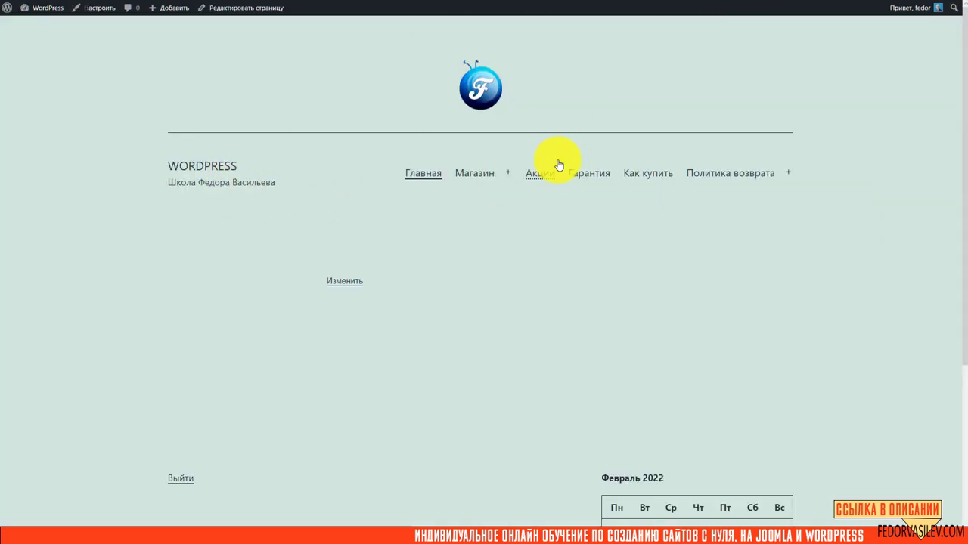
# Step: Open the site's Магазин page and look through its product catalogue
pyautogui.click(479, 173)
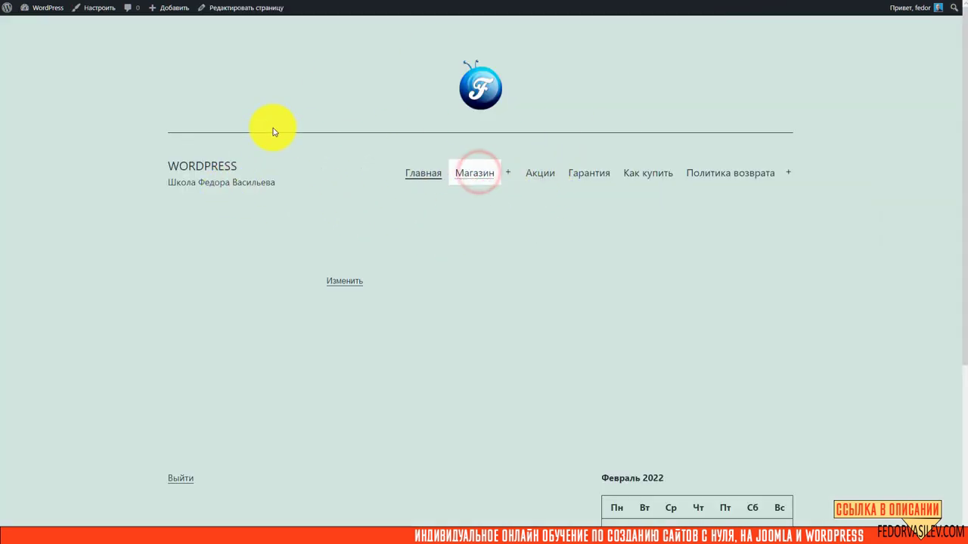
pyautogui.scroll(-5, 232, 212)
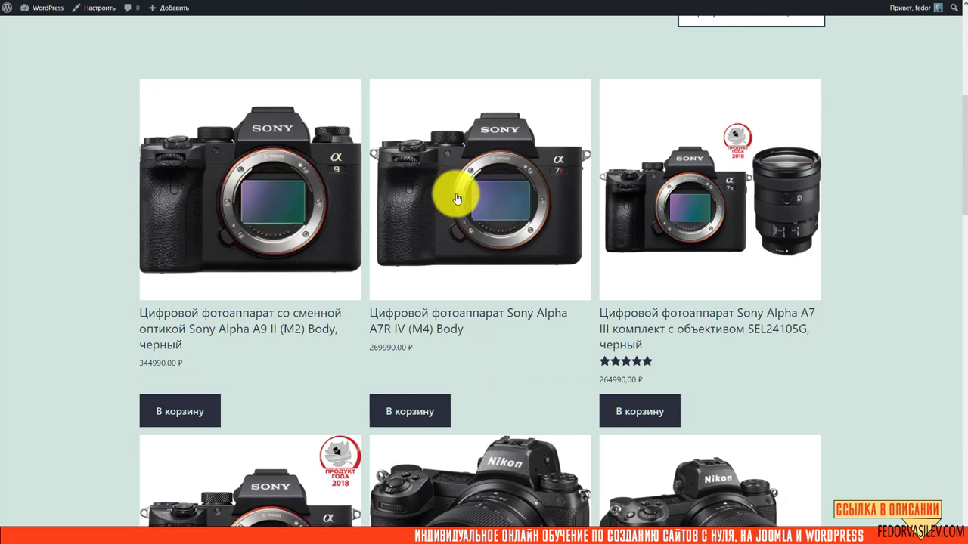
pyautogui.scroll(-4, 603, 211)
pyautogui.scroll(10, 601, 212)
pyautogui.moveTo(720, 171)
pyautogui.click(690, 227)
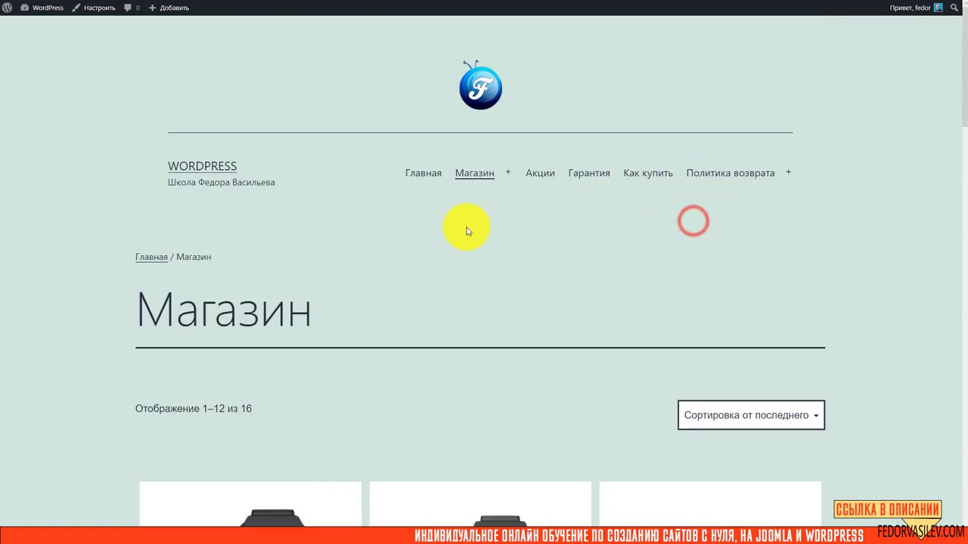
pyautogui.scroll(-10, 346, 194)
pyautogui.scroll(-6, 326, 180)
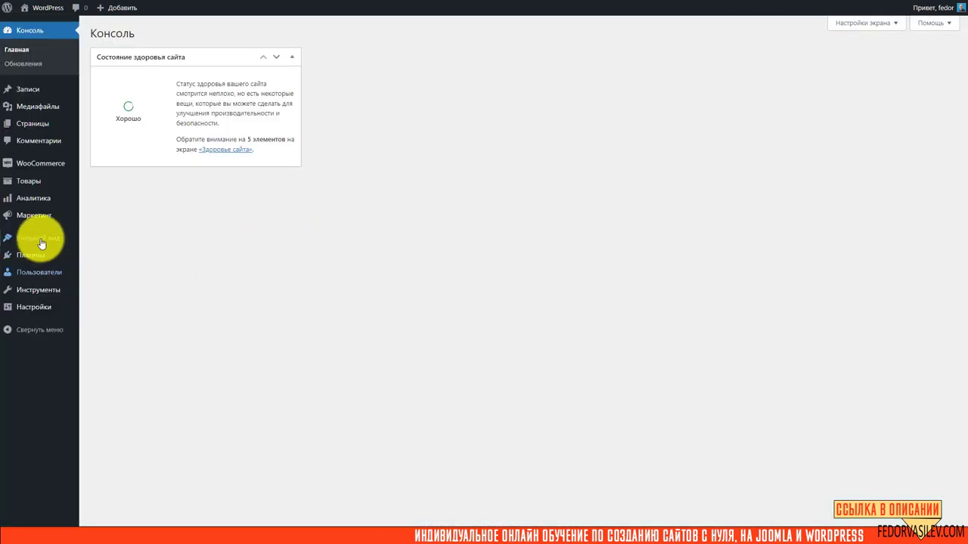
# Step: Go to adding a new theme in the WordPress admin and search the theme catalogue for "Rife"
pyautogui.click(96, 240)
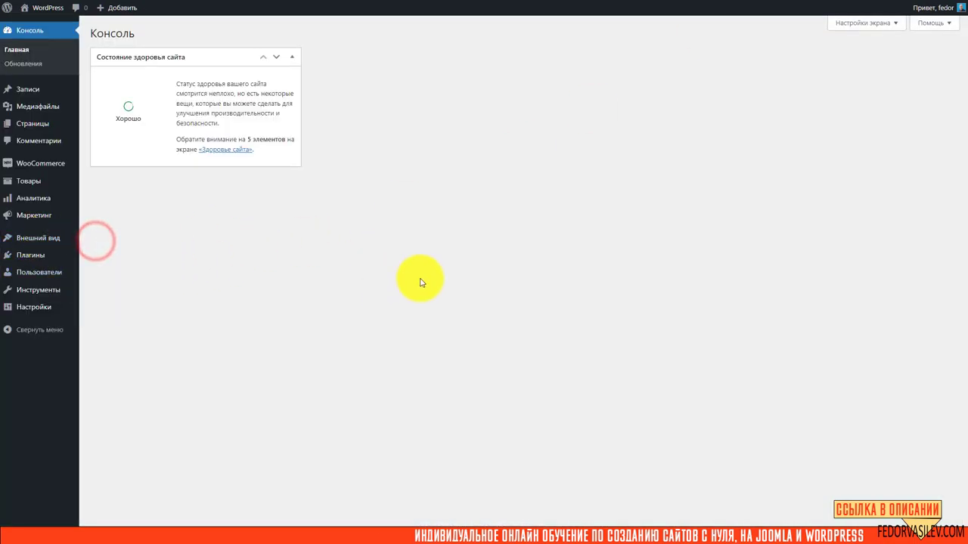
pyautogui.click(163, 32)
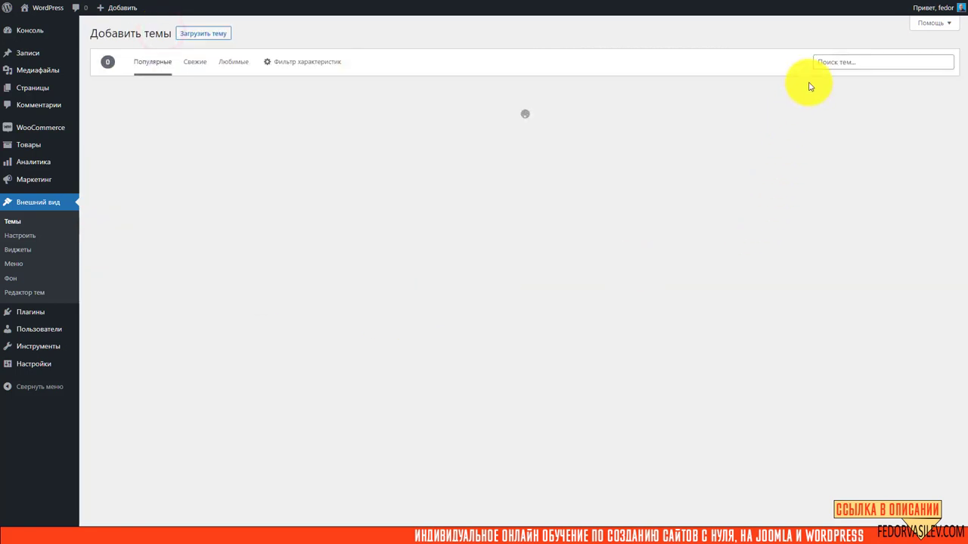
pyautogui.rightClick(831, 62)
pyautogui.click(836, 136)
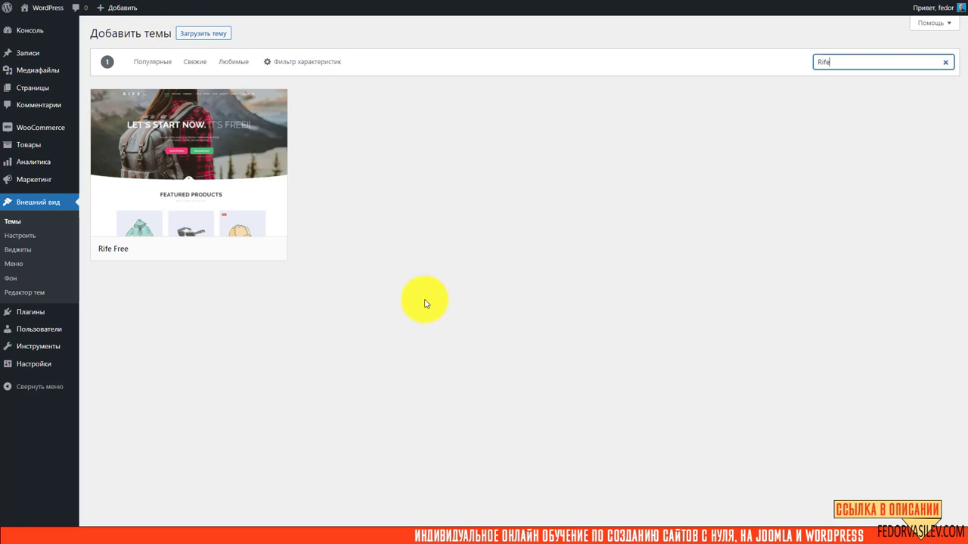
# Step: Install the Rife Free theme and activate it on the site
pyautogui.moveTo(142, 119)
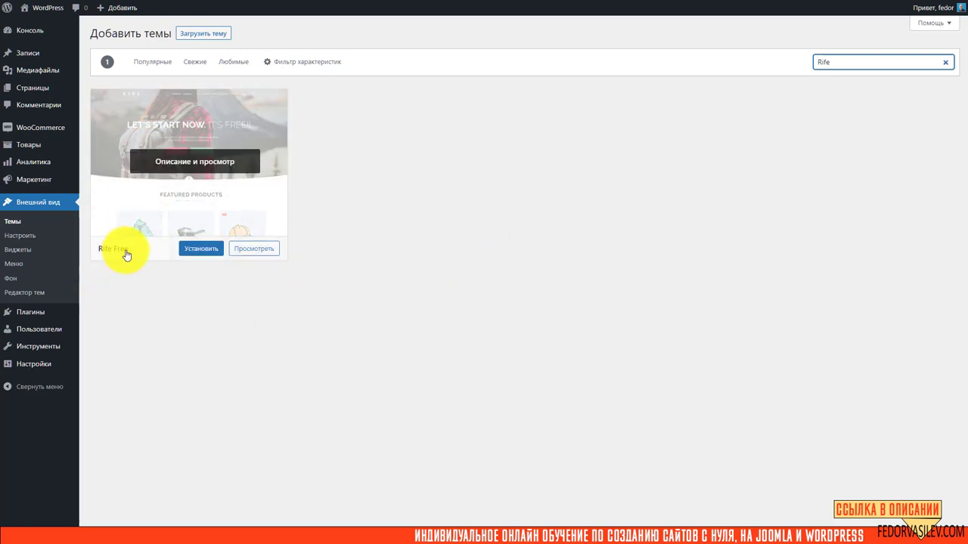
pyautogui.click(191, 243)
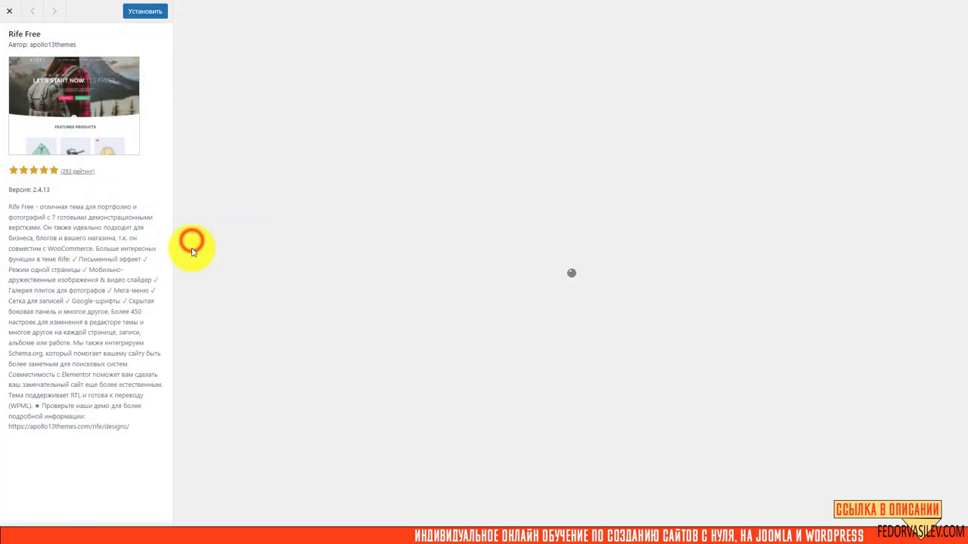
pyautogui.click(147, 16)
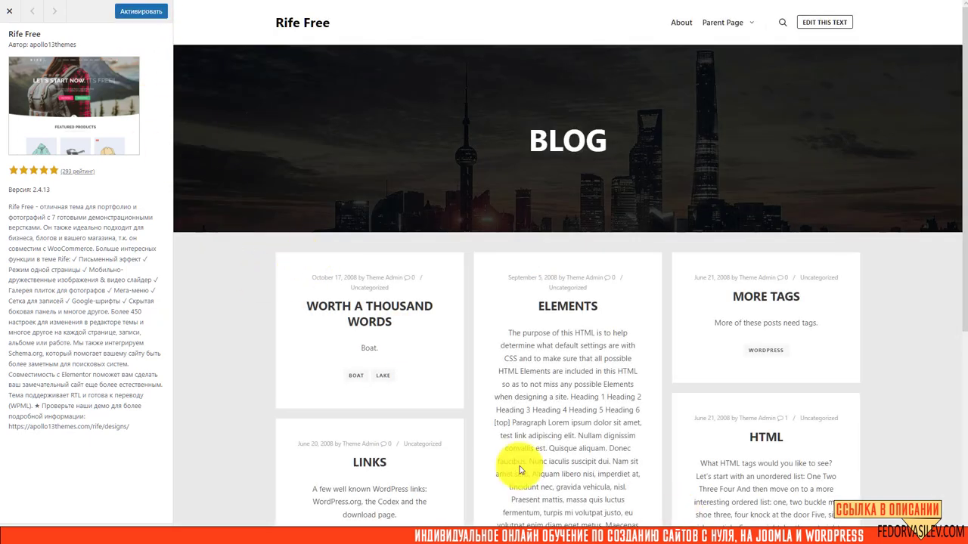
pyautogui.click(127, 11)
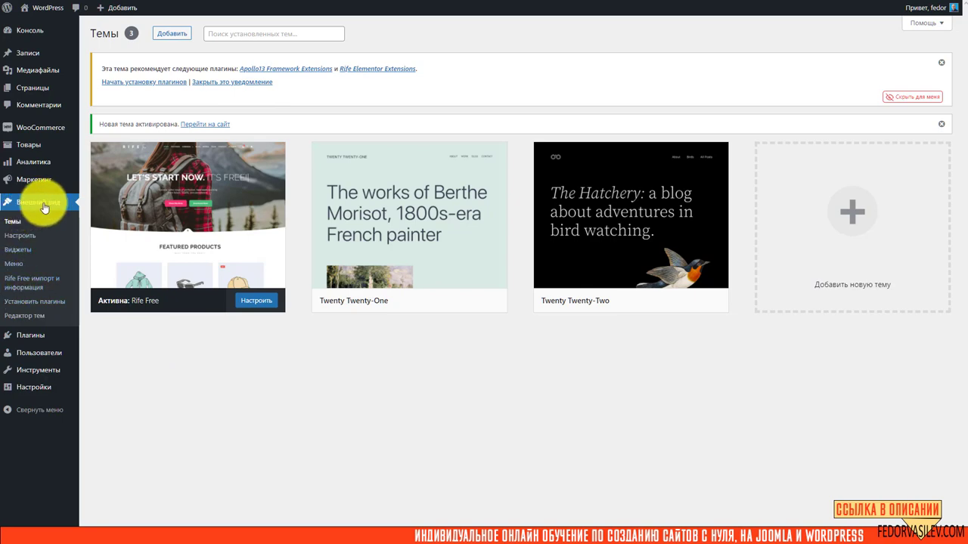
# Step: Examine the Rife Free import and information page, including its design import, export, help and Rife Pro sections
pyautogui.click(20, 285)
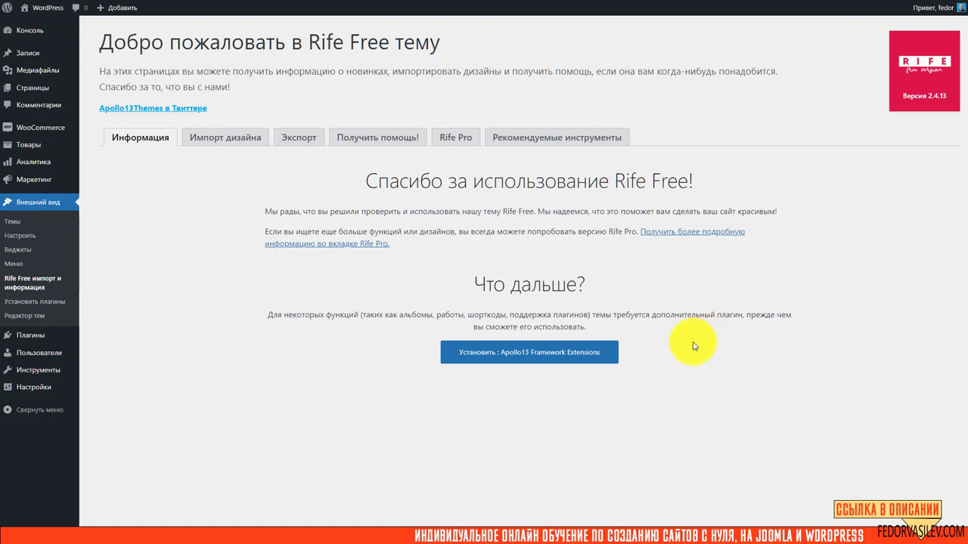
pyautogui.click(239, 137)
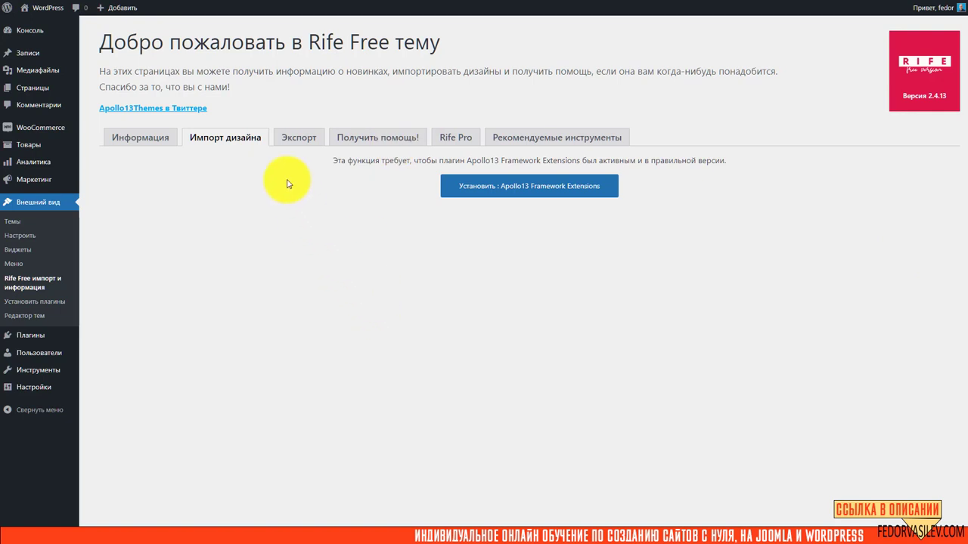
pyautogui.click(299, 139)
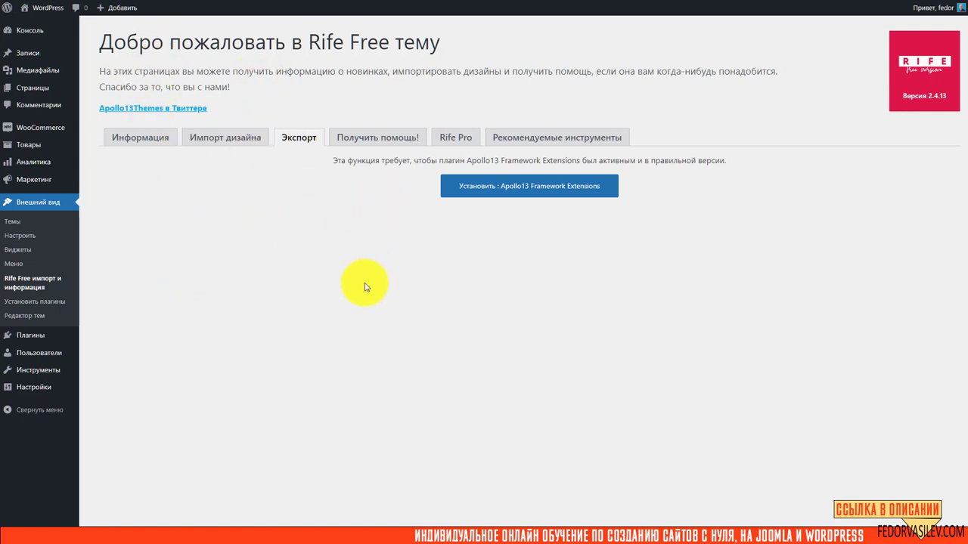
pyautogui.click(376, 139)
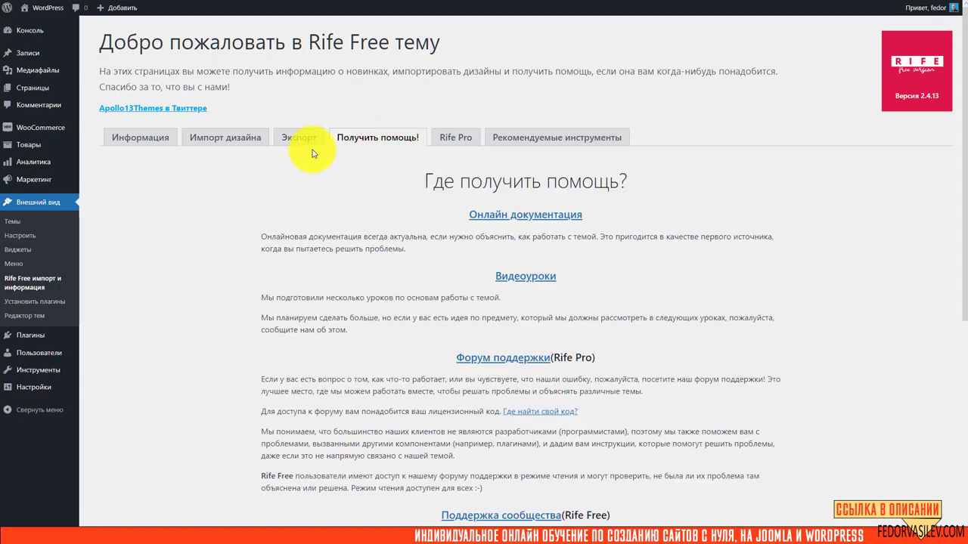
pyautogui.scroll(-4, 395, 277)
pyautogui.scroll(4, 395, 277)
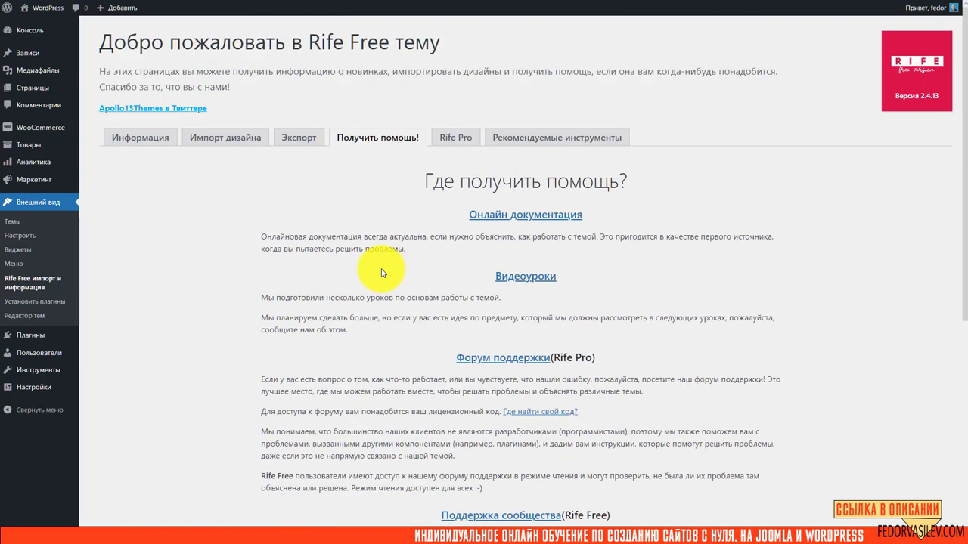
pyautogui.click(454, 138)
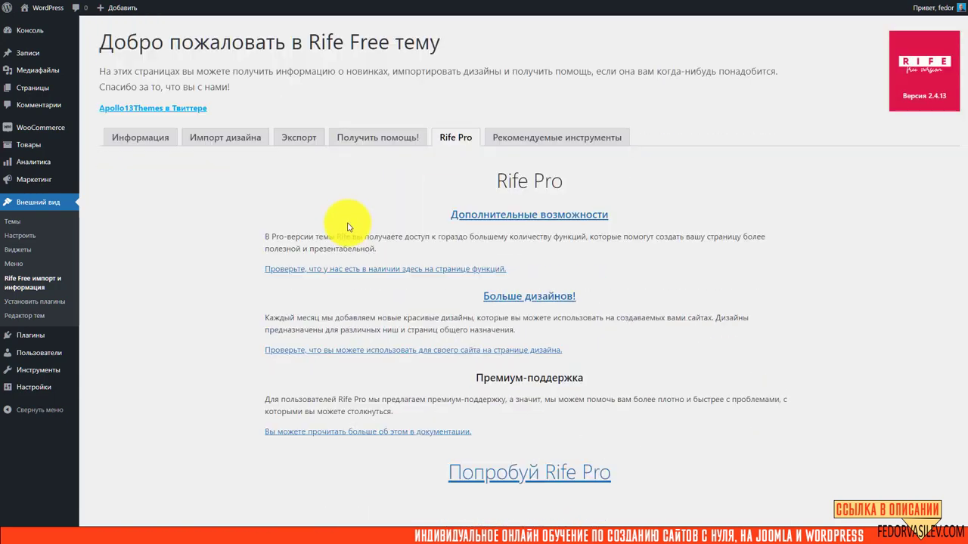
# Step: Review the theme's recommended tools, including the Elementor Pro plans page, and return to the tools list
pyautogui.click(493, 144)
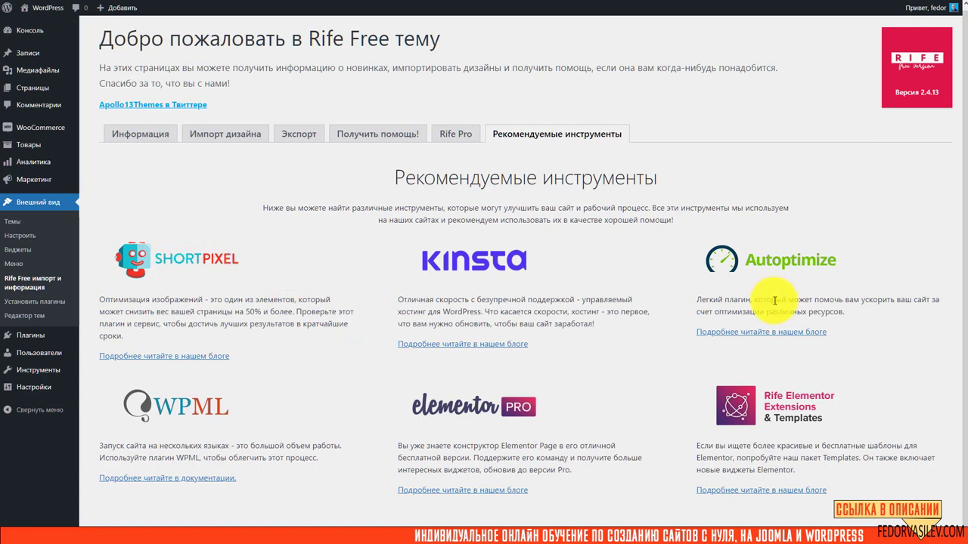
pyautogui.tripleClick(845, 315)
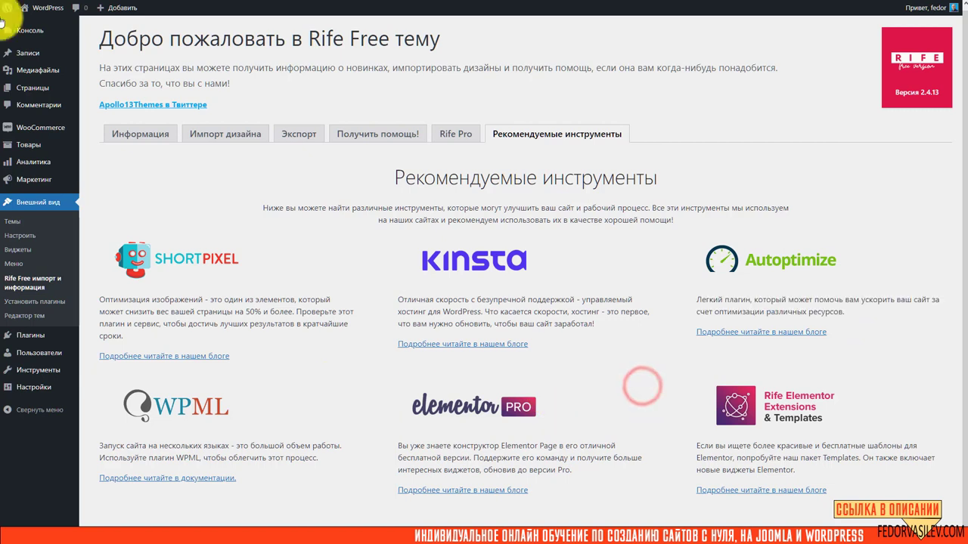
pyautogui.tripleClick(173, 332)
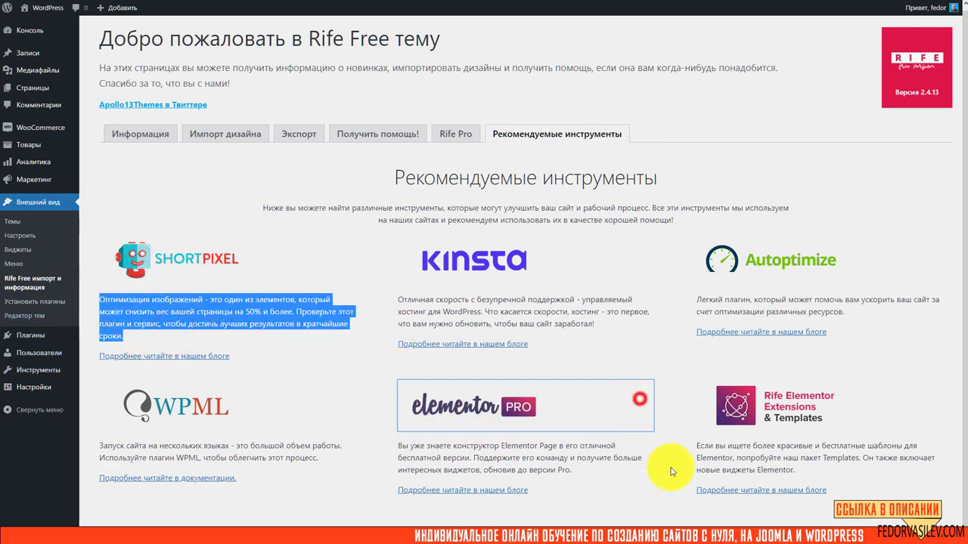
pyautogui.click(640, 398)
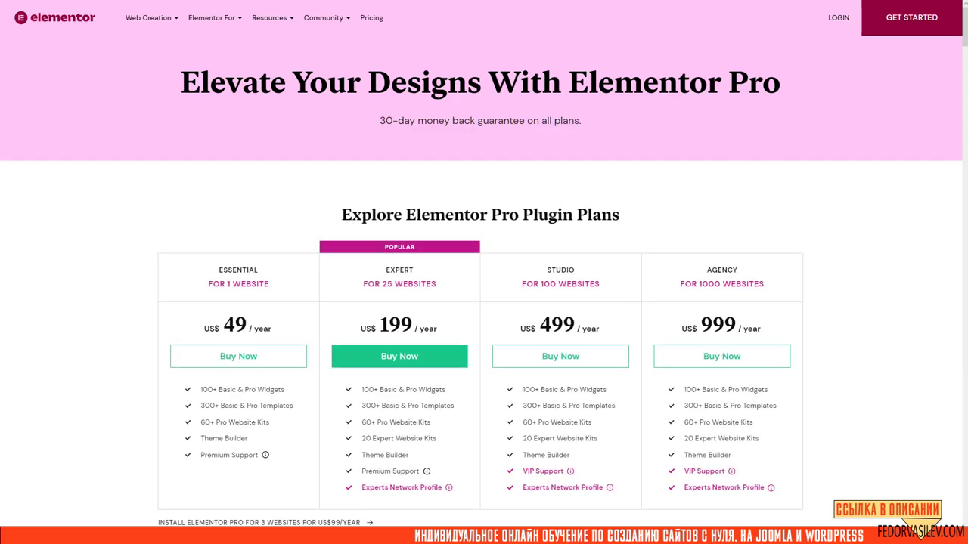
pyautogui.hotkey('ctrl', 'w')
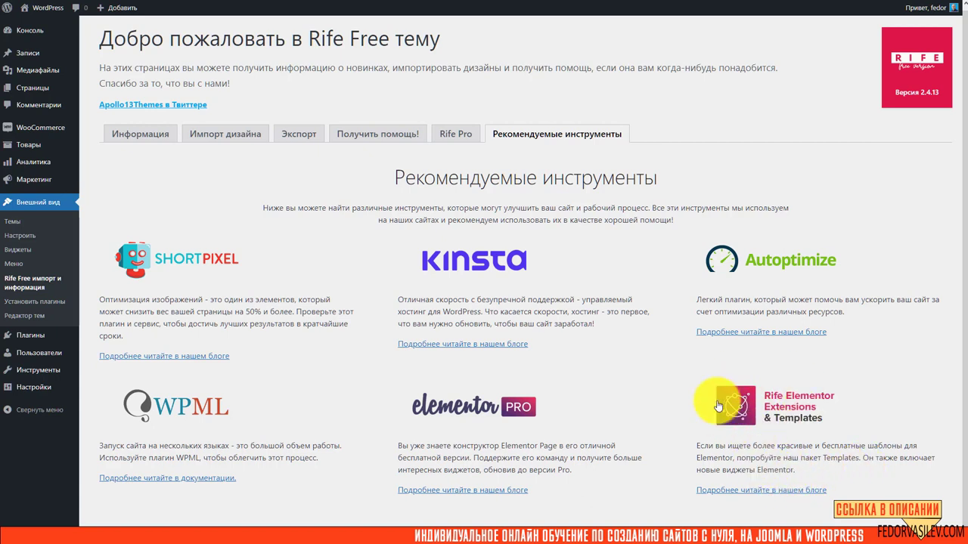
# Step: Install and activate the Apollo13 Framework Extensions plugin from the theme's information section
pyautogui.click(155, 134)
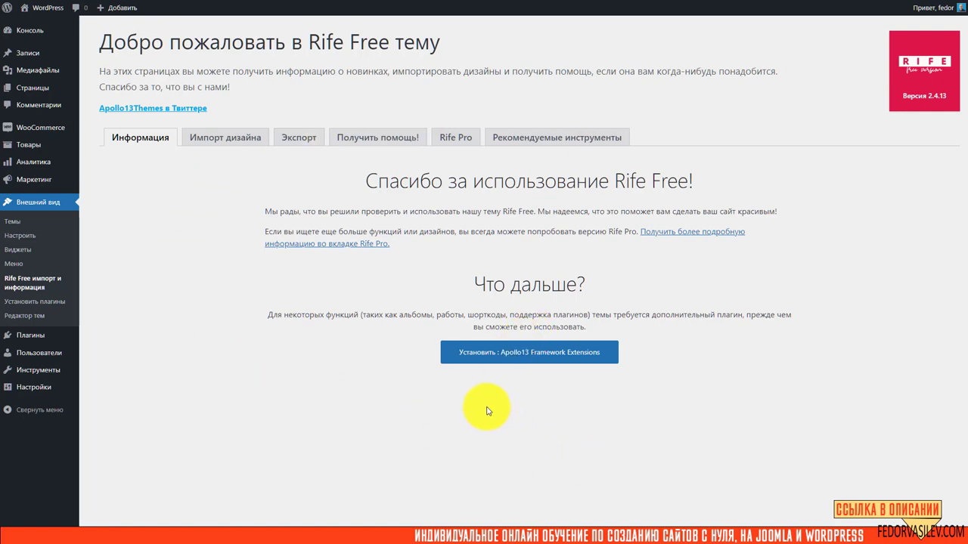
pyautogui.click(469, 364)
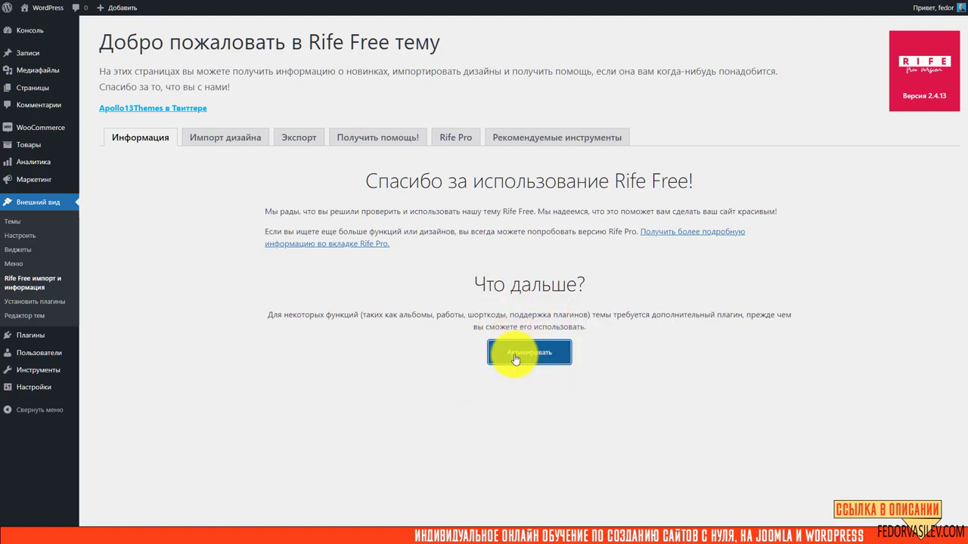
pyautogui.click(514, 356)
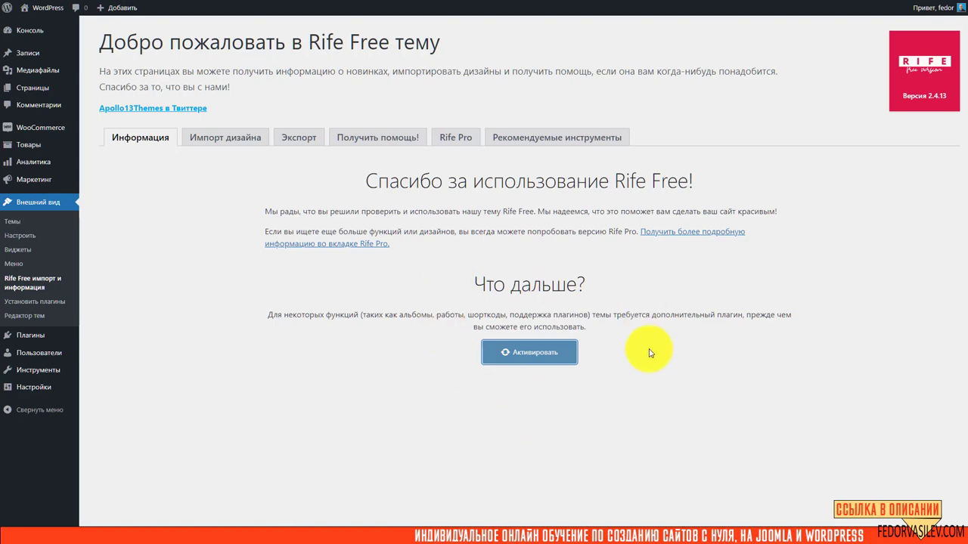
# Step: Open the theme's design import section and look through the available designs
pyautogui.click(199, 140)
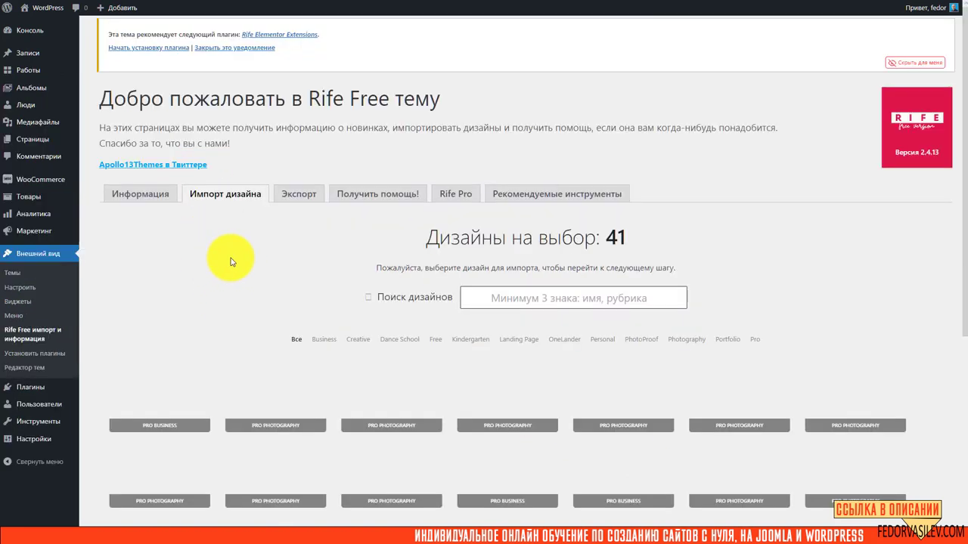
pyautogui.scroll(-4, 526, 292)
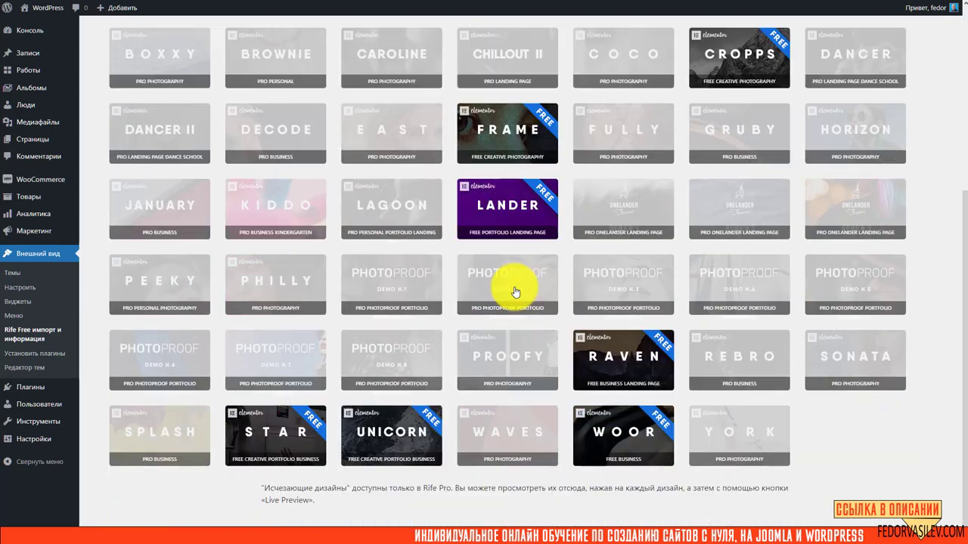
pyautogui.scroll(4, 512, 287)
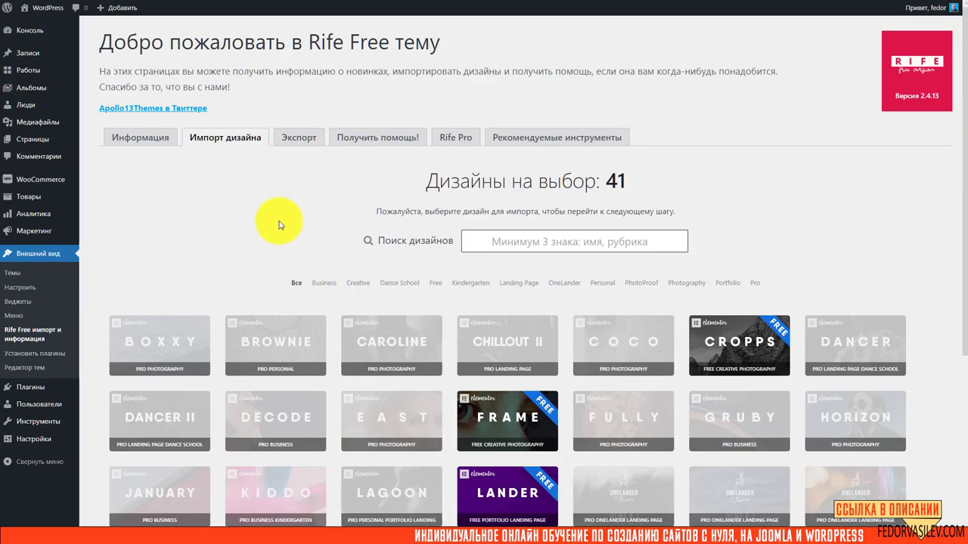
pyautogui.scroll(-2, 394, 314)
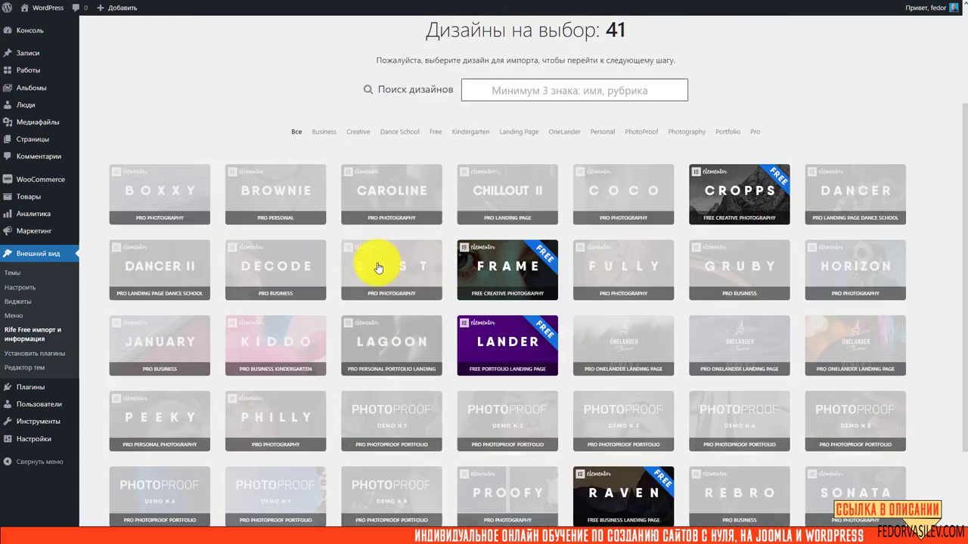
pyautogui.scroll(2, 399, 308)
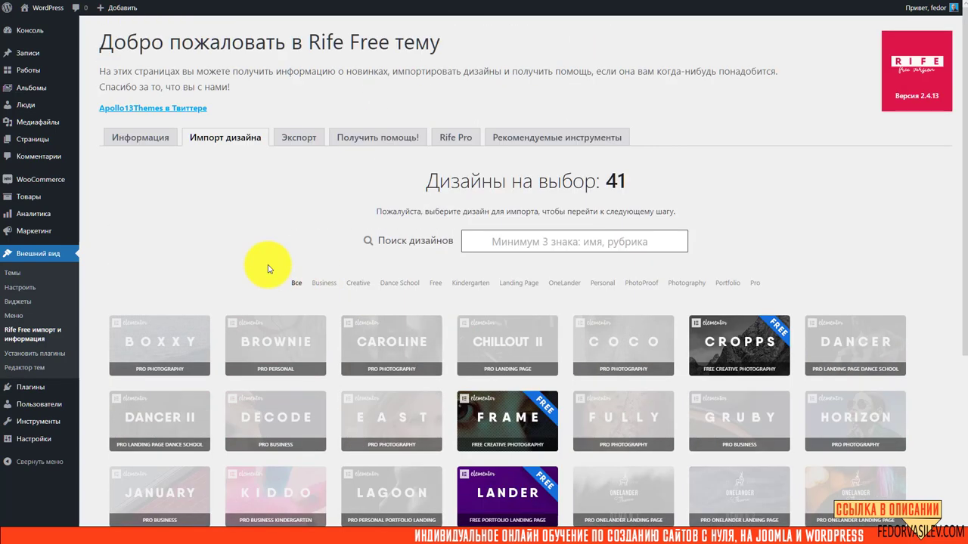
# Step: Filter the importable designs by Business, OneLander and Portfolio, ending with only the Free designs
pyautogui.click(475, 242)
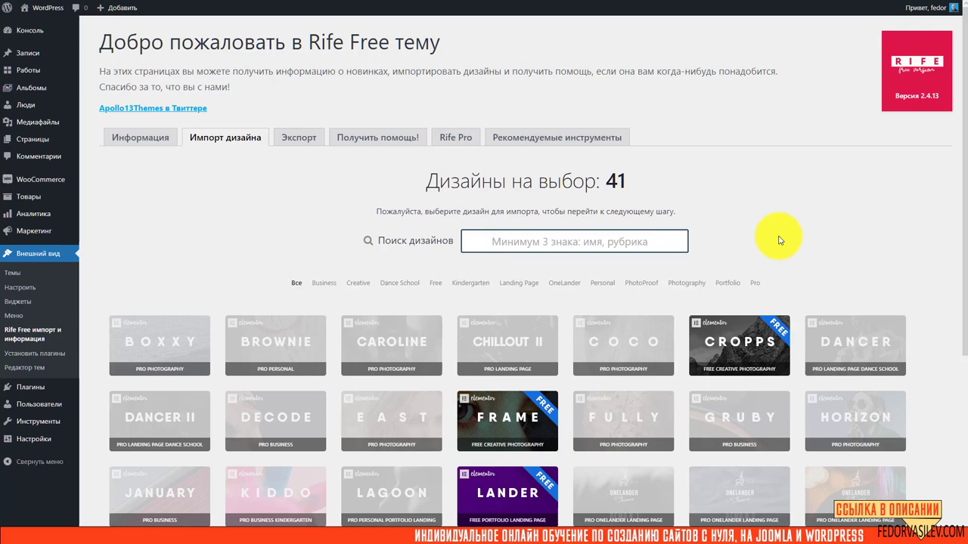
pyautogui.click(317, 285)
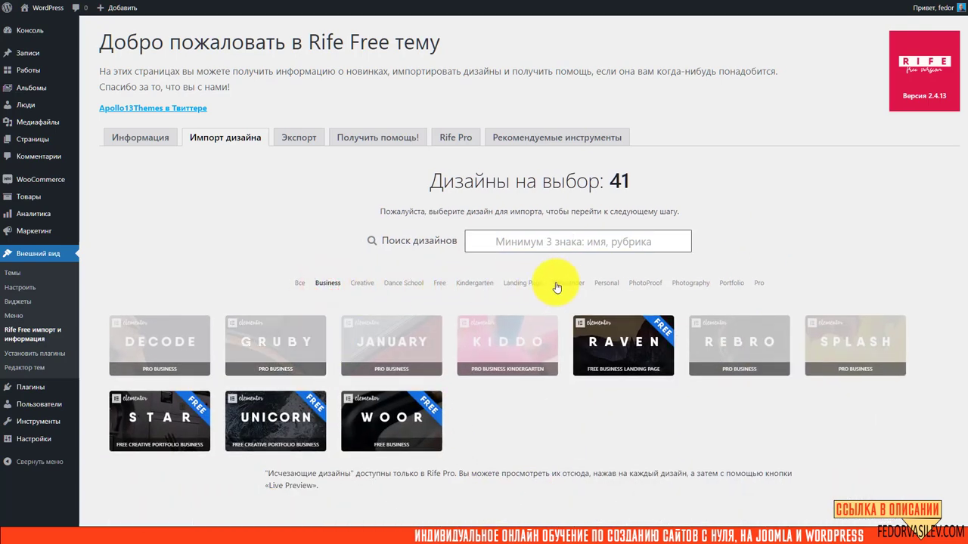
pyautogui.click(560, 283)
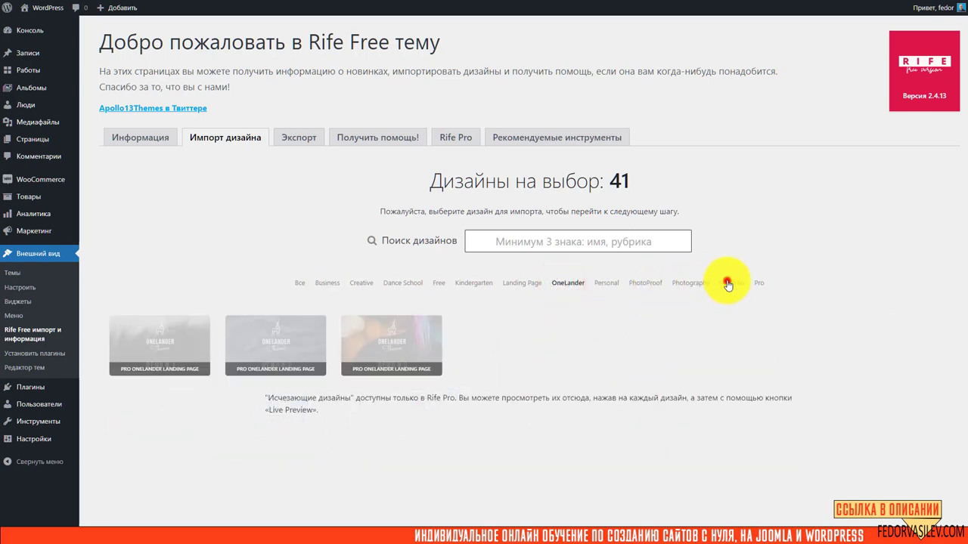
pyautogui.click(727, 284)
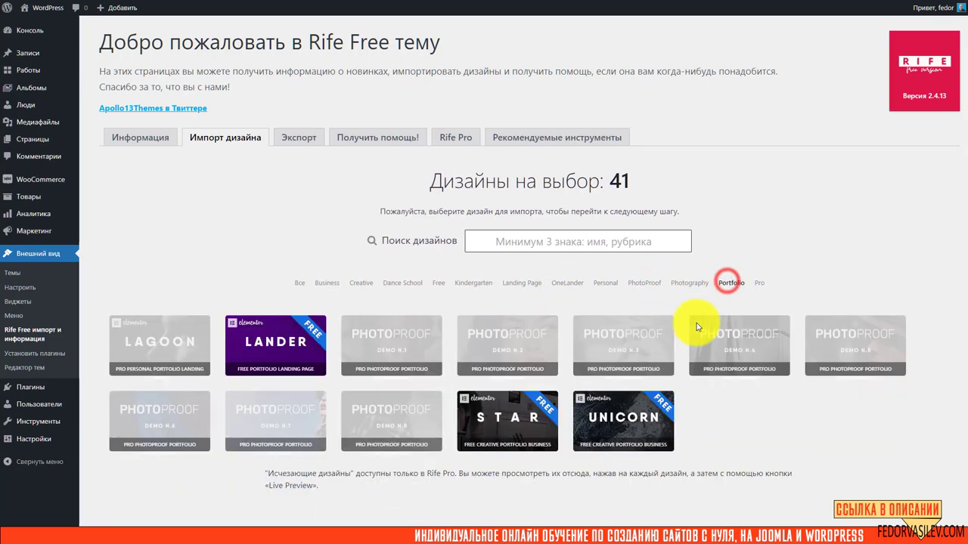
pyautogui.click(440, 284)
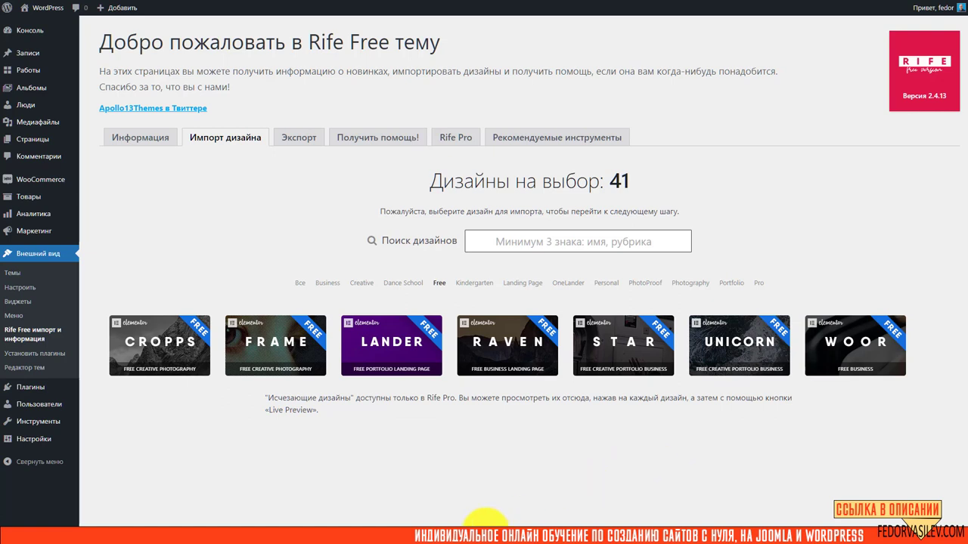
# Step: Expand the free Frame design, preview its live demo with the photo slider and footer, and return to the design list
pyautogui.click(268, 356)
pyautogui.scroll(-1, 244, 205)
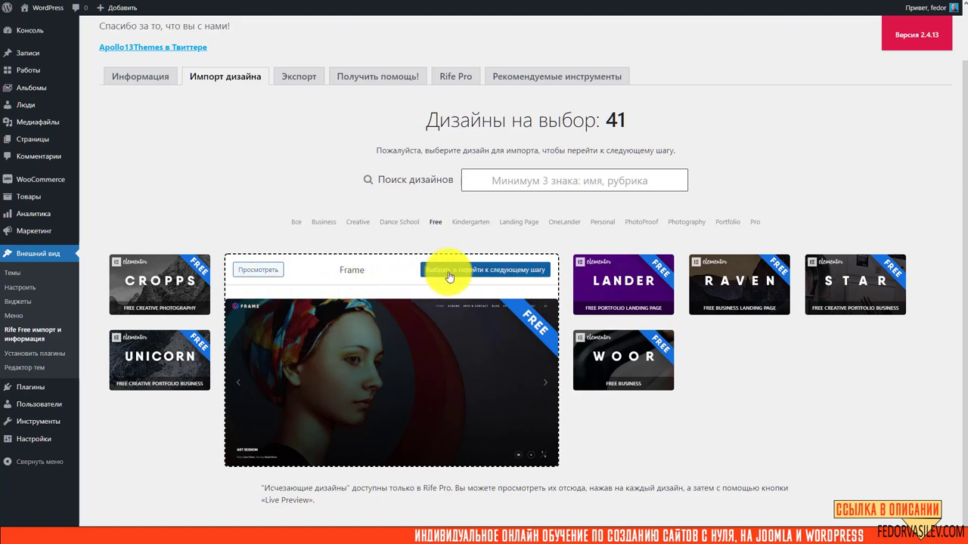
pyautogui.click(259, 275)
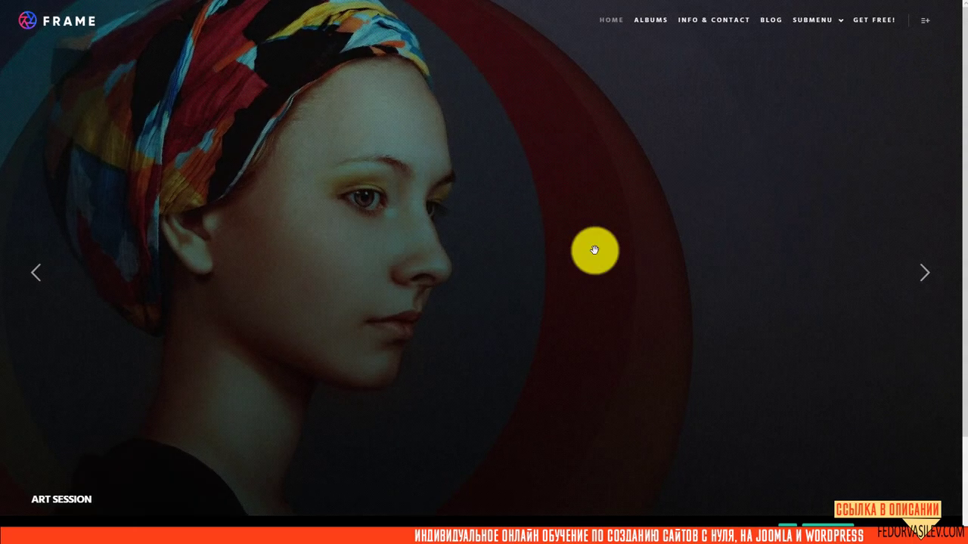
pyautogui.click(925, 285)
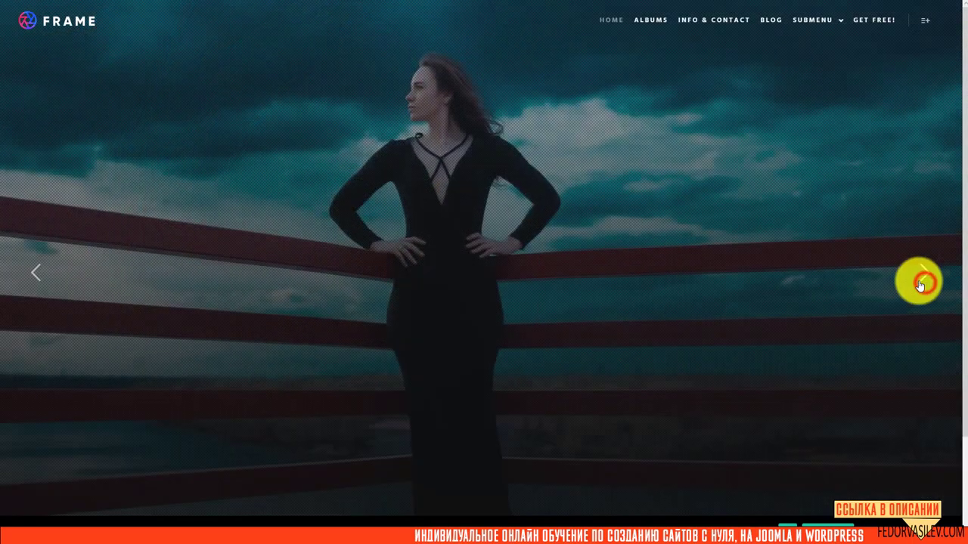
pyautogui.moveTo(963, 108); pyautogui.dragTo(960, 249)
pyautogui.scroll(3, 623, 267)
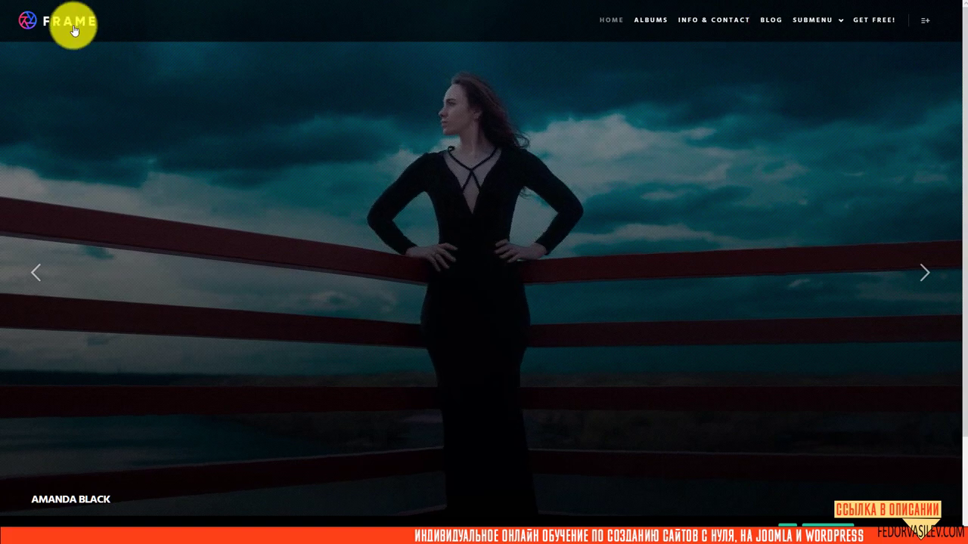
pyautogui.scroll(-3, 138, 88)
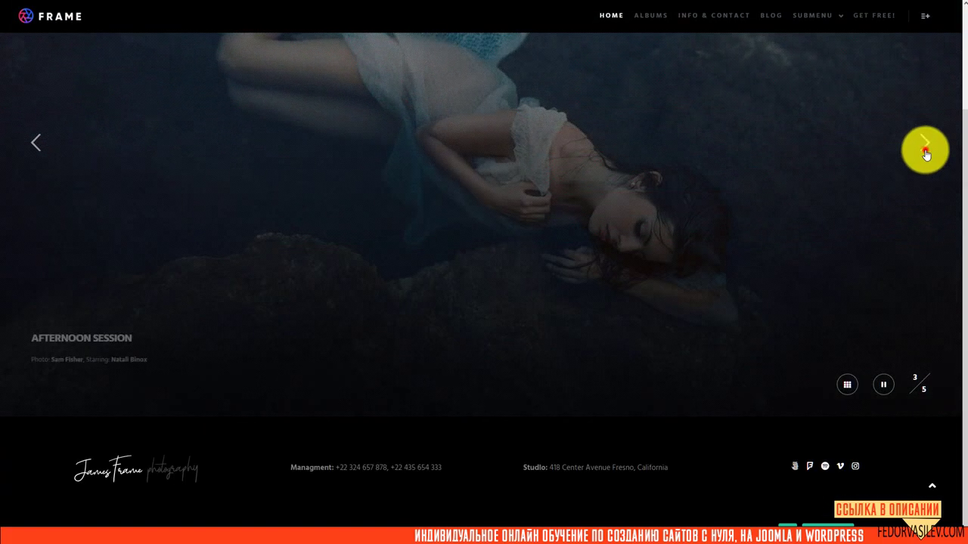
pyautogui.click(926, 151)
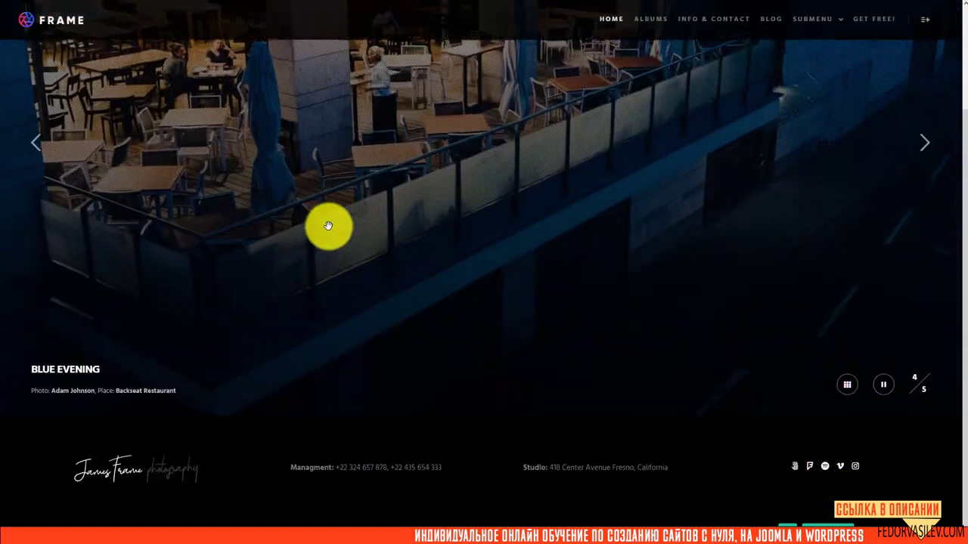
pyautogui.scroll(3, 328, 224)
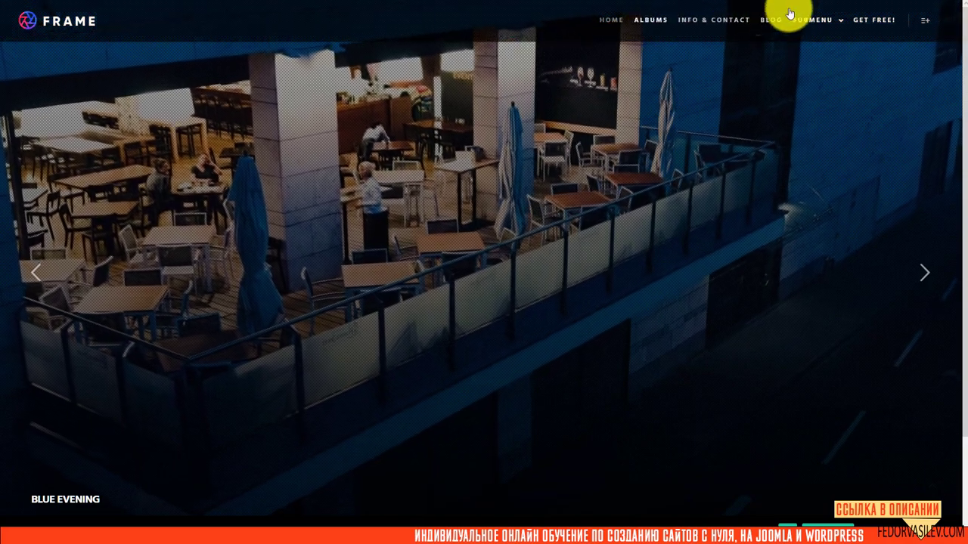
pyautogui.hotkey('ctrl', 'w')
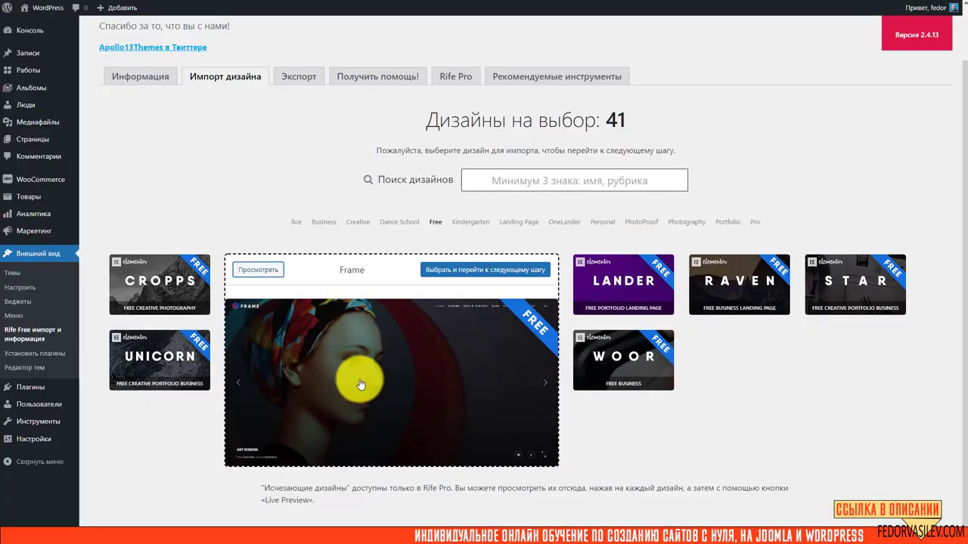
# Step: Collapse the Frame design and expand the Woor, Unicorn, Star and Raven designs to compare their previews
pyautogui.click(361, 354)
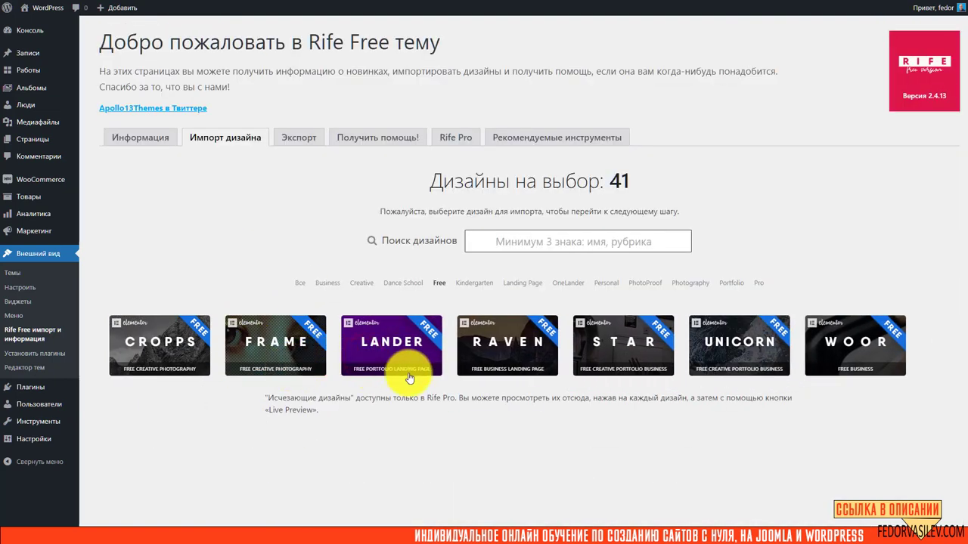
pyautogui.click(831, 345)
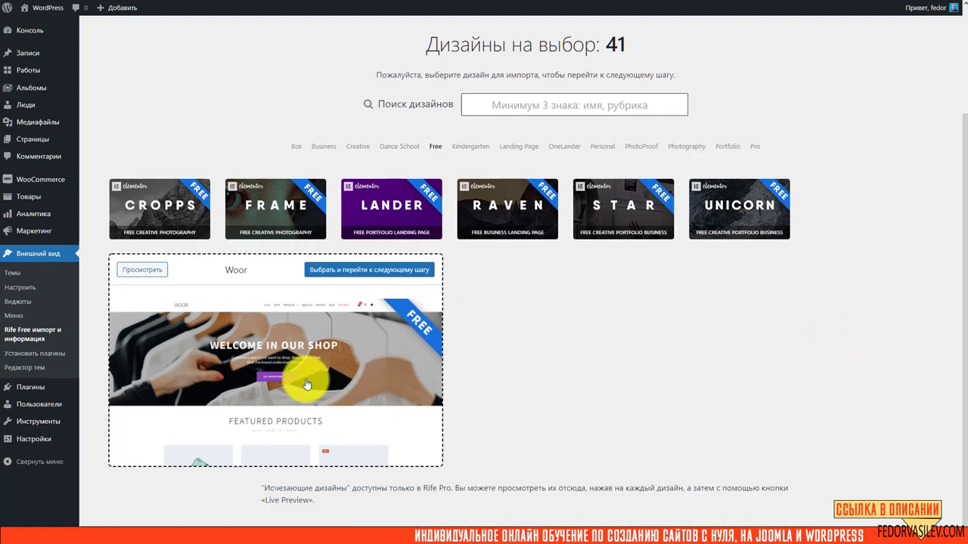
pyautogui.click(722, 209)
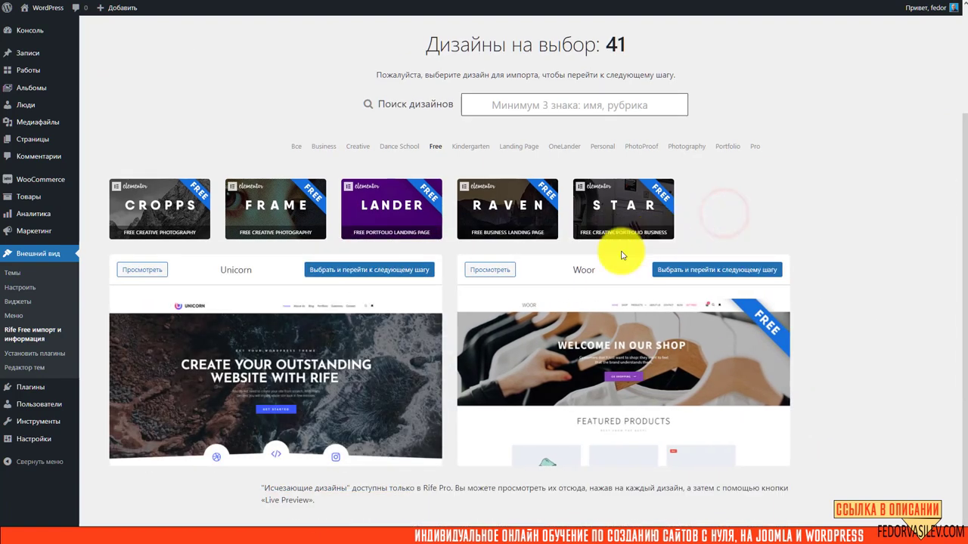
pyautogui.click(596, 210)
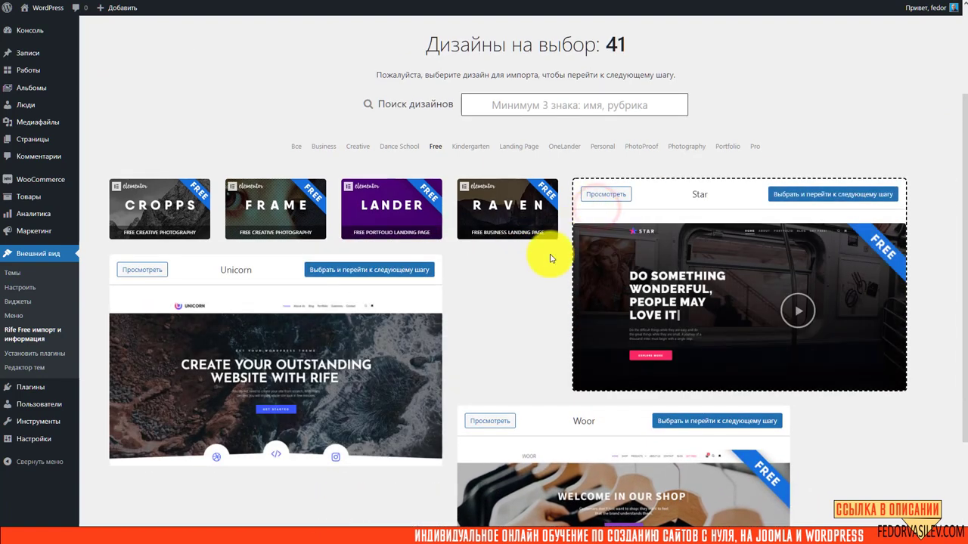
pyautogui.click(524, 227)
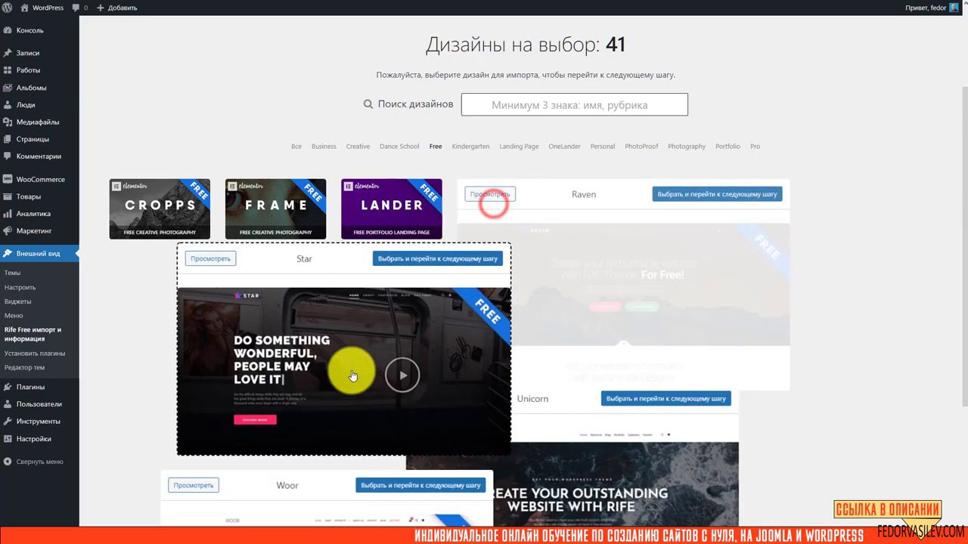
# Step: Preview the Star design's live demo, review its home page sections, and return to the design list
pyautogui.scroll(-2, 345, 367)
pyautogui.click(135, 145)
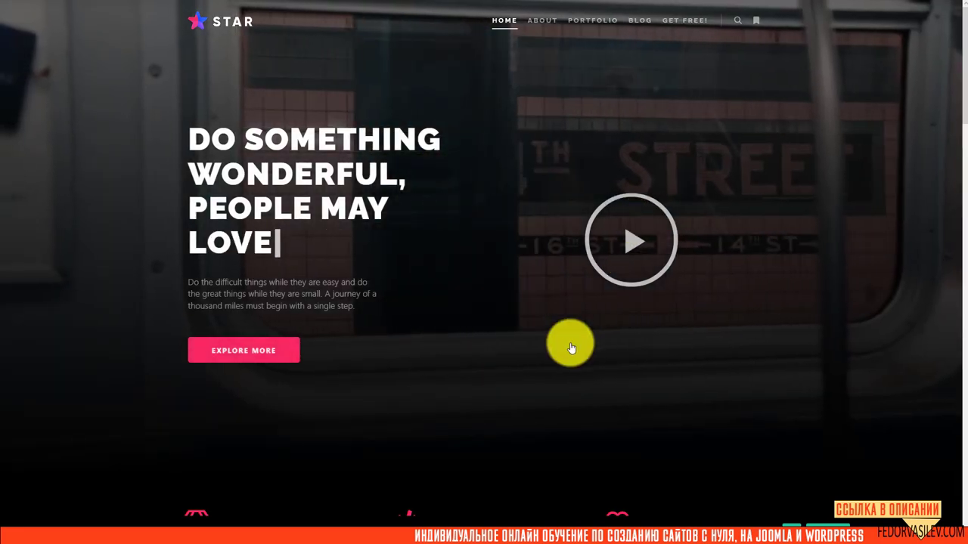
pyautogui.scroll(-10, 499, 226)
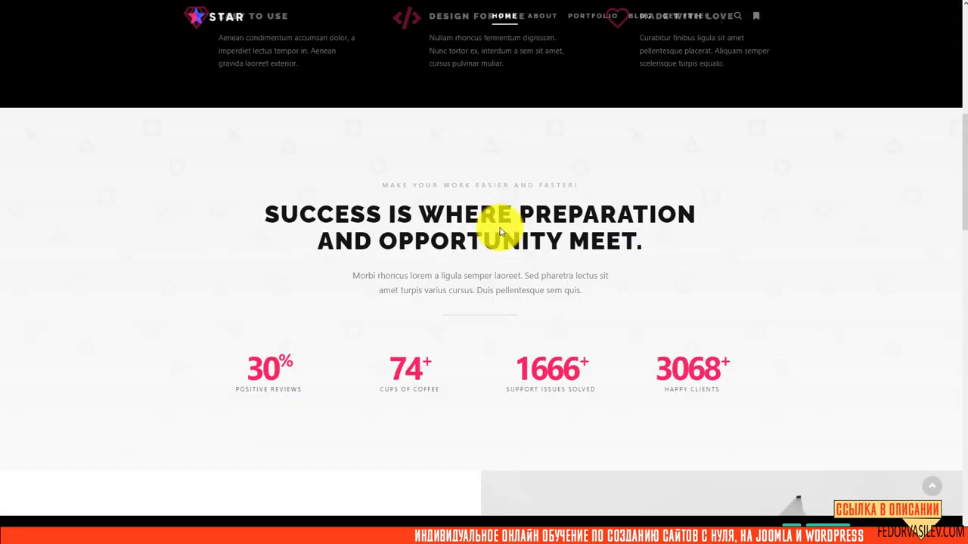
pyautogui.scroll(-6, 629, 146)
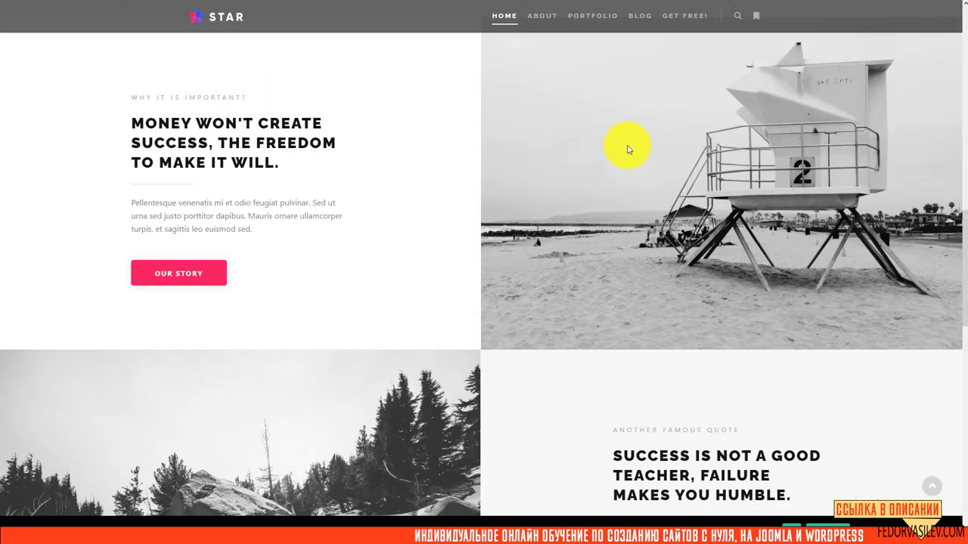
pyautogui.scroll(-10, 502, 183)
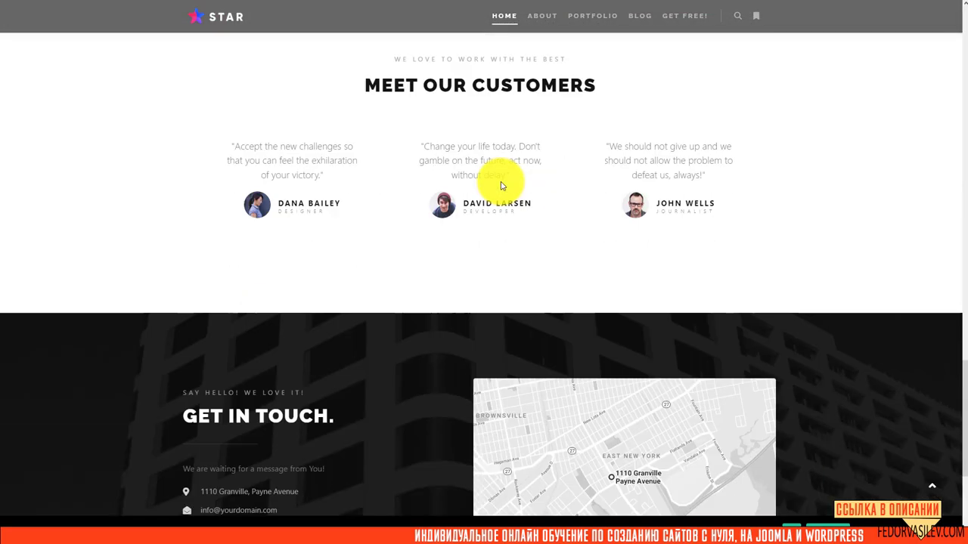
pyautogui.scroll(2, 431, 319)
pyautogui.scroll(20, 432, 320)
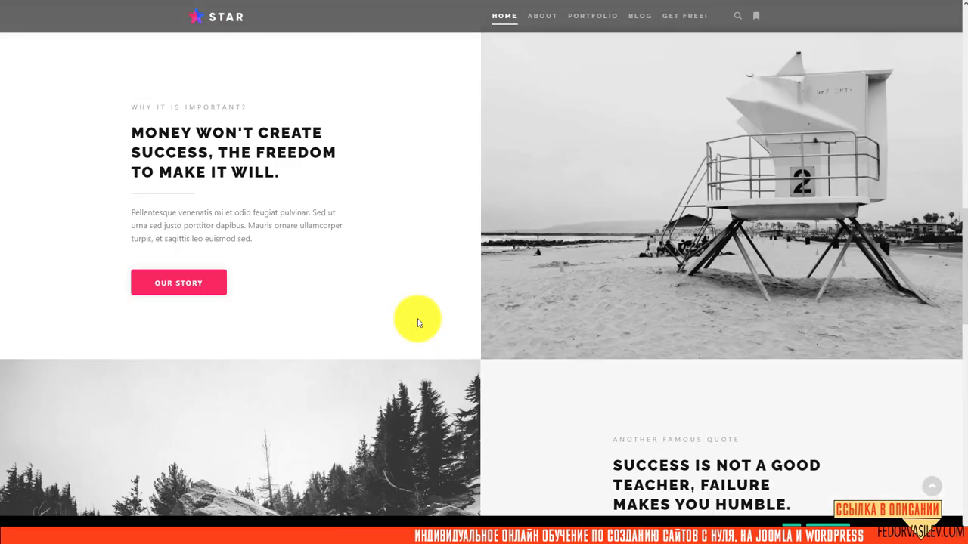
pyautogui.scroll(-8, 334, 194)
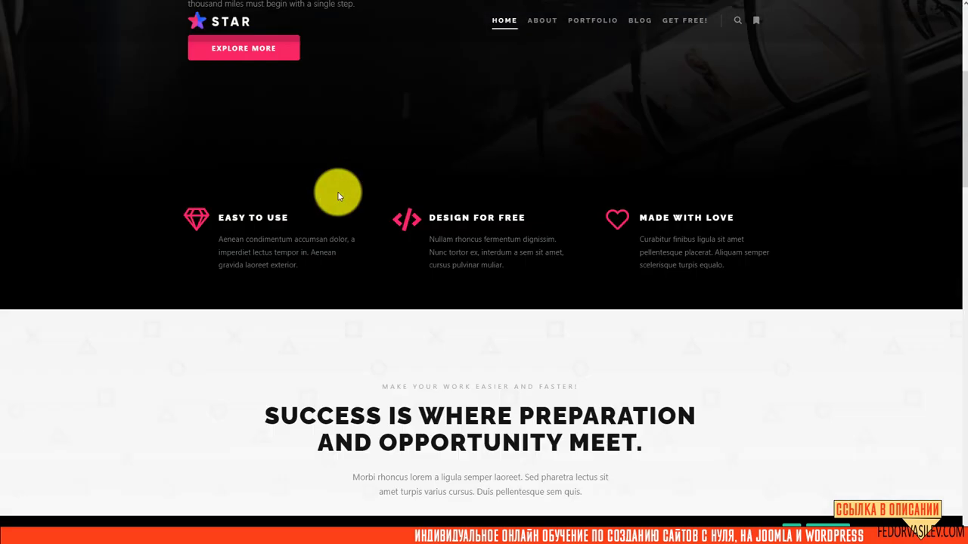
pyautogui.scroll(5, 572, 227)
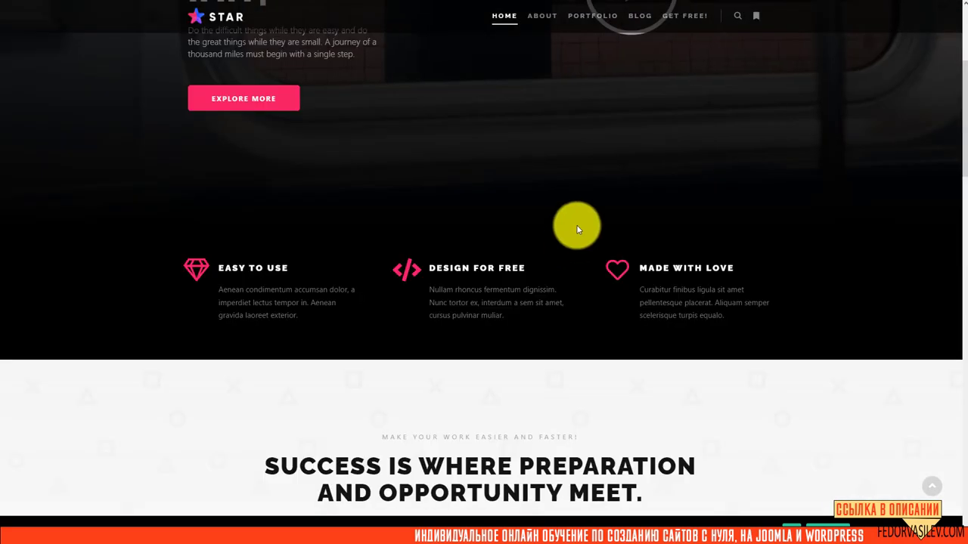
pyautogui.press('Escape')
# Step: Open the Unicorn design's live demo and highlight the animated headline in its hero section
pyautogui.scroll(-1, 583, 173)
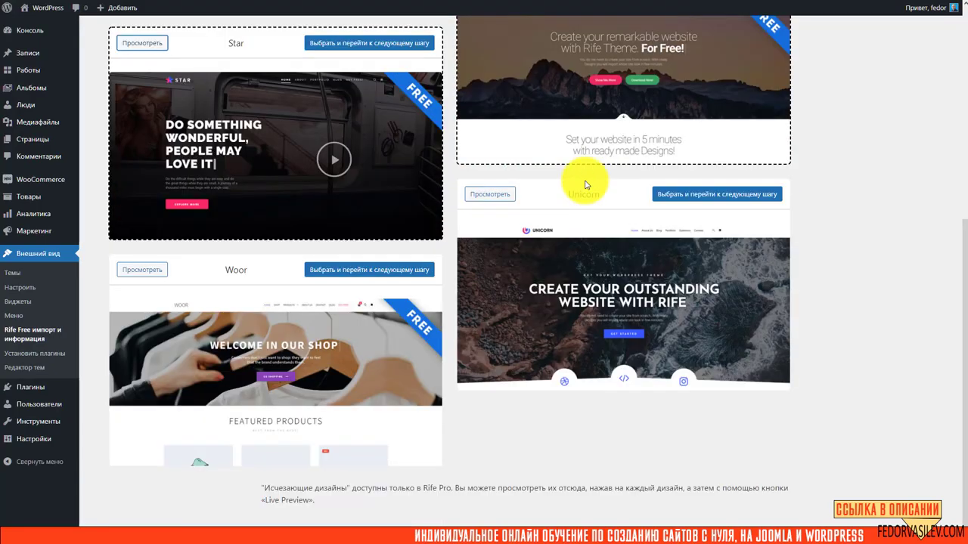
pyautogui.click(481, 197)
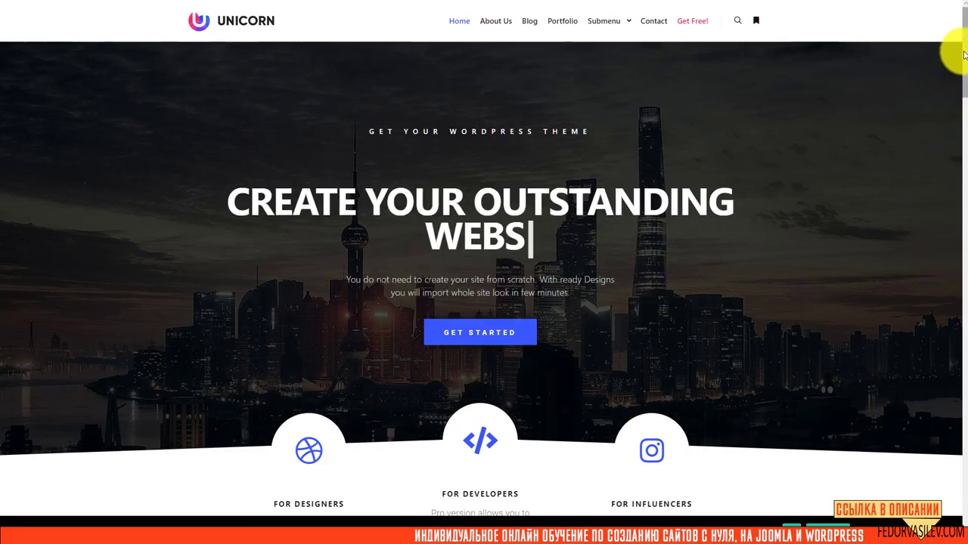
pyautogui.scroll(-4, 949, 45)
pyautogui.scroll(4, 946, 106)
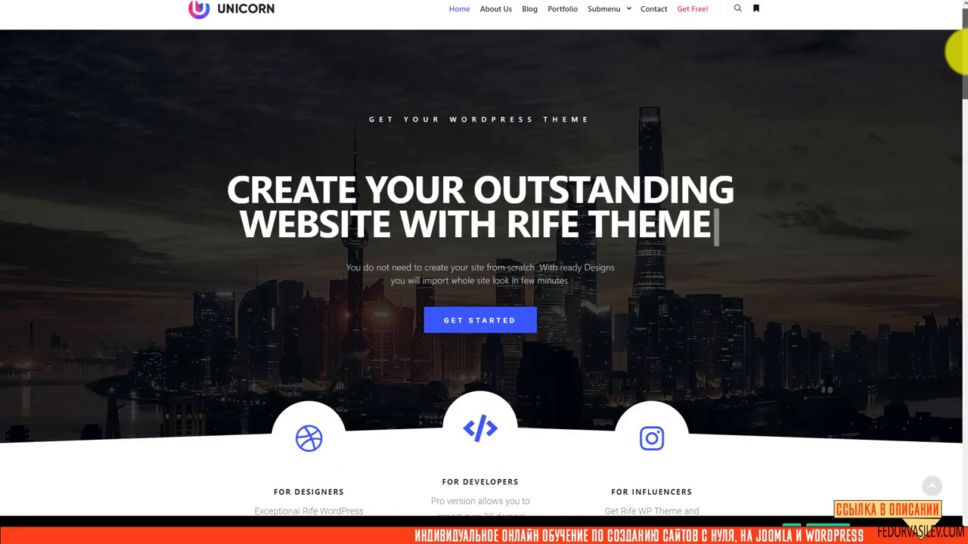
pyautogui.moveTo(703, 232); pyautogui.dragTo(281, 206)
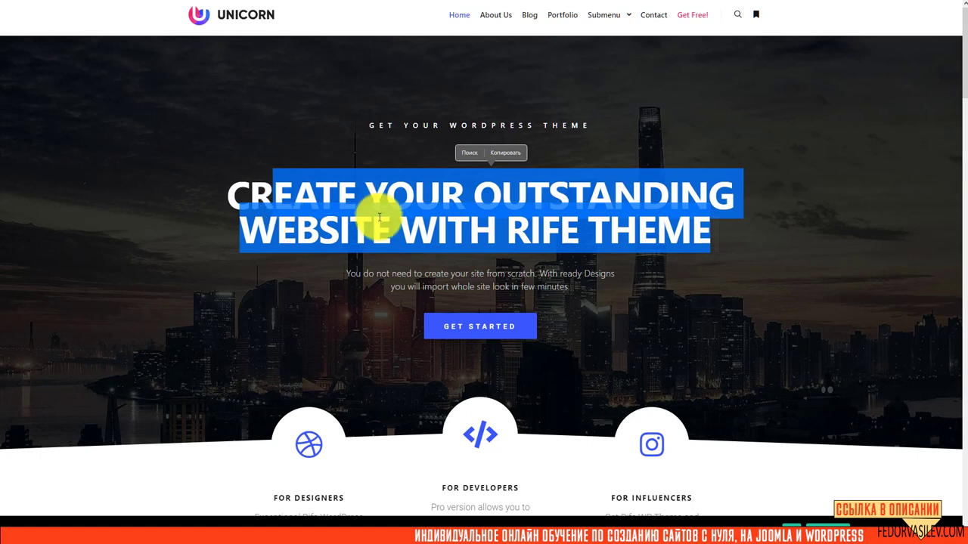
pyautogui.click(722, 242)
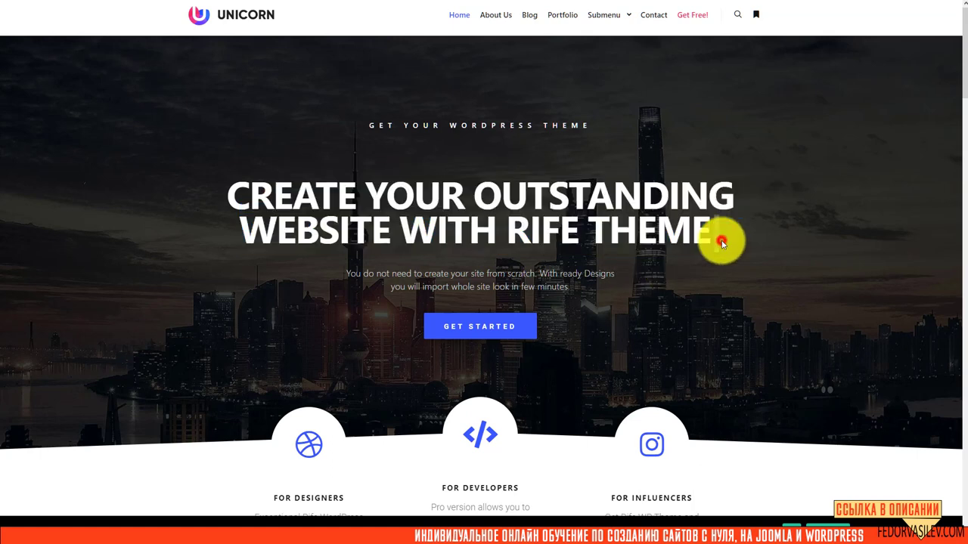
pyautogui.moveTo(726, 232); pyautogui.dragTo(337, 195)
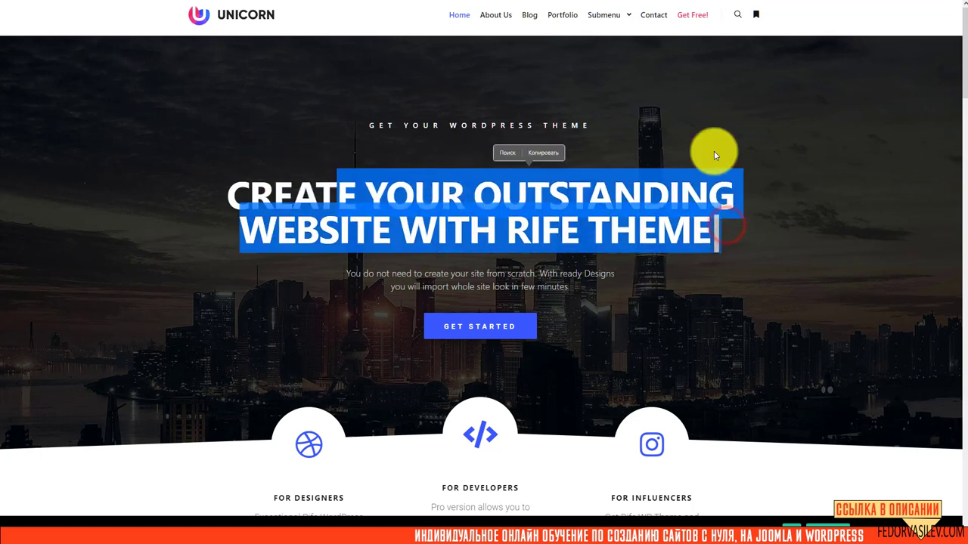
# Step: Review the Unicorn demo's home page sections down to the footer and return to the start of the page
pyautogui.scroll(-8, 960, 91)
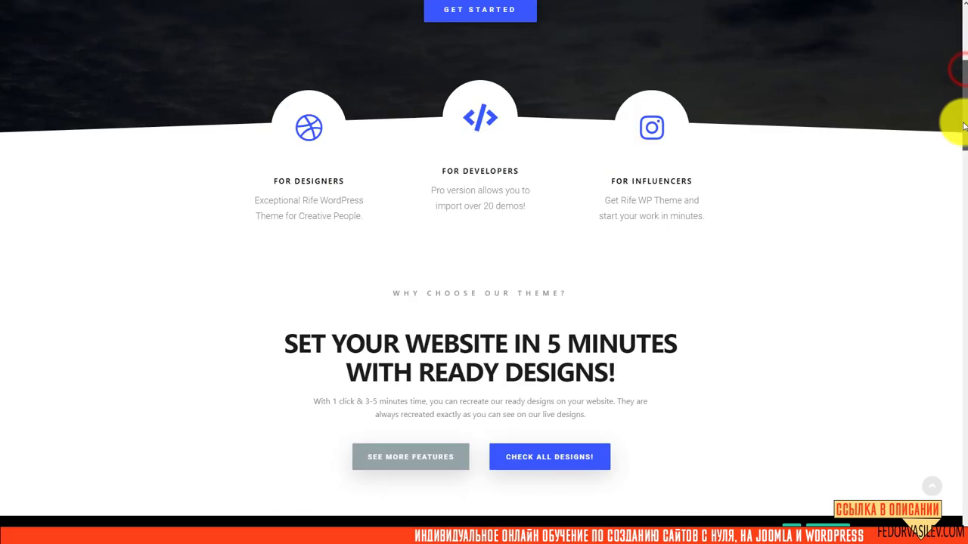
pyautogui.scroll(-3, 953, 182)
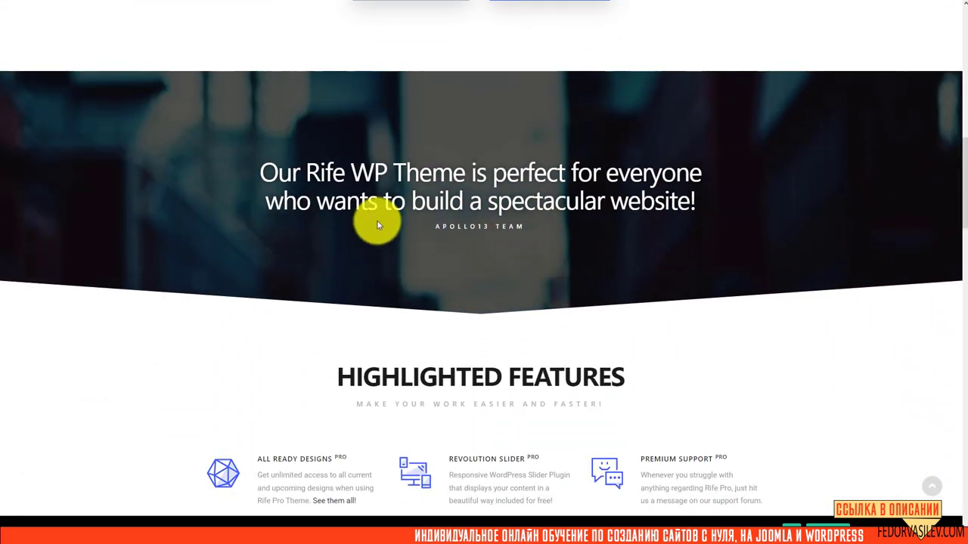
pyautogui.scroll(-5, 370, 195)
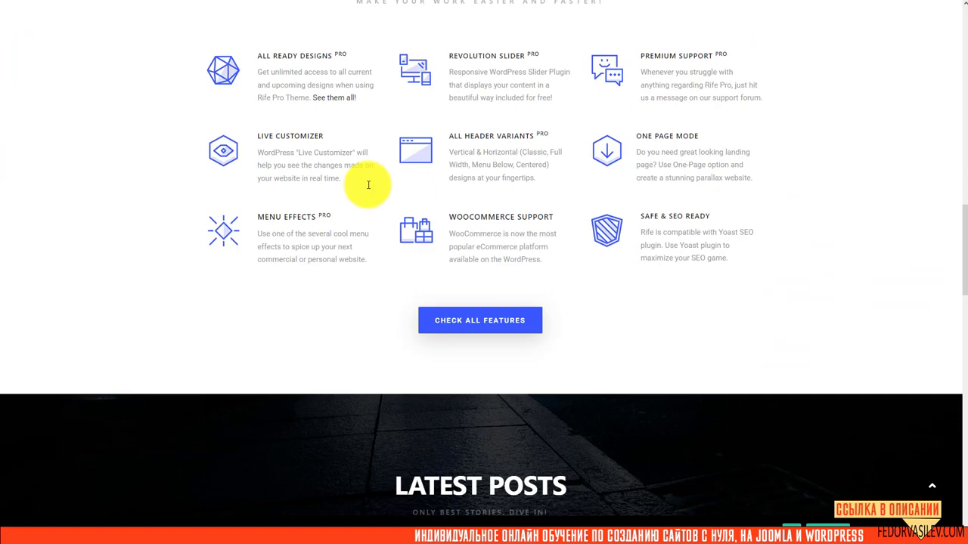
pyautogui.scroll(-9, 368, 189)
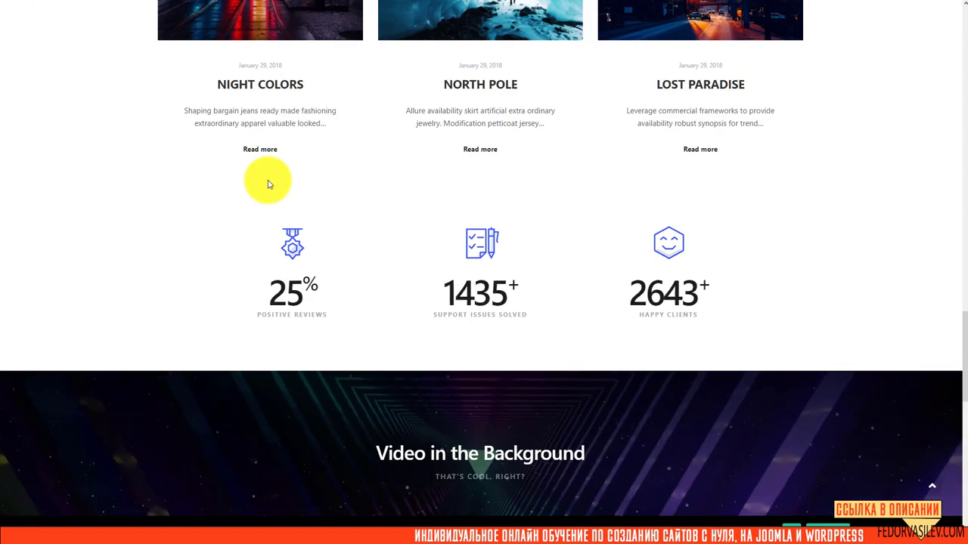
pyautogui.scroll(-3, 267, 184)
pyautogui.scroll(-8, 268, 184)
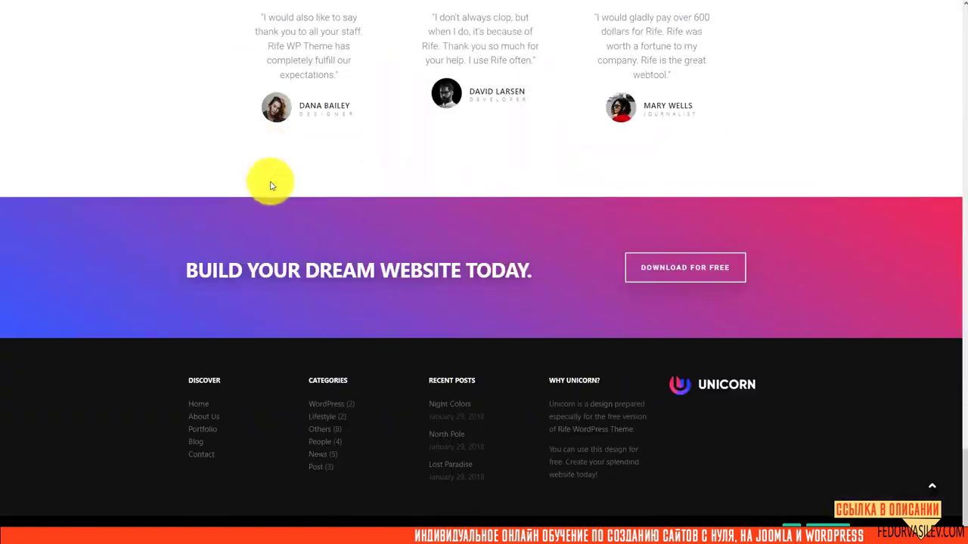
pyautogui.moveTo(964, 505); pyautogui.dragTo(964, 39)
pyautogui.click(771, 101)
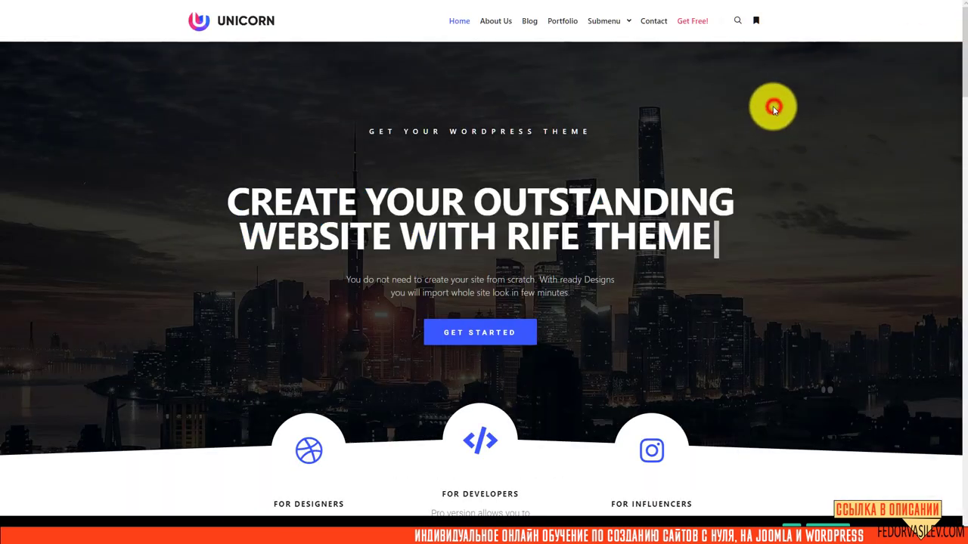
# Step: Inspect the Unicorn demo in the browser's device emulation, using the iPhone SE screen size
pyautogui.rightClick(730, 102)
pyautogui.click(772, 317)
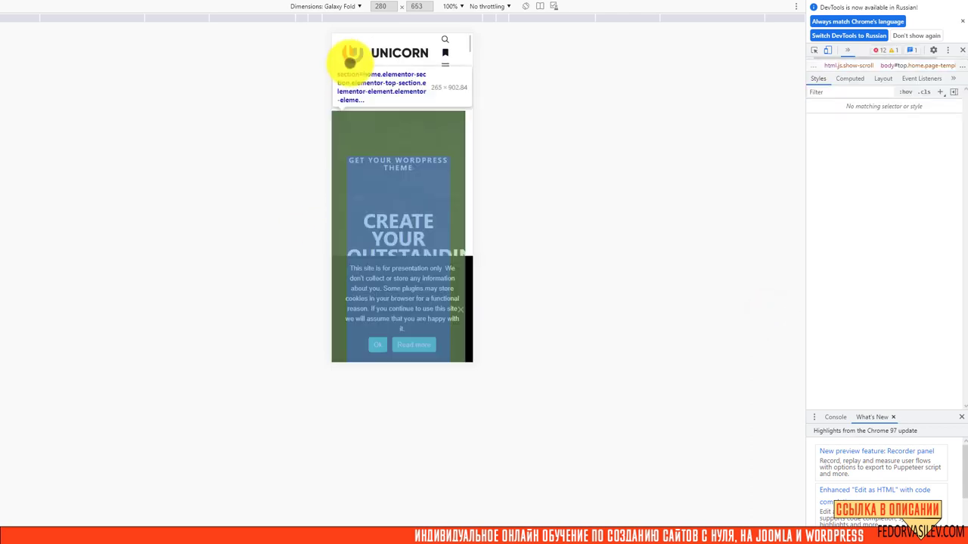
pyautogui.click(348, 6)
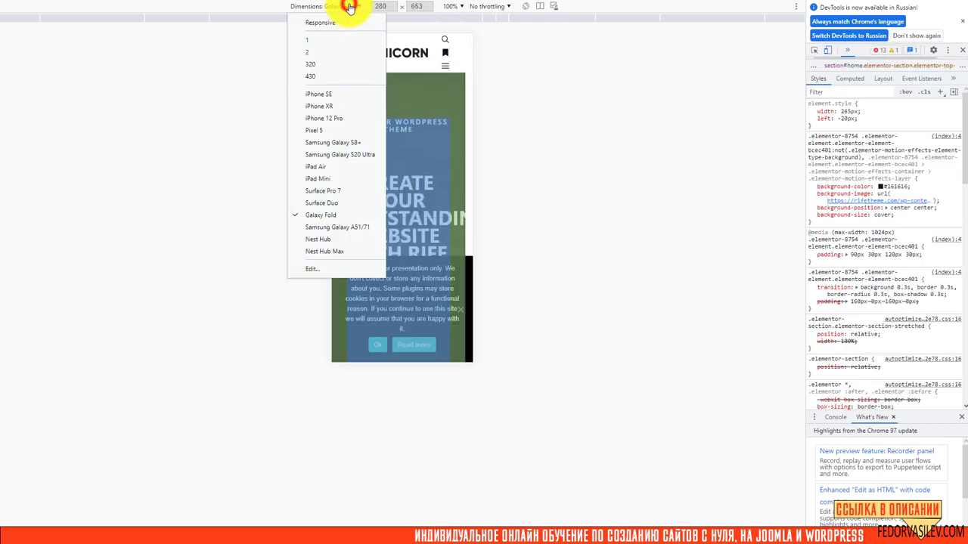
pyautogui.click(341, 94)
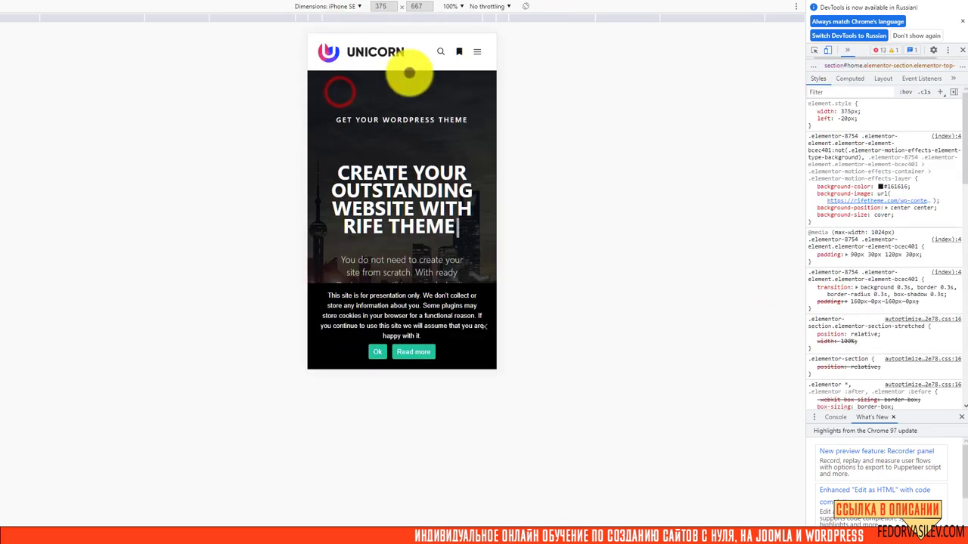
# Step: Test the Unicorn demo's mobile menu, review its mobile layout, and close the browser's developer tools
pyautogui.click(473, 48)
pyautogui.click(476, 50)
pyautogui.scroll(-10, 410, 129)
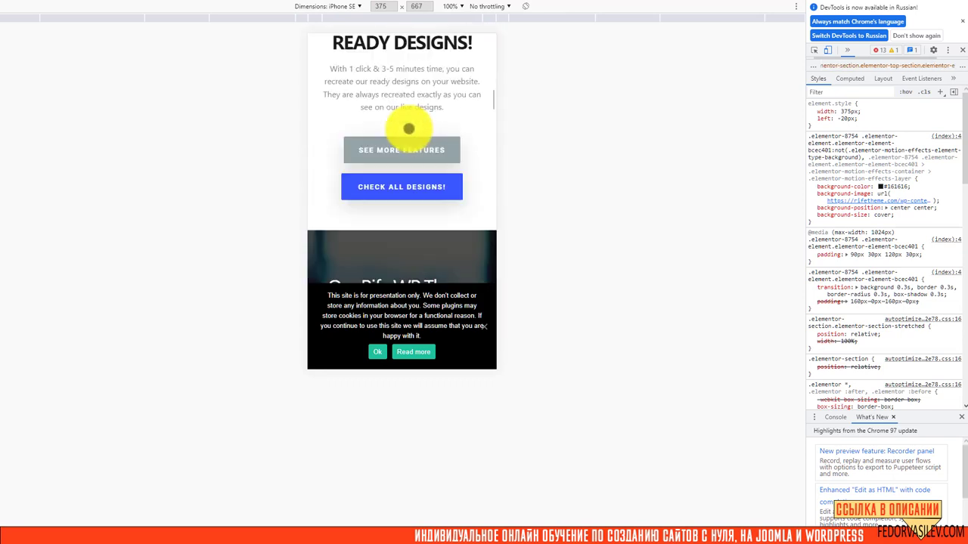
pyautogui.click(962, 50)
pyautogui.scroll(10, 743, 199)
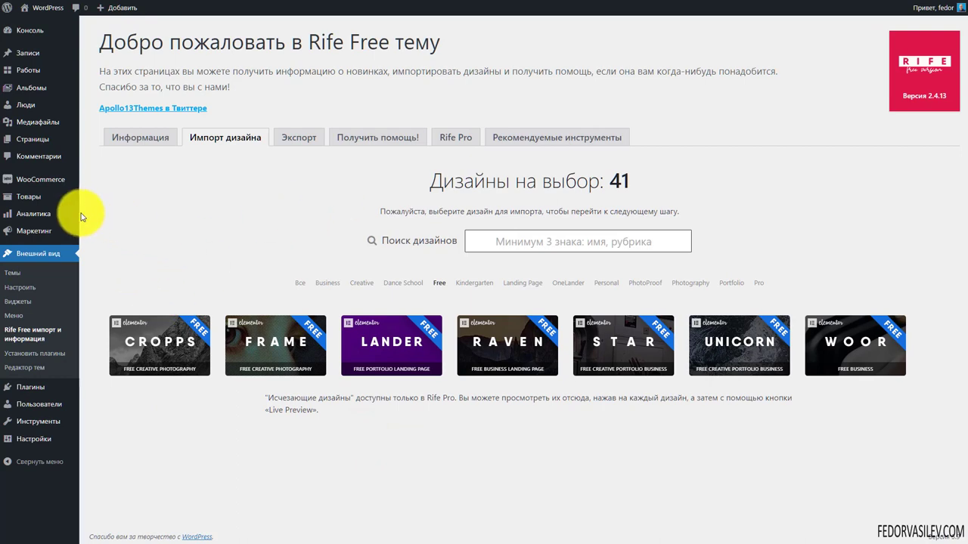
# Step: Open the installed plugins list and highlight the names of the active plugins, including WooCommerce and Apollo13 Framework Extensions
pyautogui.click(30, 392)
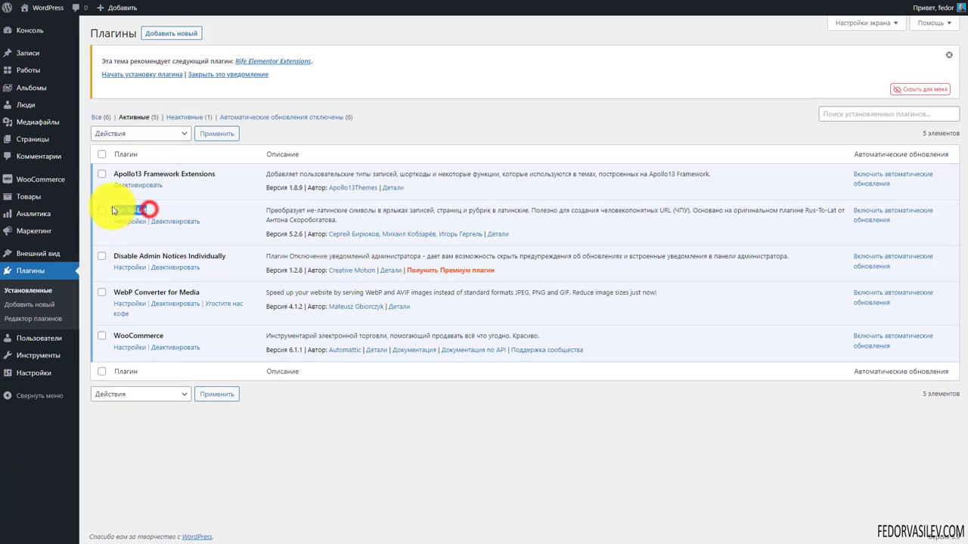
pyautogui.moveTo(233, 255); pyautogui.dragTo(168, 259)
pyautogui.moveTo(214, 288); pyautogui.dragTo(140, 304)
pyautogui.moveTo(175, 331); pyautogui.dragTo(113, 333)
pyautogui.moveTo(232, 169); pyautogui.dragTo(110, 181)
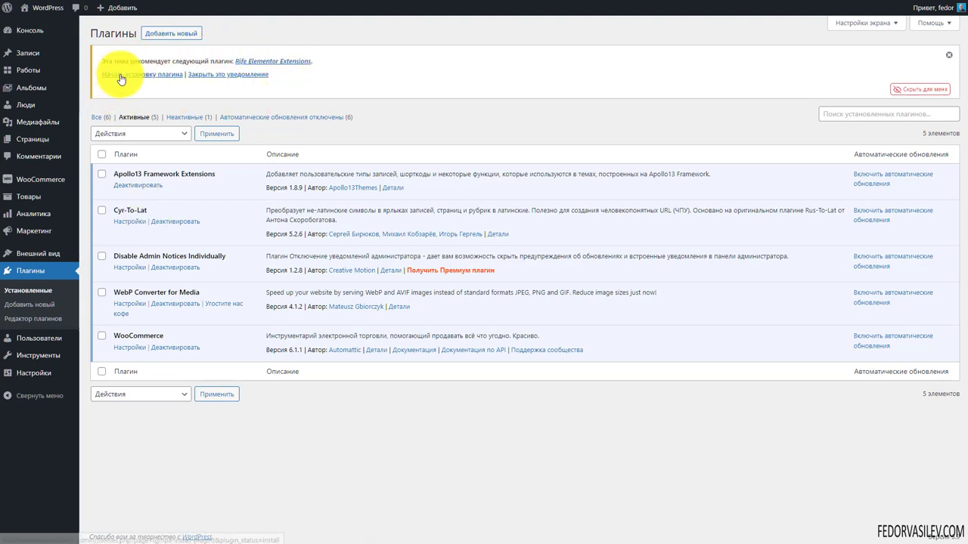
# Step: Dismiss the Rife Elementor Extensions recommendation notice and open the Themes page under Внешний вид
pyautogui.click(948, 59)
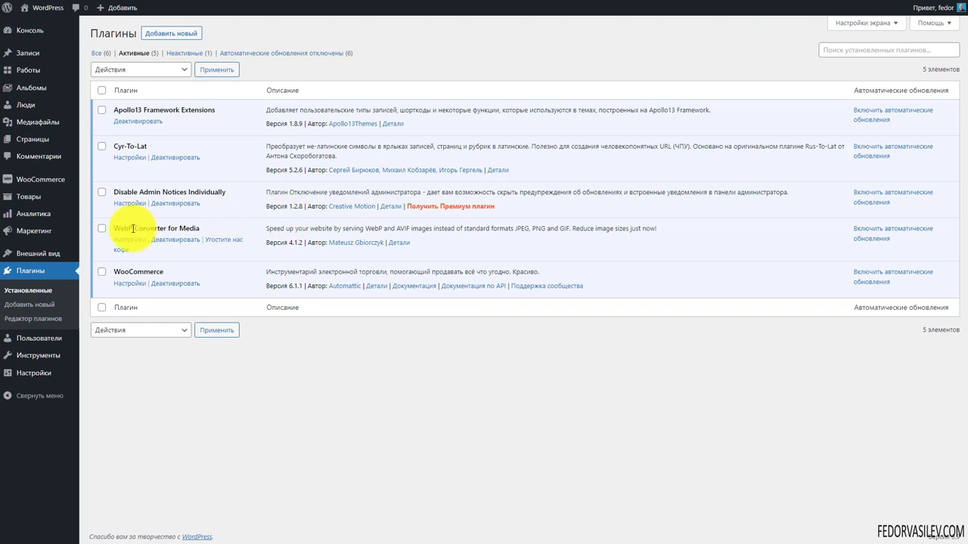
pyautogui.moveTo(64, 253)
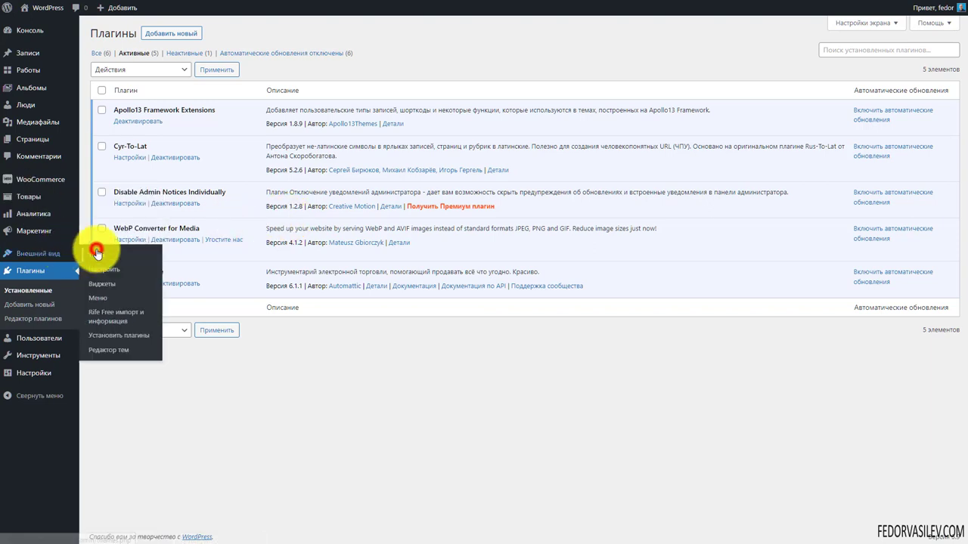
pyautogui.click(97, 253)
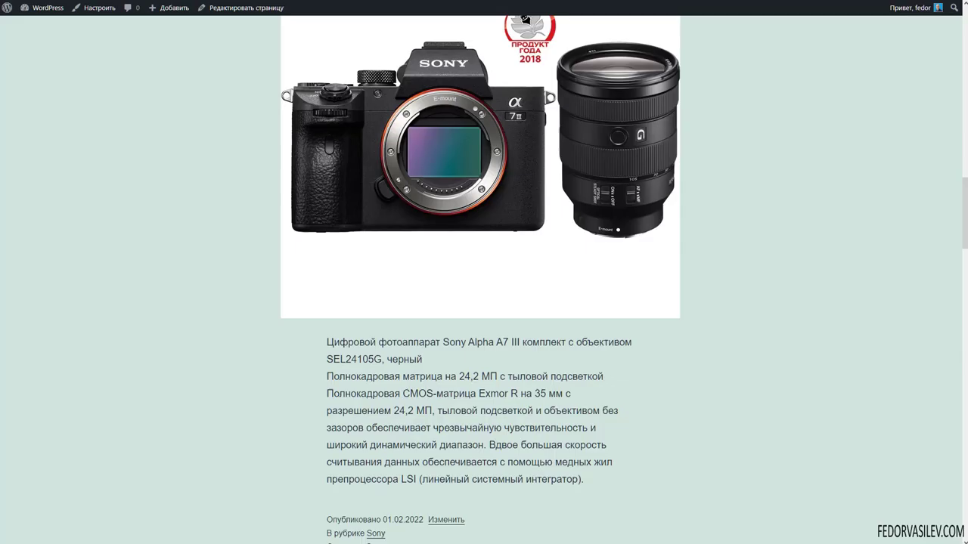
# Step: Return to the start of the site's Блог page and reload it to load the newly activated theme
pyautogui.scroll(9, 525, 205)
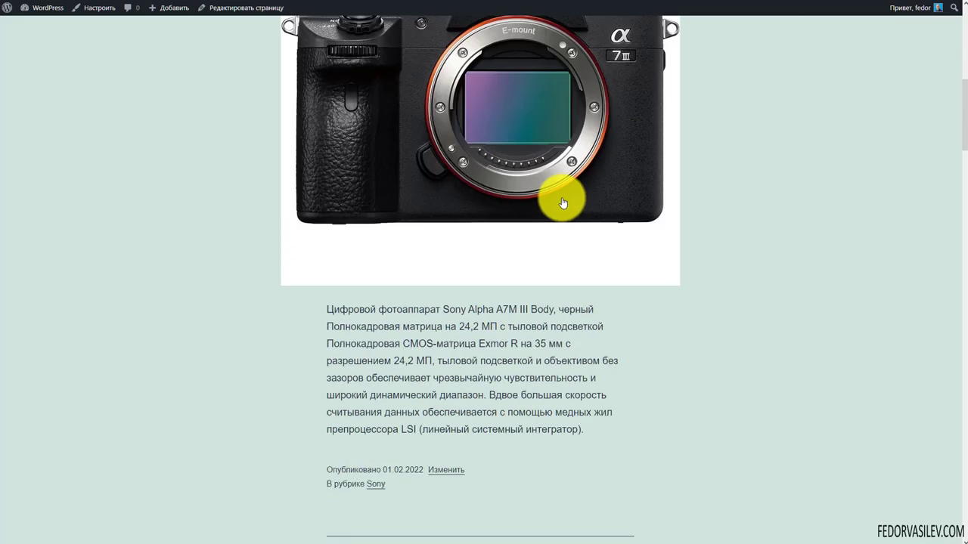
pyautogui.scroll(6, 562, 202)
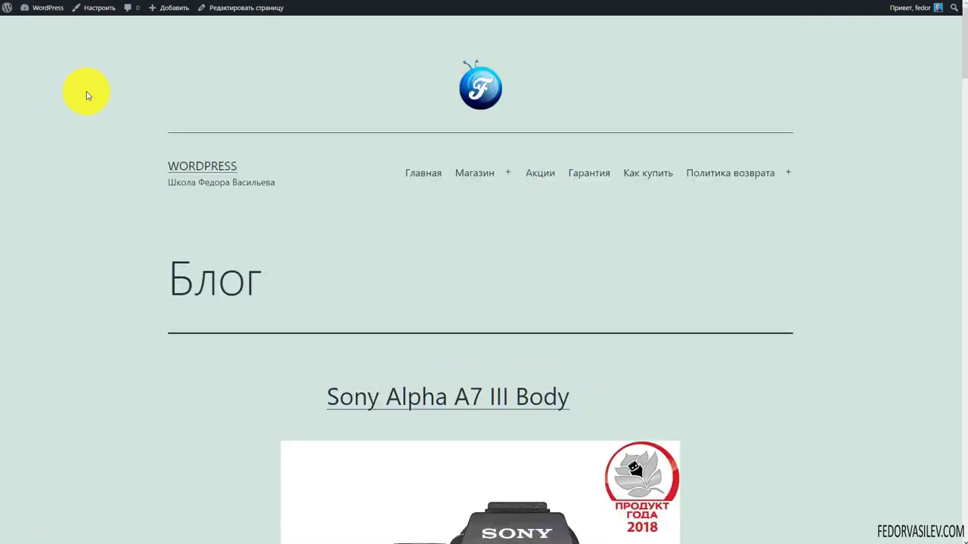
pyautogui.press('F5')
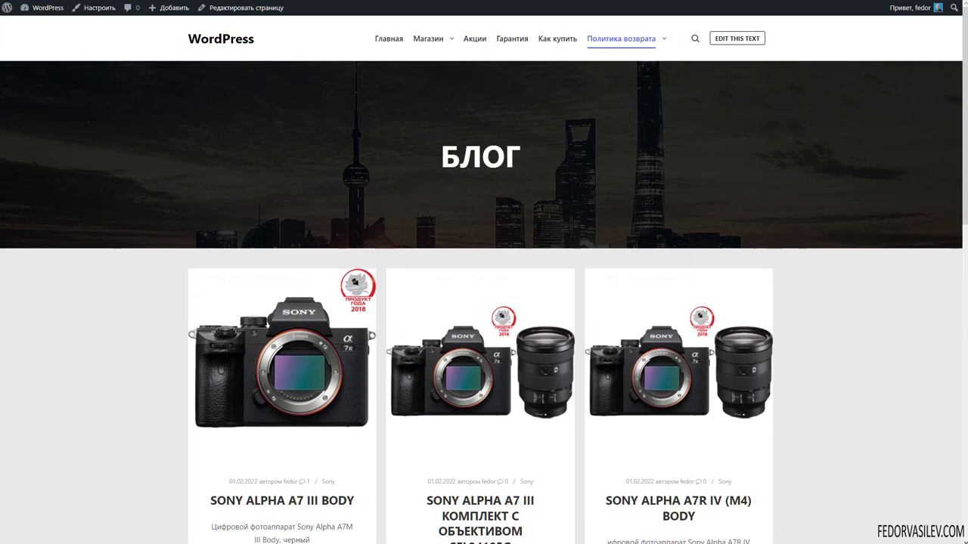
pyautogui.press('F5')
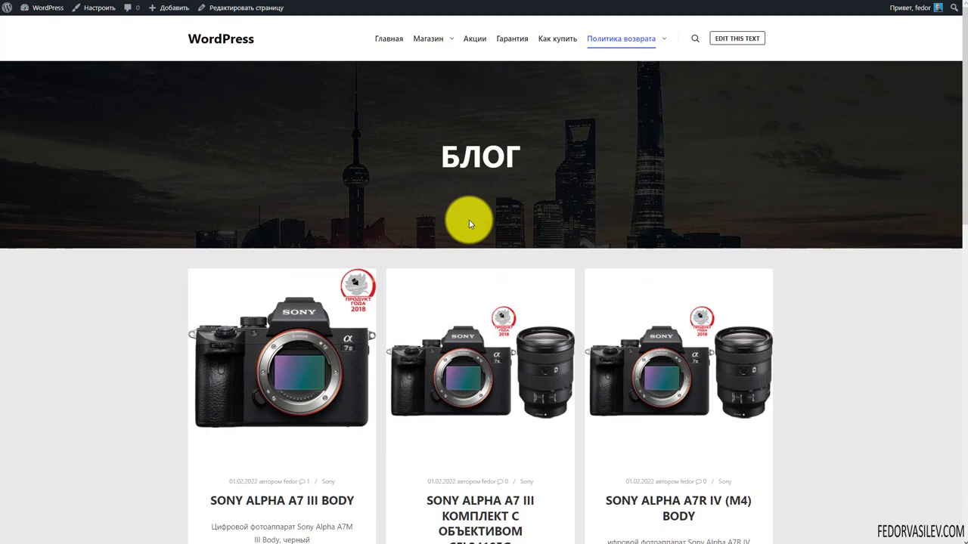
# Step: Review the Блог page's post cards down to the footer, return to the start, and reload the page
pyautogui.scroll(-3, 469, 223)
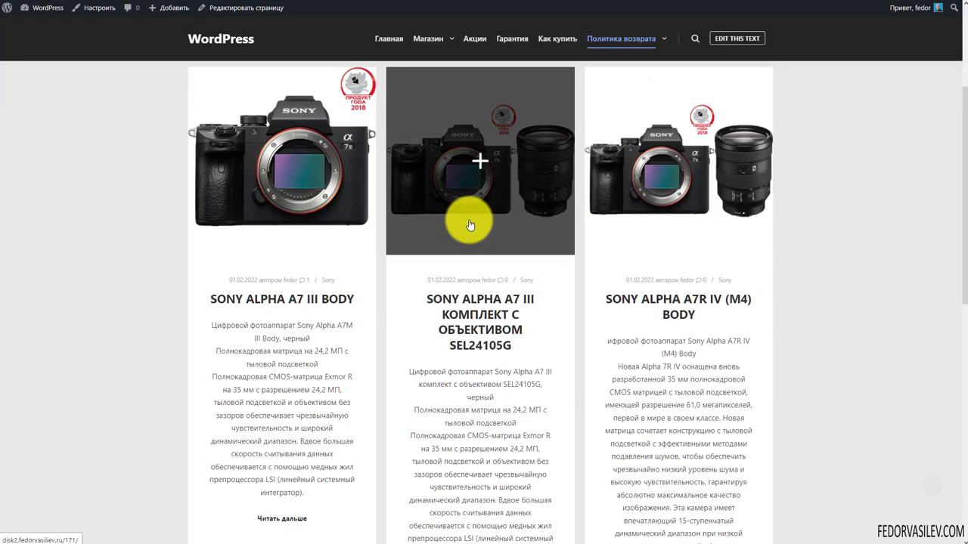
pyautogui.scroll(-2, 648, 195)
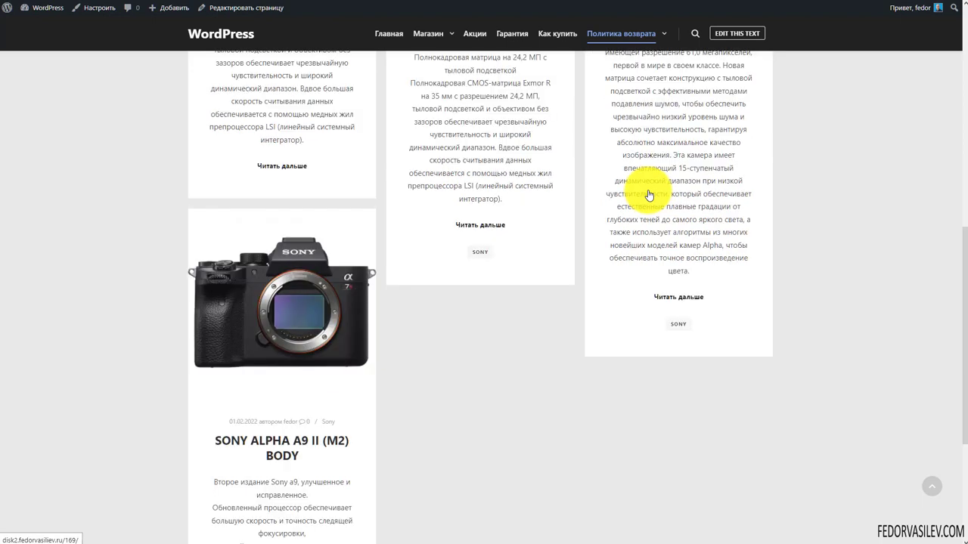
pyautogui.scroll(-3, 684, 324)
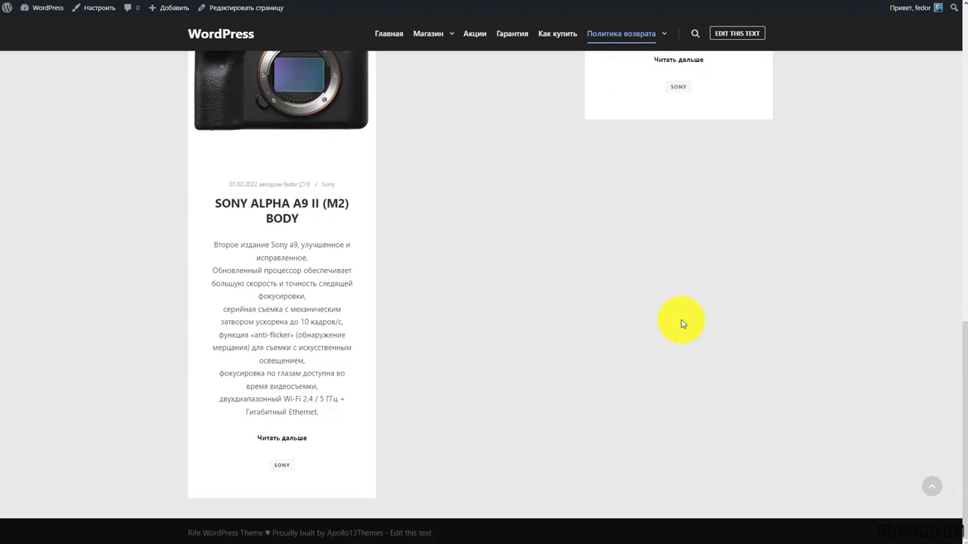
pyautogui.scroll(10, 681, 320)
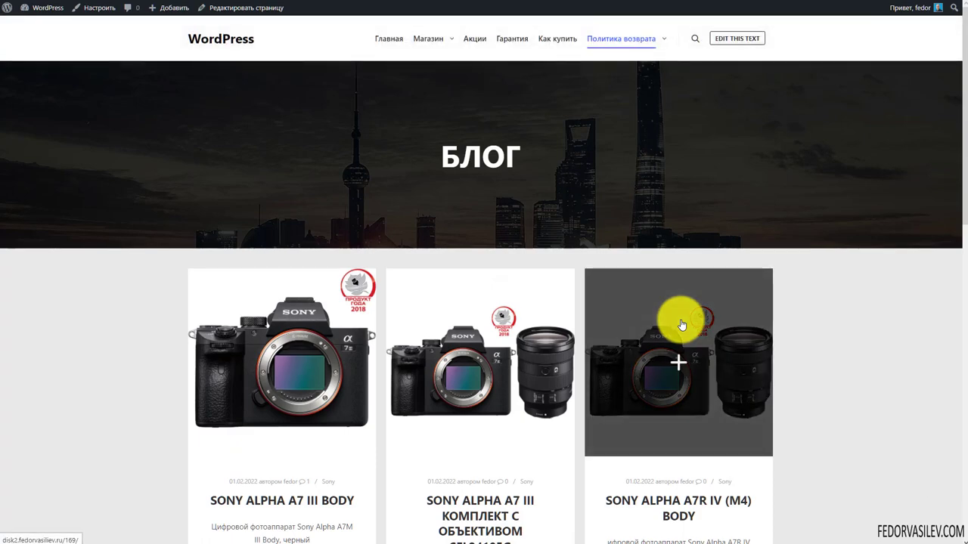
pyautogui.scroll(-8, 681, 325)
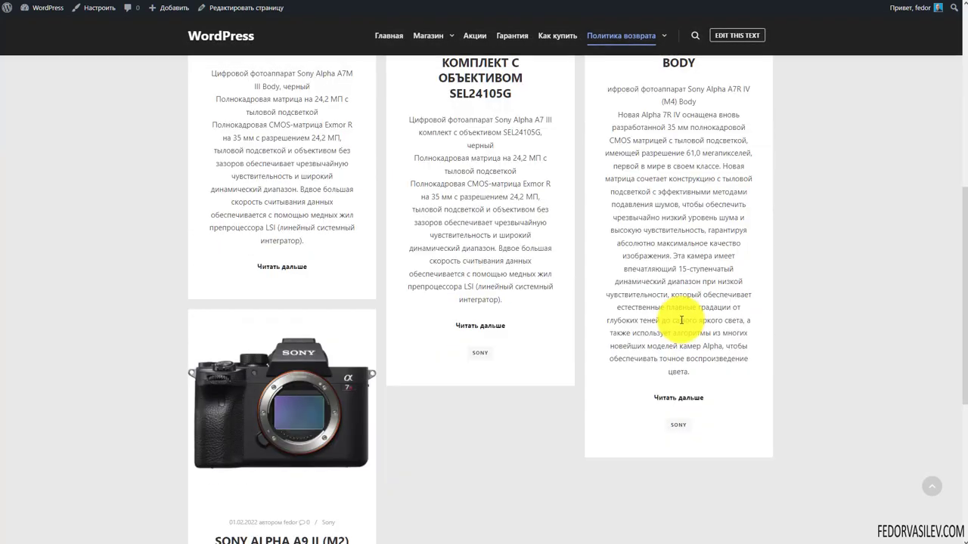
pyautogui.click(931, 490)
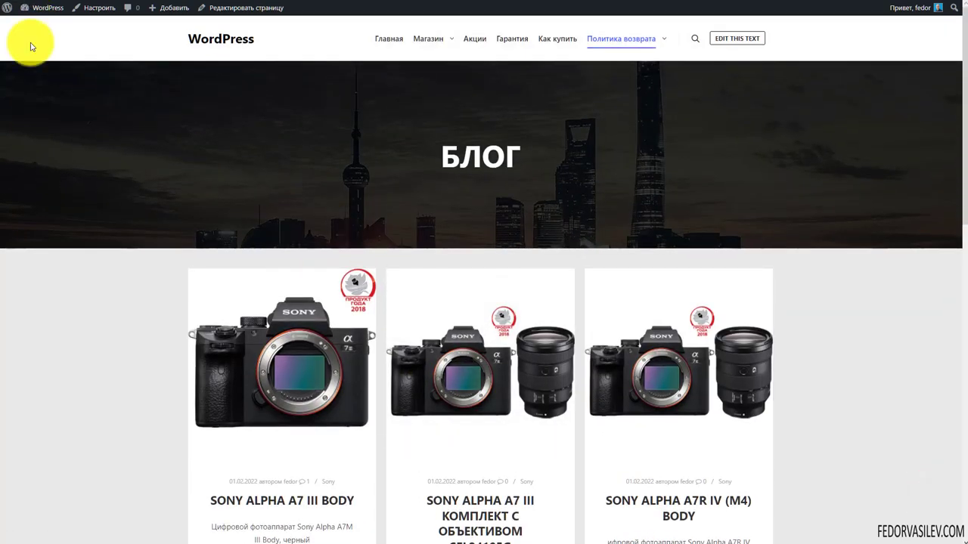
pyautogui.press('F5')
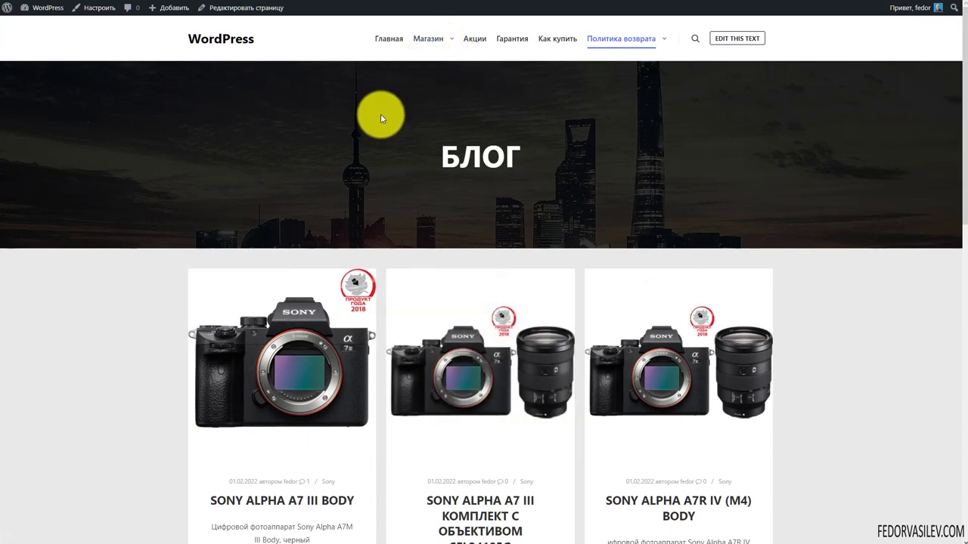
# Step: Examine how the Блог page's header and navigation menu behave while moving through the posts
pyautogui.click(435, 41)
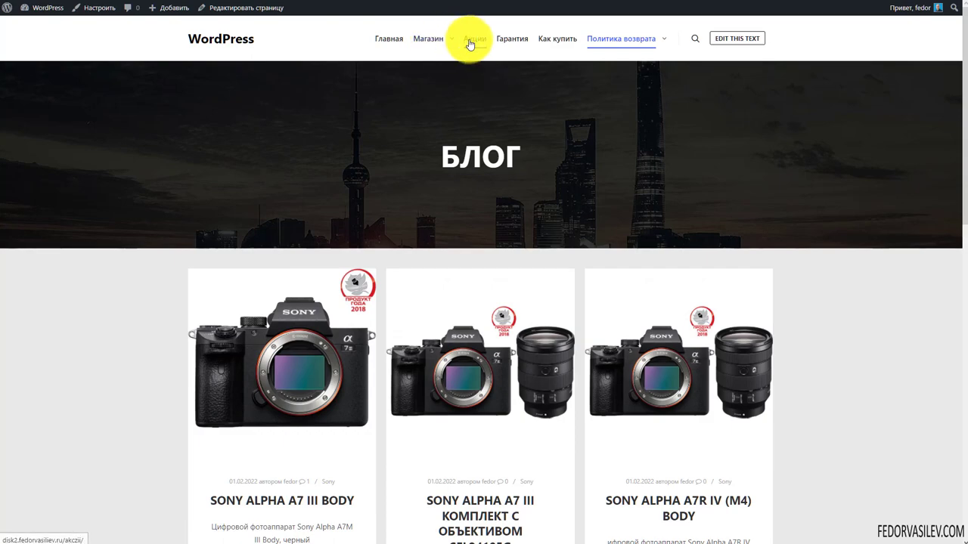
pyautogui.scroll(-1, 530, 136)
pyautogui.scroll(-1, 260, 118)
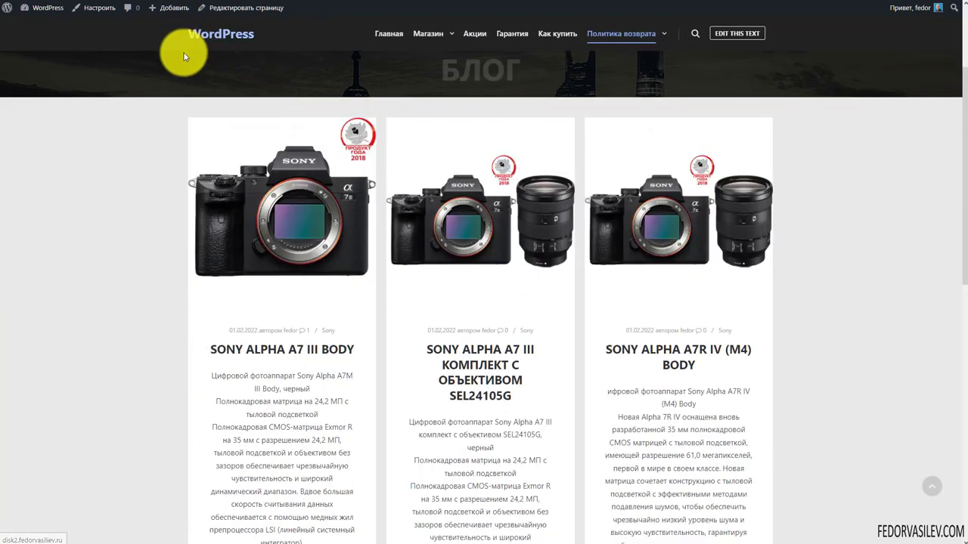
pyautogui.scroll(-2, 166, 155)
pyautogui.scroll(4, 170, 161)
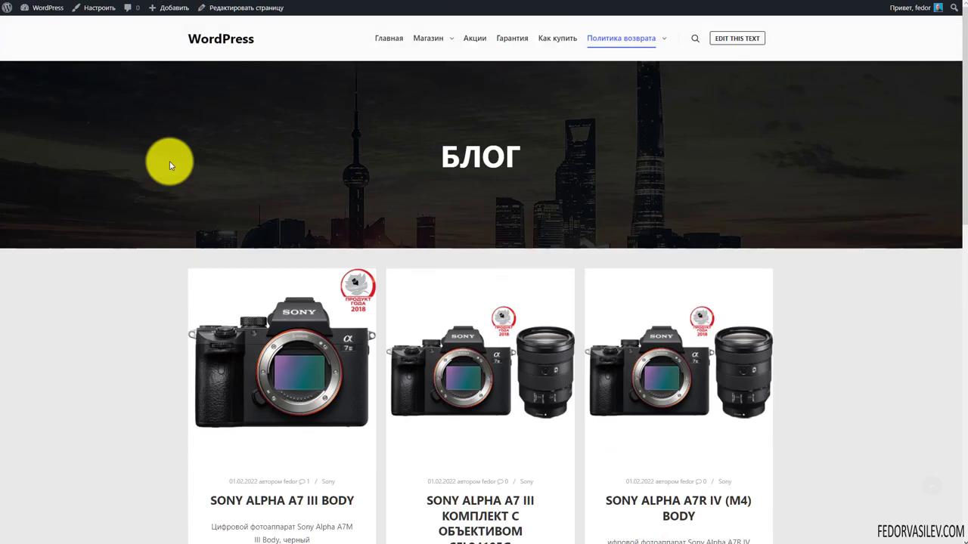
pyautogui.scroll(-5, 169, 161)
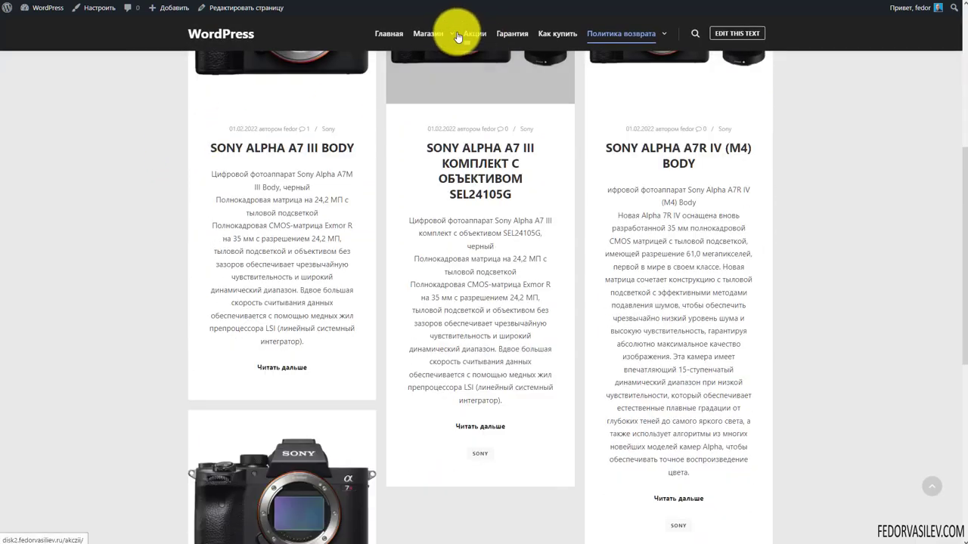
pyautogui.scroll(-6, 756, 212)
pyautogui.scroll(7, 741, 250)
pyautogui.scroll(3, 737, 251)
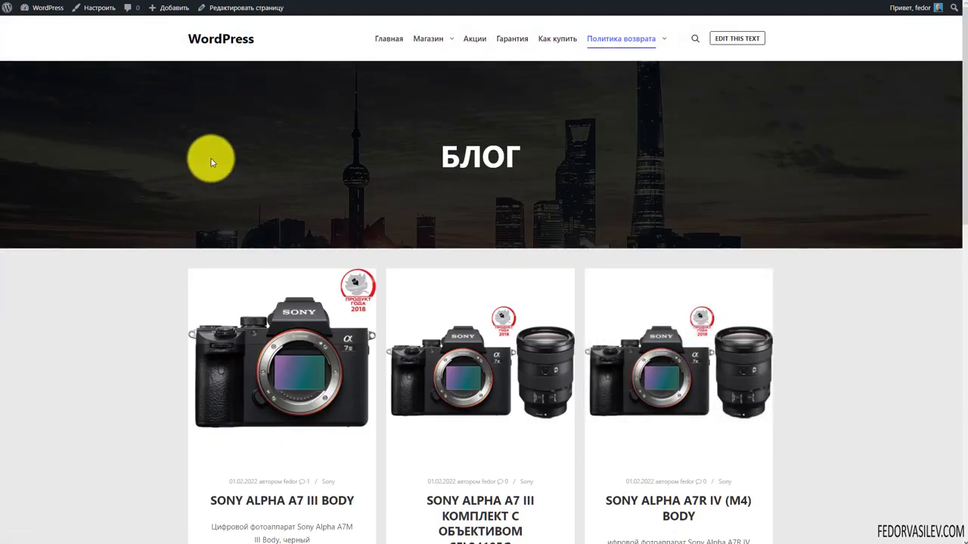
pyautogui.scroll(-4, 212, 162)
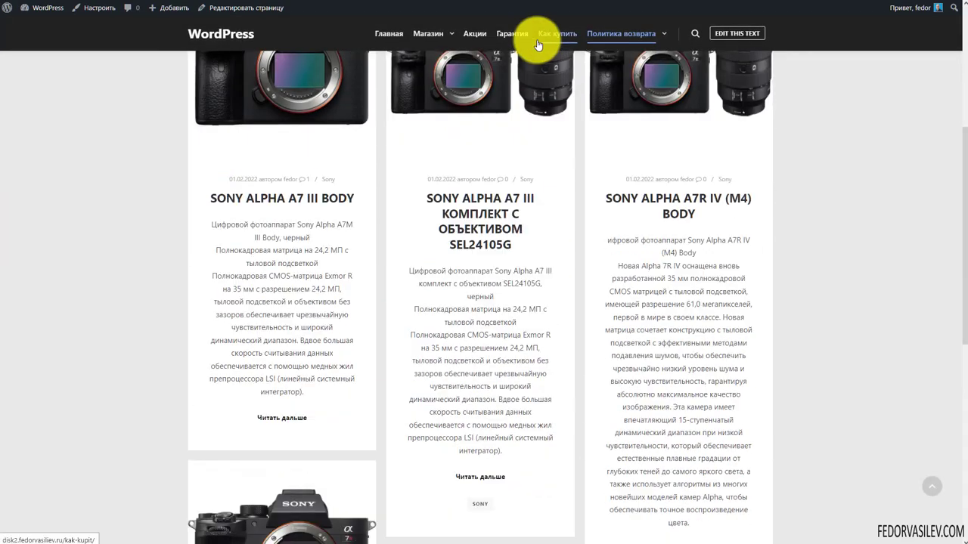
# Step: Expand the Магазин submenu and examine how it behaves while moving through the Блог page
pyautogui.click(448, 36)
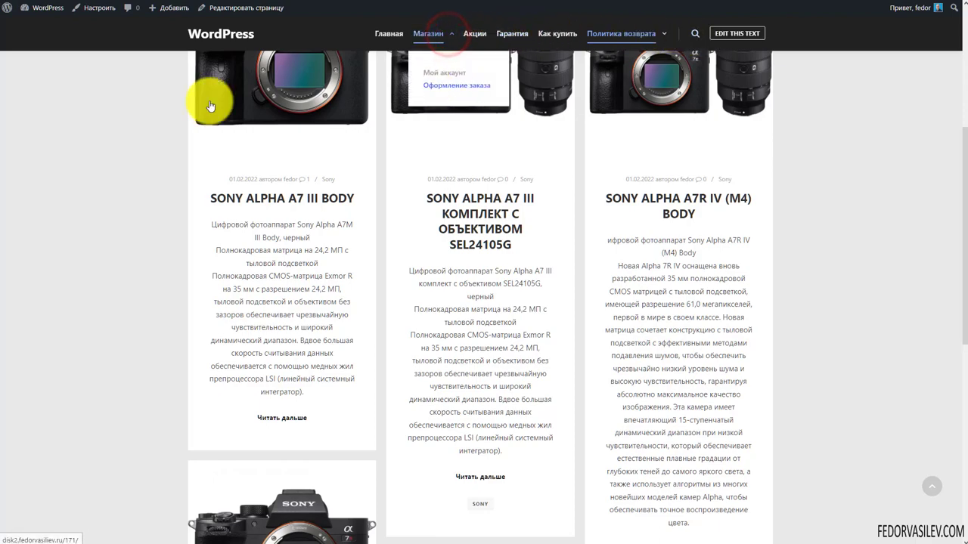
pyautogui.scroll(-3, 119, 118)
pyautogui.scroll(4, 119, 121)
pyautogui.scroll(3, 119, 121)
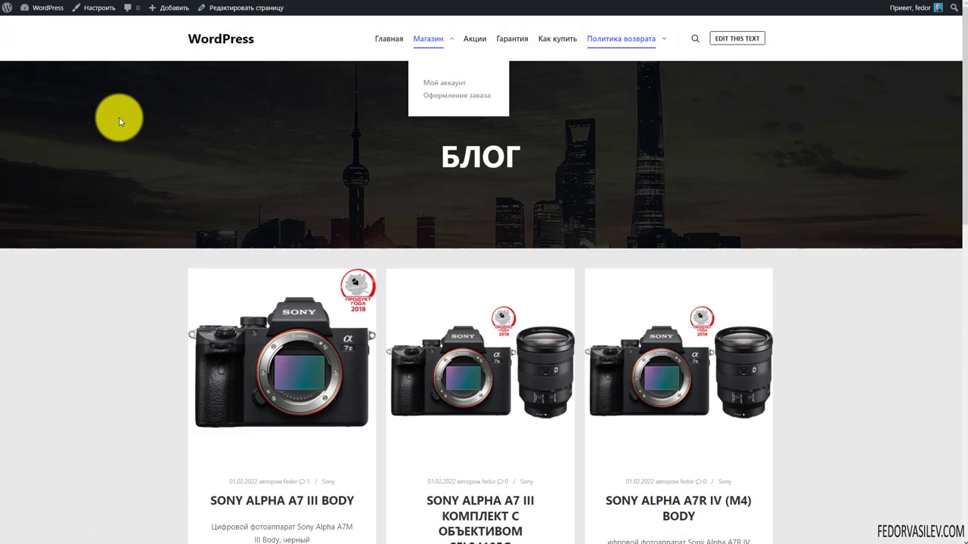
pyautogui.scroll(-4, 119, 121)
pyautogui.scroll(-5, 119, 121)
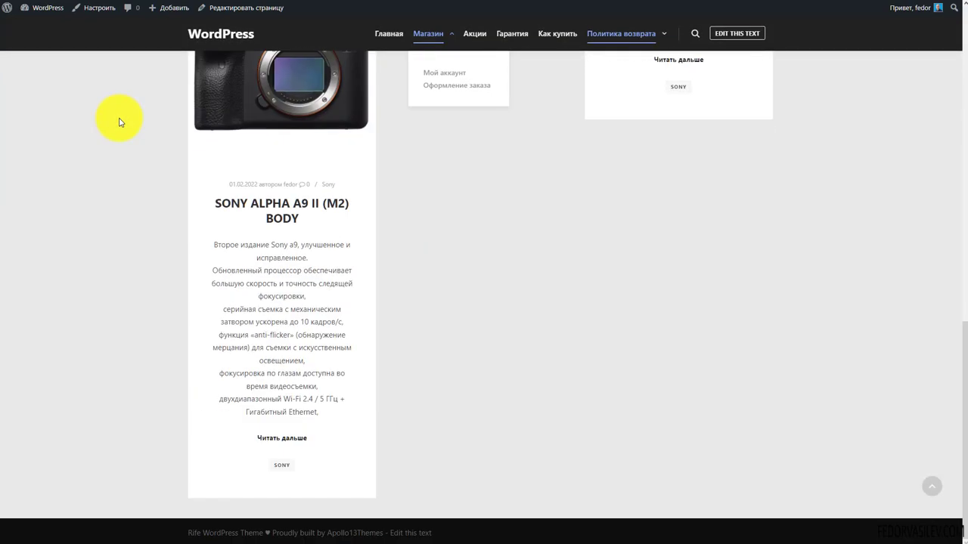
pyautogui.scroll(8, 806, 272)
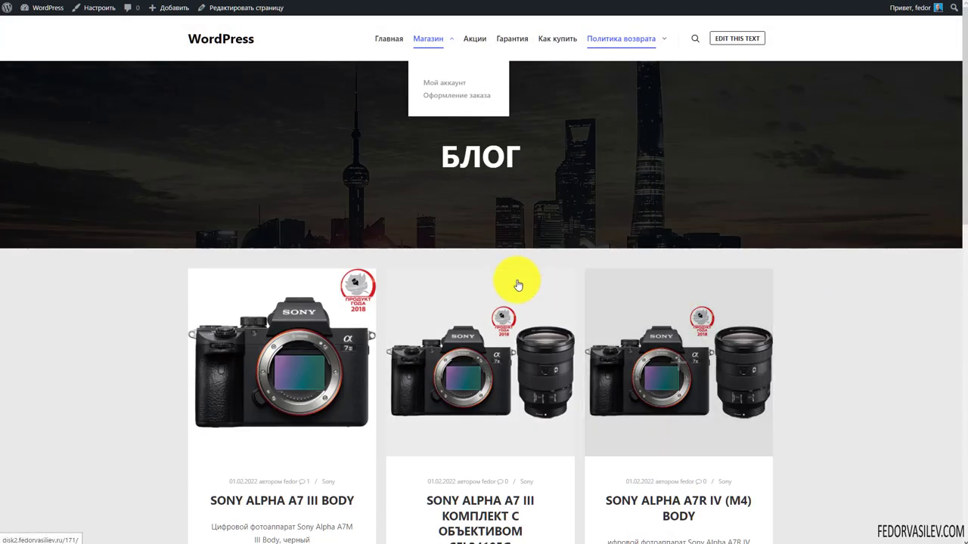
pyautogui.scroll(-1, 372, 285)
pyautogui.scroll(-5, 634, 212)
pyautogui.scroll(5, 633, 212)
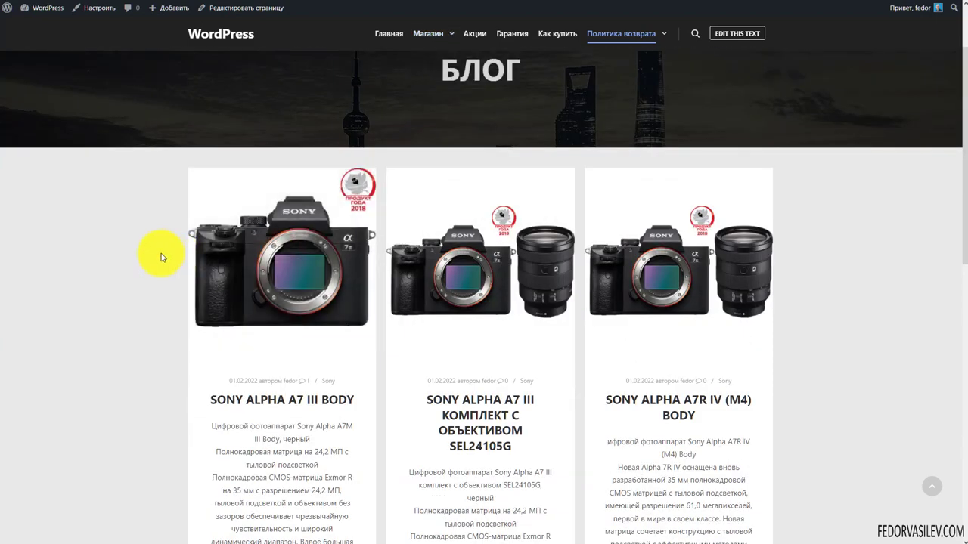
# Step: Open the Sony Alpha A7 III Body post, inspect its comment form, and return to its header image
pyautogui.click(253, 243)
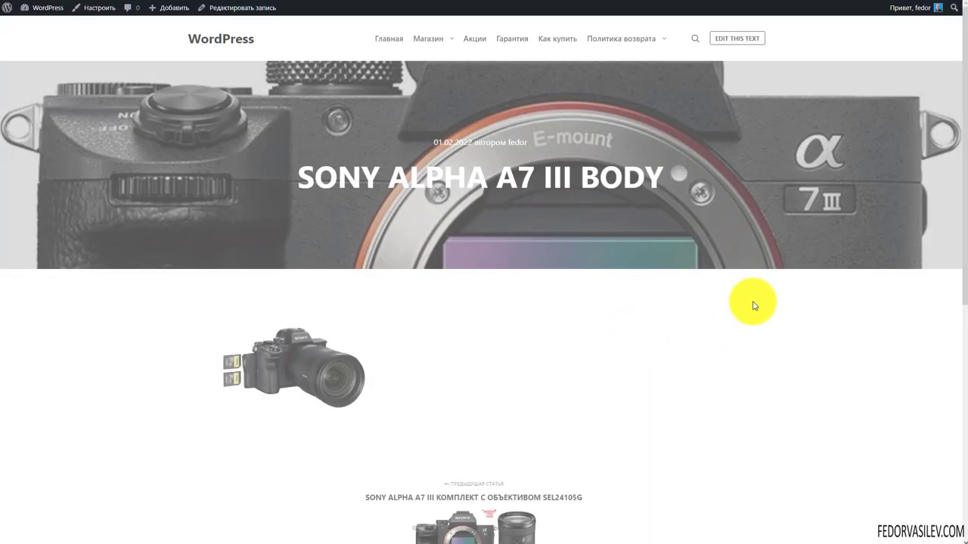
pyautogui.scroll(-6, 752, 305)
pyautogui.click(393, 411)
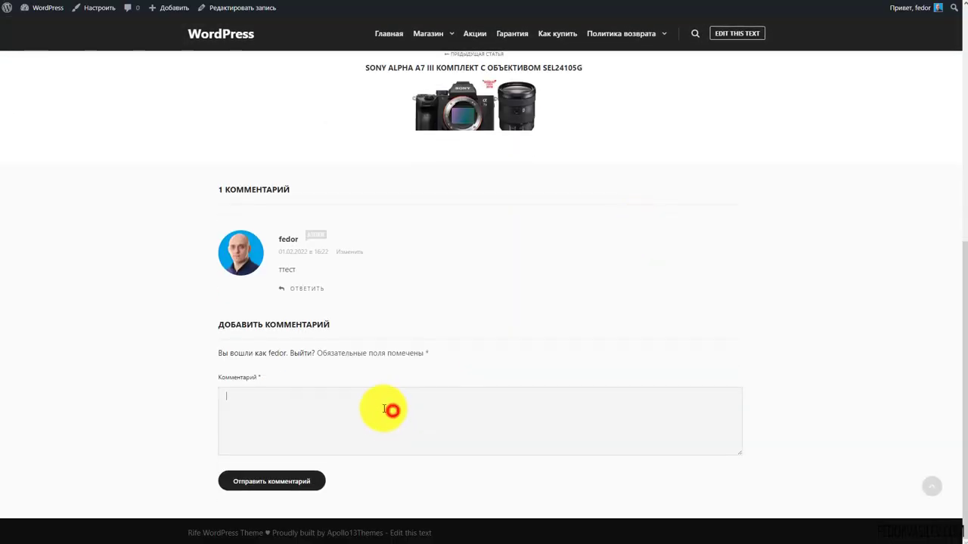
pyautogui.scroll(2, 557, 307)
pyautogui.scroll(3, 382, 278)
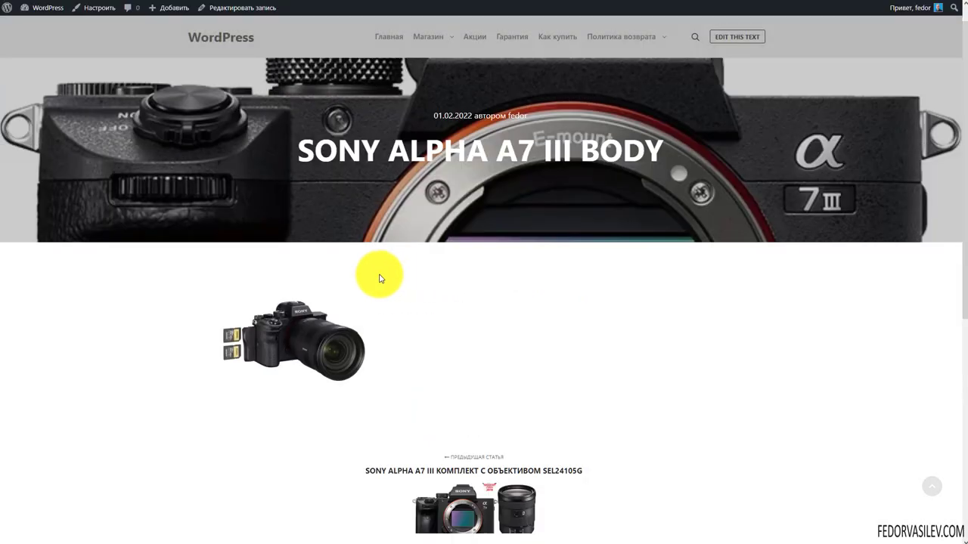
# Step: View the post's camera photo enlarged, return to the post, and review its comments section
pyautogui.scroll(-5, 345, 276)
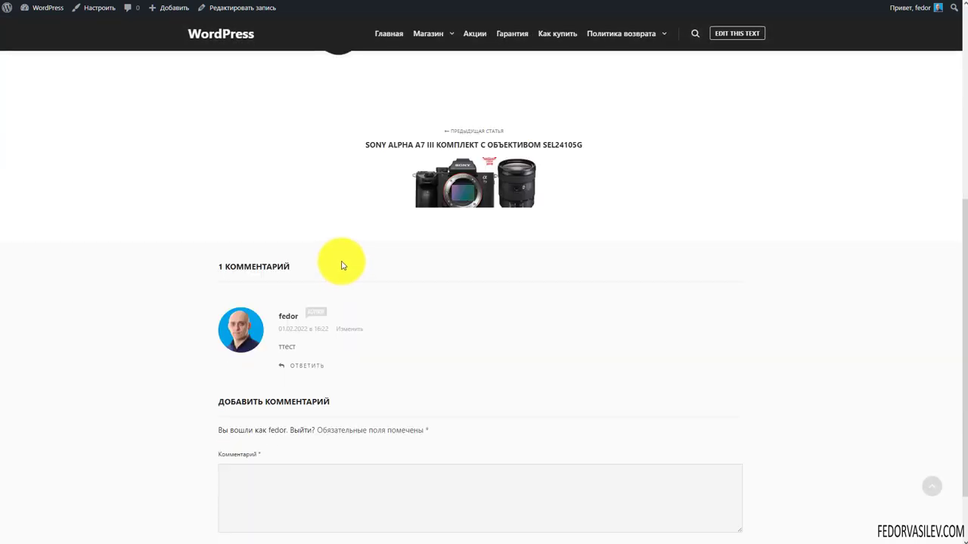
pyautogui.scroll(3, 341, 267)
pyautogui.click(287, 263)
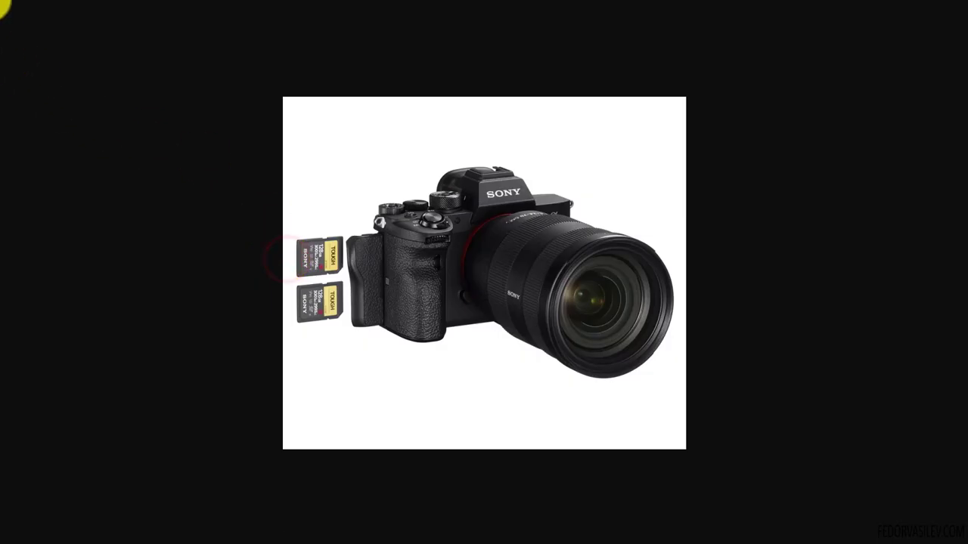
pyautogui.hotkey('alt', 'Left')
pyautogui.scroll(-4, 121, 166)
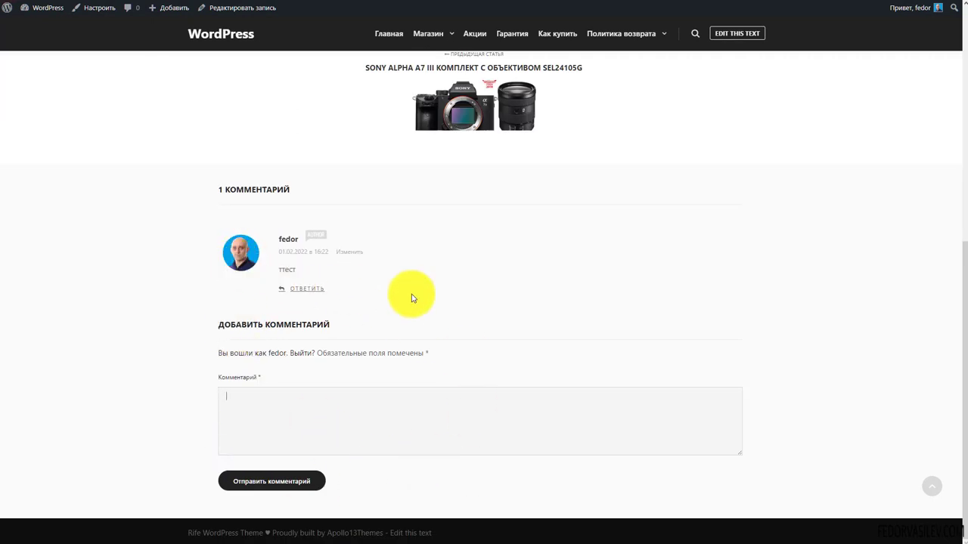
# Step: Open the Гарантия page and examine its warranty text, contact form and demo blocks down to the footer
pyautogui.scroll(5, 567, 213)
pyautogui.scroll(1, 567, 213)
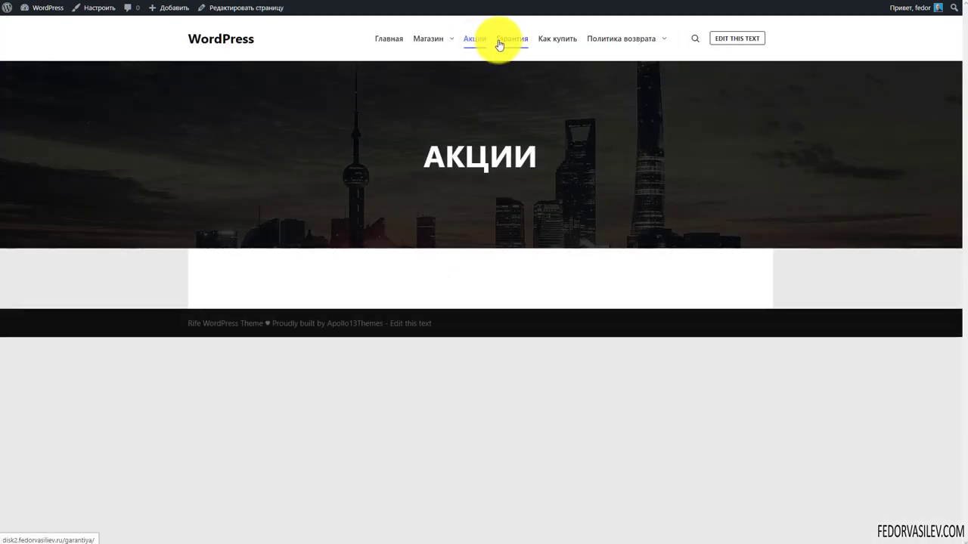
pyautogui.click(499, 44)
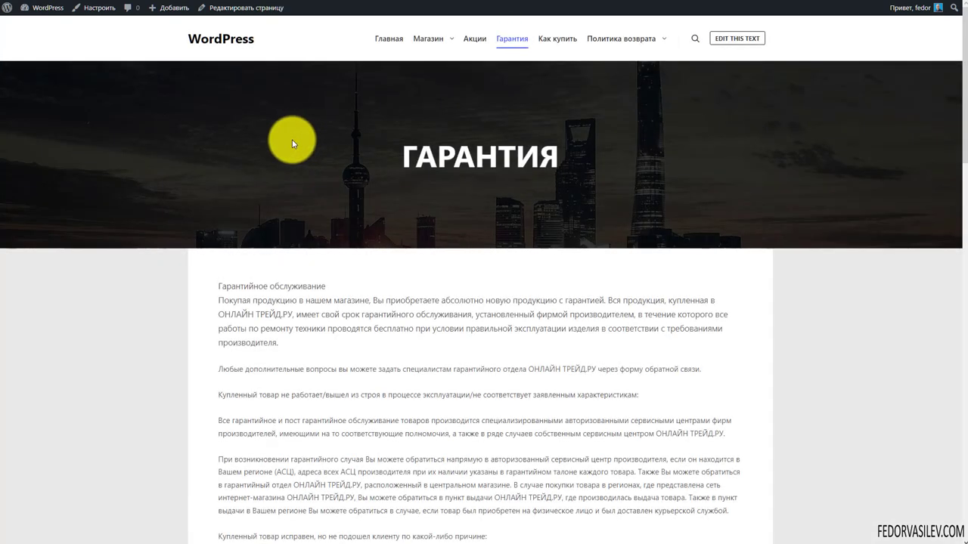
pyautogui.scroll(-15, 642, 159)
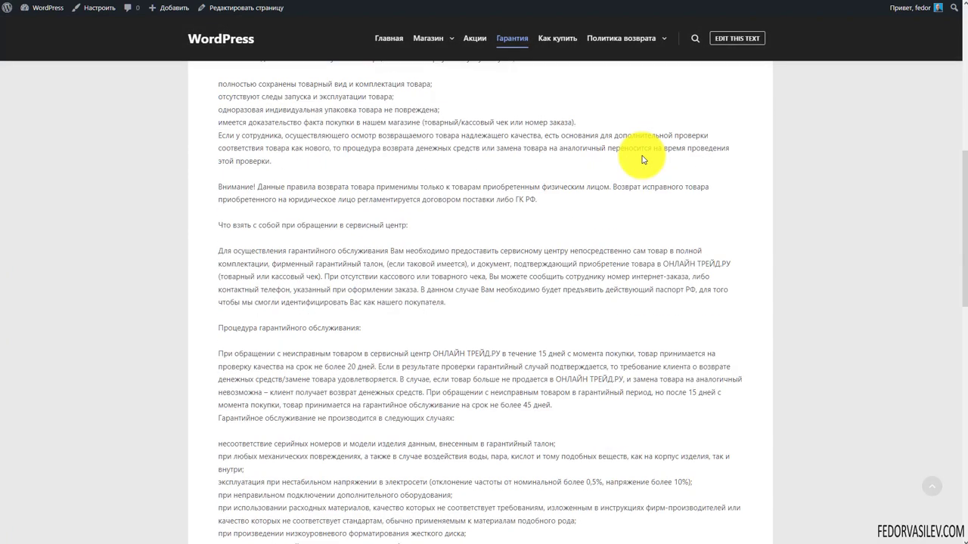
pyautogui.scroll(-3, 552, 192)
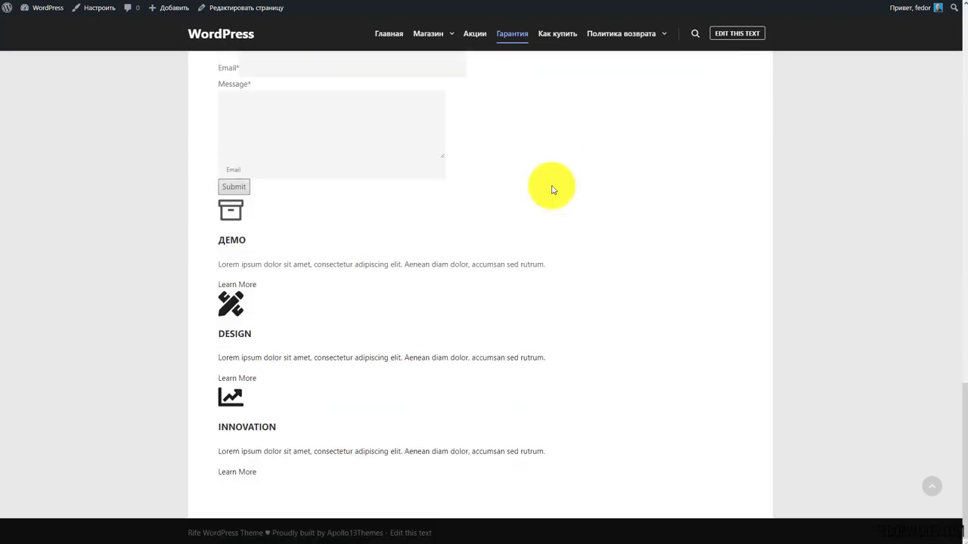
pyautogui.moveTo(318, 436); pyautogui.dragTo(216, 189)
pyautogui.scroll(8, 514, 284)
pyautogui.scroll(5, 514, 283)
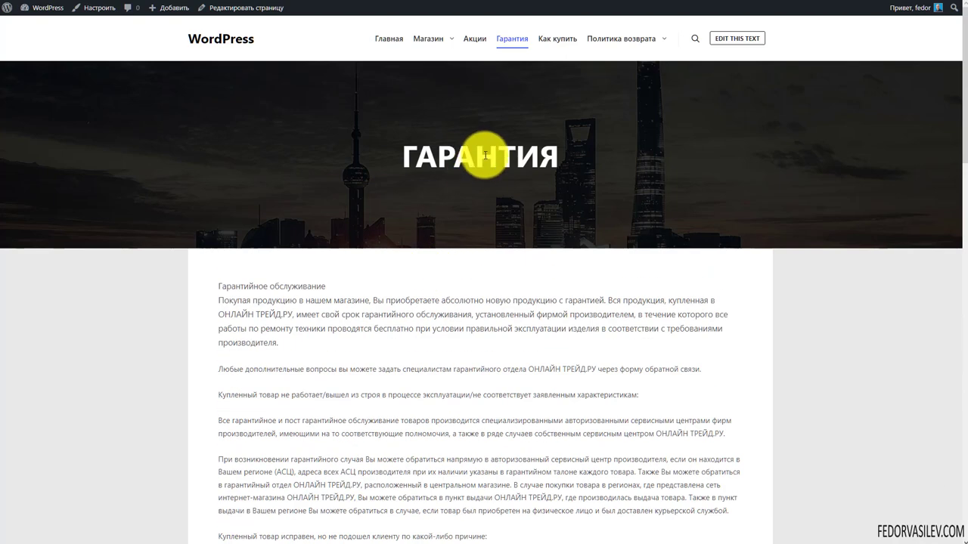
# Step: Open the Магазин page and examine the product grid from the header to the last camera
pyautogui.click(429, 43)
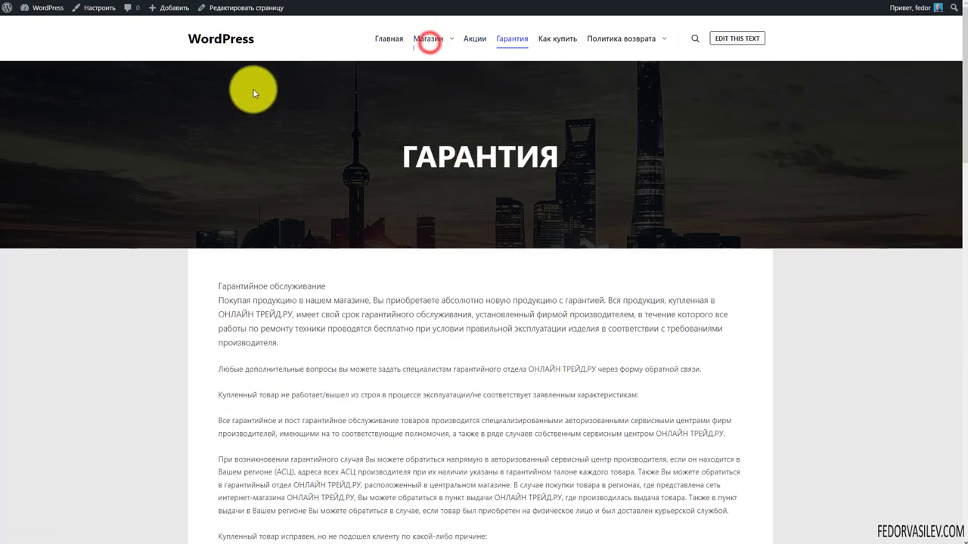
pyautogui.scroll(-2, 169, 277)
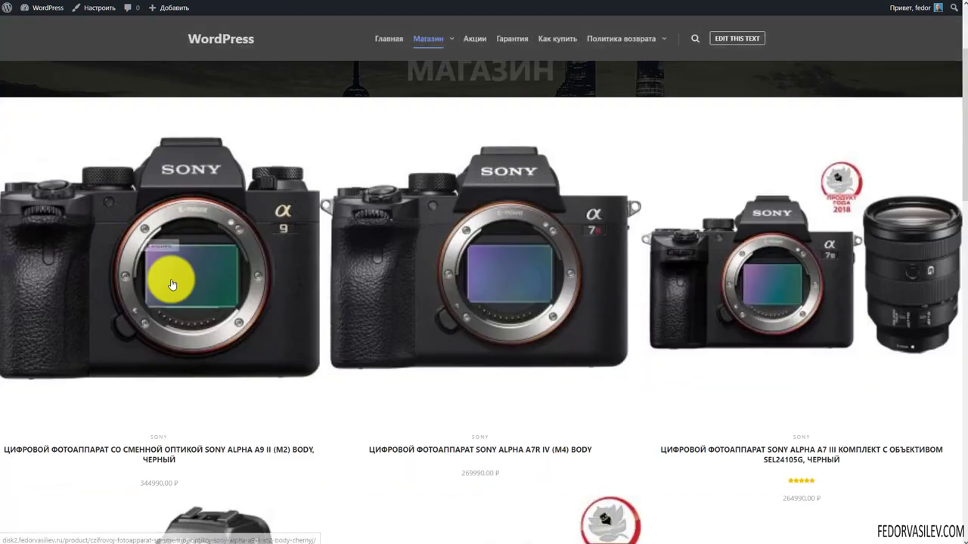
pyautogui.scroll(-4, 726, 270)
pyautogui.scroll(-6, 756, 273)
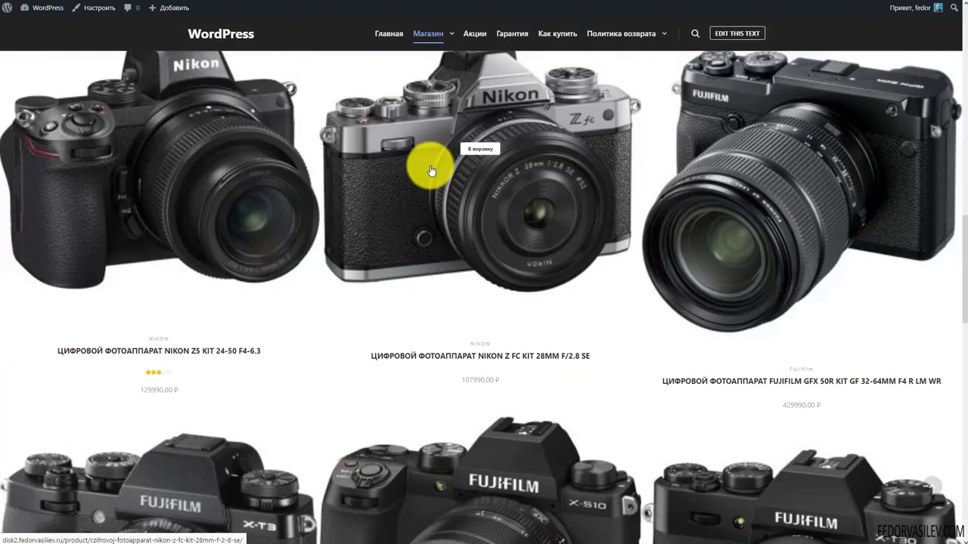
pyautogui.scroll(-8, 492, 340)
pyautogui.scroll(-3, 450, 323)
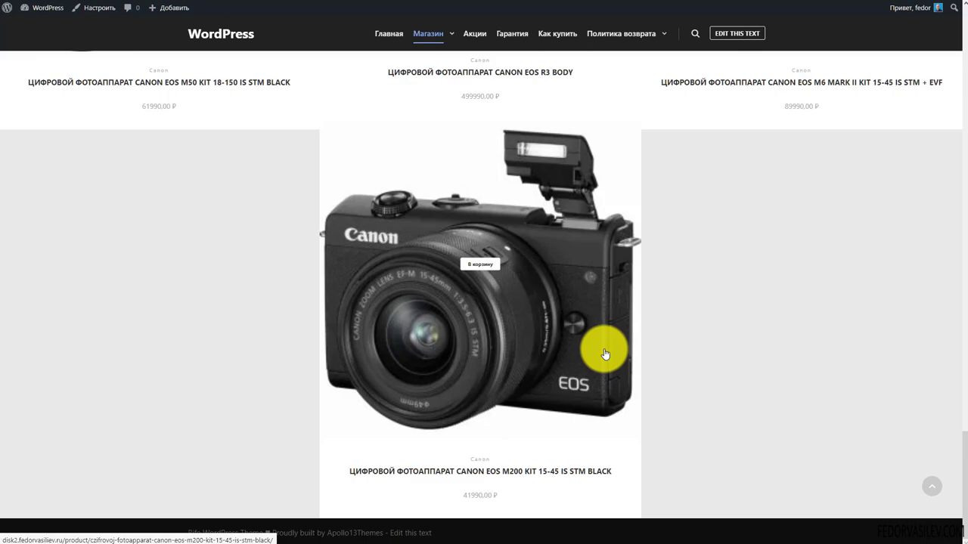
pyautogui.scroll(10, 604, 353)
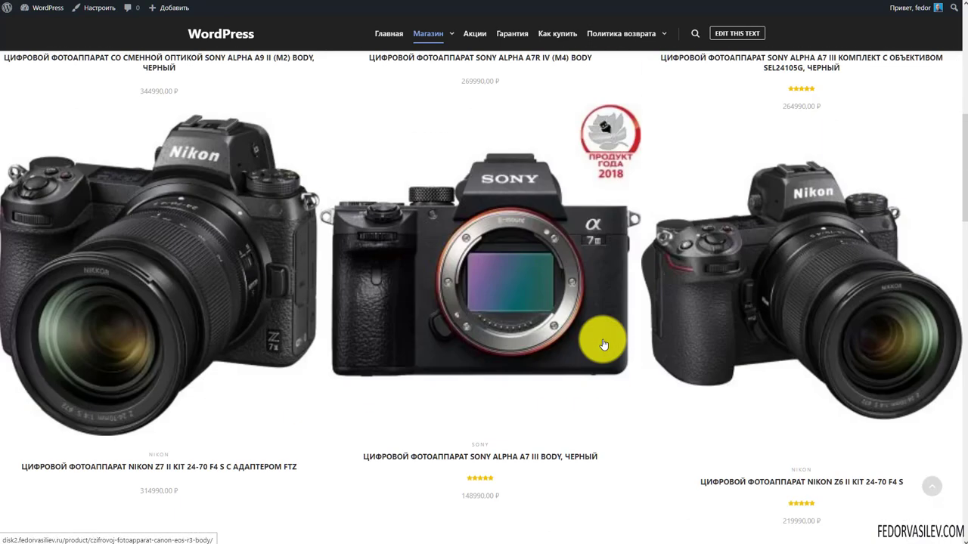
pyautogui.scroll(5, 603, 345)
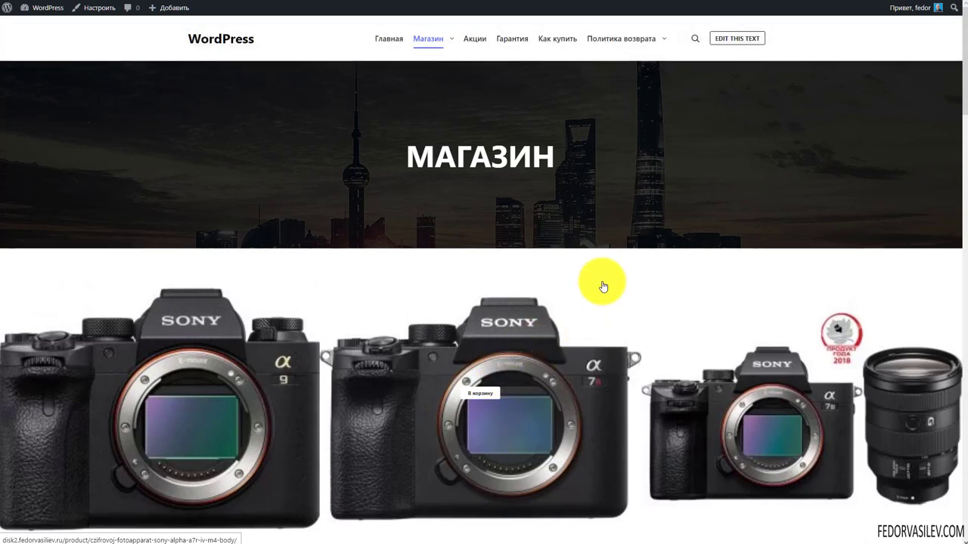
# Step: Open the Sony Alpha A7R IV (M4) Body product and view several of its gallery photos
pyautogui.scroll(-3, 443, 313)
pyautogui.click(465, 211)
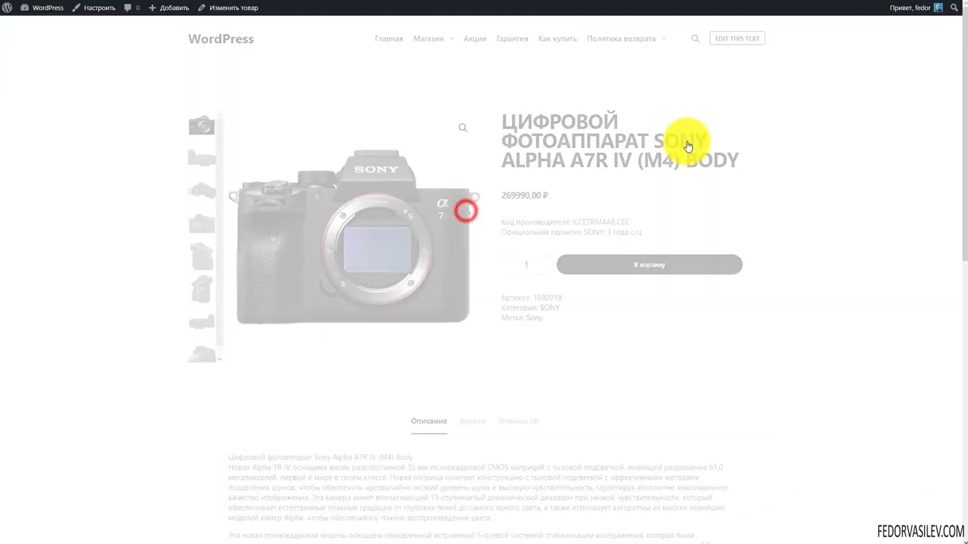
pyautogui.click(201, 191)
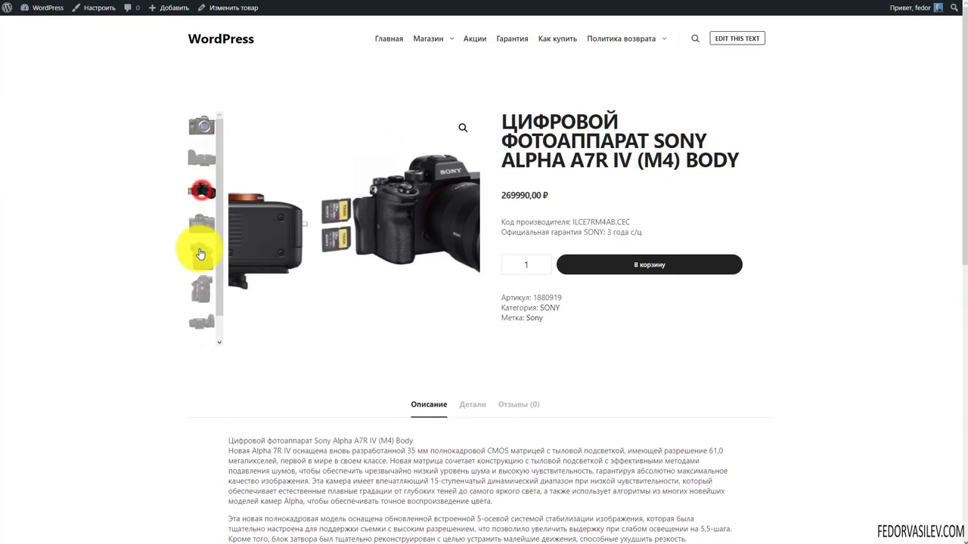
pyautogui.click(211, 283)
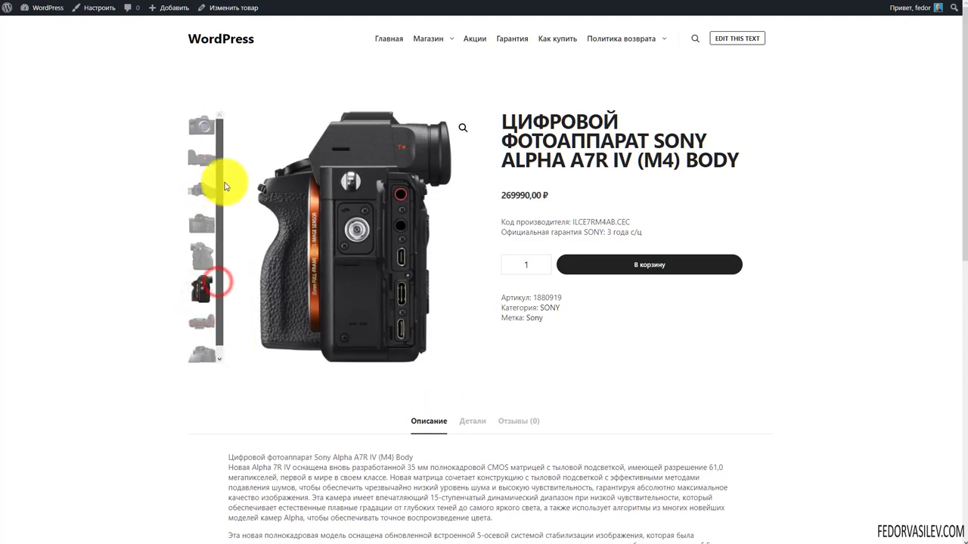
pyautogui.click(204, 353)
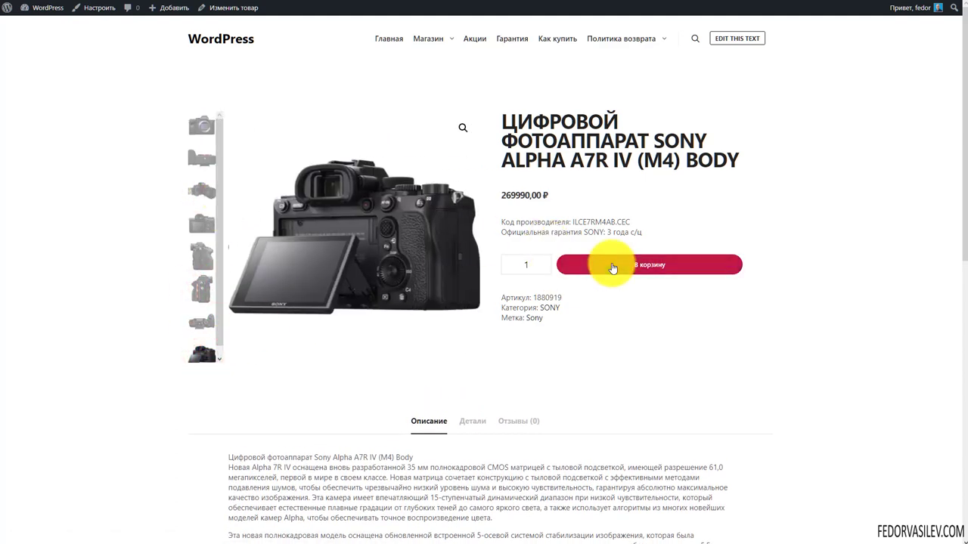
# Step: Examine the product's Детали specifications, related products and Отзывы section
pyautogui.scroll(-2, 539, 205)
pyautogui.click(485, 263)
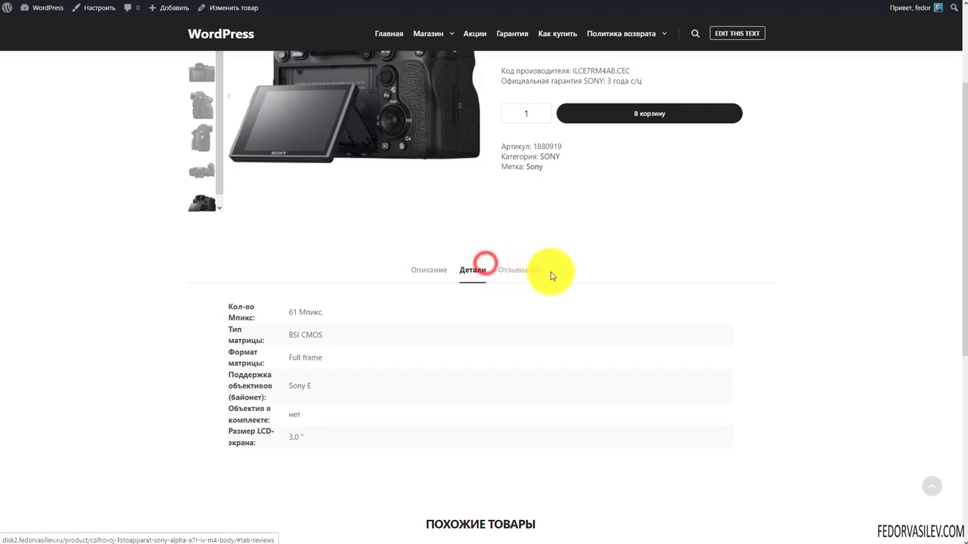
pyautogui.scroll(-5, 559, 269)
pyautogui.scroll(7, 580, 259)
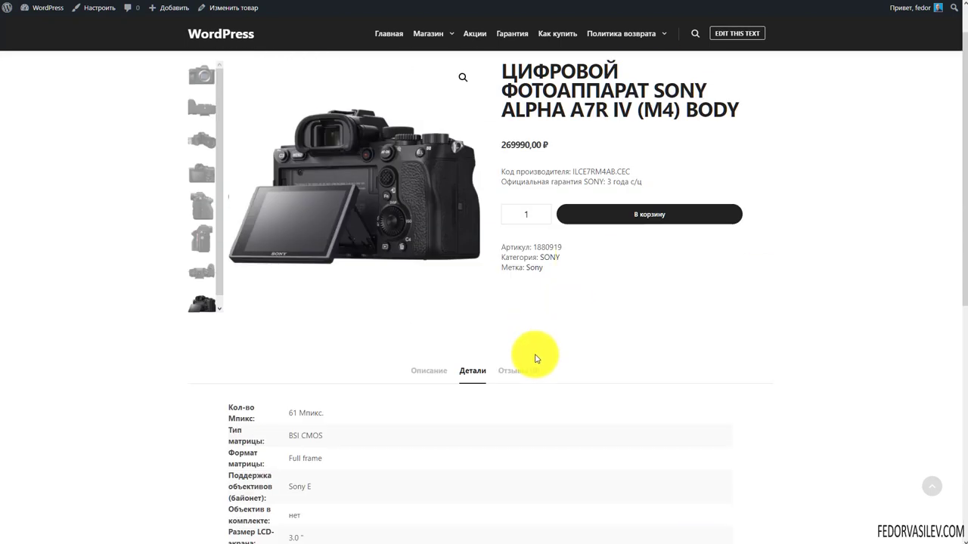
pyautogui.click(512, 363)
pyautogui.scroll(-1, 579, 320)
pyautogui.scroll(2, 584, 323)
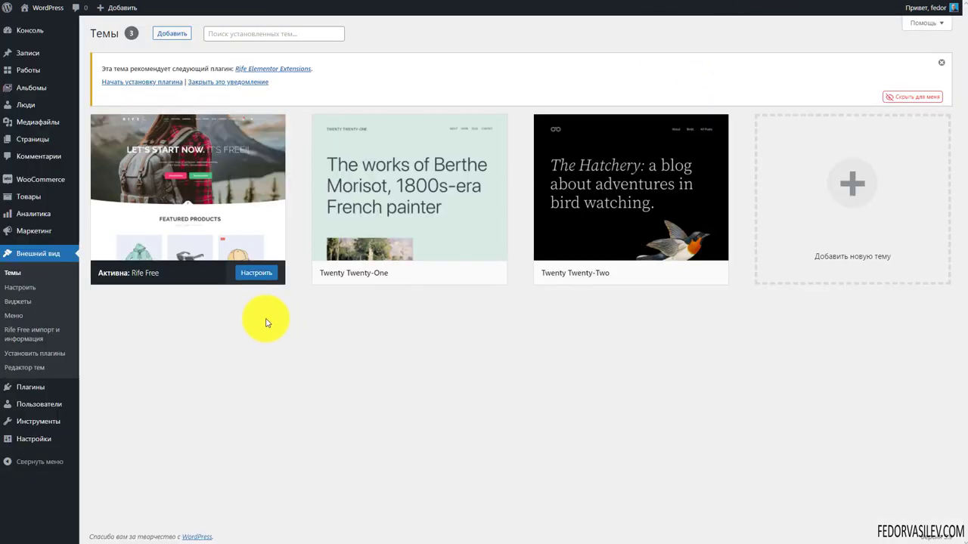
# Step: Open the Rife Free customizer's Главная страница options within Главные настройки
pyautogui.click(25, 288)
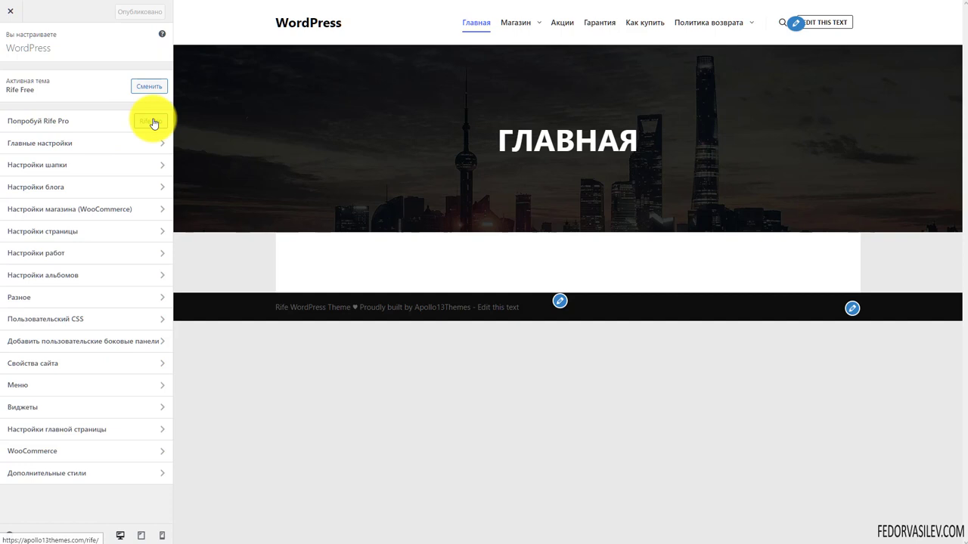
pyautogui.click(31, 145)
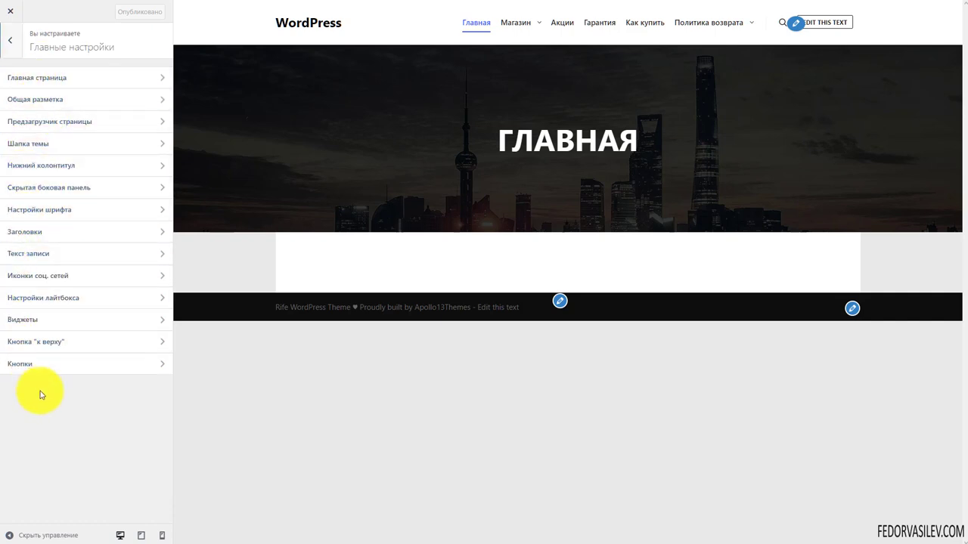
pyautogui.click(27, 80)
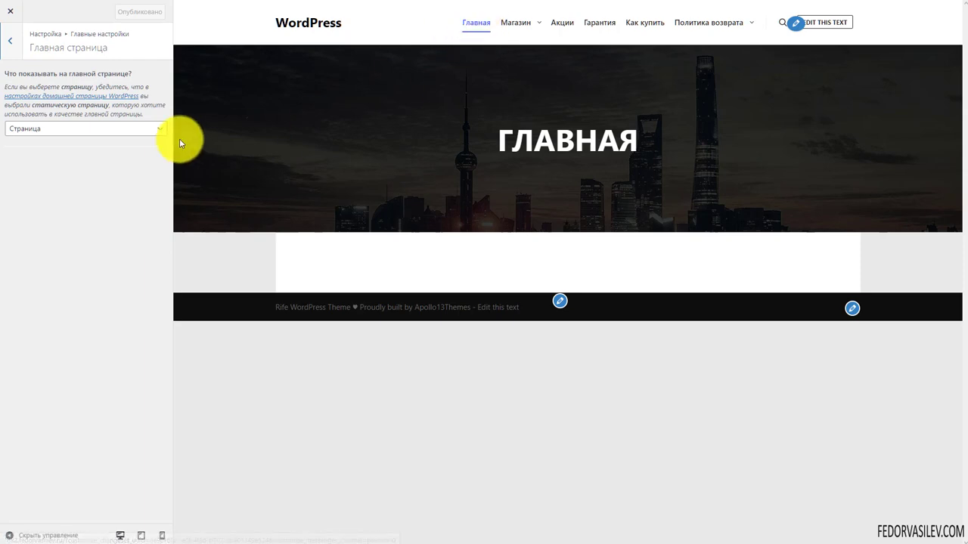
# Step: Set the home page to show Блог and review the post grid in the preview
pyautogui.click(142, 130)
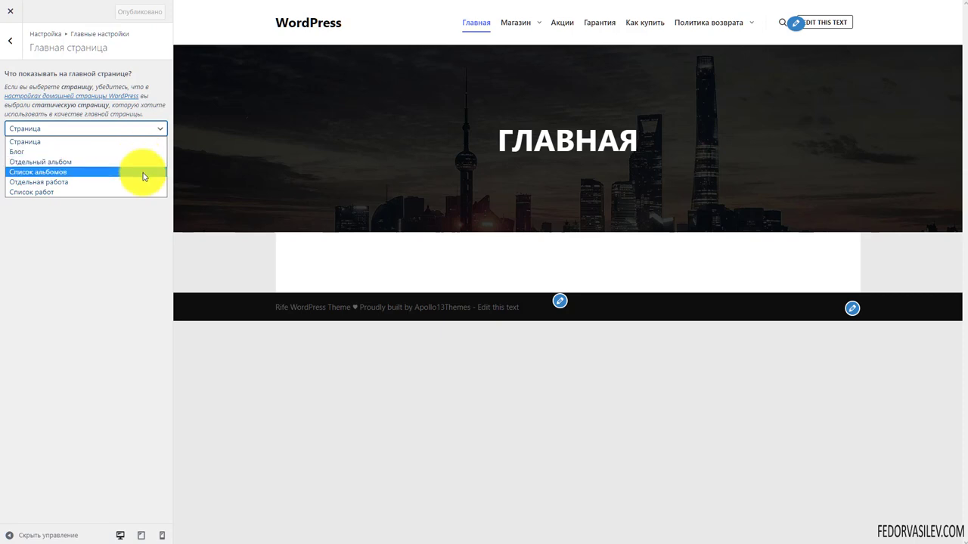
pyautogui.click(30, 152)
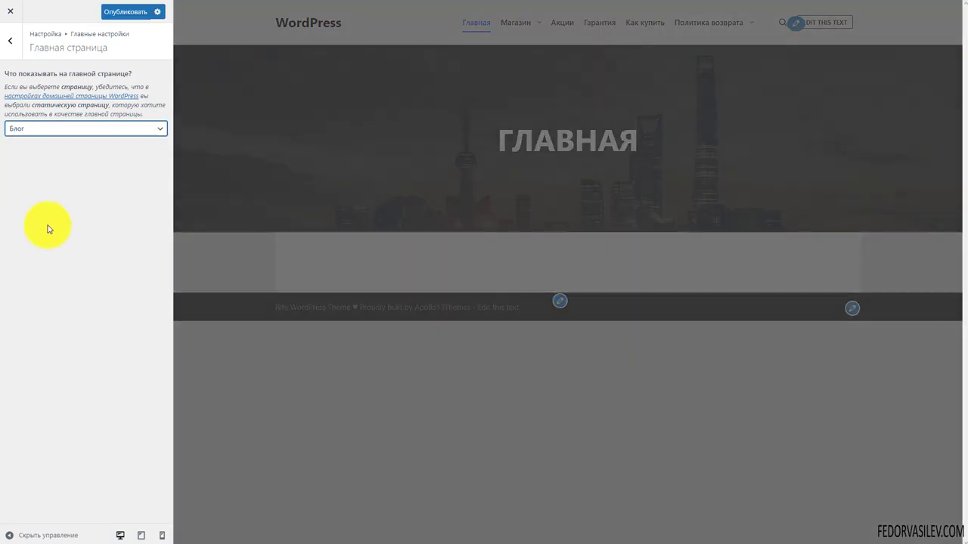
pyautogui.scroll(-8, 378, 249)
pyautogui.scroll(-3, 370, 251)
pyautogui.scroll(15, 368, 253)
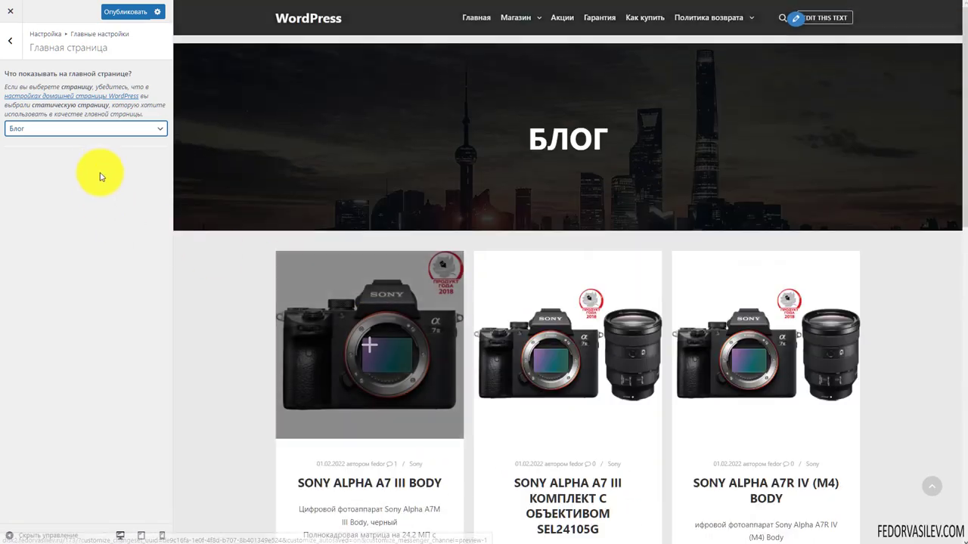
# Step: Try Отдельный альбом as the home page content and view the other available options
pyautogui.press('Down')
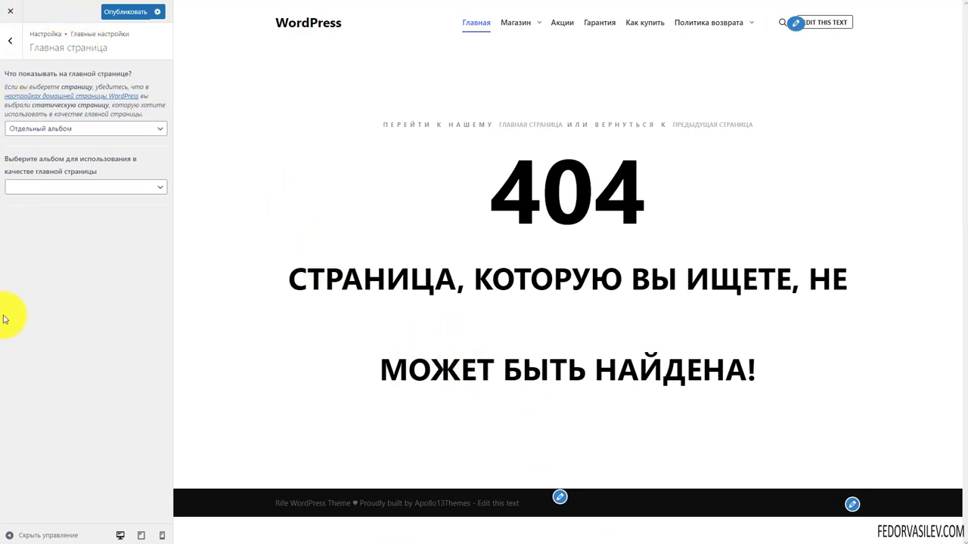
pyautogui.click(26, 129)
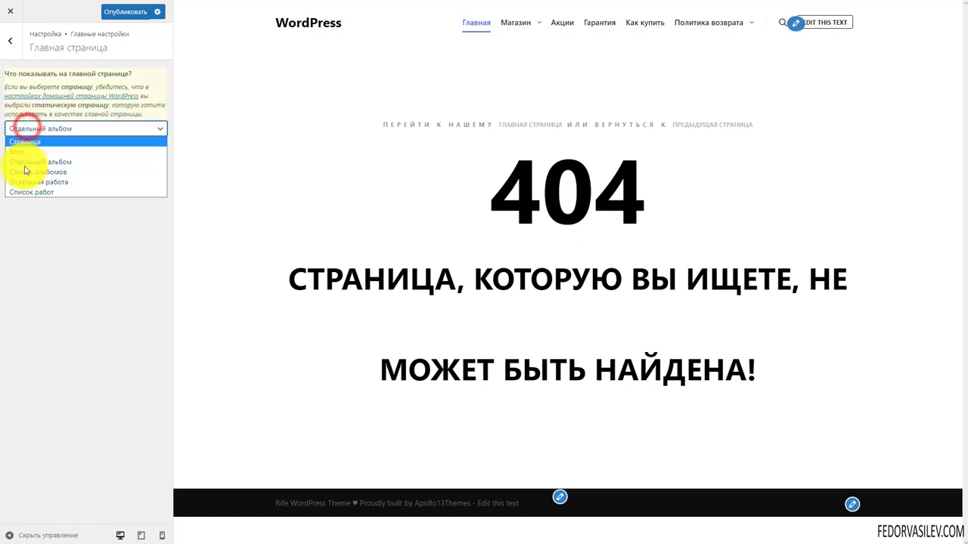
pyautogui.click(83, 274)
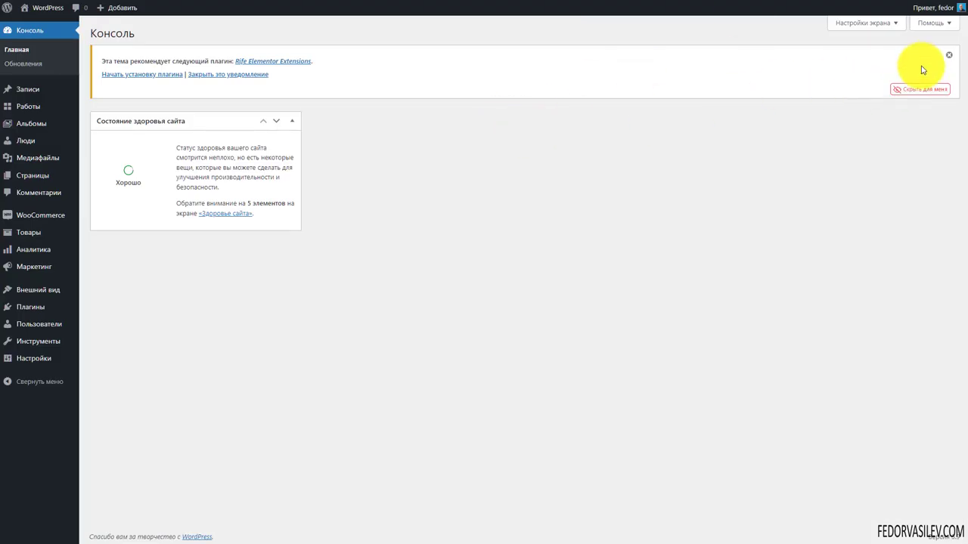
# Step: Dismiss the Rife Elementor Extensions notice on the dashboard and check the Работы, Люди and Альбомы sections
pyautogui.click(948, 60)
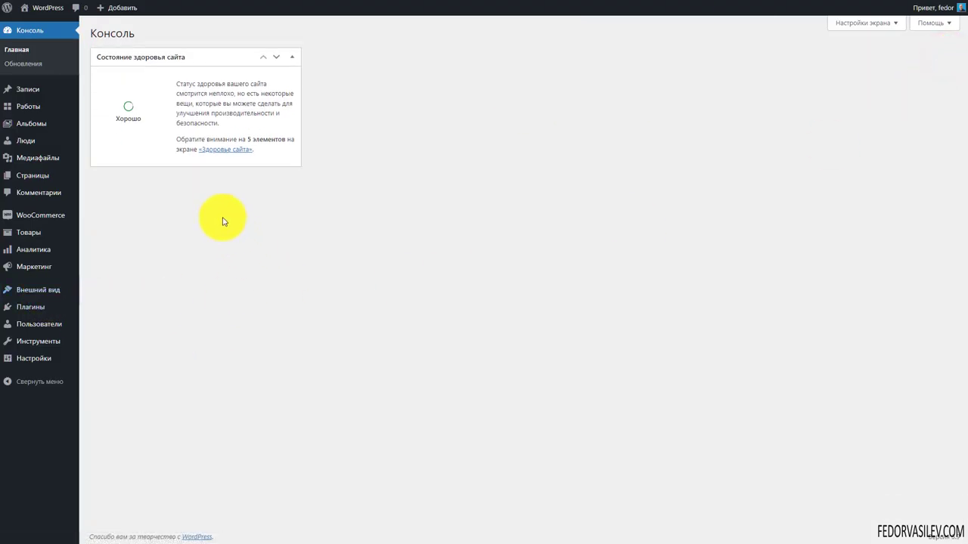
pyautogui.moveTo(46, 91)
pyautogui.moveTo(40, 110)
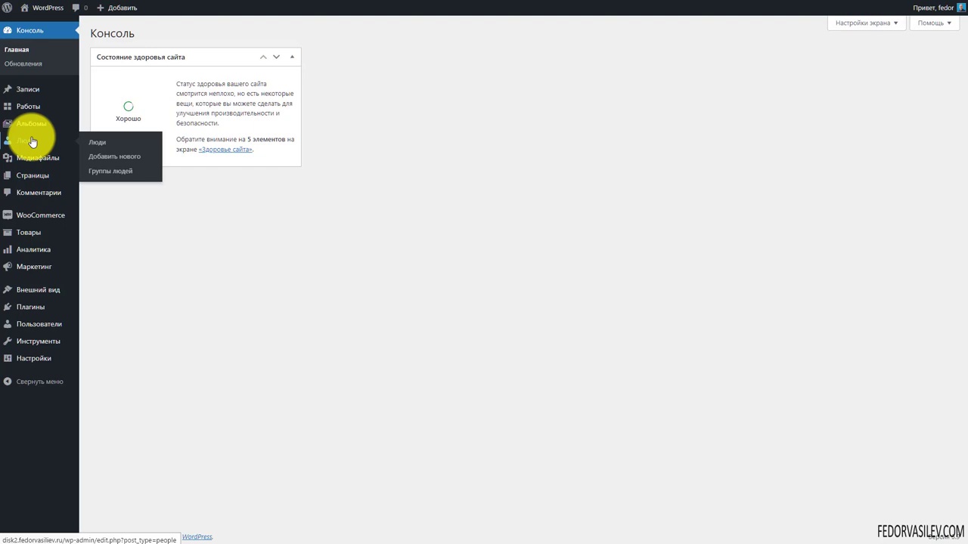
pyautogui.click(30, 123)
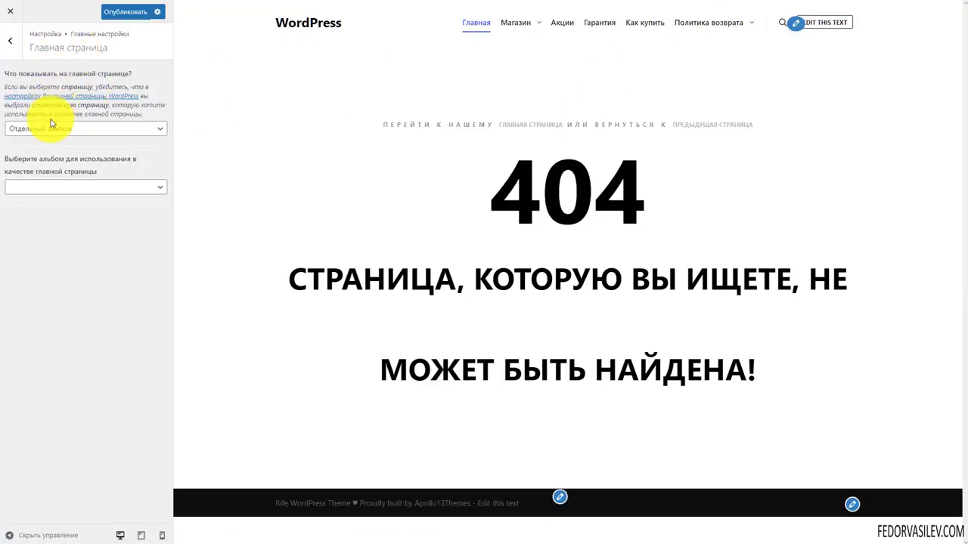
# Step: Set the home page to show Страница and publish the customizer settings
pyautogui.click(50, 127)
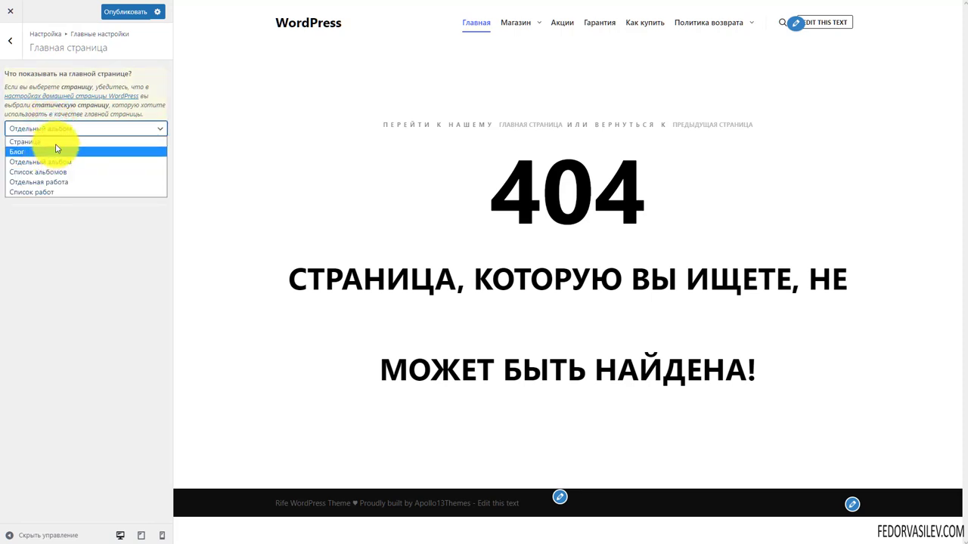
pyautogui.click(54, 143)
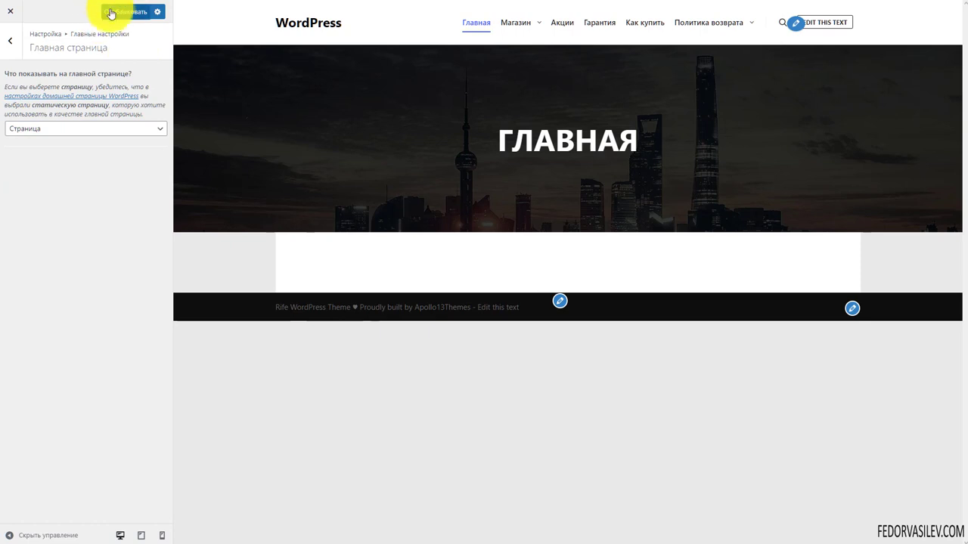
pyautogui.click(111, 11)
# Step: Open the Общая разметка settings and upload drawn_wallpapers___vector_wallpapers____balls_and_patterns_087678_.jpg as the site's background image
pyautogui.click(10, 40)
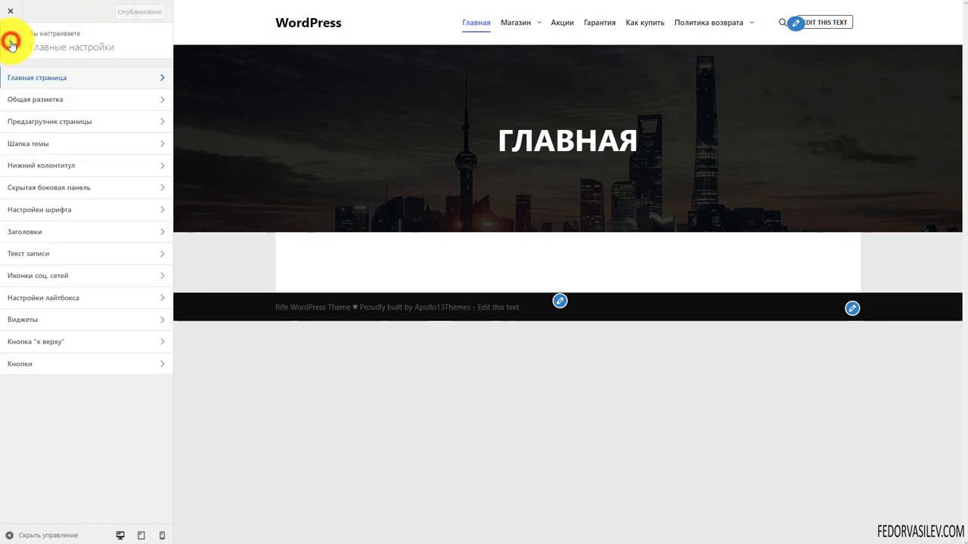
pyautogui.click(30, 103)
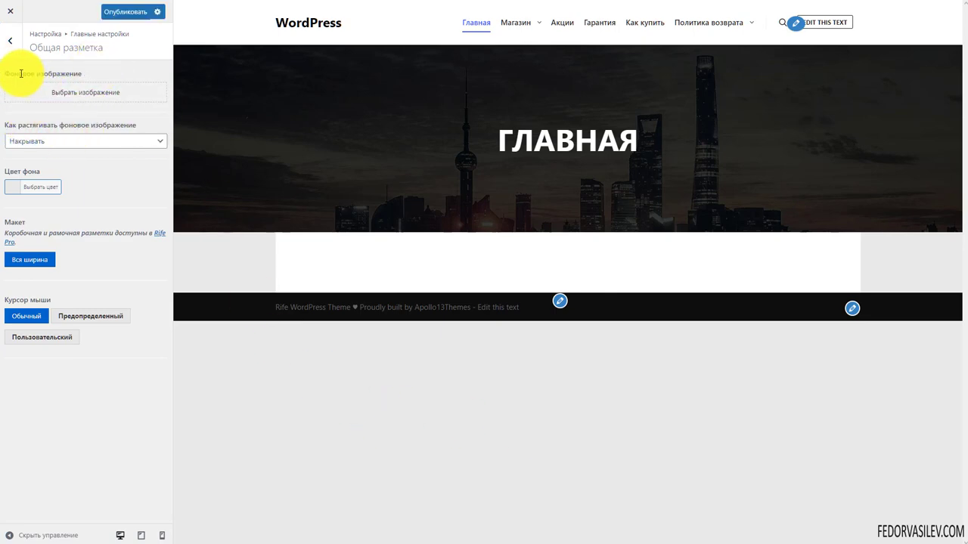
pyautogui.click(93, 90)
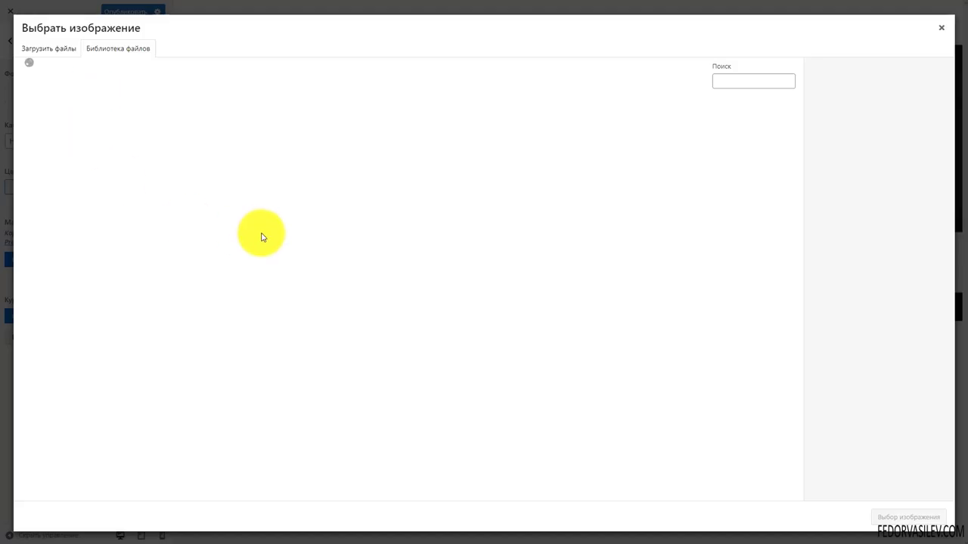
pyautogui.scroll(-3, 371, 263)
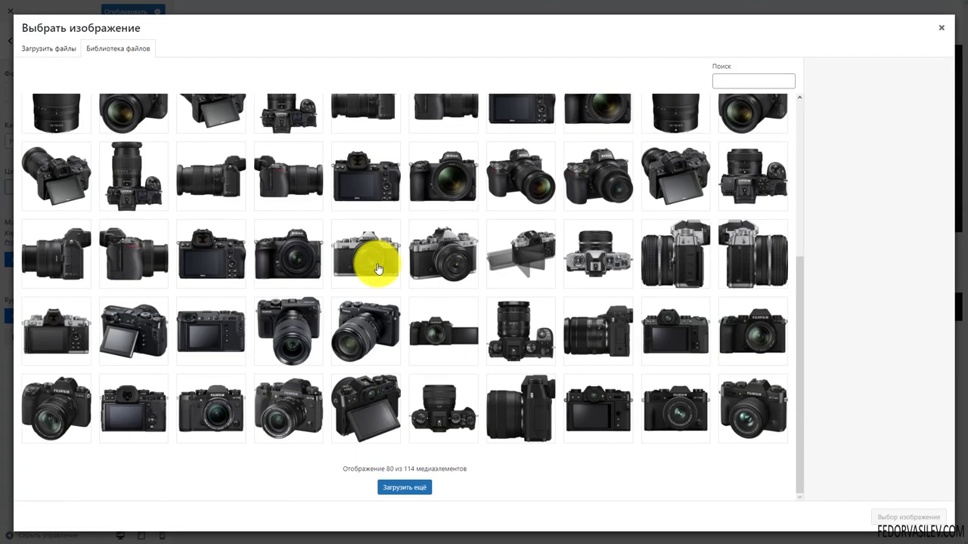
pyautogui.scroll(3, 377, 269)
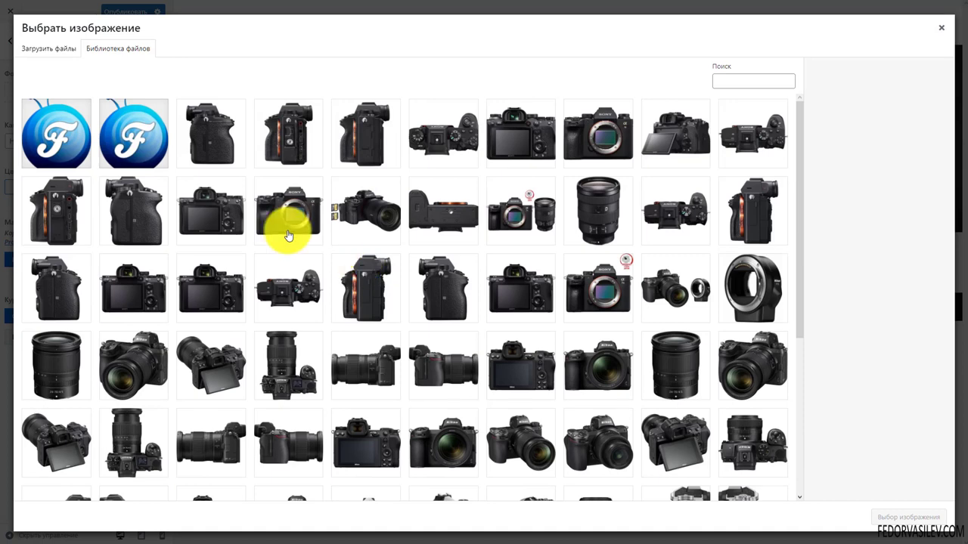
pyautogui.click(65, 45)
pyautogui.click(478, 250)
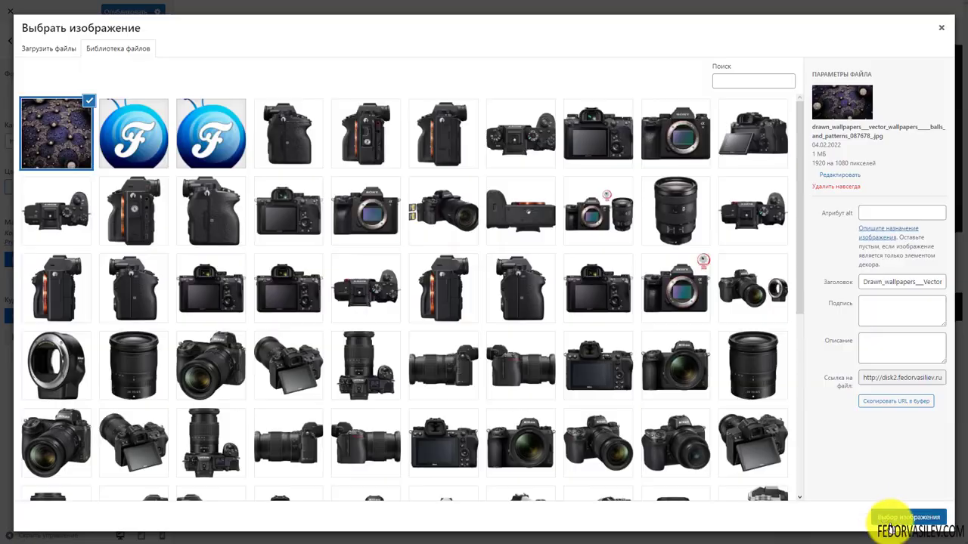
pyautogui.click(890, 524)
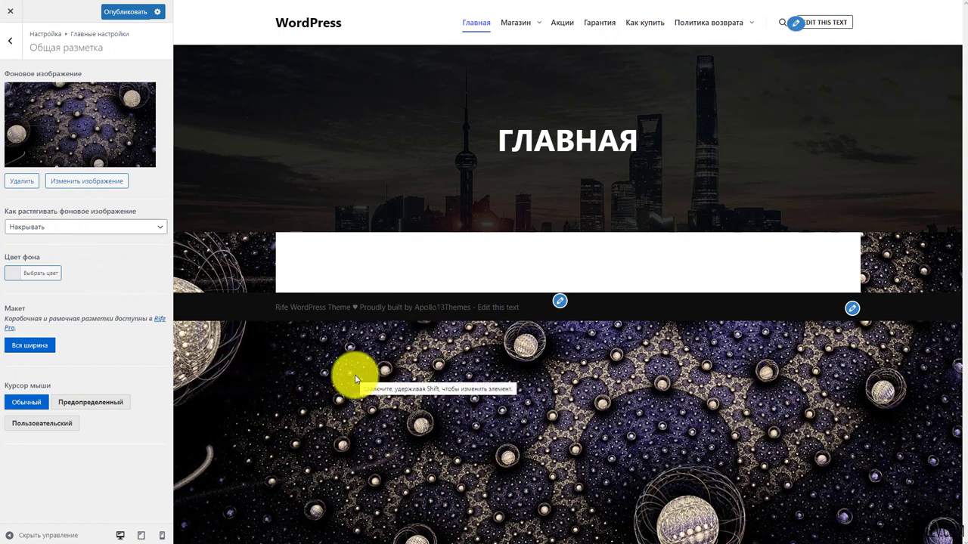
# Step: Try the Содержать and Растянуть по вертикали stretching options for the background image
pyautogui.click(55, 227)
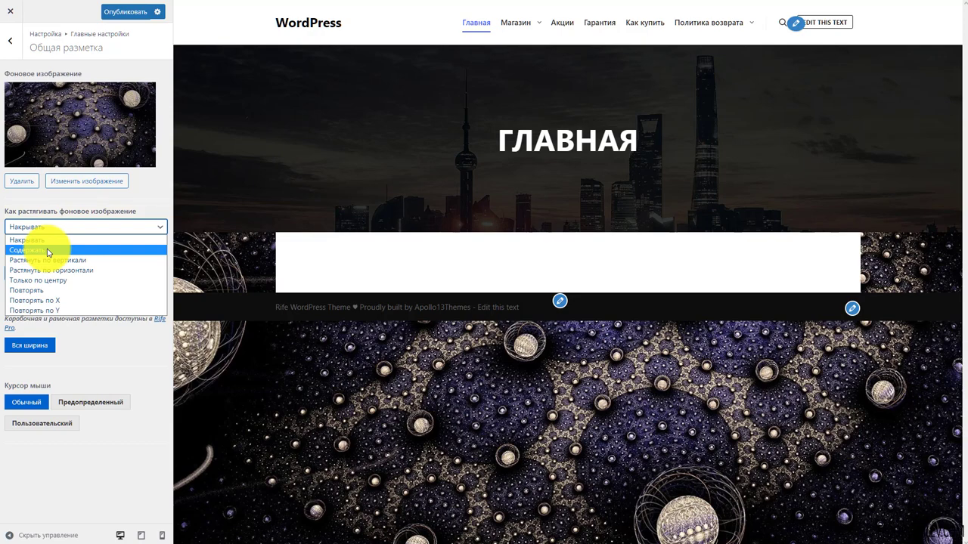
pyautogui.click(48, 251)
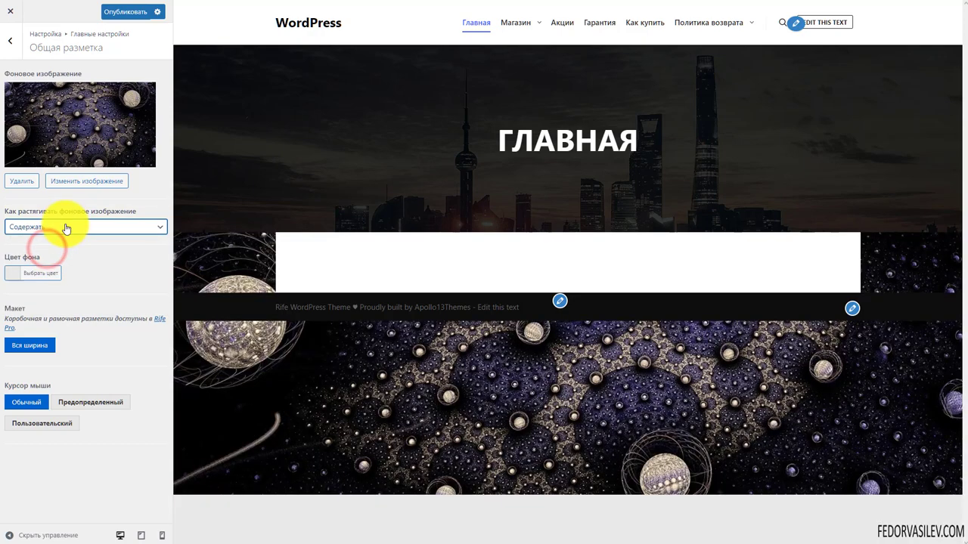
pyautogui.click(72, 234)
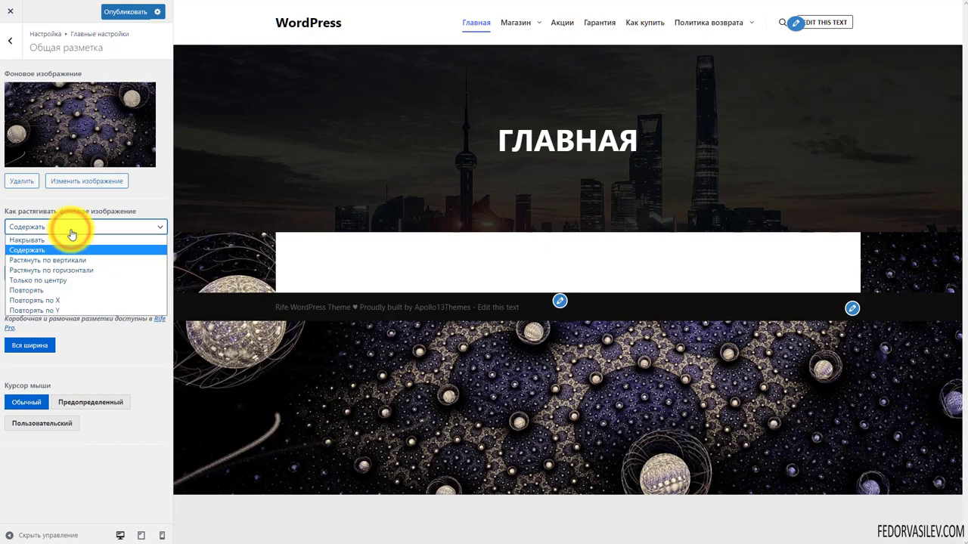
pyautogui.click(80, 259)
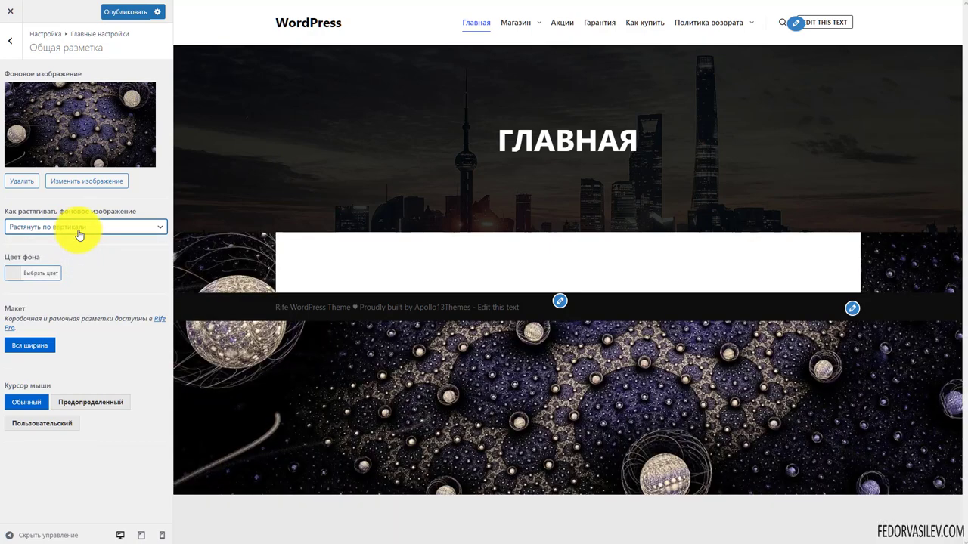
# Step: Set the background image stretching to Повторять and publish the customizer changes
pyautogui.click(78, 234)
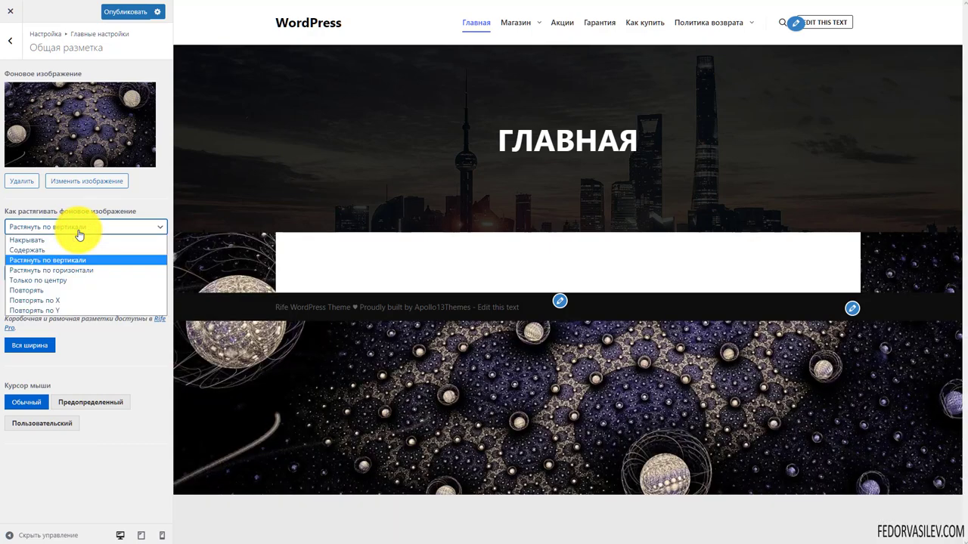
pyautogui.click(64, 290)
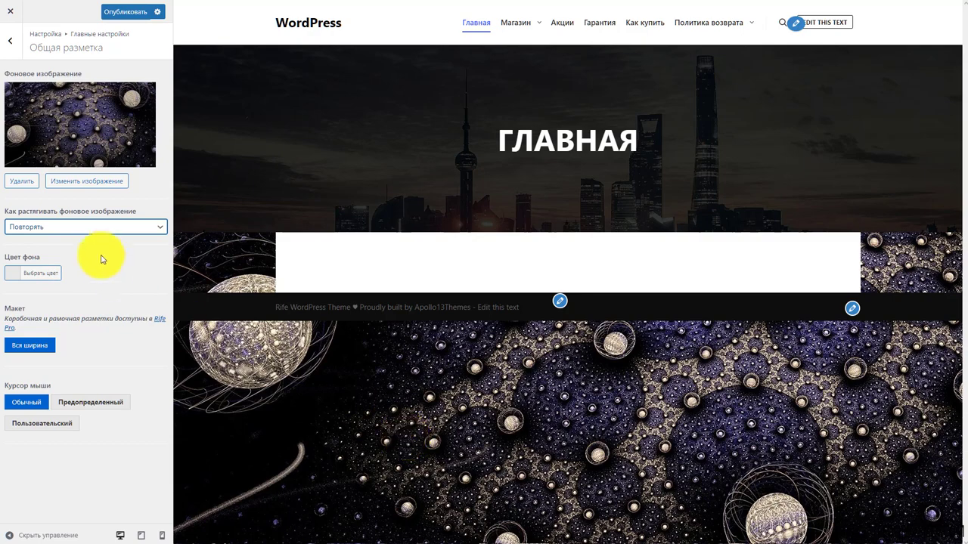
pyautogui.click(120, 13)
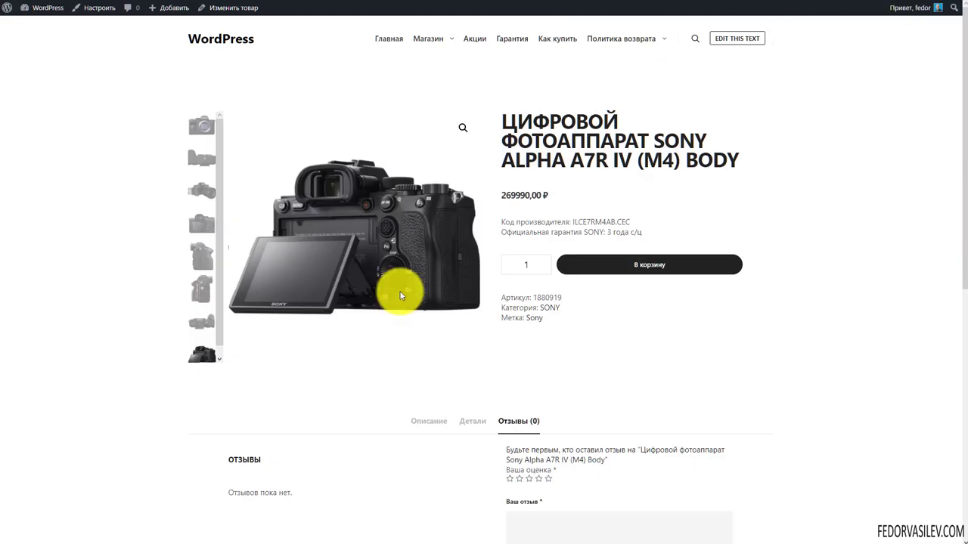
# Step: Check the background on the Sony Alpha A7R IV product page and the Главная page of the live site
pyautogui.scroll(-4, 393, 302)
pyautogui.scroll(5, 387, 305)
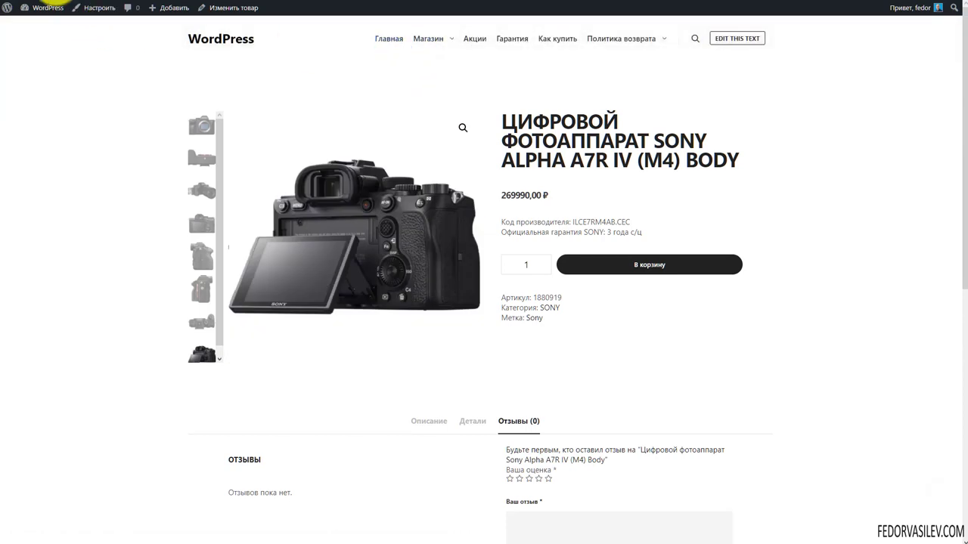
pyautogui.click(386, 38)
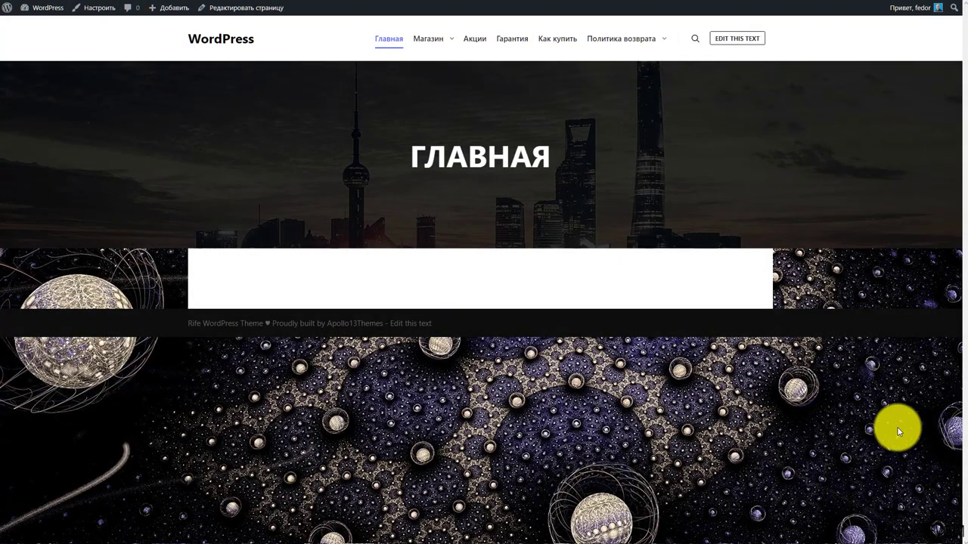
# Step: Look through the Магазин page down to the footer to check the background behind the products, and return to its top
pyautogui.click(435, 38)
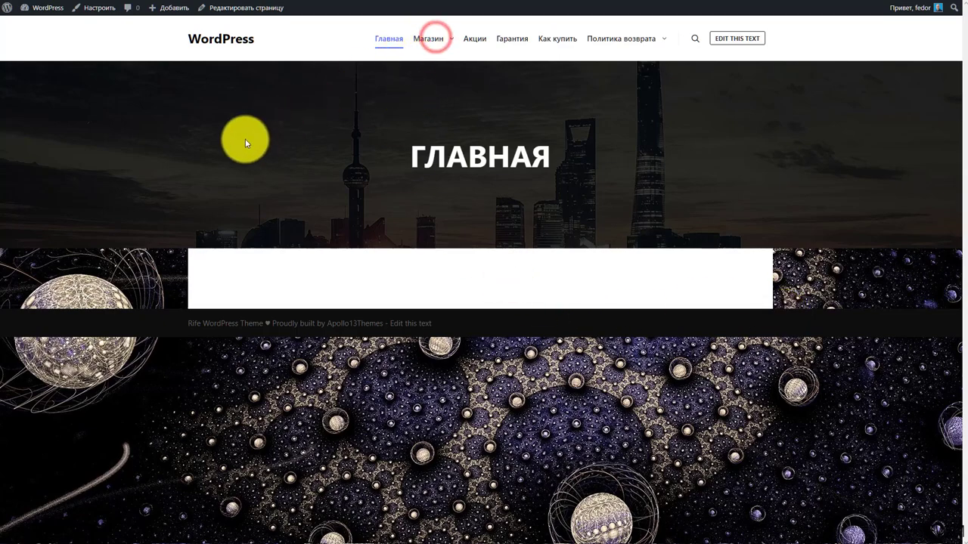
pyautogui.scroll(-10, 250, 145)
pyautogui.scroll(-2, 250, 143)
pyautogui.scroll(-3, 249, 147)
pyautogui.scroll(-5, 760, 363)
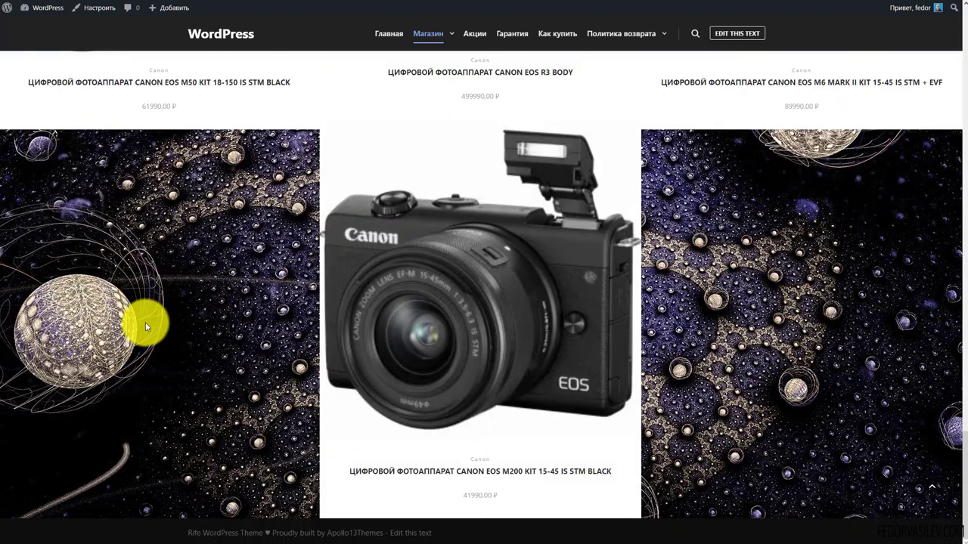
pyautogui.click(932, 487)
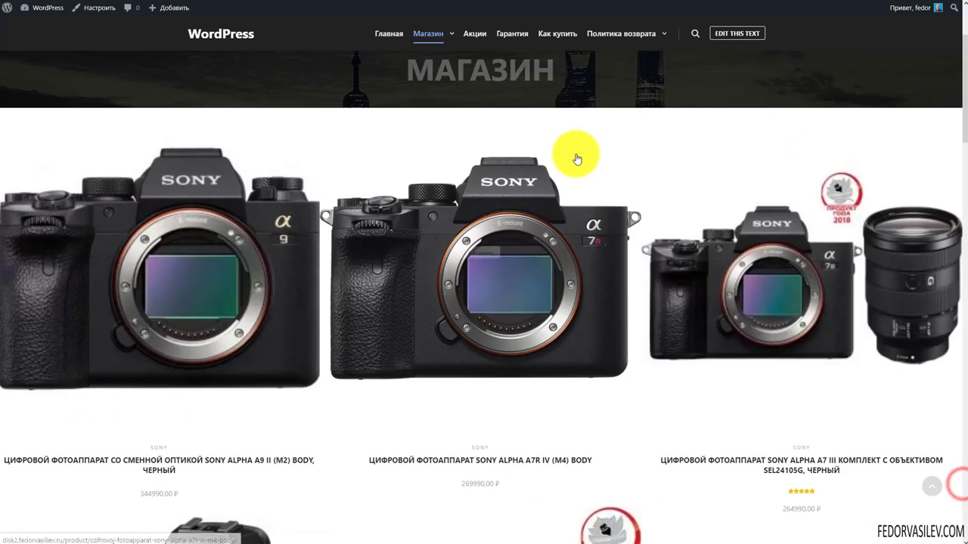
# Step: Check how the background looks on the Акции and Политика возврата pages
pyautogui.click(470, 33)
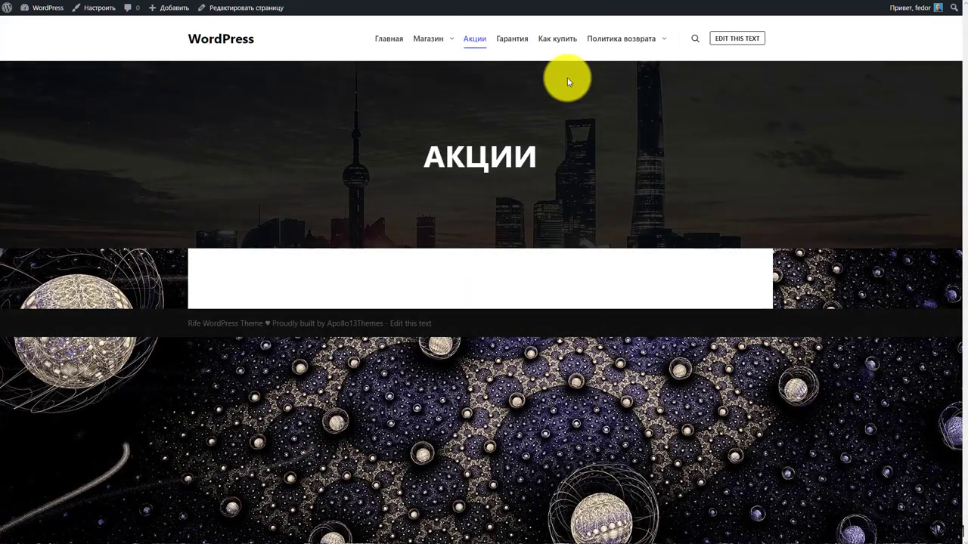
pyautogui.click(605, 39)
pyautogui.scroll(-5, 632, 184)
pyautogui.scroll(5, 771, 298)
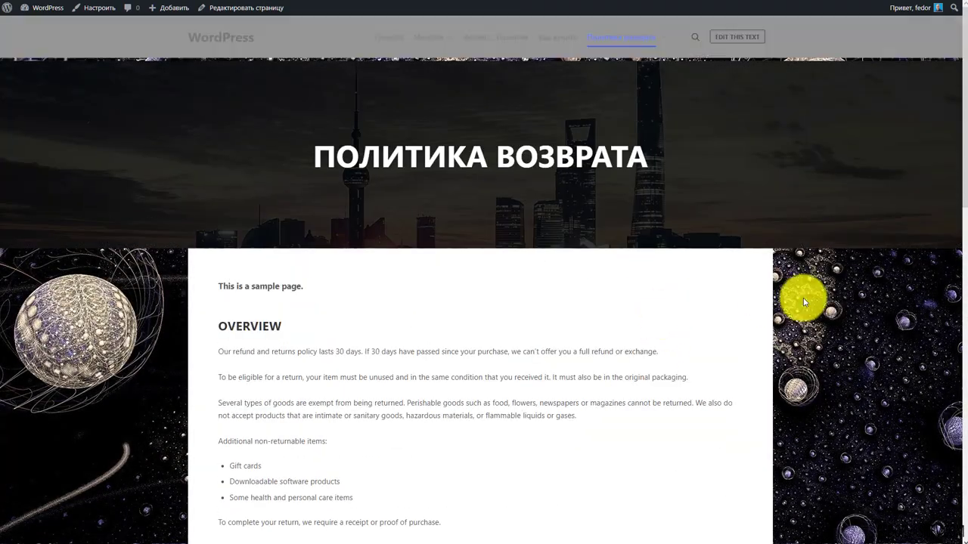
pyautogui.moveTo(964, 142); pyautogui.dragTo(962, 68)
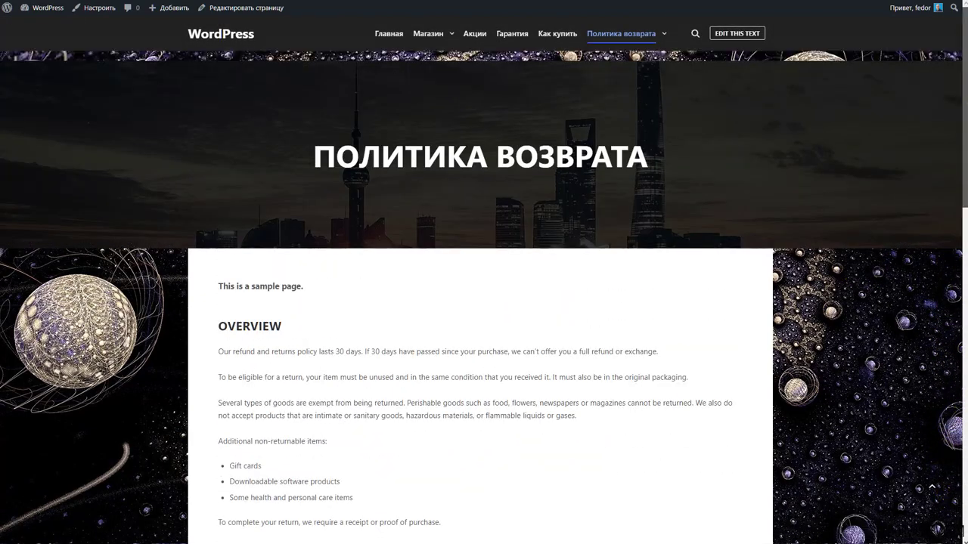
# Step: Open the Блог page from the Политика возврата submenu and check the background behind its posts
pyautogui.click(660, 42)
pyautogui.click(605, 95)
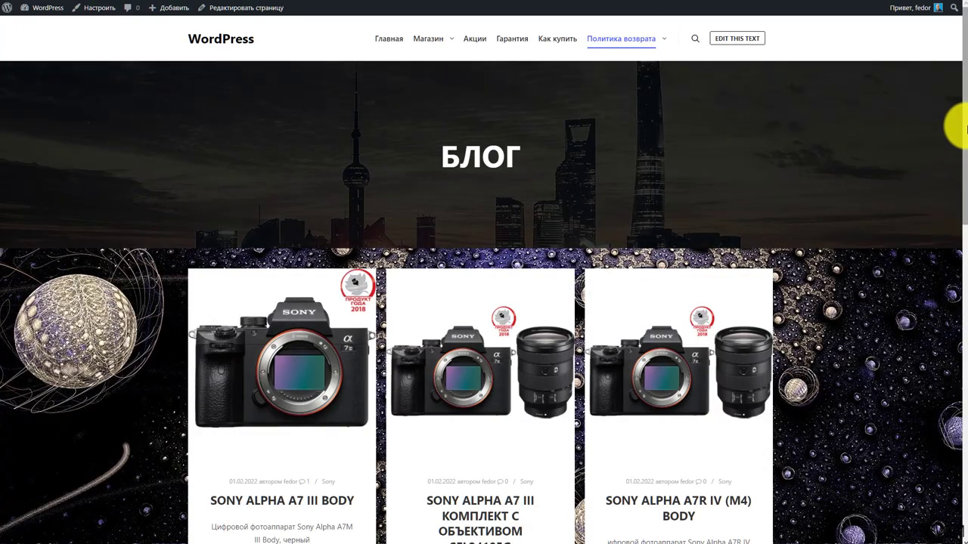
pyautogui.scroll(-10, 954, 227)
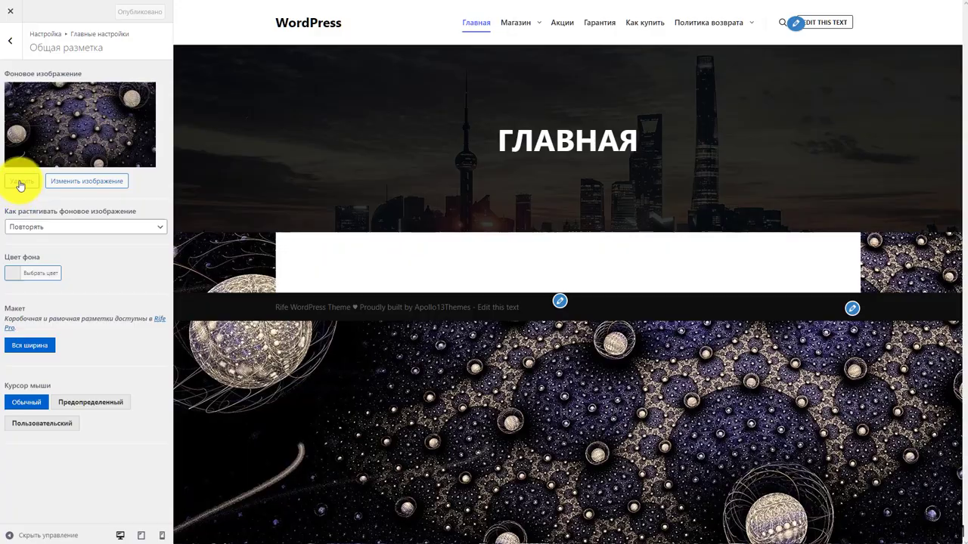
# Step: Remove the background image in the customizer and set the background colour to blue #1e73be
pyautogui.click(18, 182)
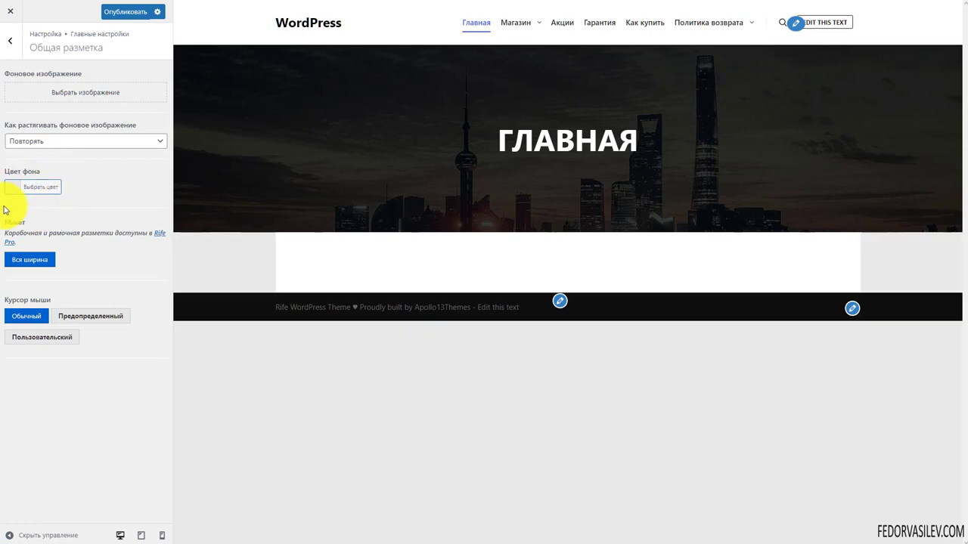
pyautogui.click(12, 190)
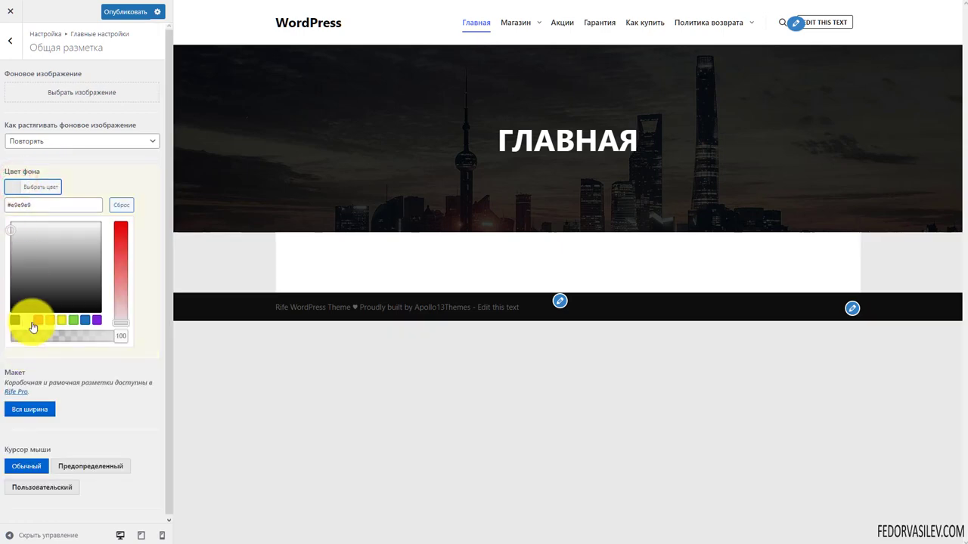
pyautogui.click(85, 321)
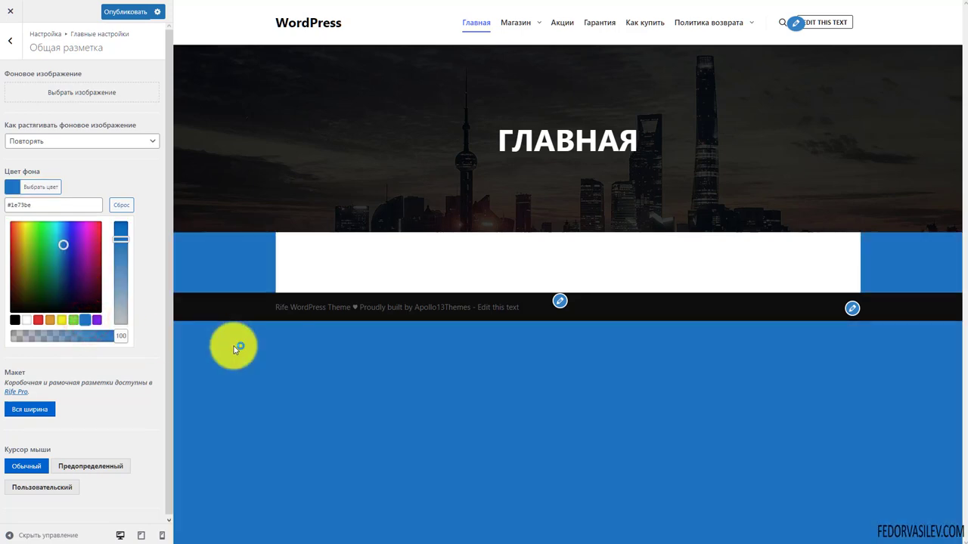
# Step: Reset the background colour to clear the blue and close its colour picker
pyautogui.click(71, 180)
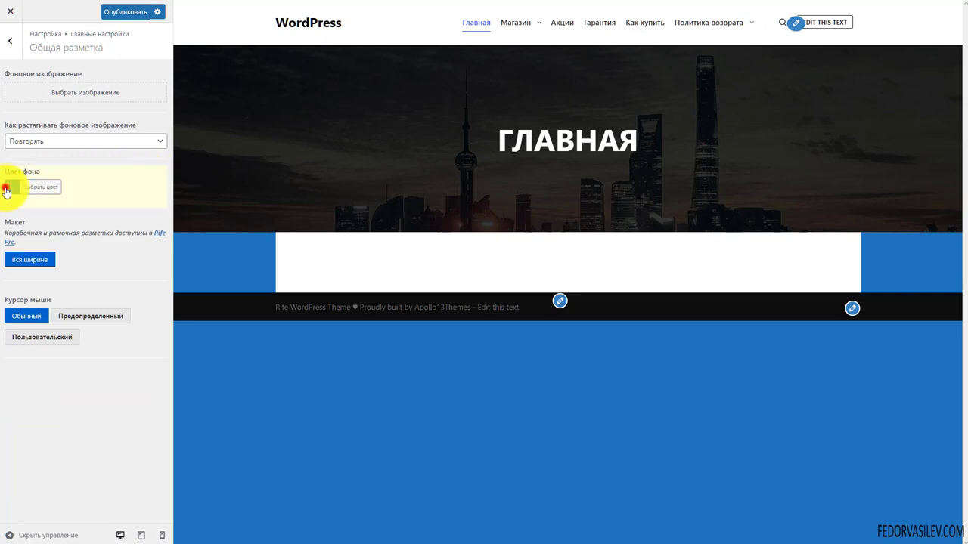
pyautogui.click(6, 191)
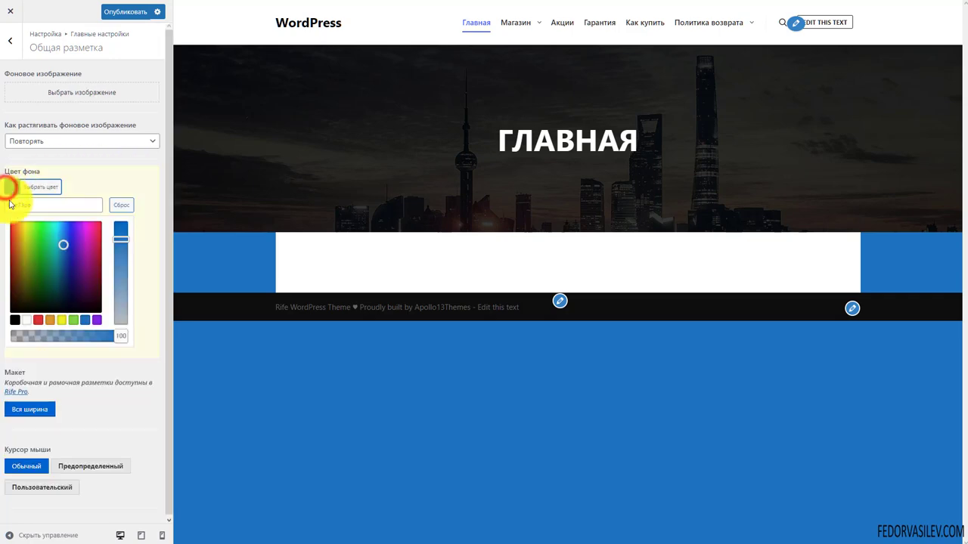
pyautogui.click(121, 206)
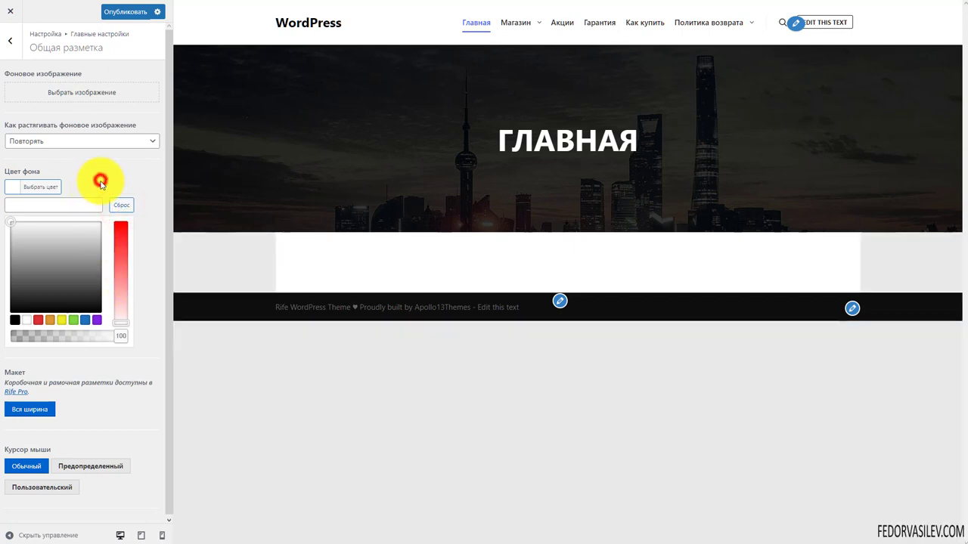
pyautogui.click(86, 170)
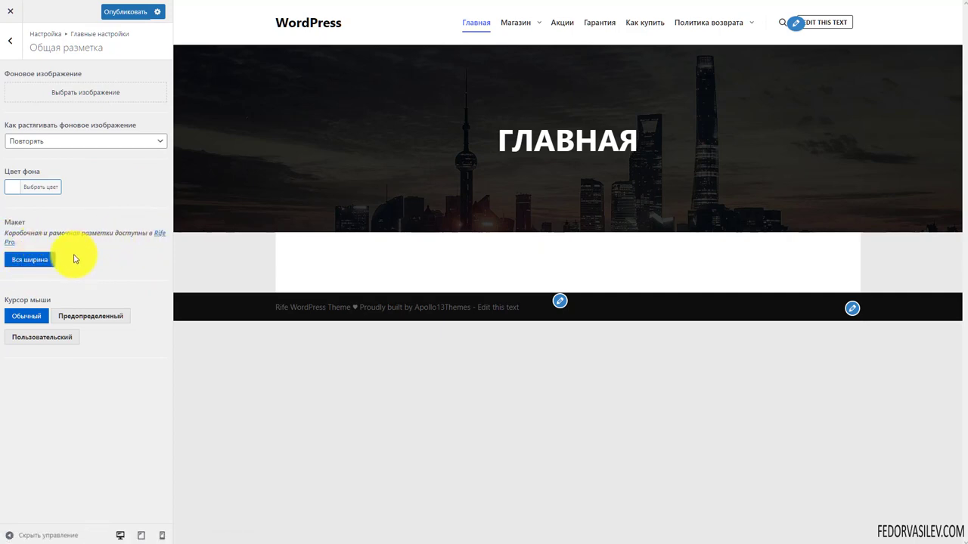
# Step: Review the Макет note about the boxed and framed layouts and keep Вся ширина selected
pyautogui.click(120, 245)
pyautogui.moveTo(57, 233); pyautogui.dragTo(102, 249)
pyautogui.click(31, 261)
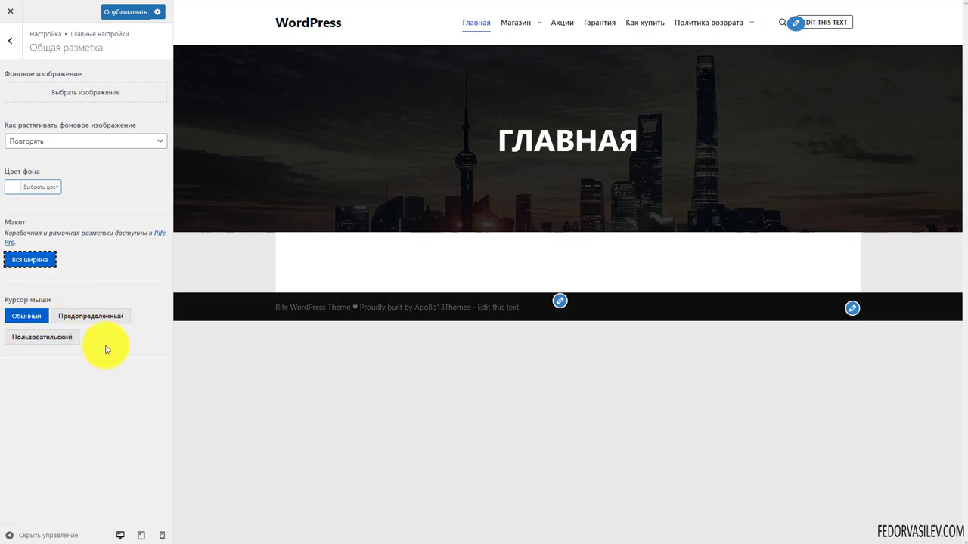
# Step: Set the mouse cursor to Предопределенный and view the available cursor images, keeping christmas.png
pyautogui.click(102, 318)
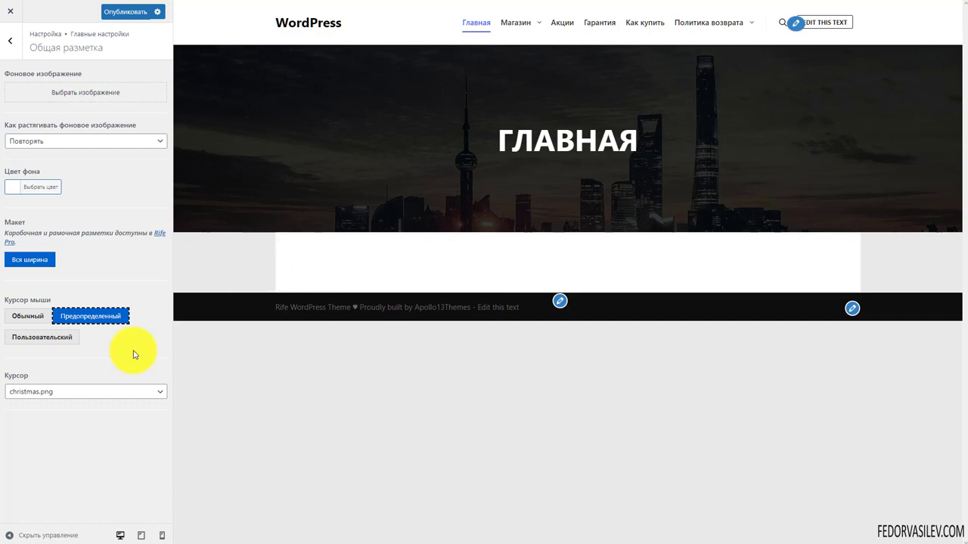
pyautogui.click(97, 393)
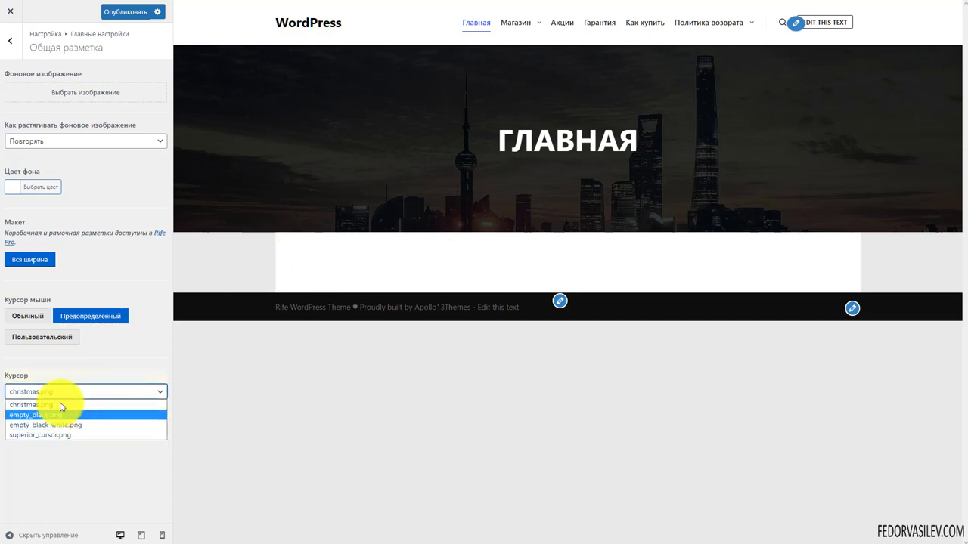
pyautogui.click(65, 364)
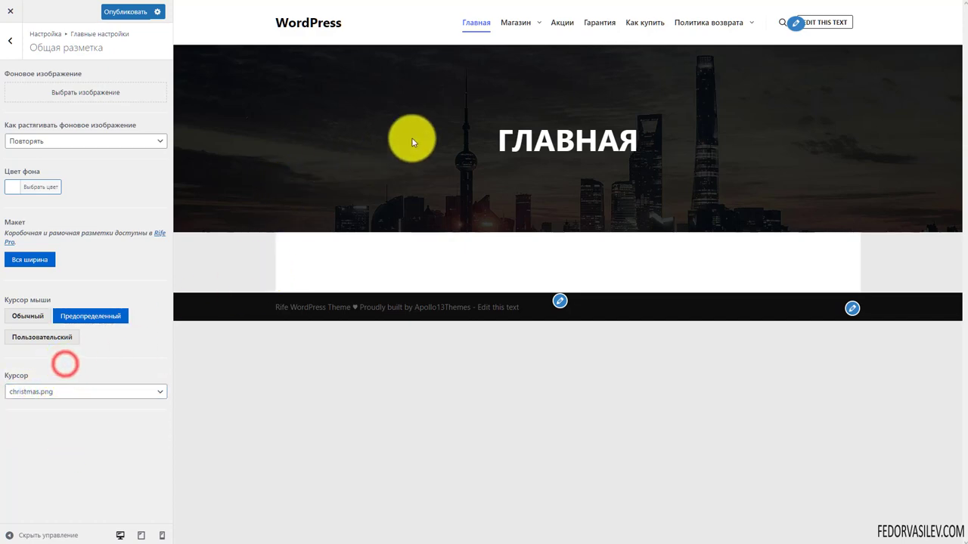
# Step: Try the predefined cursor images empty_black.png and empty_black_white.png in the site preview
pyautogui.click(89, 393)
pyautogui.click(59, 415)
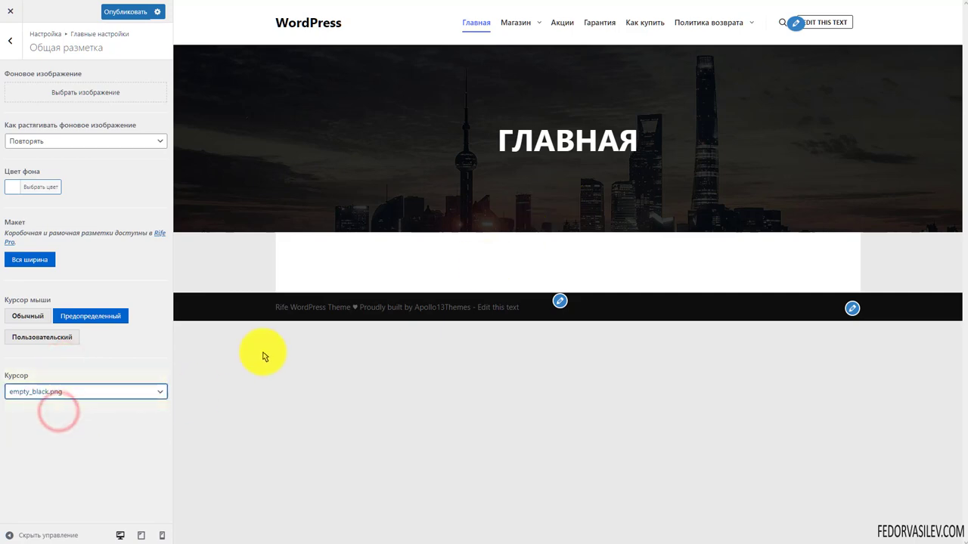
pyautogui.click(126, 358)
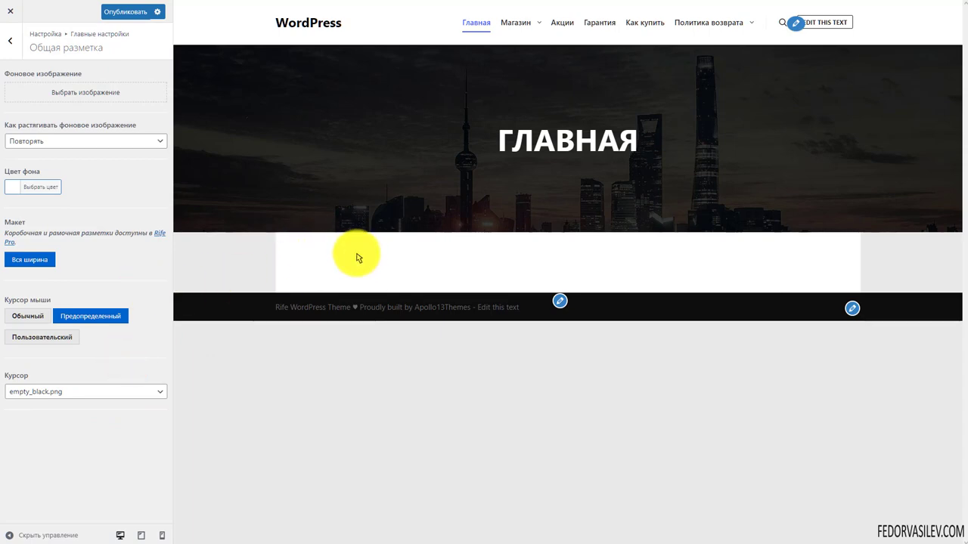
pyautogui.click(136, 391)
pyautogui.click(88, 429)
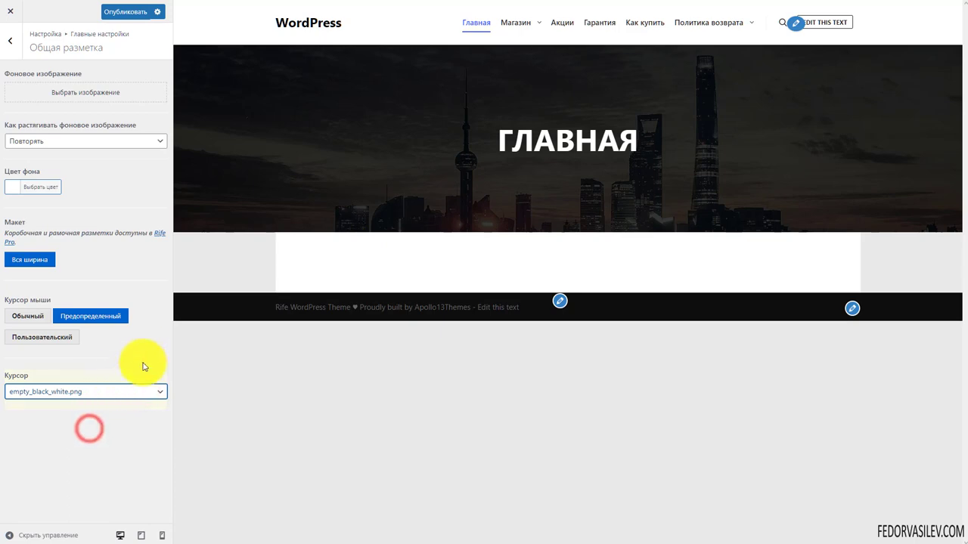
pyautogui.click(145, 270)
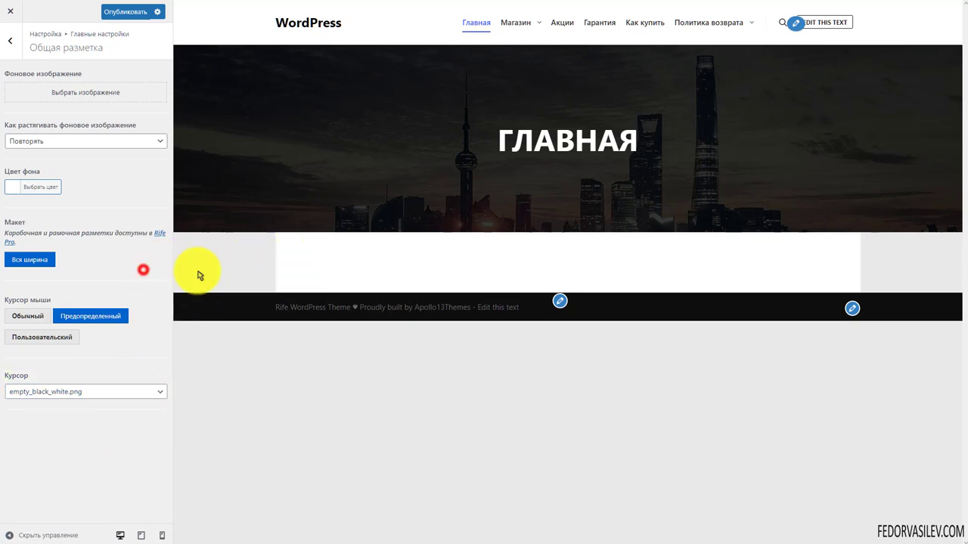
# Step: Set the cursor image to superior_cursor.png and publish it to check the cursor on the live blog page
pyautogui.click(43, 393)
pyautogui.click(42, 393)
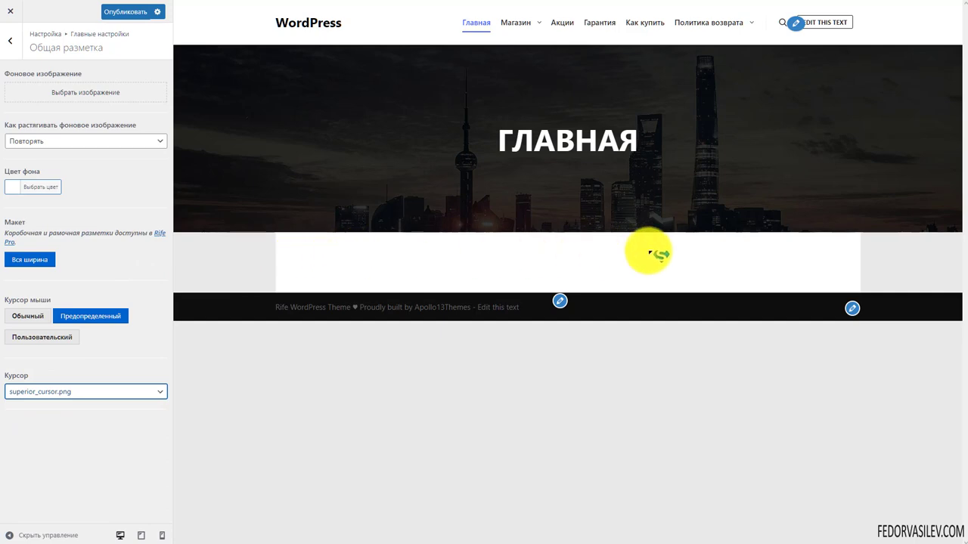
pyautogui.click(119, 14)
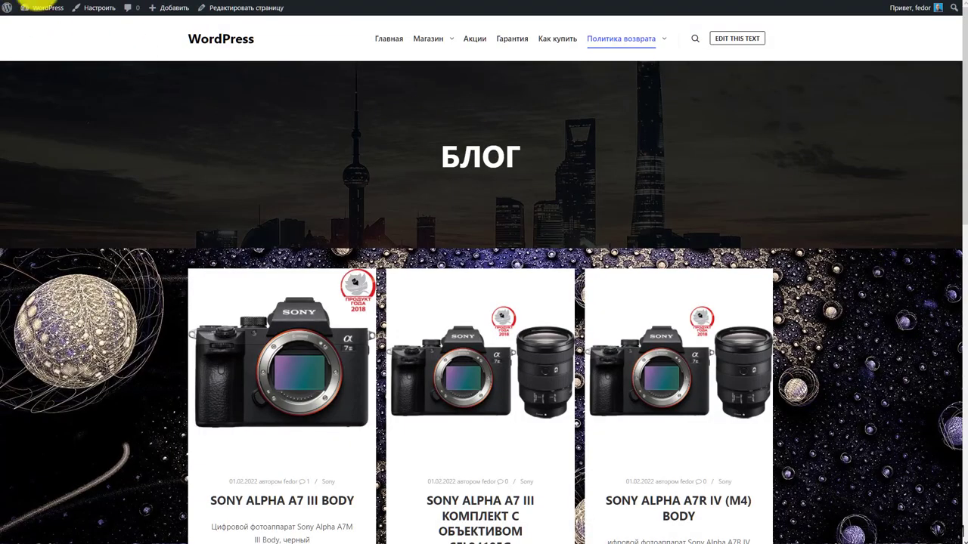
pyautogui.click(126, 12)
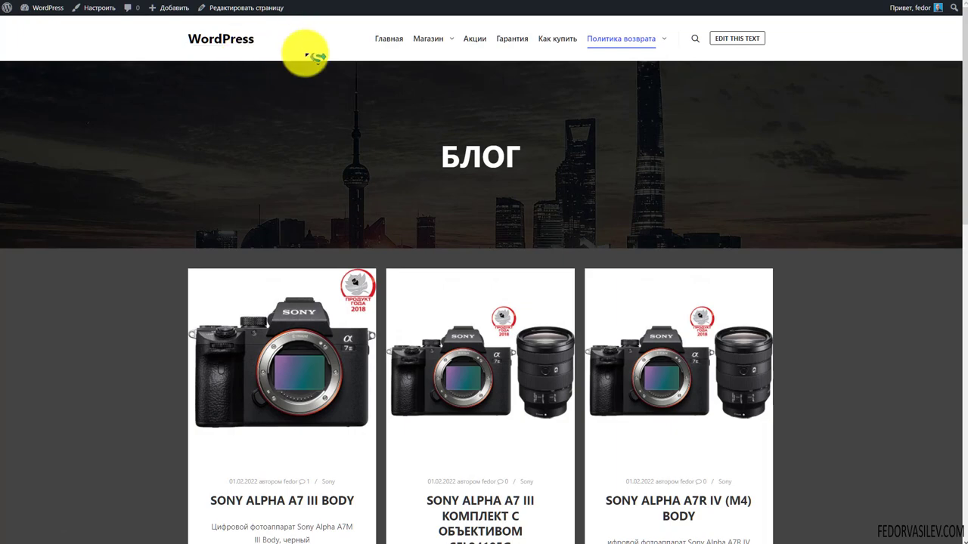
pyautogui.scroll(-3, 461, 522)
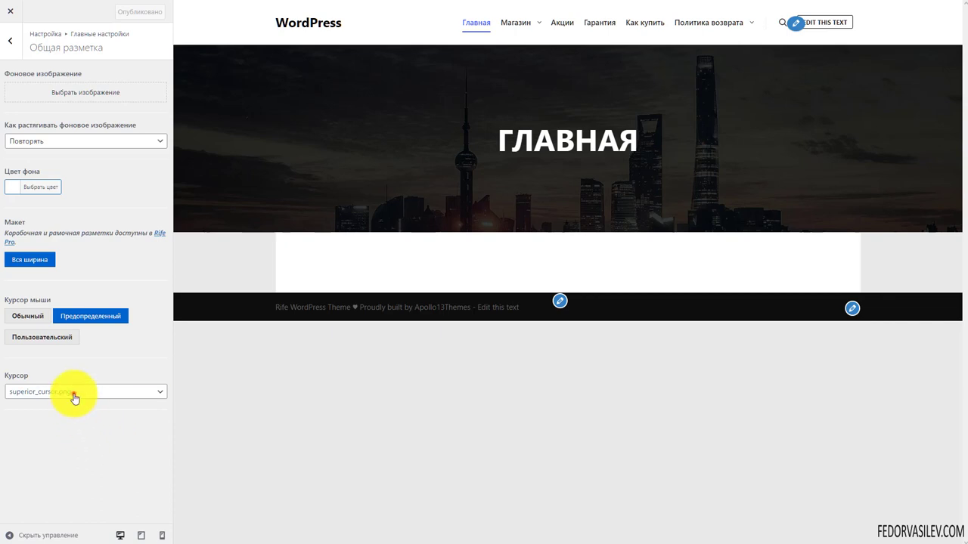
# Step: Review the predefined cursor images, switch the mouse cursor to Пользовательский and upload a custom blue arrow image for it
pyautogui.click(74, 394)
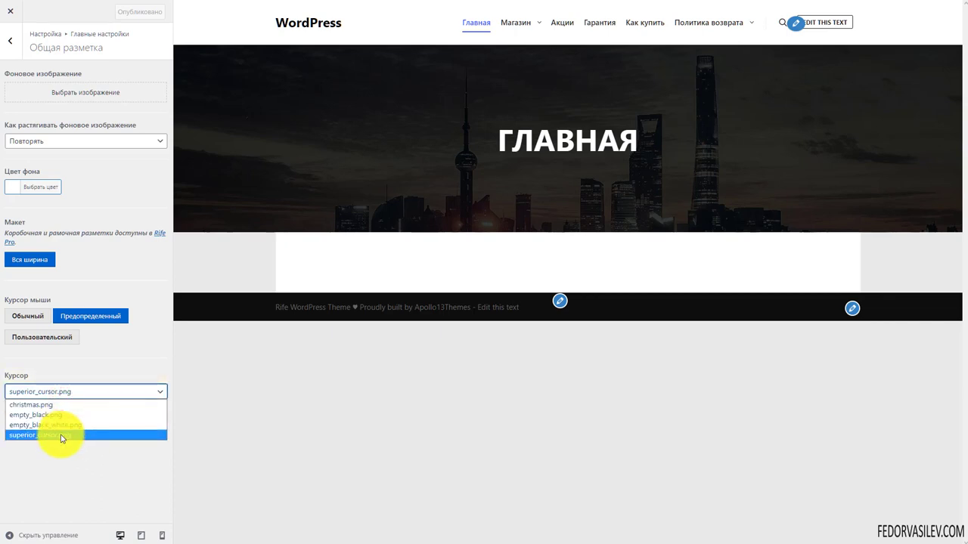
pyautogui.click(143, 379)
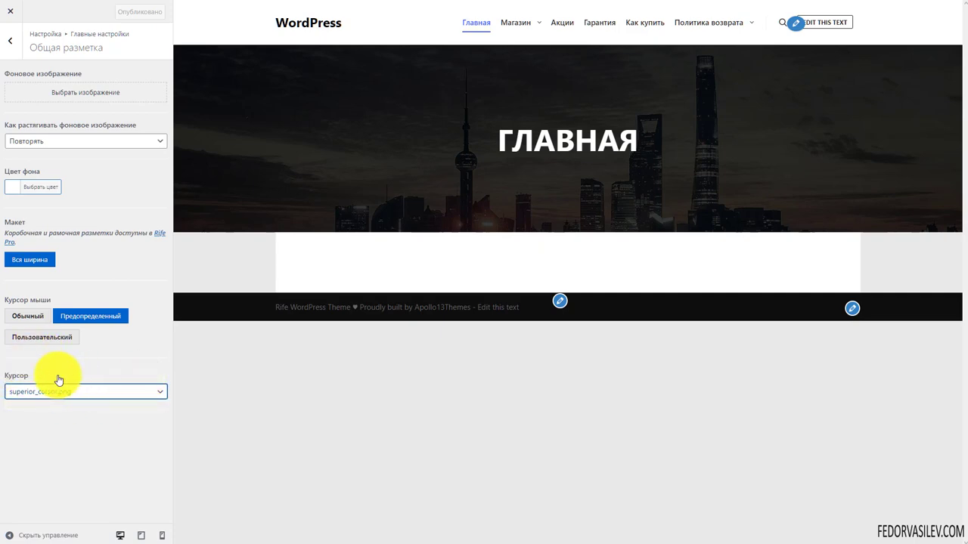
pyautogui.click(29, 338)
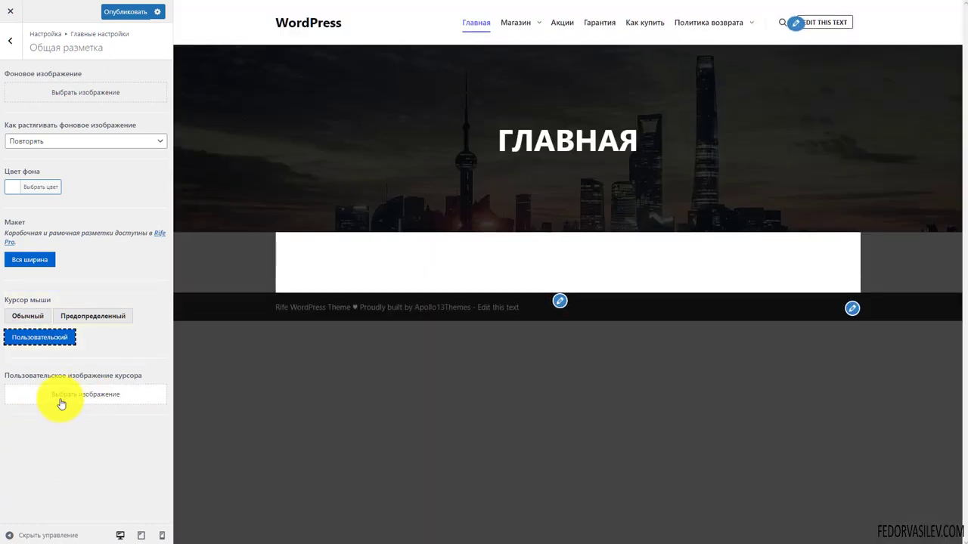
pyautogui.click(91, 399)
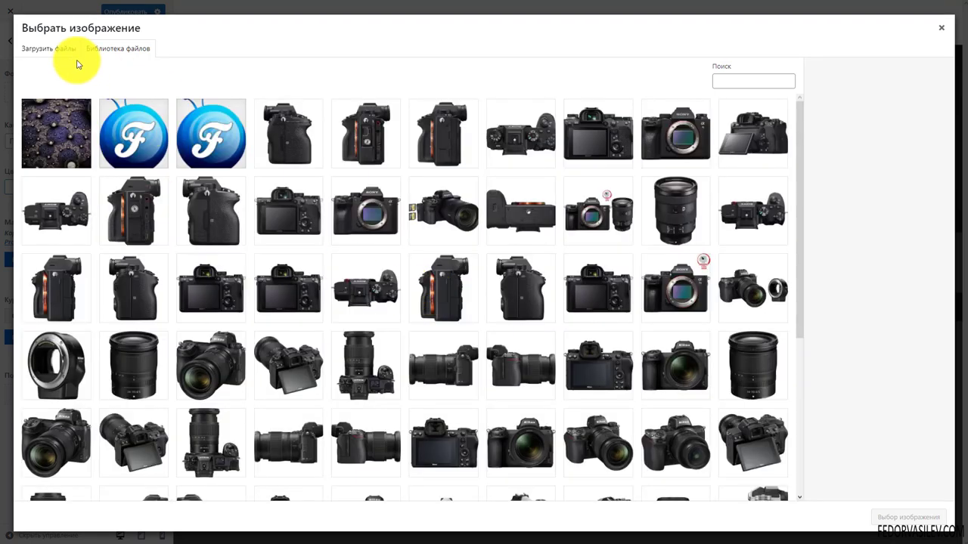
pyautogui.click(74, 49)
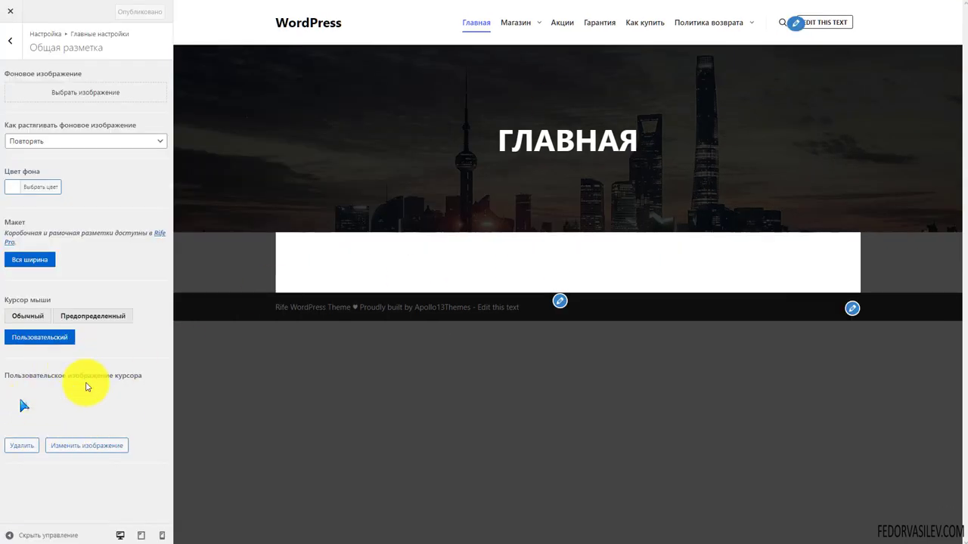
# Step: Set the mouse cursor back to Обычный and publish the change
pyautogui.click(28, 316)
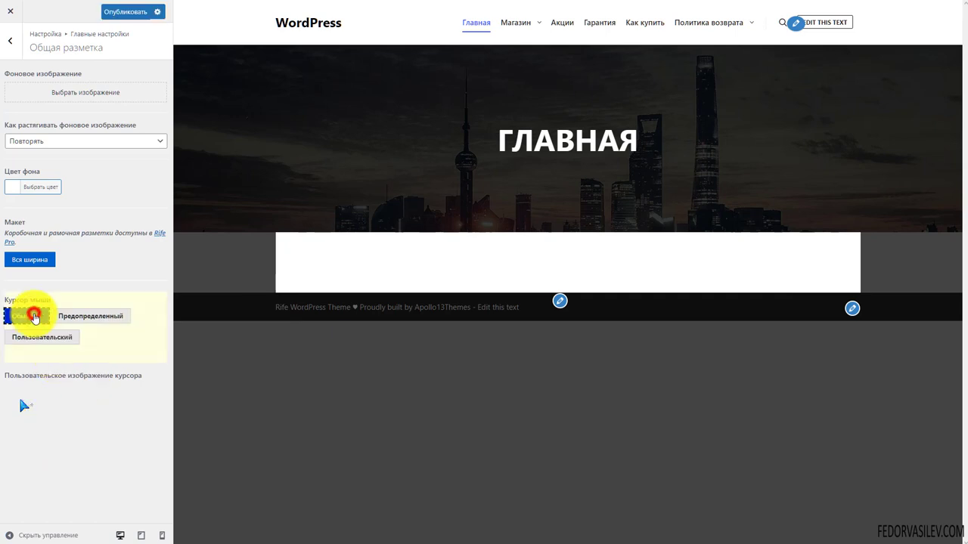
pyautogui.click(127, 17)
# Step: Open the Предзагрузчик страницы settings, switch the preloader to Отключить and set it back to Включить
pyautogui.click(10, 40)
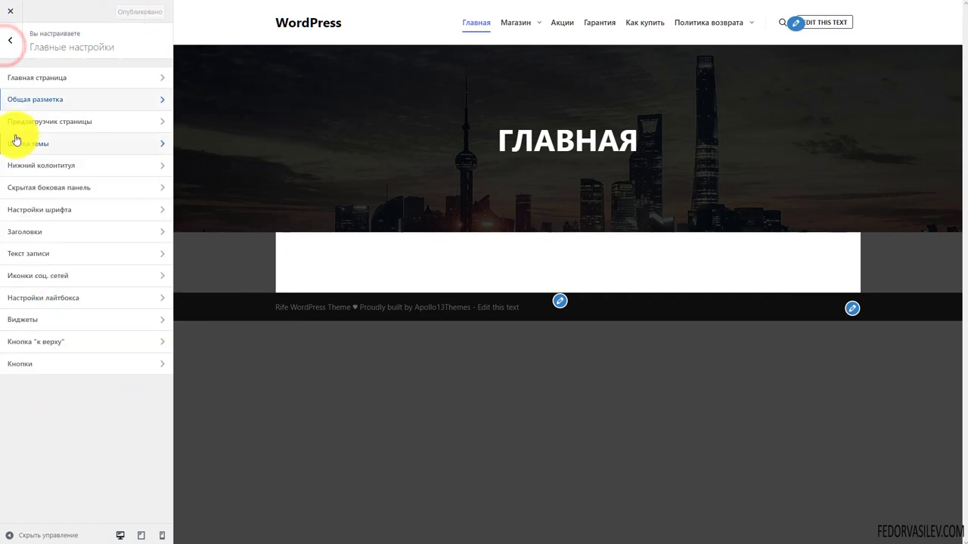
pyautogui.click(35, 123)
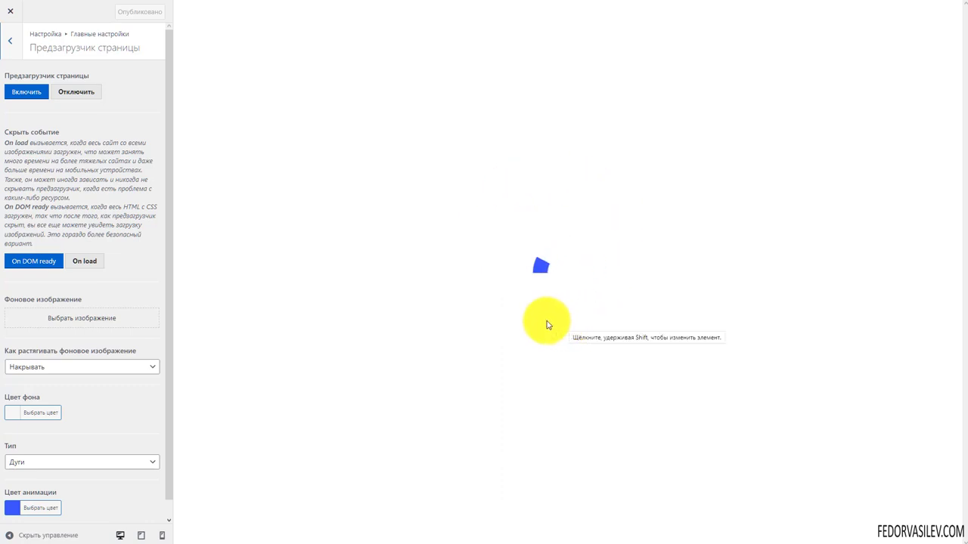
pyautogui.click(69, 90)
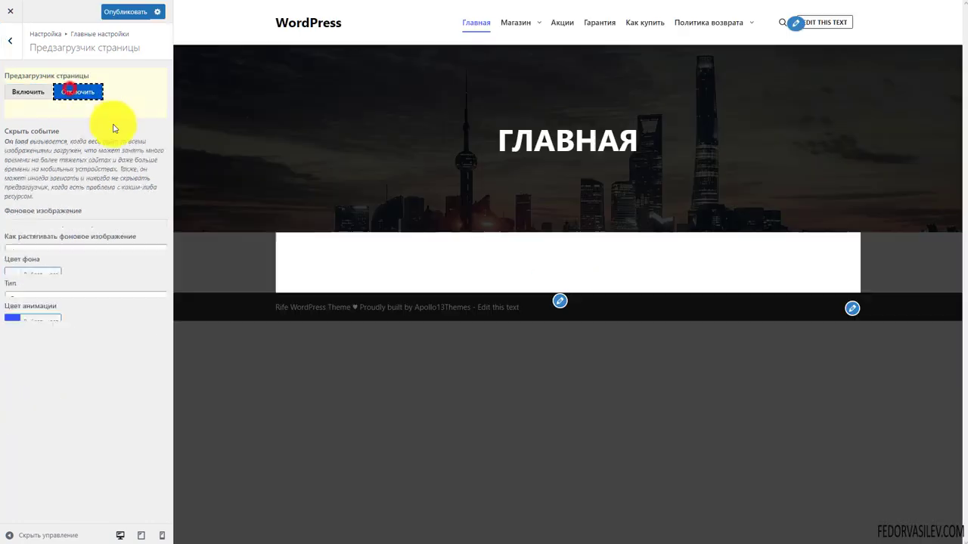
pyautogui.click(35, 93)
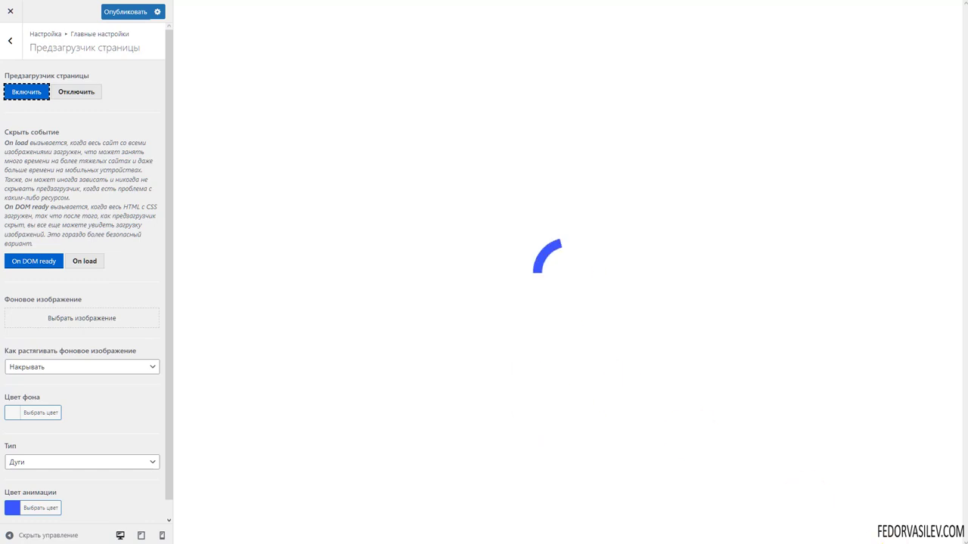
# Step: Switch Скрыть событие to On load, read the event descriptions and set it back to On DOM ready
pyautogui.click(84, 261)
pyautogui.moveTo(95, 235); pyautogui.dragTo(22, 131)
pyautogui.click(45, 179)
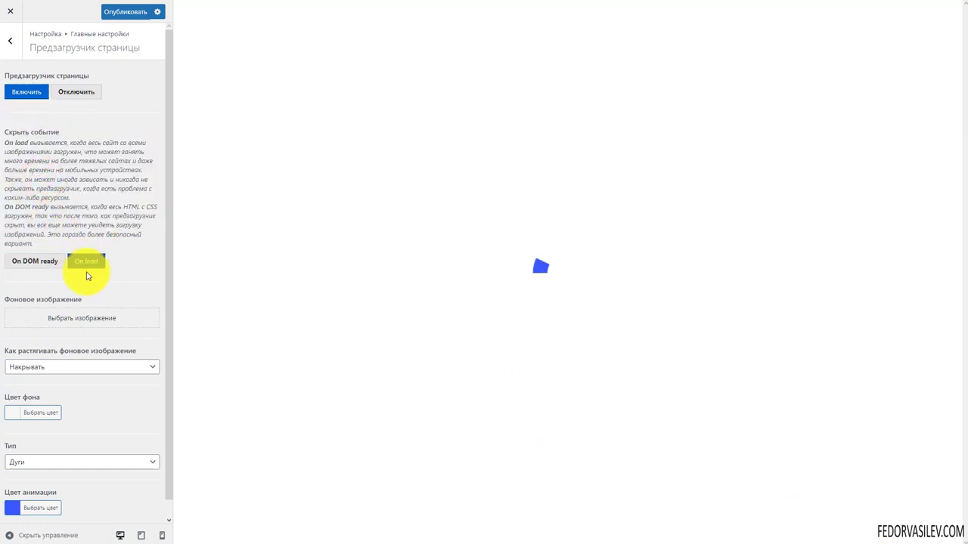
pyautogui.moveTo(27, 138); pyautogui.dragTo(17, 143)
pyautogui.click(21, 149)
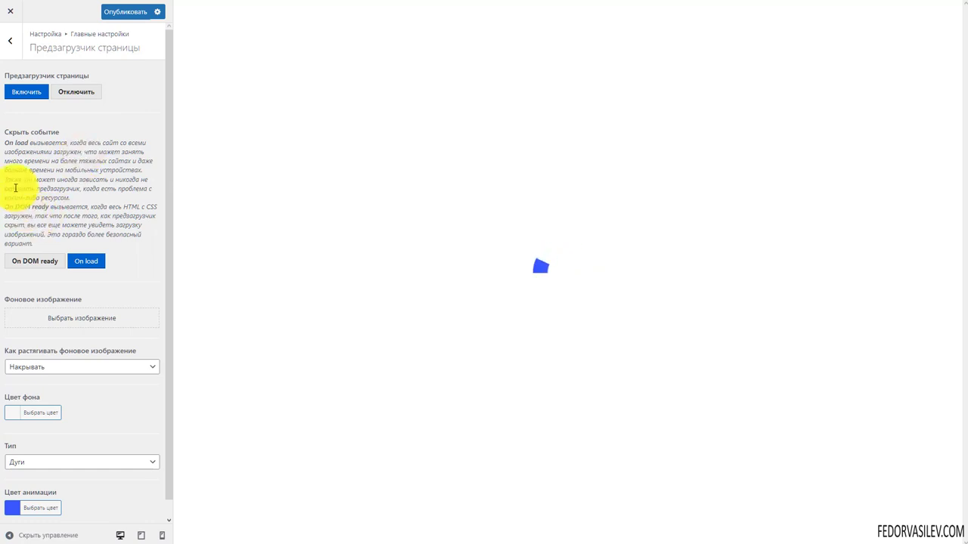
pyautogui.moveTo(72, 198); pyautogui.dragTo(6, 142)
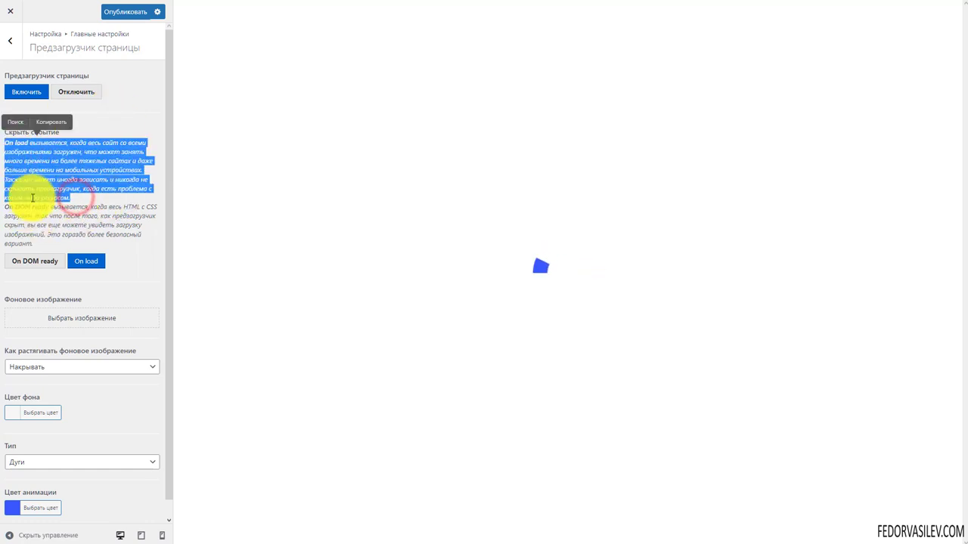
pyautogui.click(37, 263)
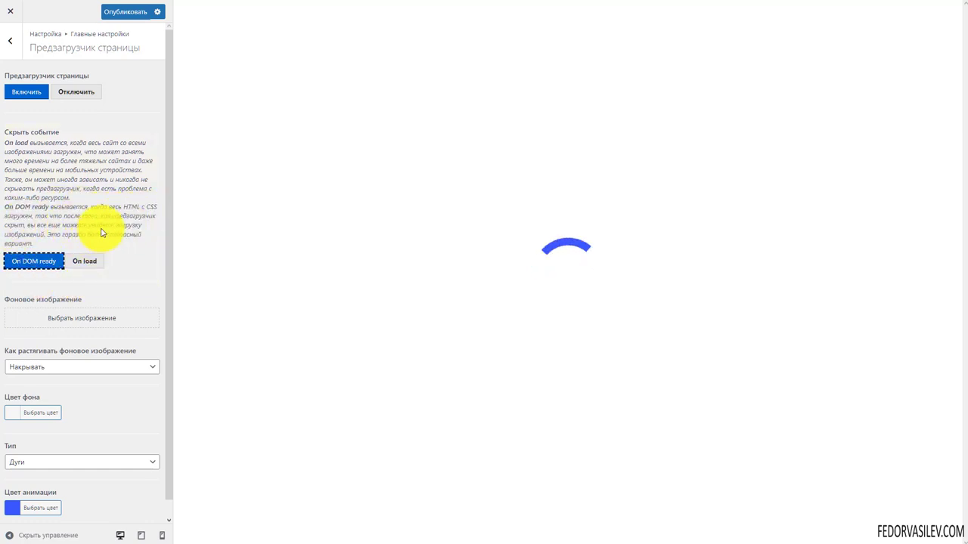
# Step: Try cropped-153h180.png as the preloader's background image, check it on the live site and remove the image
pyautogui.scroll(-1, 98, 186)
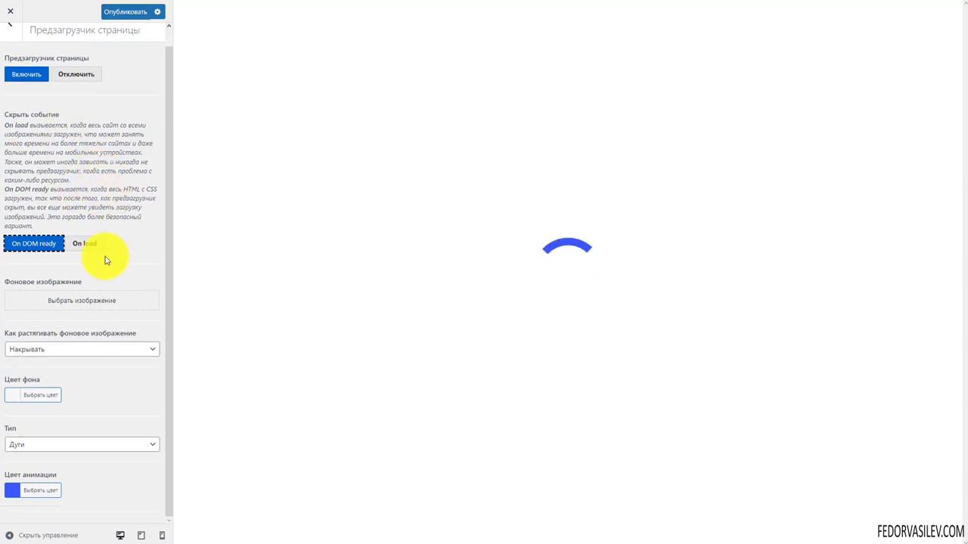
pyautogui.click(61, 304)
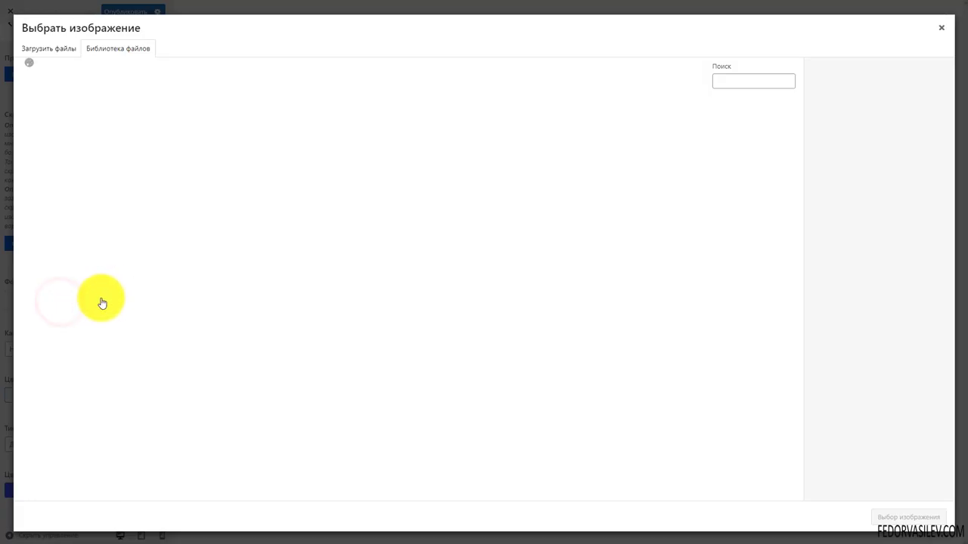
pyautogui.click(219, 136)
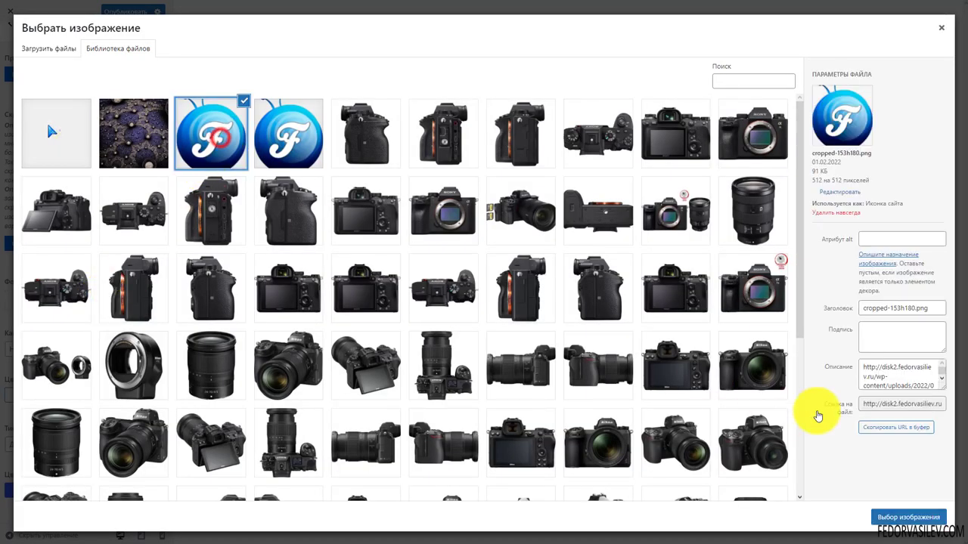
pyautogui.click(890, 518)
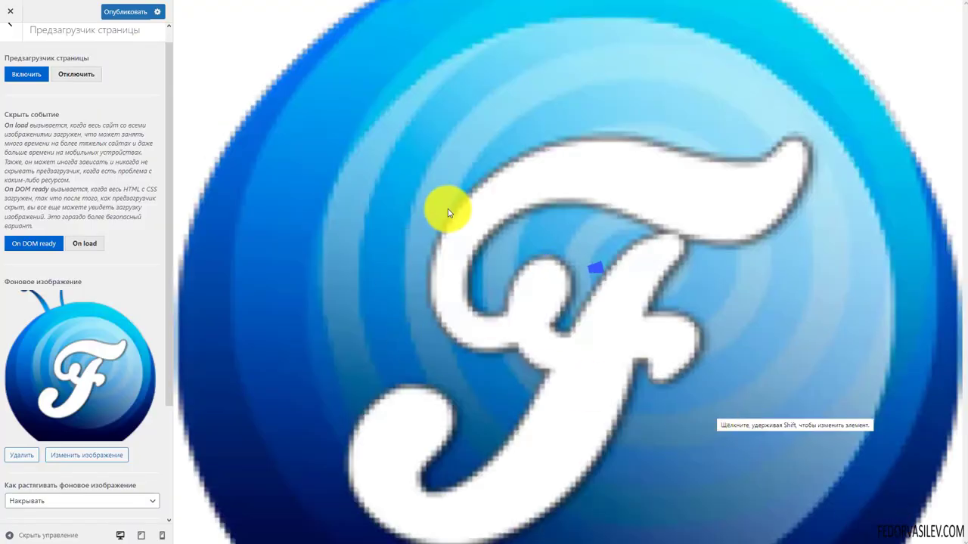
pyautogui.click(10, 10)
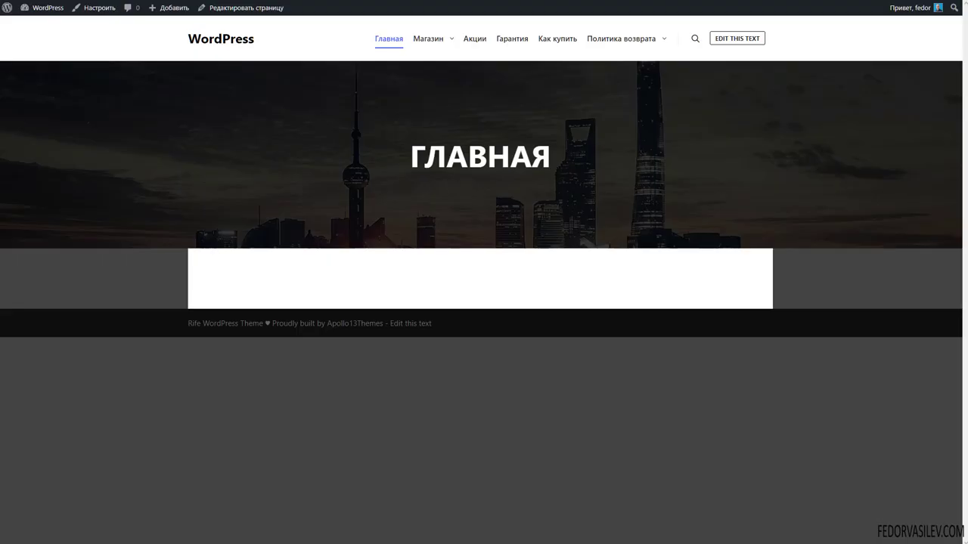
pyautogui.click(36, 7)
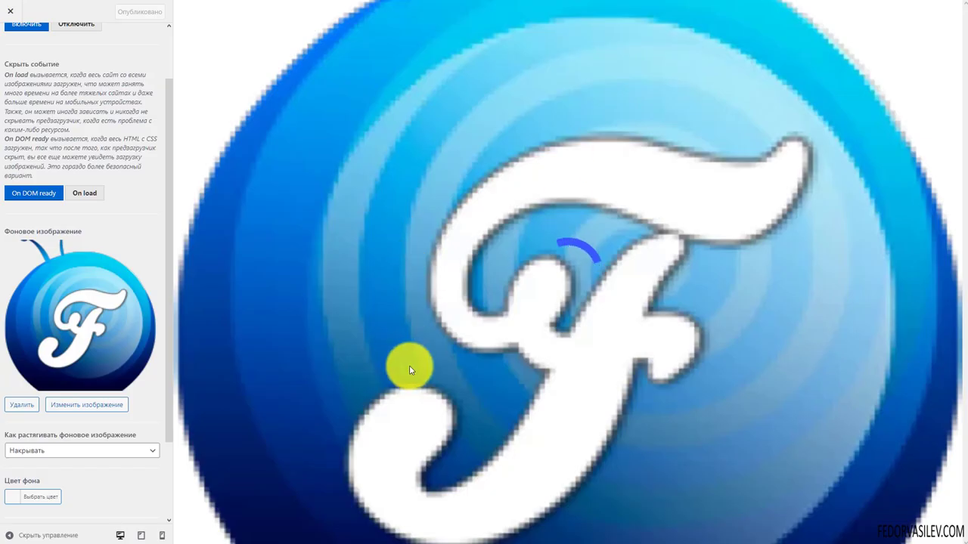
pyautogui.click(22, 405)
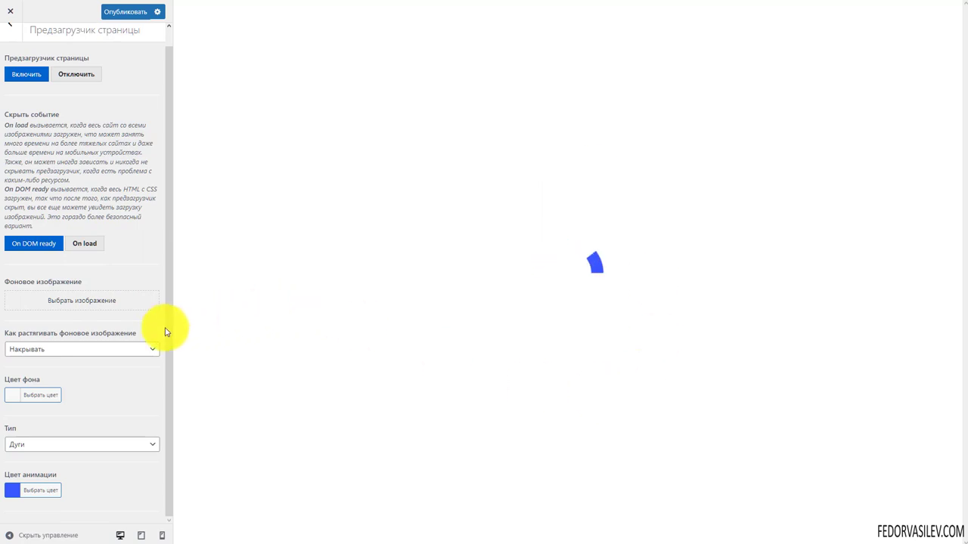
# Step: Review the preloader's background image stretch options, keeping Накрывать, and examine its background colour picker
pyautogui.click(133, 352)
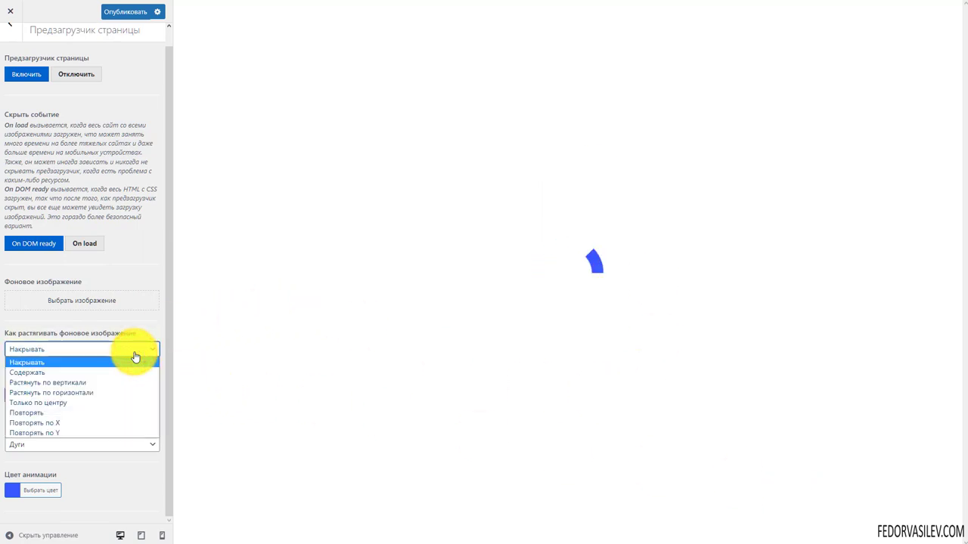
pyautogui.click(135, 355)
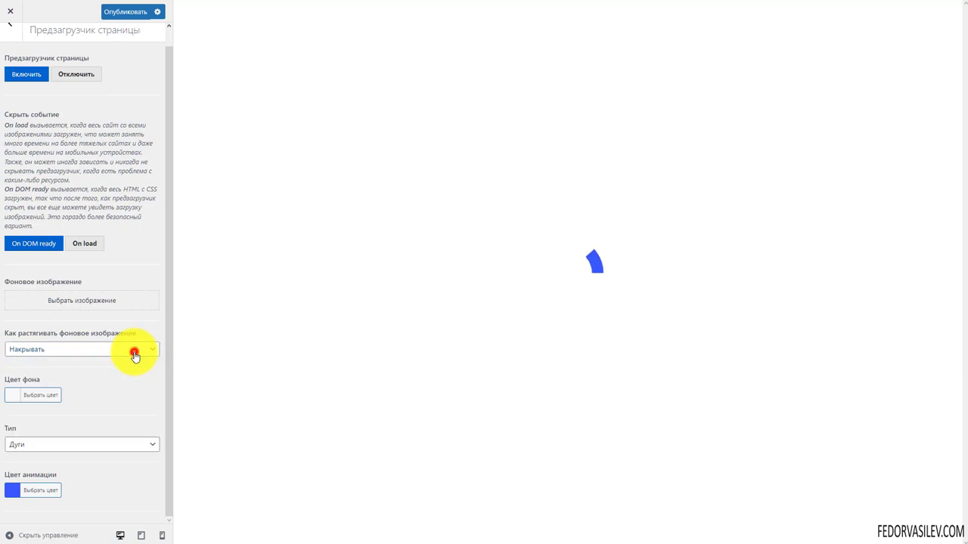
pyautogui.click(12, 403)
pyautogui.scroll(-2, 97, 313)
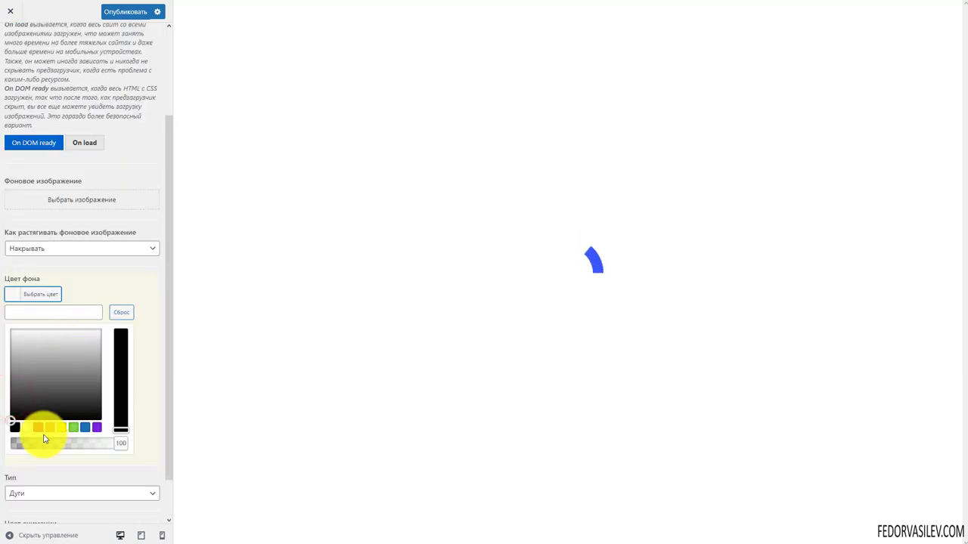
pyautogui.click(81, 288)
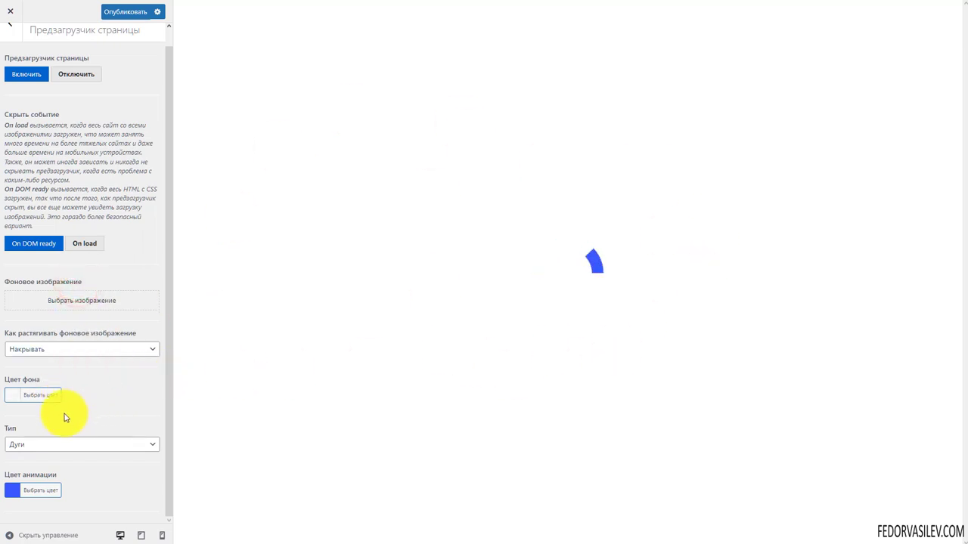
# Step: Open the preloader's Тип options and try the Circle and Jetpack-мен animations in the preview
pyautogui.click(36, 448)
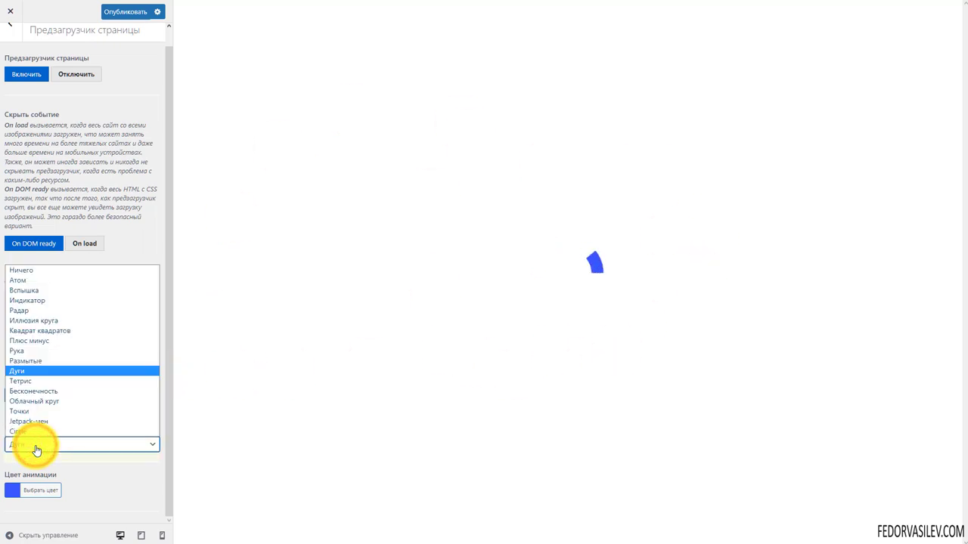
pyautogui.click(101, 469)
pyautogui.click(67, 448)
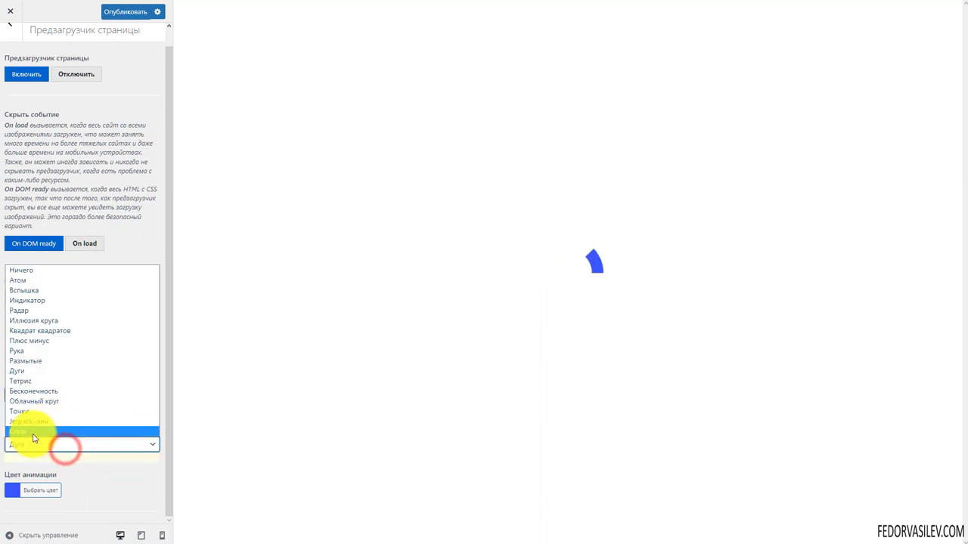
pyautogui.click(33, 432)
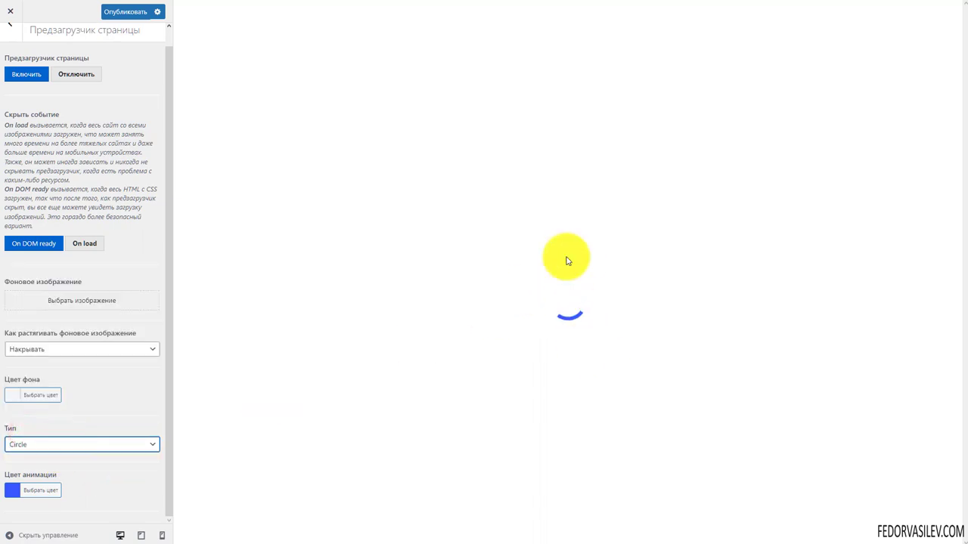
pyautogui.click(130, 444)
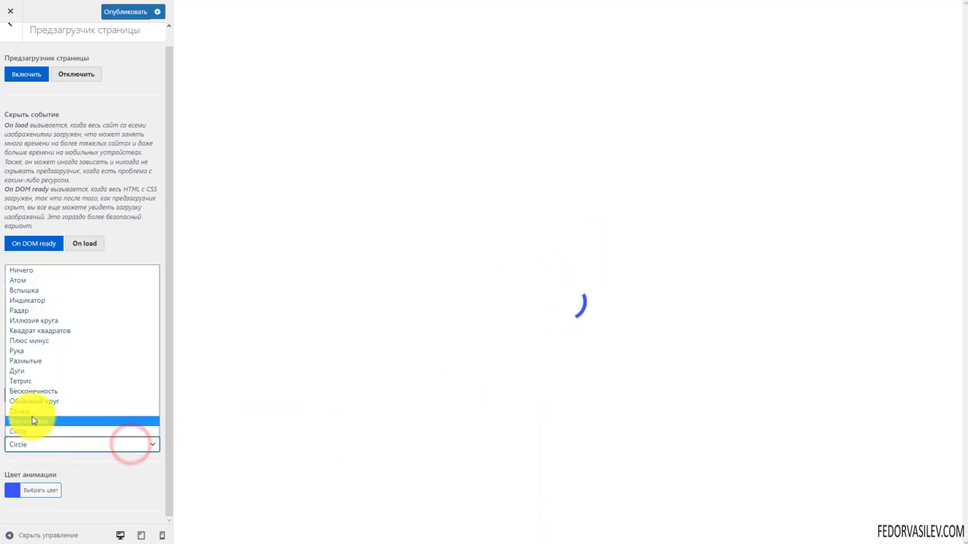
pyautogui.click(31, 419)
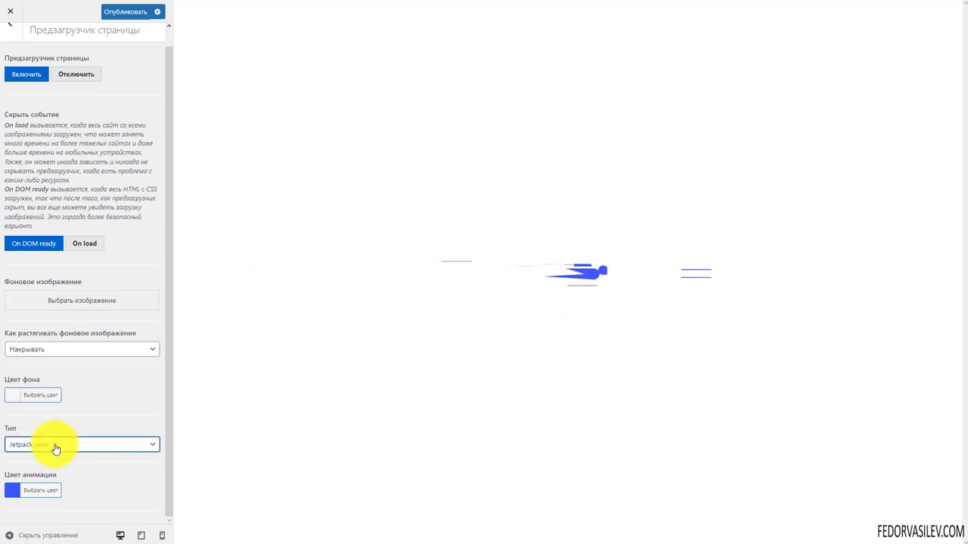
# Step: Set the preloader's animation colour to red #dd3333
pyautogui.click(11, 491)
pyautogui.scroll(-2, 86, 382)
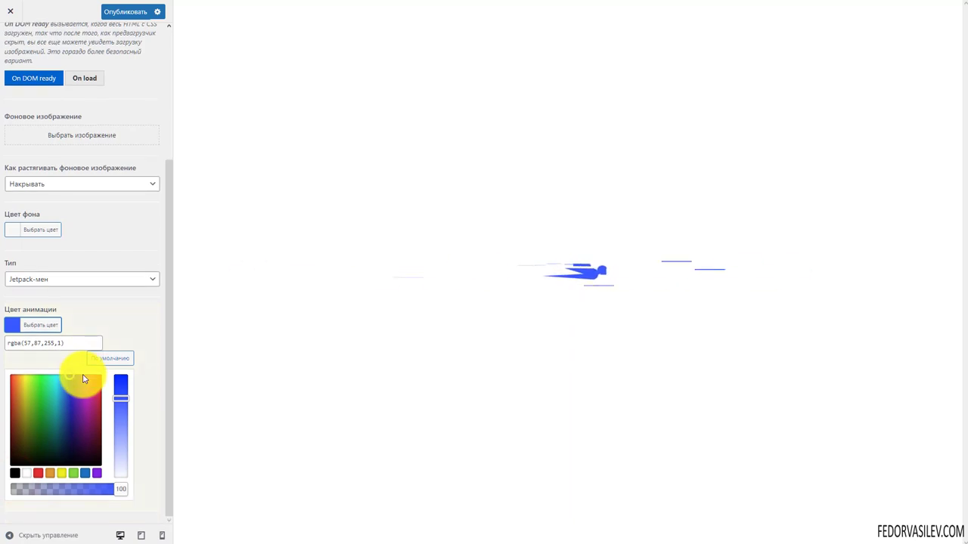
pyautogui.click(38, 474)
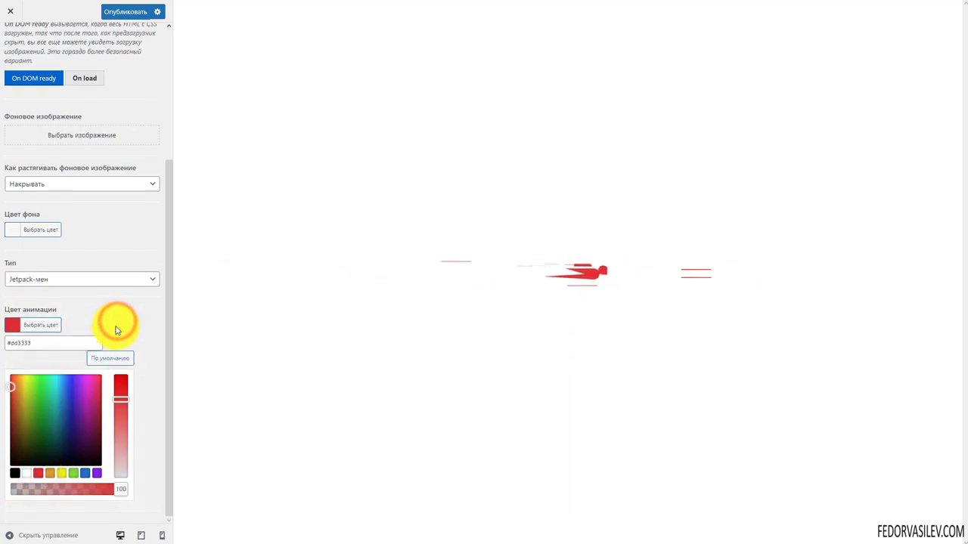
# Step: Set the preloader's background image stretching to Повторять по Y and its animation type to Атом
pyautogui.click(78, 279)
pyautogui.click(46, 370)
pyautogui.click(76, 445)
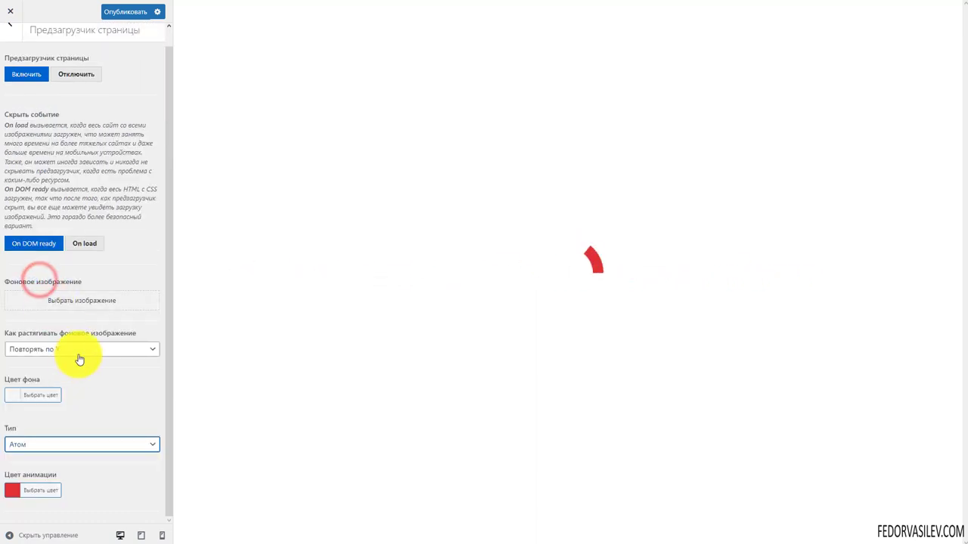
# Step: Try the Радар, Иллюзия круга and Квадрат квадратов preloader animations in the preview
pyautogui.click(65, 446)
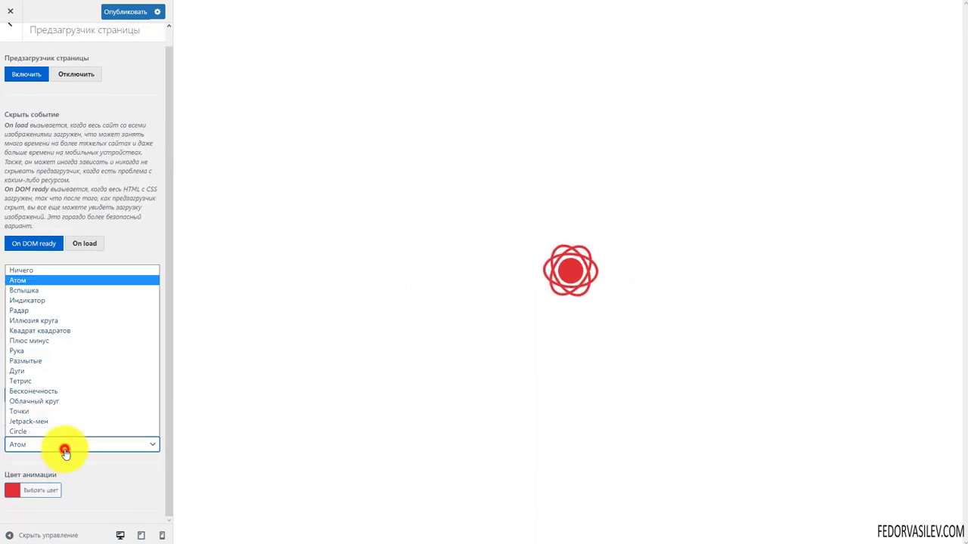
pyautogui.click(42, 313)
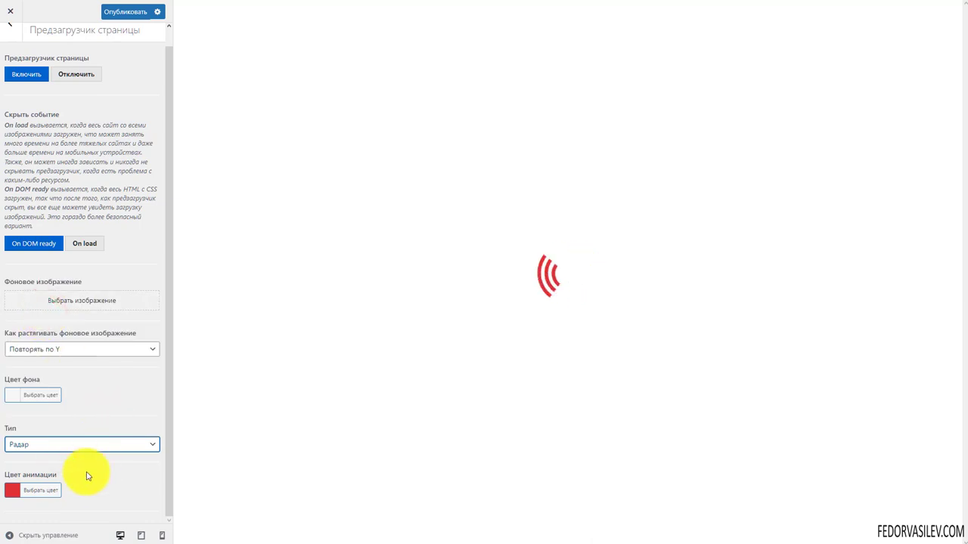
pyautogui.click(80, 446)
pyautogui.click(58, 323)
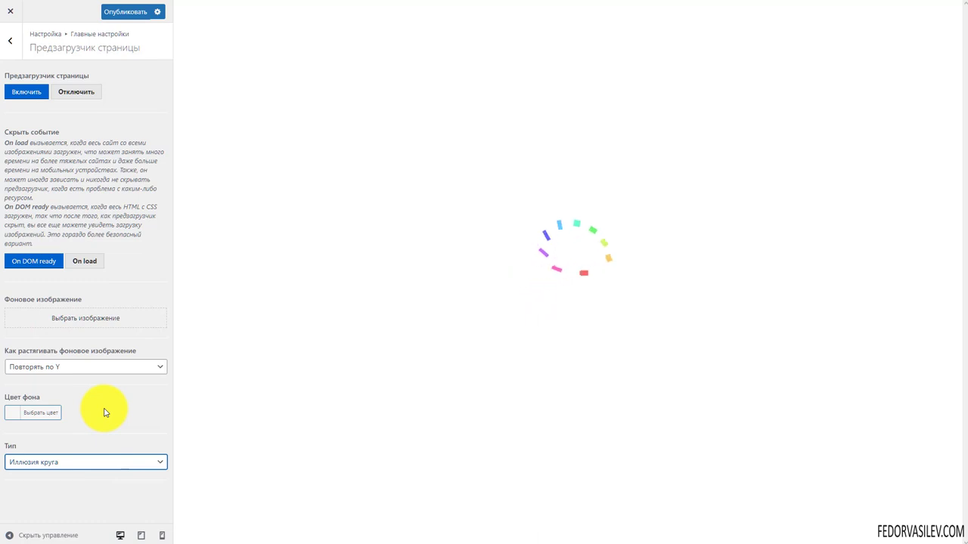
pyautogui.click(87, 461)
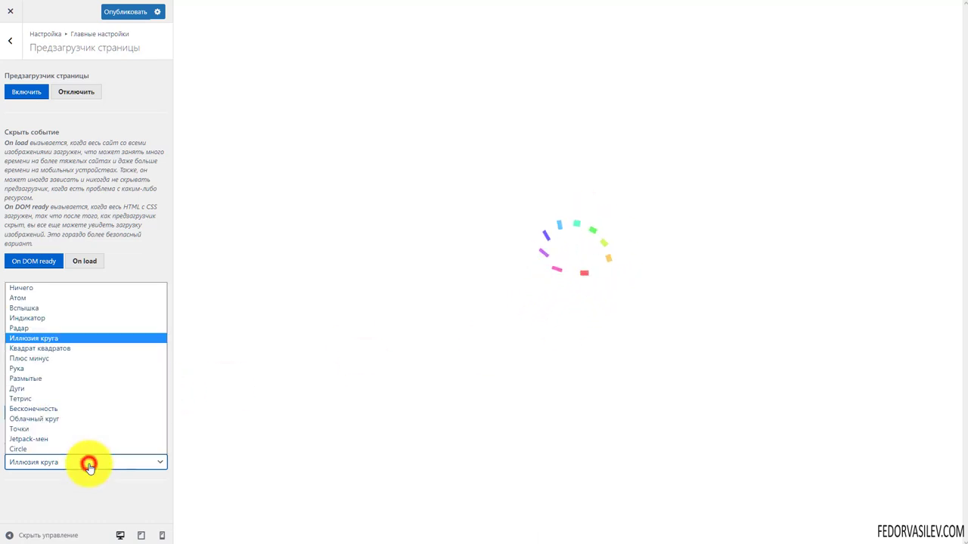
pyautogui.click(69, 348)
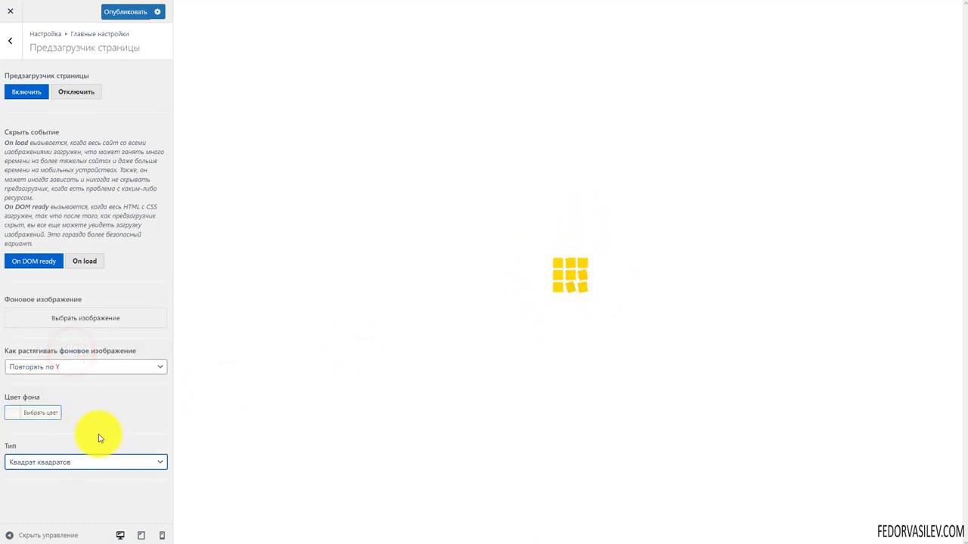
# Step: Set the preloader's animation type to Плюс минус and publish the changes
pyautogui.click(91, 462)
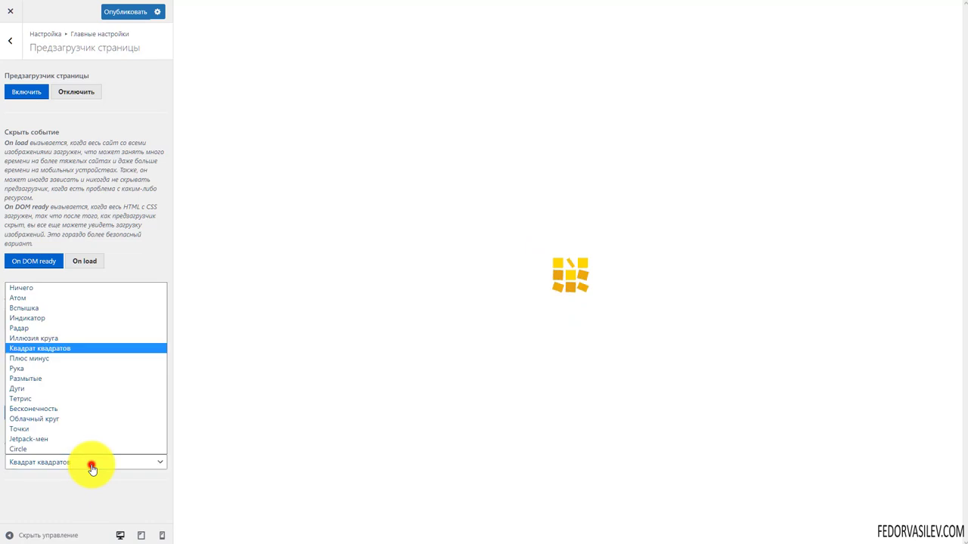
pyautogui.click(72, 359)
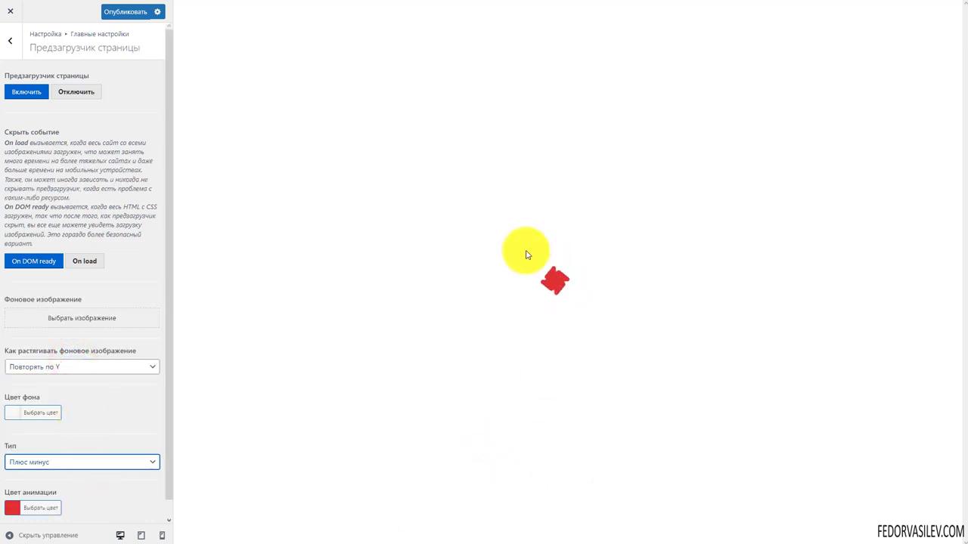
pyautogui.click(113, 11)
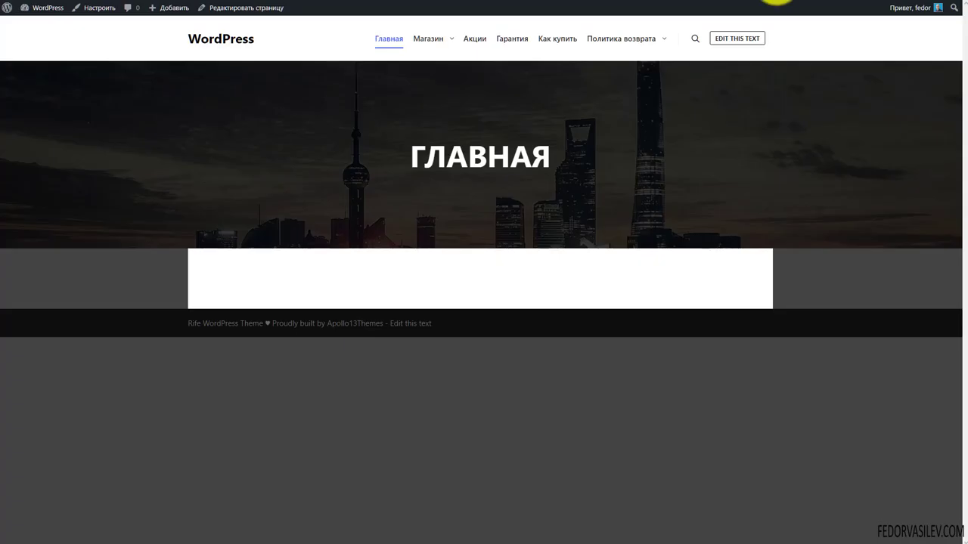
# Step: Check page loading on the live site by opening Магазин and the Sony Alpha A7R IV product page, reading through it and returning to Главная
pyautogui.click(424, 41)
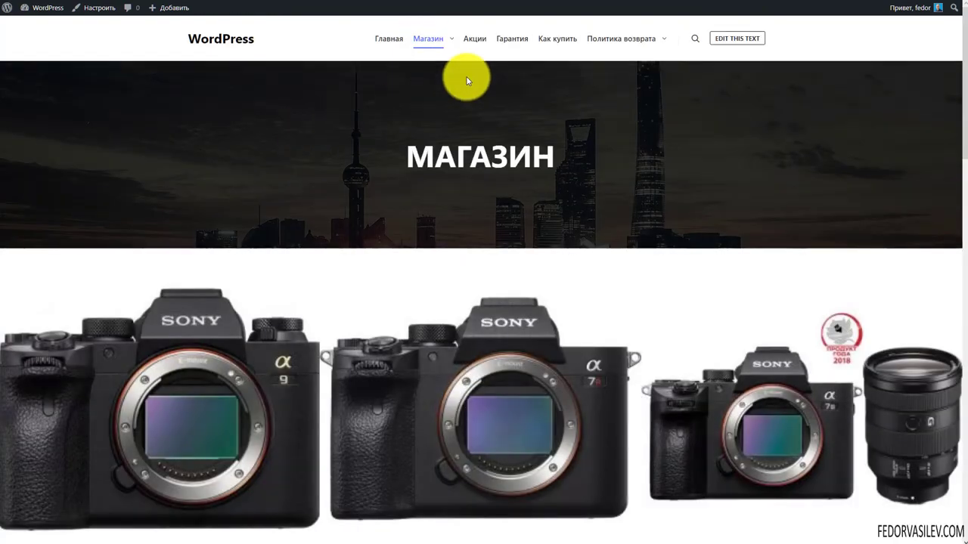
pyautogui.scroll(-2, 453, 276)
pyautogui.click(291, 274)
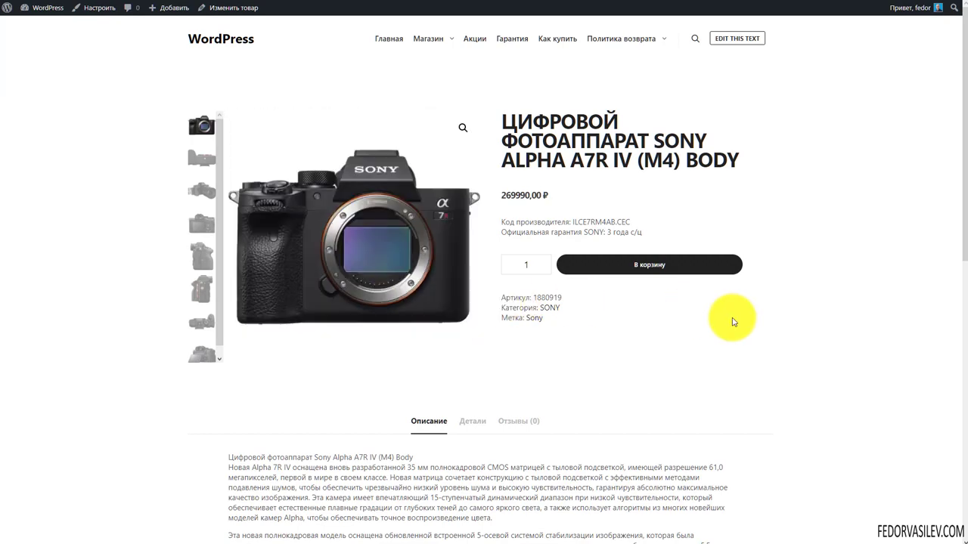
pyautogui.scroll(-2, 758, 310)
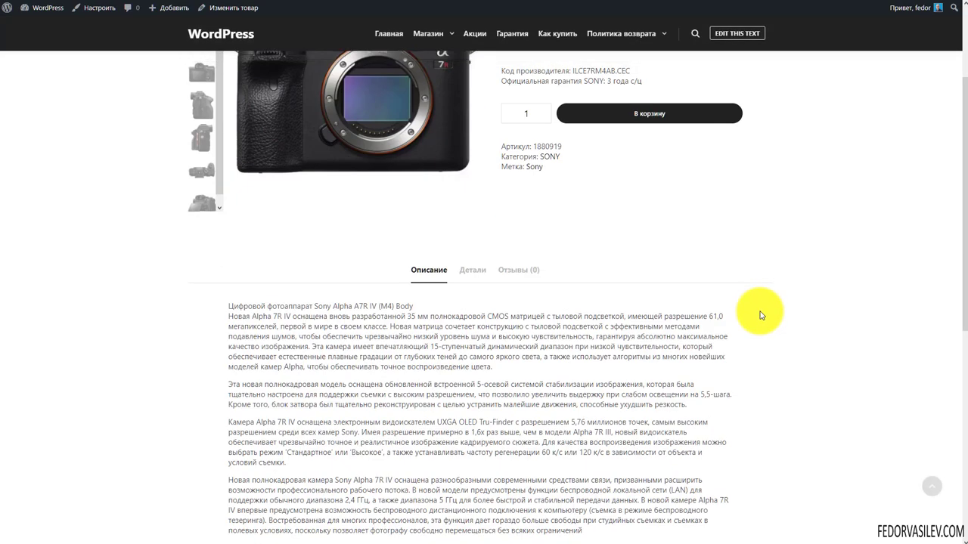
pyautogui.scroll(2, 758, 313)
pyautogui.scroll(-6, 529, 209)
pyautogui.scroll(8, 449, 125)
pyautogui.click(385, 30)
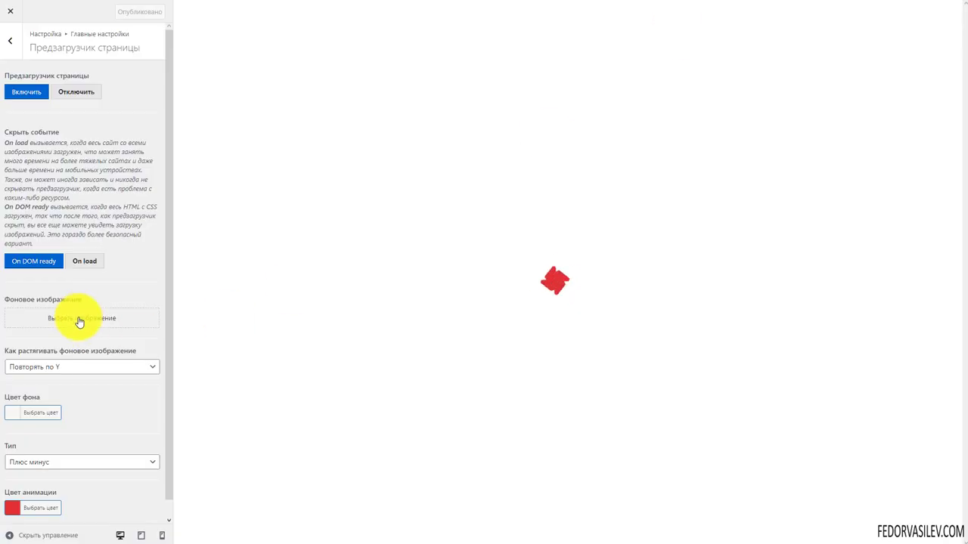
# Step: In the Шапка темы settings, switch the theme header to Отключить, publish it and set it back to Включить
pyautogui.scroll(-1, 108, 393)
pyautogui.scroll(1, 99, 290)
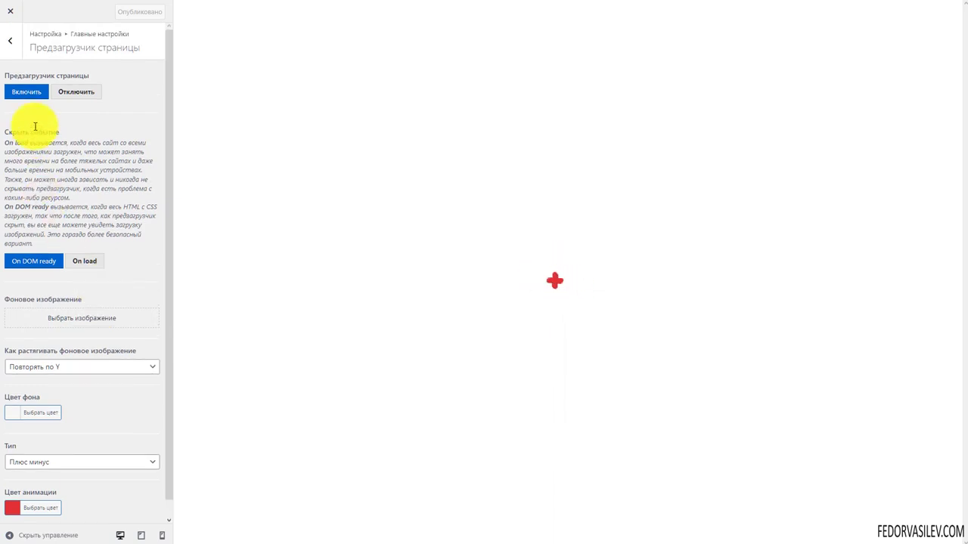
pyautogui.click(10, 40)
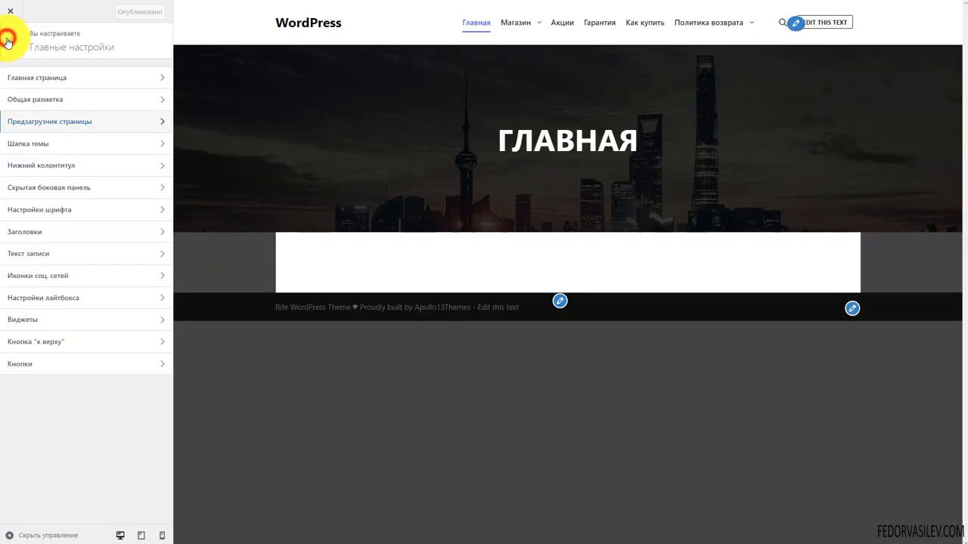
pyautogui.click(36, 147)
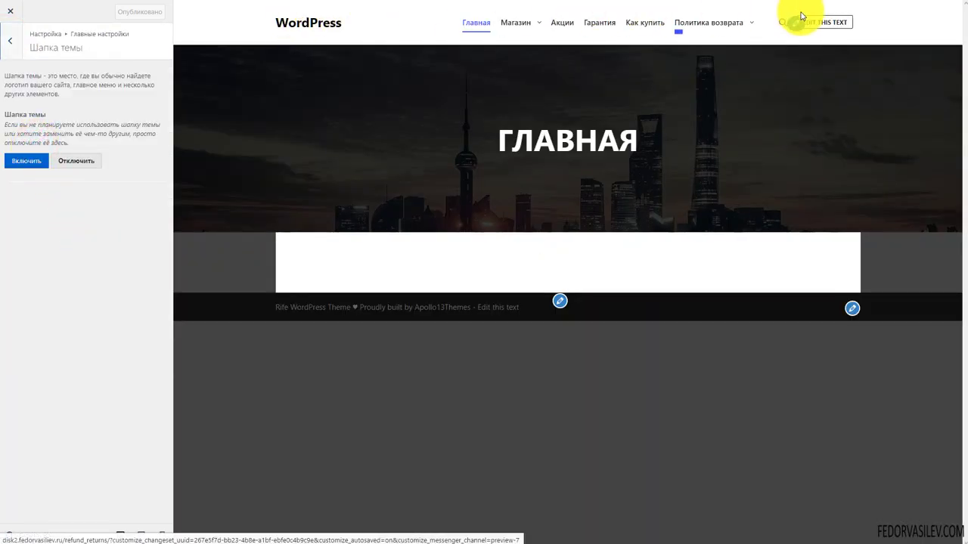
pyautogui.click(68, 163)
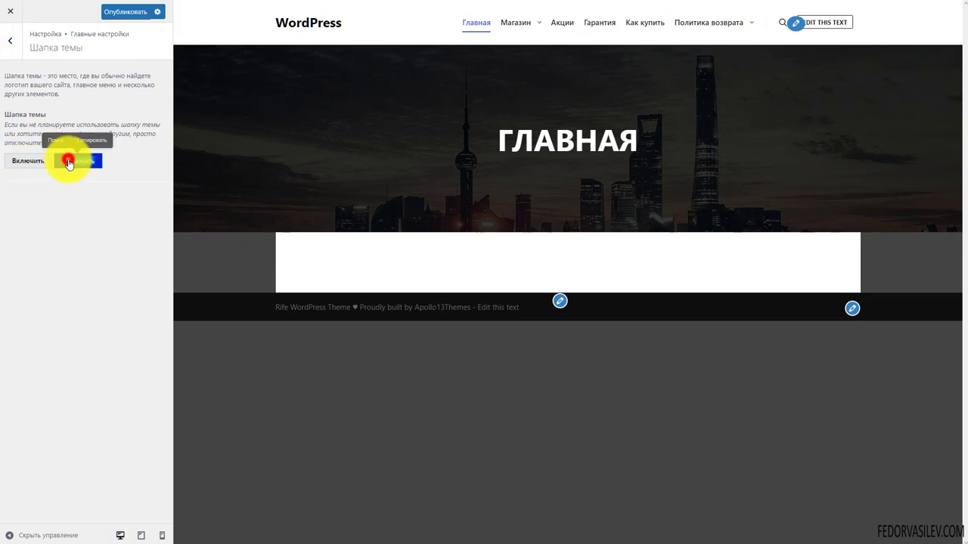
pyautogui.click(60, 220)
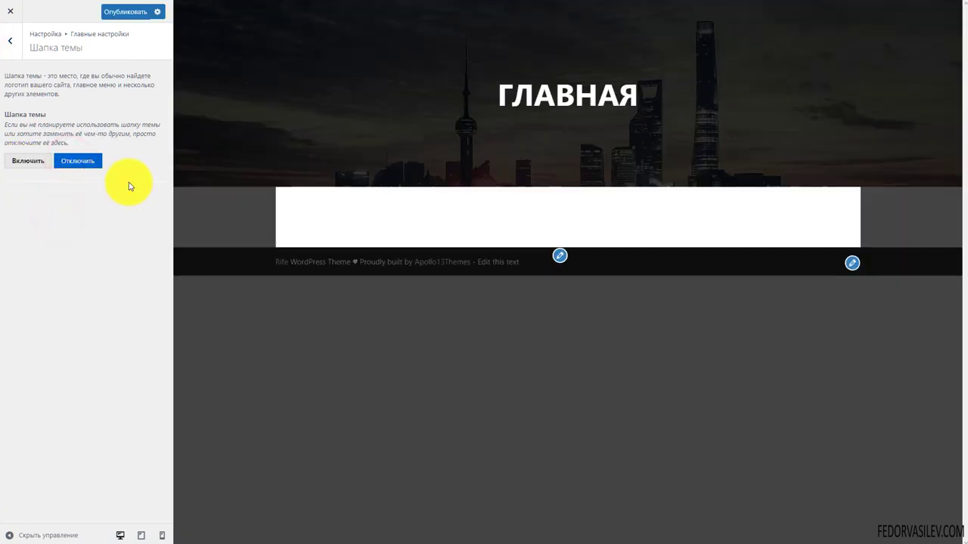
pyautogui.click(124, 12)
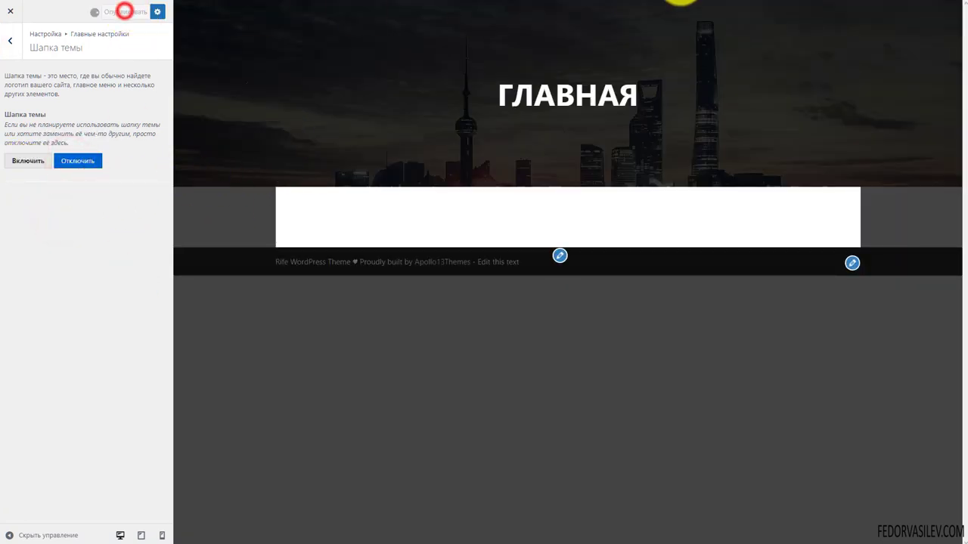
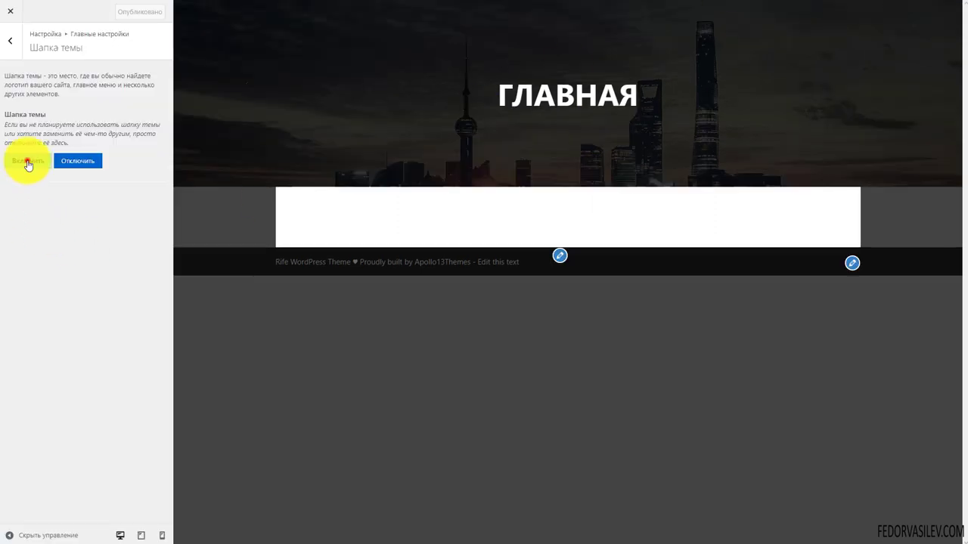
pyautogui.click(26, 161)
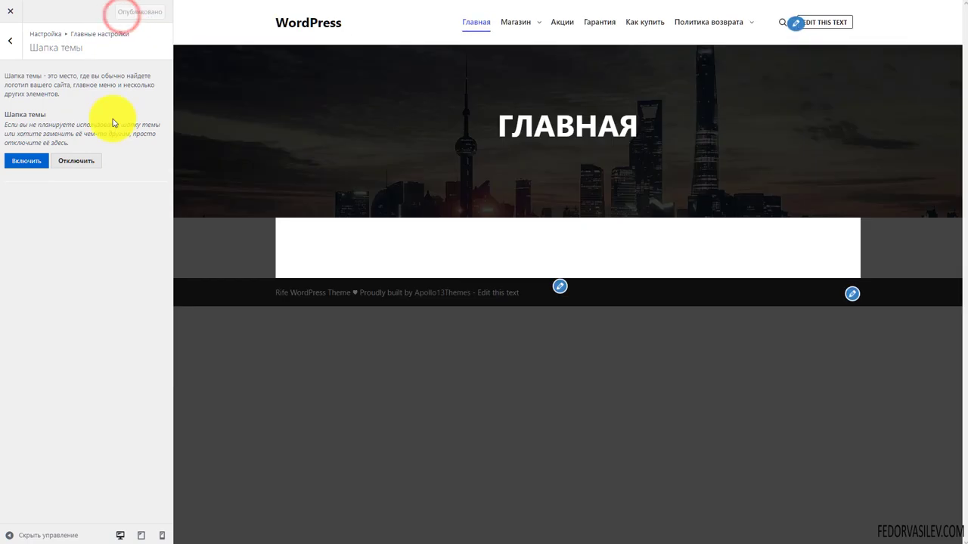
# Step: Open the Нижний колонтитул settings and switch the footer to Отключить
pyautogui.click(10, 42)
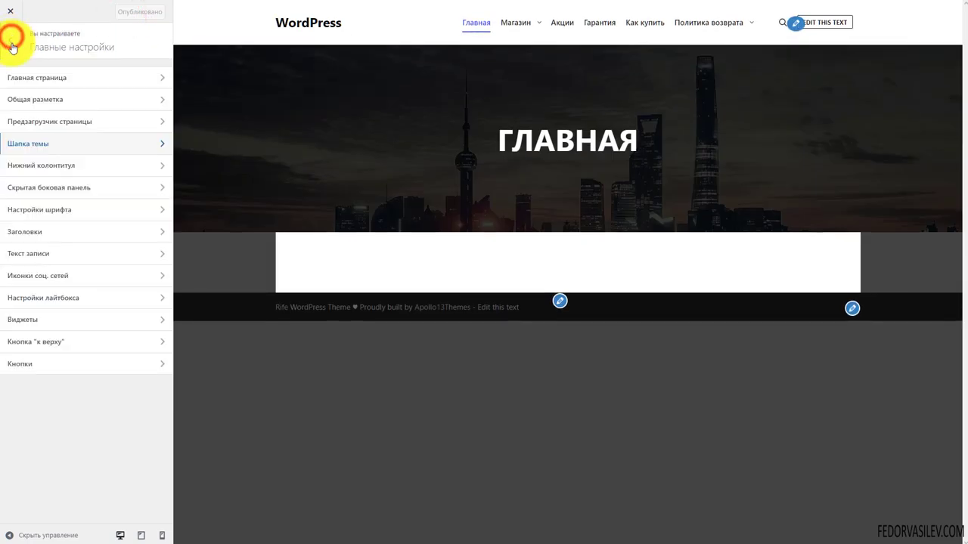
pyautogui.click(60, 166)
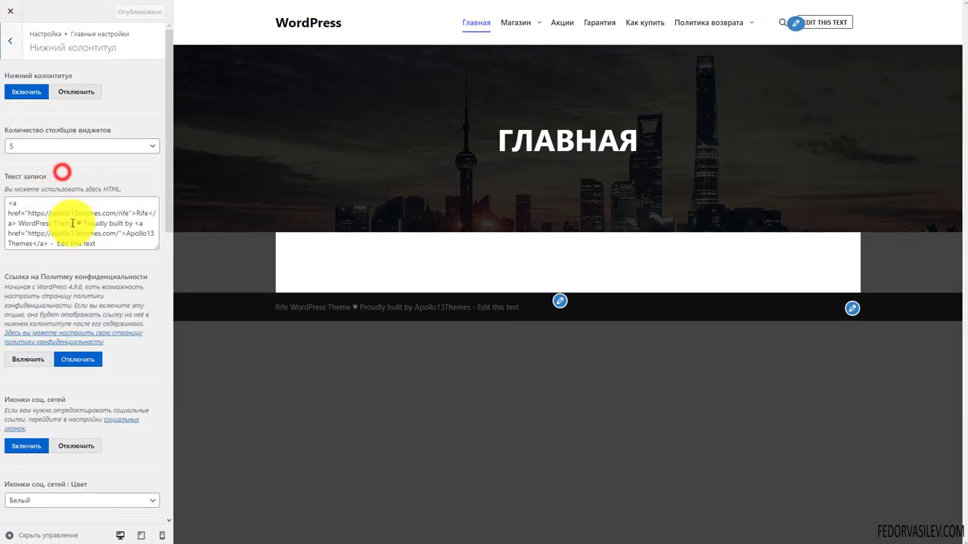
pyautogui.click(77, 97)
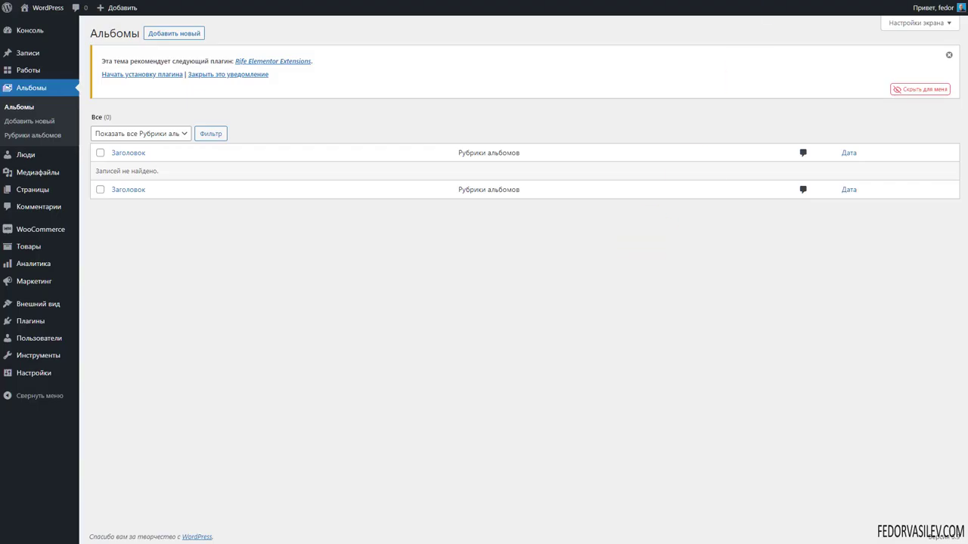
# Step: Examine the footer text at the end of the live Магазин page and publish the disabled footer
pyautogui.click(25, 8)
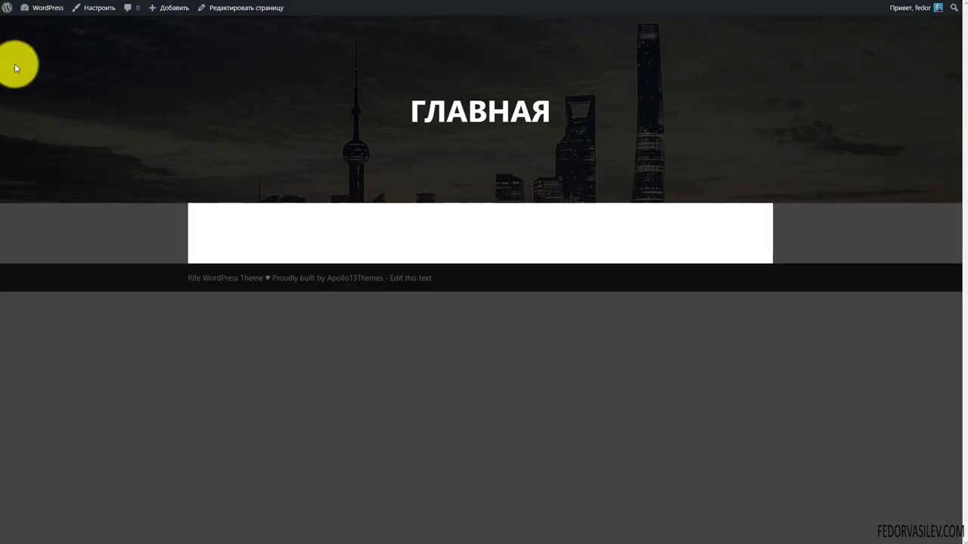
pyautogui.click(421, 39)
pyautogui.moveTo(189, 533); pyautogui.dragTo(520, 538)
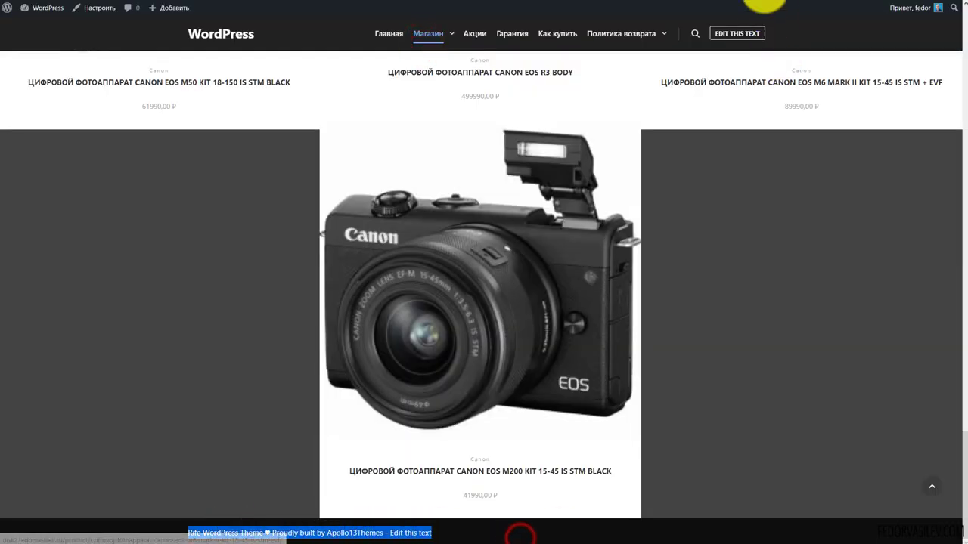
pyautogui.click(737, 34)
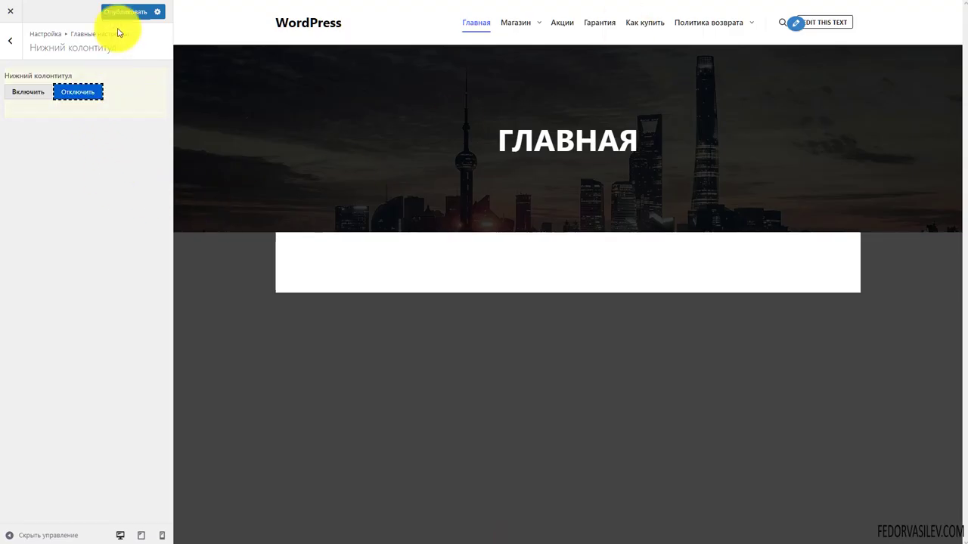
pyautogui.click(123, 12)
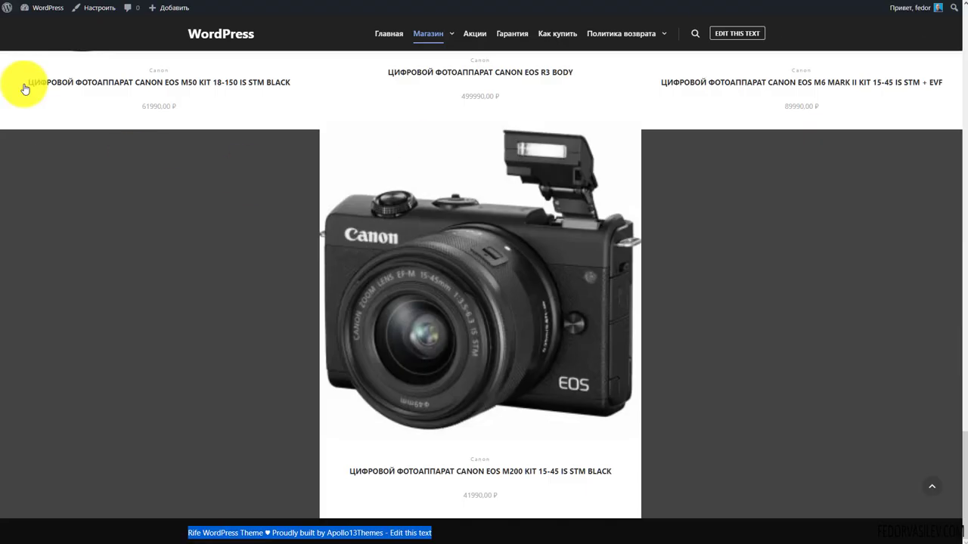
# Step: Check the end of the live Магазин page with the footer disabled, and set Нижний колонтитул back to Включить
pyautogui.click(45, 9)
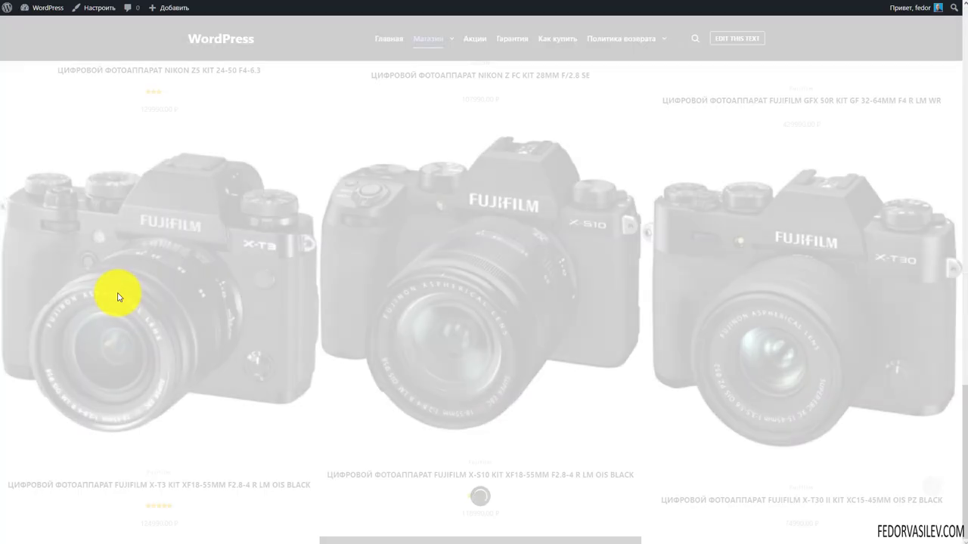
pyautogui.scroll(-5, 117, 299)
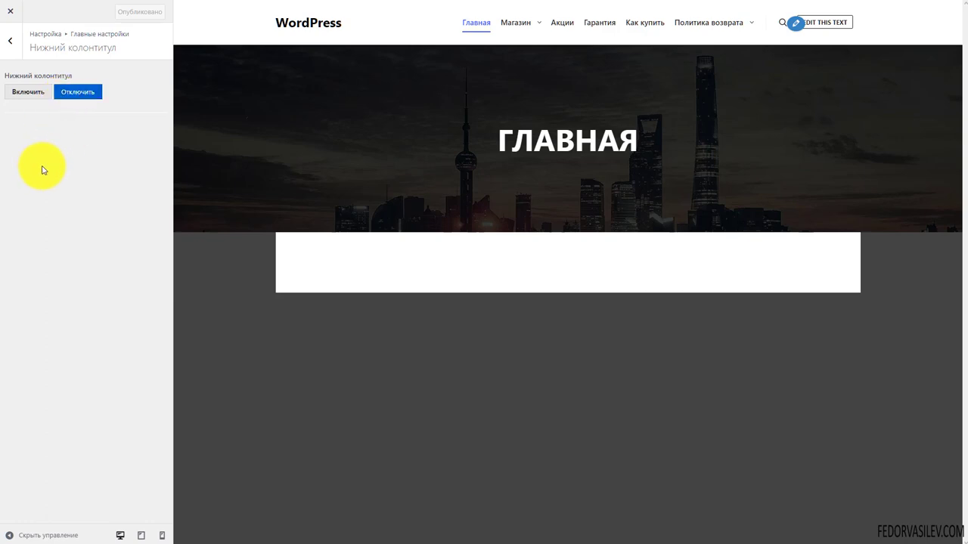
pyautogui.click(35, 97)
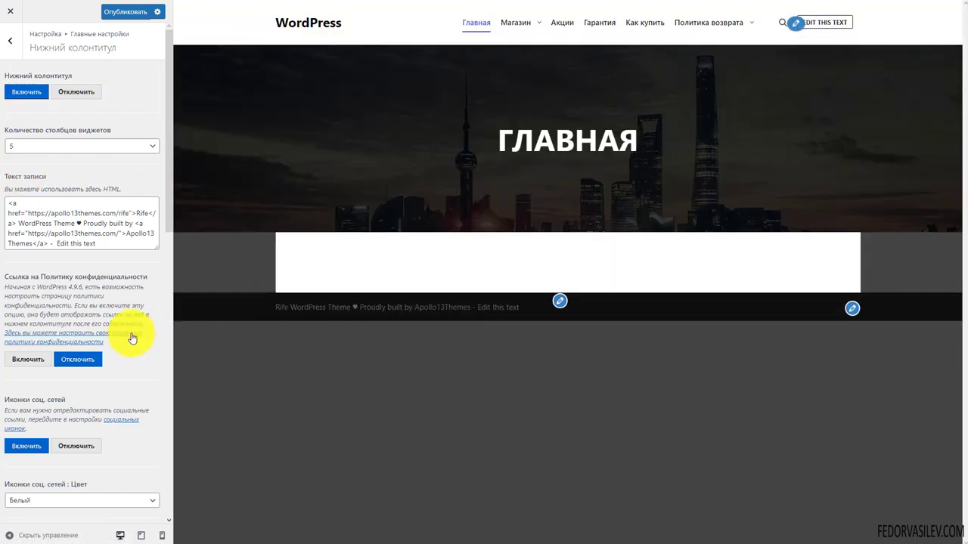
# Step: View the Количество столбцов виджетов choices and the footer text, and publish the enabled footer
pyautogui.click(46, 146)
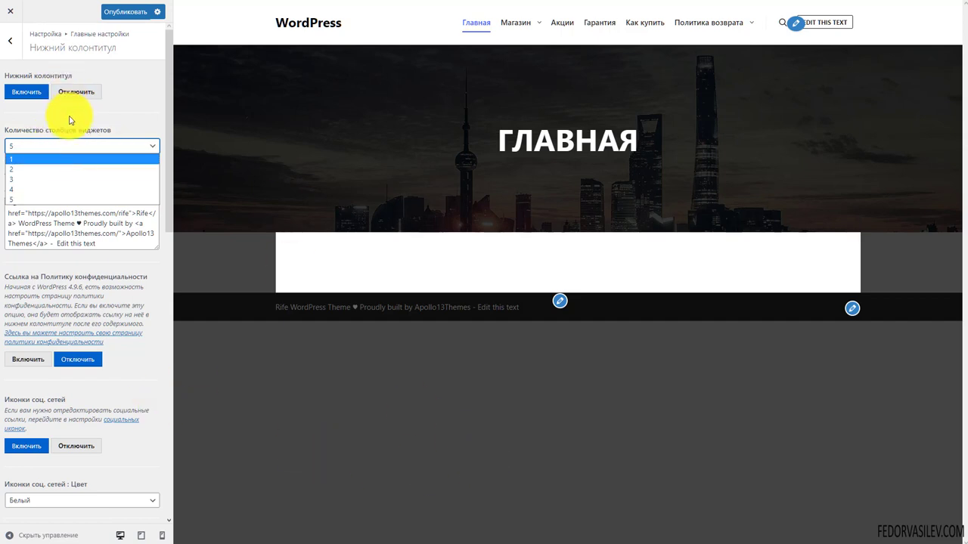
pyautogui.click(69, 117)
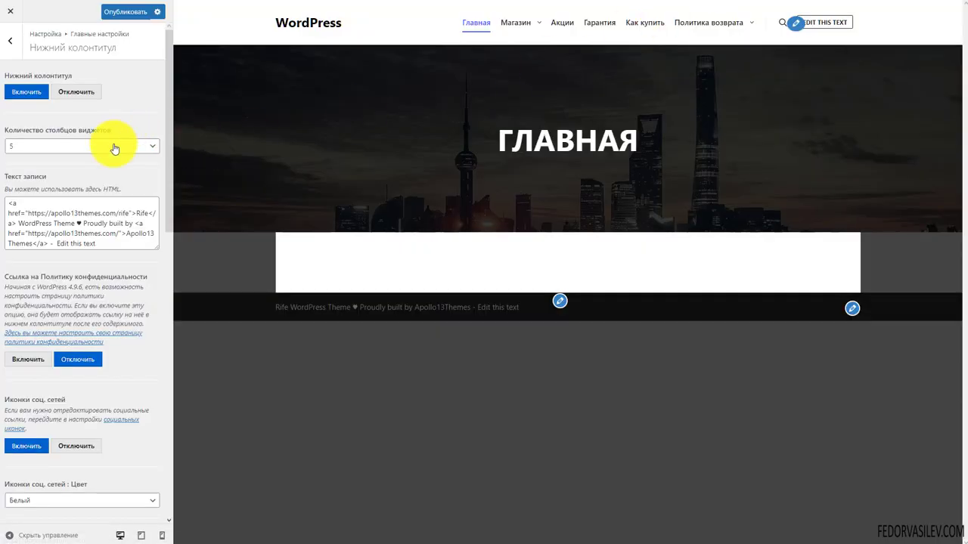
pyautogui.click(113, 145)
pyautogui.click(133, 109)
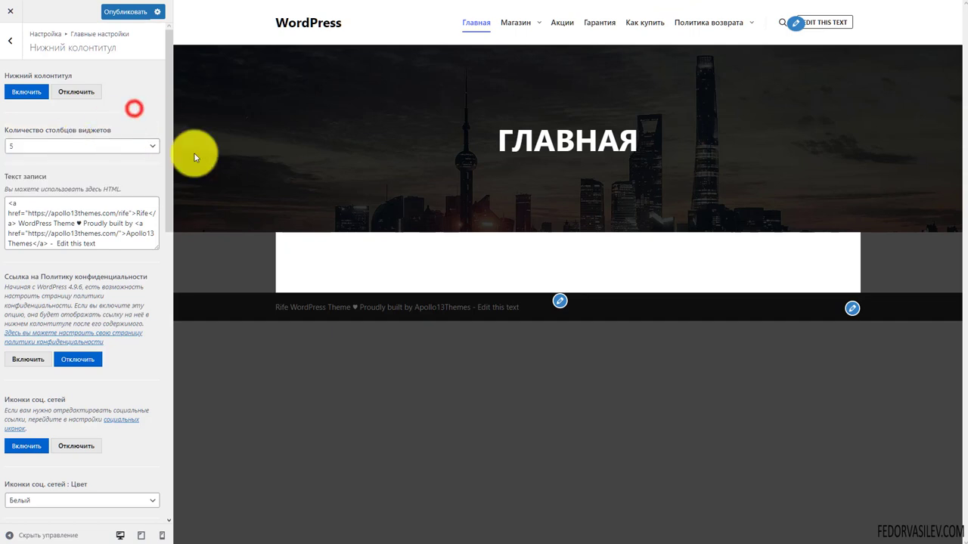
pyautogui.tripleClick(101, 243)
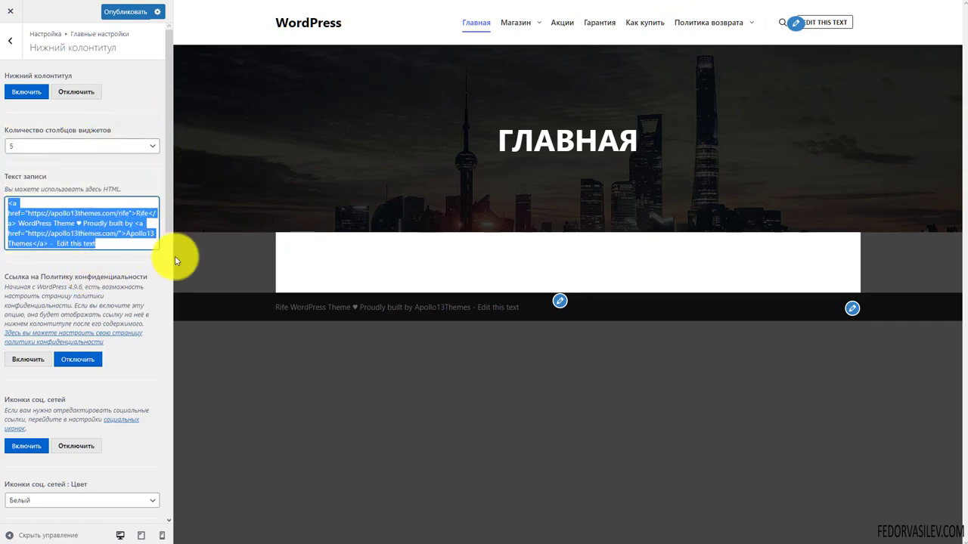
pyautogui.click(115, 13)
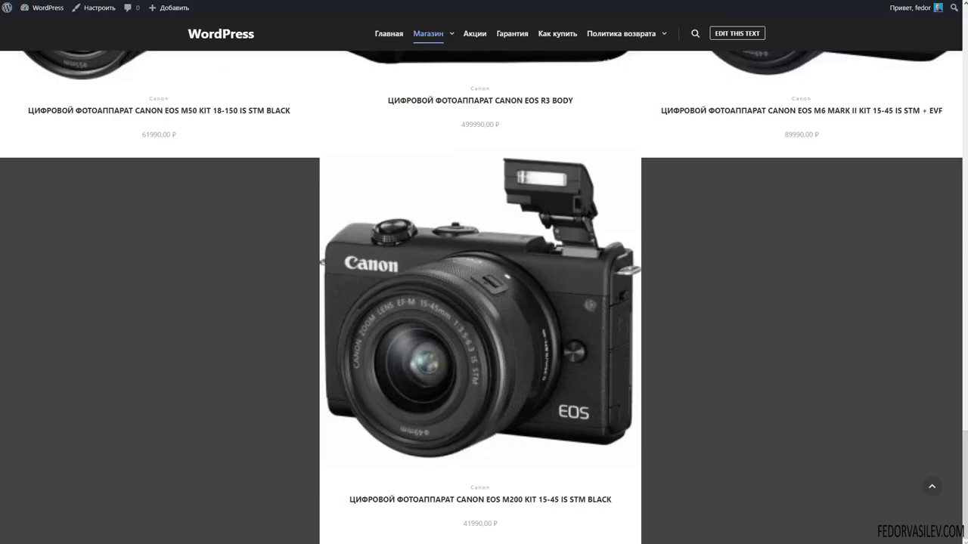
# Step: Open the live Акции page and examine the theme credit text in its footer
pyautogui.click(382, 35)
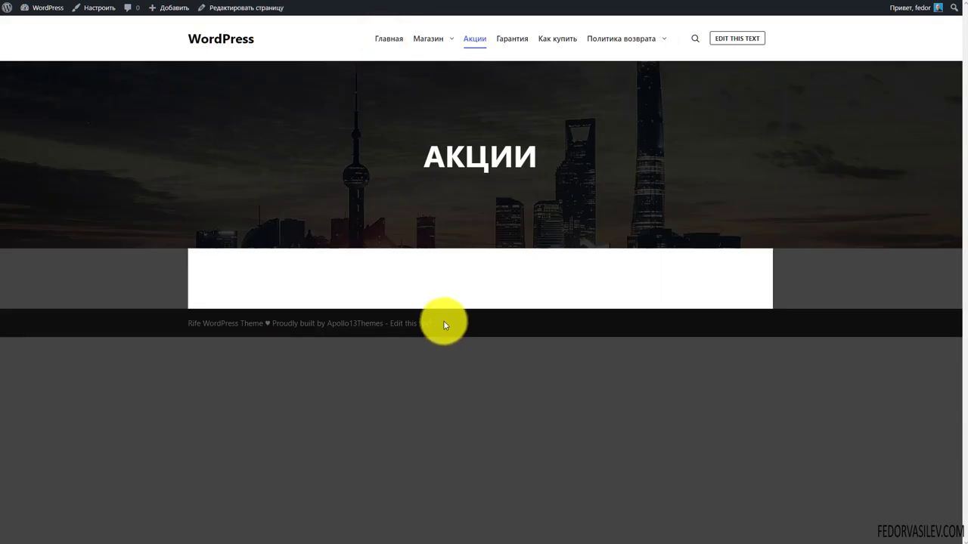
pyautogui.moveTo(445, 326); pyautogui.dragTo(181, 329)
pyautogui.click(310, 384)
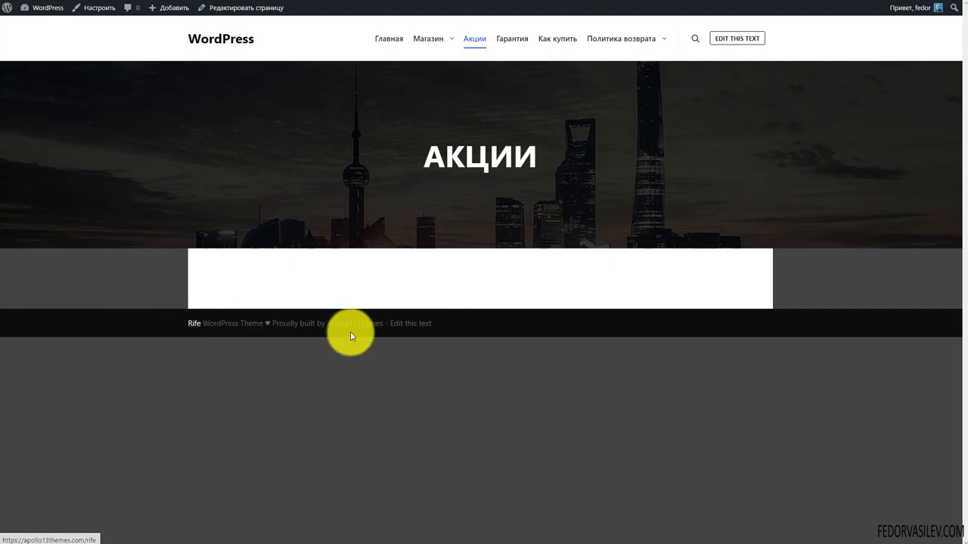
pyautogui.moveTo(223, 328); pyautogui.dragTo(174, 322)
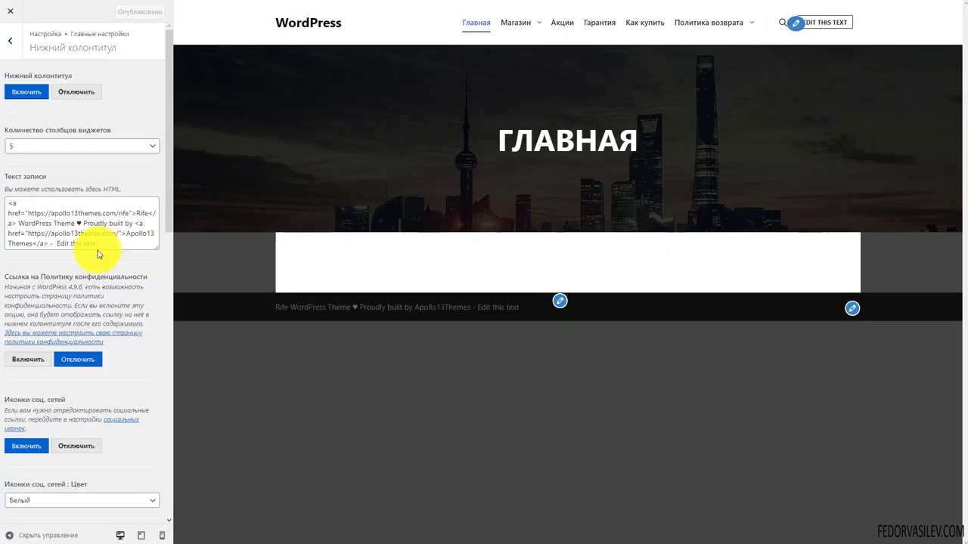
# Step: Clear the footer's Текст записи, publish the change and reload the live Акции page
pyautogui.moveTo(108, 242); pyautogui.dragTo(7, 202)
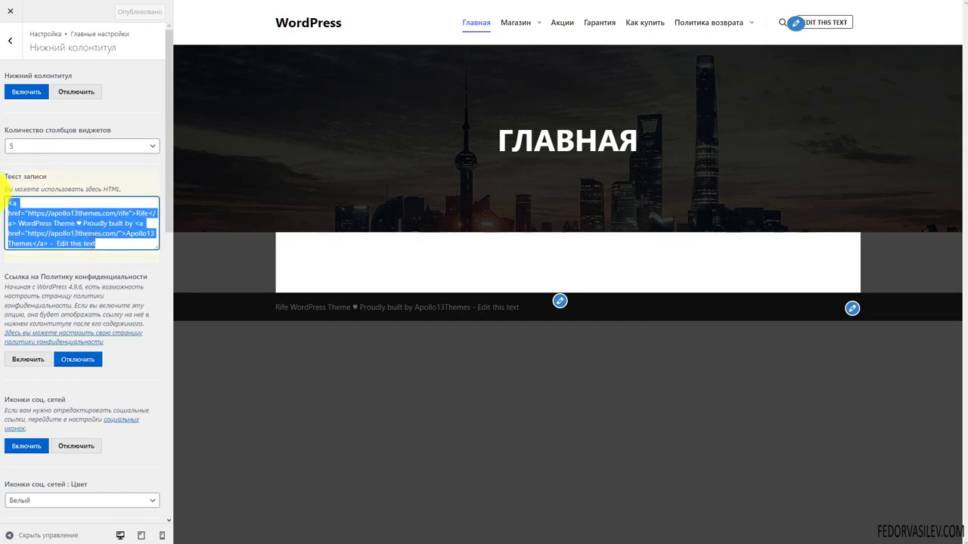
pyautogui.press('BackSpace')
pyautogui.click(113, 12)
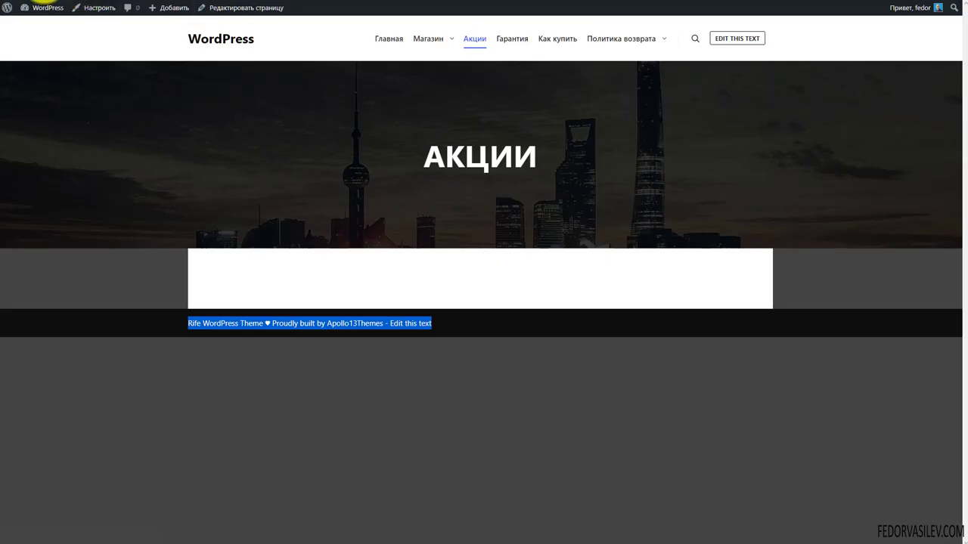
pyautogui.press('F5')
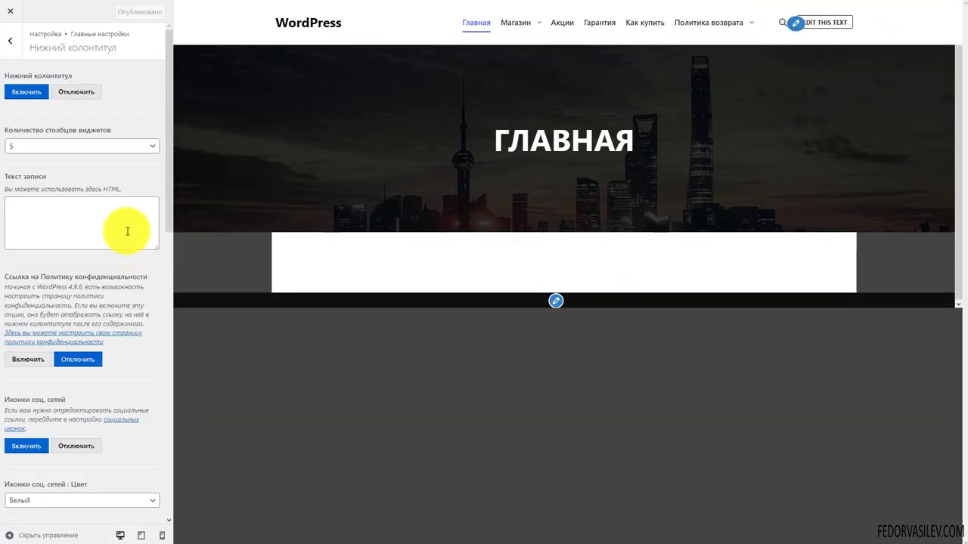
# Step: Enter the school's name as the footer's Текст записи and publish it
pyautogui.click(80, 217)
pyautogui.write('Школа Федора Васильева')
pyautogui.click(129, 216)
pyautogui.hotkey('ctrl', 'a')
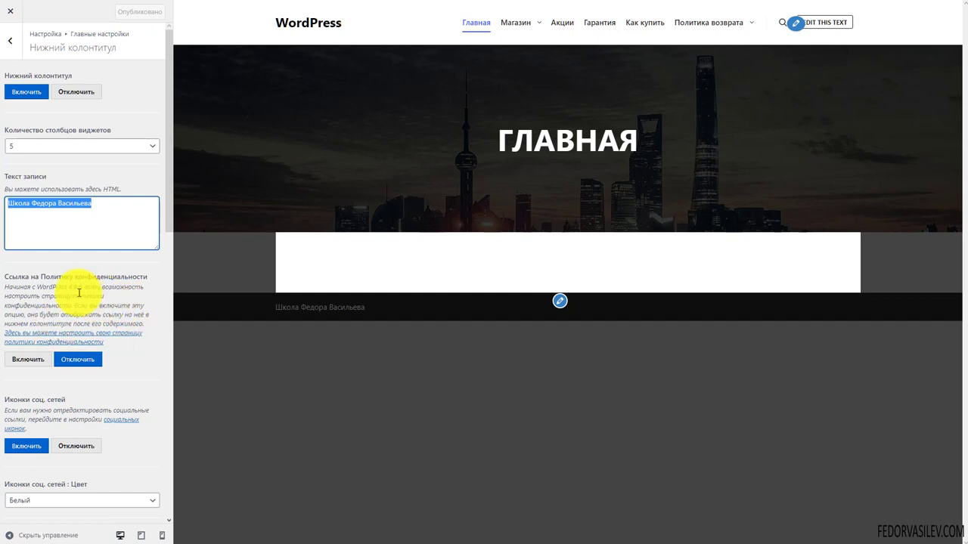
# Step: Set Ссылка на Политику конфиденциальности to Включить for the footer
pyautogui.click(27, 361)
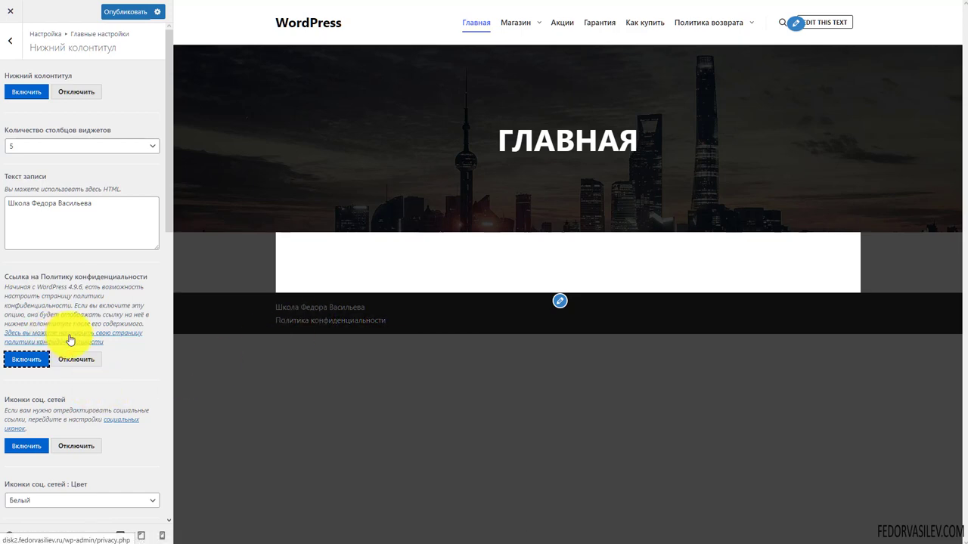
pyautogui.rightClick(112, 336)
pyautogui.click(136, 335)
# Step: Open the Иконки соц. сетей settings referenced by the footer's social icons option and examine the list of network links
pyautogui.scroll(-2, 136, 363)
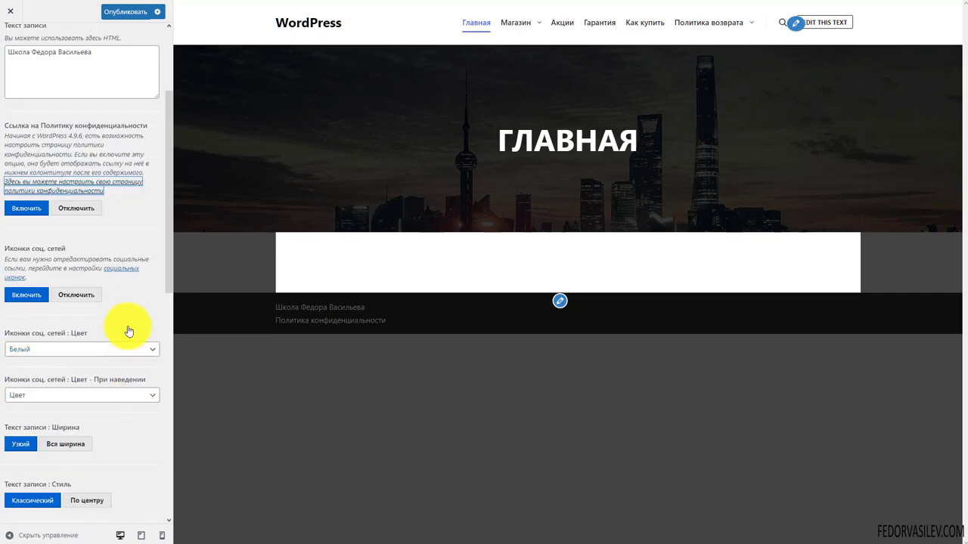
pyautogui.click(23, 298)
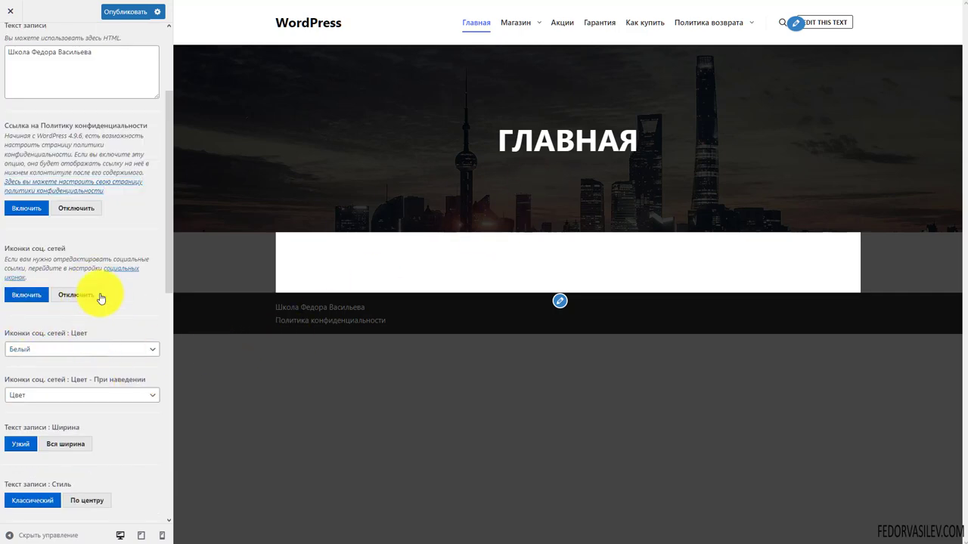
pyautogui.rightClick(134, 274)
pyautogui.click(320, 255)
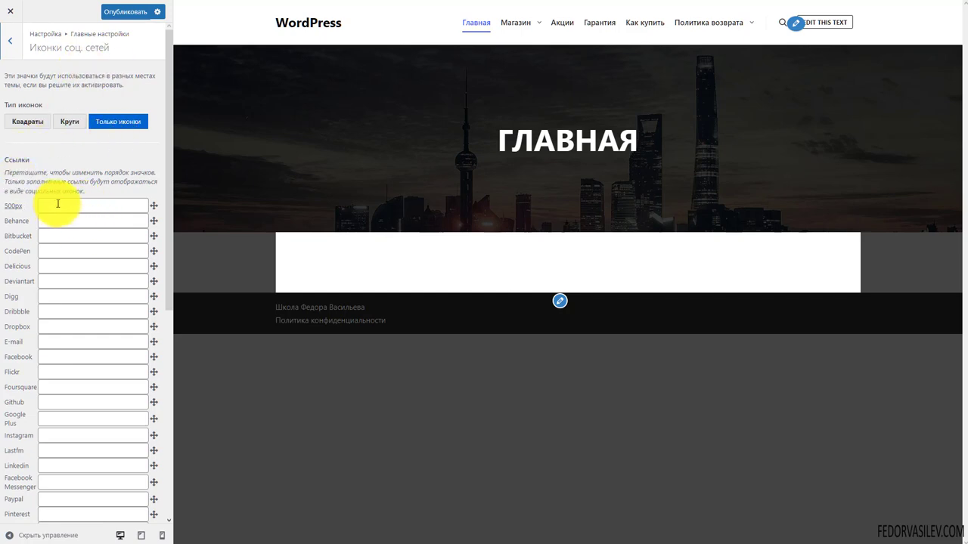
pyautogui.scroll(-5, 57, 203)
pyautogui.scroll(10, 56, 203)
pyautogui.scroll(-3, 75, 174)
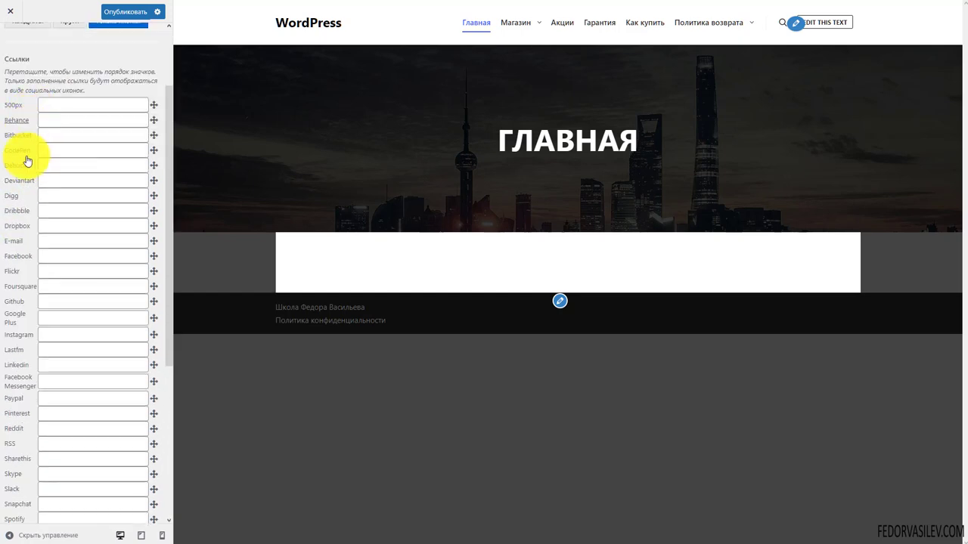
pyautogui.scroll(-8, 20, 157)
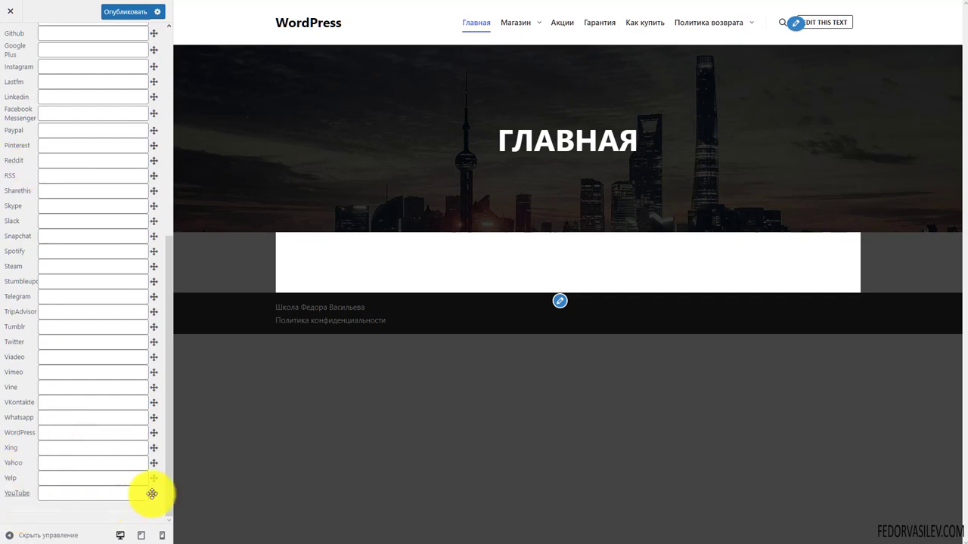
# Step: Move YouTube above Yahoo in the social links list and enter # as the link for YouTube, VKontakte, Whatsapp and Skype
pyautogui.moveTo(155, 481); pyautogui.dragTo(136, 465)
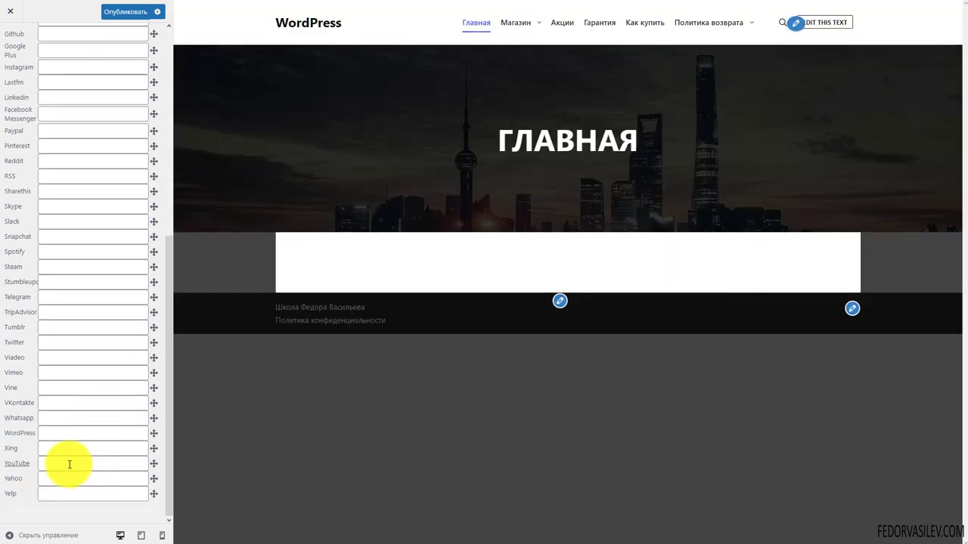
pyautogui.click(68, 463)
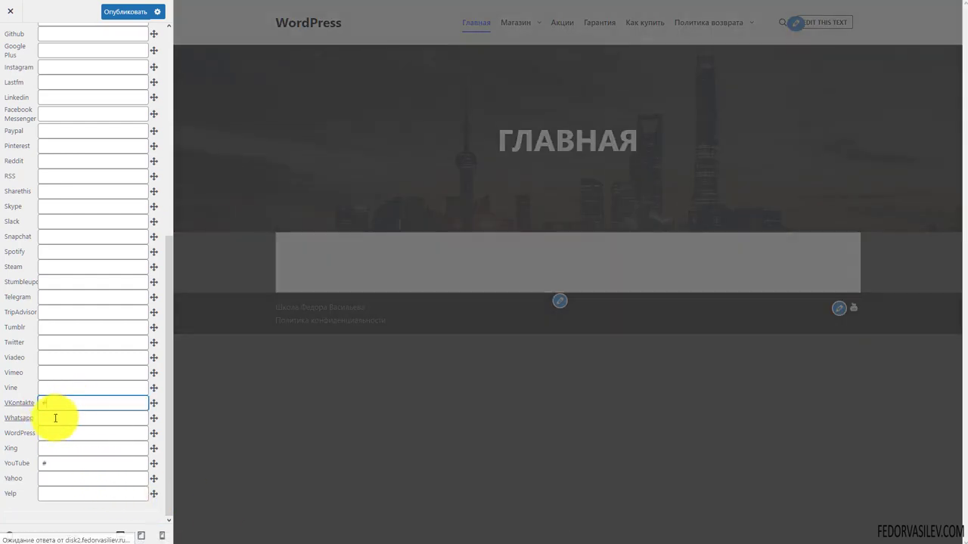
pyautogui.write('#')
pyautogui.click(57, 205)
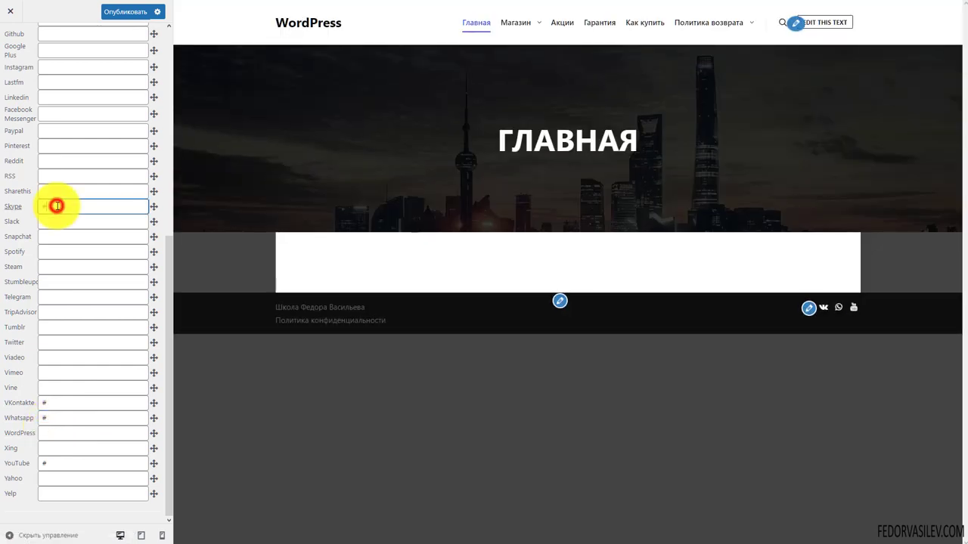
pyautogui.write('#')
# Step: Compare the Круги and Квадраты icon types, set Тип иконок to Круги and publish the social icon settings
pyautogui.scroll(2, 60, 205)
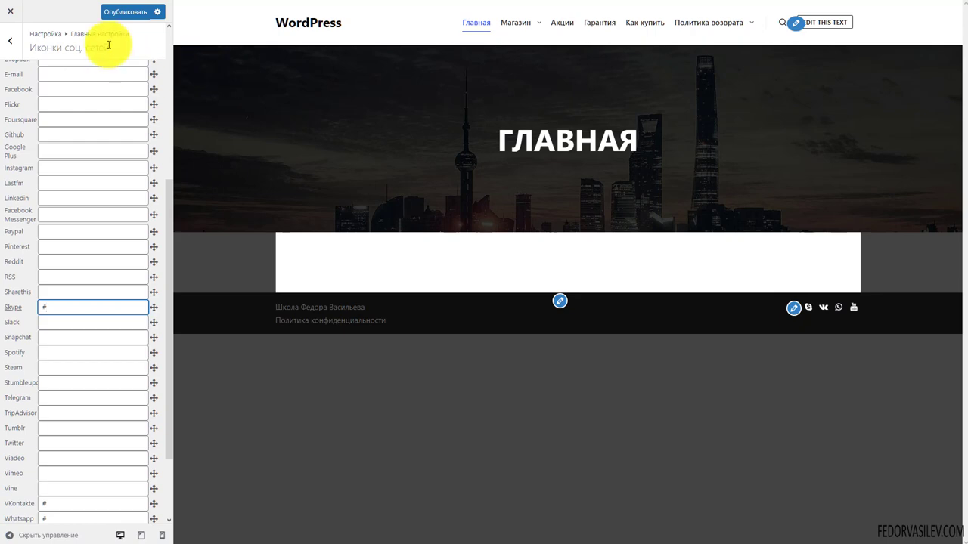
pyautogui.click(127, 14)
pyautogui.scroll(5, 86, 224)
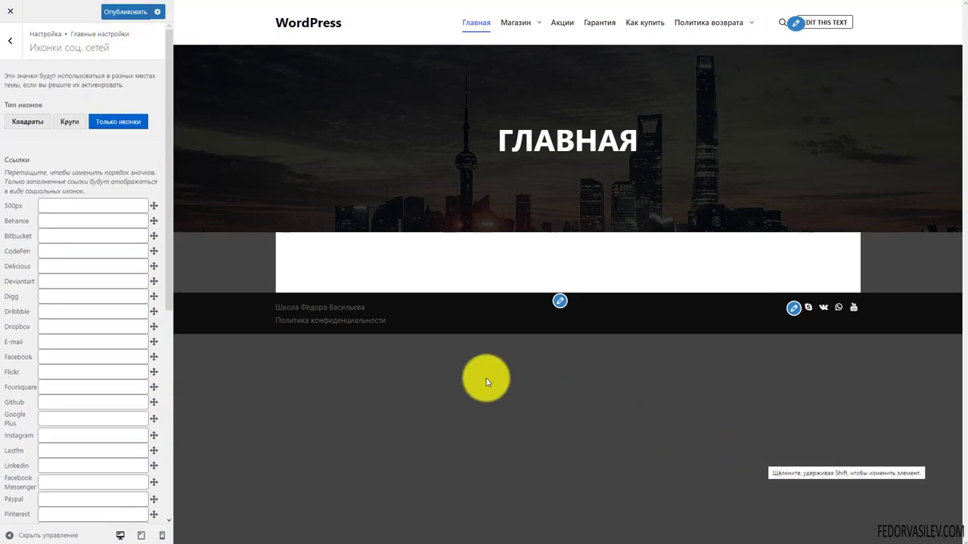
pyautogui.click(67, 121)
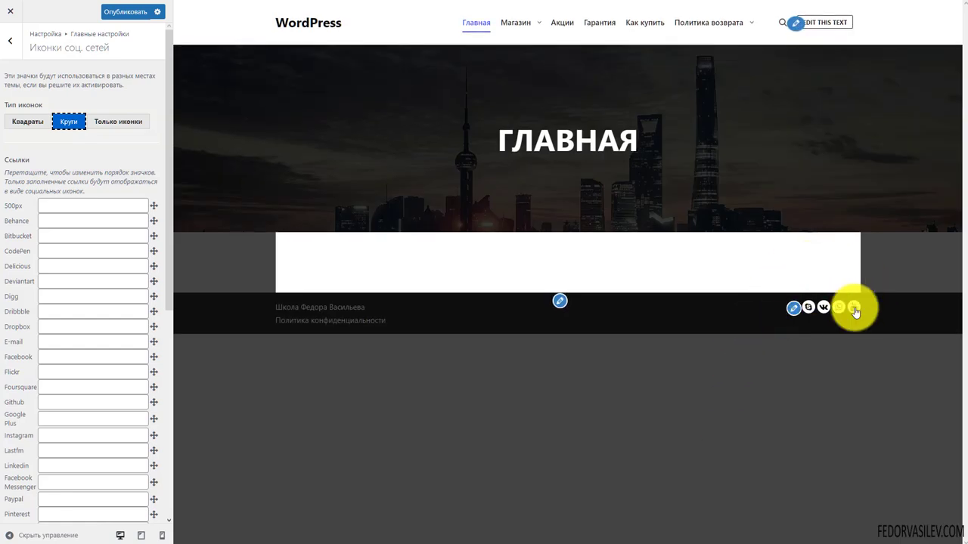
pyautogui.click(25, 123)
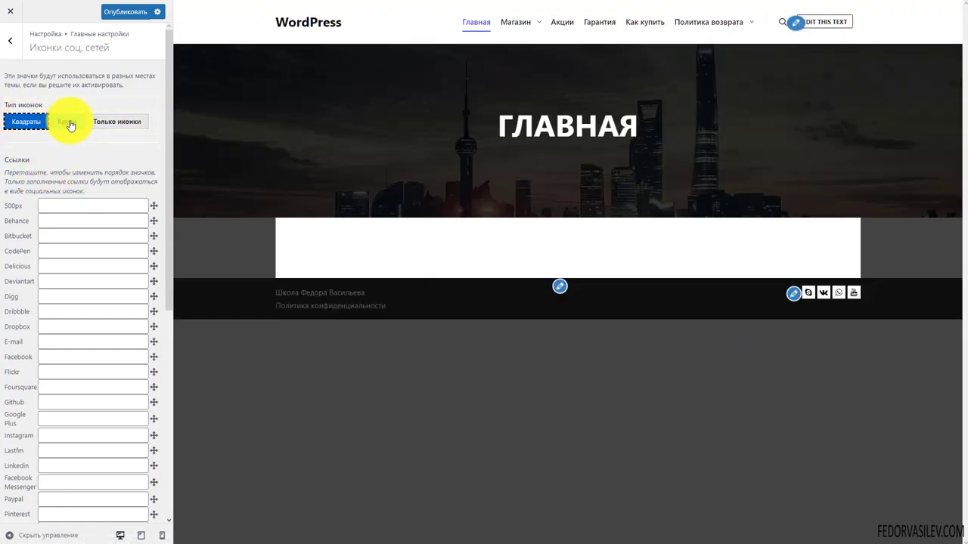
pyautogui.click(68, 122)
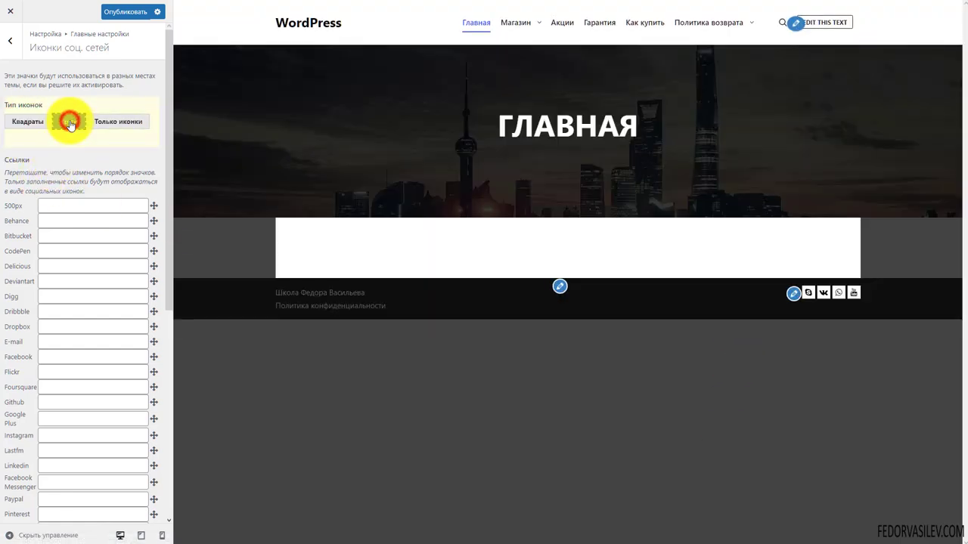
pyautogui.scroll(-4, 125, 293)
pyautogui.scroll(5, 114, 272)
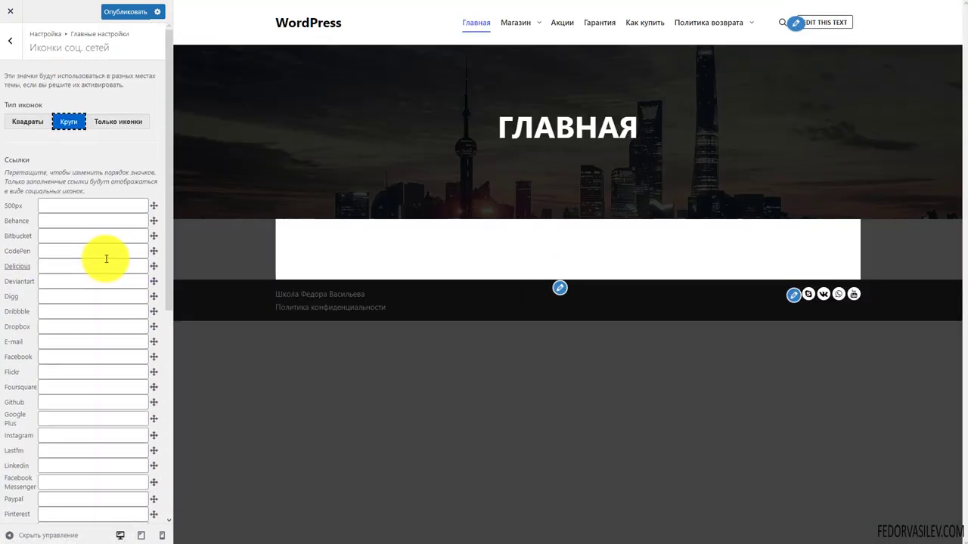
pyautogui.click(127, 13)
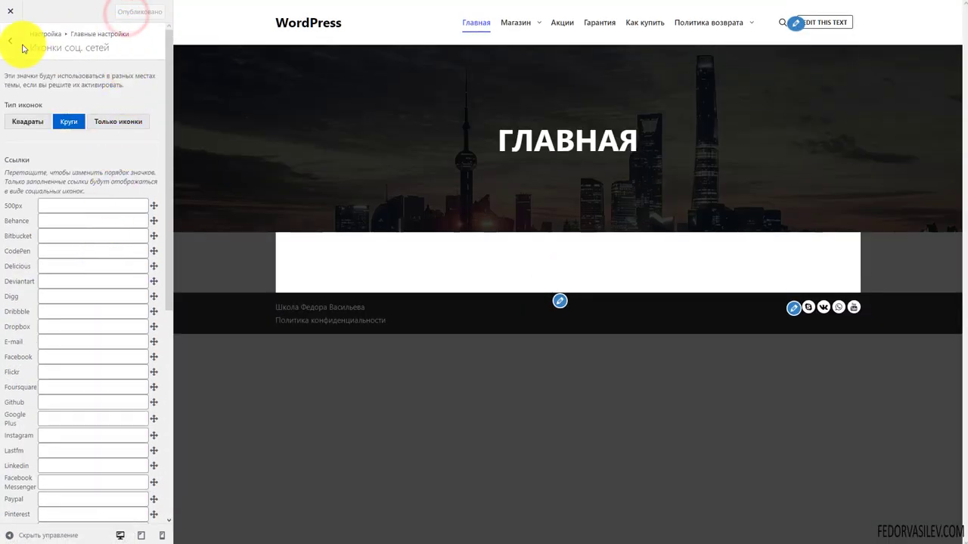
# Step: Return to the Нижний колонтитул settings and look through the footer's social icon, text and colour options
pyautogui.click(7, 45)
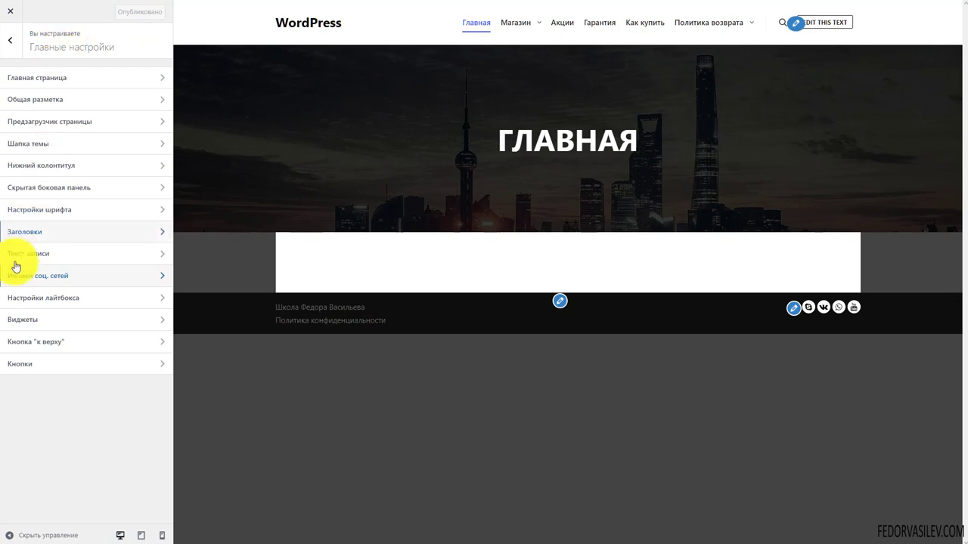
pyautogui.click(41, 173)
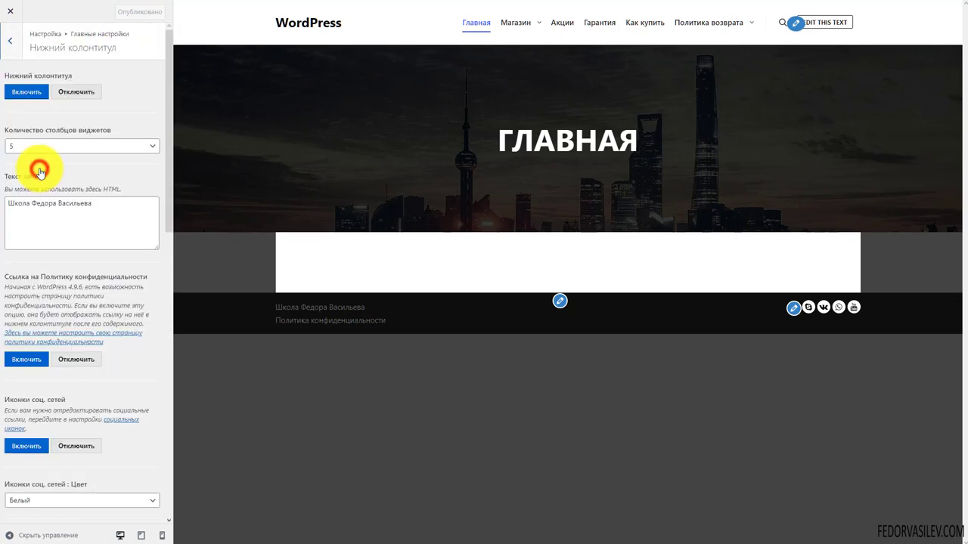
pyautogui.scroll(-10, 46, 172)
pyautogui.scroll(5, 52, 176)
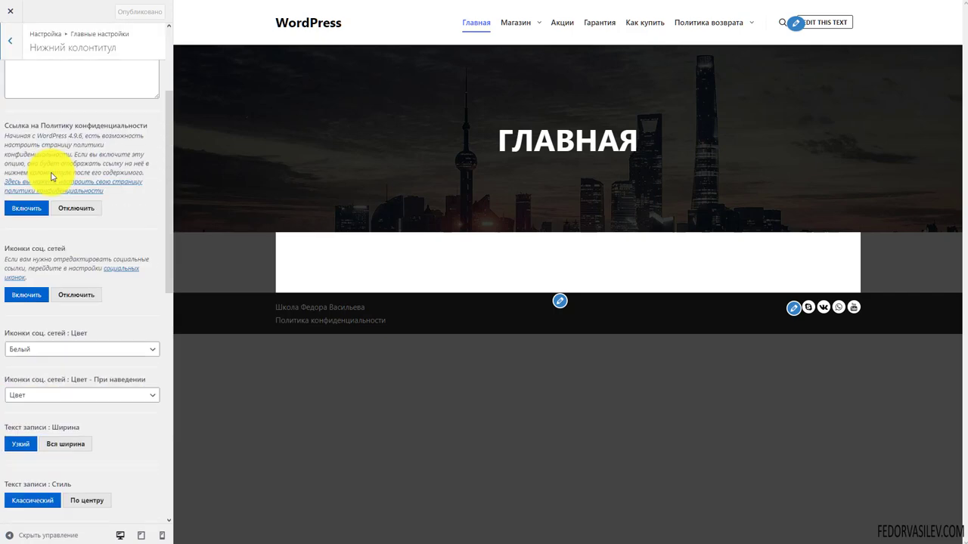
pyautogui.scroll(-3, 52, 173)
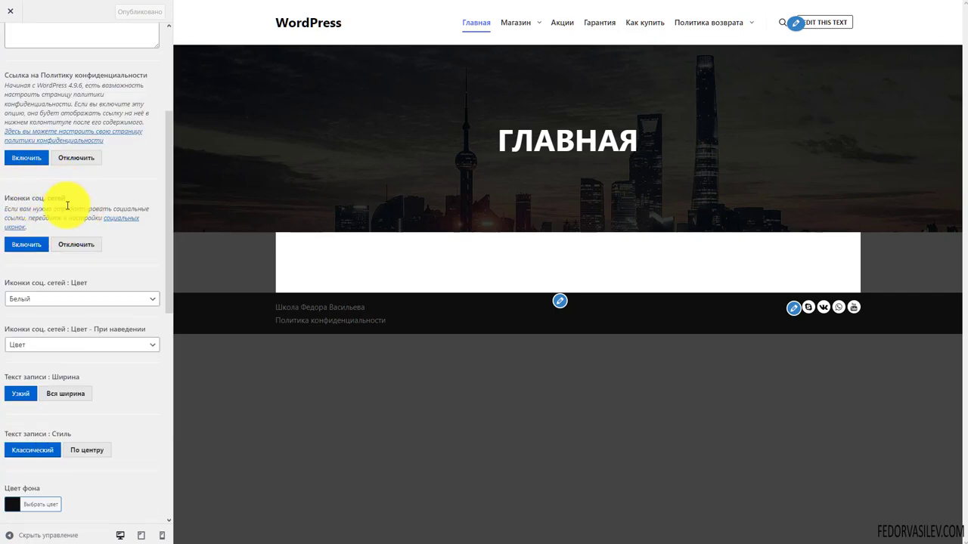
# Step: Switch the footer's social icons off to check the preview, then switch them back on
pyautogui.click(76, 245)
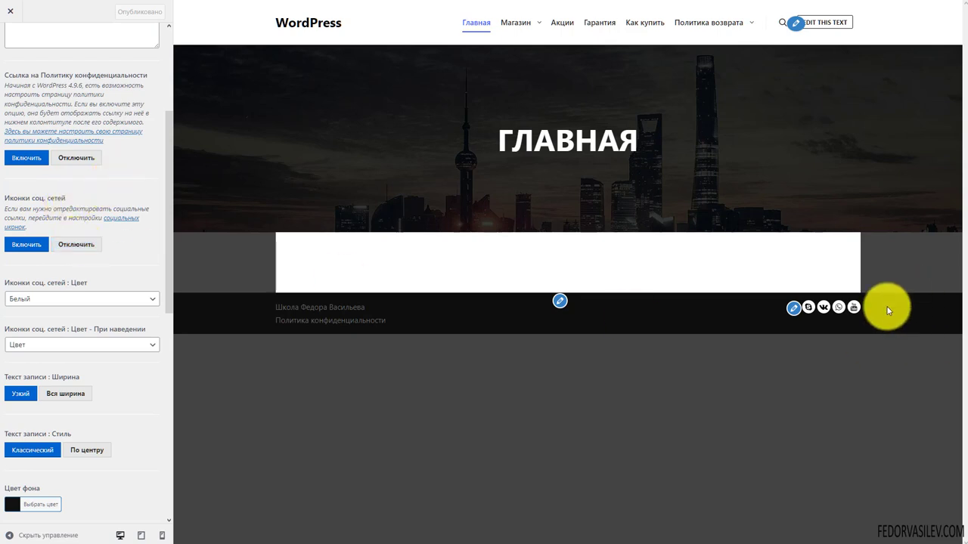
pyautogui.click(76, 244)
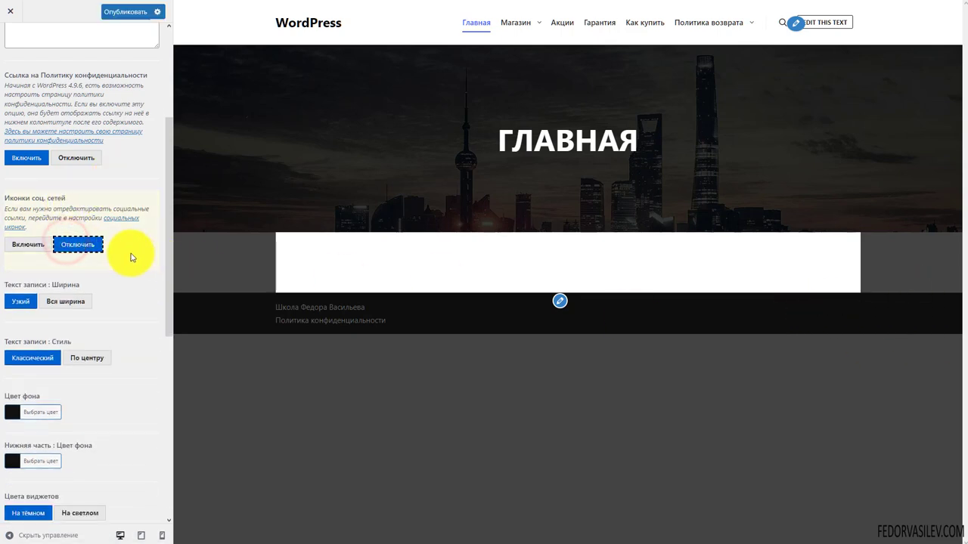
pyautogui.click(35, 246)
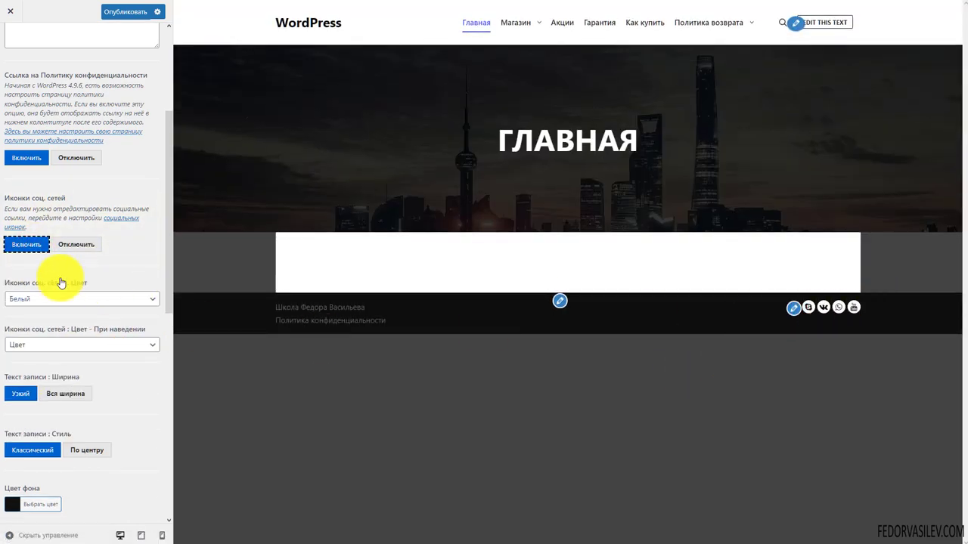
# Step: Try the Полупрозрачный colour for the footer's social icons, then set Иконки соц. сетей : Цвет to Цвет
pyautogui.scroll(-2, 45, 257)
pyautogui.click(55, 199)
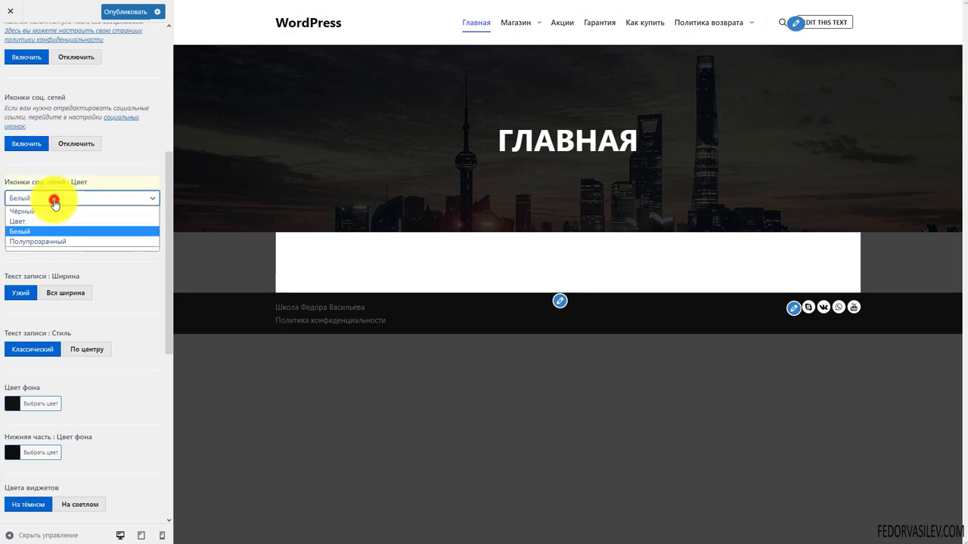
pyautogui.click(48, 242)
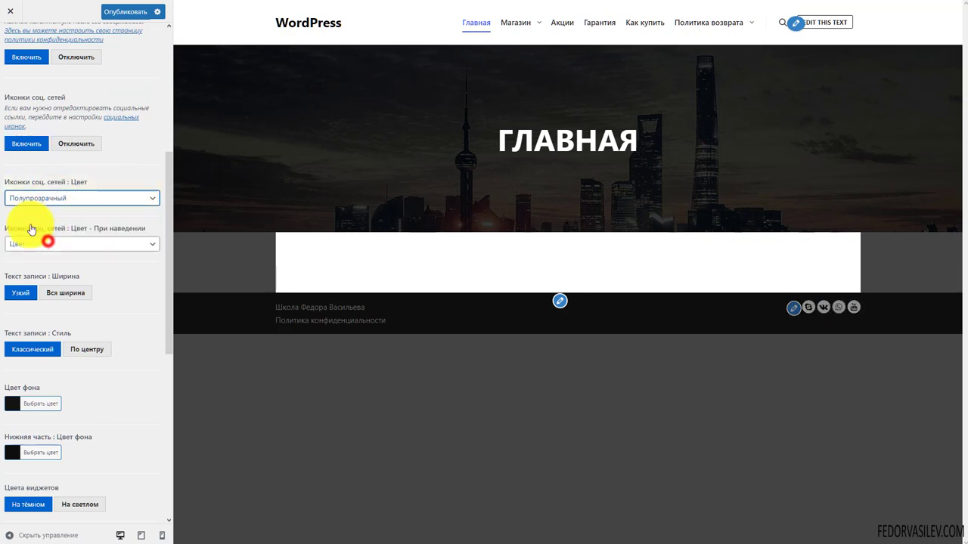
pyautogui.click(39, 198)
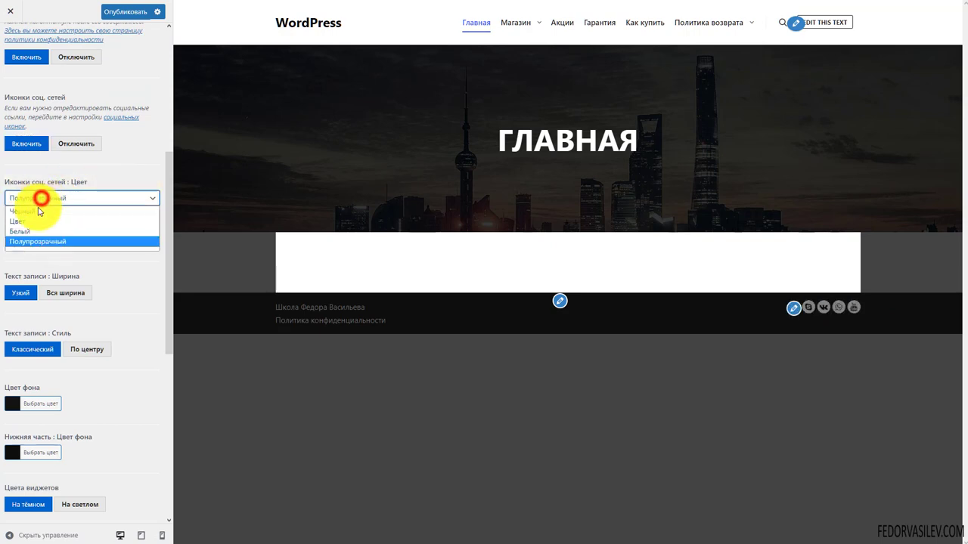
pyautogui.click(27, 221)
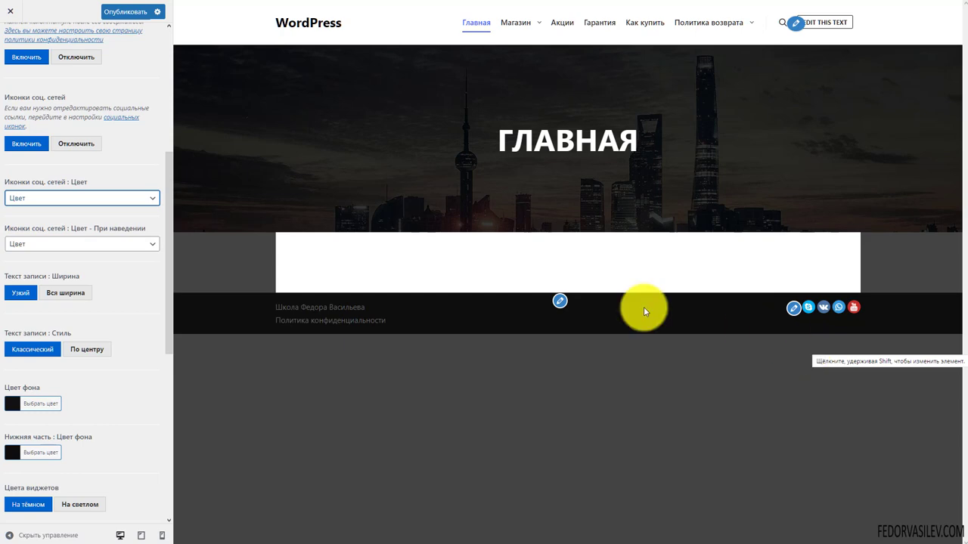
# Step: Set the hover colour of the footer's social icons to Белый
pyautogui.click(90, 245)
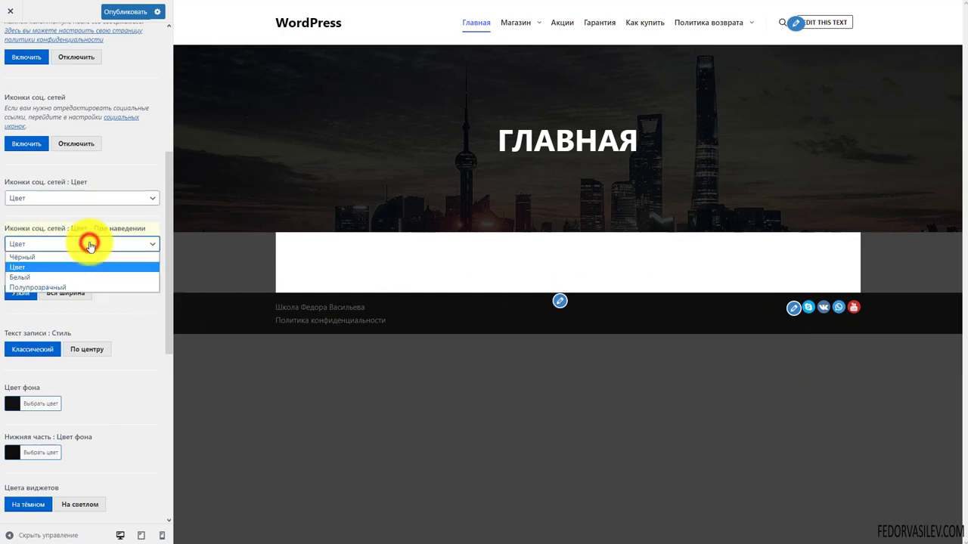
pyautogui.click(90, 245)
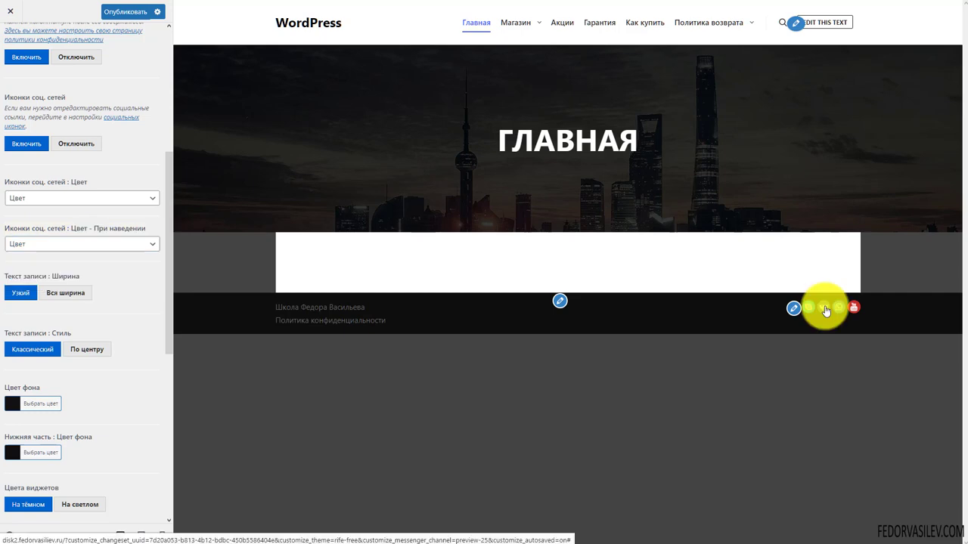
pyautogui.click(35, 245)
pyautogui.click(27, 277)
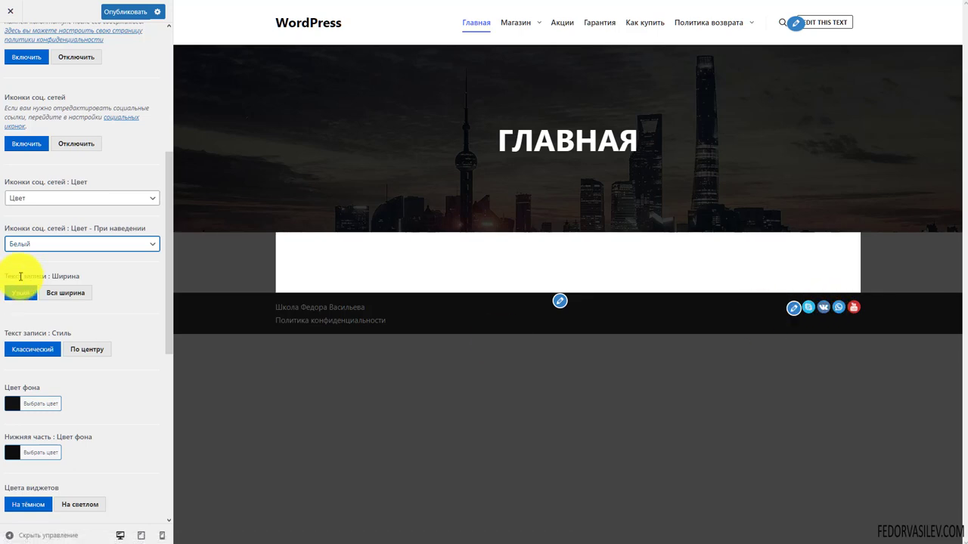
# Step: Compare the footer text widths Вся ширина and Узкий, keep Узкий, and set Текст записи : Стиль to По центру
pyautogui.scroll(-1, 123, 266)
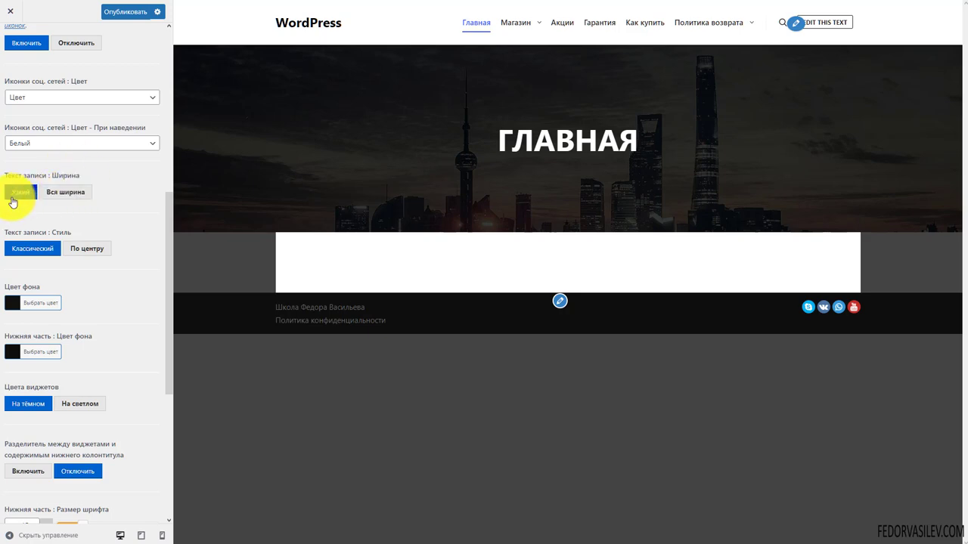
pyautogui.click(66, 196)
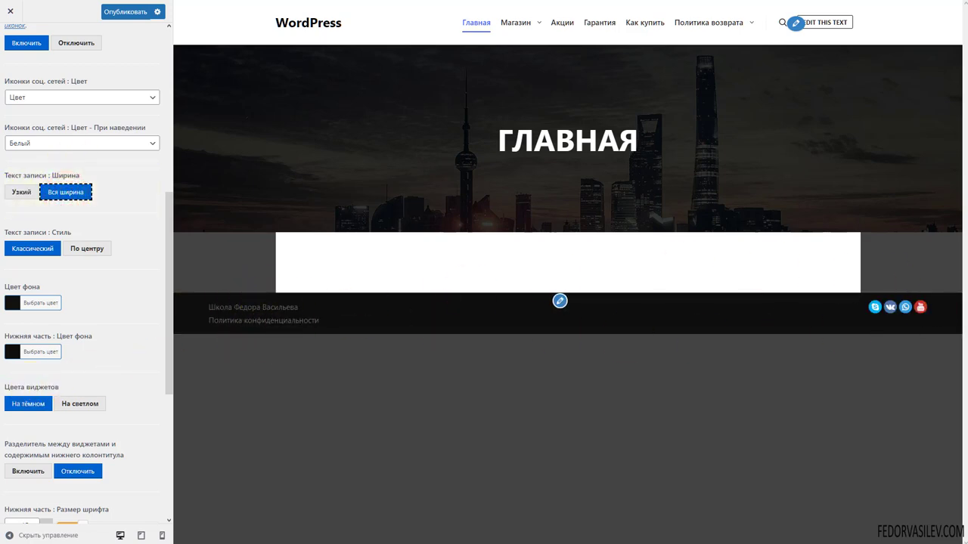
pyautogui.click(20, 193)
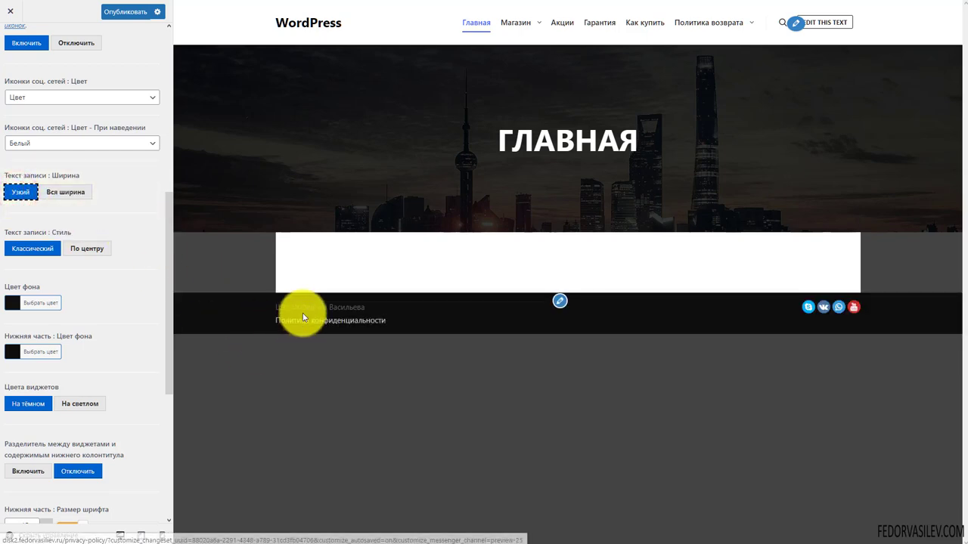
pyautogui.click(87, 248)
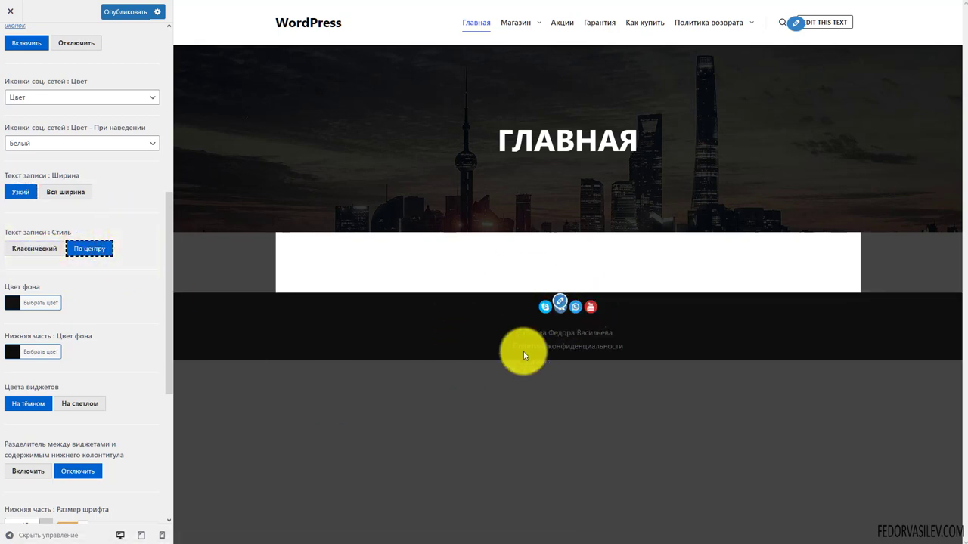
# Step: Change the footer's Цвет фона to a light grey
pyautogui.scroll(-2, 86, 257)
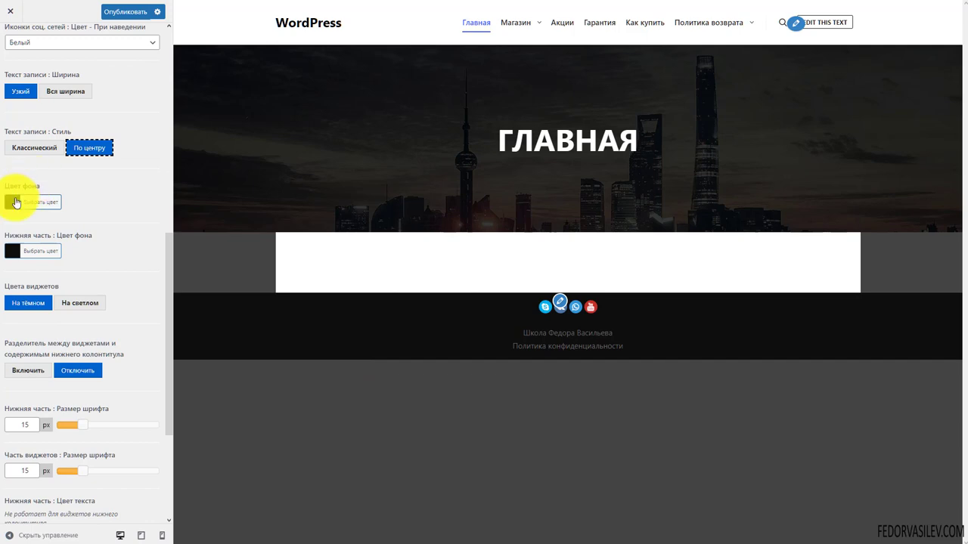
pyautogui.click(15, 201)
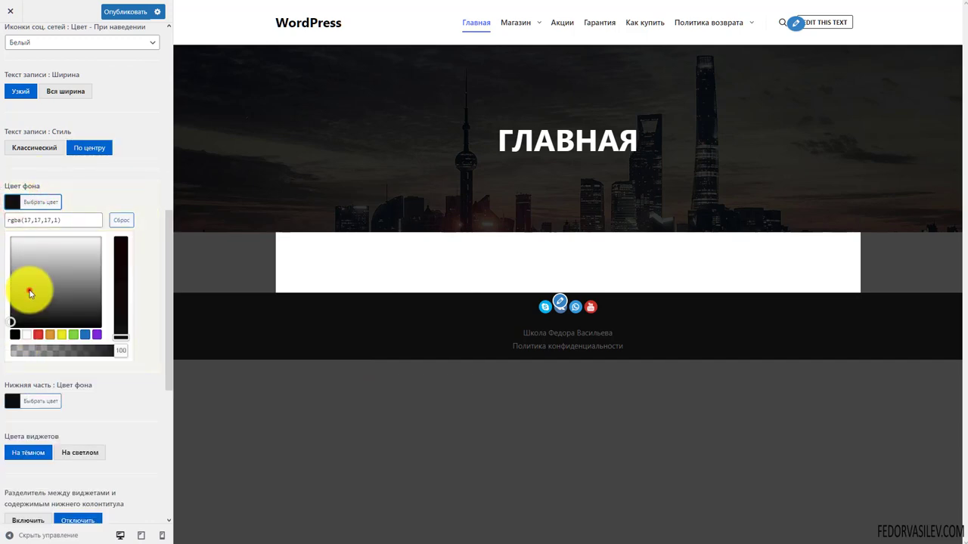
pyautogui.moveTo(29, 290); pyautogui.dragTo(5, 260)
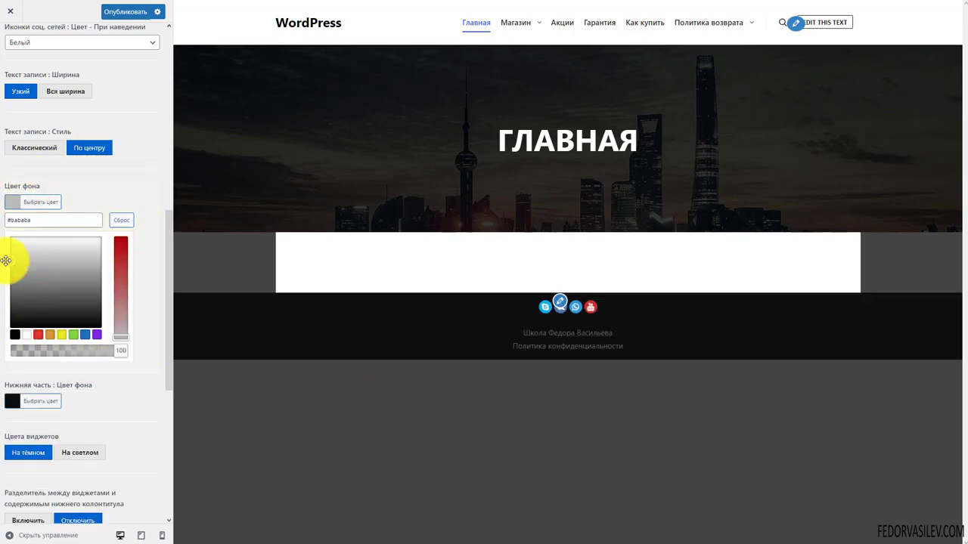
pyautogui.click(22, 251)
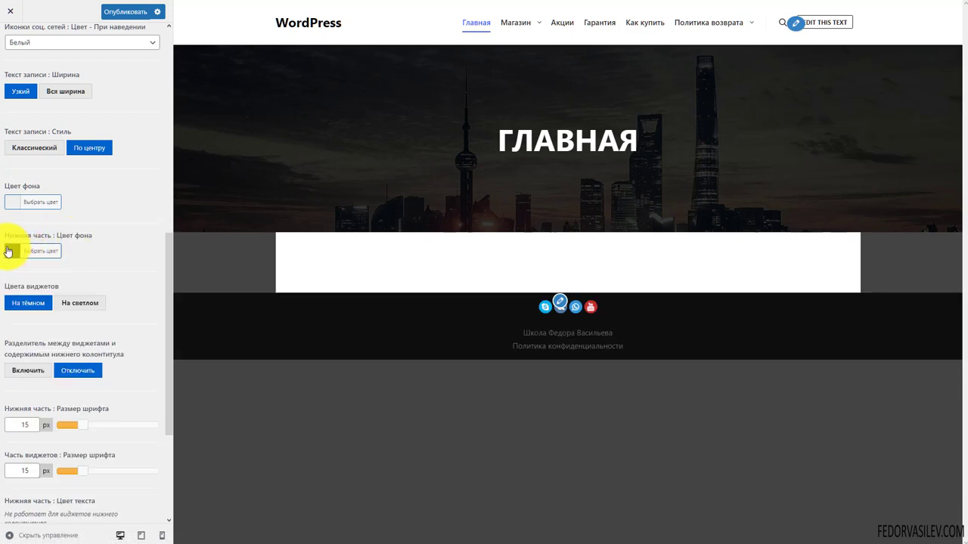
# Step: Set the footer's Нижняя часть : Цвет фона to the dark maroon #26000c
pyautogui.click(11, 250)
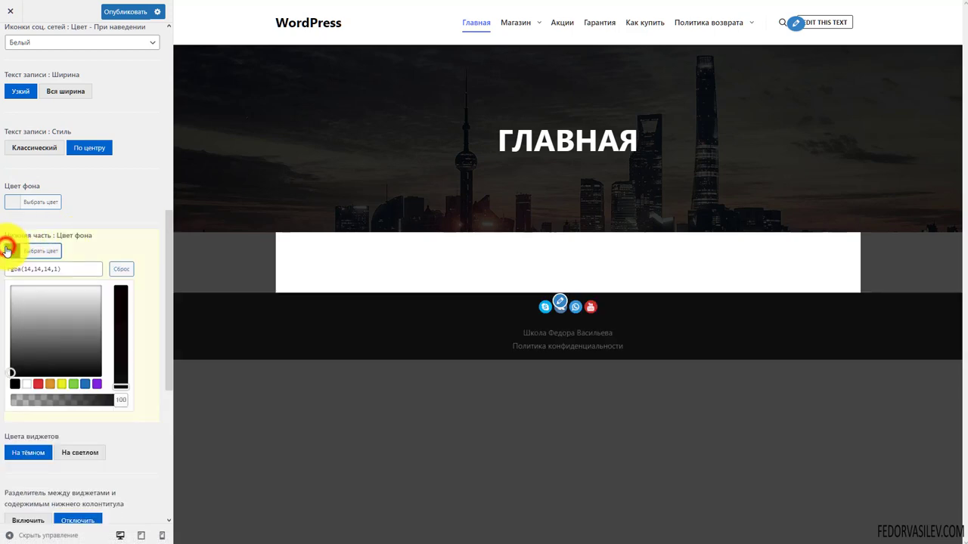
pyautogui.click(84, 384)
pyautogui.moveTo(85, 332); pyautogui.dragTo(98, 360)
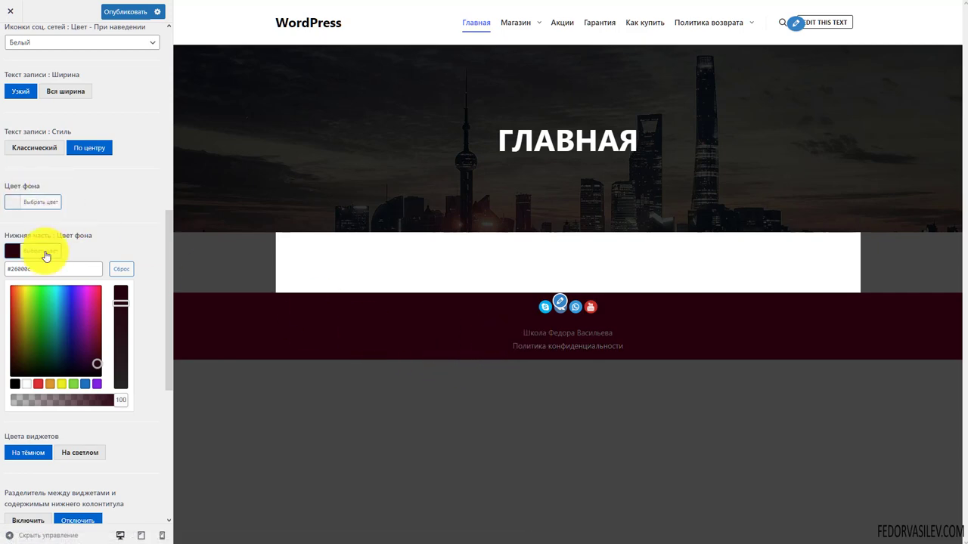
# Step: Set the footer's Цвет фона to the yellow #eeee22
pyautogui.click(12, 201)
pyautogui.click(60, 335)
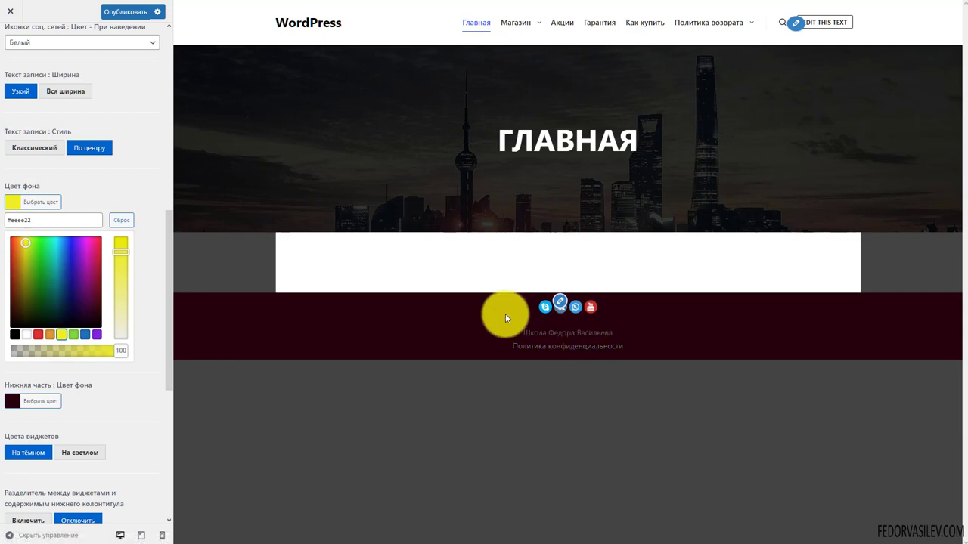
pyautogui.click(87, 186)
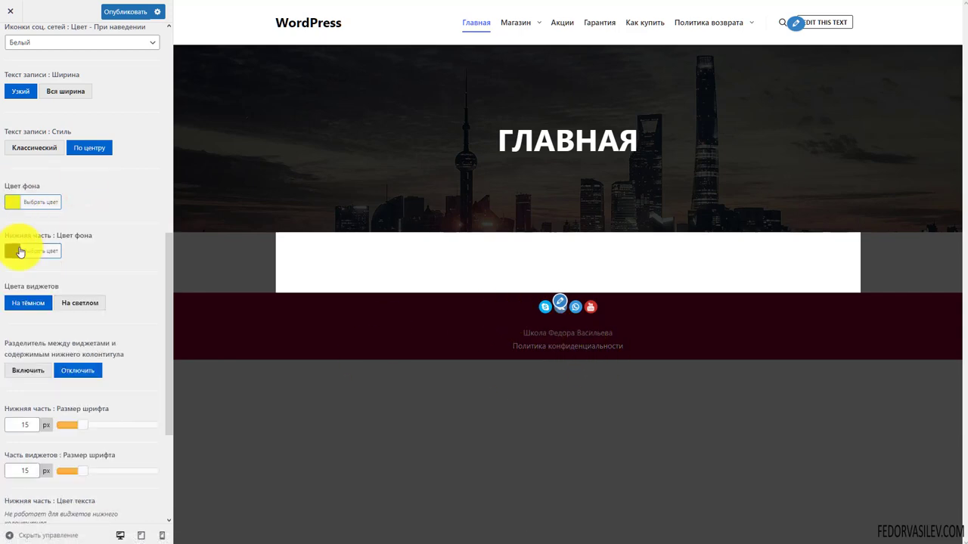
# Step: Set the footer's Нижняя часть : Цвет фона to the dark grey #1c1c1c and save the changes
pyautogui.click(16, 250)
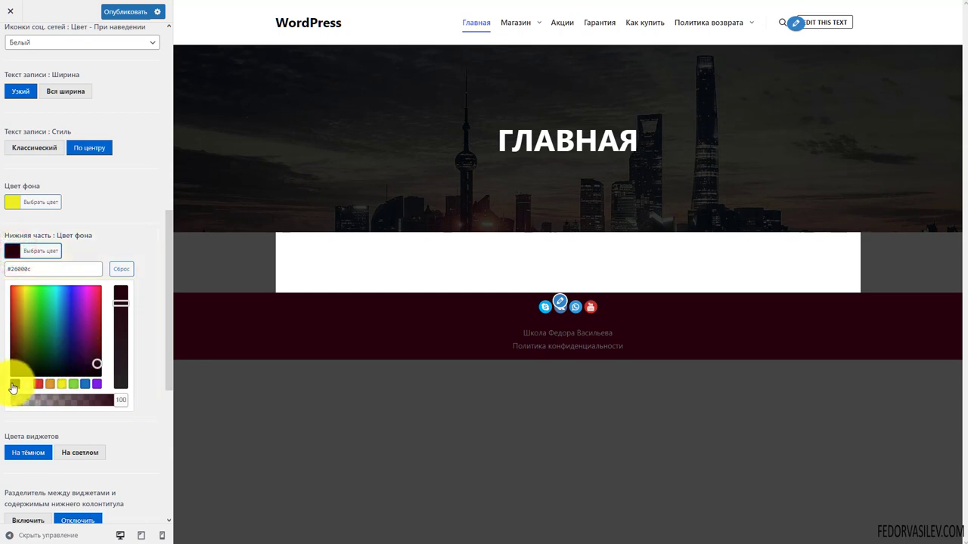
pyautogui.click(15, 384)
pyautogui.click(67, 351)
pyautogui.moveTo(77, 357); pyautogui.dragTo(99, 368)
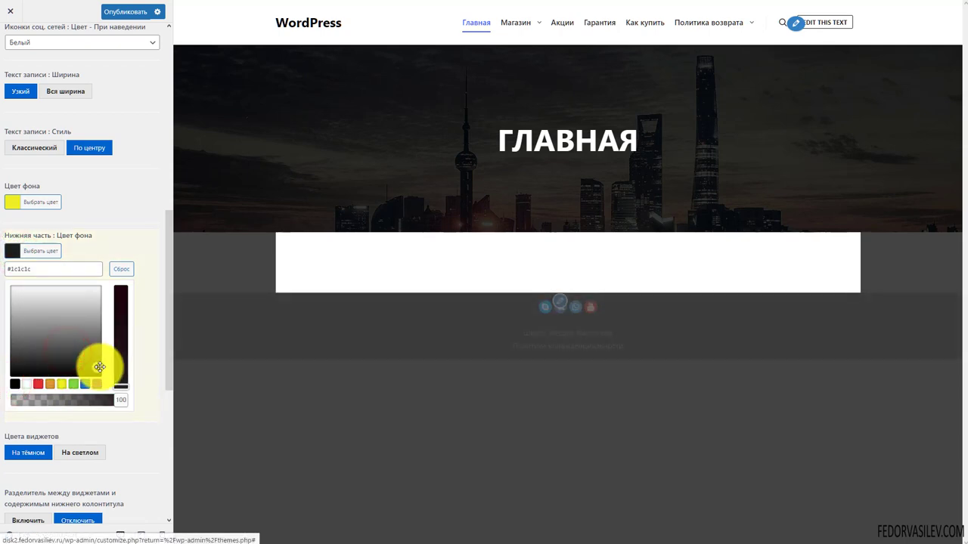
pyautogui.click(110, 226)
pyautogui.hotkey('ctrl', 's')
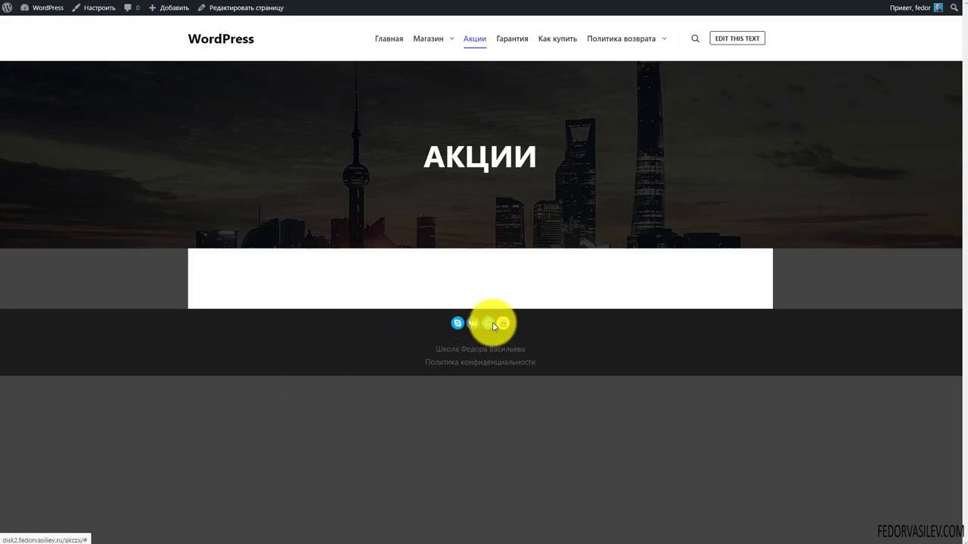
# Step: Check the footer on the live Акции page, follow its Политика конфиденциальности link and look through that page
pyautogui.moveTo(451, 348); pyautogui.dragTo(514, 350)
pyautogui.click(535, 384)
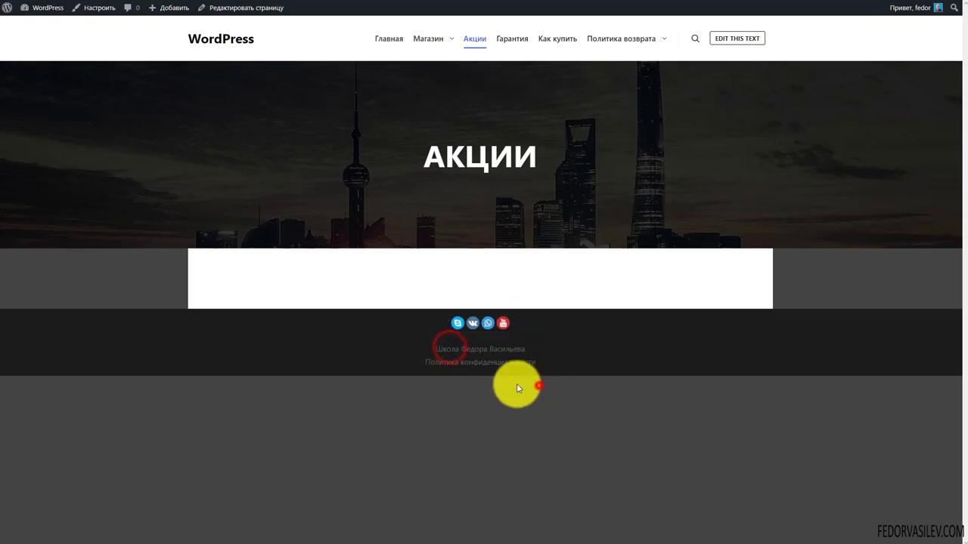
pyautogui.click(484, 362)
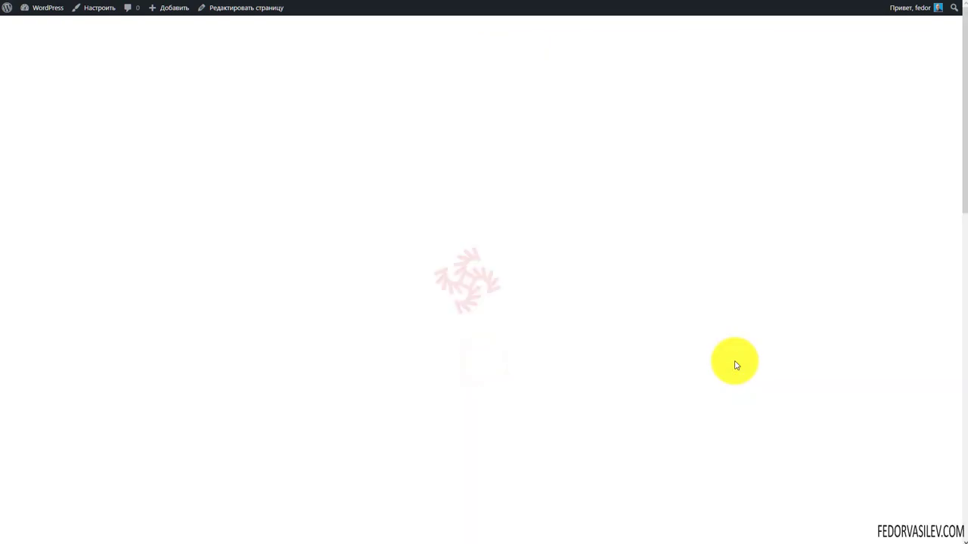
pyautogui.scroll(-3, 357, 311)
pyautogui.scroll(-8, 357, 311)
pyautogui.scroll(4, 363, 309)
pyautogui.scroll(10, 369, 307)
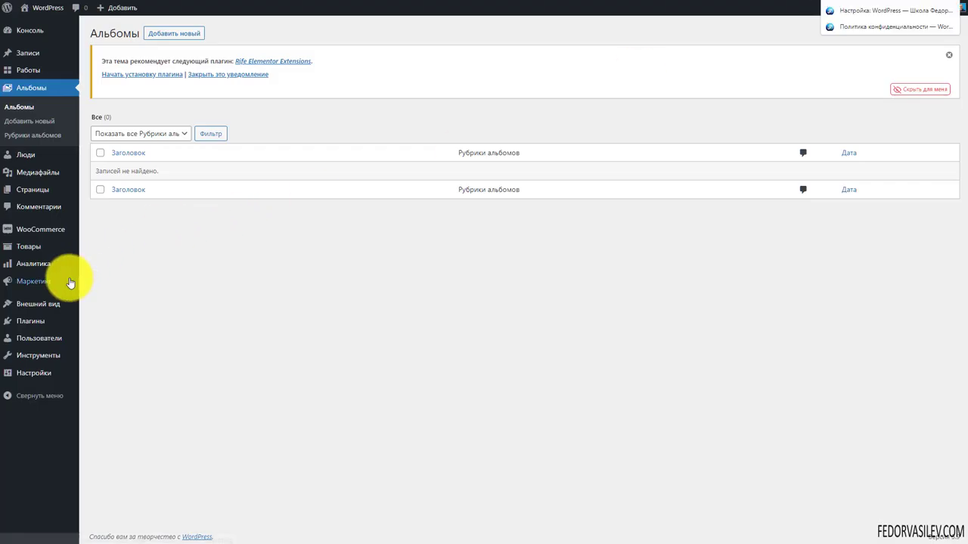
# Step: Open the Виджеты page in the admin area and examine the available widgets, inactive widgets and the theme's sidebar areas
pyautogui.moveTo(36, 250)
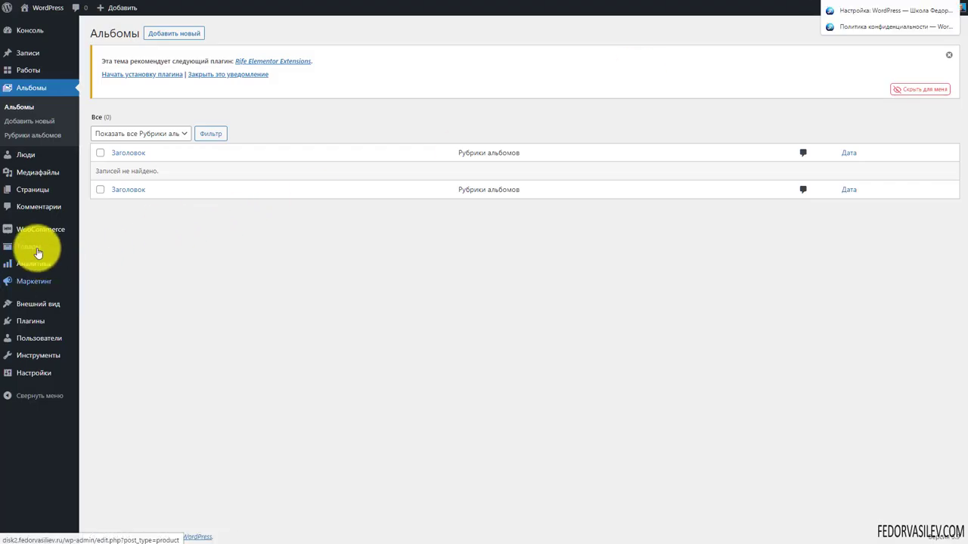
pyautogui.moveTo(26, 308)
pyautogui.click(91, 335)
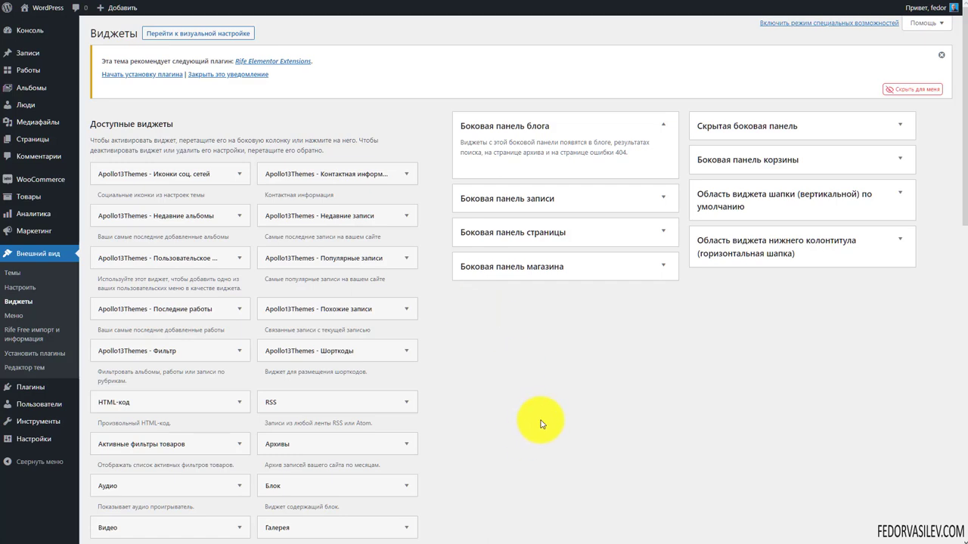
pyautogui.scroll(-3, 500, 384)
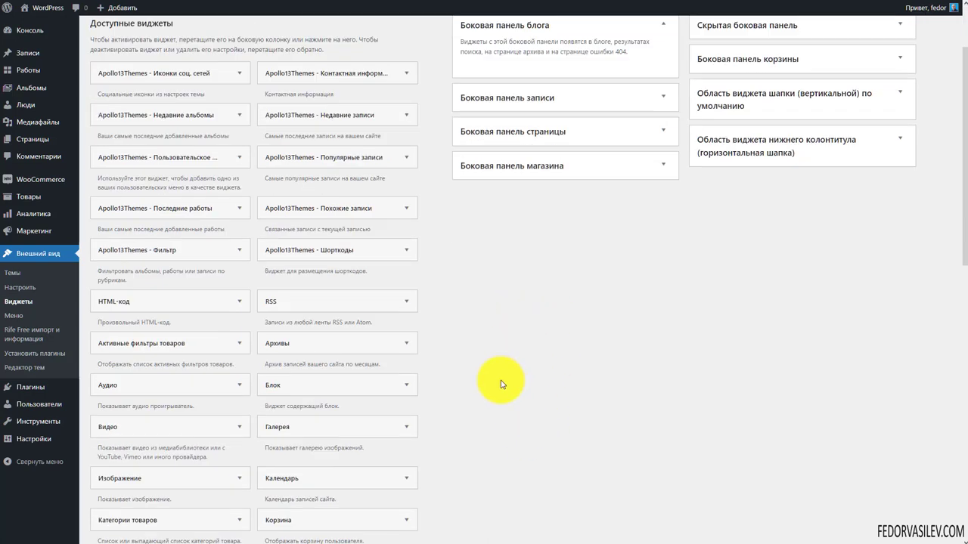
pyautogui.scroll(3, 502, 385)
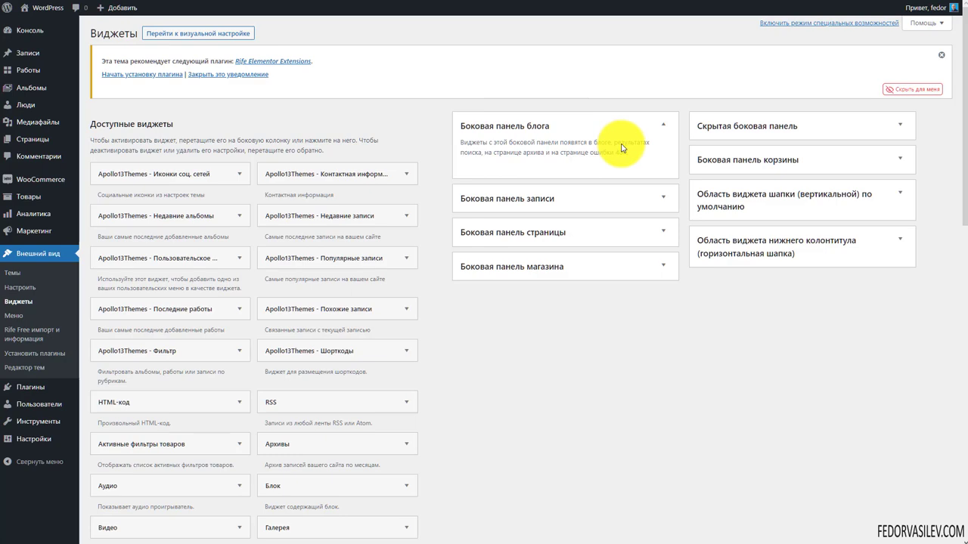
pyautogui.scroll(-15, 188, 224)
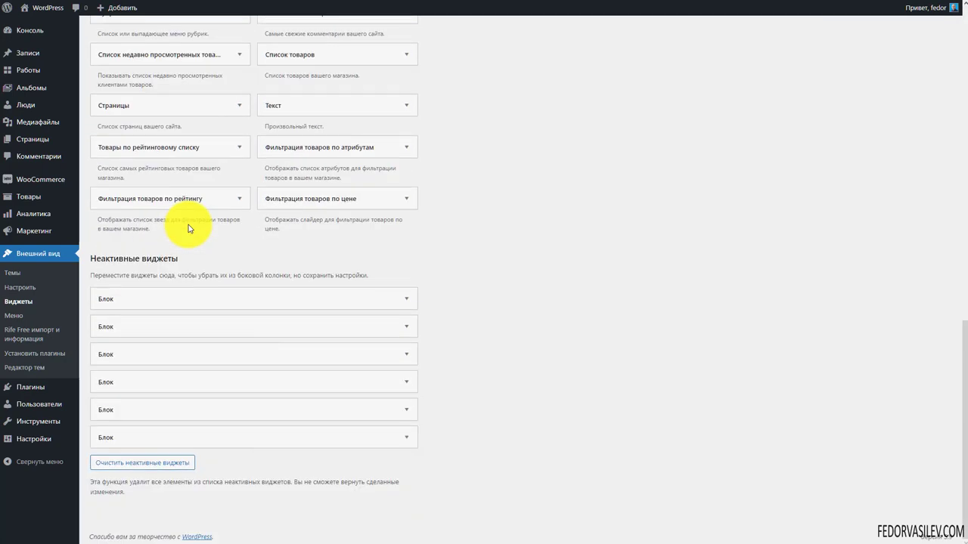
pyautogui.scroll(15, 458, 356)
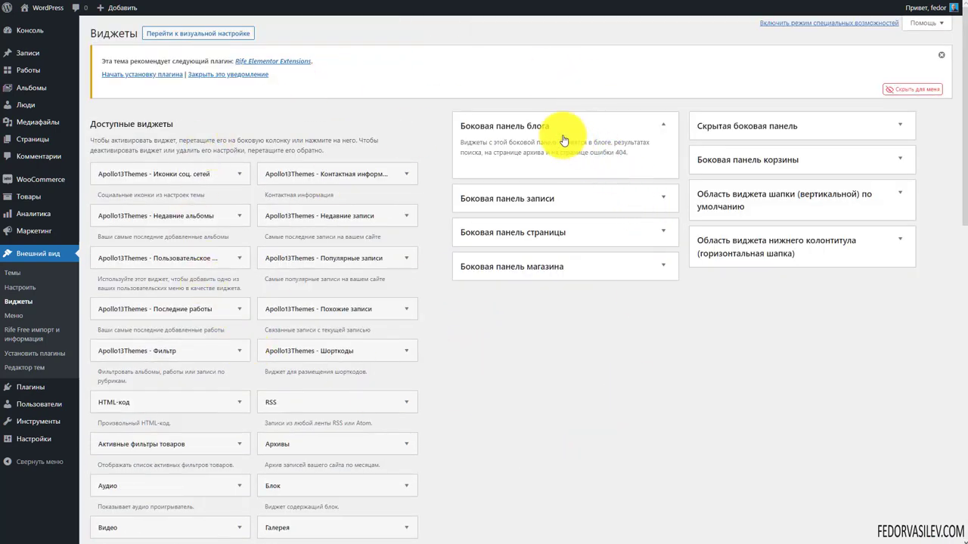
pyautogui.click(485, 127)
pyautogui.click(488, 127)
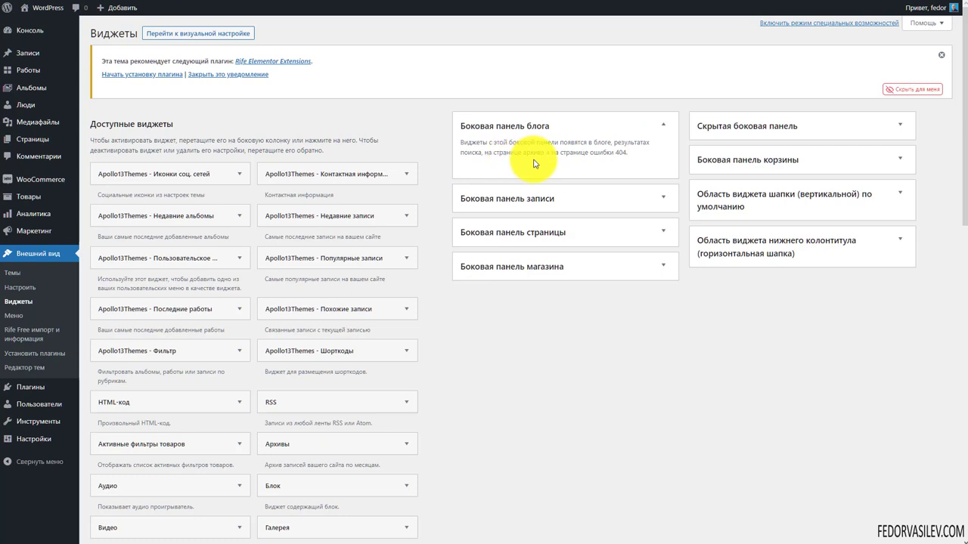
# Step: Examine the theme's blog, post, page, shop, vertical header and footer widget areas, expanding Область виджета нижнего колонтитула (горизонтальная шапка)
pyautogui.click(627, 156)
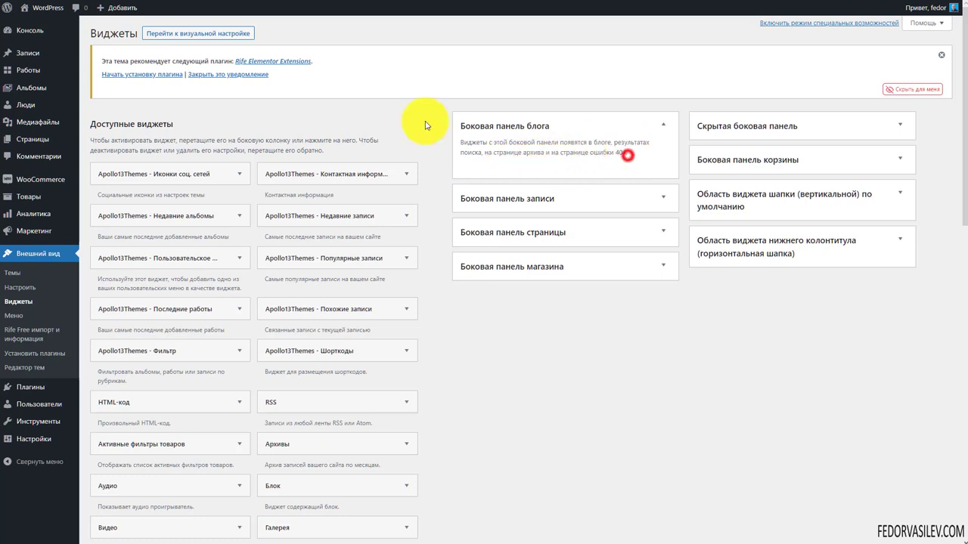
pyautogui.click(579, 142)
pyautogui.click(500, 125)
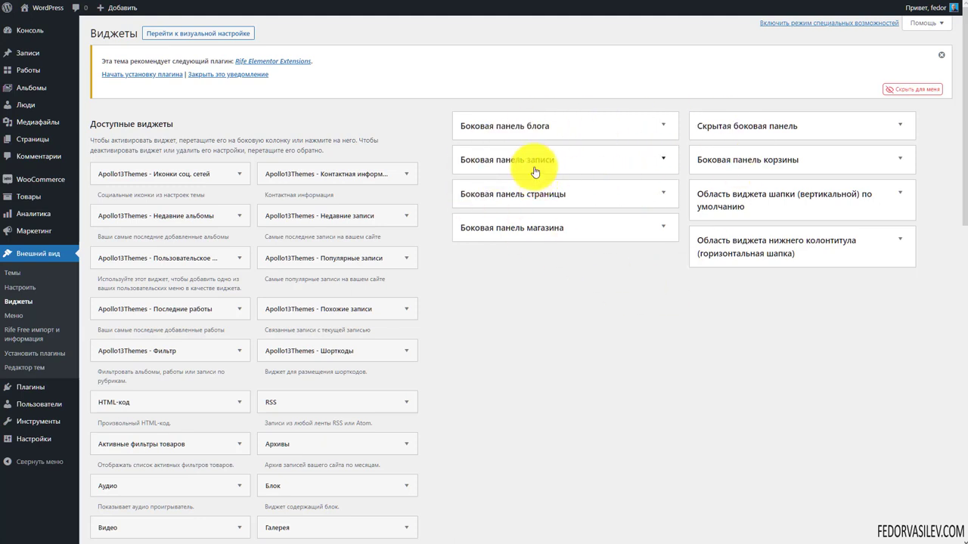
pyautogui.click(502, 161)
pyautogui.click(504, 164)
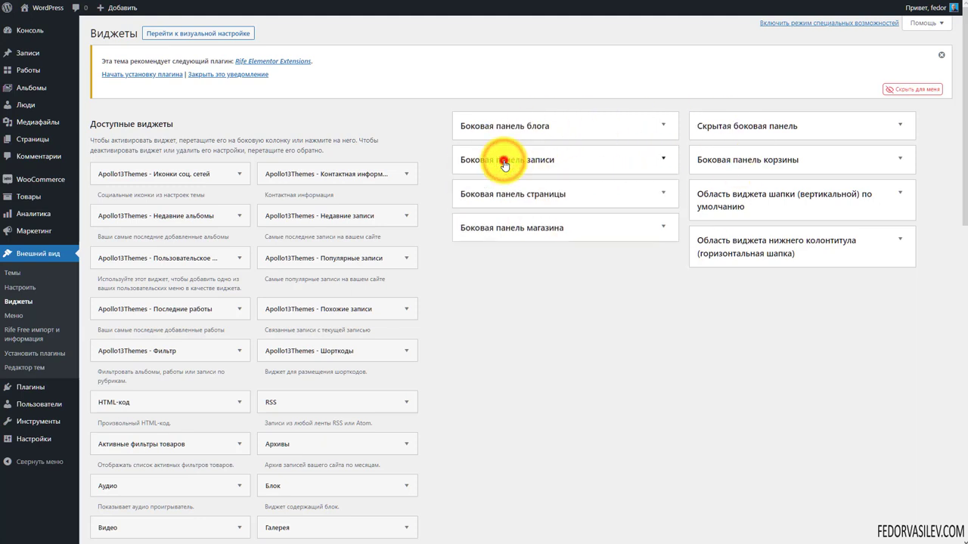
pyautogui.click(486, 203)
pyautogui.click(486, 198)
pyautogui.click(486, 227)
pyautogui.click(486, 230)
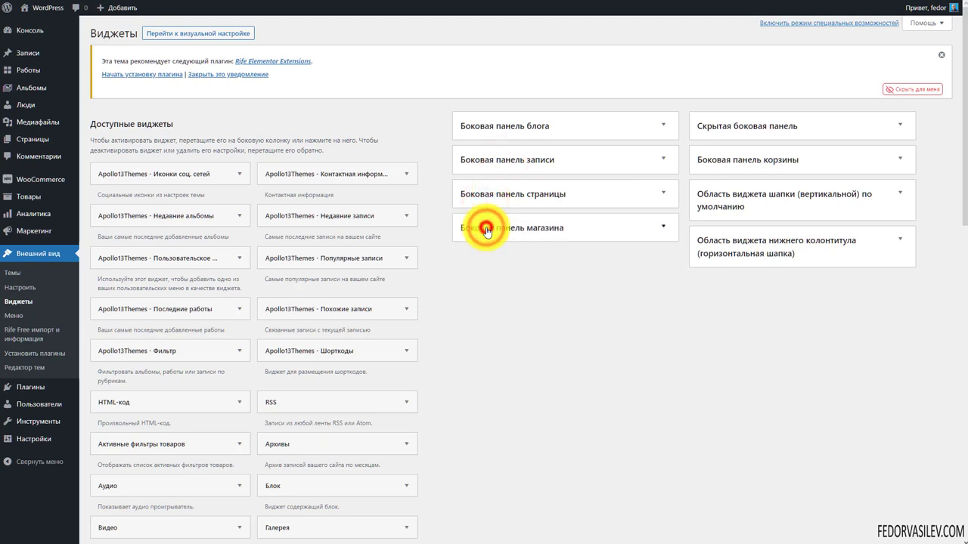
pyautogui.click(725, 205)
pyautogui.click(725, 204)
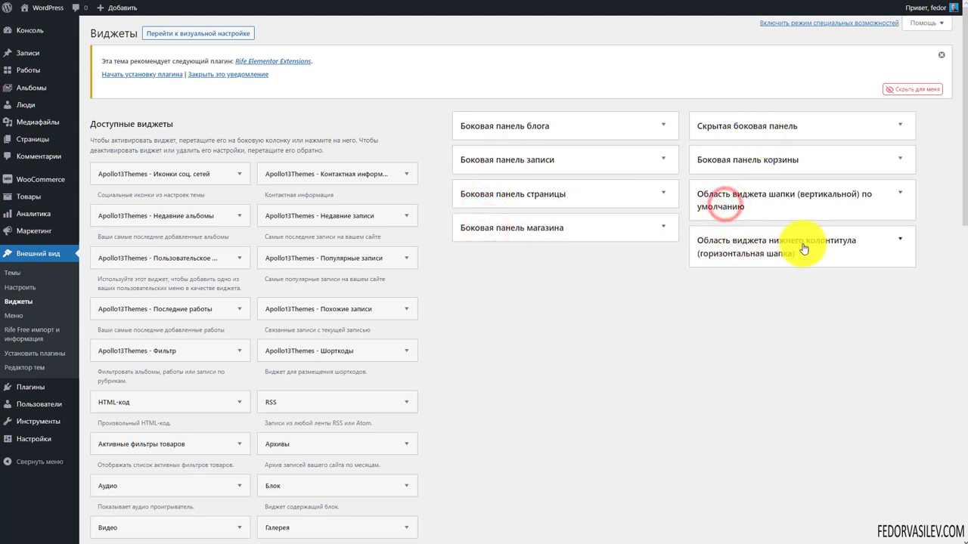
pyautogui.click(839, 248)
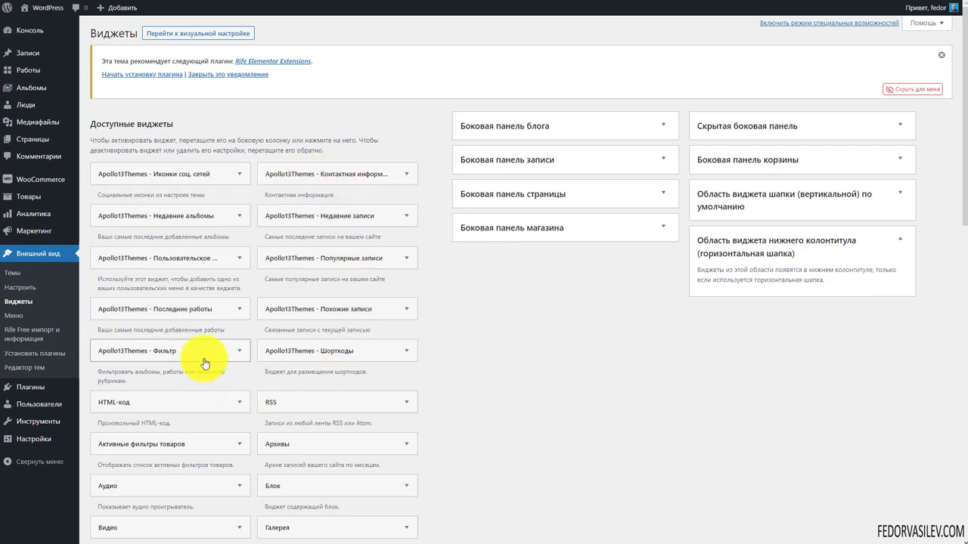
# Step: Add the Календарь widget to Область виджета нижнего колонтитула (горизонтальная шапка)
pyautogui.scroll(-2, 204, 364)
pyautogui.scroll(-2, 302, 307)
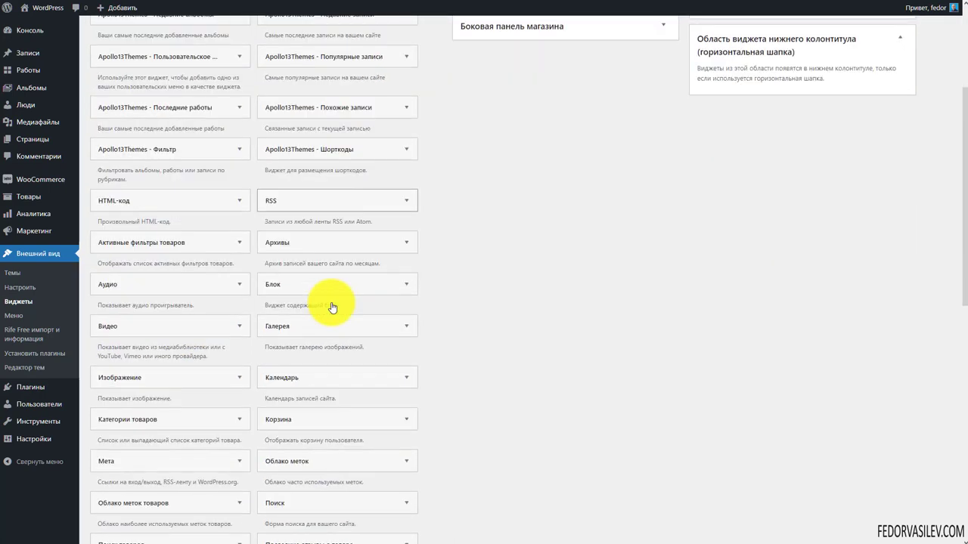
pyautogui.scroll(-7, 333, 307)
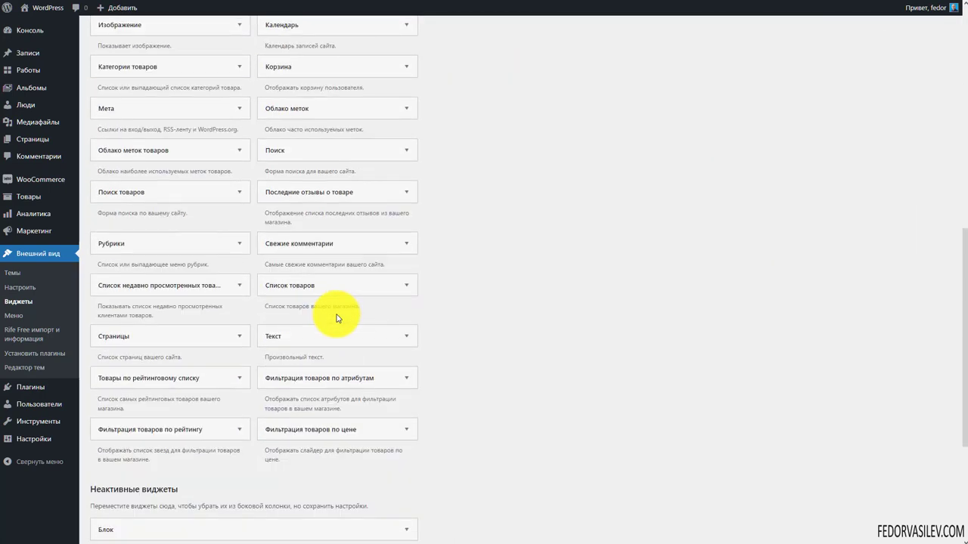
pyautogui.scroll(-2, 338, 318)
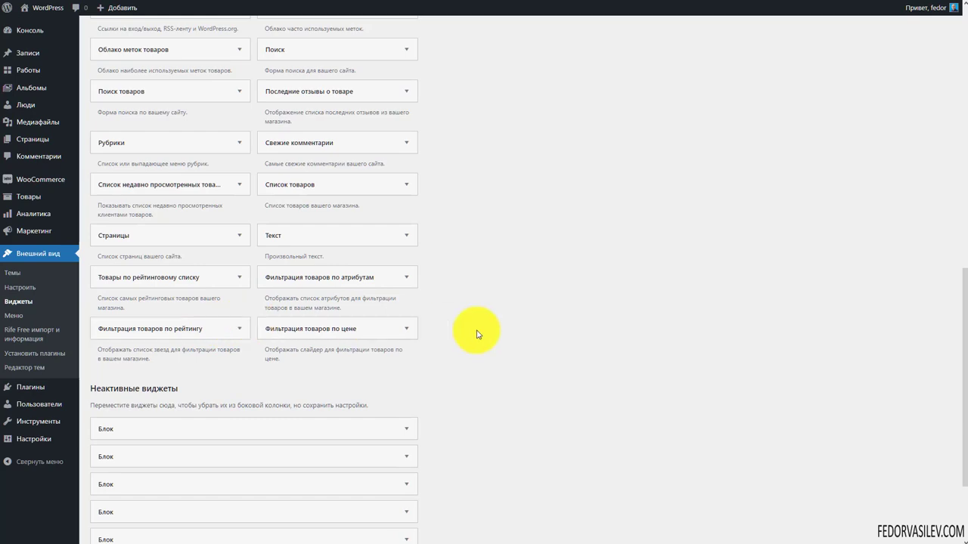
pyautogui.scroll(9, 477, 334)
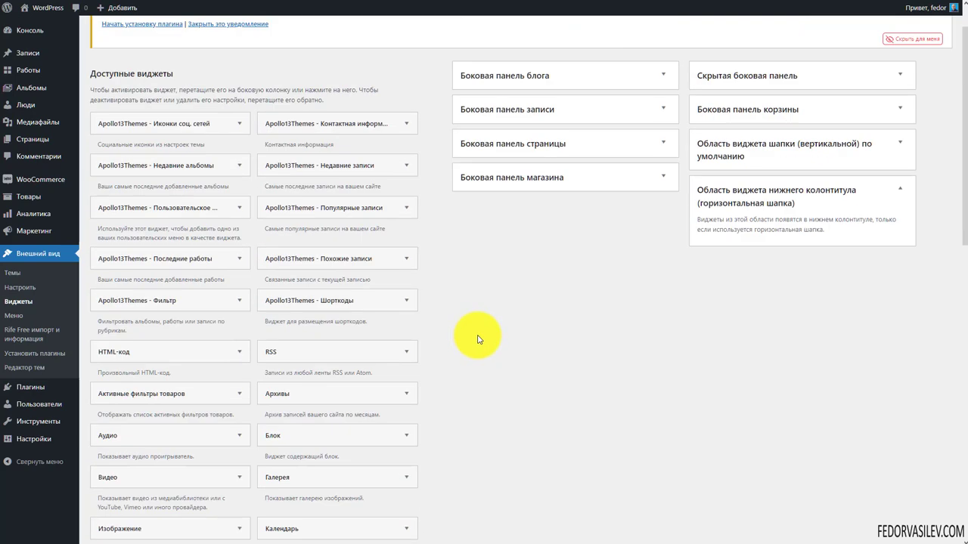
pyautogui.scroll(-4, 383, 382)
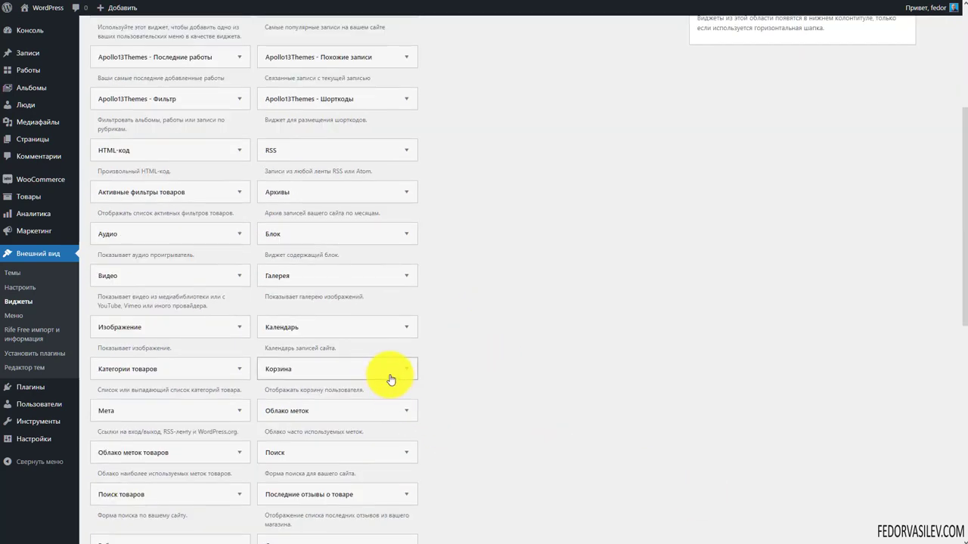
pyautogui.click(310, 336)
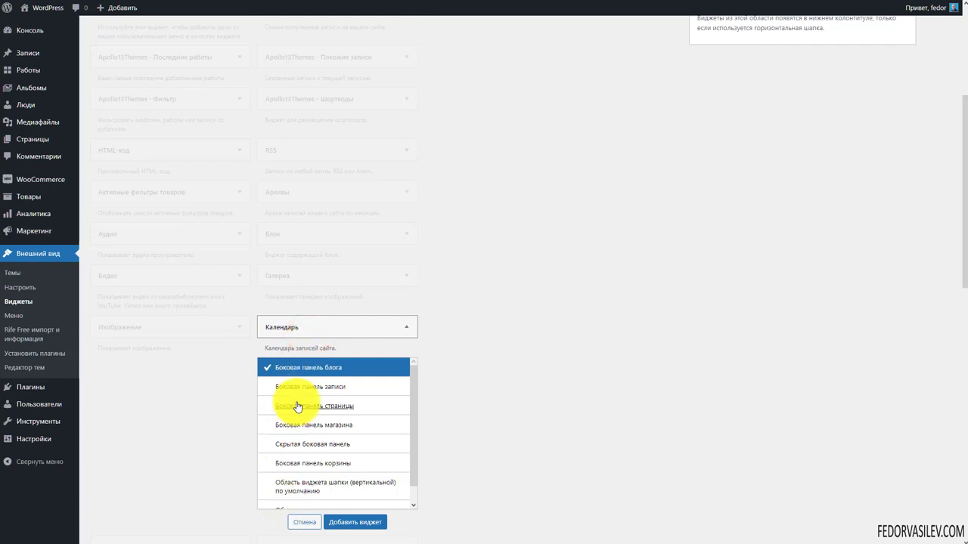
pyautogui.scroll(-1, 297, 408)
pyautogui.click(334, 495)
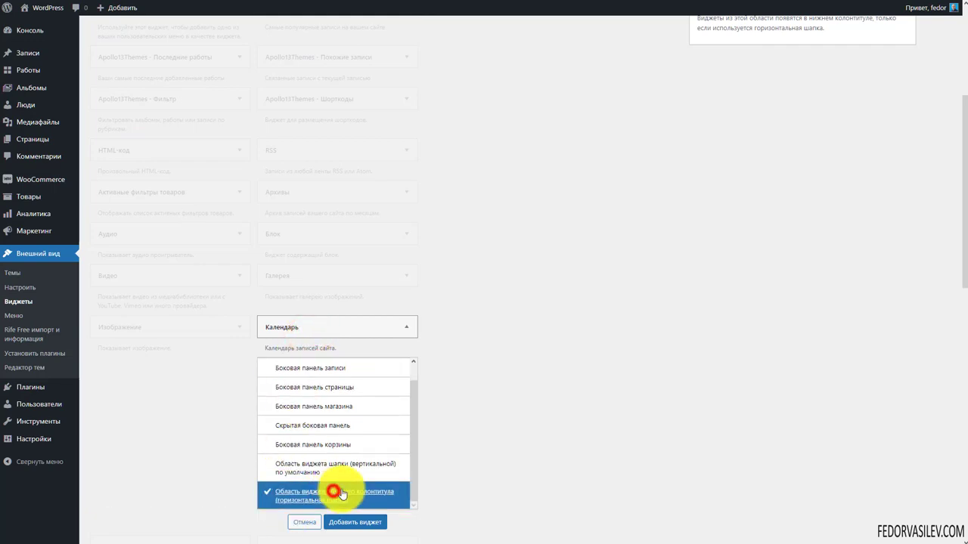
pyautogui.click(353, 522)
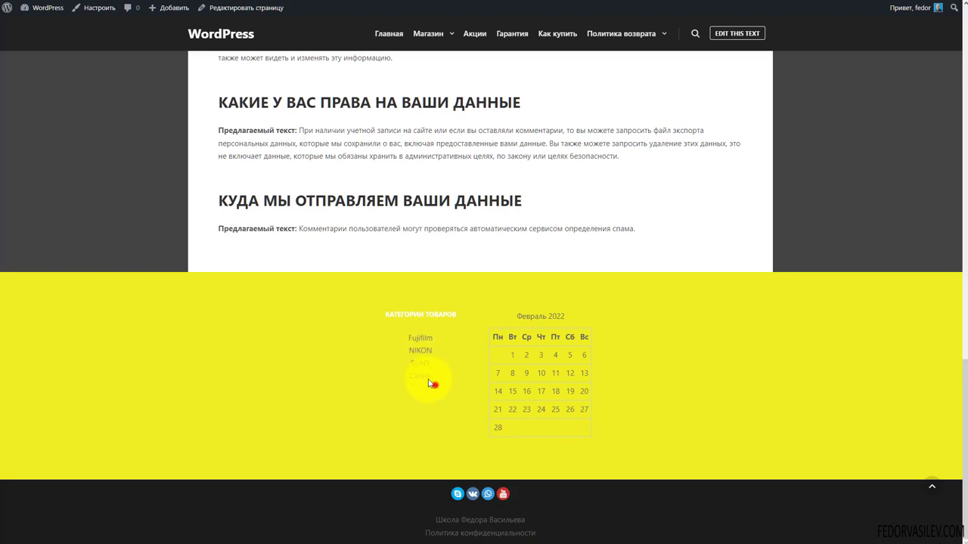
# Step: Check the product categories and calendar widgets in the live page's footer, and return to the customizer's Нижний колонтитул settings
pyautogui.click(686, 426)
pyautogui.moveTo(633, 445); pyautogui.dragTo(492, 324)
pyautogui.click(686, 388)
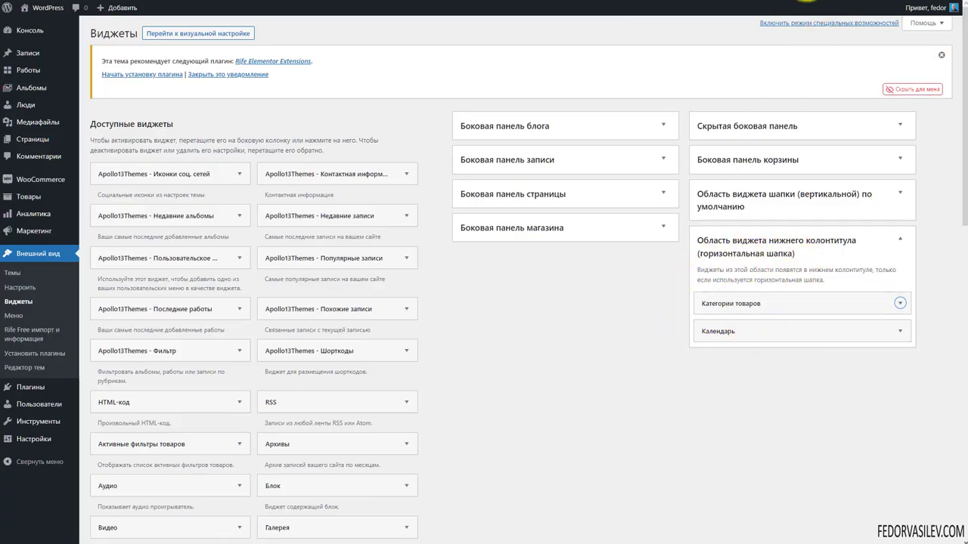
pyautogui.click(813, 3)
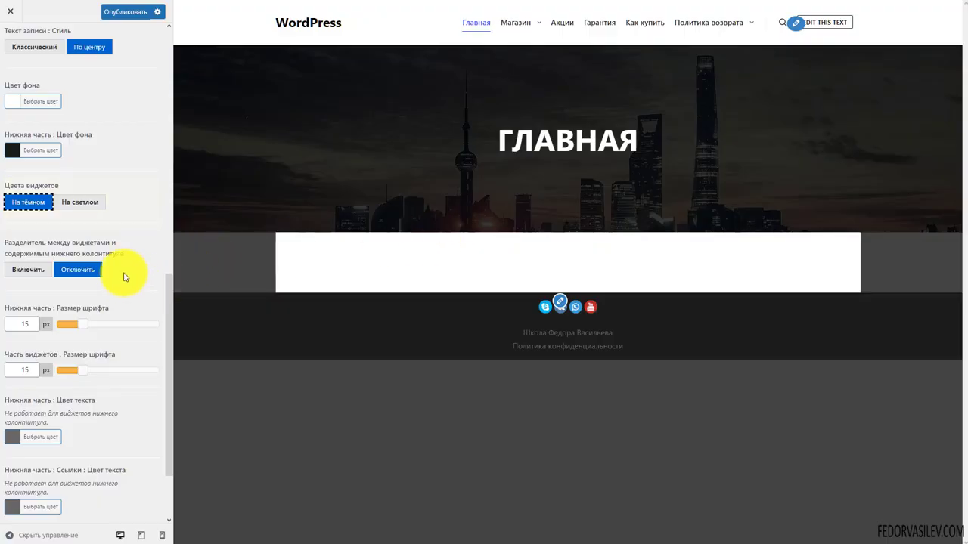
# Step: Set the footer's Цвета виджетов to На светлом and its Цвет фона to the orange swatch
pyautogui.scroll(1, 129, 268)
pyautogui.scroll(1, 127, 261)
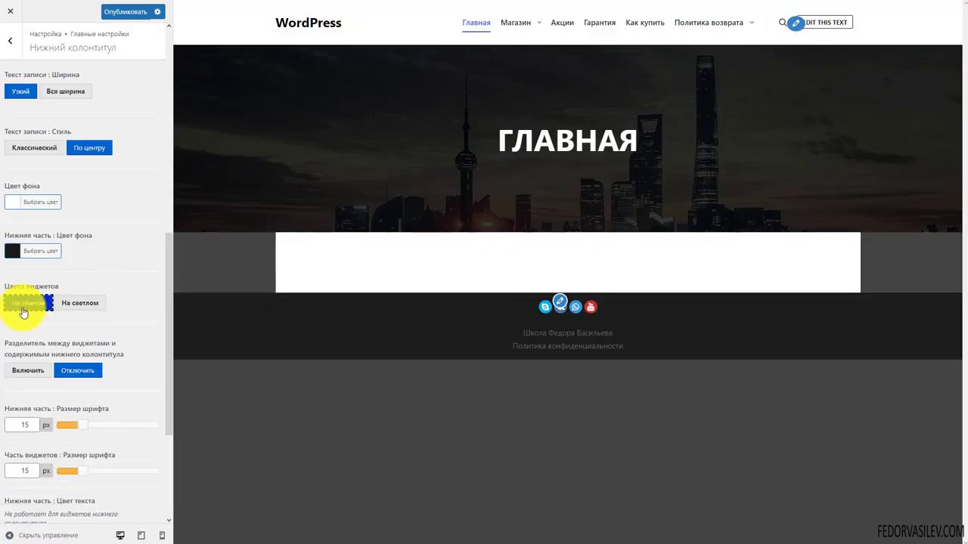
pyautogui.click(72, 302)
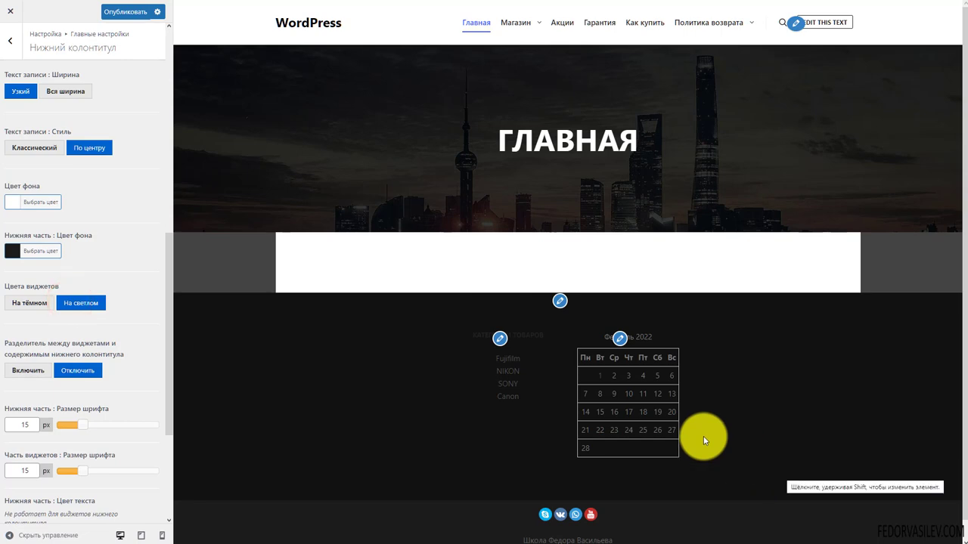
pyautogui.click(12, 202)
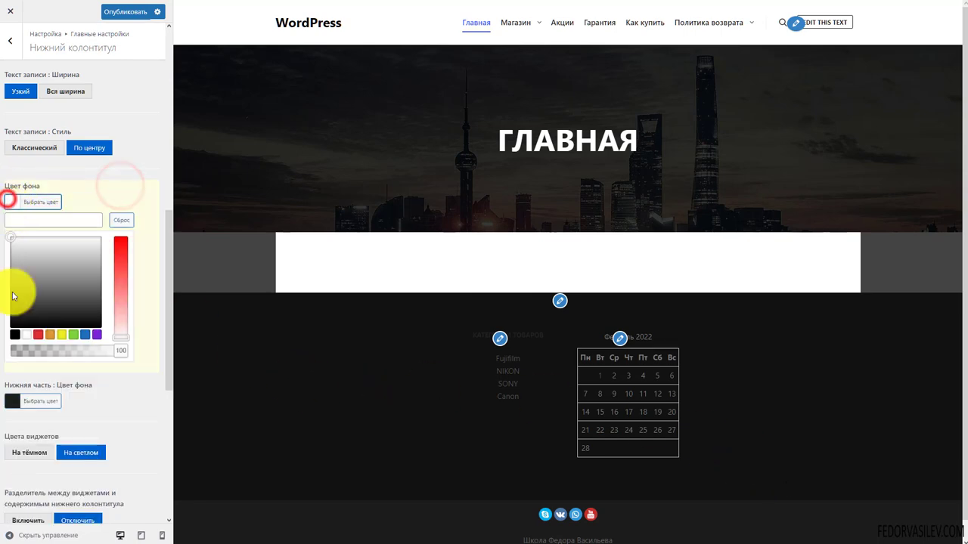
pyautogui.click(48, 335)
pyautogui.click(130, 171)
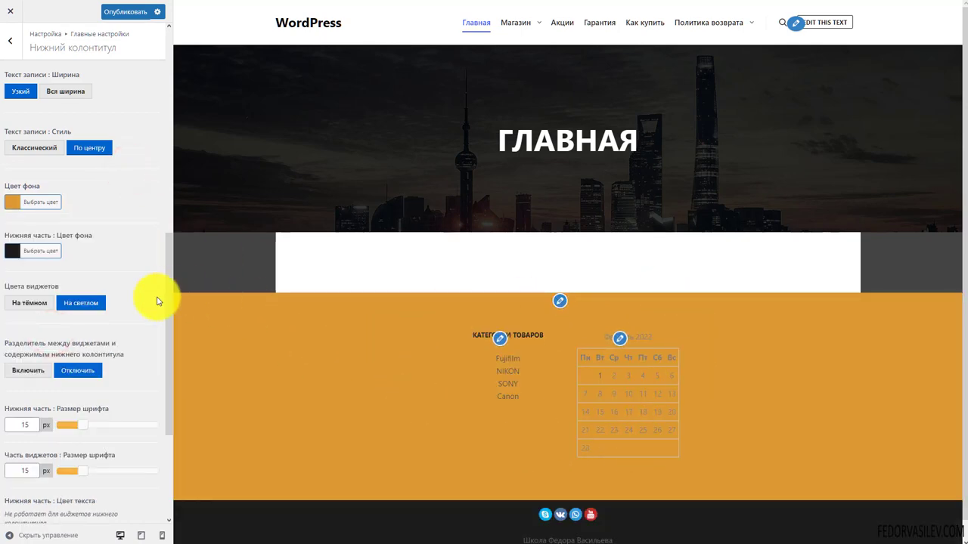
# Step: Compare the footer widget text with Цвета виджетов on На тёмном and На светлом, leaving the option on На тёмном
pyautogui.click(26, 308)
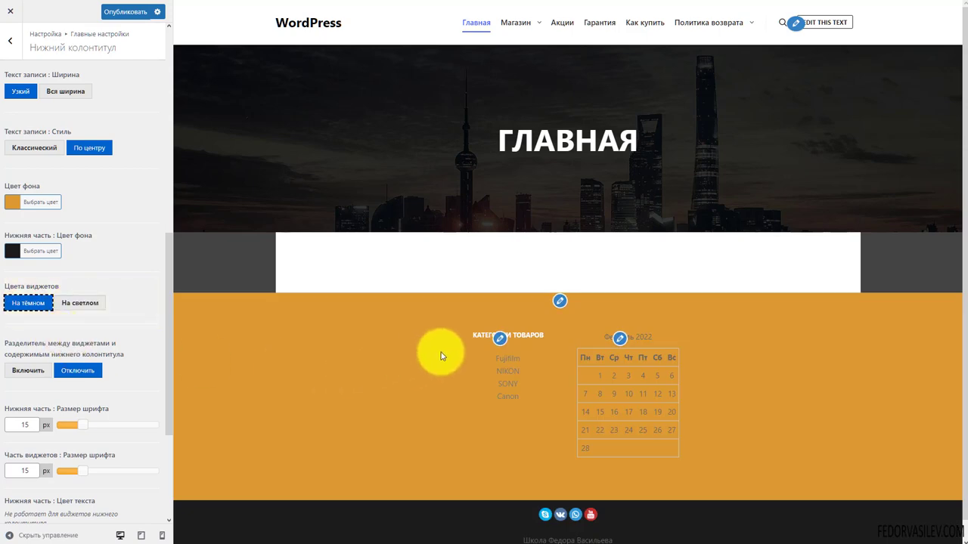
pyautogui.moveTo(488, 334); pyautogui.dragTo(540, 334)
pyautogui.click(553, 389)
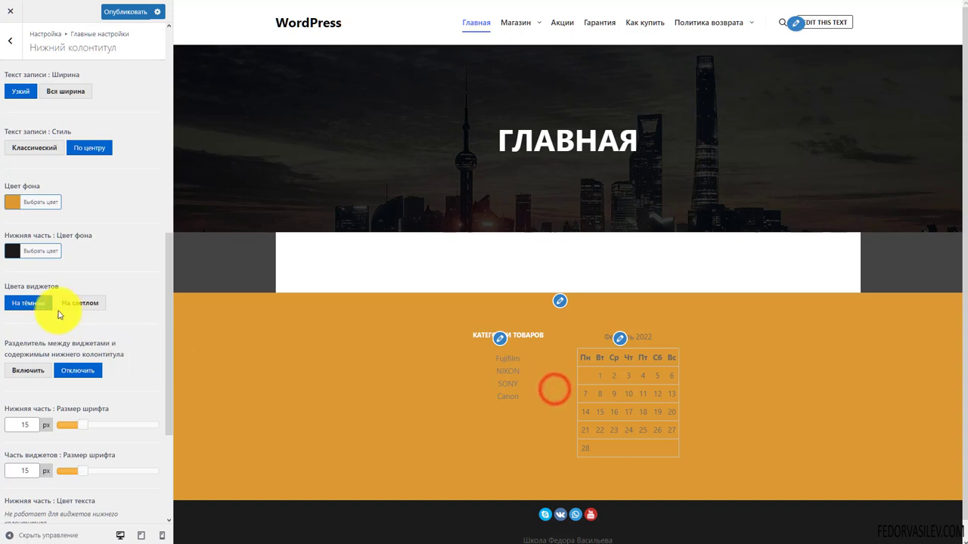
pyautogui.moveTo(452, 334); pyautogui.dragTo(548, 335)
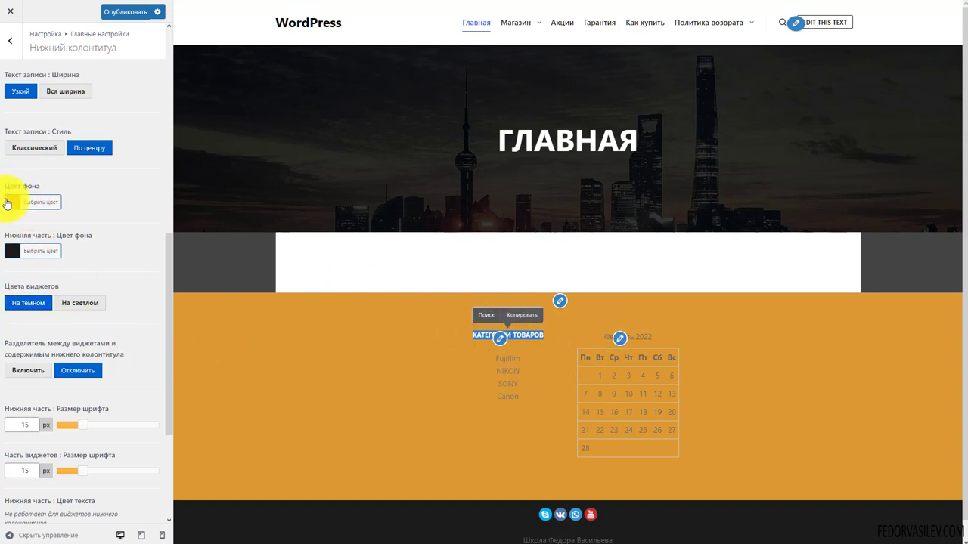
pyautogui.click(72, 303)
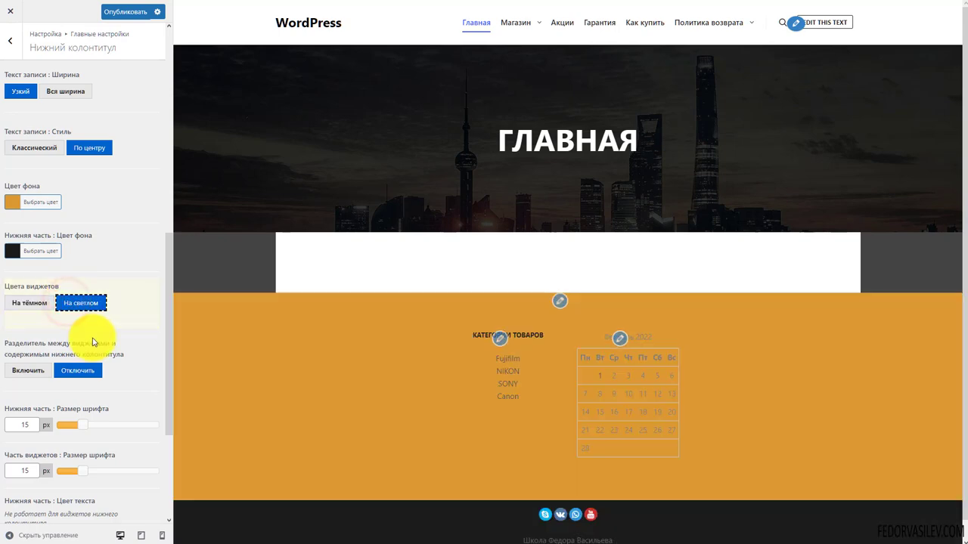
pyautogui.moveTo(464, 335); pyautogui.dragTo(547, 339)
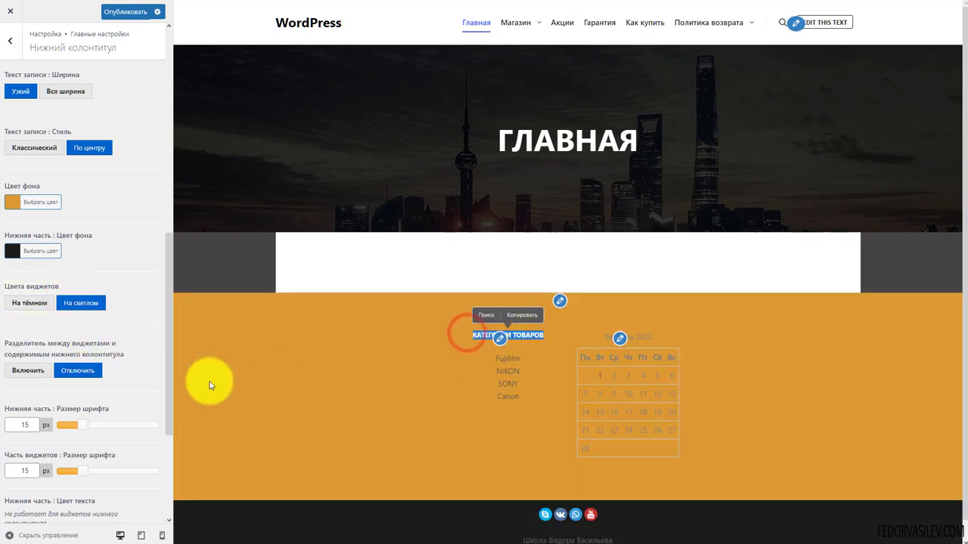
pyautogui.moveTo(462, 337); pyautogui.dragTo(551, 421)
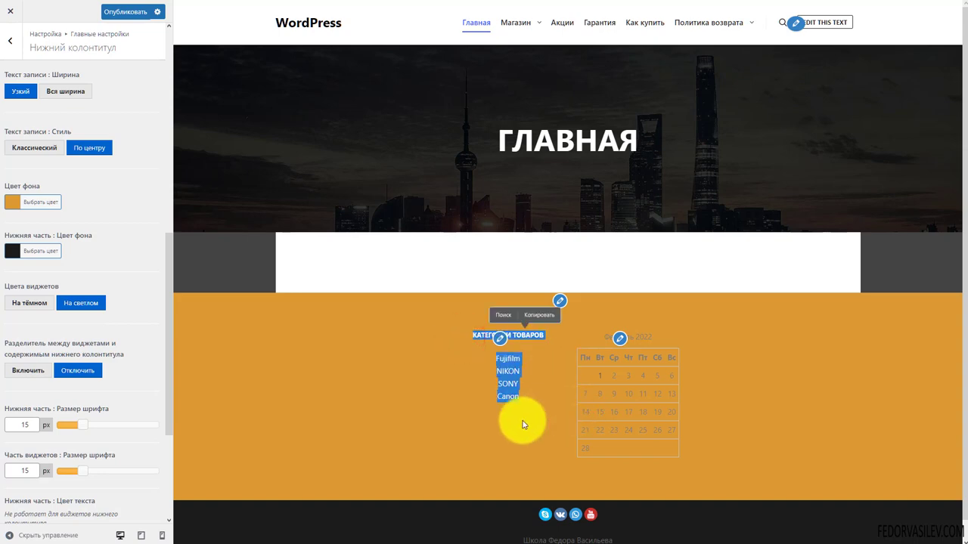
pyautogui.click(442, 424)
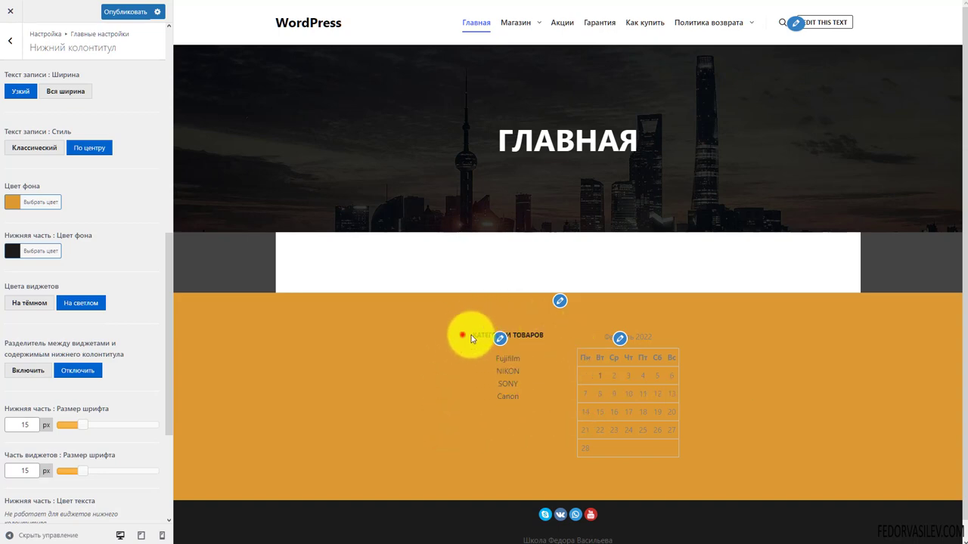
pyautogui.moveTo(458, 335); pyautogui.dragTo(539, 335)
pyautogui.click(25, 302)
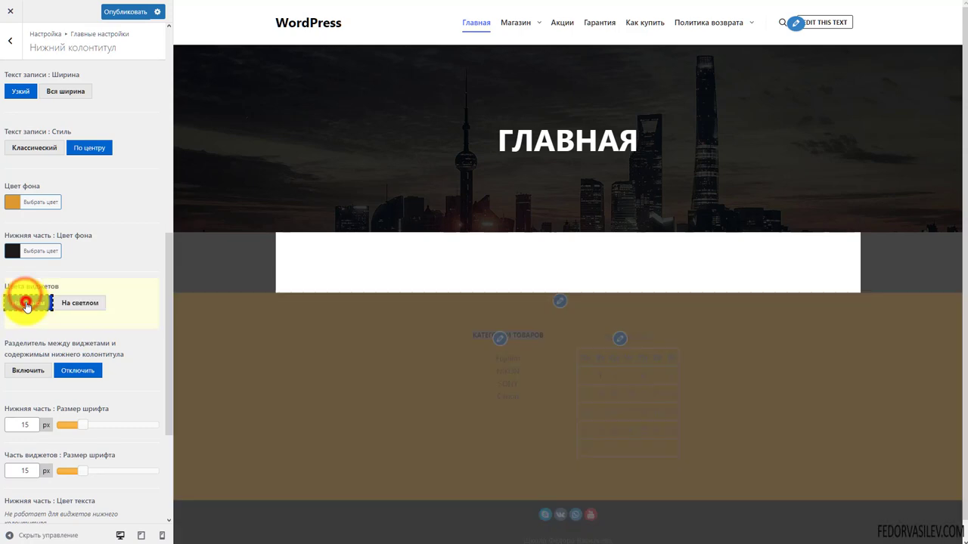
# Step: Enable the divider between the widgets and the footer content, and set its colour to red #dd3333
pyautogui.scroll(-3, 123, 313)
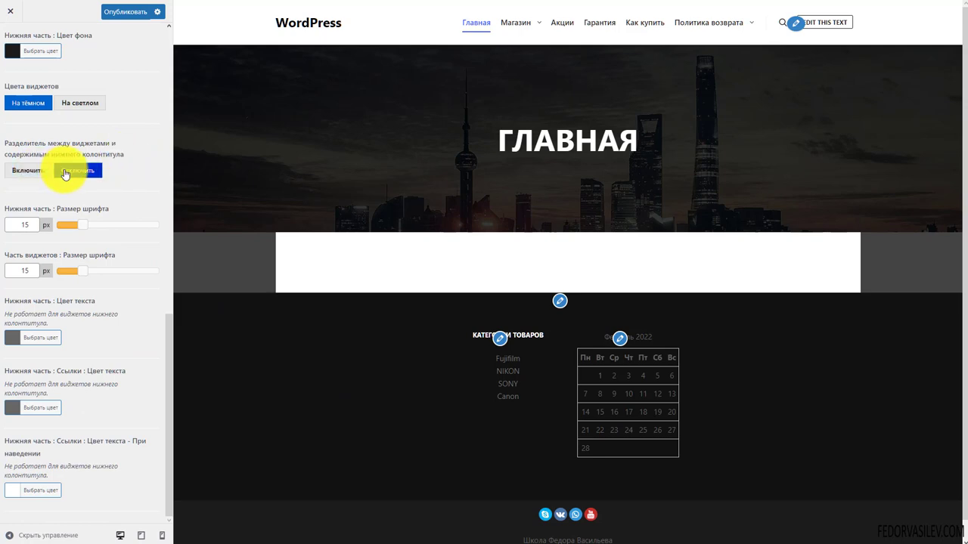
pyautogui.click(26, 170)
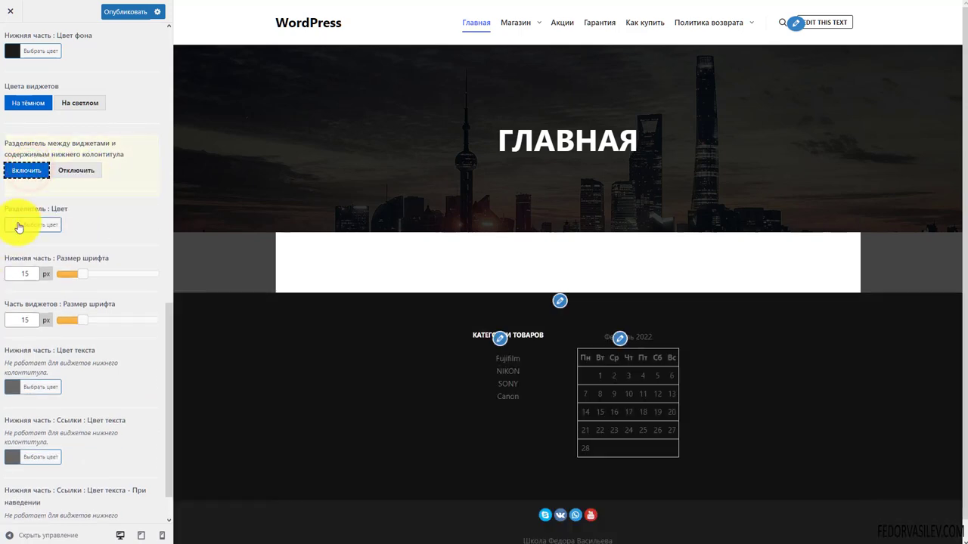
pyautogui.click(12, 228)
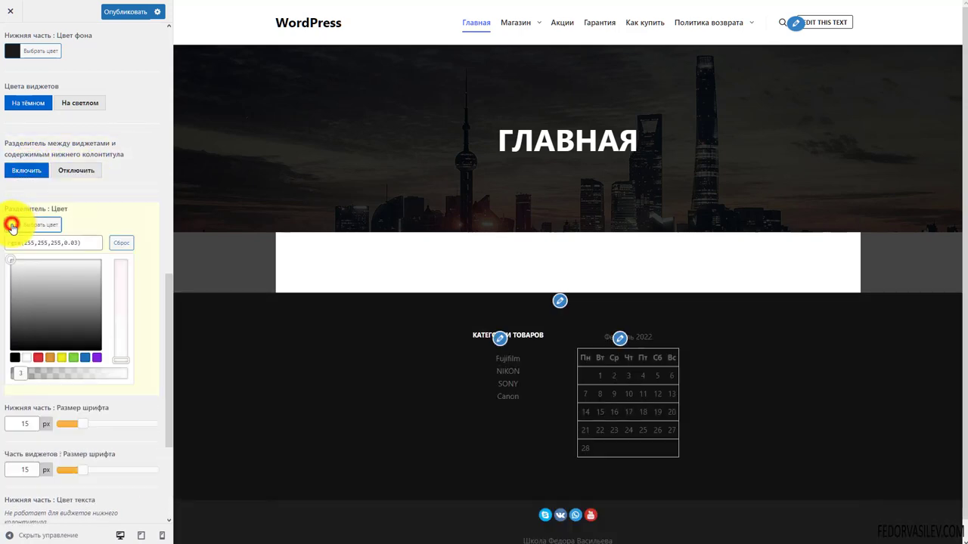
pyautogui.click(40, 359)
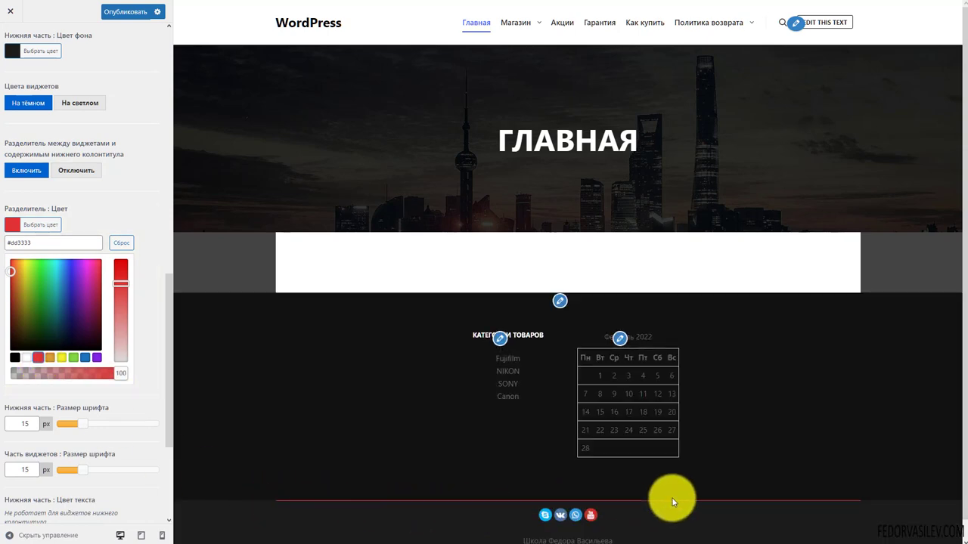
pyautogui.click(142, 213)
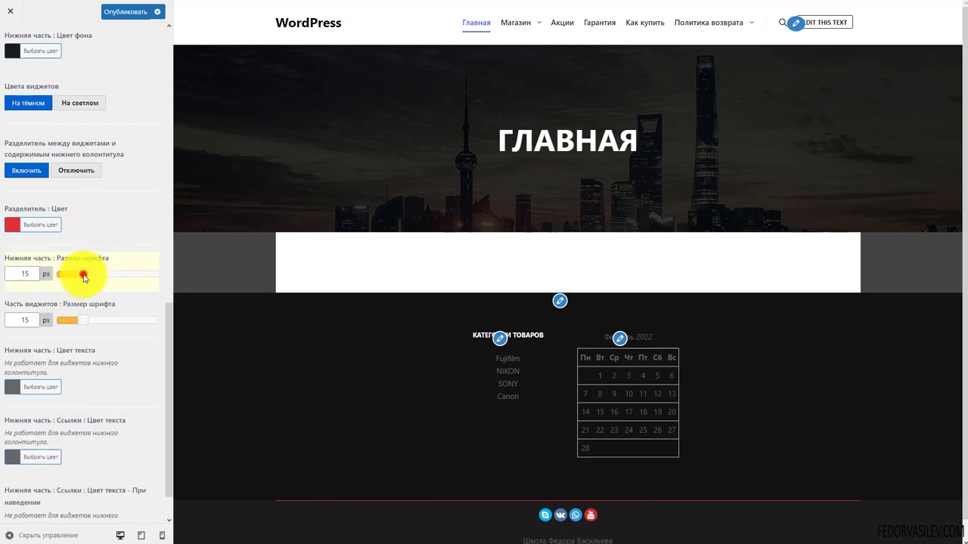
# Step: Set Нижняя часть : Размер шрифта to 18 px and check the footer's bottom text in the preview
pyautogui.moveTo(83, 277); pyautogui.dragTo(95, 279)
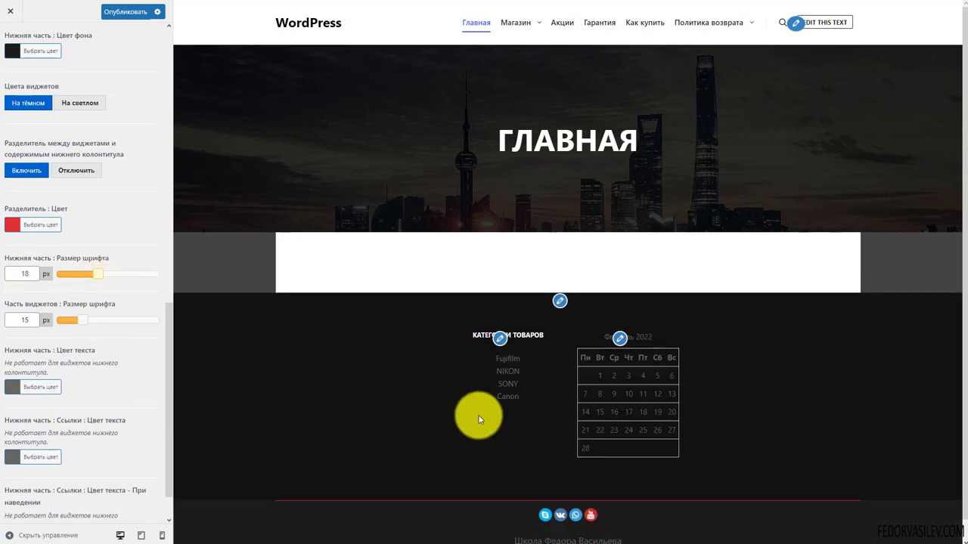
pyautogui.moveTo(505, 511); pyautogui.dragTo(561, 536)
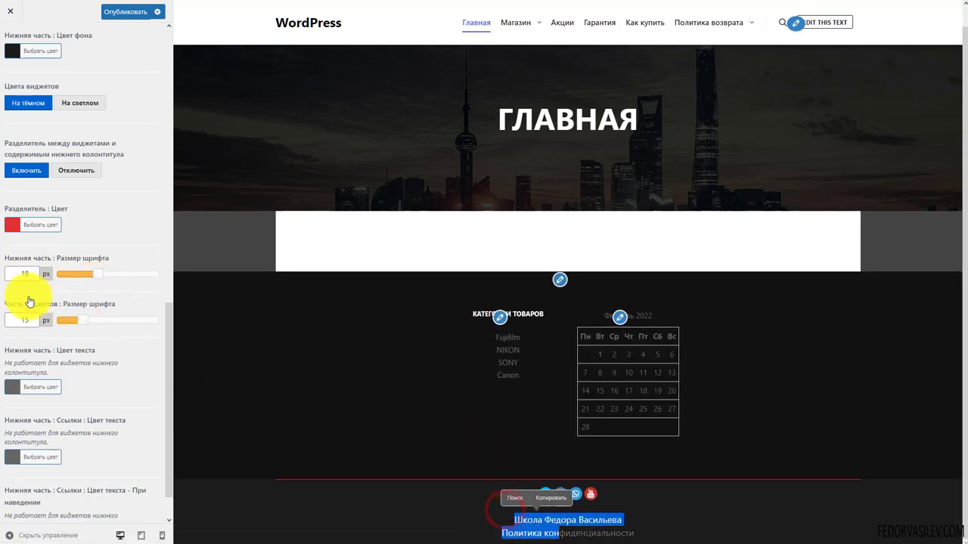
# Step: Reduce the footer's Нижняя часть : Размер шрифта to 16 px
pyautogui.moveTo(96, 277); pyautogui.dragTo(82, 278)
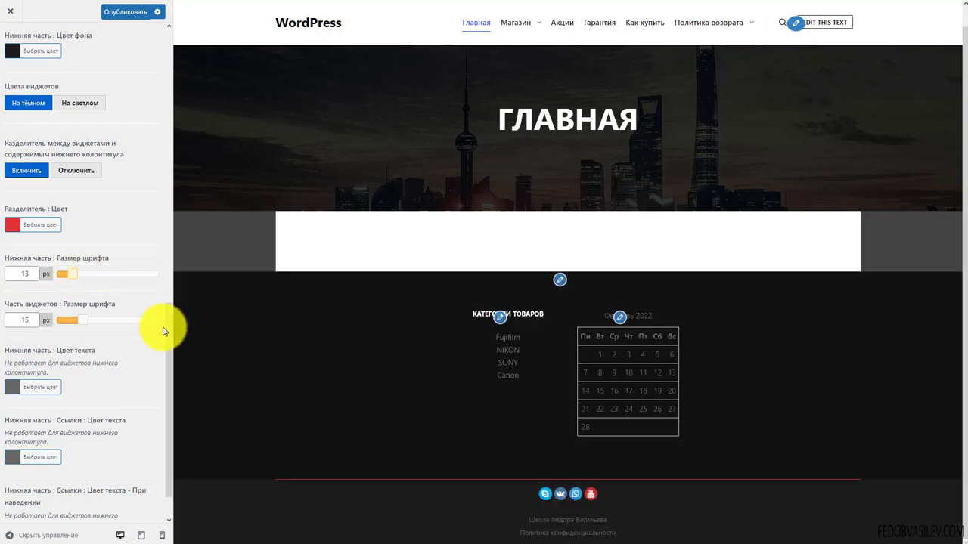
pyautogui.moveTo(82, 277); pyautogui.dragTo(86, 272)
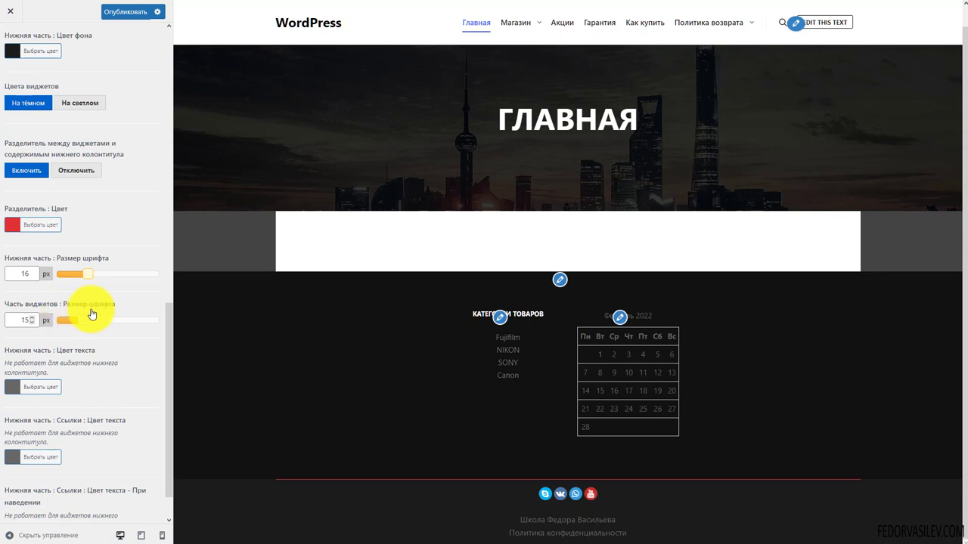
# Step: View the colour picker for the footer's Нижняя часть : Цвет текста and close it again
pyautogui.scroll(-1, 129, 333)
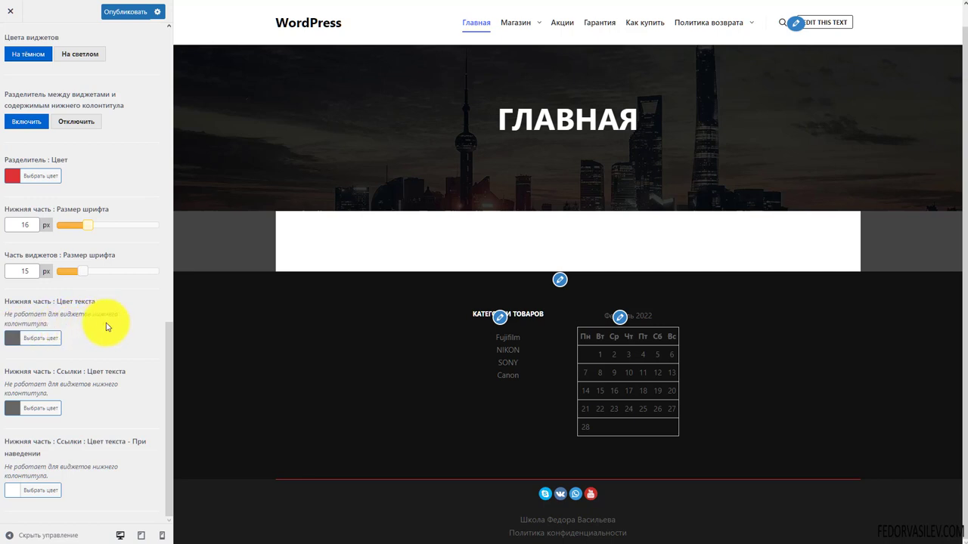
pyautogui.click(11, 339)
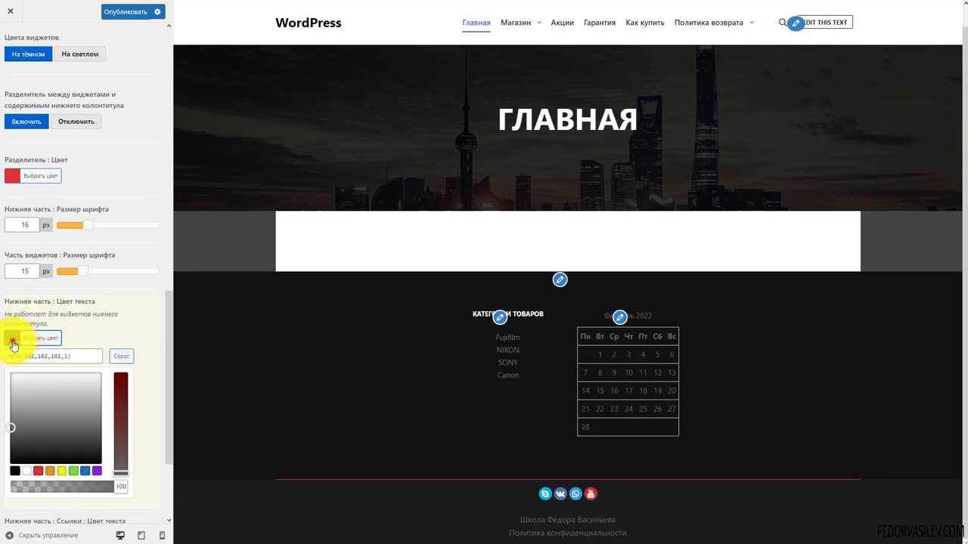
pyautogui.click(11, 339)
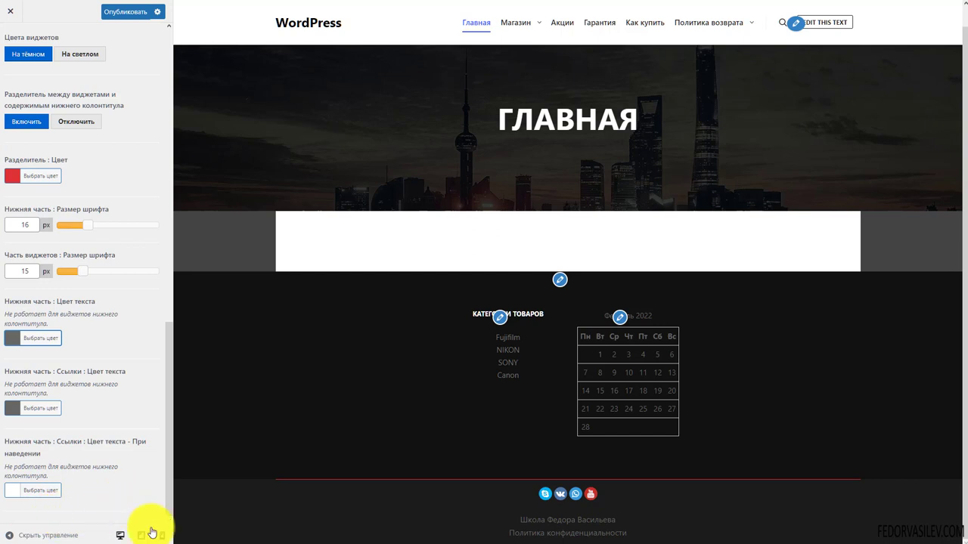
# Step: Set the hover colour of the footer's bottom links to yellow #eeee22 and close the colour picker
pyautogui.click(23, 490)
pyautogui.scroll(-2, 71, 449)
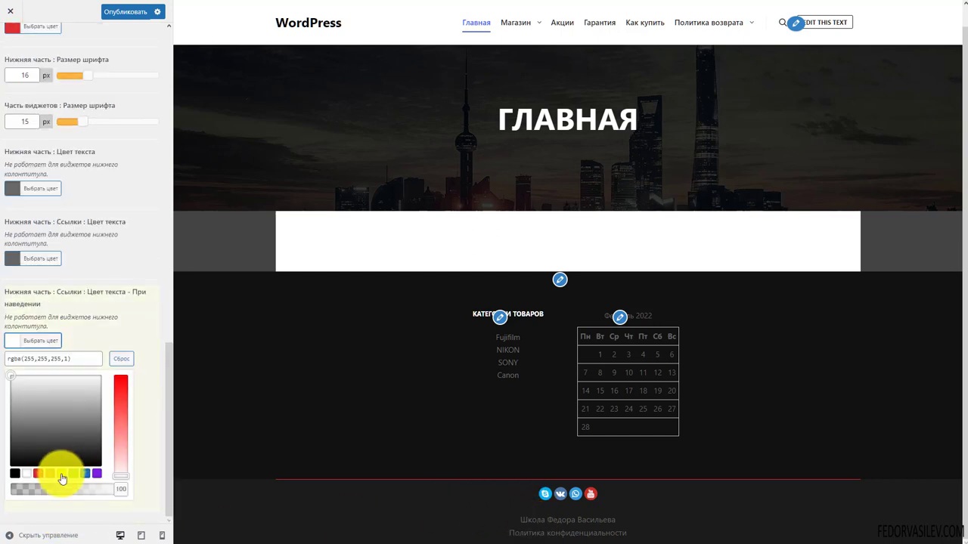
pyautogui.click(62, 474)
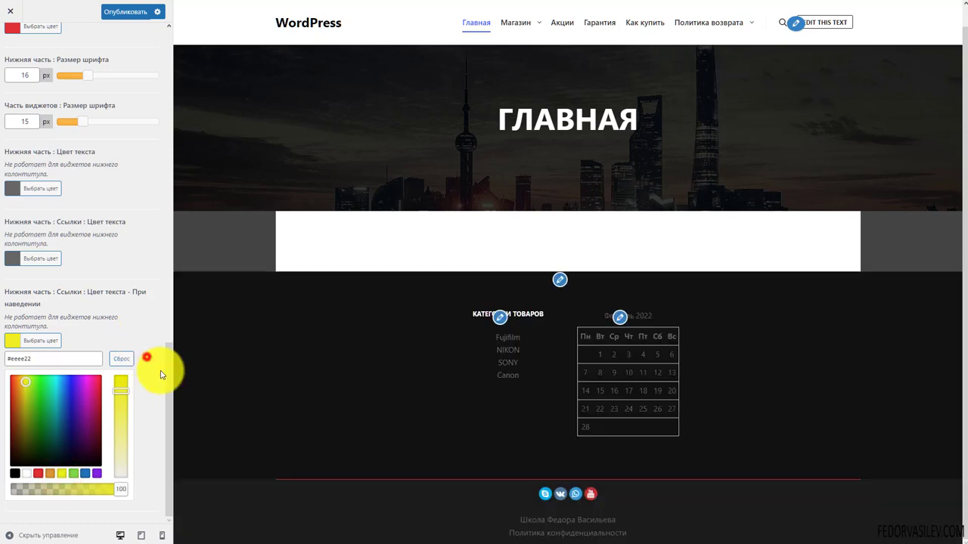
pyautogui.click(147, 357)
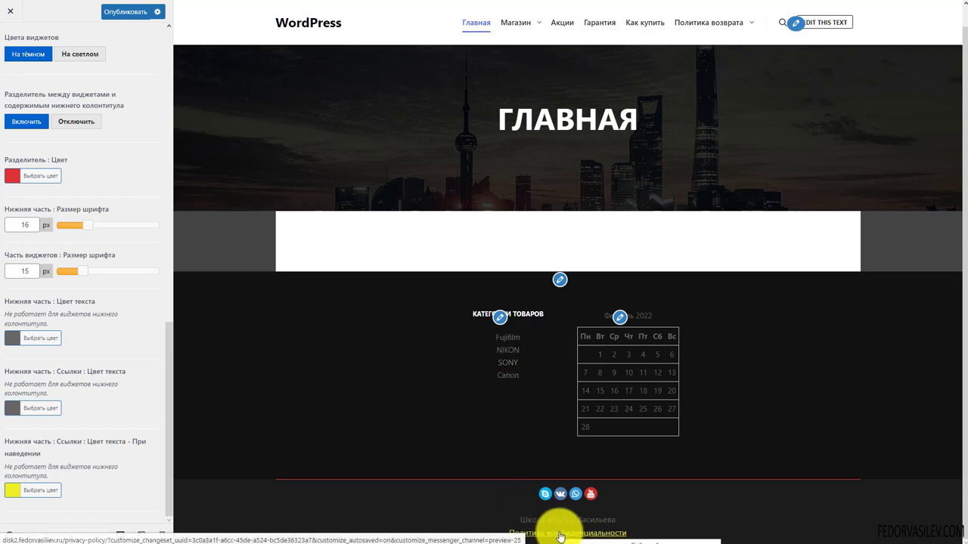
# Step: Publish the footer customizations and return to the Главные настройки section list
pyautogui.click(121, 12)
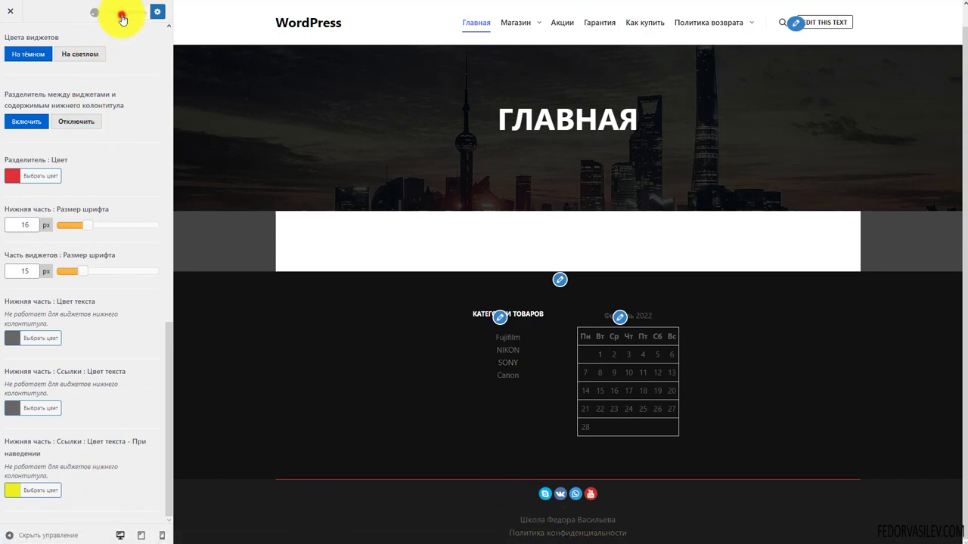
pyautogui.scroll(10, 99, 382)
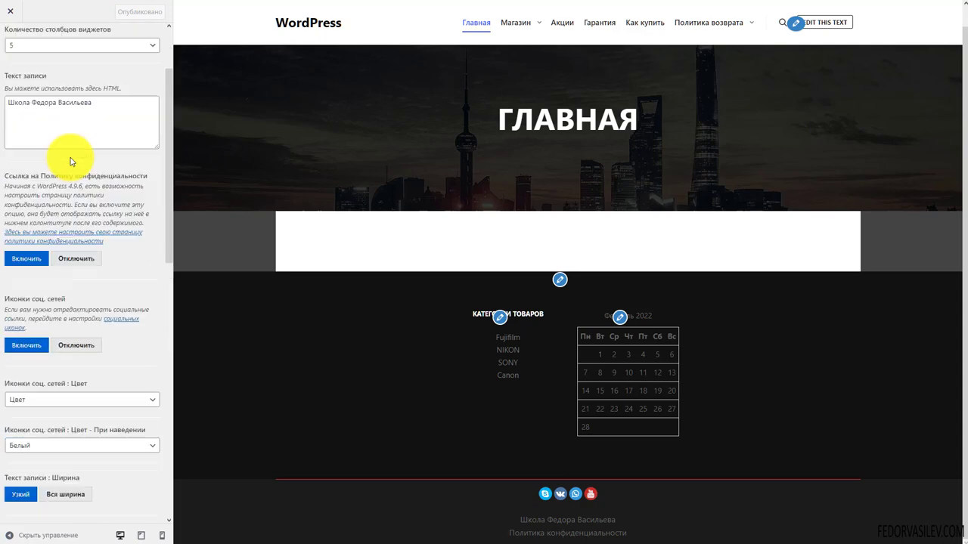
pyautogui.click(7, 47)
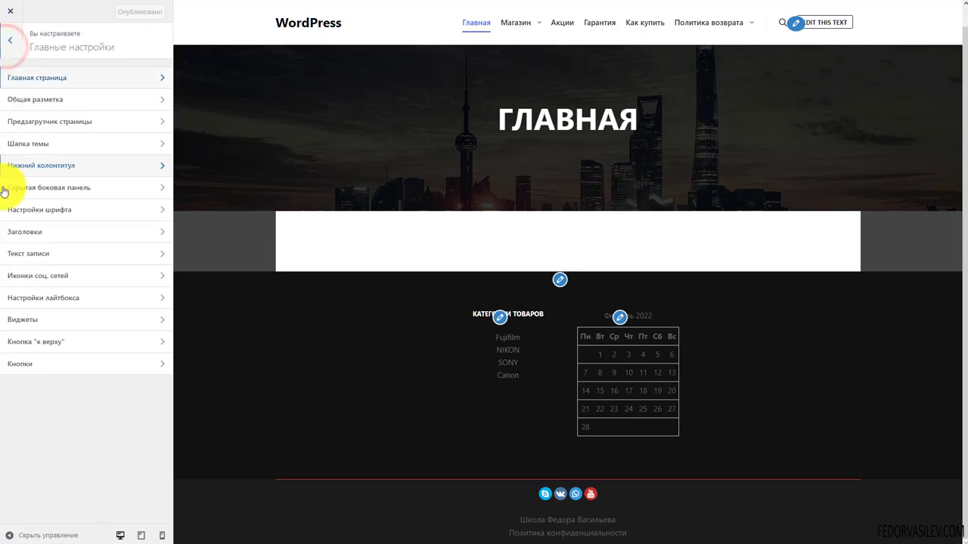
# Step: Open the «Скрытая боковая панель» settings and check that sidebar's widget area on the Widgets admin page
pyautogui.click(46, 188)
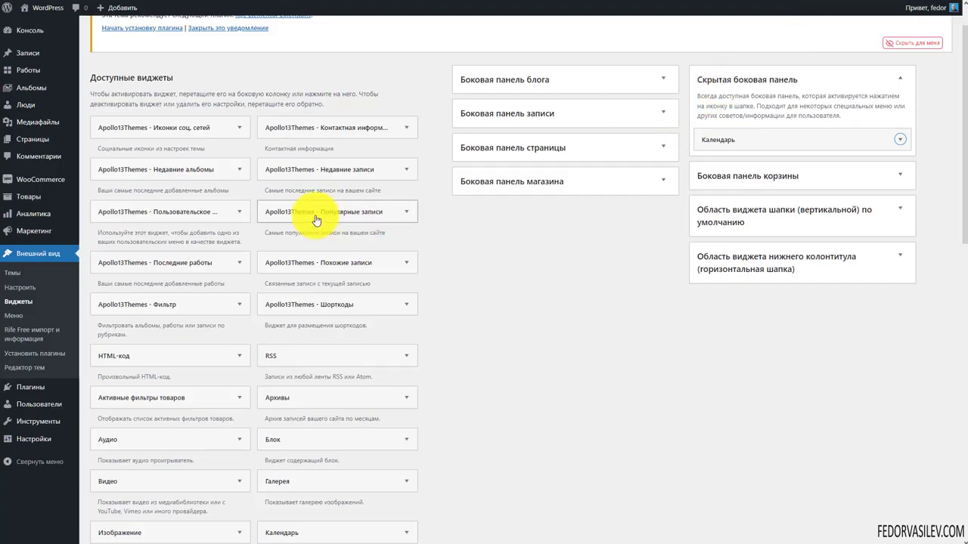
pyautogui.scroll(1, 690, 170)
pyautogui.click(854, 123)
pyautogui.click(898, 125)
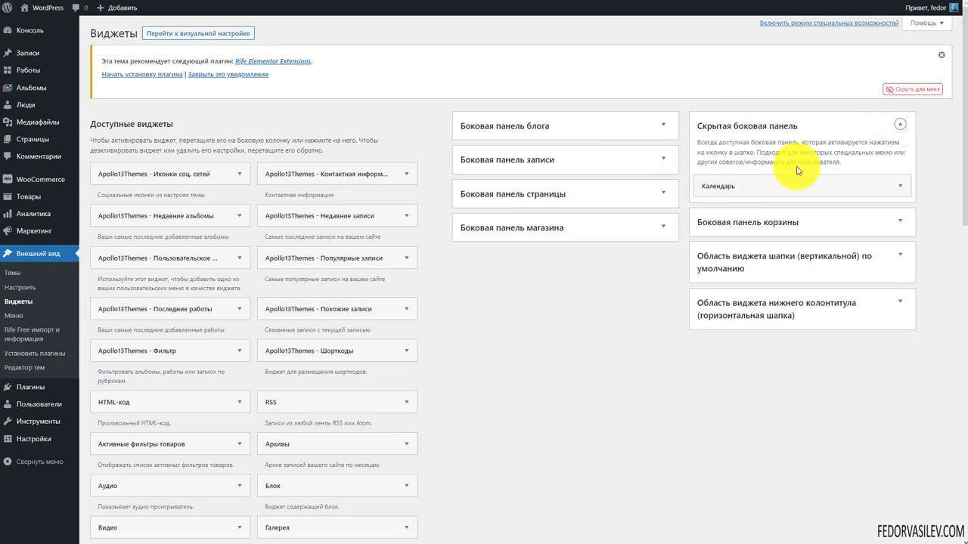
pyautogui.click(902, 124)
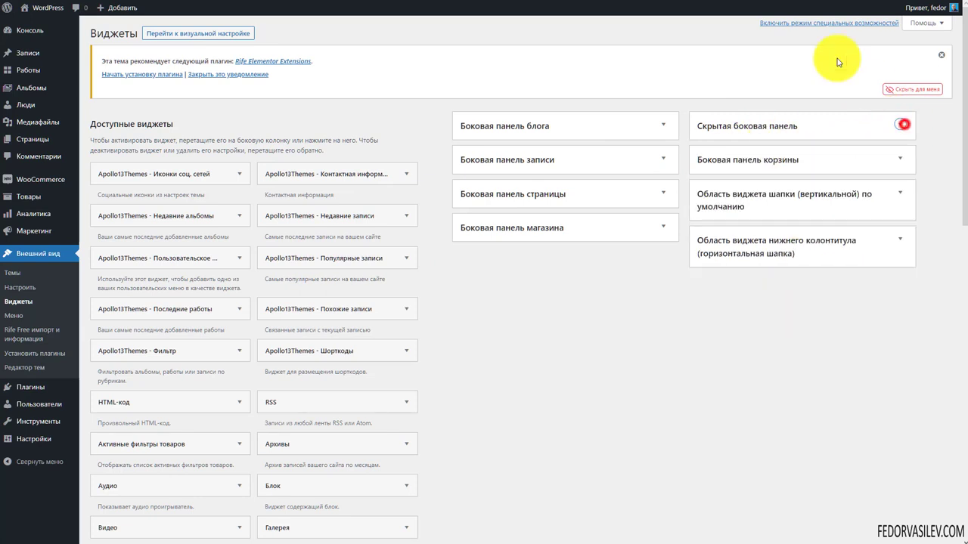
# Step: View the hidden sidebar on the live privacy policy page, then close it
pyautogui.hotkey('ctrl', 'Tab')
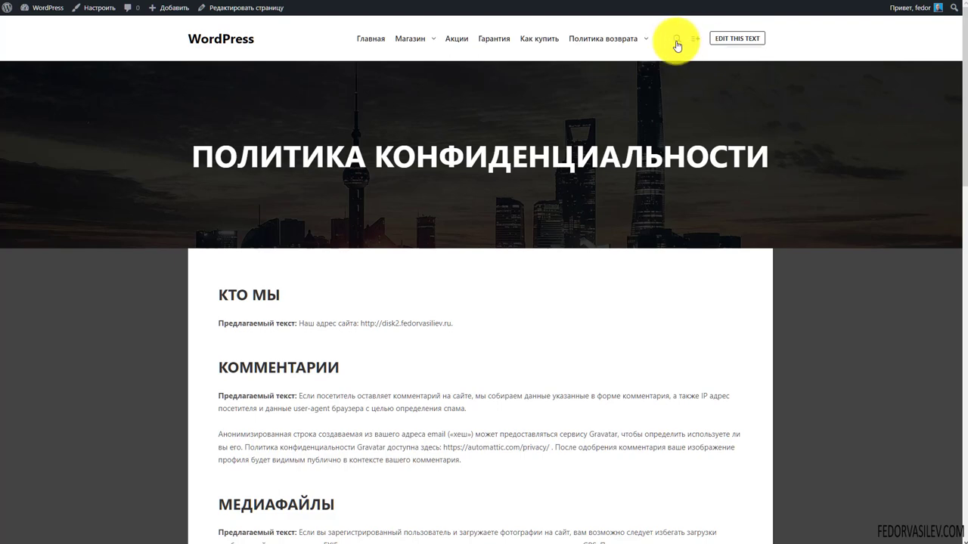
pyautogui.click(693, 44)
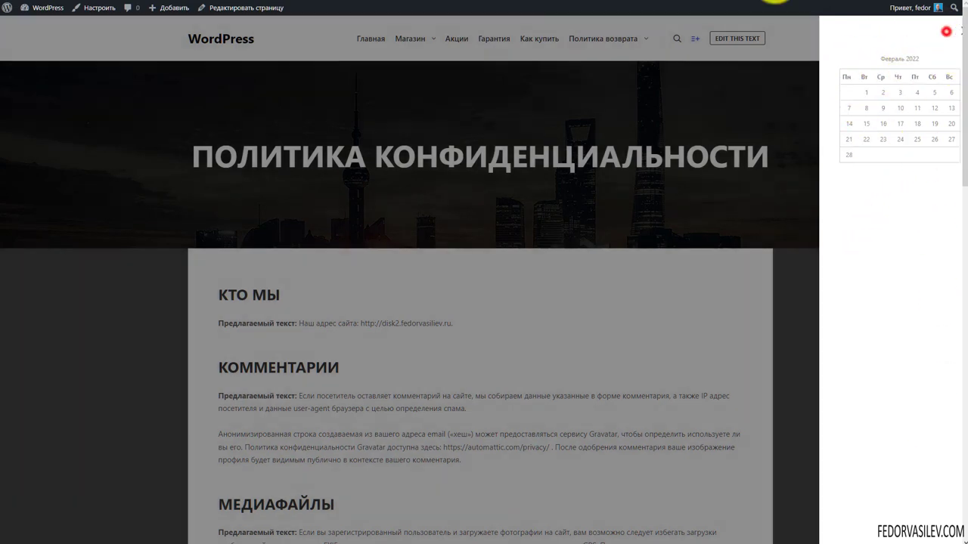
pyautogui.click(946, 31)
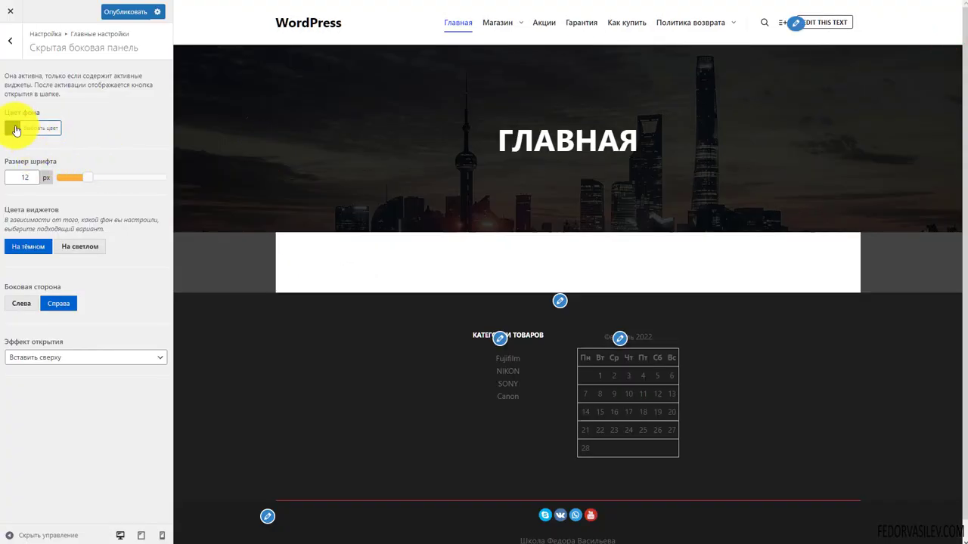
# Step: Set the hidden sidebar's widget colours to «На светлом», keeping its background colour, and preview the sidebar
pyautogui.click(13, 128)
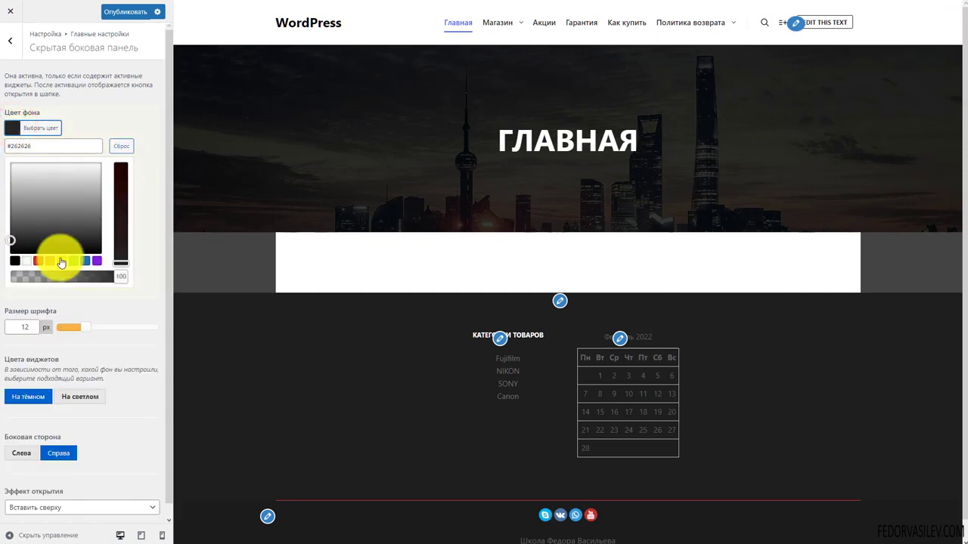
pyautogui.click(91, 104)
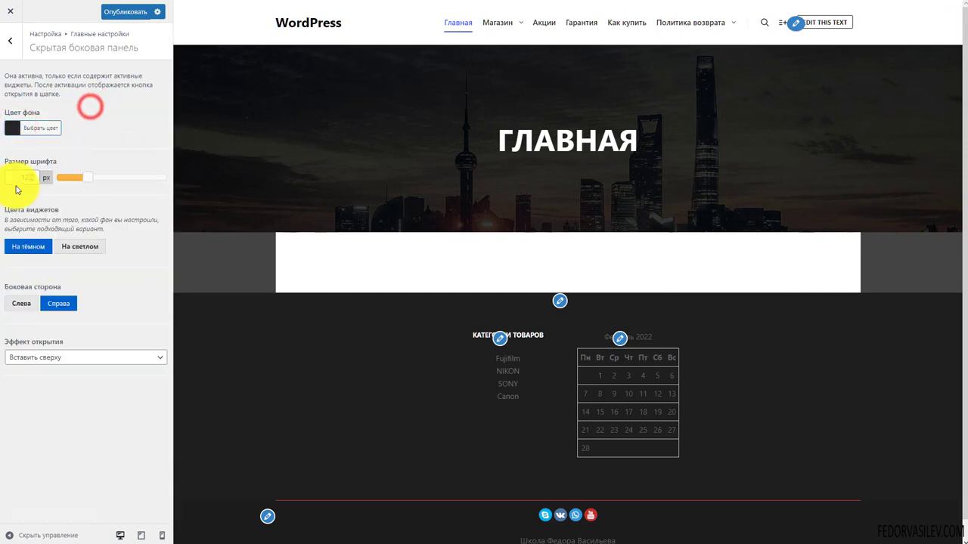
pyautogui.click(78, 247)
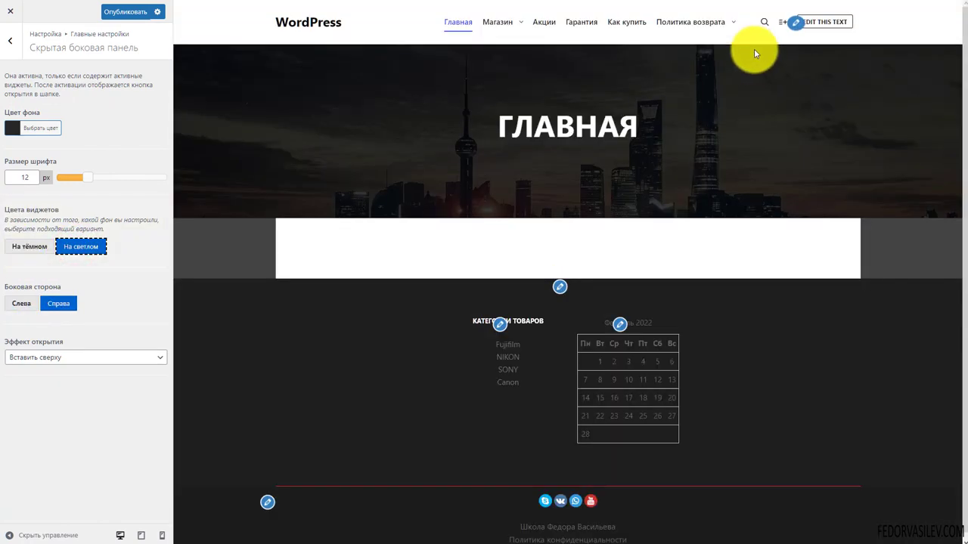
pyautogui.click(780, 22)
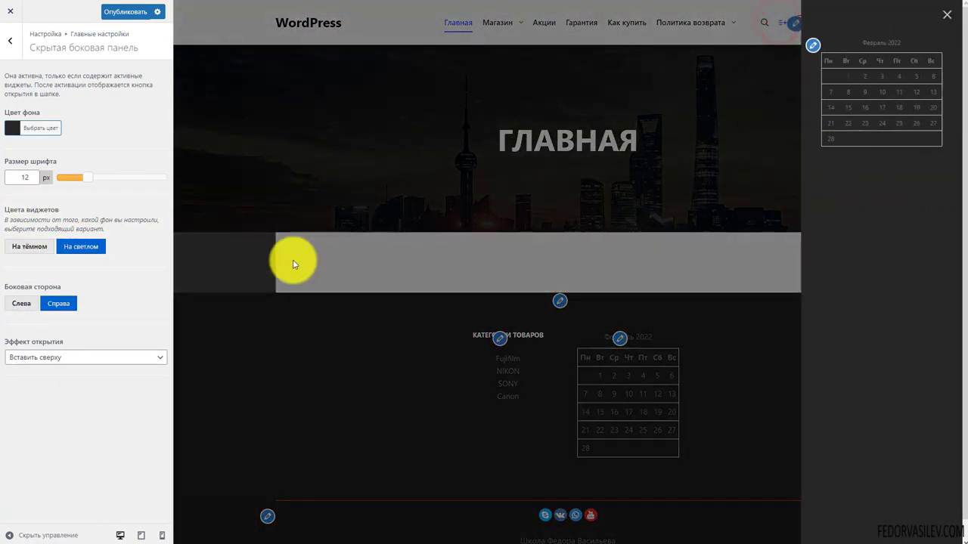
# Step: Try placing the hidden sidebar on the «Слева» side, preview it, and restore the «Справа» side
pyautogui.click(23, 304)
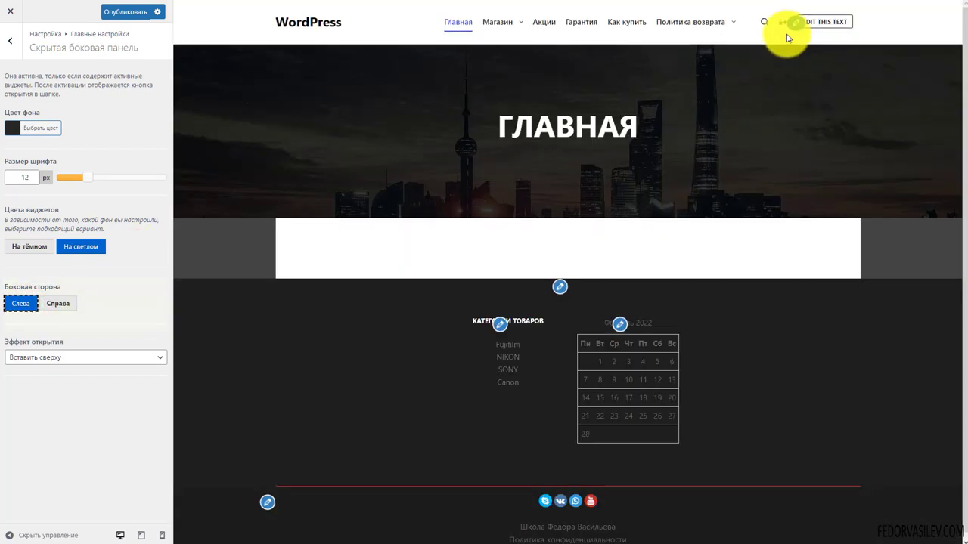
pyautogui.click(783, 23)
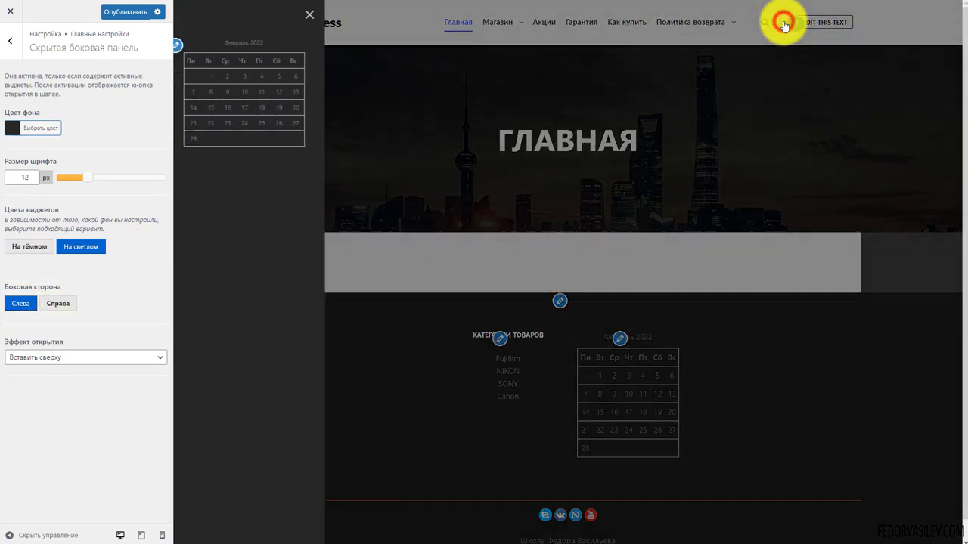
pyautogui.click(48, 304)
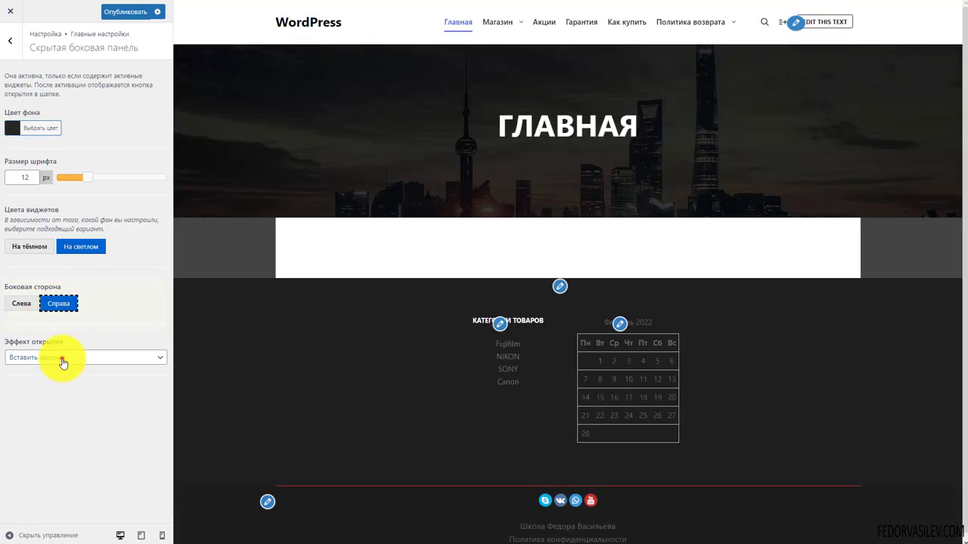
# Step: Try the «Падение» opening effect for the hidden sidebar and preview it
pyautogui.click(62, 360)
pyautogui.click(54, 418)
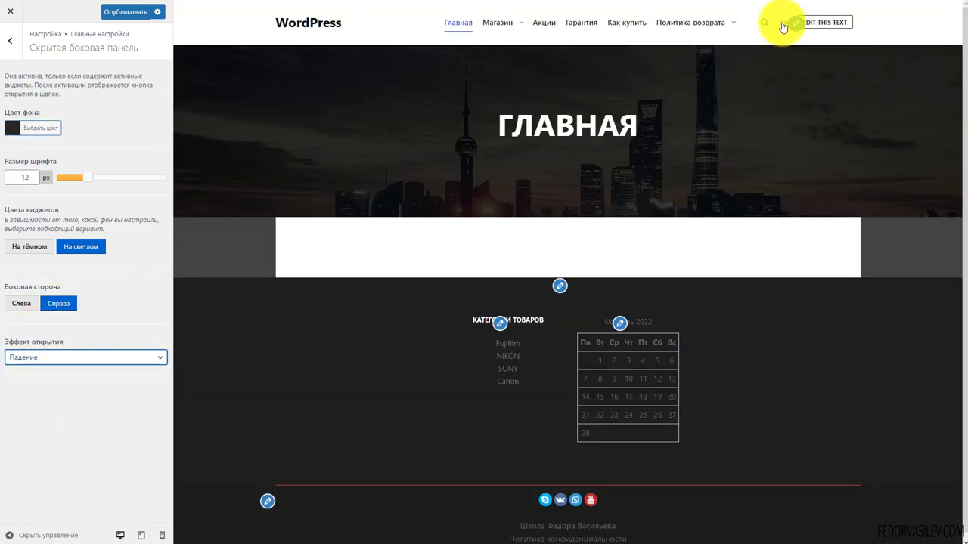
pyautogui.click(780, 23)
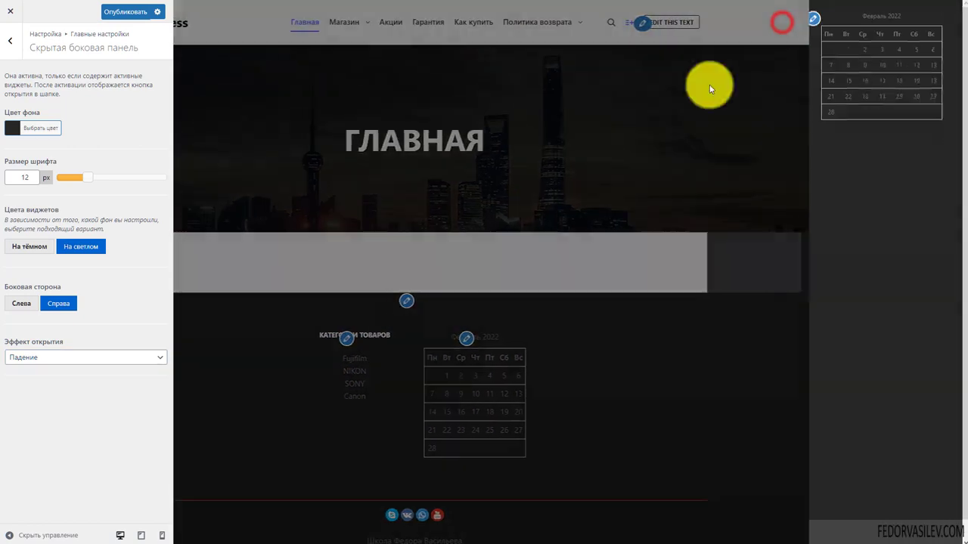
pyautogui.click(621, 26)
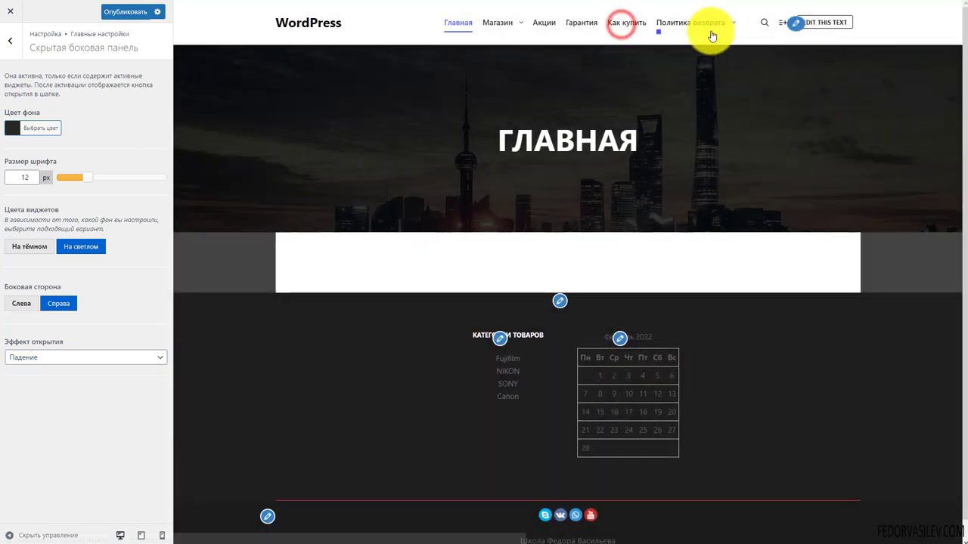
pyautogui.click(777, 24)
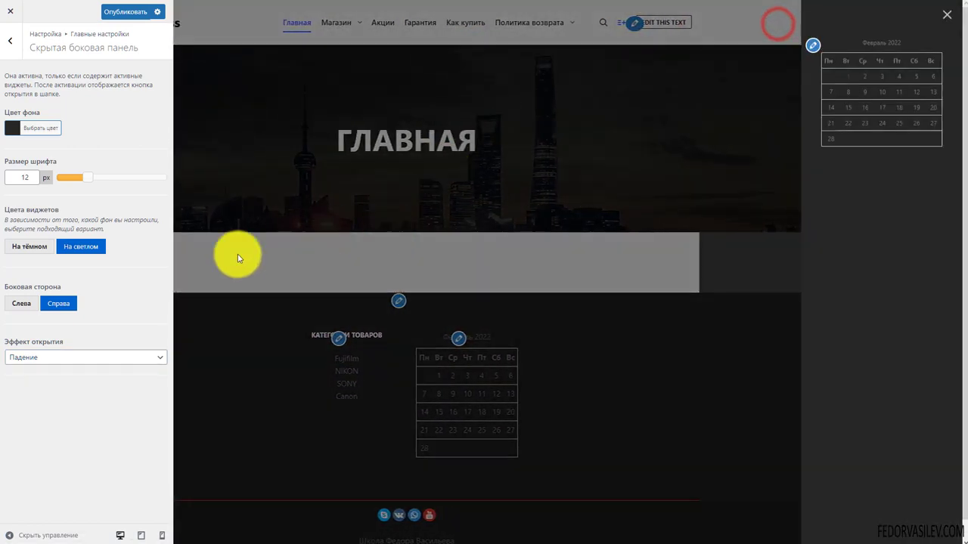
# Step: Try the «Обратное выдвижение» opening effect for the hidden sidebar and preview it
pyautogui.click(72, 356)
pyautogui.click(57, 415)
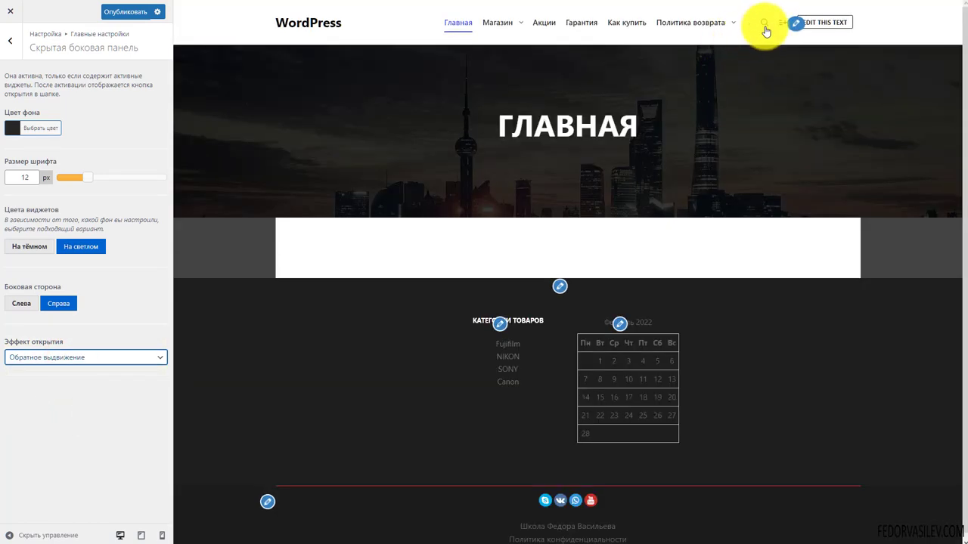
pyautogui.click(779, 24)
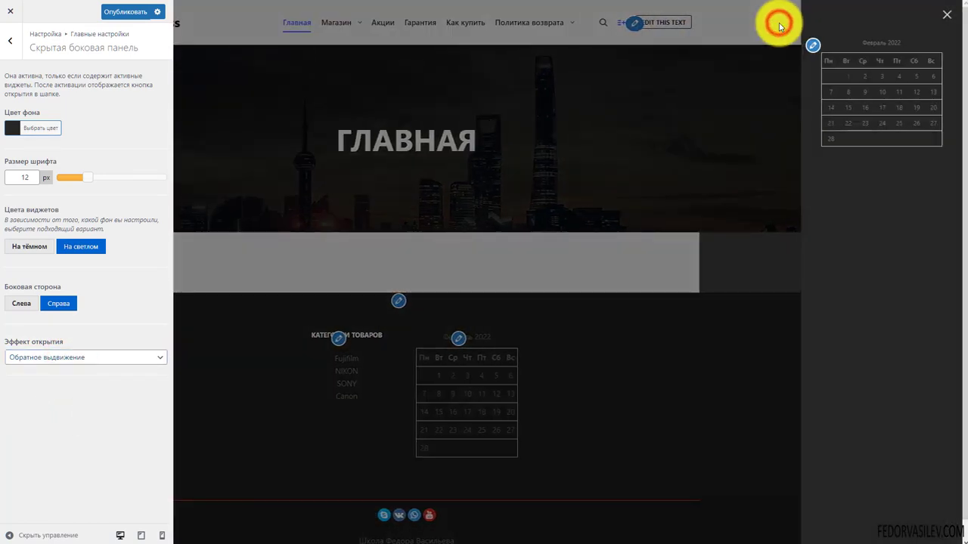
pyautogui.click(620, 22)
# Step: Try the «Скользить вдоль» opening effect for the hidden sidebar and preview it
pyautogui.click(80, 356)
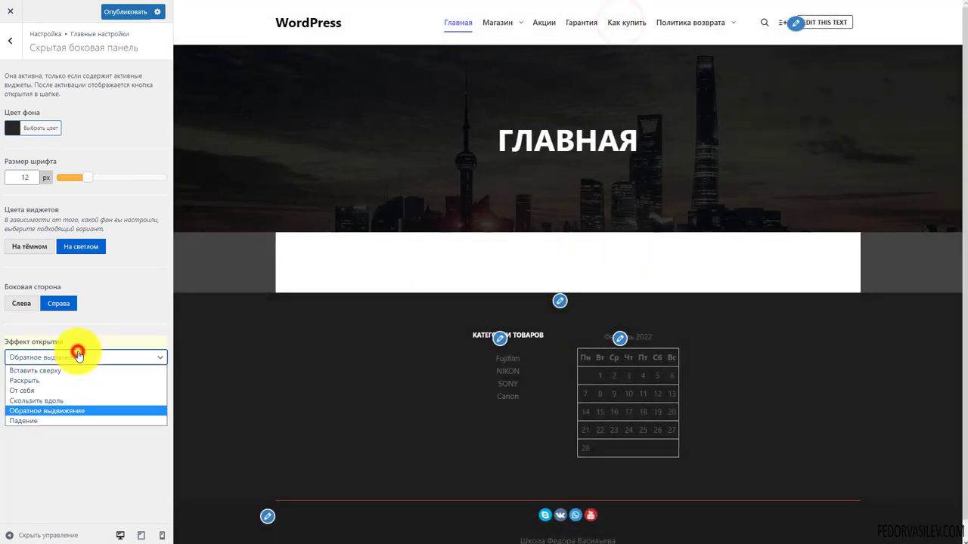
pyautogui.click(62, 401)
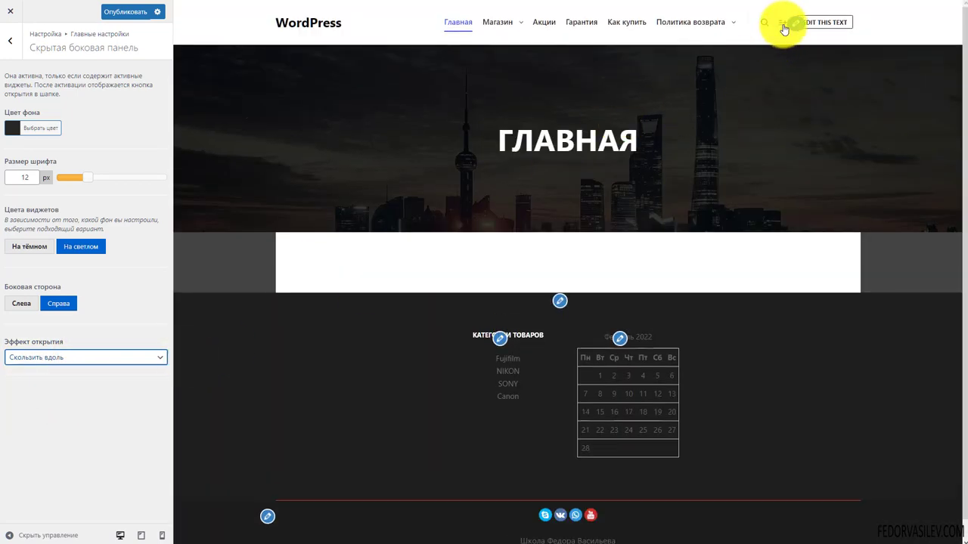
pyautogui.click(783, 25)
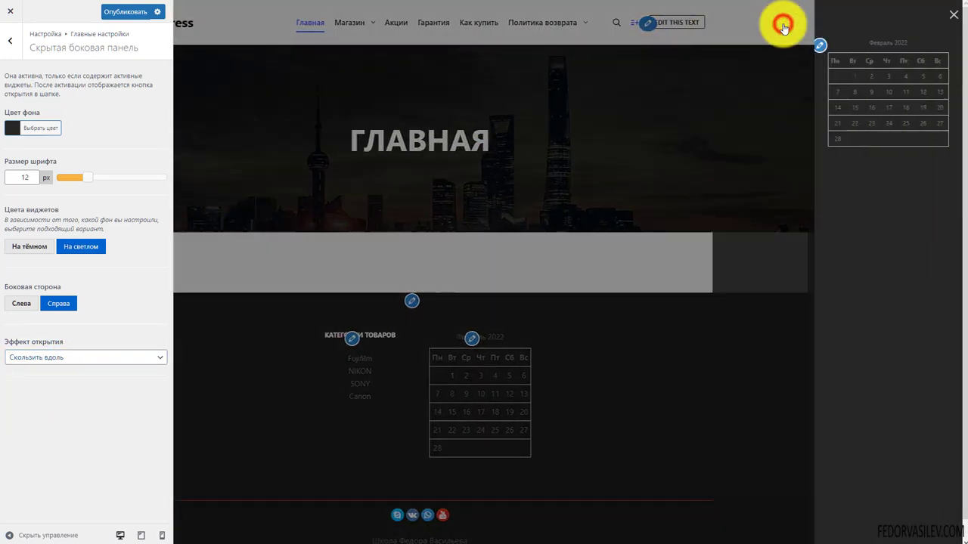
pyautogui.click(618, 25)
# Step: Try the «От себя» opening effect for the hidden sidebar and preview it
pyautogui.click(48, 358)
pyautogui.click(41, 395)
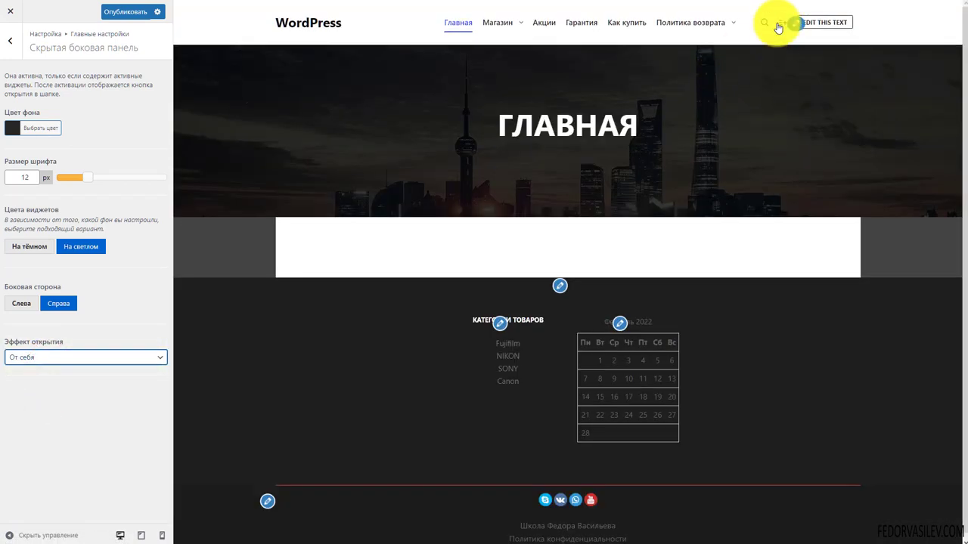
pyautogui.click(779, 25)
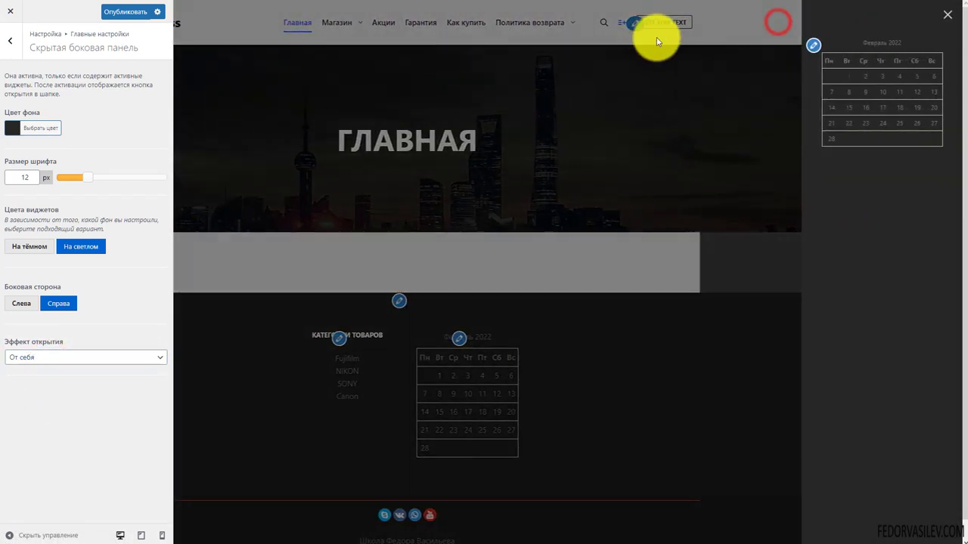
pyautogui.click(617, 26)
# Step: Set the hidden sidebar's opening effect to «Раскрыть», preview it, publish the changes and return to «Главные настройки»
pyautogui.click(34, 359)
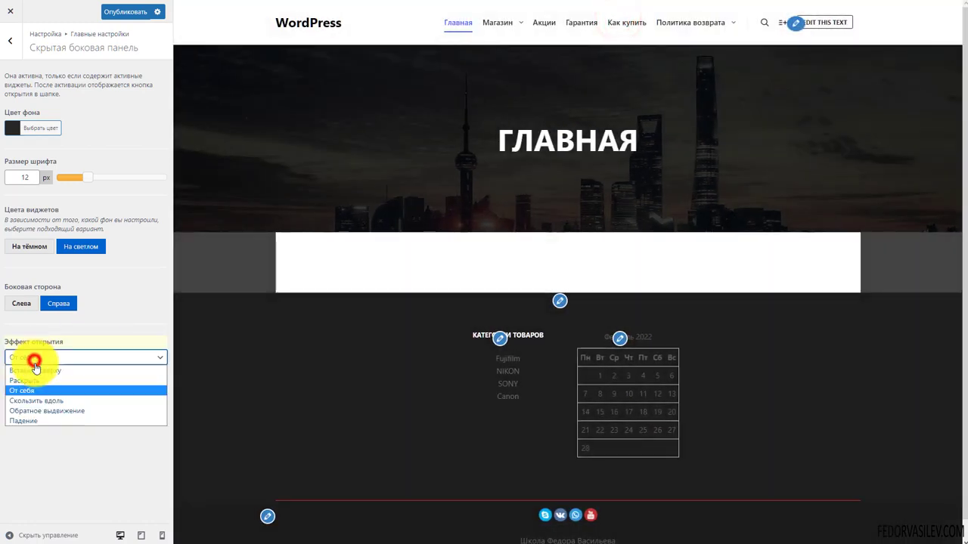
pyautogui.click(38, 386)
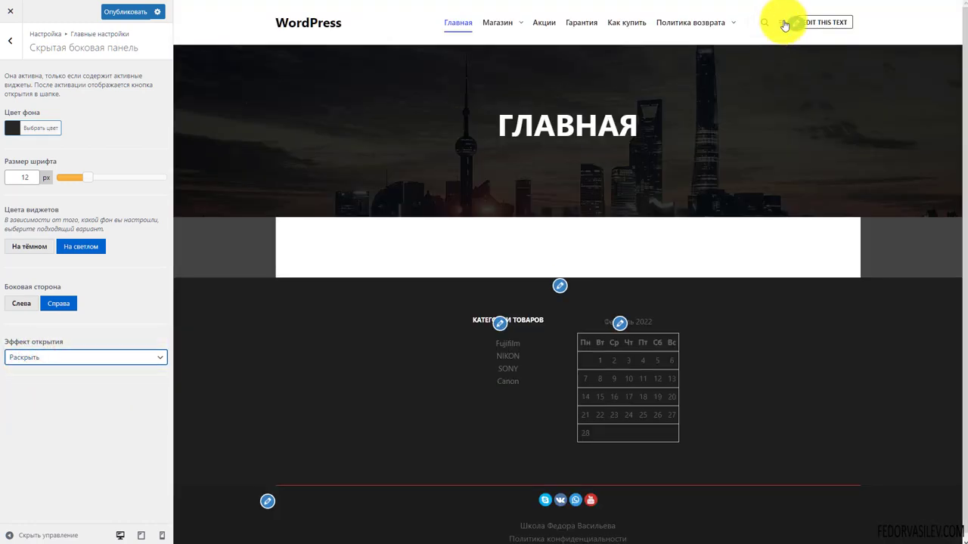
pyautogui.click(783, 23)
pyautogui.click(767, 20)
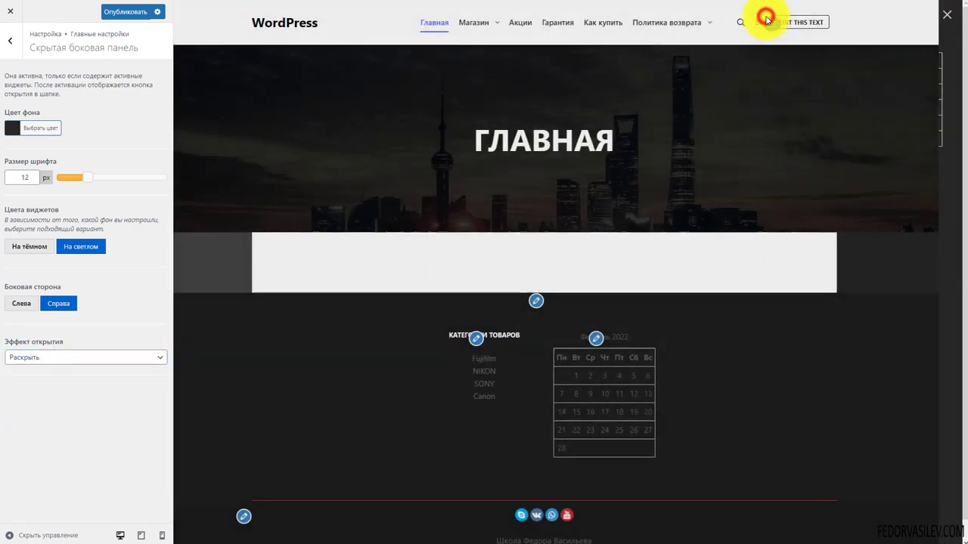
pyautogui.click(110, 11)
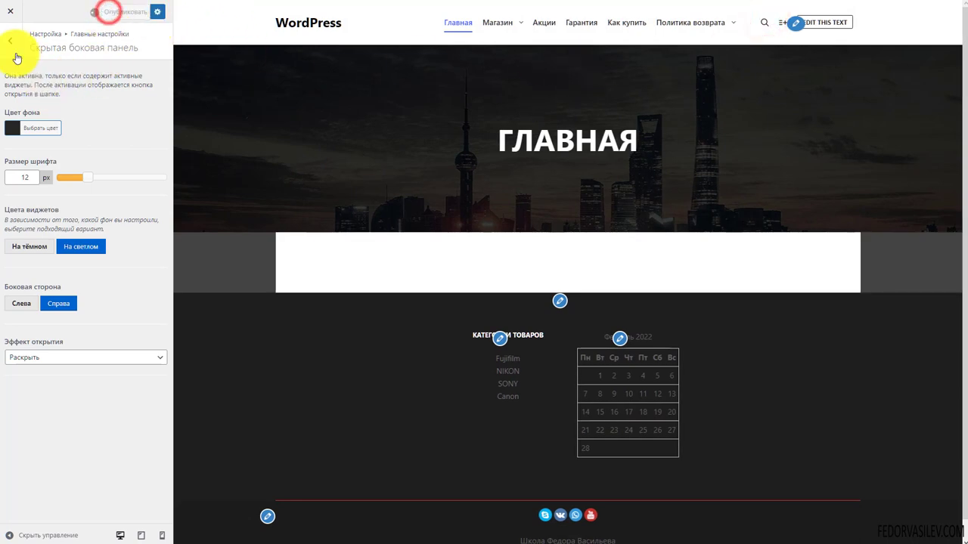
pyautogui.click(12, 50)
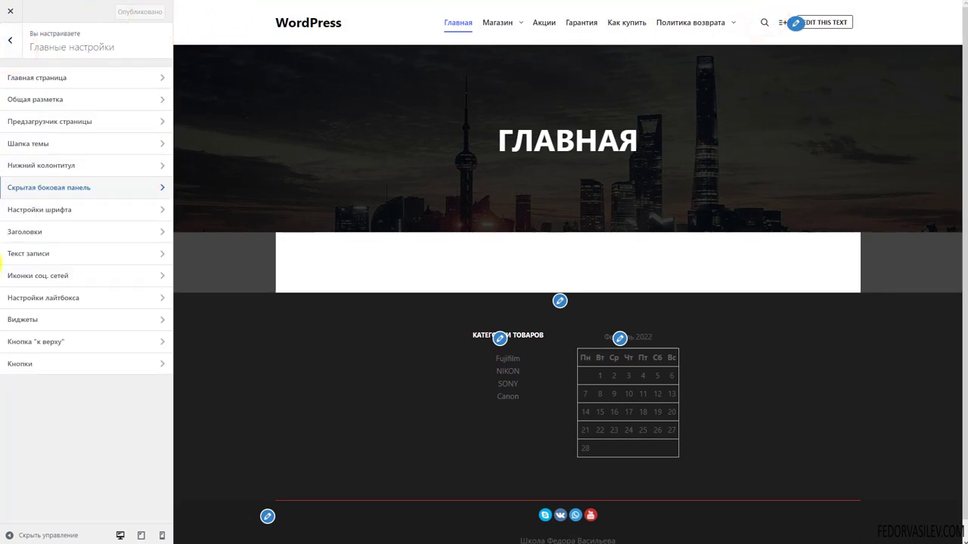
# Step: Open «Настройки шрифта» and examine the font family and spacing options for the main navigation menu and overlay menu
pyautogui.click(65, 215)
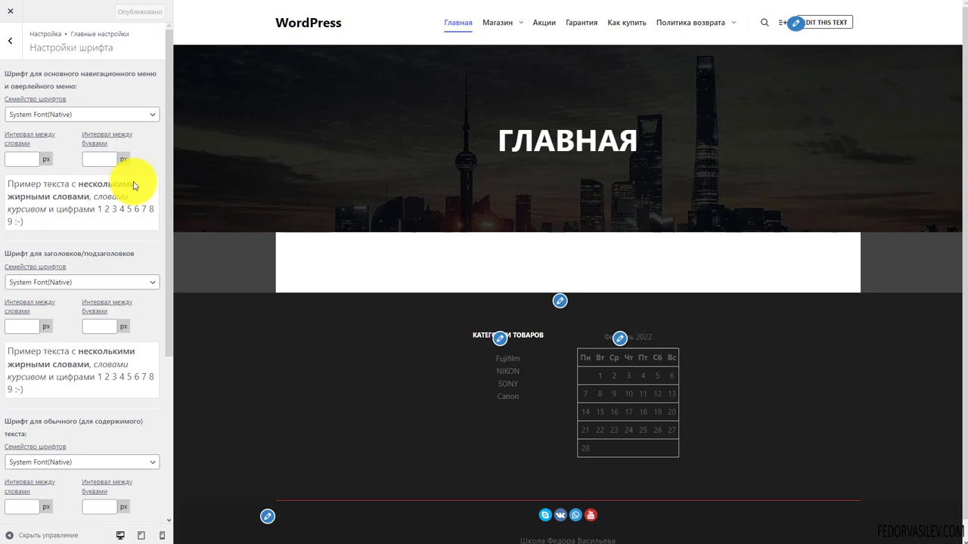
pyautogui.click(33, 102)
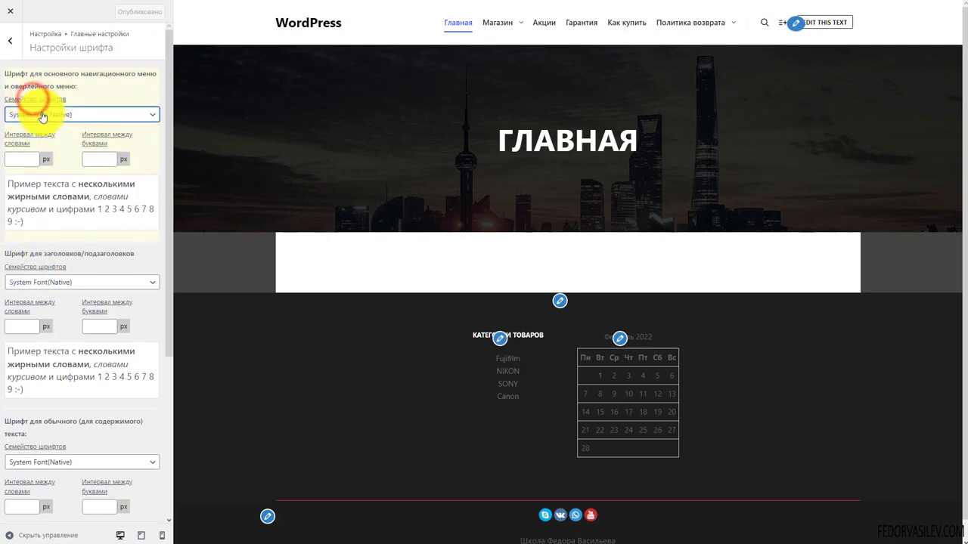
pyautogui.click(42, 113)
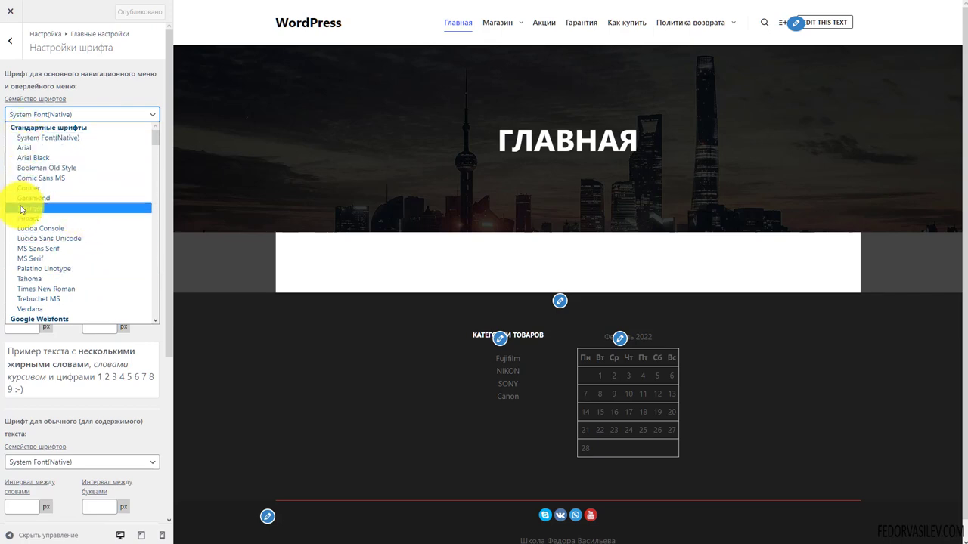
pyautogui.scroll(-6, 27, 306)
pyautogui.scroll(6, 83, 173)
pyautogui.click(83, 83)
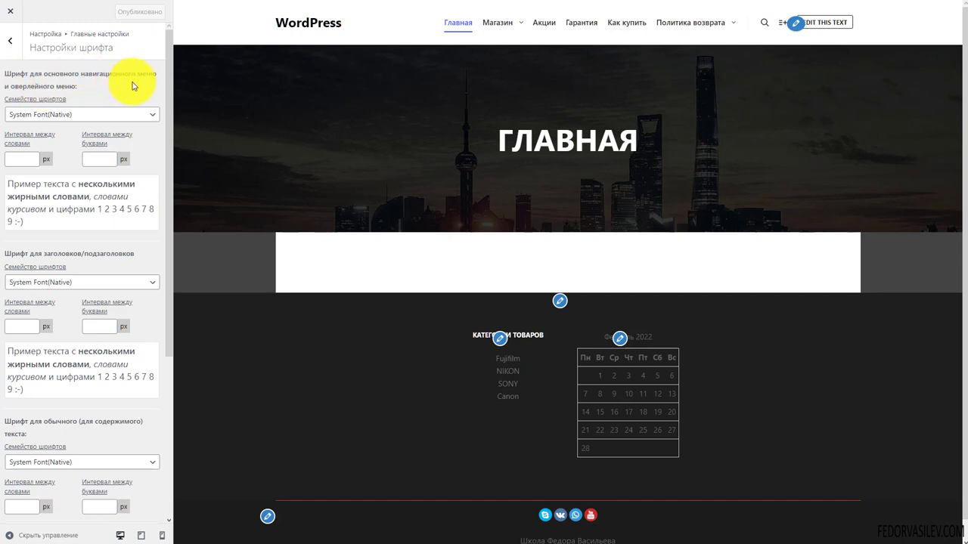
pyautogui.click(13, 158)
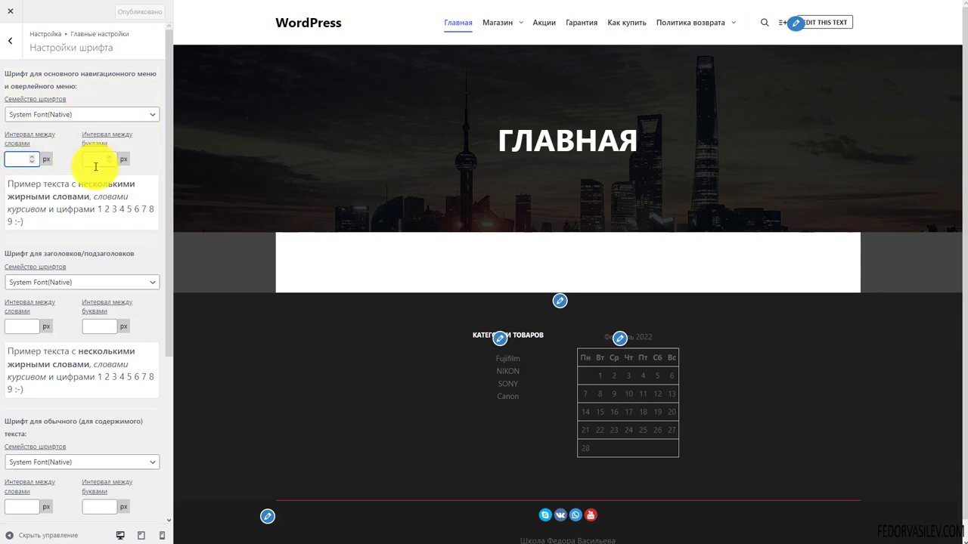
# Step: Examine the font options for headings, regular text and the text logo, and return to «Главные настройки»
pyautogui.scroll(-2, 108, 162)
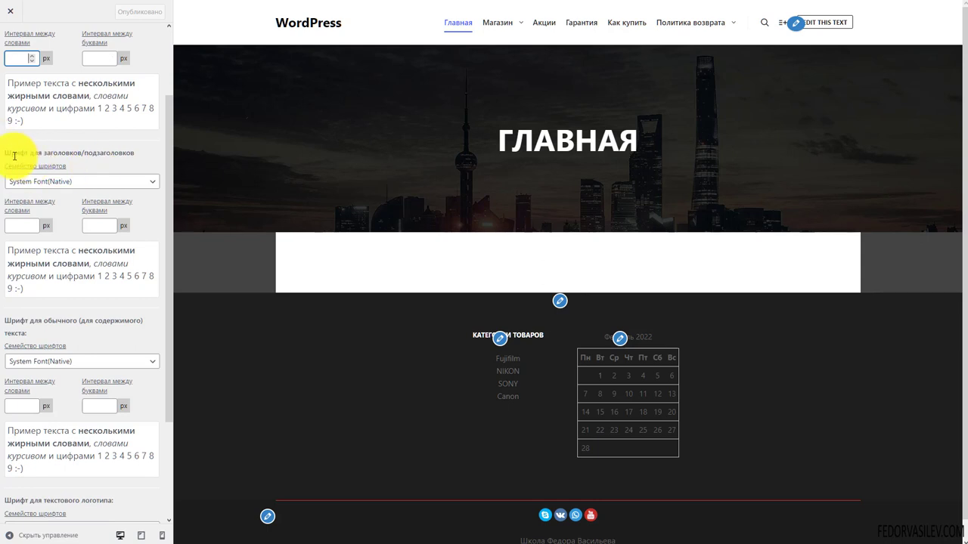
pyautogui.scroll(-3, 131, 154)
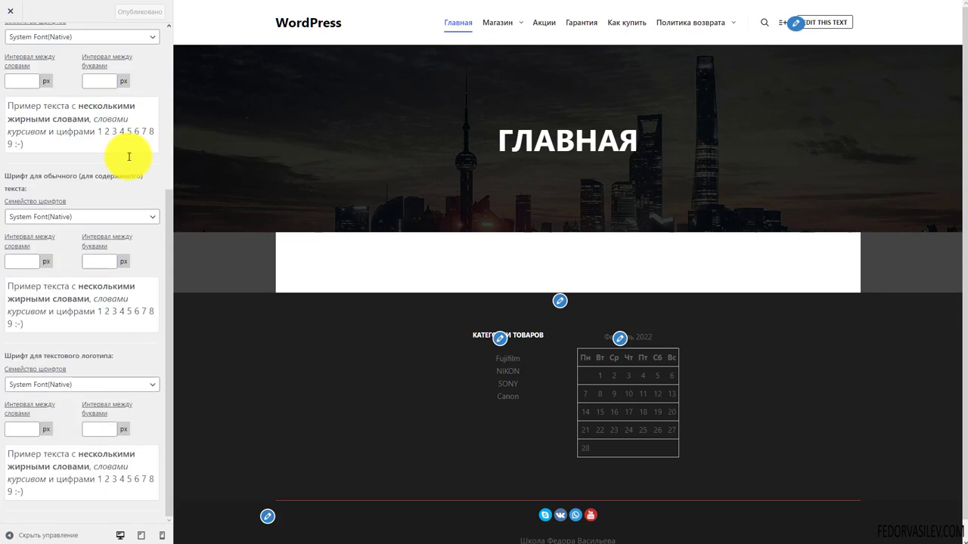
pyautogui.scroll(2, 130, 155)
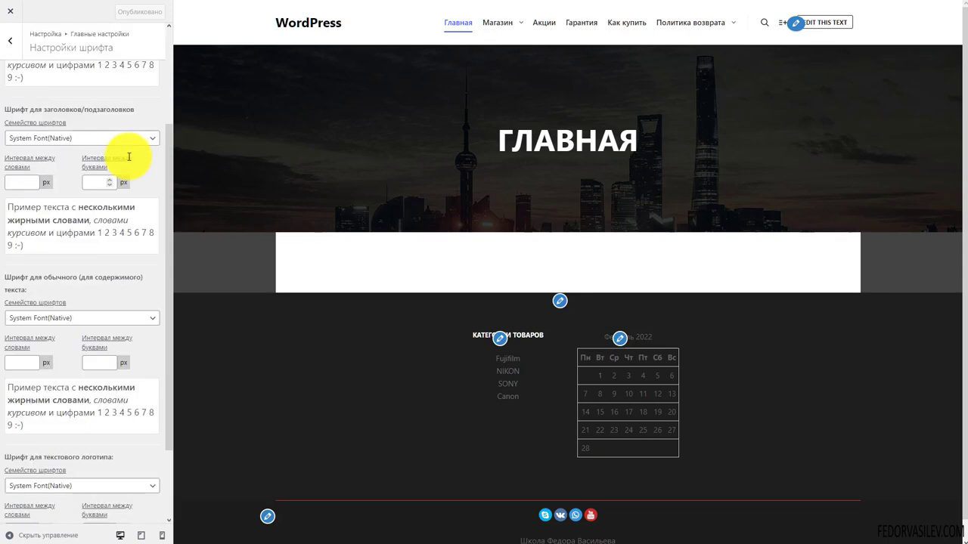
pyautogui.click(68, 139)
pyautogui.click(95, 123)
pyautogui.scroll(-2, 106, 166)
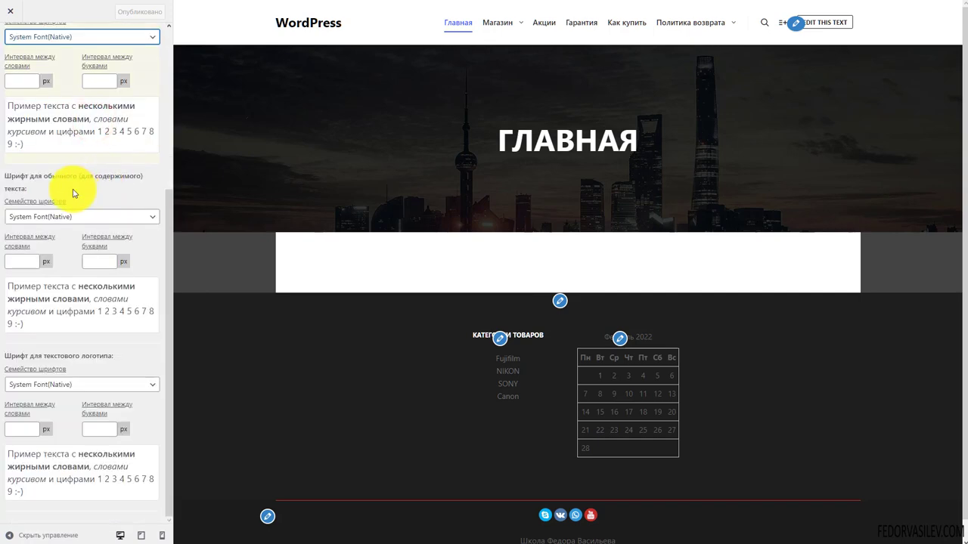
pyautogui.click(63, 217)
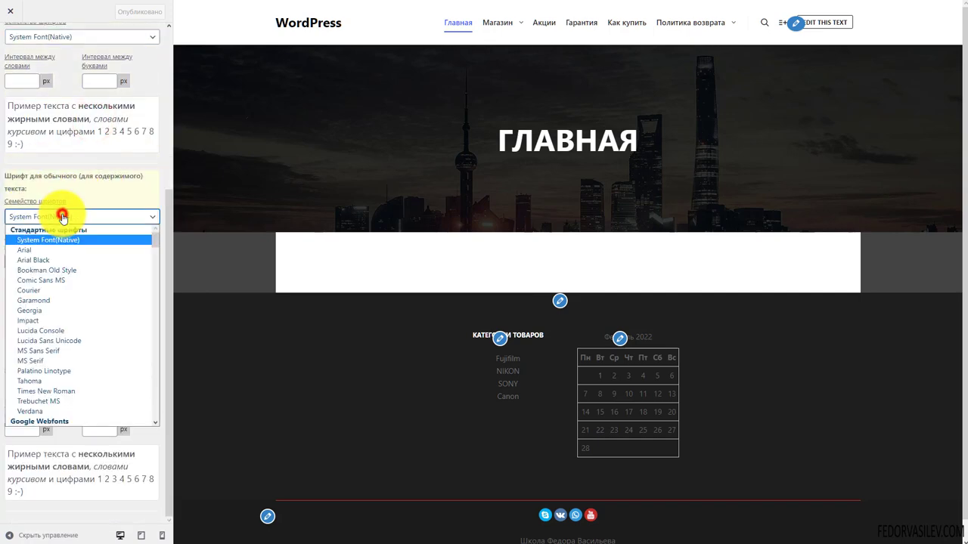
pyautogui.click(124, 194)
pyautogui.scroll(5, 72, 317)
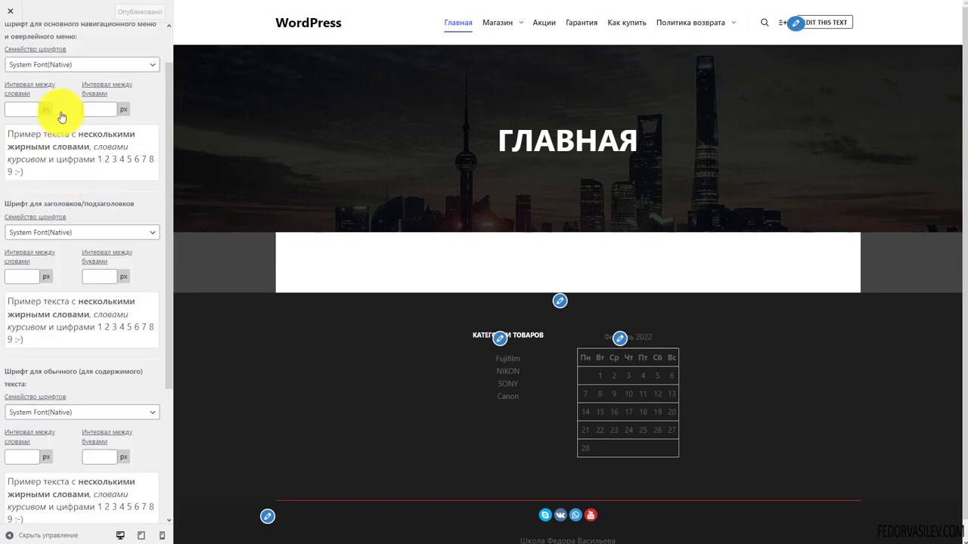
pyautogui.scroll(-3, 46, 302)
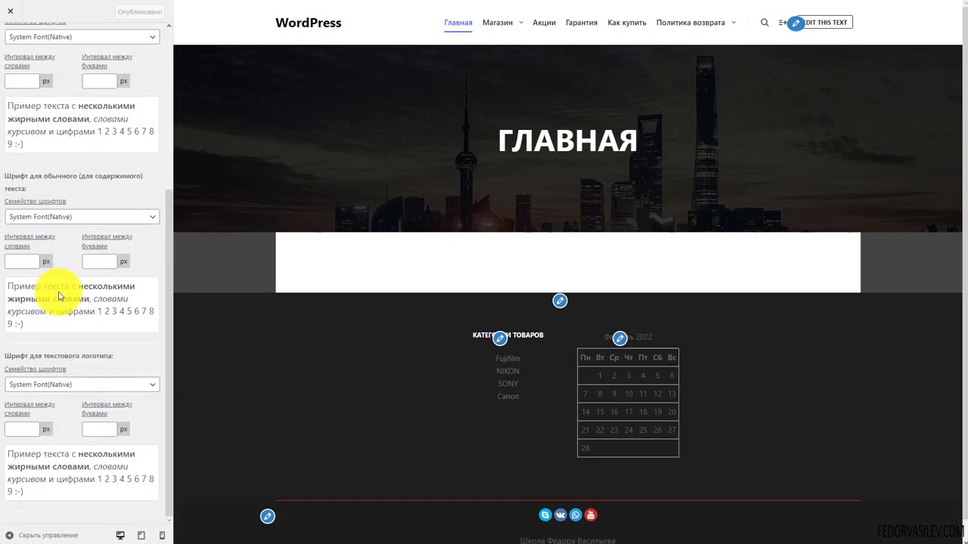
pyautogui.scroll(3, 60, 296)
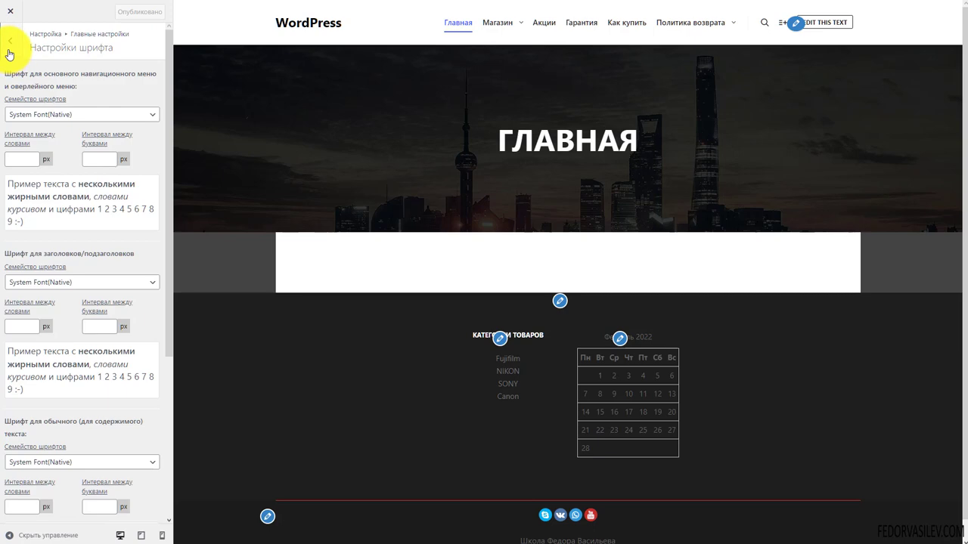
pyautogui.click(9, 51)
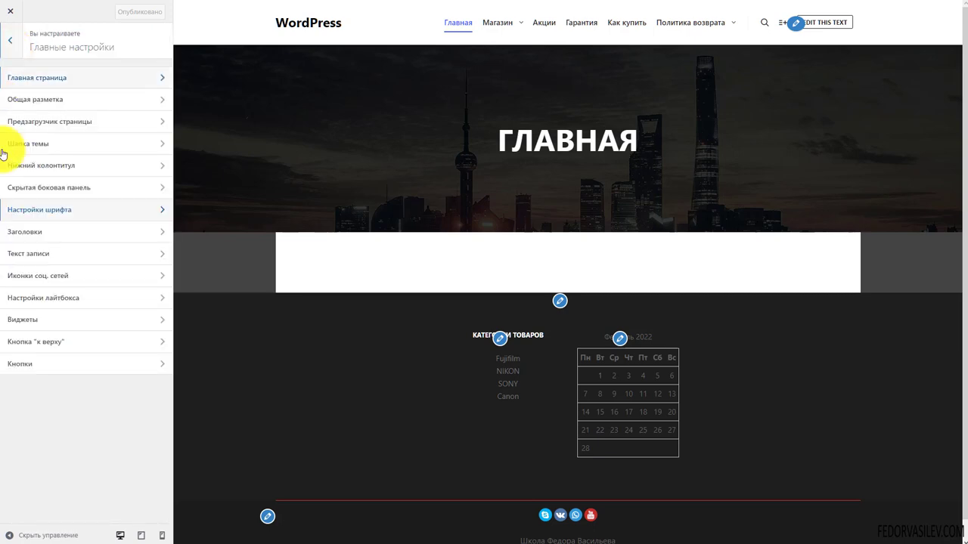
# Step: Open the «Заголовки» settings and examine the heading text color on the blog and «Магазин» pages in the preview
pyautogui.click(43, 237)
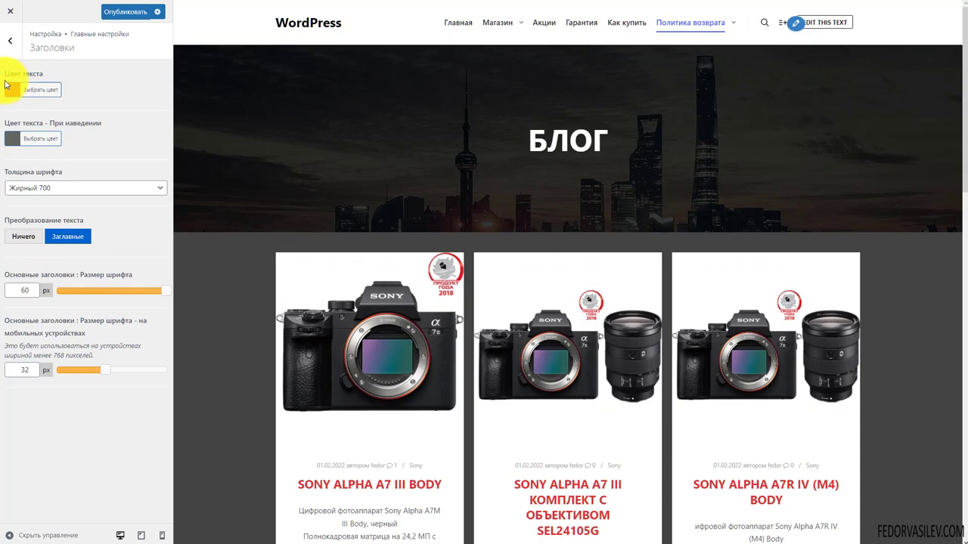
pyautogui.scroll(-4, 492, 350)
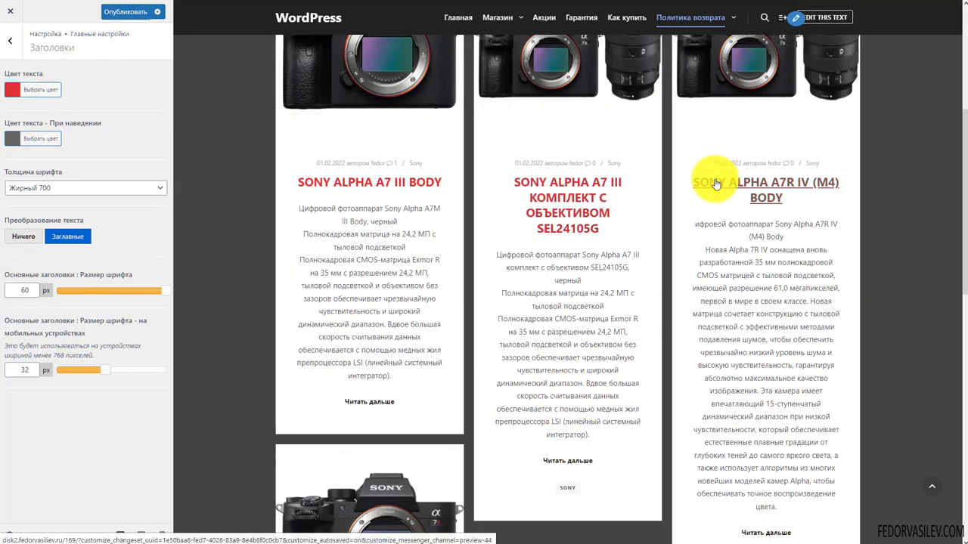
pyautogui.scroll(3, 709, 181)
pyautogui.click(491, 20)
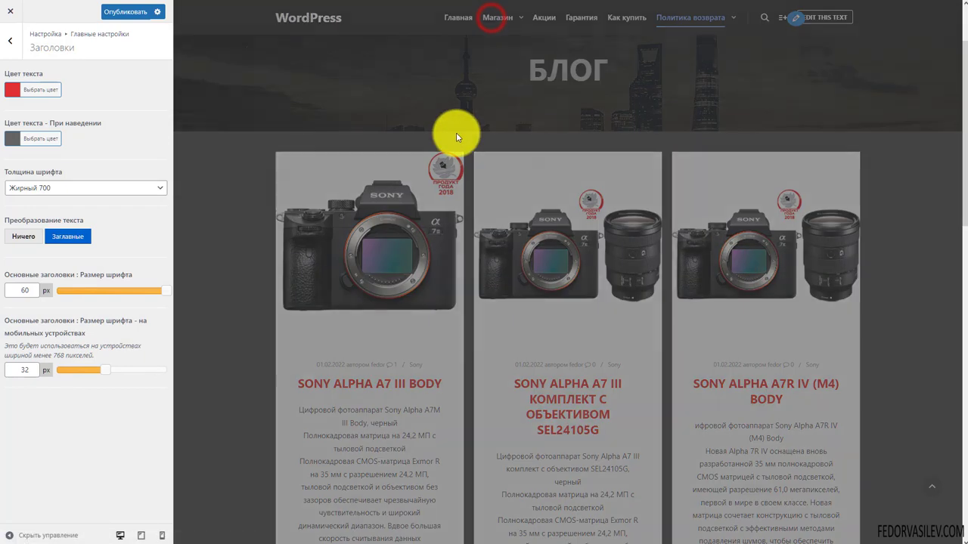
pyautogui.scroll(-5, 346, 127)
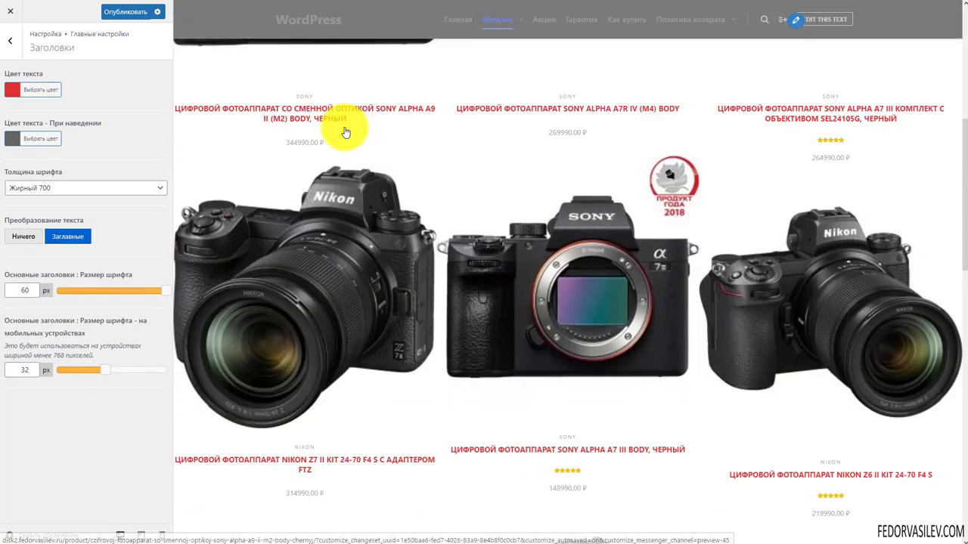
pyautogui.scroll(-10, 638, 118)
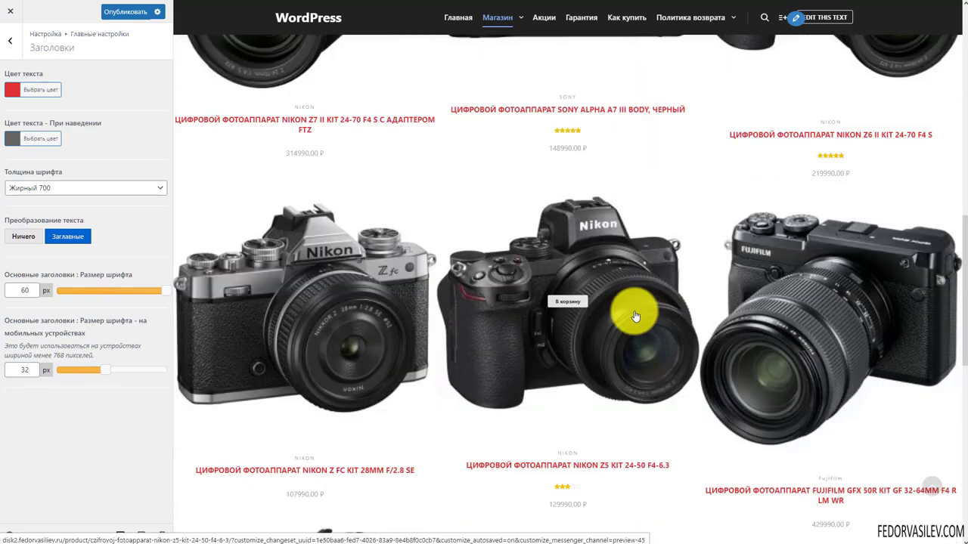
pyautogui.scroll(7, 704, 509)
pyautogui.scroll(4, 705, 509)
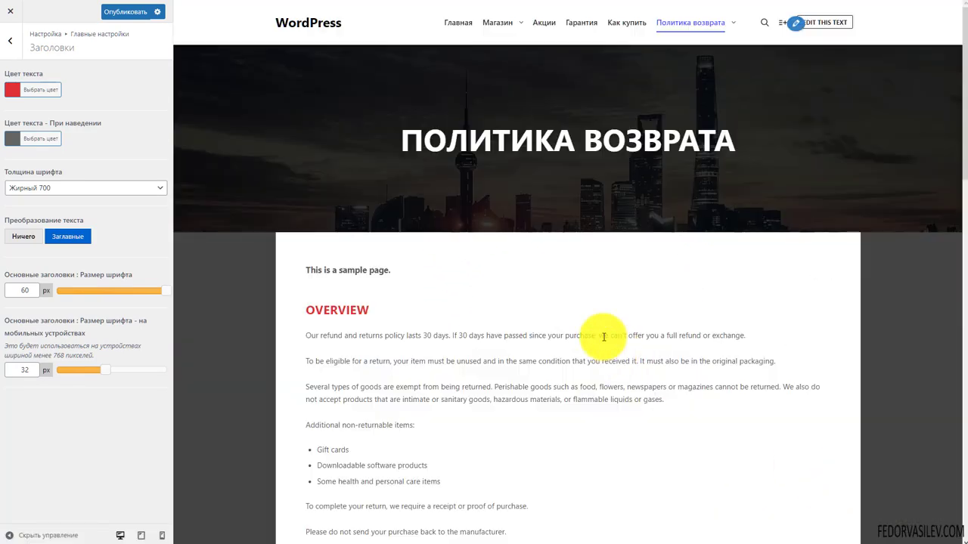
# Step: Examine the section headings on the «Политика возврата» page in the preview, including Refunds and Exchanges
pyautogui.scroll(-5, 367, 204)
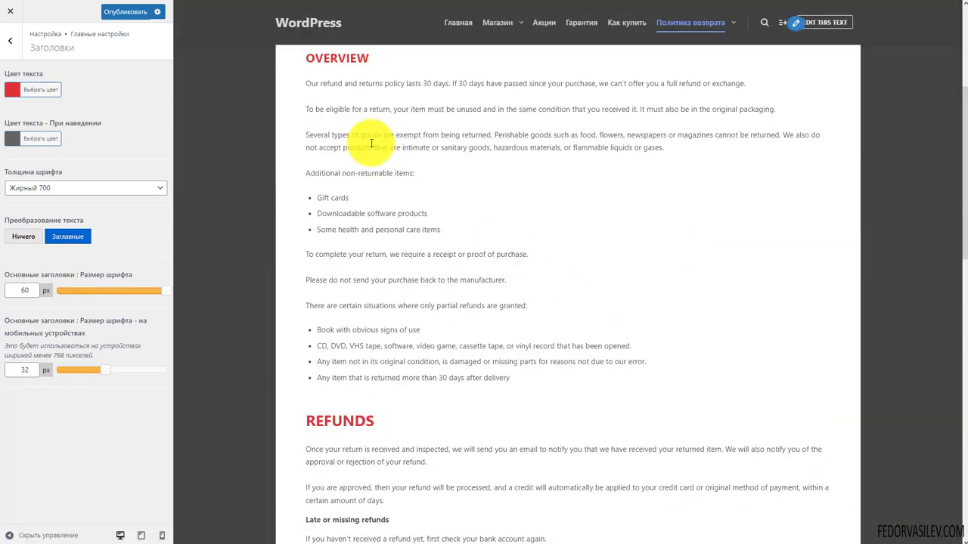
pyautogui.moveTo(395, 213); pyautogui.dragTo(316, 219)
pyautogui.scroll(-3, 499, 249)
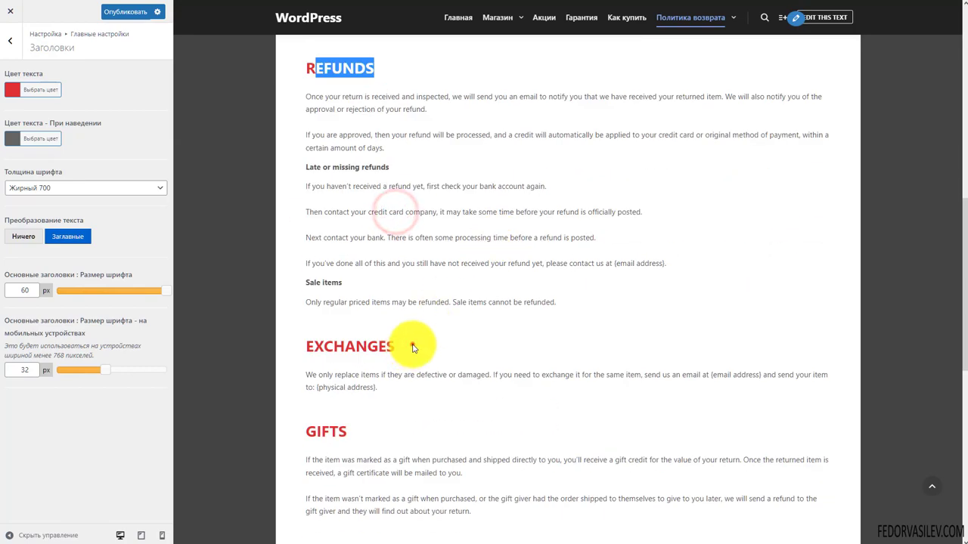
pyautogui.moveTo(412, 344); pyautogui.dragTo(323, 341)
pyautogui.scroll(-3, 499, 281)
pyautogui.scroll(15, 499, 281)
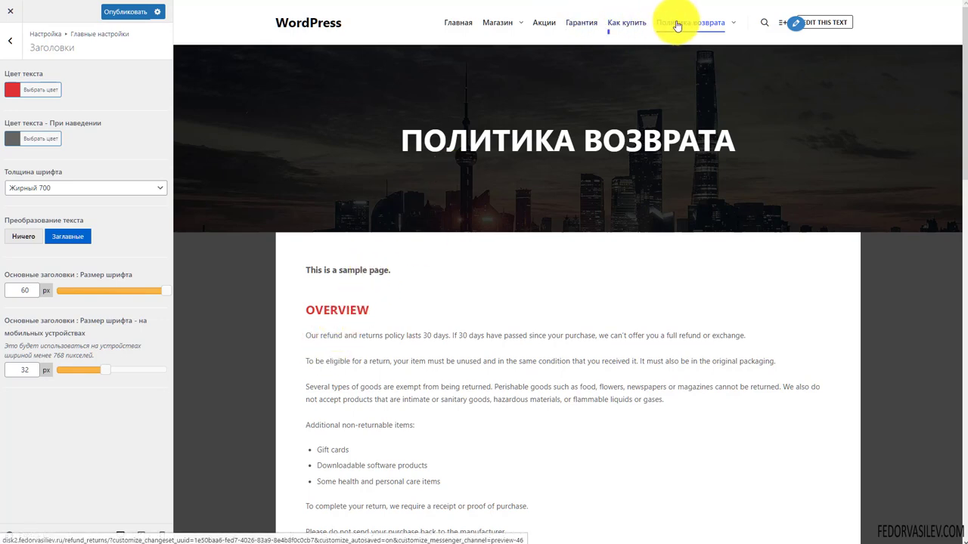
# Step: Switch the preview to the blog page and set the headings' hover text color to yellow
pyautogui.click(727, 24)
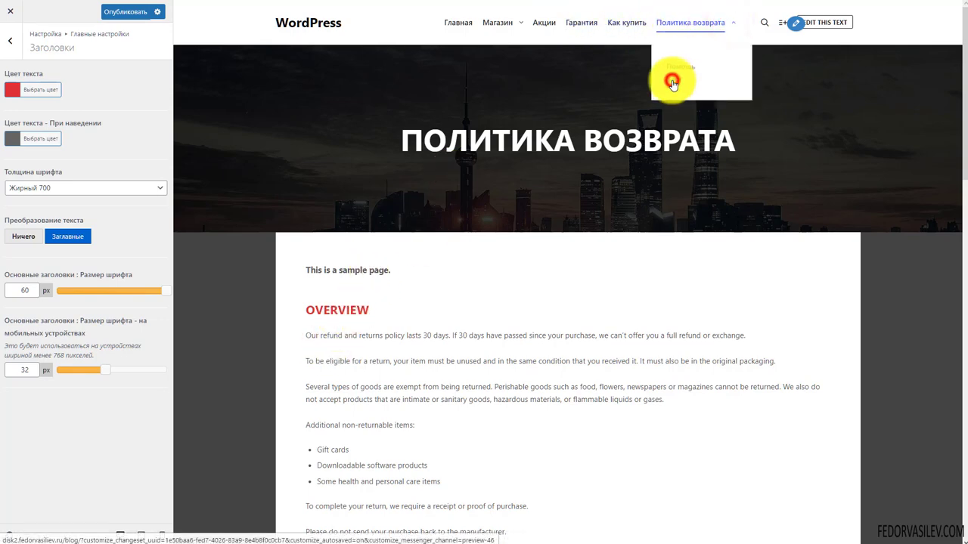
pyautogui.click(672, 81)
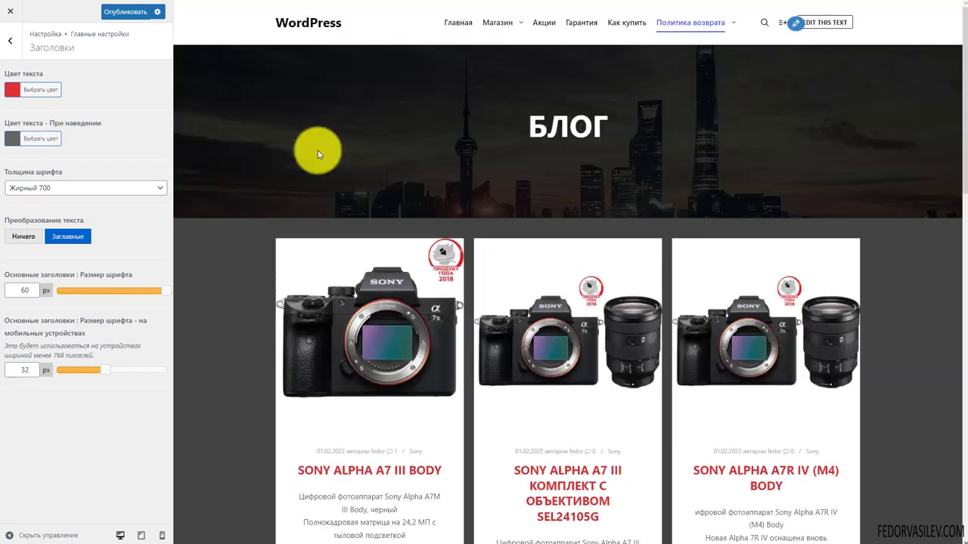
pyautogui.scroll(-2, 313, 303)
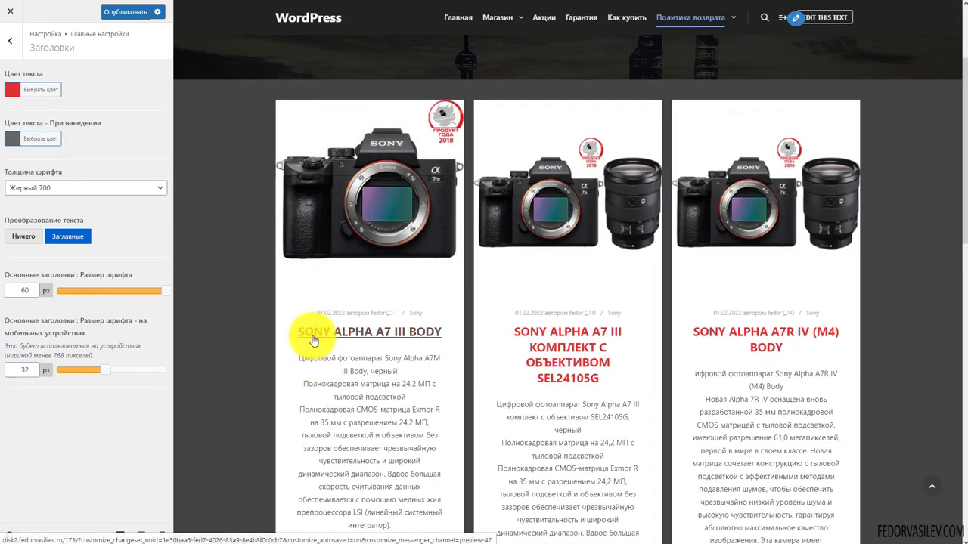
pyautogui.click(12, 139)
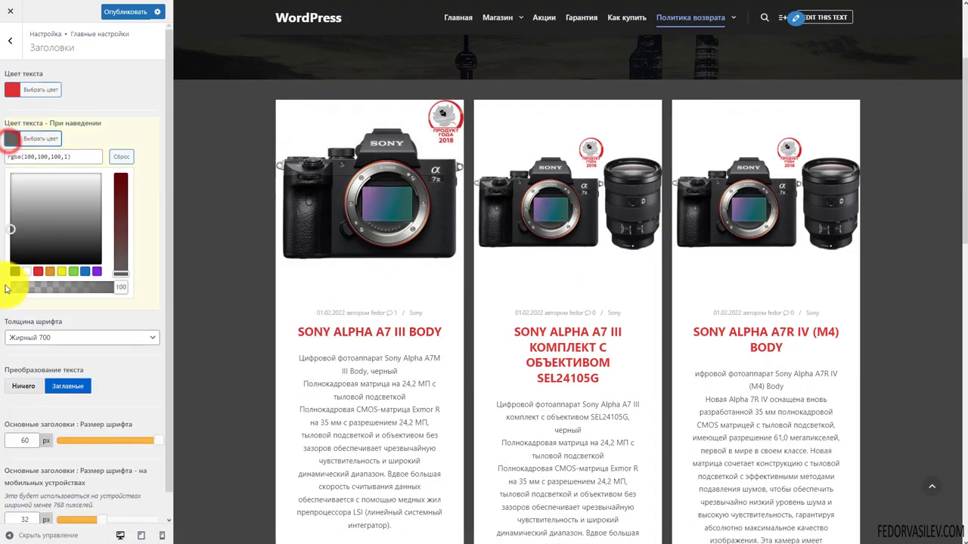
pyautogui.click(62, 271)
pyautogui.click(116, 121)
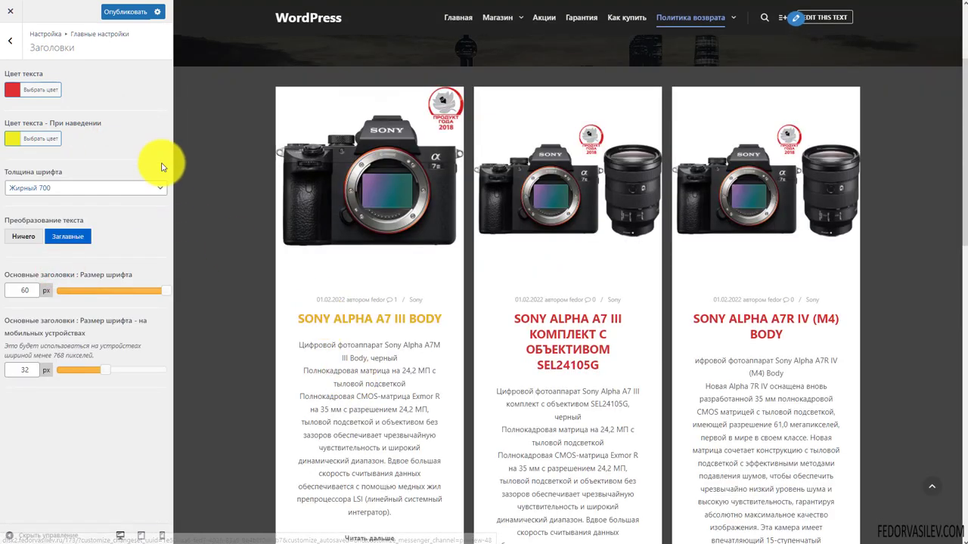
# Step: View the heading font weight options and set the headings' text transformation to «Ничего»
pyautogui.click(61, 194)
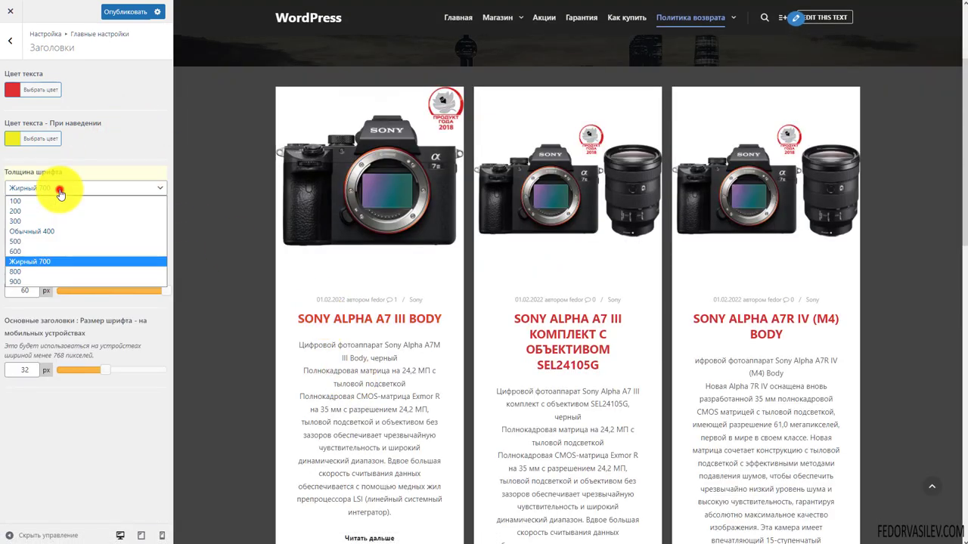
pyautogui.click(84, 163)
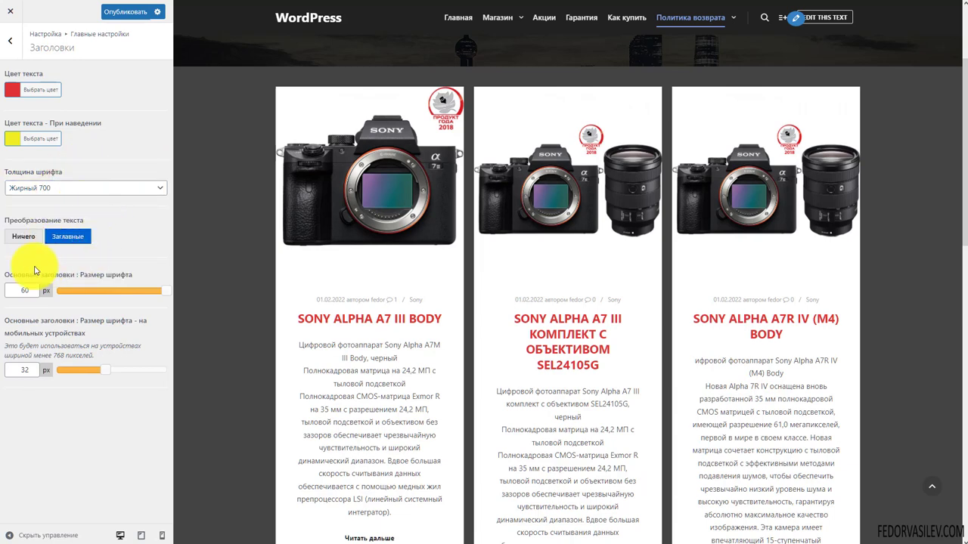
pyautogui.click(21, 239)
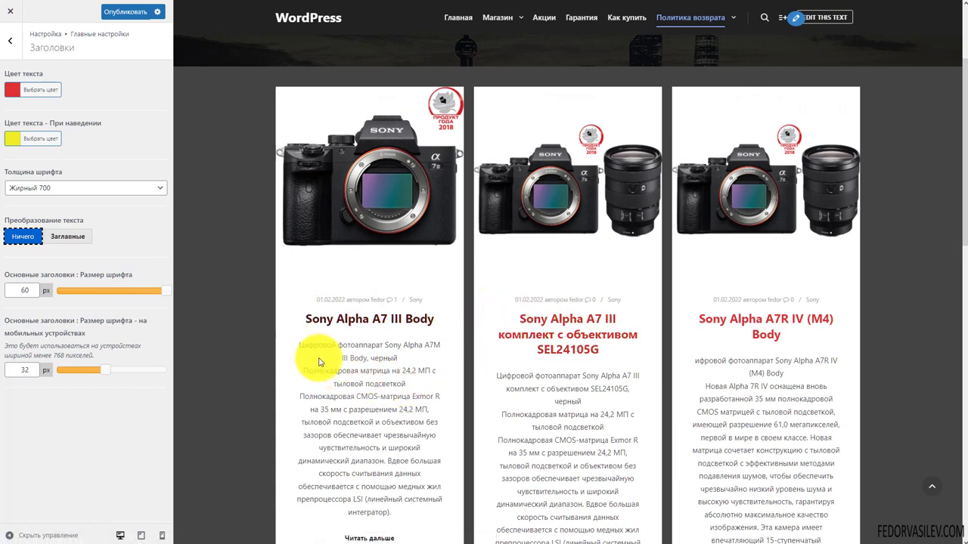
pyautogui.scroll(-2, 529, 281)
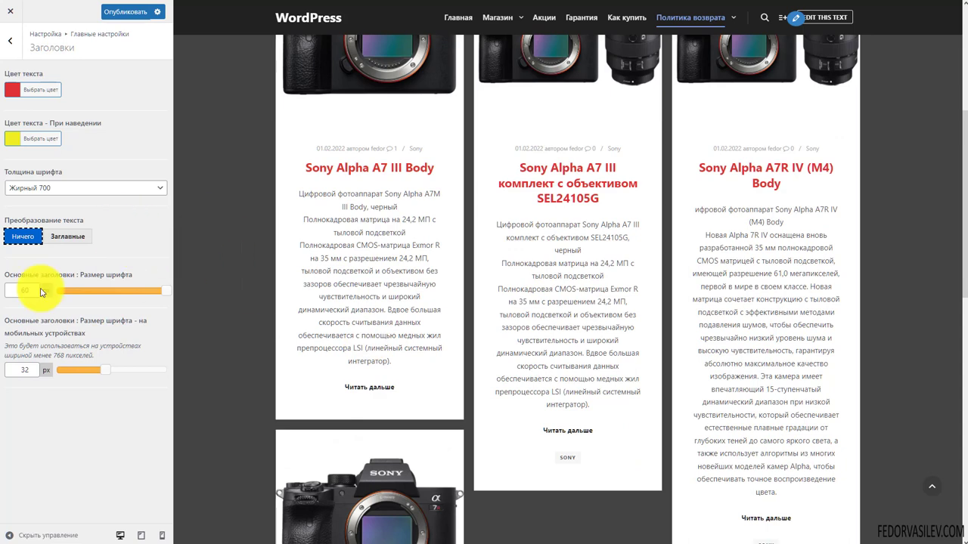
# Step: Set the main headings' font size to 27 px and check the page title and post titles in the blog preview
pyautogui.moveTo(165, 291); pyautogui.dragTo(139, 294)
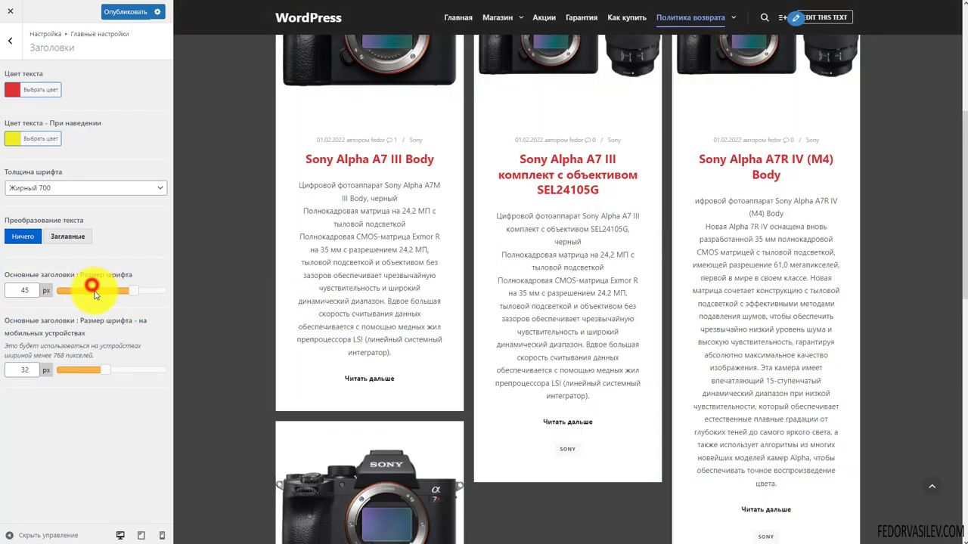
pyautogui.click(92, 291)
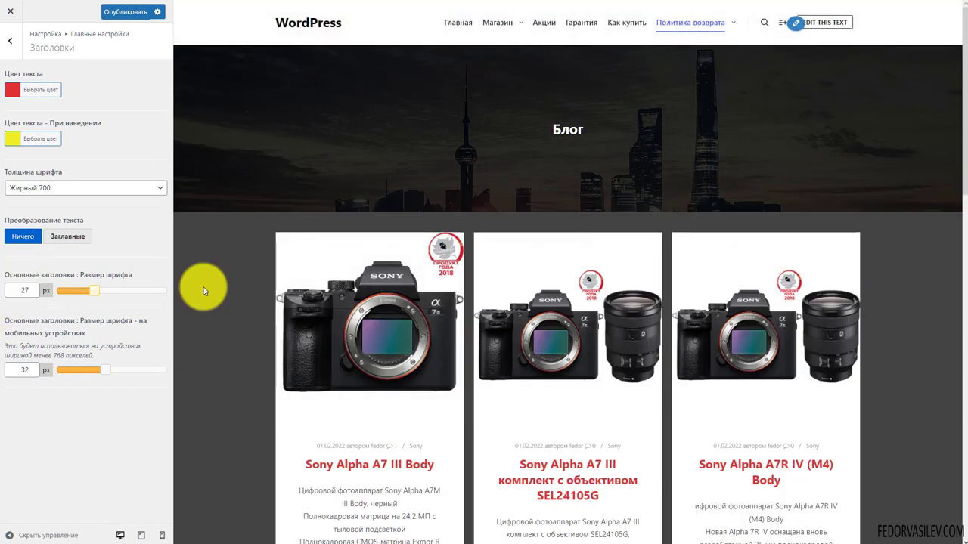
pyautogui.scroll(-3, 203, 295)
pyautogui.moveTo(305, 209); pyautogui.dragTo(370, 210)
pyautogui.scroll(3, 344, 272)
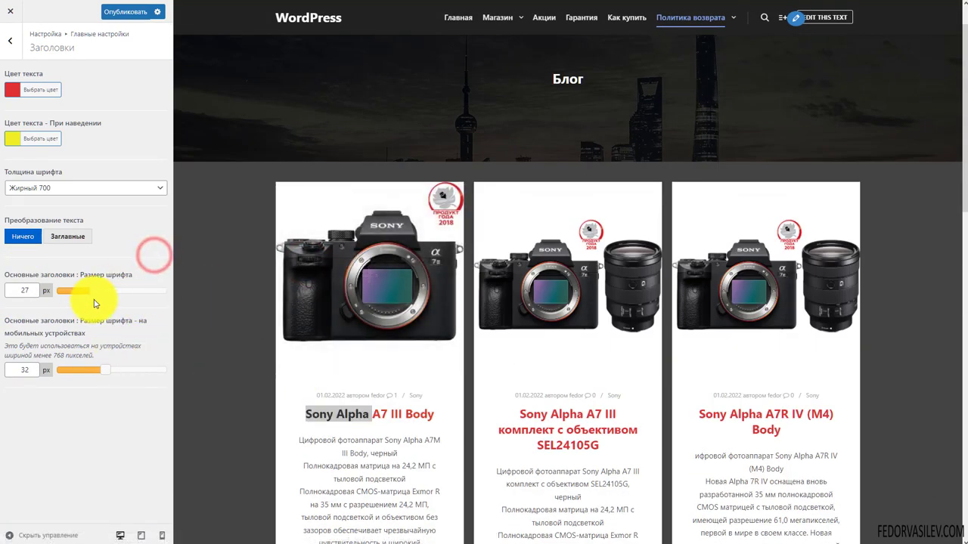
# Step: Set the main headings' font size to 46 px and check the «Блог» page title in the preview
pyautogui.scroll(1, 227, 272)
pyautogui.click(570, 134)
pyautogui.moveTo(94, 291); pyautogui.dragTo(170, 300)
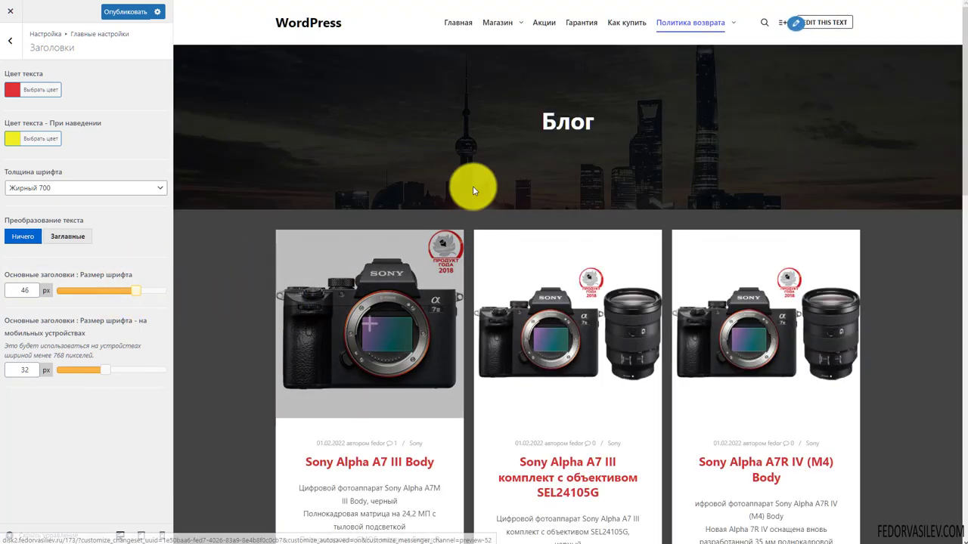
pyautogui.moveTo(598, 136); pyautogui.dragTo(517, 117)
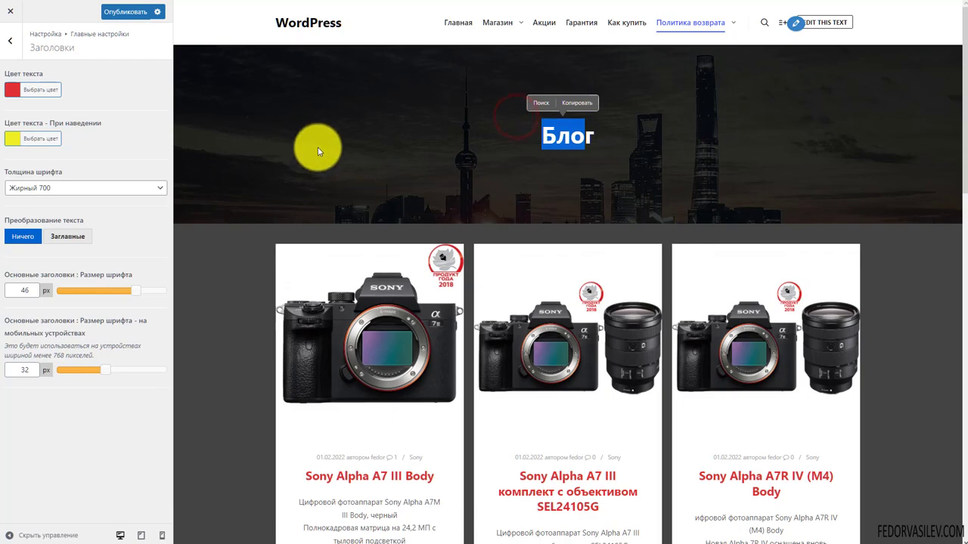
pyautogui.scroll(-3, 320, 341)
# Step: Set the main headings' font size for mobile devices to 45 px, using the mobile preview
pyautogui.moveTo(75, 375); pyautogui.dragTo(76, 370)
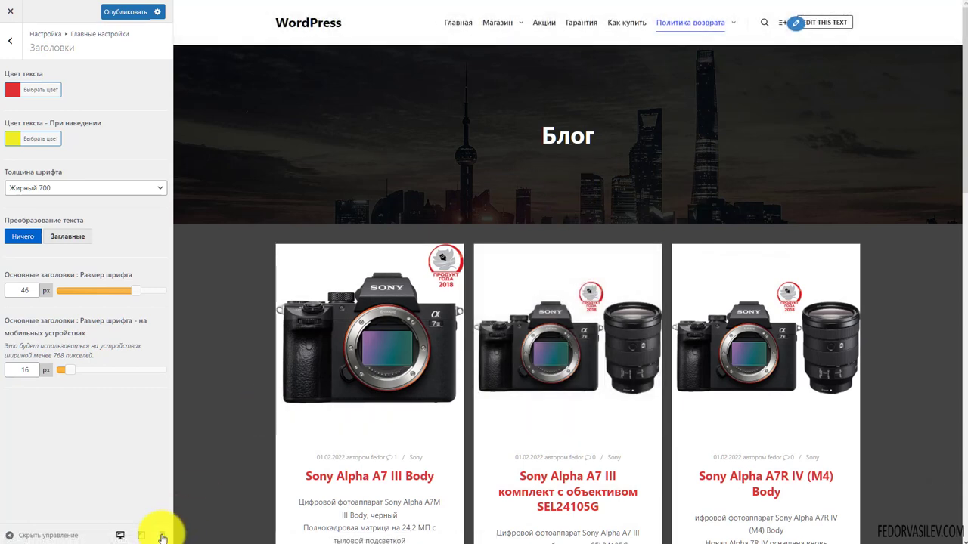
pyautogui.click(162, 535)
pyautogui.moveTo(85, 372); pyautogui.dragTo(98, 371)
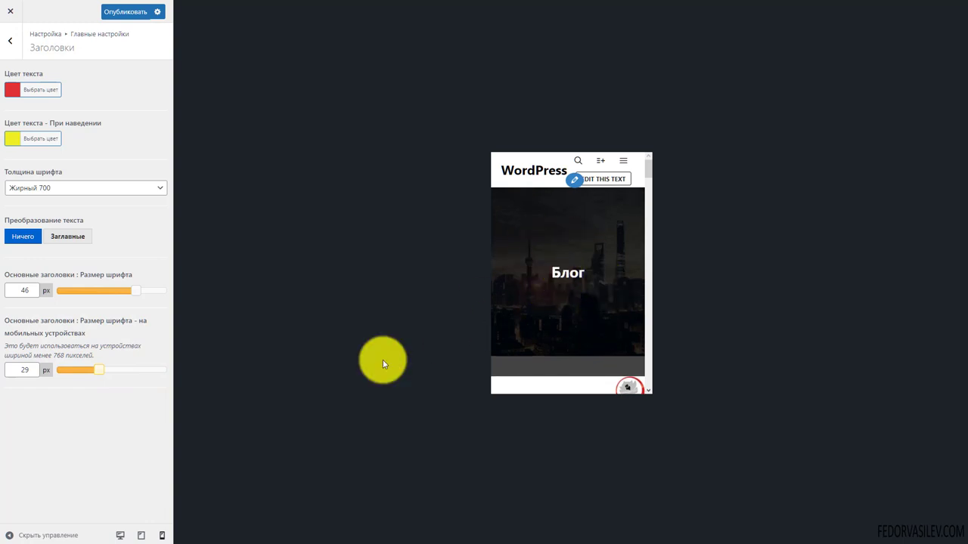
pyautogui.click(134, 370)
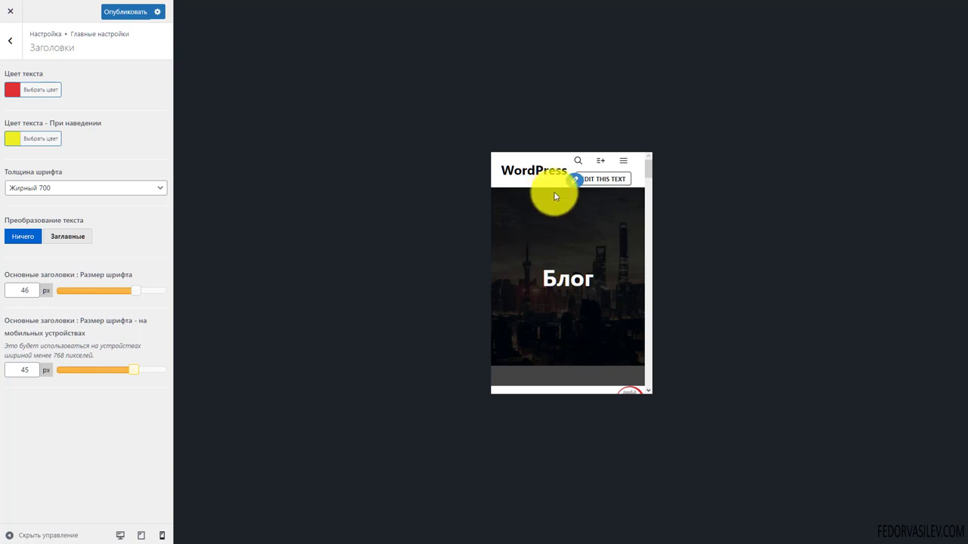
# Step: Open the «Магазин» page in the mobile preview, examine its headings at tablet size and return to the desktop preview
pyautogui.click(619, 161)
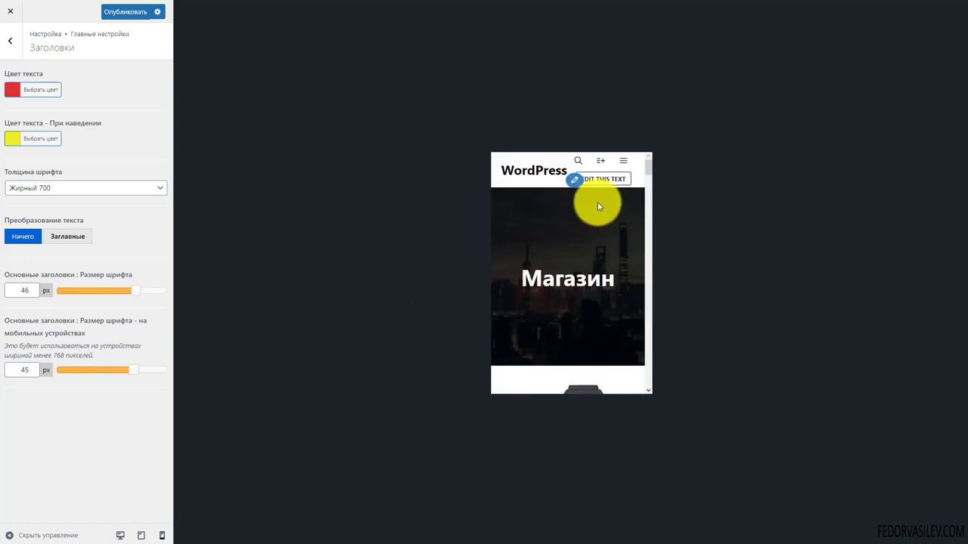
pyautogui.click(141, 536)
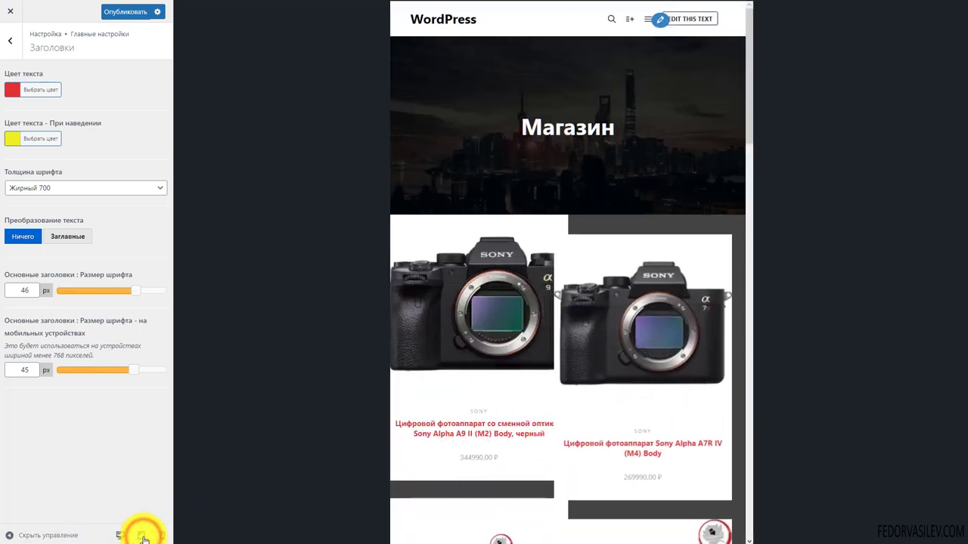
pyautogui.scroll(-5, 691, 318)
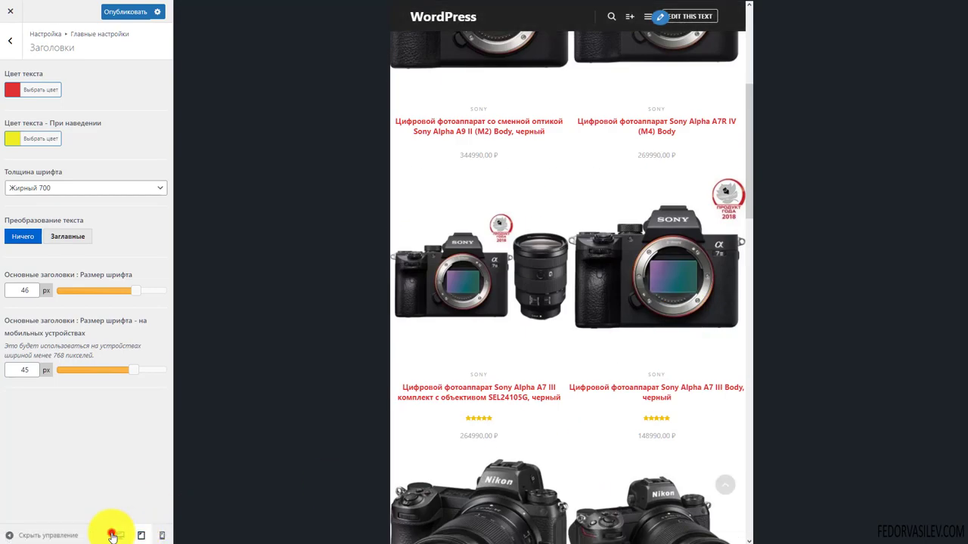
pyautogui.click(115, 535)
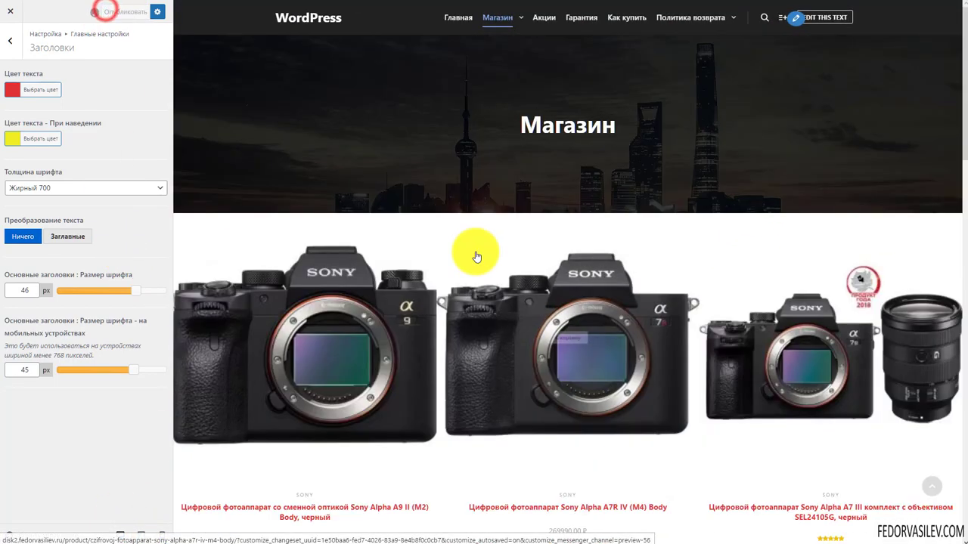
# Step: Open the «Текст записи» settings and switch the preview to the blog page
pyautogui.click(10, 41)
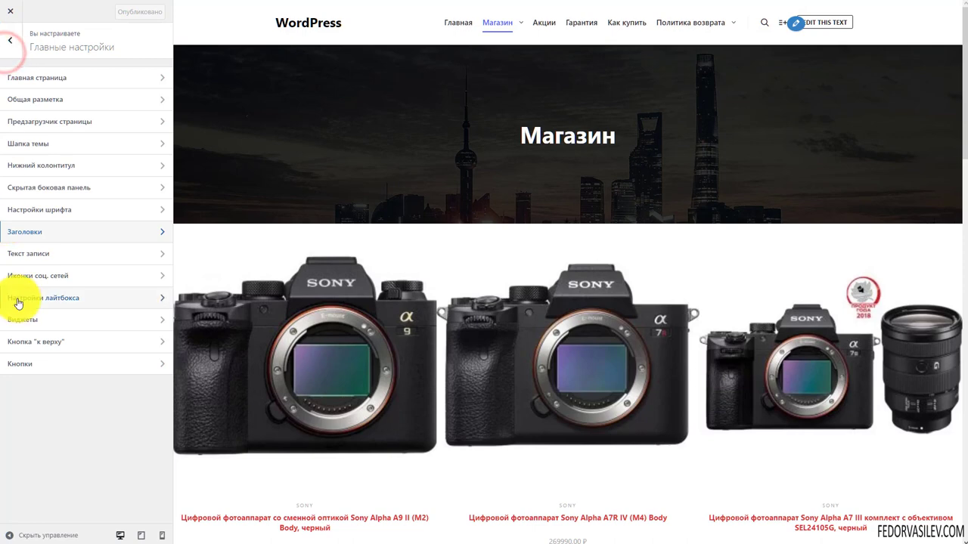
pyautogui.click(28, 254)
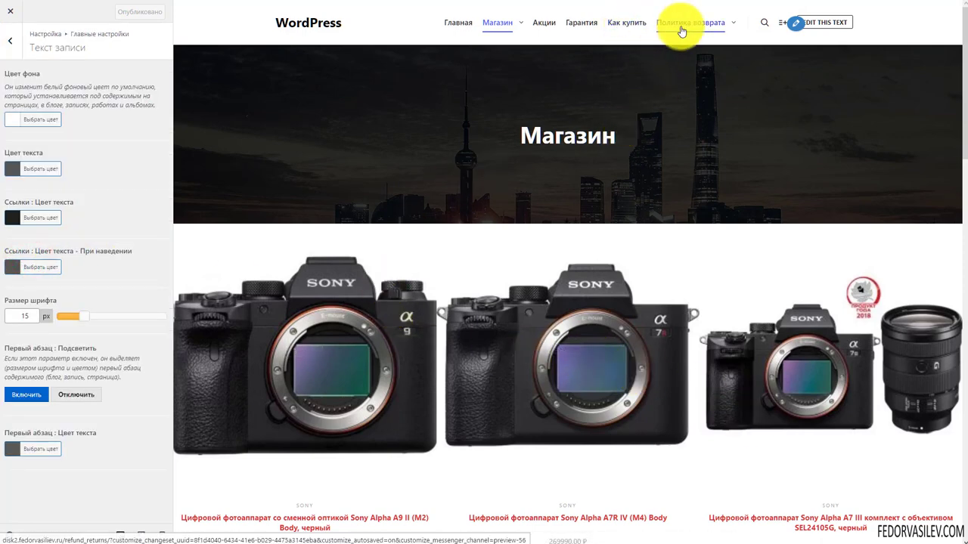
pyautogui.click(732, 24)
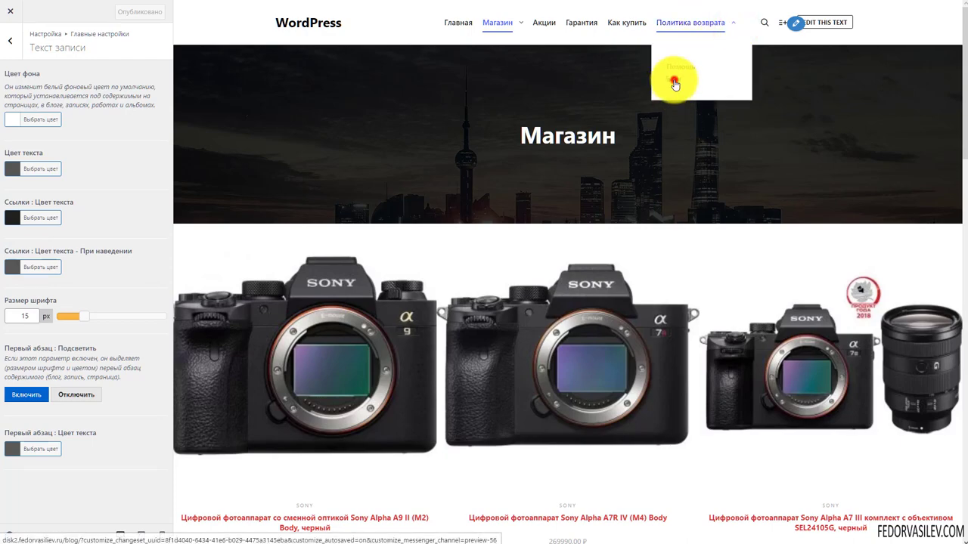
pyautogui.click(675, 81)
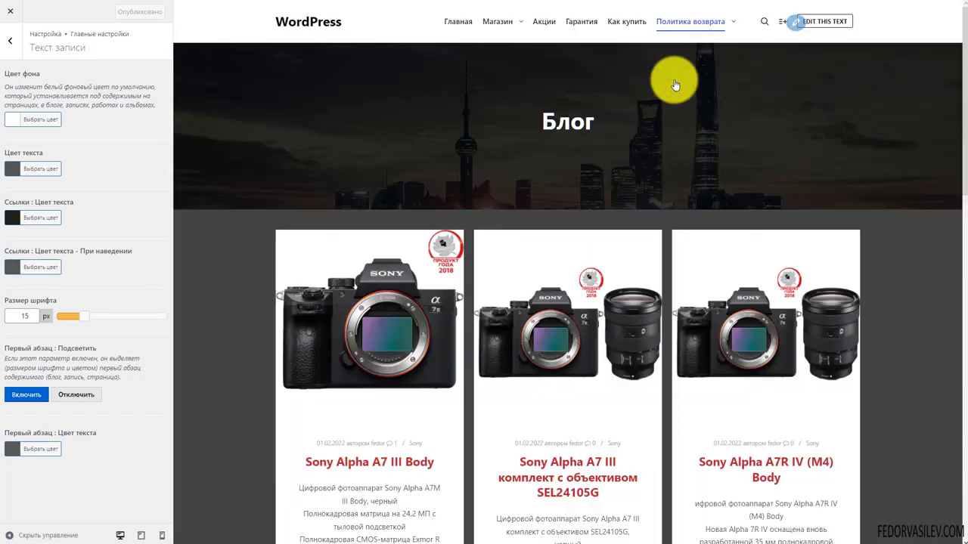
# Step: Try a gray content background on the blog posts and set the background color back to white
pyautogui.scroll(-4, 630, 222)
pyautogui.scroll(2, 588, 280)
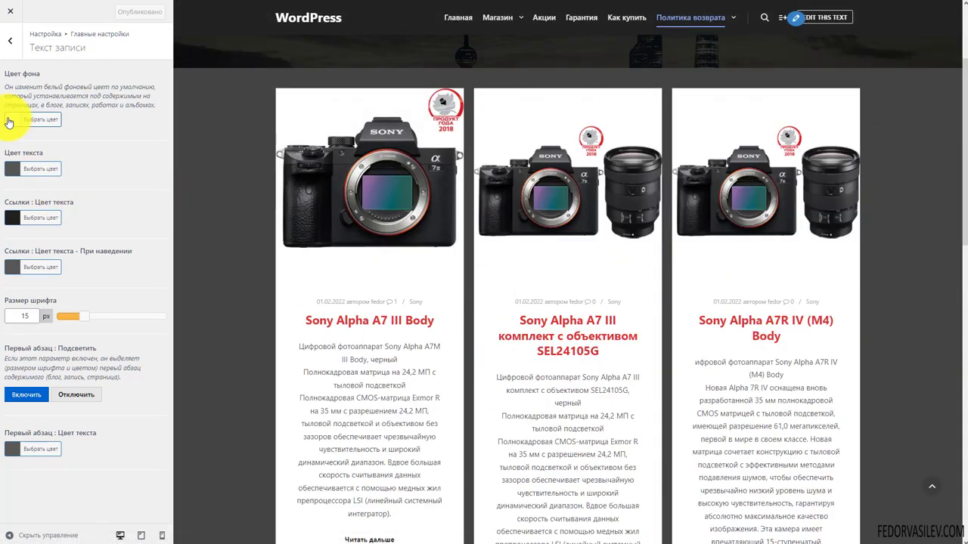
pyautogui.click(11, 119)
pyautogui.click(10, 190)
pyautogui.click(5, 199)
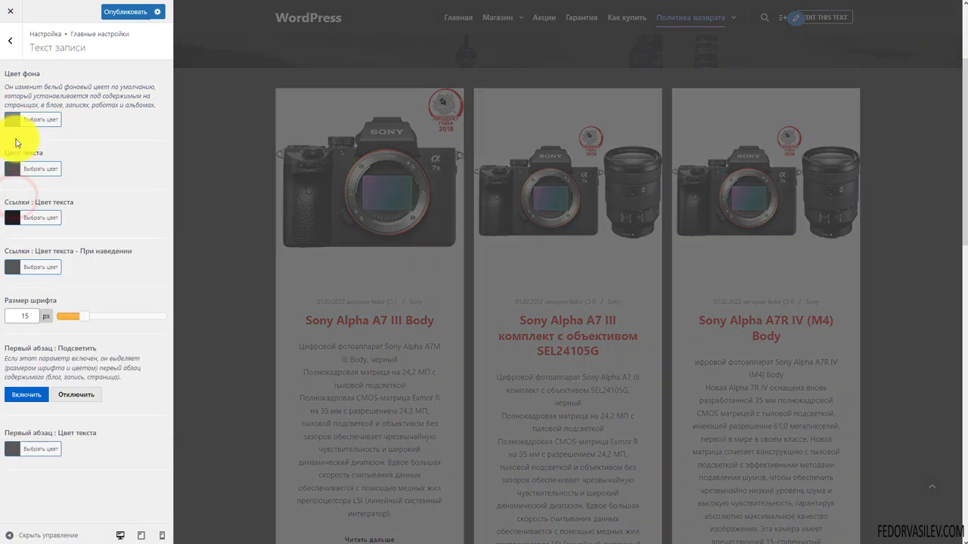
pyautogui.scroll(-2, 382, 346)
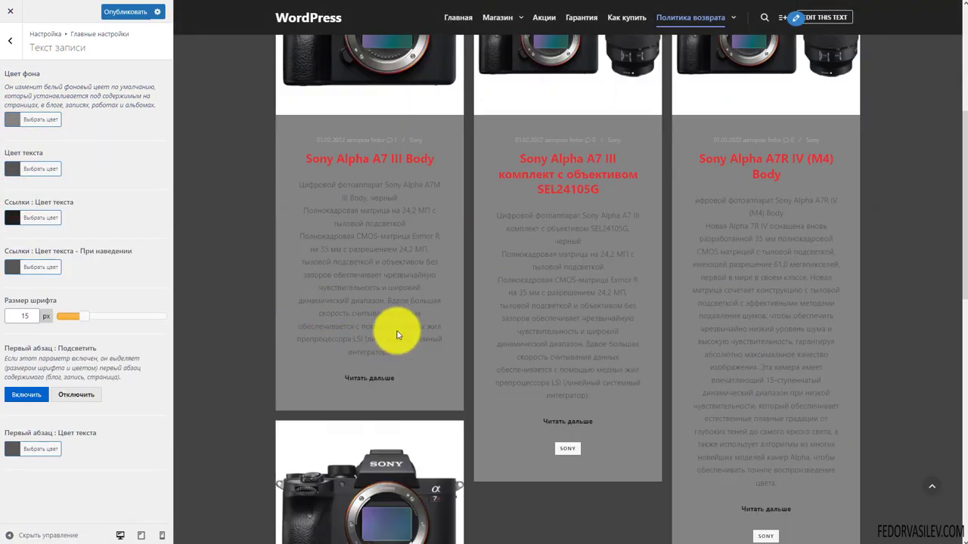
pyautogui.scroll(-3, 557, 264)
pyautogui.scroll(-5, 673, 310)
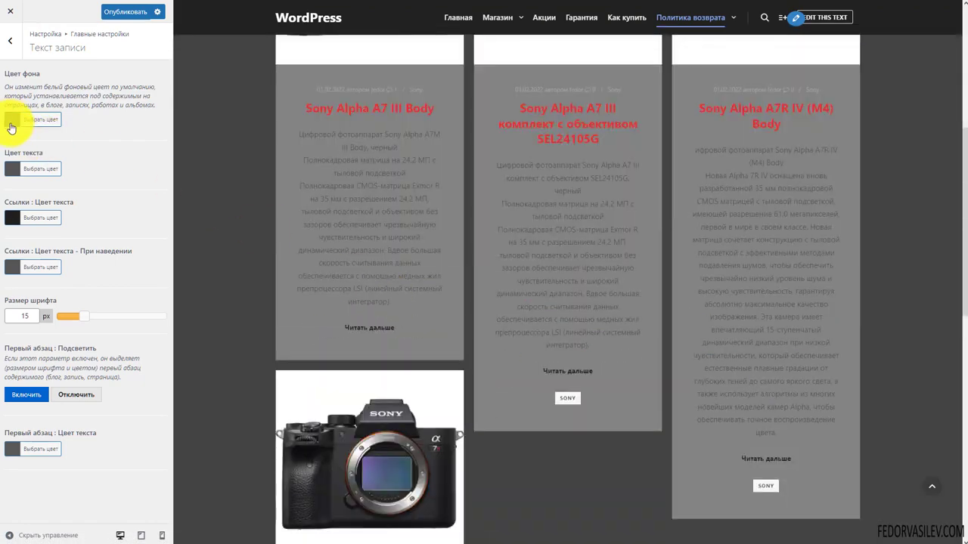
pyautogui.click(12, 127)
pyautogui.click(27, 252)
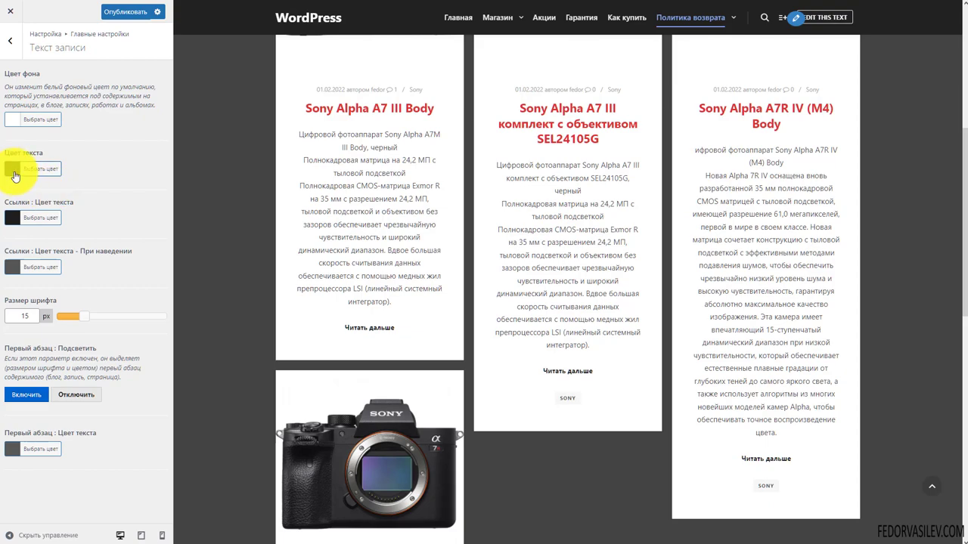
# Step: Try red (#dd3333) as the text color of the blog posts
pyautogui.click(17, 172)
pyautogui.click(39, 302)
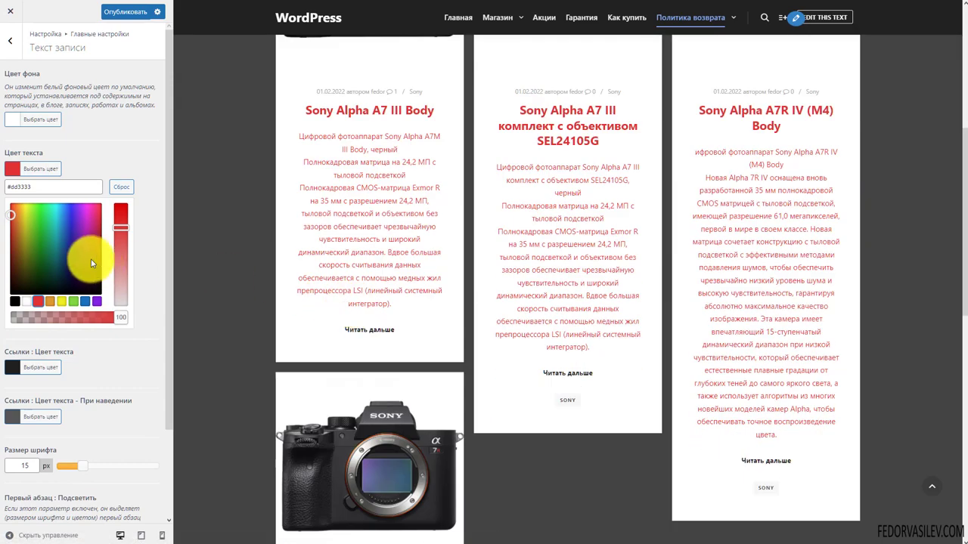
pyautogui.click(37, 302)
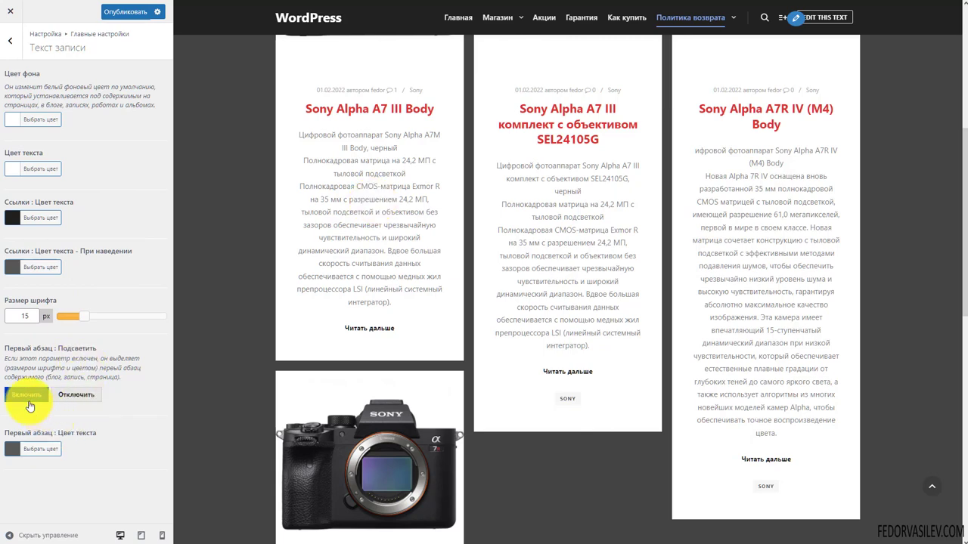
# Step: Toggle the first paragraph highlighting off and on, set its text color to orange (#dd9933) and open the Sony Alpha A7 III Body post
pyautogui.click(76, 394)
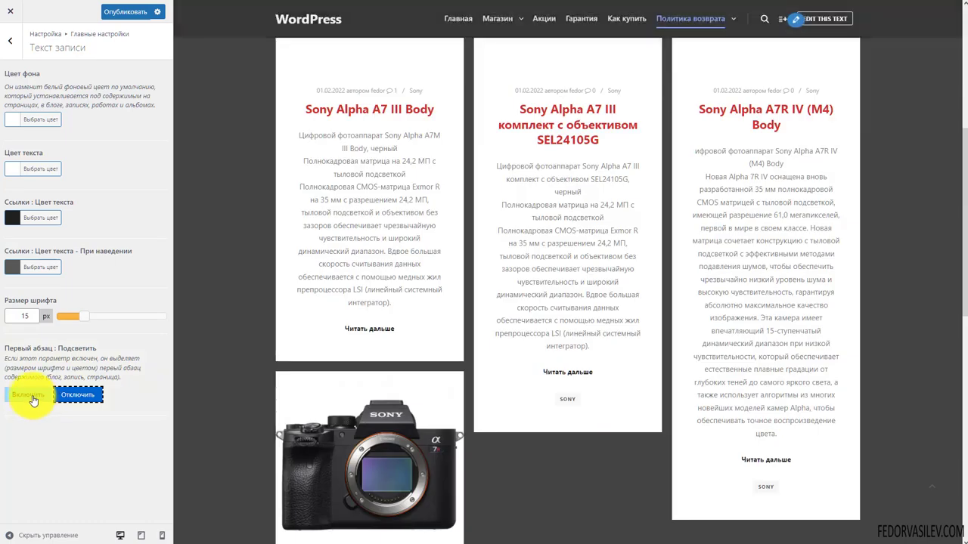
pyautogui.click(30, 396)
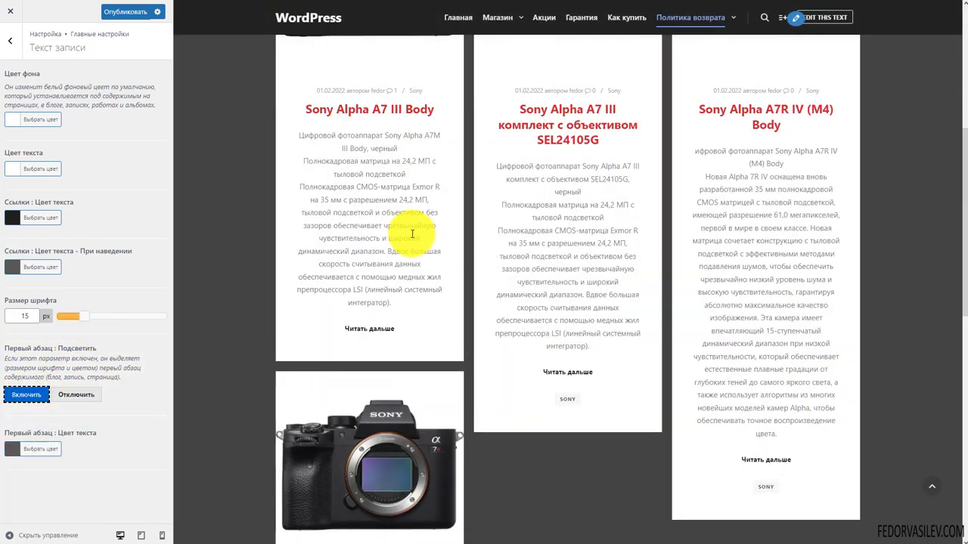
pyautogui.click(17, 452)
pyautogui.click(49, 473)
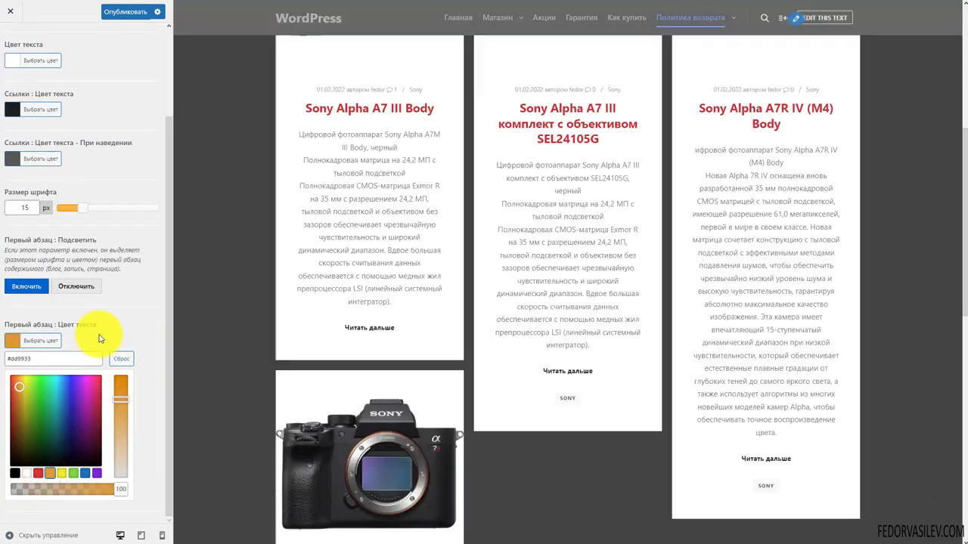
pyautogui.click(129, 336)
pyautogui.click(360, 334)
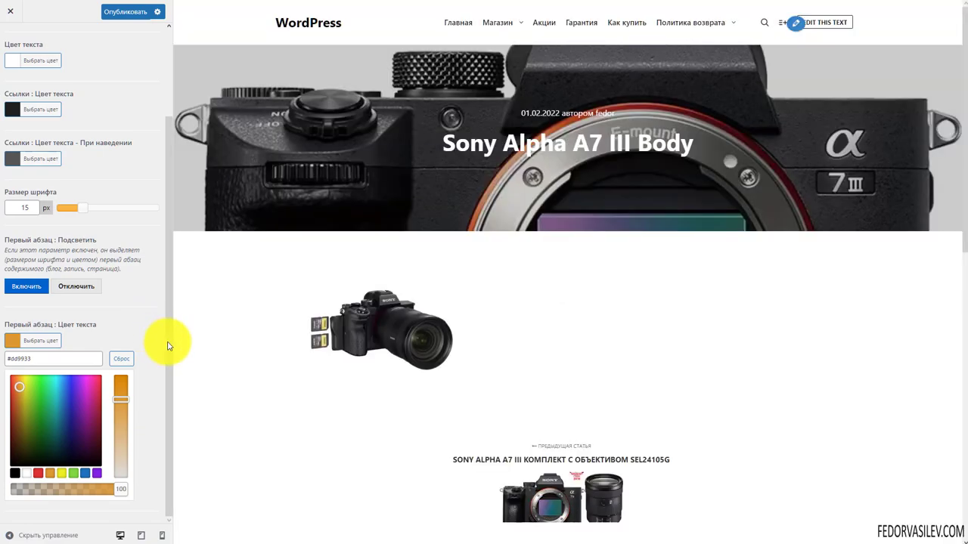
# Step: Examine the social network icon settings, including the icon type and the list of profile links
pyautogui.scroll(-3, 345, 331)
pyautogui.scroll(3, 335, 330)
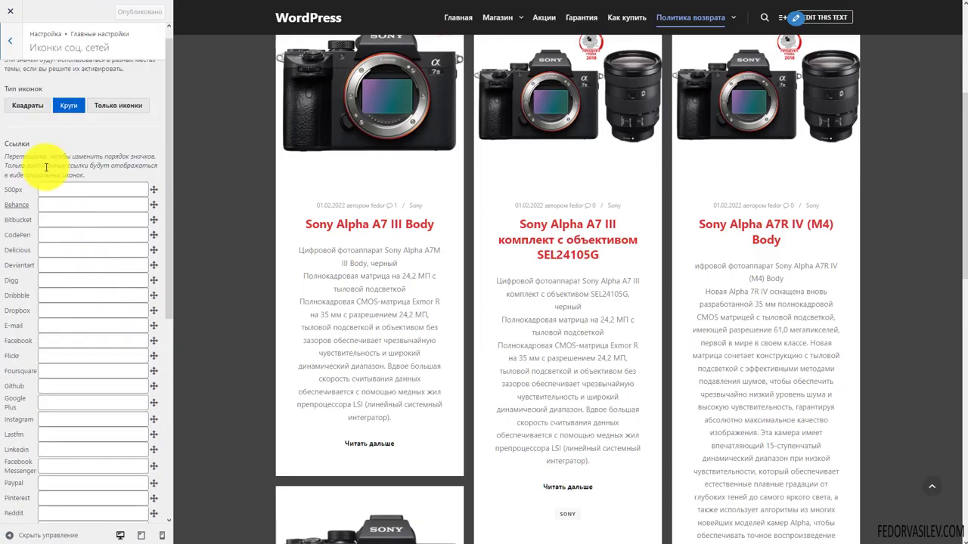
pyautogui.scroll(2, 47, 167)
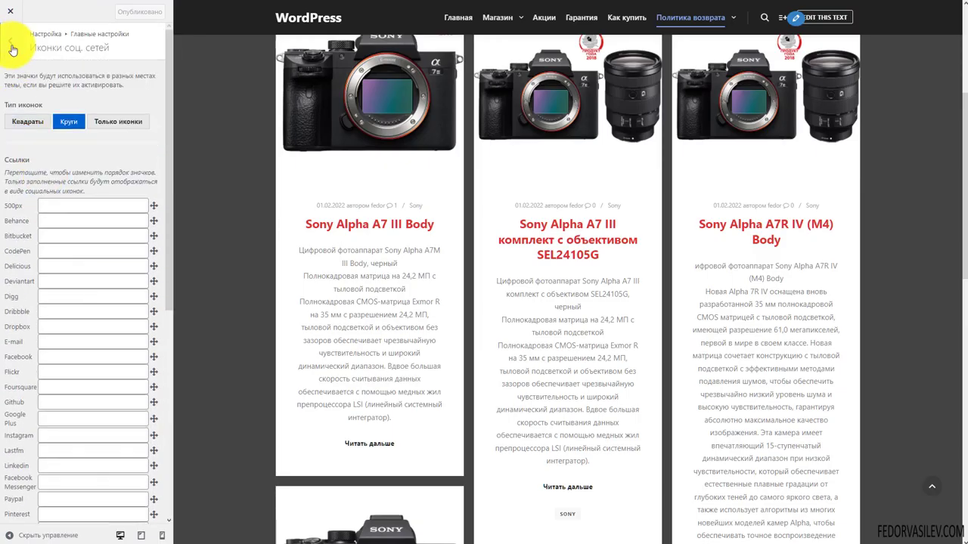
# Step: Open the lightbox settings and read the notes on the theme lightbox and the light gallery options
pyautogui.click(10, 40)
pyautogui.click(47, 302)
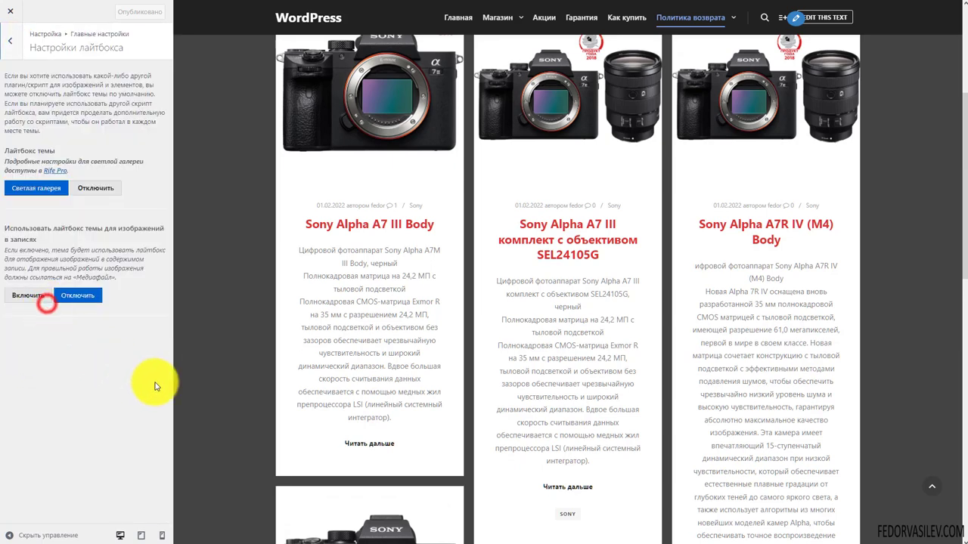
pyautogui.click(19, 189)
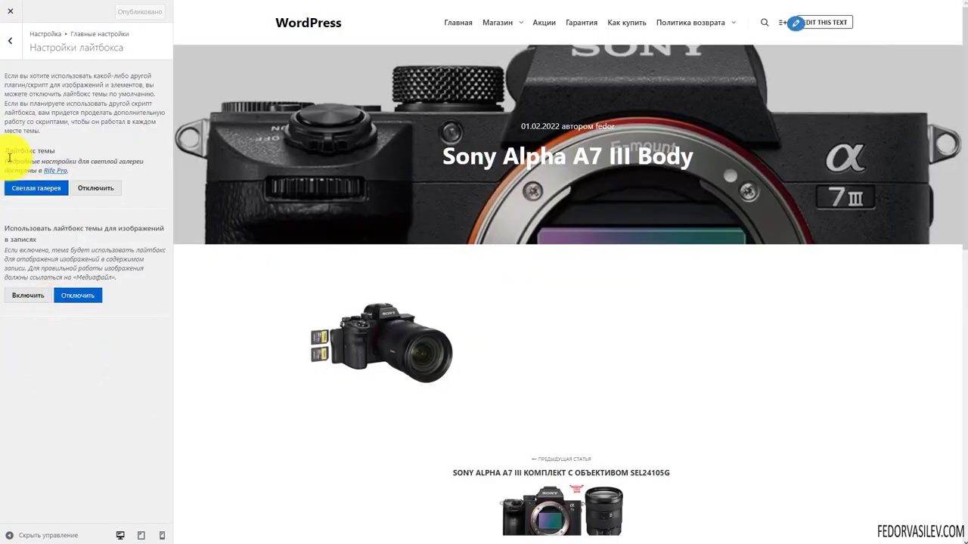
pyautogui.moveTo(58, 156); pyautogui.dragTo(38, 94)
pyautogui.click(98, 102)
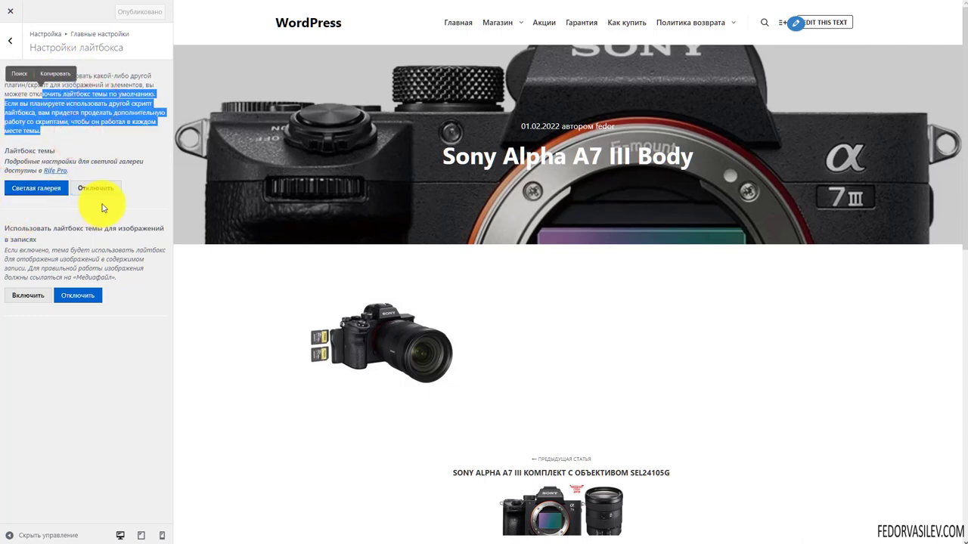
pyautogui.click(148, 181)
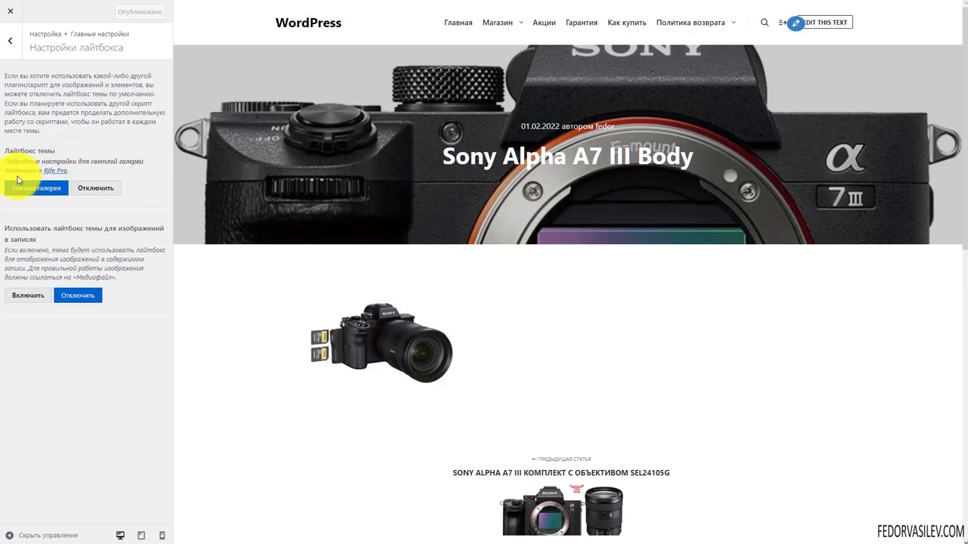
pyautogui.moveTo(79, 171); pyautogui.dragTo(21, 161)
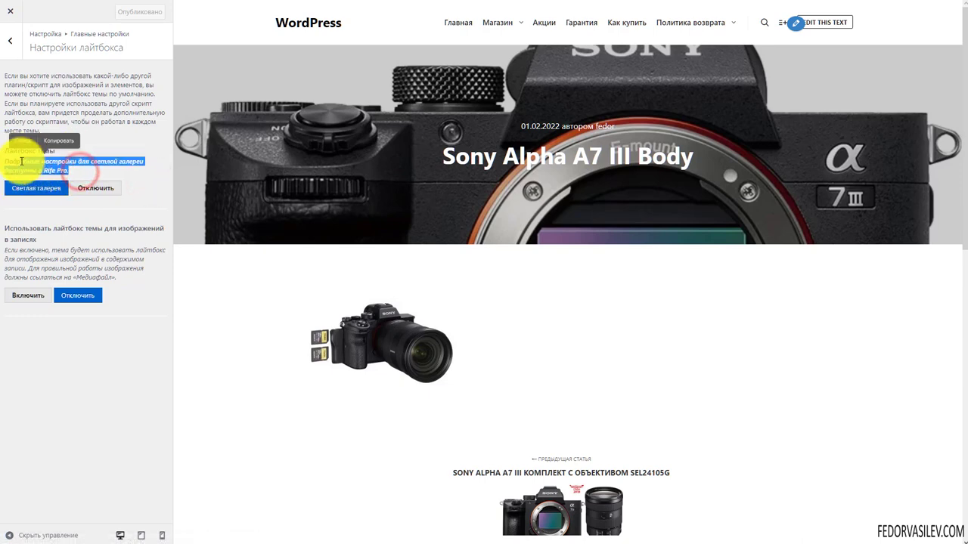
pyautogui.click(85, 229)
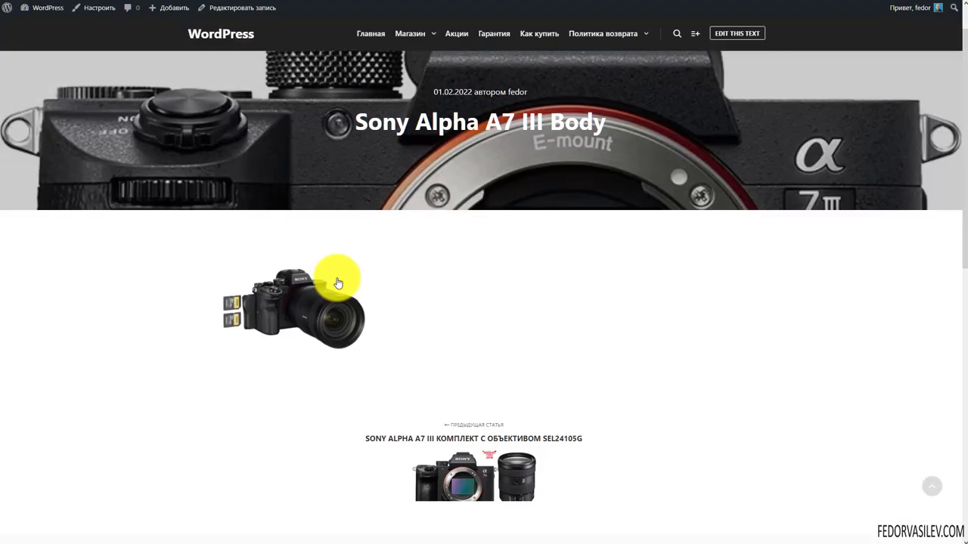
# Step: Open the camera image from the Sony Alpha A7 III Body post on the live site to check its enlarged display
pyautogui.scroll(-3, 272, 249)
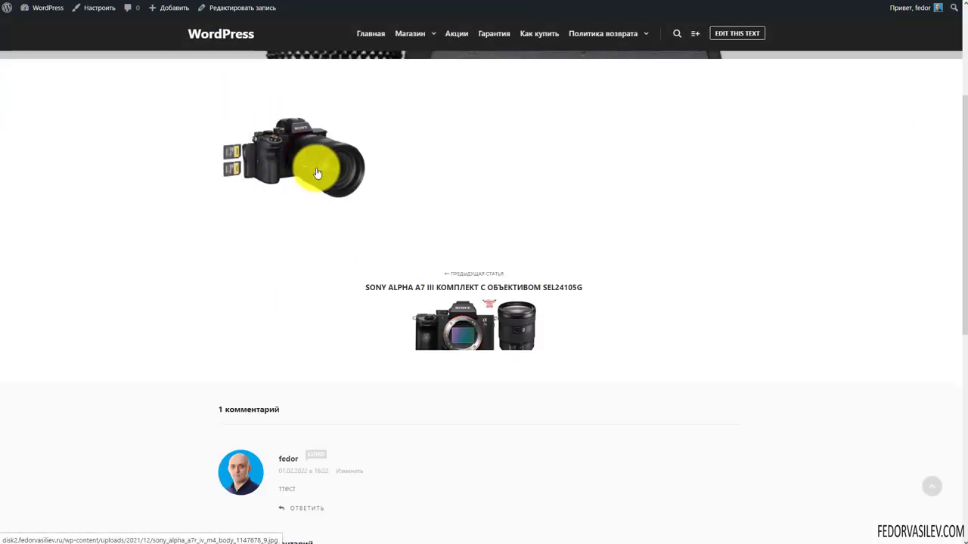
pyautogui.click(299, 152)
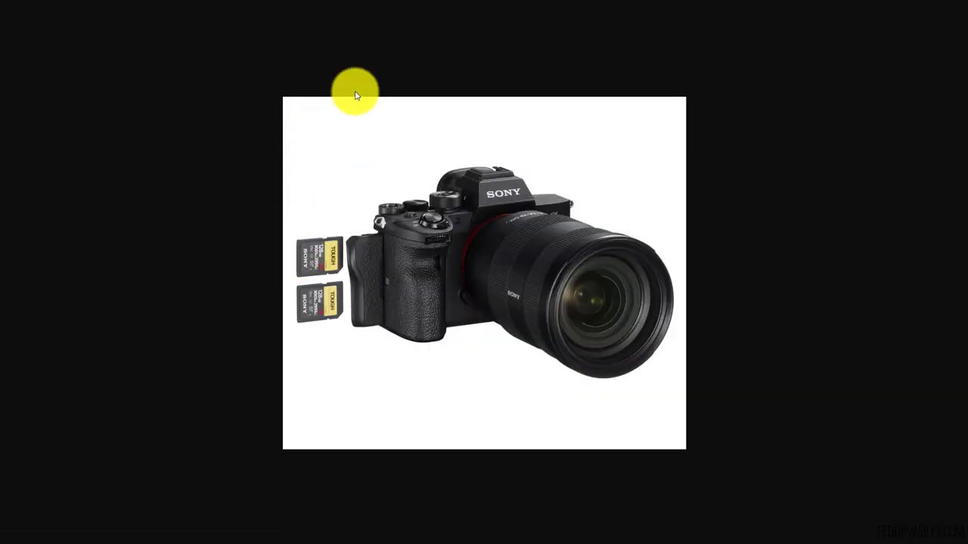
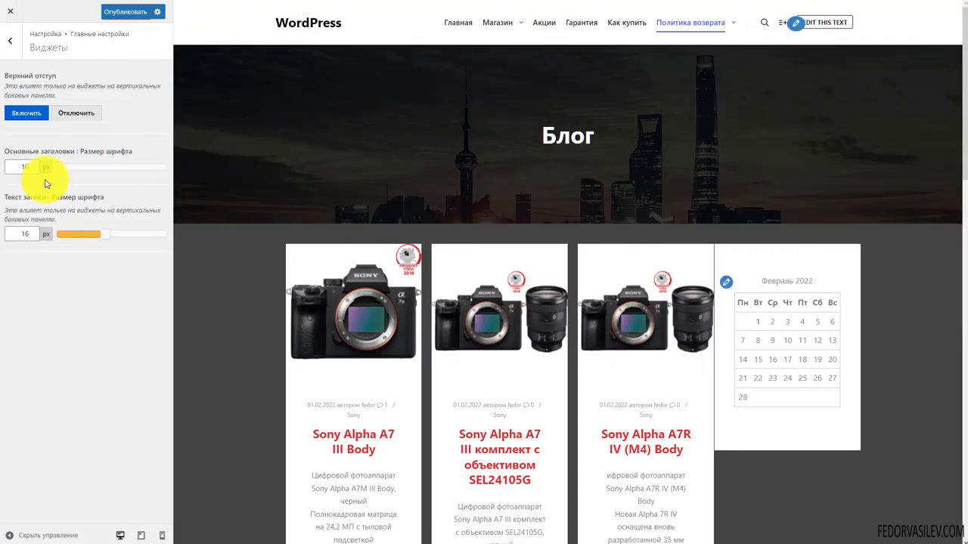
# Step: Set the widget heading font size to 33 px and the widget text font size to 17 px, and publish the changes
pyautogui.moveTo(65, 168); pyautogui.dragTo(90, 174)
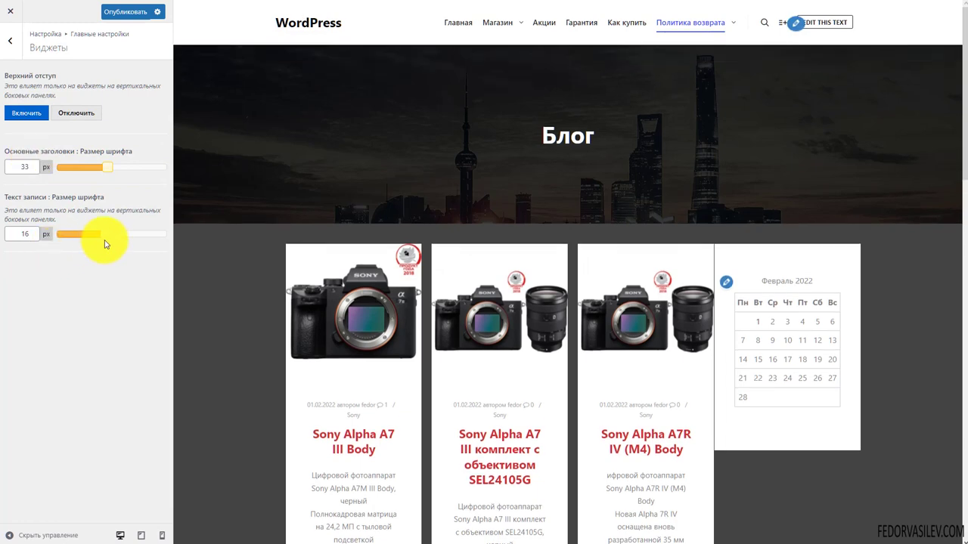
pyautogui.moveTo(106, 233); pyautogui.dragTo(153, 240)
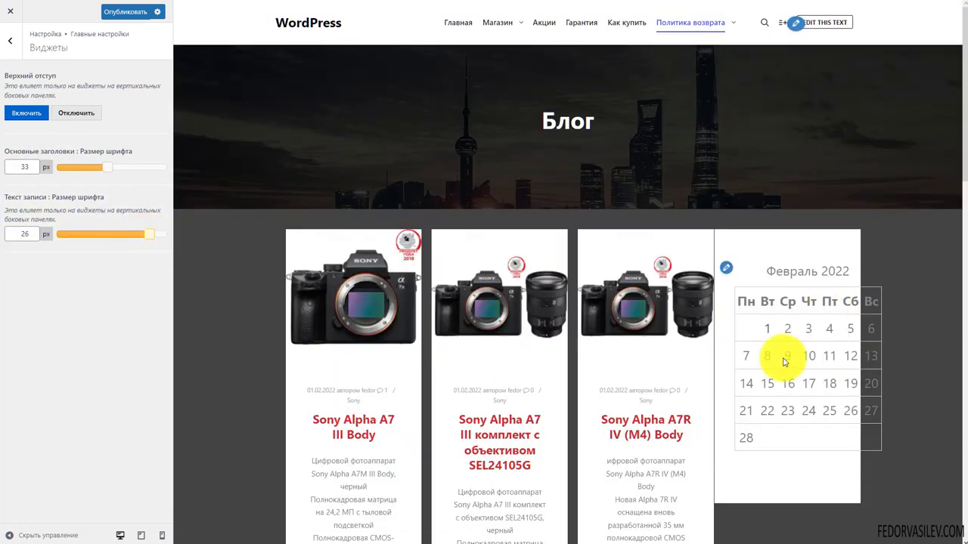
pyautogui.moveTo(149, 233); pyautogui.dragTo(74, 240)
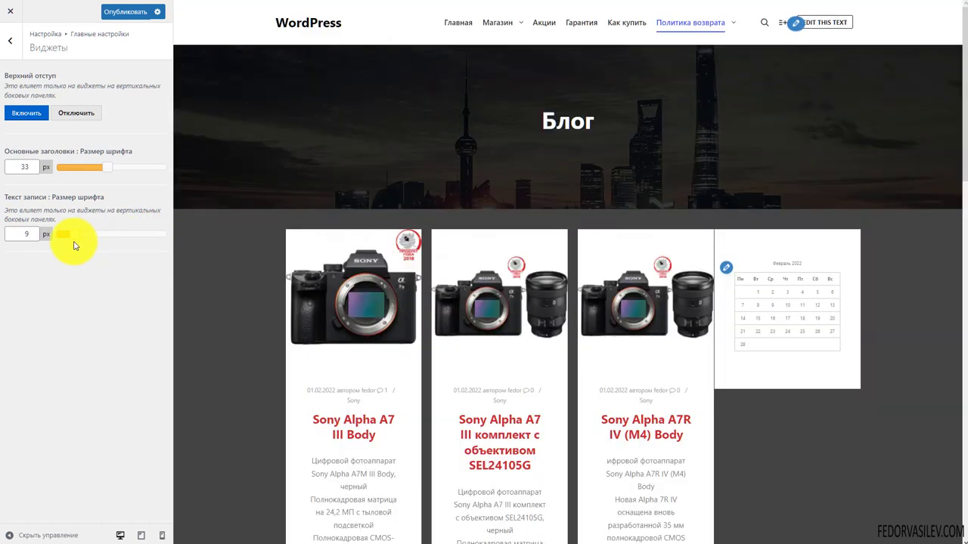
pyautogui.moveTo(86, 244); pyautogui.dragTo(109, 242)
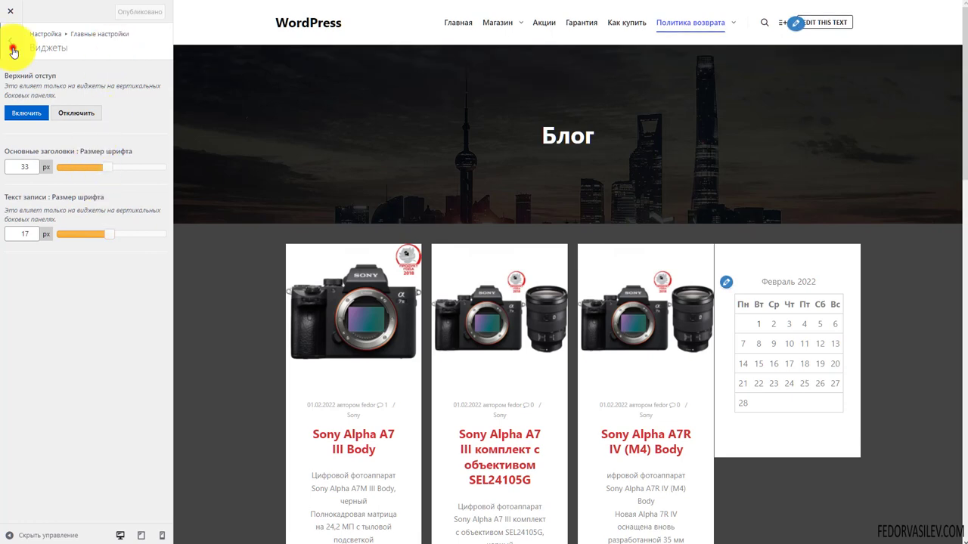
pyautogui.click(12, 46)
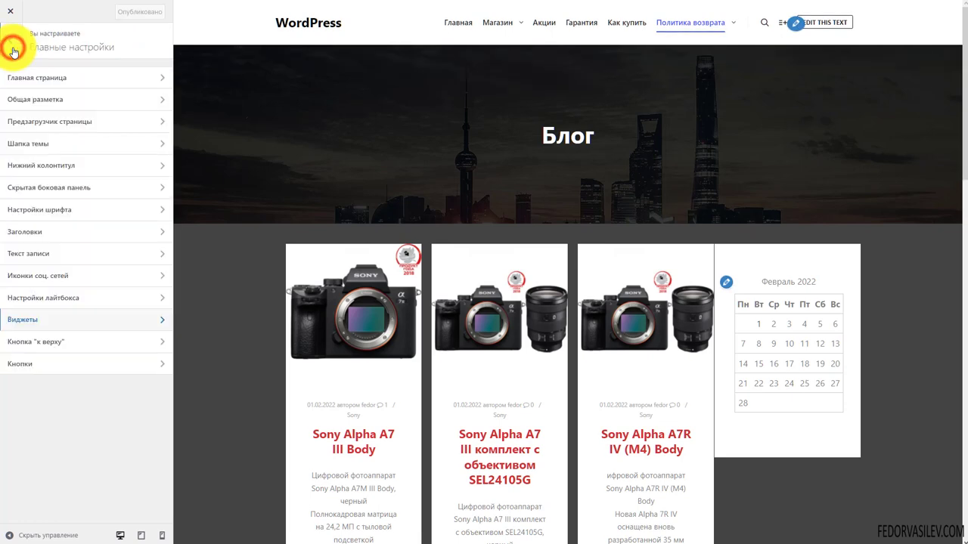
# Step: Open the back-to-top button settings and test the button from the footer of the blog page preview
pyautogui.click(43, 342)
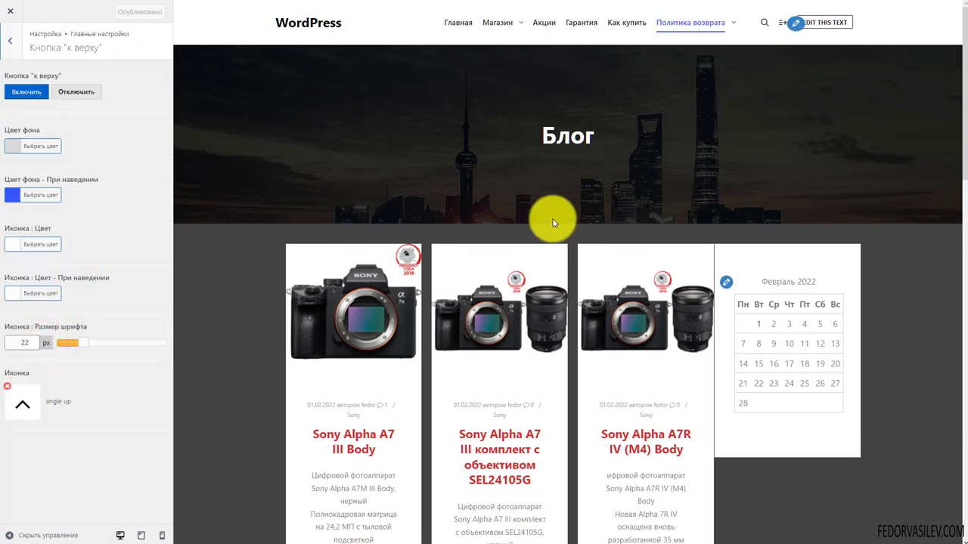
pyautogui.scroll(-15, 560, 242)
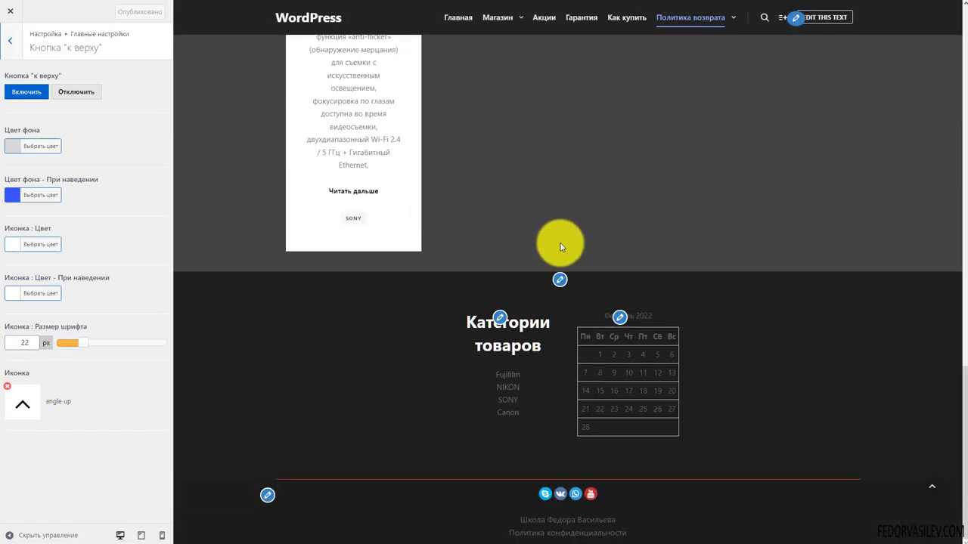
pyautogui.click(932, 488)
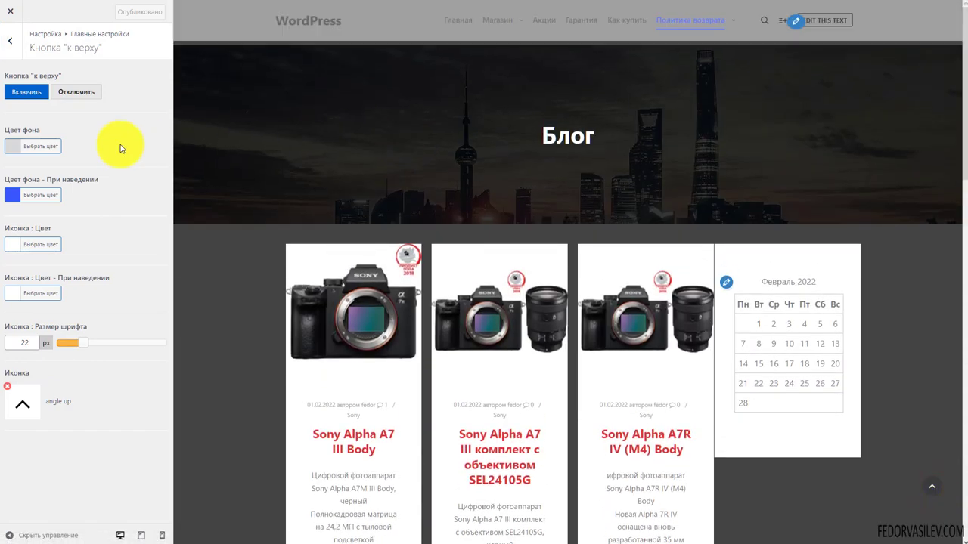
# Step: Disable the back-to-top button, check the page footer in the preview, and enable the button again
pyautogui.click(76, 92)
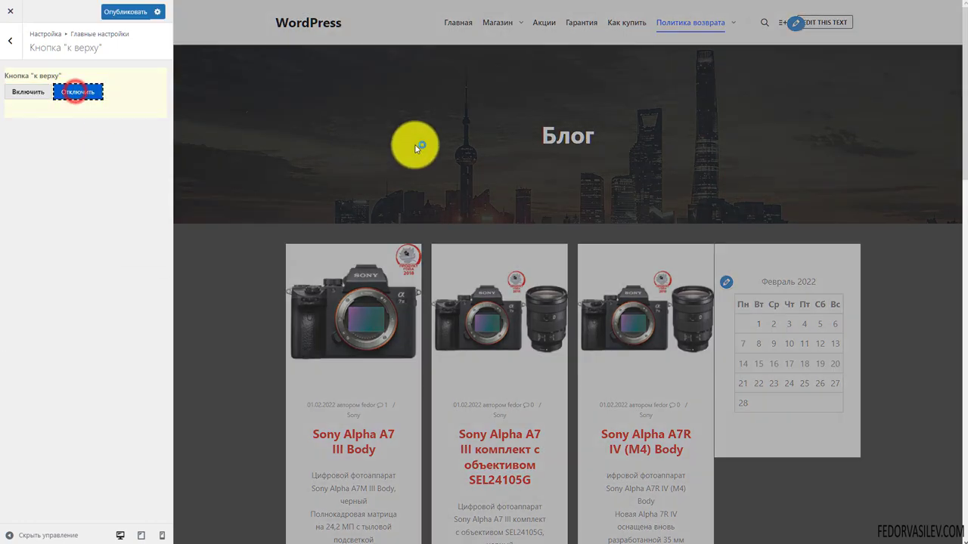
pyautogui.scroll(-12, 535, 220)
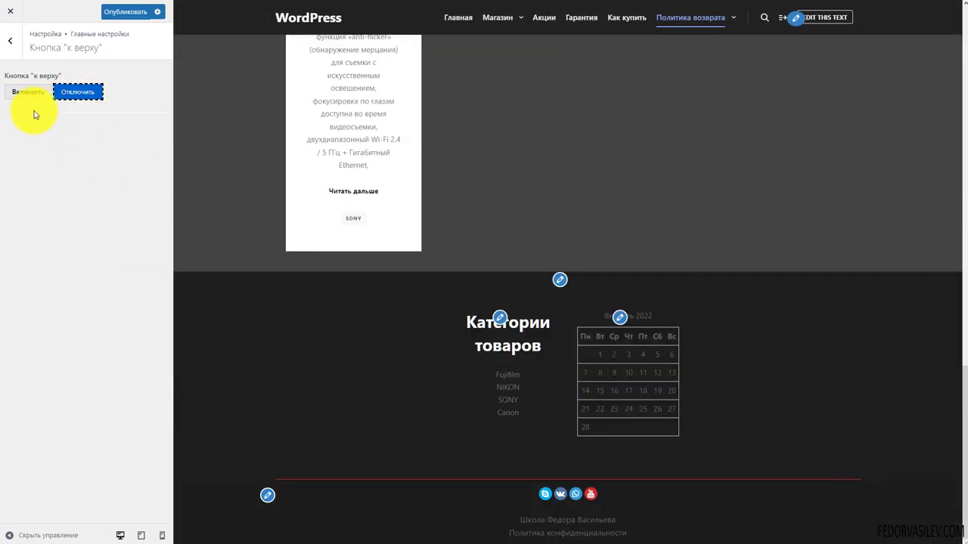
pyautogui.click(29, 92)
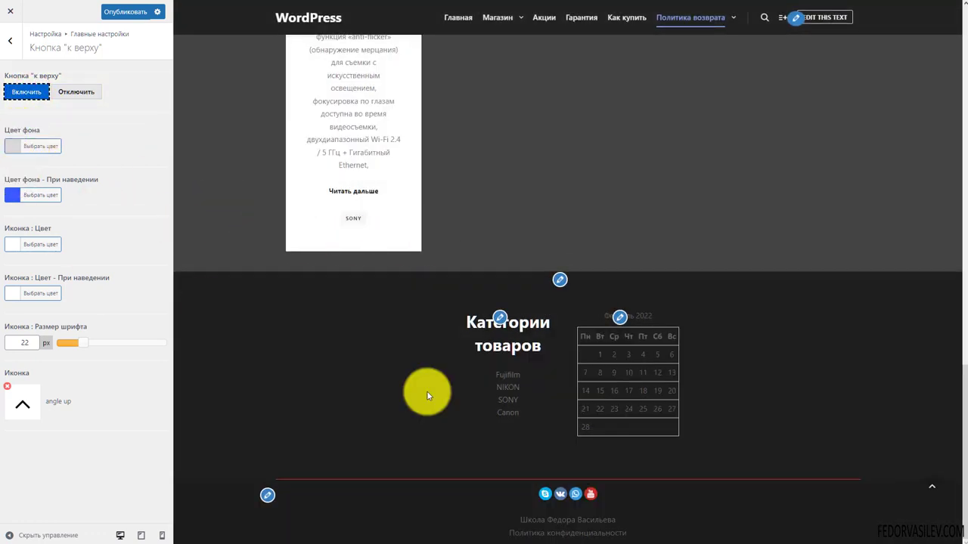
# Step: Set the back-to-top button's hover background color to red (#dd3333) and check it in the preview
pyautogui.click(13, 194)
pyautogui.click(38, 328)
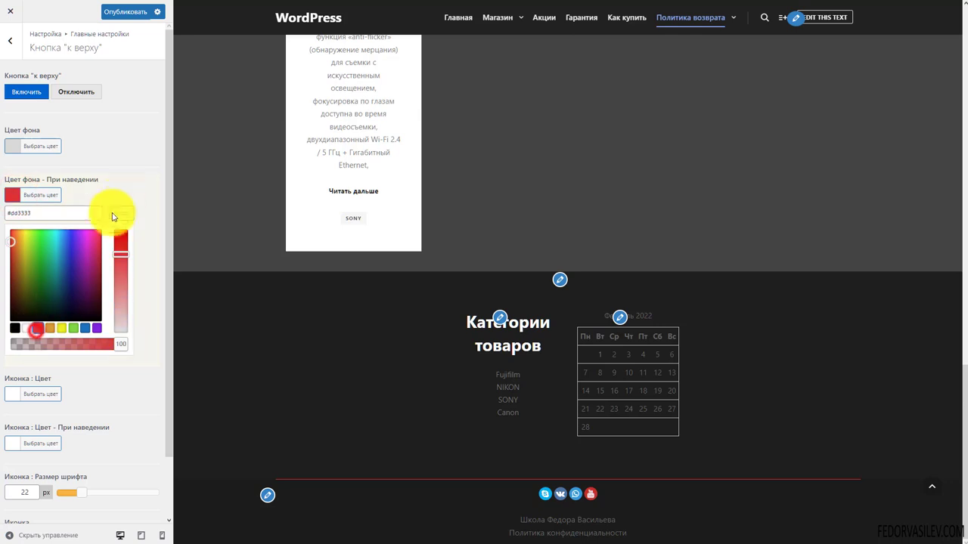
pyautogui.click(128, 186)
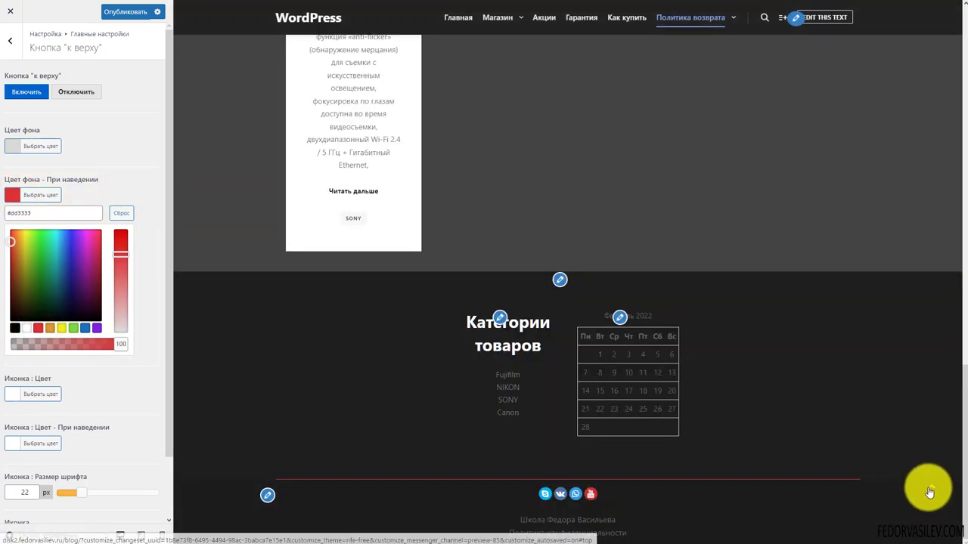
pyautogui.click(125, 187)
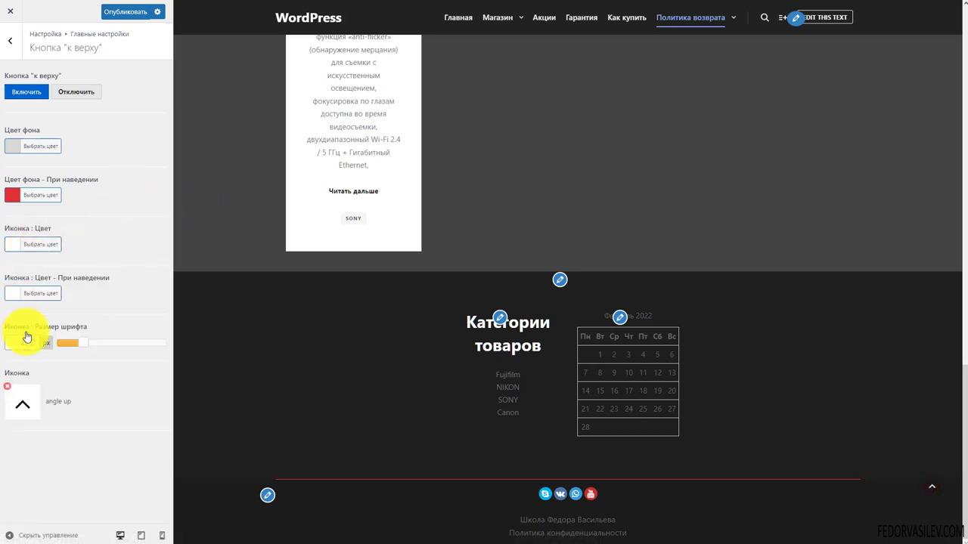
# Step: Filter the icon list by "arro" and choose the "arrow circle o up" icon for the back-to-top button
pyautogui.click(53, 405)
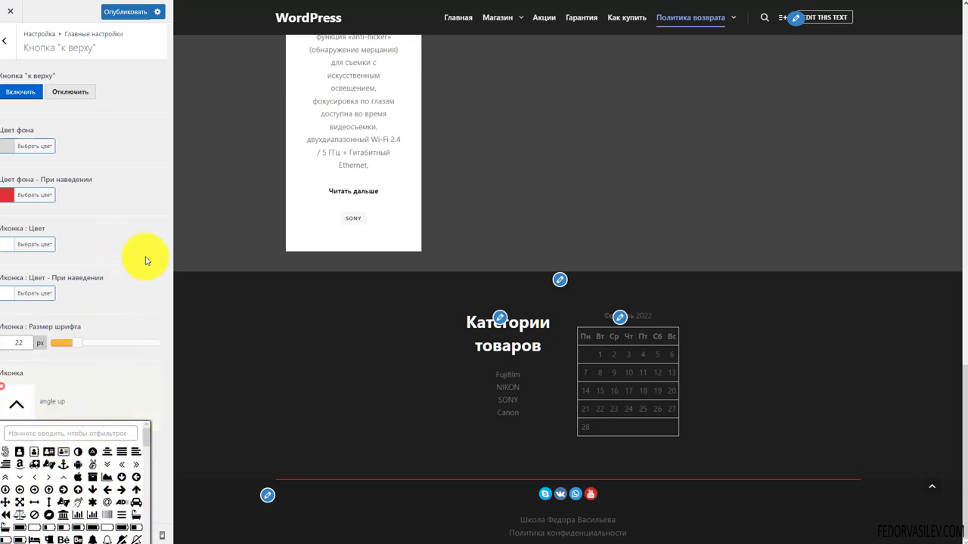
pyautogui.scroll(-5, 97, 469)
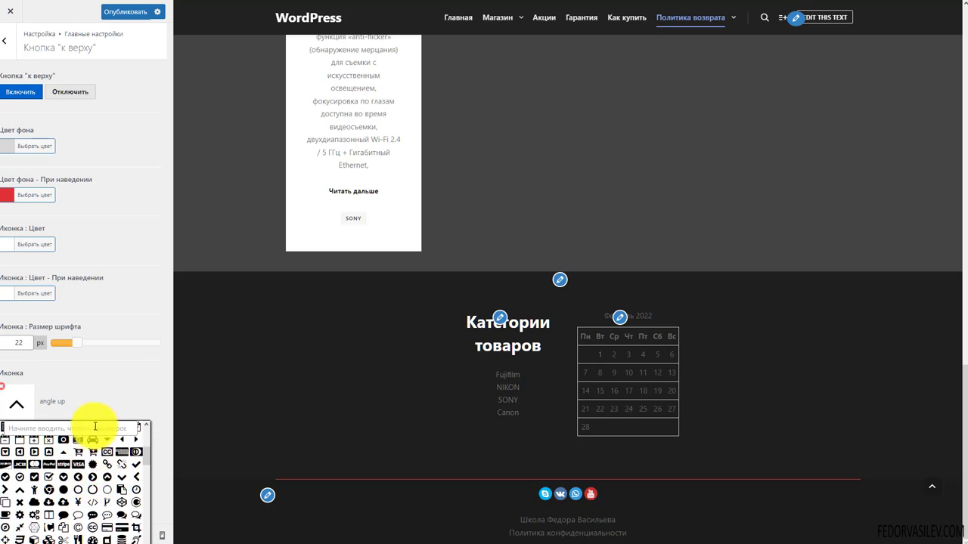
pyautogui.click(46, 426)
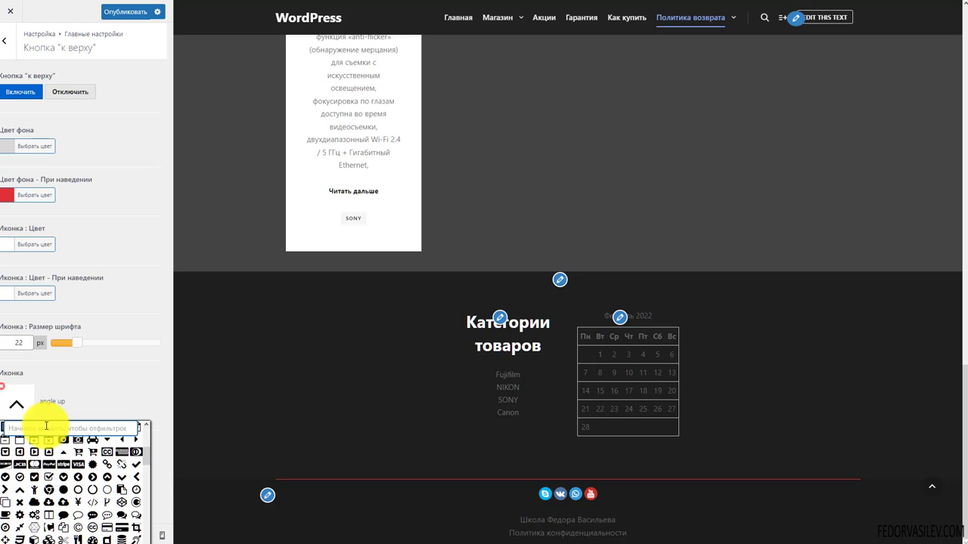
pyautogui.write('arro')
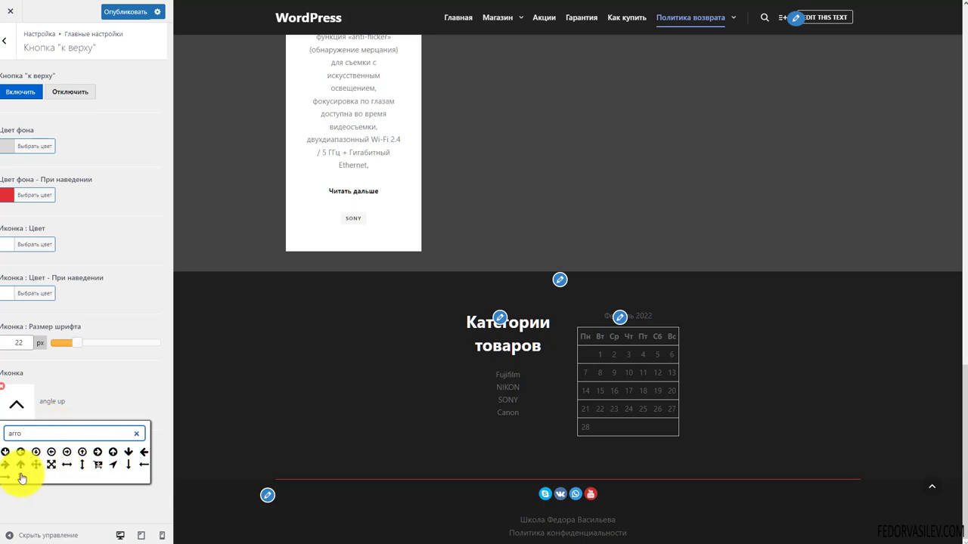
pyautogui.click(82, 453)
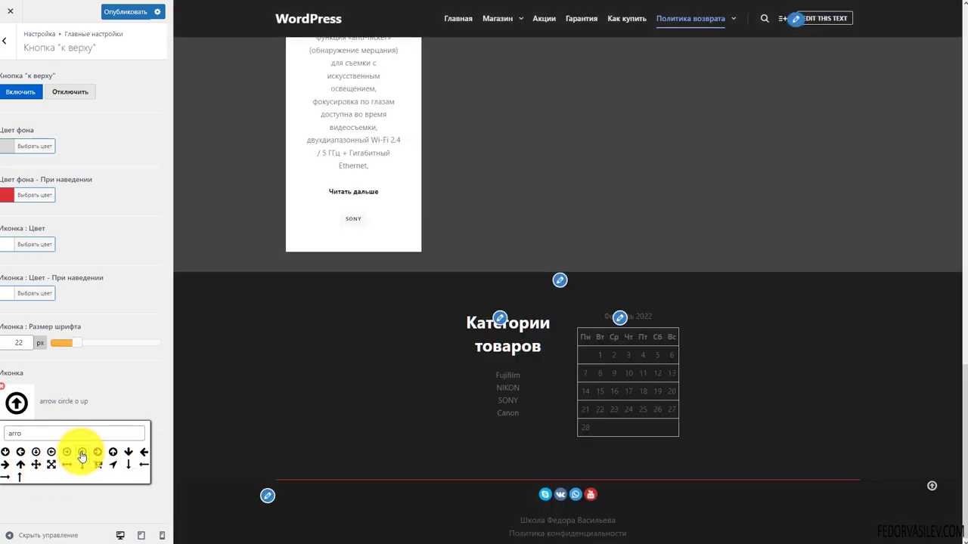
pyautogui.click(122, 391)
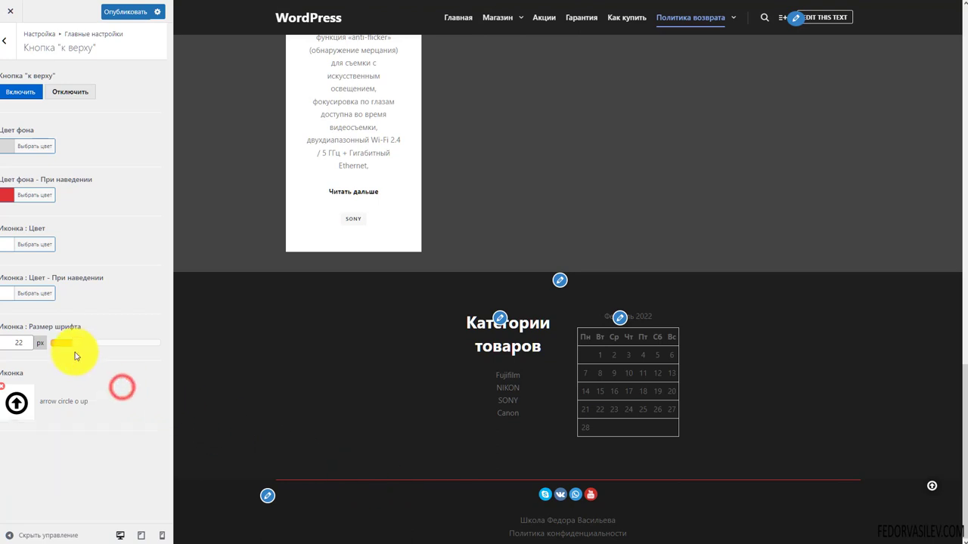
# Step: Set the back-to-top icon's font size to 29 px, publish the changes and return to the main settings list
pyautogui.moveTo(77, 342); pyautogui.dragTo(93, 342)
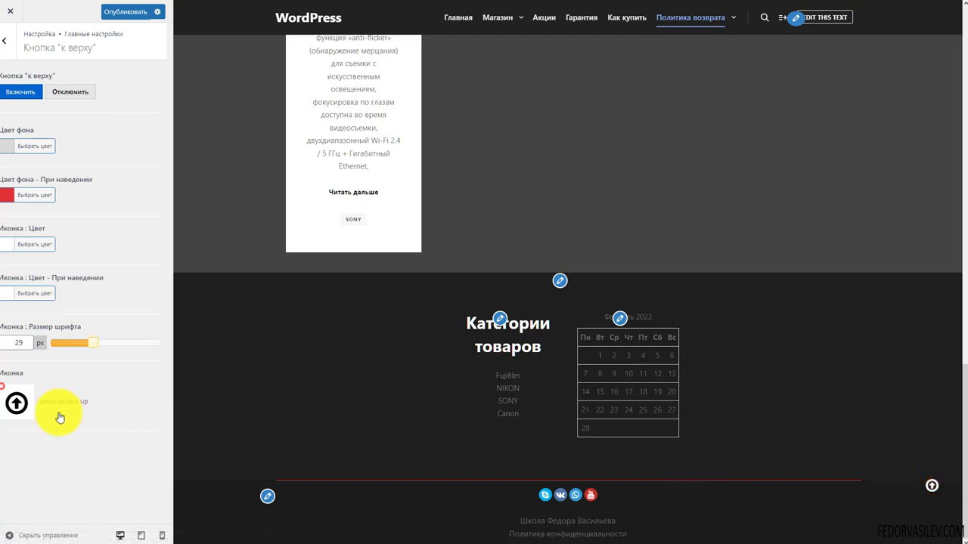
pyautogui.click(126, 22)
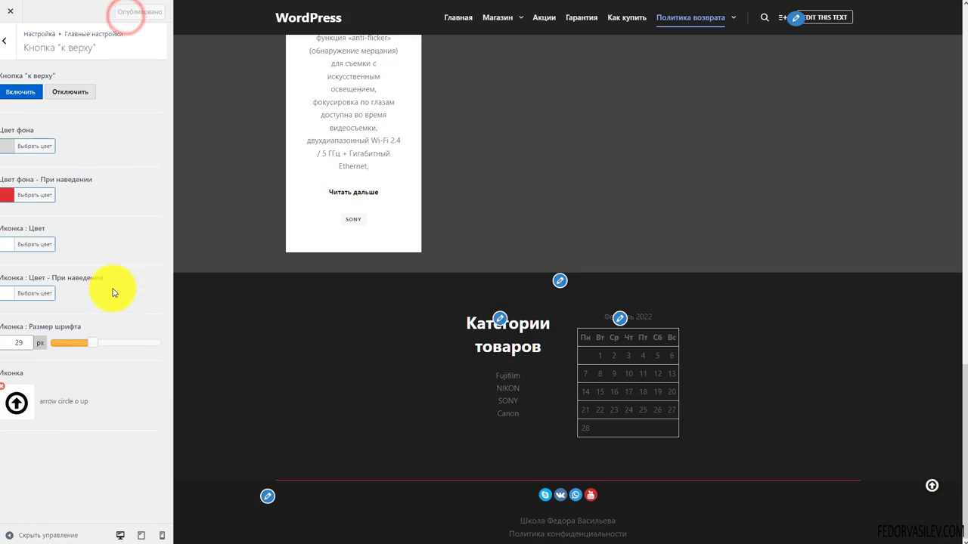
pyautogui.click(6, 42)
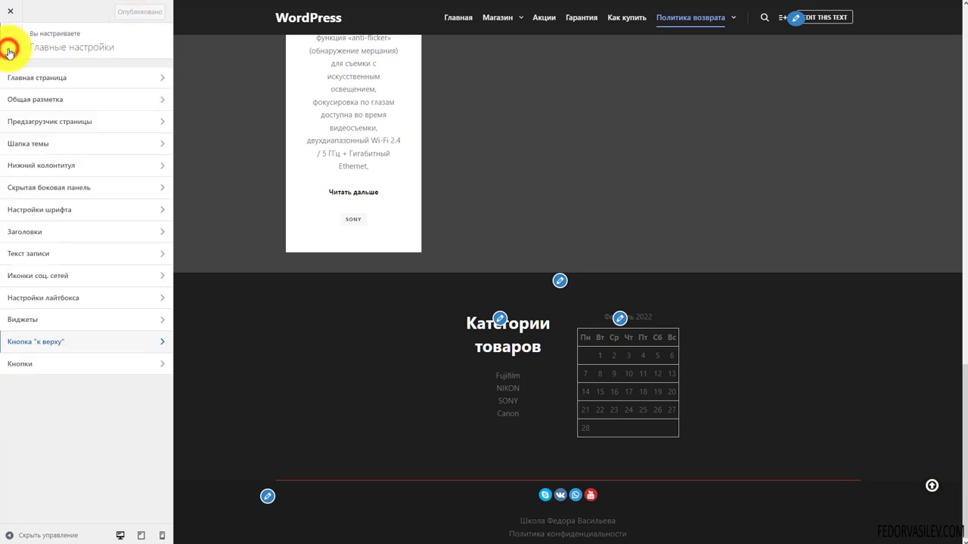
# Step: Open the form button settings, read the introductory note and examine the comment submit button in the Sony Alpha A7 III Body post
pyautogui.click(21, 371)
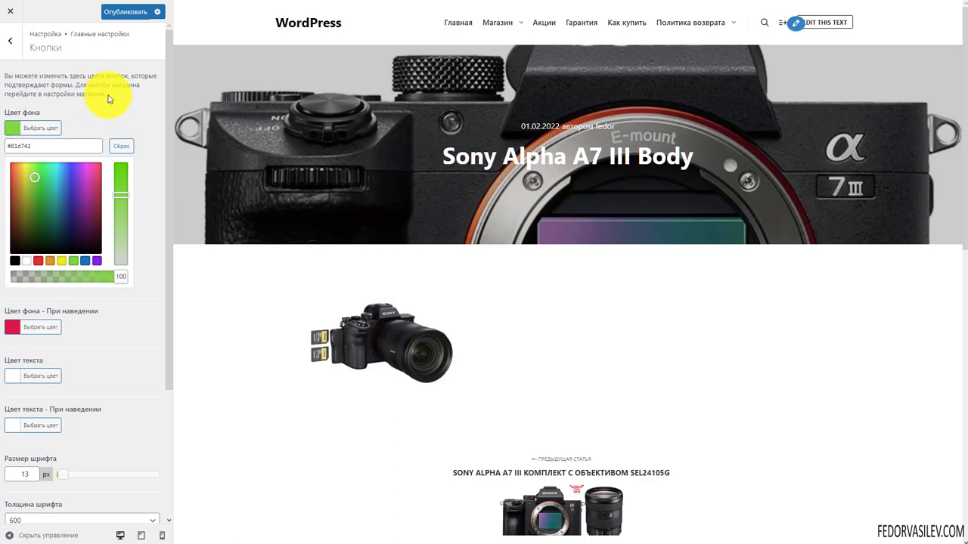
pyautogui.moveTo(109, 98); pyautogui.dragTo(34, 85)
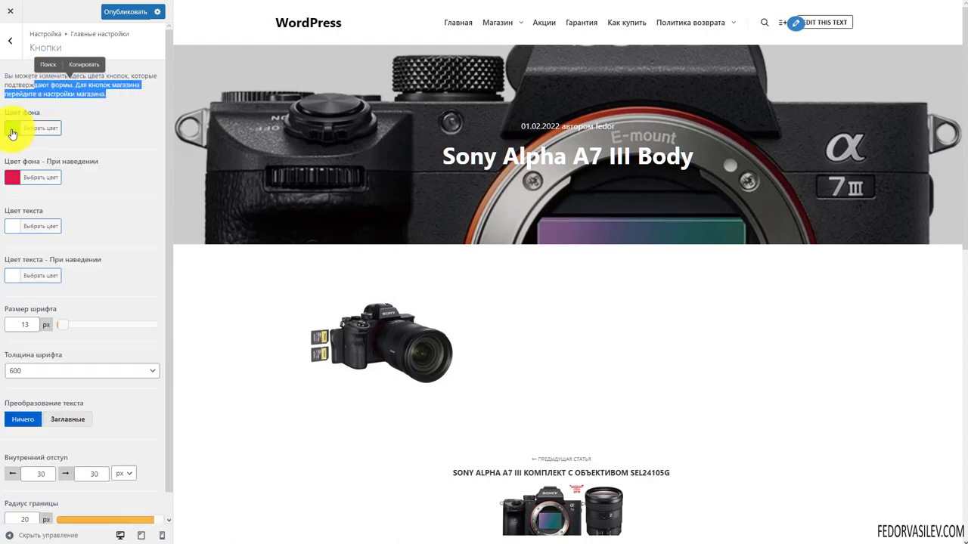
pyautogui.scroll(-10, 447, 143)
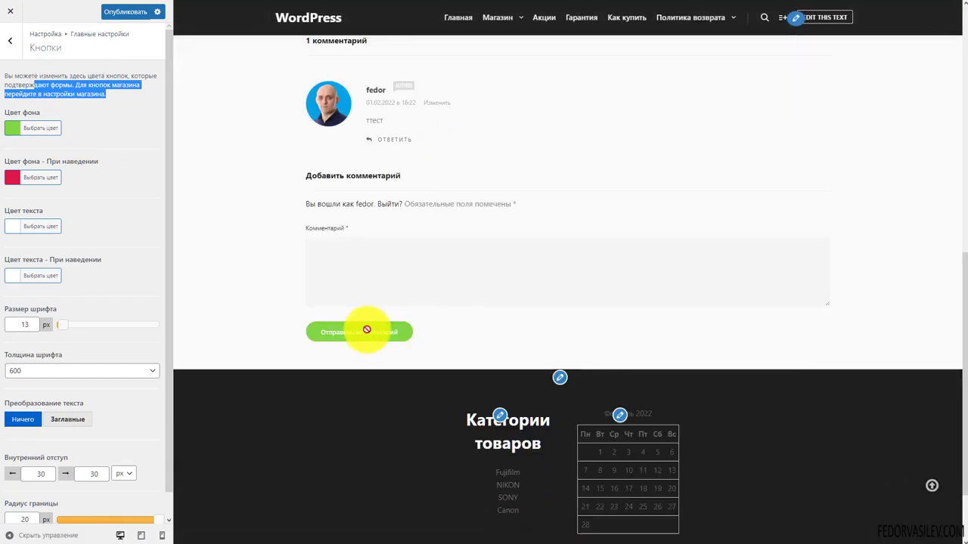
pyautogui.click(363, 274)
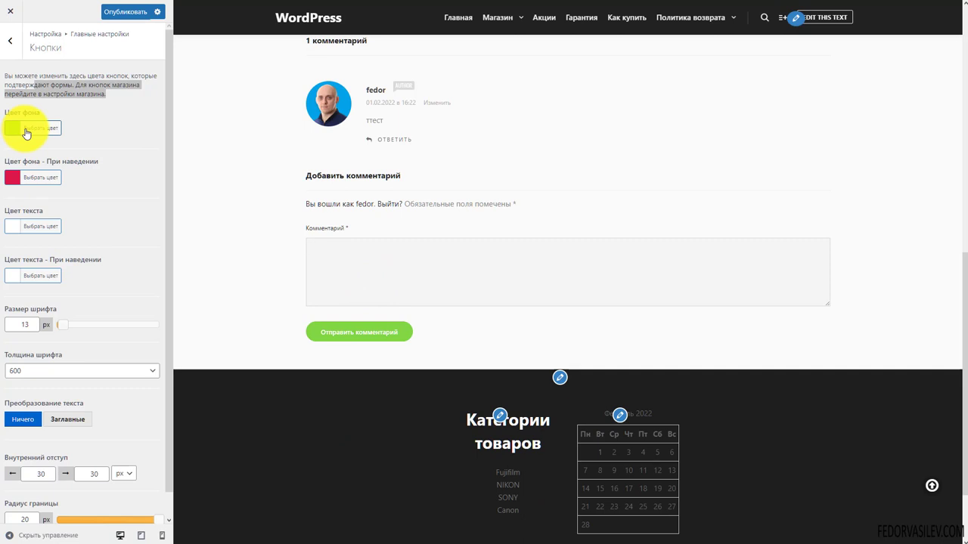
# Step: Set the form buttons' background color to red and their hover background color to dark red (#b52929)
pyautogui.click(12, 130)
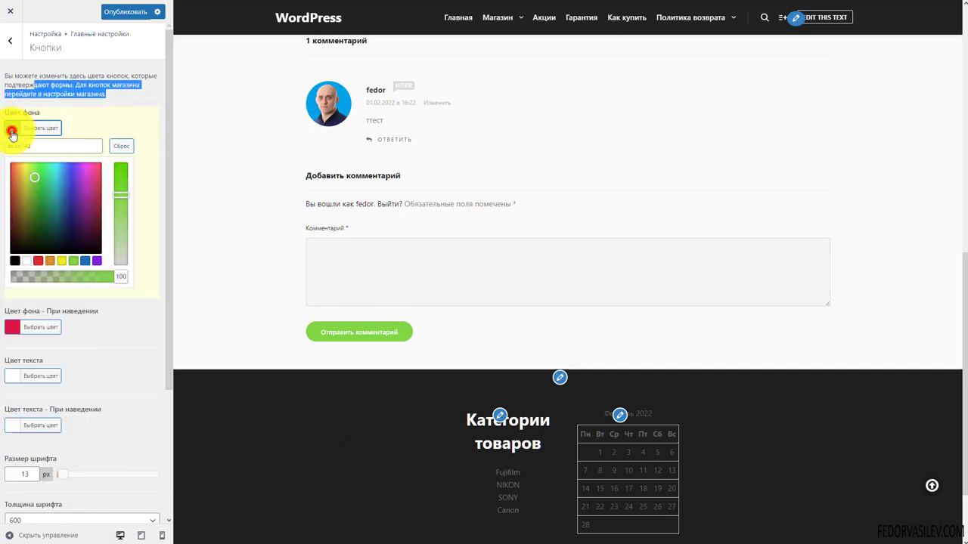
pyautogui.click(38, 261)
pyautogui.click(102, 97)
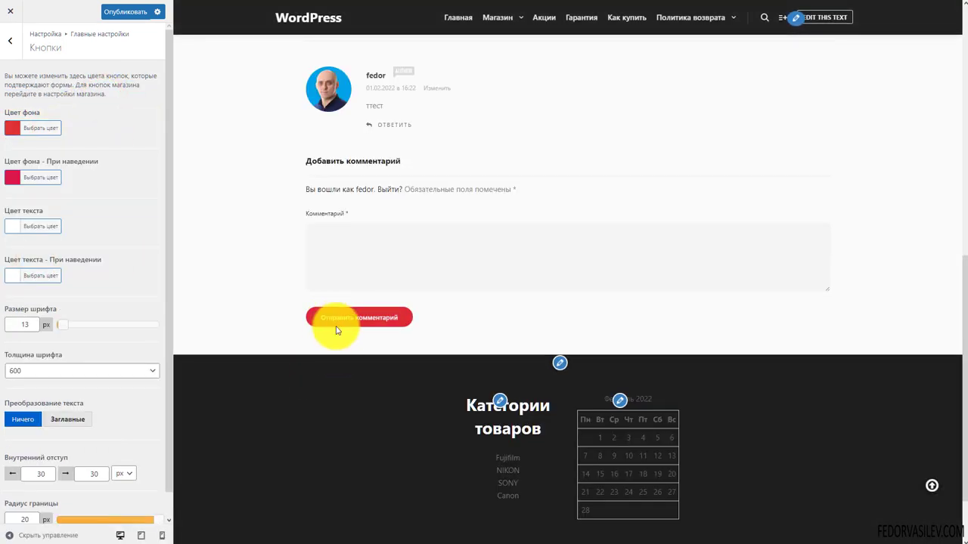
pyautogui.click(12, 177)
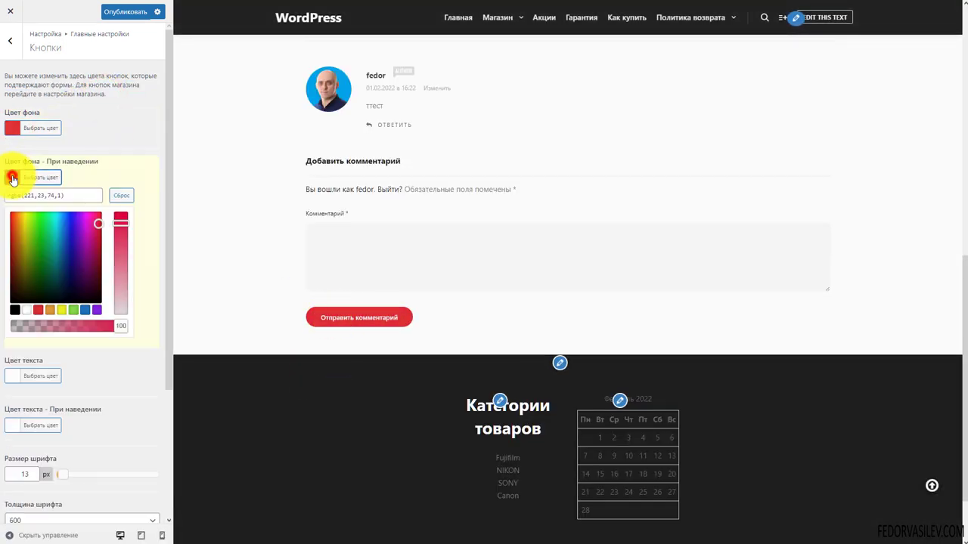
pyautogui.click(38, 309)
pyautogui.click(10, 238)
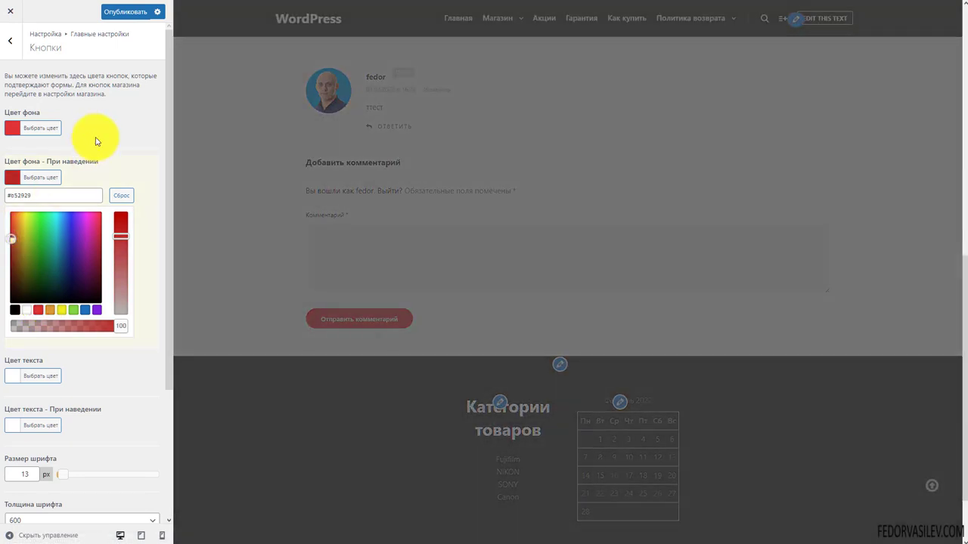
pyautogui.click(97, 137)
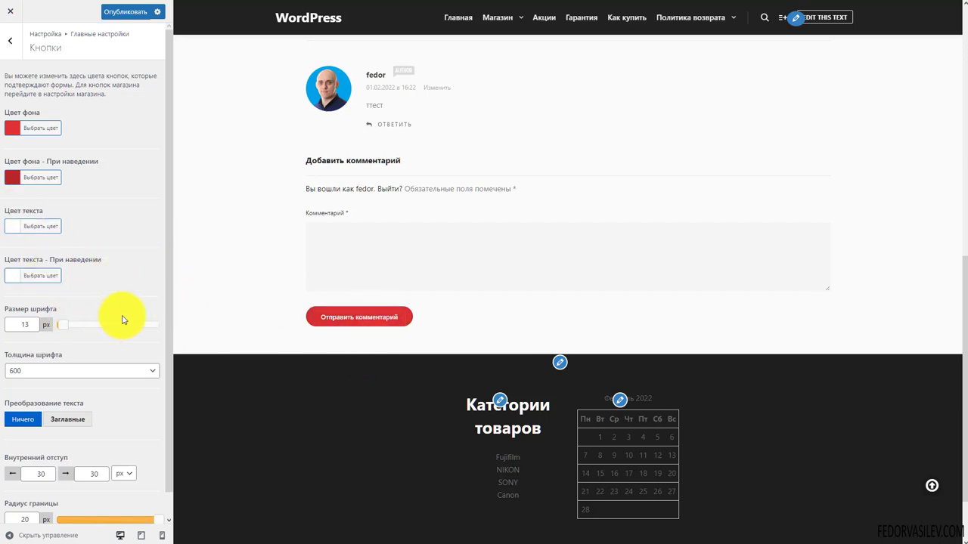
# Step: Try the uppercase text transform on the form buttons, then switch it back to none
pyautogui.scroll(-1, 112, 287)
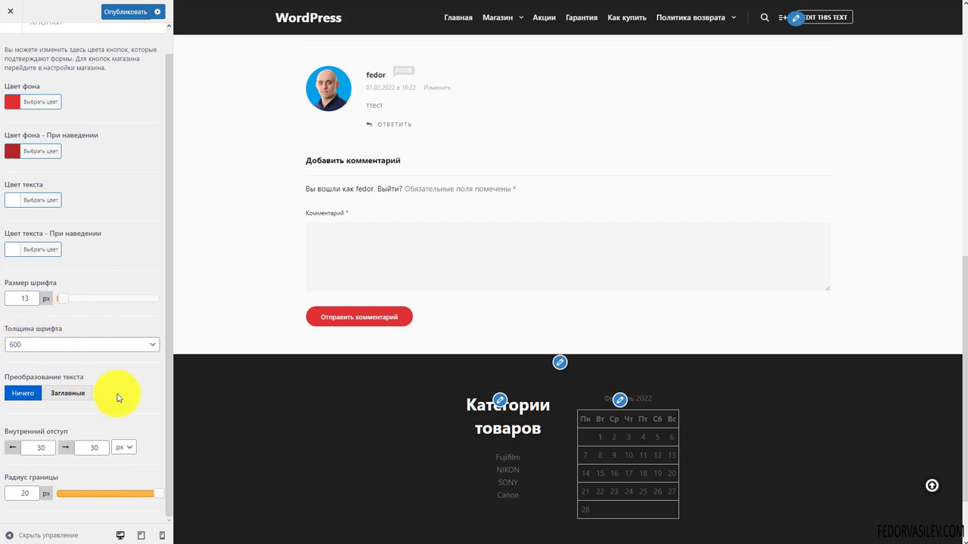
pyautogui.click(58, 397)
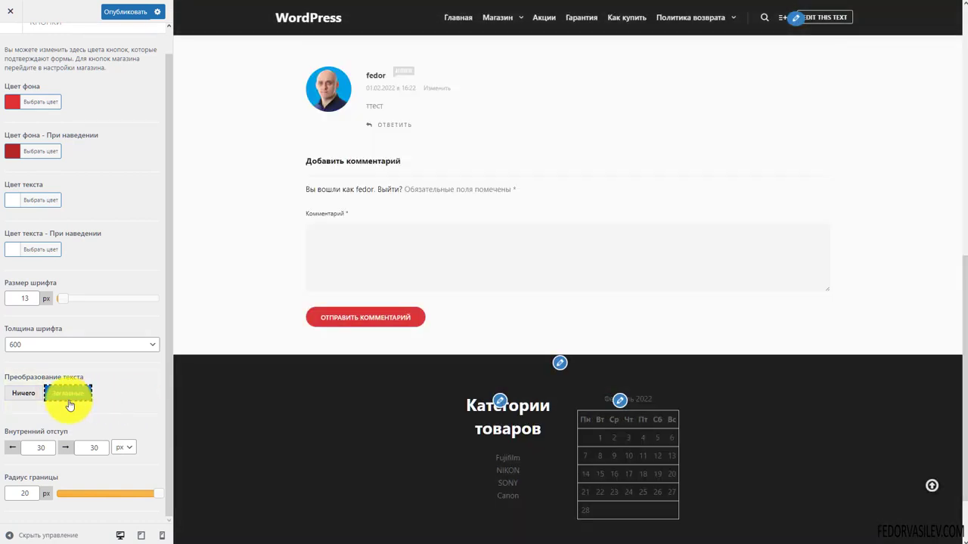
pyautogui.click(23, 393)
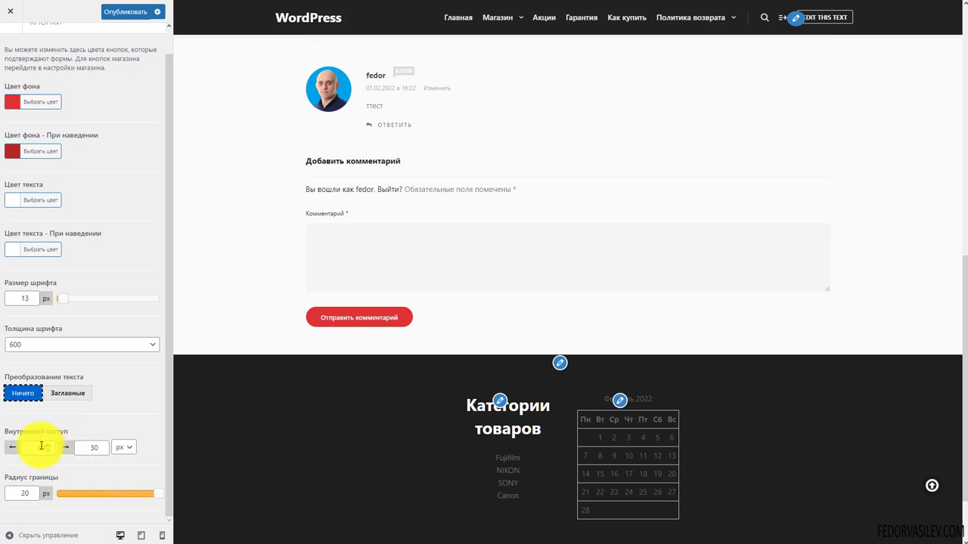
# Step: Set the form buttons' border radius to 4 px, check the comment submit button in the preview and publish the changes
pyautogui.moveTo(155, 494); pyautogui.dragTo(74, 498)
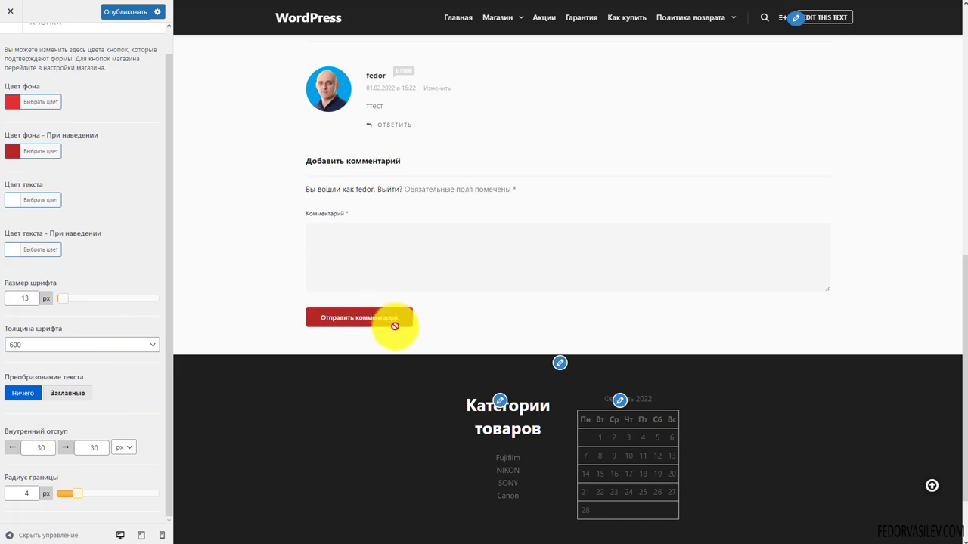
pyautogui.scroll(15, 552, 298)
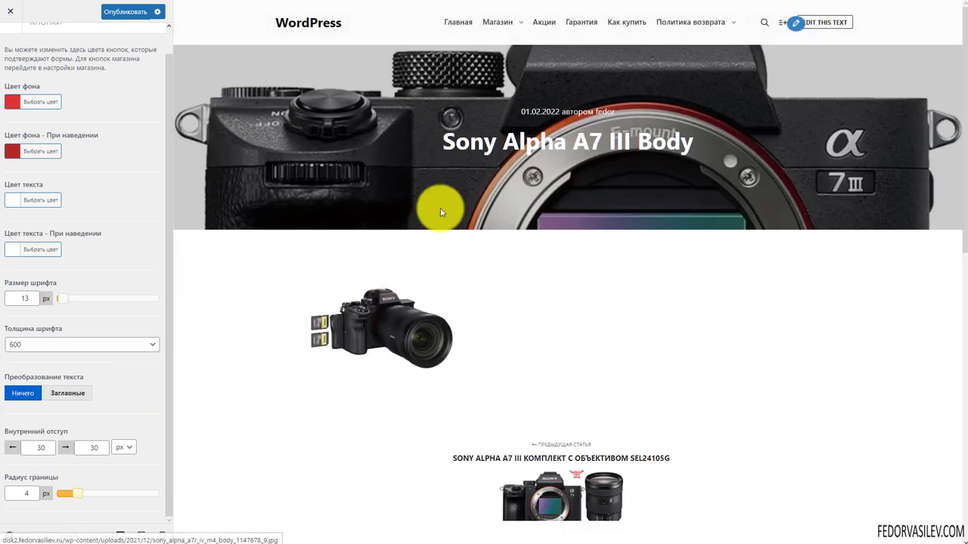
pyautogui.scroll(-15, 687, 280)
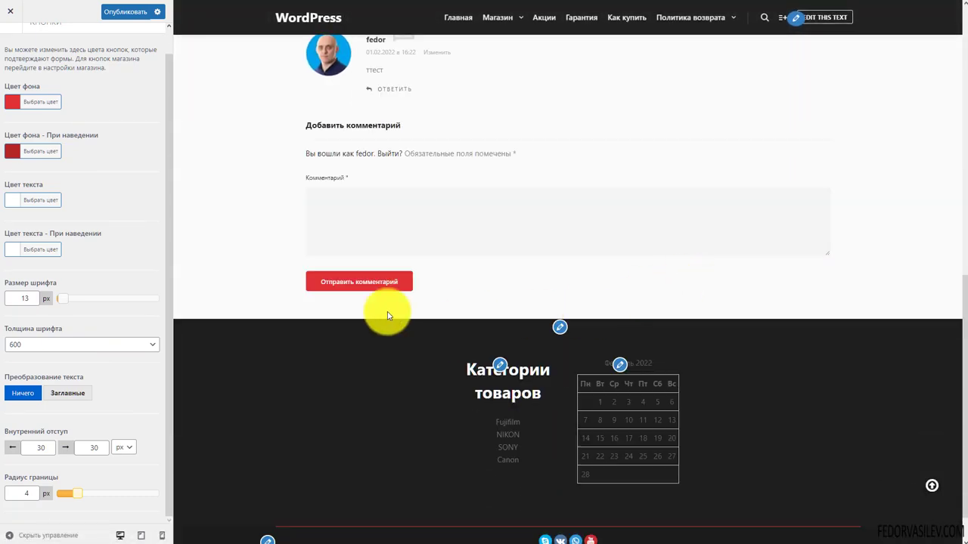
pyautogui.scroll(-1, 348, 283)
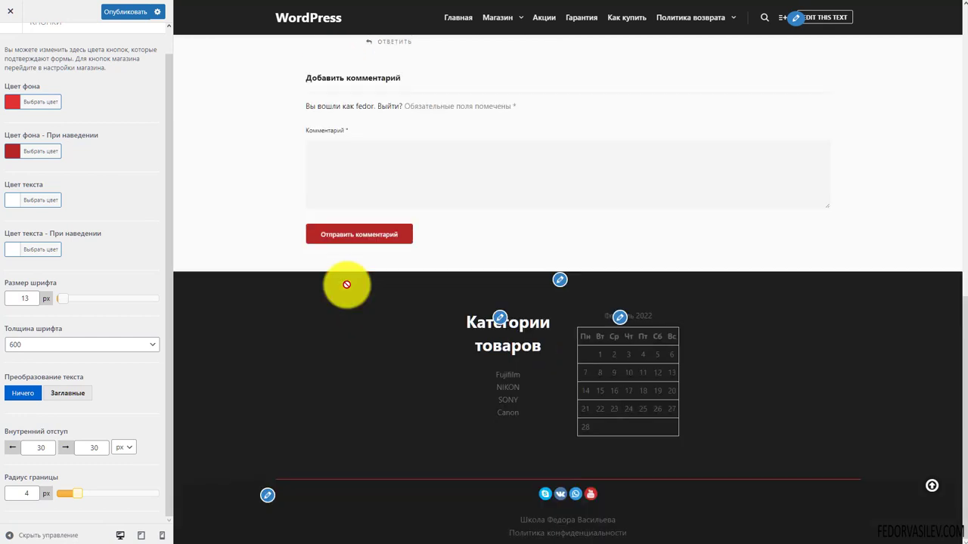
pyautogui.click(116, 12)
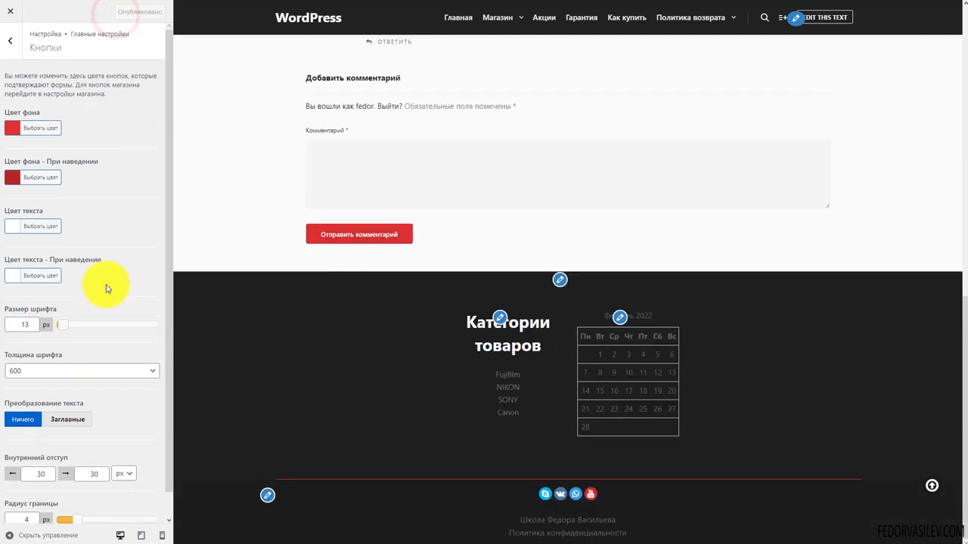
# Step: Leave the main settings, open the header settings' type, variant and background section, and read the note on the header type
pyautogui.click(3, 42)
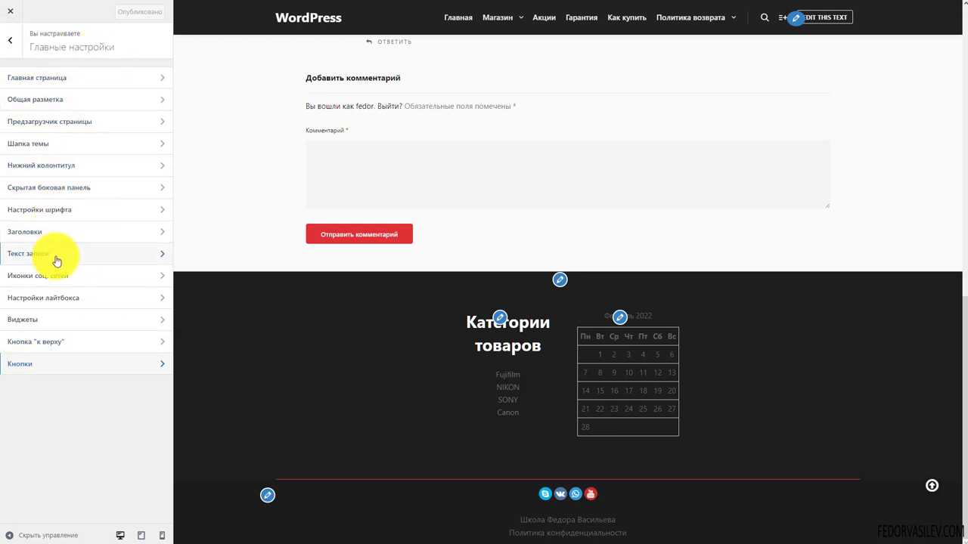
pyautogui.click(11, 42)
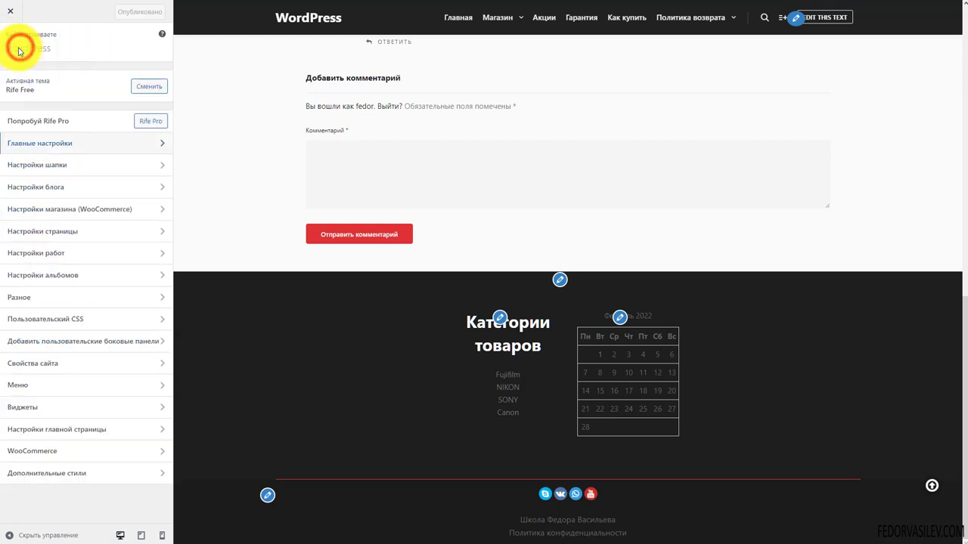
pyautogui.click(46, 173)
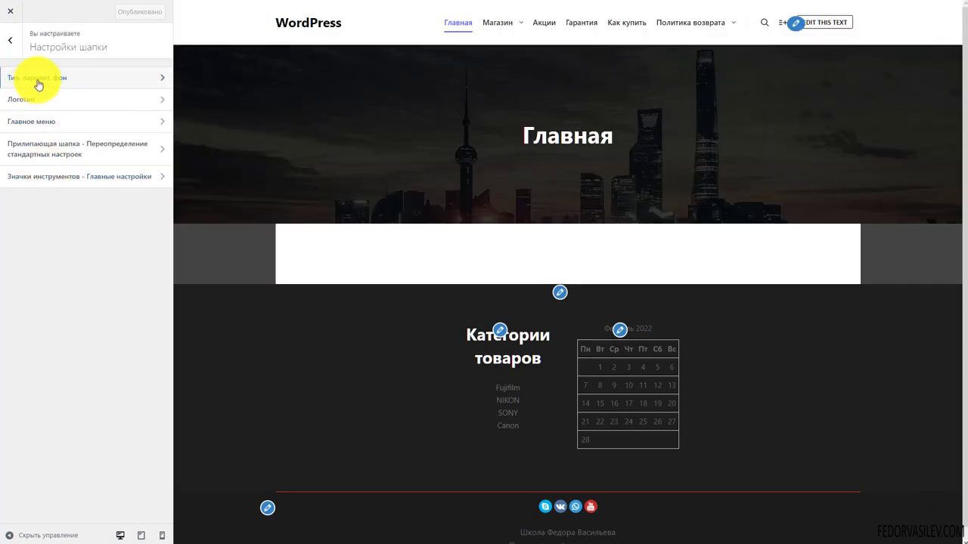
pyautogui.click(38, 82)
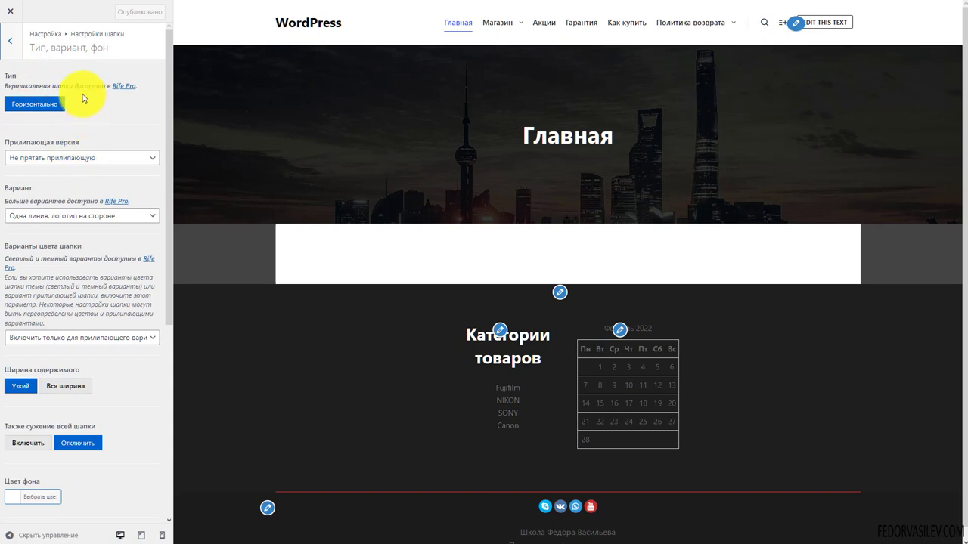
pyautogui.tripleClick(141, 86)
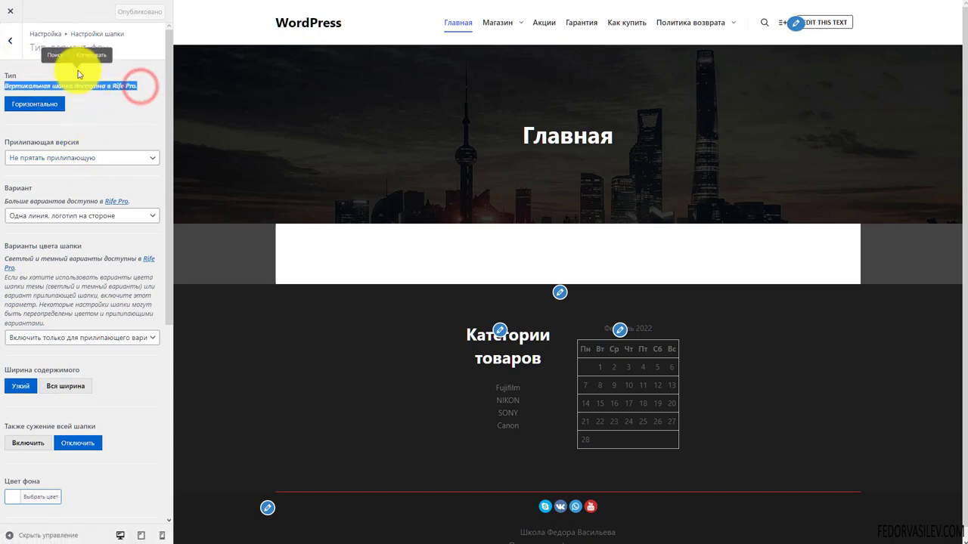
pyautogui.click(69, 70)
pyautogui.click(33, 115)
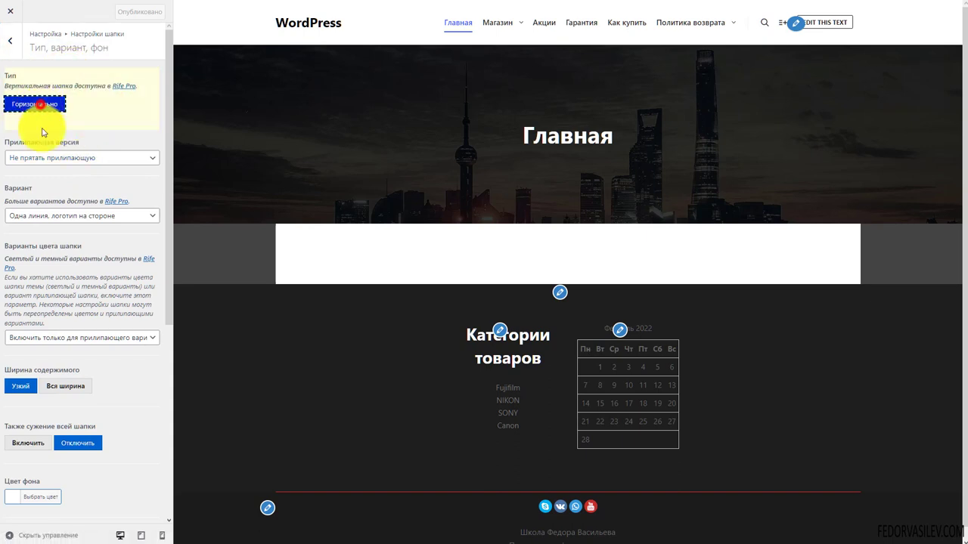
pyautogui.click(117, 116)
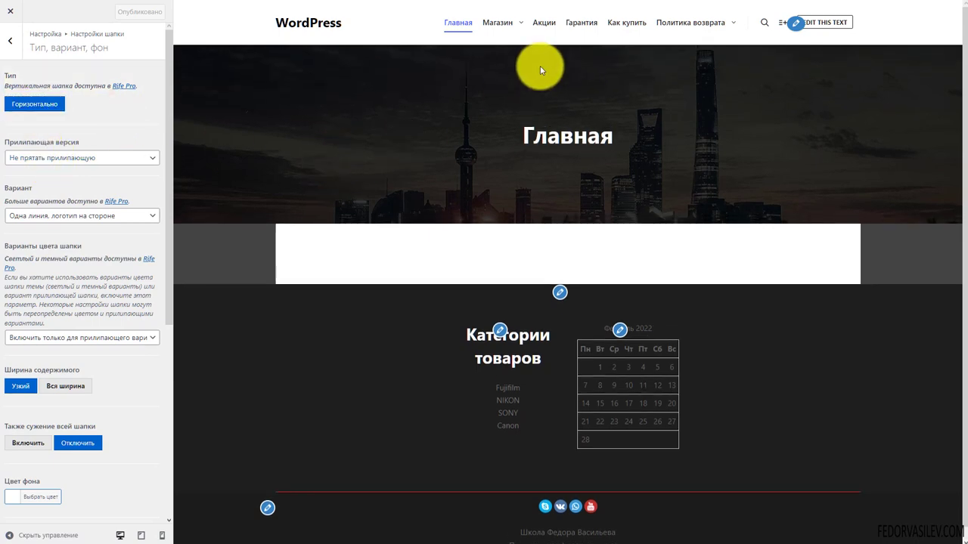
# Step: Open the shop page in the preview and examine how the sticky header behaves while moving through the products
pyautogui.click(495, 27)
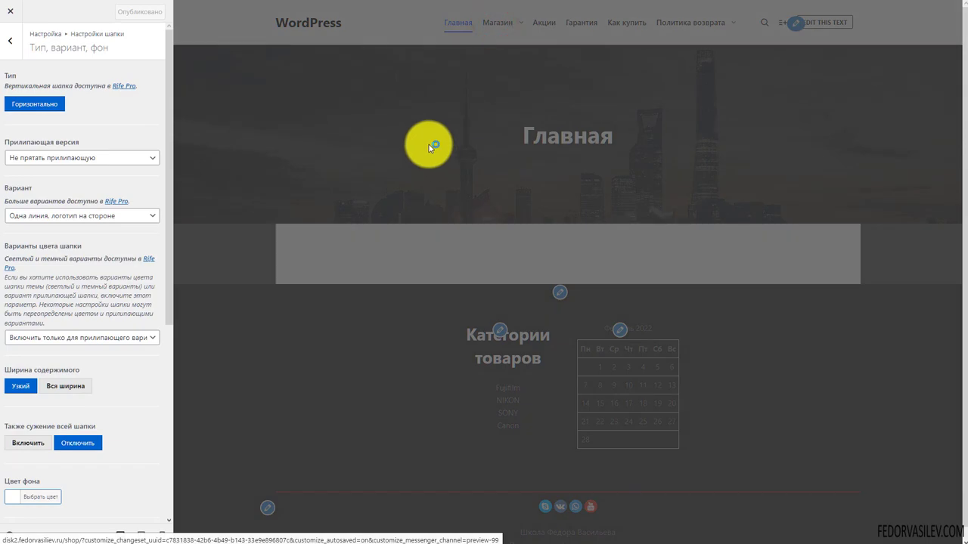
pyautogui.scroll(-7, 346, 147)
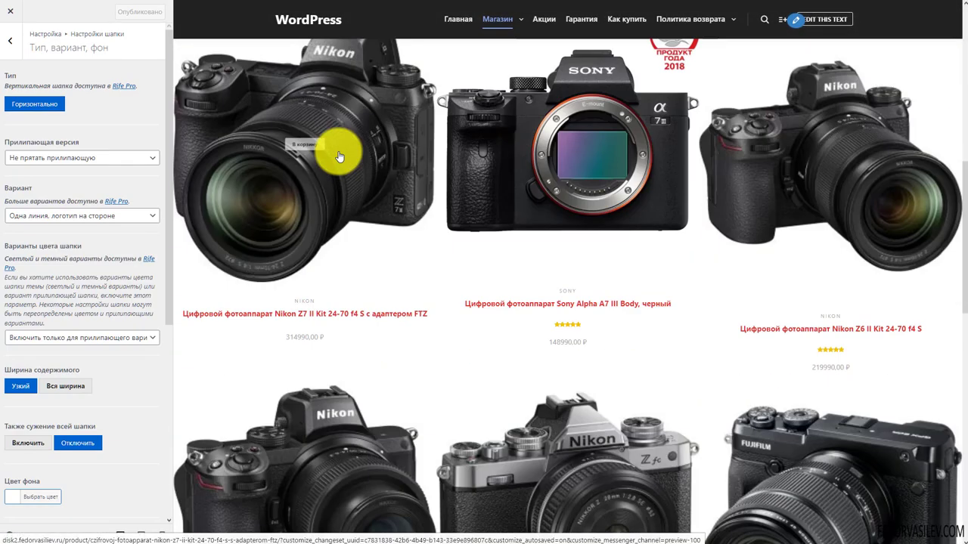
pyautogui.scroll(-3, 339, 155)
pyautogui.scroll(8, 338, 155)
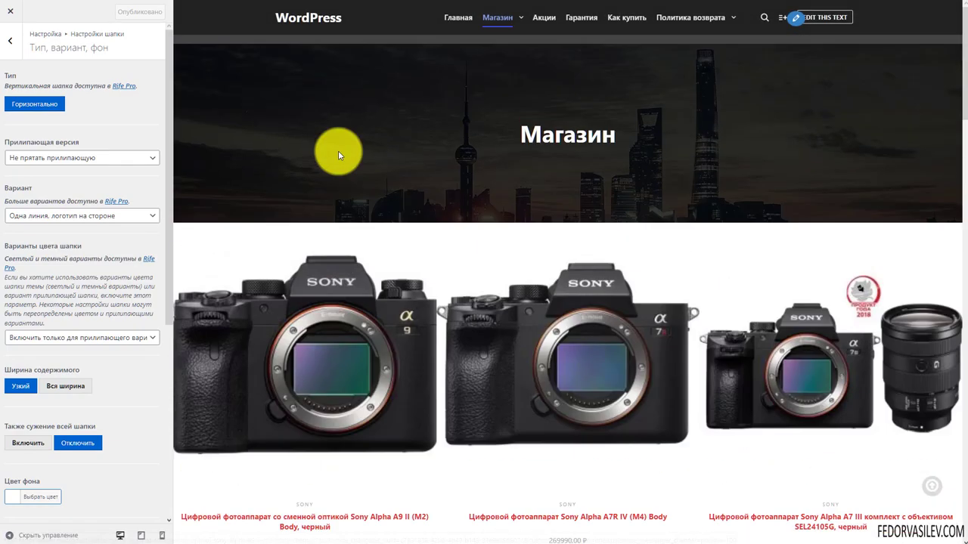
pyautogui.scroll(-5, 338, 156)
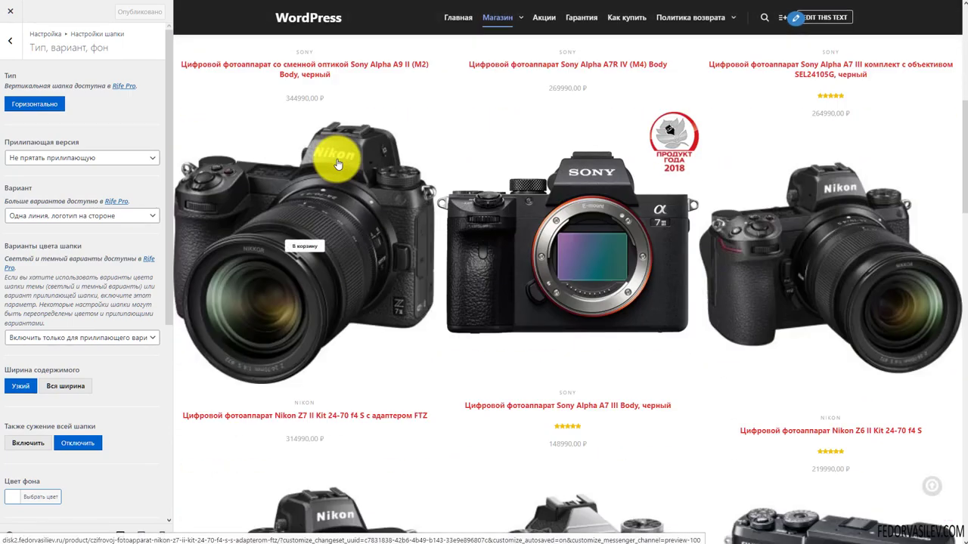
pyautogui.scroll(2, 421, 220)
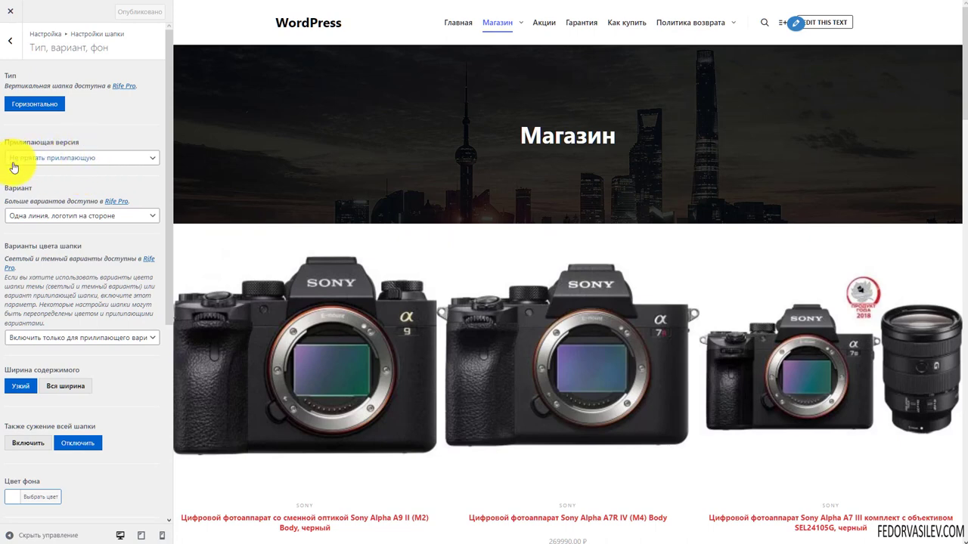
# Step: Try the sticky version option that shows only the default non-fixed header and check it on the shop page
pyautogui.click(69, 159)
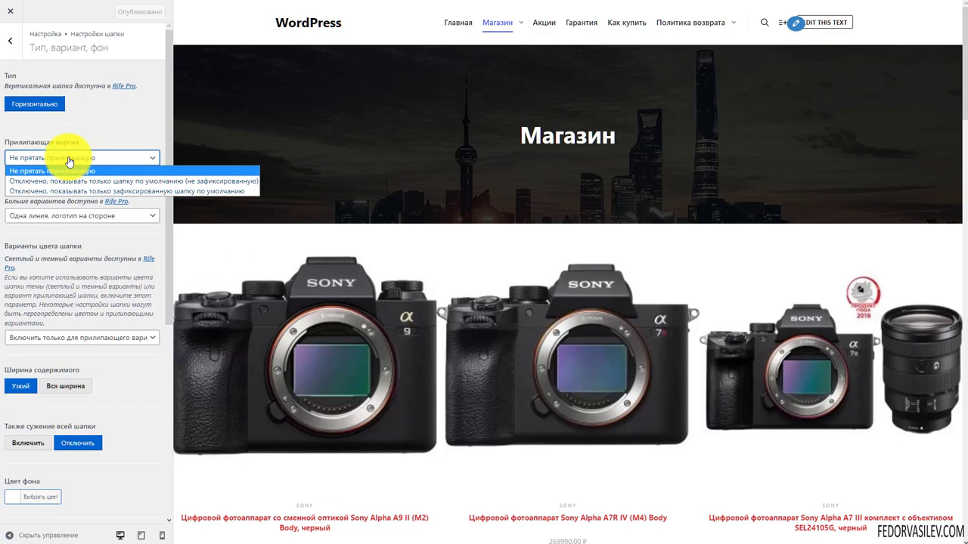
pyautogui.click(62, 181)
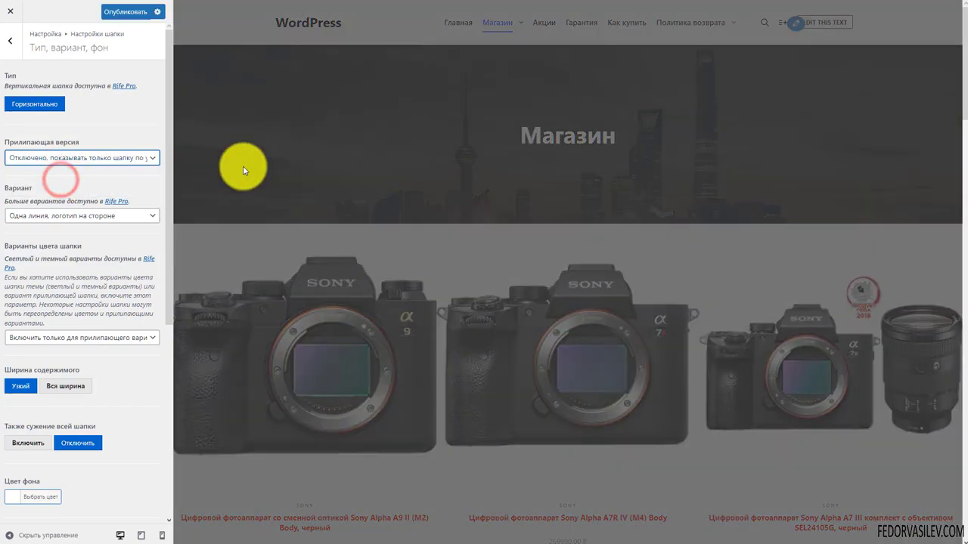
pyautogui.scroll(-15, 394, 171)
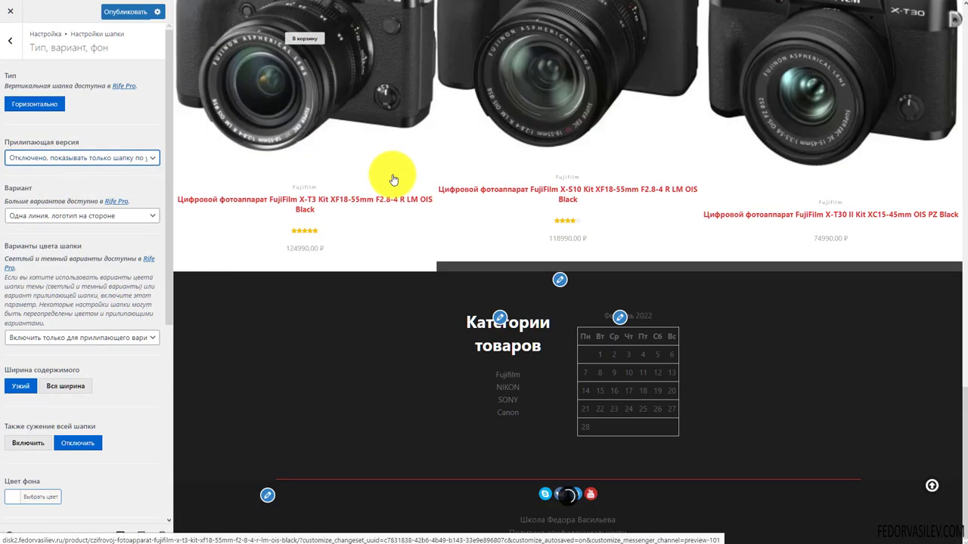
pyautogui.scroll(5, 393, 179)
pyautogui.scroll(10, 393, 180)
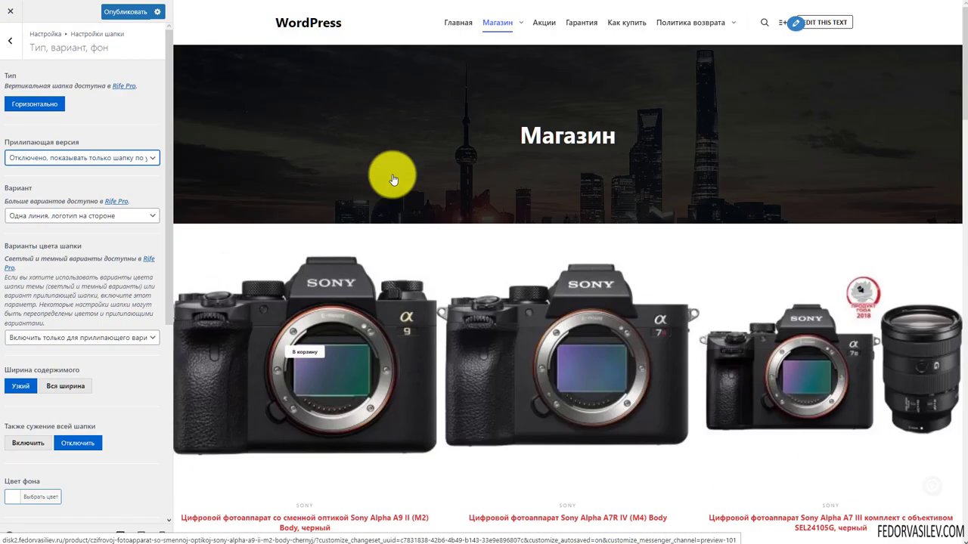
pyautogui.scroll(-4, 390, 184)
pyautogui.scroll(2, 390, 184)
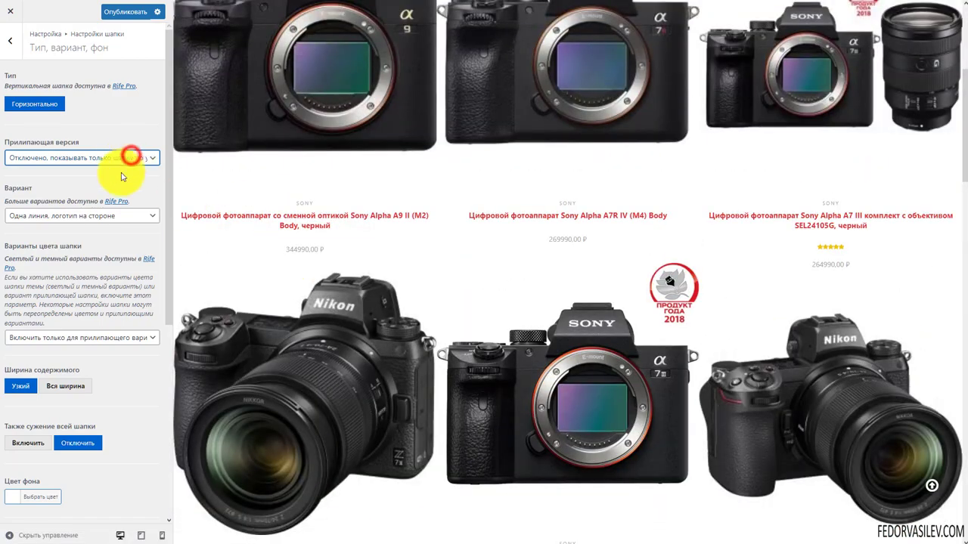
# Step: Try the sticky version option that shows only the fixed default header and check it along the shop page
pyautogui.click(130, 157)
pyautogui.click(100, 185)
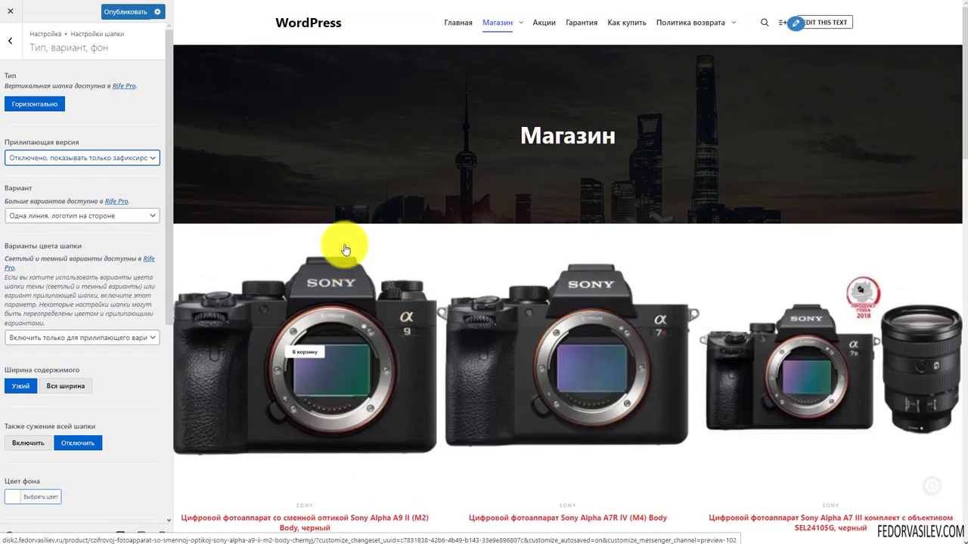
pyautogui.scroll(-5, 335, 254)
pyautogui.scroll(-5, 333, 254)
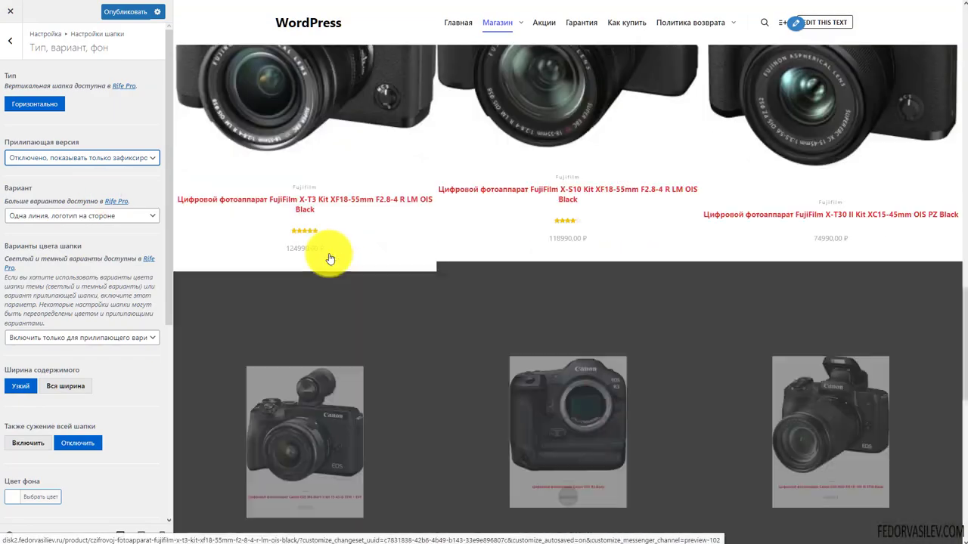
pyautogui.scroll(7, 331, 257)
pyautogui.scroll(7, 330, 259)
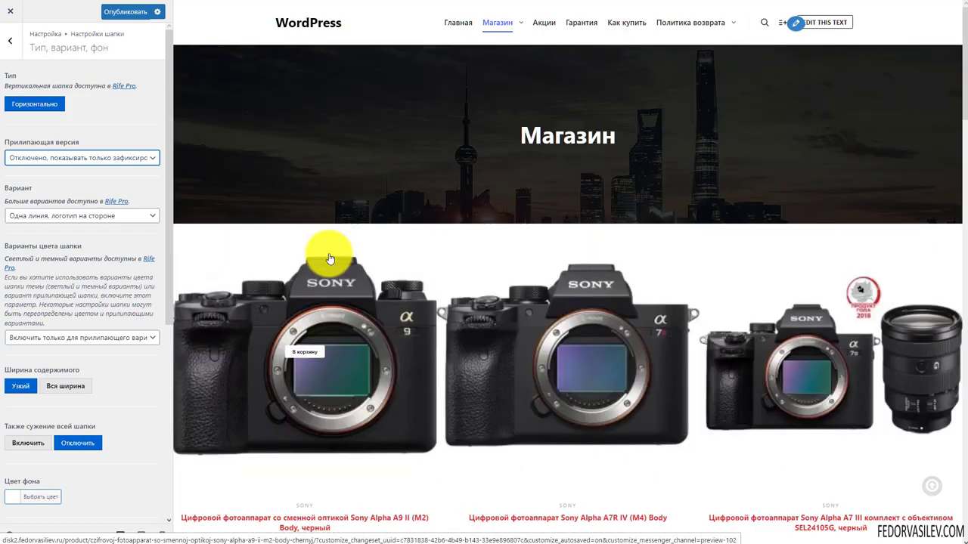
pyautogui.scroll(-9, 319, 257)
pyautogui.scroll(-10, 318, 260)
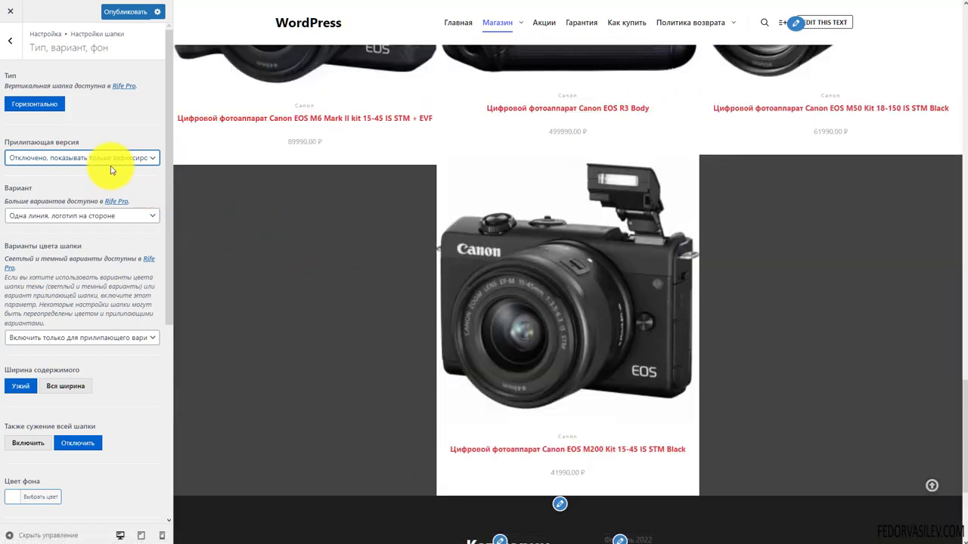
# Step: Set the sticky version back to 'Не прятать прилипающую' and the header variant to 'Одна линия, меню по центру'
pyautogui.click(107, 158)
pyautogui.click(102, 172)
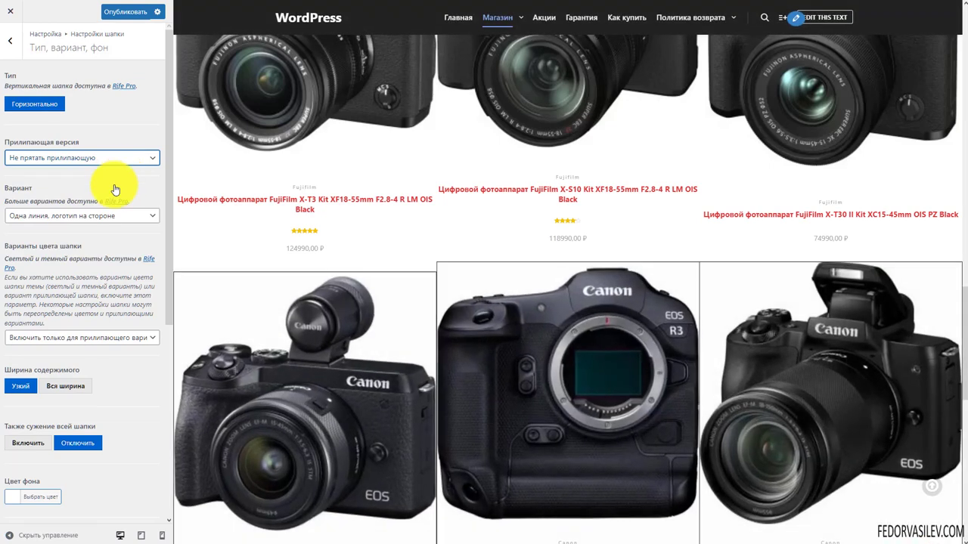
pyautogui.click(51, 219)
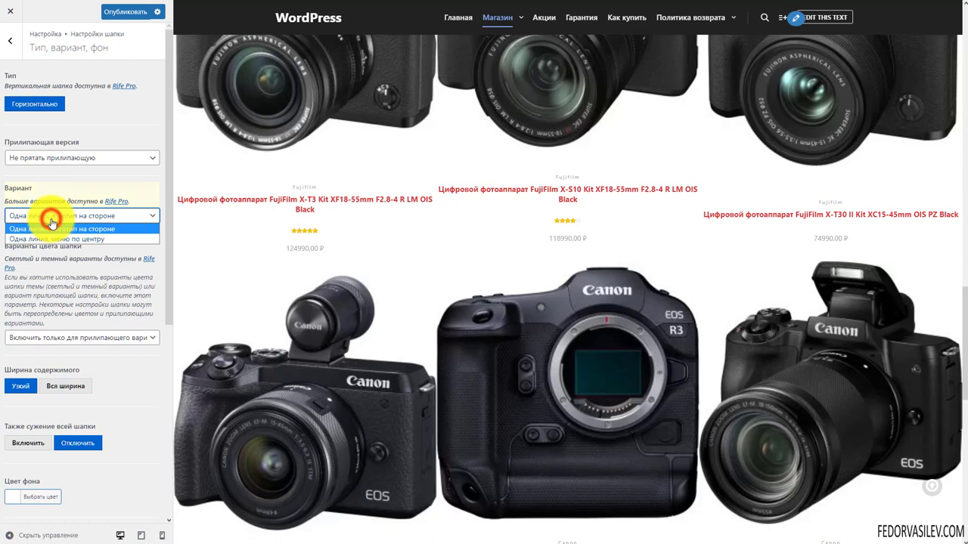
pyautogui.click(133, 238)
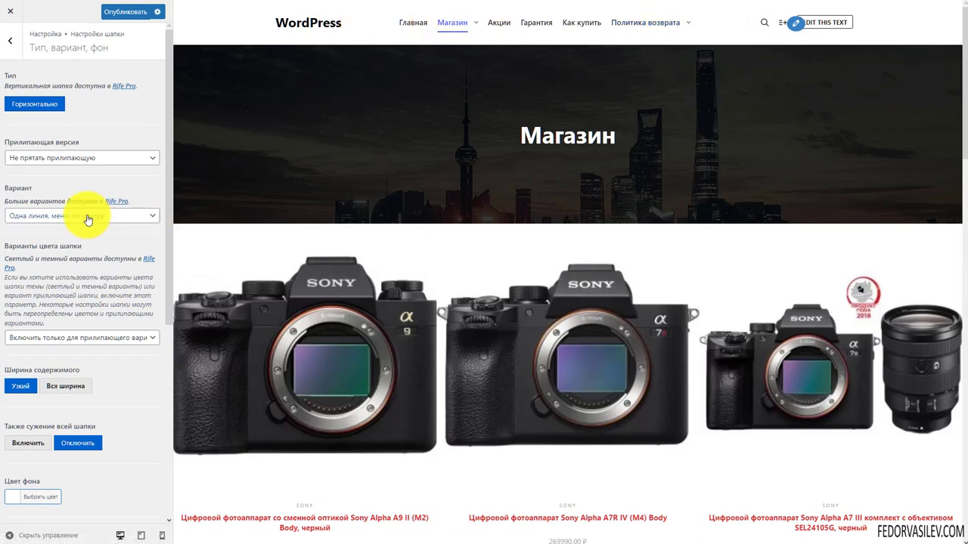
# Step: Set the header color variants to 'Отключить' and check the sticky header's color on the shop page
pyautogui.scroll(-2, 87, 262)
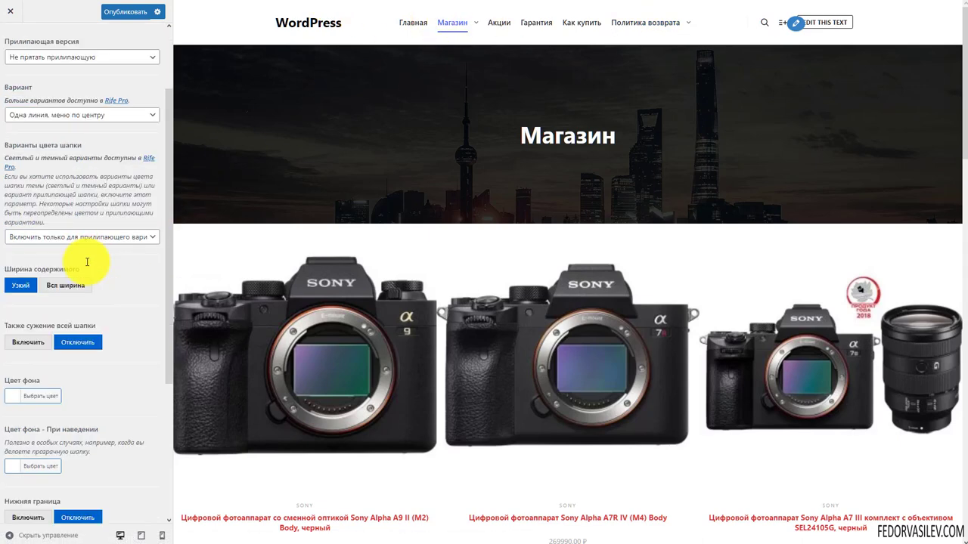
pyautogui.click(60, 238)
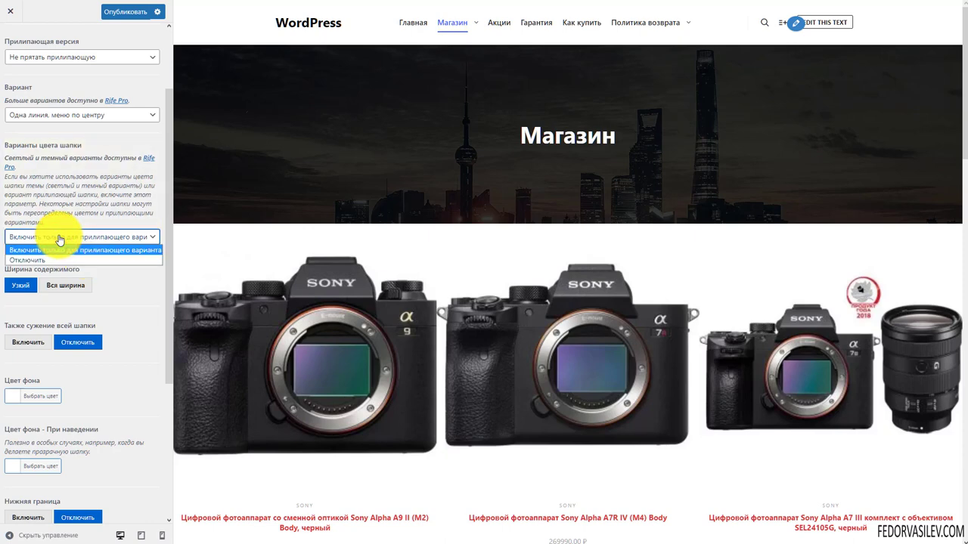
pyautogui.click(31, 260)
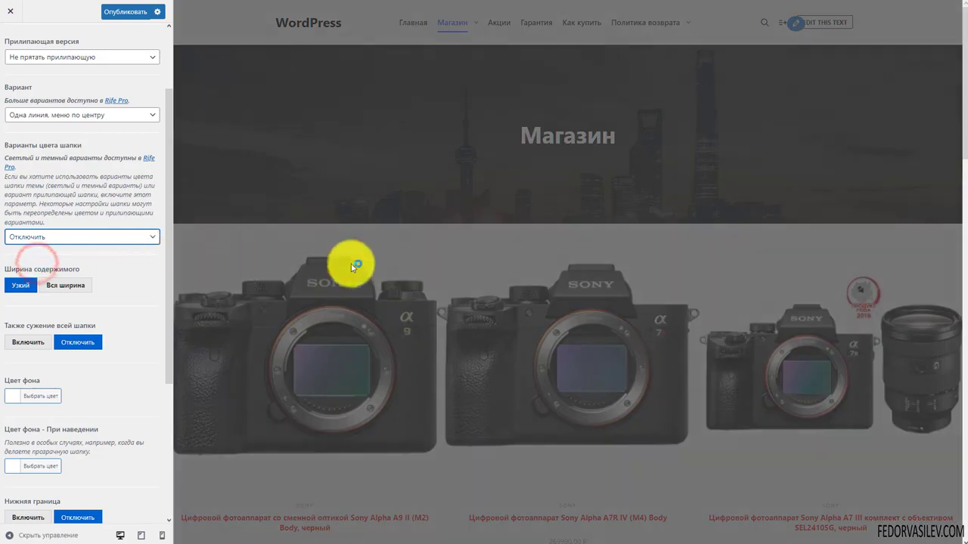
pyautogui.scroll(-10, 510, 296)
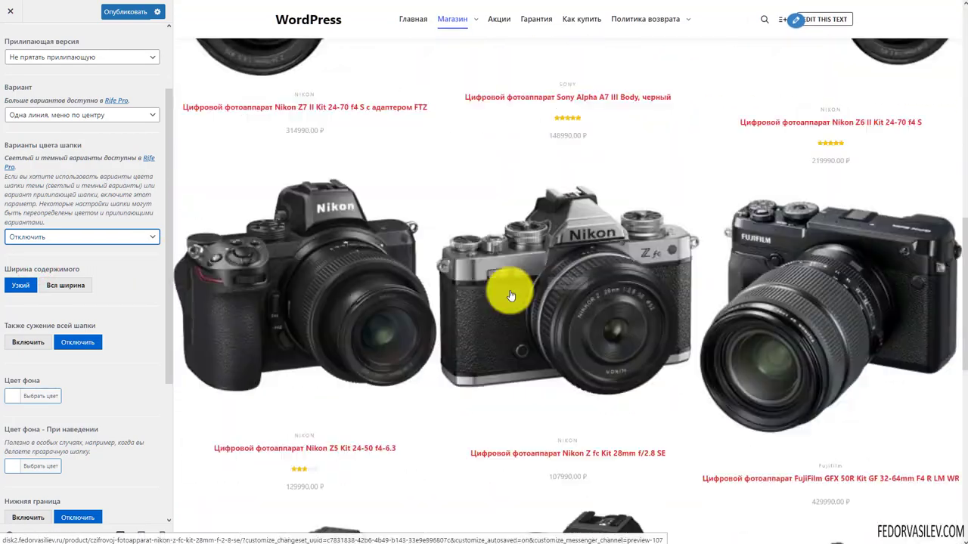
pyautogui.scroll(10, 511, 296)
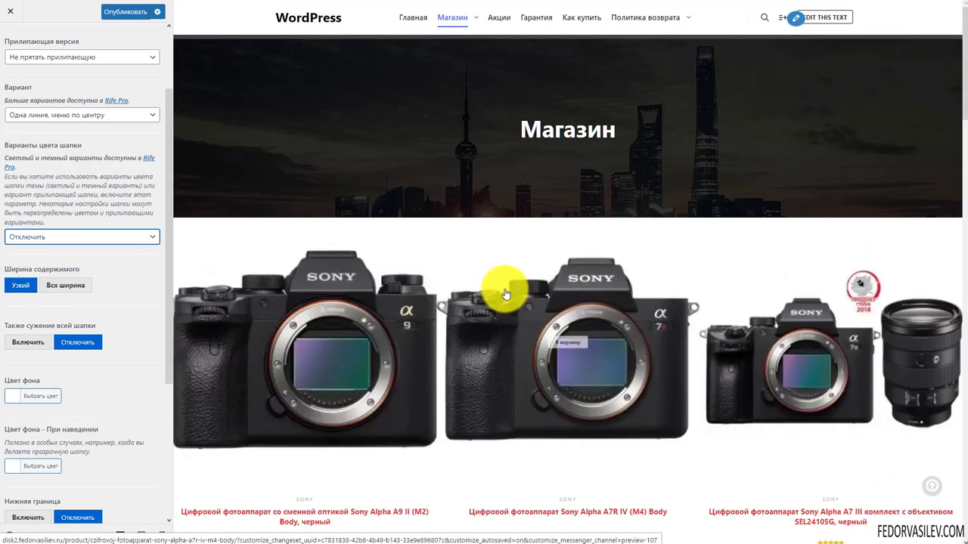
pyautogui.scroll(-6, 505, 293)
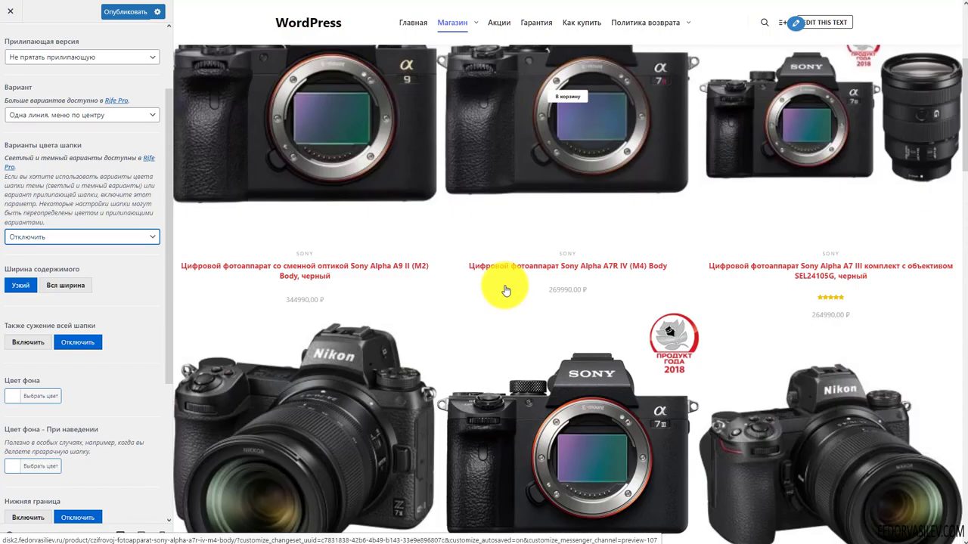
# Step: Set the header's content width to 'Вся ширина' and check the header along the shop page
pyautogui.scroll(2, 505, 290)
pyautogui.scroll(4, 505, 291)
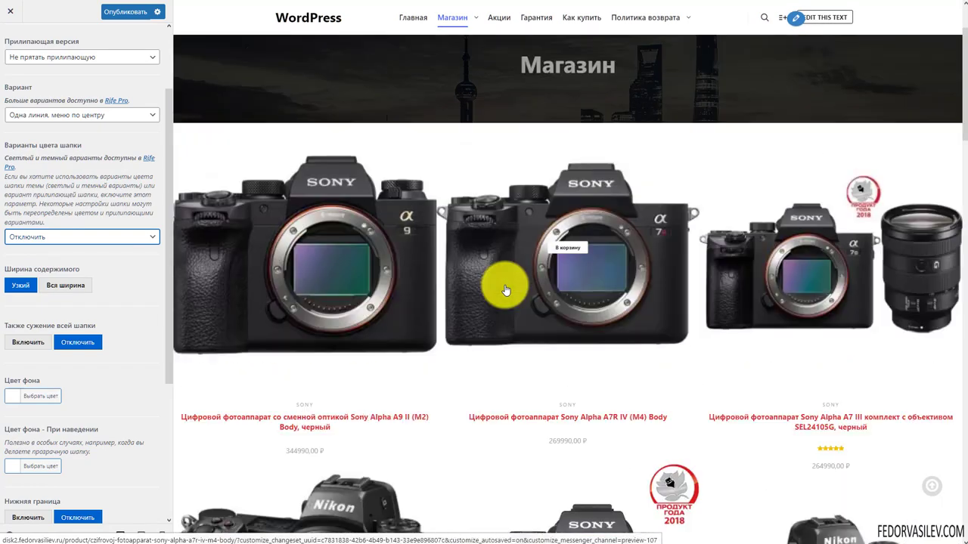
pyautogui.scroll(-3, 505, 290)
pyautogui.scroll(-3, 505, 290)
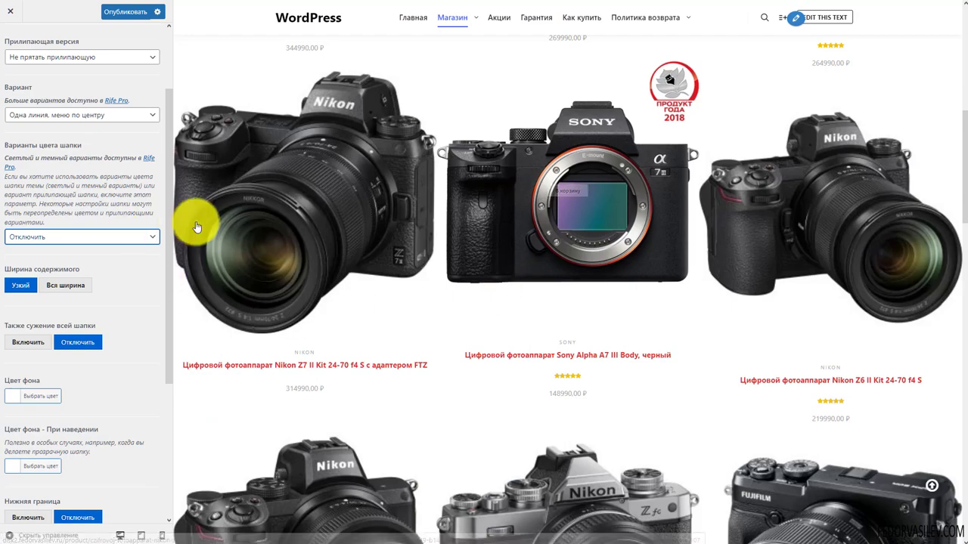
pyautogui.scroll(6, 568, 273)
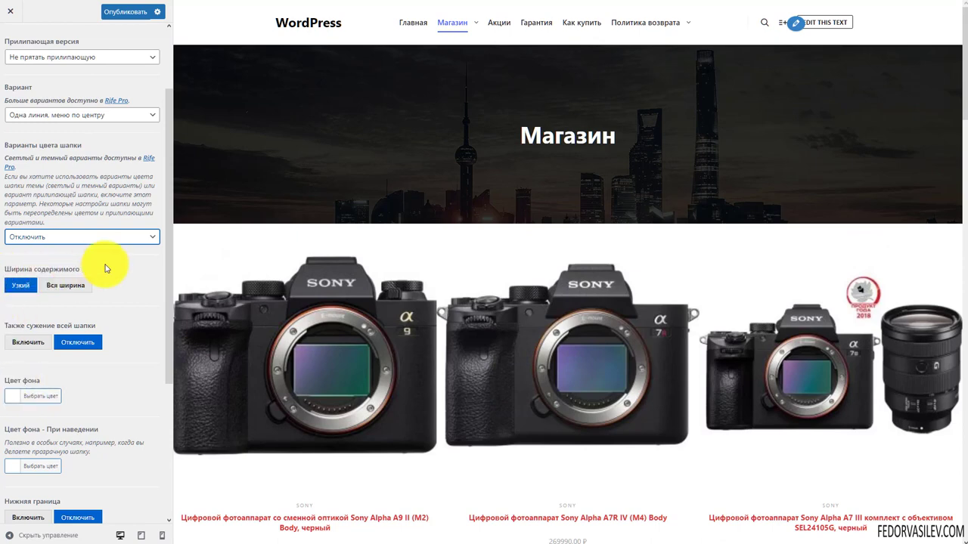
pyautogui.click(64, 287)
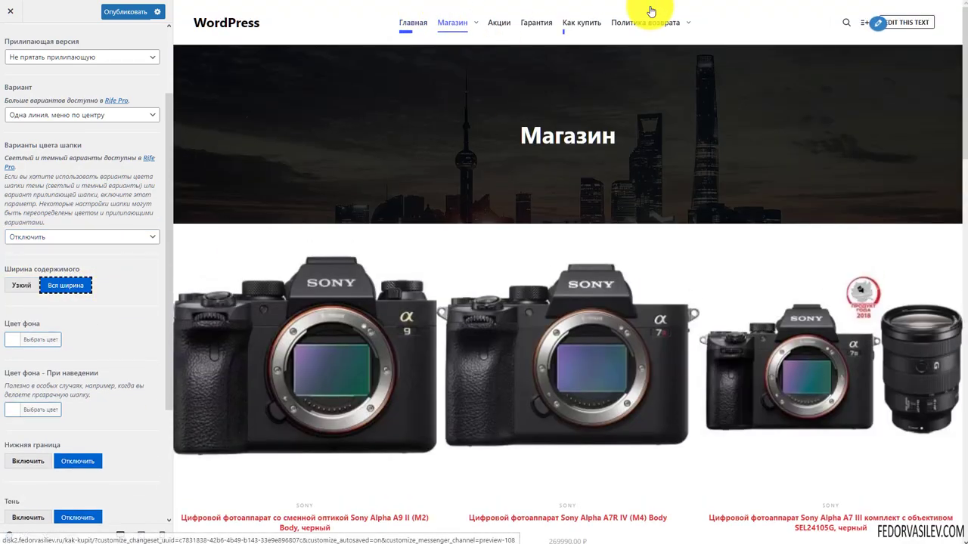
pyautogui.scroll(-8, 798, 189)
pyautogui.scroll(7, 683, 227)
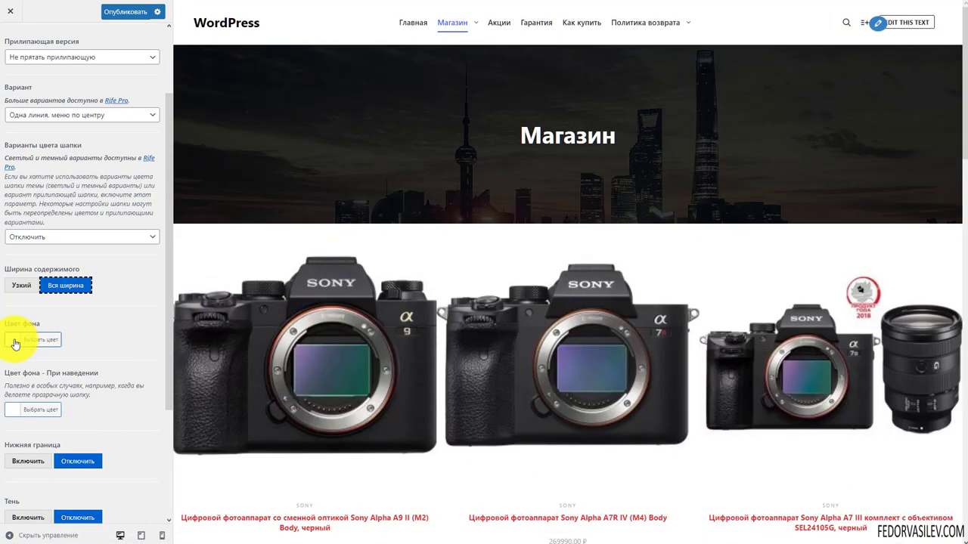
# Step: Try green #81d742, red #dd3333 and pale red #dda6a6 as the header's background color, and set it back to white #ffffff
pyautogui.click(14, 340)
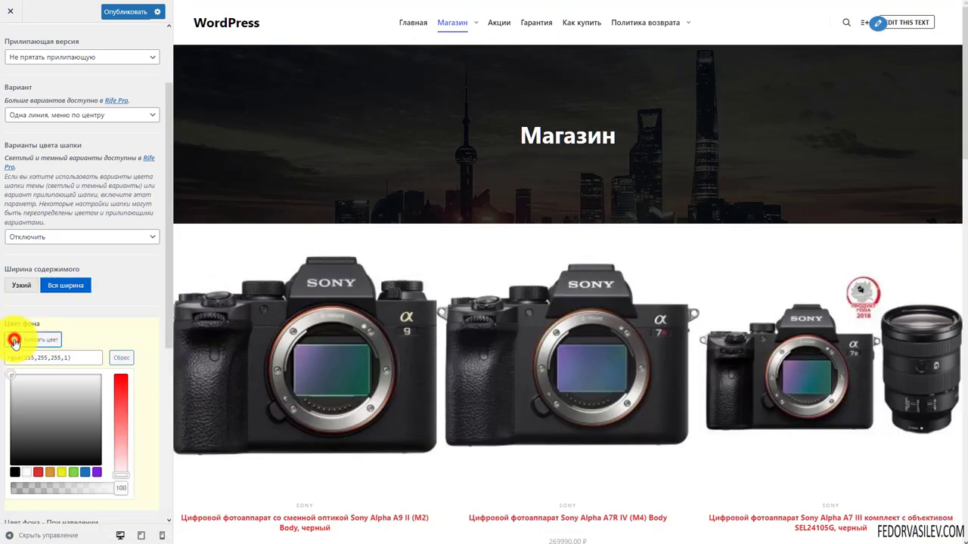
pyautogui.click(74, 473)
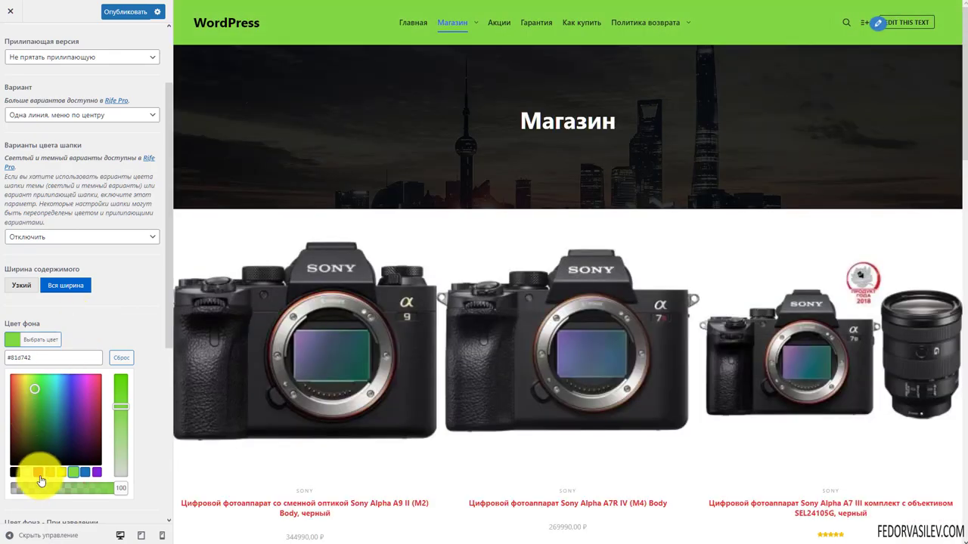
pyautogui.click(38, 473)
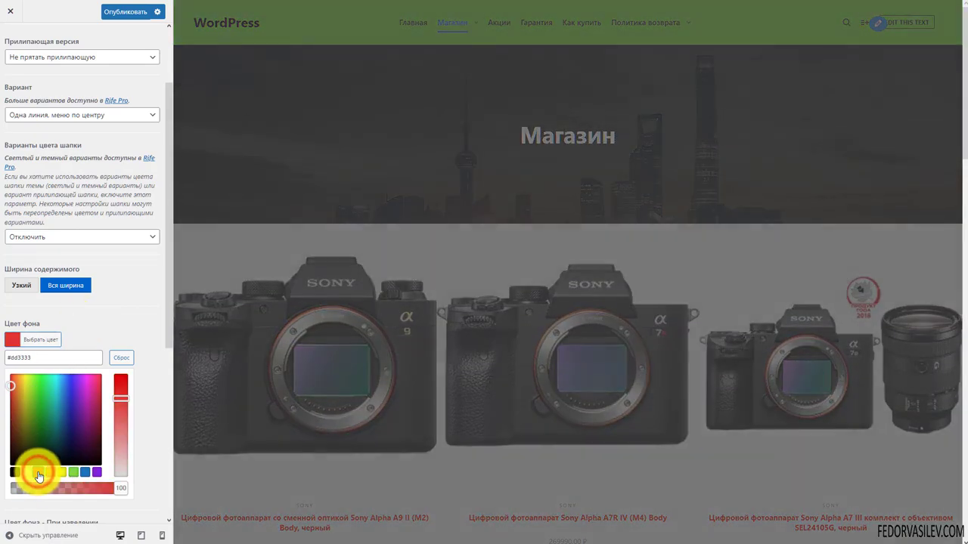
pyautogui.scroll(-3, 388, 257)
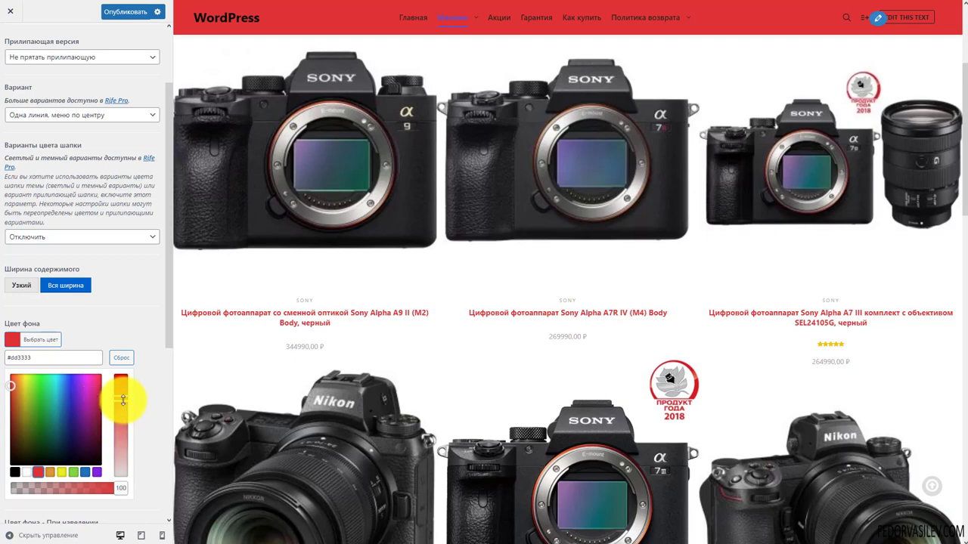
pyautogui.moveTo(123, 399); pyautogui.dragTo(121, 451)
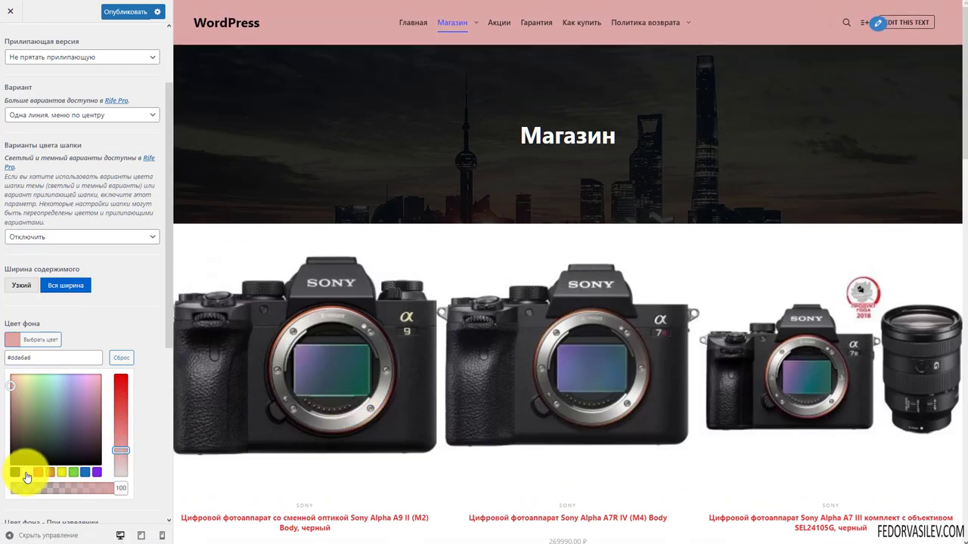
pyautogui.click(26, 473)
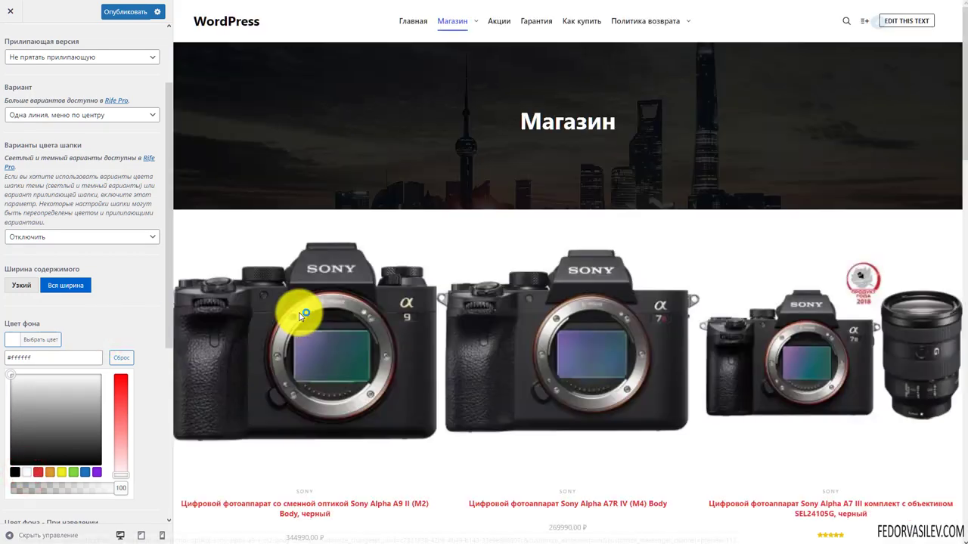
pyautogui.click(141, 335)
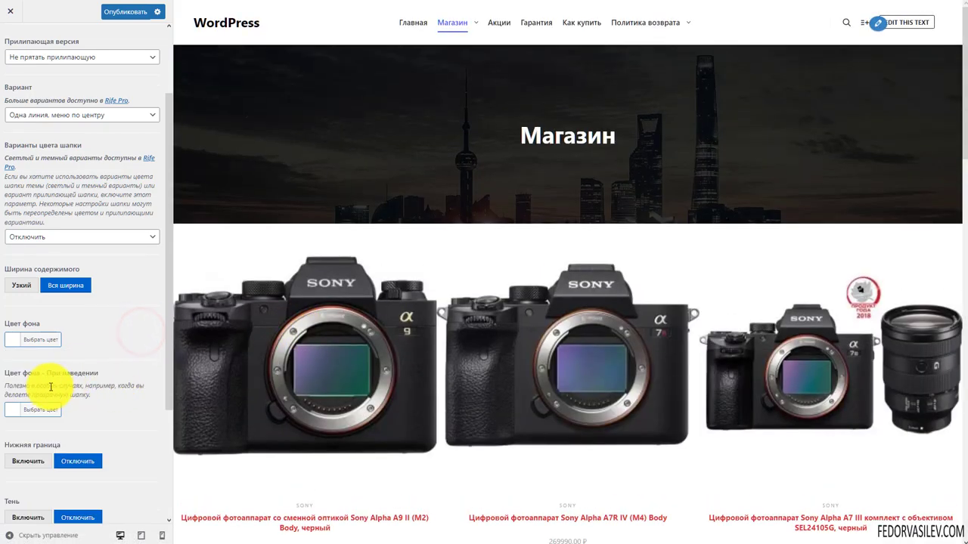
# Step: Try light gray #d3d3d3 as the header's hover background color in the preview, and set it back to white
pyautogui.click(16, 413)
pyautogui.scroll(-2, 67, 376)
pyautogui.click(17, 371)
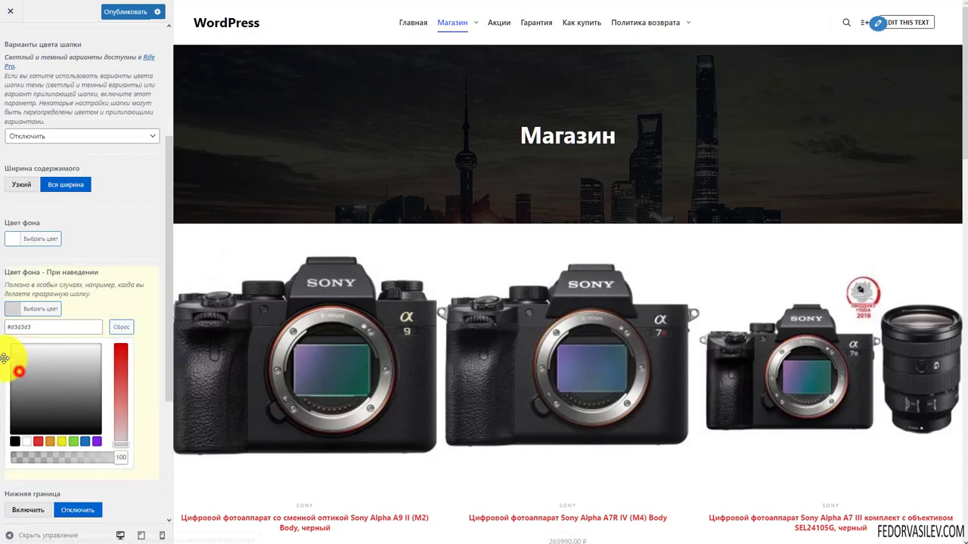
pyautogui.click(96, 273)
pyautogui.click(105, 250)
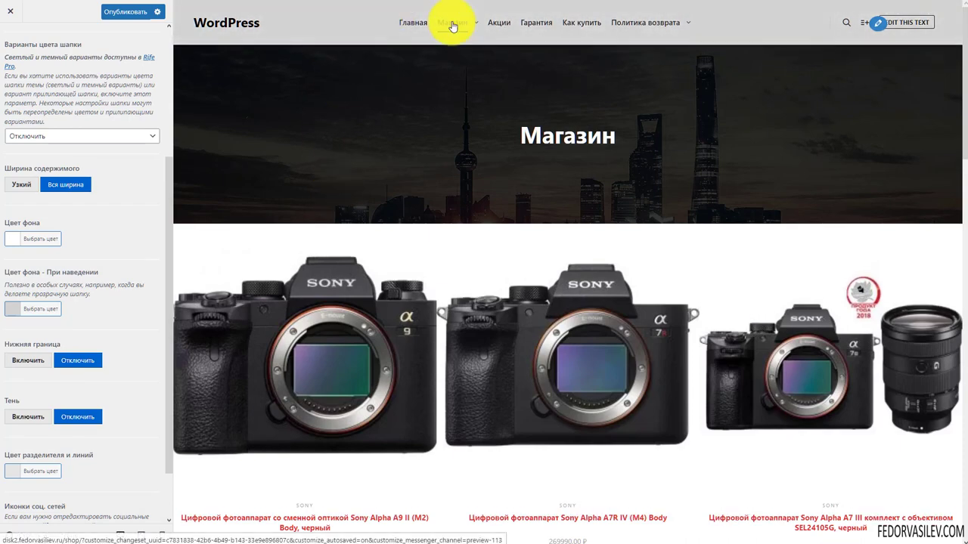
pyautogui.click(13, 309)
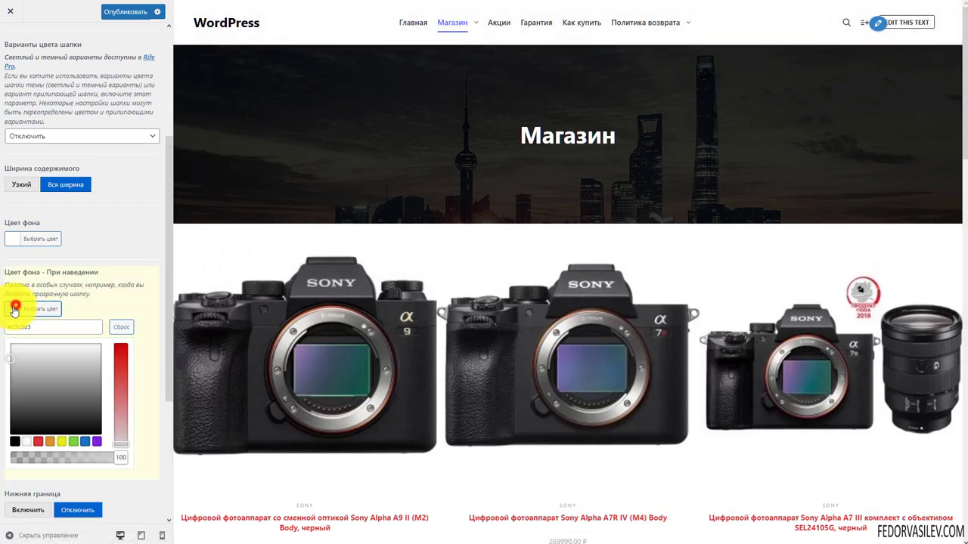
pyautogui.click(30, 444)
pyautogui.click(127, 232)
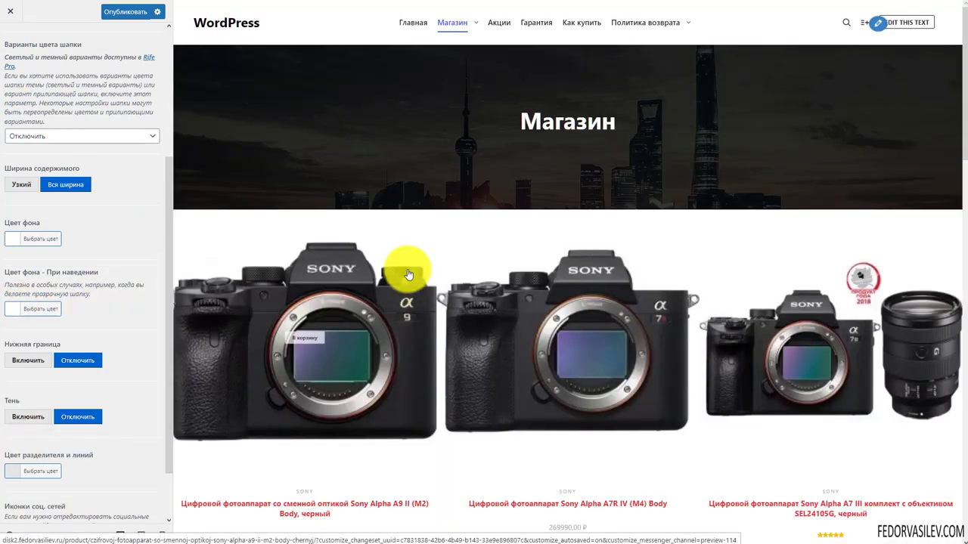
# Step: Enable the header's bottom border and check it along the shop page
pyautogui.scroll(-2, 115, 301)
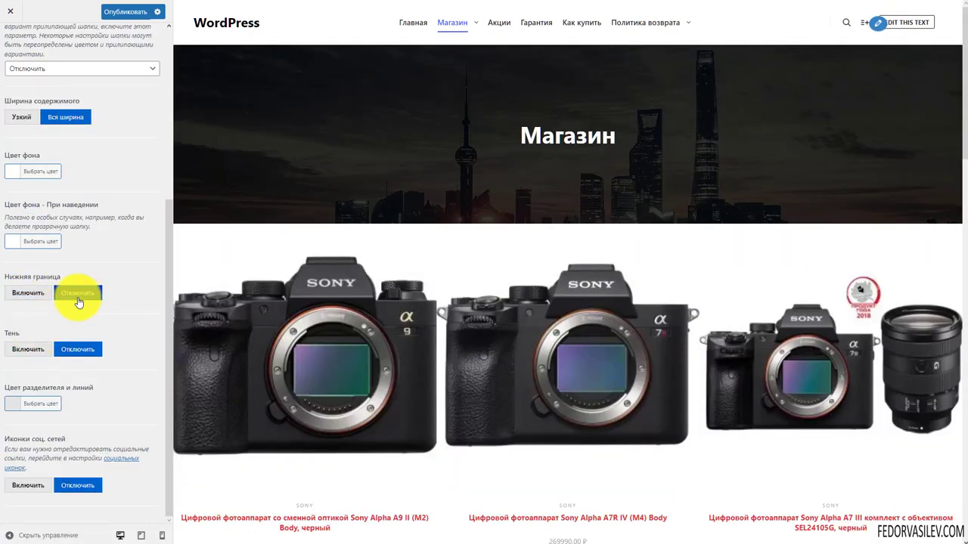
pyautogui.click(29, 295)
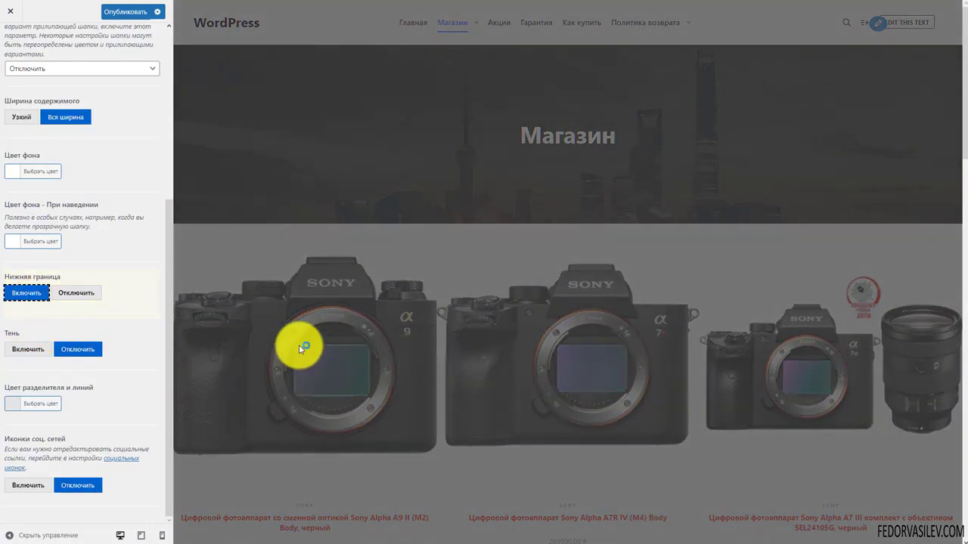
pyautogui.scroll(-4, 302, 346)
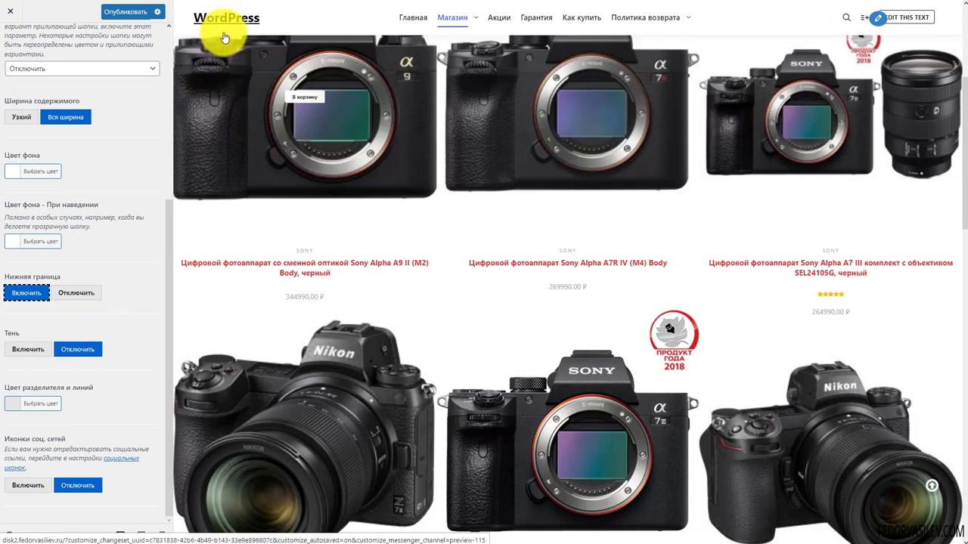
pyautogui.scroll(-2, 325, 72)
pyautogui.scroll(6, 328, 75)
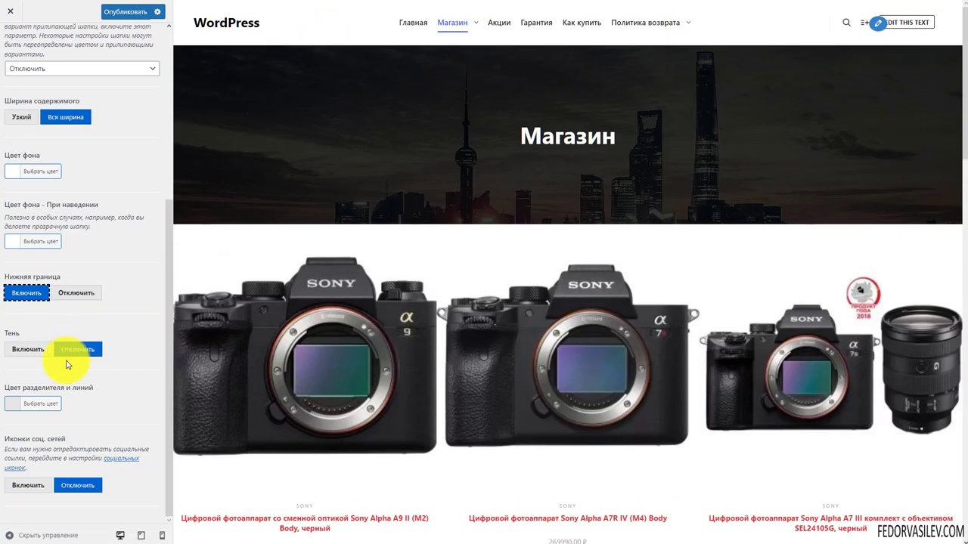
# Step: Try the header's shadow on the scrolled shop page and turn it off again
pyautogui.click(26, 349)
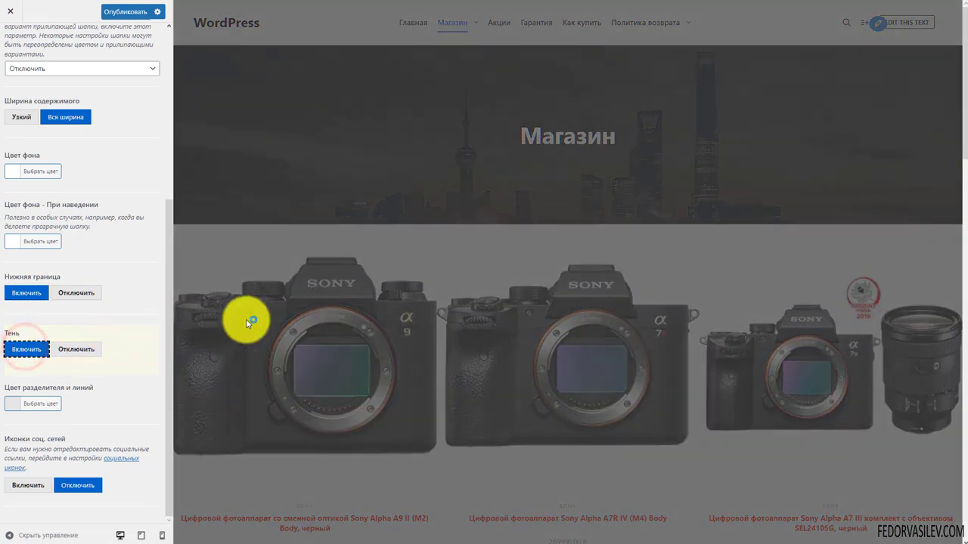
pyautogui.scroll(-8, 261, 324)
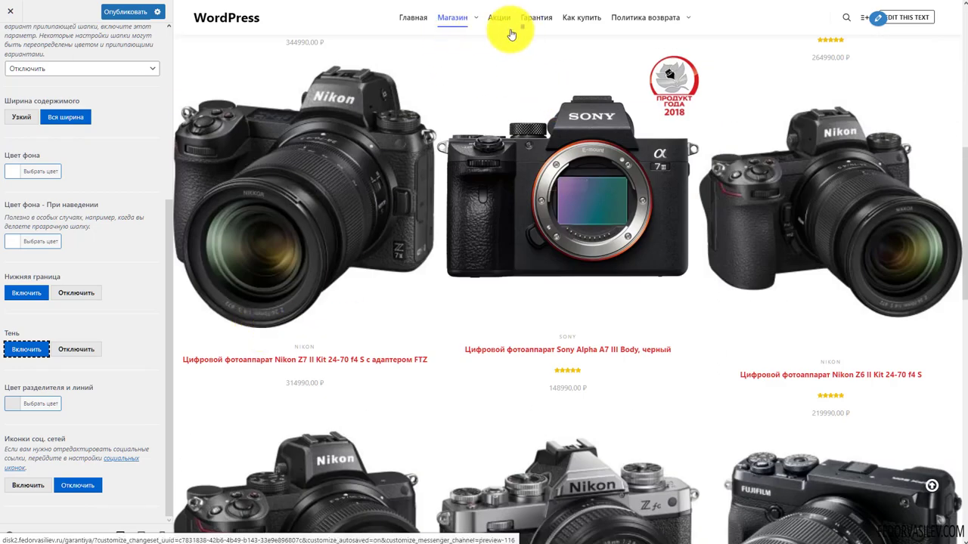
pyautogui.click(83, 350)
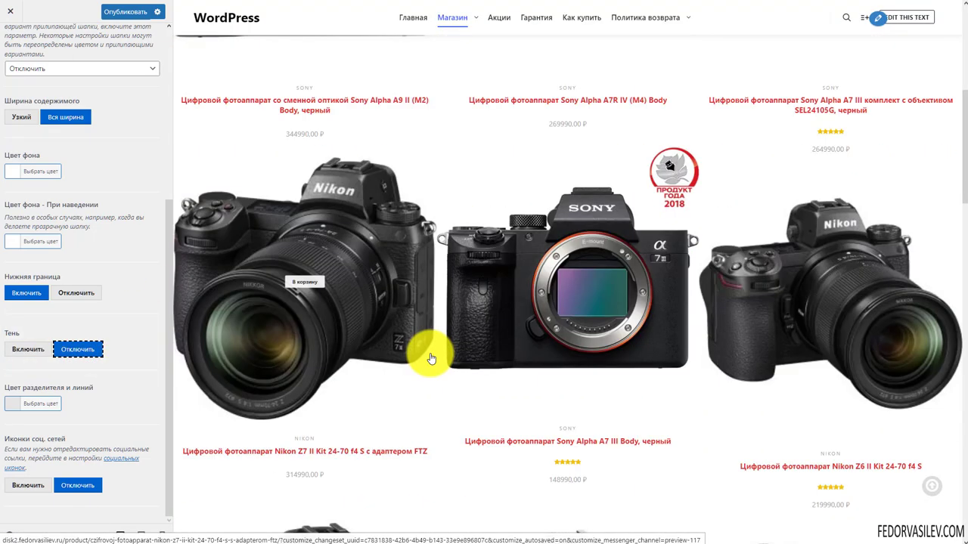
# Step: Set the header's divider and line color to red and check it on the shop page
pyautogui.click(33, 403)
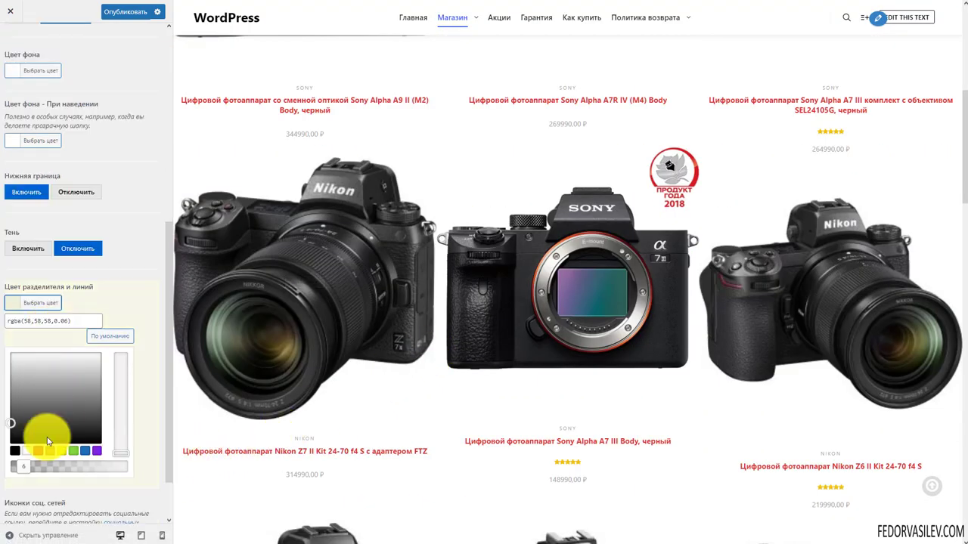
pyautogui.click(40, 452)
pyautogui.click(135, 301)
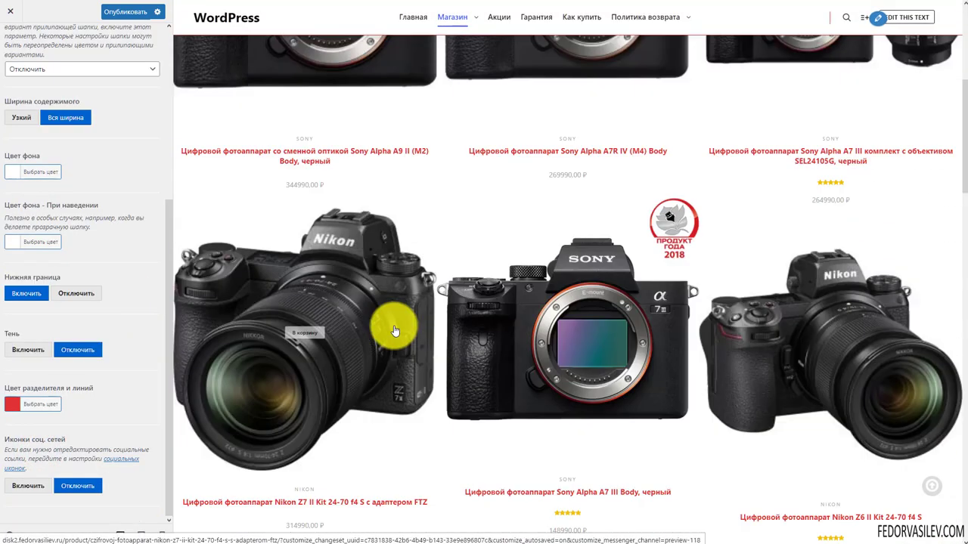
pyautogui.scroll(-2, 394, 330)
# Step: Enable the header's shadow, turning the bottom border off and back on, and check both on the shop page
pyautogui.click(67, 293)
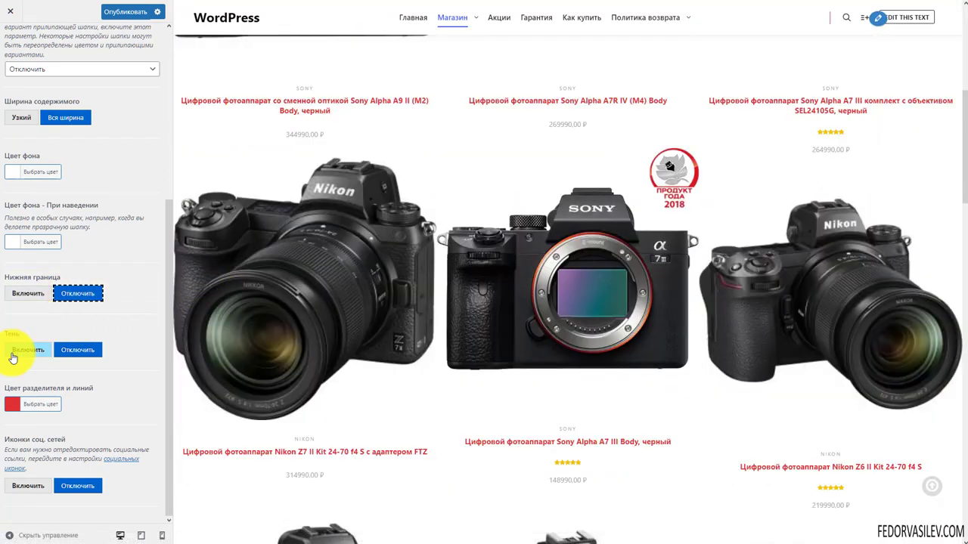
pyautogui.click(14, 352)
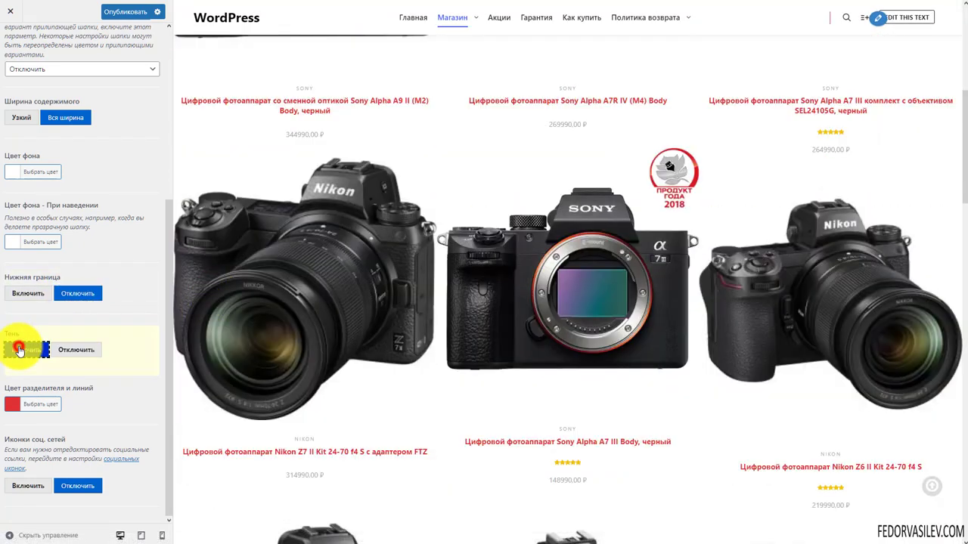
pyautogui.click(29, 295)
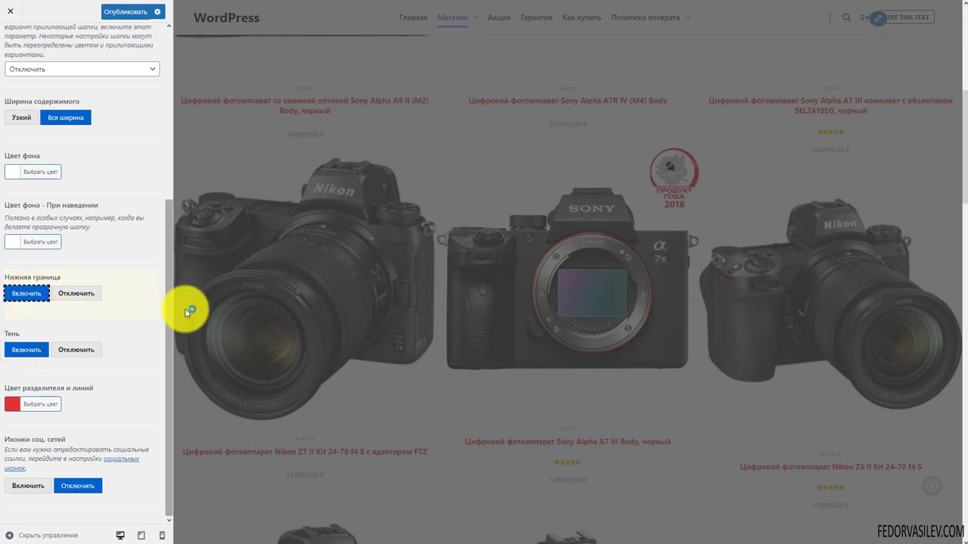
pyautogui.scroll(-3, 236, 317)
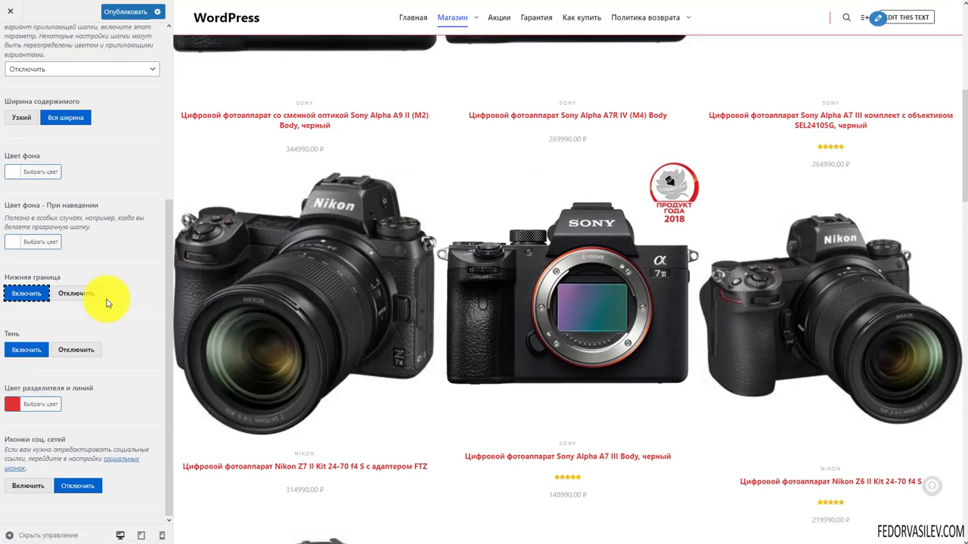
# Step: Enable the social network icons in the header and check them down to the shop page's footer
pyautogui.click(31, 492)
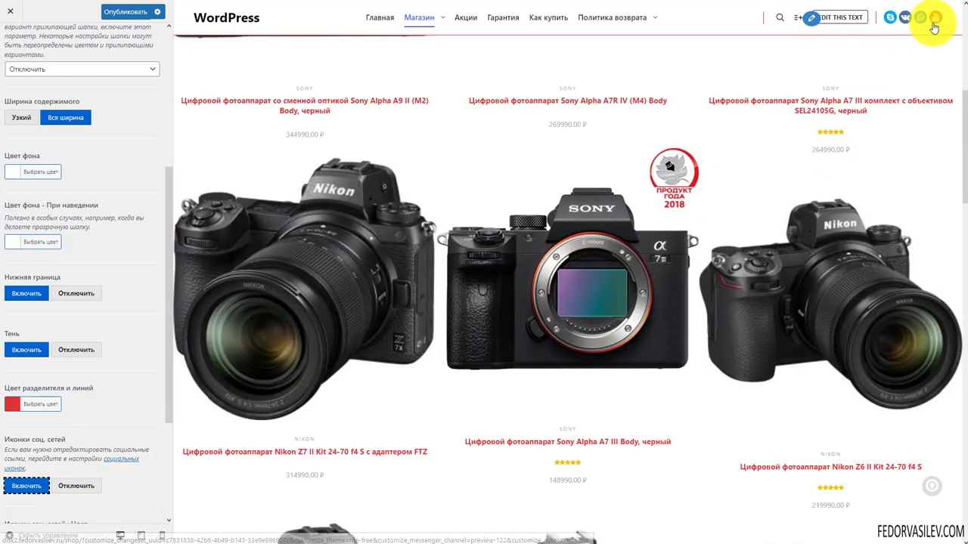
pyautogui.scroll(-10, 756, 242)
pyautogui.scroll(-10, 728, 272)
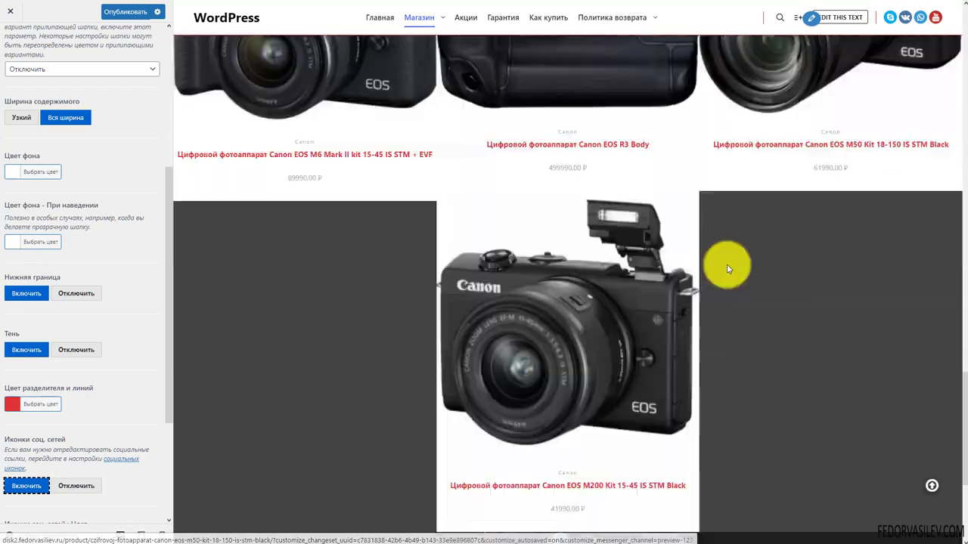
pyautogui.scroll(-3, 161, 313)
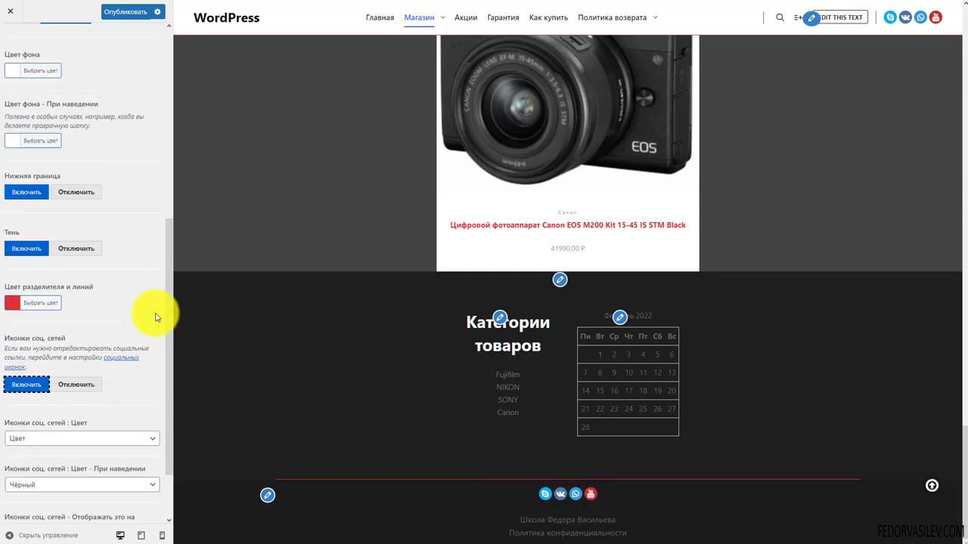
# Step: Set the color of the header's social network icons to 'Белый'
pyautogui.scroll(10, 773, 205)
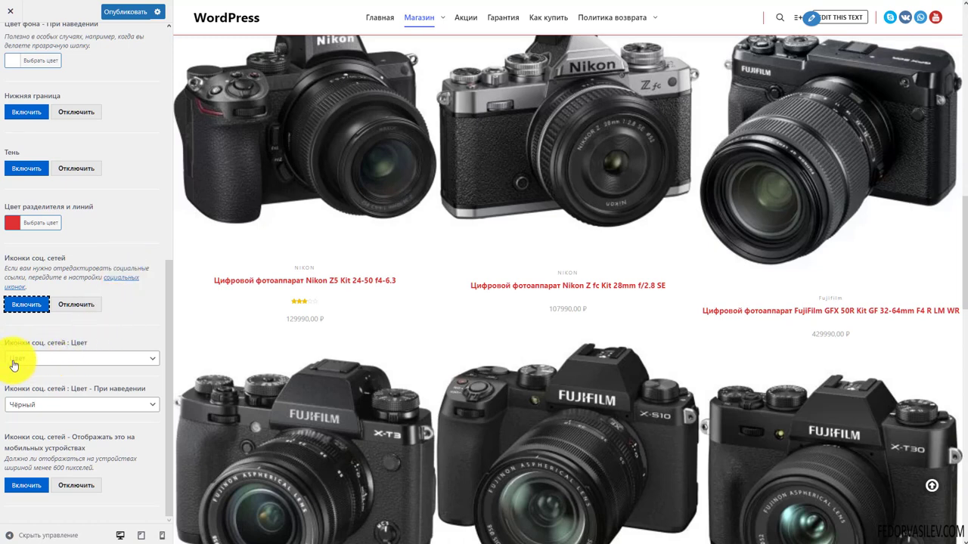
pyautogui.click(50, 360)
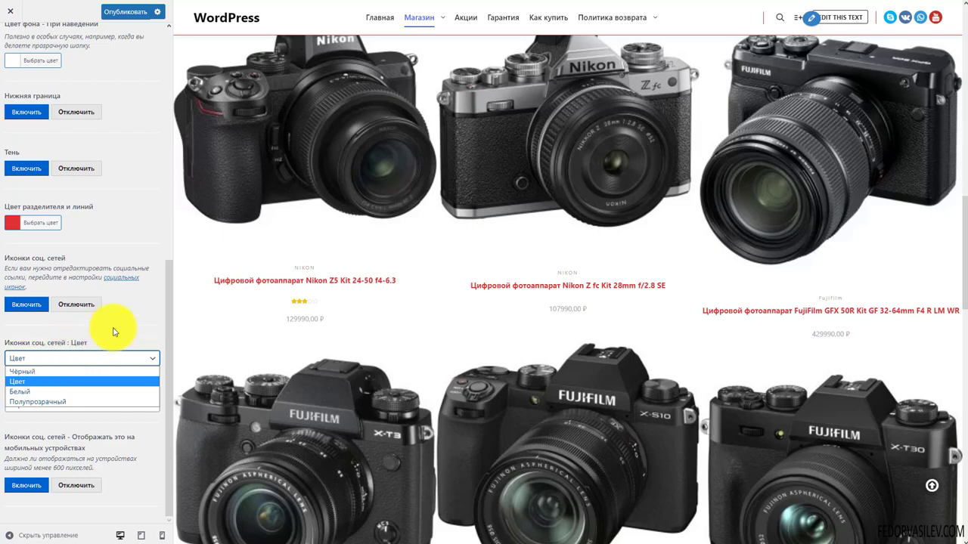
pyautogui.click(62, 392)
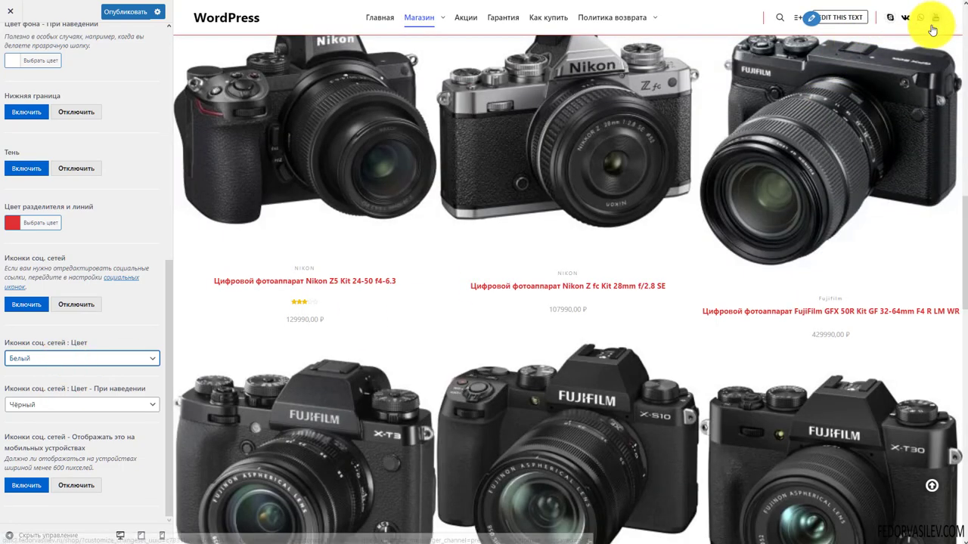
# Step: Try 'Белый' as the hover color of the header's social network icons and settle on 'Полупрозрачный'
pyautogui.click(53, 405)
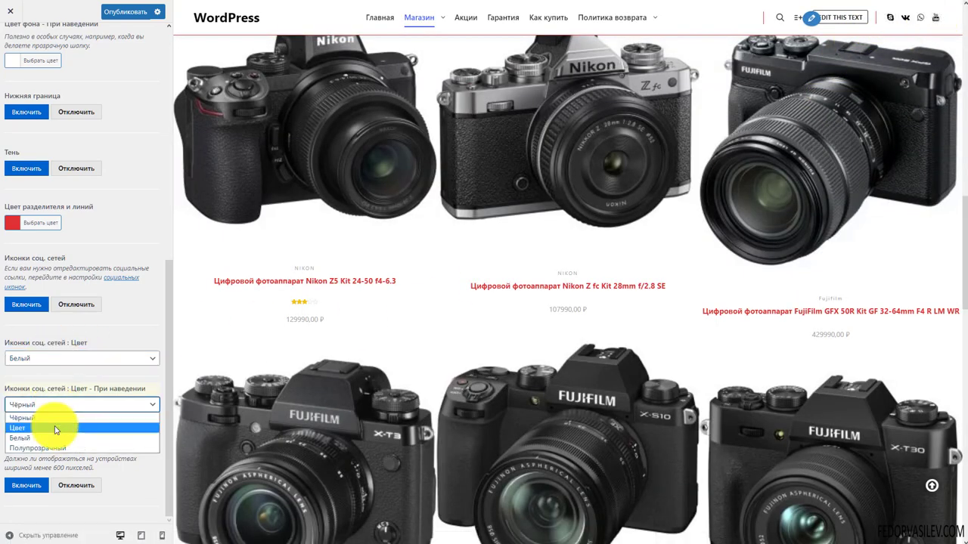
pyautogui.click(46, 439)
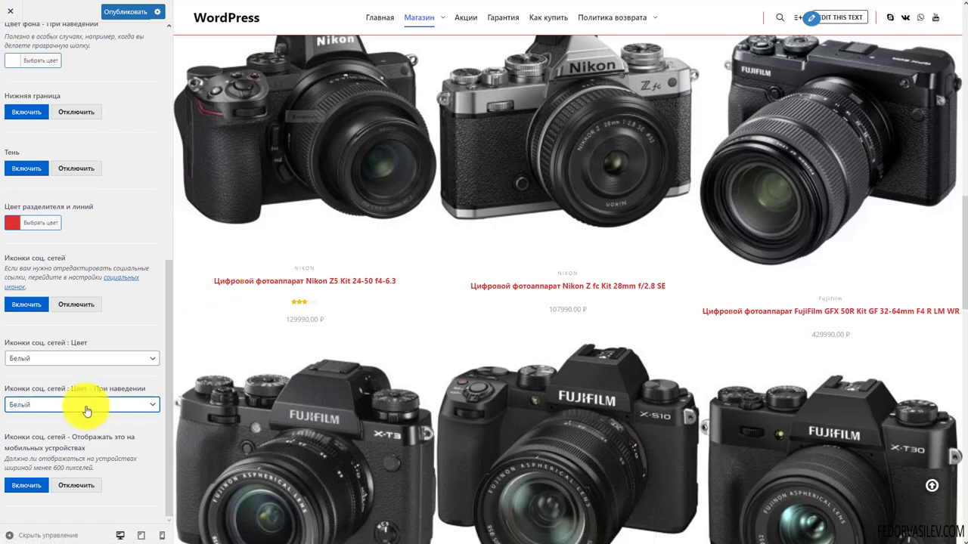
pyautogui.click(87, 415)
pyautogui.click(75, 444)
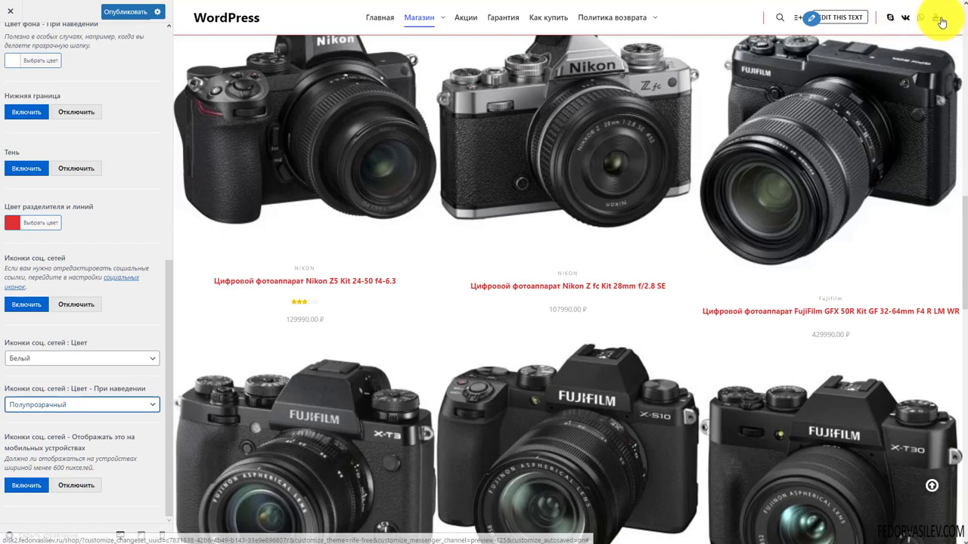
# Step: Examine the shop page and its header social icons with the chosen color settings
pyautogui.scroll(-1, 810, 123)
pyautogui.scroll(2, 773, 145)
pyautogui.scroll(-5, 631, 170)
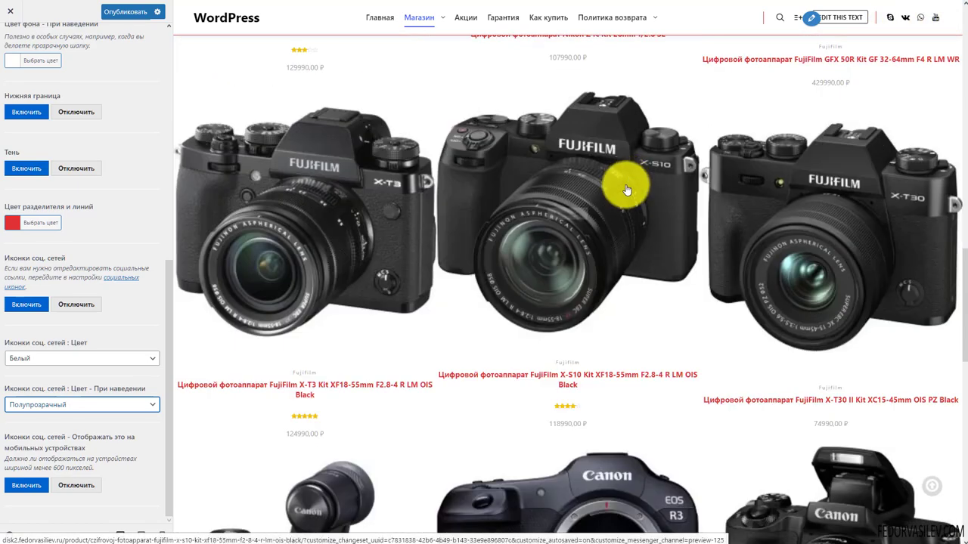
pyautogui.scroll(4, 626, 186)
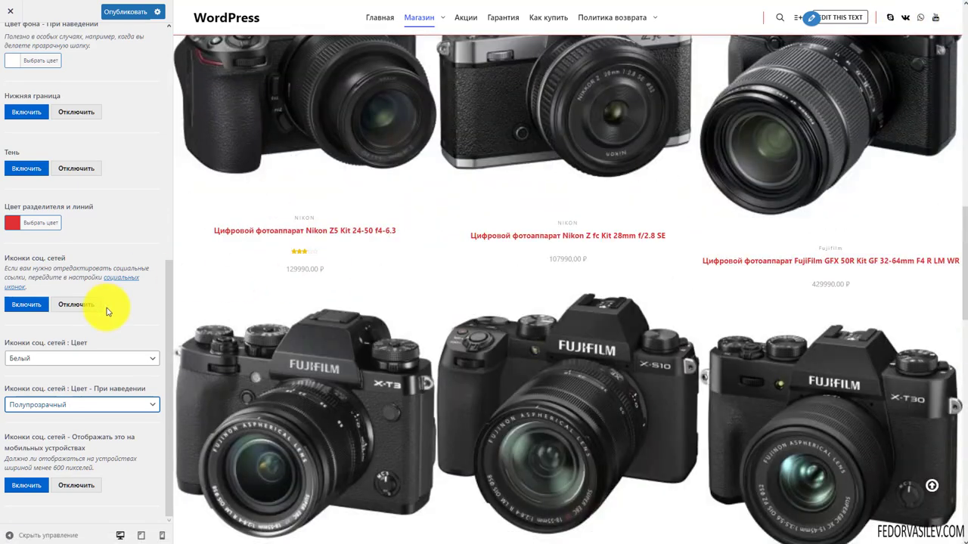
pyautogui.scroll(4, 680, 439)
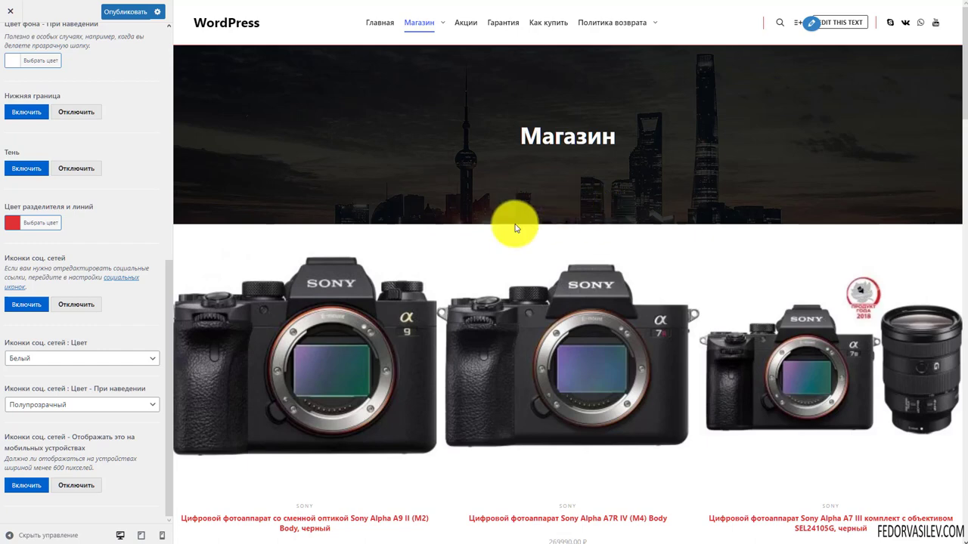
pyautogui.scroll(5, 81, 242)
pyautogui.scroll(-4, 71, 212)
pyautogui.scroll(-1, 71, 206)
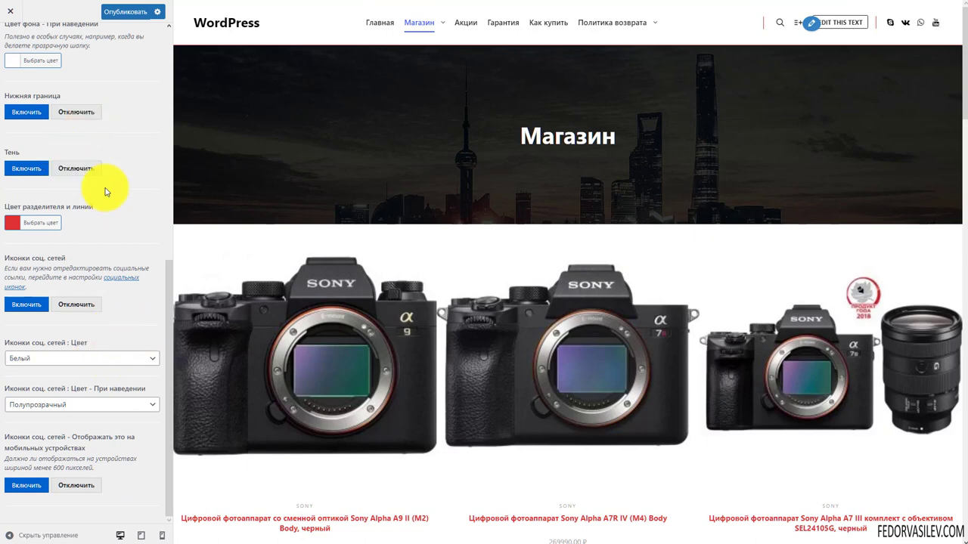
pyautogui.scroll(8, 106, 191)
pyautogui.scroll(-8, 106, 192)
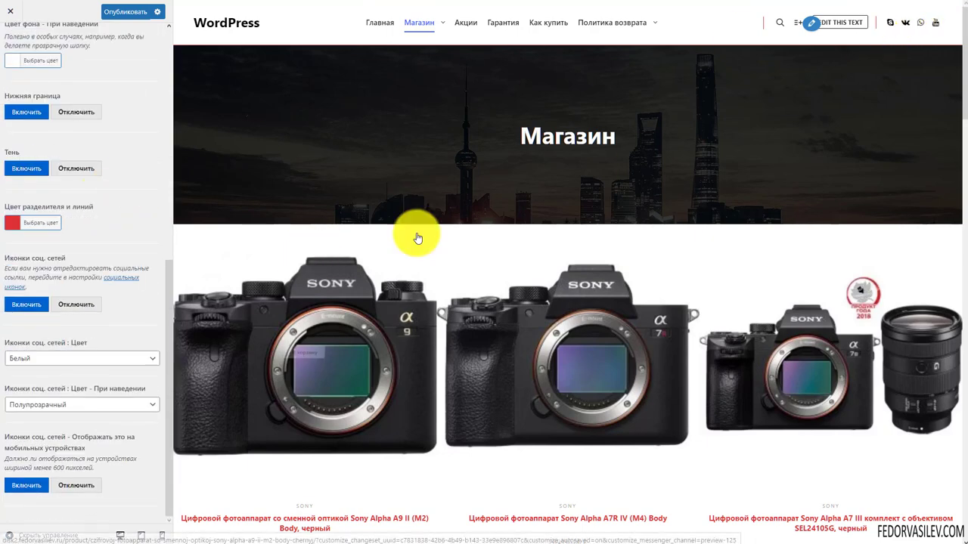
# Step: Check the header and its expanded mobile menu in the phone and tablet previews, and return to the desktop preview
pyautogui.click(162, 535)
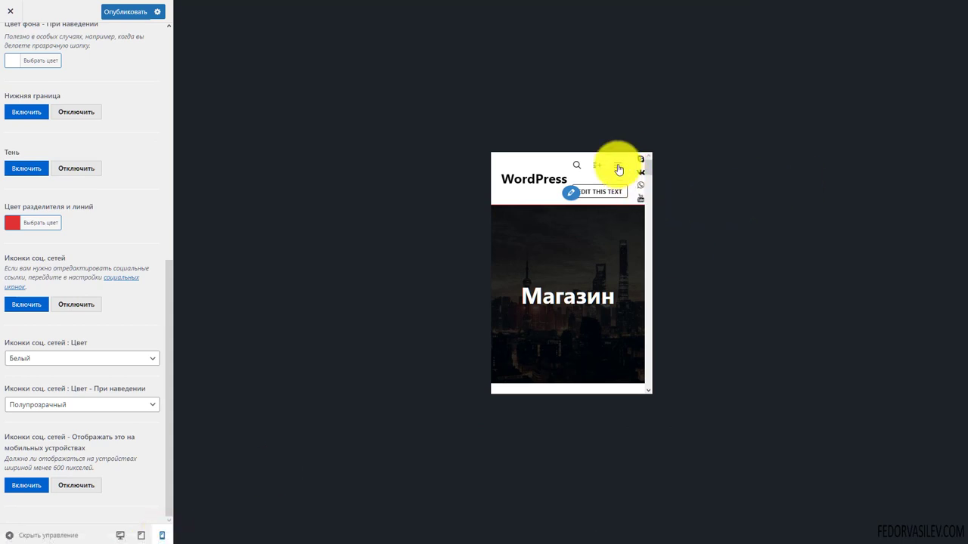
pyautogui.scroll(1, 91, 356)
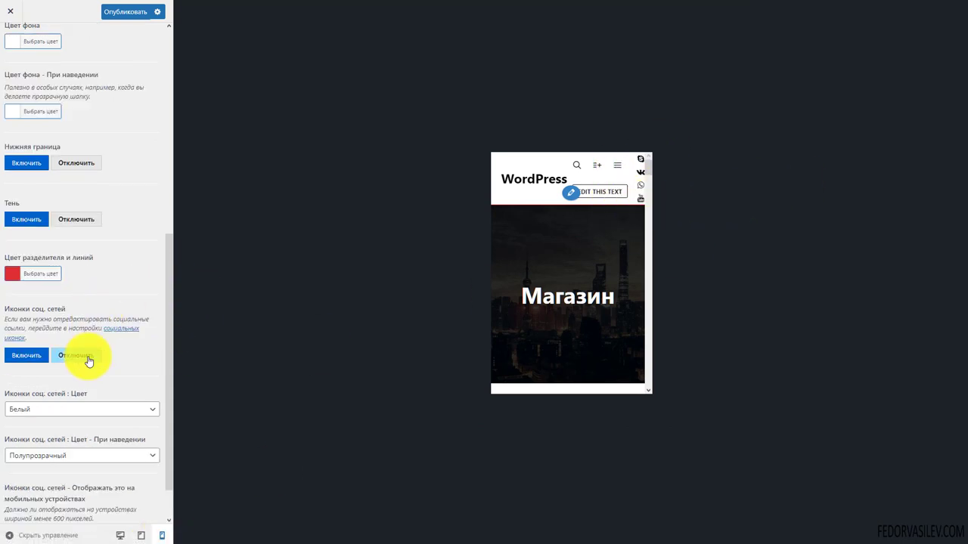
pyautogui.scroll(-1, 89, 354)
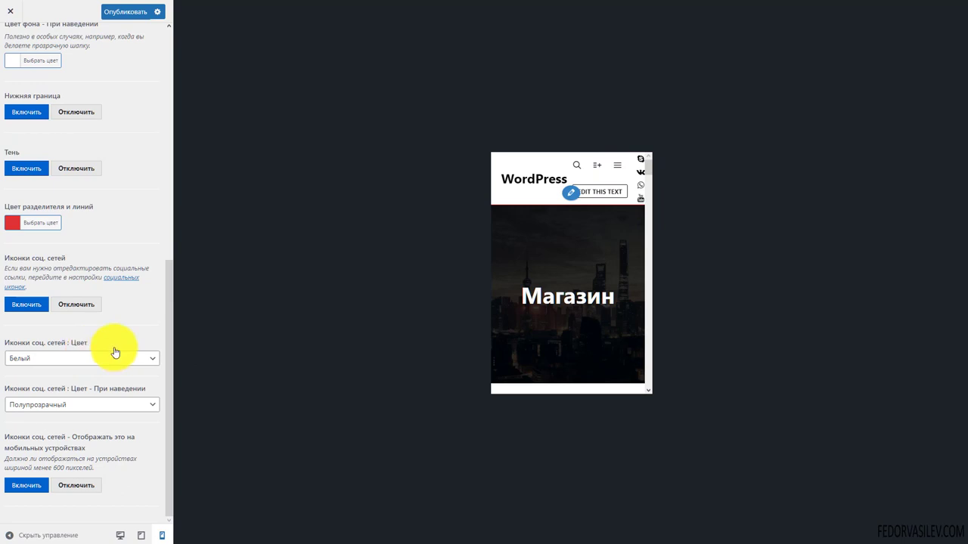
pyautogui.click(617, 165)
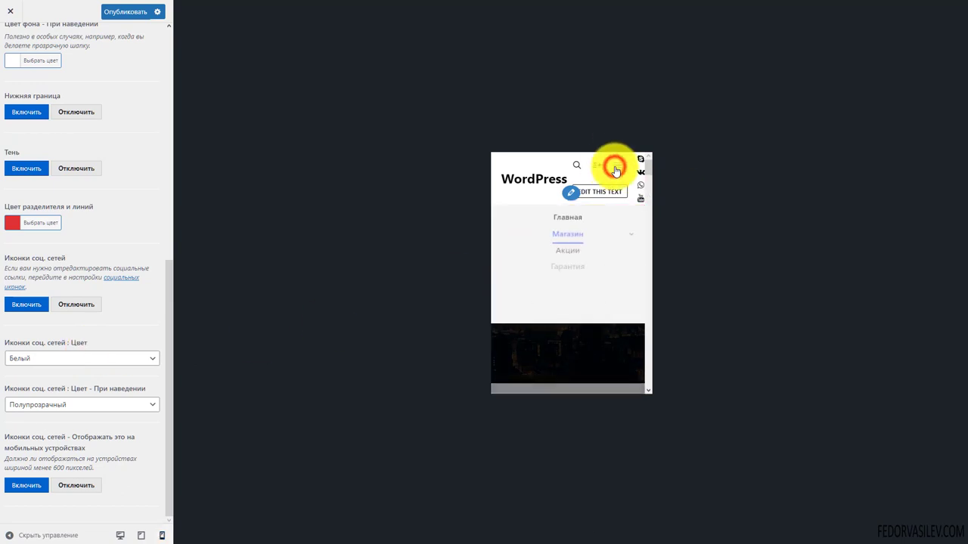
pyautogui.click(623, 237)
pyautogui.click(138, 535)
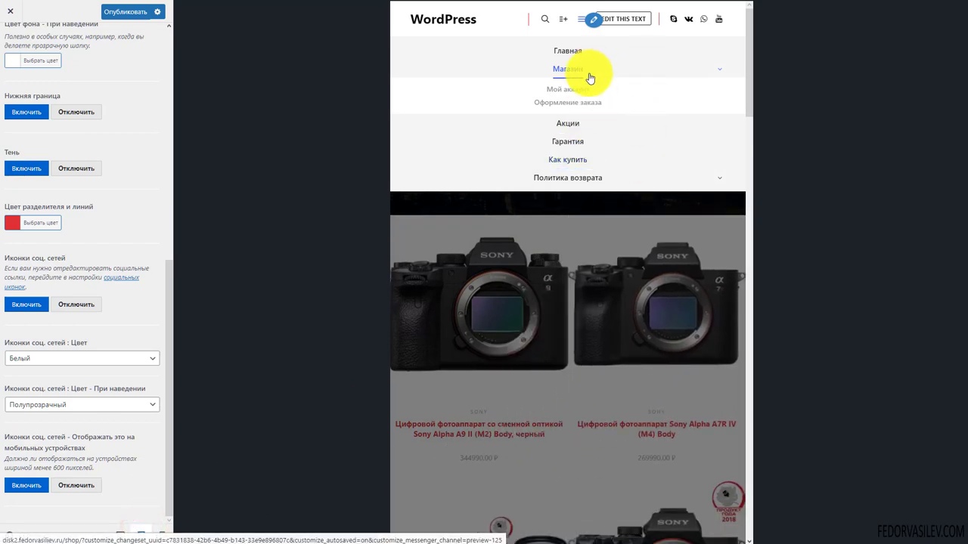
pyautogui.click(120, 535)
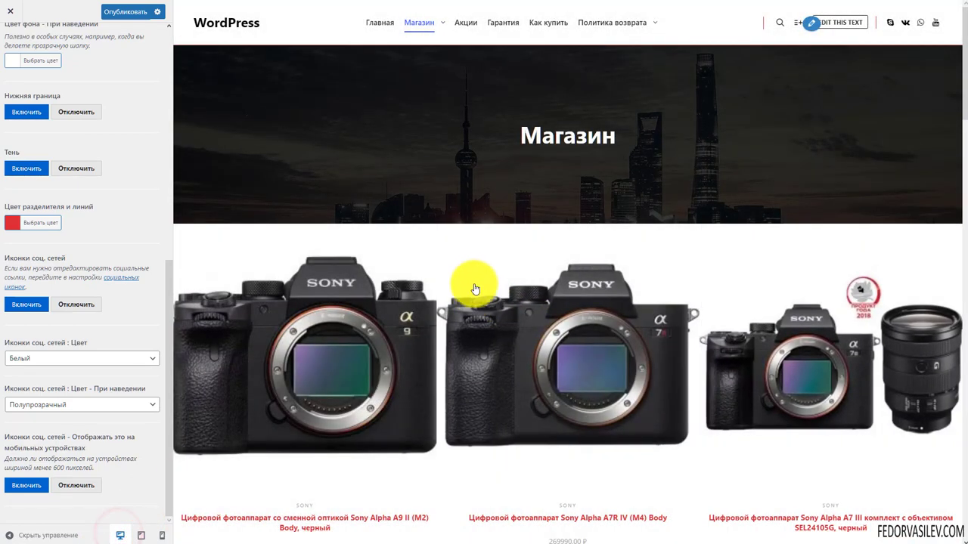
# Step: Check the header over the shop page once more and publish the header type, variant and background settings
pyautogui.scroll(-4, 572, 216)
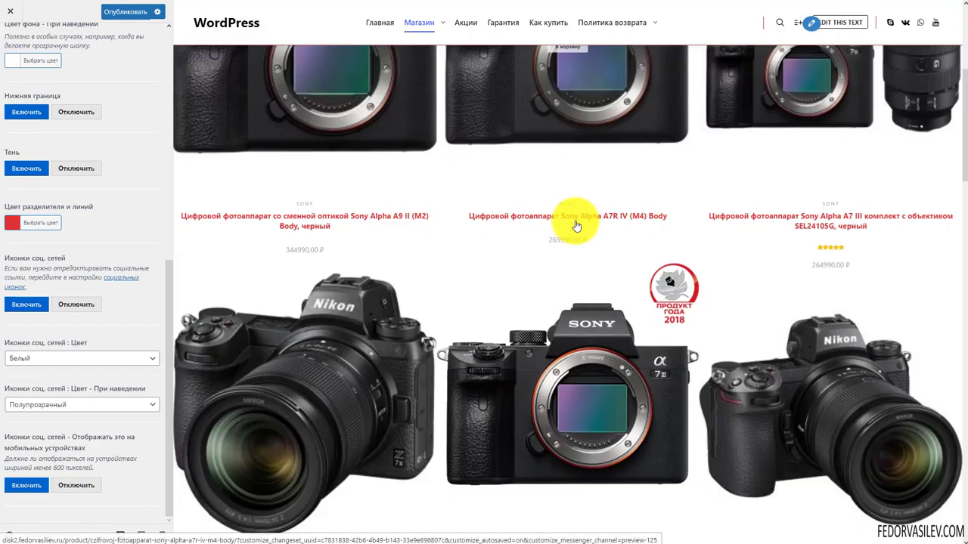
pyautogui.scroll(3, 452, 260)
pyautogui.scroll(1, 452, 261)
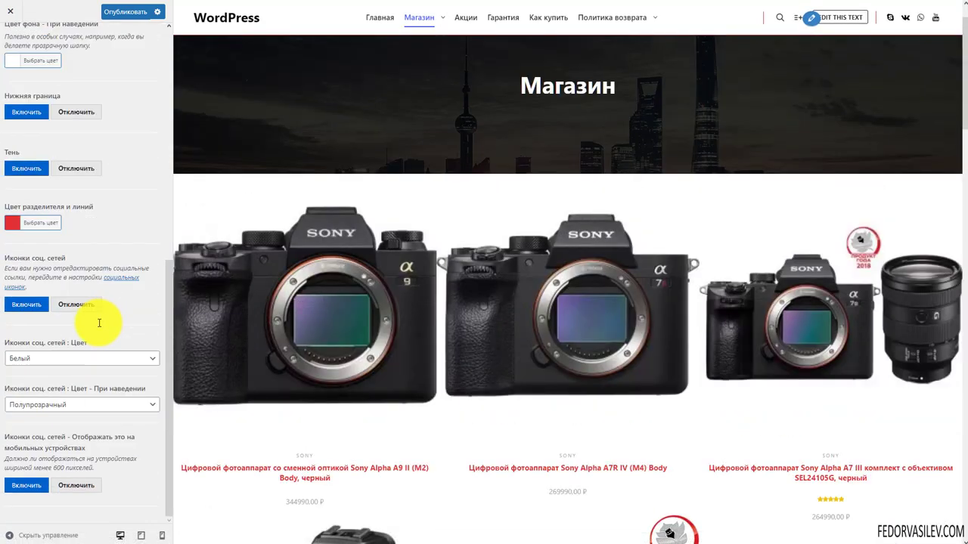
pyautogui.scroll(10, 99, 325)
pyautogui.click(125, 12)
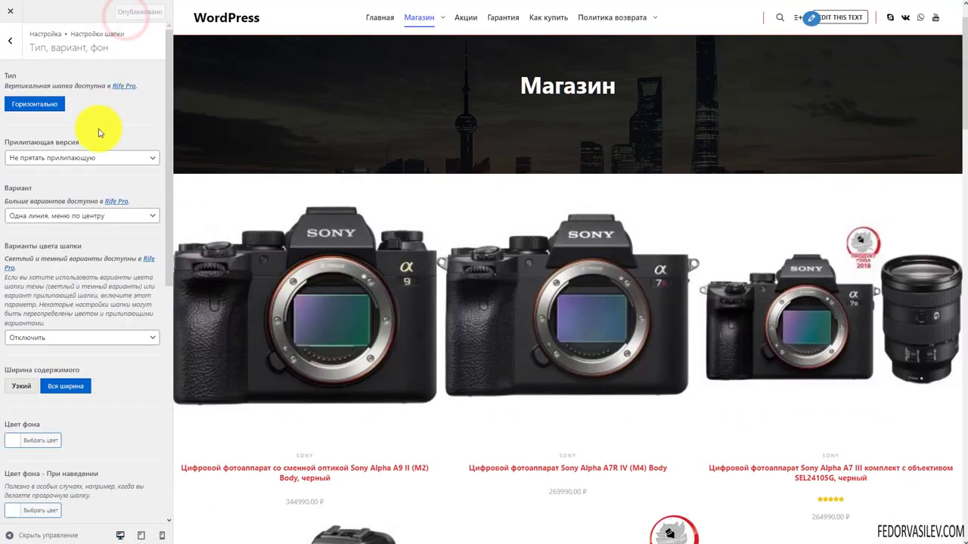
# Step: In the header's logo settings, switch the logo type to image and set its maximum desktop width to 34 px
pyautogui.click(10, 48)
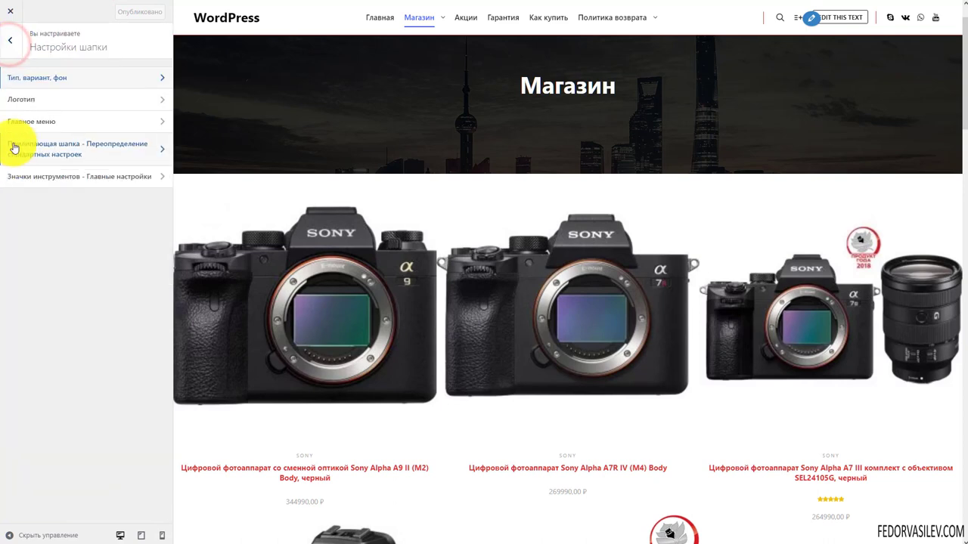
pyautogui.click(24, 101)
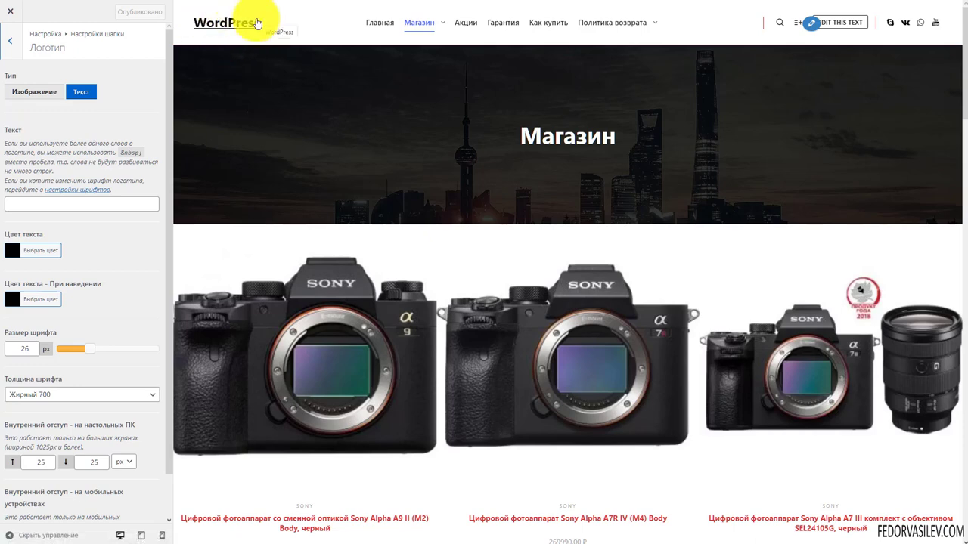
pyautogui.click(36, 95)
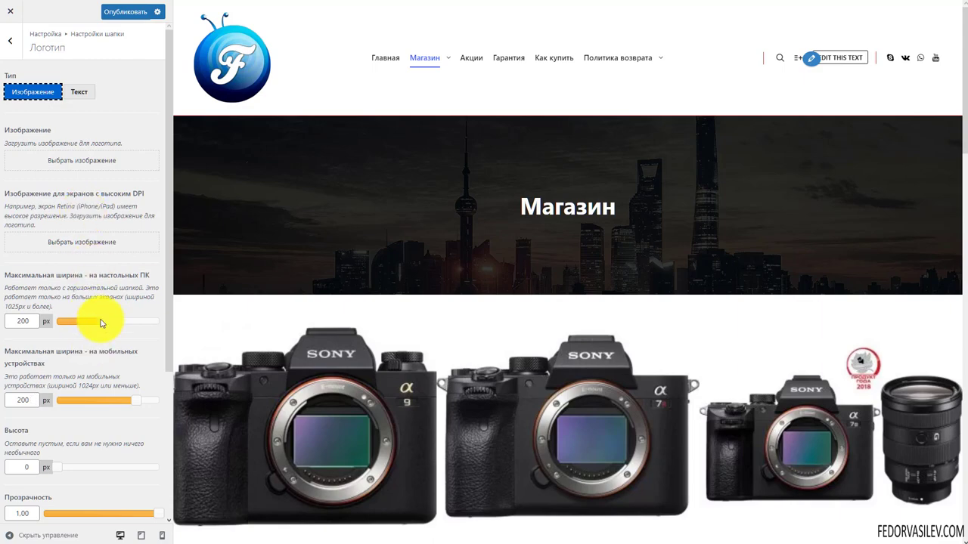
pyautogui.moveTo(101, 323); pyautogui.dragTo(71, 320)
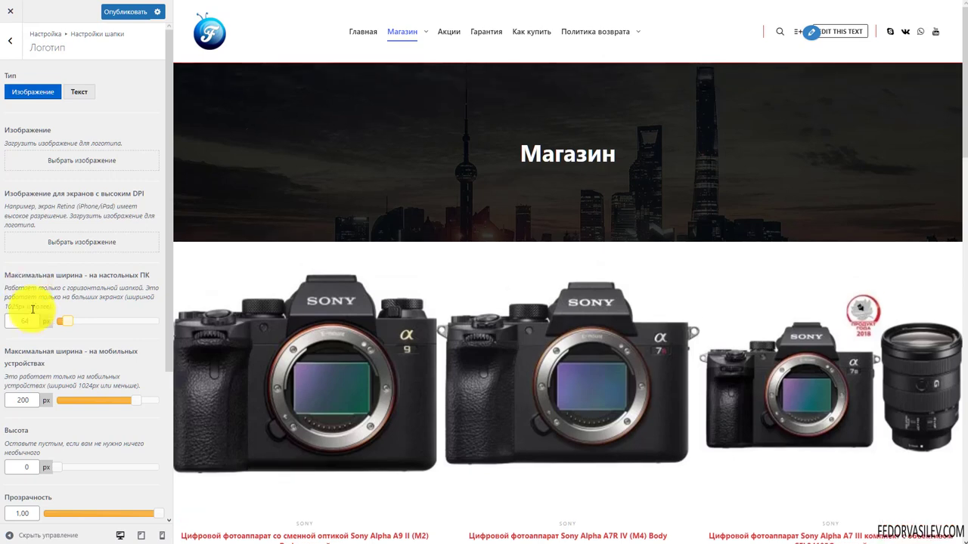
pyautogui.moveTo(59, 325); pyautogui.dragTo(54, 320)
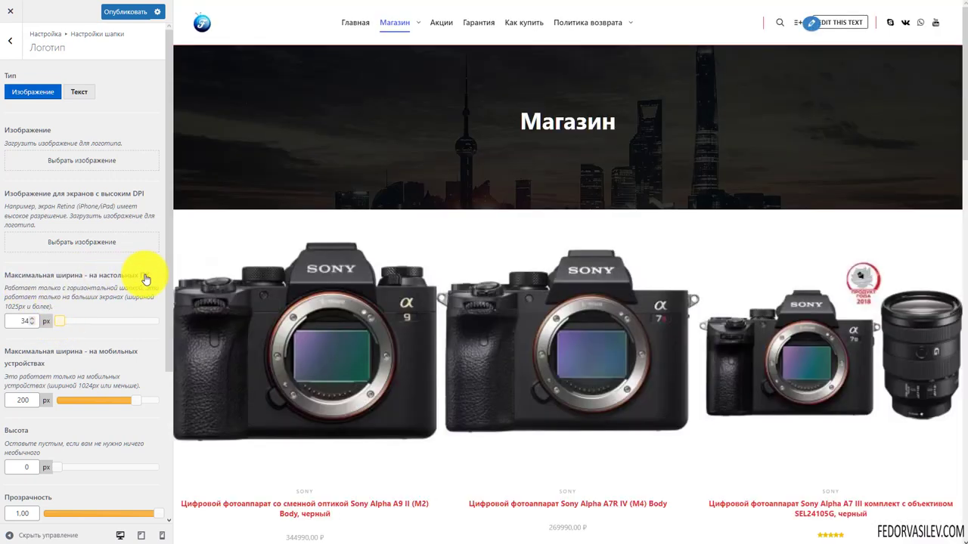
# Step: Set the logo's maximum width on mobile devices to 34 px while viewing the tablet preview
pyautogui.scroll(-2, 83, 194)
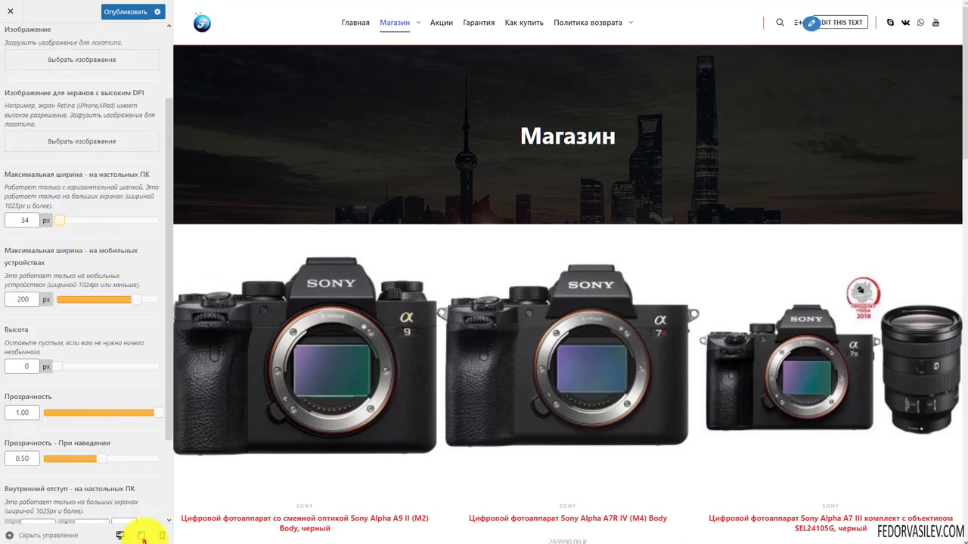
pyautogui.click(142, 536)
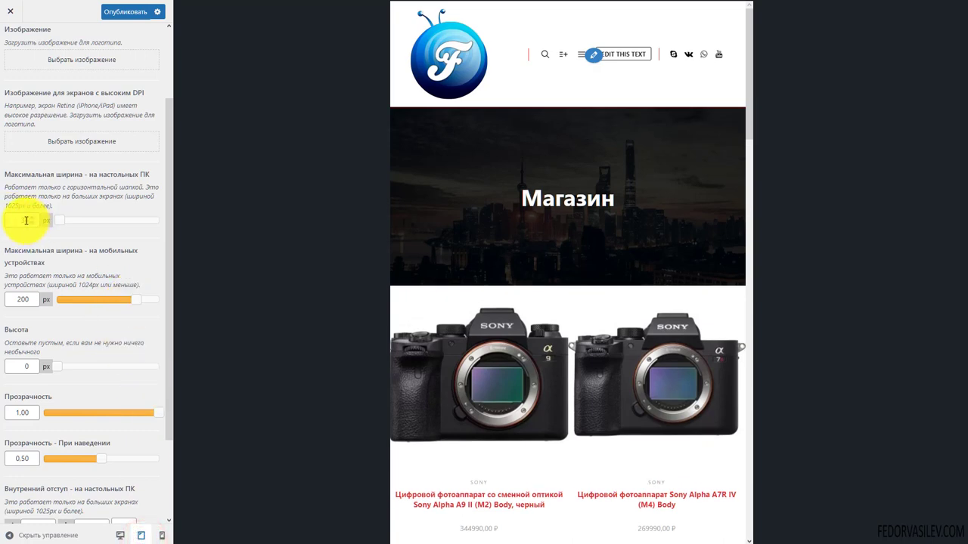
pyautogui.click(12, 303)
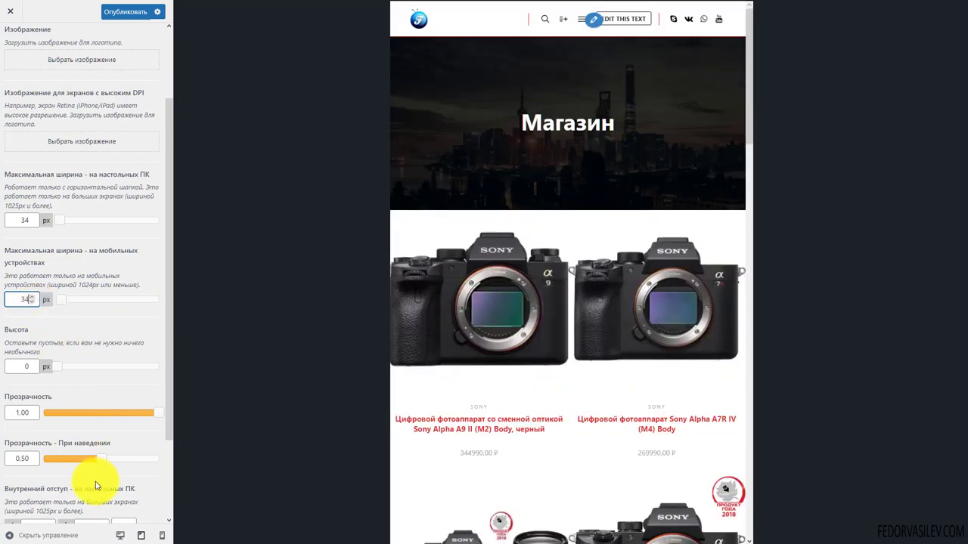
# Step: Compare the resized logo in the phone and tablet previews and return to the desktop preview
pyautogui.click(160, 534)
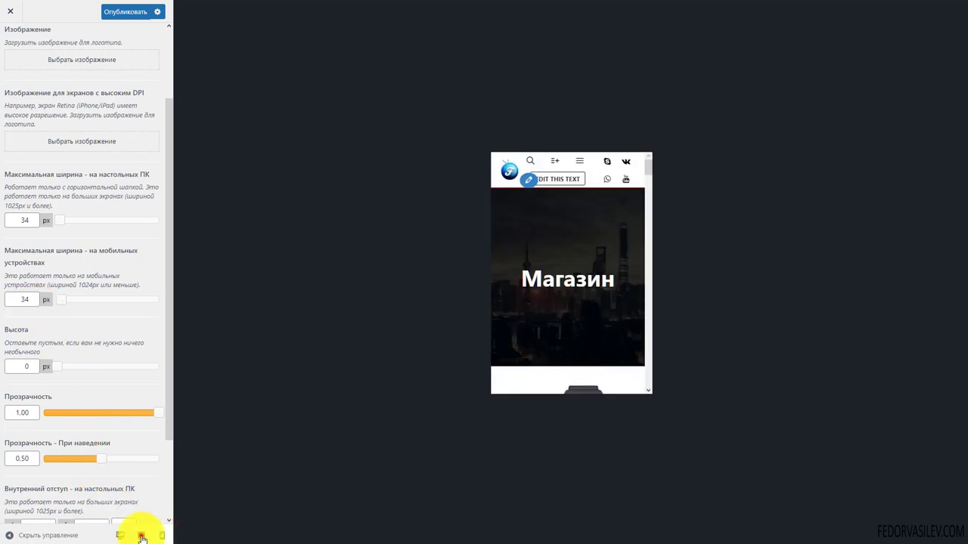
pyautogui.click(142, 535)
pyautogui.click(162, 535)
pyautogui.click(143, 535)
pyautogui.click(161, 535)
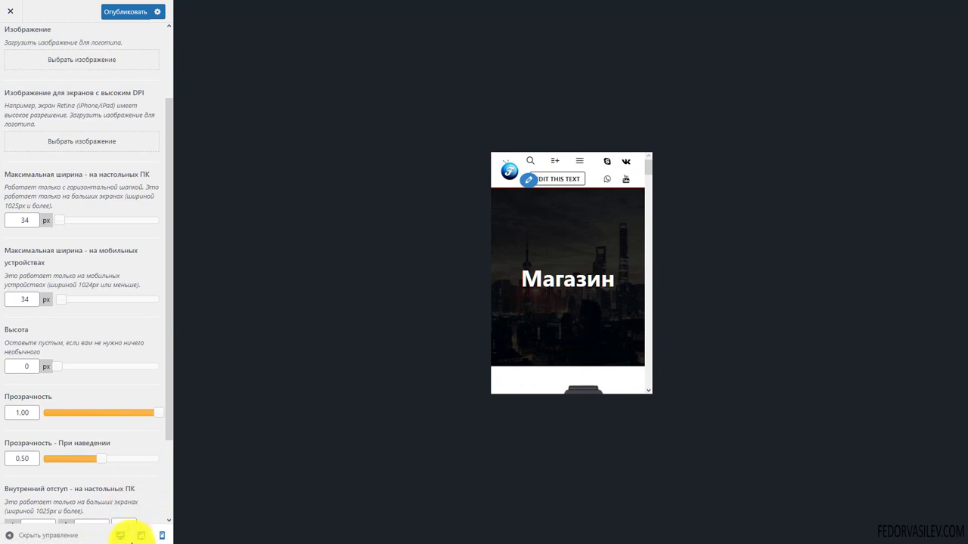
pyautogui.click(141, 535)
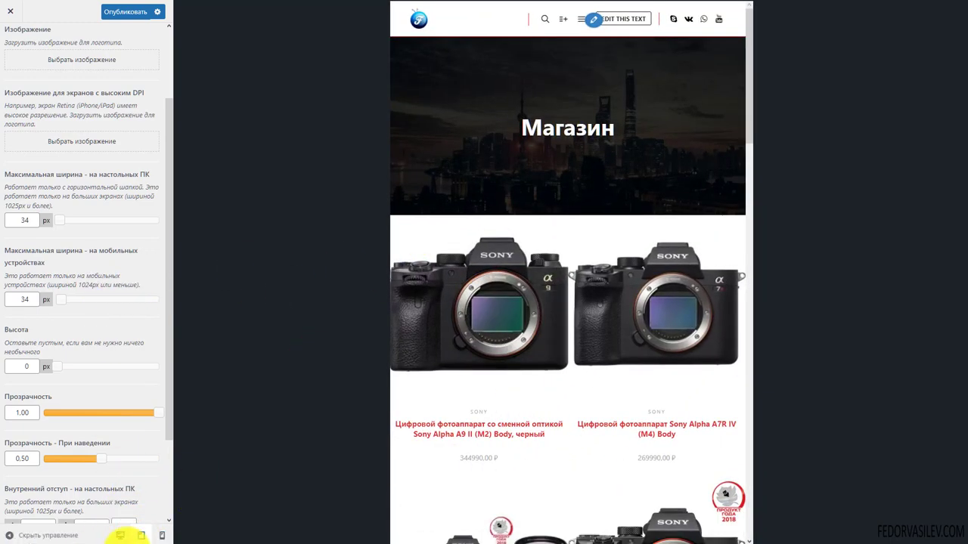
pyautogui.click(121, 536)
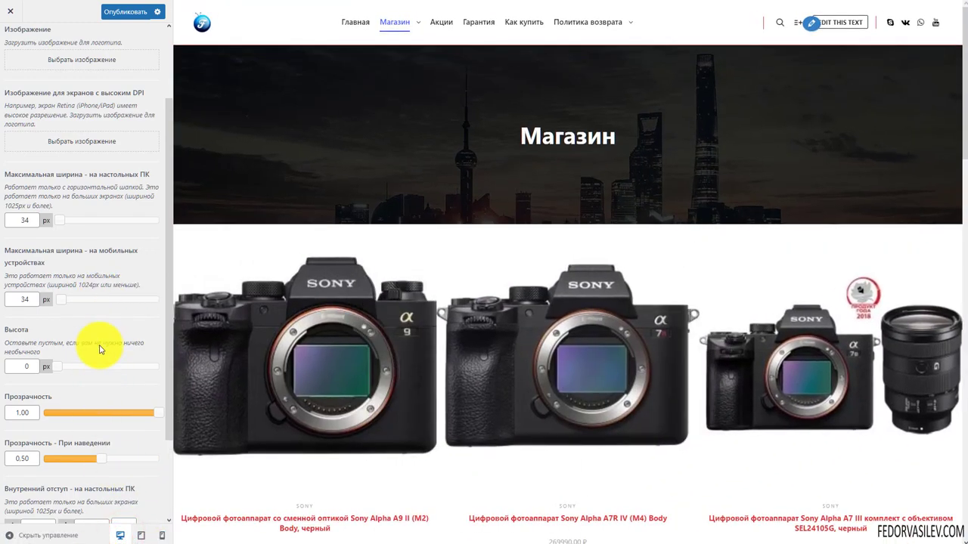
# Step: Review the logo's height, opacity and padding settings and publish the logo changes
pyautogui.scroll(-1, 97, 330)
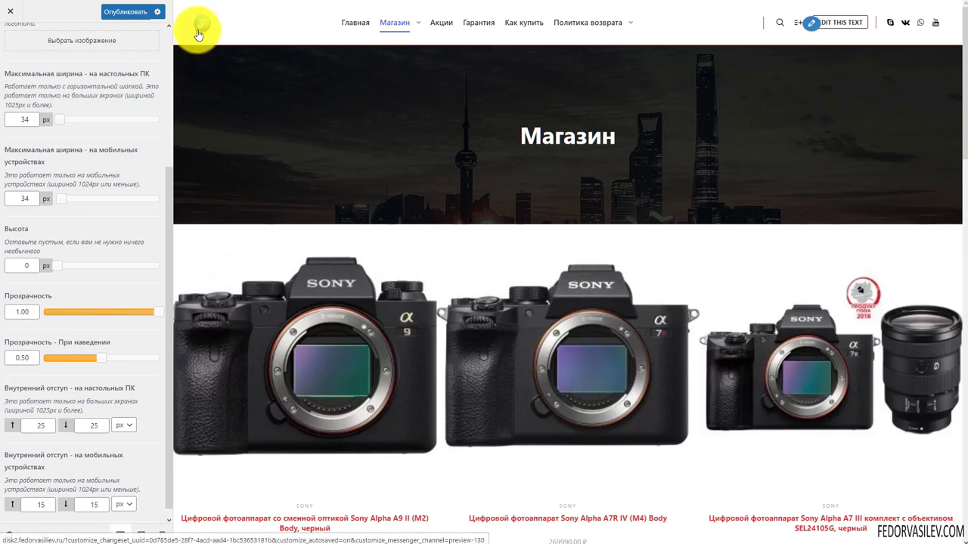
pyautogui.scroll(-1, 103, 201)
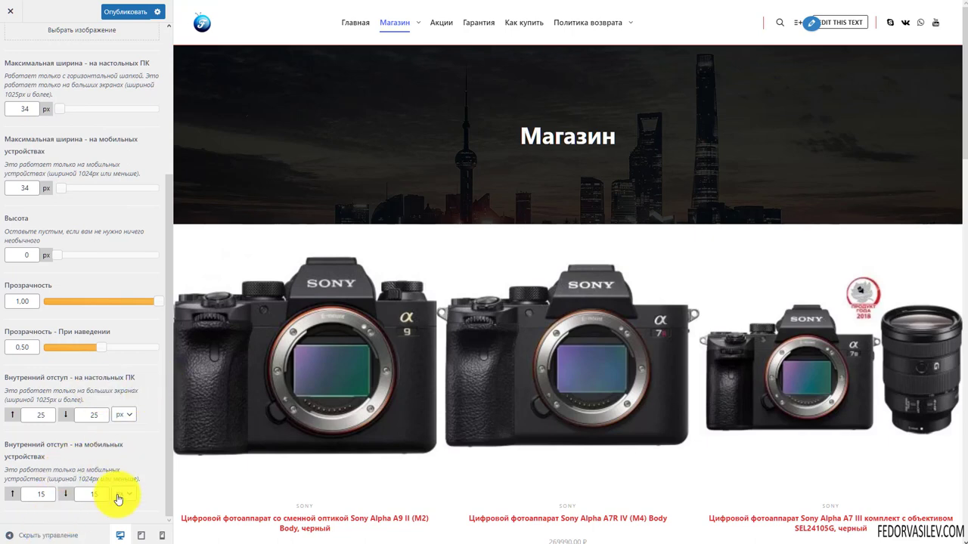
pyautogui.click(128, 12)
pyautogui.scroll(3, 96, 242)
pyautogui.scroll(-1, 82, 156)
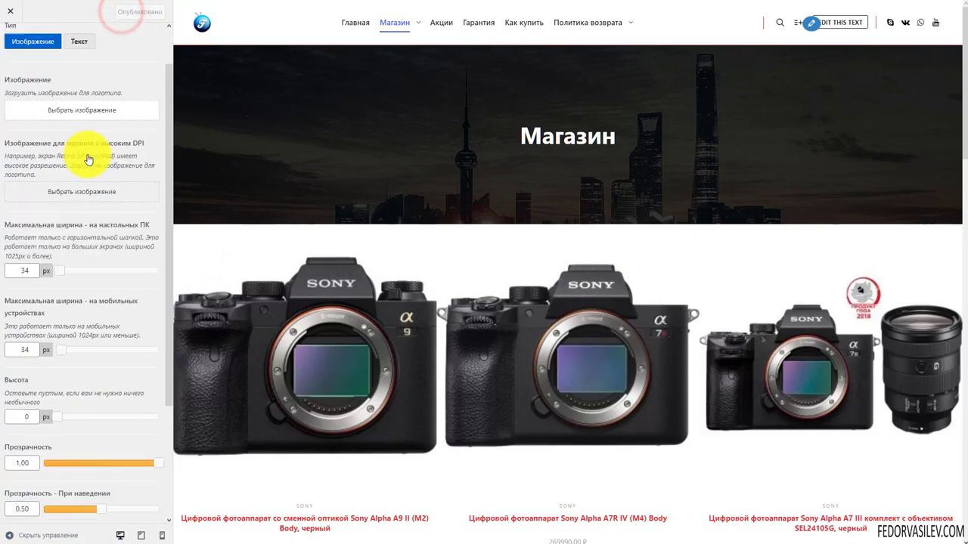
pyautogui.scroll(1, 88, 160)
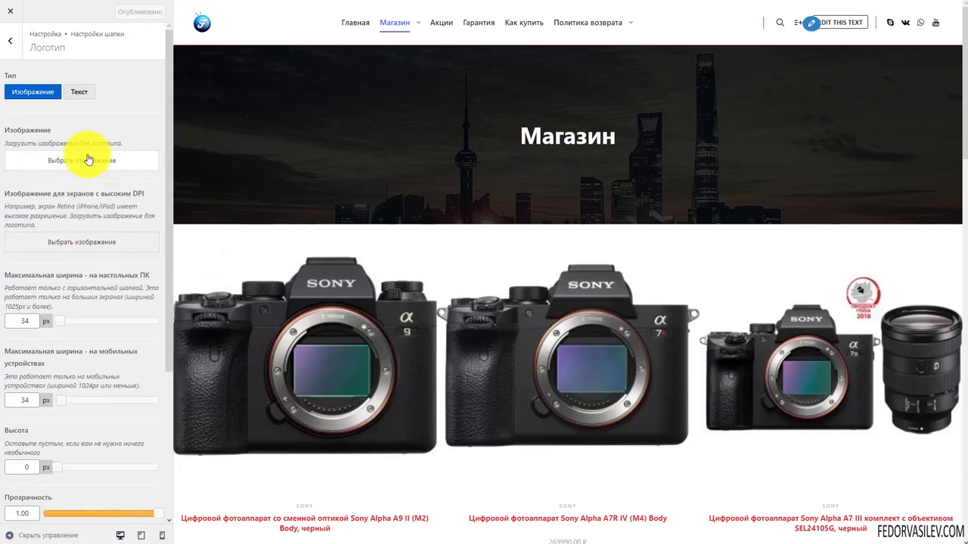
# Step: Open the header's main menu settings and disable the main menu
pyautogui.click(10, 41)
pyautogui.click(38, 127)
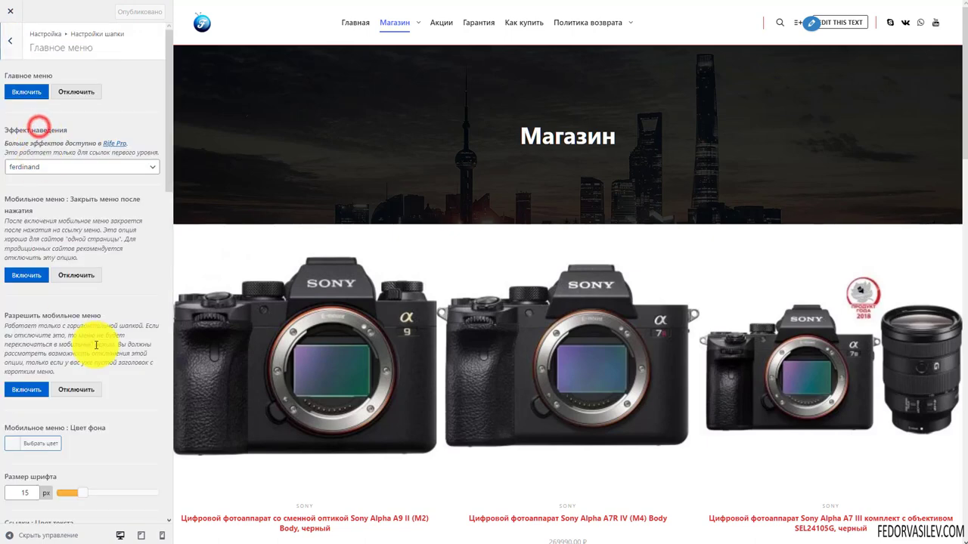
pyautogui.click(96, 91)
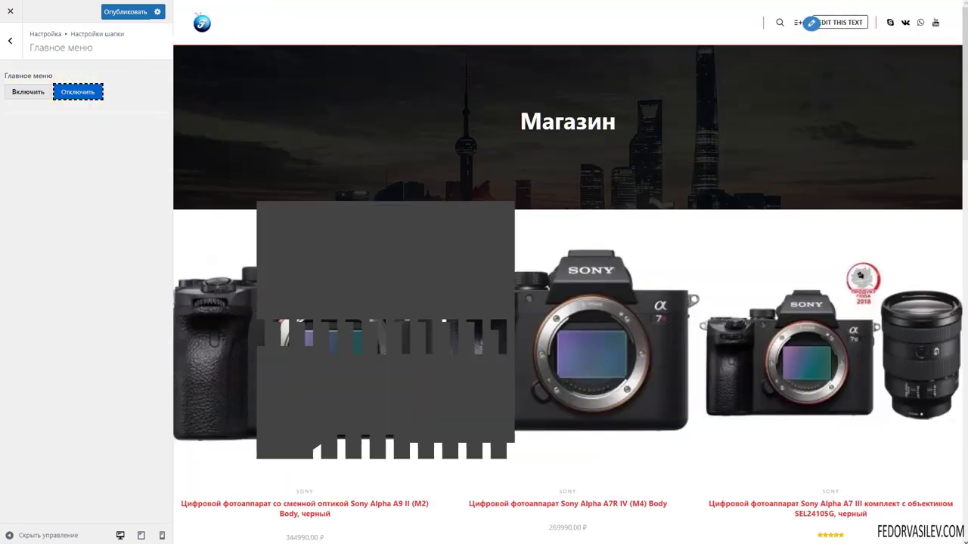
# Step: Check the shop page preview with the menu disabled and re-enable the header's main menu
pyautogui.scroll(-5, 744, 151)
pyautogui.scroll(-4, 725, 177)
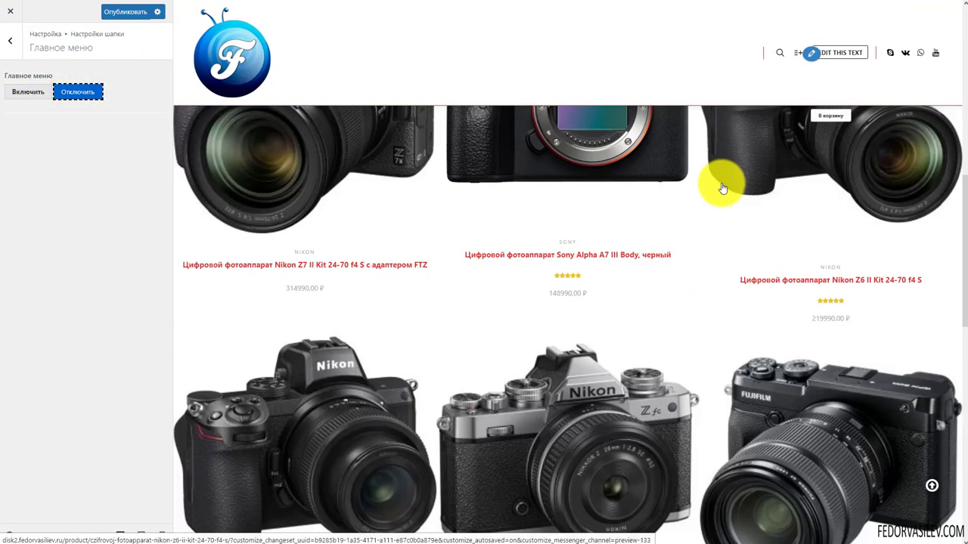
pyautogui.scroll(8, 720, 186)
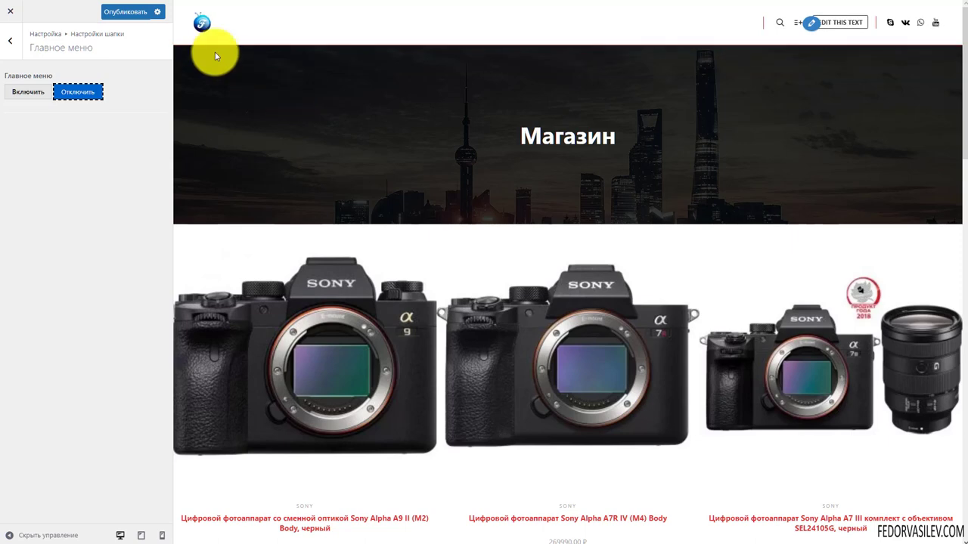
pyautogui.click(26, 92)
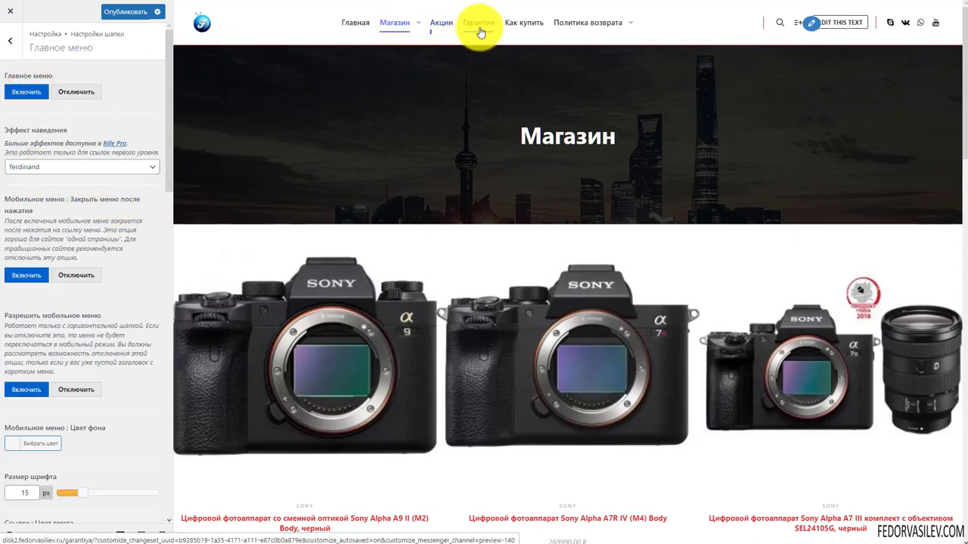
# Step: Try the hover effect "Ничего" on the main menu links and switch the effect back to "ferdinand"
pyautogui.click(68, 168)
pyautogui.click(48, 182)
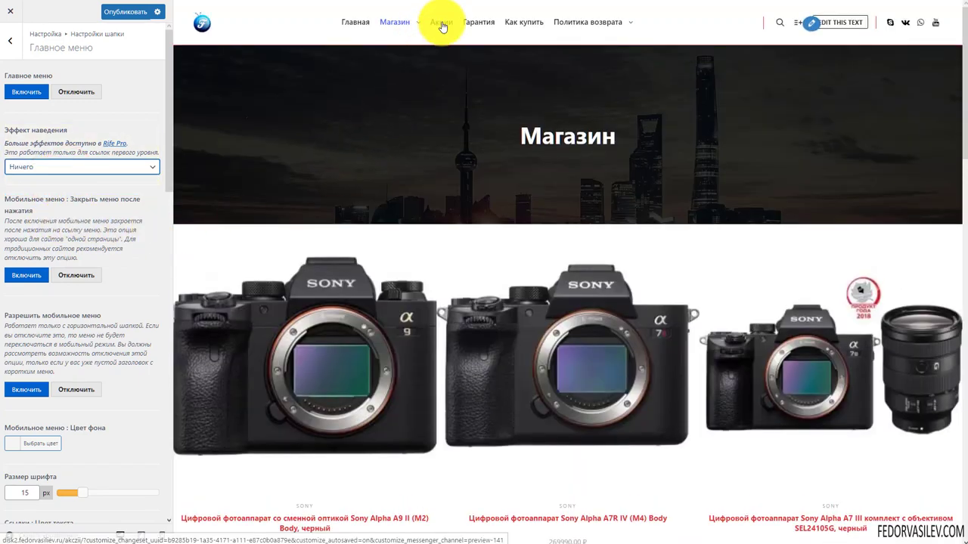
pyautogui.moveTo(152, 151); pyautogui.dragTo(19, 130)
pyautogui.click(140, 133)
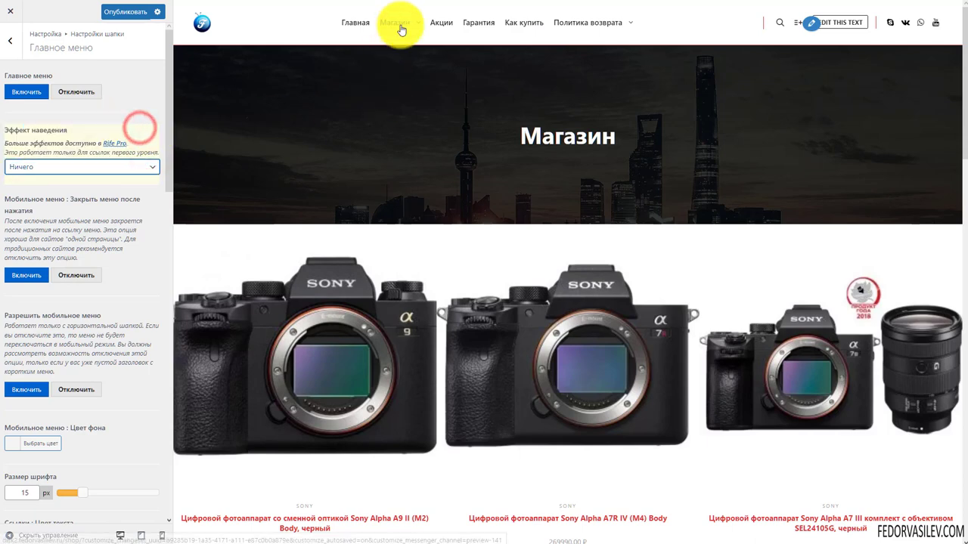
pyautogui.moveTo(144, 143); pyautogui.dragTo(92, 144)
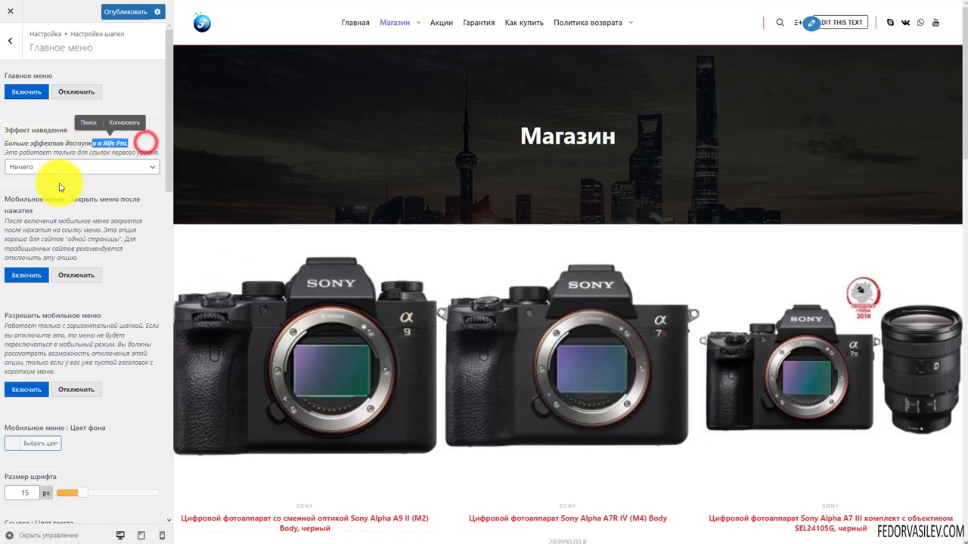
pyautogui.click(39, 162)
pyautogui.click(25, 192)
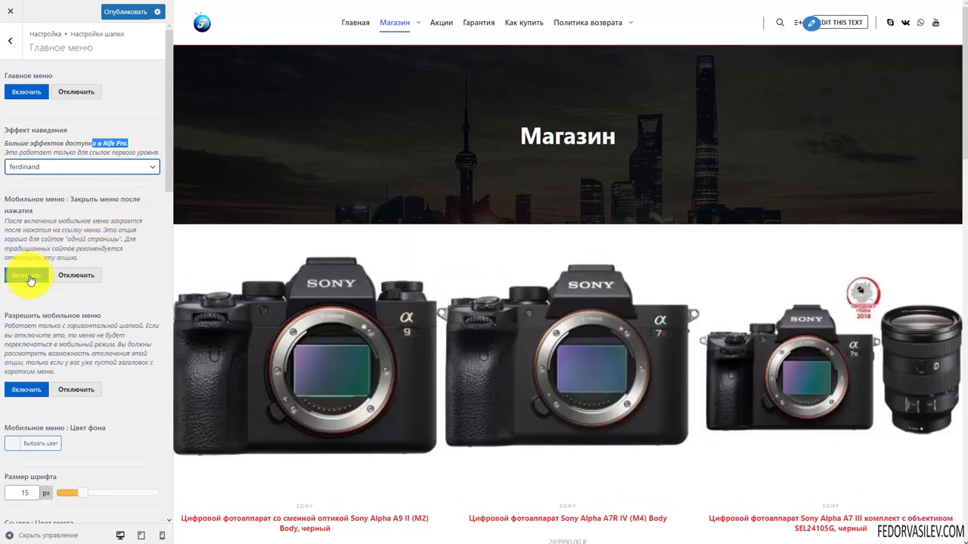
# Step: Try disabling close-after-tap and the mobile menu, checking the tablet and phone previews, and re-enable both options
pyautogui.click(90, 282)
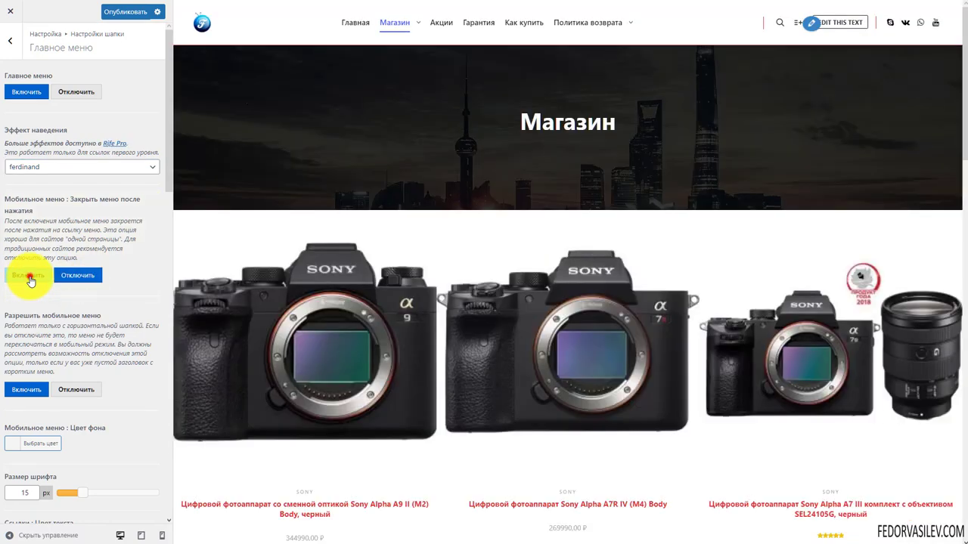
pyautogui.click(27, 277)
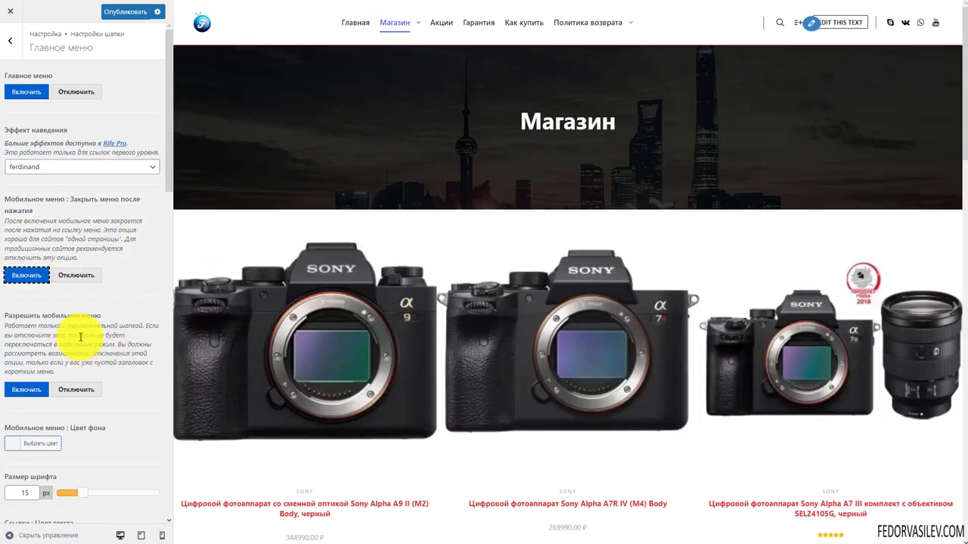
pyautogui.click(81, 391)
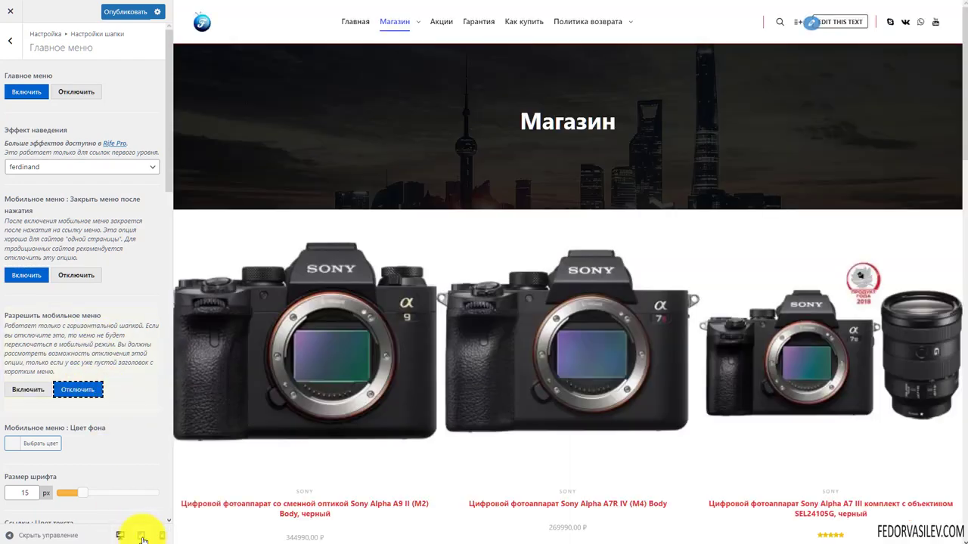
pyautogui.click(141, 536)
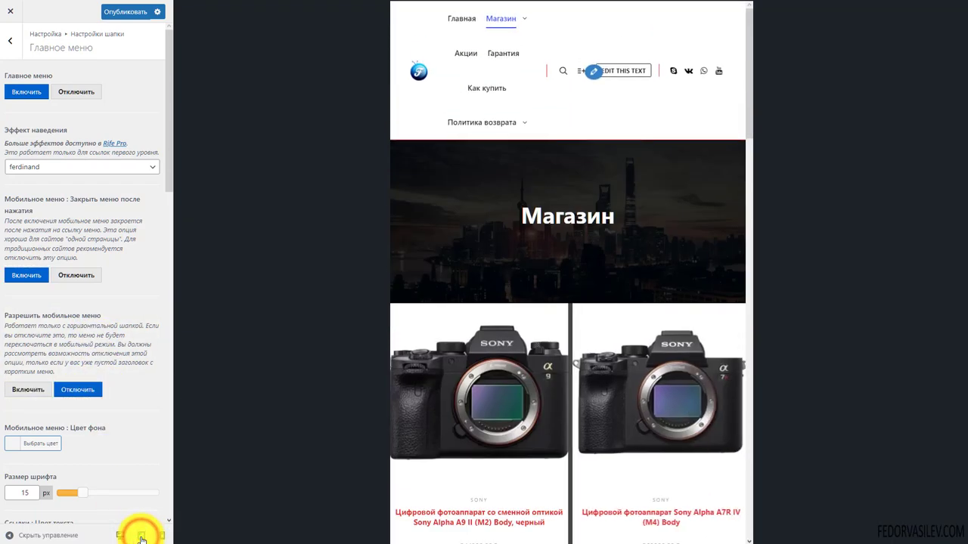
pyautogui.click(156, 539)
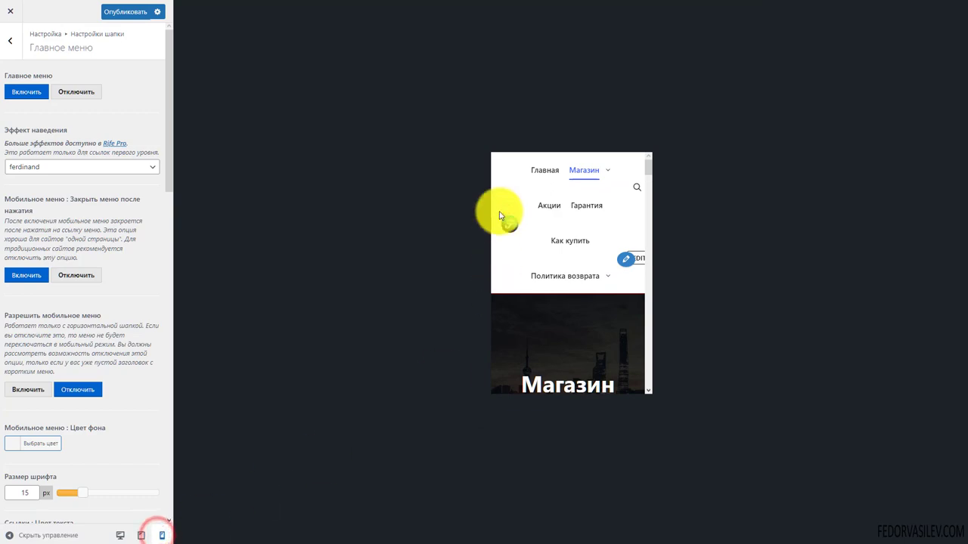
pyautogui.click(120, 536)
pyautogui.click(26, 390)
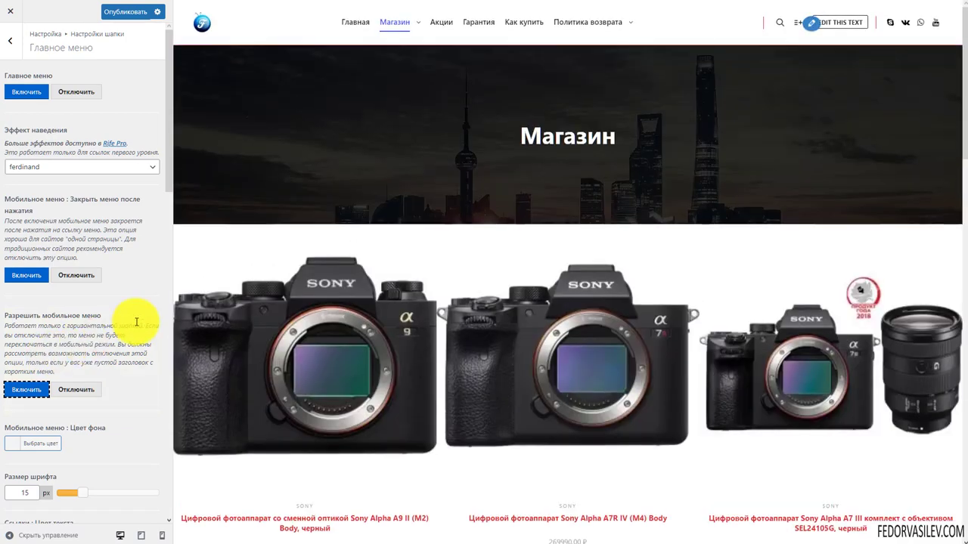
# Step: Set the mobile menu's background color to #494949 and check the expanded menu in the tablet preview
pyautogui.scroll(-1, 98, 443)
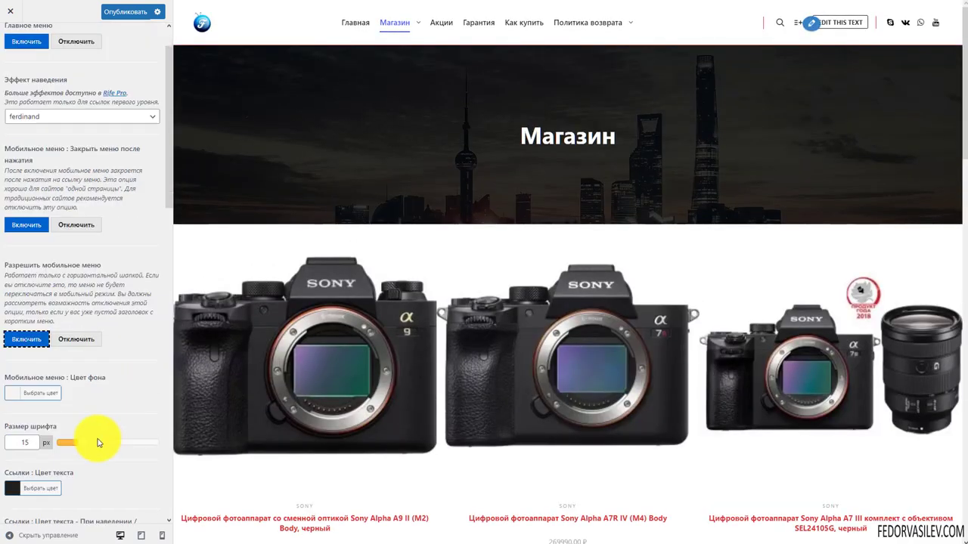
pyautogui.click(142, 536)
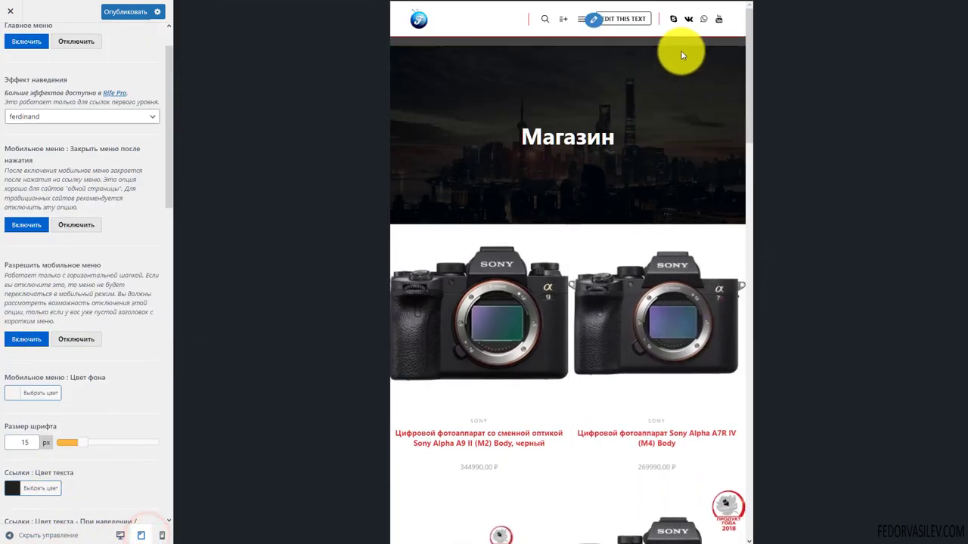
pyautogui.click(578, 23)
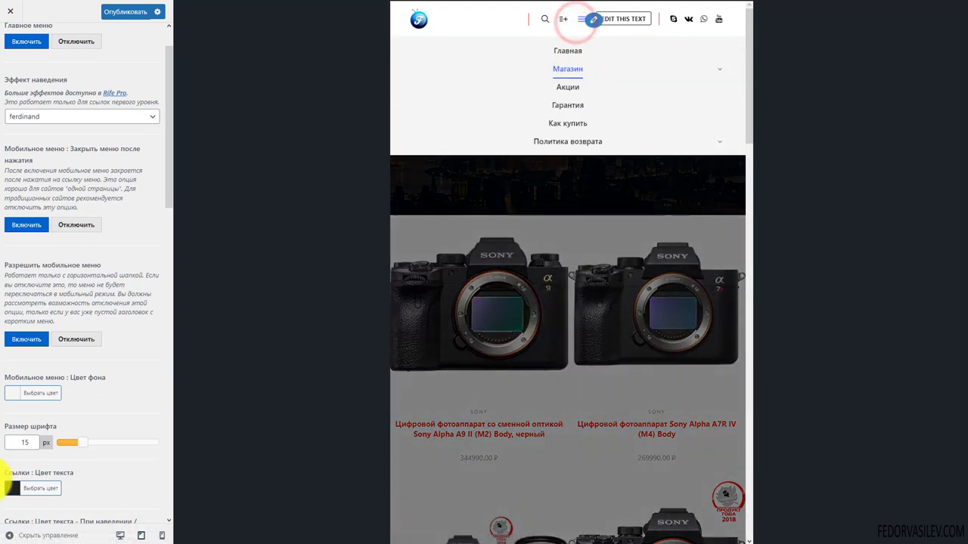
pyautogui.click(14, 393)
pyautogui.scroll(-3, 76, 367)
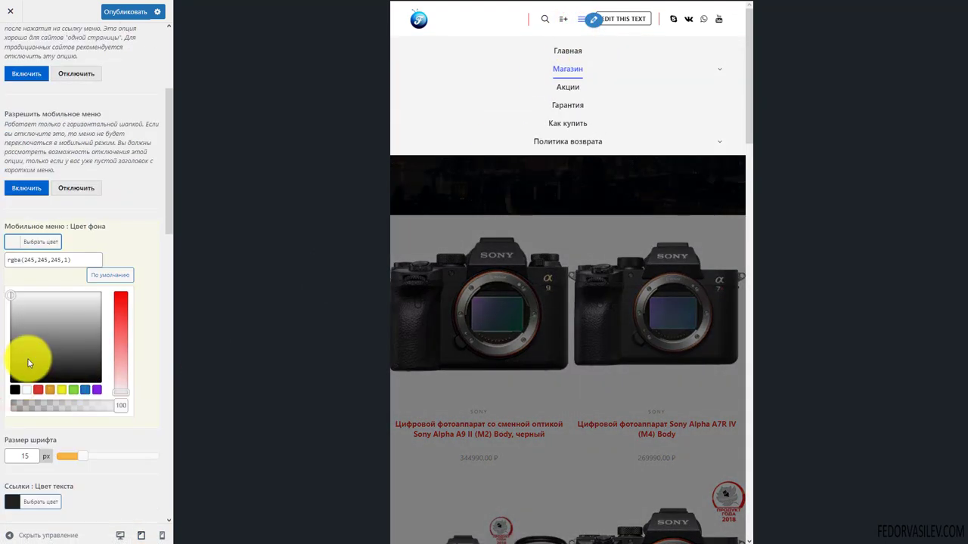
pyautogui.moveTo(27, 357); pyautogui.dragTo(9, 356)
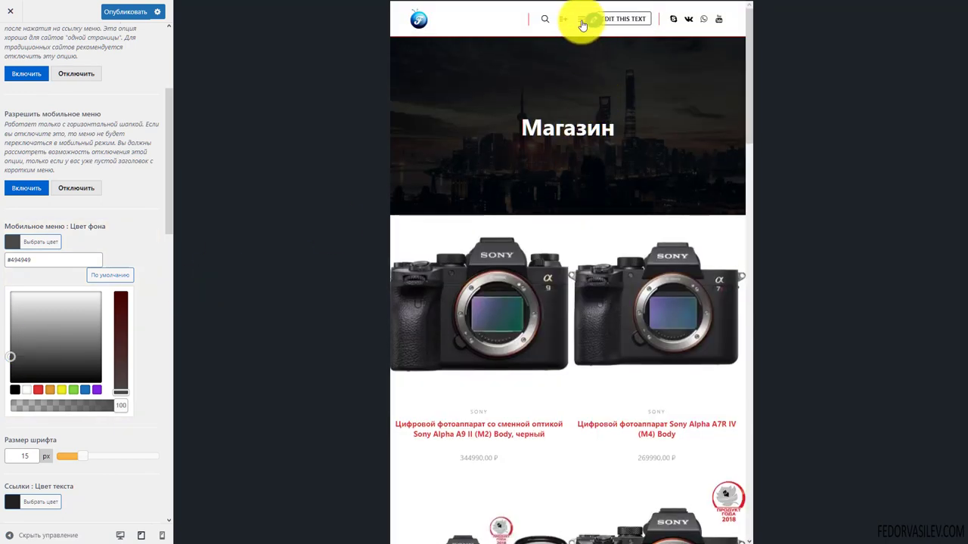
pyautogui.click(582, 22)
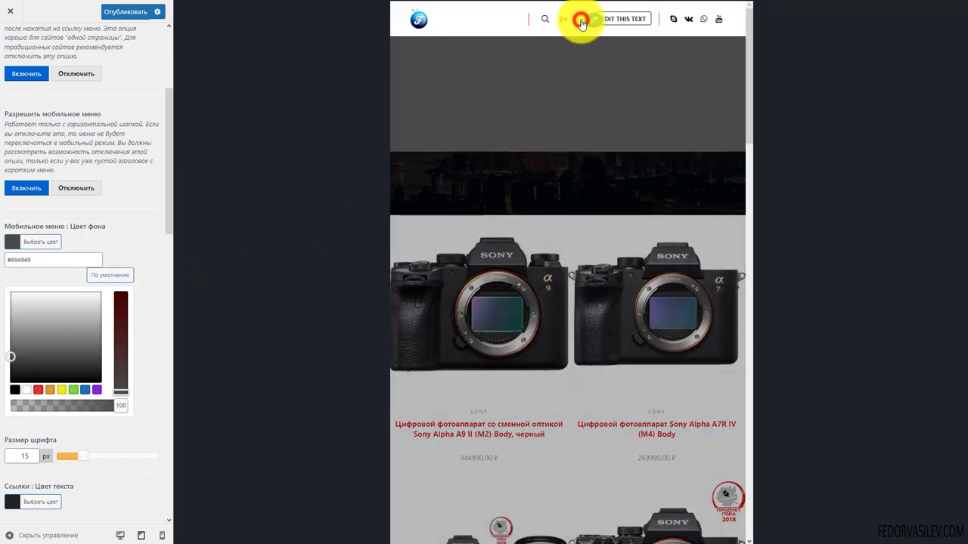
pyautogui.click(130, 231)
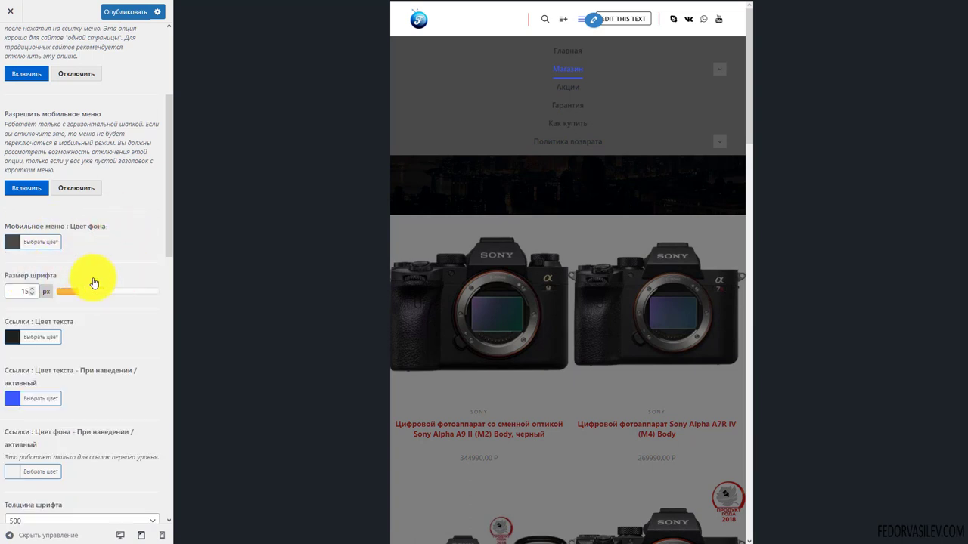
# Step: Set the menu links' text color to white and check it in the expanded tablet menu
pyautogui.click(18, 341)
pyautogui.click(25, 420)
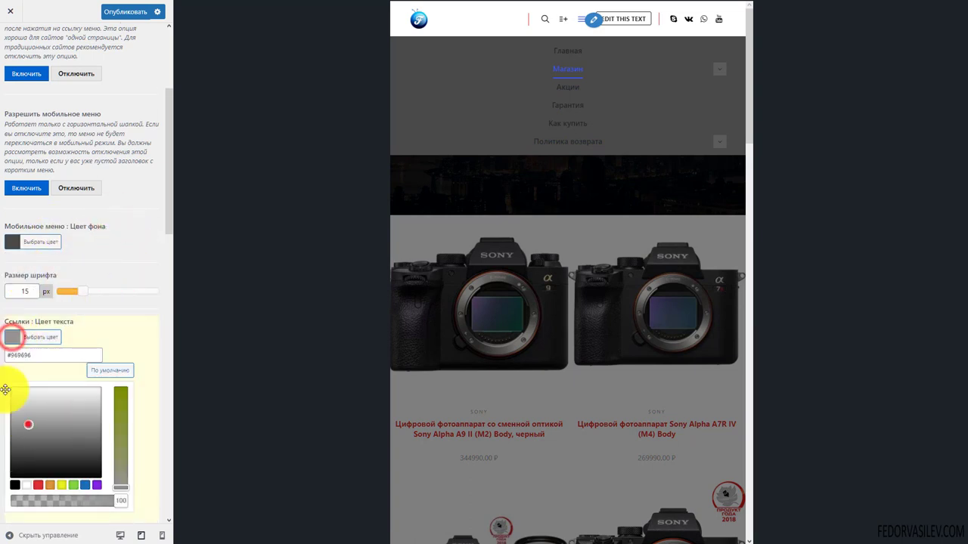
pyautogui.click(110, 314)
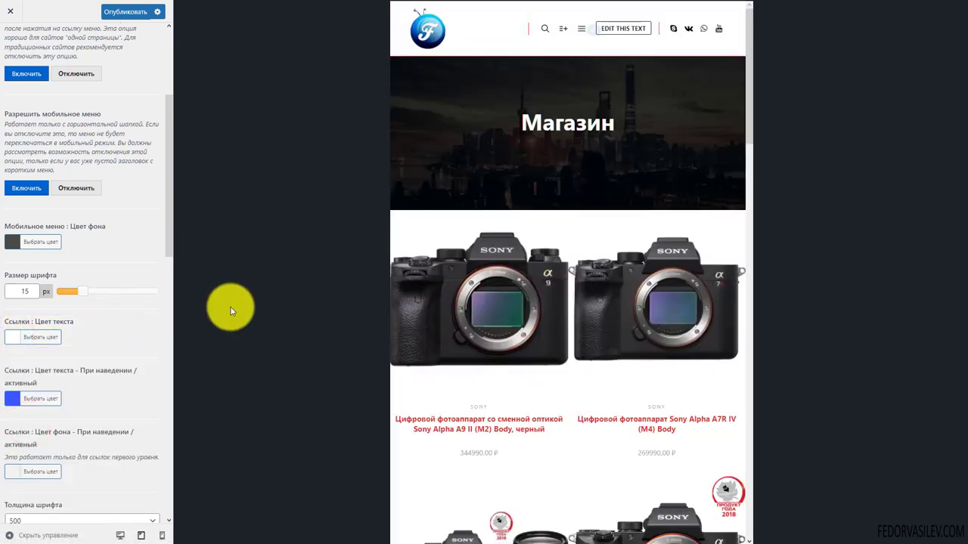
pyautogui.click(581, 21)
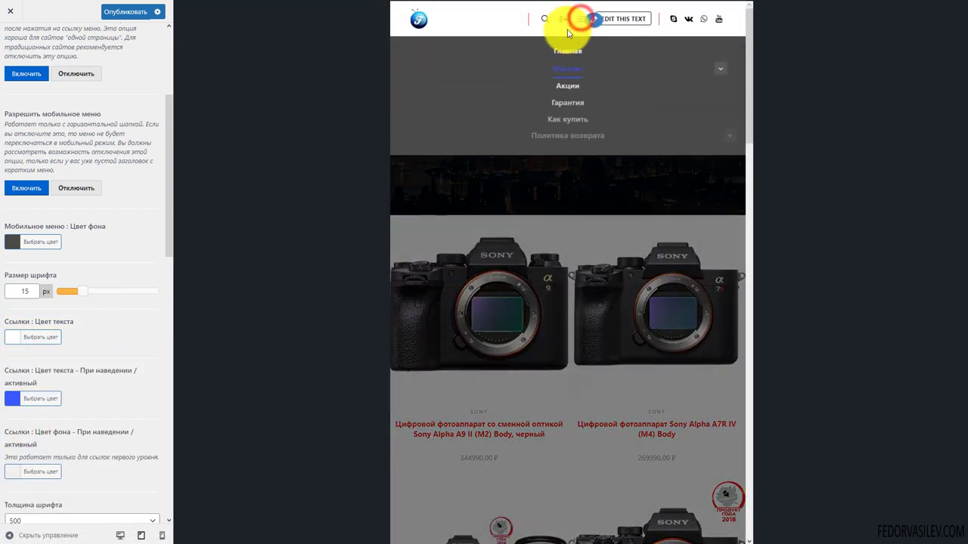
# Step: Set the menu links' hover and active text color to #dd3333 and check it in the expanded tablet menu
pyautogui.click(19, 400)
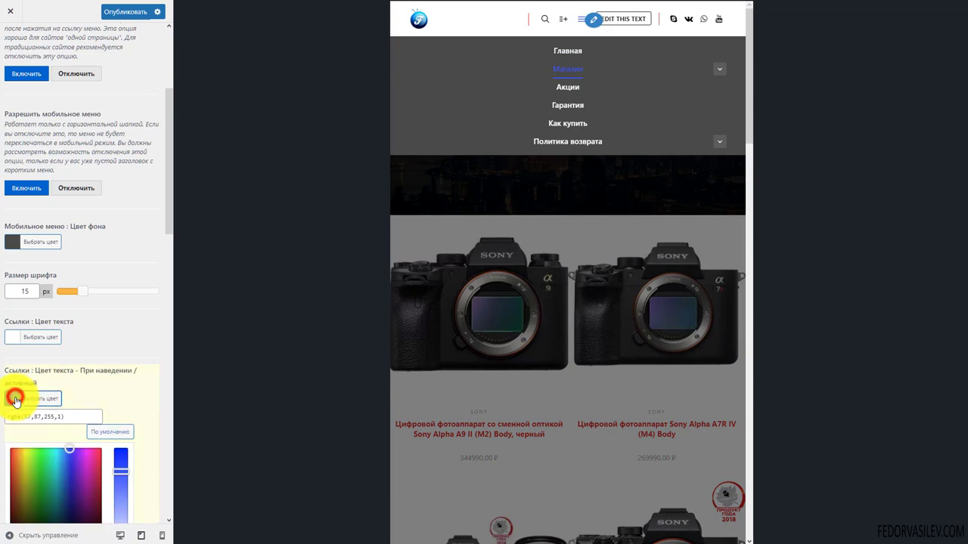
pyautogui.scroll(-2, 114, 317)
pyautogui.click(38, 446)
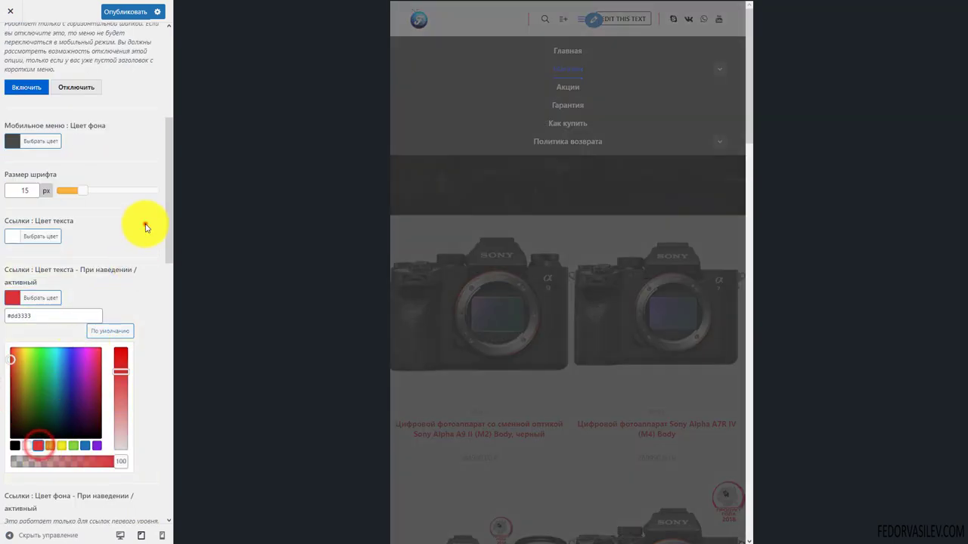
pyautogui.click(146, 227)
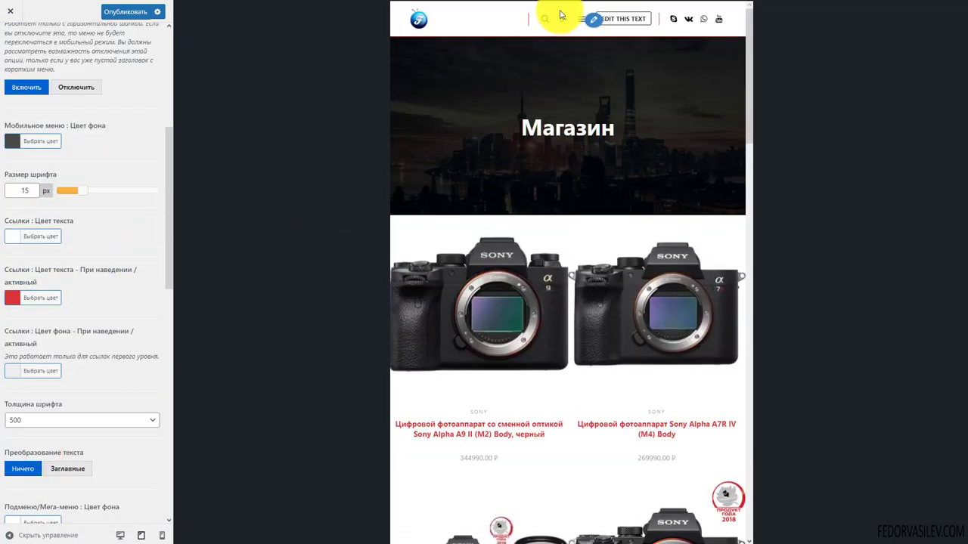
pyautogui.click(577, 19)
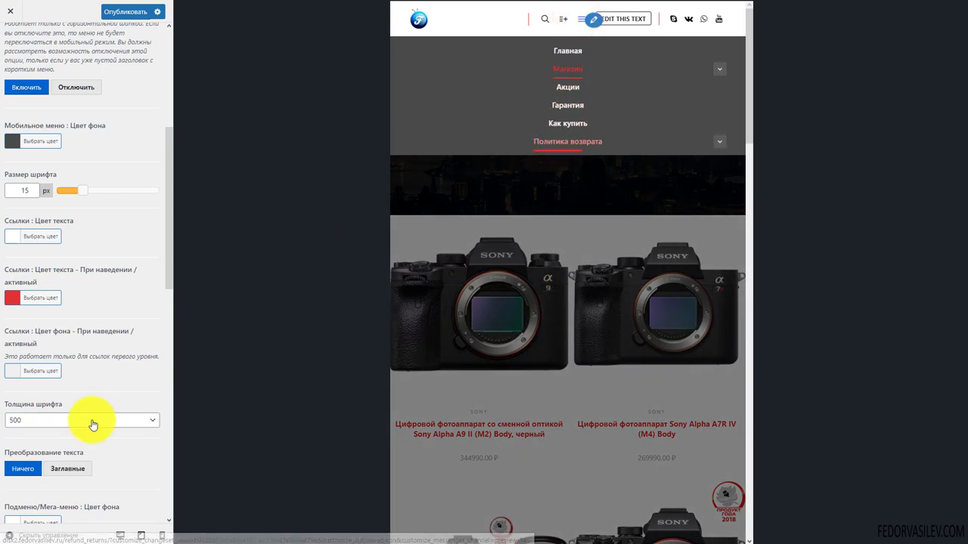
# Step: Return to the desktop preview and set the menu links' text color to medium gray
pyautogui.click(119, 534)
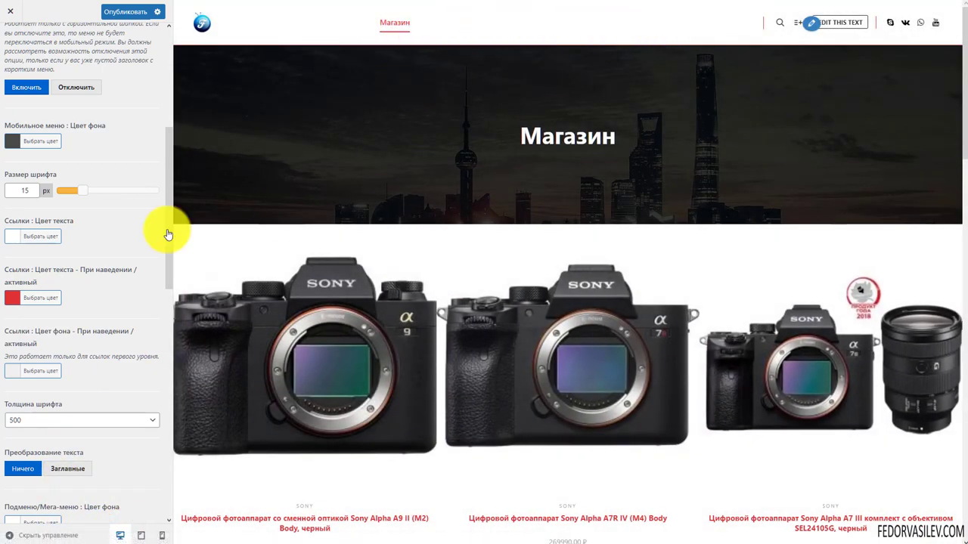
pyautogui.click(14, 240)
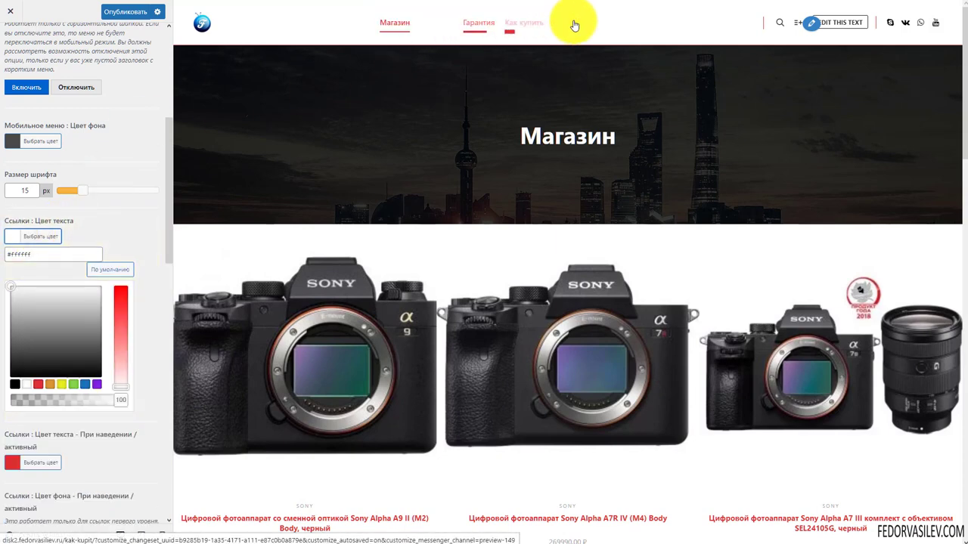
pyautogui.click(33, 331)
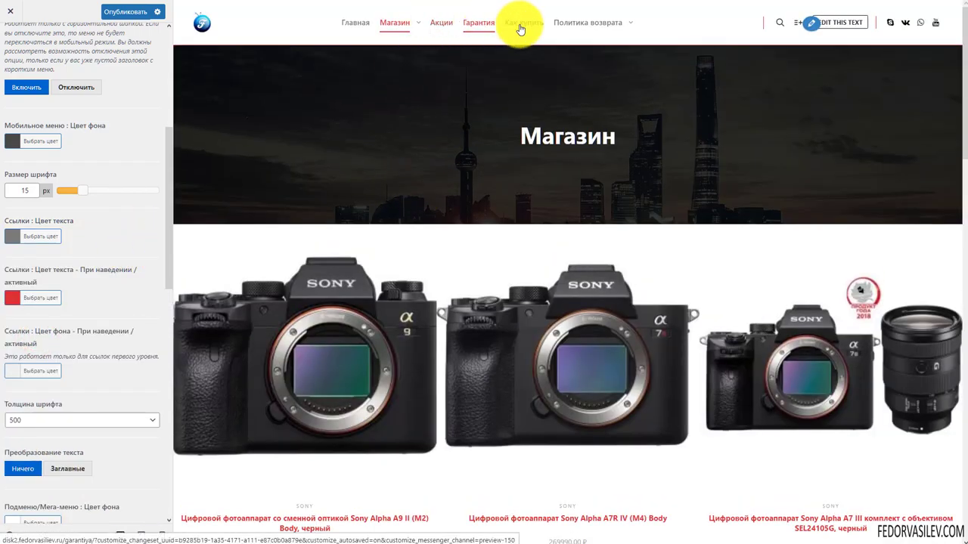
# Step: Set the main menu's text transformation to uppercase ("Заглавные")
pyautogui.scroll(-3, 64, 263)
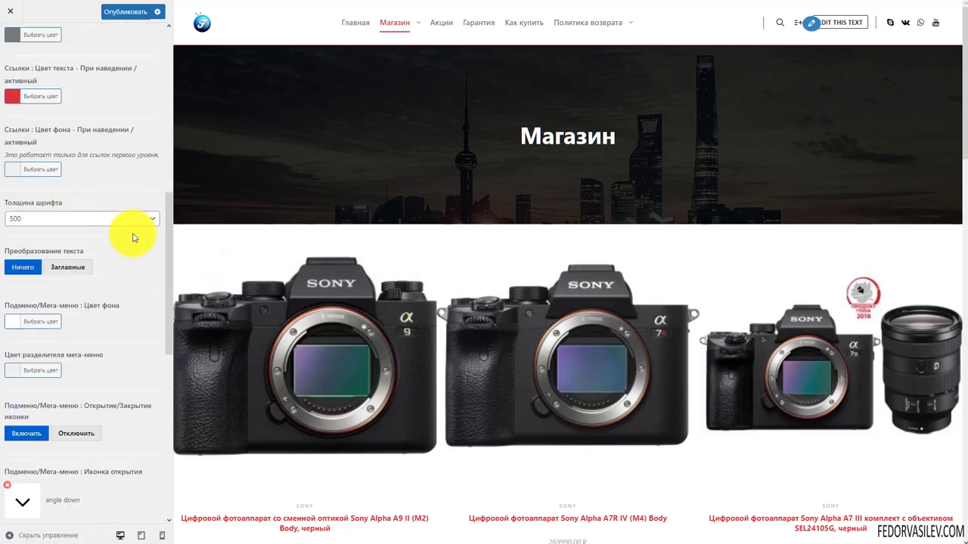
pyautogui.scroll(-1, 129, 227)
pyautogui.click(77, 219)
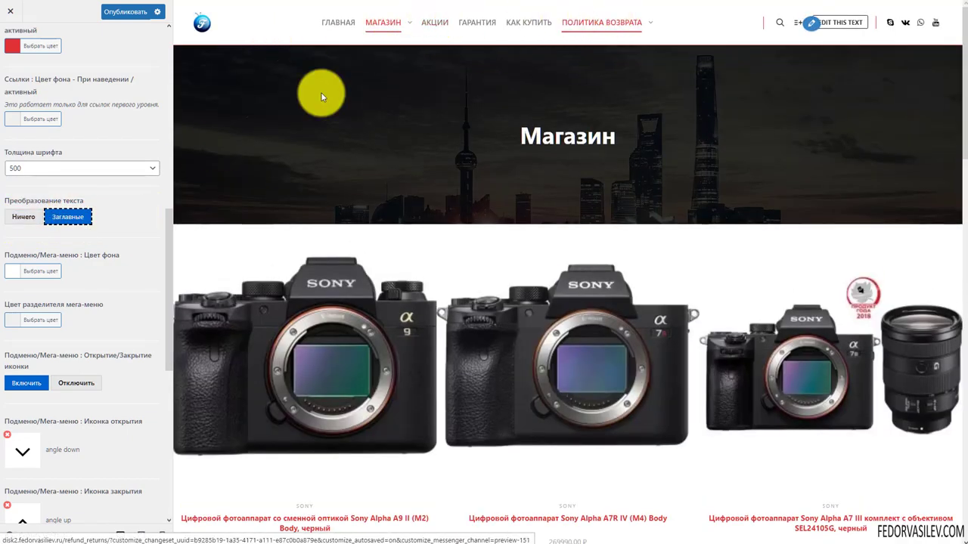
# Step: Expand the "Политика возврата" submenu in the desktop preview and examine its background and links
pyautogui.scroll(-1, 144, 223)
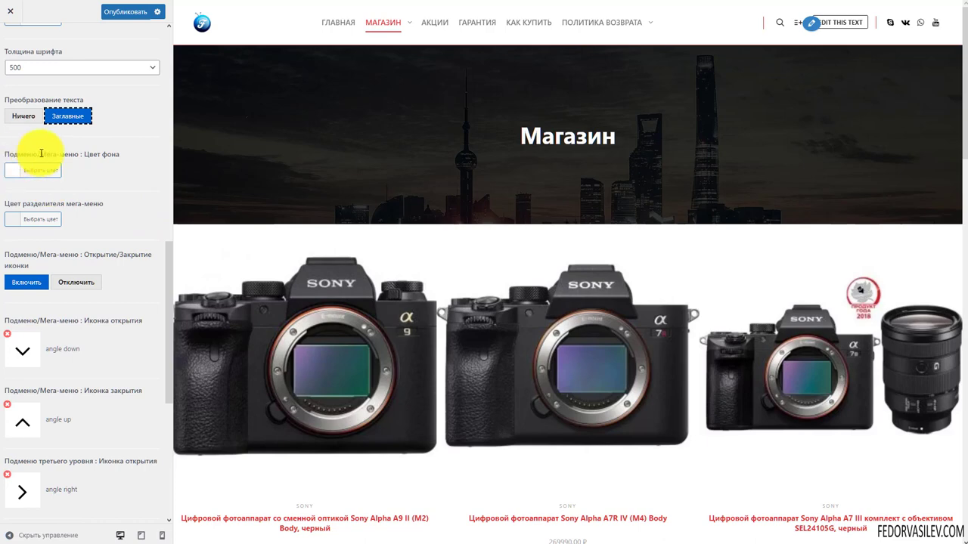
pyautogui.click(648, 29)
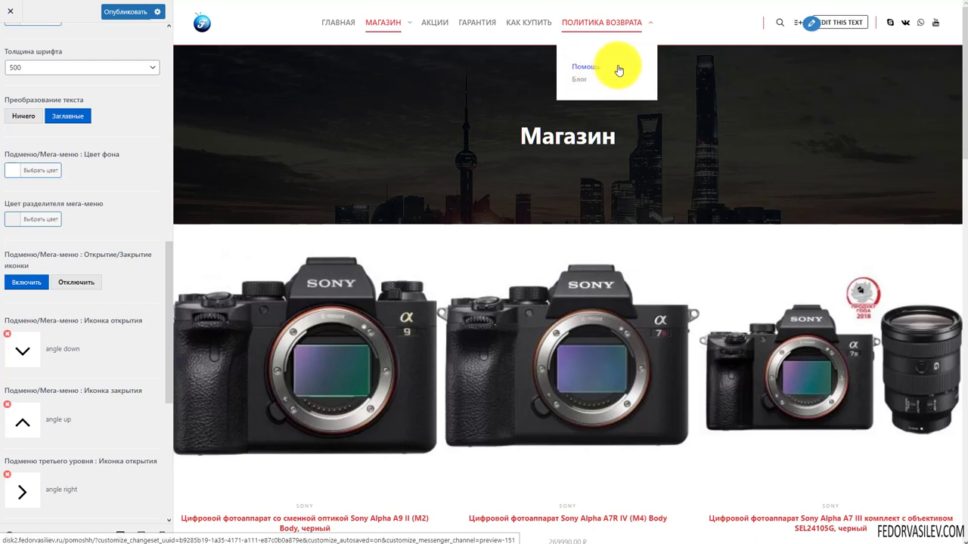
pyautogui.click(120, 184)
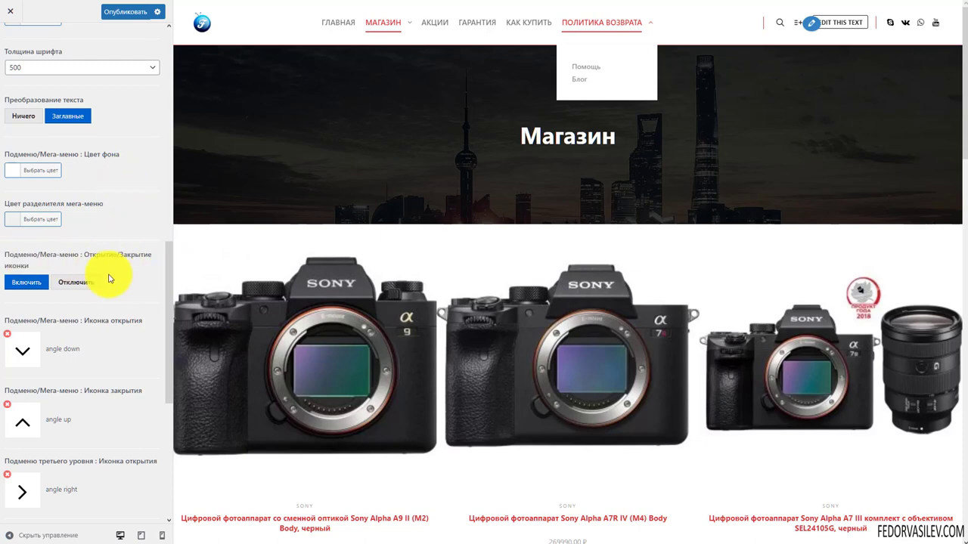
# Step: Switch the submenu open/close icons off and back on, and check the arrow beside "Политика возврата" in the preview
pyautogui.click(85, 283)
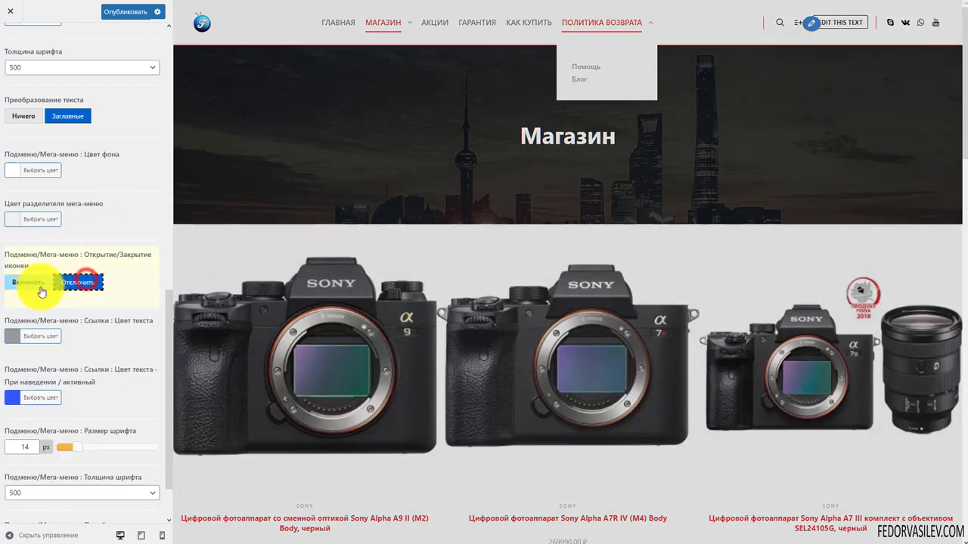
pyautogui.click(28, 280)
pyautogui.scroll(-2, 33, 287)
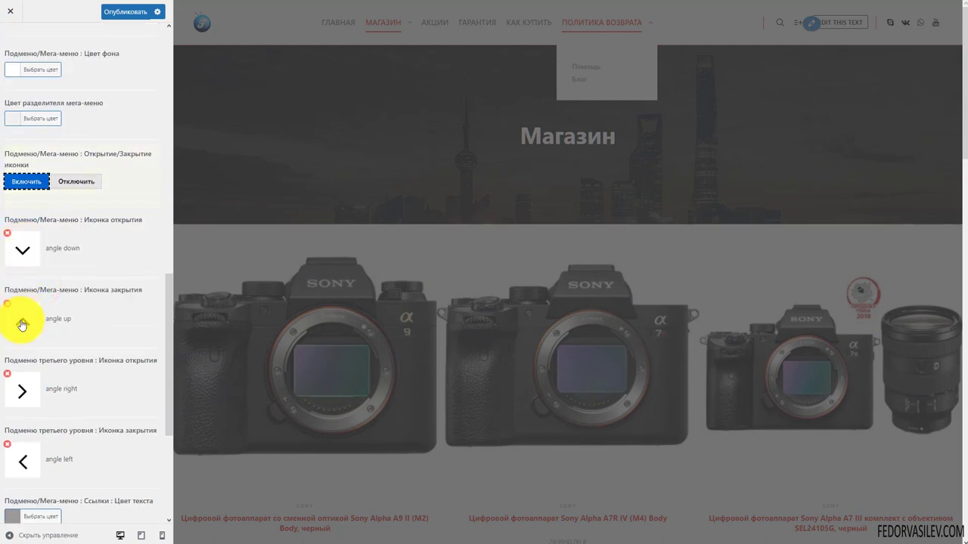
pyautogui.scroll(-1, 28, 315)
pyautogui.click(650, 28)
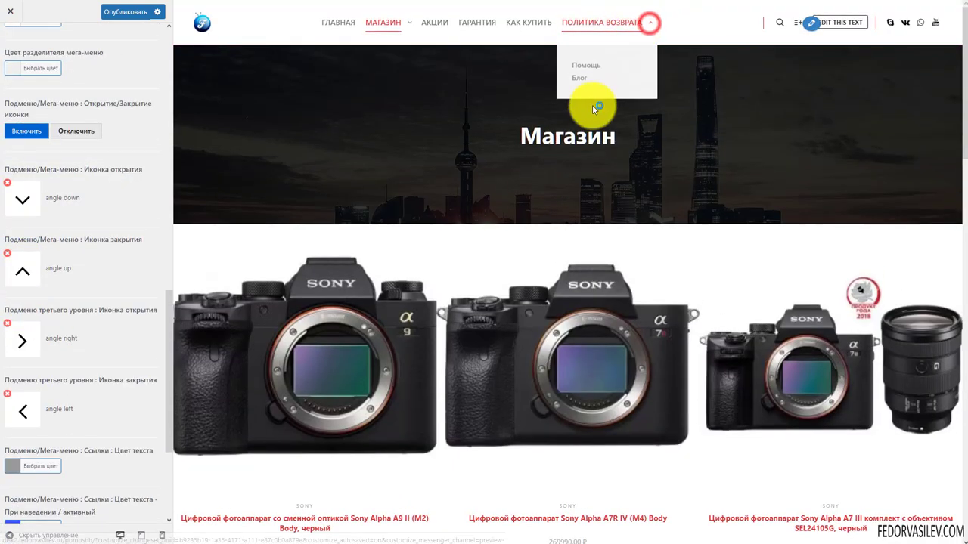
# Step: Set the submenu and mega-menu links' hover and active text color to red and publish the changes
pyautogui.scroll(-3, 121, 303)
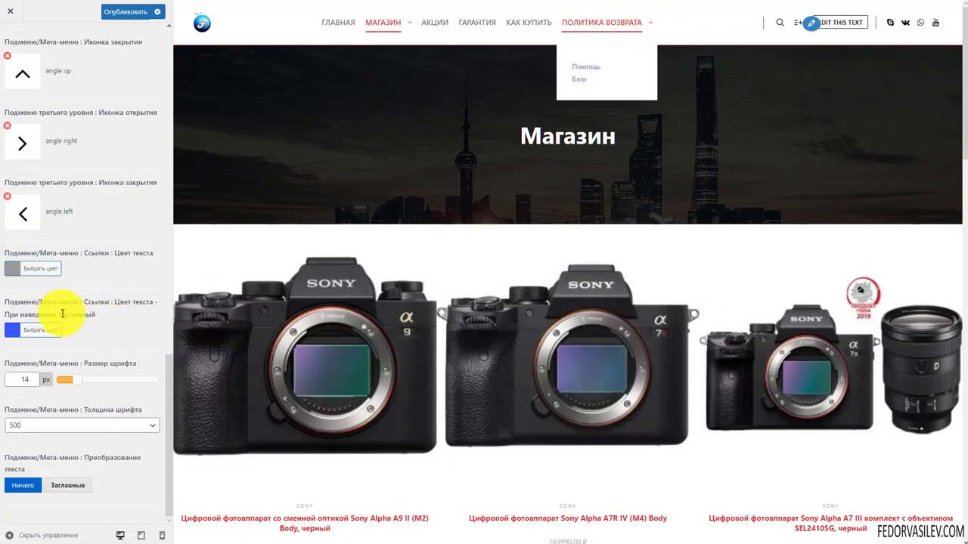
pyautogui.click(12, 330)
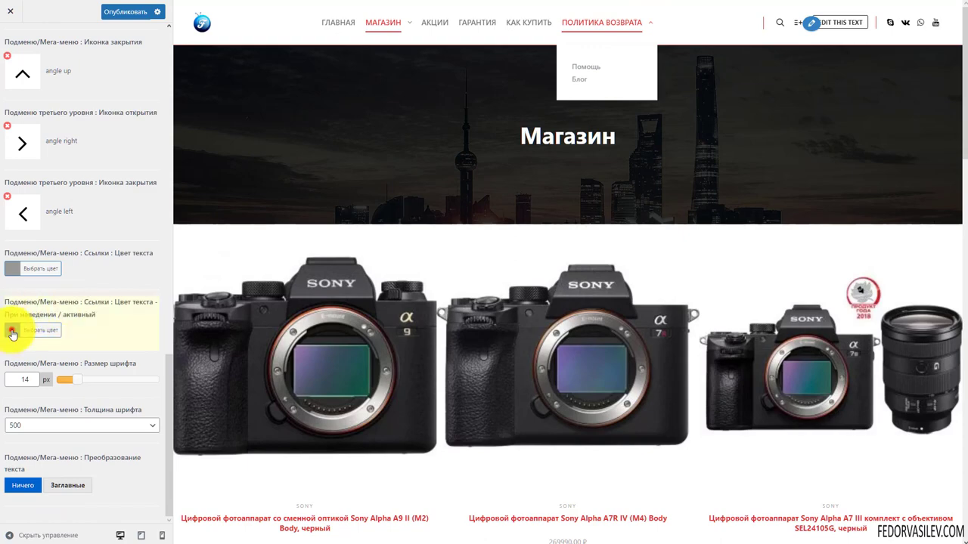
pyautogui.click(38, 478)
pyautogui.click(99, 289)
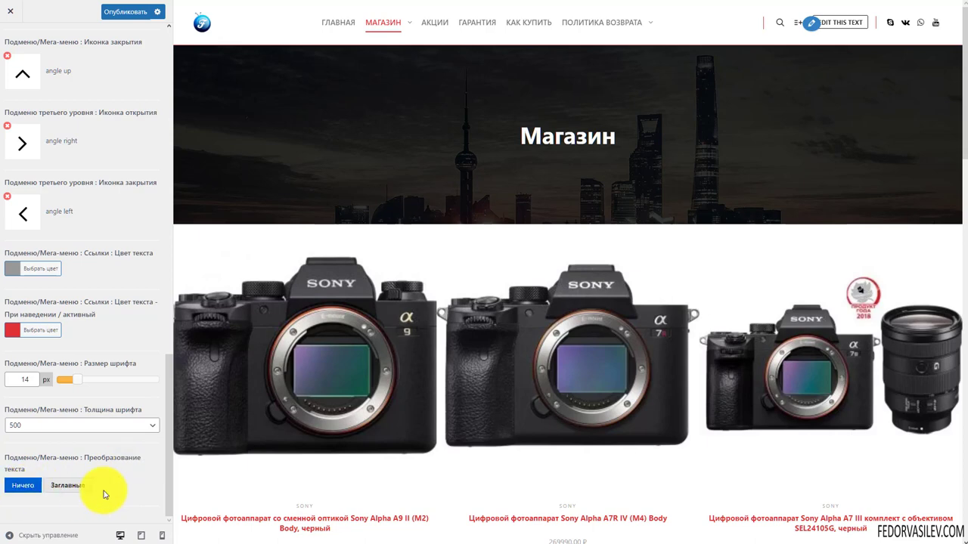
pyautogui.click(125, 15)
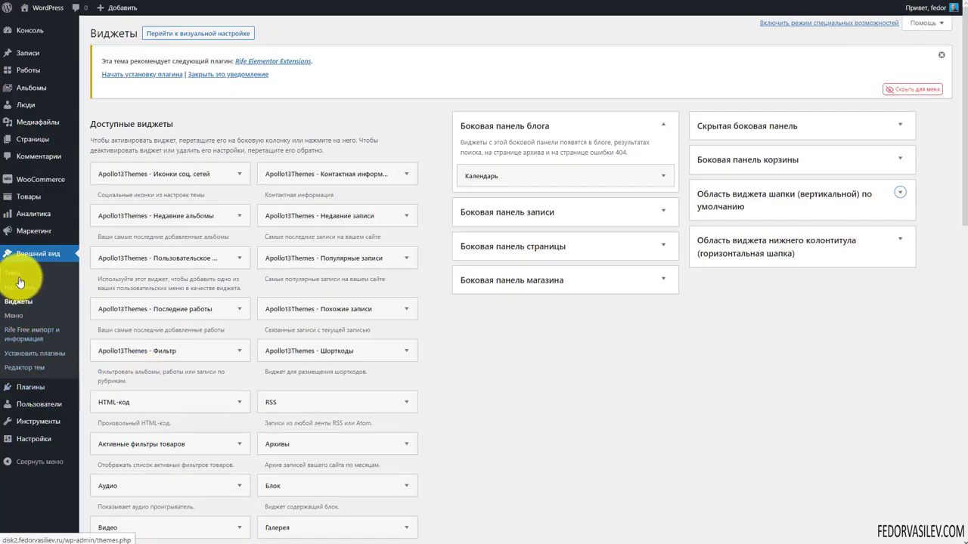
# Step: Open the menu editor in the admin area and assign the bell icon to the "Магазин" item of Menu 1
pyautogui.click(15, 315)
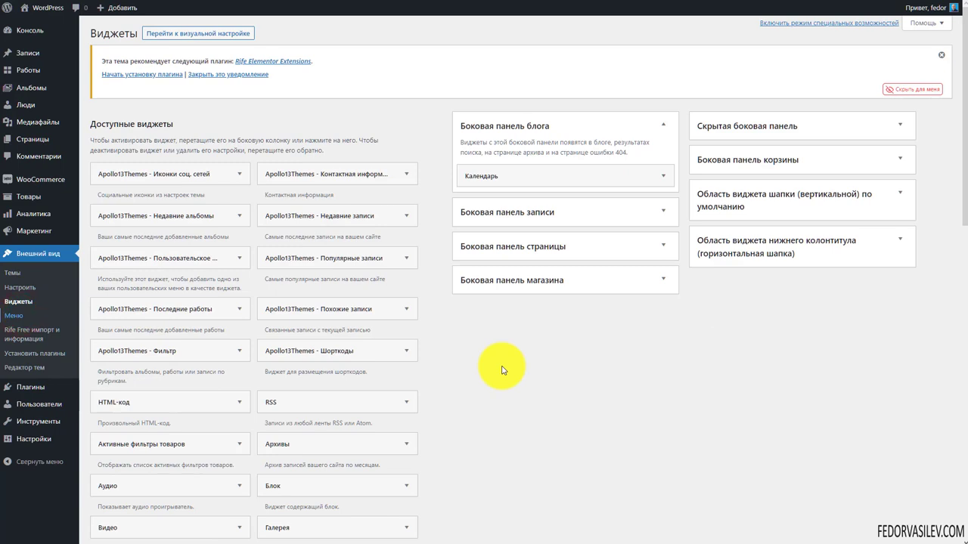
pyautogui.scroll(-2, 553, 307)
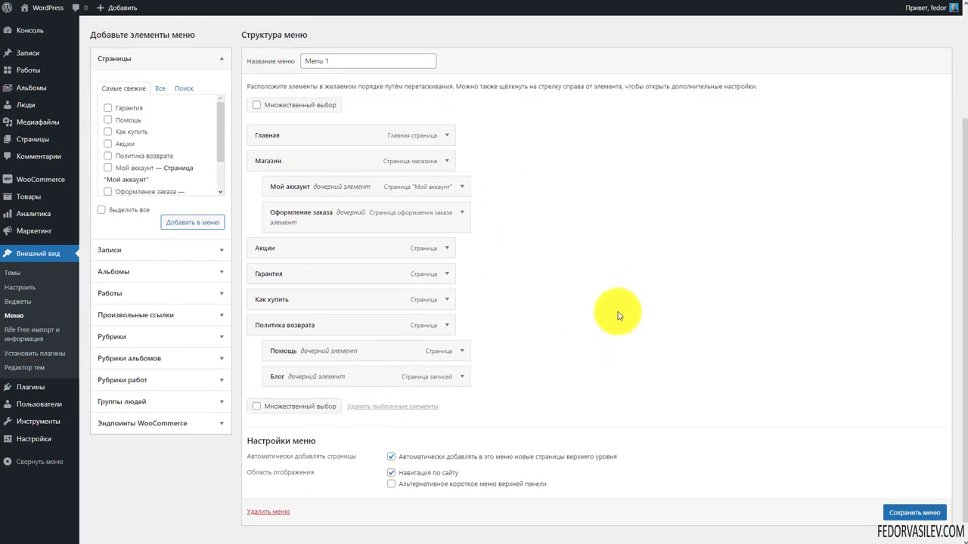
pyautogui.scroll(1, 618, 315)
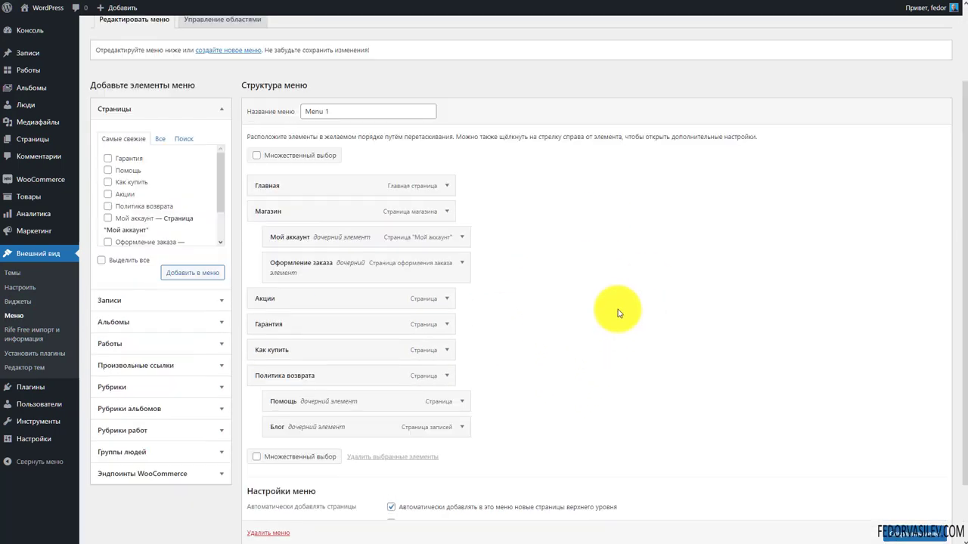
pyautogui.click(447, 212)
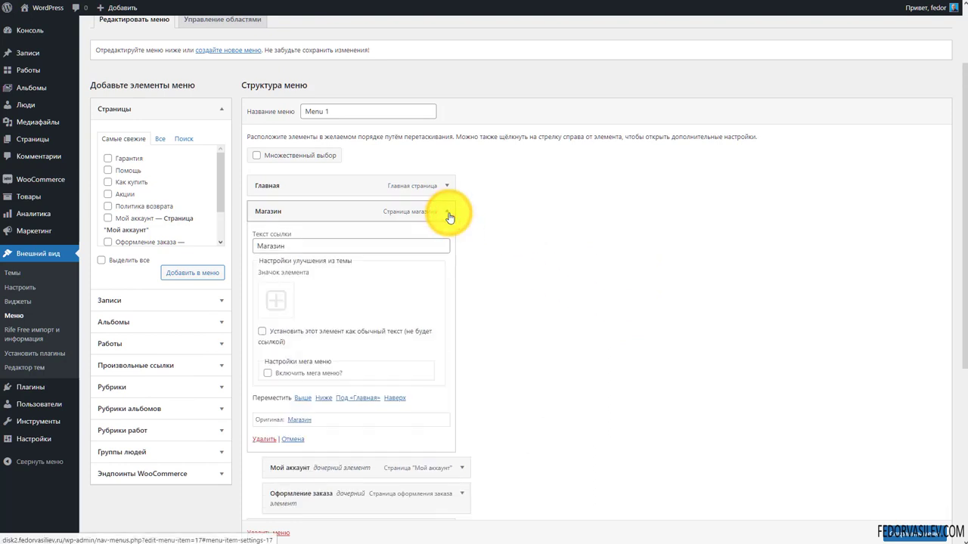
pyautogui.scroll(-2, 320, 237)
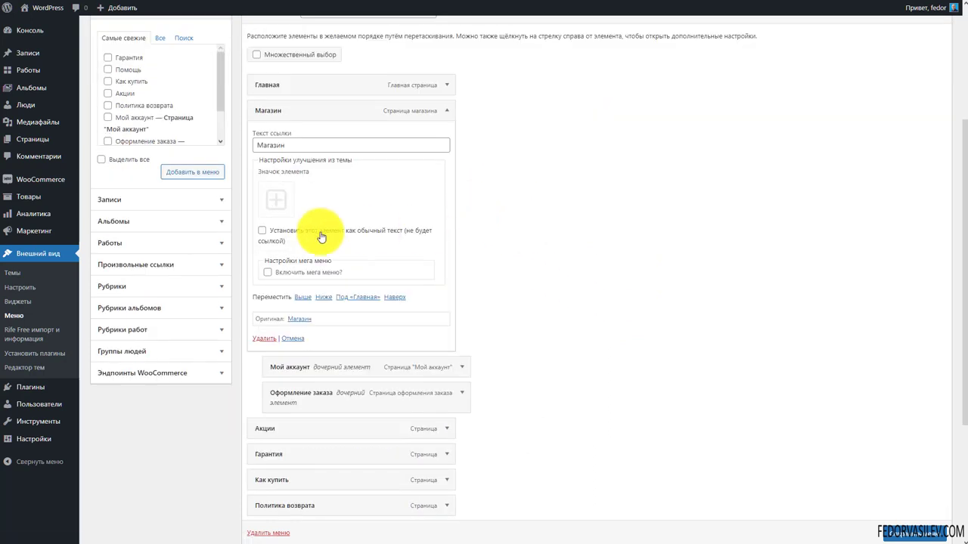
pyautogui.click(276, 199)
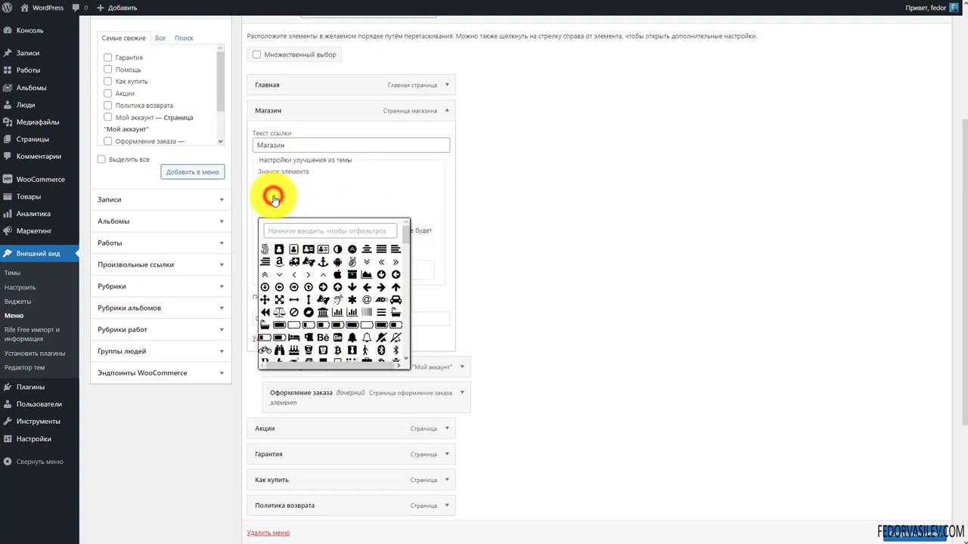
pyautogui.click(352, 337)
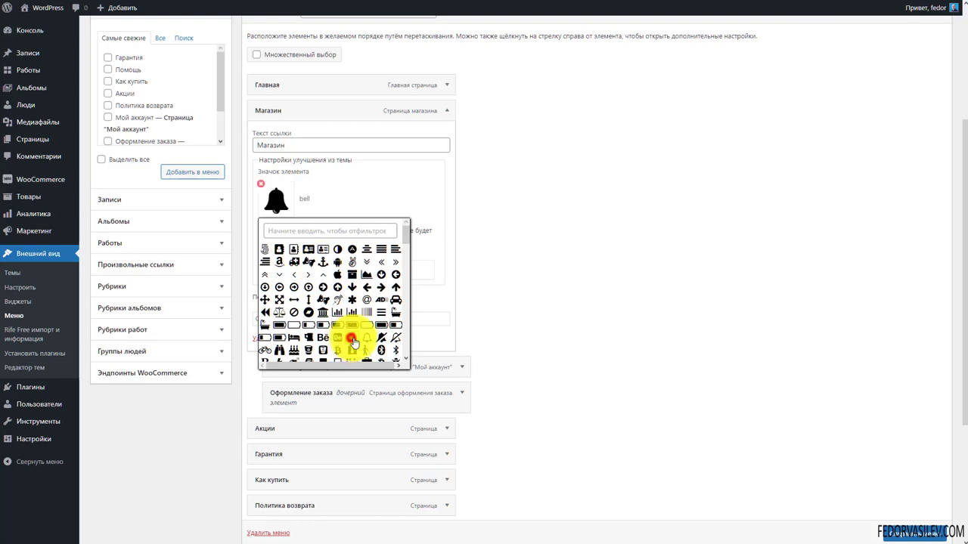
pyautogui.click(377, 191)
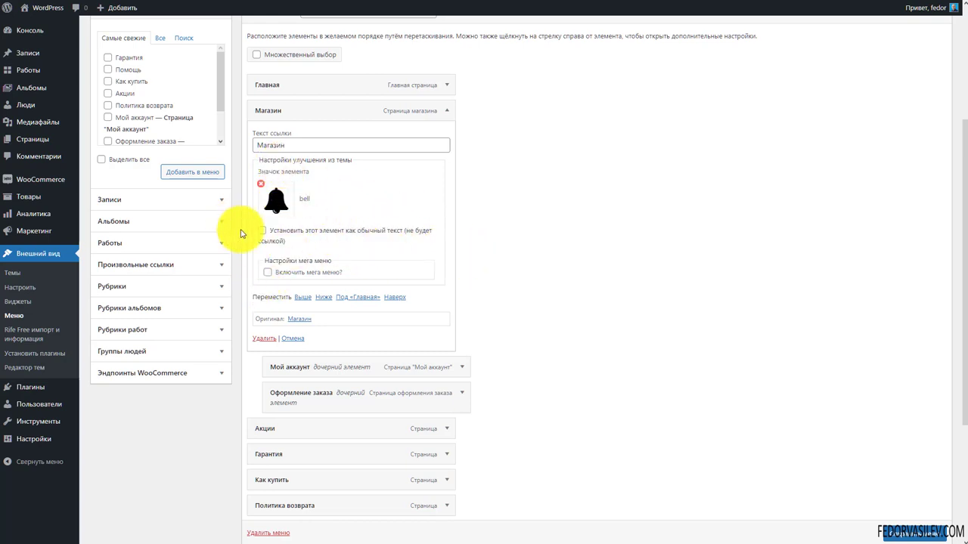
# Step: Enable the mega menu with 3 columns for "Магазин" and nest the "Акции" item under it as a child
pyautogui.click(267, 273)
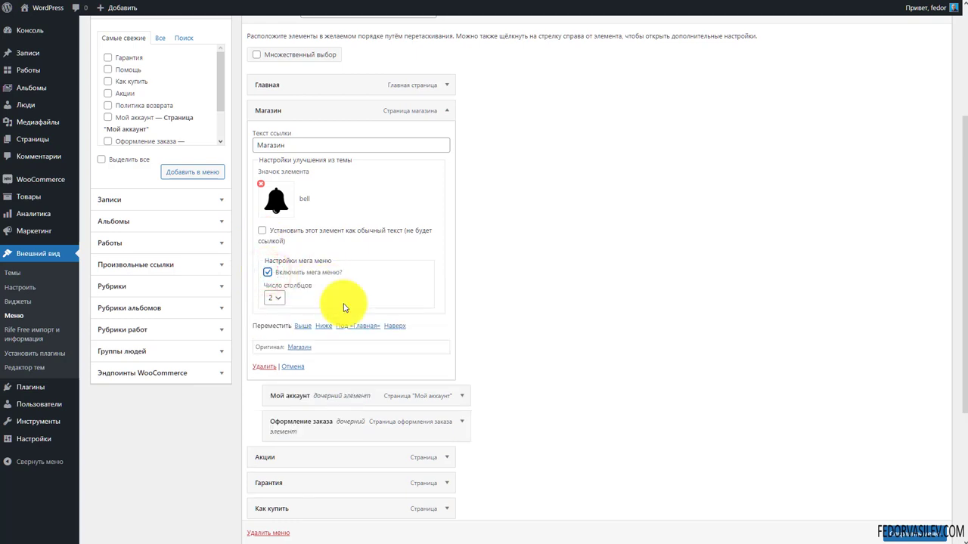
pyautogui.click(281, 300)
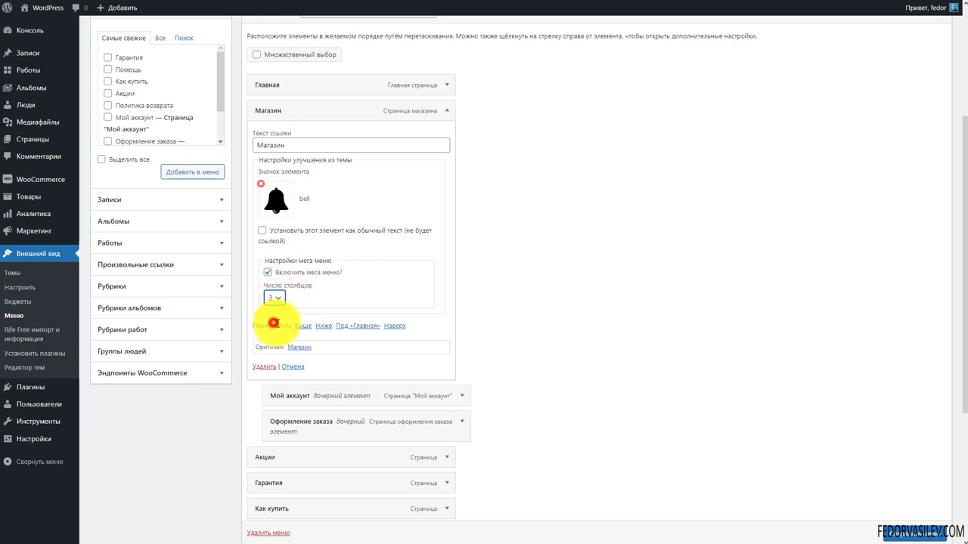
pyautogui.scroll(-1, 771, 446)
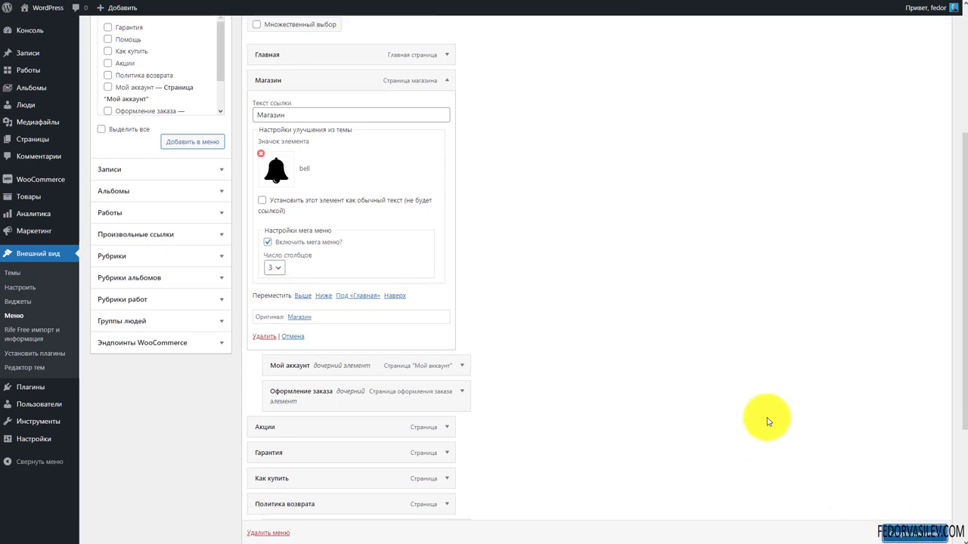
pyautogui.moveTo(272, 276); pyautogui.dragTo(284, 303)
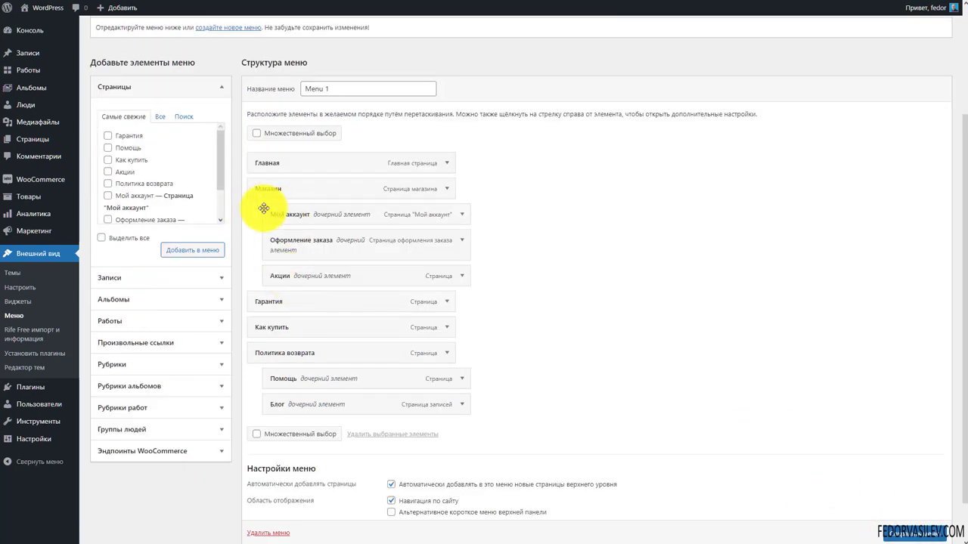
# Step: Examine the icon, mega-menu and HTML settings of the "Мой аккаунт" child item, leaving the HTML field empty
pyautogui.click(462, 215)
pyautogui.scroll(-1, 443, 226)
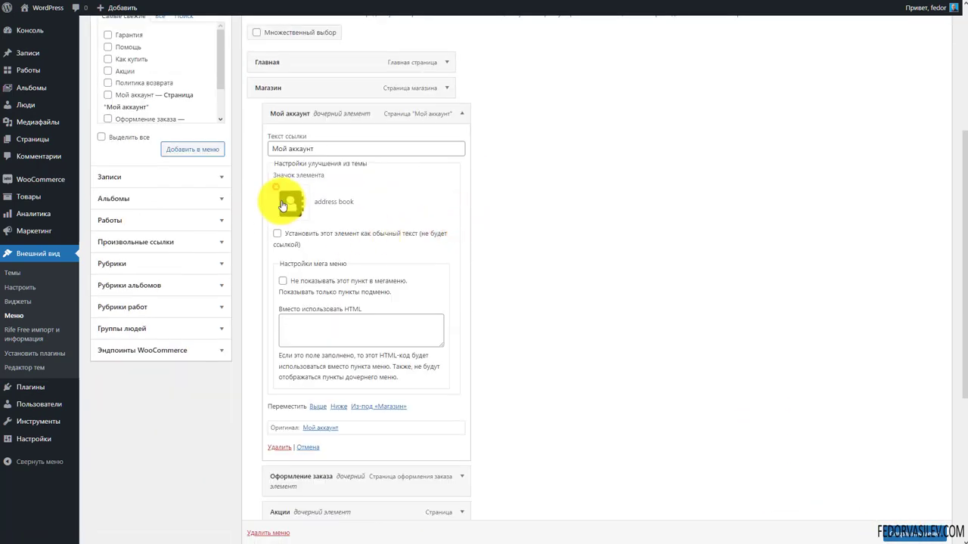
pyautogui.click(298, 333)
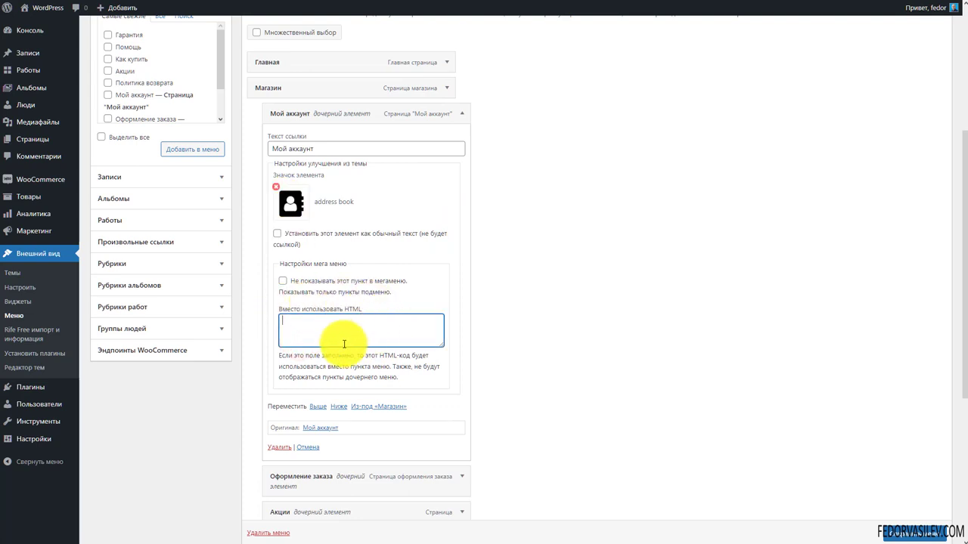
pyautogui.click(461, 113)
# Step: Assign the "asl interpreting" icon to the "Оформление заказа" child item and collapse its settings
pyautogui.click(460, 190)
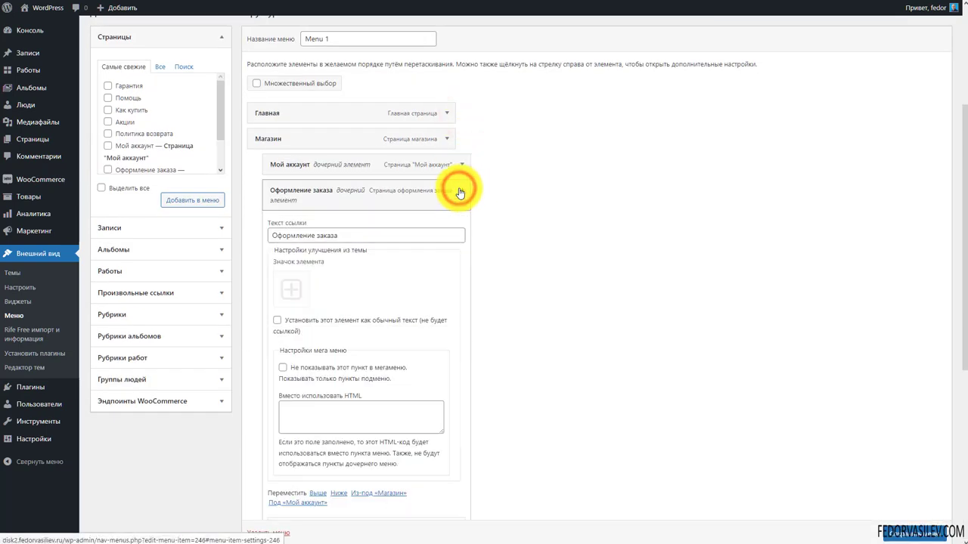
pyautogui.click(459, 191)
pyautogui.click(459, 191)
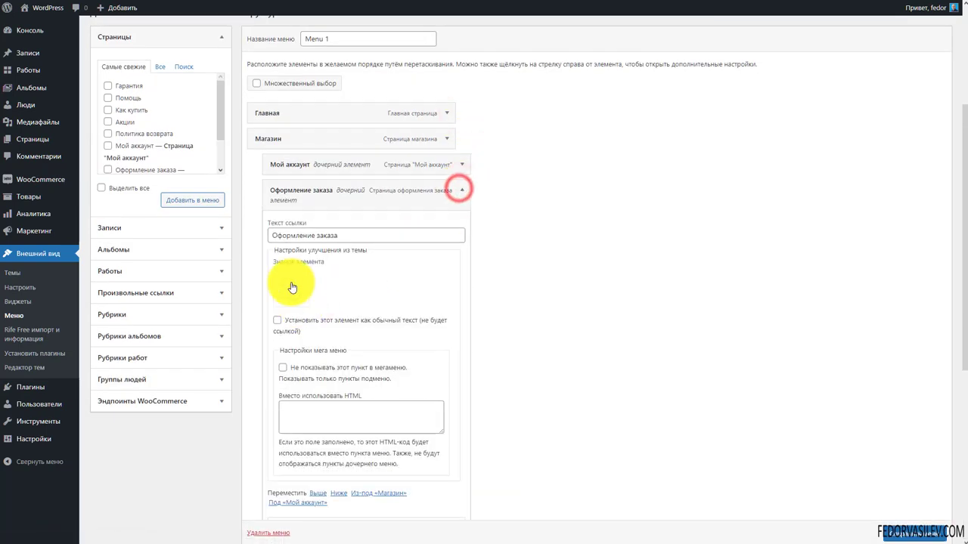
pyautogui.click(291, 285)
pyautogui.click(338, 390)
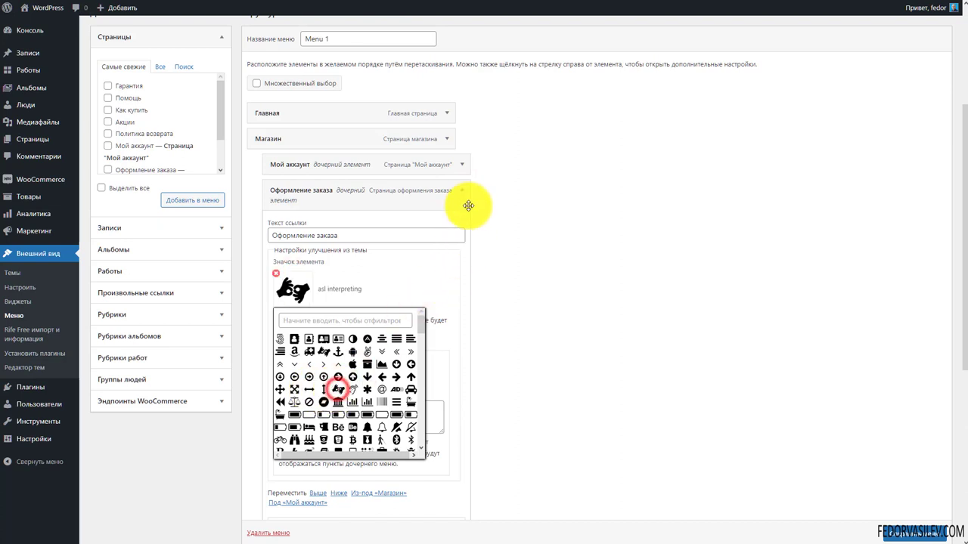
pyautogui.click(461, 192)
# Step: Examine the icon and mega-menu settings of the "Акции" child item and collapse it
pyautogui.click(459, 227)
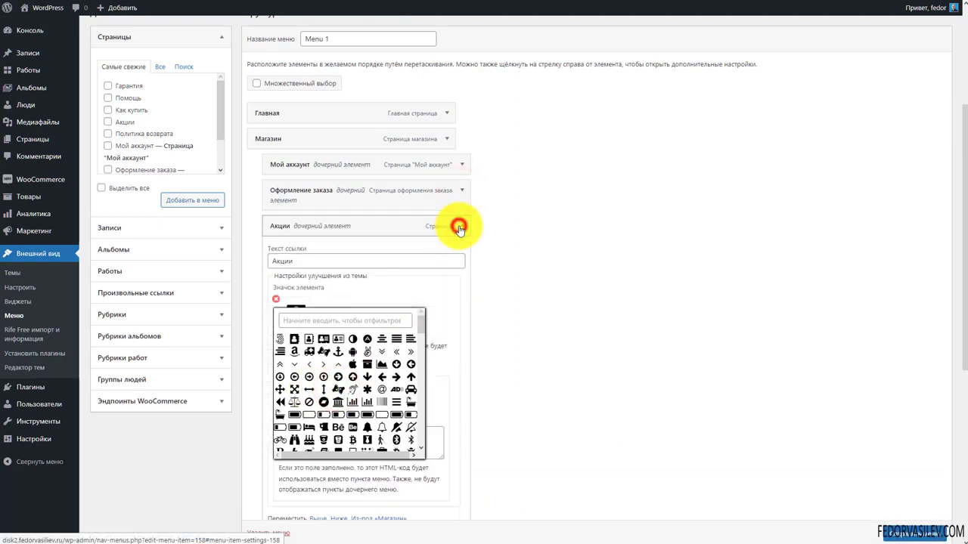
pyautogui.click(421, 301)
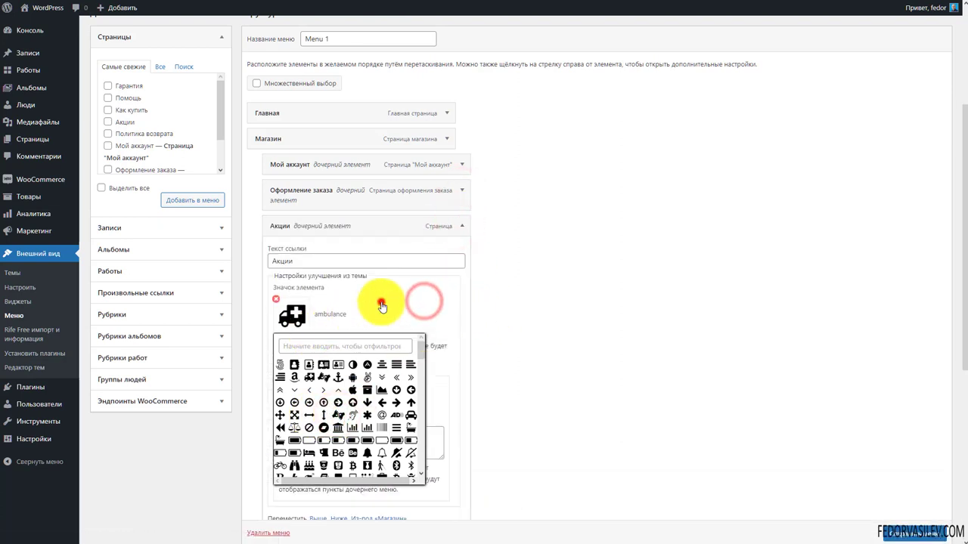
pyautogui.click(380, 303)
pyautogui.scroll(-3, 345, 397)
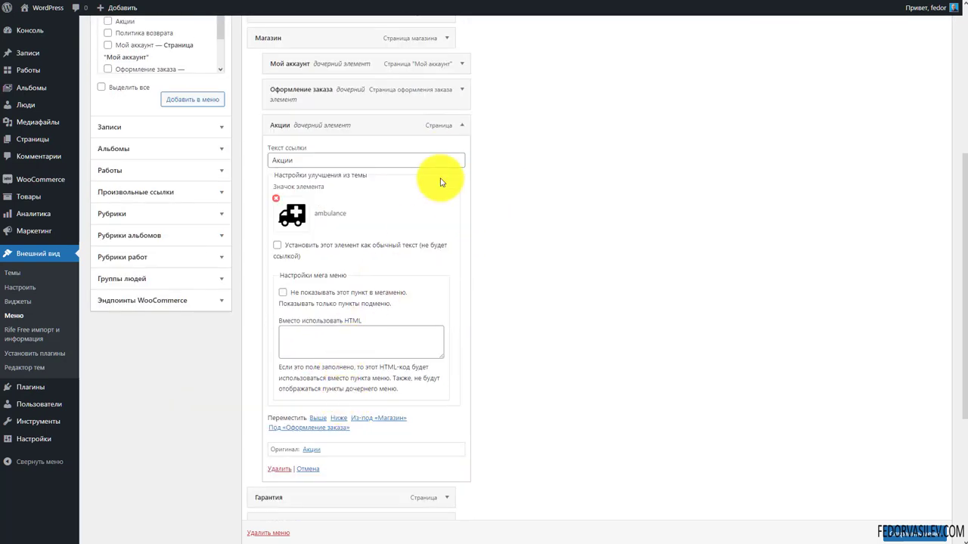
pyautogui.click(462, 126)
# Step: Save the menu and expand the "Магазин" mega menu on the site's home page to check it
pyautogui.click(911, 490)
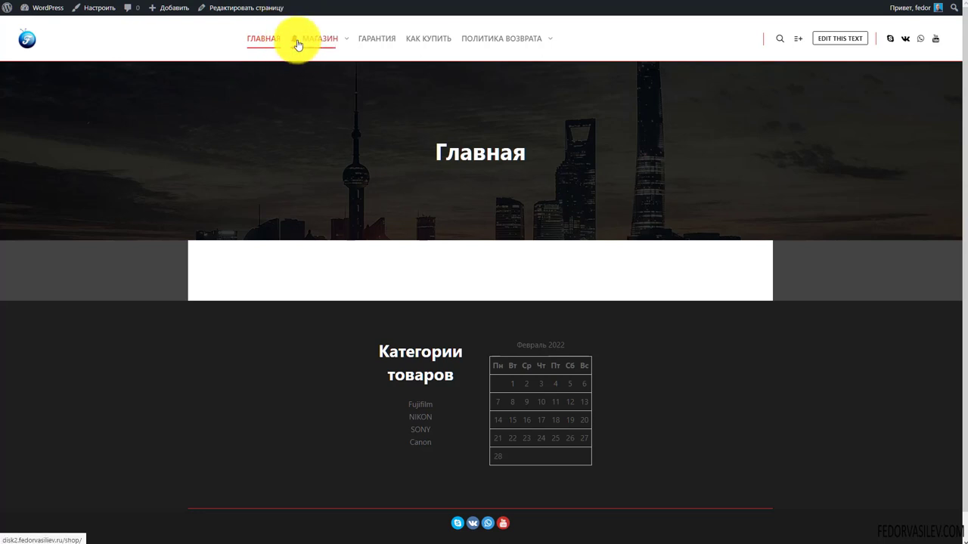
pyautogui.click(347, 42)
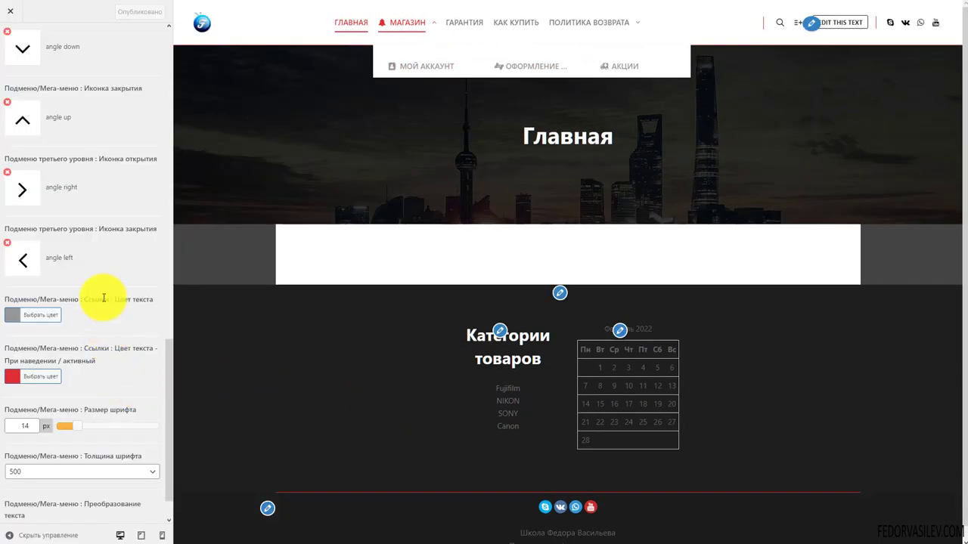
# Step: Set the submenu and mega-menu links' text color to #dd3333 in the Customizer and check it in the expanded "Магазин" mega menu
pyautogui.scroll(3, 54, 301)
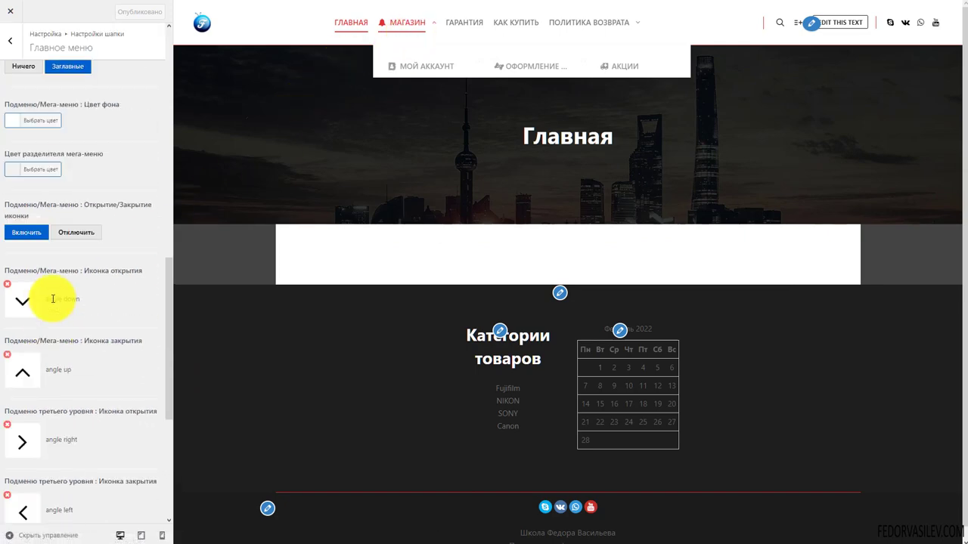
pyautogui.scroll(-4, 83, 257)
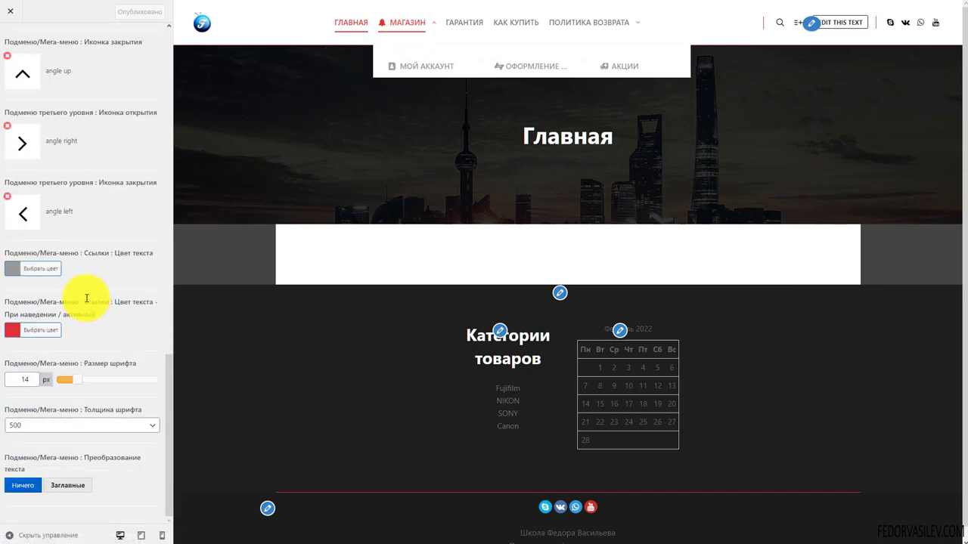
pyautogui.click(13, 268)
pyautogui.click(38, 417)
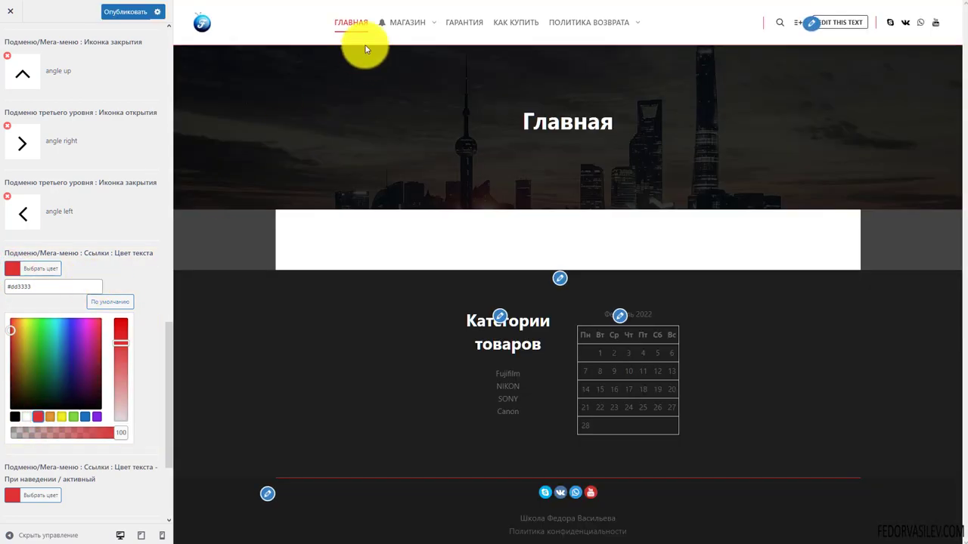
pyautogui.click(433, 22)
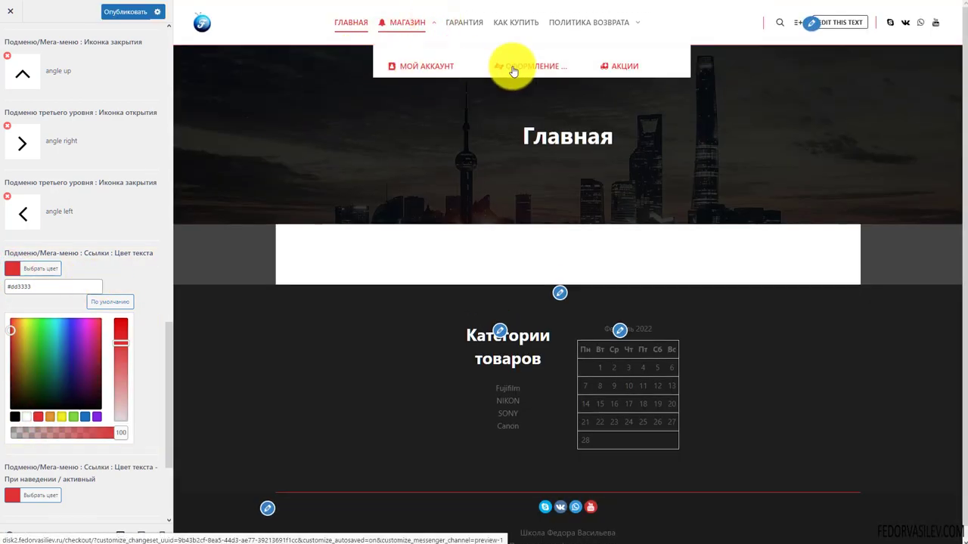
pyautogui.click(119, 233)
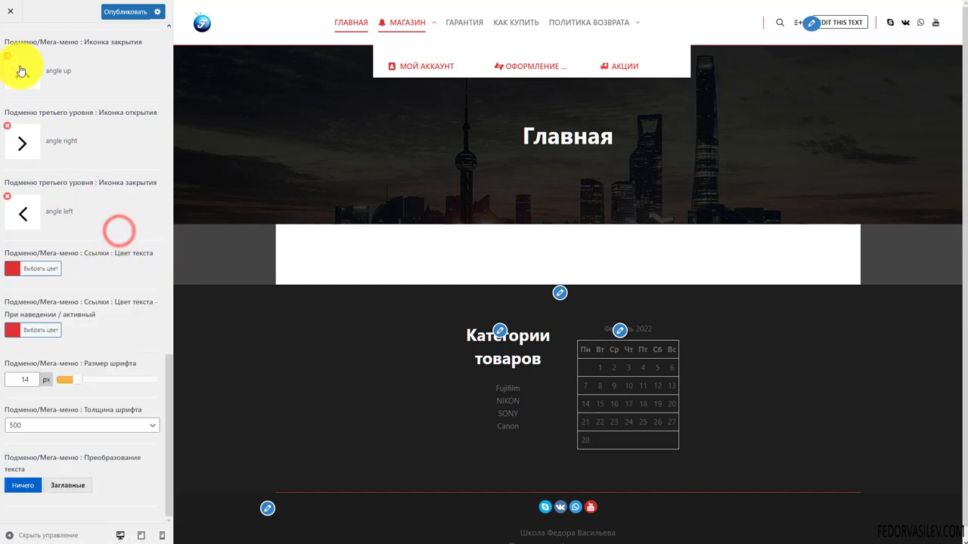
pyautogui.scroll(2, 152, 64)
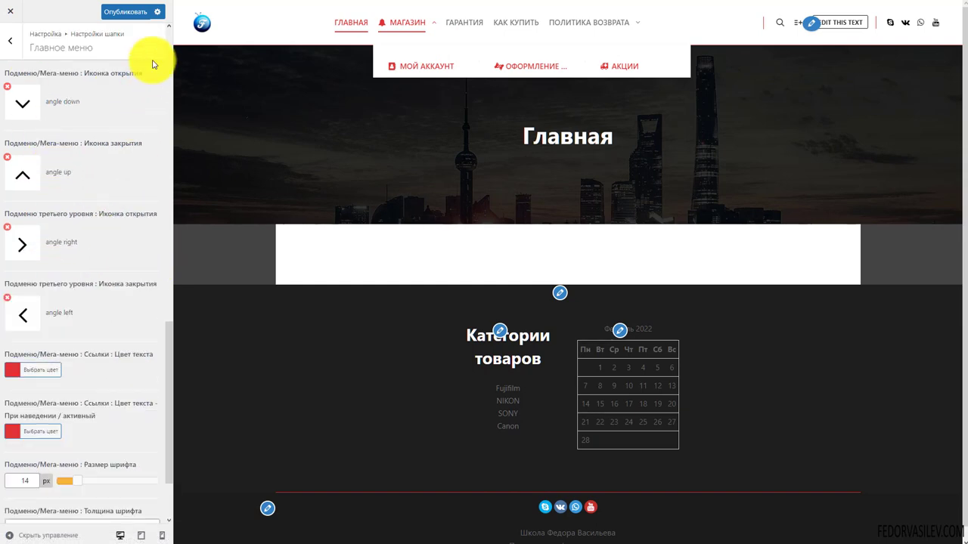
# Step: Publish the main menu changes and open the sticky header override settings
pyautogui.click(127, 11)
pyautogui.scroll(10, 75, 174)
pyautogui.scroll(2, 67, 148)
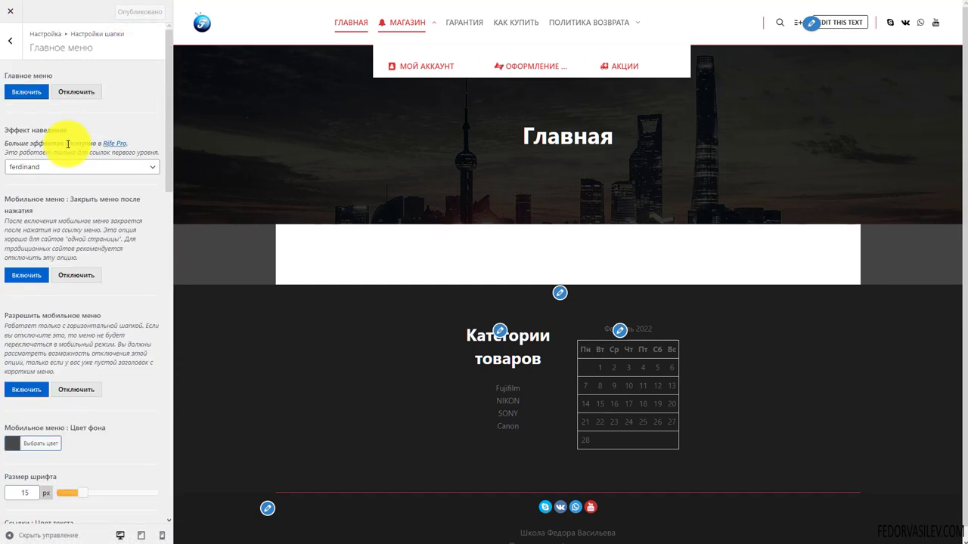
pyautogui.click(13, 50)
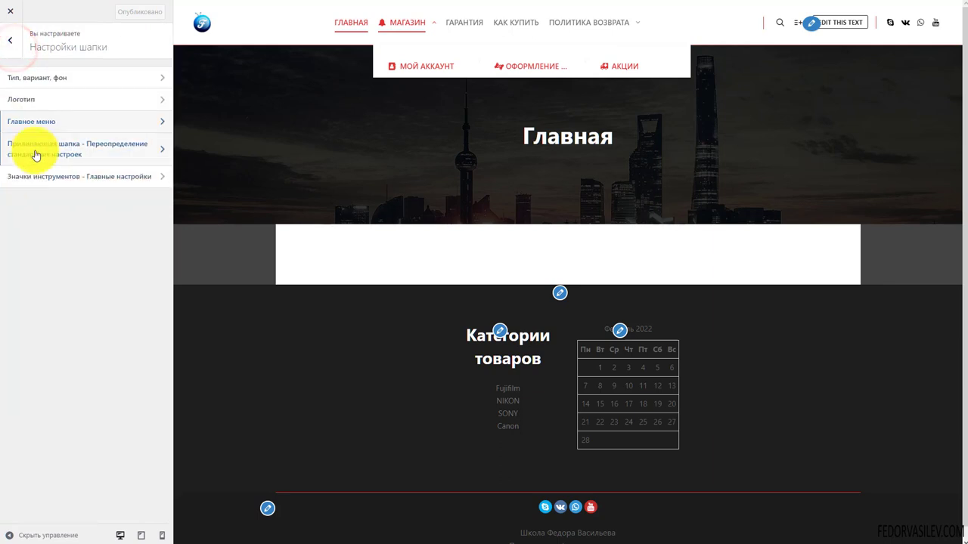
pyautogui.click(106, 160)
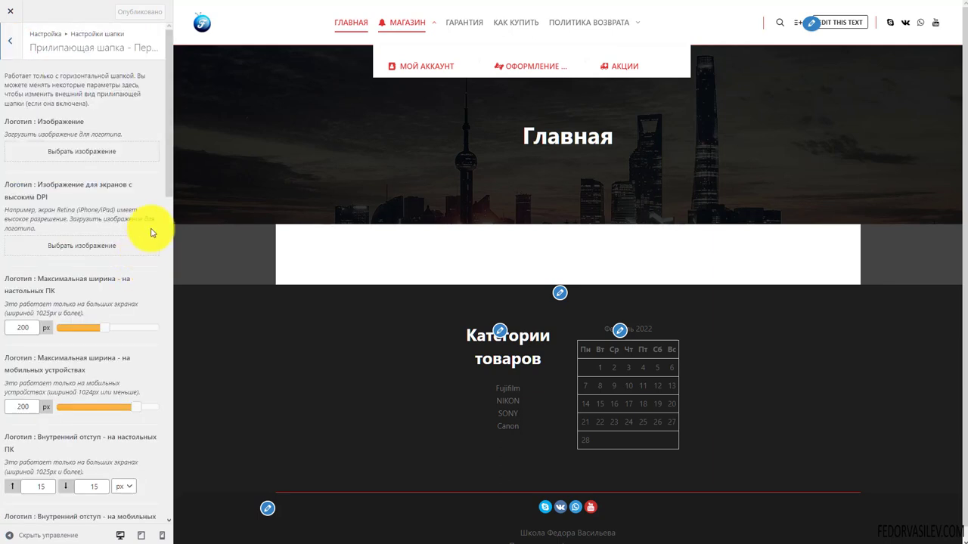
# Step: Open the "Магазин" page in the preview and check the logo's size in the sticky header
pyautogui.click(337, 114)
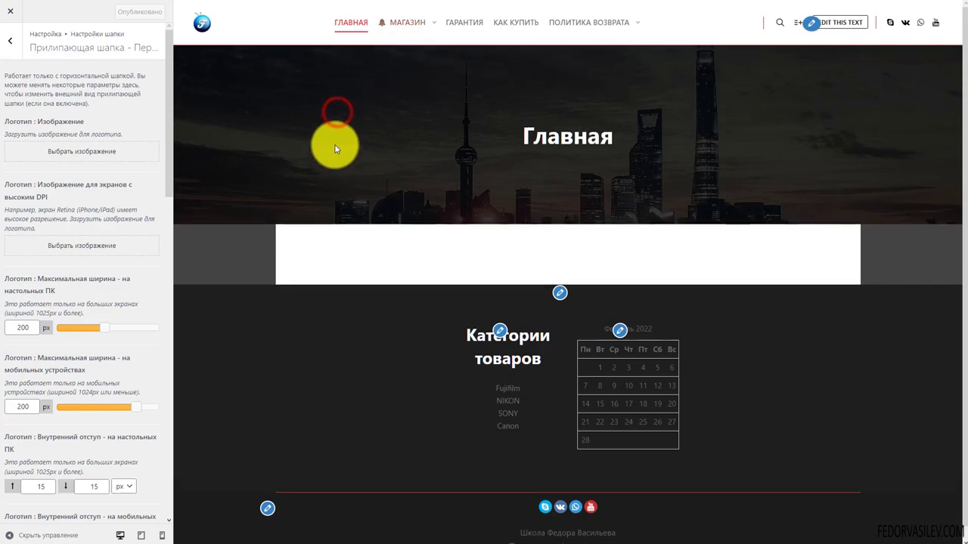
pyautogui.click(420, 27)
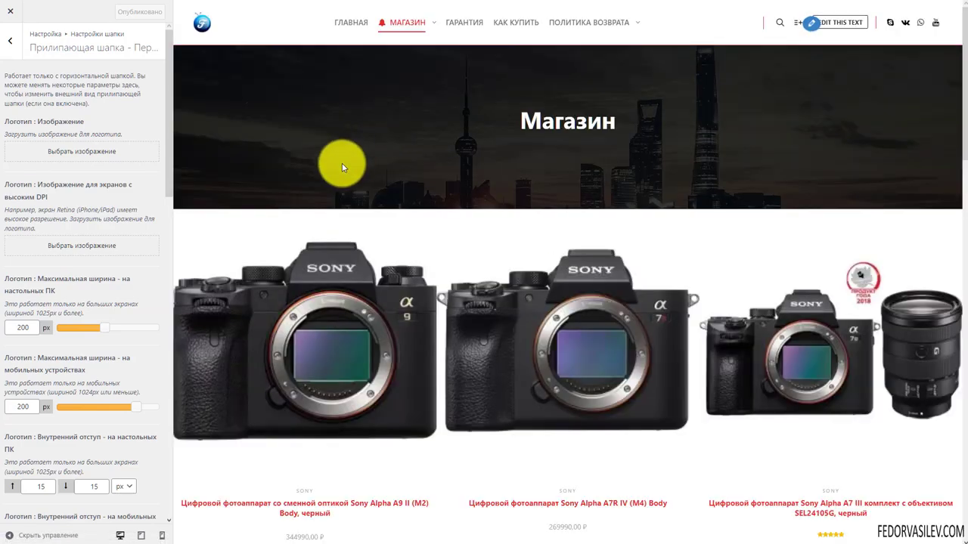
pyautogui.scroll(-4, 342, 162)
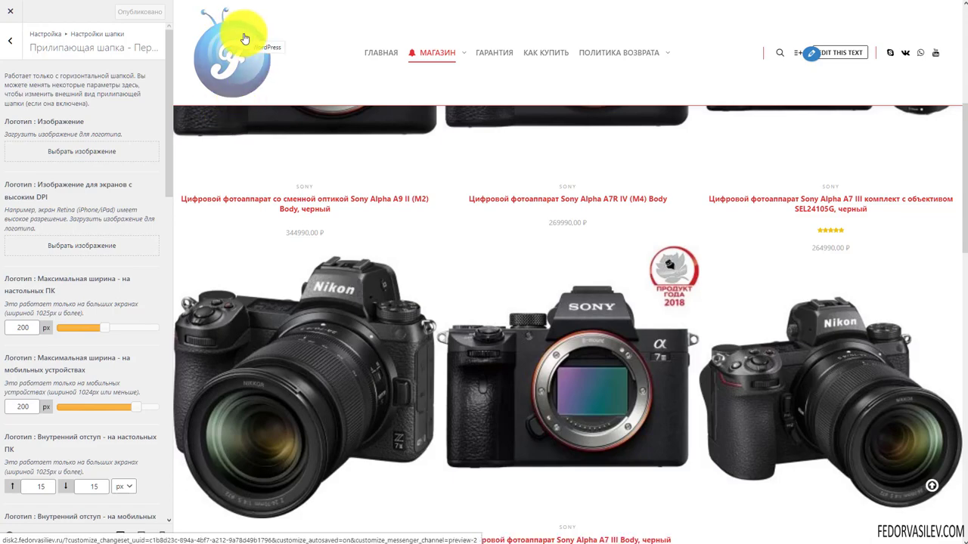
pyautogui.scroll(-2, 277, 151)
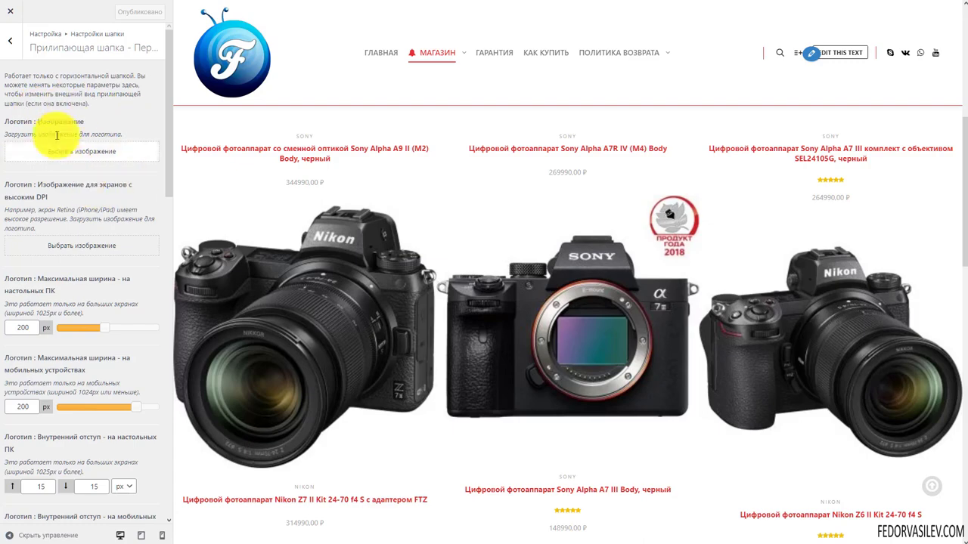
pyautogui.scroll(5, 232, 189)
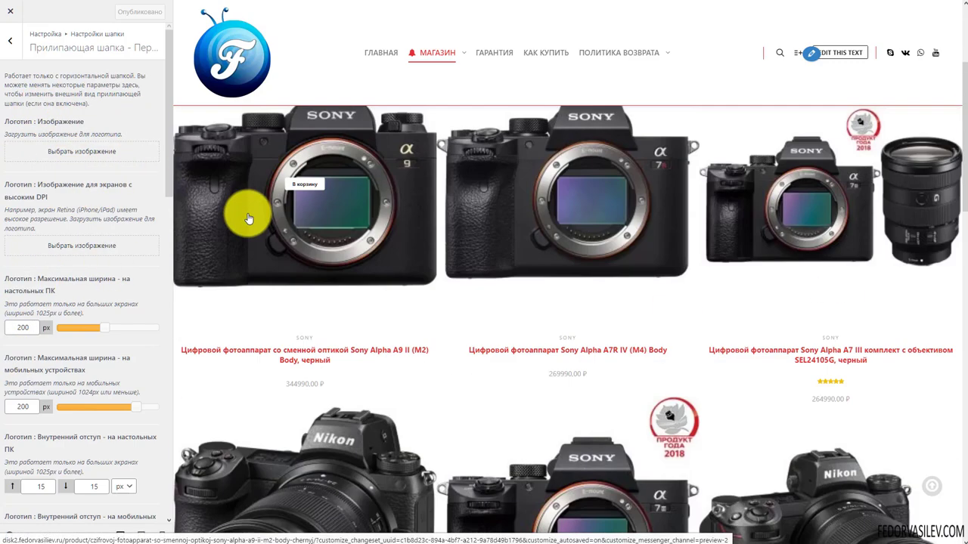
pyautogui.scroll(-1, 242, 197)
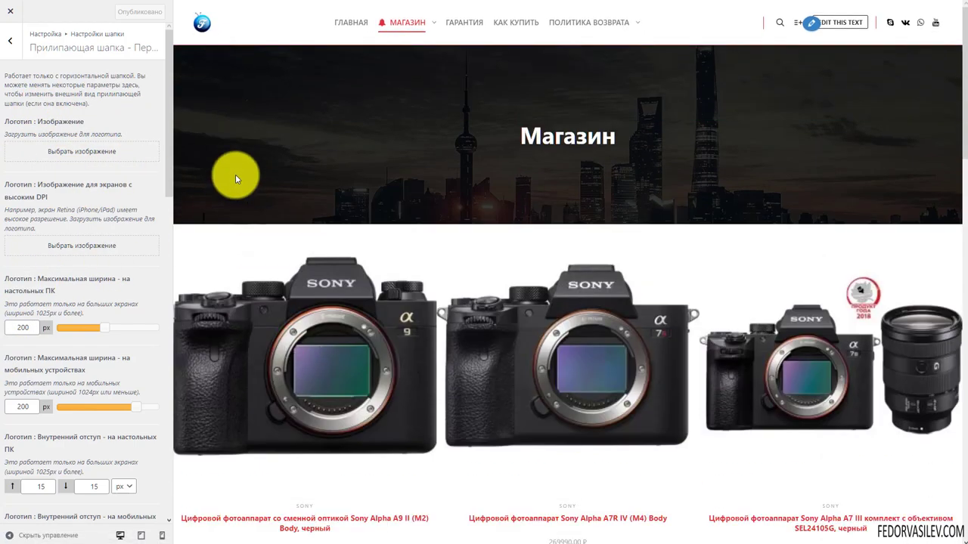
pyautogui.scroll(-3, 264, 159)
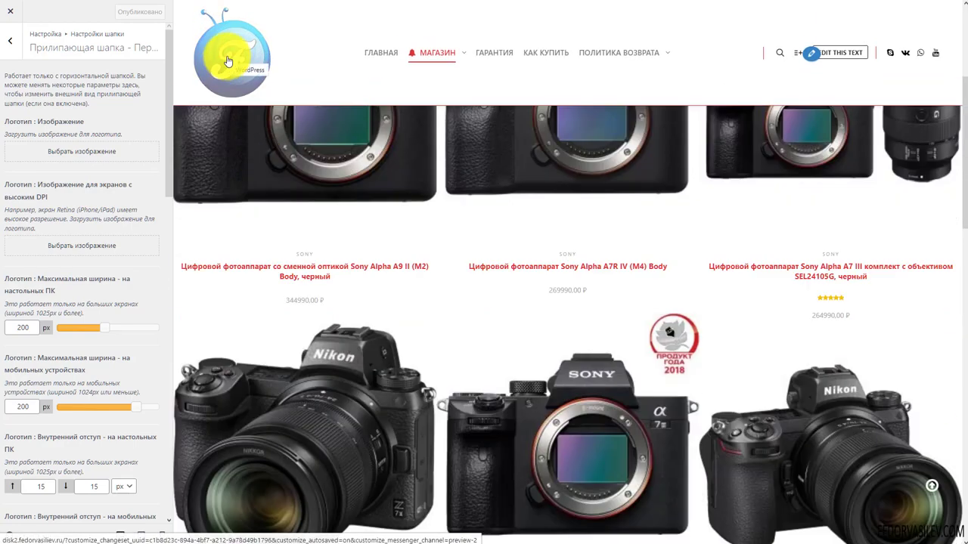
# Step: Set the sticky header logo's maximum desktop width to 20 px and check it on the "Магазин" page
pyautogui.click(14, 329)
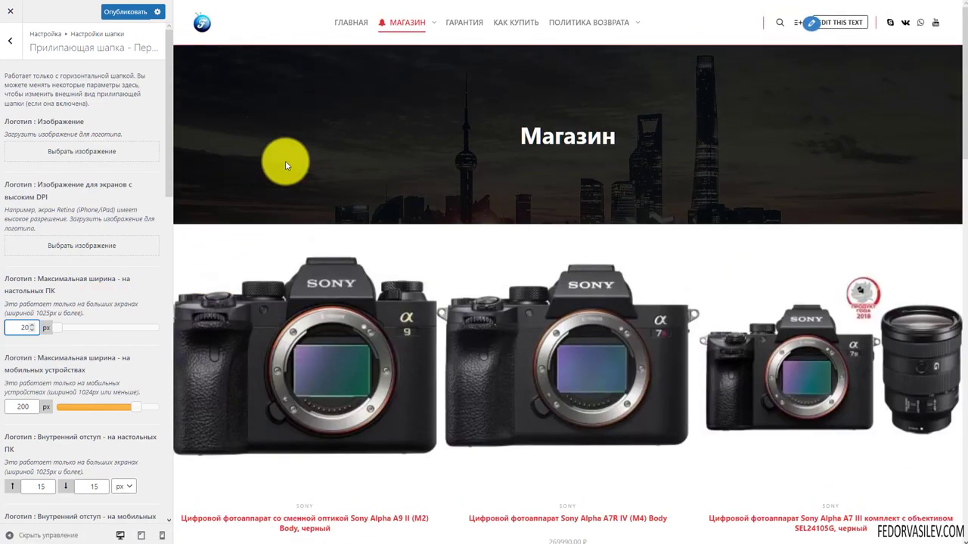
pyautogui.scroll(-4, 344, 138)
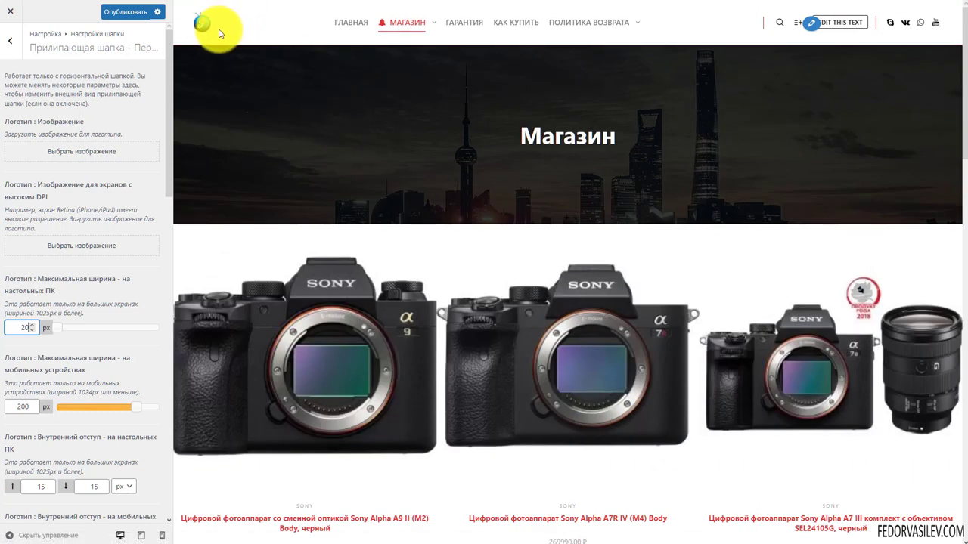
pyautogui.scroll(-5, 260, 156)
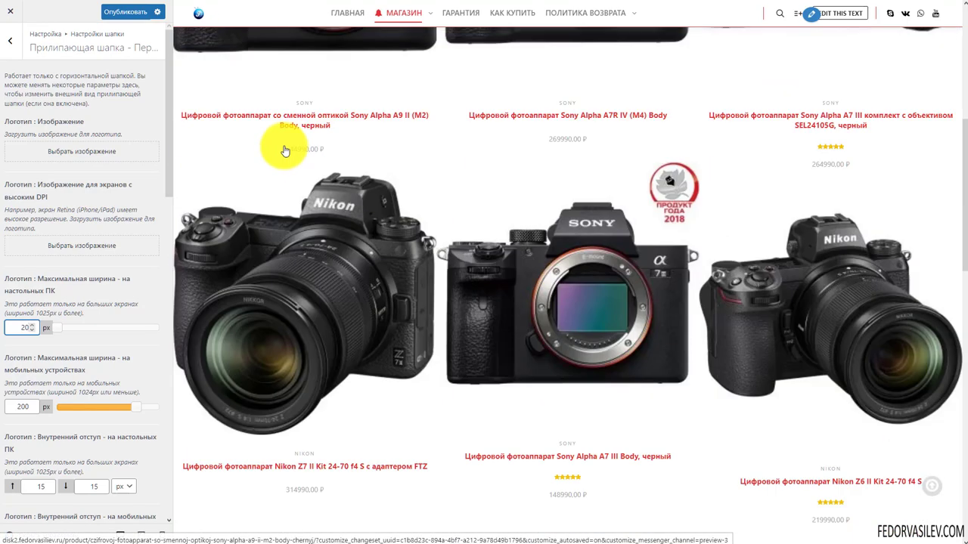
pyautogui.scroll(-5, 287, 143)
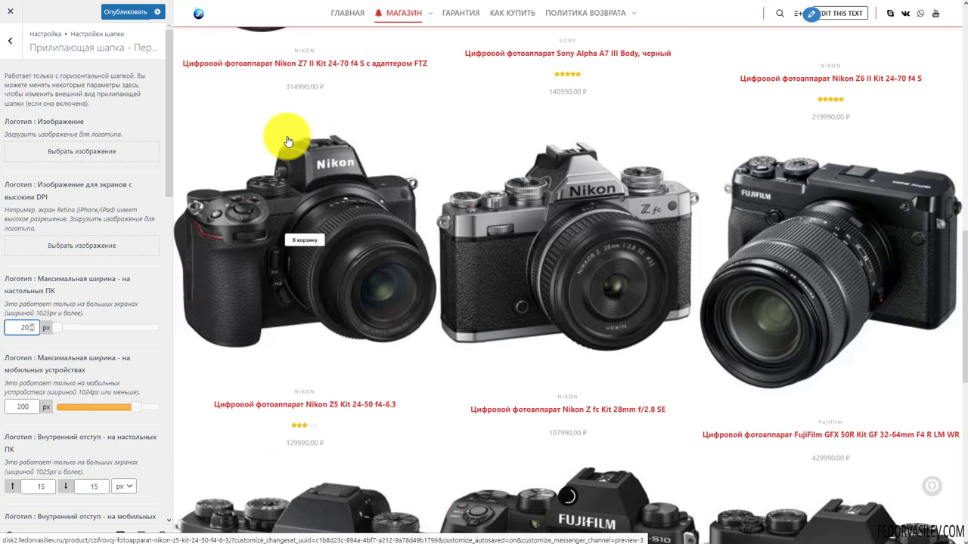
# Step: Set the sticky header logo's maximum mobile width to 20 px and check it in the tablet and phone previews
pyautogui.scroll(-2, 58, 177)
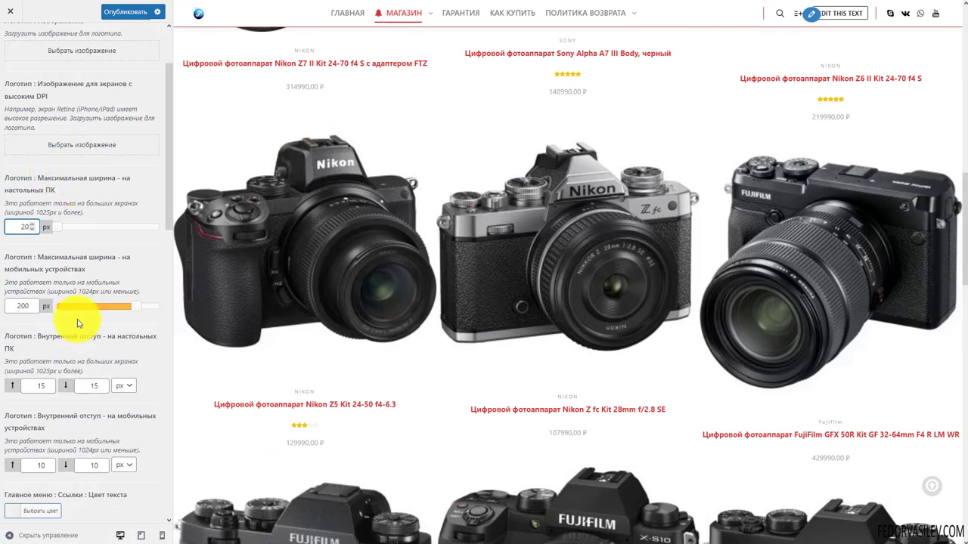
pyautogui.click(24, 306)
pyautogui.press('BackSpace')
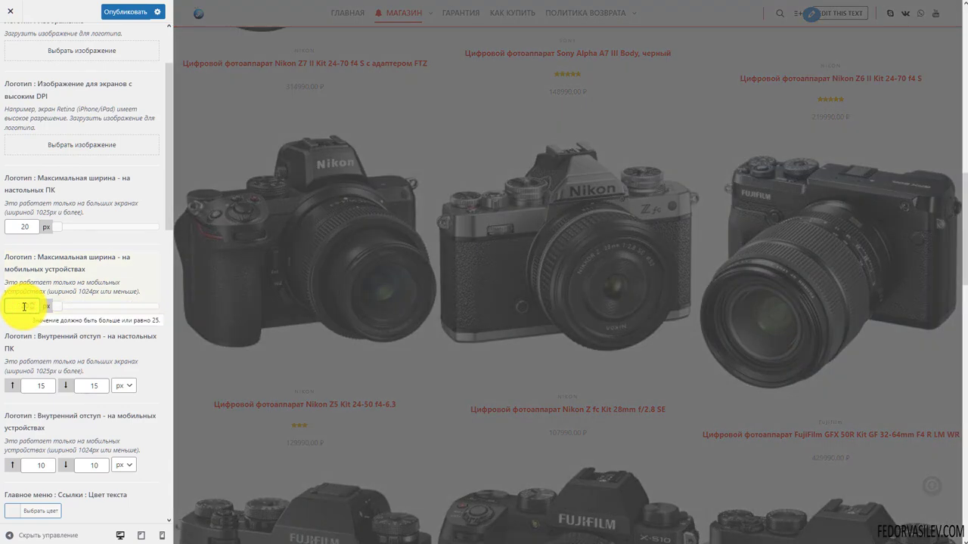
pyautogui.write('0')
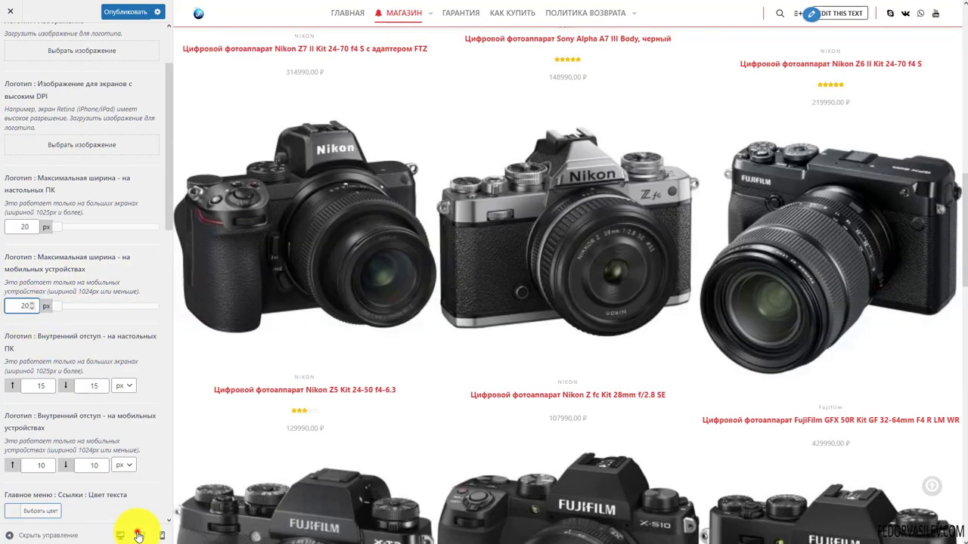
pyautogui.click(141, 535)
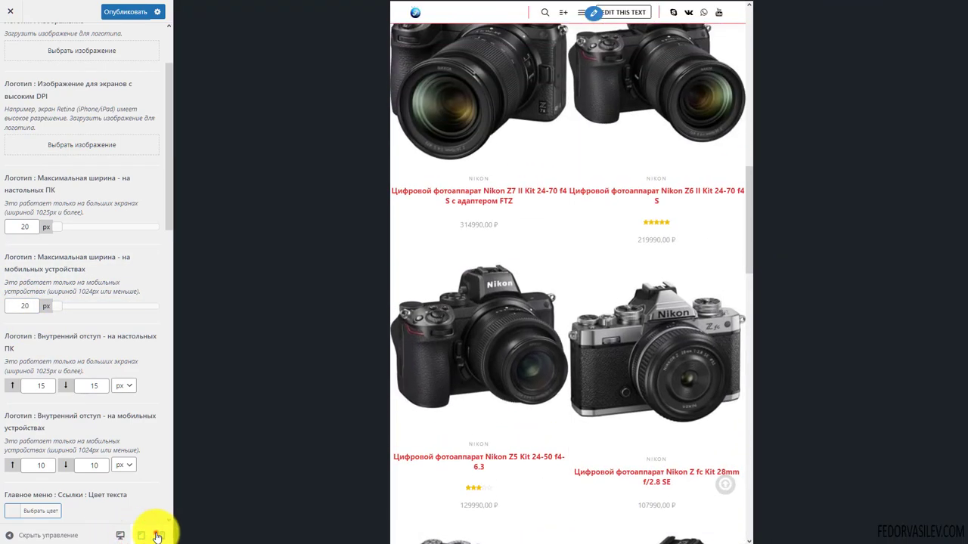
pyautogui.click(157, 536)
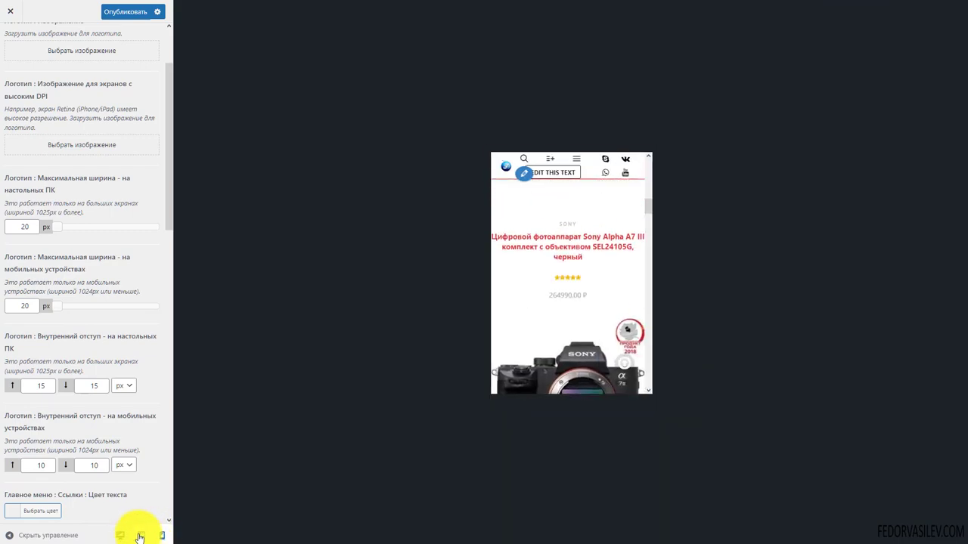
pyautogui.click(120, 535)
# Step: Examine the remaining sticky header settings for menu, tool icon, button and social icon colors, and review the sticky header in the preview
pyautogui.scroll(-3, 90, 280)
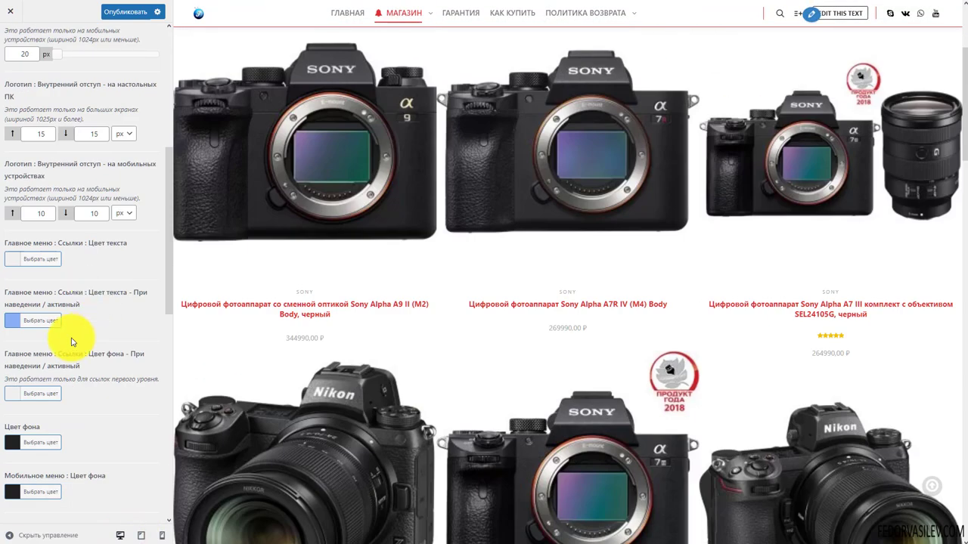
pyautogui.scroll(-2, 76, 291)
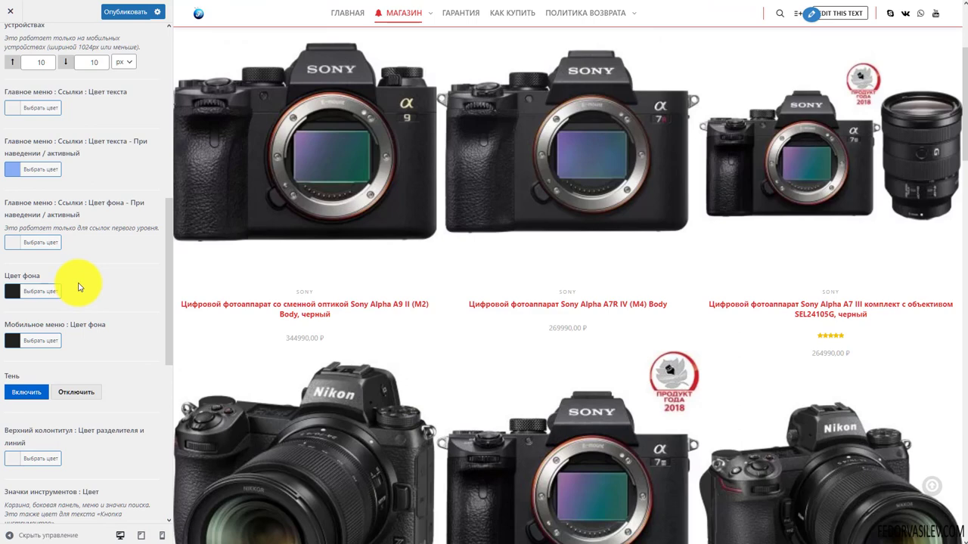
pyautogui.scroll(-1, 78, 287)
pyautogui.scroll(-4, 79, 286)
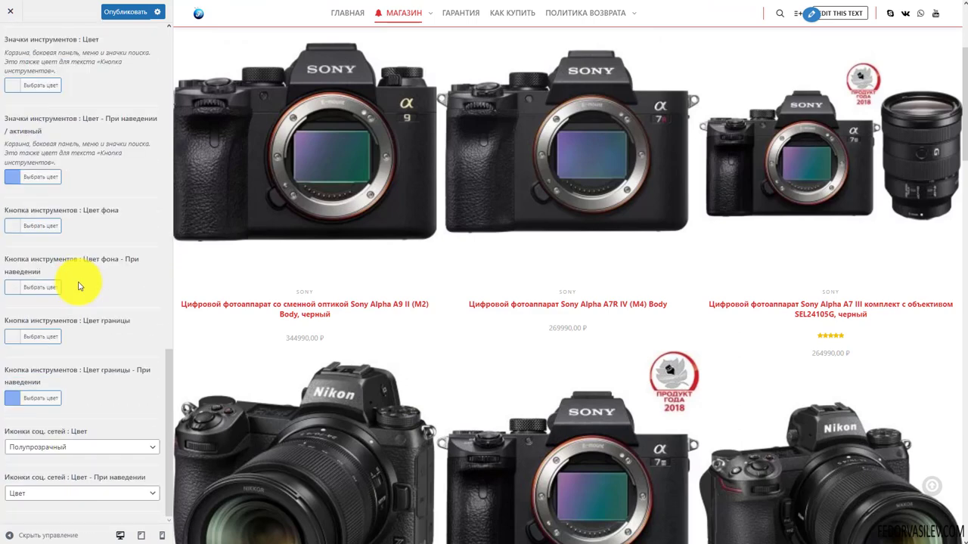
pyautogui.click(80, 456)
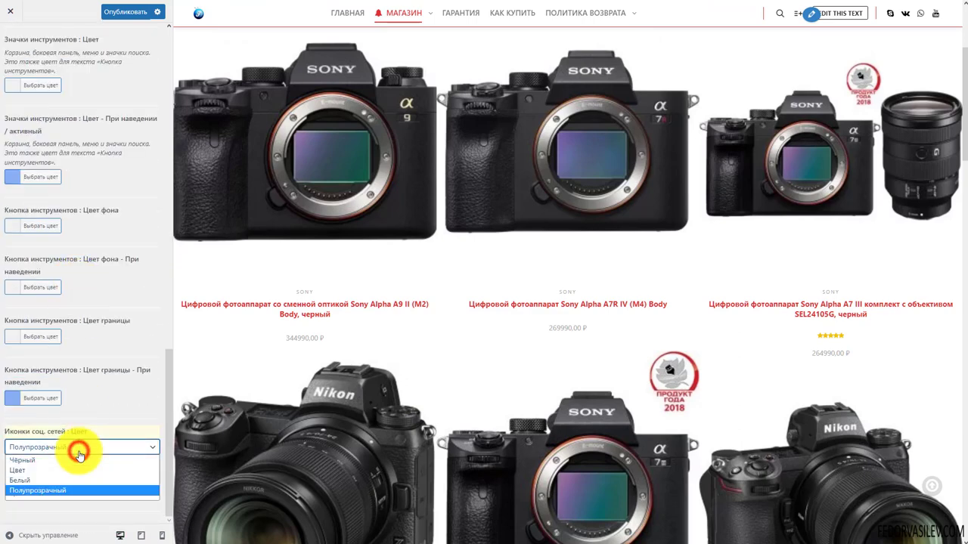
pyautogui.click(99, 415)
pyautogui.scroll(-5, 351, 217)
pyautogui.scroll(6, 351, 218)
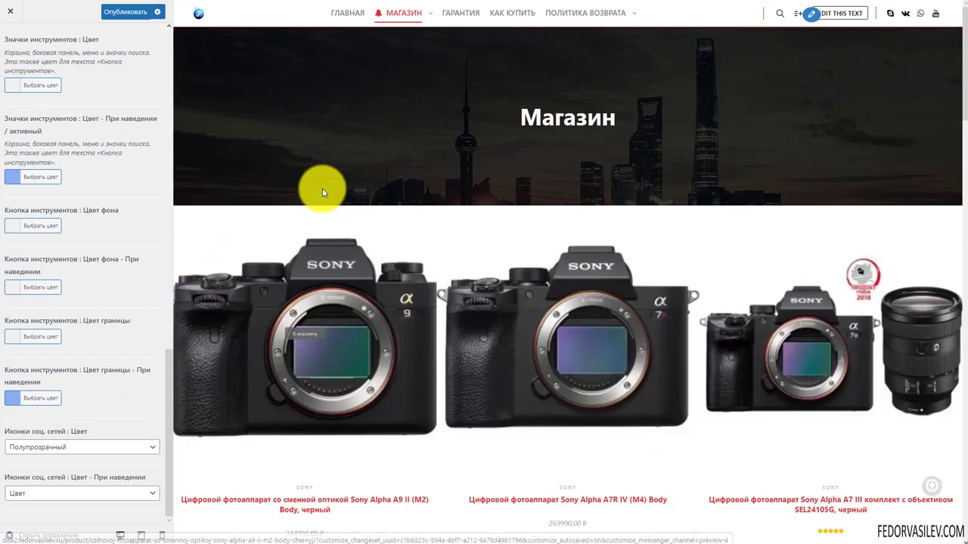
pyautogui.scroll(-3, 322, 188)
pyautogui.scroll(-3, 323, 189)
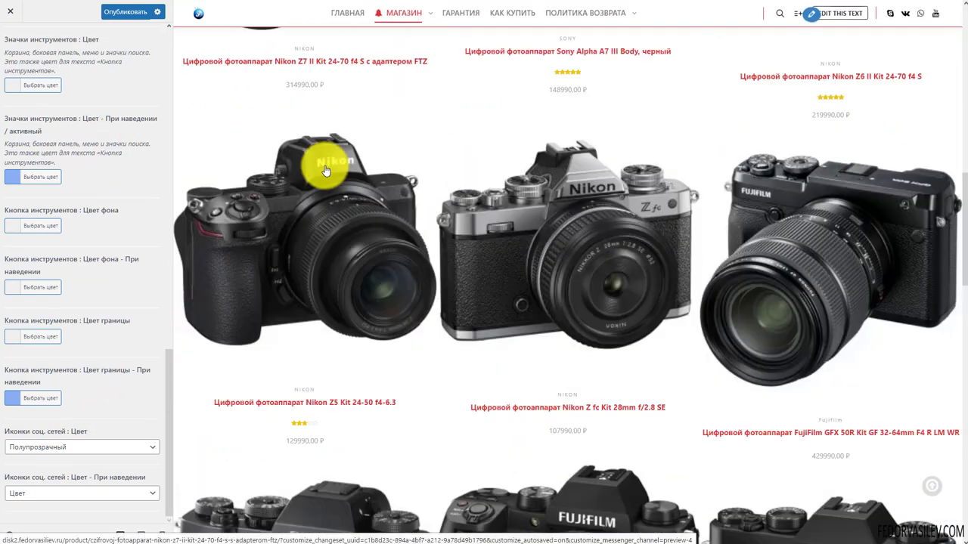
# Step: Publish the sticky header changes and set the tool icons' main color to red, checking it in the previewed header
pyautogui.click(10, 42)
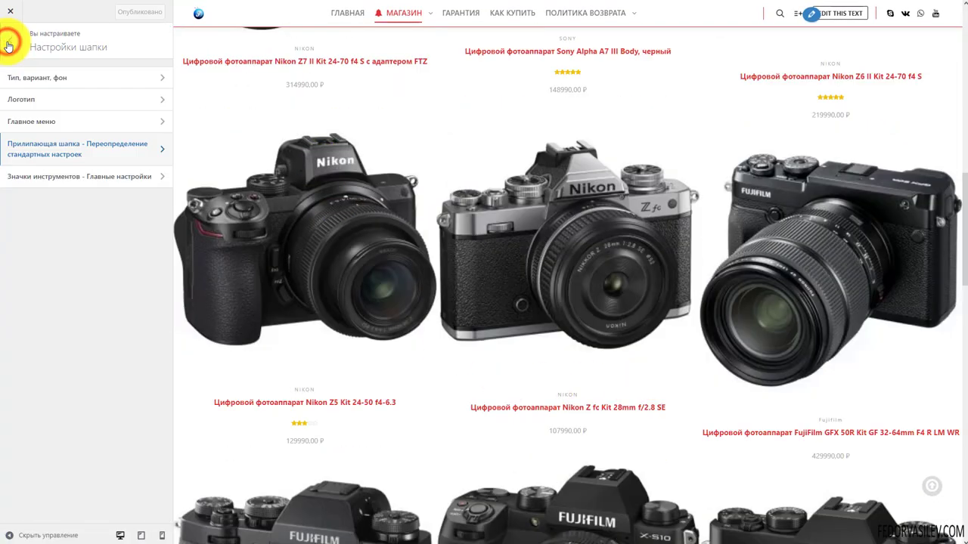
pyautogui.click(47, 181)
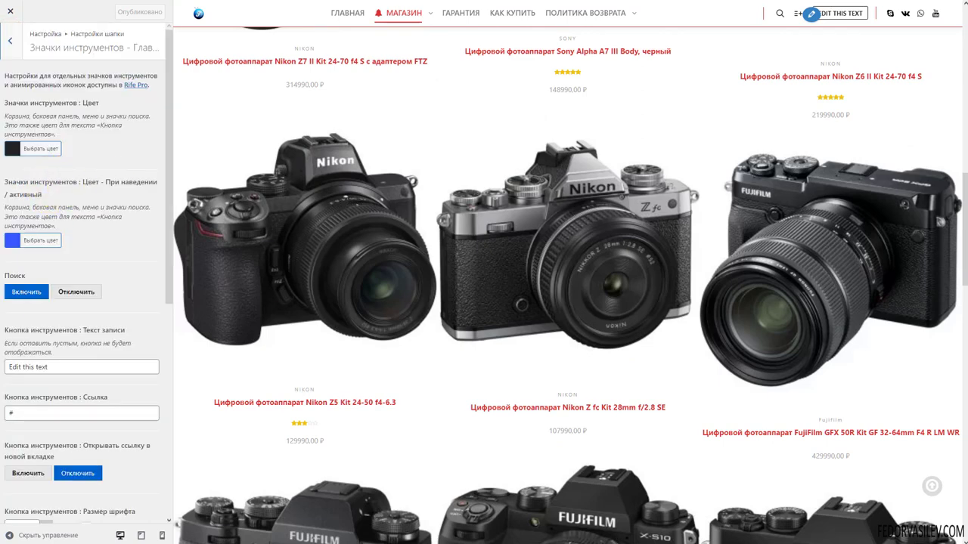
pyautogui.click(12, 148)
pyautogui.click(34, 121)
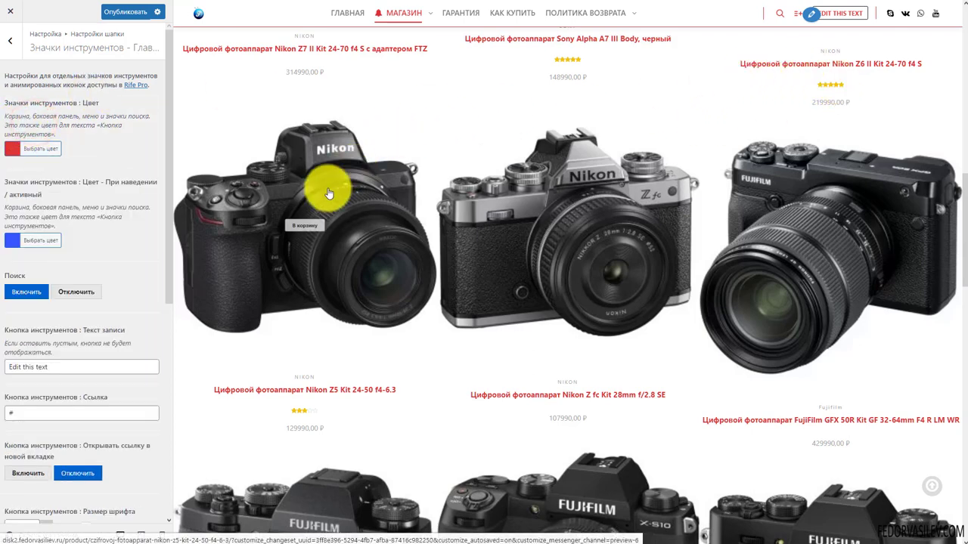
pyautogui.click(780, 14)
pyautogui.click(858, 27)
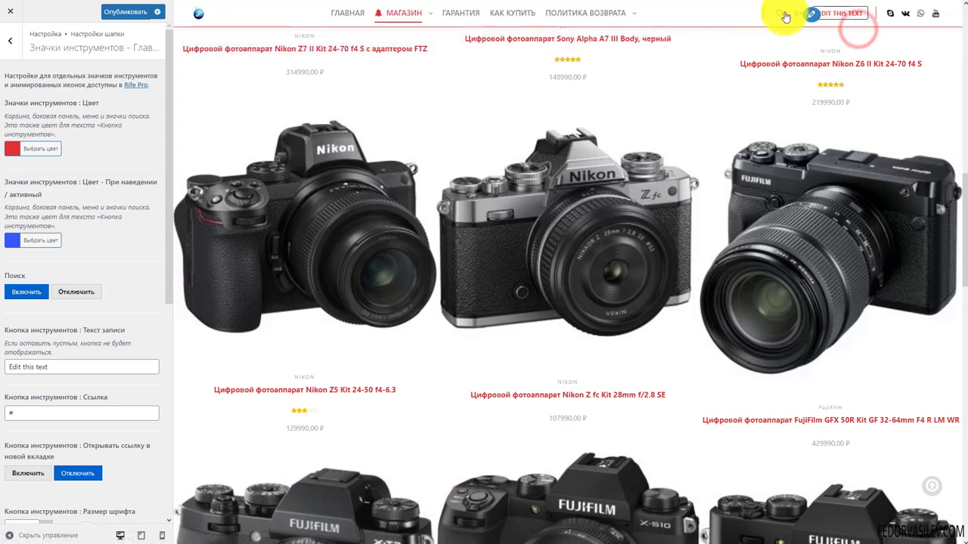
# Step: Set the tool icons' hover/active color to a dark red shade, starting from #dd3333
pyautogui.click(15, 242)
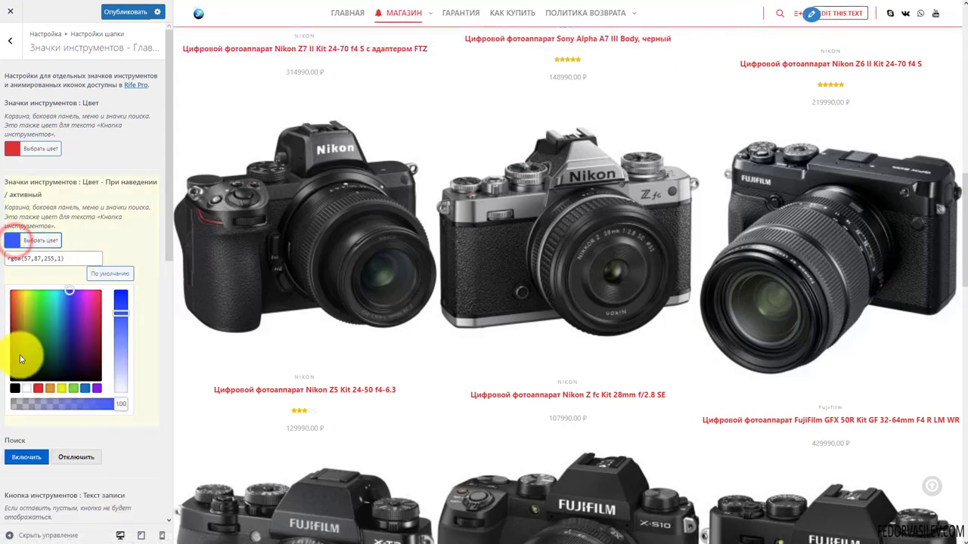
pyautogui.click(38, 388)
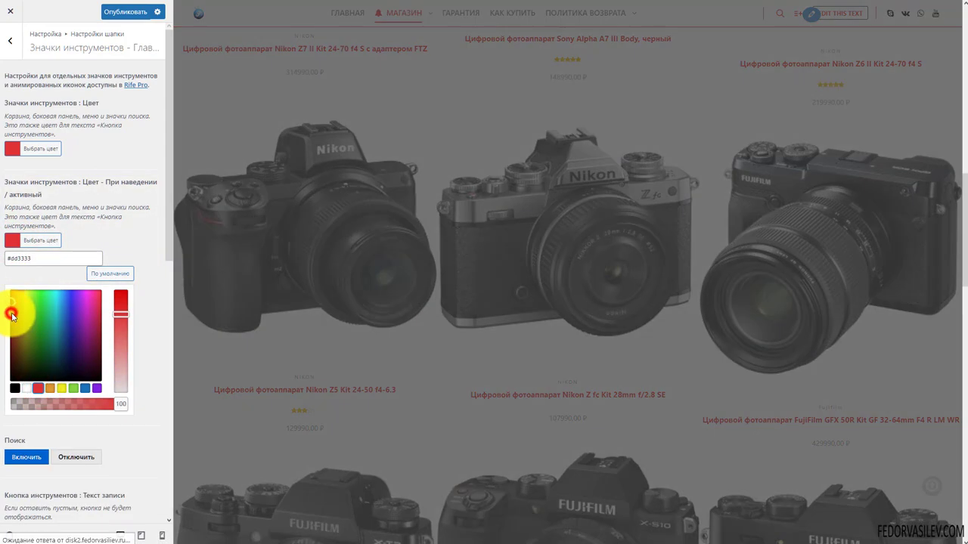
pyautogui.moveTo(11, 314); pyautogui.dragTo(7, 314)
pyautogui.click(99, 149)
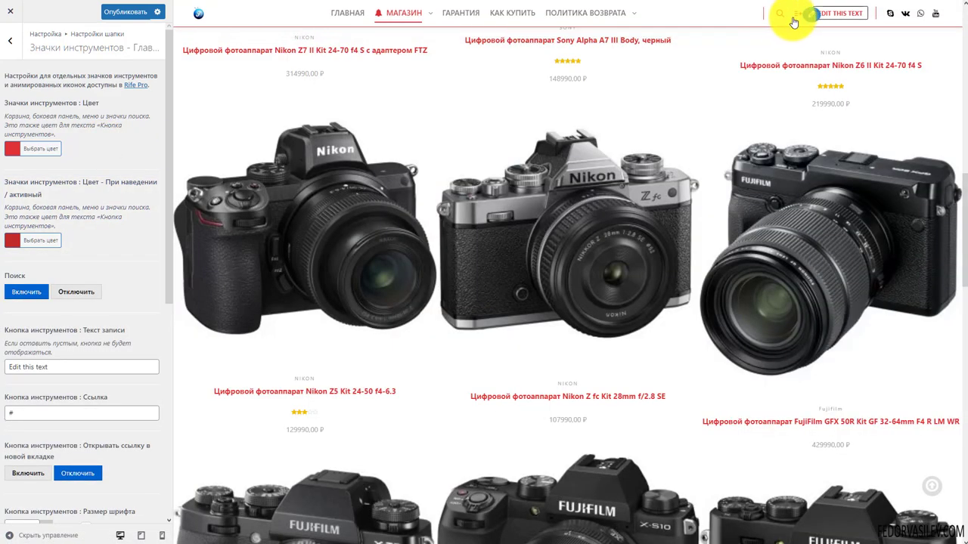
# Step: Turn the header's search icon off and back on
pyautogui.click(66, 291)
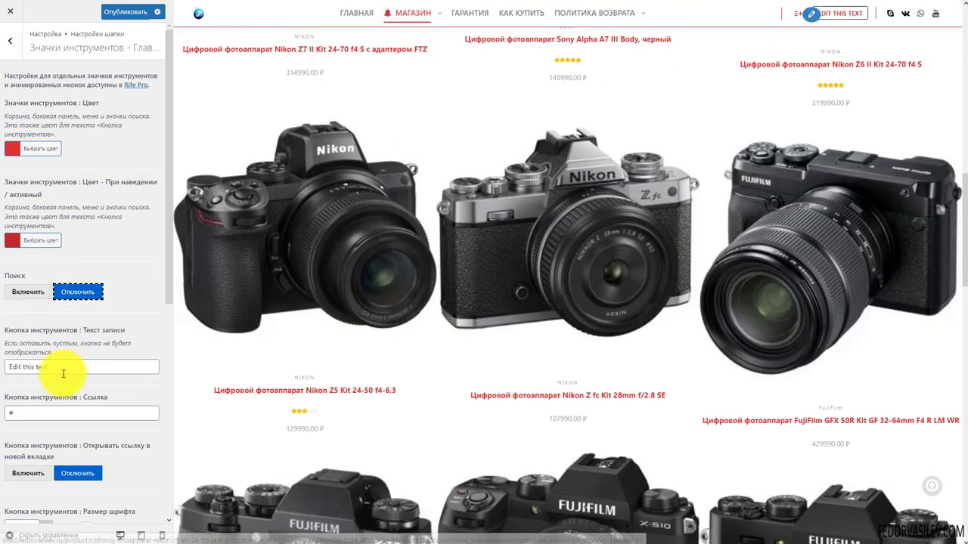
pyautogui.click(25, 292)
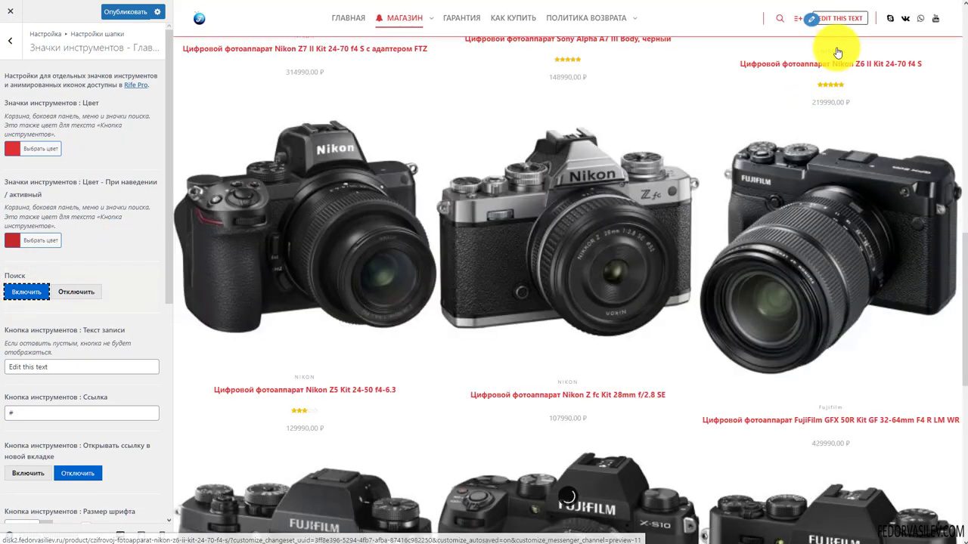
pyautogui.scroll(-1, 91, 266)
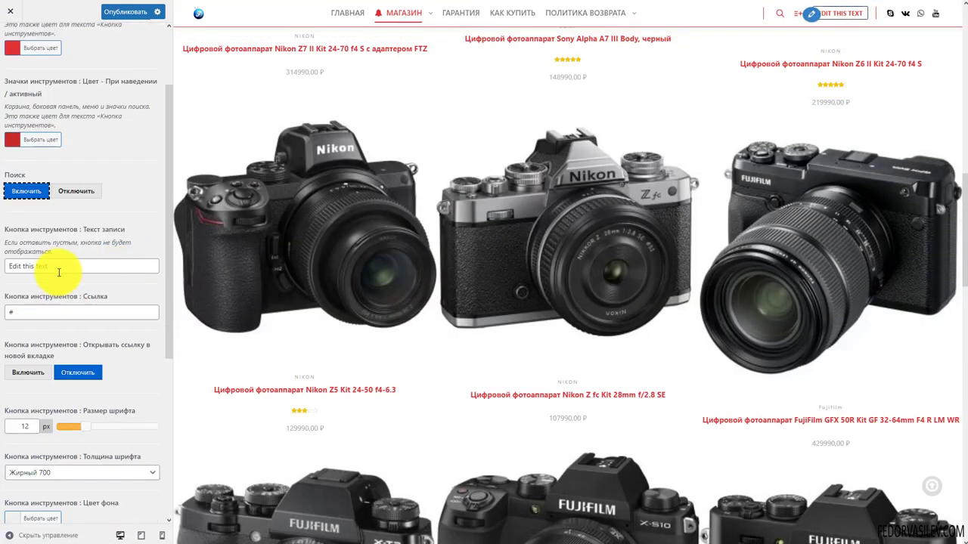
# Step: Change the header tool button's text to "кнопка" and check the button in the preview
pyautogui.tripleClick(67, 263)
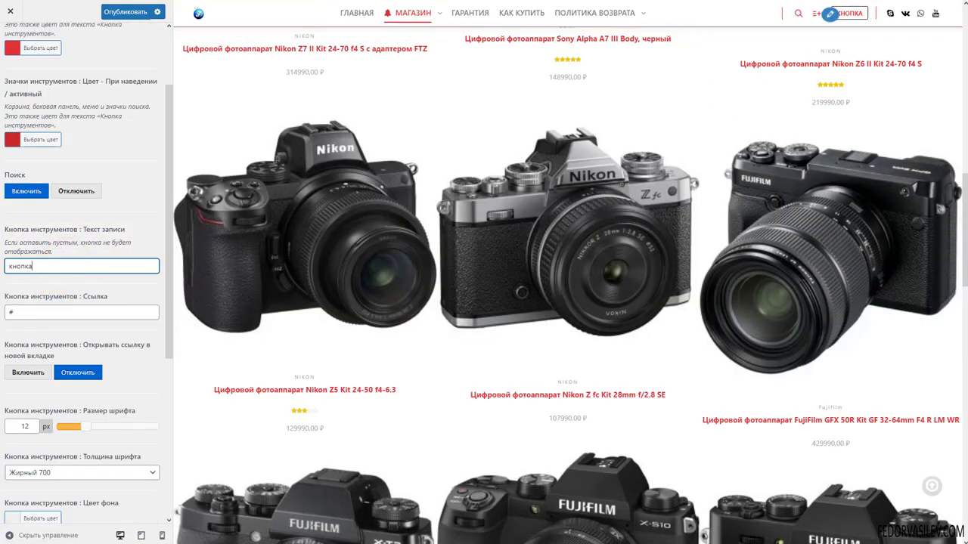
pyautogui.scroll(2, 869, 98)
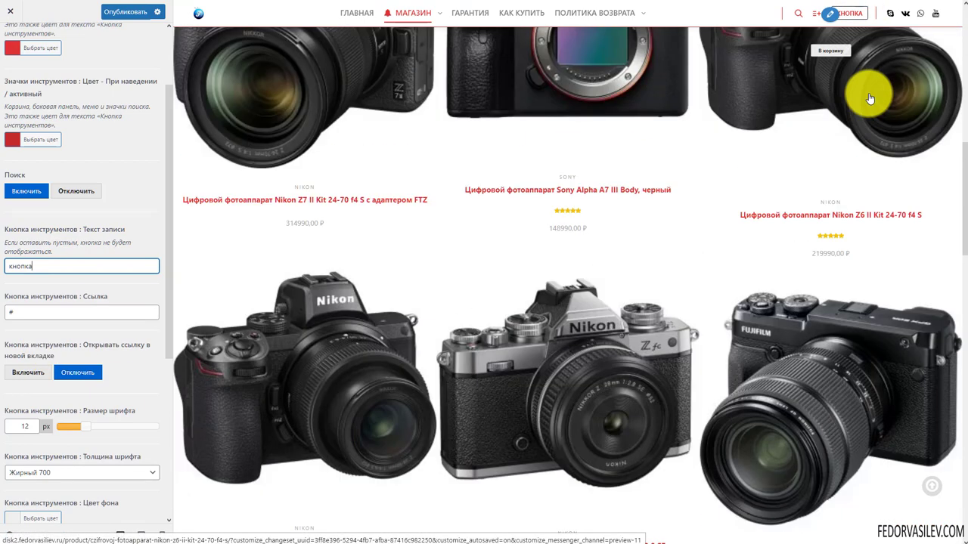
pyautogui.scroll(3, 869, 98)
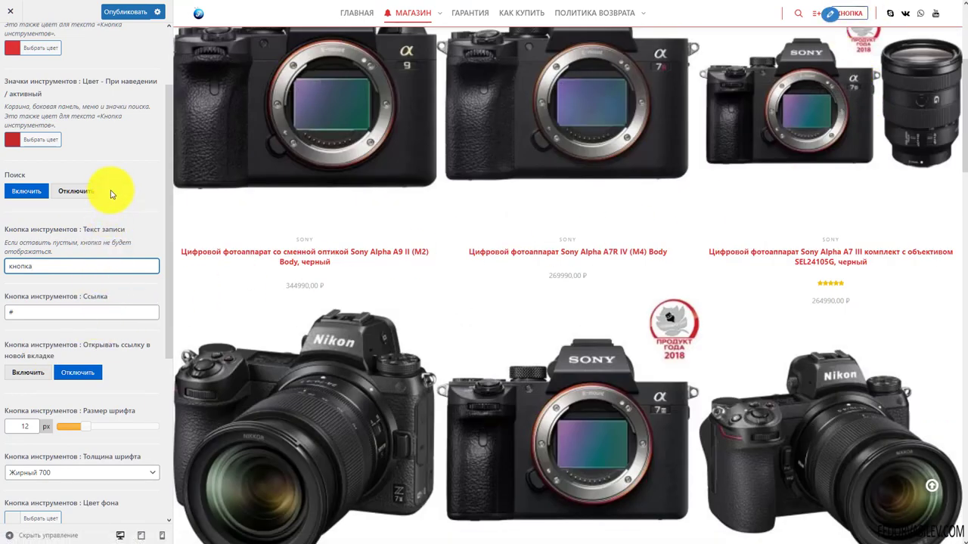
pyautogui.scroll(-1, 111, 194)
pyautogui.click(29, 261)
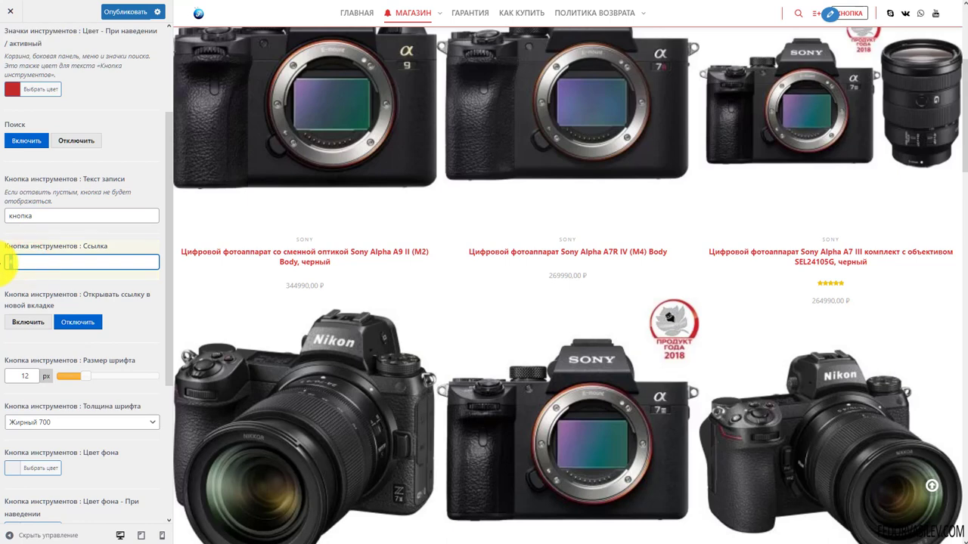
pyautogui.doubleClick(50, 216)
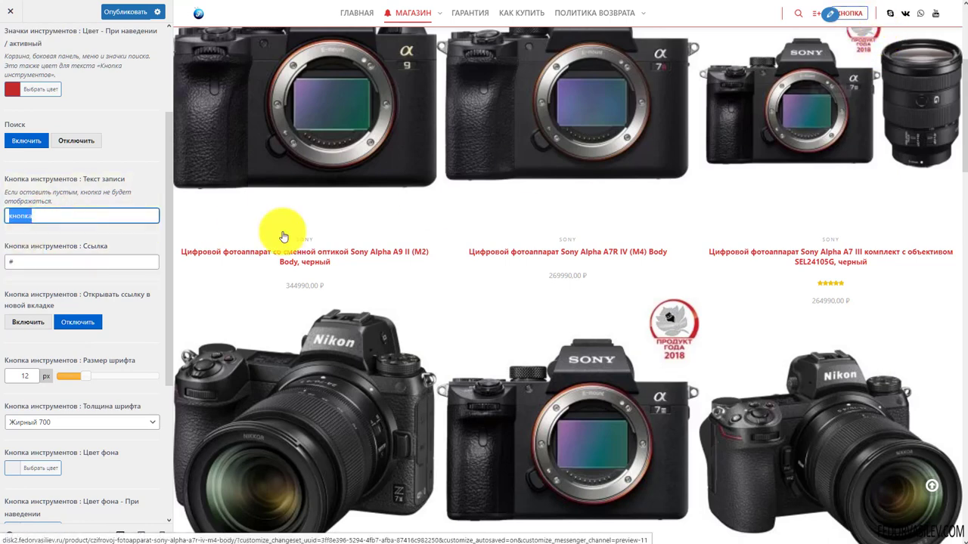
# Step: Enable opening the tool button's link in a new tab
pyautogui.scroll(-2, 16, 209)
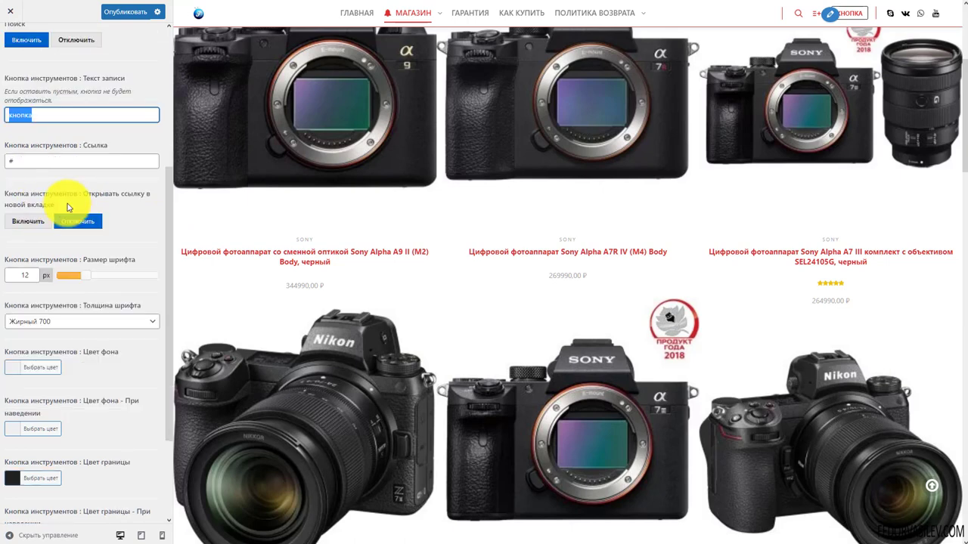
pyautogui.click(23, 221)
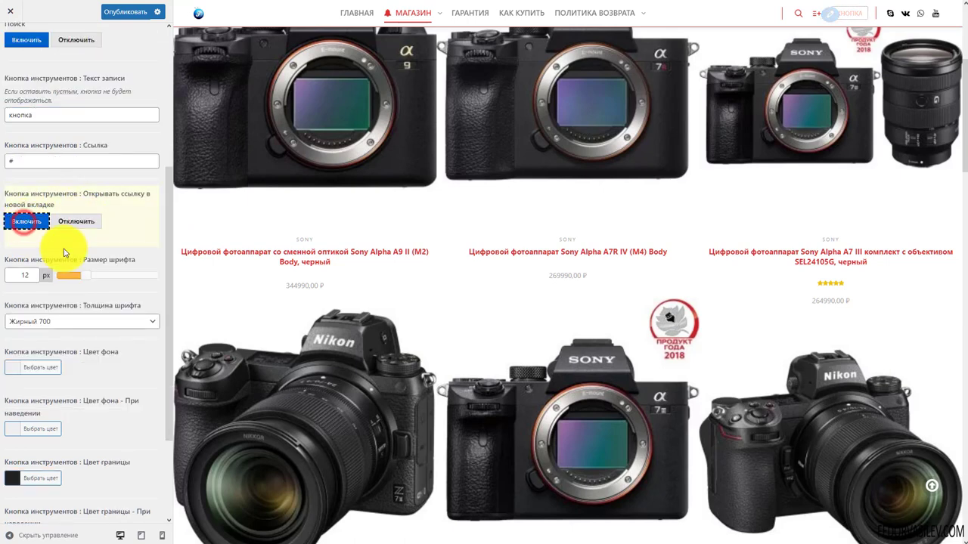
pyautogui.hotkey('shift', 'Tab')
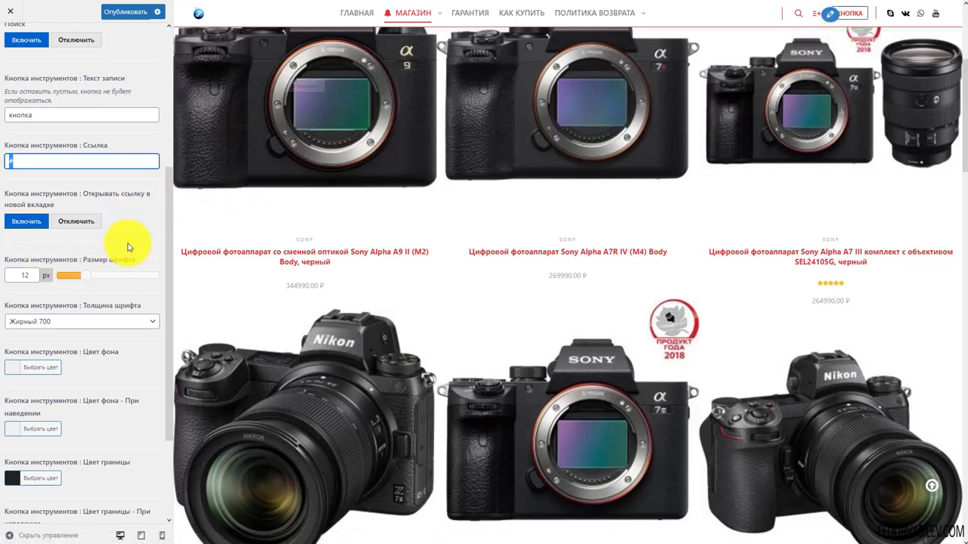
# Step: Set the tool button's background color to the red preset #dd3333
pyautogui.scroll(-2, 99, 226)
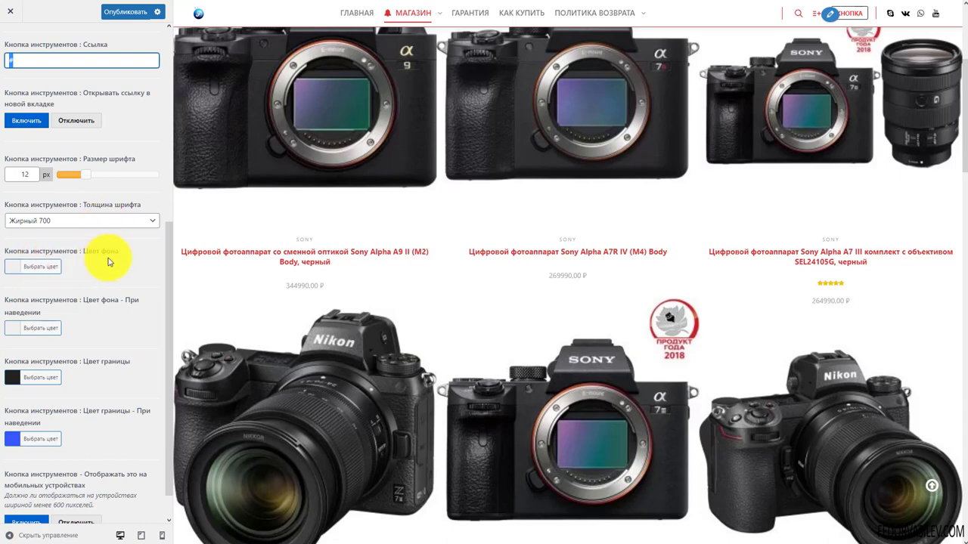
pyautogui.click(15, 269)
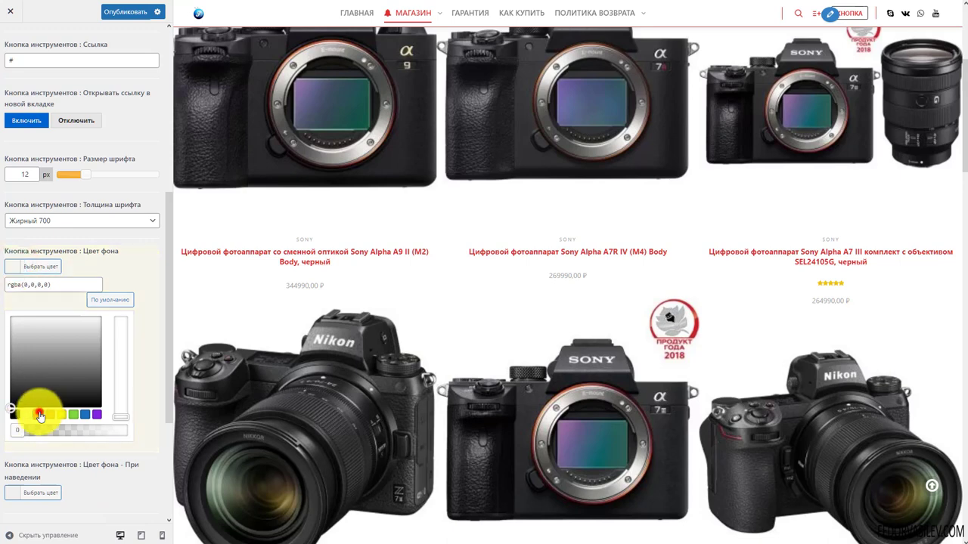
pyautogui.click(38, 414)
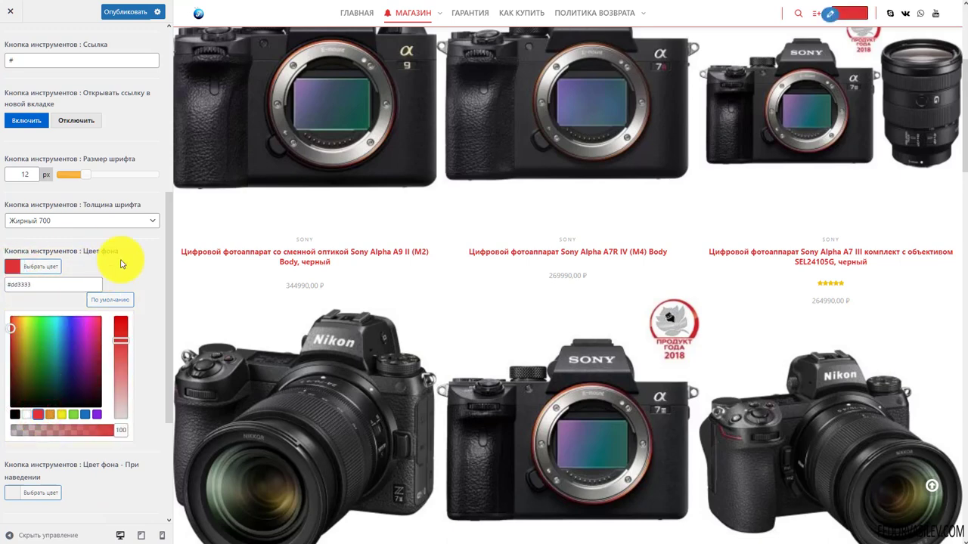
pyautogui.click(122, 260)
pyautogui.scroll(5, 123, 260)
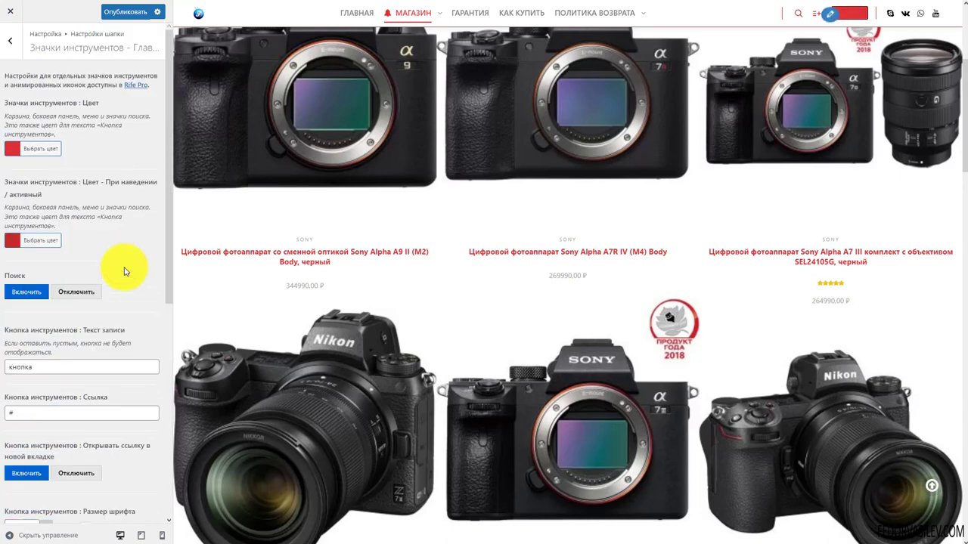
# Step: Set the tool button's hover border color to red #dd3333 and its background color to white #ffffff
pyautogui.scroll(-6, 15, 491)
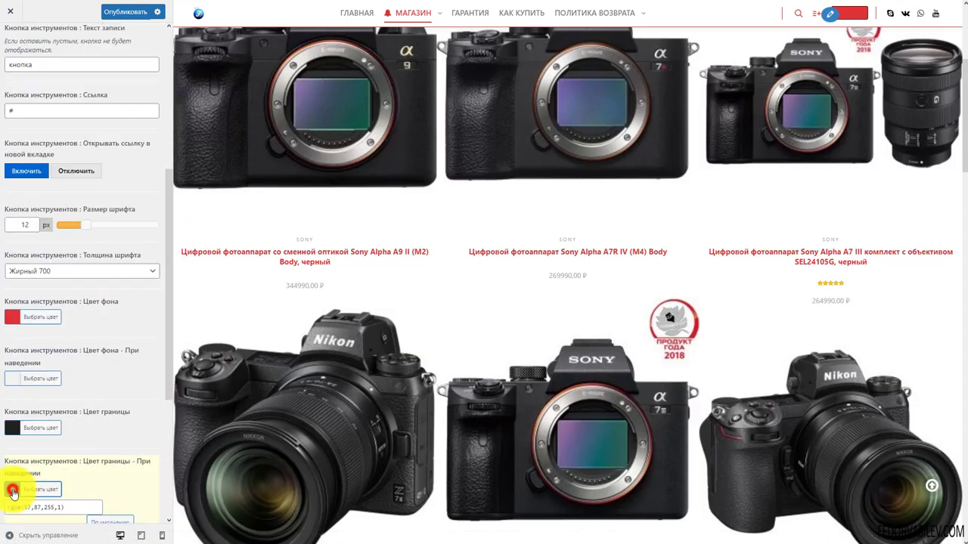
pyautogui.click(34, 338)
pyautogui.click(38, 486)
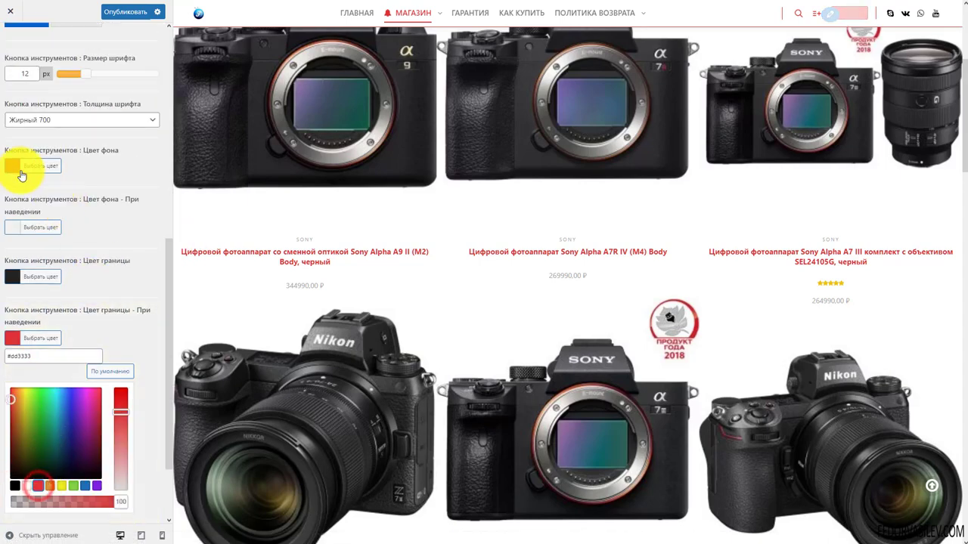
pyautogui.click(12, 167)
pyautogui.click(27, 313)
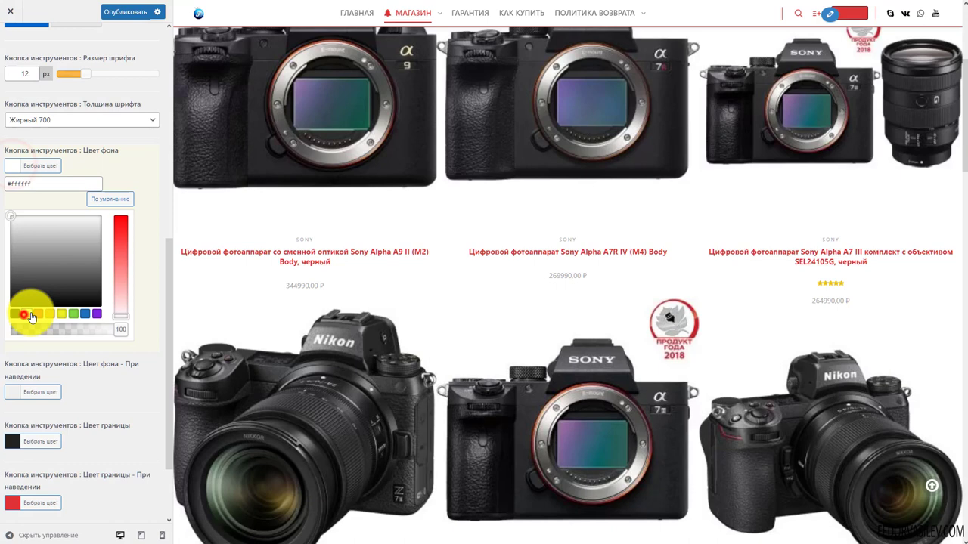
pyautogui.click(129, 161)
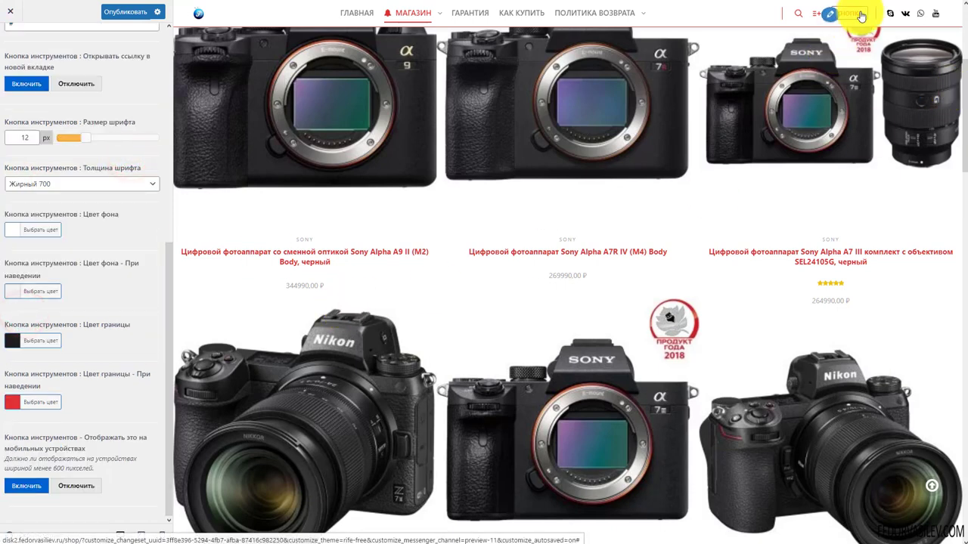
# Step: Set the tool button's border color to red #dd3333 and its hover border color to a darker red
pyautogui.click(12, 340)
pyautogui.click(33, 492)
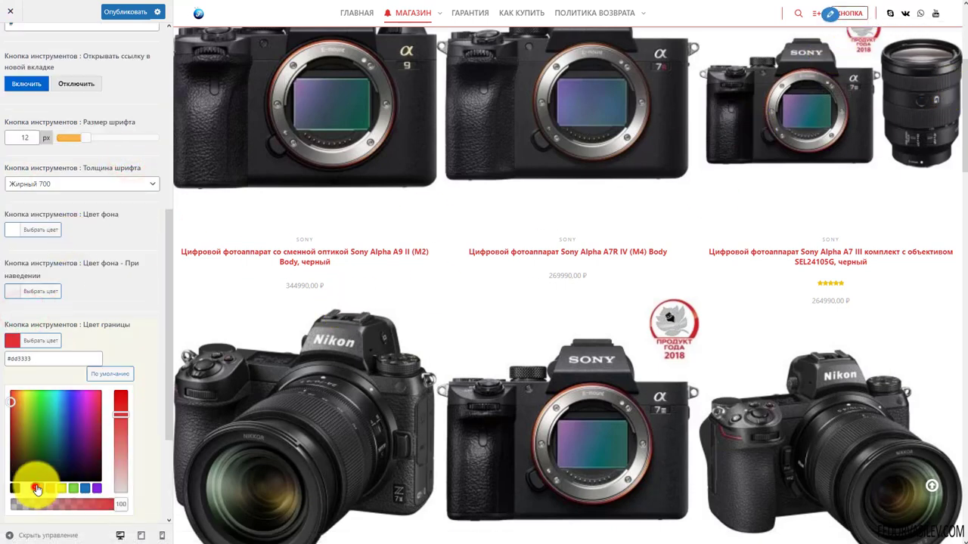
pyautogui.click(126, 296)
pyautogui.click(13, 402)
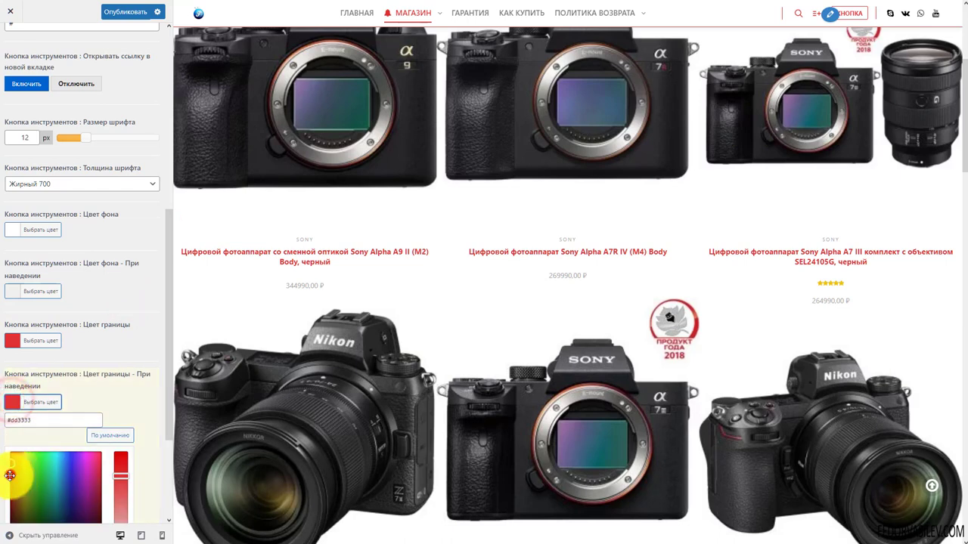
pyautogui.click(11, 478)
pyautogui.click(150, 319)
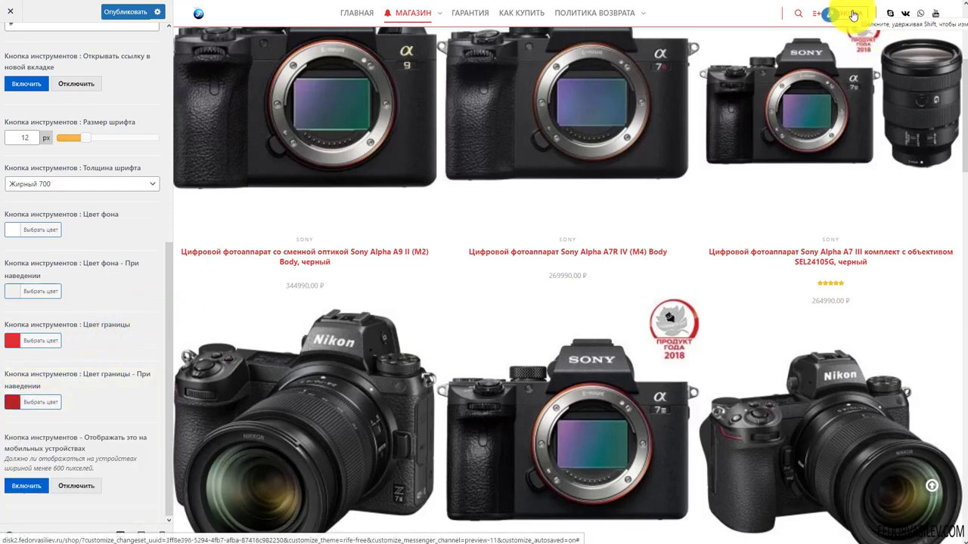
# Step: Check the header in the tablet and phone previews and disable displaying the tool button on mobile devices
pyautogui.scroll(1, 141, 249)
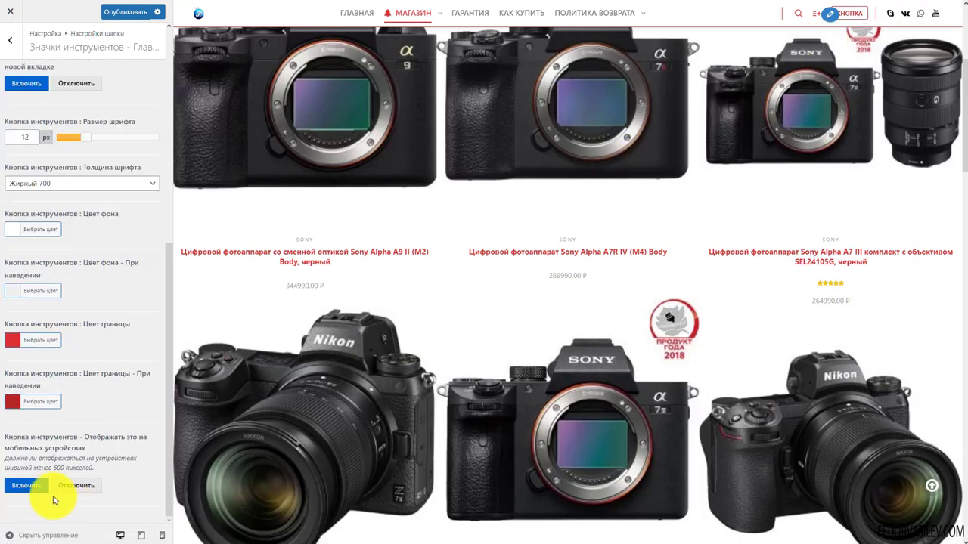
pyautogui.click(141, 535)
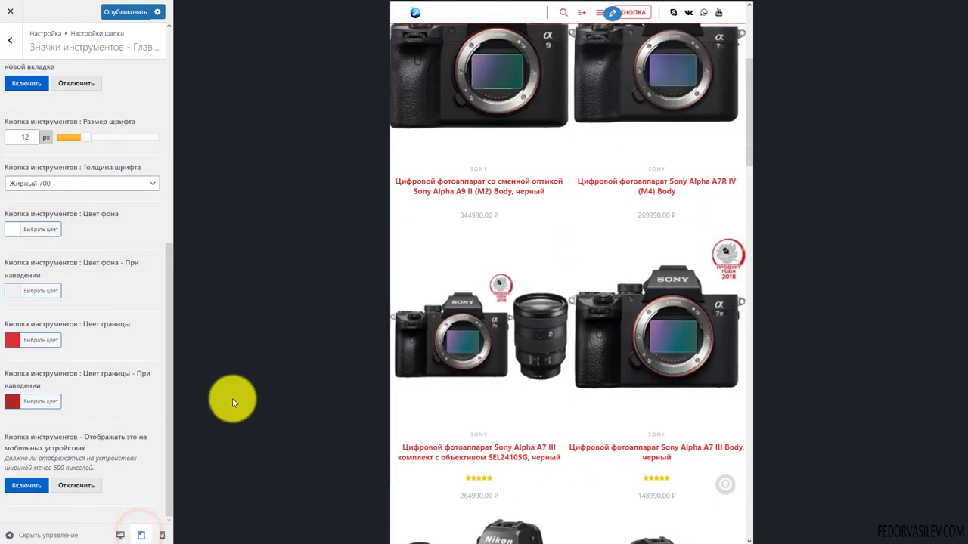
pyautogui.click(162, 535)
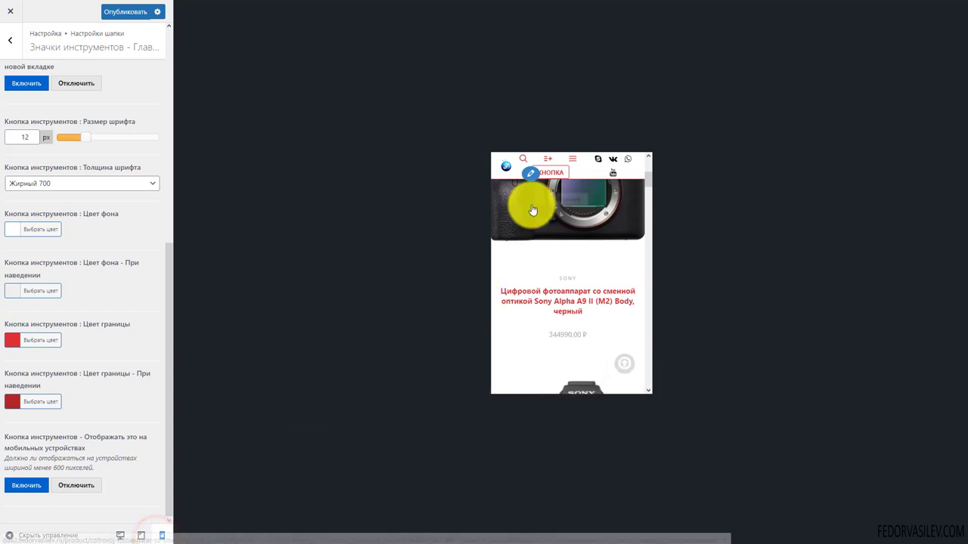
pyautogui.click(93, 485)
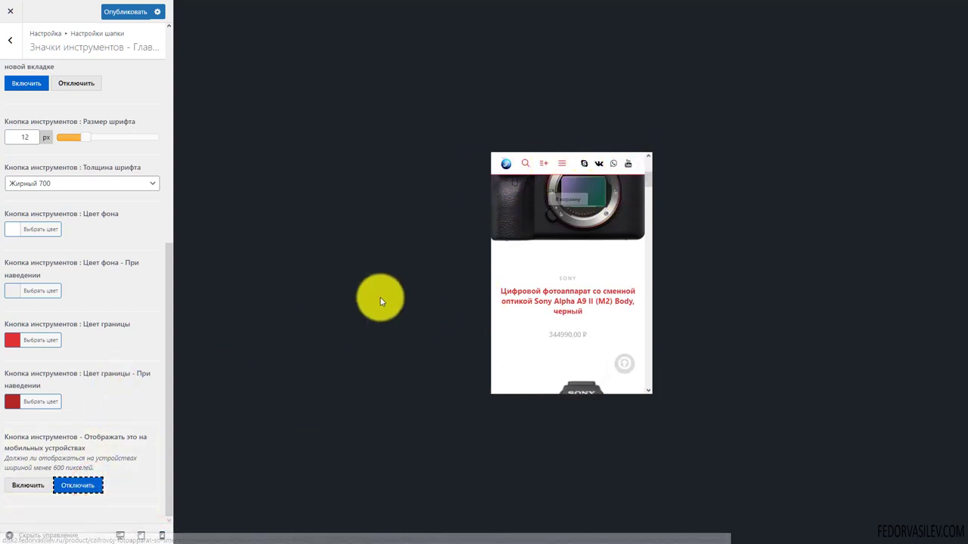
# Step: Check the header in the tablet preview, return to the desktop preview and publish the changes
pyautogui.click(142, 535)
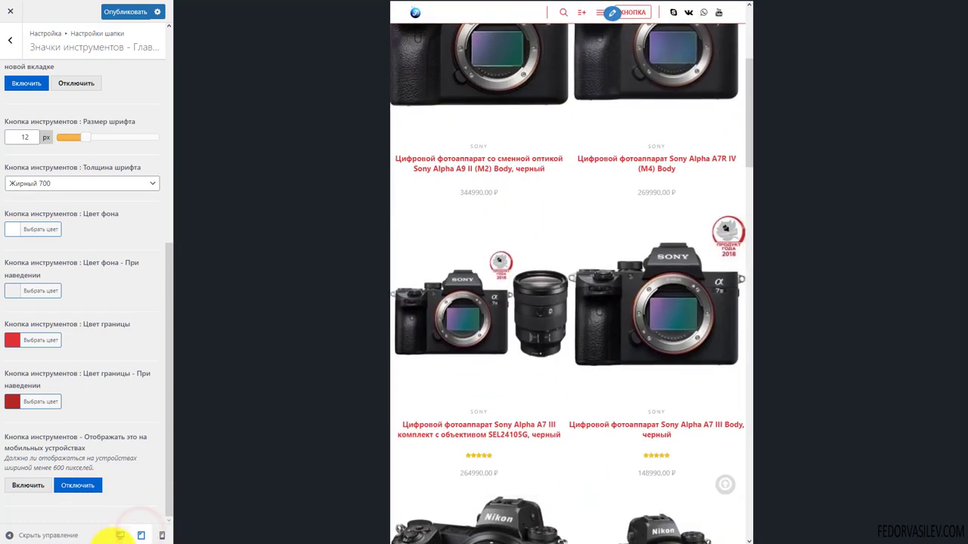
pyautogui.click(117, 534)
pyautogui.click(119, 12)
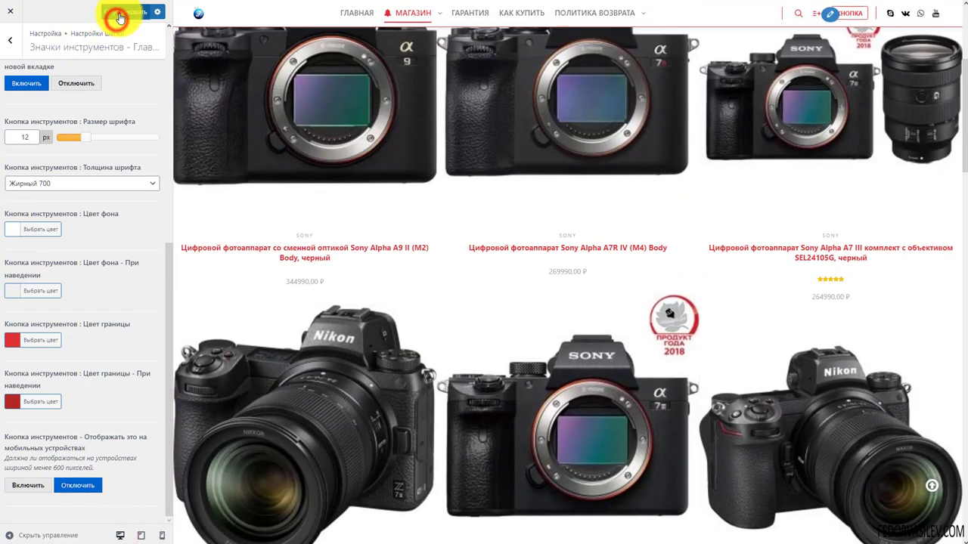
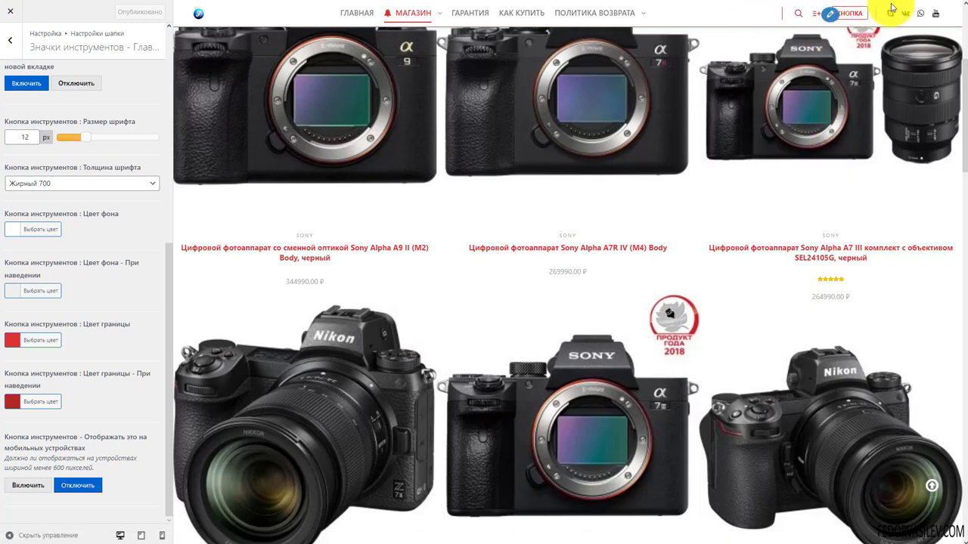
pyautogui.scroll(3, 138, 351)
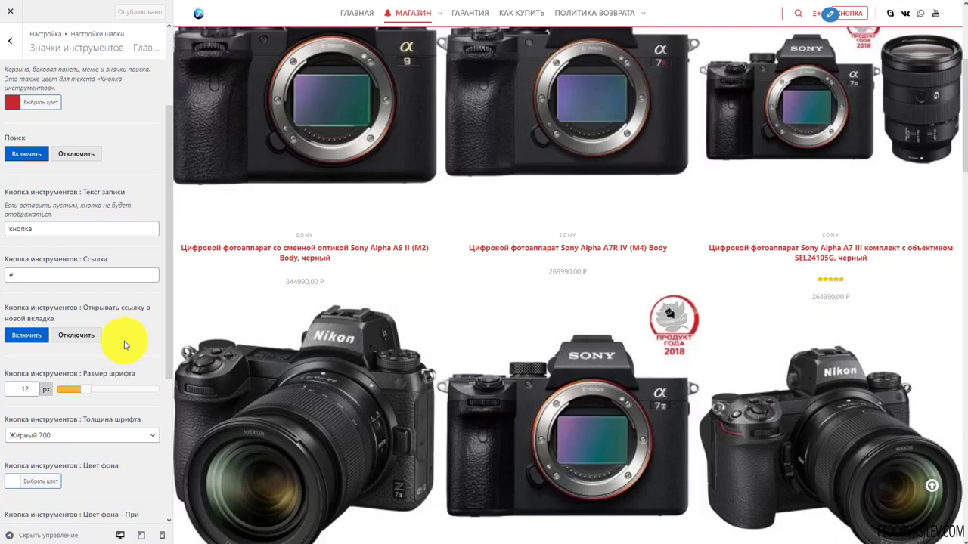
pyautogui.scroll(4, 598, 194)
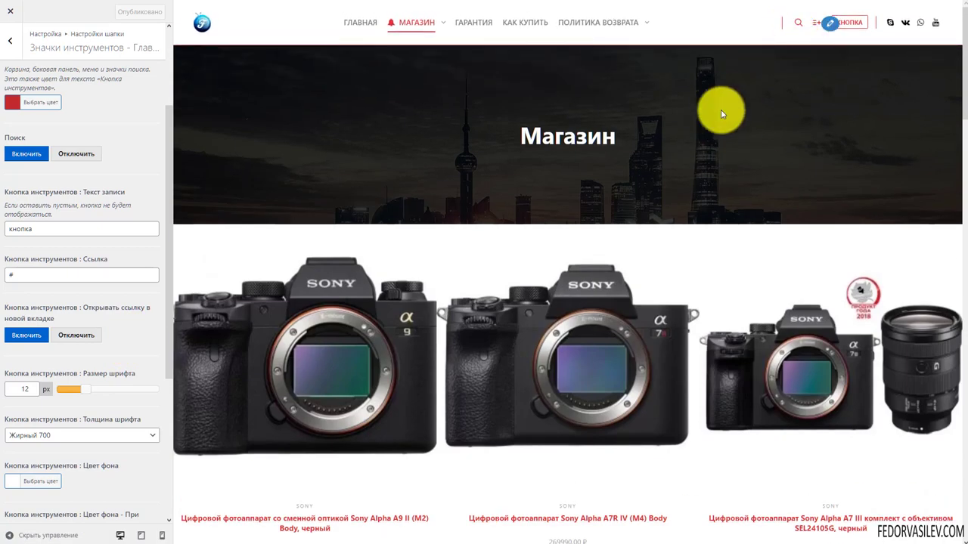
pyautogui.scroll(-4, 719, 108)
pyautogui.scroll(4, 720, 113)
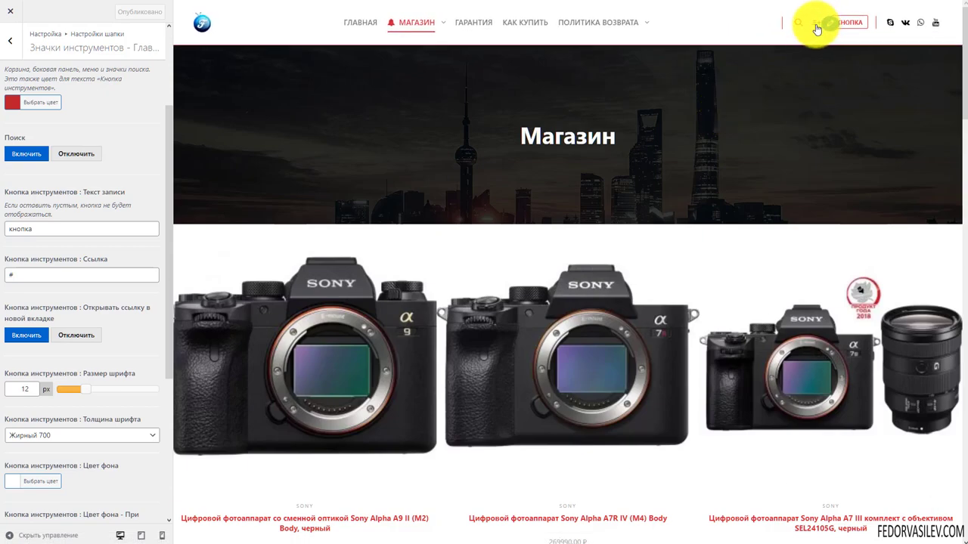
pyautogui.scroll(2, 121, 196)
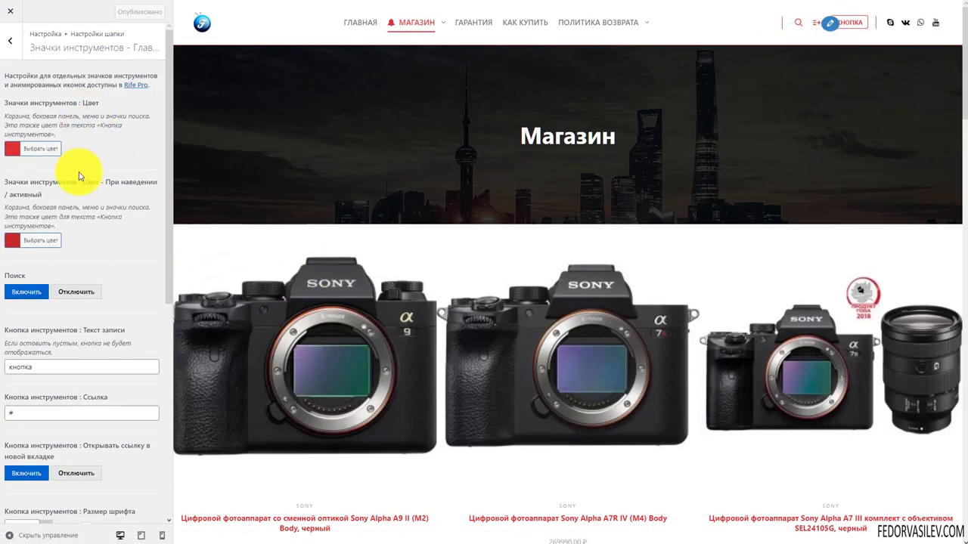
# Step: Open the background section «Фон» of the blog settings and load the blog page in the site preview
pyautogui.click(10, 42)
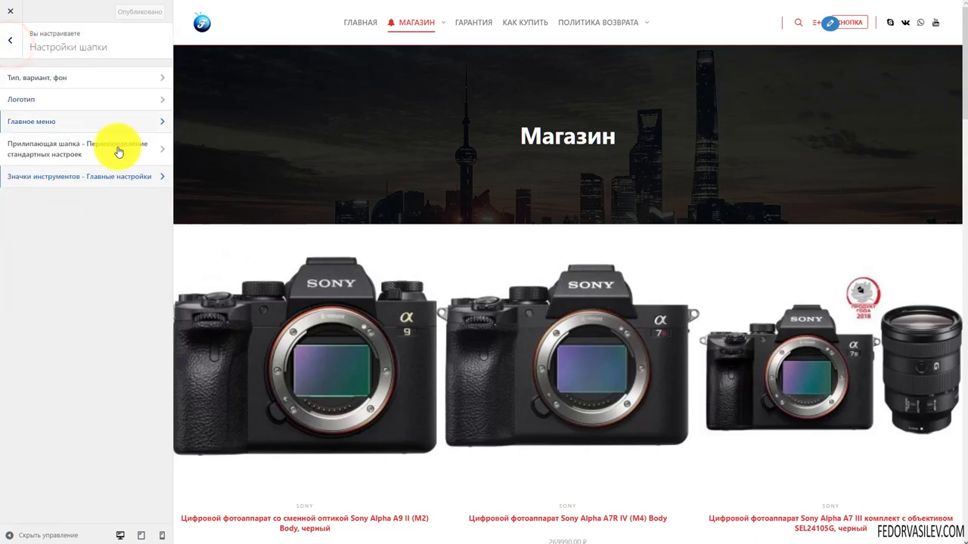
pyautogui.click(16, 44)
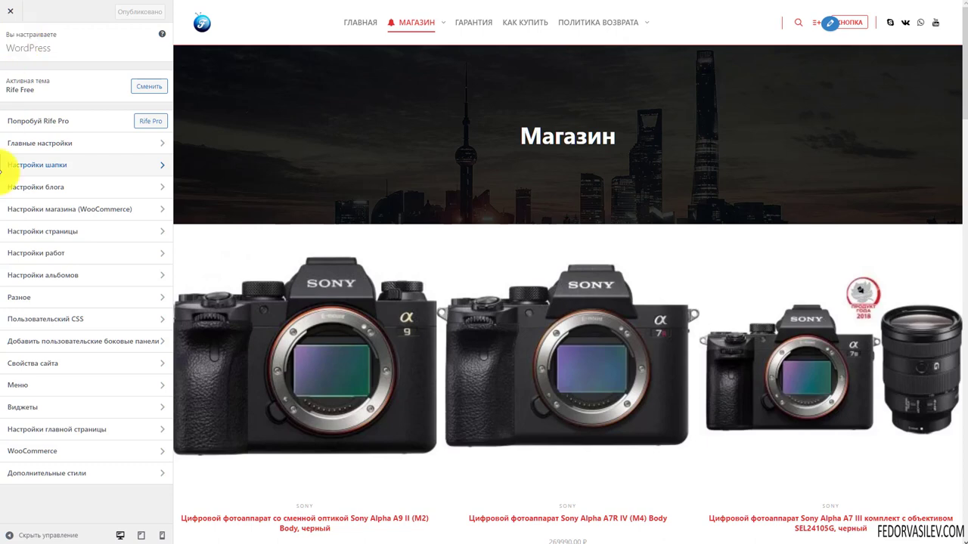
pyautogui.click(35, 188)
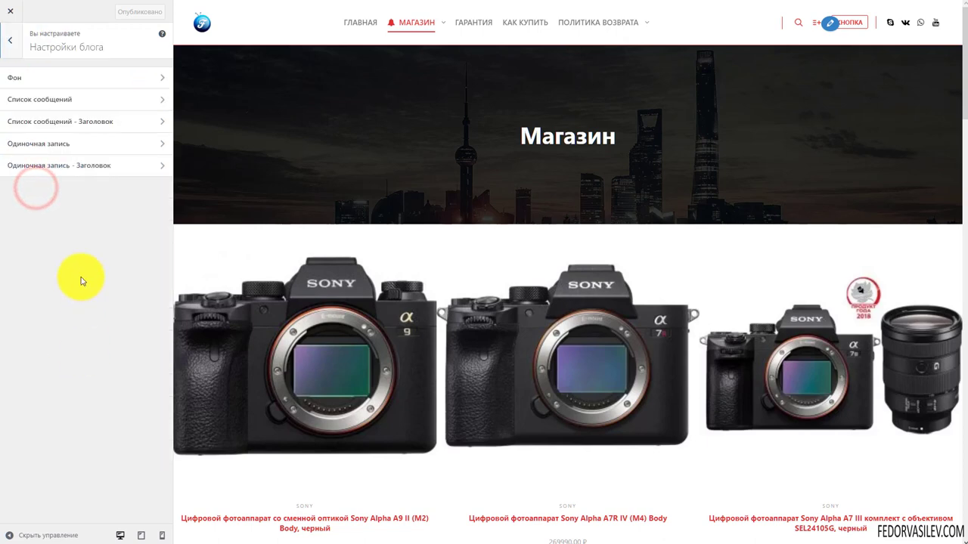
pyautogui.click(81, 78)
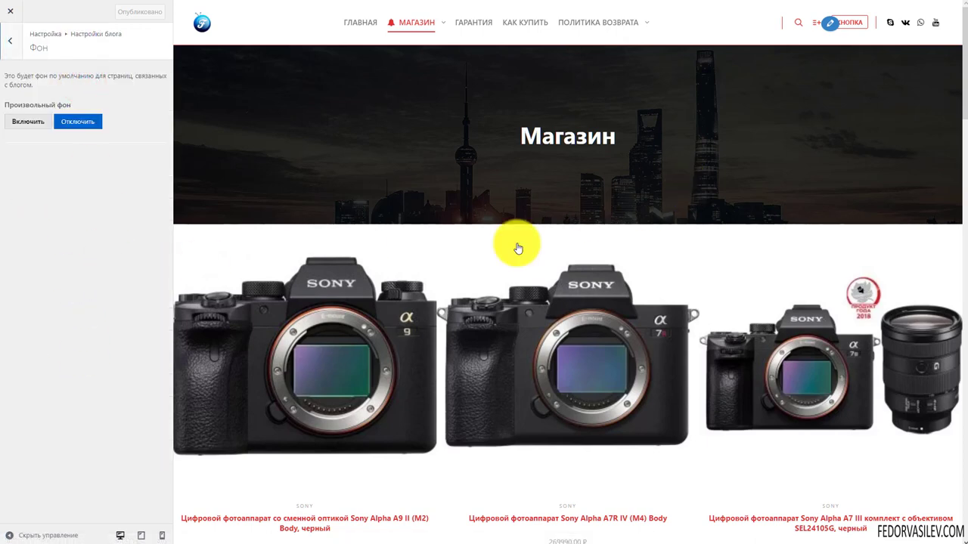
pyautogui.click(652, 23)
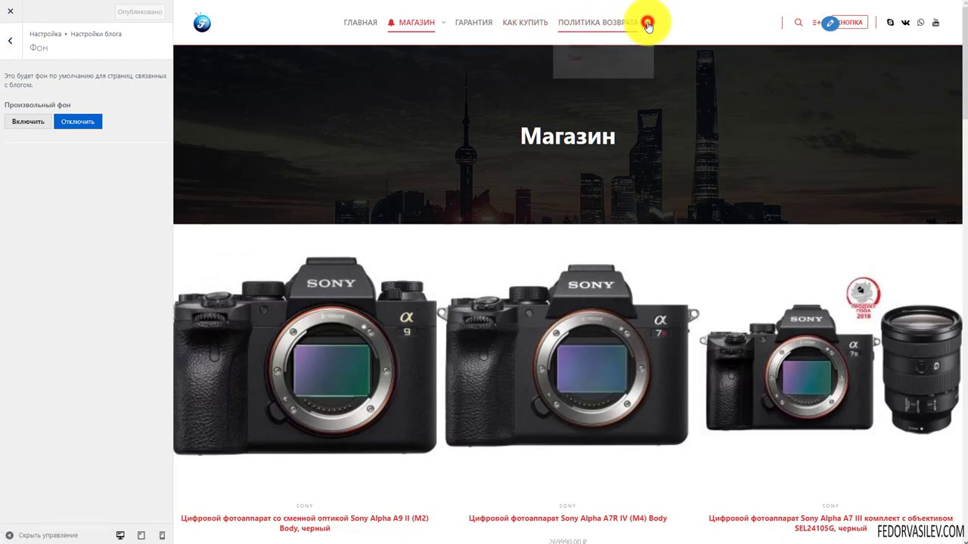
pyautogui.click(574, 83)
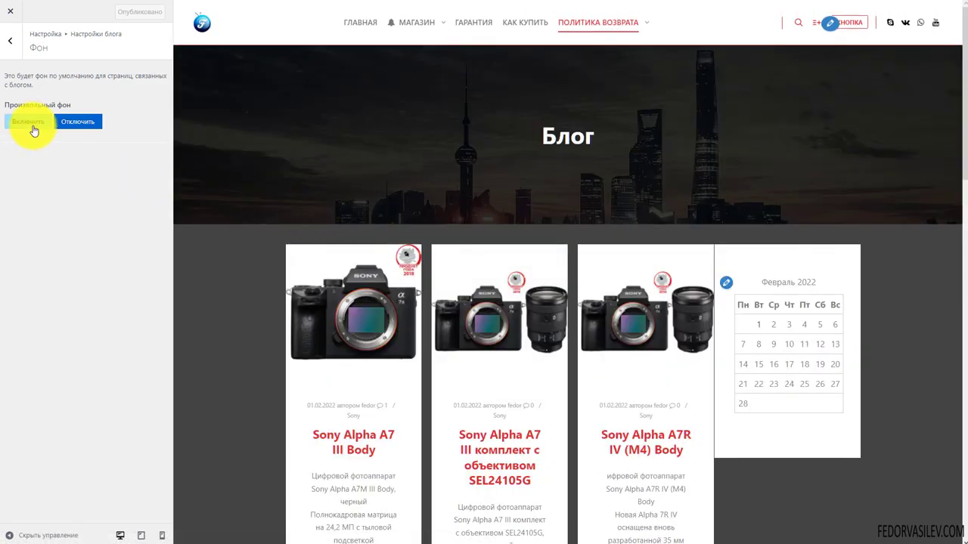
# Step: Try a custom background for the blog pages with the background color red #dd3333
pyautogui.click(31, 126)
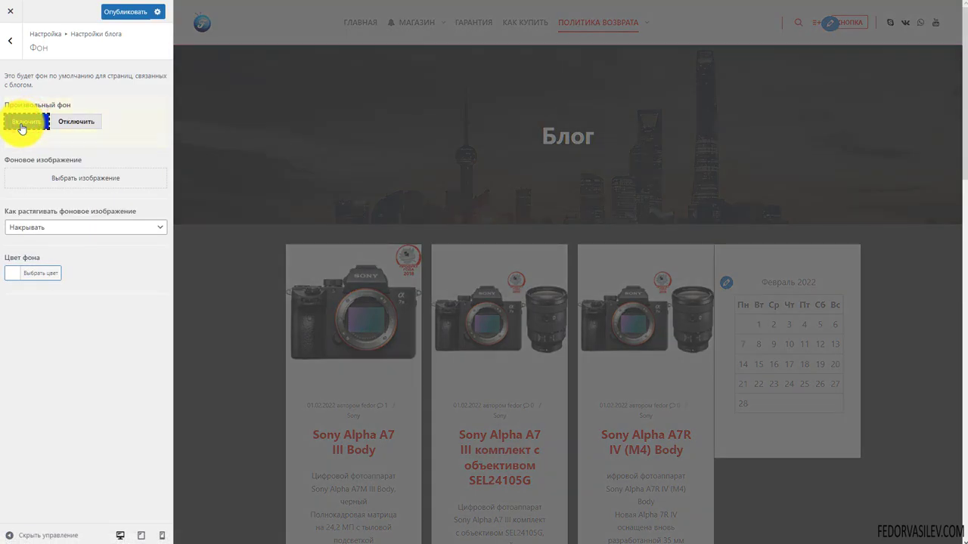
pyautogui.scroll(-5, 368, 226)
pyautogui.scroll(3, 288, 233)
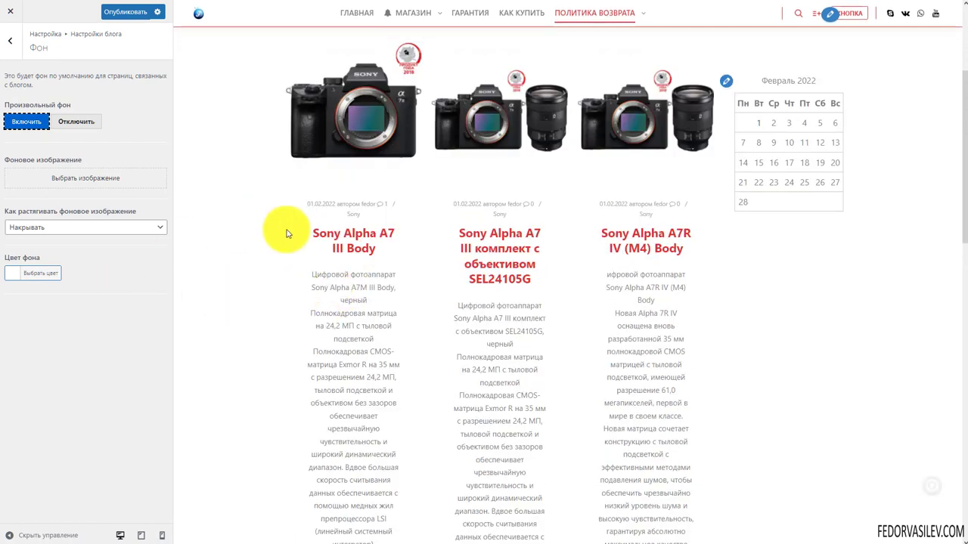
pyautogui.scroll(1, 288, 233)
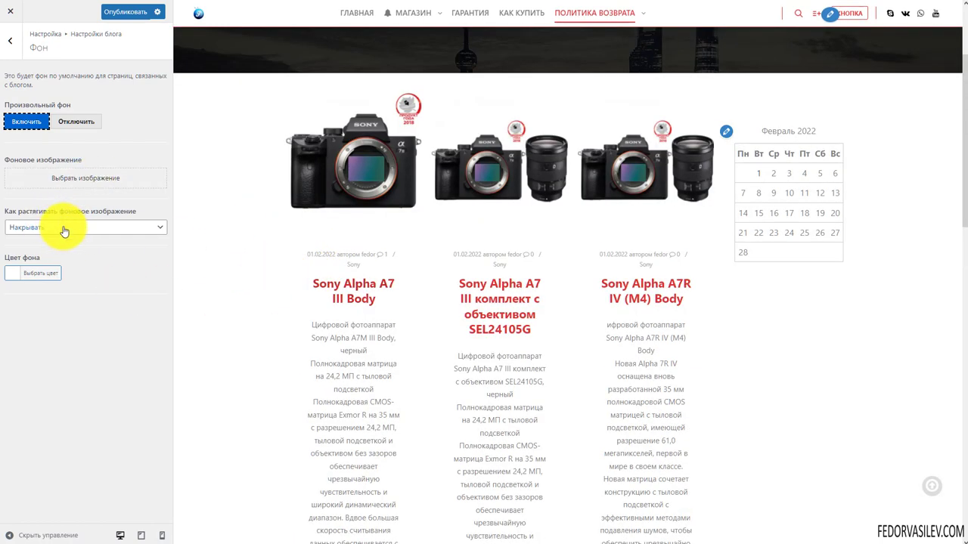
pyautogui.click(20, 275)
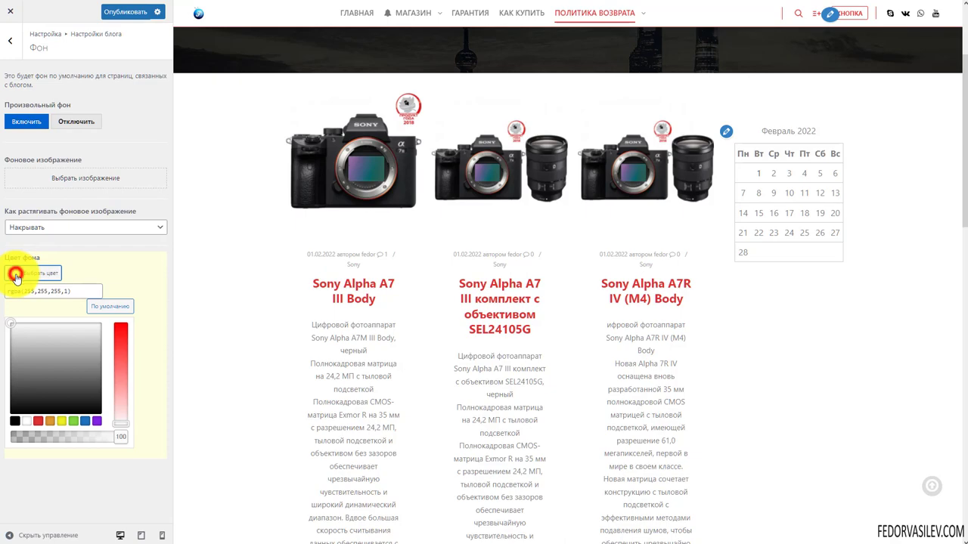
pyautogui.click(38, 425)
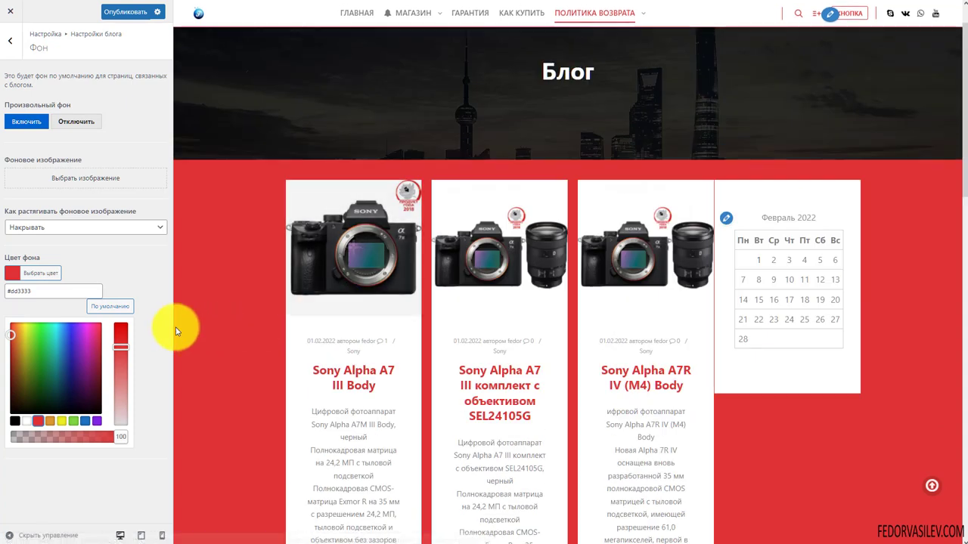
# Step: Disable the custom background for the blog pages and publish the changes
pyautogui.click(78, 121)
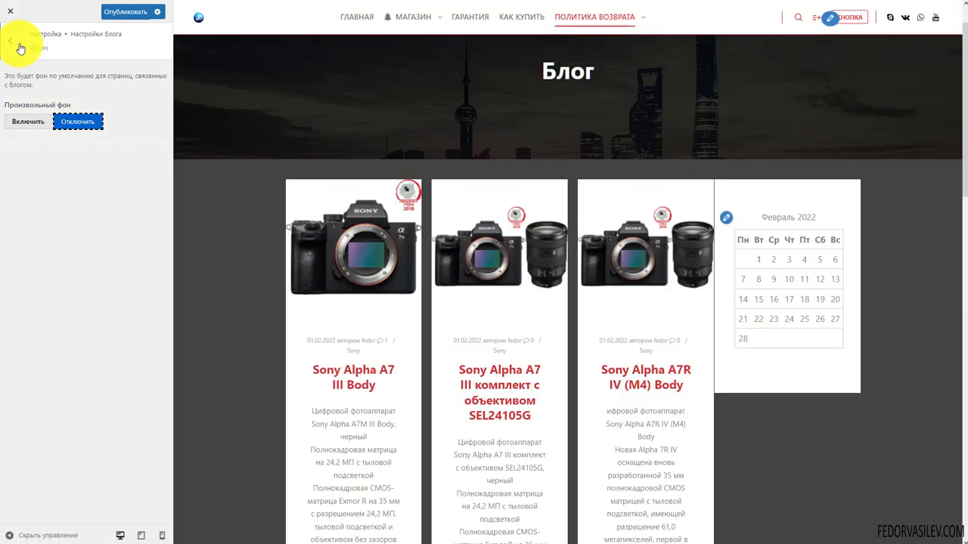
pyautogui.click(122, 8)
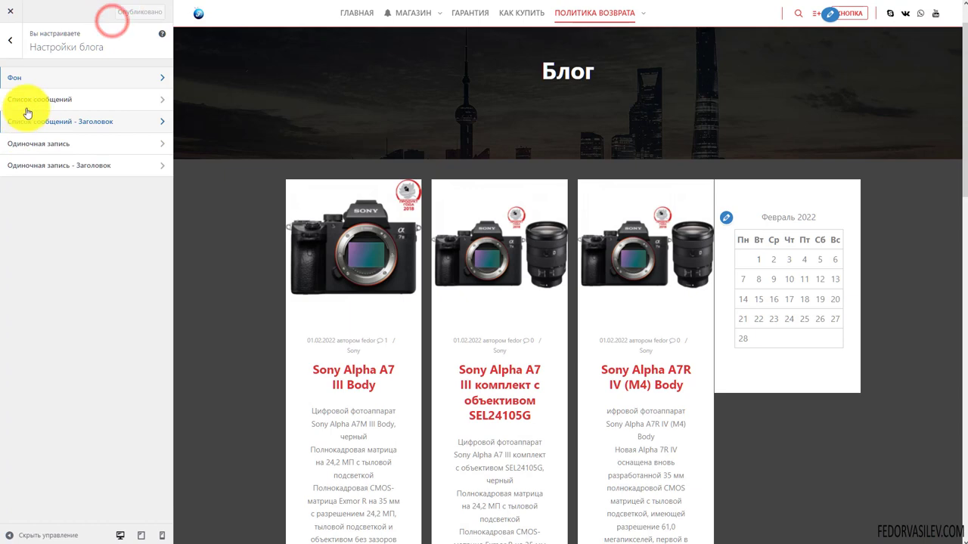
# Step: In the blog's post list settings «Список сообщений», set hiding content under the header to «Да, скрыть содержимое» and inspect the blog title
pyautogui.click(27, 106)
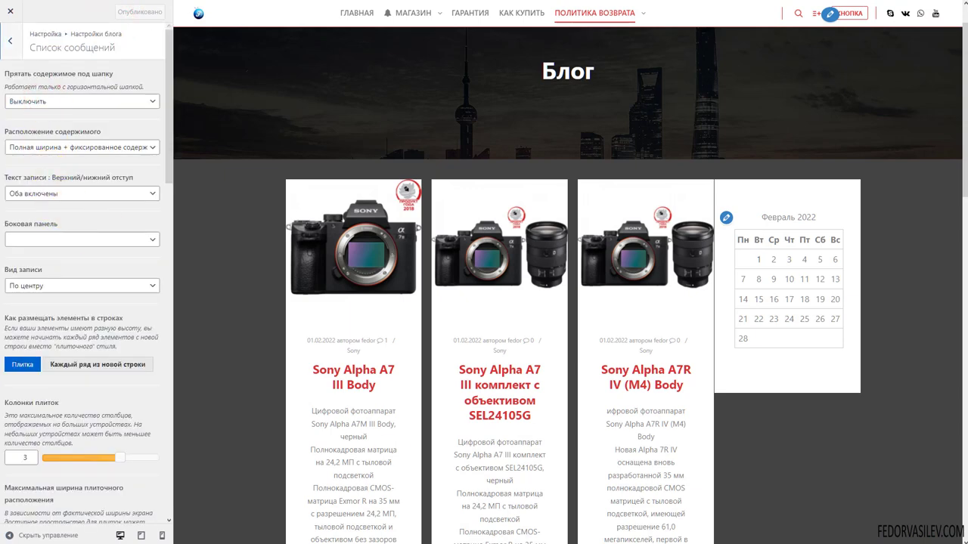
pyautogui.click(58, 102)
pyautogui.click(56, 117)
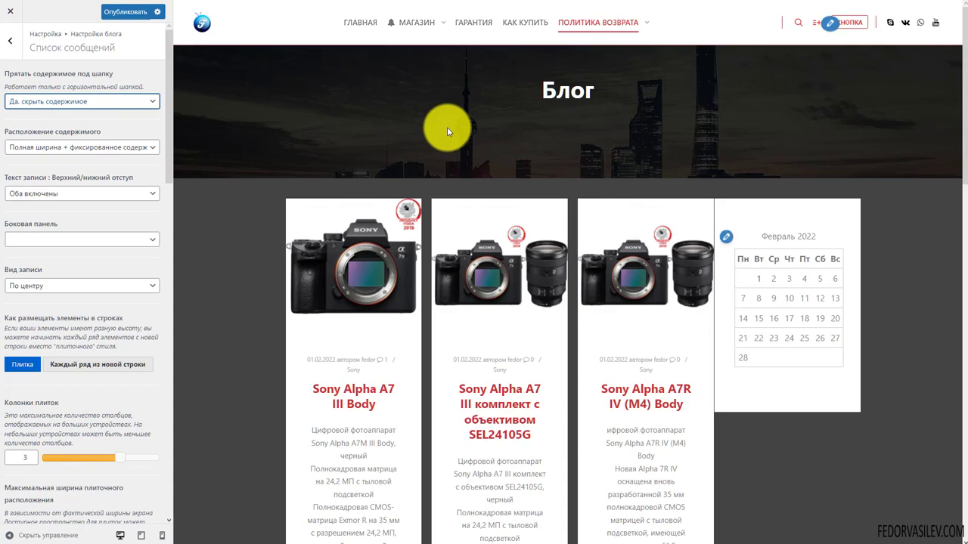
pyautogui.moveTo(609, 93); pyautogui.dragTo(492, 134)
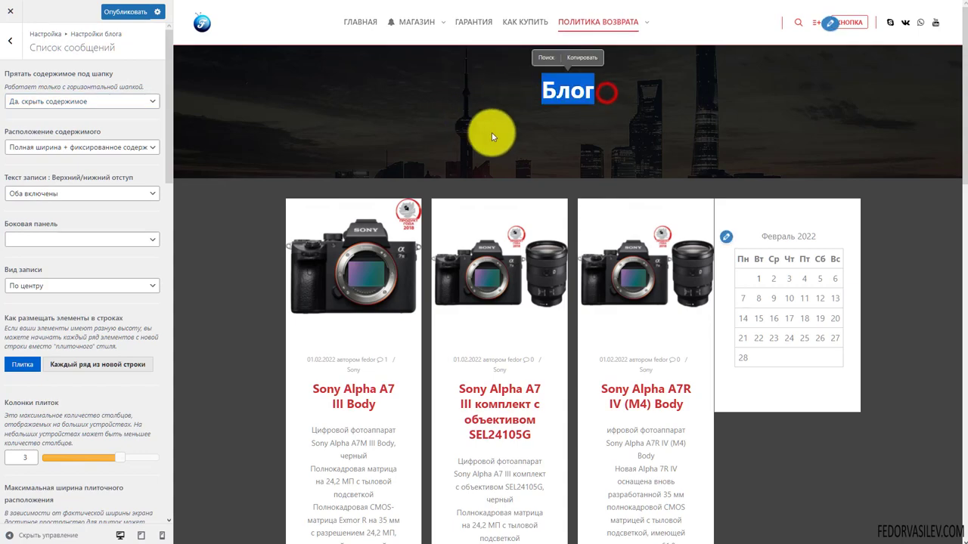
pyautogui.scroll(-3, 350, 144)
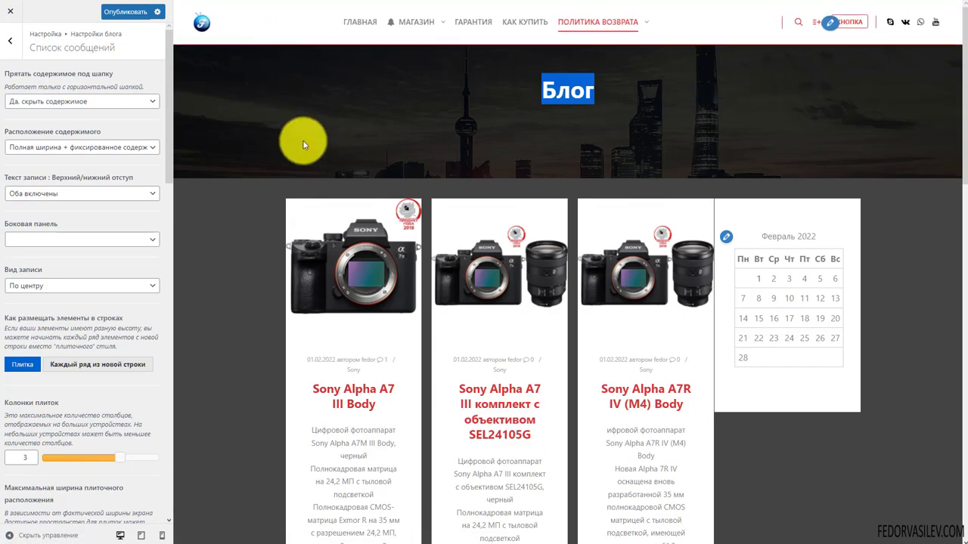
# Step: Set hiding content under the header to «Выключить» for the blog's post list
pyautogui.click(311, 142)
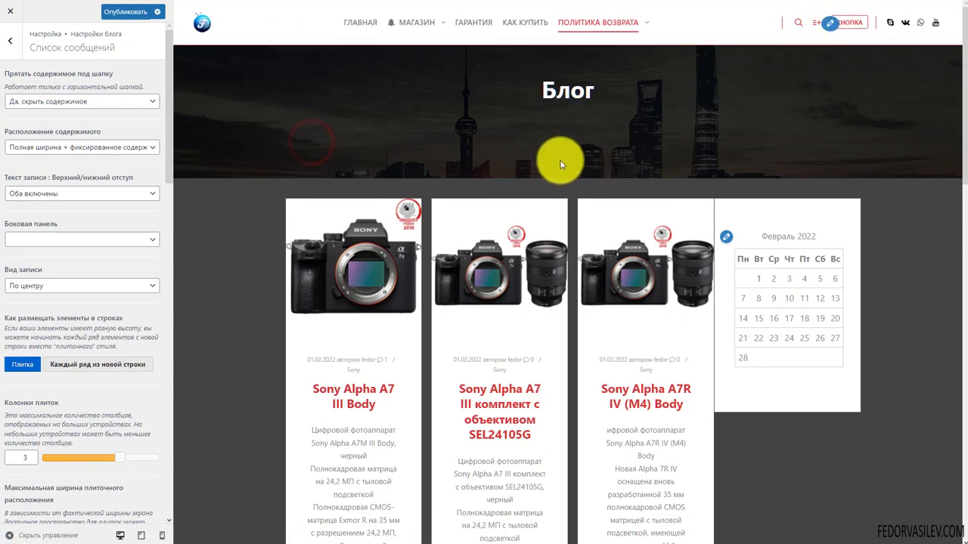
pyautogui.click(116, 102)
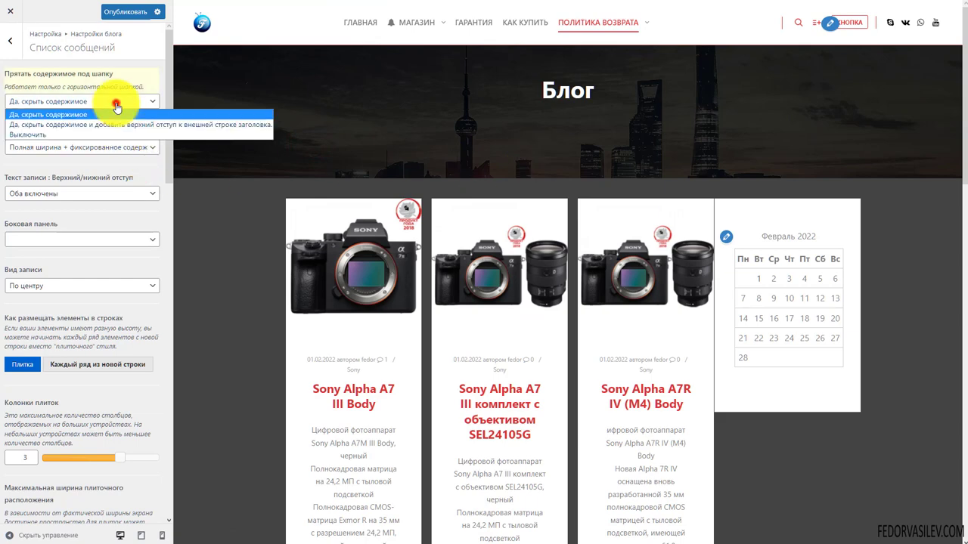
pyautogui.click(68, 134)
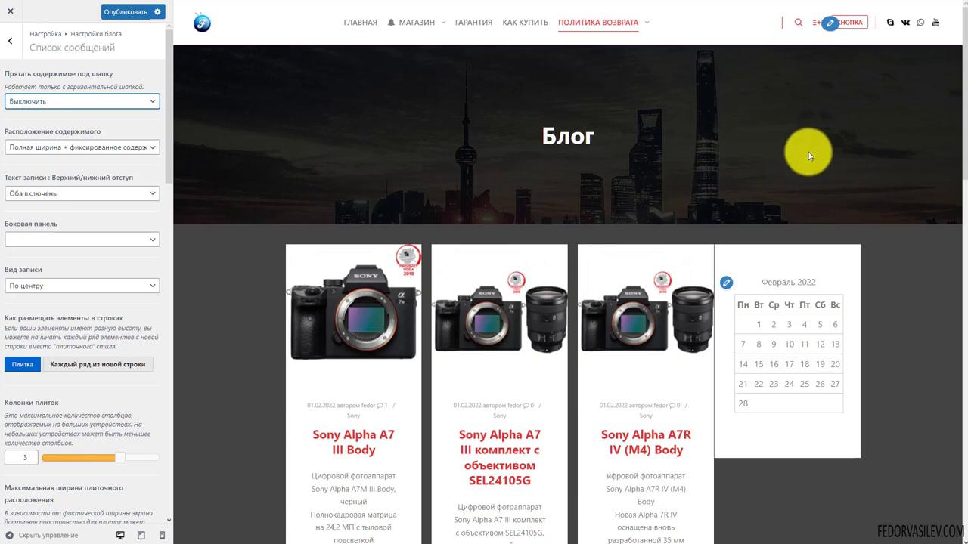
# Step: Try the content layouts «Вся ширина» and «По центру фиксированная ширина» for the blog's post list
pyautogui.click(140, 149)
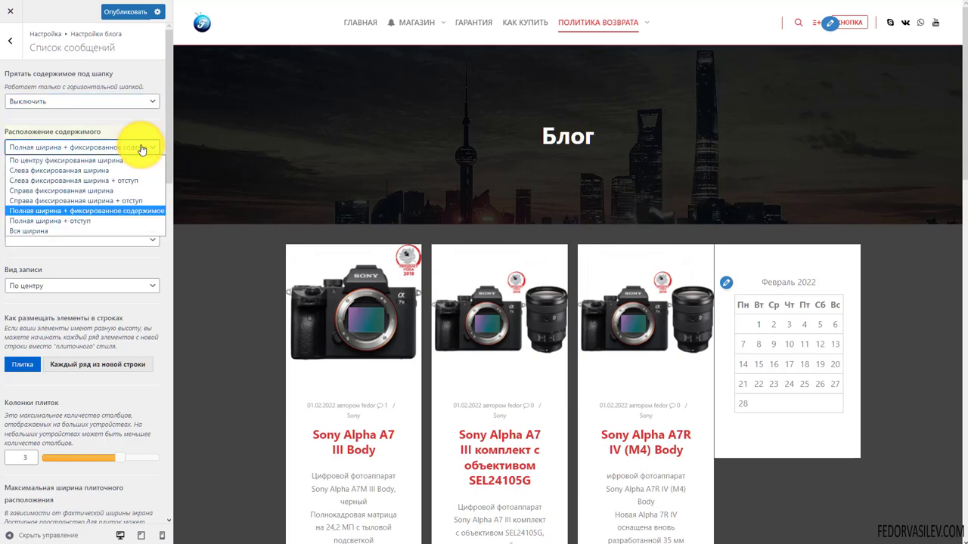
pyautogui.click(227, 232)
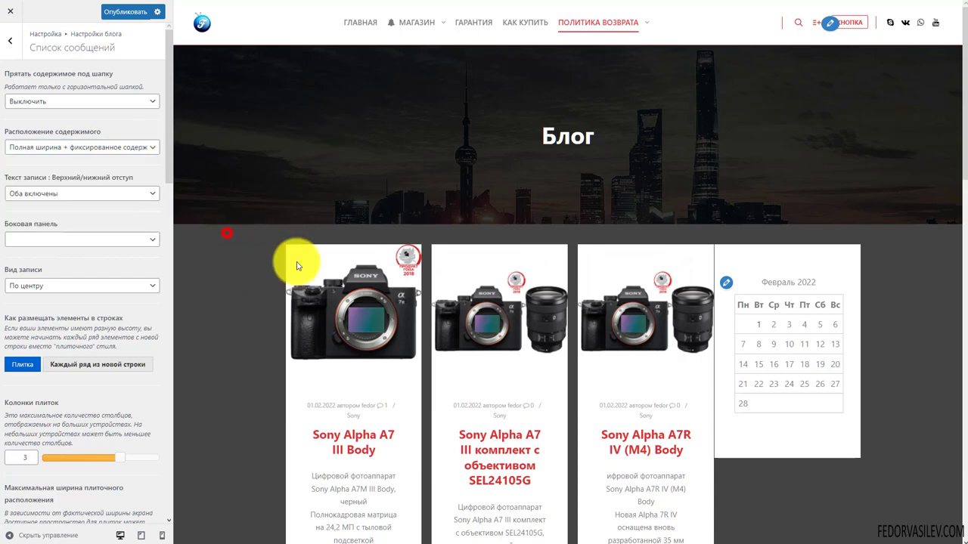
pyautogui.scroll(-5, 353, 312)
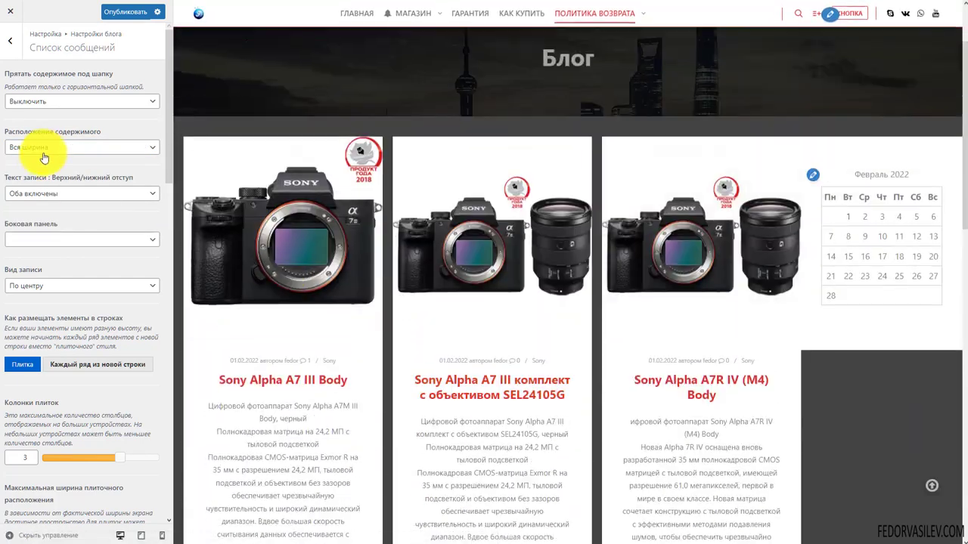
pyautogui.click(43, 151)
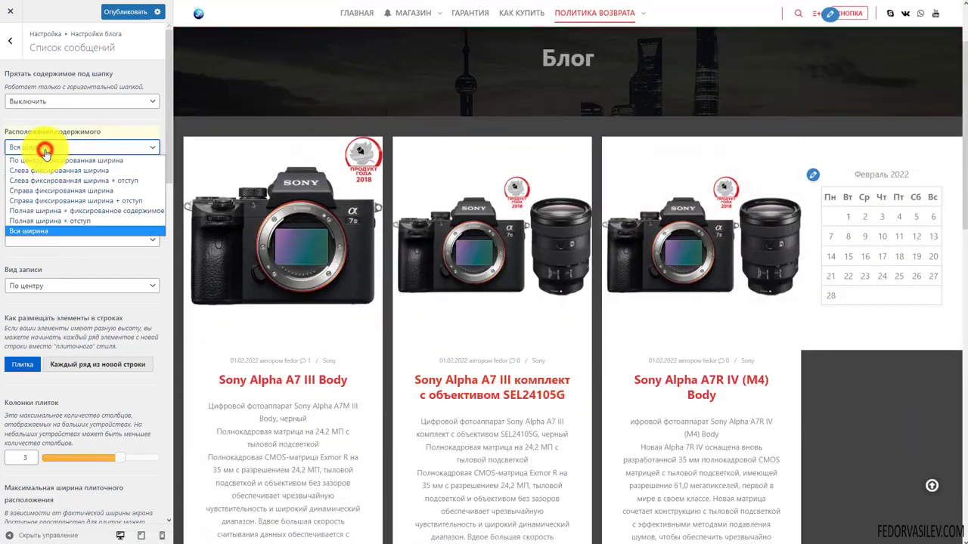
pyautogui.click(43, 159)
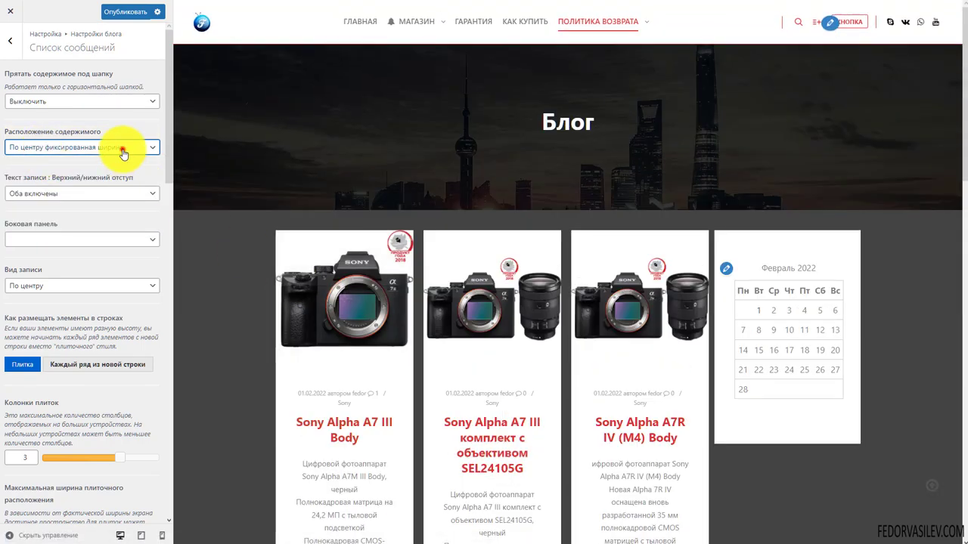
# Step: Try the content layouts «Слева фиксированная ширина», «Слева фиксированная ширина + отступ» and «Справа фиксированная ширина + отступ»
pyautogui.click(121, 148)
pyautogui.click(106, 171)
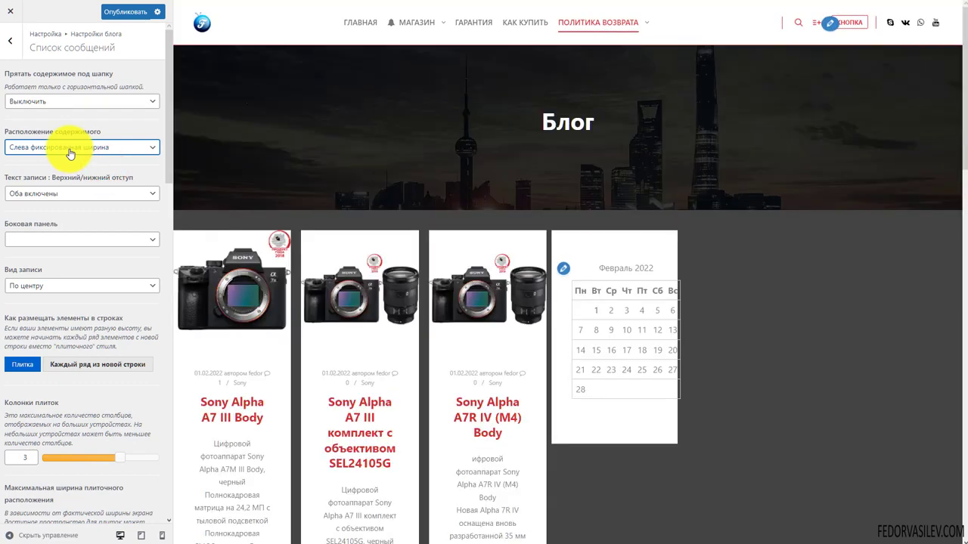
pyautogui.click(70, 147)
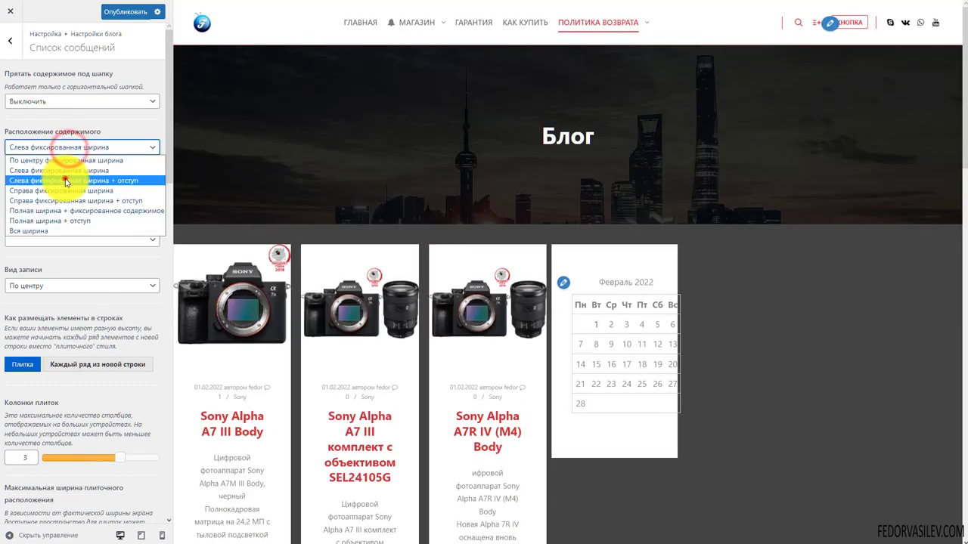
pyautogui.click(65, 180)
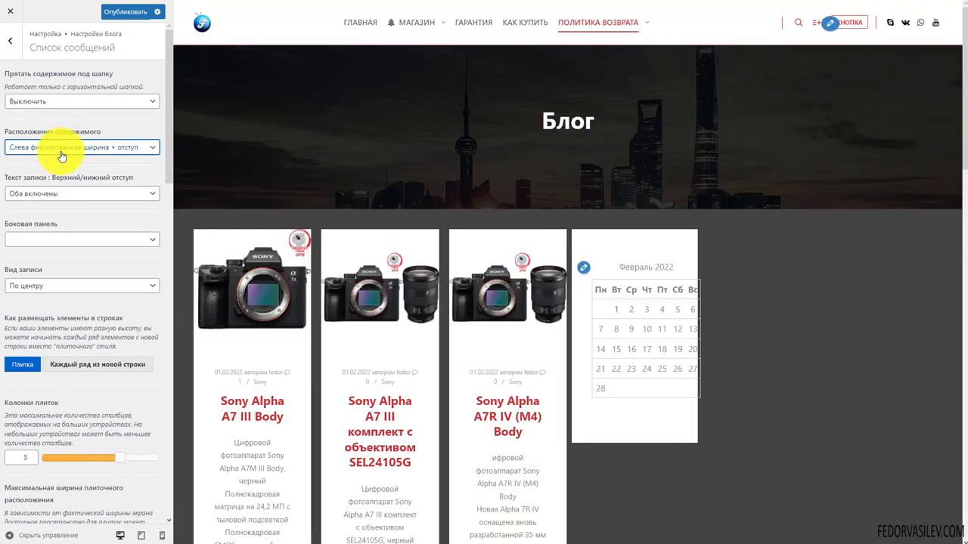
pyautogui.click(64, 149)
pyautogui.click(53, 200)
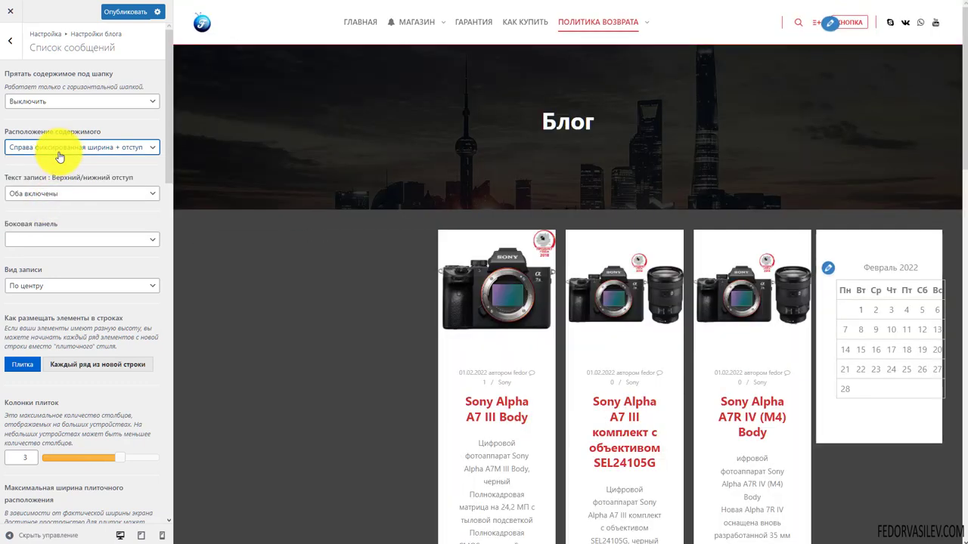
# Step: Set the post list's content layout to «Полная ширина + отступ» and review the blog page
pyautogui.click(58, 151)
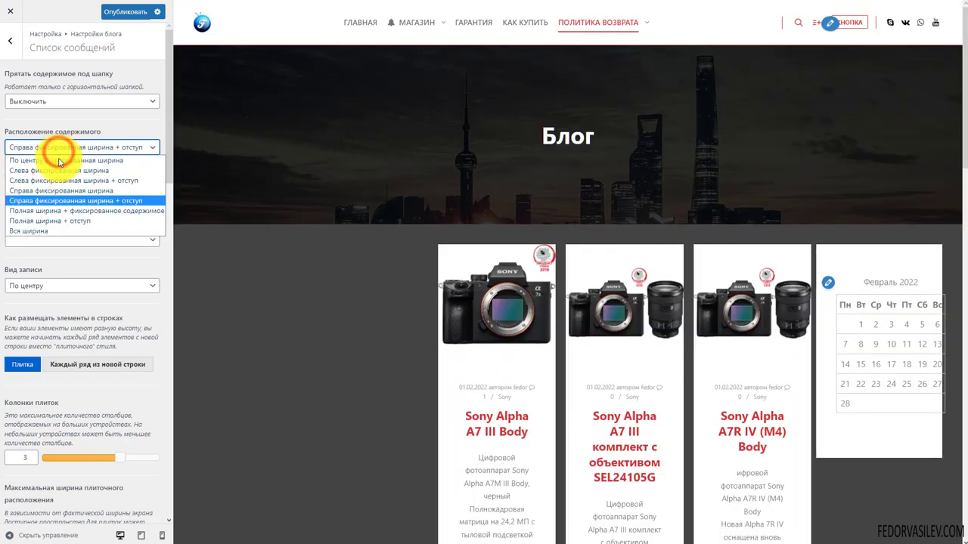
pyautogui.click(73, 221)
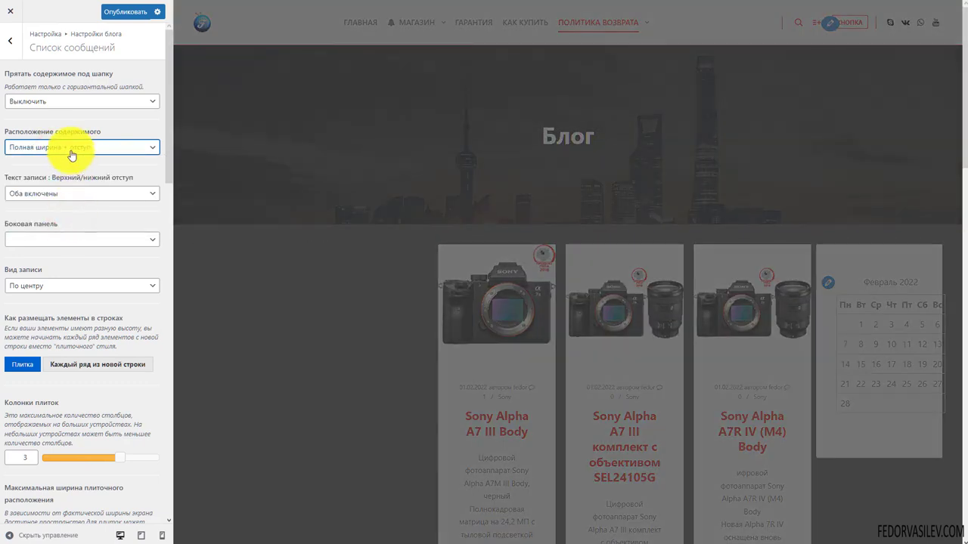
pyautogui.scroll(-3, 325, 227)
pyautogui.scroll(3, 336, 284)
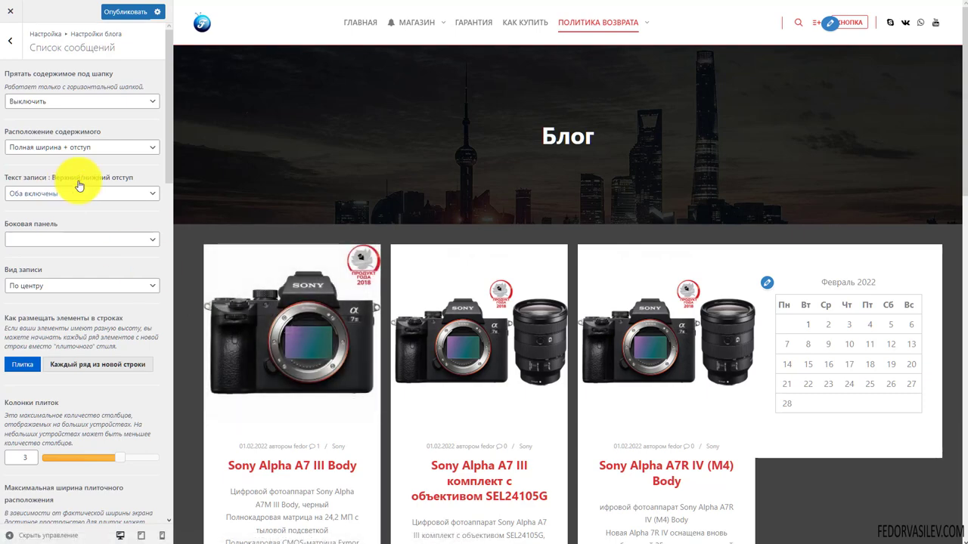
pyautogui.scroll(-3, 431, 276)
pyautogui.scroll(3, 192, 280)
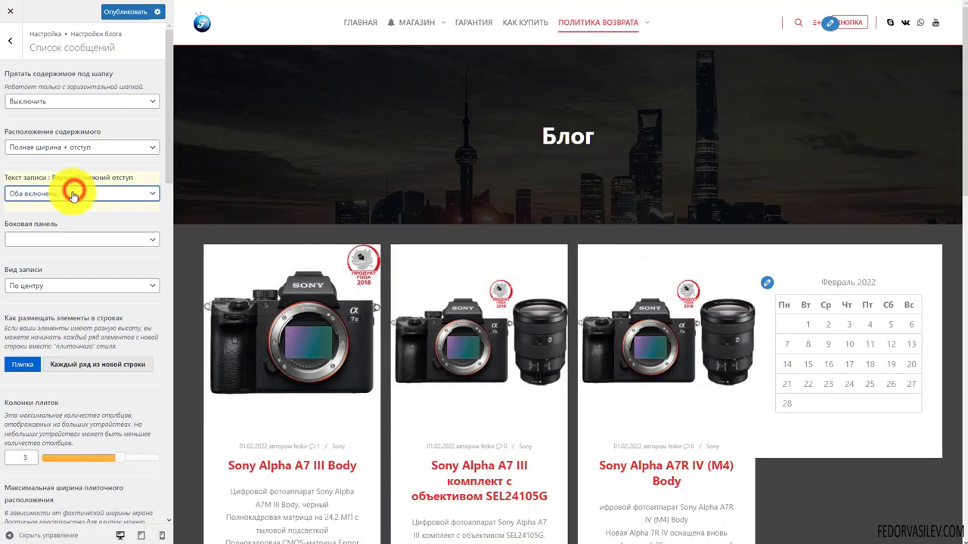
# Step: Try the post text's vertical padding options «Оба выключены» and «Только сверху», and restore «Оба включены»
pyautogui.click(73, 195)
pyautogui.click(60, 237)
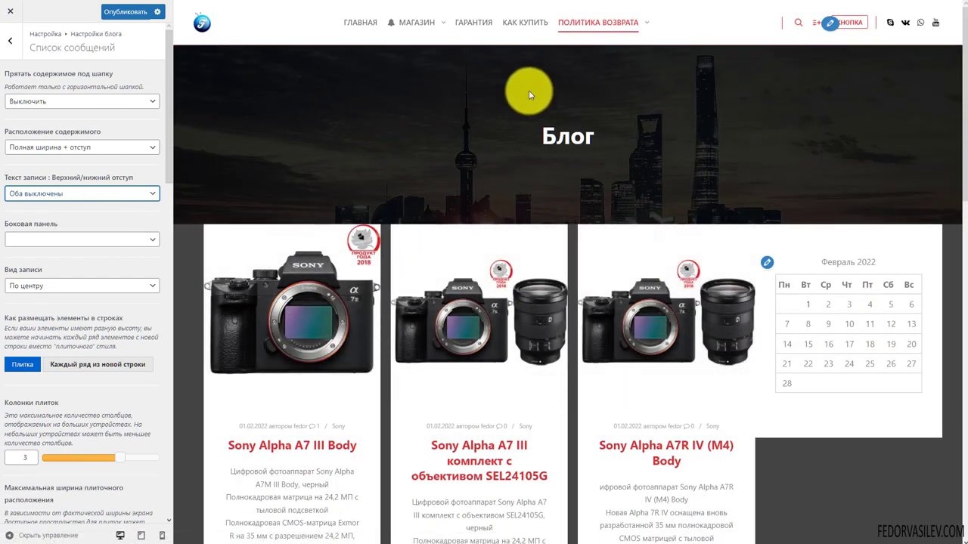
pyautogui.scroll(-15, 557, 143)
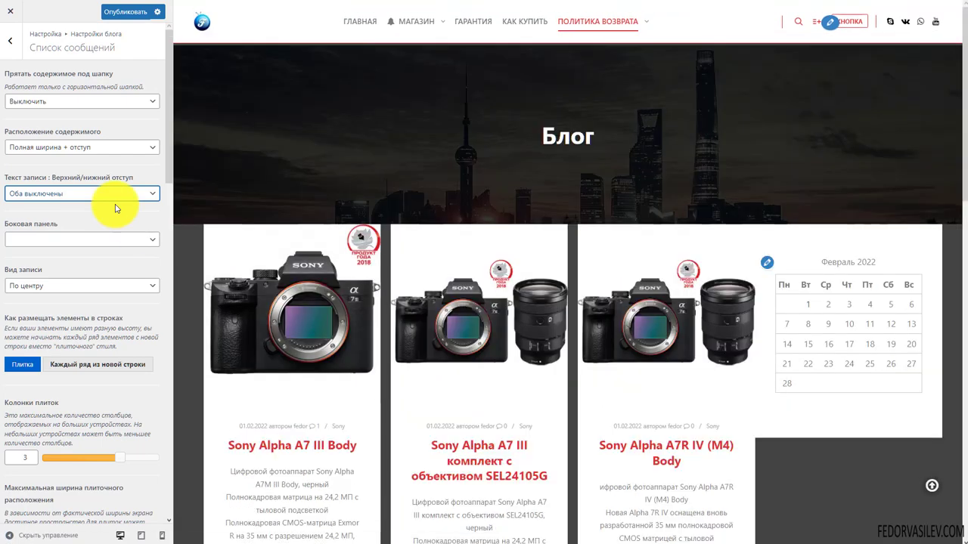
pyautogui.click(112, 195)
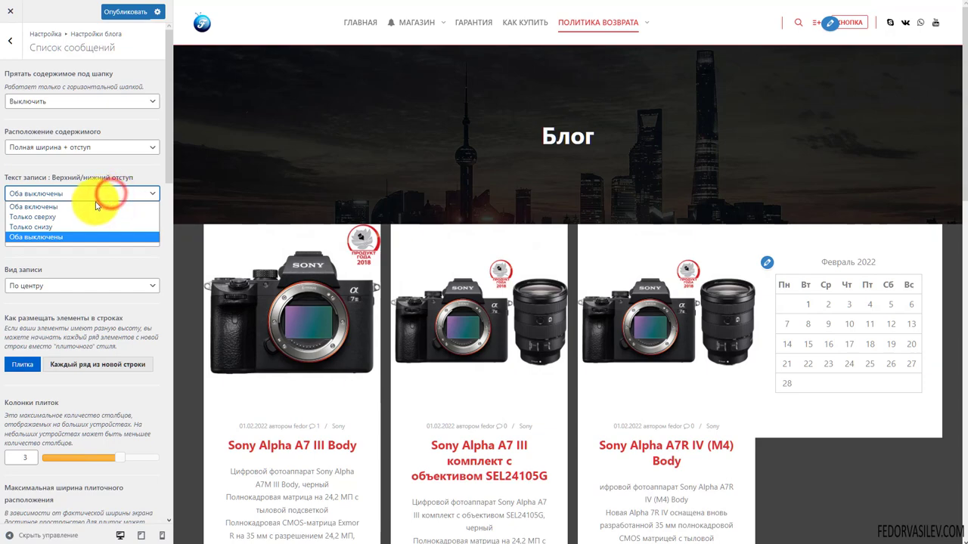
pyautogui.click(79, 215)
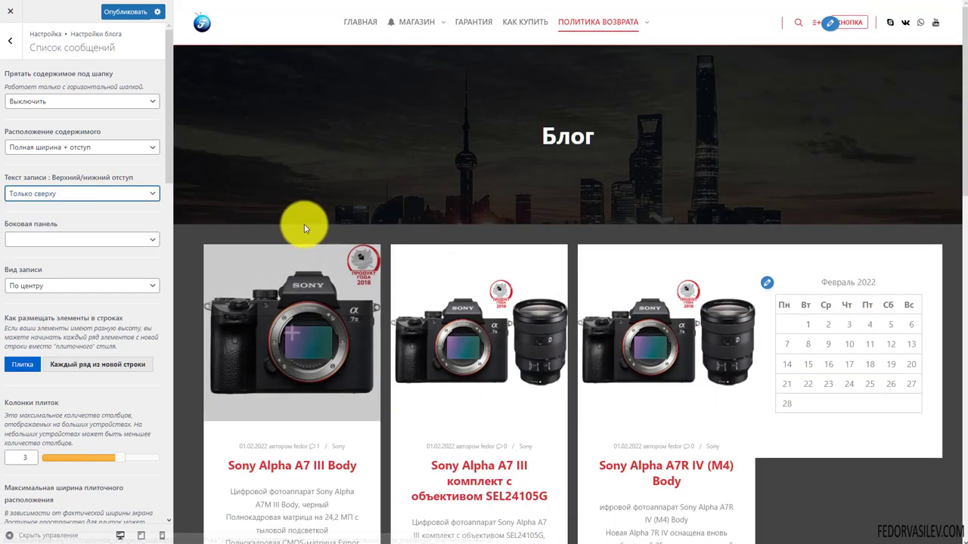
pyautogui.scroll(-5, 306, 242)
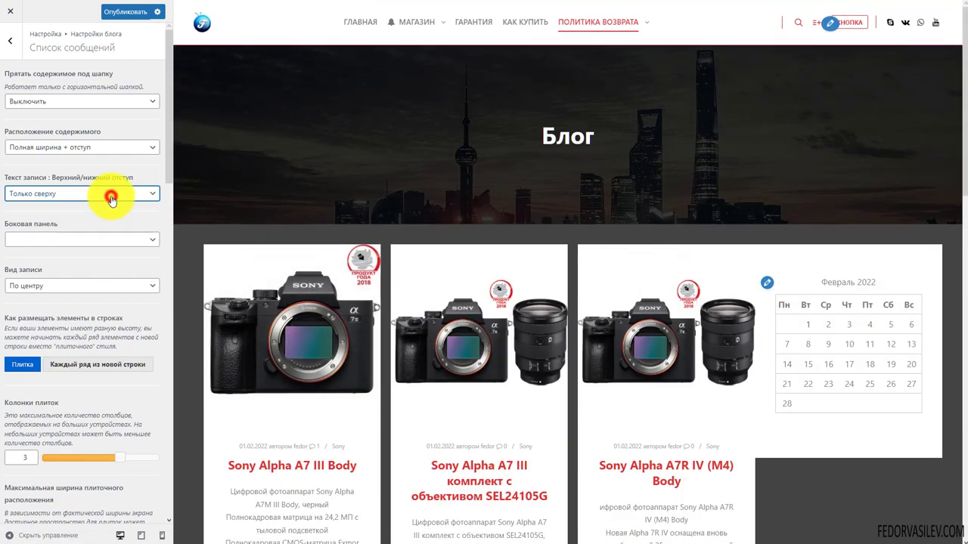
pyautogui.click(112, 195)
pyautogui.click(34, 206)
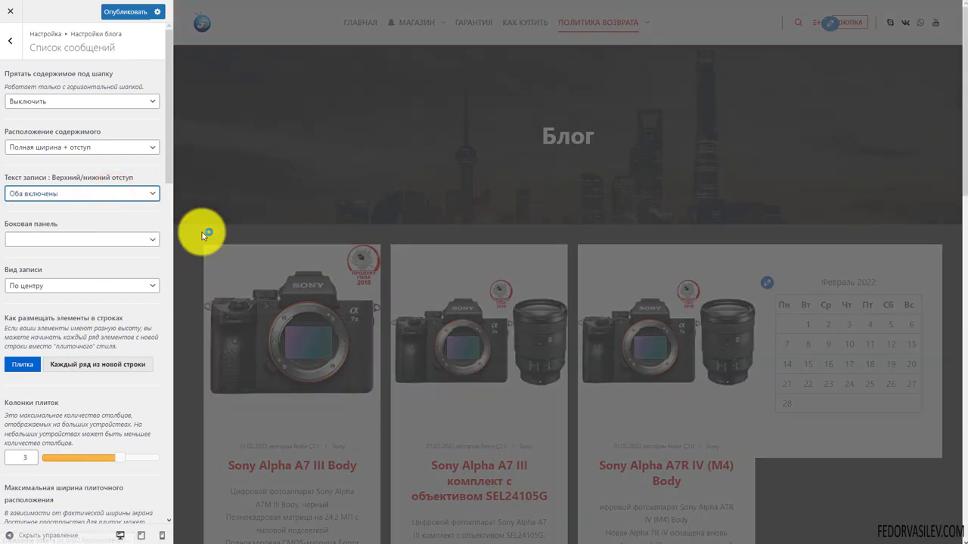
# Step: Set the post list's sidebar position to «Слева» and review its placement on the blog page
pyautogui.click(72, 239)
pyautogui.click(72, 252)
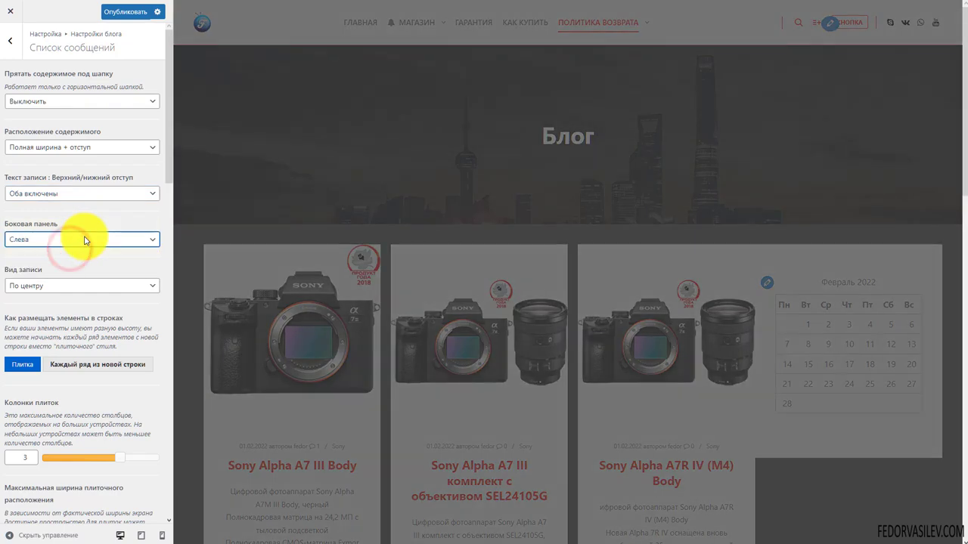
pyautogui.scroll(-1, 356, 292)
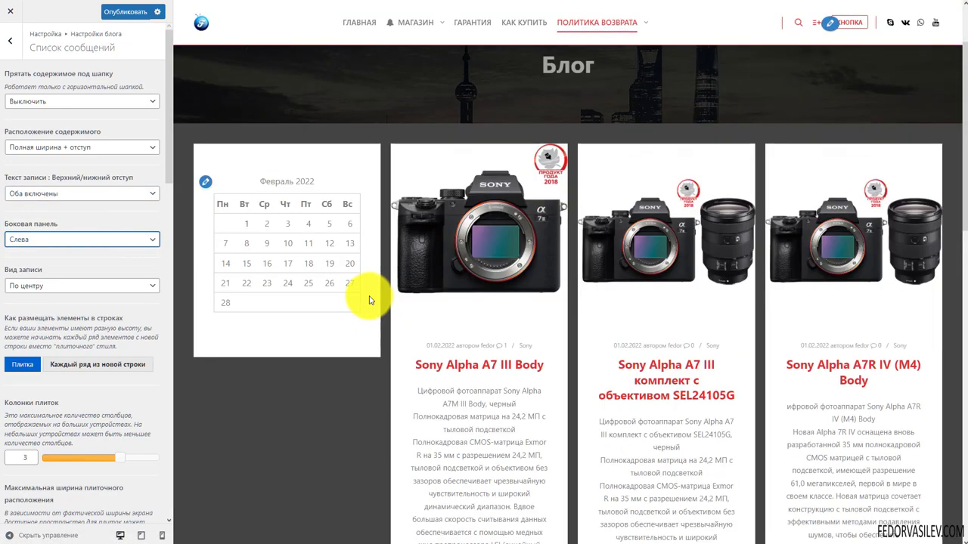
pyautogui.scroll(2, 306, 213)
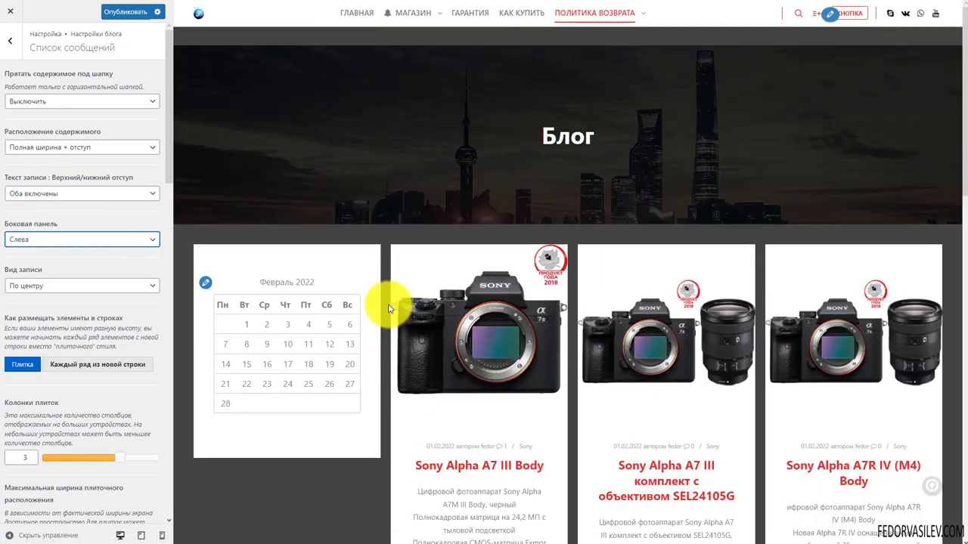
pyautogui.click(113, 241)
pyautogui.click(118, 213)
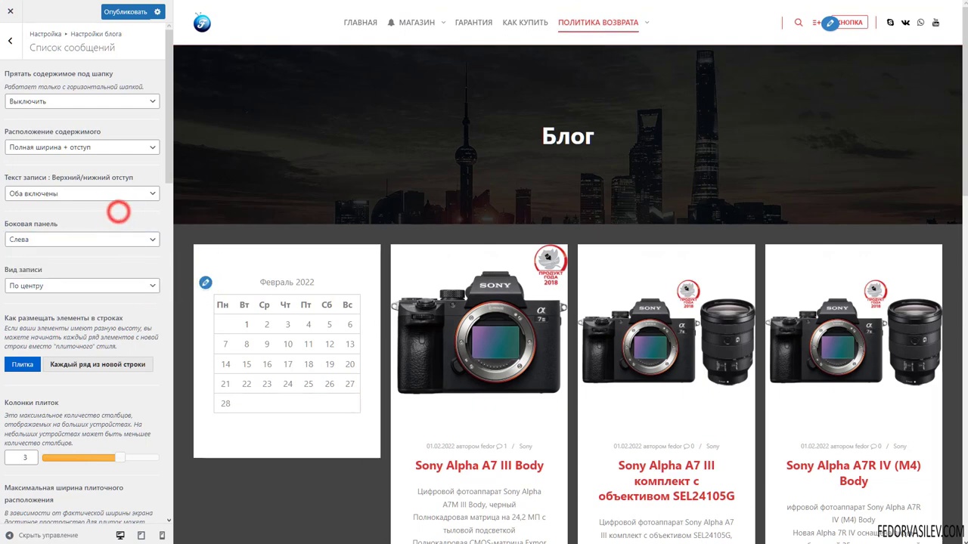
# Step: Try the post view styles «Горизонтально» and «Вертикально с отступом» for the blog's post list
pyautogui.click(45, 287)
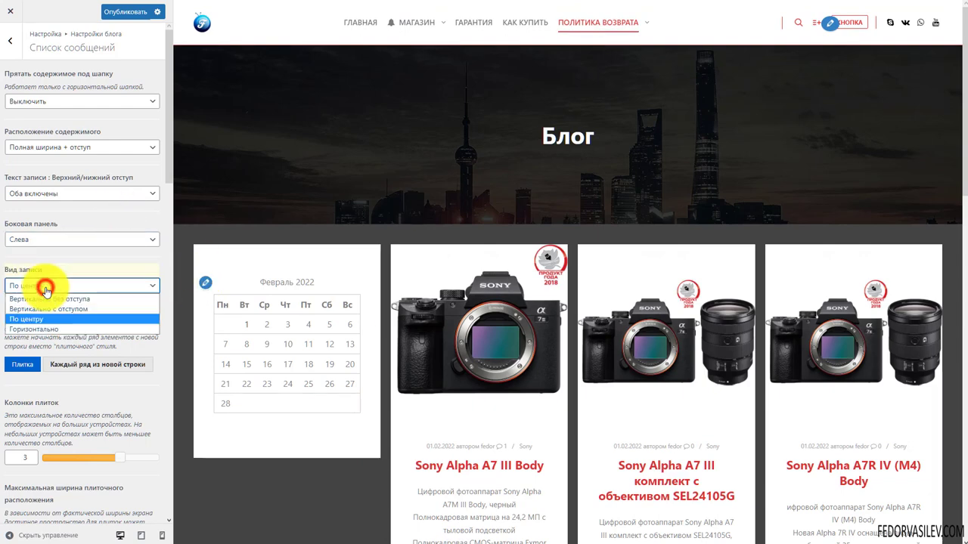
pyautogui.click(43, 323)
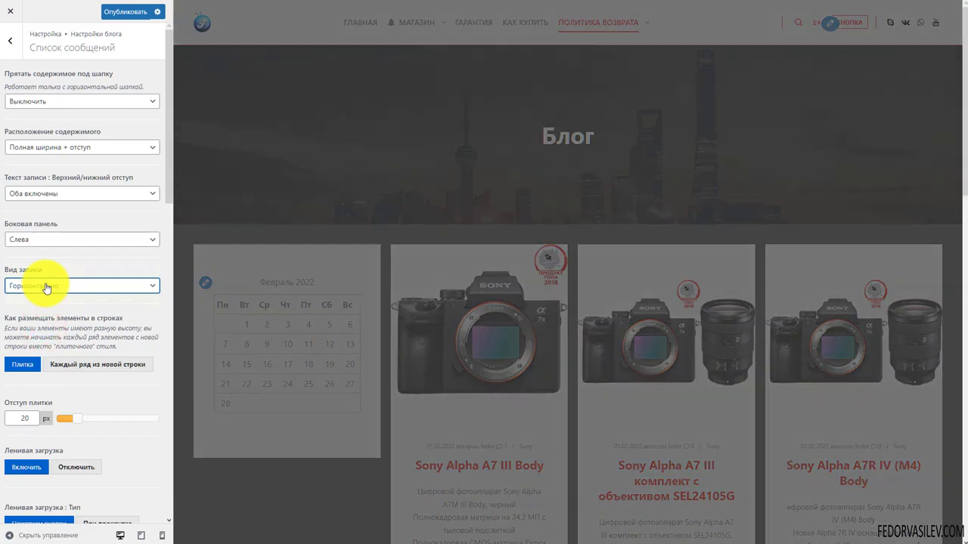
pyautogui.scroll(-2, 113, 302)
pyautogui.scroll(-4, 566, 319)
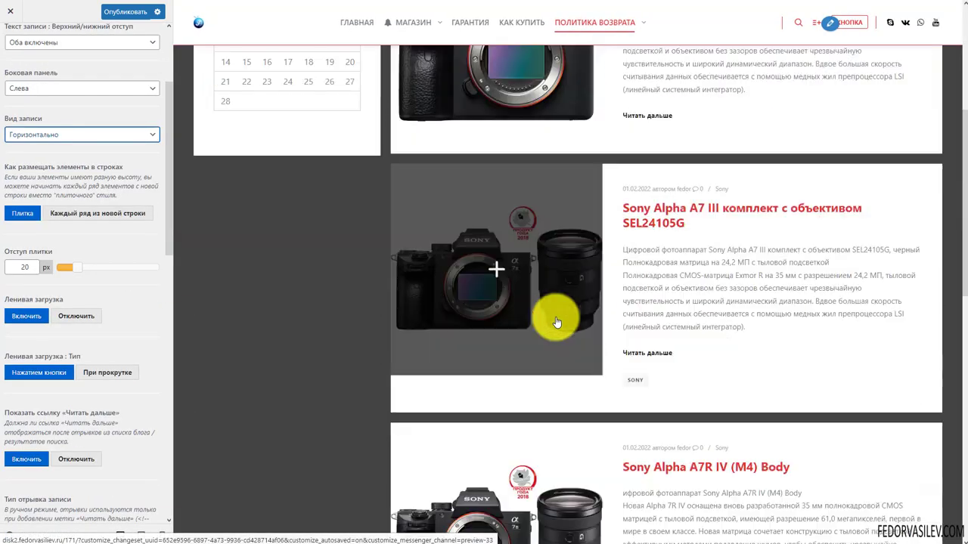
pyautogui.scroll(-5, 556, 323)
pyautogui.scroll(6, 445, 363)
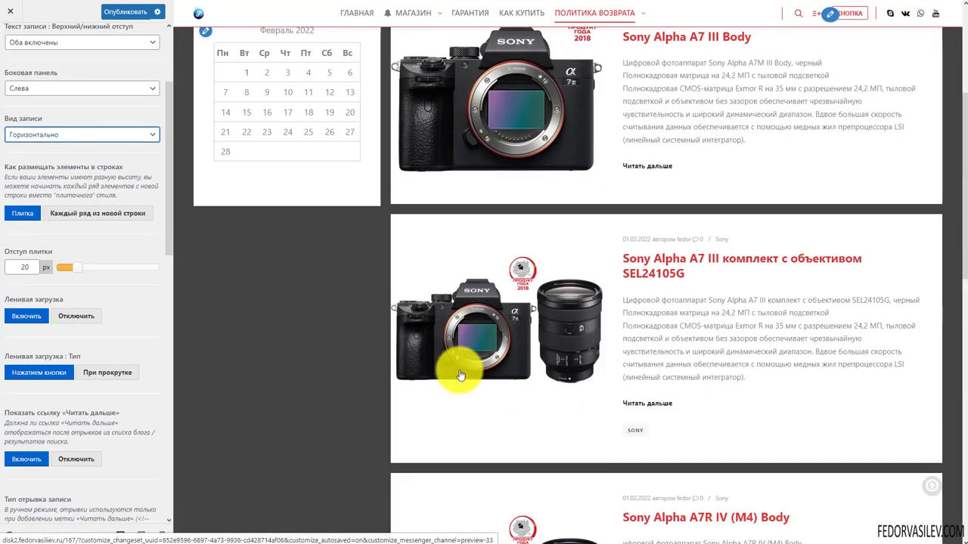
pyautogui.scroll(3, 453, 371)
pyautogui.scroll(1, 114, 303)
pyautogui.click(89, 236)
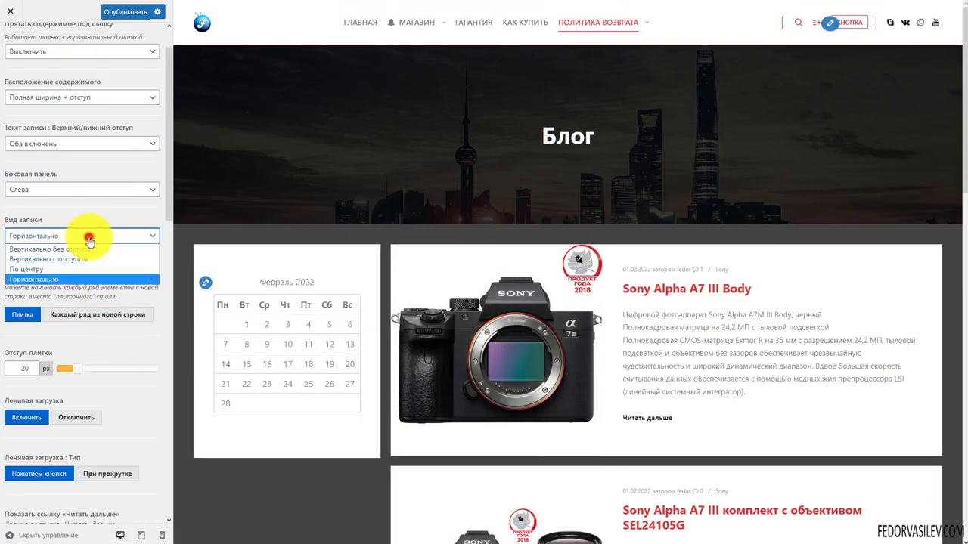
pyautogui.click(79, 259)
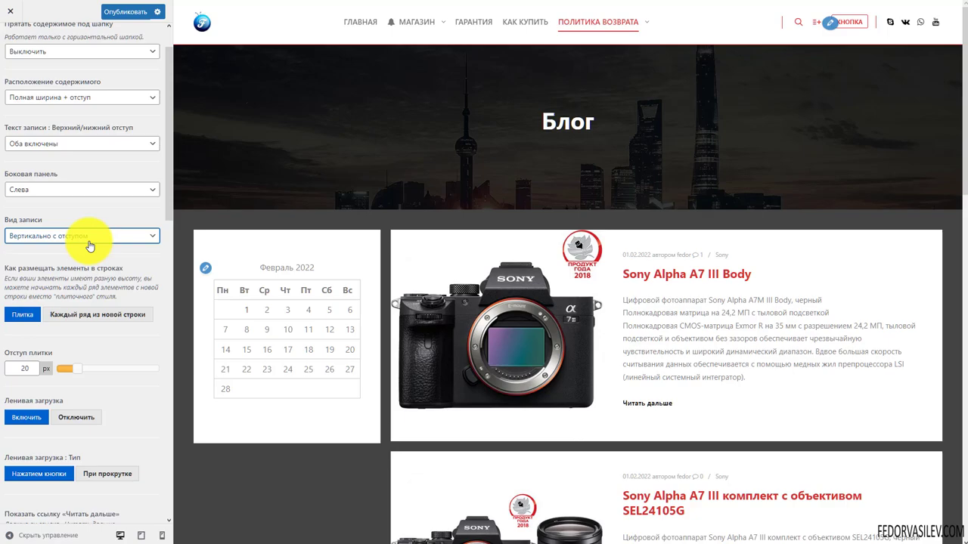
# Step: Set the post view style to «Вертикально без отступа» and review the post cards on the blog page
pyautogui.click(87, 243)
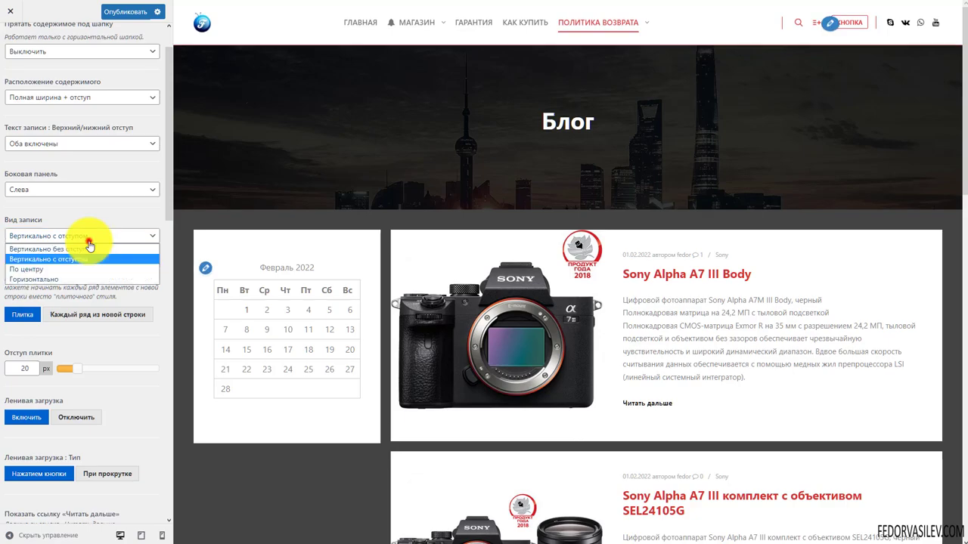
pyautogui.click(80, 250)
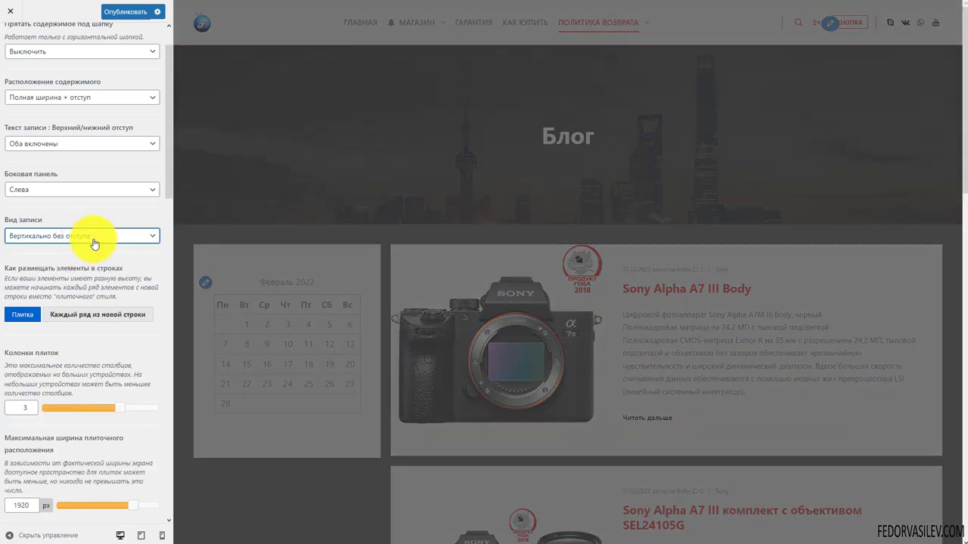
pyautogui.scroll(-5, 337, 278)
pyautogui.scroll(3, 389, 274)
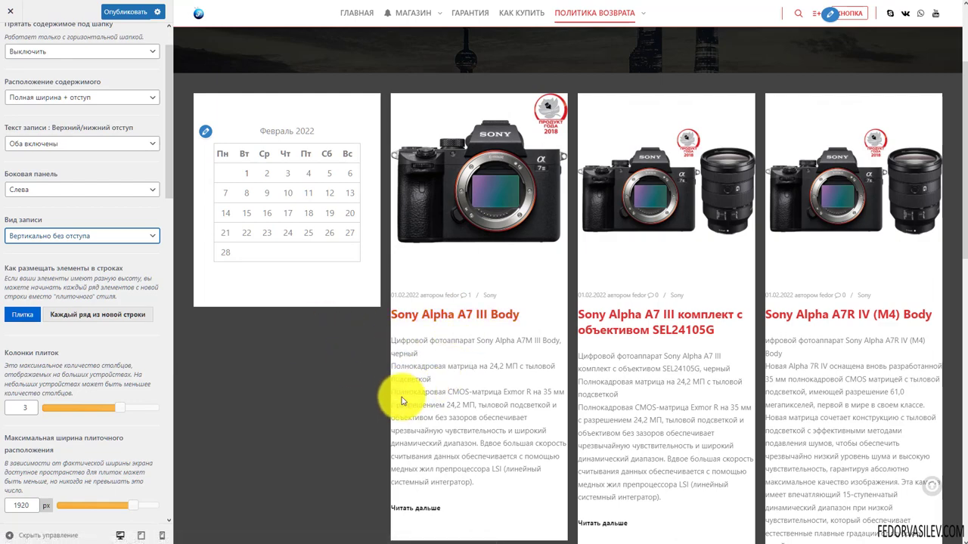
# Step: Try the post view style «Горизонтально» for the post list, and set it to «По центру»
pyautogui.click(68, 238)
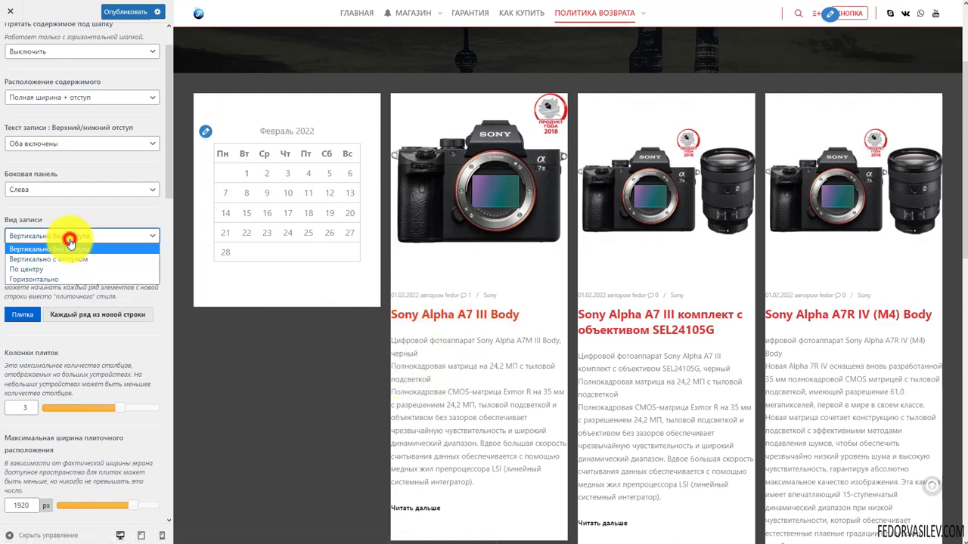
pyautogui.click(59, 279)
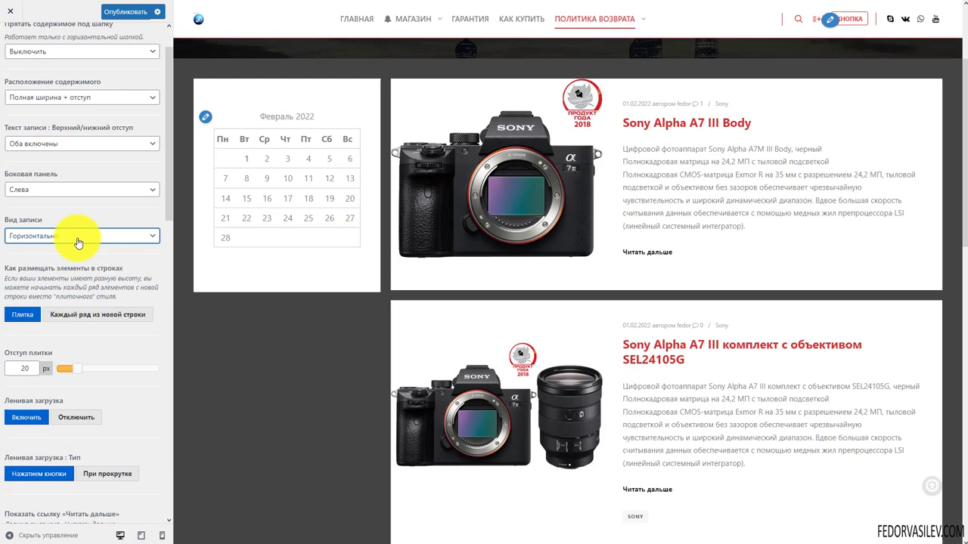
pyautogui.click(78, 237)
pyautogui.click(53, 269)
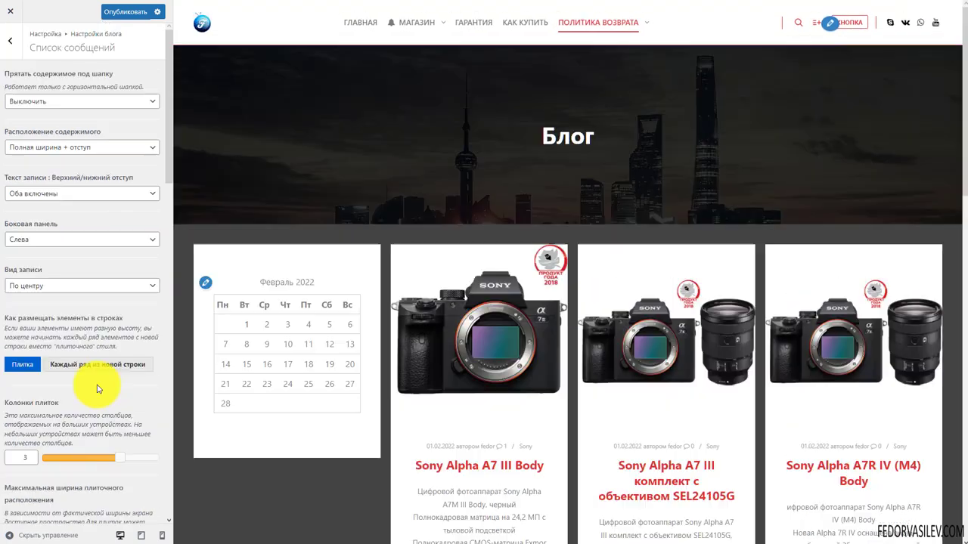
# Step: Try the row arrangement «Каждый ряд из новой строки» on the blog's post list, and restore «Плитка»
pyautogui.click(48, 366)
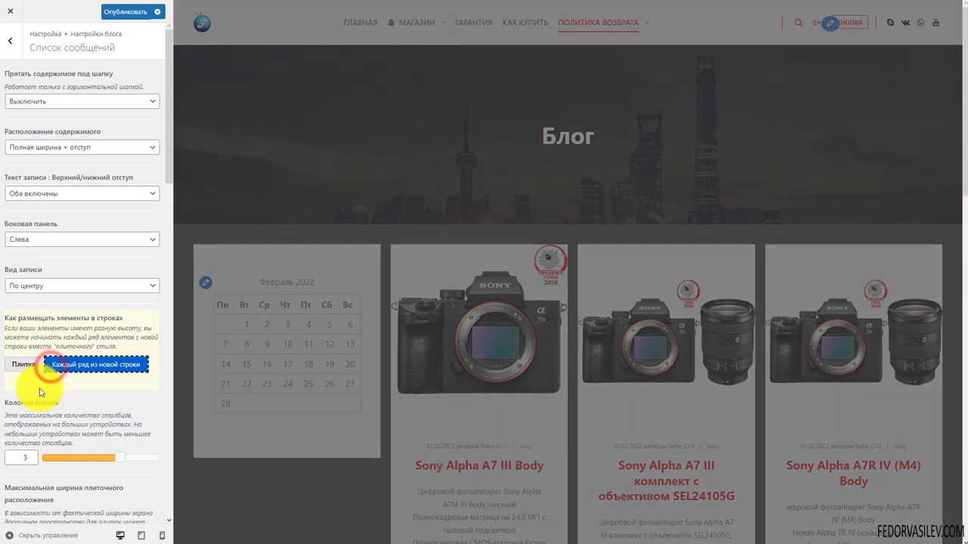
pyautogui.scroll(-10, 291, 242)
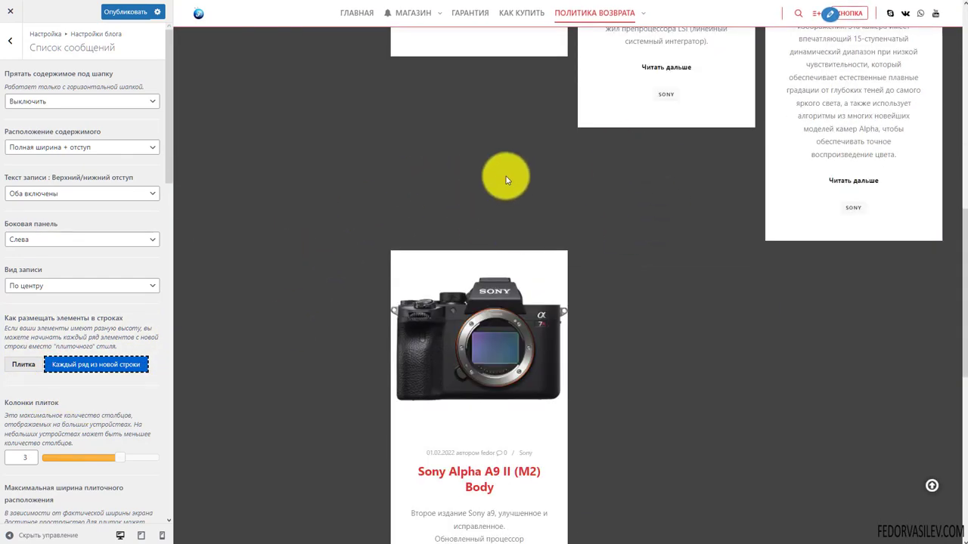
pyautogui.scroll(10, 551, 403)
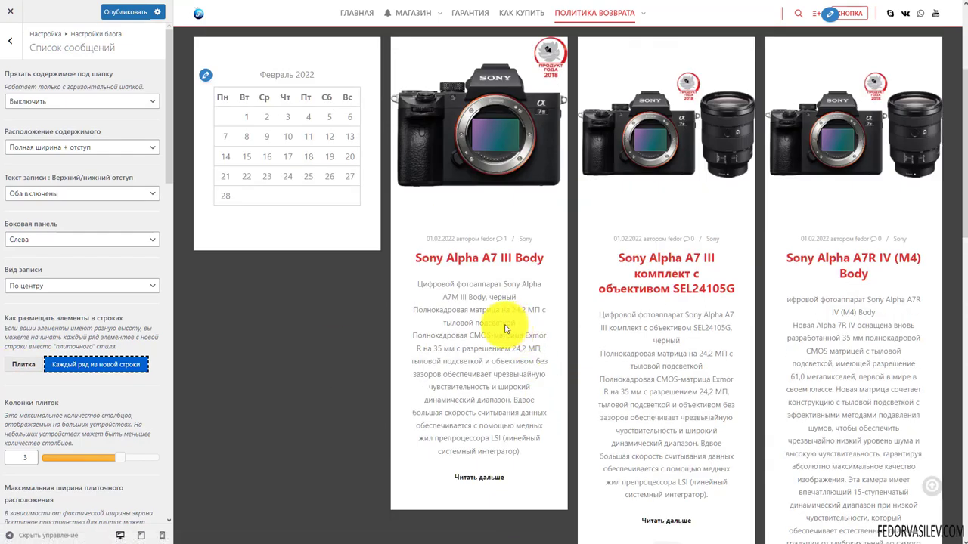
pyautogui.scroll(-3, 505, 328)
pyautogui.click(23, 364)
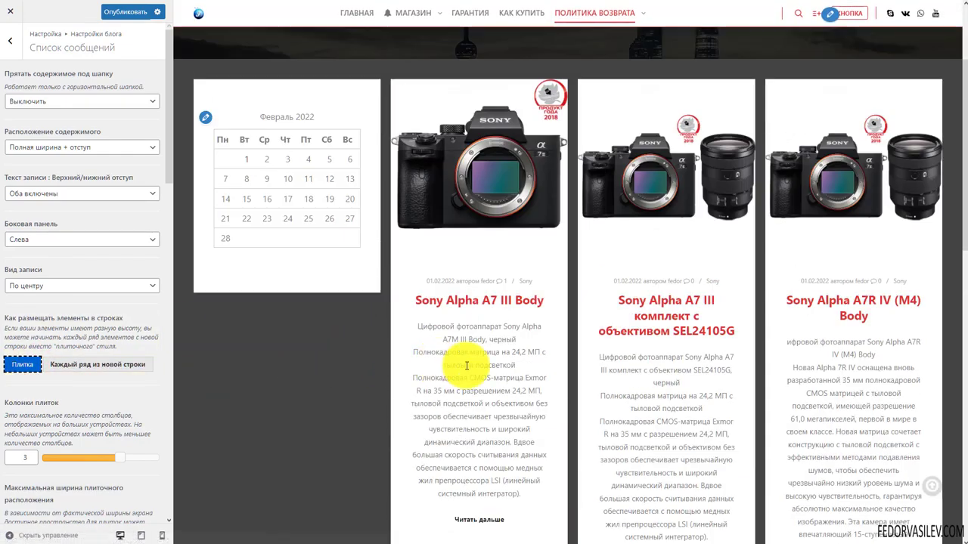
# Step: Set the number of tile columns to 2 and review the post cards on the blog page
pyautogui.scroll(-3, 125, 295)
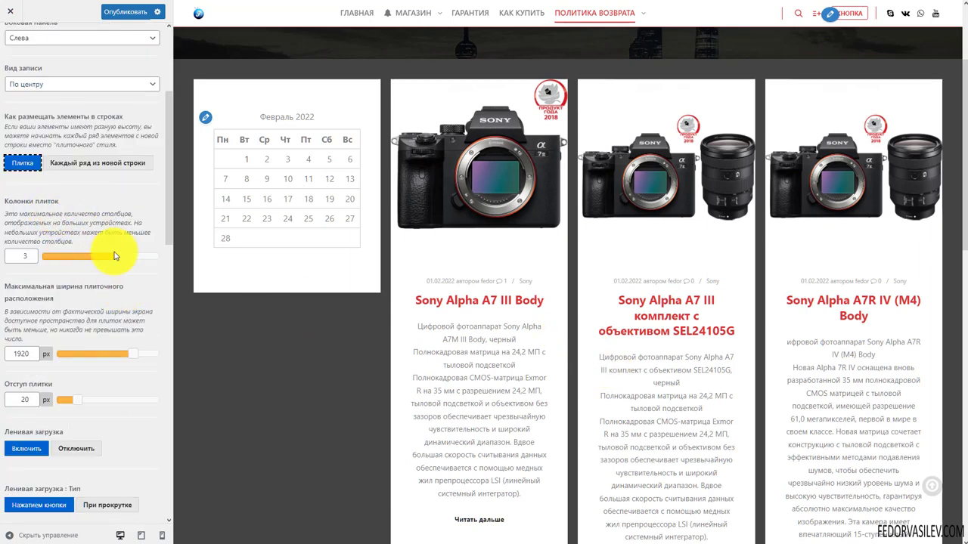
pyautogui.moveTo(118, 261); pyautogui.dragTo(81, 258)
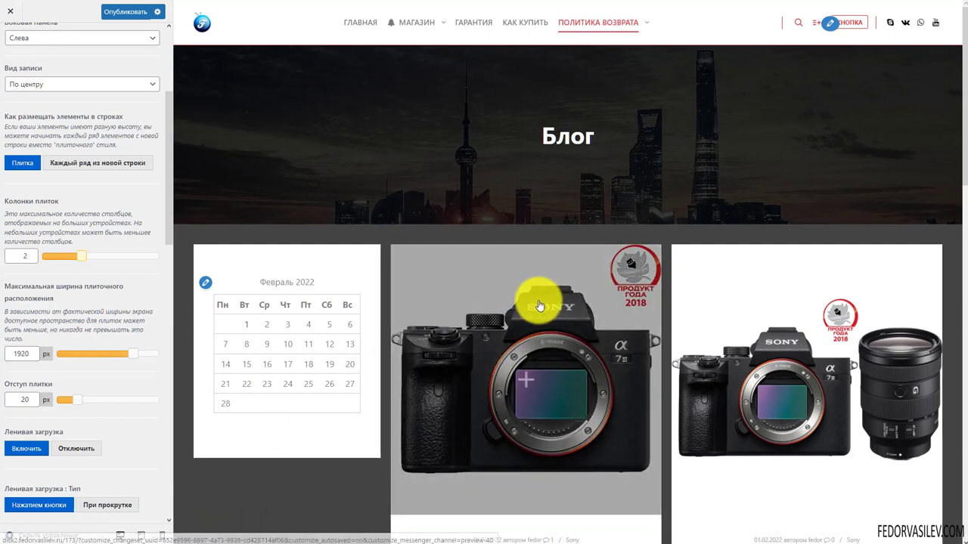
pyautogui.scroll(-5, 836, 355)
pyautogui.scroll(-4, 706, 345)
pyautogui.scroll(7, 691, 356)
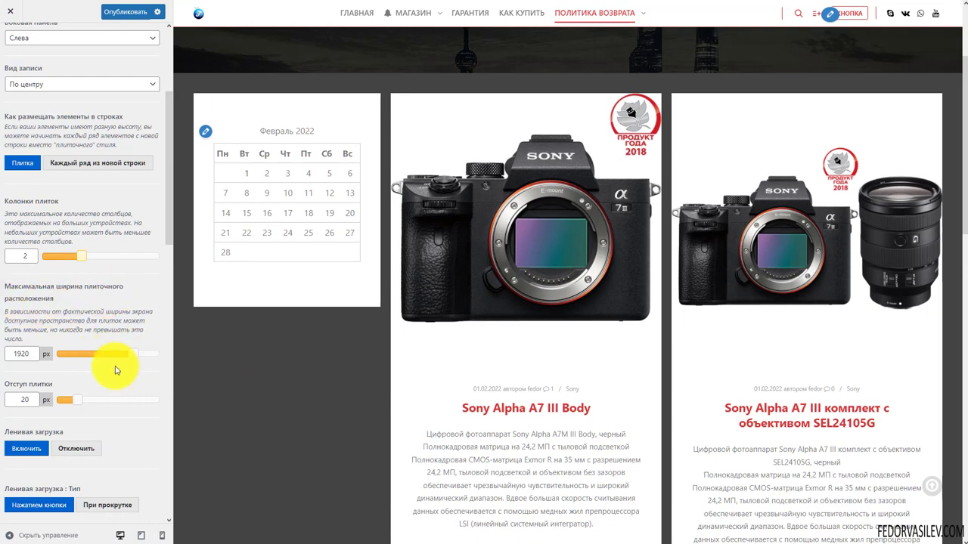
# Step: Review the post list's loading on the blog page and set the lazy loading type to «При прокрутке»
pyautogui.scroll(-2, 128, 376)
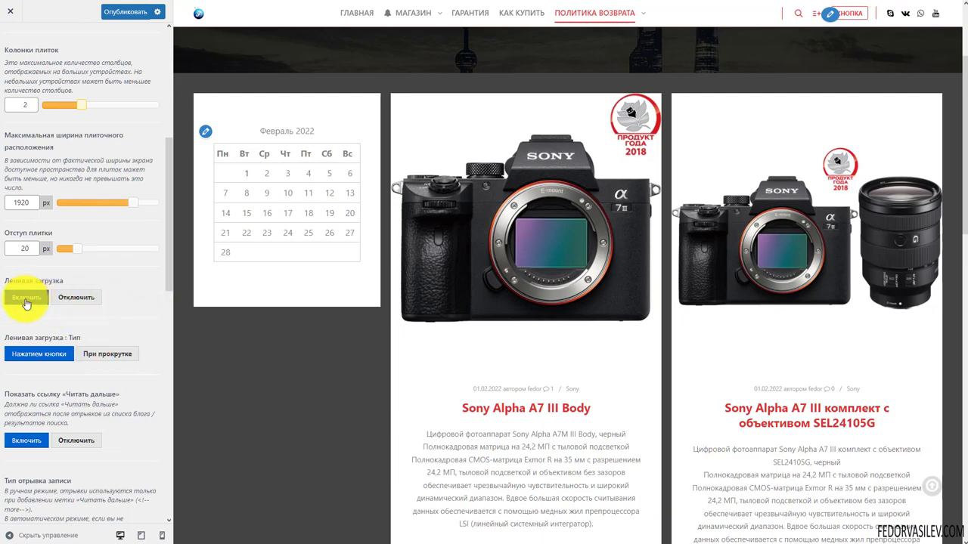
pyautogui.scroll(-5, 579, 356)
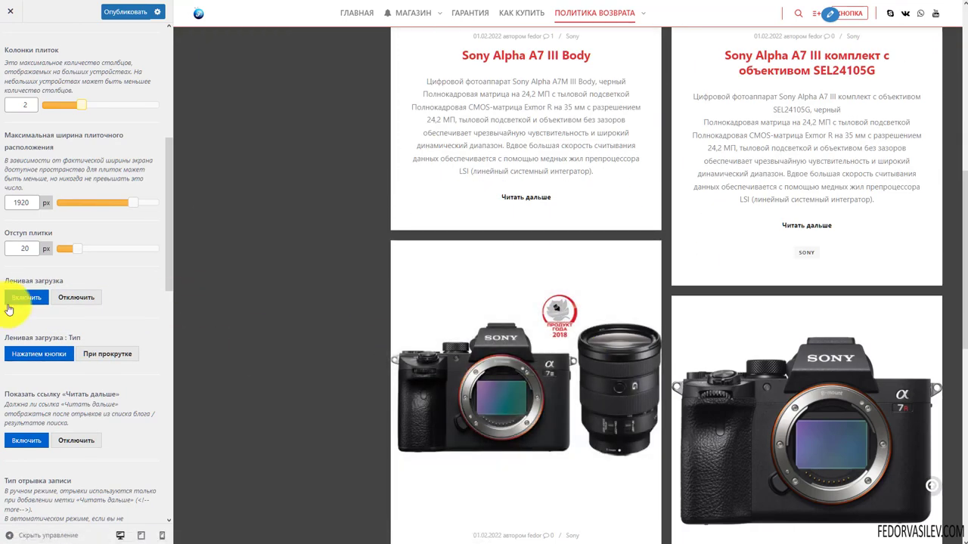
pyautogui.scroll(-7, 540, 335)
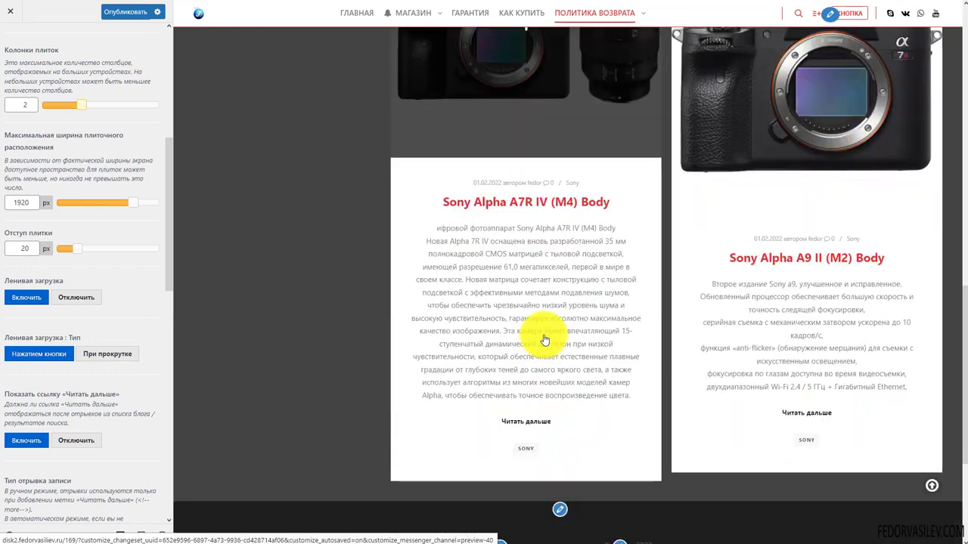
pyautogui.scroll(6, 499, 338)
pyautogui.scroll(5, 53, 325)
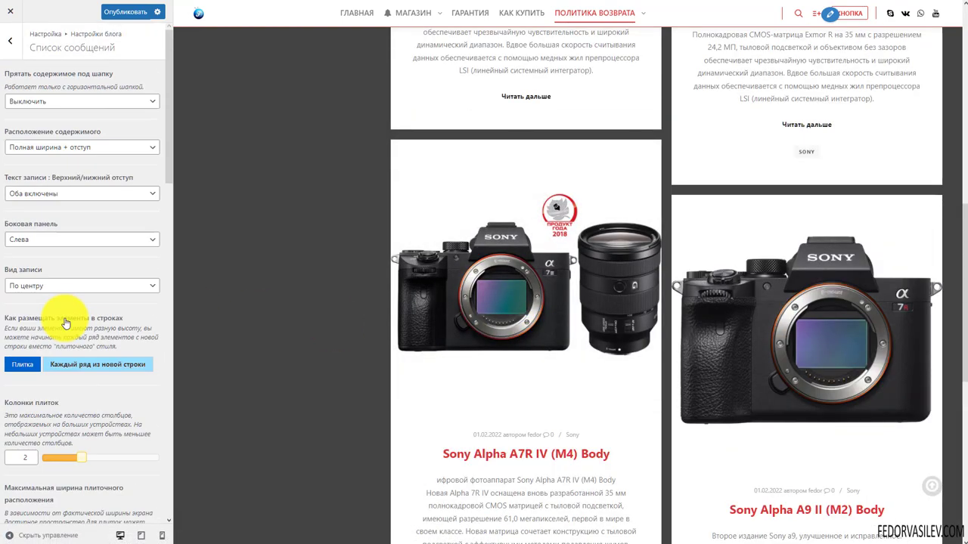
pyautogui.scroll(-6, 132, 306)
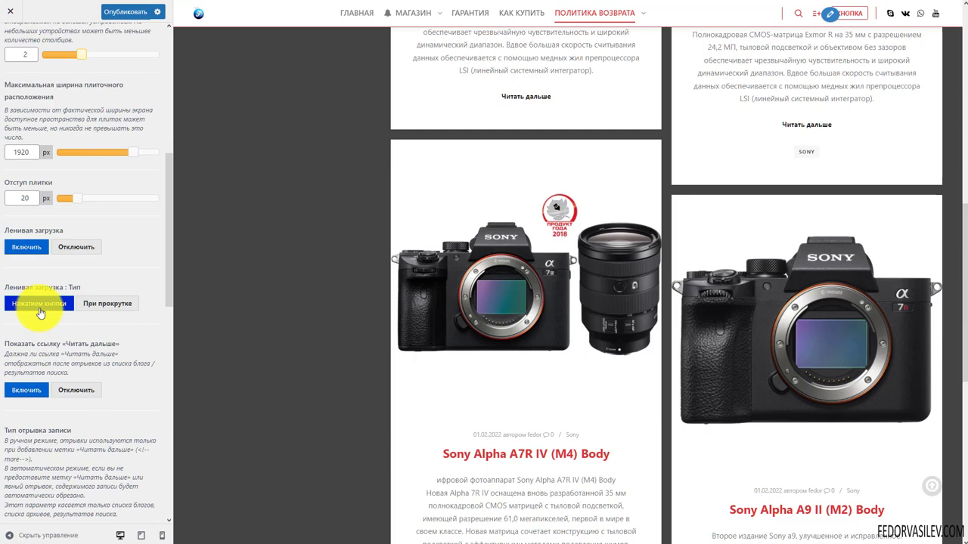
pyautogui.click(97, 307)
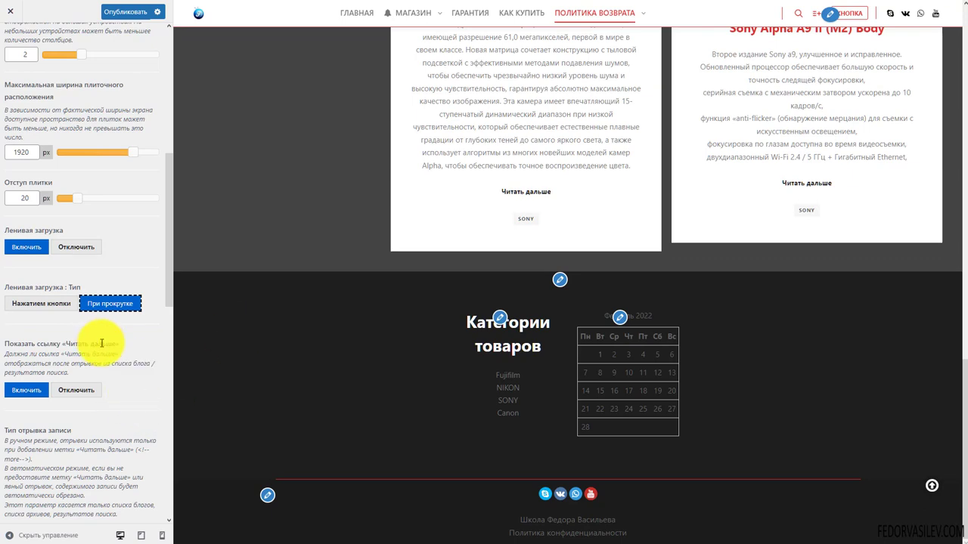
pyautogui.scroll(2, 298, 403)
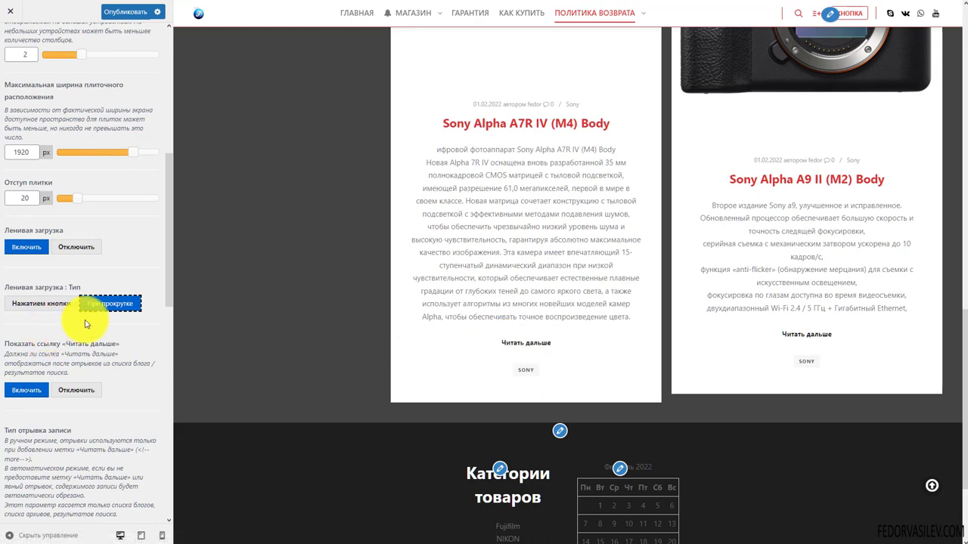
# Step: Disable the «Читать дальше» link for post excerpts and check the post cards on the blog page
pyautogui.scroll(-3, 71, 335)
pyautogui.scroll(3, 83, 386)
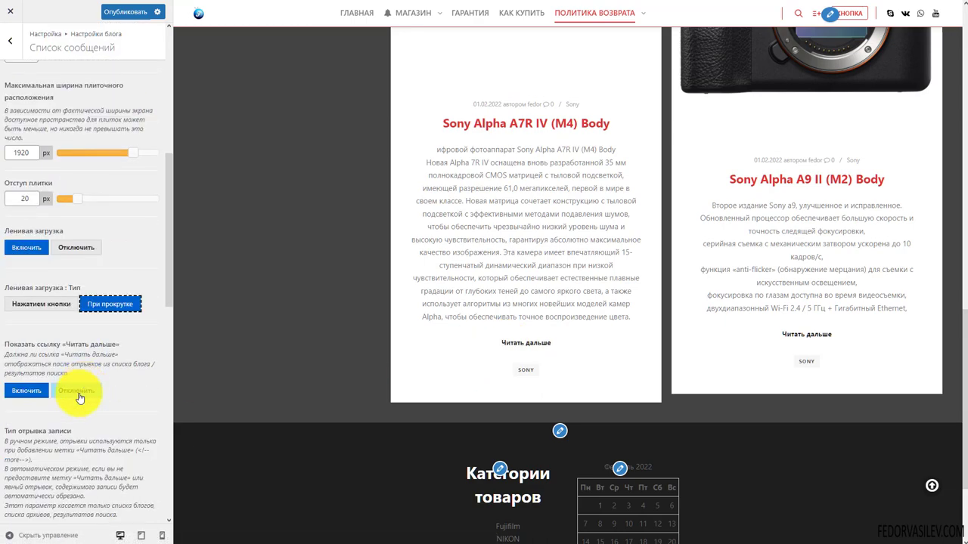
pyautogui.click(78, 392)
pyautogui.scroll(5, 535, 368)
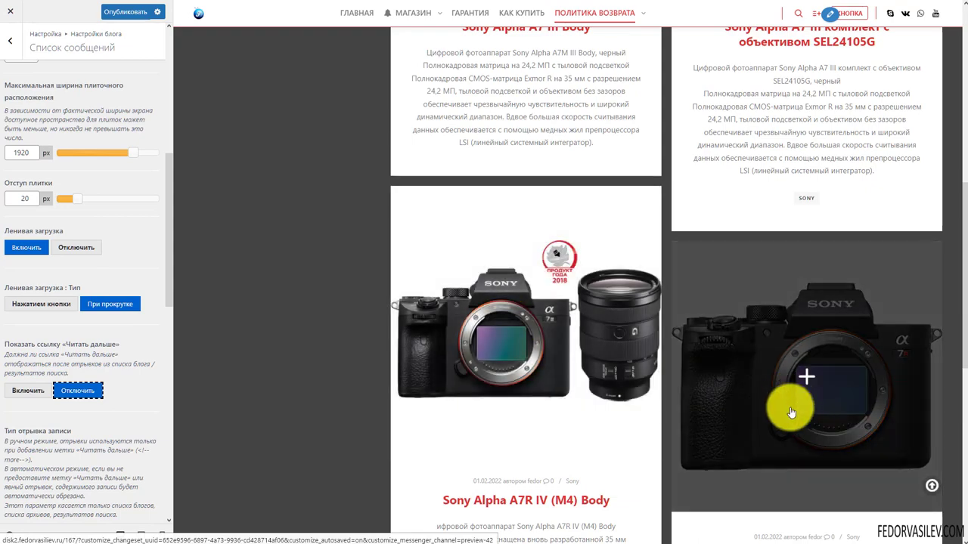
pyautogui.scroll(-3, 805, 381)
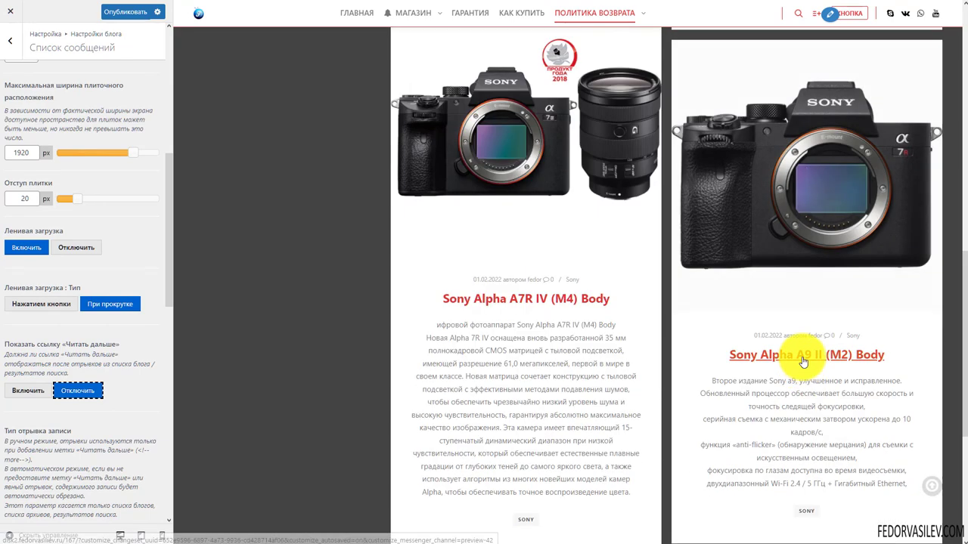
pyautogui.scroll(-3, 413, 327)
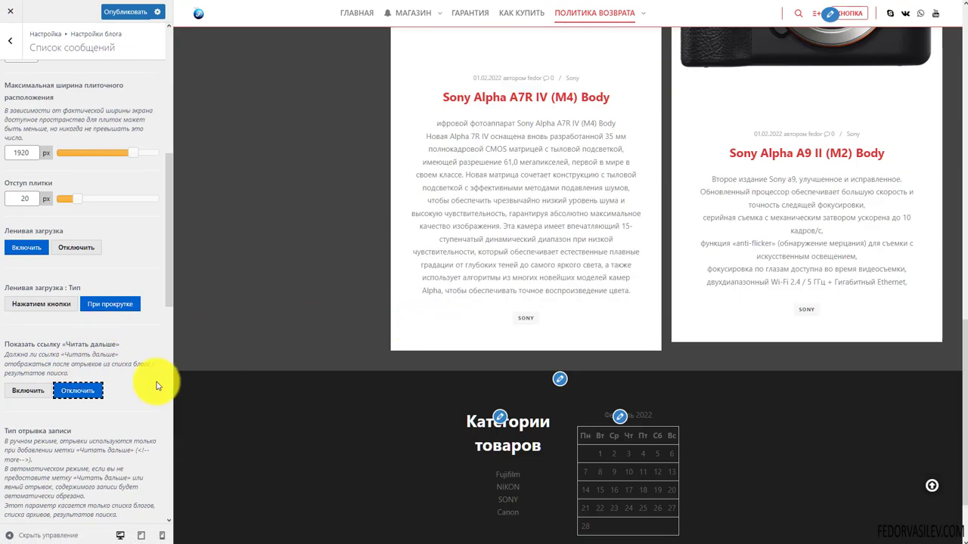
# Step: Set the number of words for trimming posts to 28 and check the excerpts on the blog page
pyautogui.scroll(-2, 117, 338)
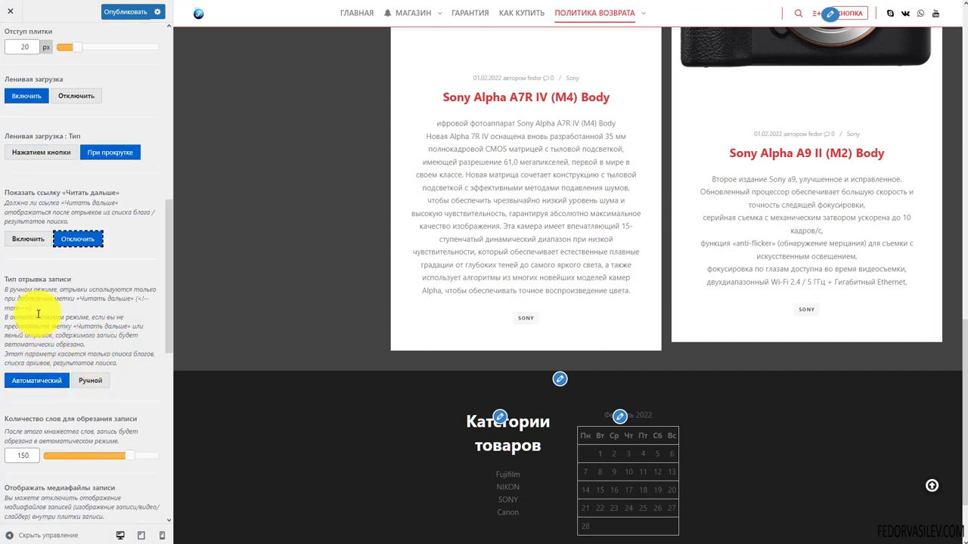
pyautogui.moveTo(9, 308); pyautogui.dragTo(9, 308)
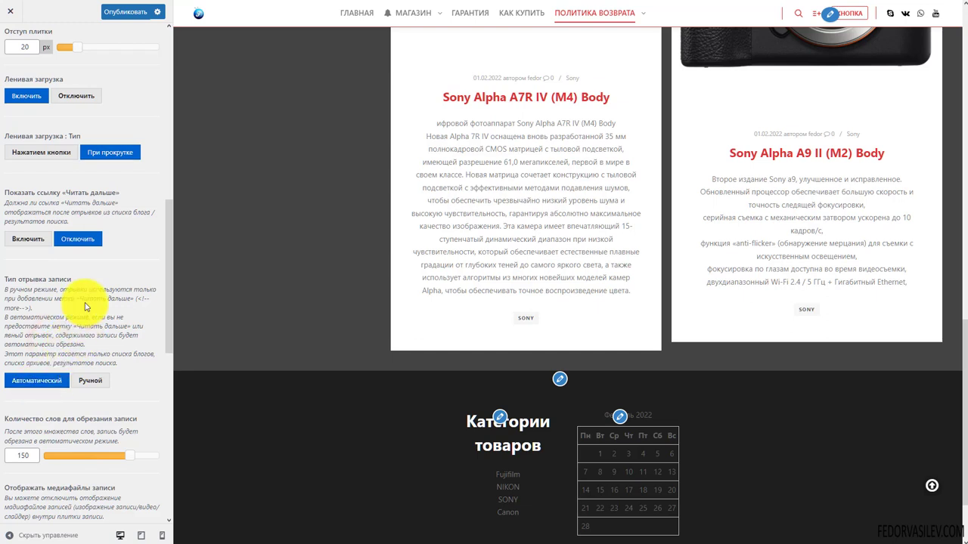
pyautogui.scroll(-1, 86, 307)
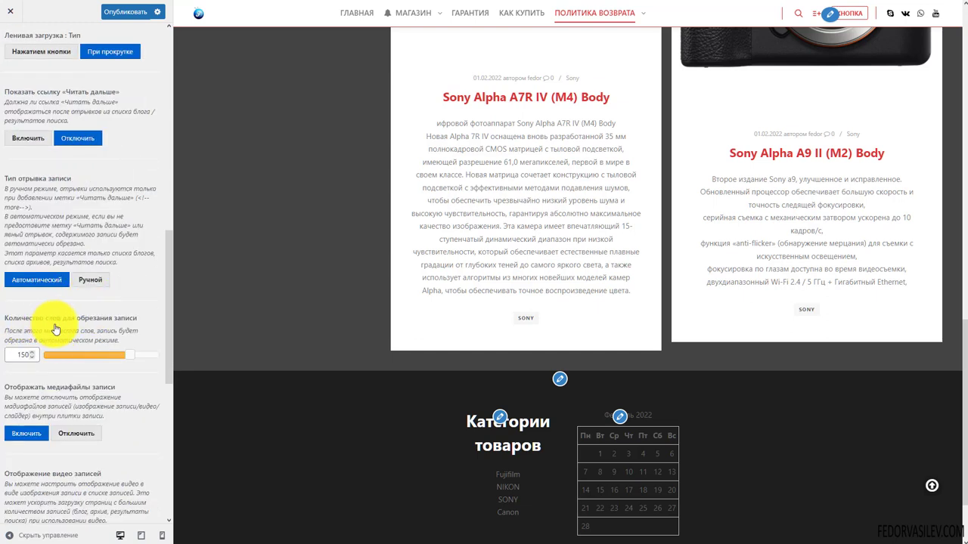
pyautogui.moveTo(129, 362); pyautogui.dragTo(79, 355)
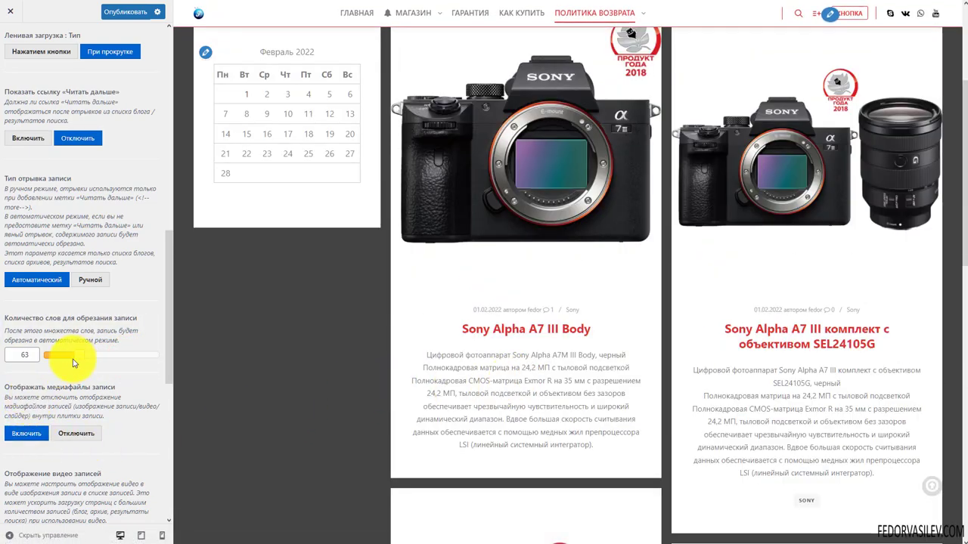
pyautogui.moveTo(57, 361); pyautogui.dragTo(56, 361)
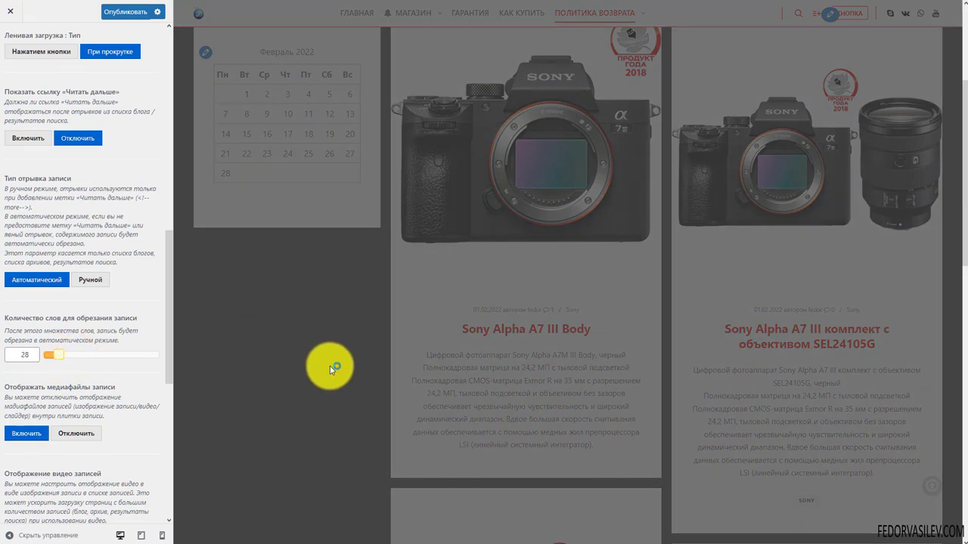
pyautogui.scroll(-10, 379, 355)
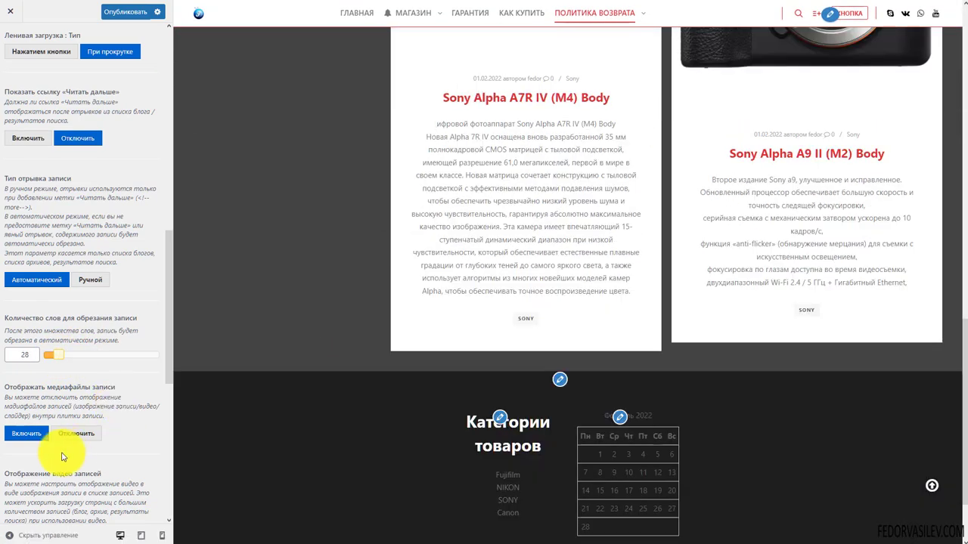
# Step: Try disabling the display of post media files in the tiles, and enable it again
pyautogui.click(74, 437)
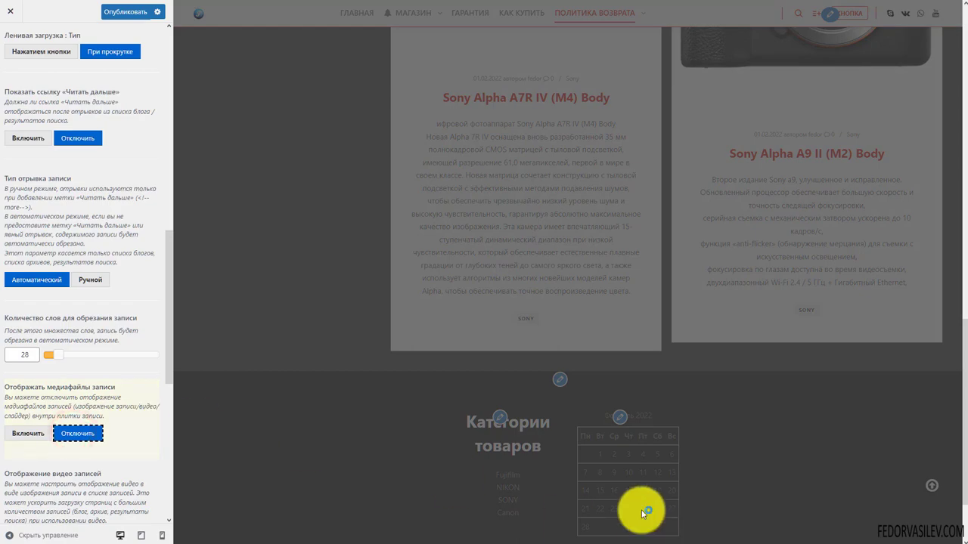
pyautogui.scroll(-3, 766, 227)
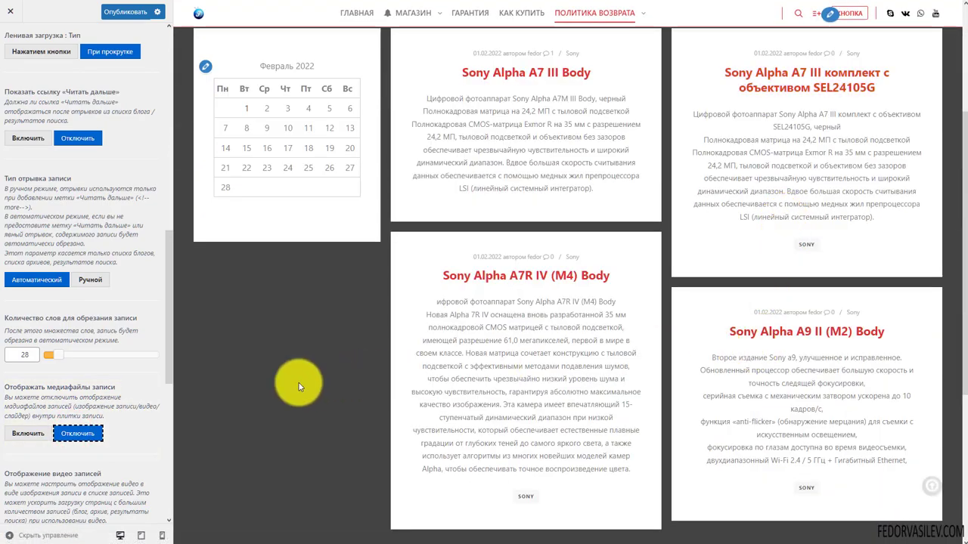
pyautogui.click(25, 434)
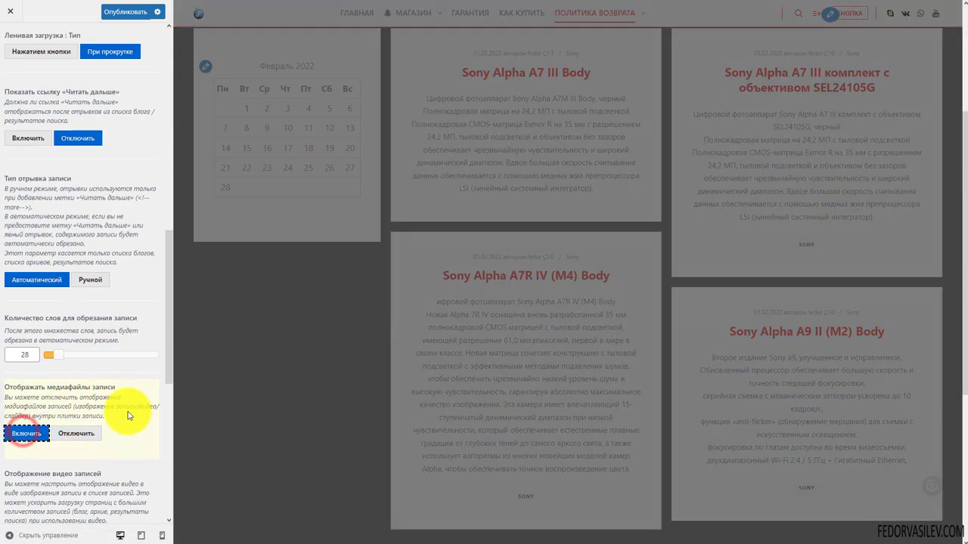
# Step: Enable video display for posts in the post list and review the embedded video on the live blog page
pyautogui.scroll(-3, 117, 391)
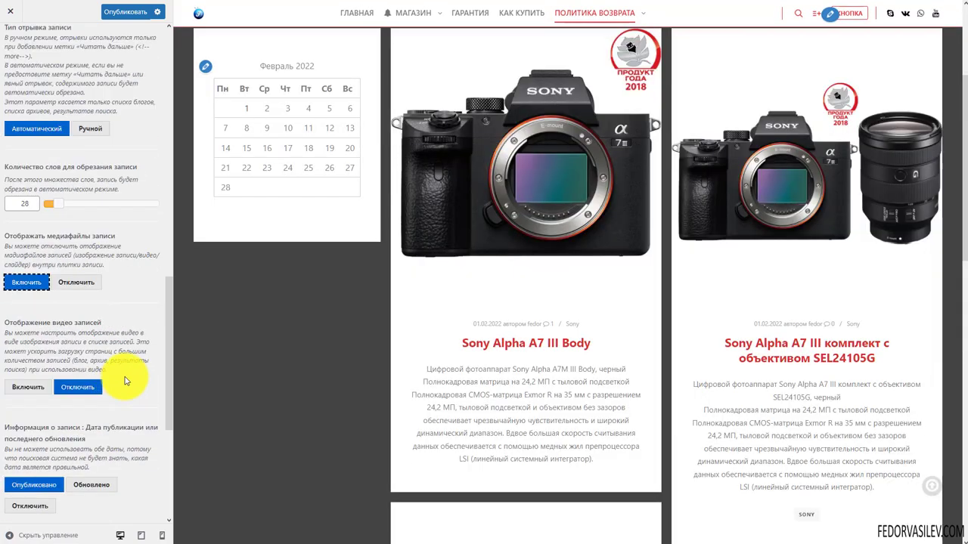
pyautogui.click(28, 387)
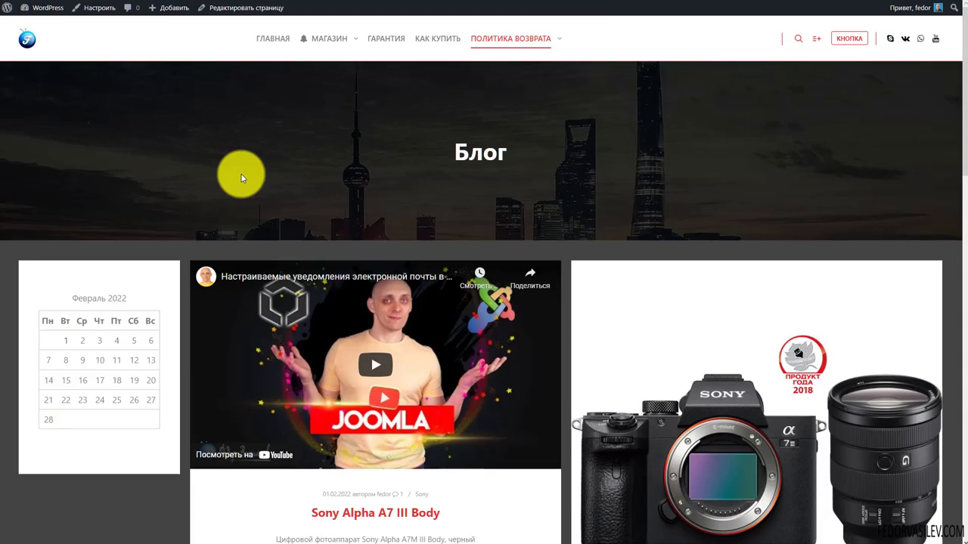
pyautogui.scroll(-3, 281, 255)
pyautogui.scroll(2, 282, 254)
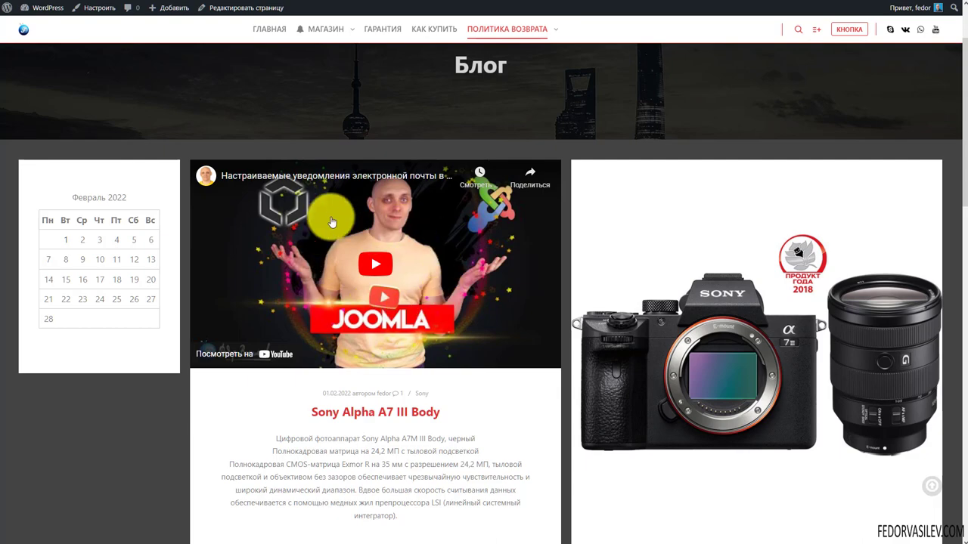
pyautogui.scroll(-2, 409, 208)
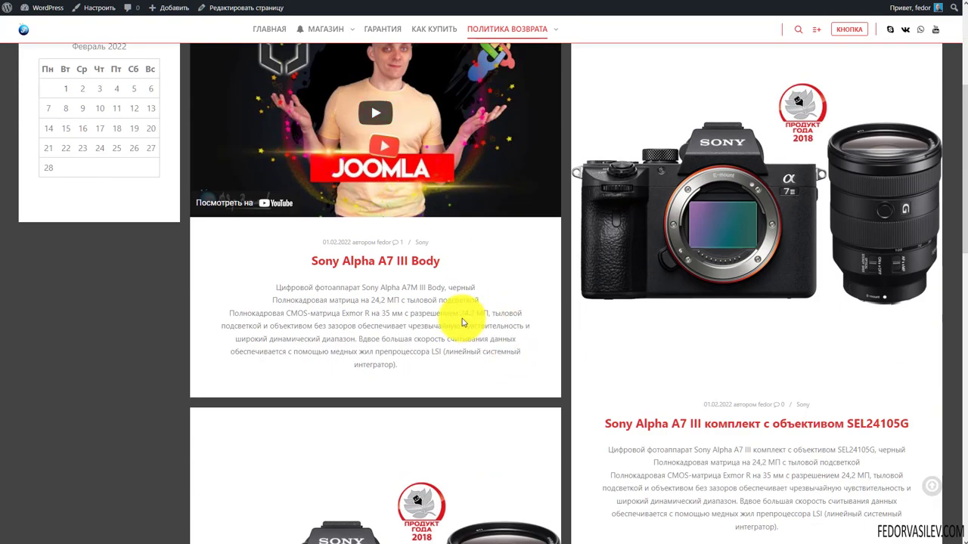
pyautogui.scroll(3, 459, 320)
pyautogui.scroll(-3, 379, 289)
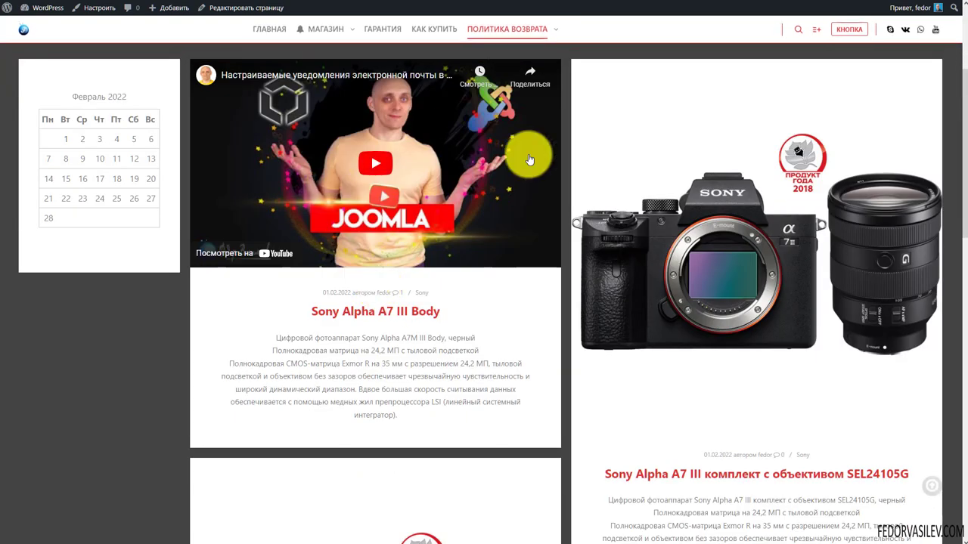
# Step: Play and pause the embedded video in the first post tile on the live blog page, and review the surrounding tiles
pyautogui.scroll(-3, 741, 355)
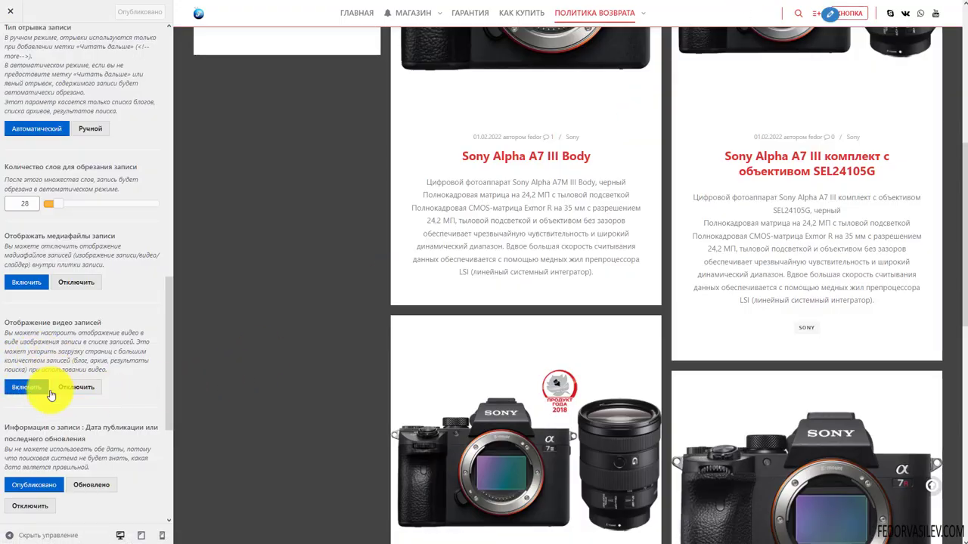
pyautogui.moveTo(99, 323); pyautogui.dragTo(46, 323)
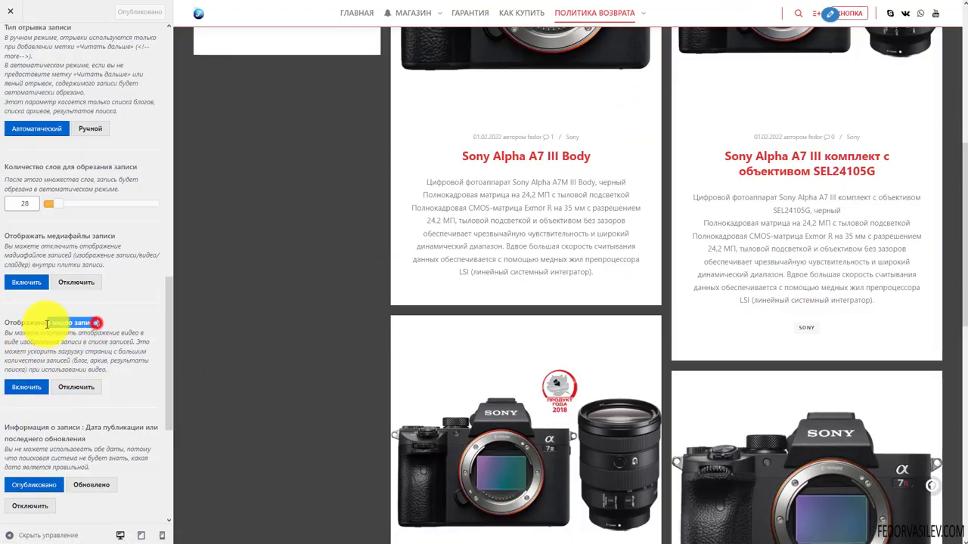
pyautogui.click(22, 389)
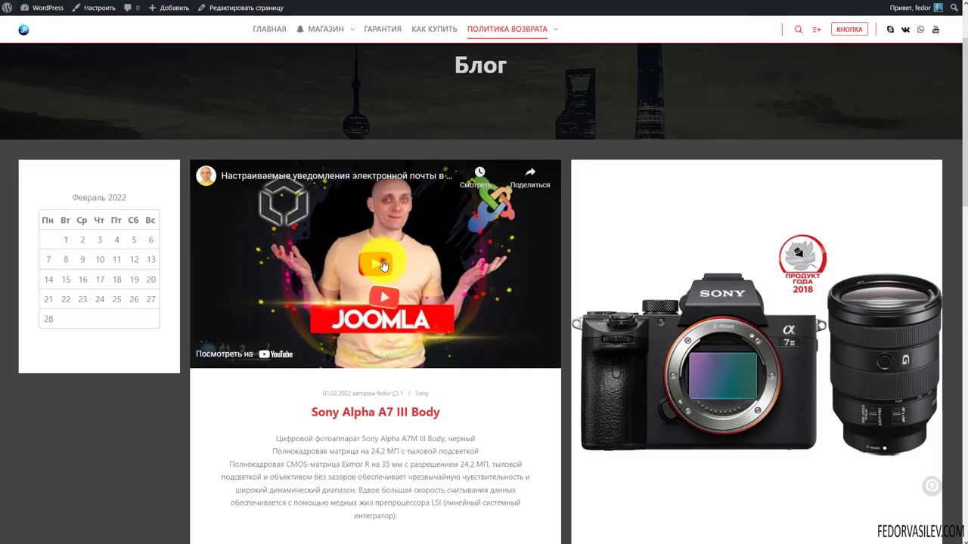
pyautogui.click(382, 261)
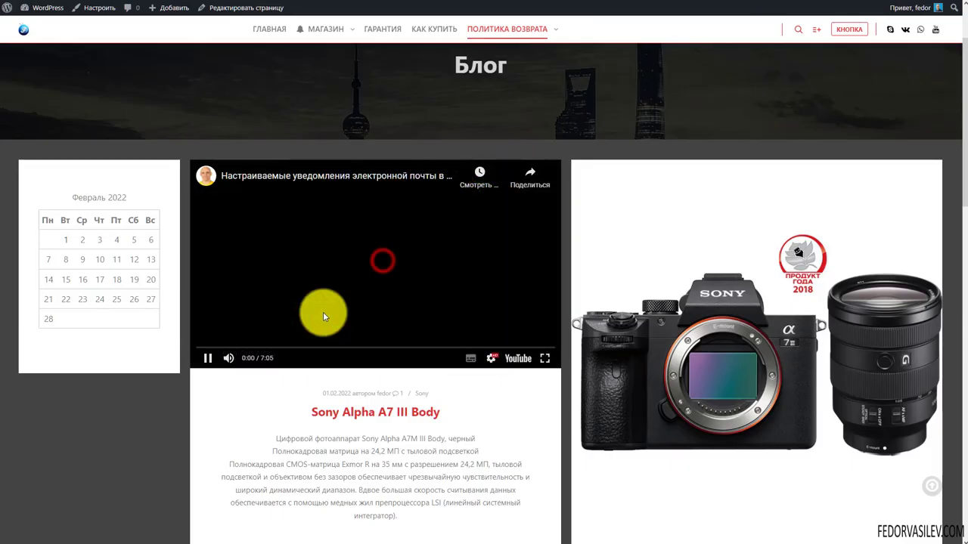
pyautogui.click(206, 357)
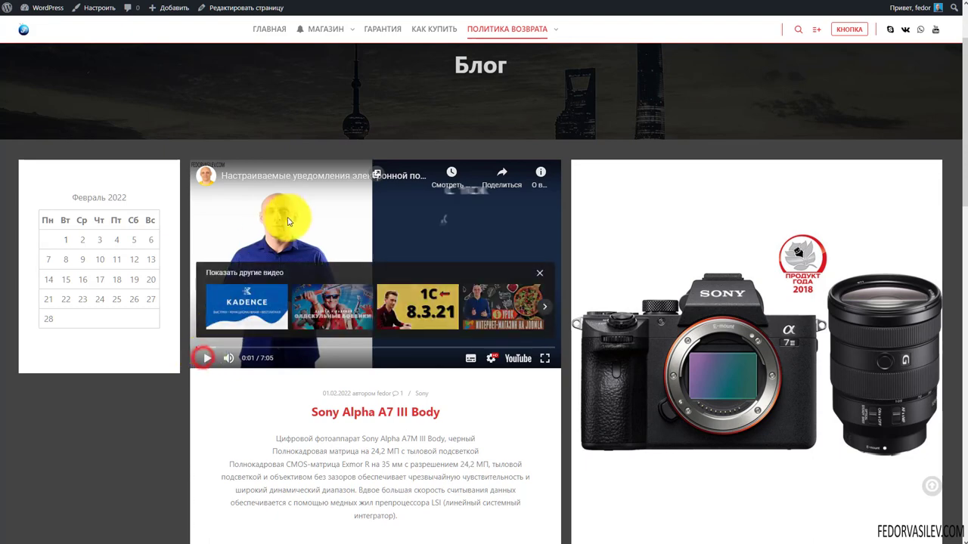
pyautogui.scroll(-5, 289, 327)
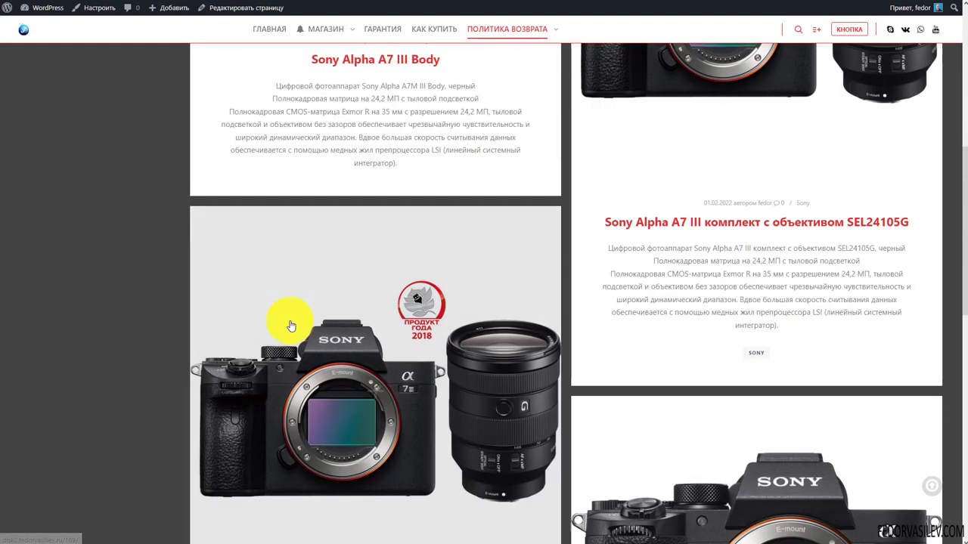
pyautogui.scroll(5, 291, 327)
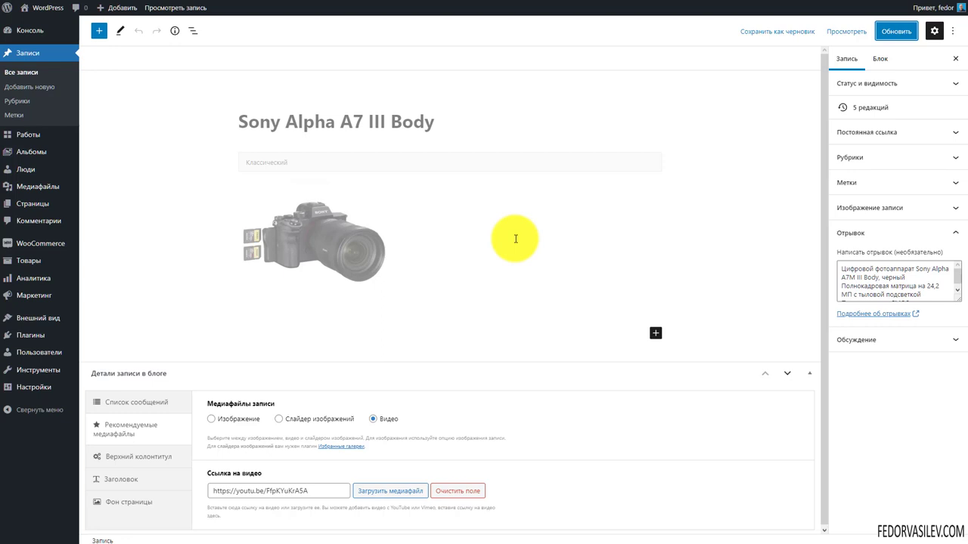
# Step: Examine the alternative link and tile size settings of the Sony Alpha A7 III Body post, and its featured video link
pyautogui.click(157, 371)
pyautogui.click(138, 519)
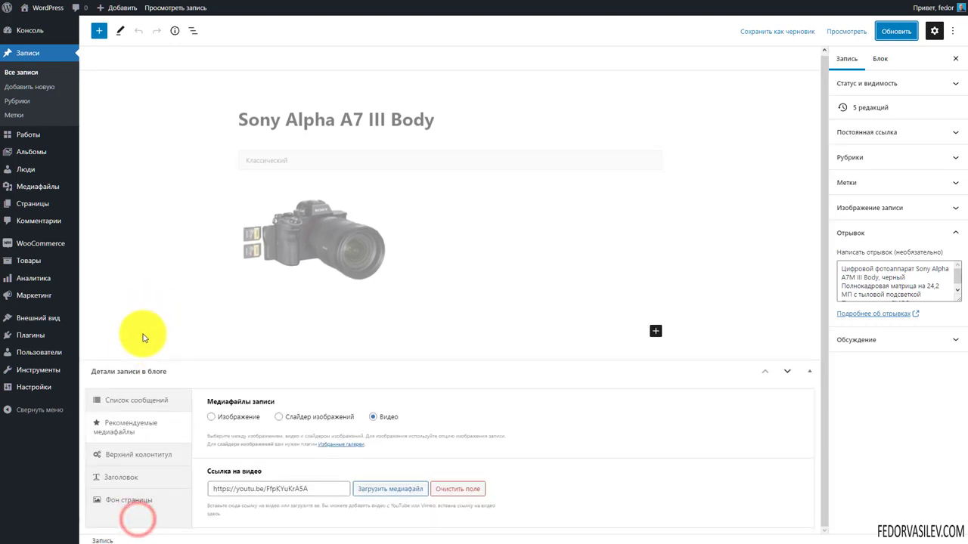
pyautogui.click(134, 401)
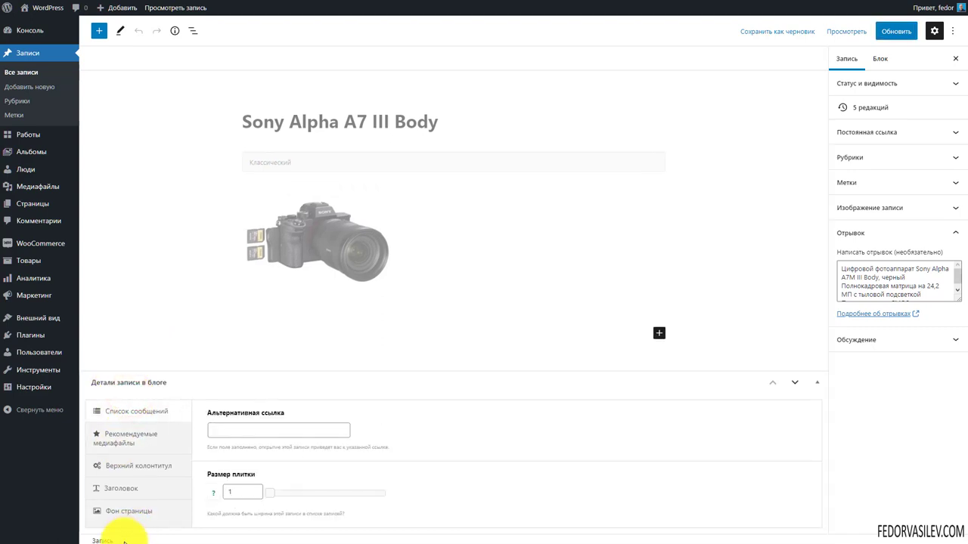
pyautogui.click(243, 430)
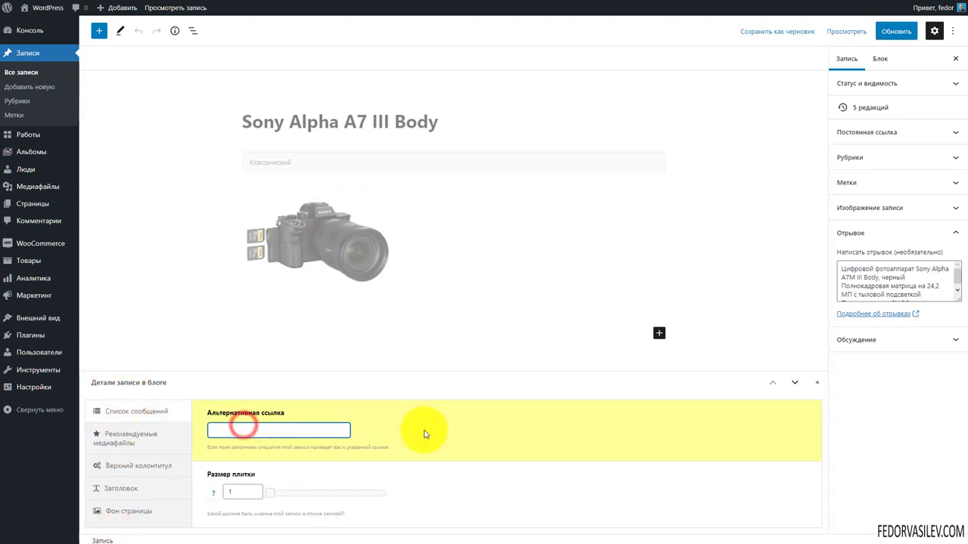
pyautogui.click(123, 437)
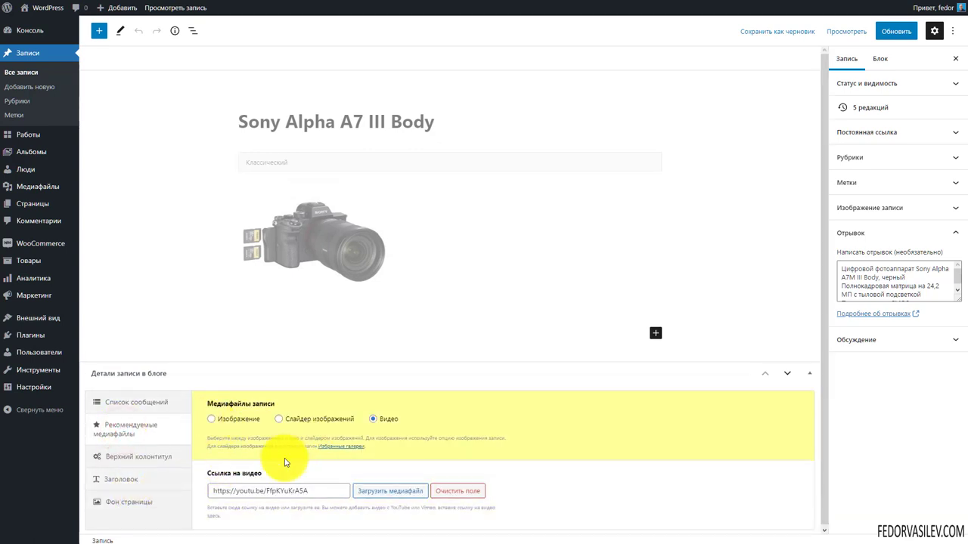
pyautogui.moveTo(320, 491); pyautogui.dragTo(134, 501)
# Step: Try the «Изображение» media type with parallax enabled and «Слайдер изображений» for the post, and return to «Видео» with its link
pyautogui.click(213, 419)
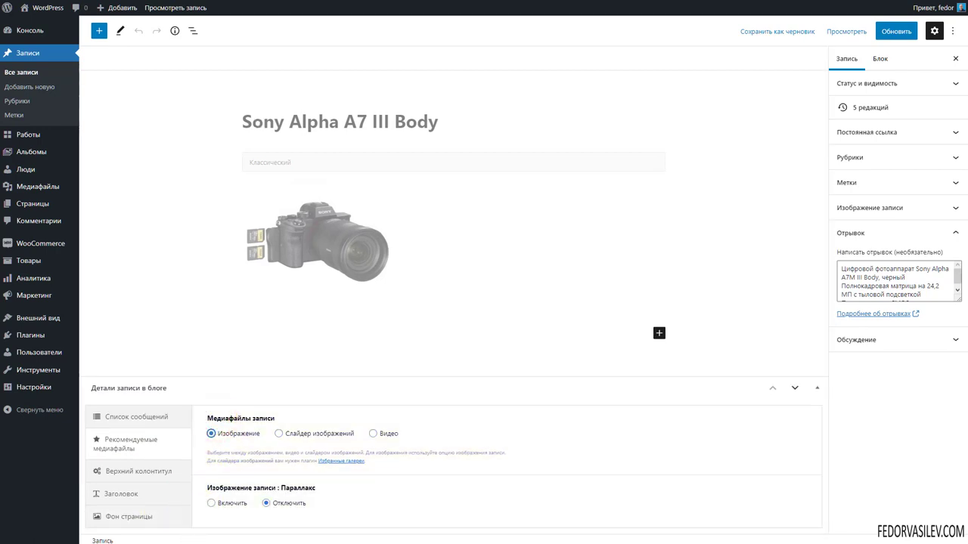
pyautogui.click(218, 509)
pyautogui.scroll(-1, 216, 522)
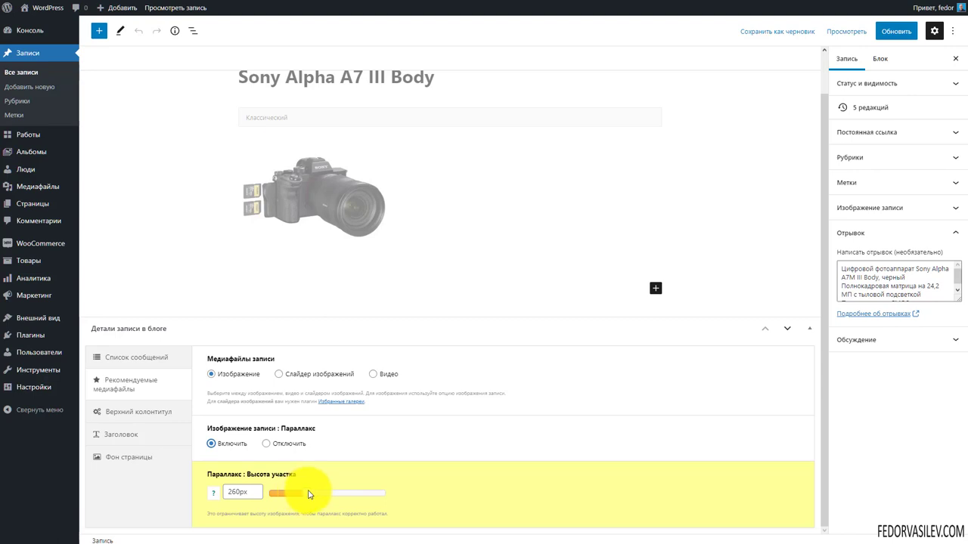
pyautogui.click(278, 374)
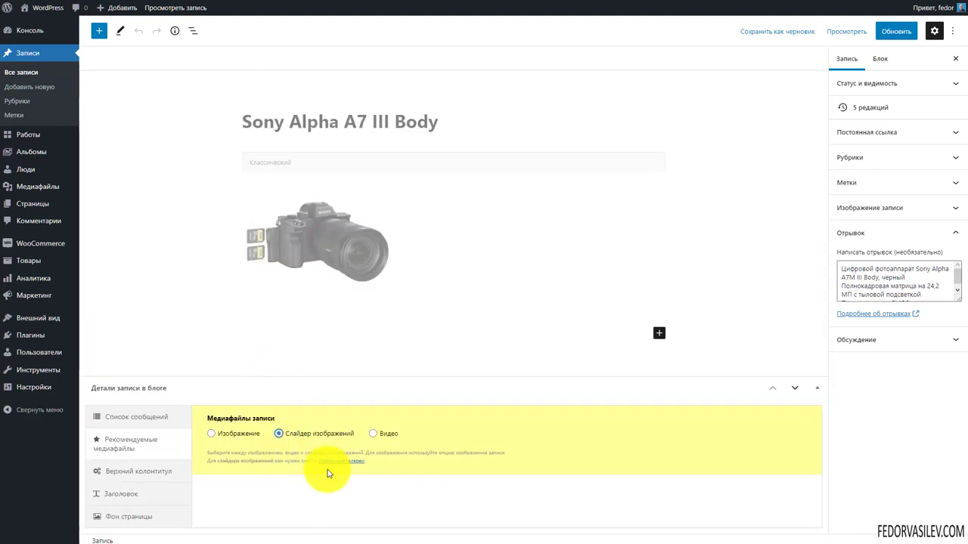
pyautogui.click(373, 433)
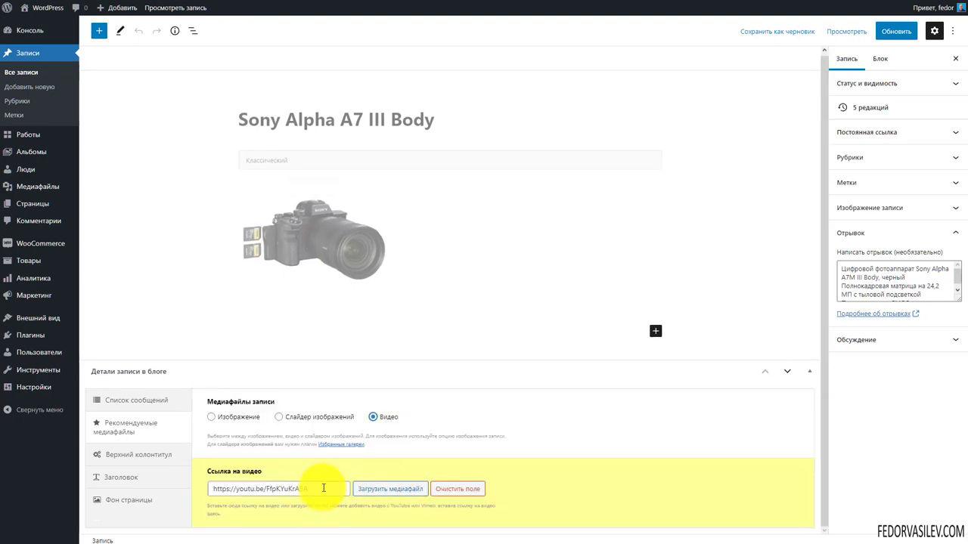
pyautogui.moveTo(322, 488); pyautogui.dragTo(148, 489)
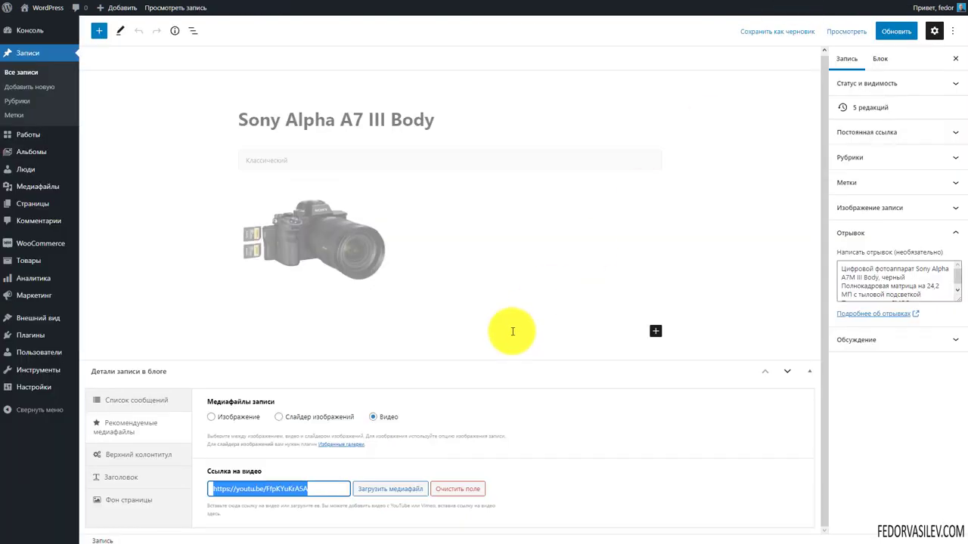
# Step: Examine the post's «Прятать содержимое под шапку» options without changing «Общие настройки»
pyautogui.click(127, 467)
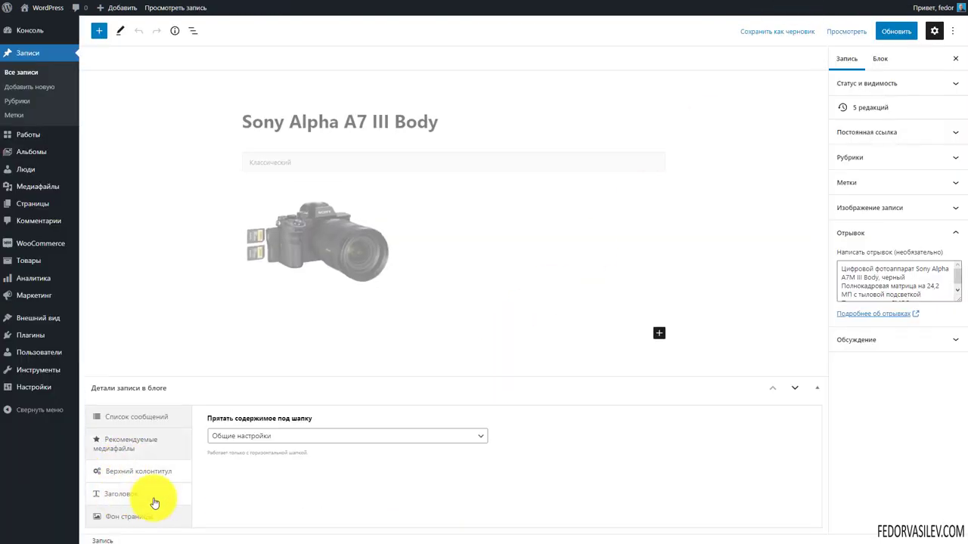
pyautogui.click(254, 438)
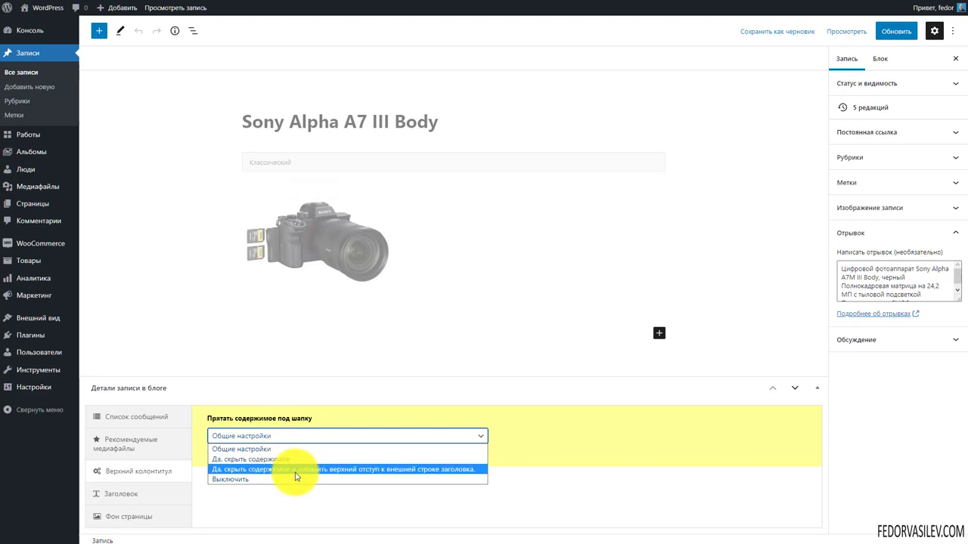
pyautogui.click(254, 513)
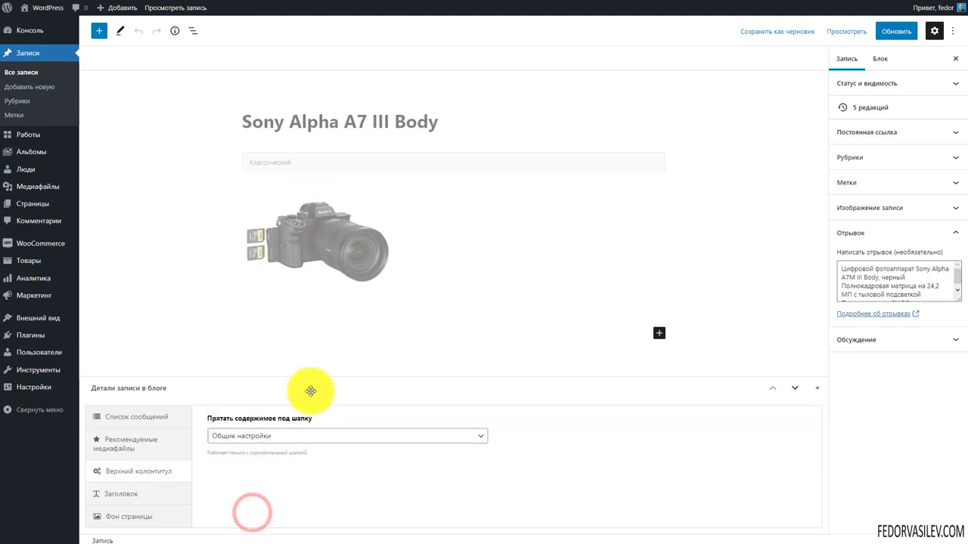
# Step: Try custom settings and «Выключить» for the post's title section, and restore «Общие настройки»
pyautogui.click(158, 496)
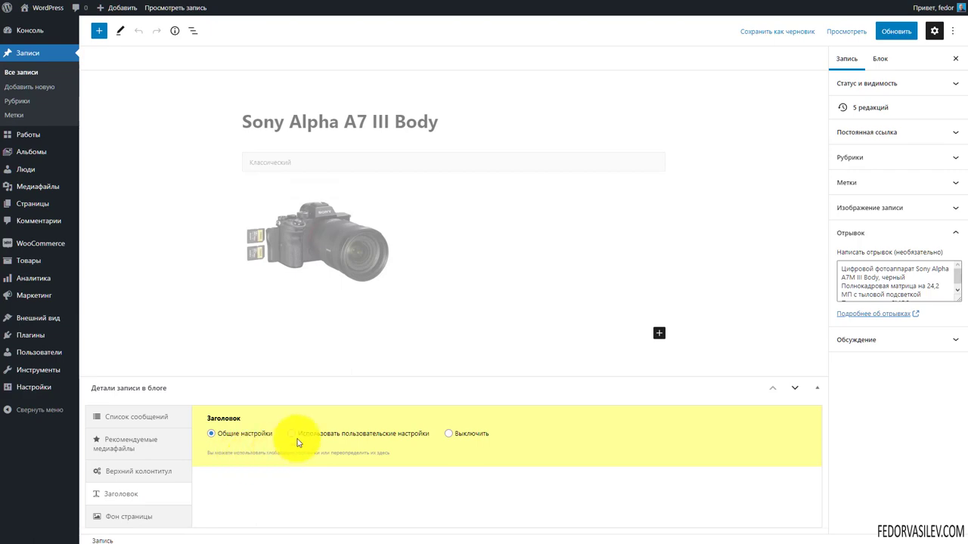
pyautogui.click(346, 439)
pyautogui.scroll(-5, 401, 450)
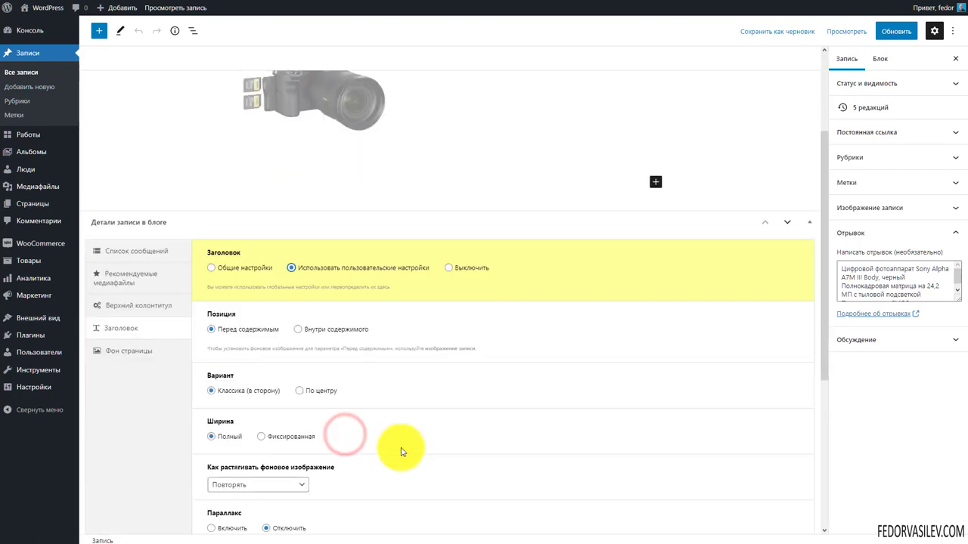
pyautogui.scroll(5, 401, 449)
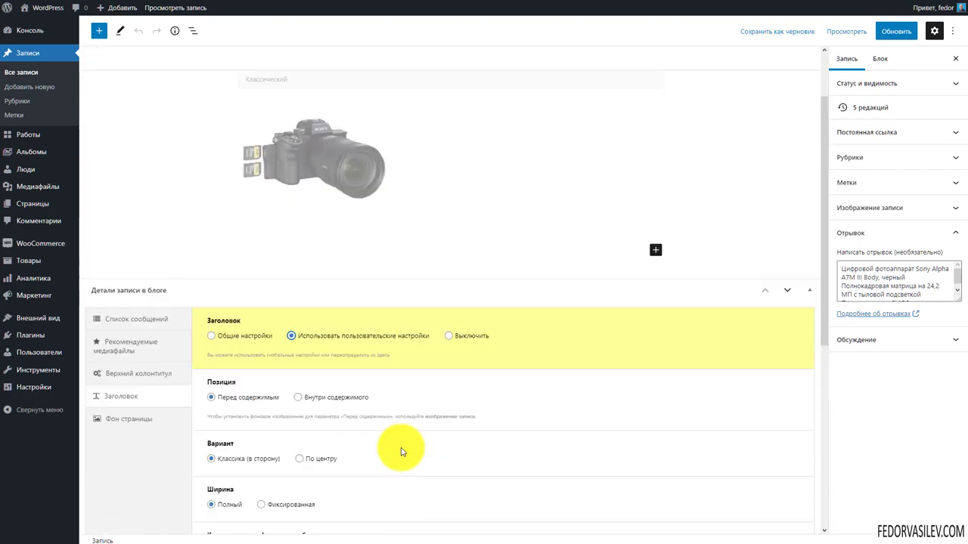
pyautogui.click(449, 336)
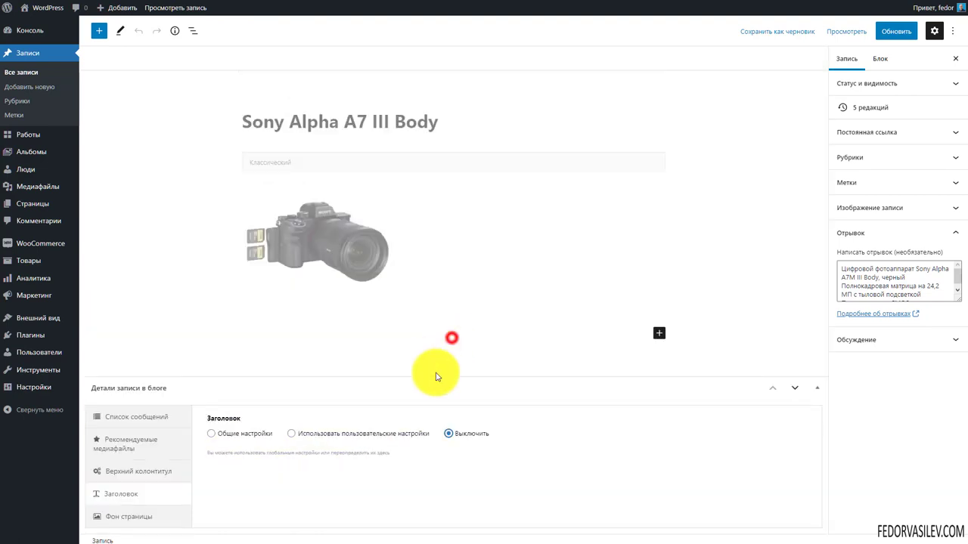
pyautogui.click(215, 436)
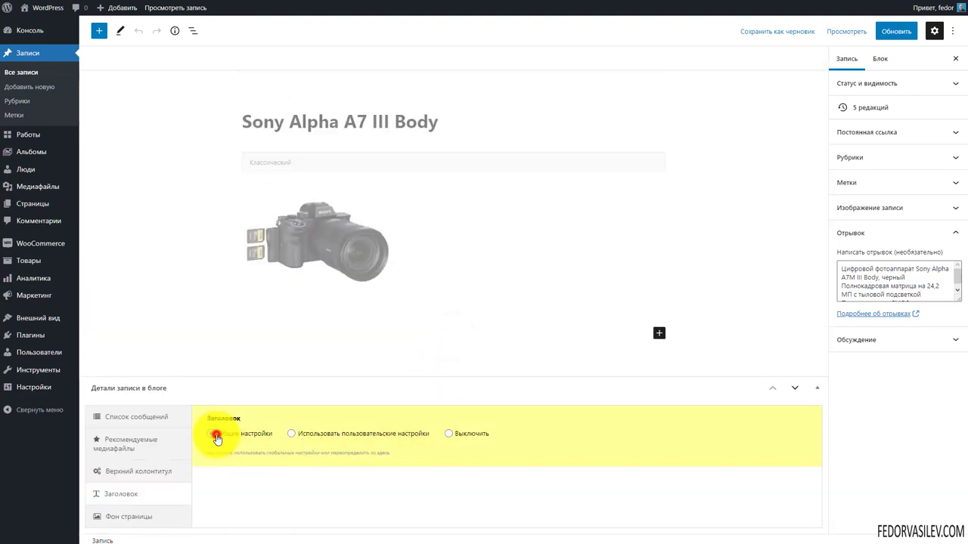
# Step: Switch the post's page background to custom settings and examine its image, stretching and colour options
pyautogui.click(130, 514)
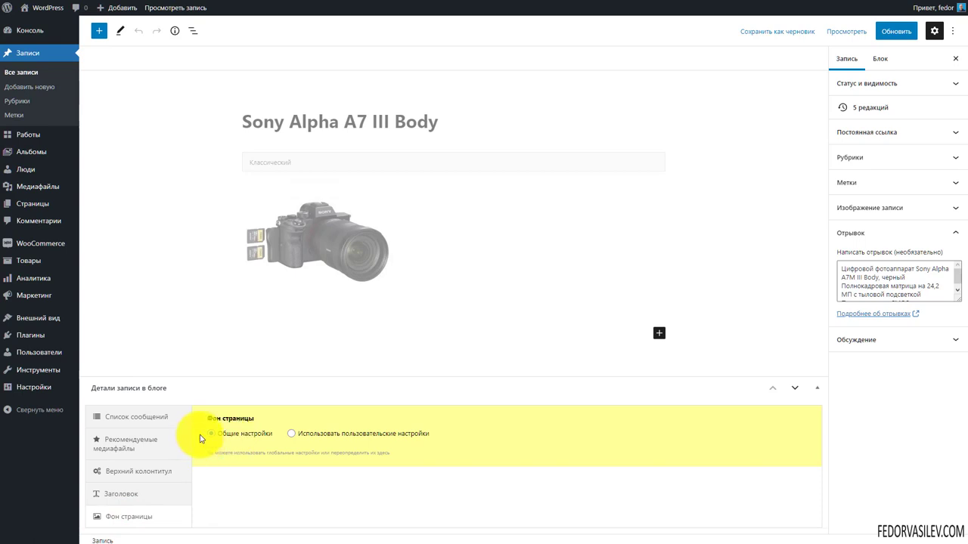
pyautogui.click(291, 433)
pyautogui.scroll(-1, 364, 433)
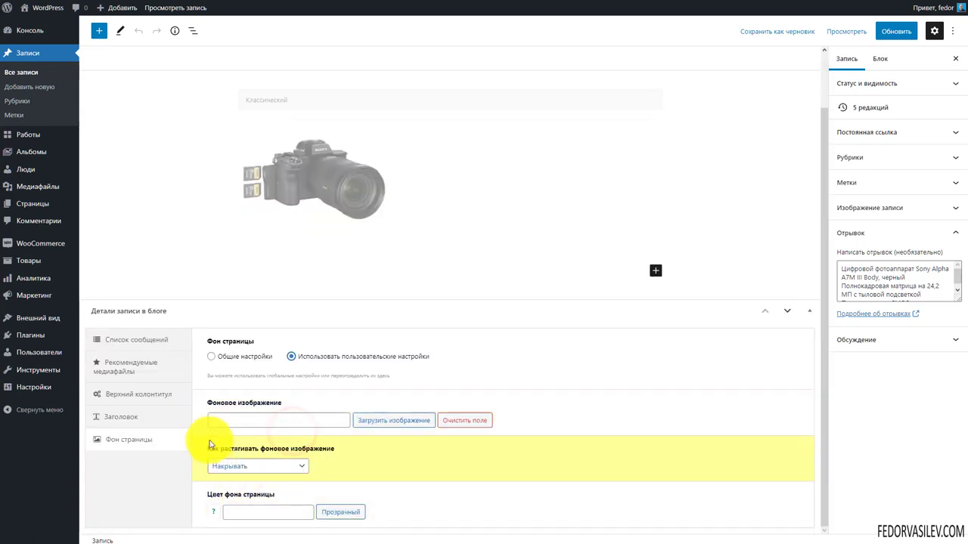
pyautogui.scroll(1, 310, 486)
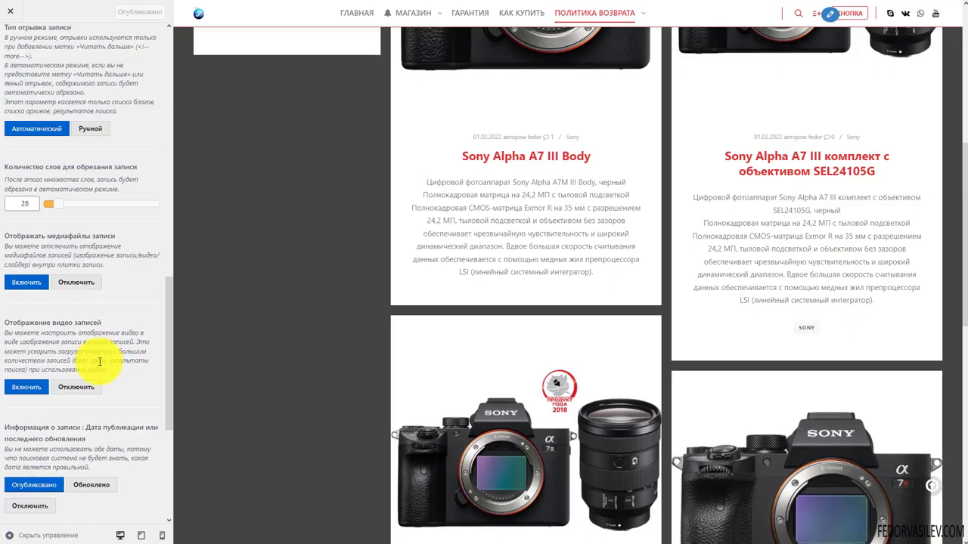
# Step: Try «Обновлено» for the date in the blog list's post information in the theme customizer, and disable the date display
pyautogui.moveTo(47, 324); pyautogui.dragTo(110, 333)
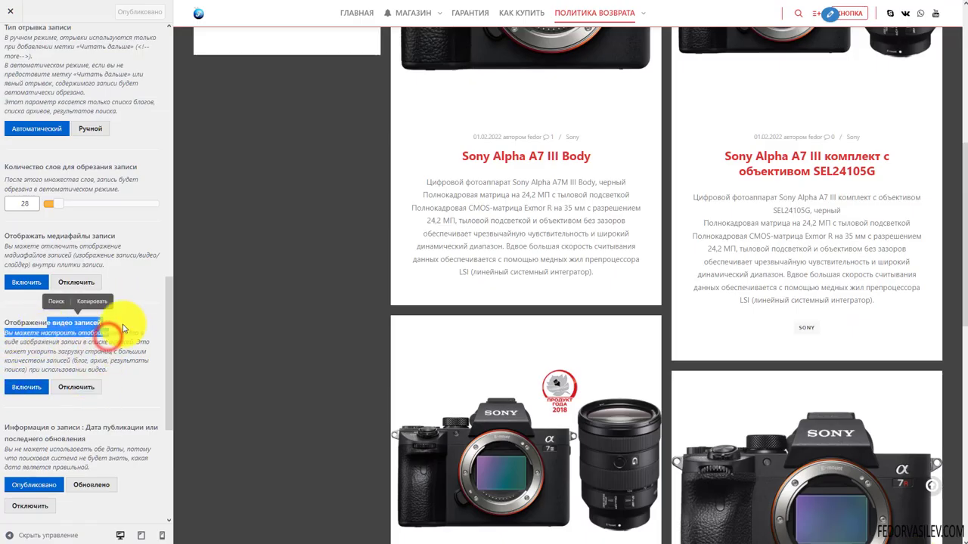
pyautogui.scroll(-1, 121, 321)
pyautogui.scroll(-1, 124, 285)
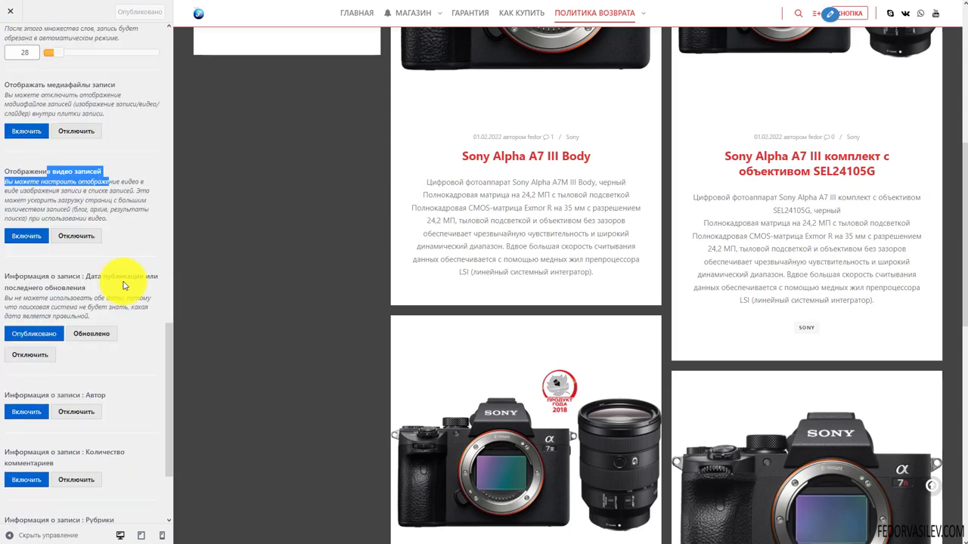
pyautogui.click(465, 139)
pyautogui.moveTo(470, 134); pyautogui.dragTo(515, 136)
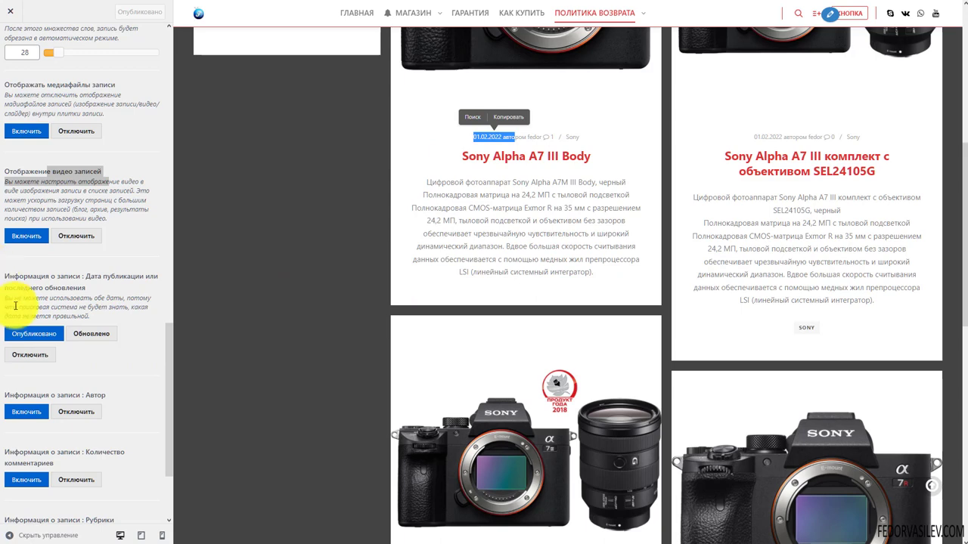
pyautogui.click(94, 338)
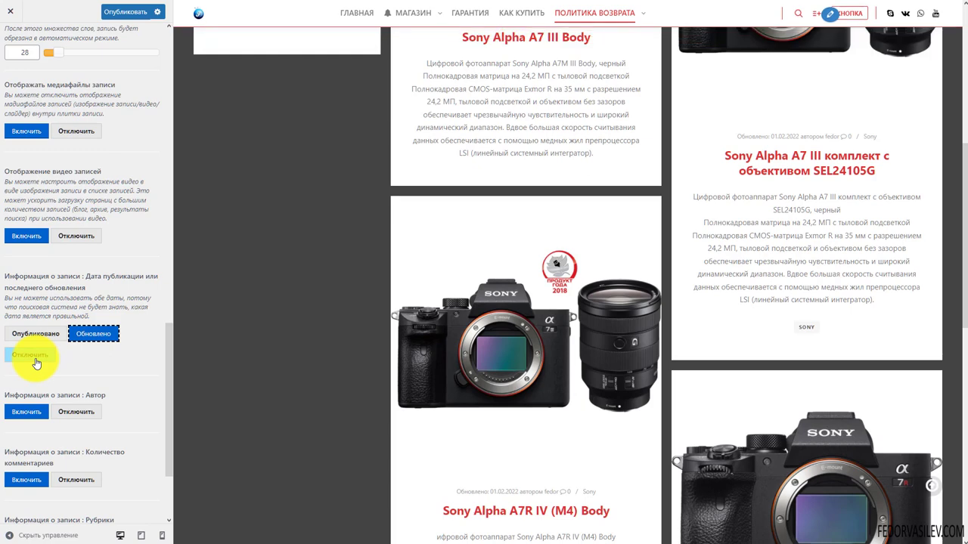
pyautogui.click(36, 362)
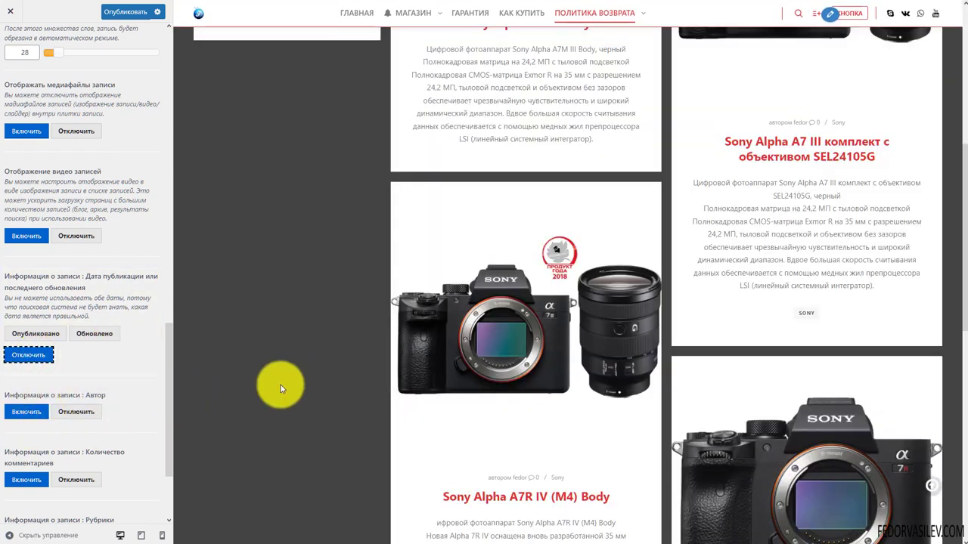
# Step: Disable the author in the post information of the blog list and publish the customizer changes
pyautogui.click(66, 412)
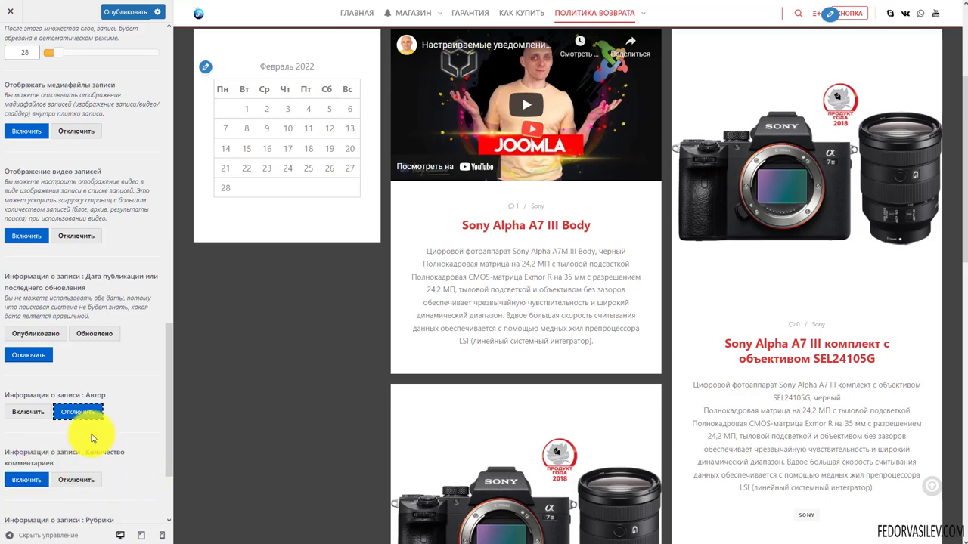
pyautogui.scroll(-2, 83, 431)
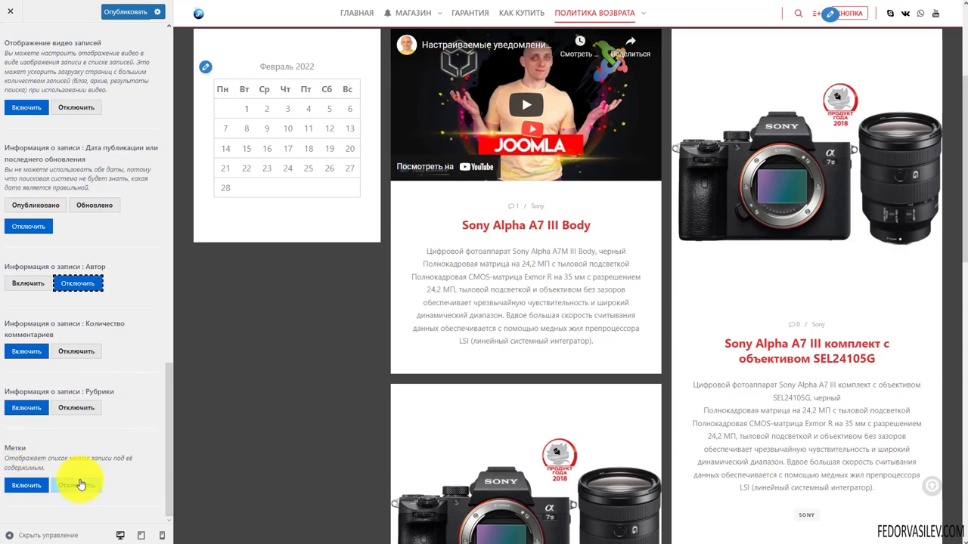
pyautogui.click(113, 12)
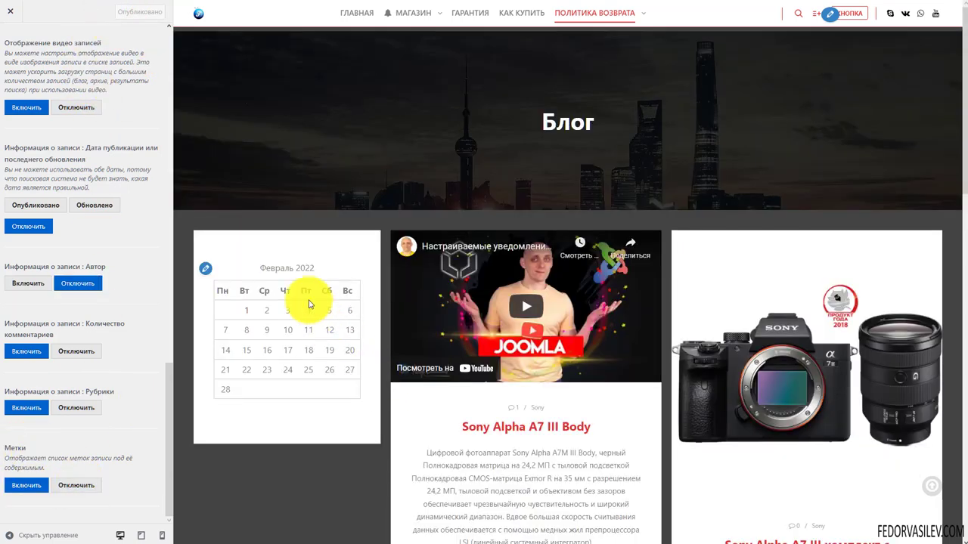
# Step: Open the «Список сообщений - Заголовок» section of the blog settings
pyautogui.scroll(10, 65, 86)
pyautogui.click(10, 40)
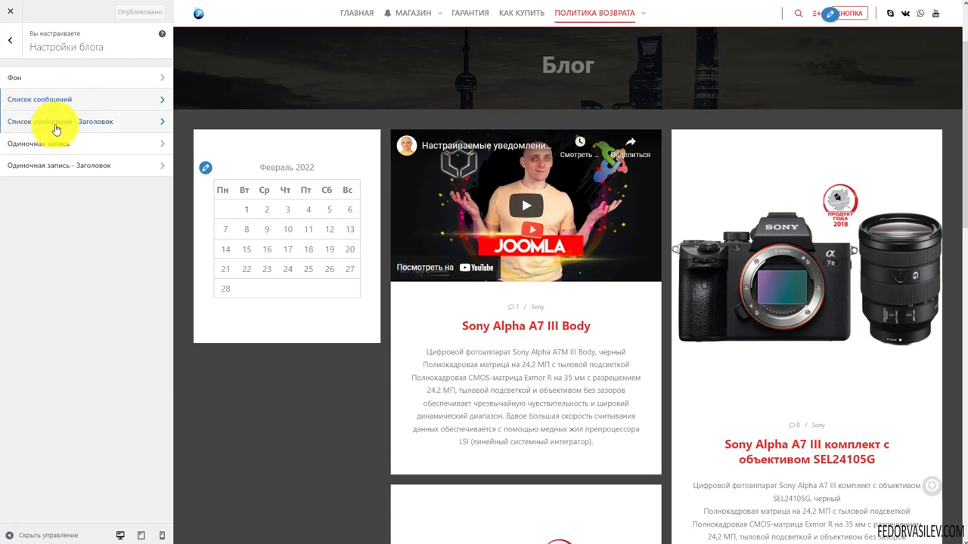
pyautogui.click(88, 129)
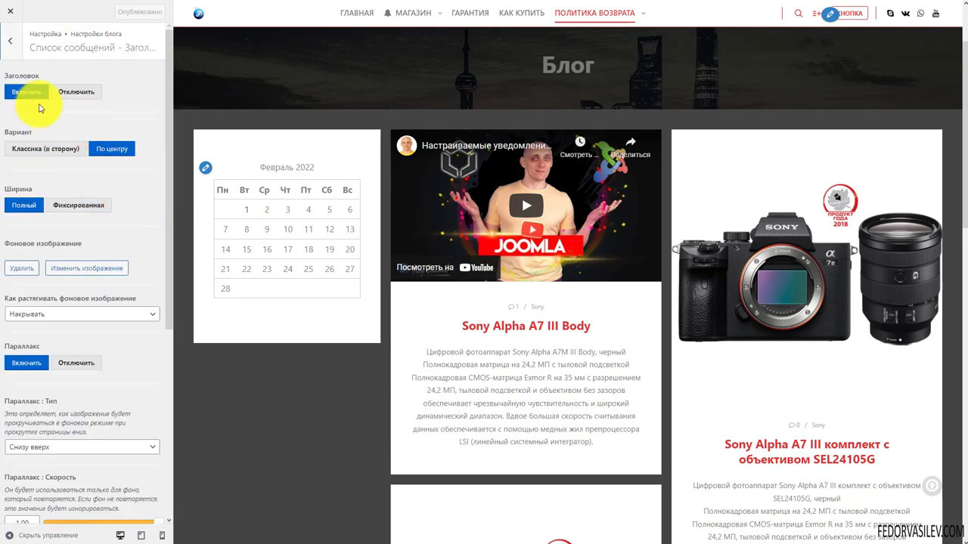
# Step: Try disabling the post list title and aligning it with «Классика (в сторону)», and restore the enabled title with «По центру»
pyautogui.click(74, 91)
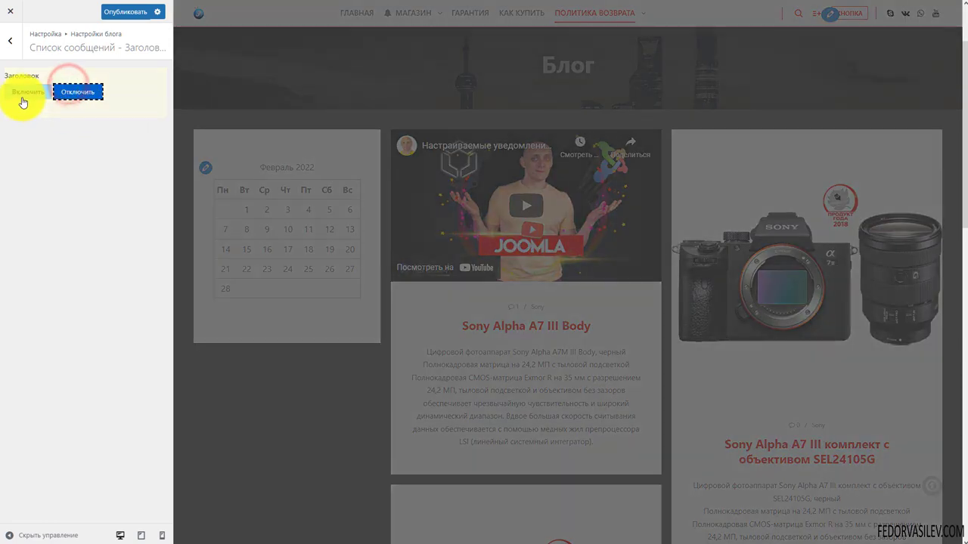
pyautogui.scroll(2, 414, 379)
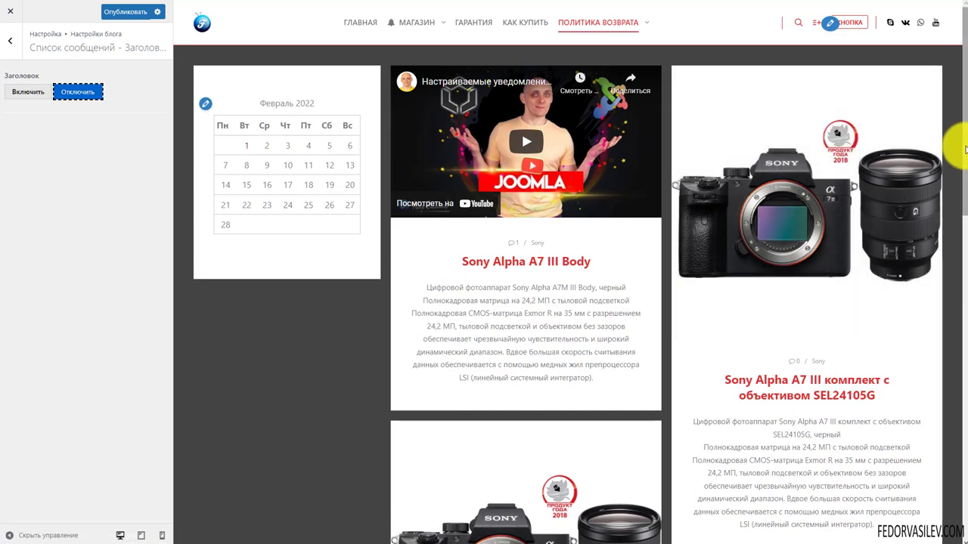
pyautogui.moveTo(966, 149); pyautogui.dragTo(713, 80)
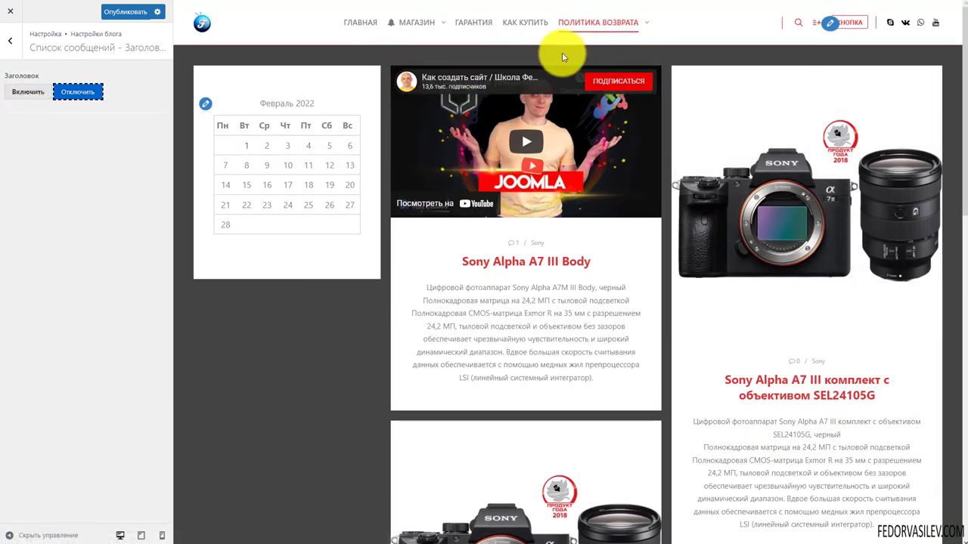
pyautogui.click(24, 92)
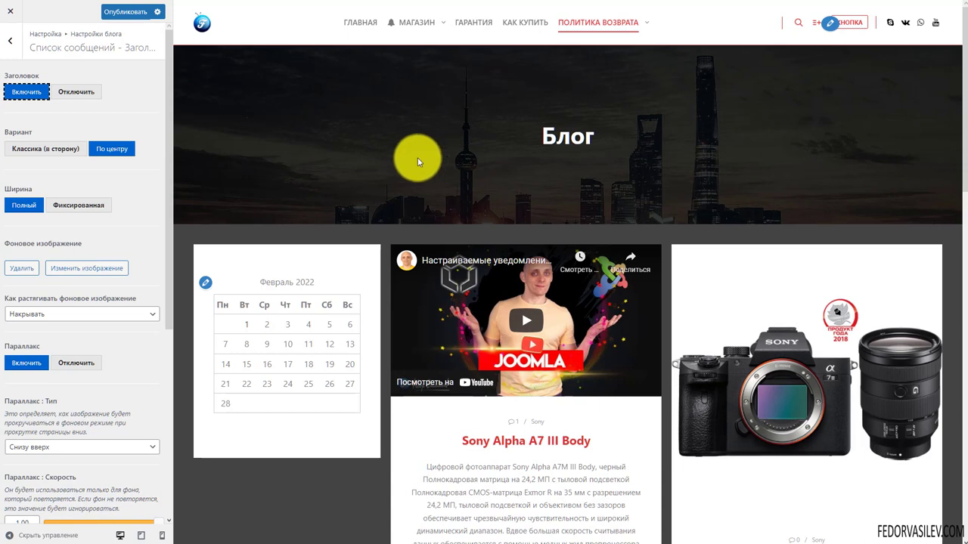
pyautogui.click(34, 153)
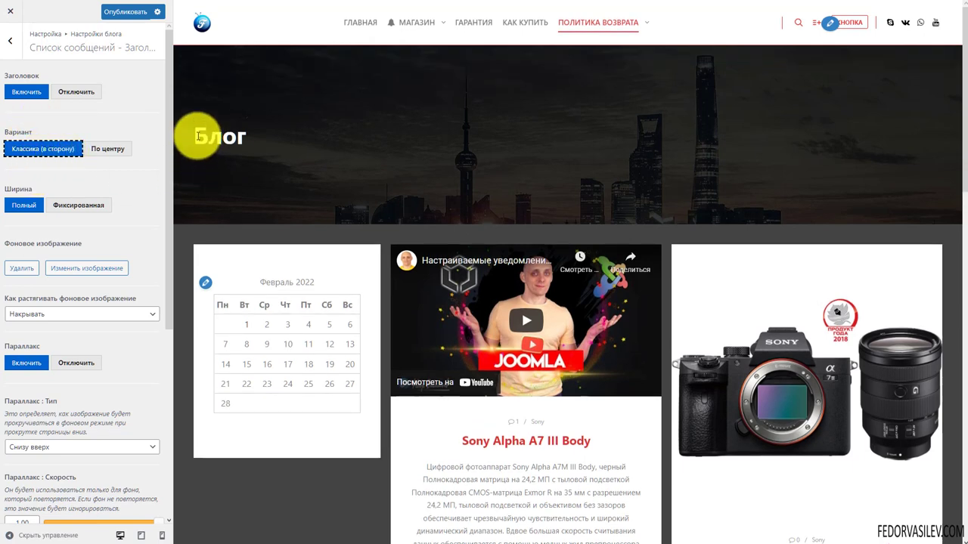
pyautogui.click(105, 153)
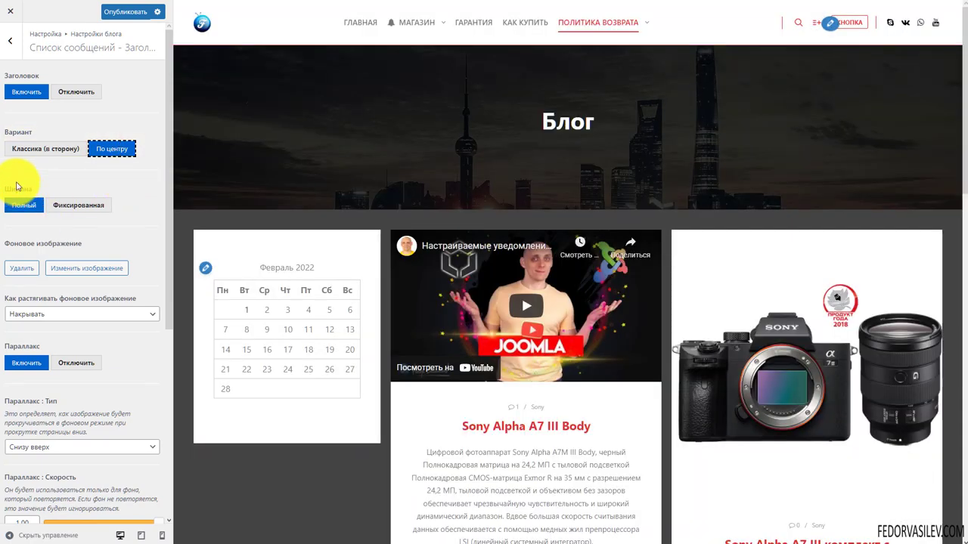
# Step: Try the «Фиксированная» width for the post list's title section and restore «Полный»
pyautogui.click(73, 206)
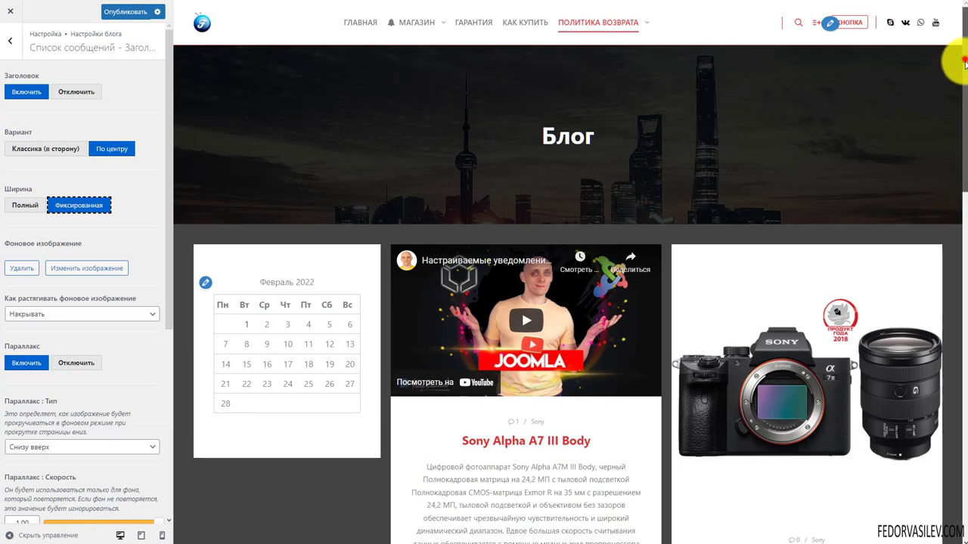
pyautogui.scroll(-2, 959, 61)
pyautogui.scroll(1, 958, 45)
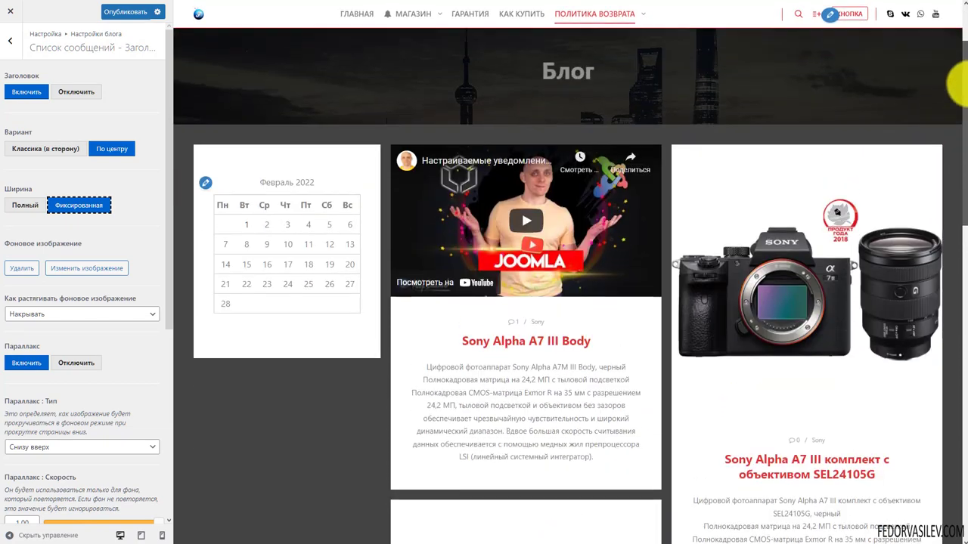
pyautogui.scroll(-1, 955, 37)
pyautogui.scroll(2, 955, 37)
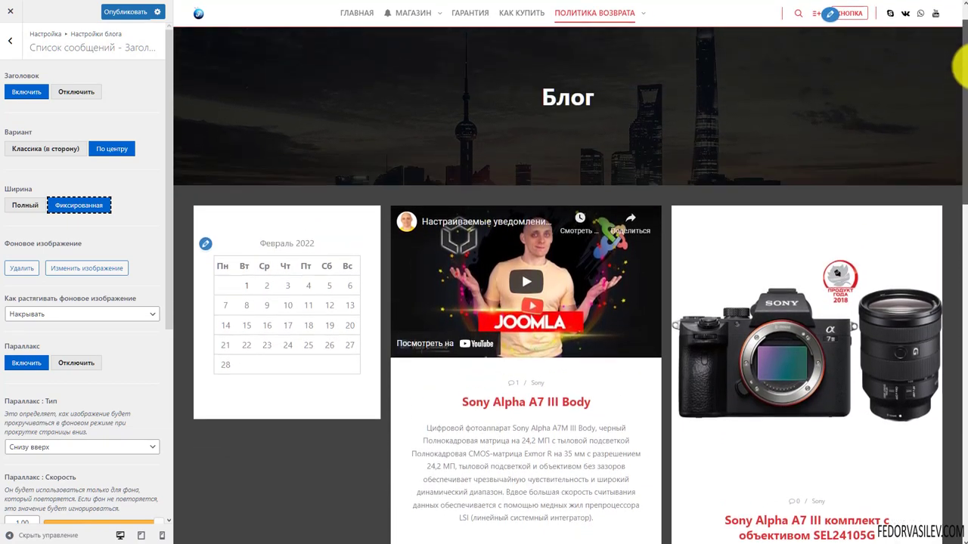
pyautogui.scroll(-2, 950, 28)
pyautogui.scroll(2, 950, 28)
pyautogui.click(23, 205)
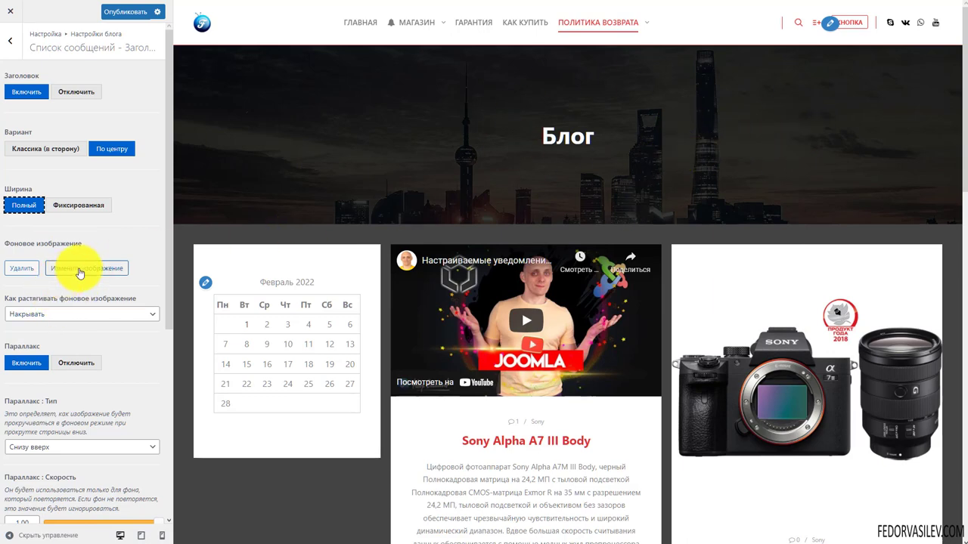
# Step: Remove the background image from the post list's title section and check the blog preview
pyautogui.click(16, 268)
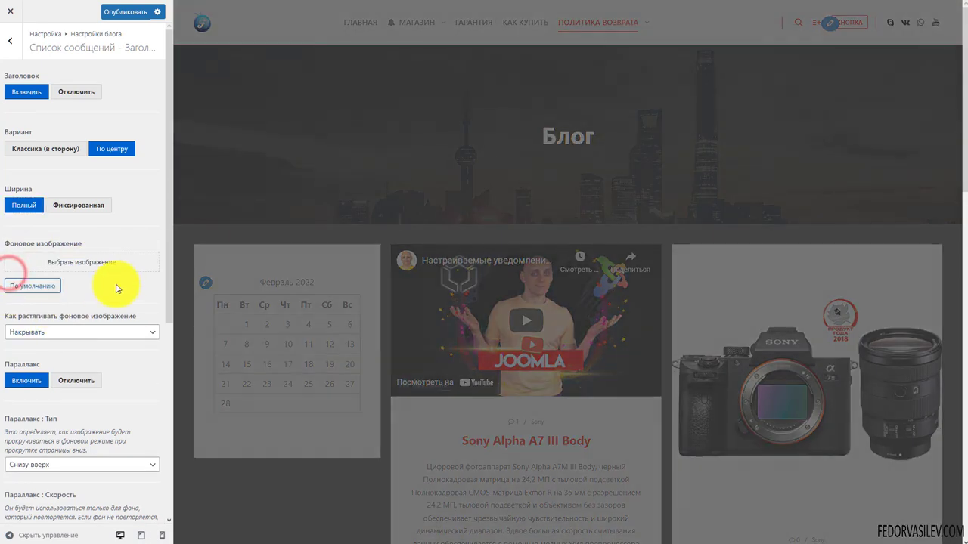
pyautogui.scroll(-3, 566, 112)
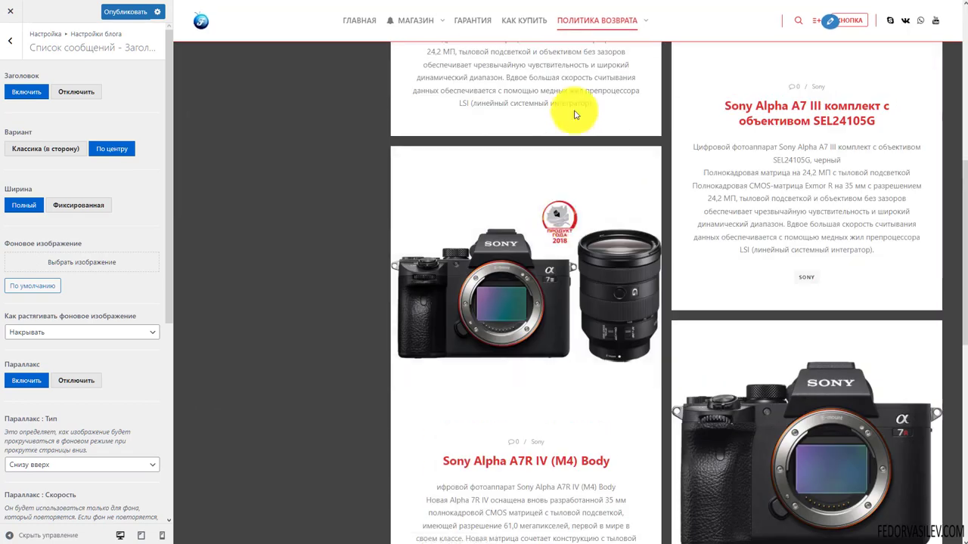
pyautogui.scroll(3, 562, 306)
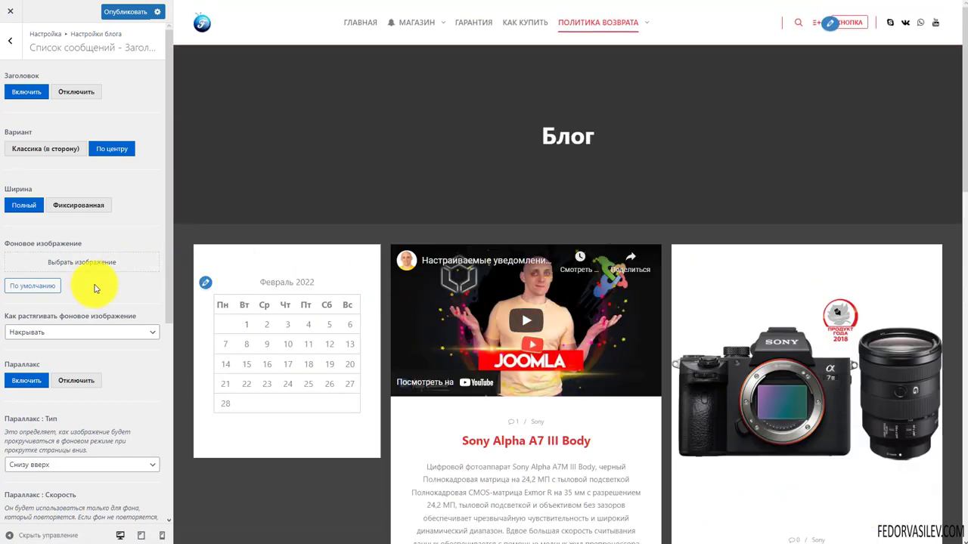
# Step: Try red #dd3333 and a paler pink as the title section's overlay colour, and set it to light grey #d8d8d8
pyautogui.scroll(-2, 121, 267)
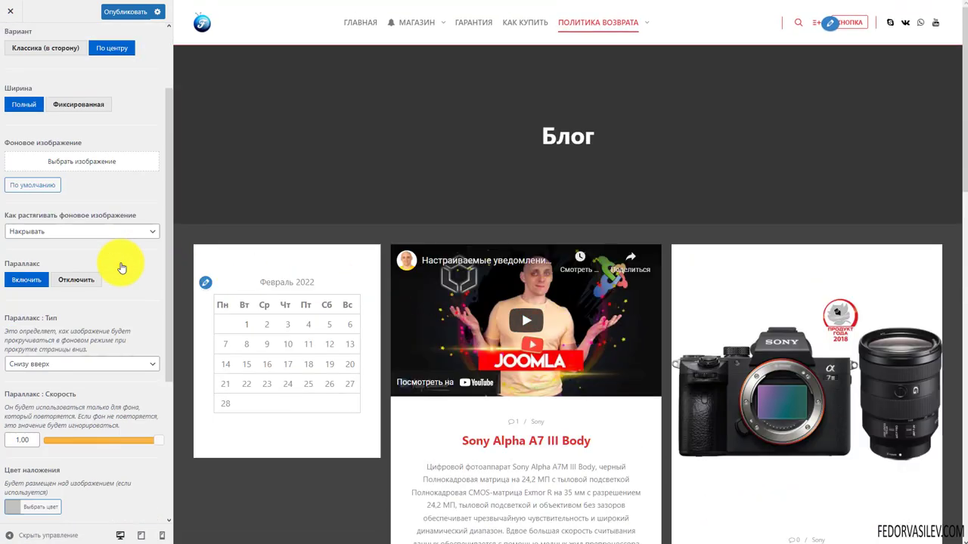
pyautogui.click(8, 513)
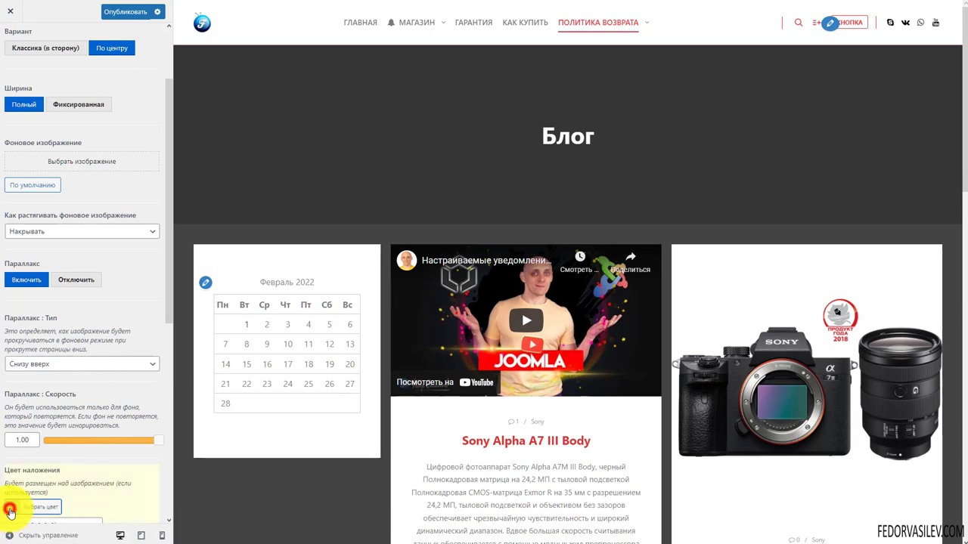
pyautogui.scroll(-6, 23, 423)
pyautogui.click(39, 354)
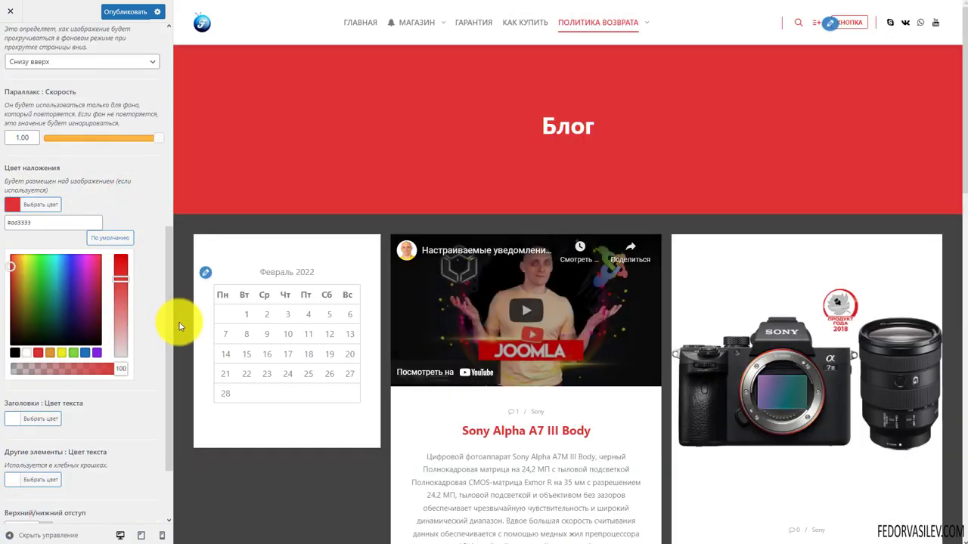
pyautogui.click(121, 340)
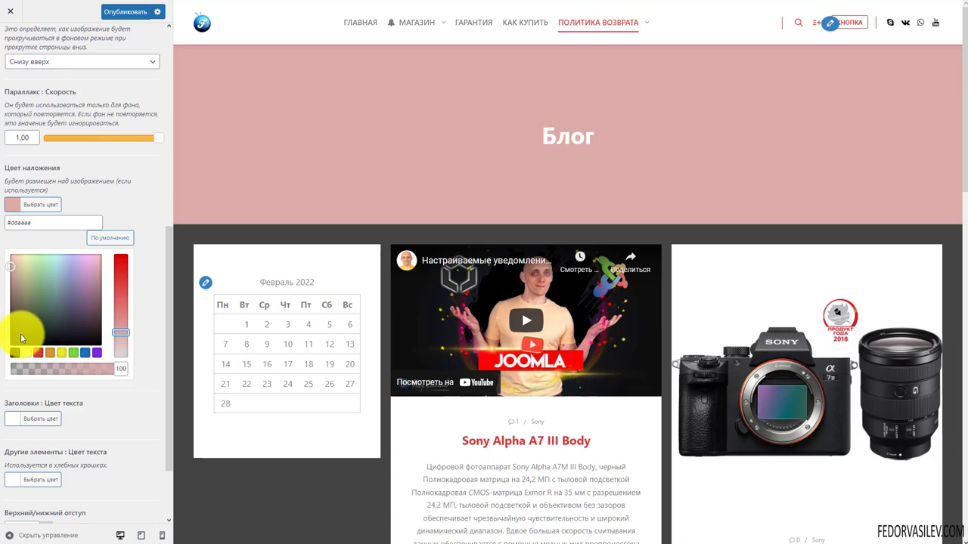
pyautogui.click(15, 353)
pyautogui.click(11, 269)
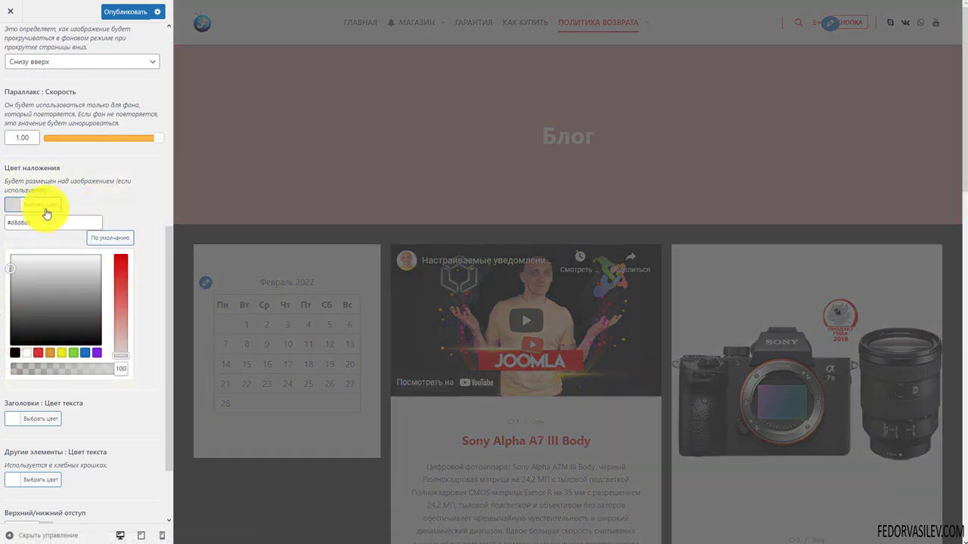
pyautogui.scroll(4, 115, 302)
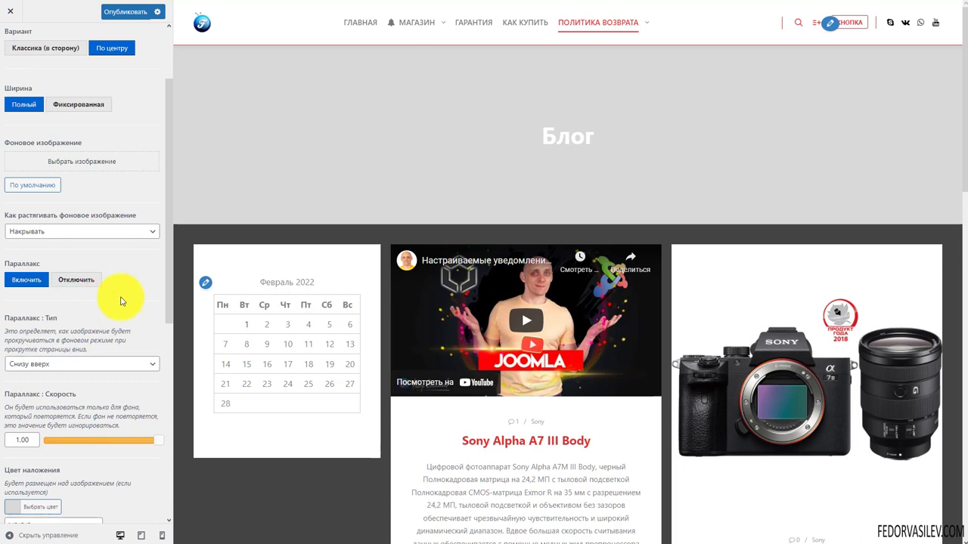
pyautogui.scroll(-2, 123, 280)
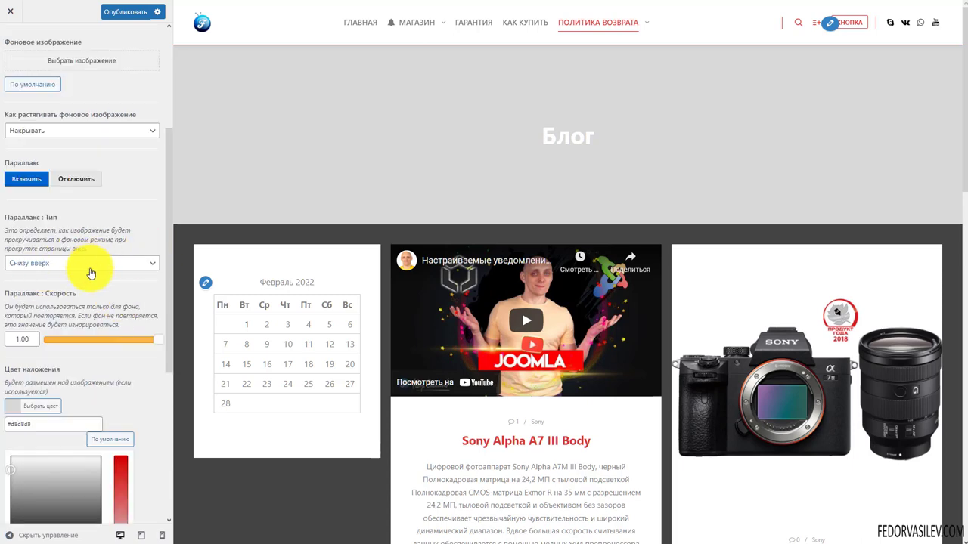
pyautogui.scroll(-2, 55, 302)
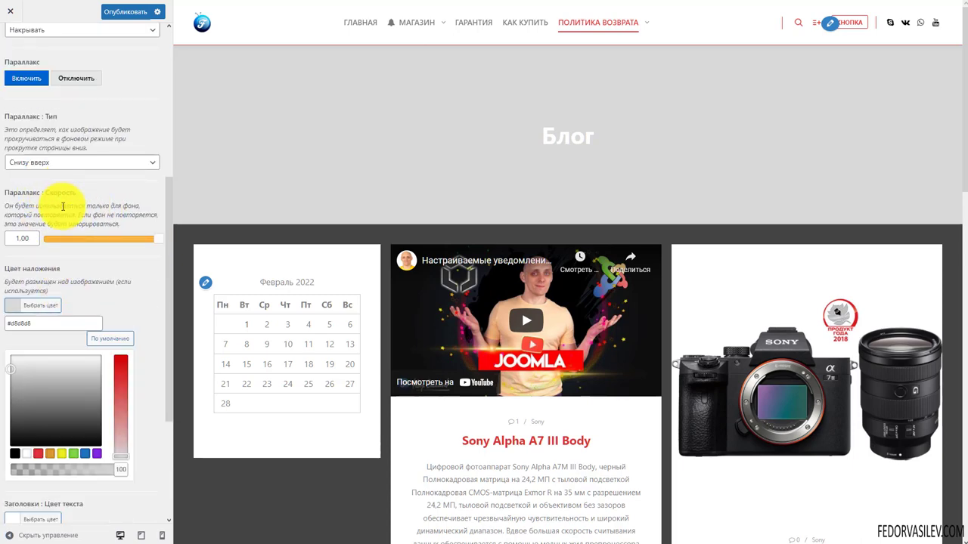
pyautogui.scroll(-3, 121, 223)
pyautogui.click(116, 146)
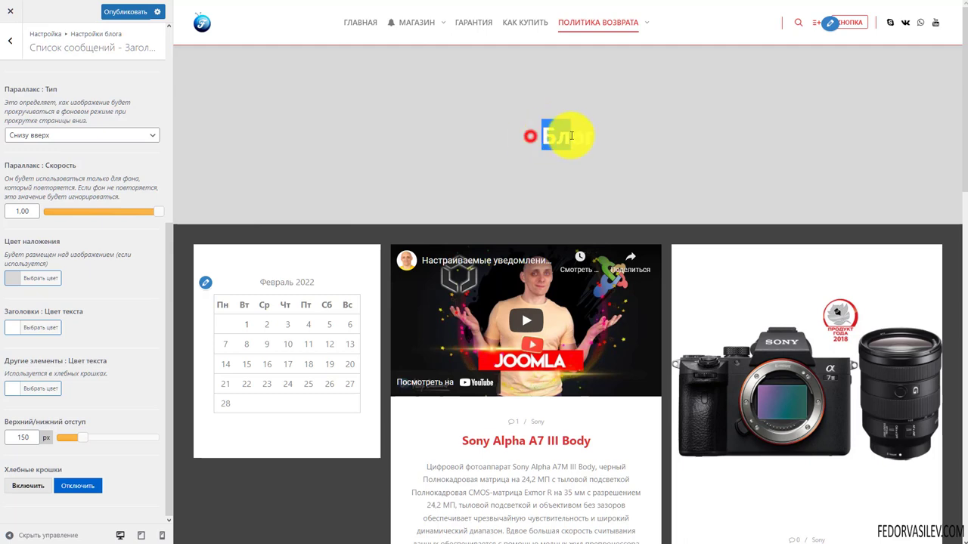
# Step: Set the post list title's text colour to red #dd3333 and publish the customizer changes
pyautogui.click(13, 327)
pyautogui.click(39, 460)
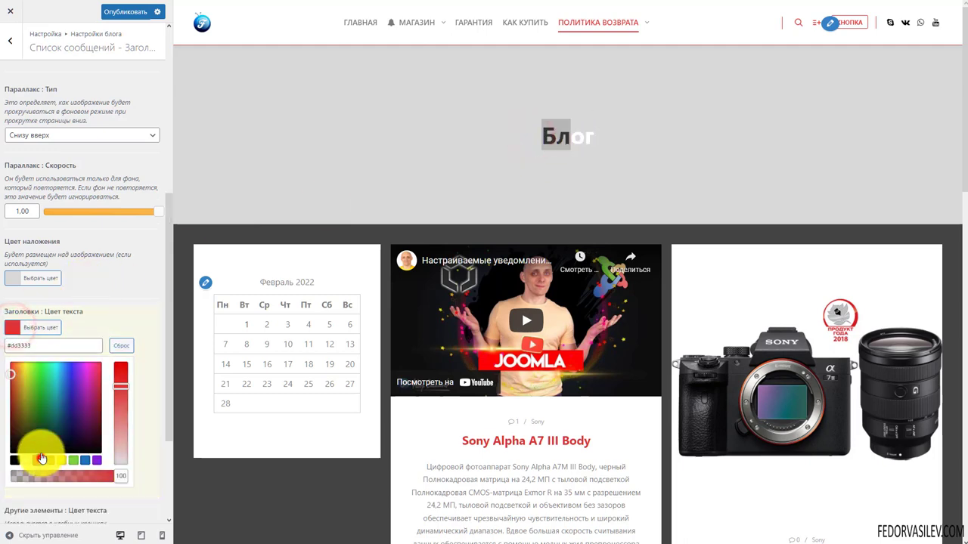
pyautogui.click(121, 272)
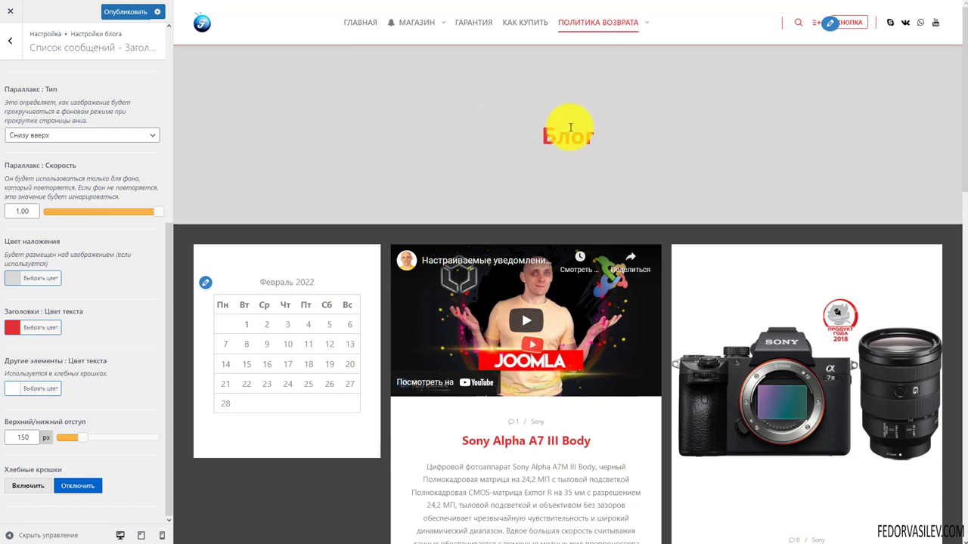
pyautogui.click(128, 16)
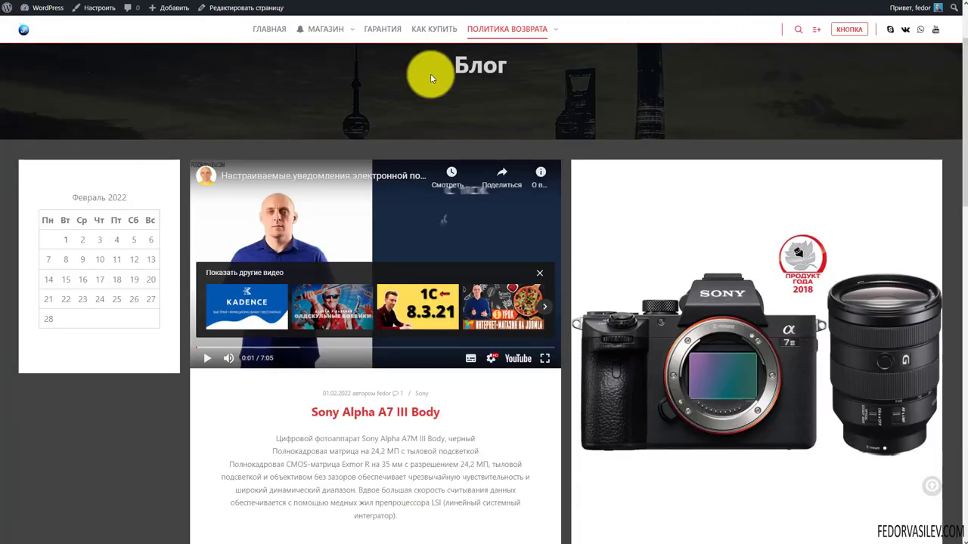
# Step: Reload the live site and examine the title section and posts on the «Блог» page
pyautogui.press('F5')
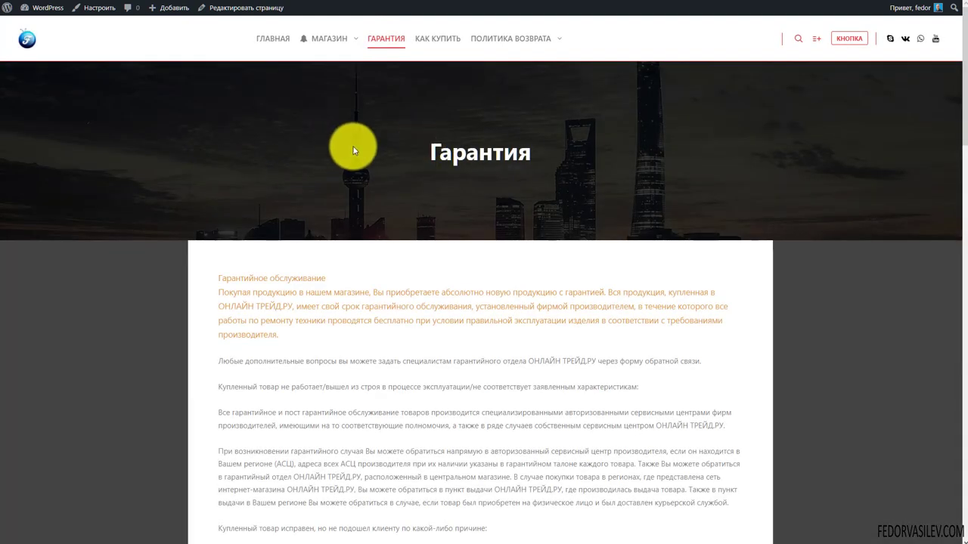
pyautogui.moveTo(355, 146); pyautogui.dragTo(557, 39)
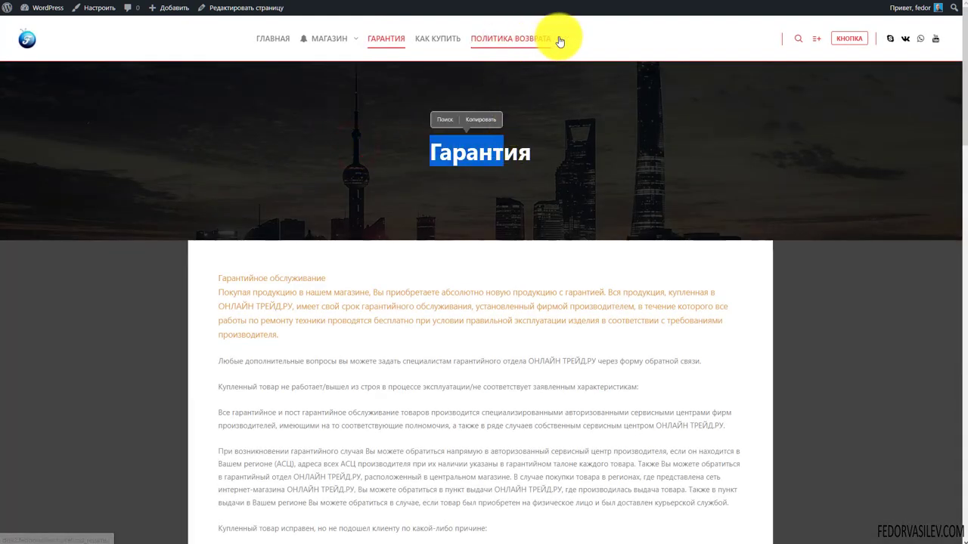
pyautogui.click(557, 38)
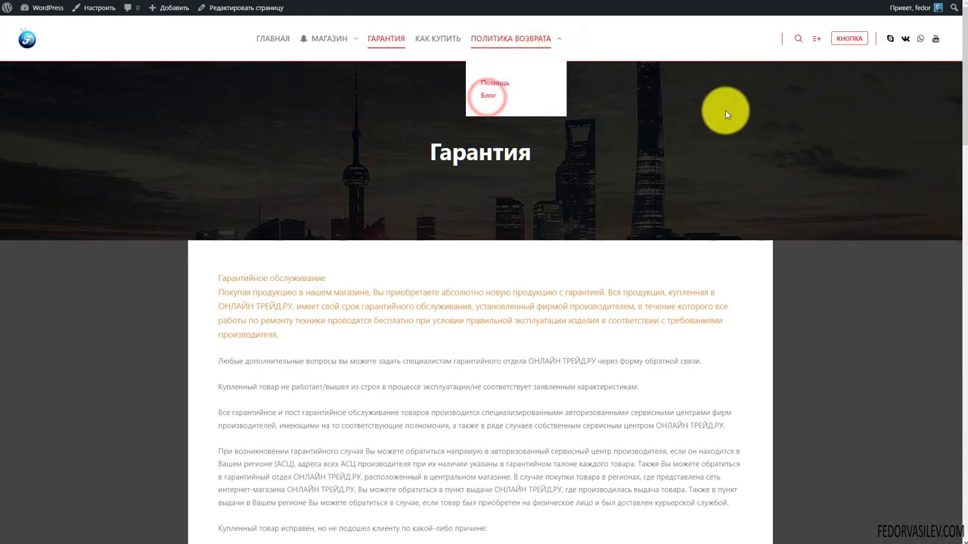
pyautogui.scroll(-8, 617, 155)
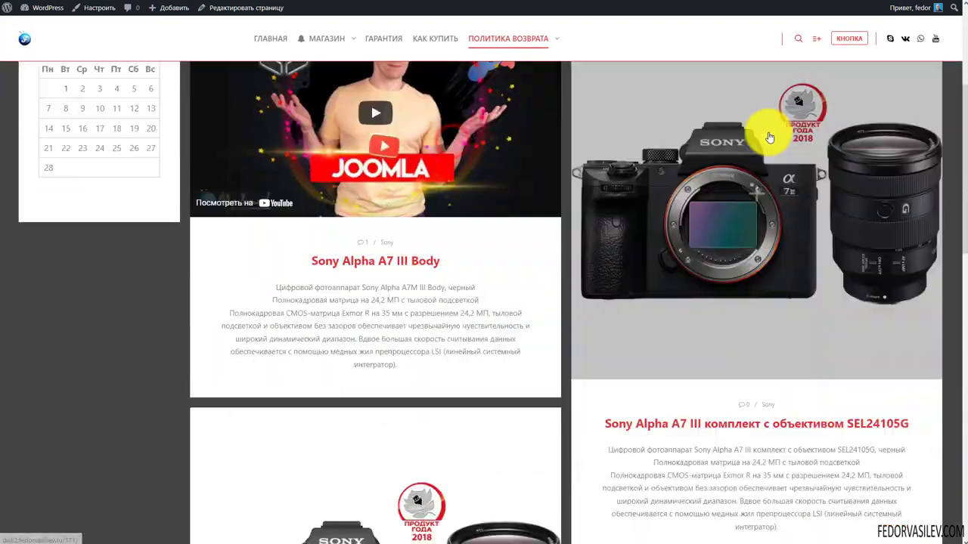
pyautogui.scroll(6, 760, 186)
pyautogui.scroll(2, 771, 182)
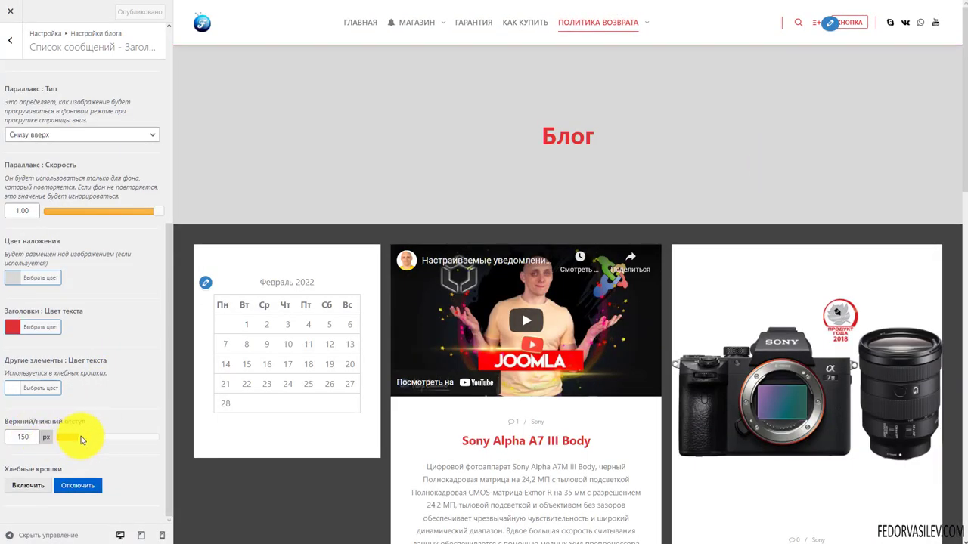
# Step: Set the title section's top and bottom padding to 75 px and enable the breadcrumbs, checking the blog preview
pyautogui.moveTo(82, 440); pyautogui.dragTo(74, 441)
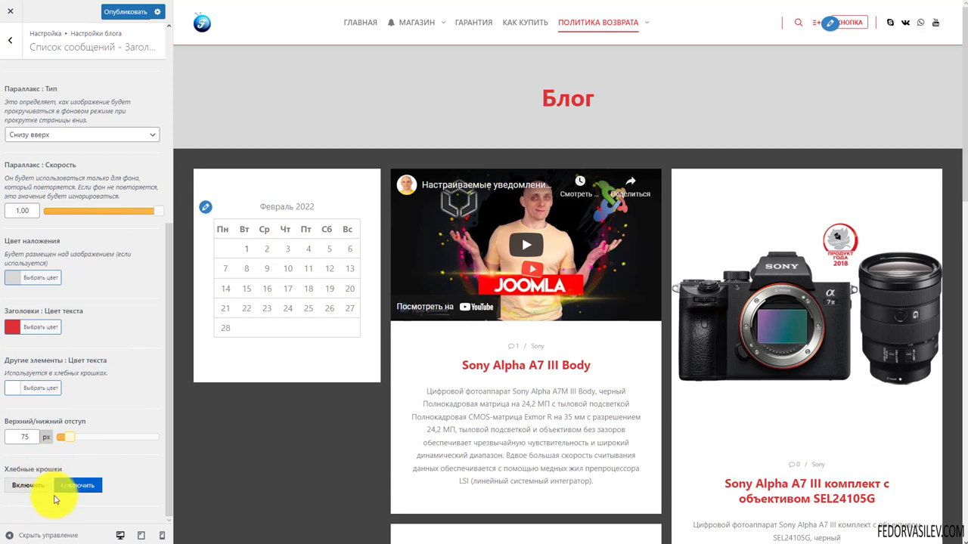
pyautogui.click(29, 487)
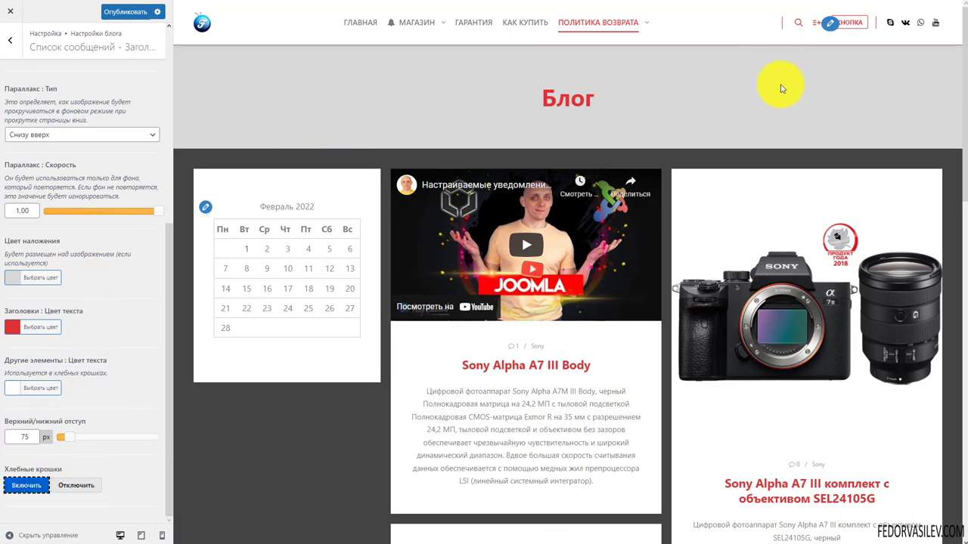
pyautogui.scroll(-10, 782, 88)
pyautogui.scroll(4, 681, 174)
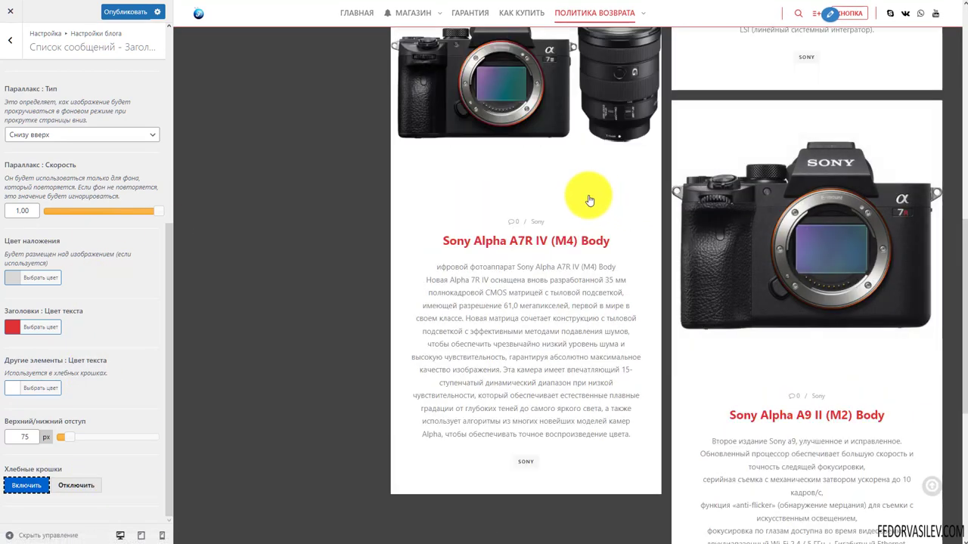
# Step: Publish the title section changes and return to the blog settings overview
pyautogui.scroll(8, 426, 181)
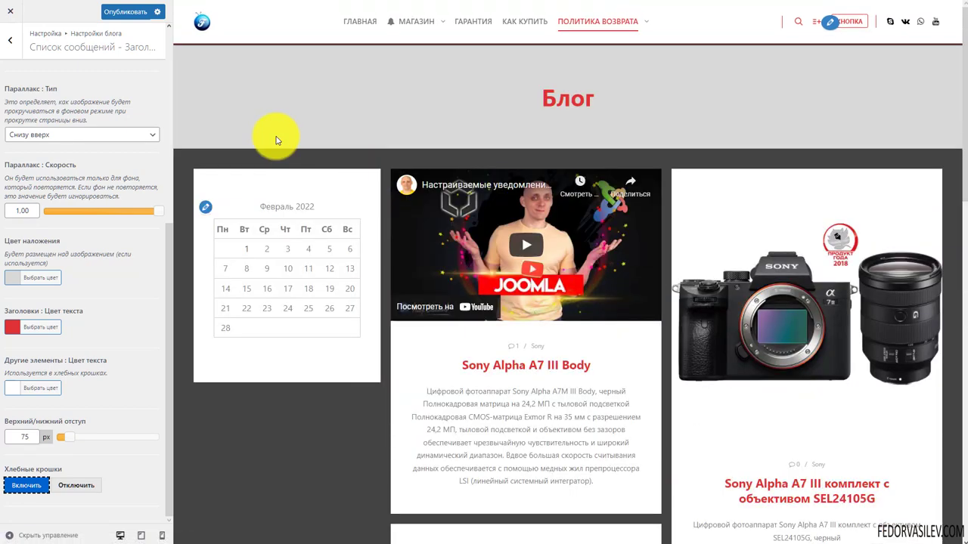
pyautogui.click(124, 13)
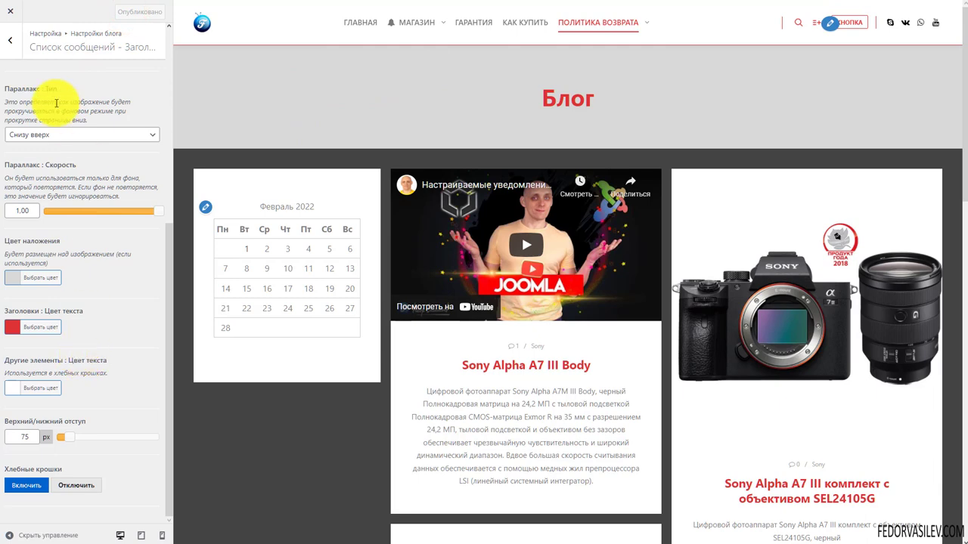
pyautogui.click(15, 47)
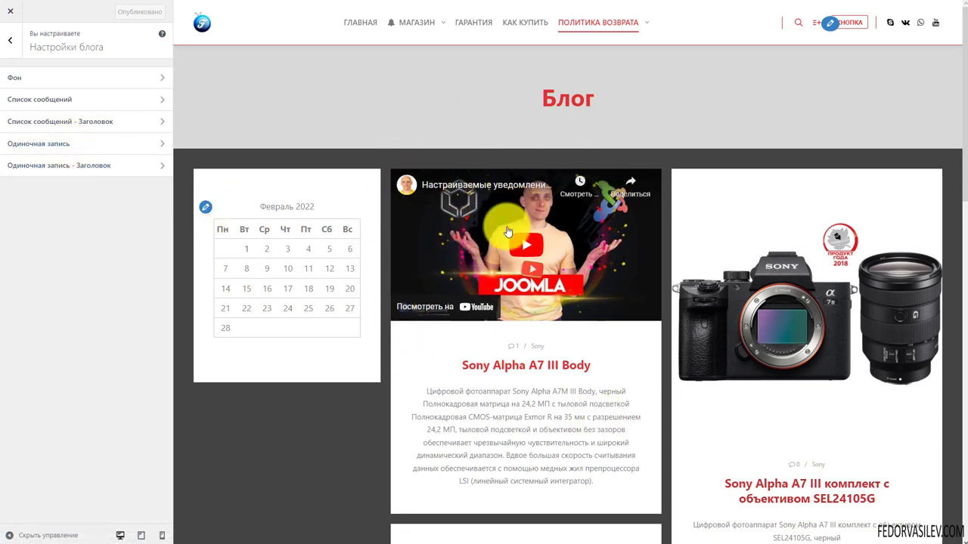
# Step: Open the «Sony Alpha A7 III Body» post in the preview, look through it, and open the «Одиночная запись» settings
pyautogui.scroll(-3, 385, 225)
pyautogui.scroll(3, 627, 343)
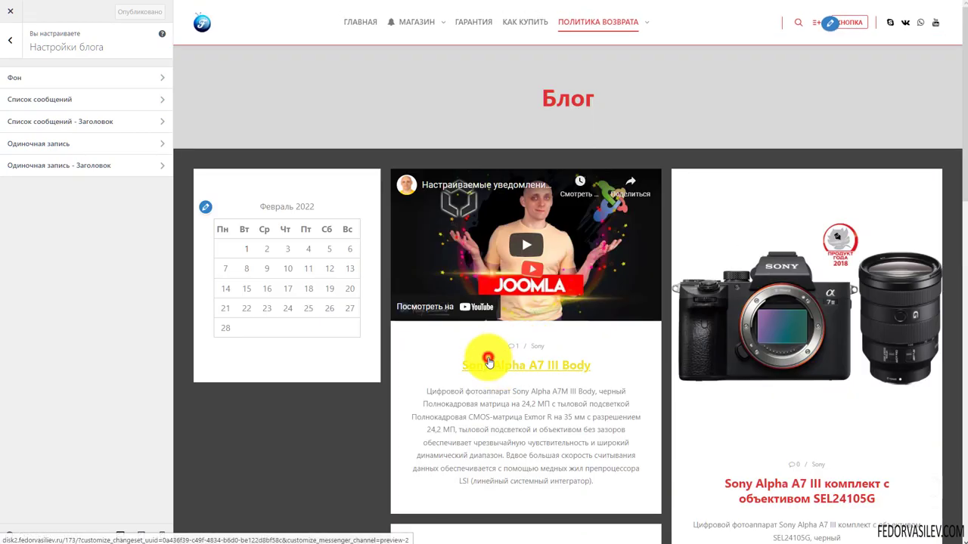
pyautogui.click(489, 361)
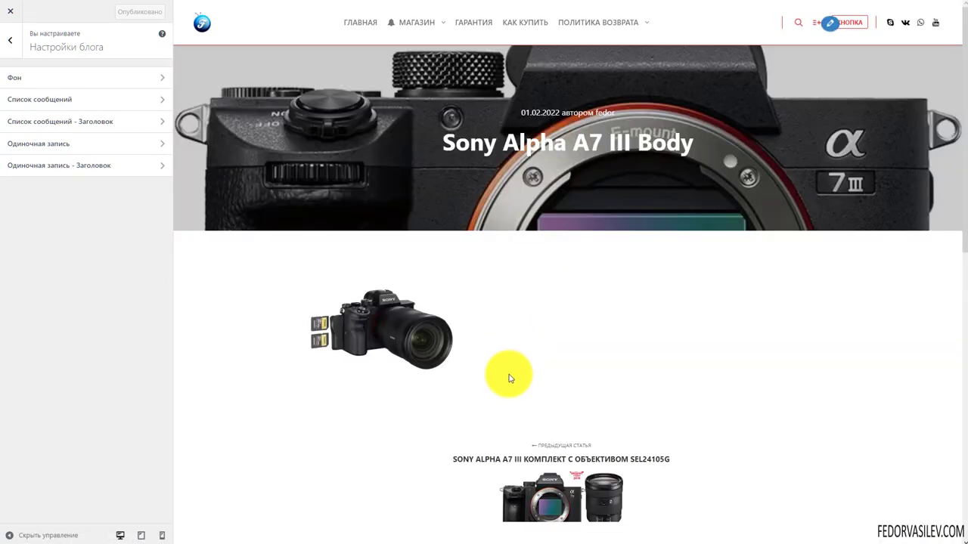
pyautogui.scroll(-5, 480, 311)
pyautogui.scroll(-4, 475, 315)
pyautogui.scroll(10, 469, 341)
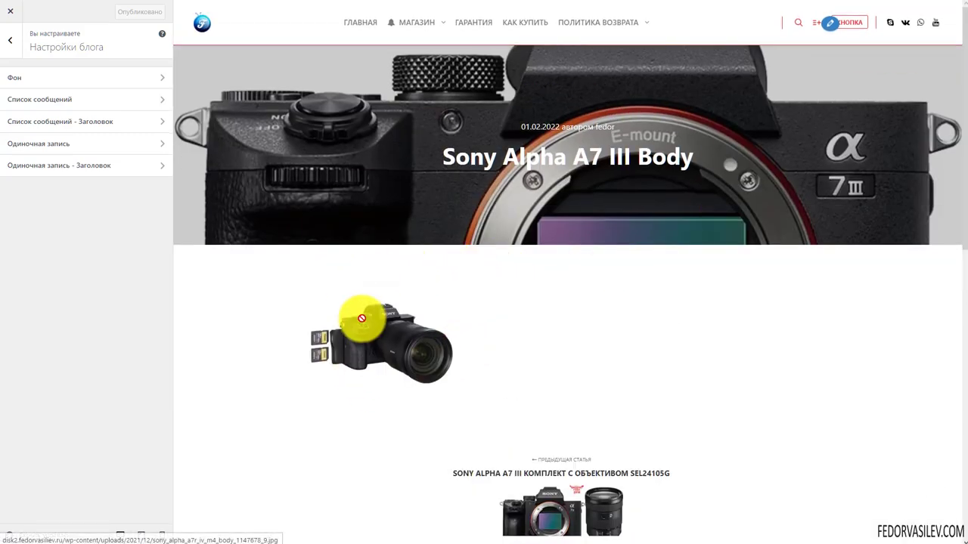
pyautogui.scroll(-5, 361, 320)
pyautogui.scroll(3, 361, 318)
pyautogui.click(54, 145)
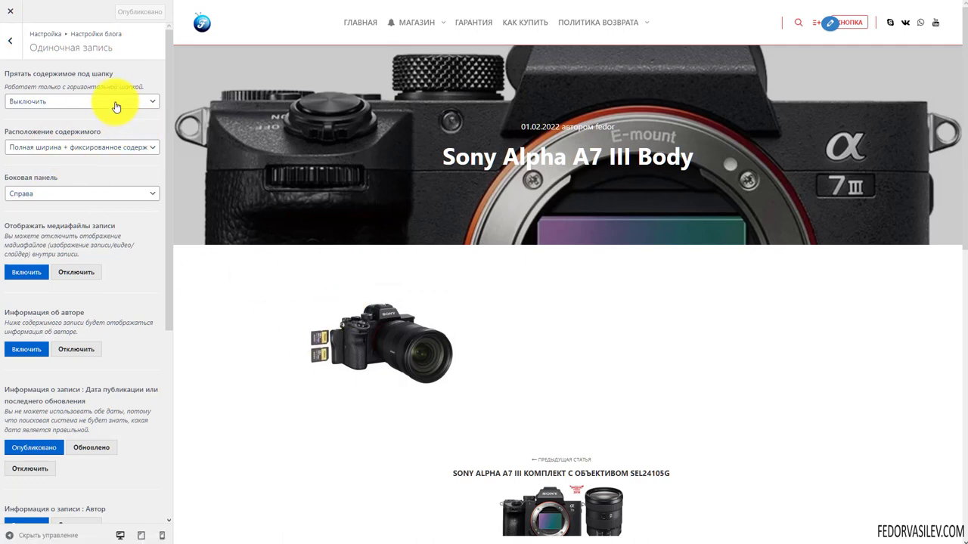
# Step: Try hiding the single post's content under the header, both without and with the added top offset, and set it back to «Выключить»
pyautogui.moveTo(429, 92); pyautogui.dragTo(474, 225)
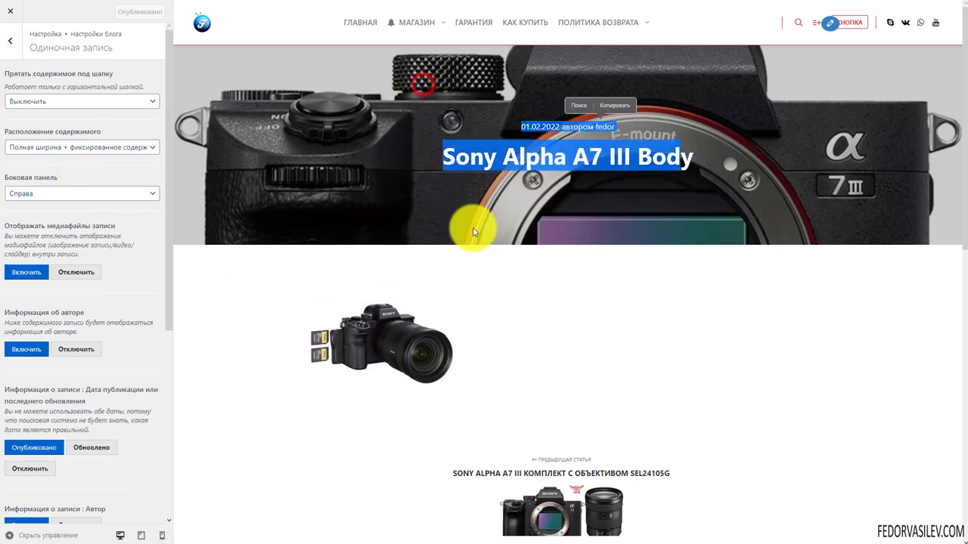
pyautogui.click(53, 102)
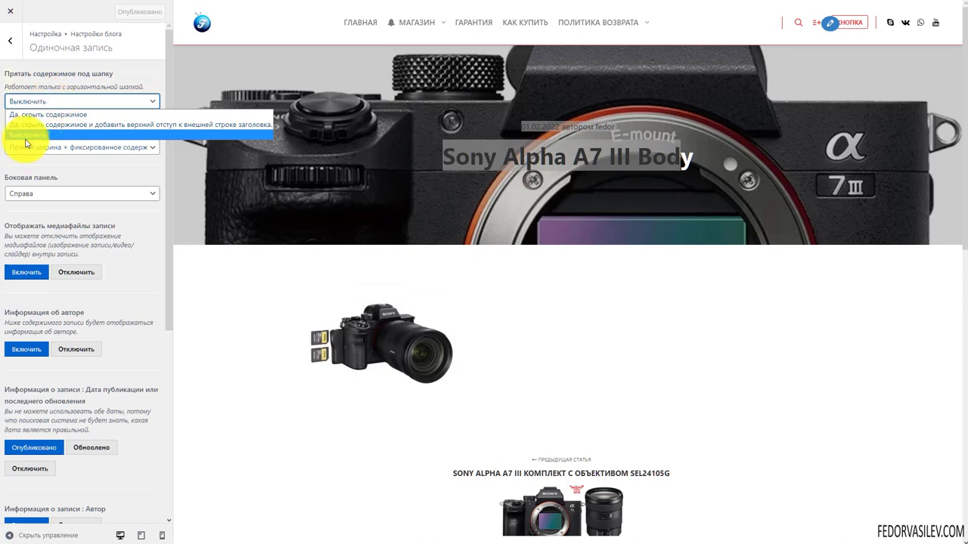
pyautogui.click(32, 114)
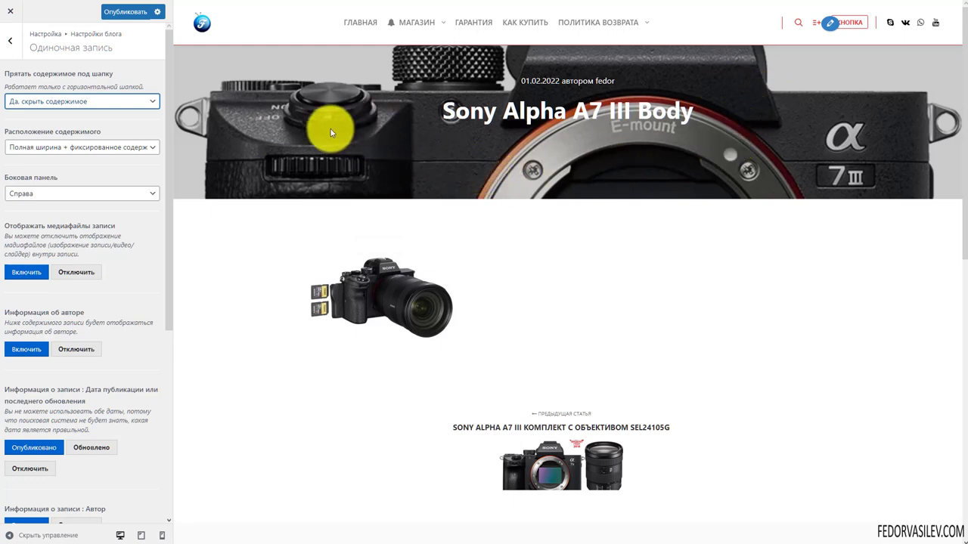
pyautogui.click(53, 104)
pyautogui.click(55, 124)
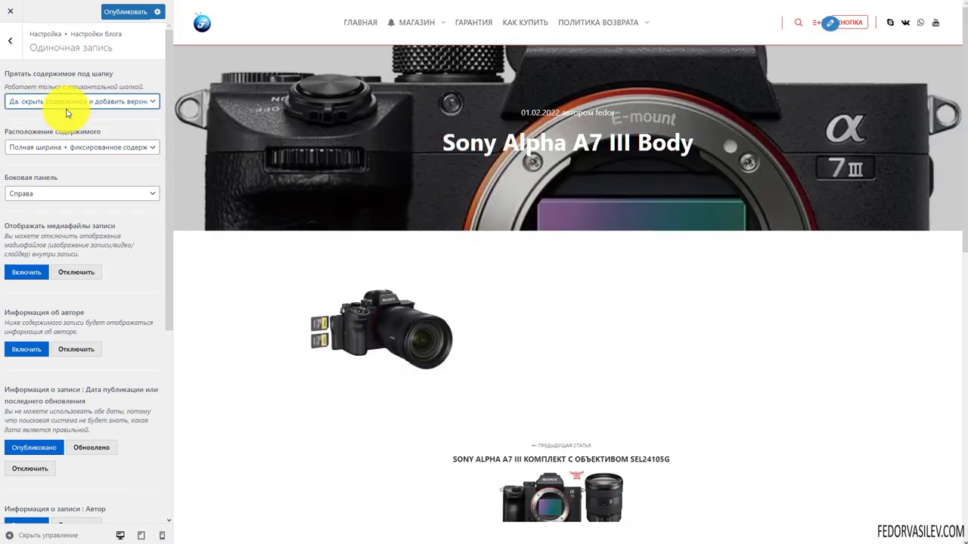
pyautogui.click(65, 103)
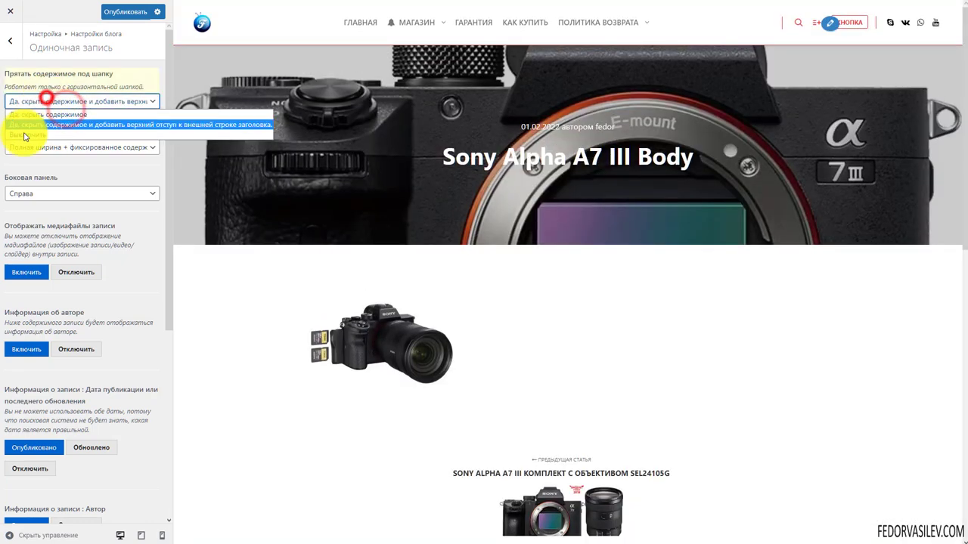
pyautogui.click(18, 135)
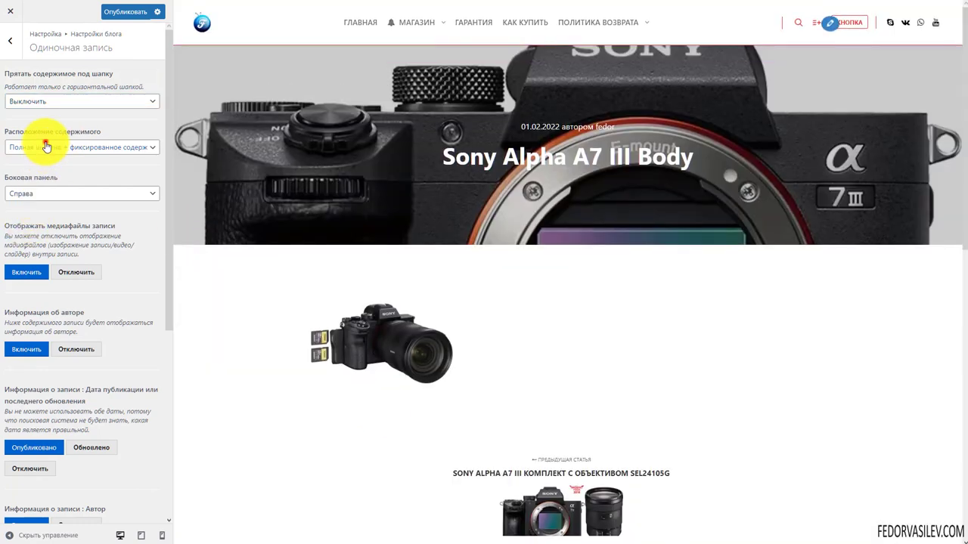
# Step: Try the centred fixed-width content layout for the single post and look through the post's image and comments in the preview
pyautogui.click(45, 146)
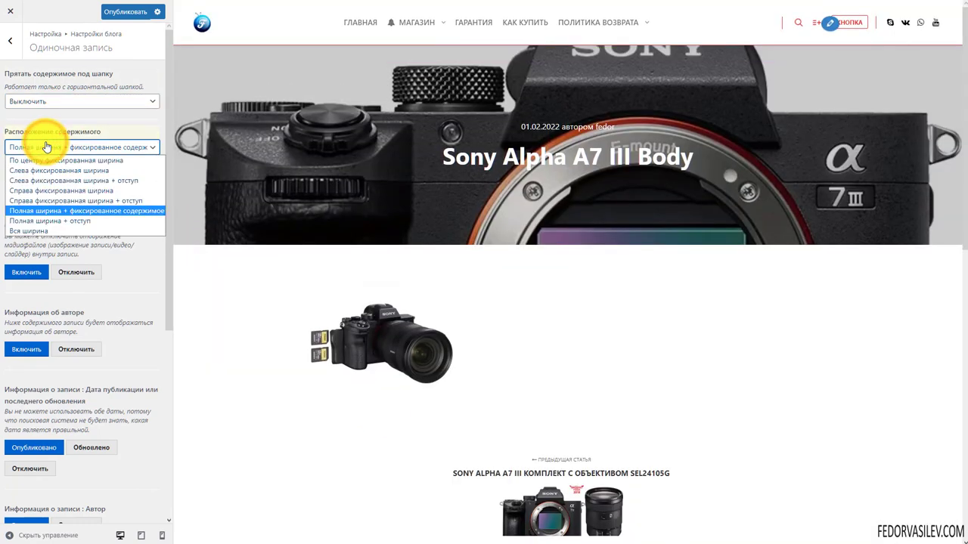
pyautogui.click(45, 160)
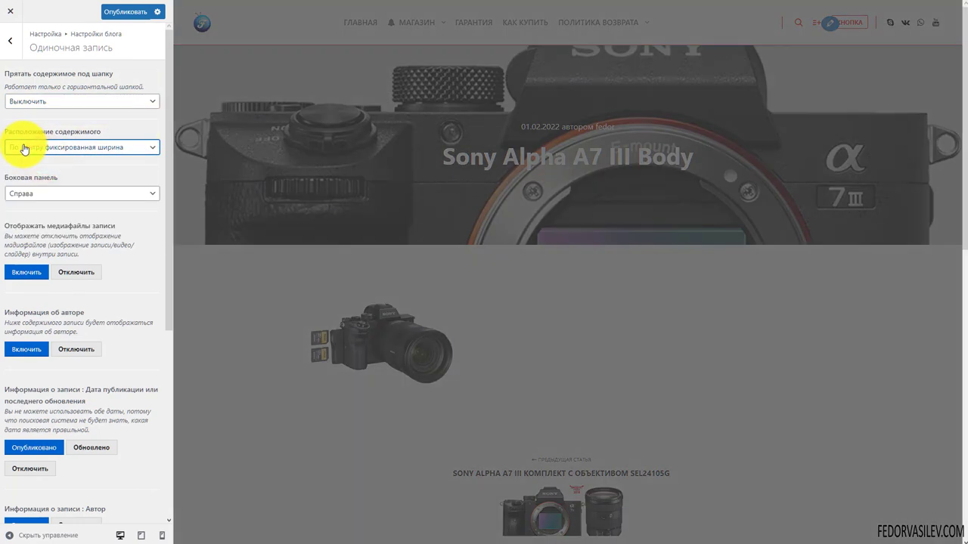
pyautogui.scroll(-5, 383, 309)
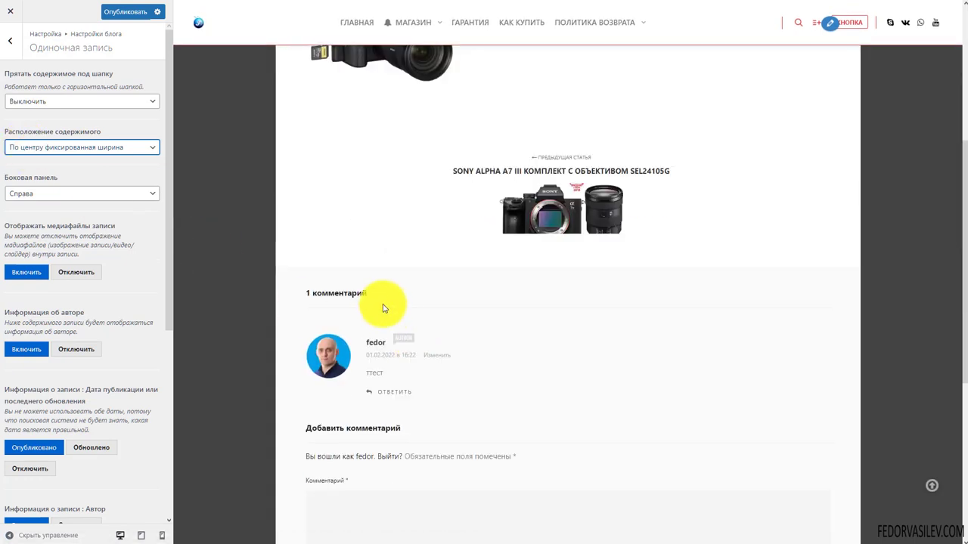
pyautogui.scroll(4, 384, 309)
pyautogui.scroll(-2, 325, 265)
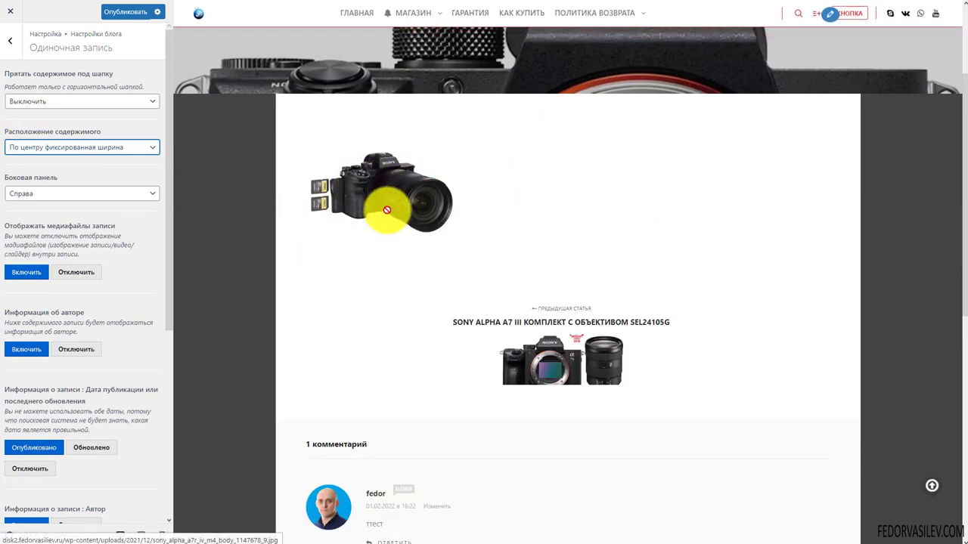
pyautogui.click(367, 198)
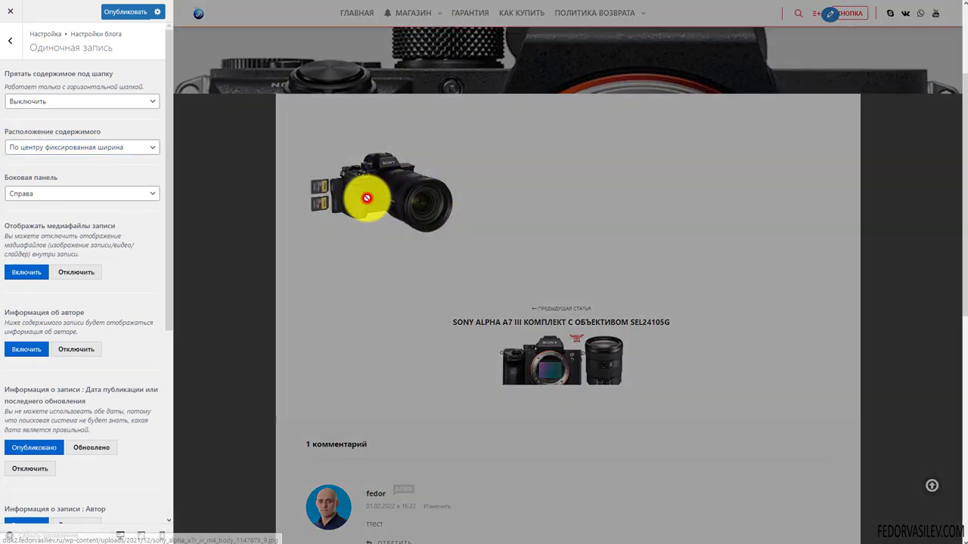
pyautogui.click(946, 12)
pyautogui.scroll(-3, 401, 194)
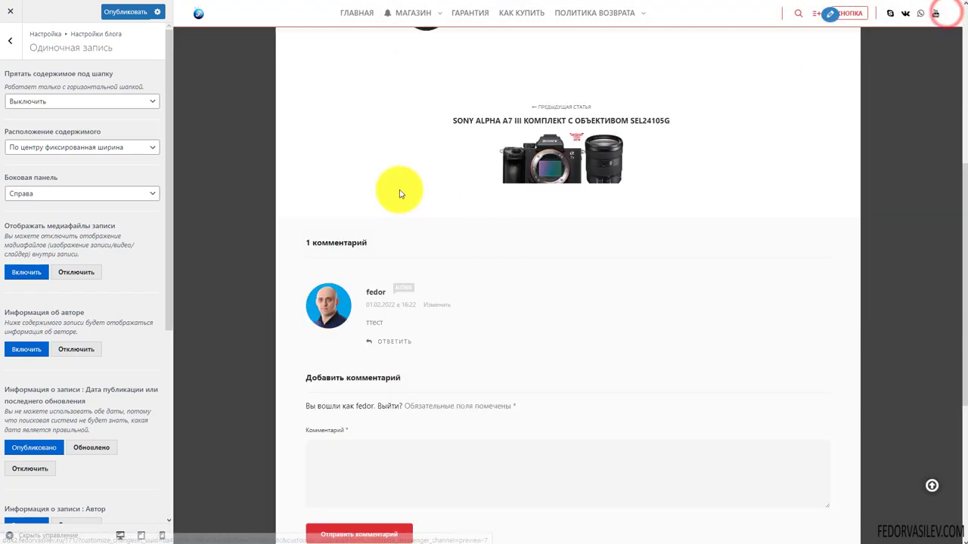
pyautogui.scroll(-3, 393, 249)
pyautogui.scroll(2, 340, 287)
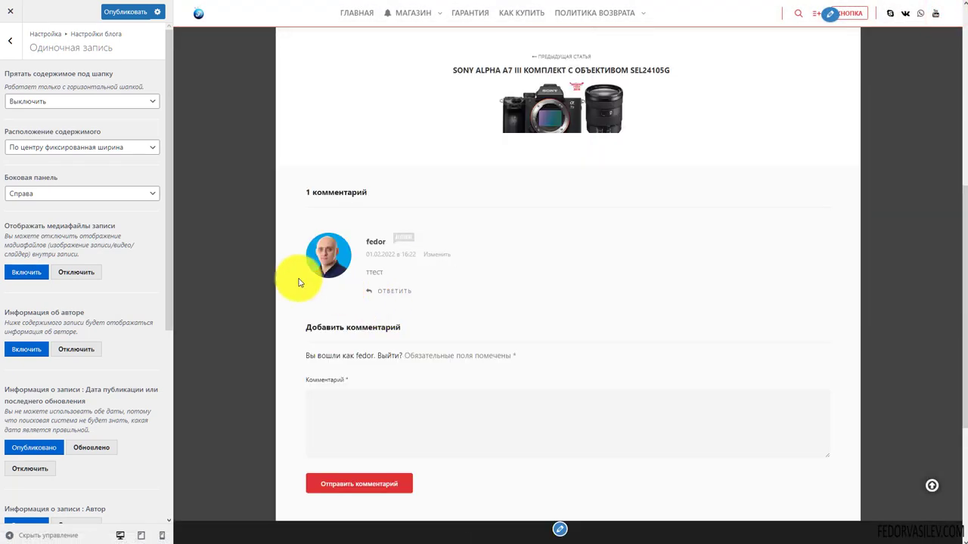
# Step: Try the content layout «Слева фиксированная ширина + отступ» and check the post in the preview
pyautogui.click(80, 148)
pyautogui.click(68, 180)
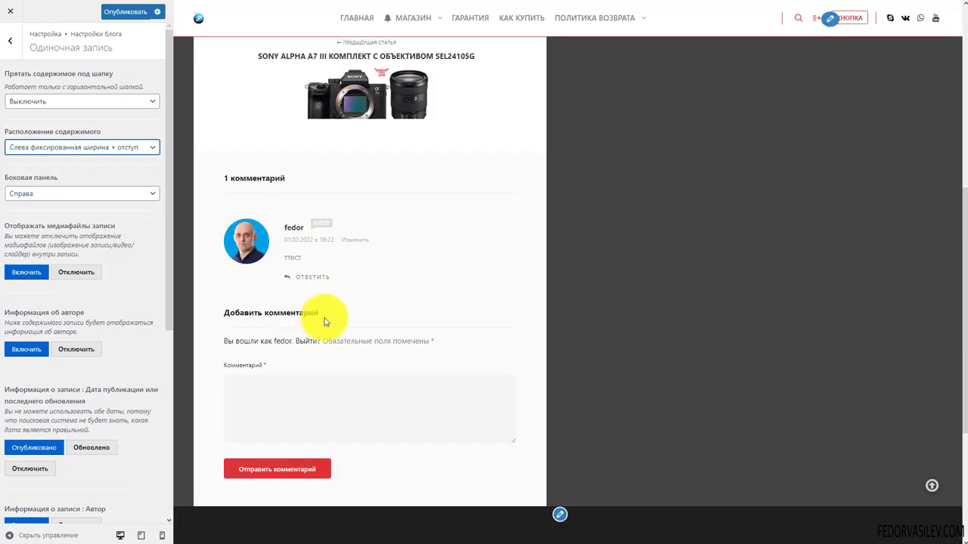
pyautogui.scroll(5, 319, 319)
pyautogui.scroll(-3, 303, 249)
pyautogui.scroll(-2, 285, 200)
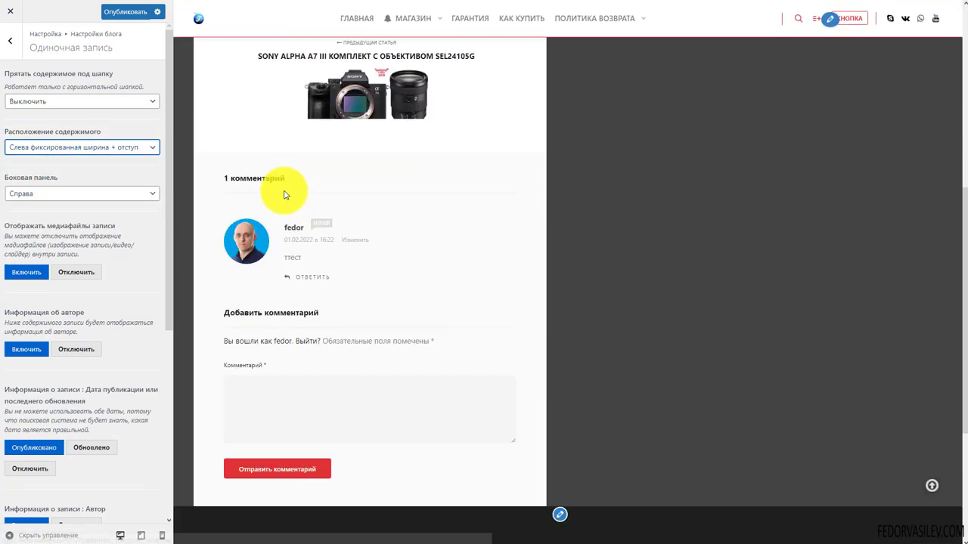
# Step: Set the single post's content layout to «Полная ширина + отступ» and check the post in the preview
pyautogui.click(98, 148)
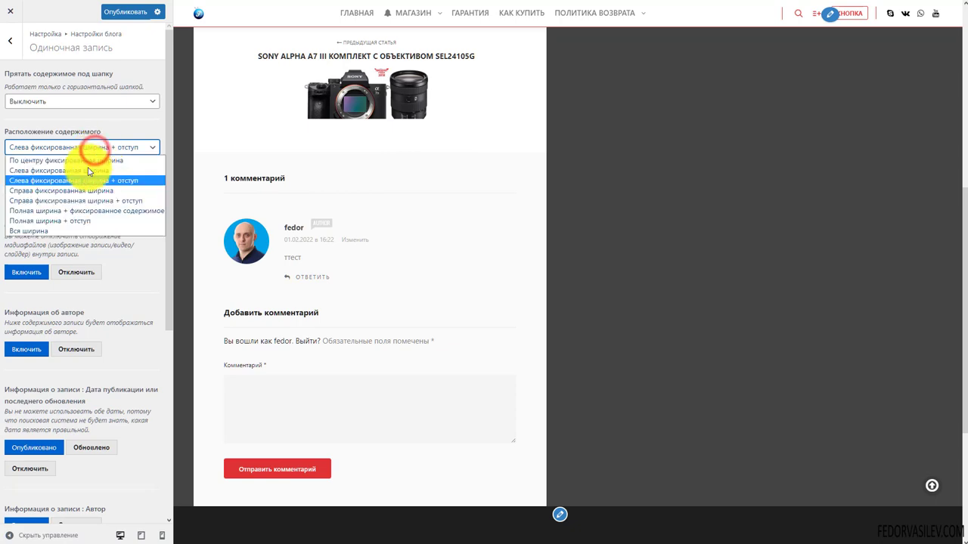
pyautogui.click(68, 221)
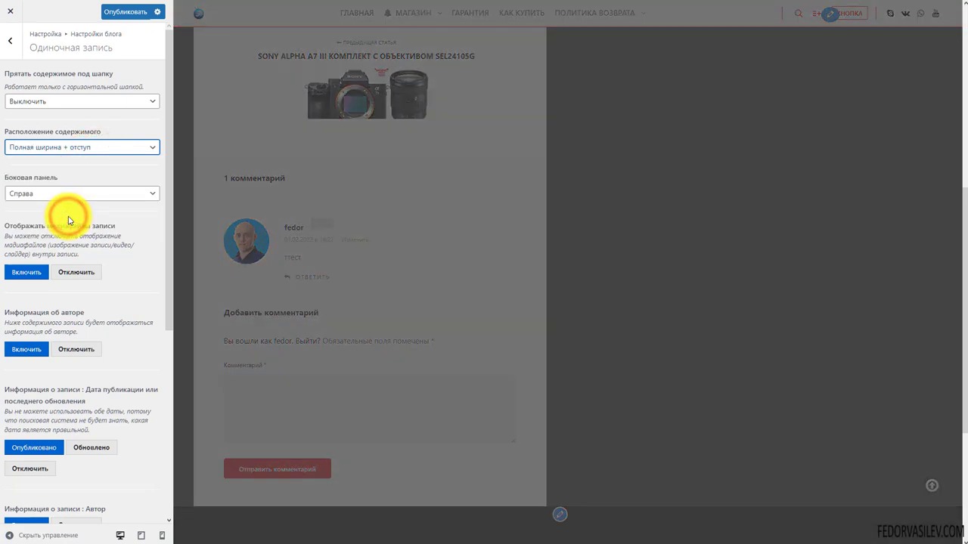
pyautogui.scroll(5, 406, 316)
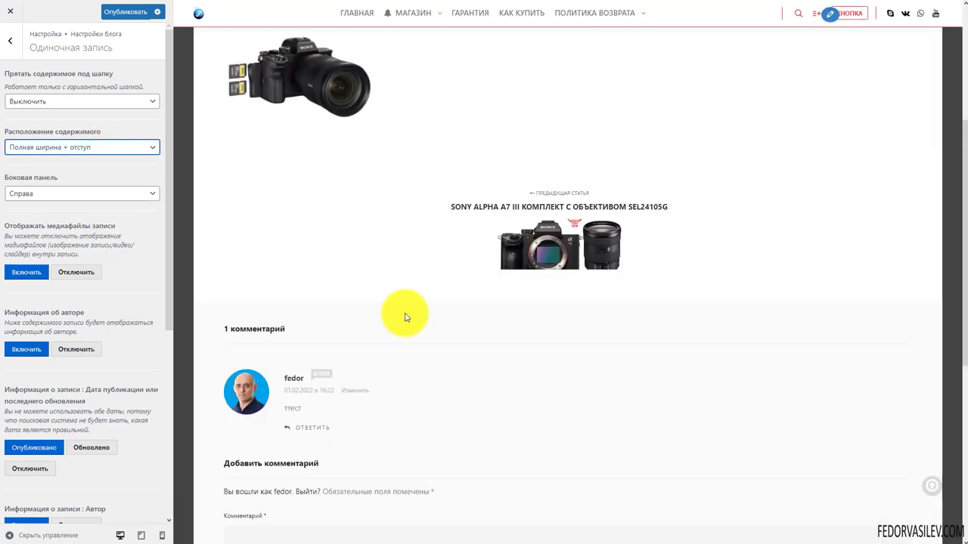
pyautogui.scroll(-5, 406, 317)
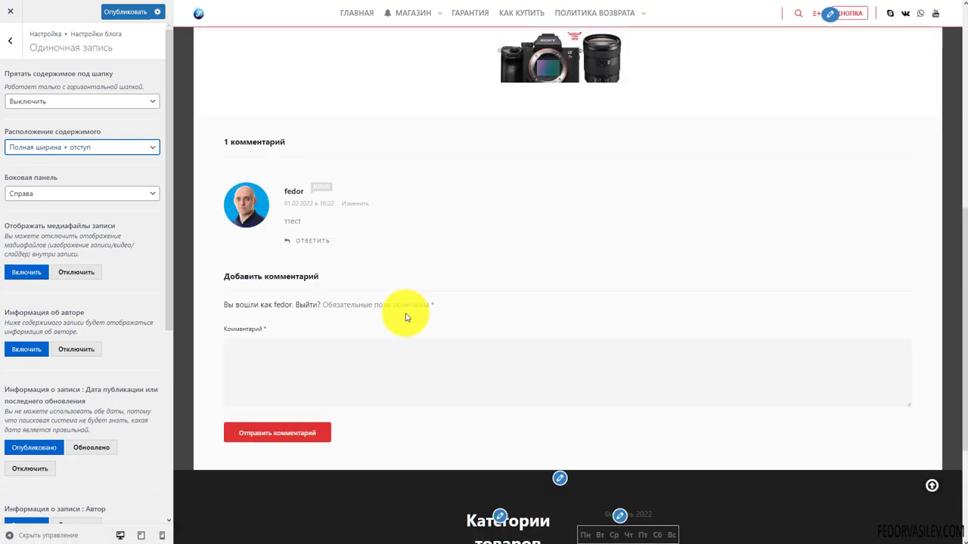
pyautogui.scroll(3, 405, 314)
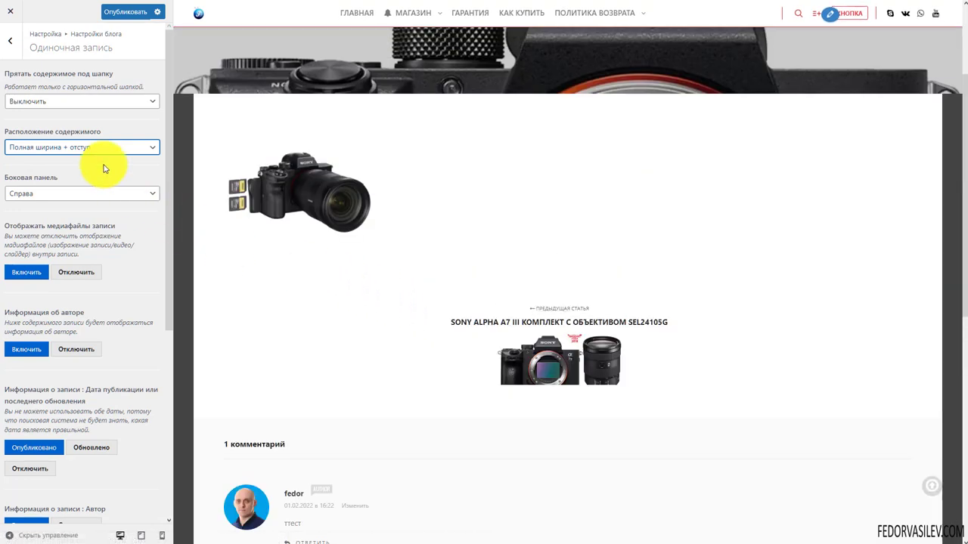
# Step: Set the single post's sidebar to «Слева» and check its «статьи» block on the live post page
pyautogui.click(80, 195)
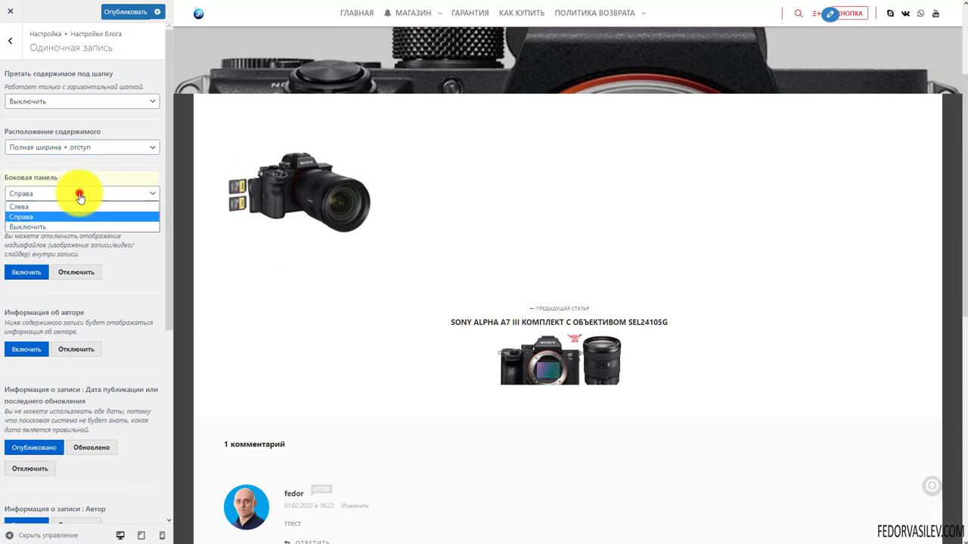
pyautogui.click(53, 226)
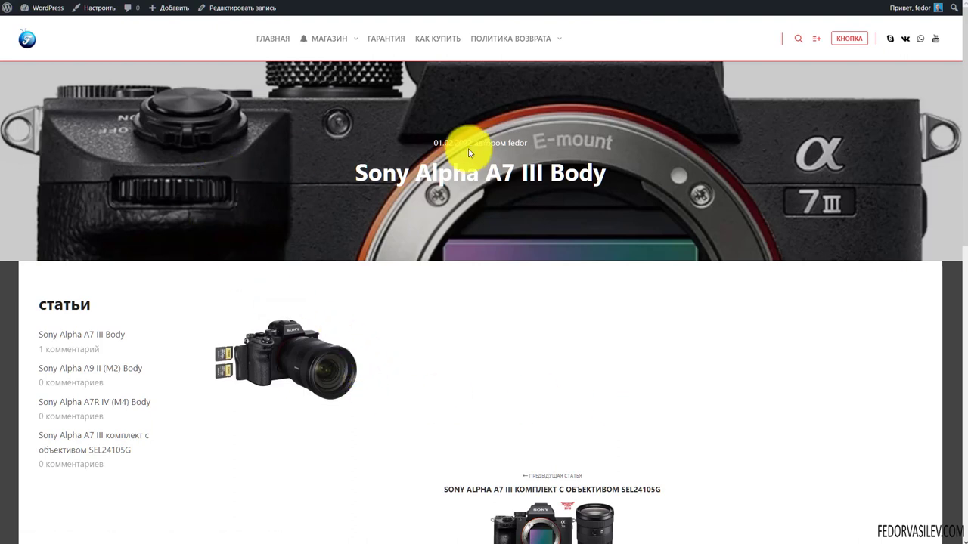
pyautogui.scroll(-3, 181, 266)
pyautogui.scroll(2, 77, 408)
pyautogui.moveTo(158, 389); pyautogui.dragTo(48, 199)
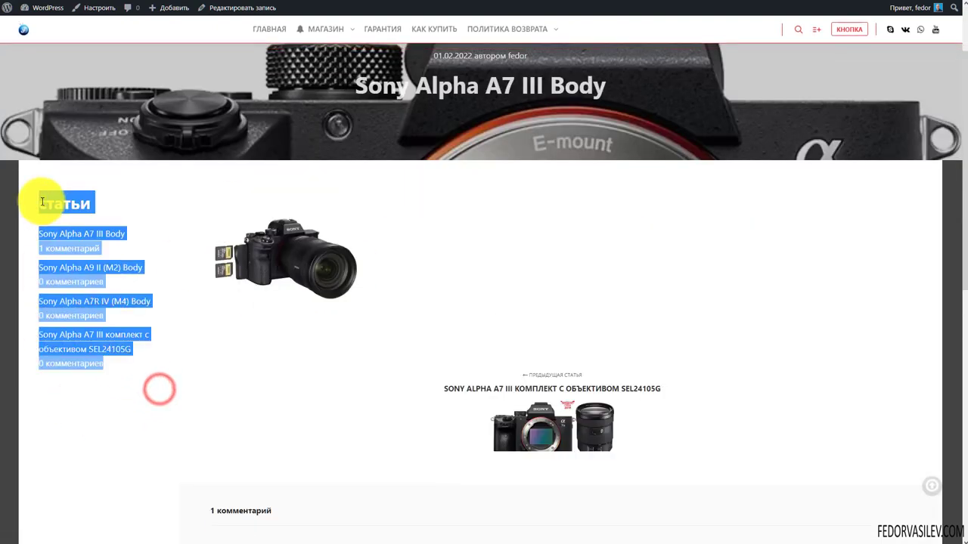
pyautogui.click(136, 411)
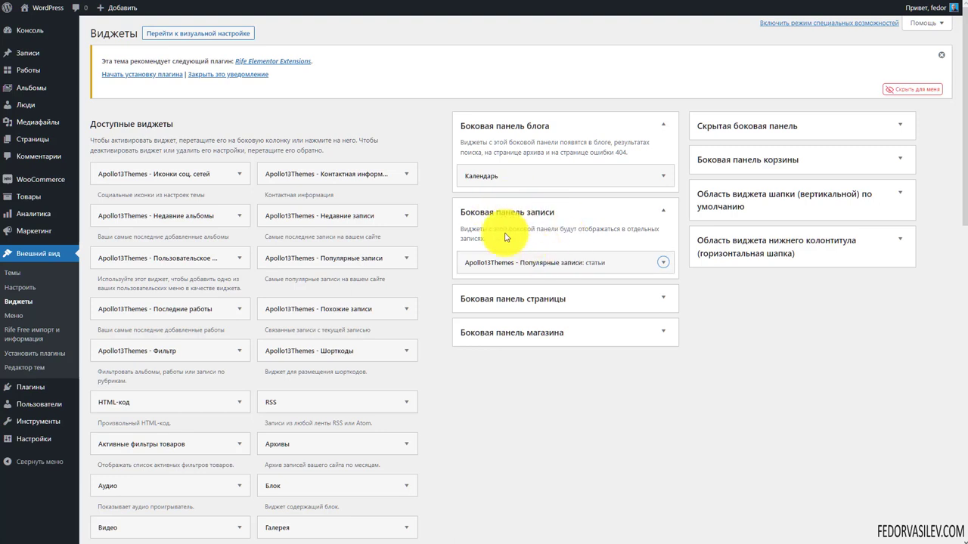
# Step: Check the «Боковая панель записи» area among the site's widgets and compare it with the sidebar on the live post
pyautogui.click(663, 211)
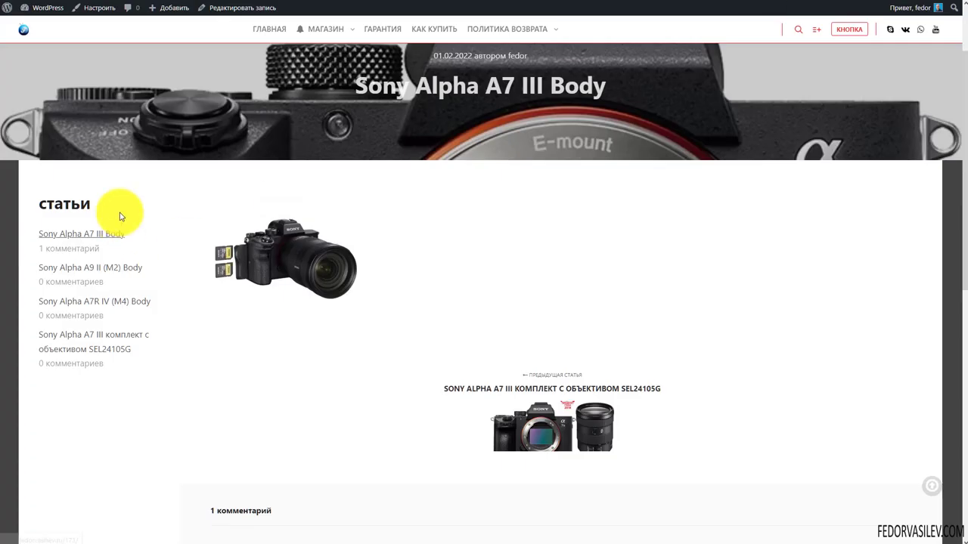
pyautogui.scroll(-3, 108, 328)
pyautogui.scroll(2, 86, 259)
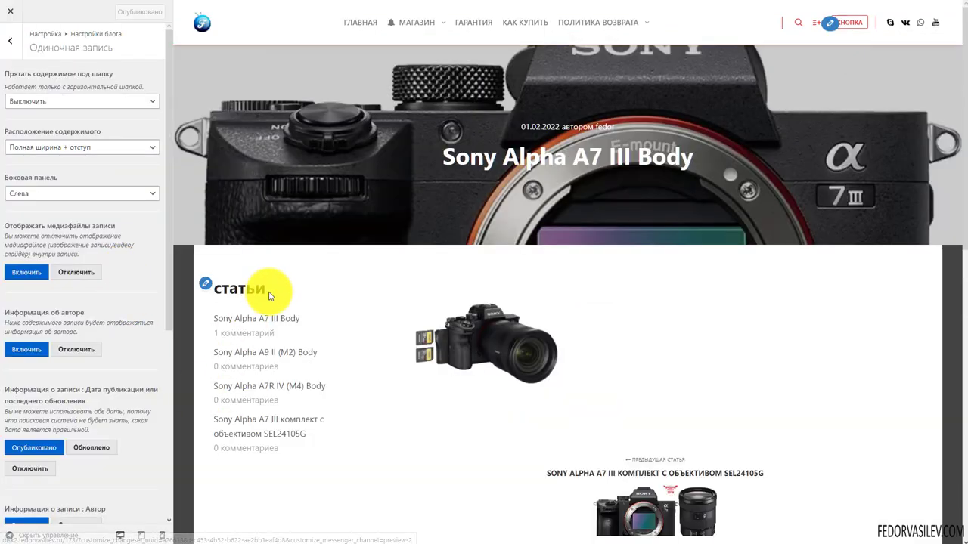
# Step: Set the single post's content layout to «По центру фиксированная ширина» and check the post in the preview
pyautogui.scroll(-3, 381, 357)
pyautogui.scroll(1, 385, 399)
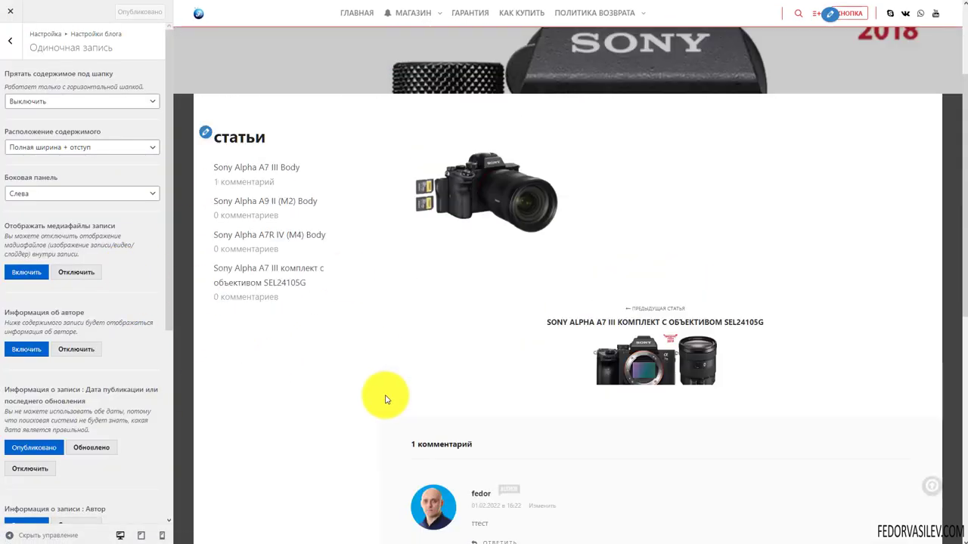
pyautogui.scroll(1, 384, 399)
pyautogui.click(70, 148)
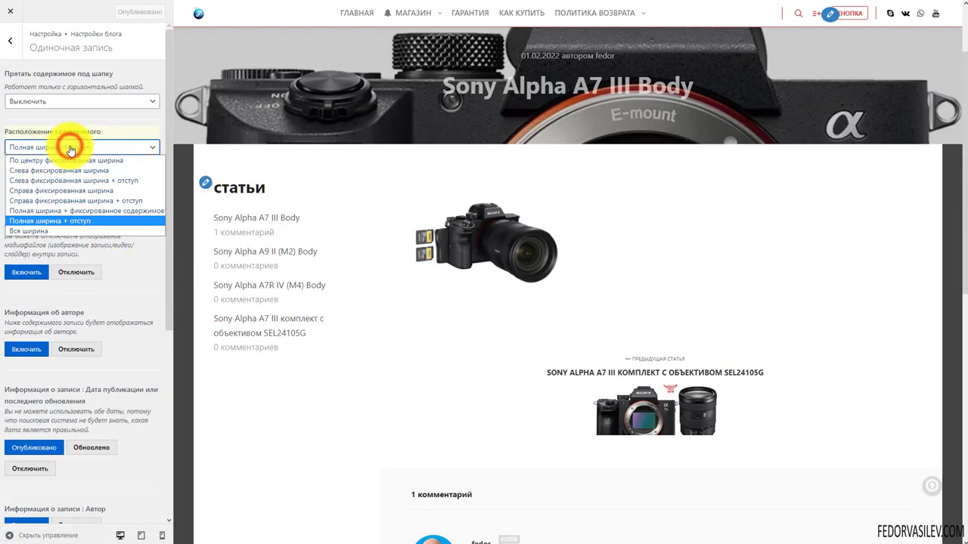
pyautogui.click(66, 160)
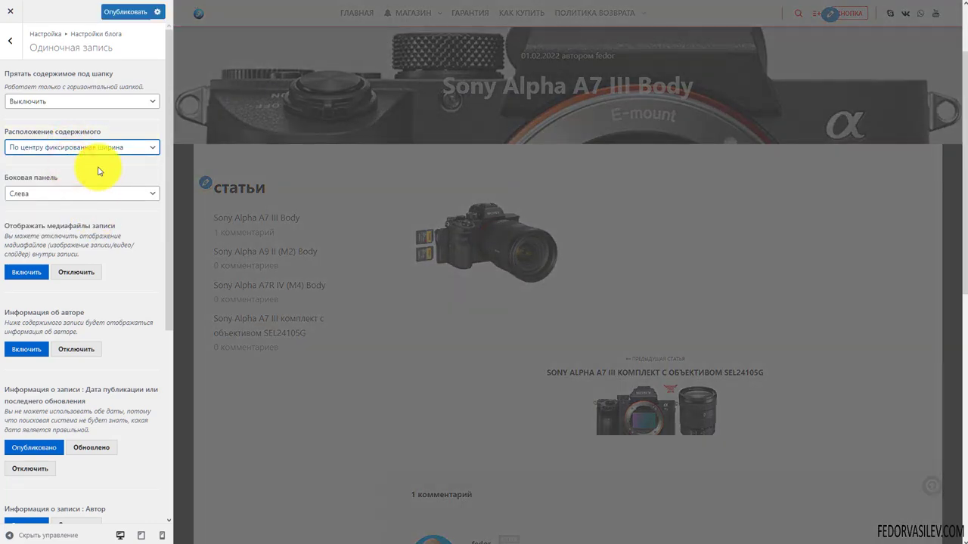
pyautogui.scroll(1, 245, 263)
pyautogui.scroll(-3, 247, 263)
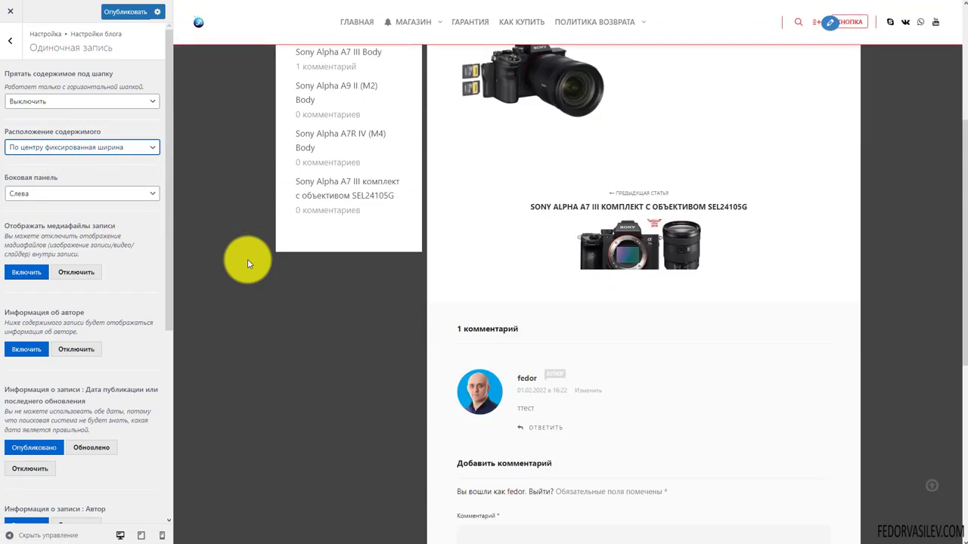
pyautogui.scroll(-1, 247, 263)
pyautogui.scroll(5, 334, 317)
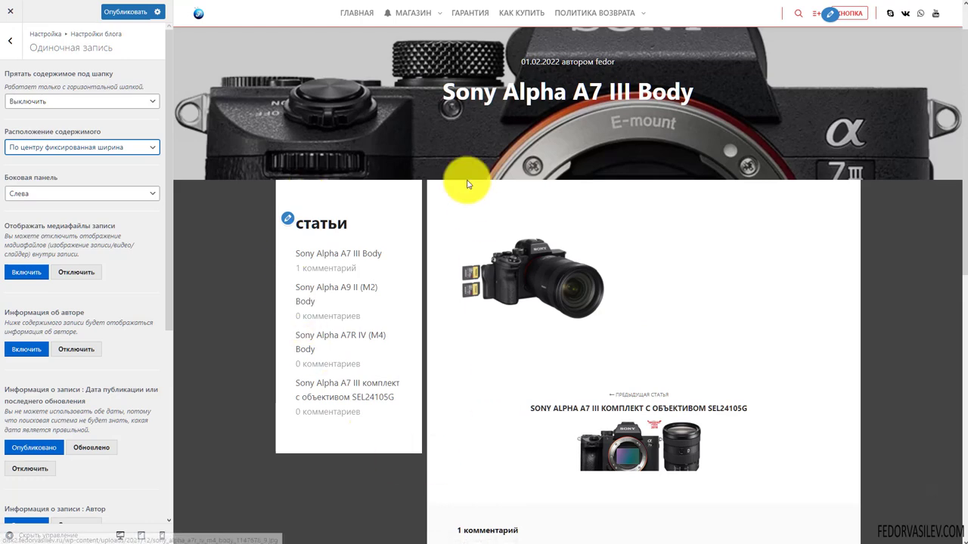
# Step: Set the single post's sidebar to «Выключить» and check the whole post in the preview
pyautogui.click(28, 193)
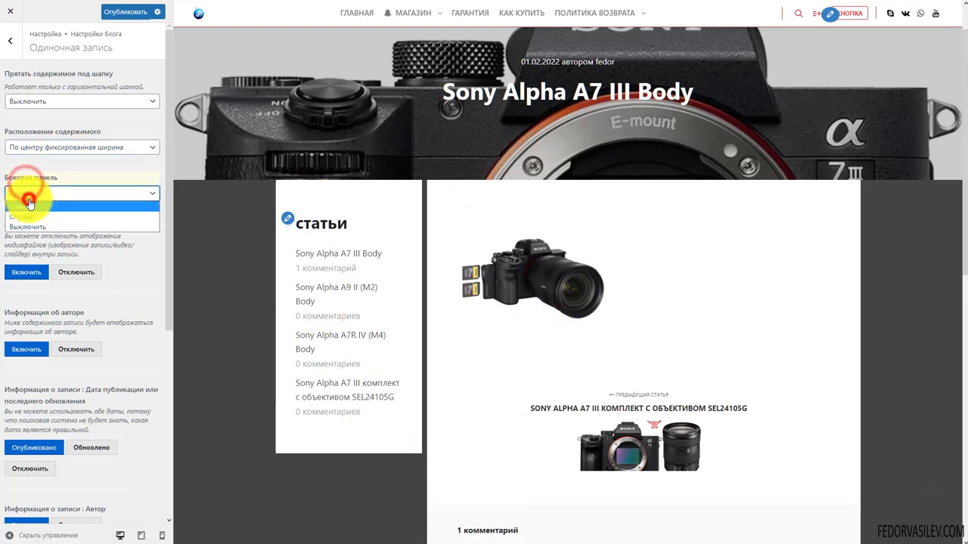
pyautogui.click(27, 226)
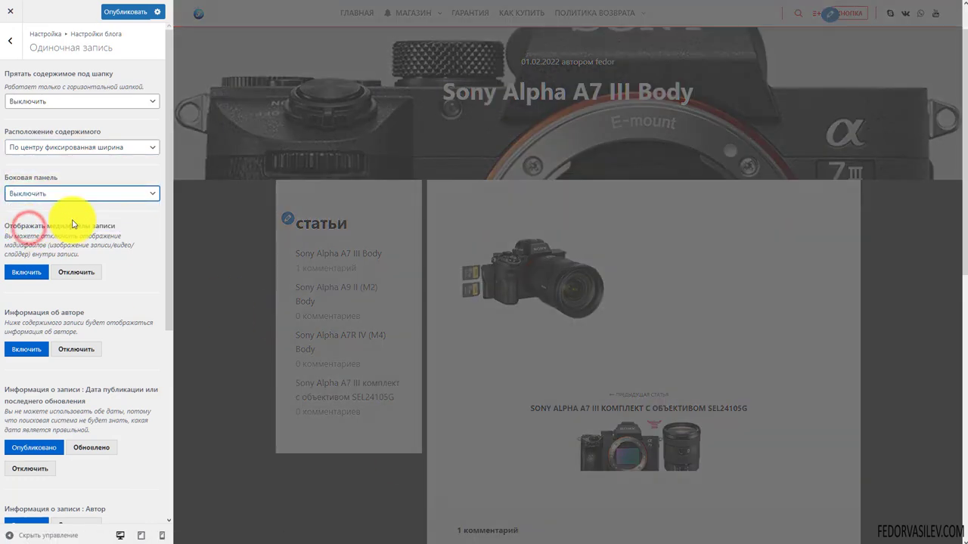
pyautogui.scroll(-5, 464, 319)
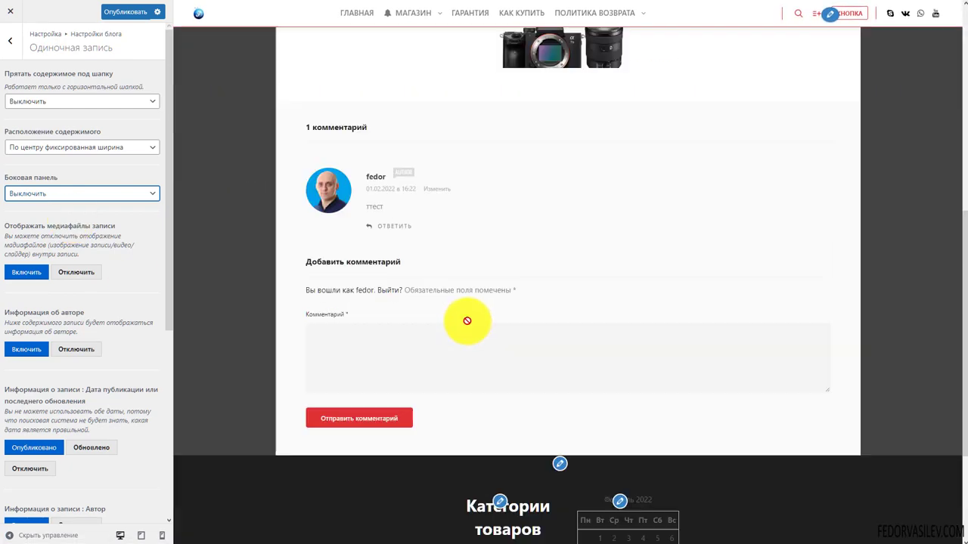
pyautogui.scroll(2, 447, 322)
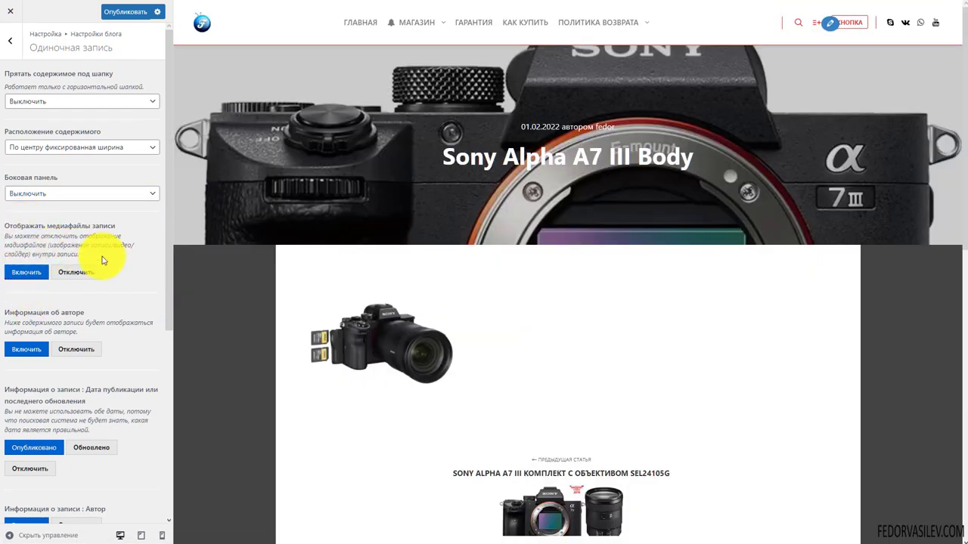
# Step: Try turning off the display of the post's media files, check the preview, and turn it back on
pyautogui.click(75, 272)
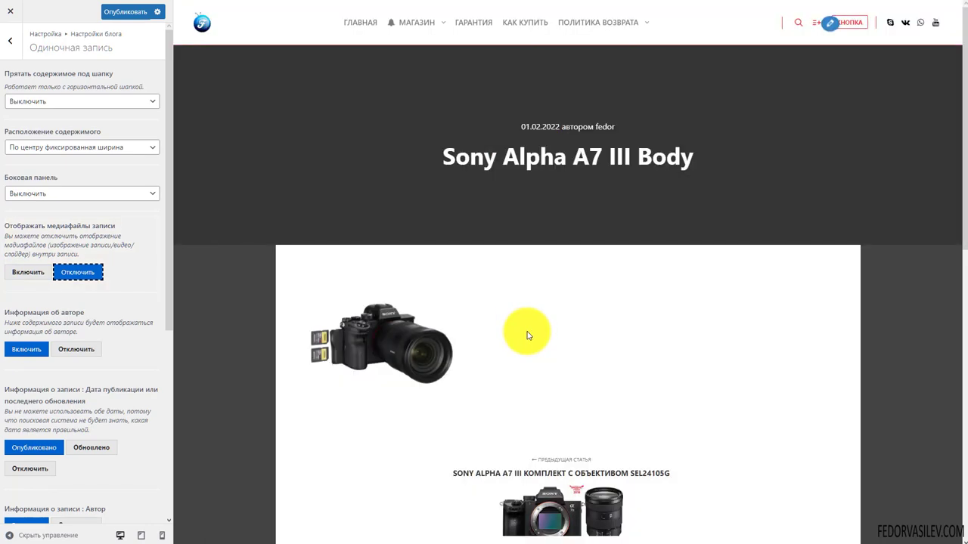
pyautogui.scroll(-8, 630, 167)
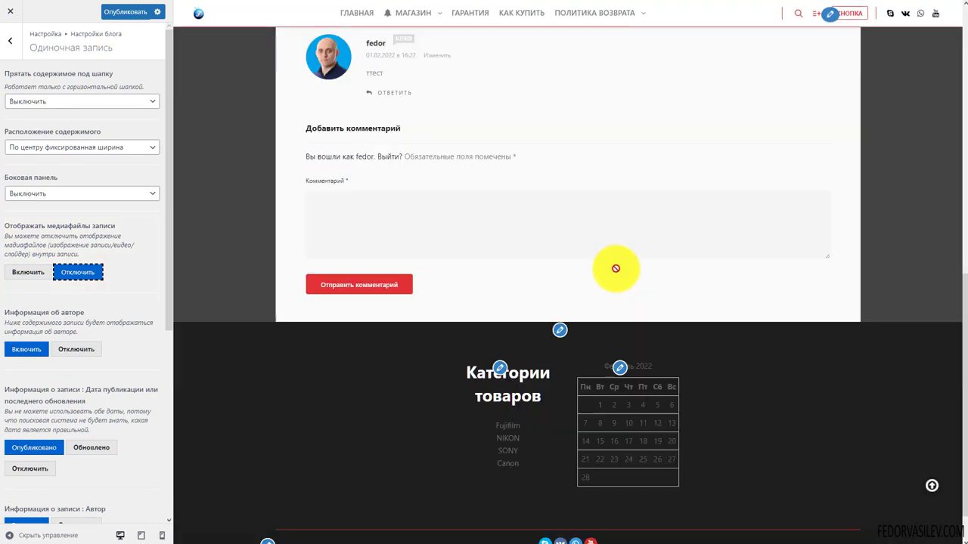
pyautogui.scroll(8, 620, 264)
pyautogui.click(27, 274)
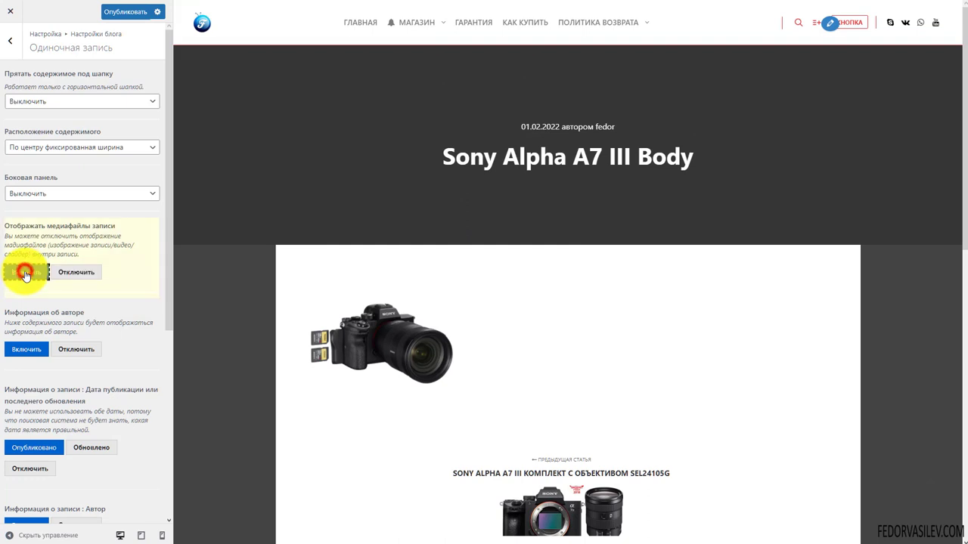
pyautogui.moveTo(74, 254); pyautogui.dragTo(9, 239)
pyautogui.click(65, 251)
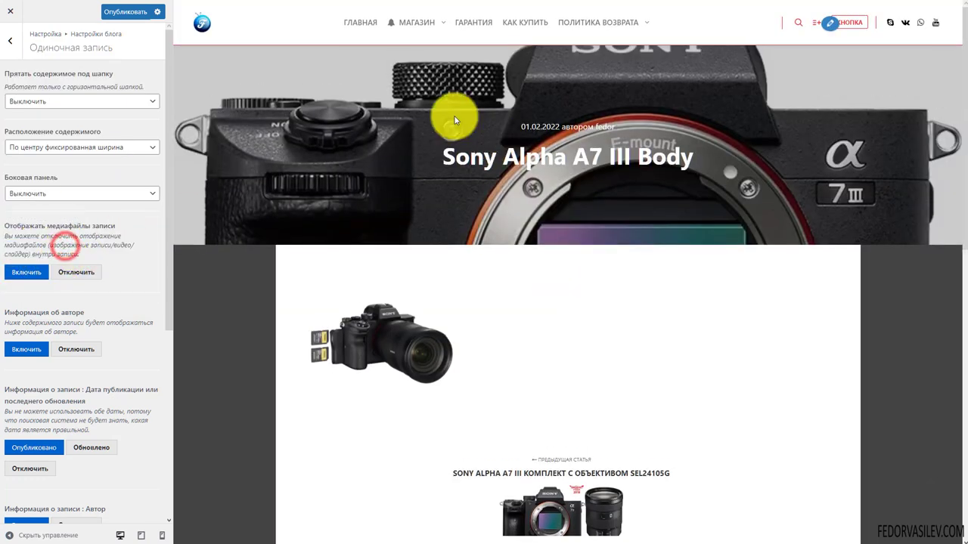
pyautogui.scroll(-5, 543, 213)
pyautogui.scroll(5, 540, 217)
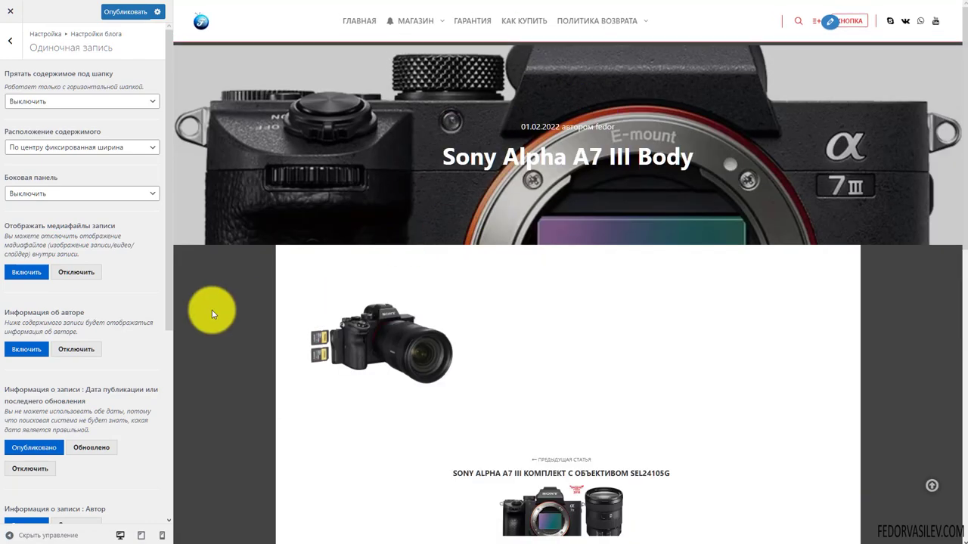
# Step: Turn off the author information block, the post date and the author name for the single post
pyautogui.click(76, 349)
pyautogui.scroll(-2, 133, 263)
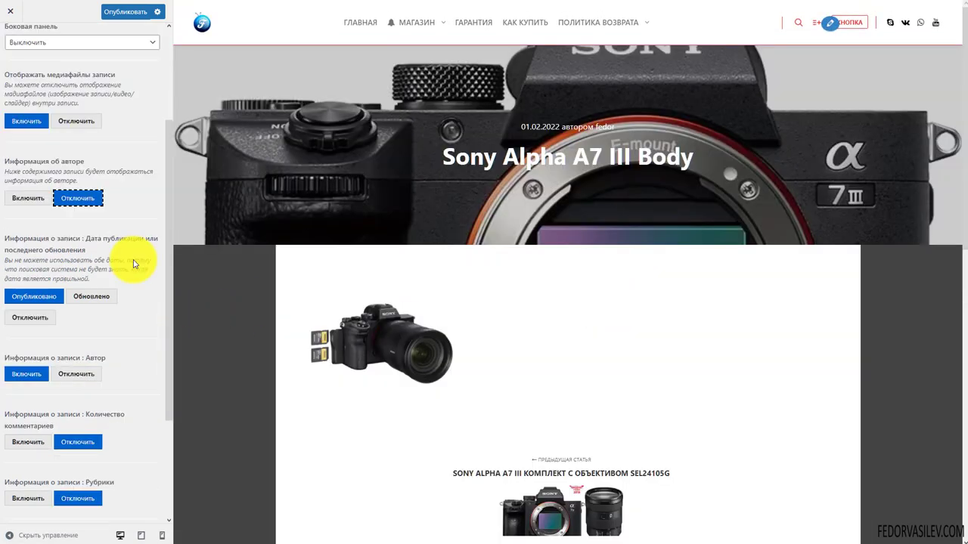
pyautogui.click(26, 318)
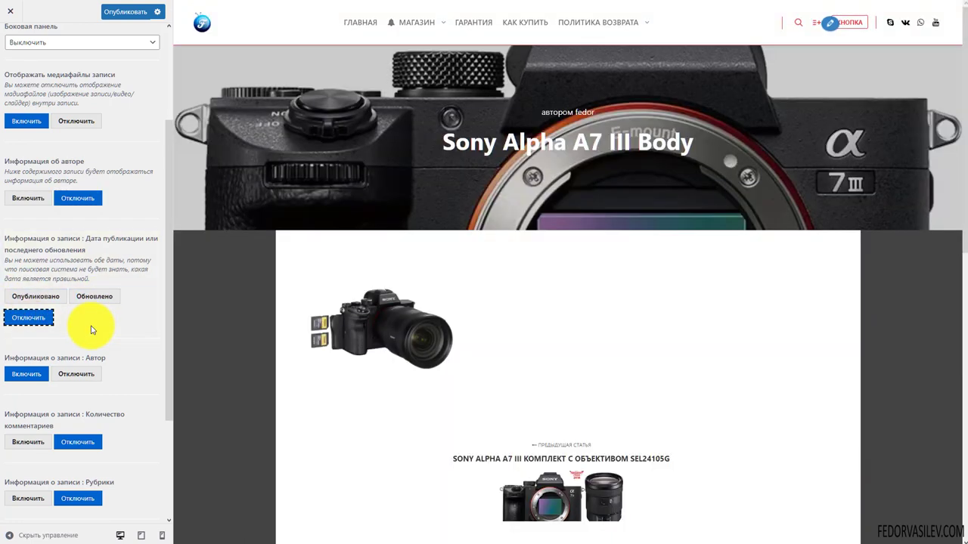
pyautogui.moveTo(601, 126); pyautogui.dragTo(537, 127)
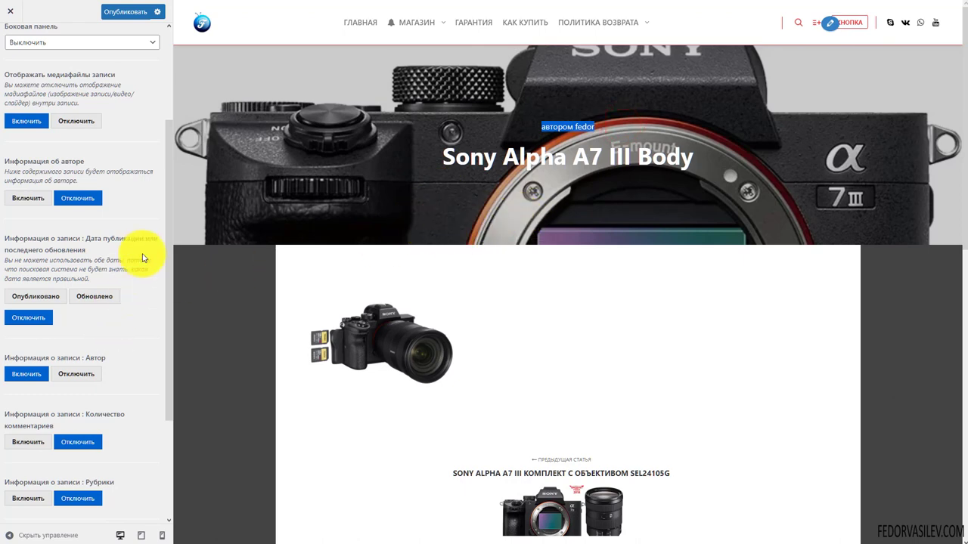
pyautogui.click(62, 374)
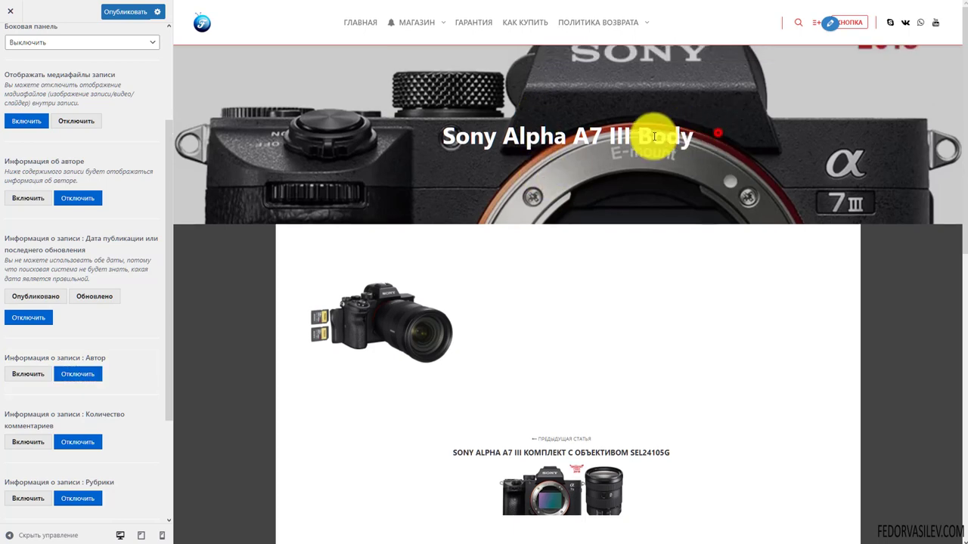
pyautogui.moveTo(655, 137); pyautogui.dragTo(442, 139)
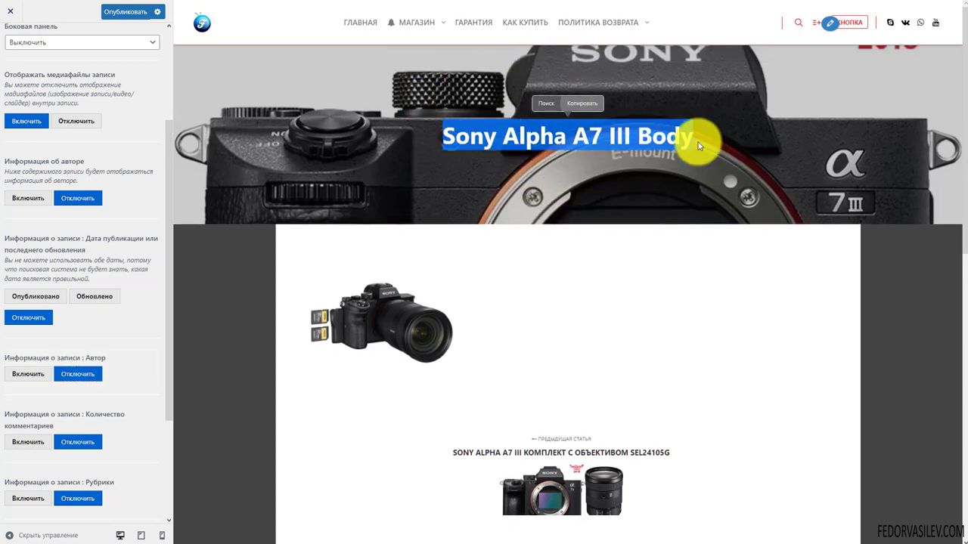
# Step: Review the comment count, categories and tags options, and turn off «Навигация по записям» for the single post
pyautogui.scroll(-2, 76, 330)
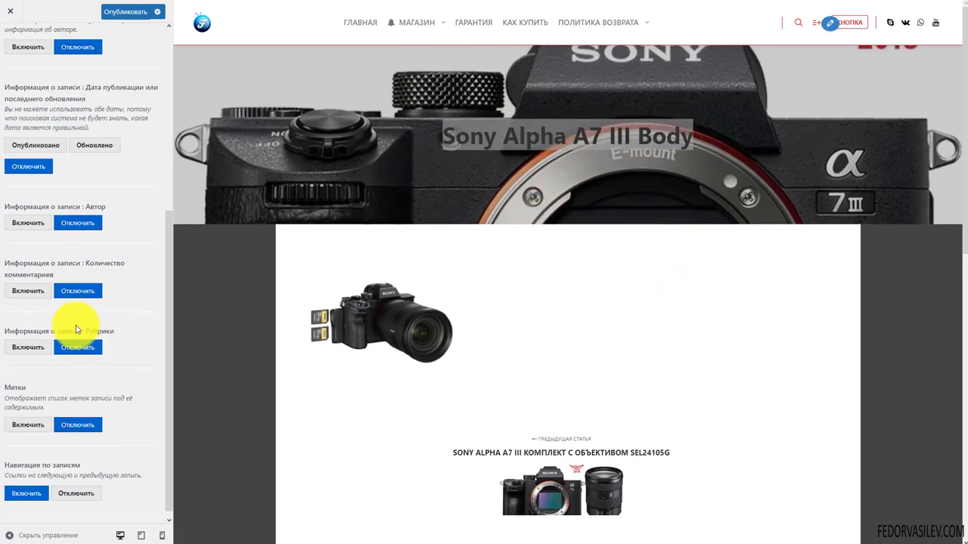
pyautogui.moveTo(69, 276); pyautogui.dragTo(43, 260)
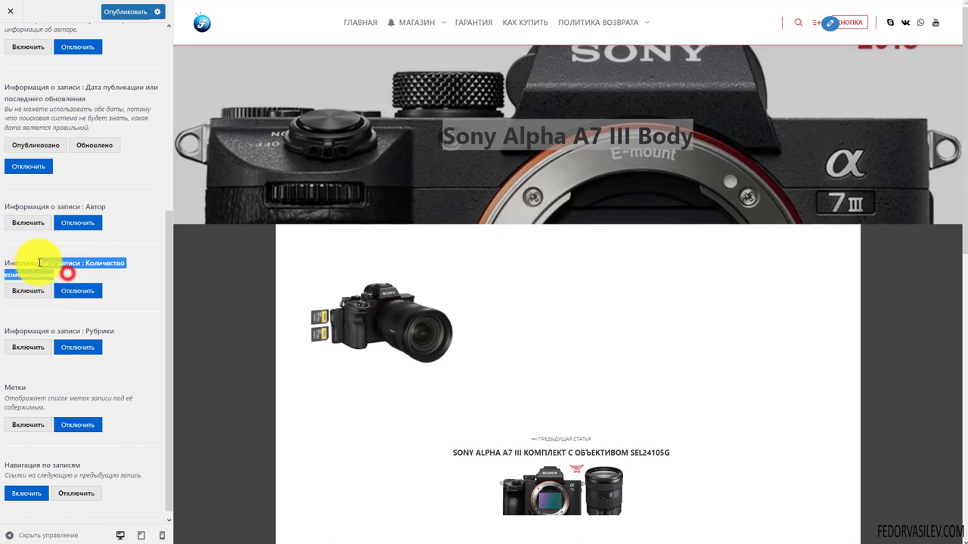
pyautogui.moveTo(119, 331); pyautogui.dragTo(40, 329)
pyautogui.scroll(-1, 127, 257)
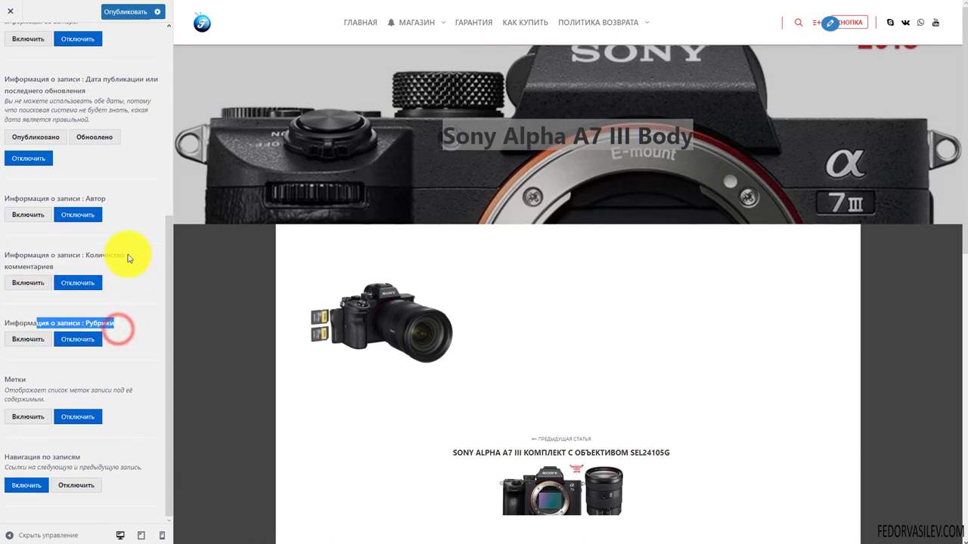
pyautogui.click(34, 402)
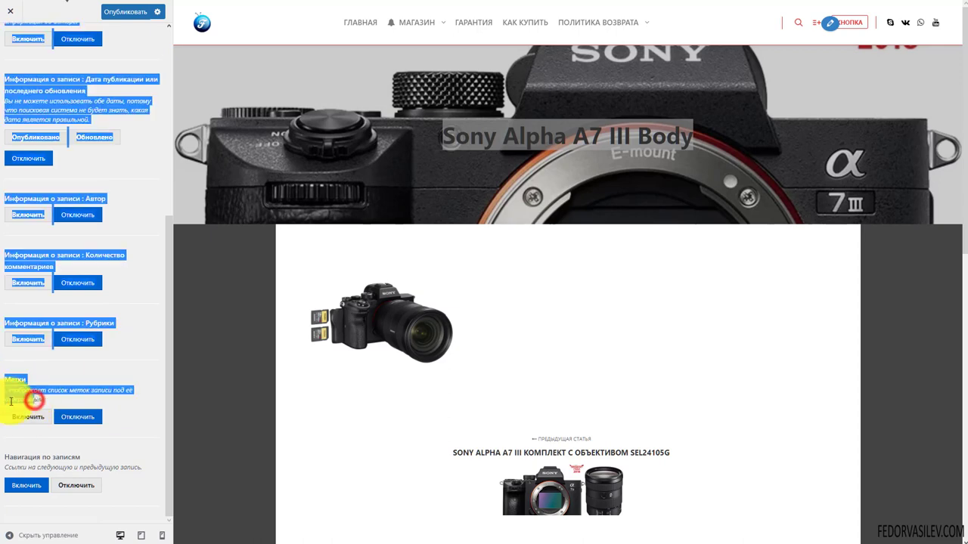
pyautogui.click(75, 486)
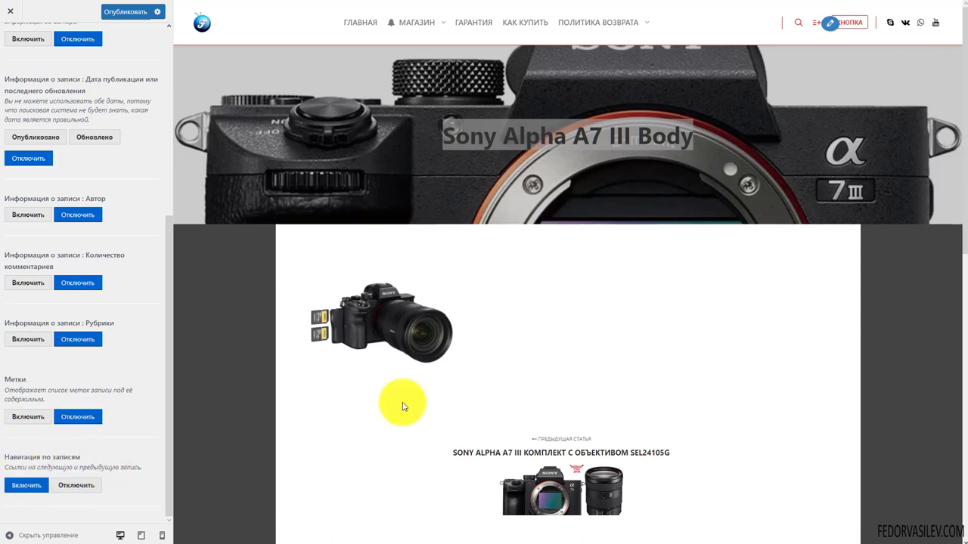
pyautogui.scroll(-5, 403, 401)
pyautogui.scroll(3, 443, 384)
pyautogui.moveTo(619, 288); pyautogui.dragTo(547, 295)
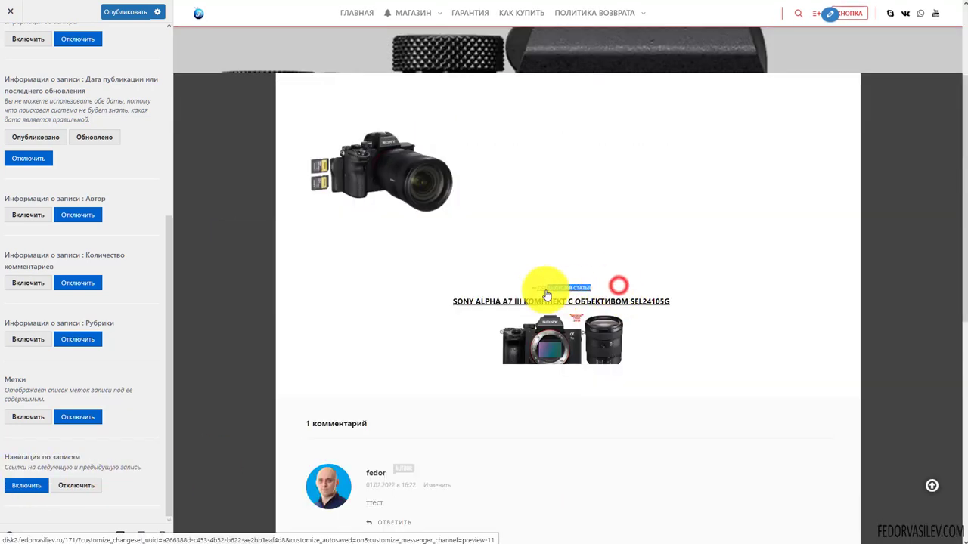
pyautogui.click(91, 485)
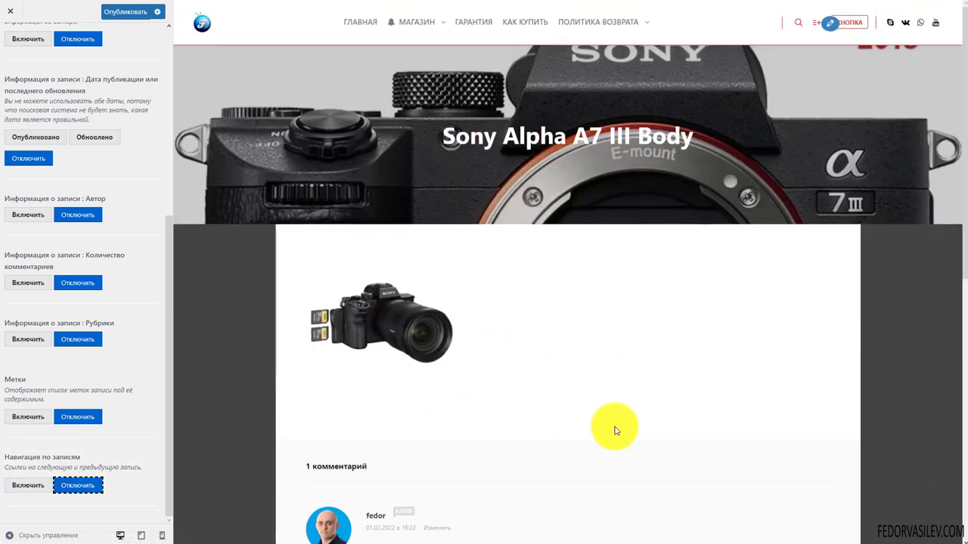
# Step: Publish the single post changes and open the «Одиночная запись - Заголовок» settings
pyautogui.click(130, 15)
pyautogui.scroll(5, 71, 238)
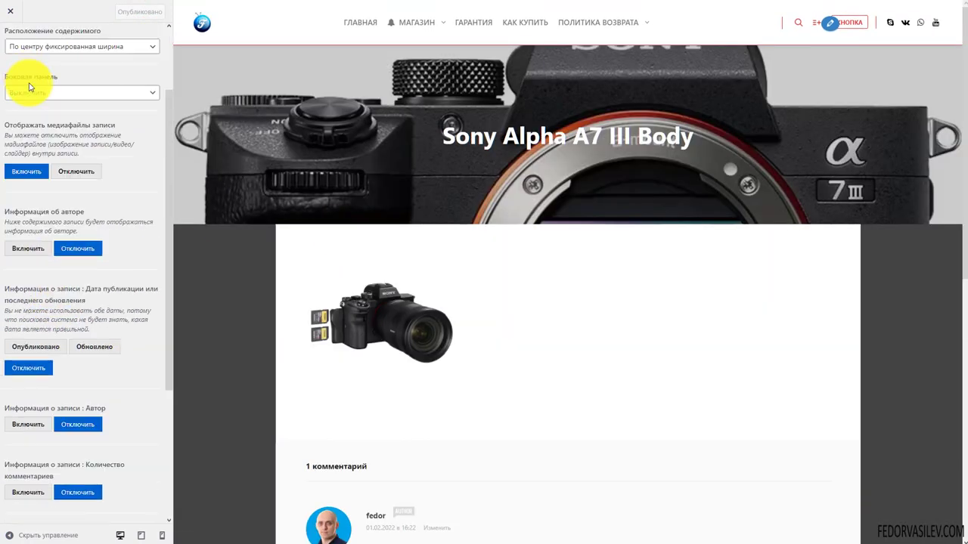
pyautogui.scroll(4, 30, 90)
pyautogui.click(10, 42)
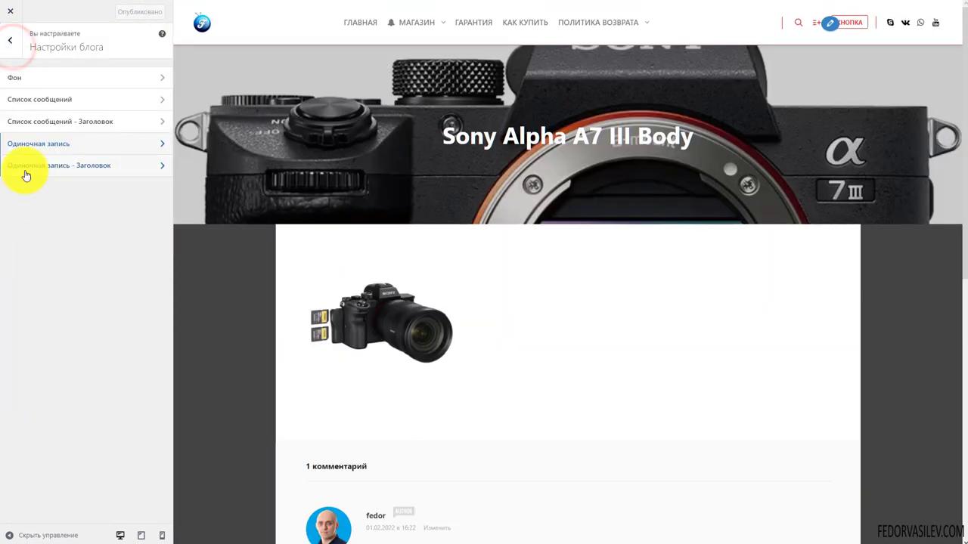
pyautogui.click(95, 171)
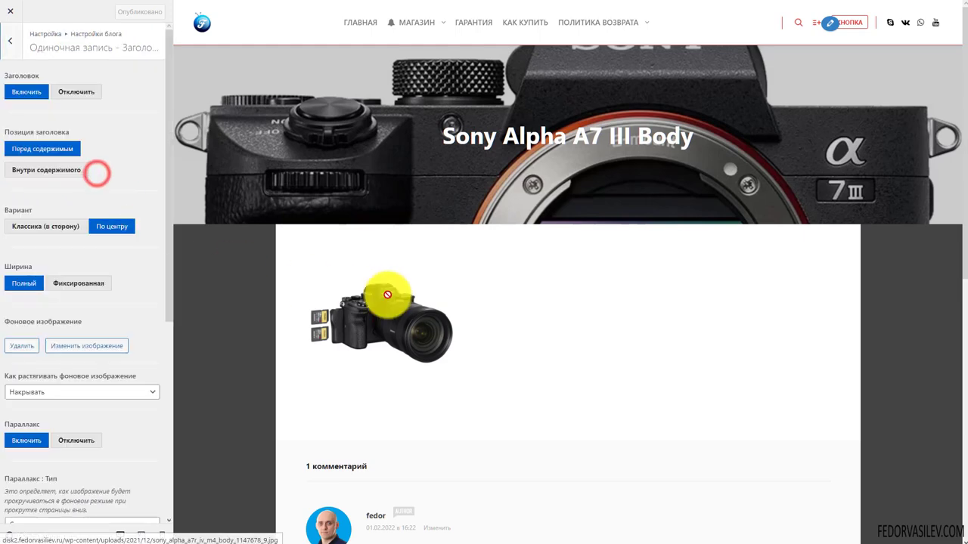
# Step: Try turning off the single post's title section, check the page in the preview, and turn it back on
pyautogui.click(54, 90)
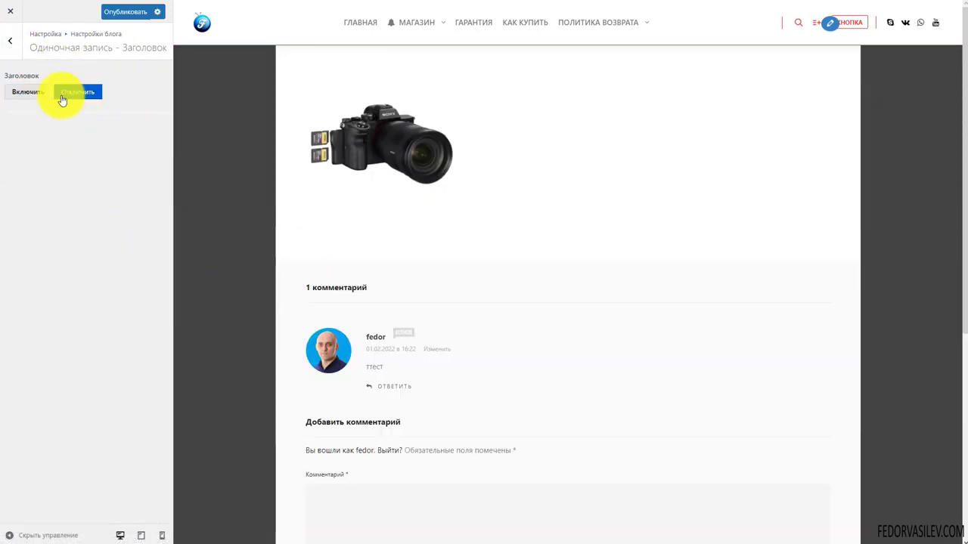
pyautogui.scroll(-4, 509, 277)
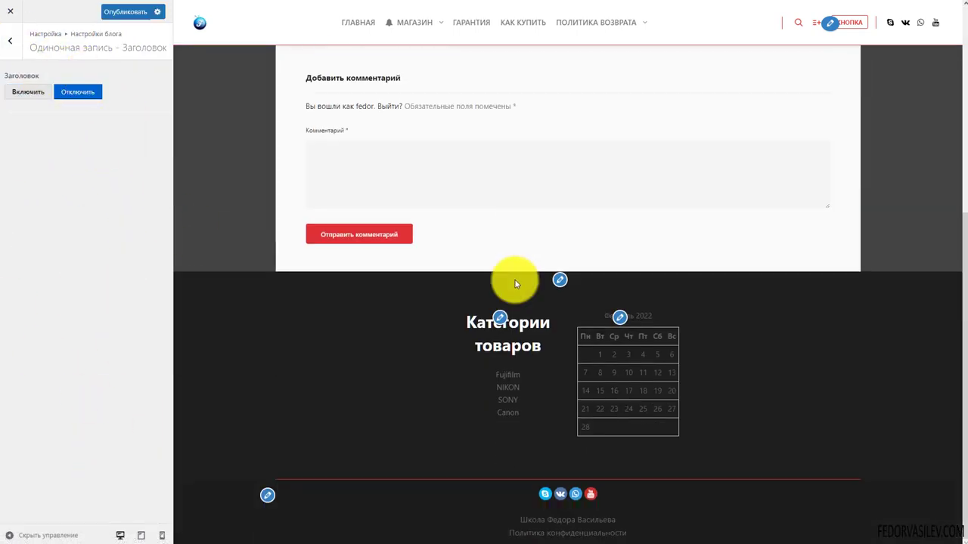
pyautogui.scroll(4, 454, 268)
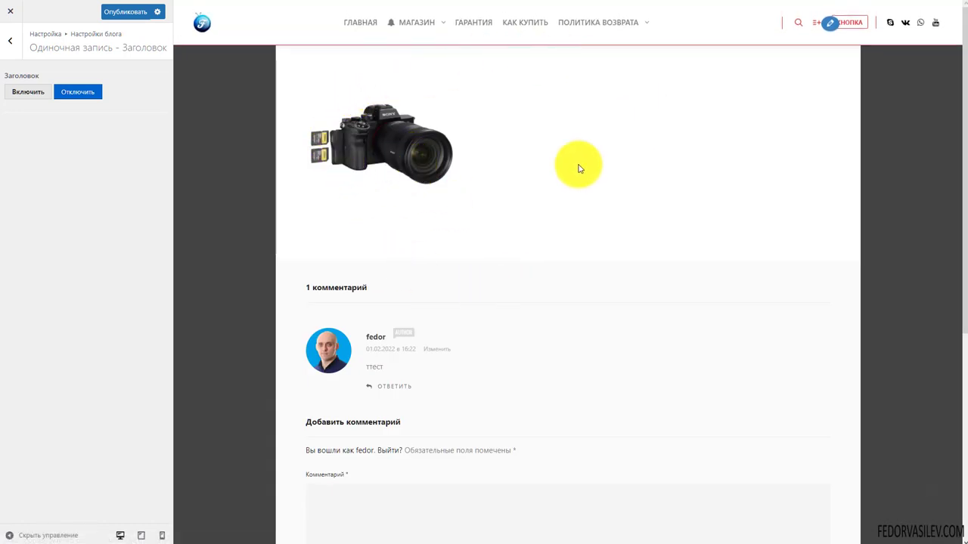
pyautogui.scroll(-3, 375, 143)
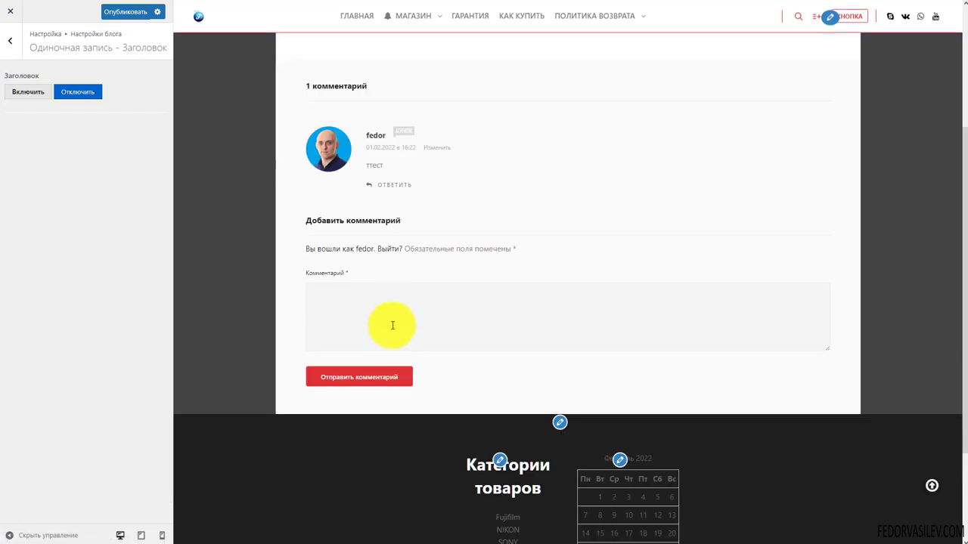
pyautogui.scroll(3, 439, 302)
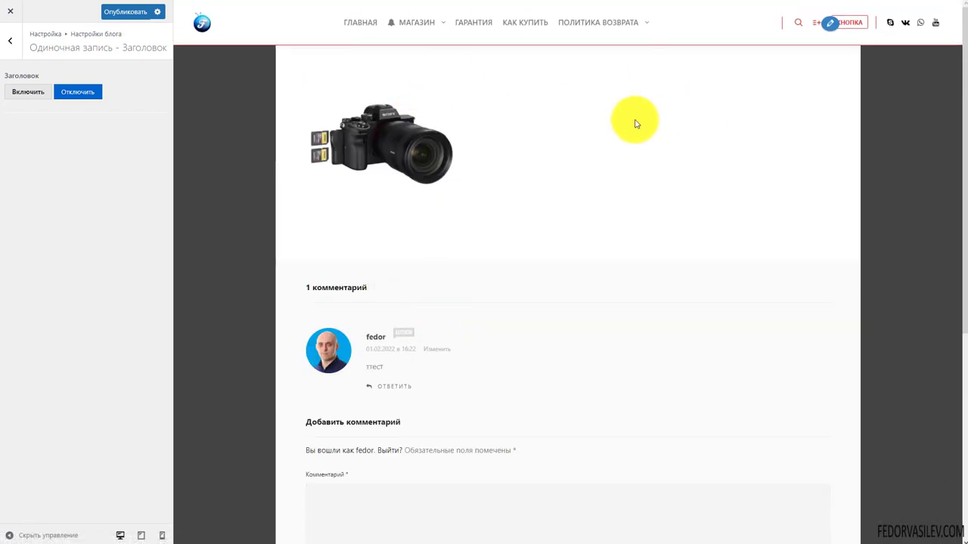
pyautogui.click(36, 91)
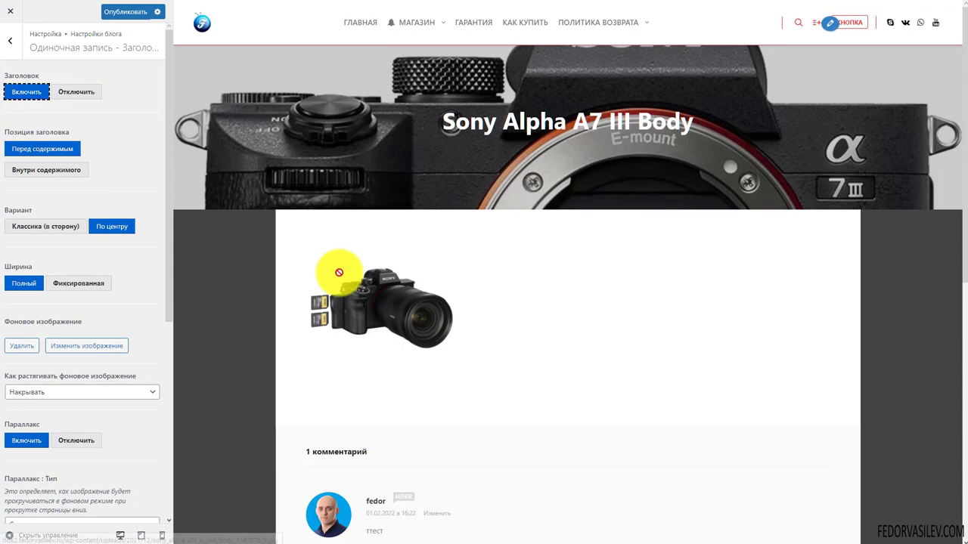
# Step: Try placing the single post's title inside the content with «Внутри содержимого» and check it in the preview
pyautogui.moveTo(430, 127); pyautogui.dragTo(640, 152)
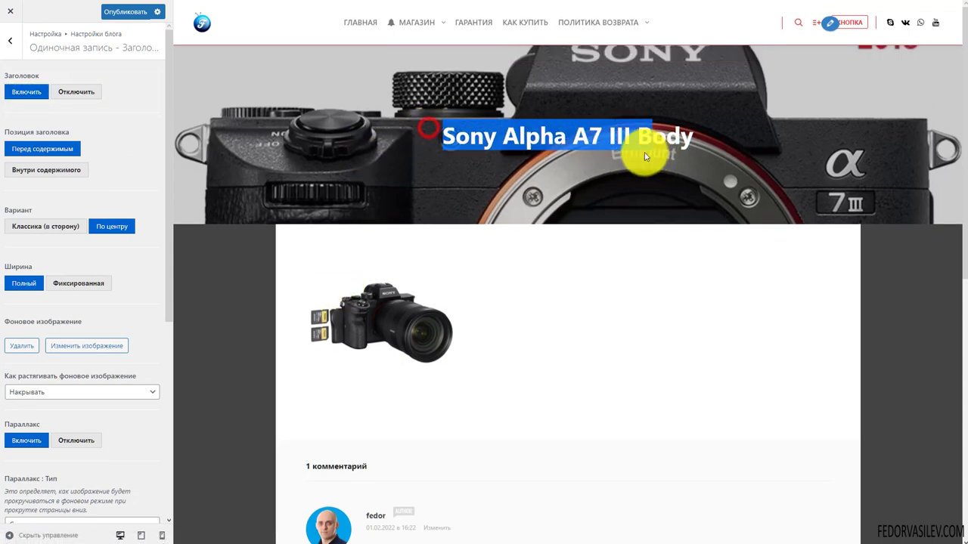
pyautogui.click(556, 200)
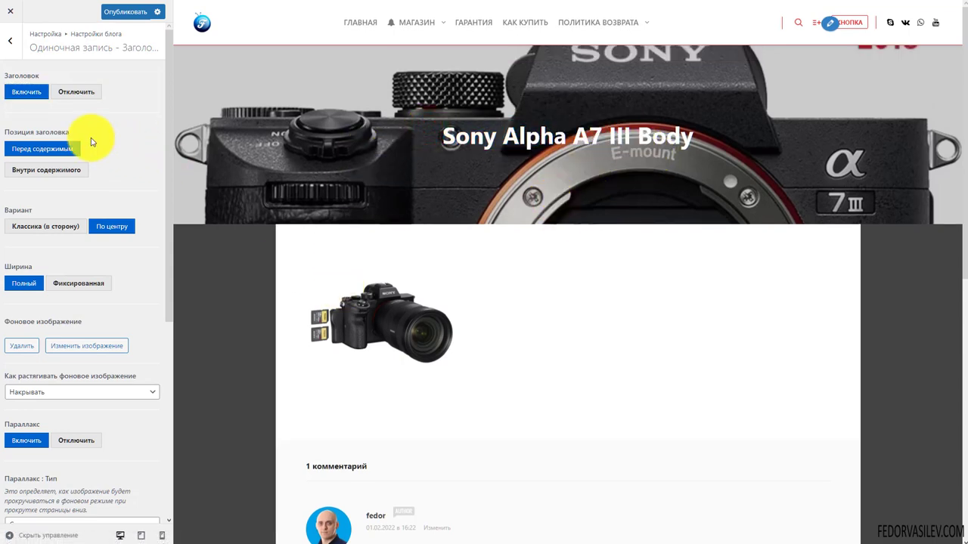
pyautogui.click(61, 170)
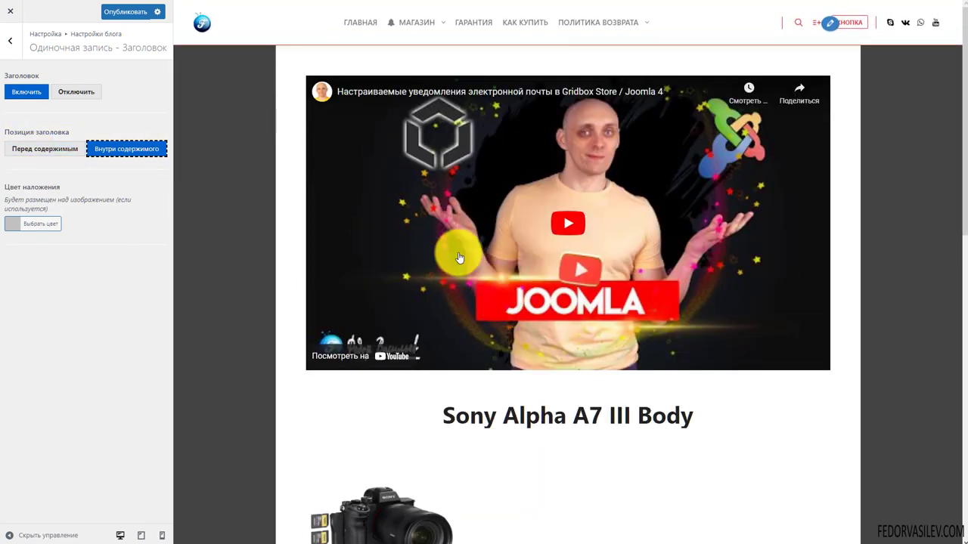
pyautogui.scroll(-2, 551, 276)
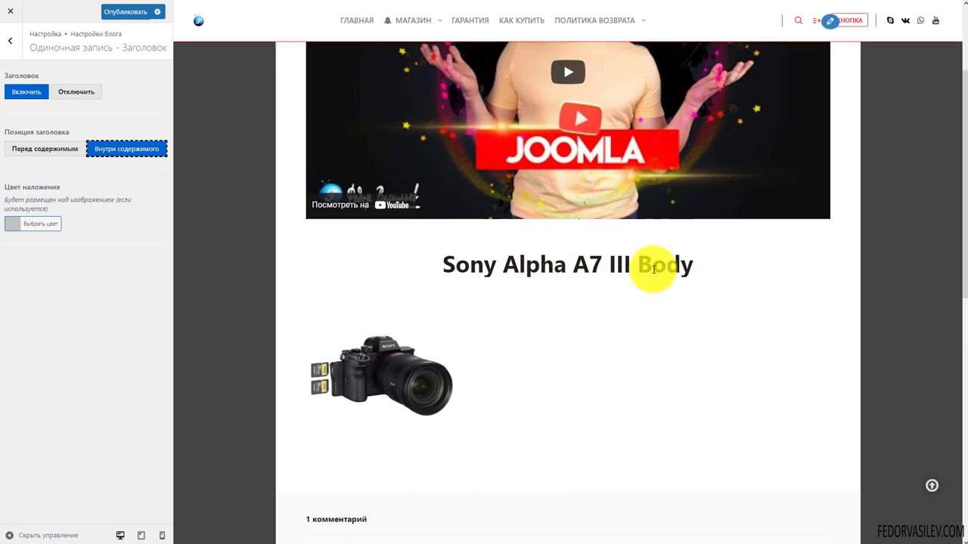
pyautogui.moveTo(700, 263); pyautogui.dragTo(441, 265)
pyautogui.scroll(-3, 507, 264)
pyautogui.scroll(5, 508, 263)
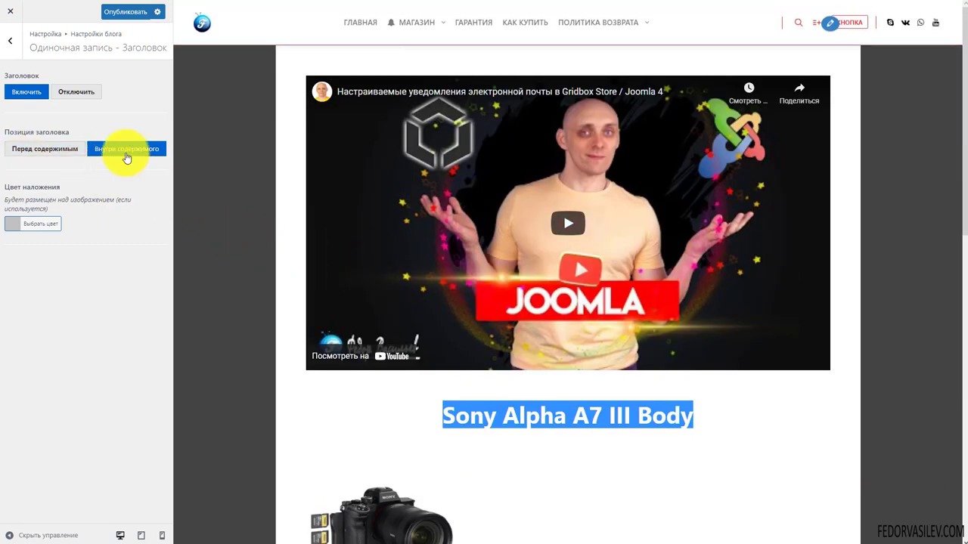
# Step: Set the title section's overlay colour to red #dd3333
pyautogui.click(25, 228)
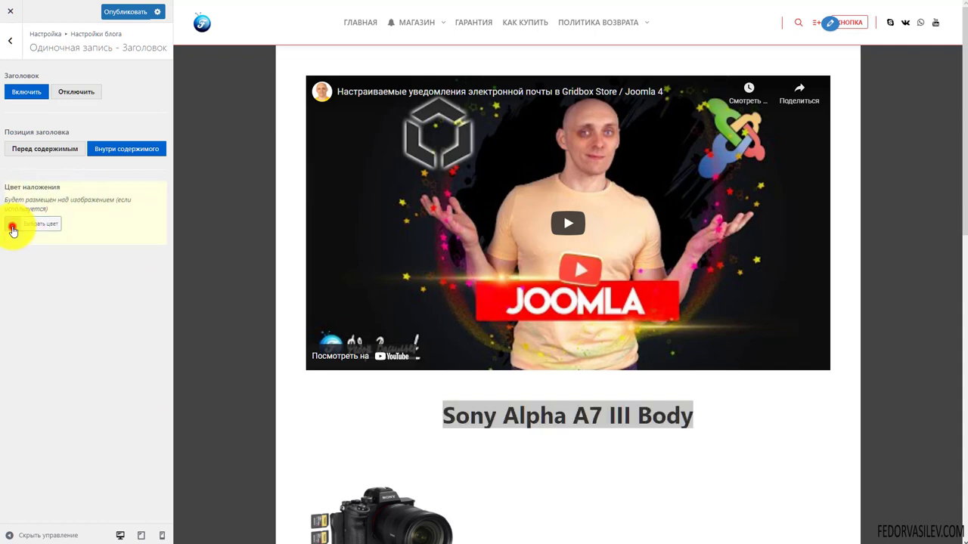
pyautogui.click(41, 371)
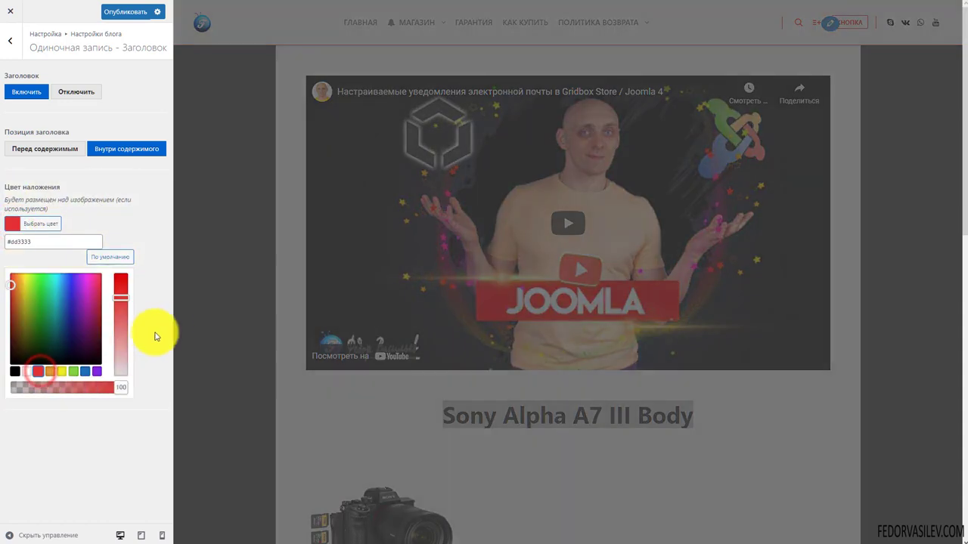
pyautogui.click(166, 326)
pyautogui.scroll(3, 492, 375)
pyautogui.scroll(2, 539, 151)
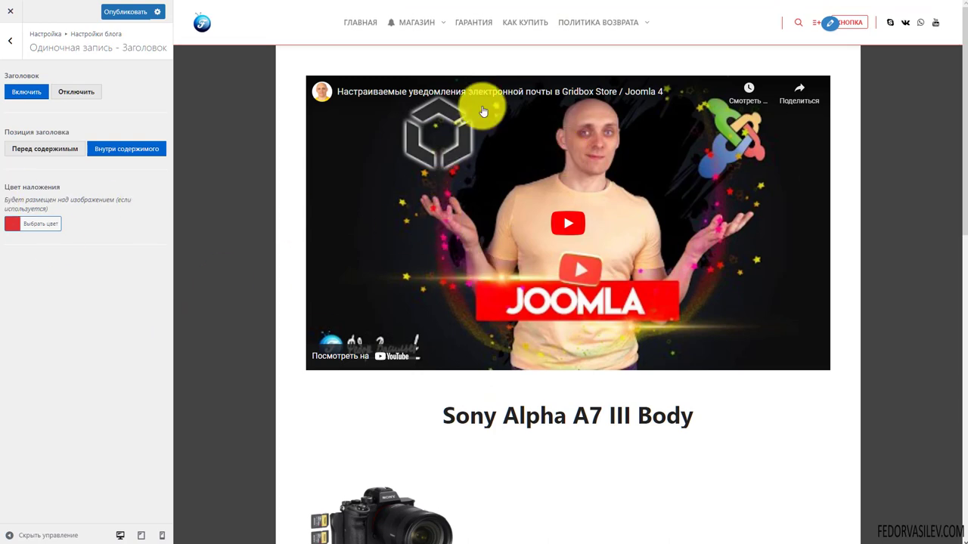
# Step: Go to the blog page in the preview, open the «Sony Alpha A7 III комплект с объективом SEL24105G» post and examine its image and title
pyautogui.click(646, 22)
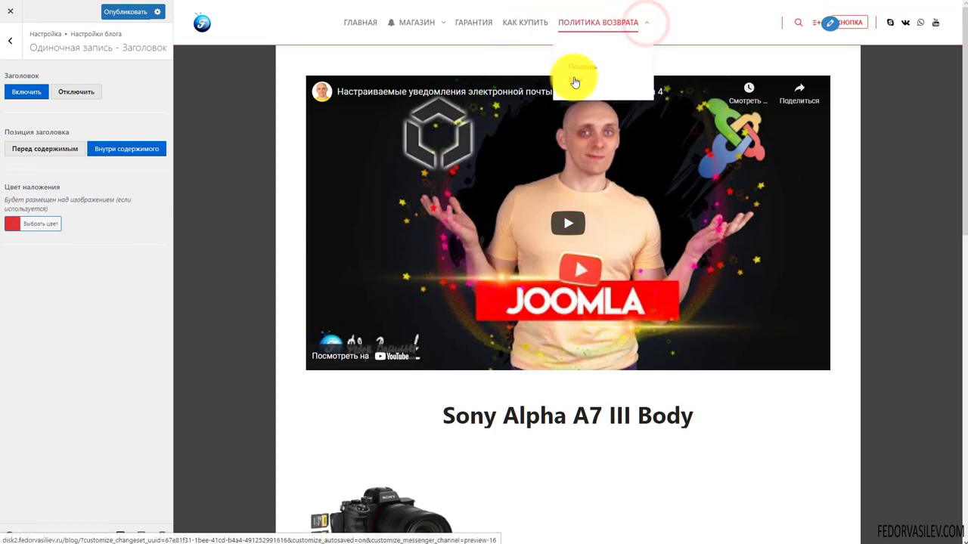
pyautogui.click(575, 78)
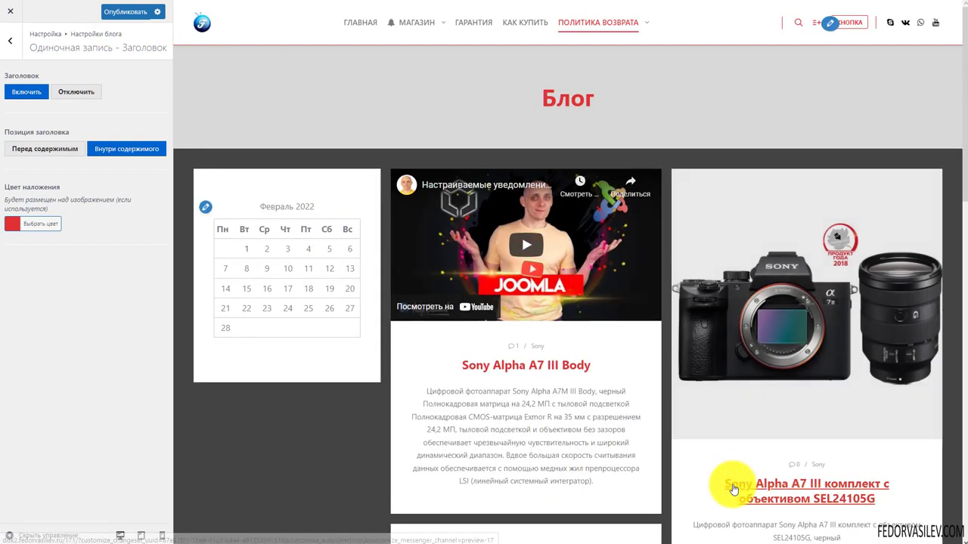
pyautogui.click(733, 482)
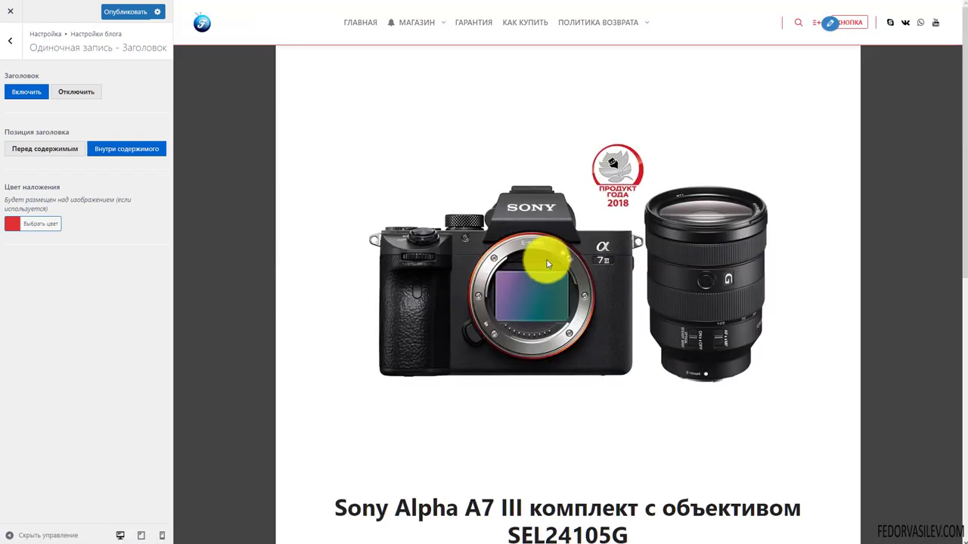
pyautogui.scroll(-6, 548, 263)
pyautogui.scroll(6, 541, 259)
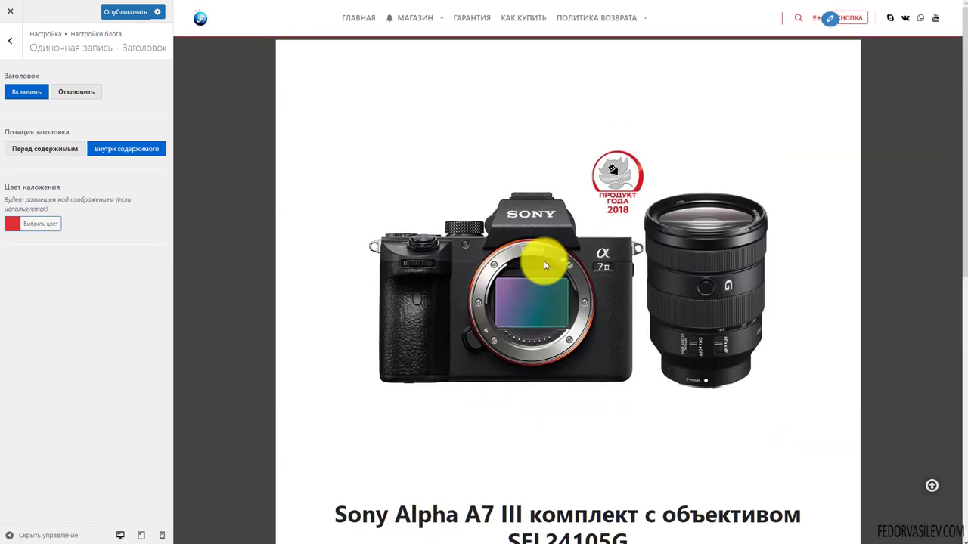
pyautogui.moveTo(19, 189); pyautogui.dragTo(45, 47)
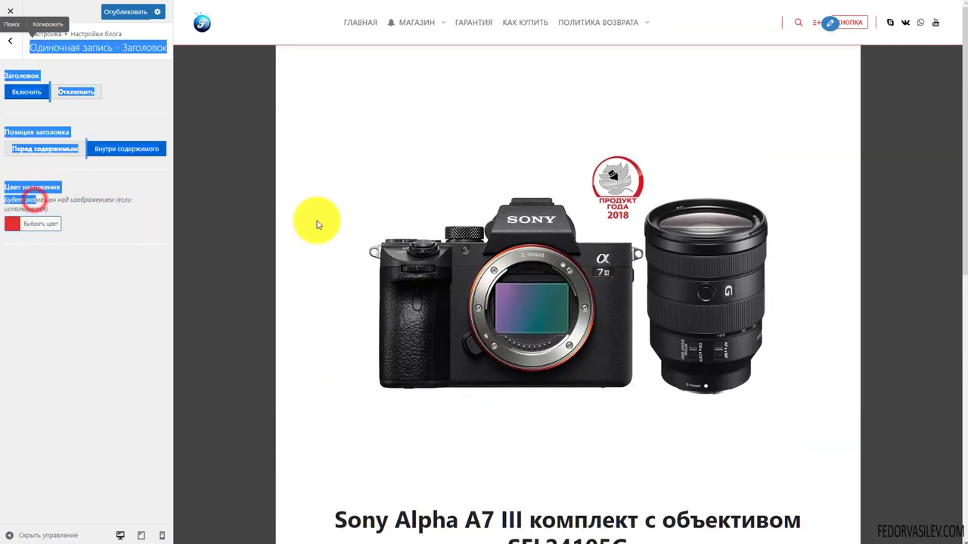
pyautogui.click(482, 211)
pyautogui.scroll(-3, 616, 190)
pyautogui.scroll(1, 524, 204)
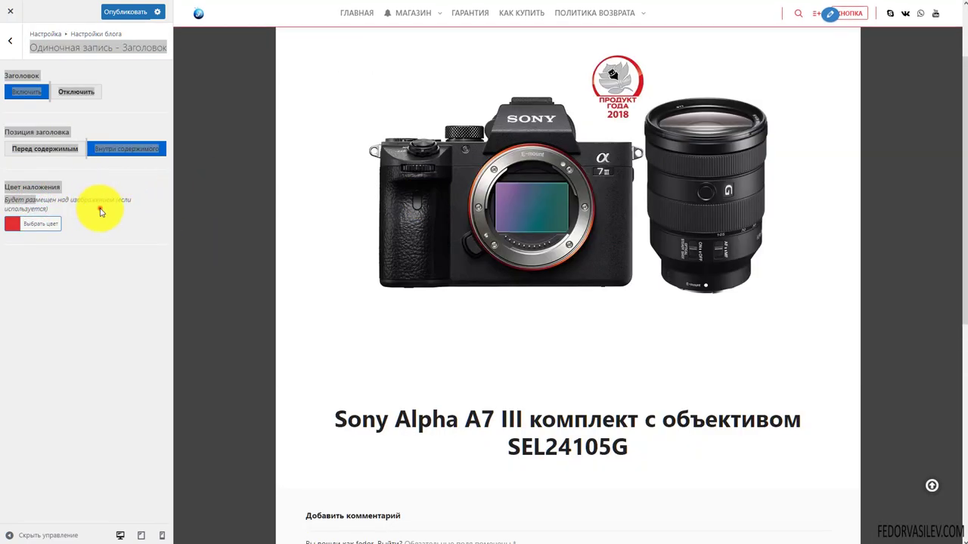
# Step: Set the title position back to «Перед содержимым» and check the overlay on the post's header
pyautogui.click(97, 205)
pyautogui.click(38, 150)
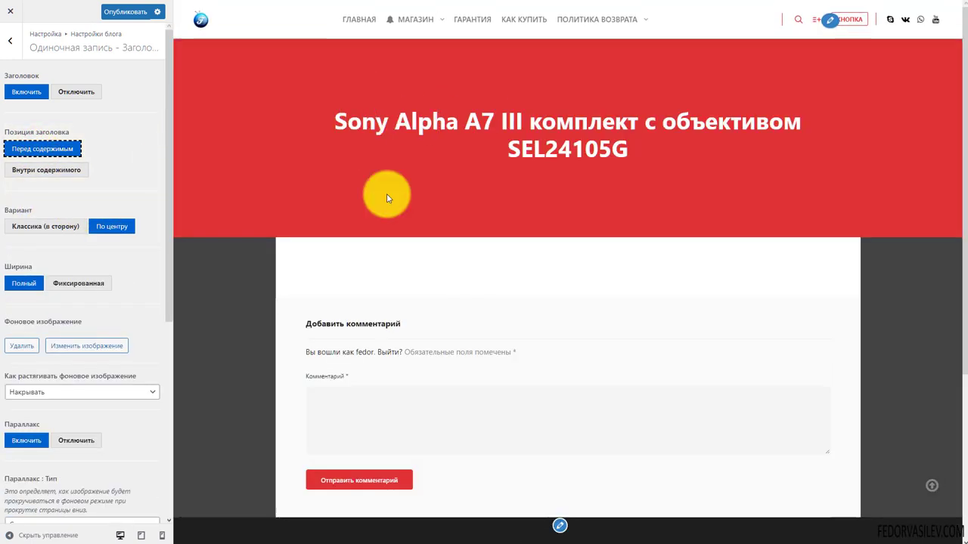
pyautogui.moveTo(348, 125); pyautogui.dragTo(479, 173)
pyautogui.scroll(-4, 72, 190)
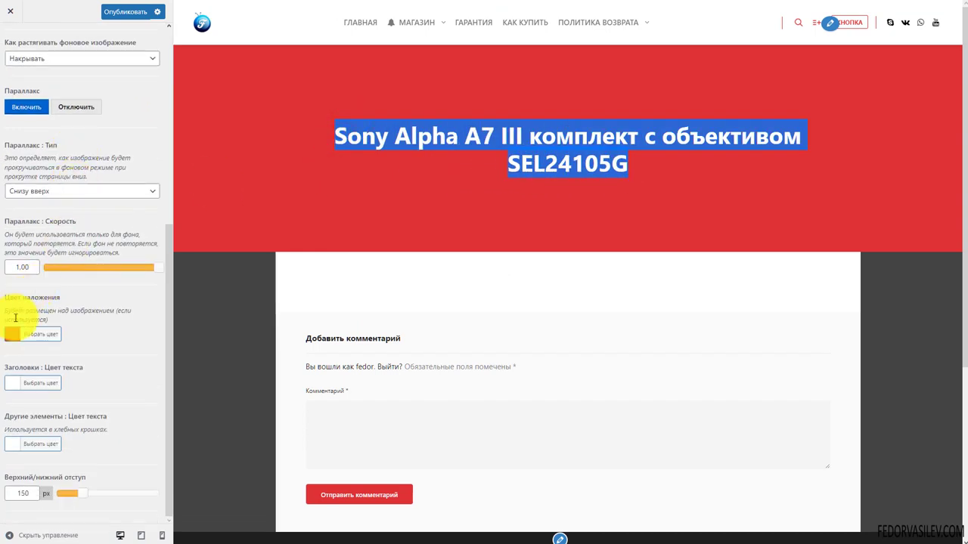
pyautogui.click(427, 133)
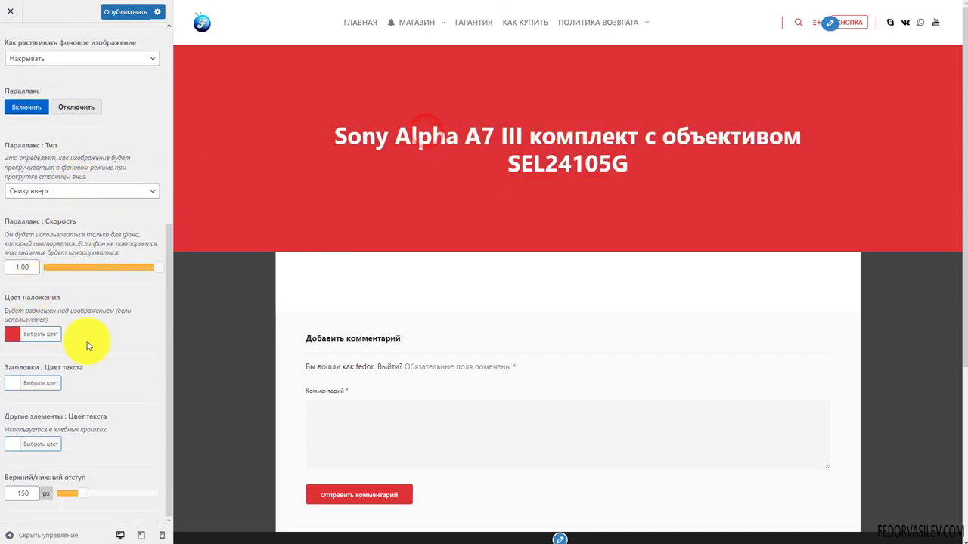
# Step: Reset the title section's overlay colour to its default and check the title over the header image
pyautogui.click(18, 336)
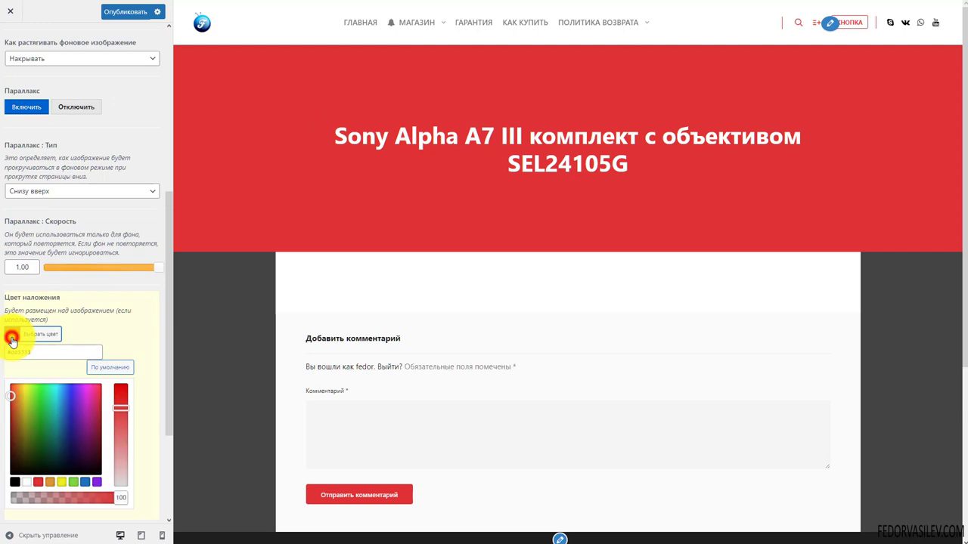
pyautogui.click(111, 367)
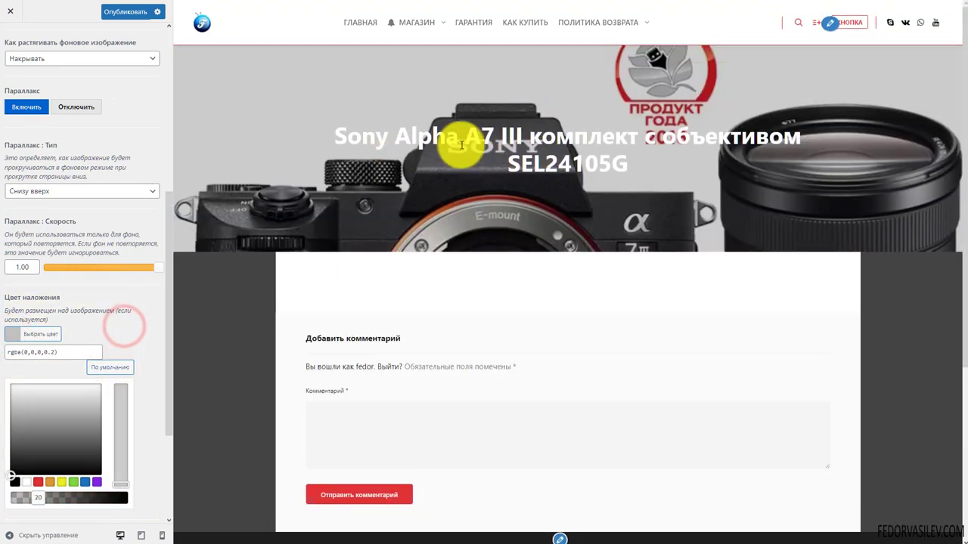
pyautogui.moveTo(461, 138); pyautogui.dragTo(681, 173)
pyautogui.scroll(5, 96, 178)
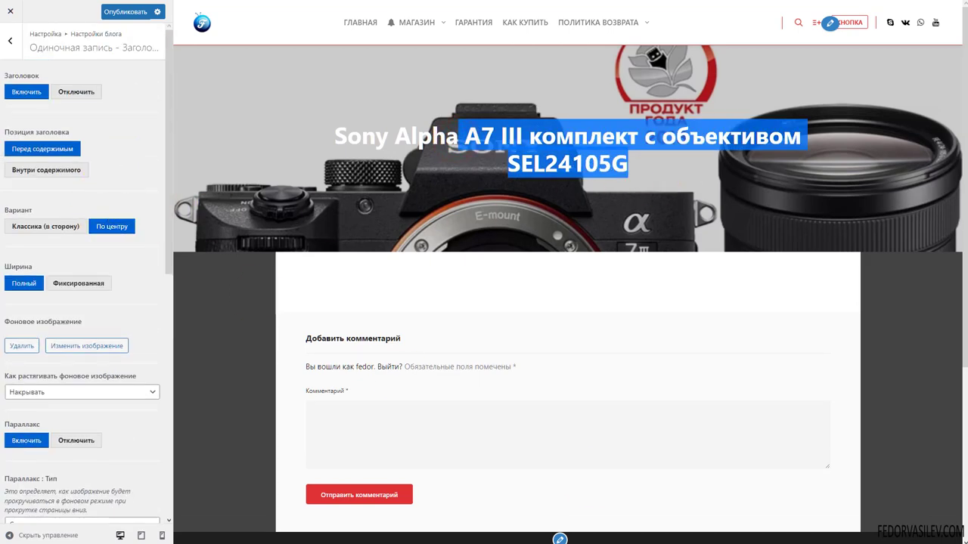
# Step: Try the «Классика (в сторону)» title variant and switch back to «По центру»
pyautogui.click(38, 226)
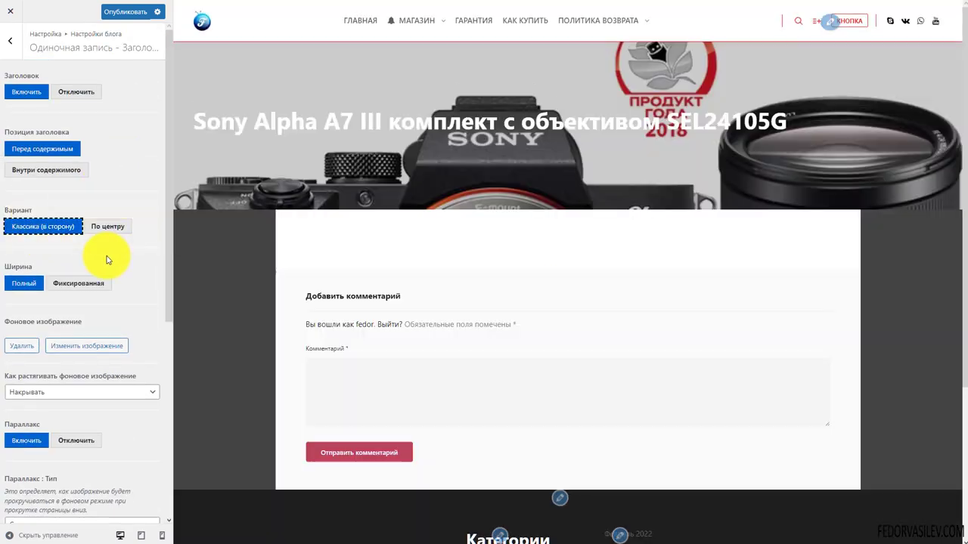
pyautogui.moveTo(227, 135); pyautogui.dragTo(330, 135)
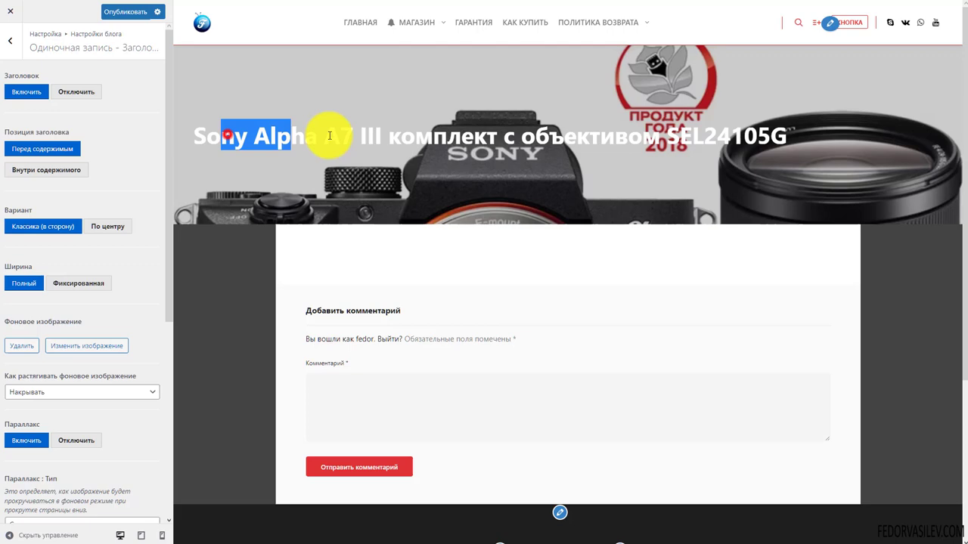
pyautogui.click(112, 227)
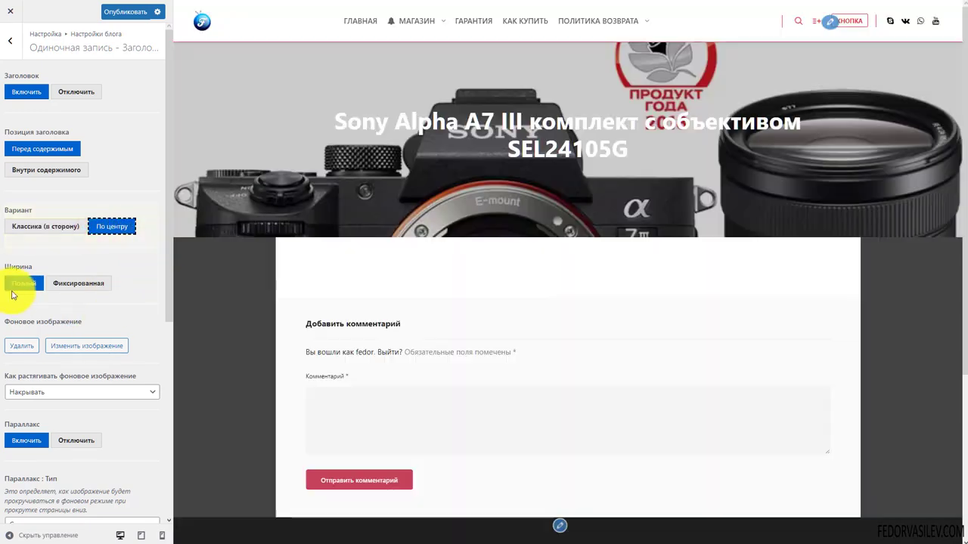
# Step: Set the title section's width to «Фиксированная» and check the page in the preview
pyautogui.click(75, 289)
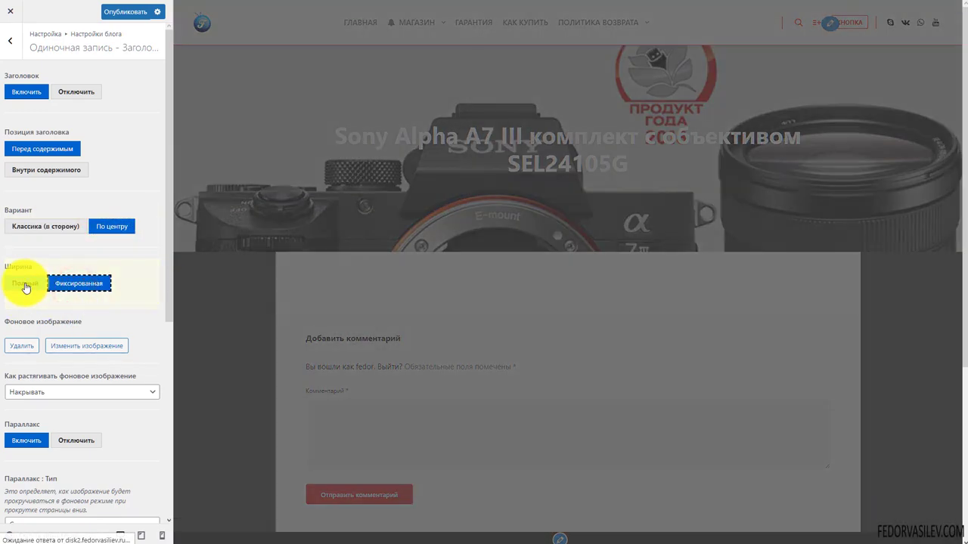
pyautogui.scroll(-3, 321, 309)
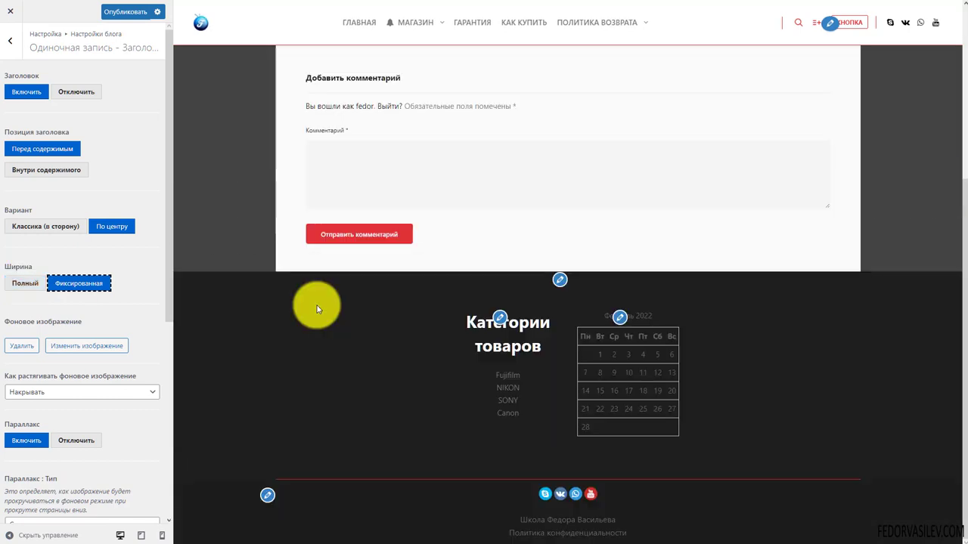
pyautogui.scroll(-2, 54, 220)
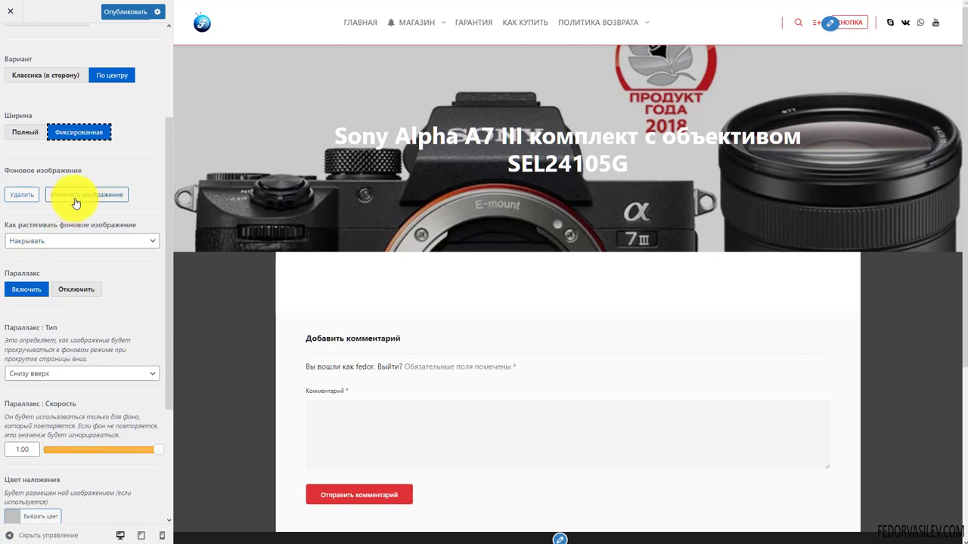
# Step: Review the background image stretching options, the parallax scrolling in the preview and the list of parallax types
pyautogui.click(98, 243)
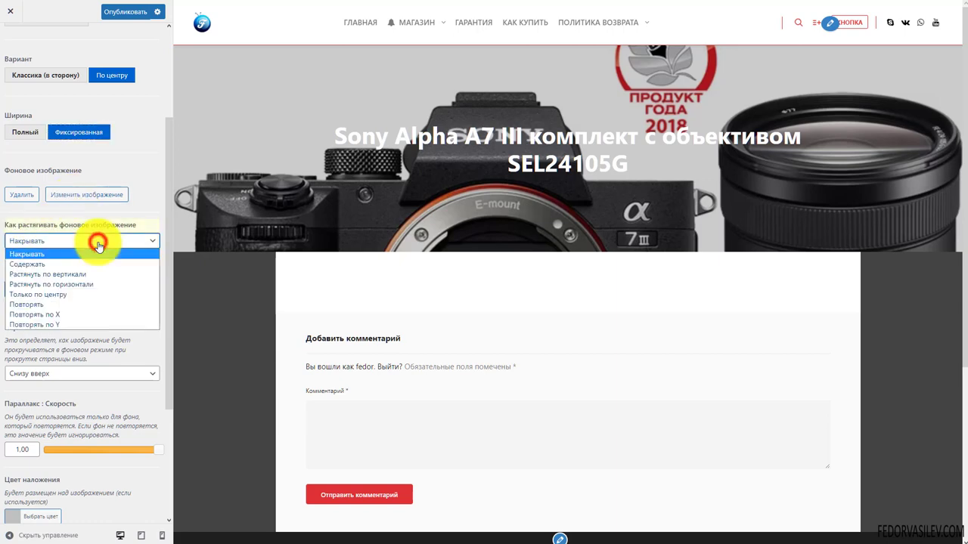
pyautogui.click(97, 242)
pyautogui.scroll(-3, 249, 282)
pyautogui.scroll(3, 249, 282)
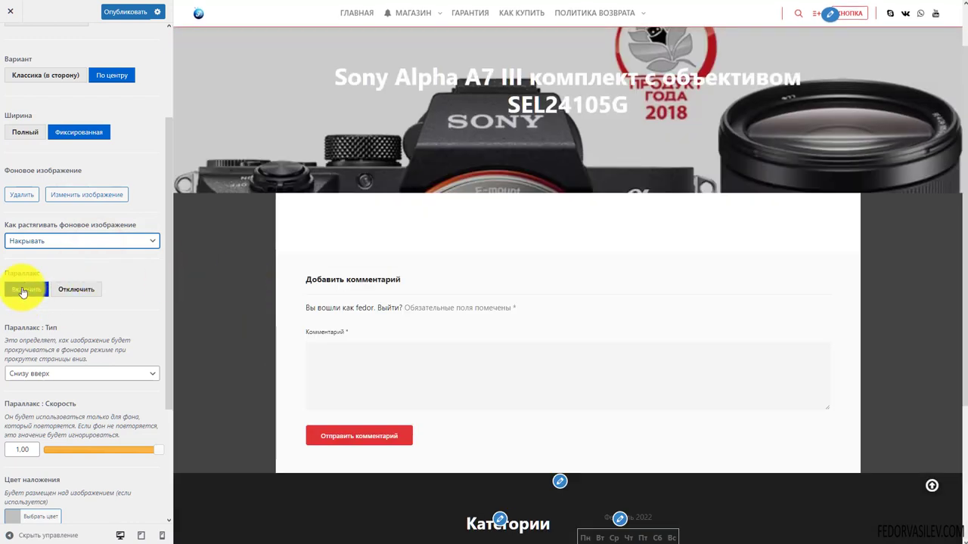
pyautogui.scroll(-2, 70, 262)
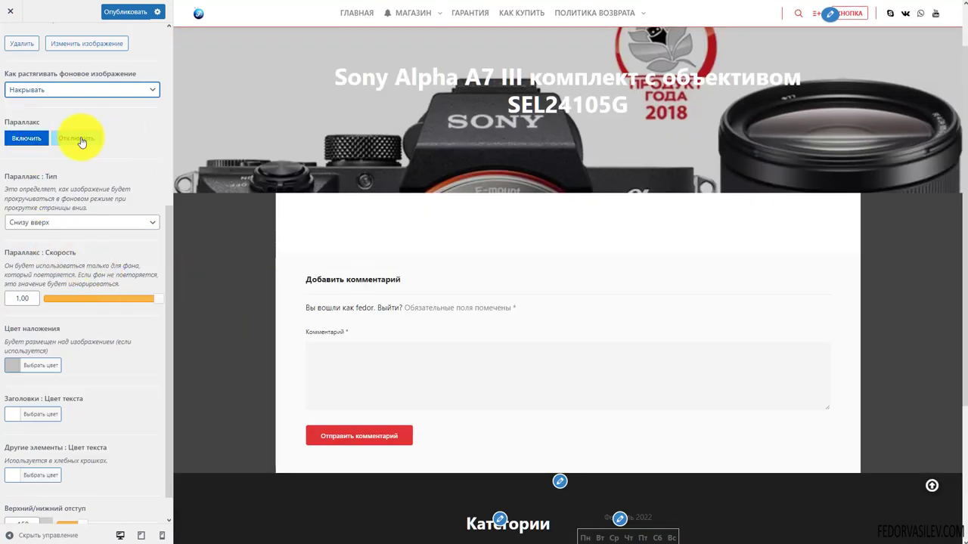
pyautogui.click(25, 222)
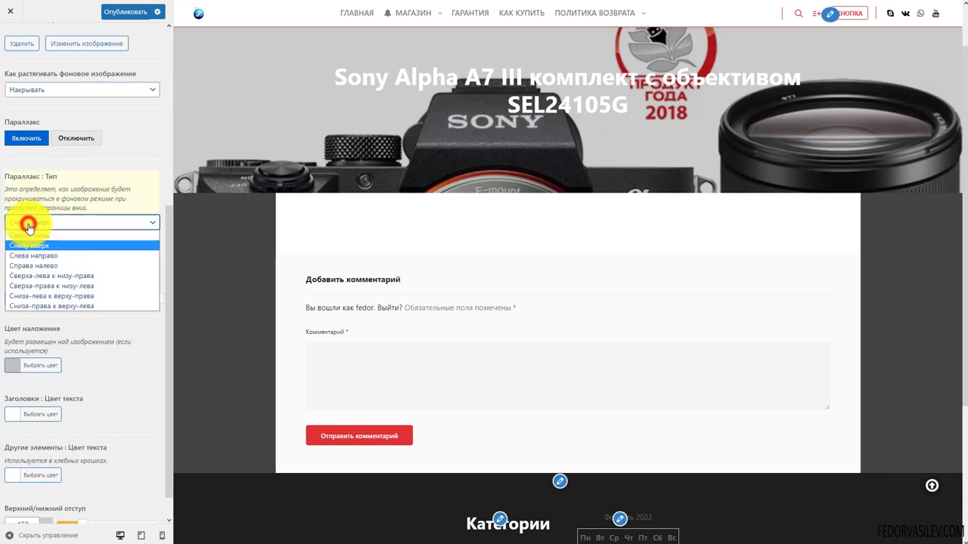
pyautogui.click(129, 170)
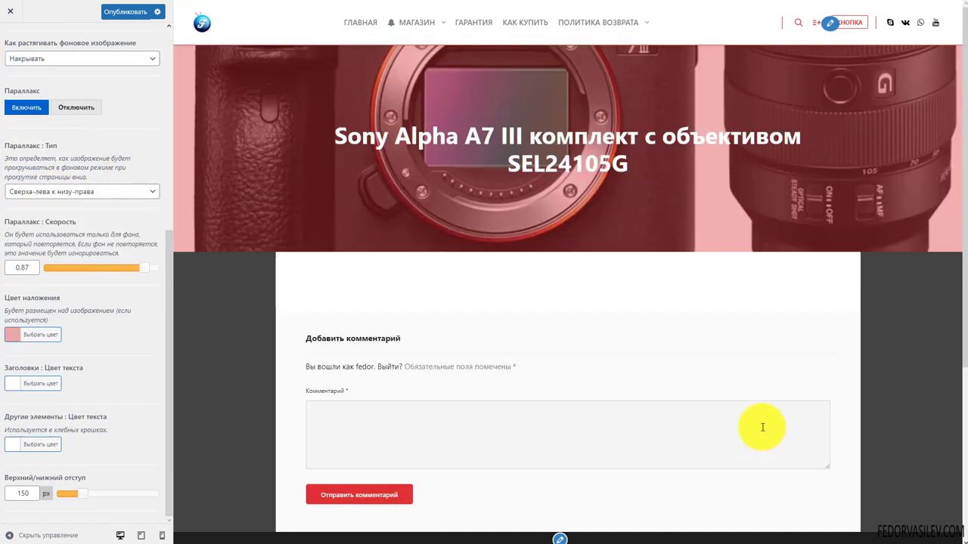
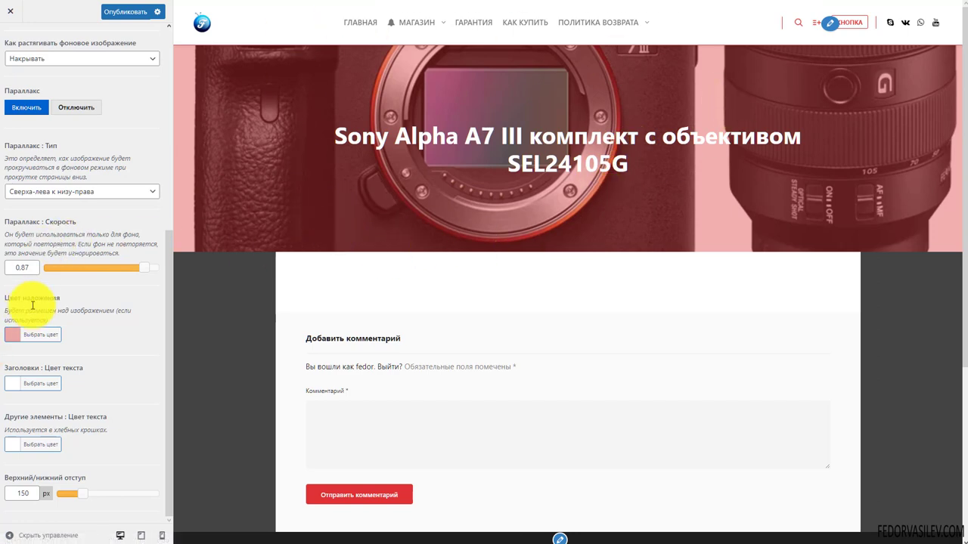
# Step: Try the red overlay at full opacity and reduce it to rgba(221,51,51,0.21)
pyautogui.click(14, 337)
pyautogui.scroll(-1, 45, 355)
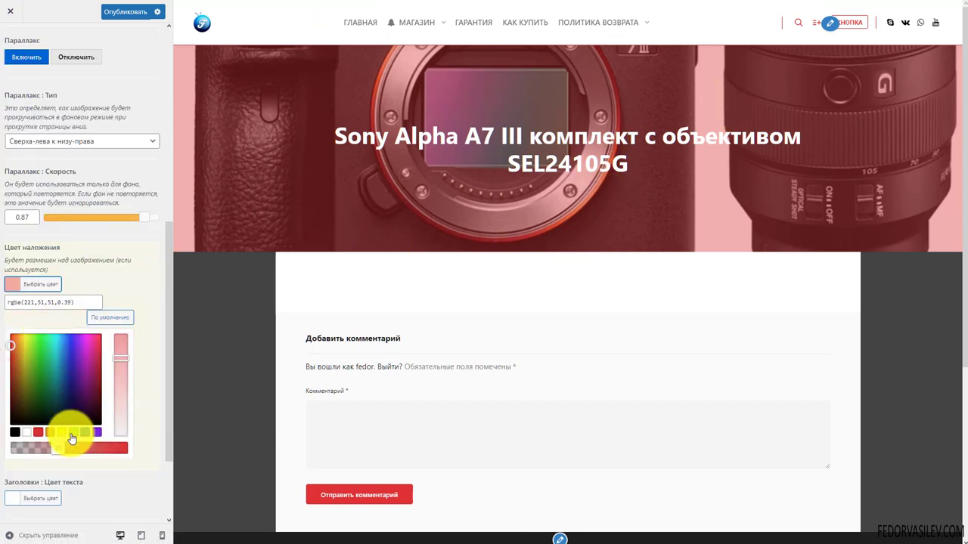
pyautogui.moveTo(62, 446); pyautogui.dragTo(147, 447)
pyautogui.click(147, 446)
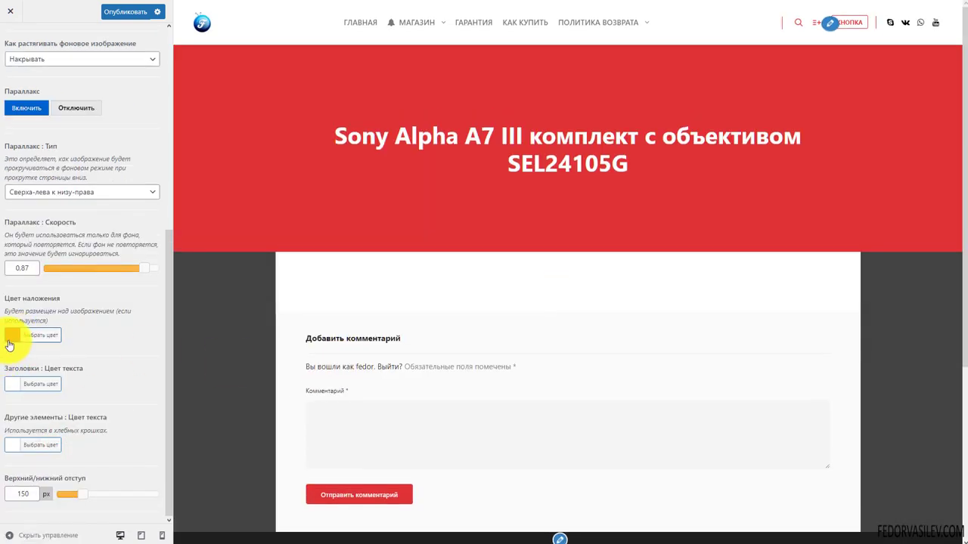
pyautogui.click(12, 337)
pyautogui.moveTo(119, 501); pyautogui.dragTo(40, 501)
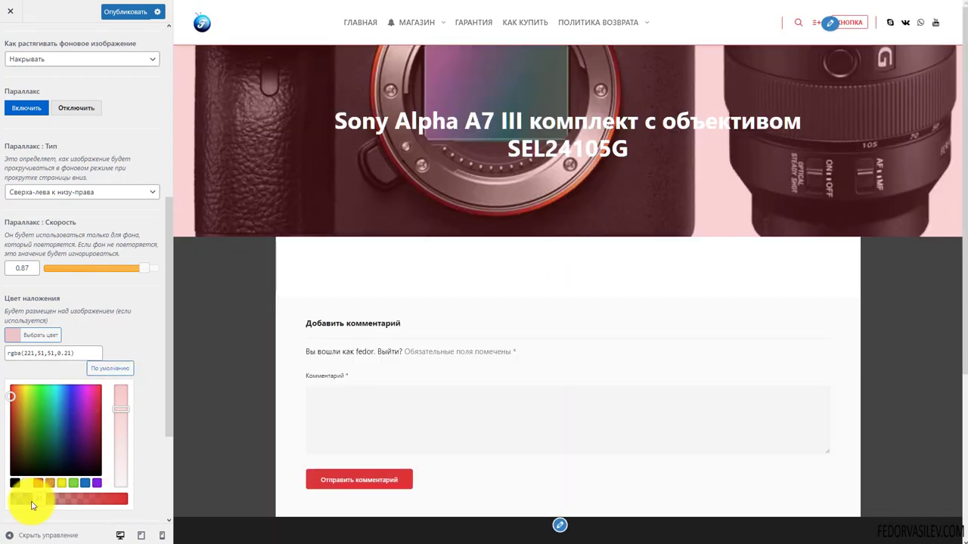
# Step: Raise the red overlay colour's opacity to rgba(221,51,51,0.48) and close the colour picker
pyautogui.moveTo(39, 502); pyautogui.dragTo(67, 500)
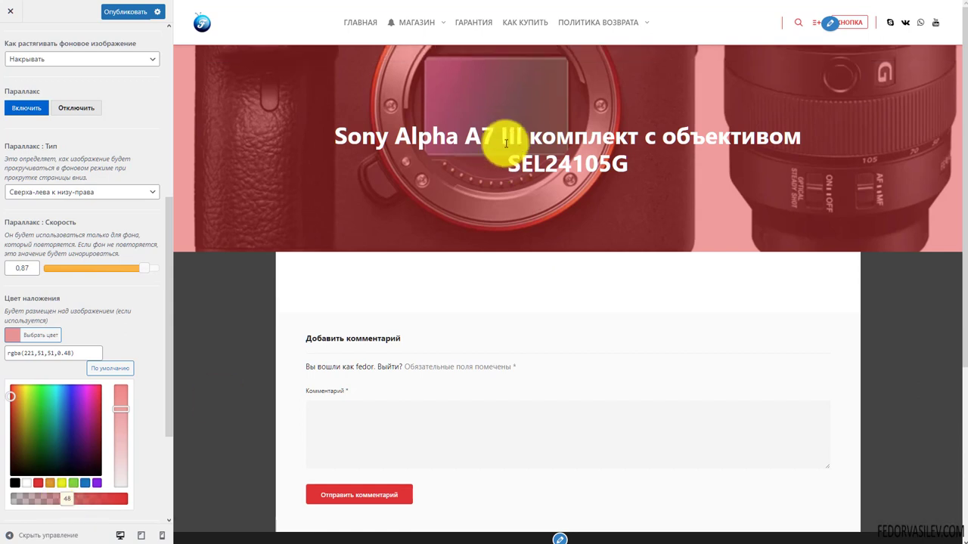
pyautogui.click(135, 325)
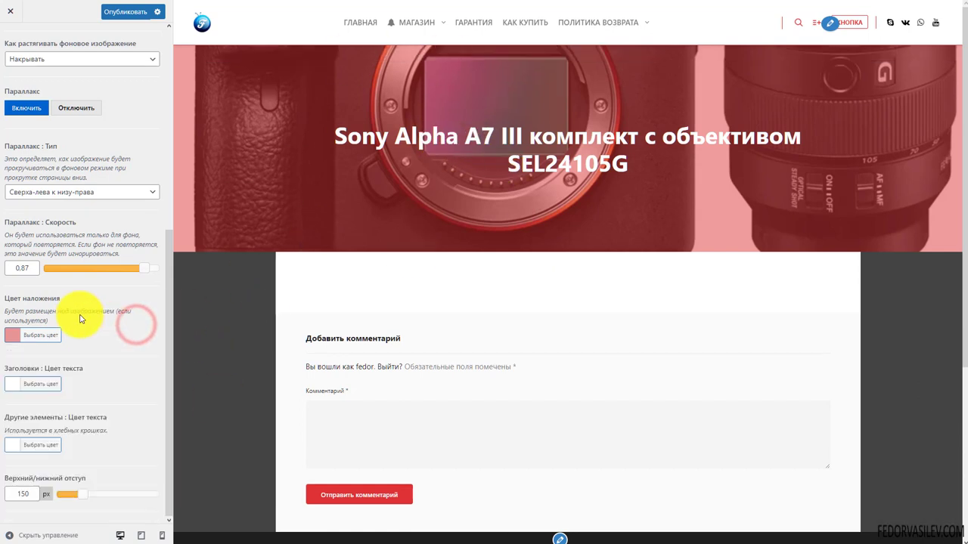
# Step: Review the list of parallax types and examine the title background's parallax movement while scrolling the post preview
pyautogui.click(50, 194)
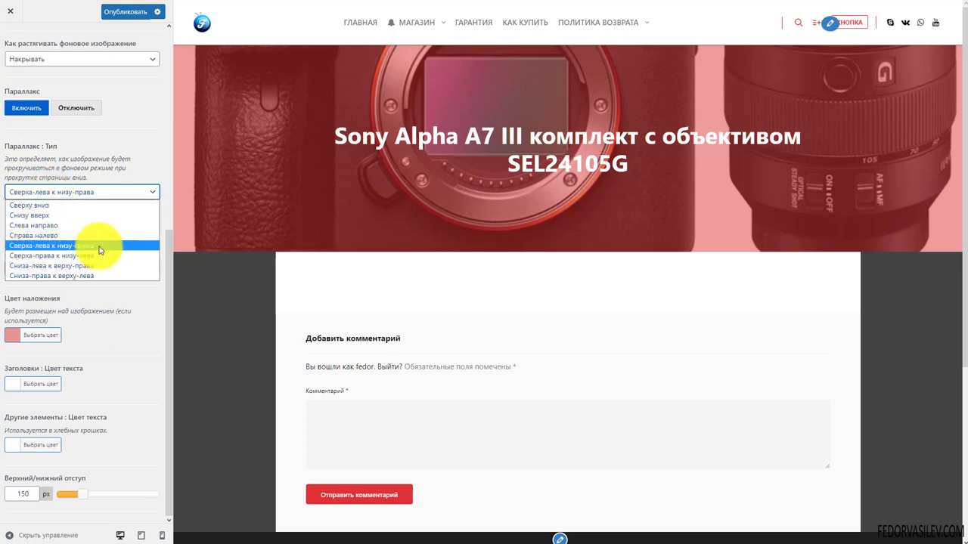
pyautogui.click(115, 158)
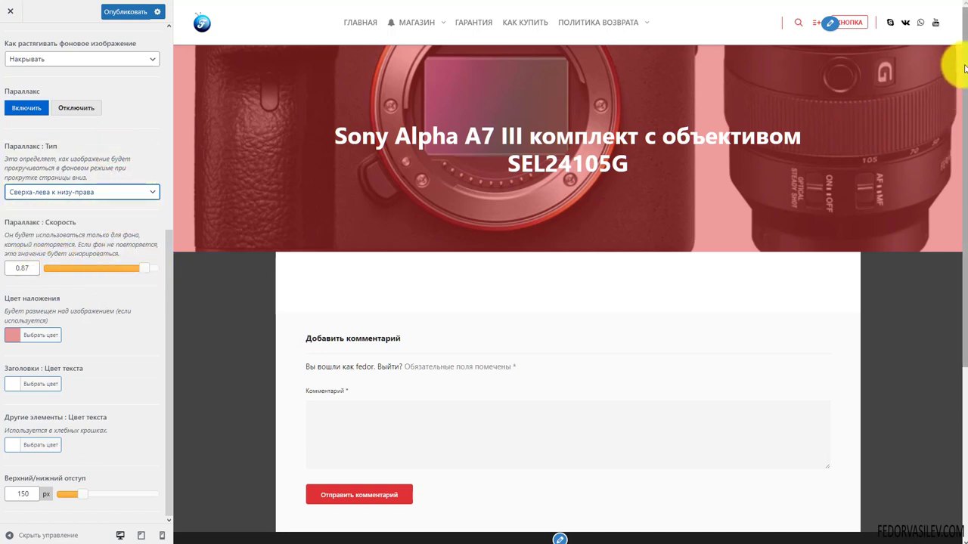
pyautogui.scroll(-2, 960, 65)
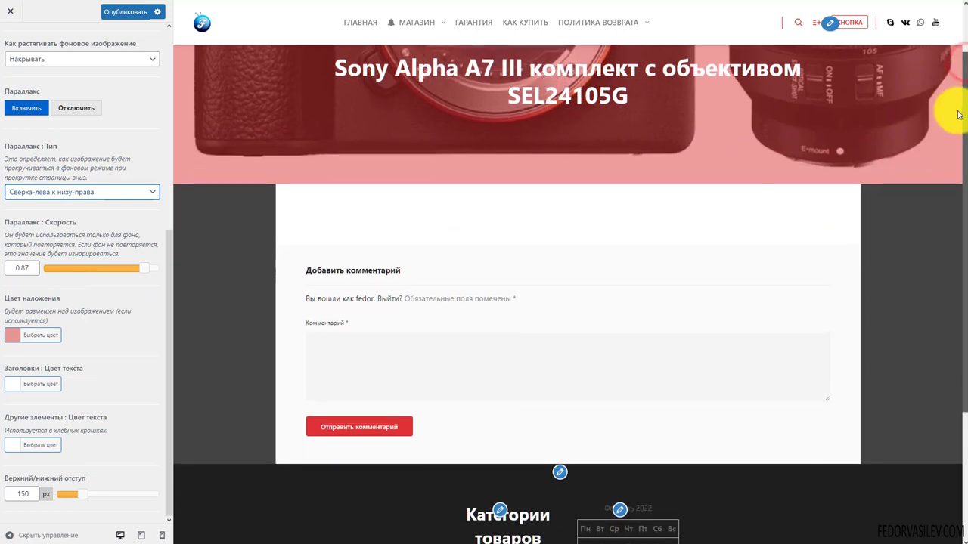
pyautogui.scroll(2, 957, 63)
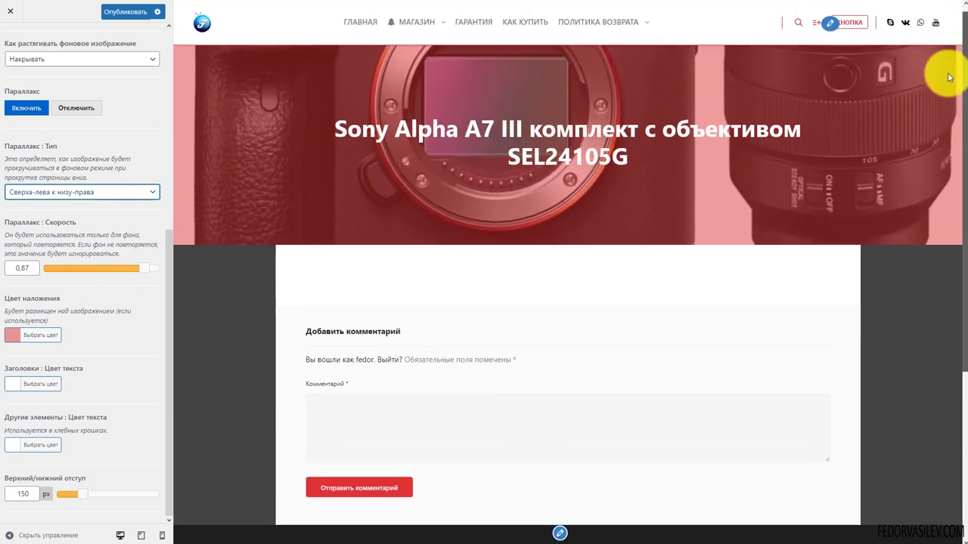
pyautogui.scroll(-2, 945, 99)
pyautogui.scroll(-2, 949, 174)
pyautogui.scroll(3, 951, 113)
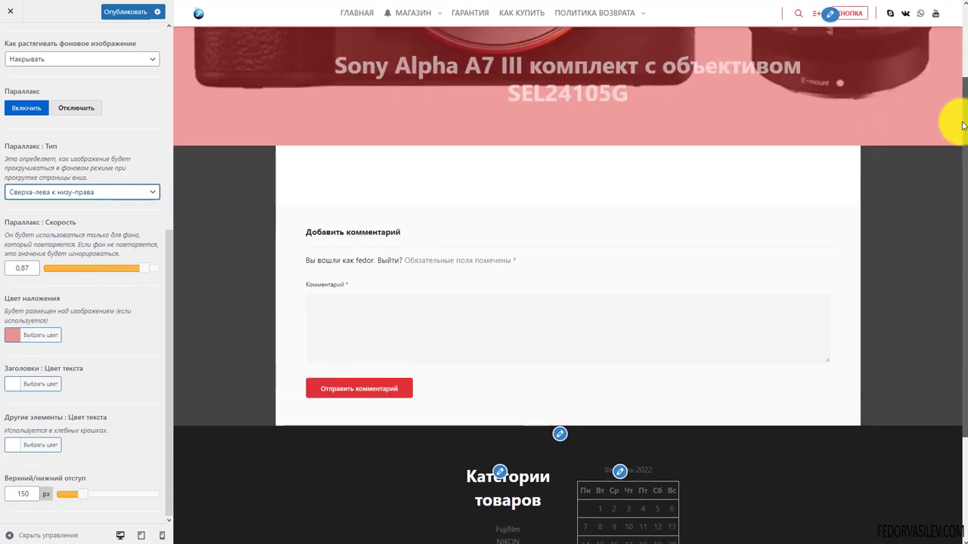
pyautogui.scroll(-2, 964, 112)
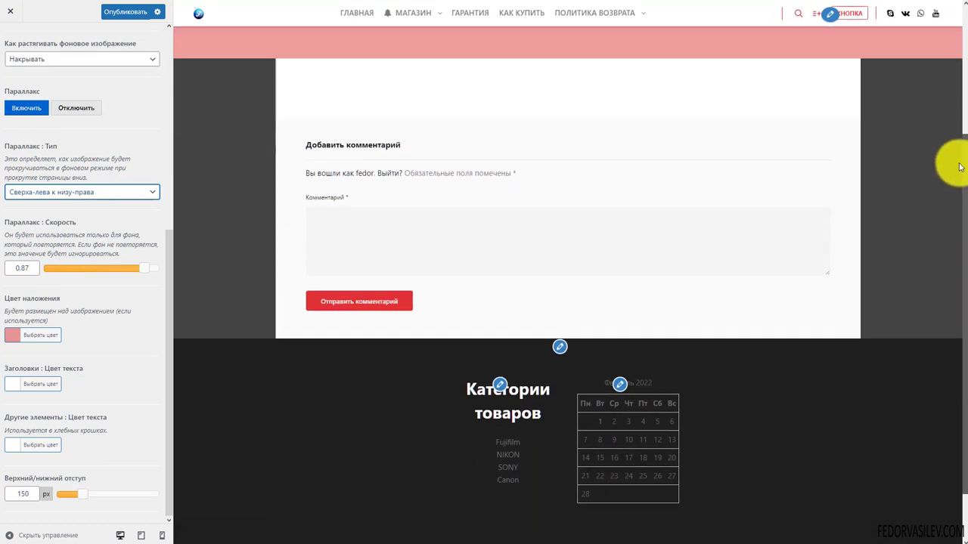
pyautogui.scroll(3, 958, 159)
pyautogui.scroll(-3, 965, 104)
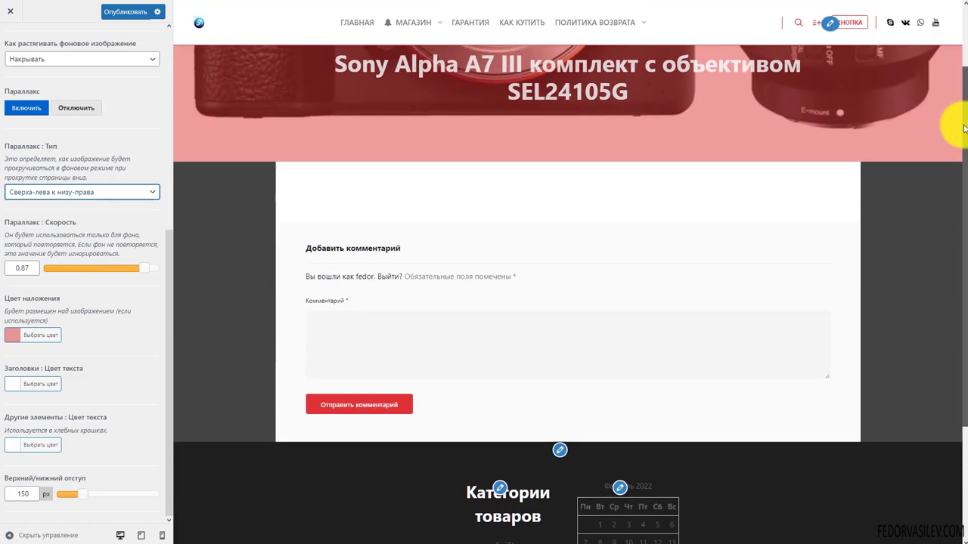
pyautogui.moveTo(962, 157); pyautogui.dragTo(953, 60)
pyautogui.click(79, 196)
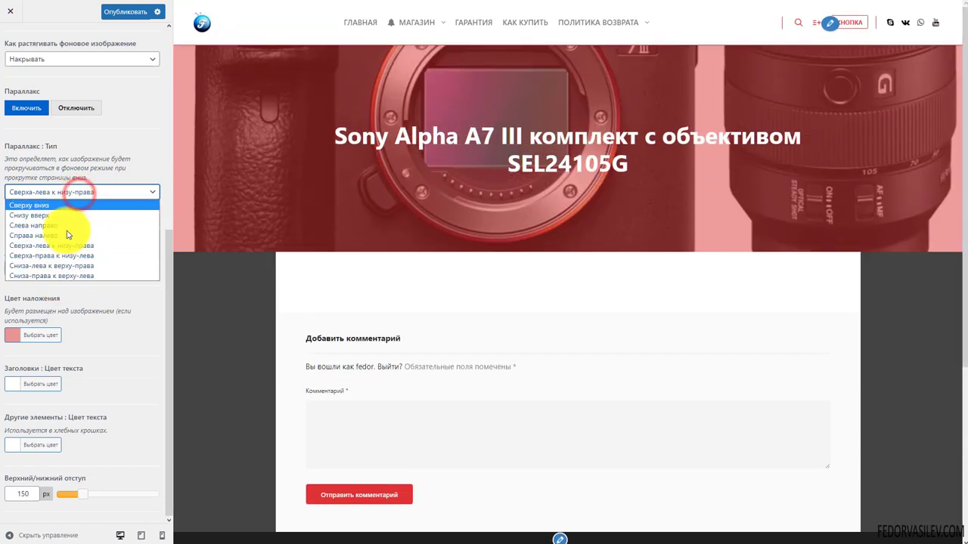
pyautogui.click(108, 157)
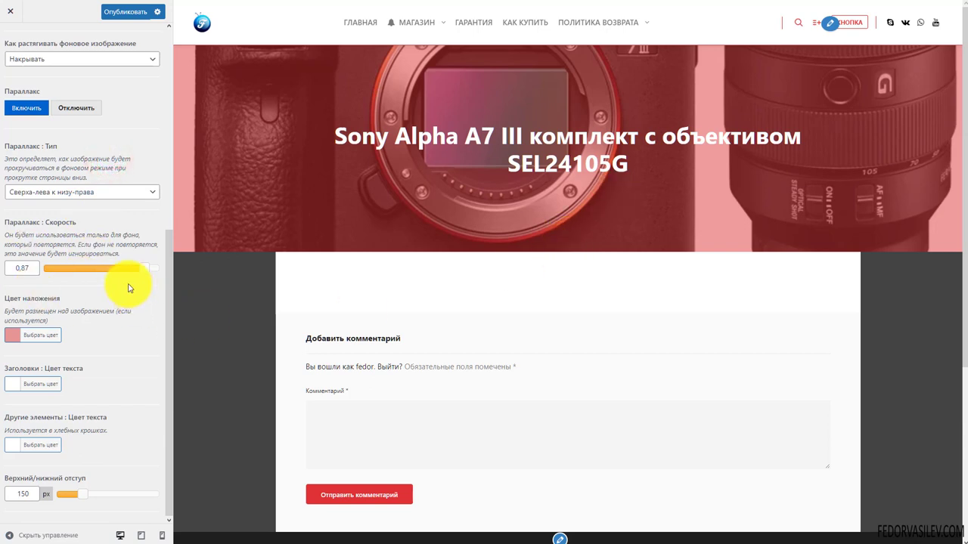
# Step: Set the heading text colour of the post's title section to green #81d742
pyautogui.click(6, 388)
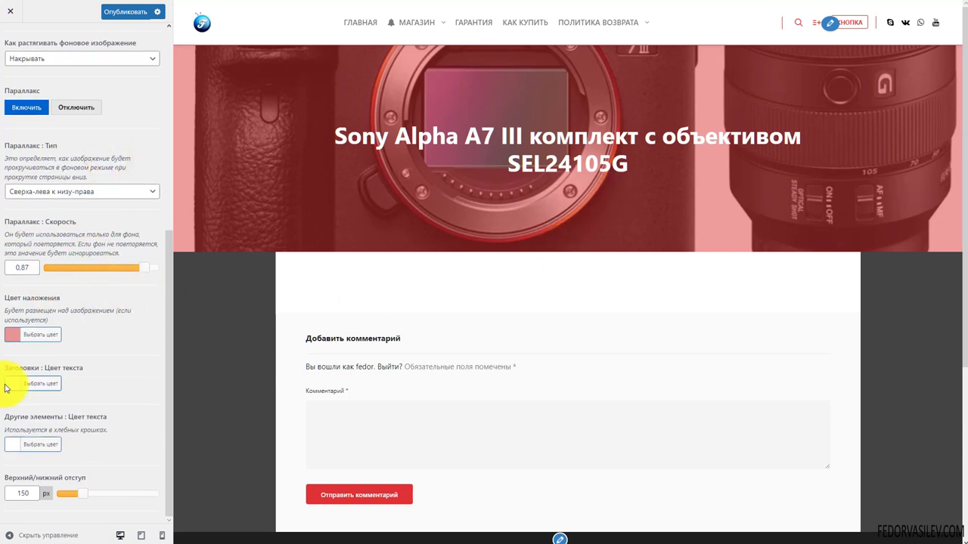
pyautogui.click(13, 415)
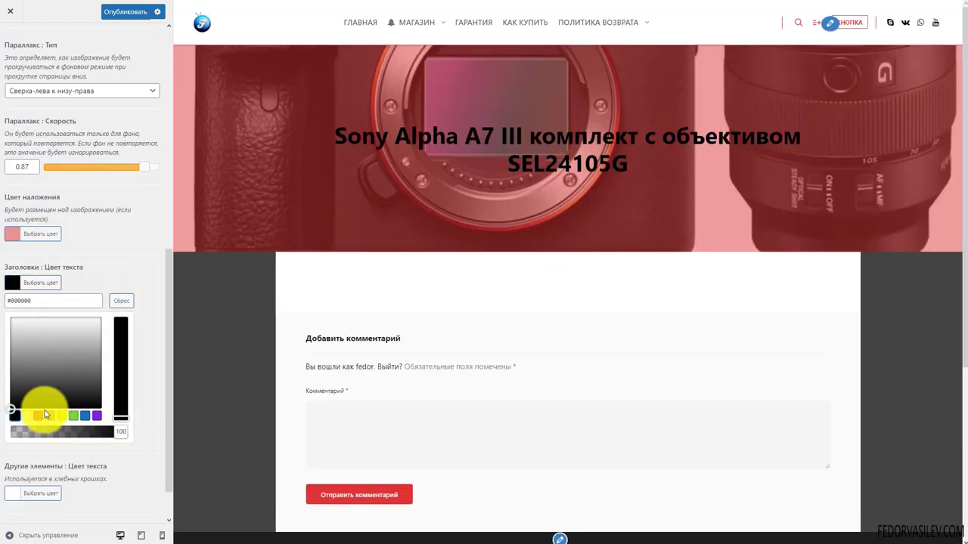
pyautogui.click(72, 418)
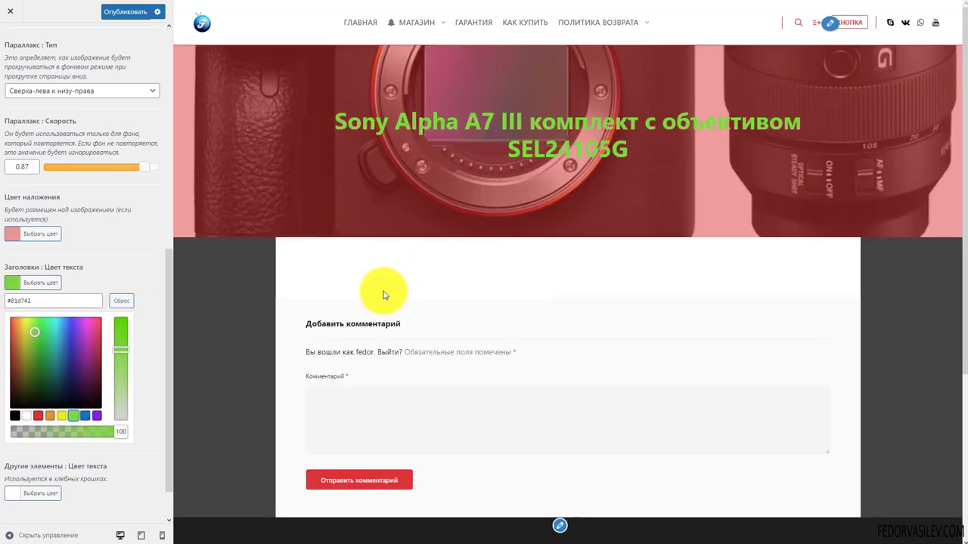
pyautogui.moveTo(362, 136); pyautogui.dragTo(133, 272)
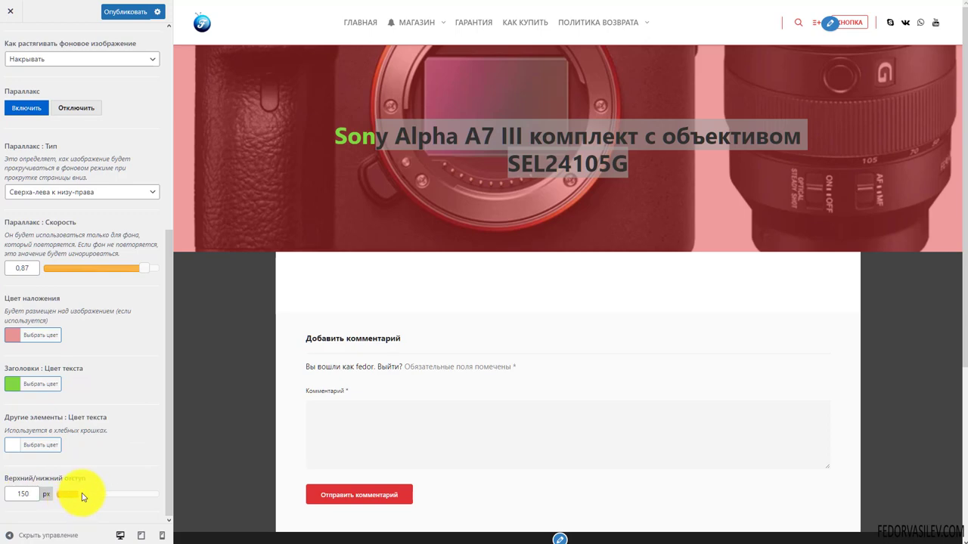
# Step: Set the title section's top/bottom padding to 386 px, check it in the preview and publish the changes
pyautogui.moveTo(84, 496); pyautogui.dragTo(122, 495)
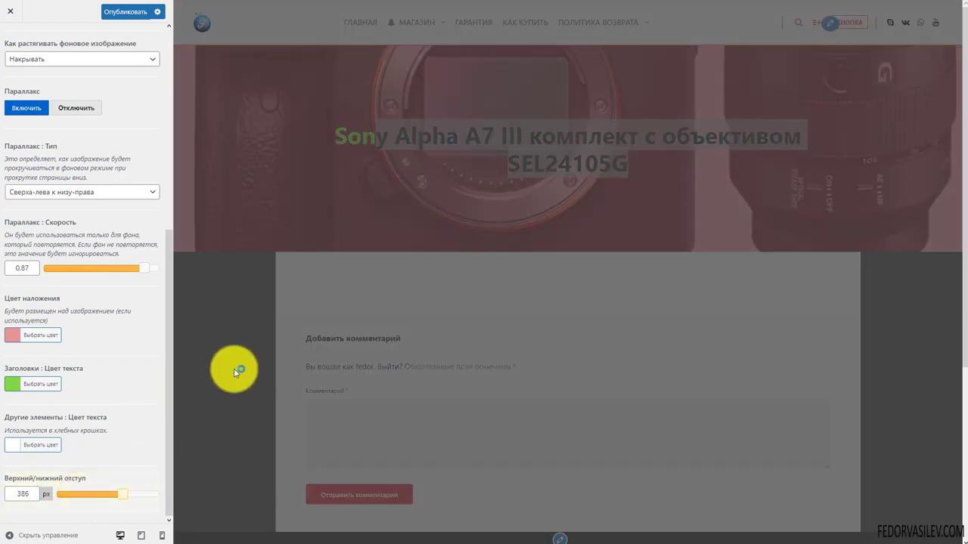
pyautogui.scroll(3, 557, 270)
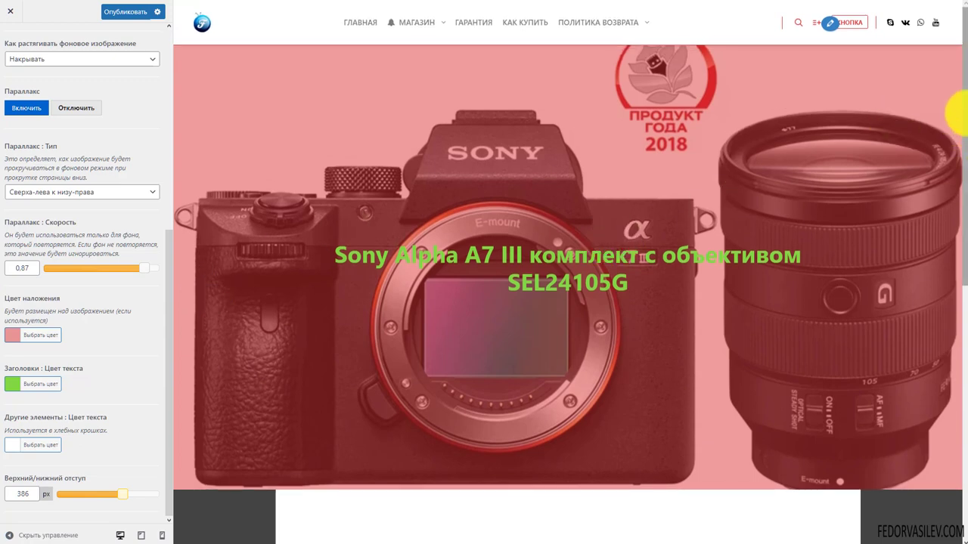
pyautogui.moveTo(957, 113); pyautogui.dragTo(944, 97)
# Step: Leave the blog settings and open the «Фон» section of the WooCommerce shop settings
pyautogui.click(6, 46)
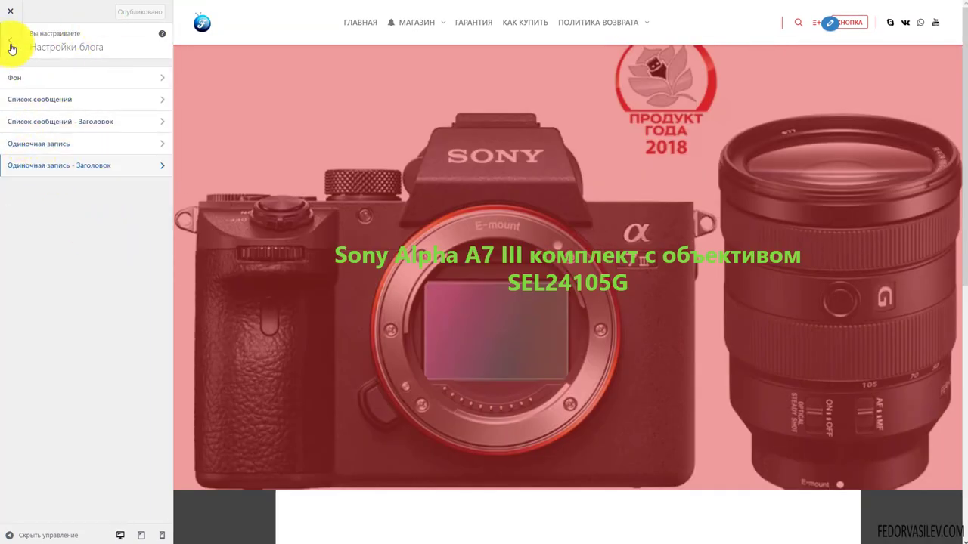
pyautogui.click(10, 47)
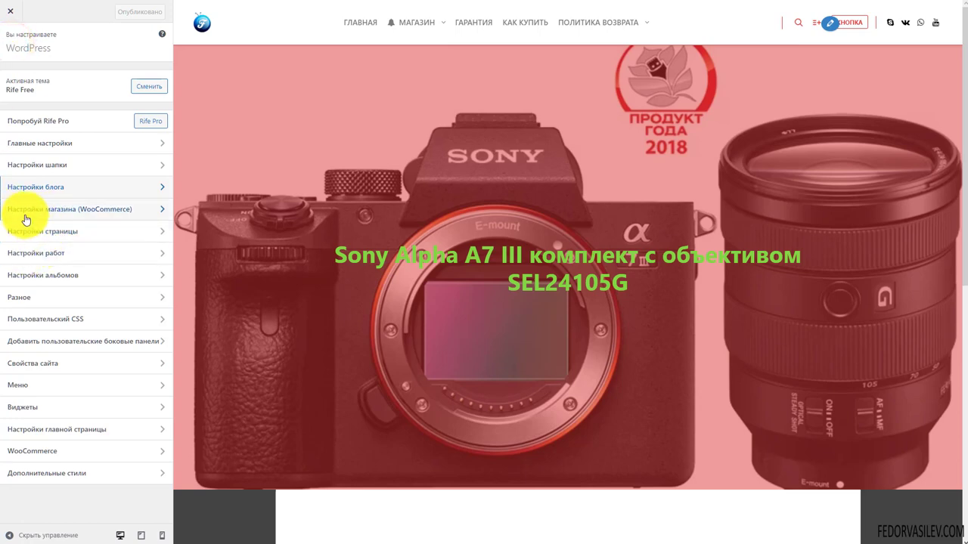
pyautogui.click(91, 211)
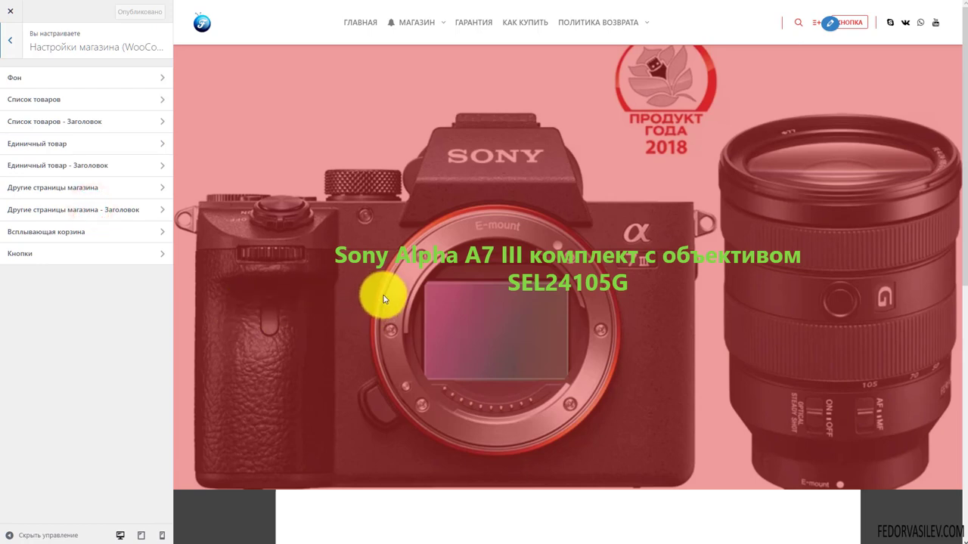
pyautogui.click(19, 78)
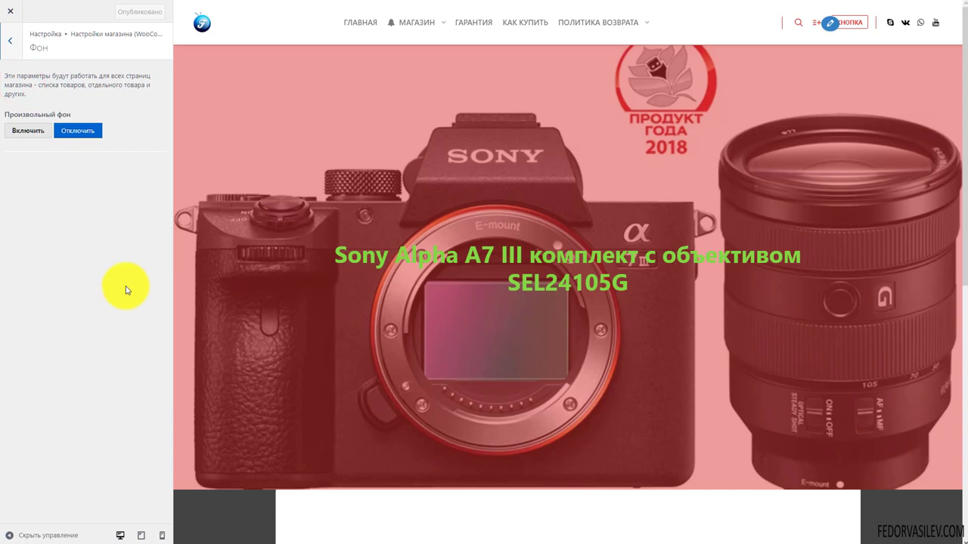
# Step: Open the «Магазин» page in the preview and look through its product list
pyautogui.click(444, 25)
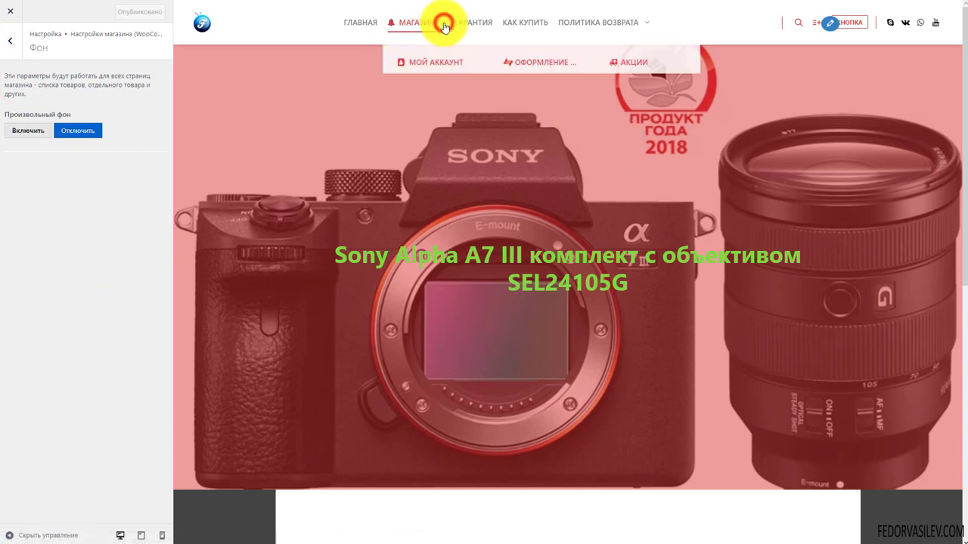
pyautogui.click(412, 71)
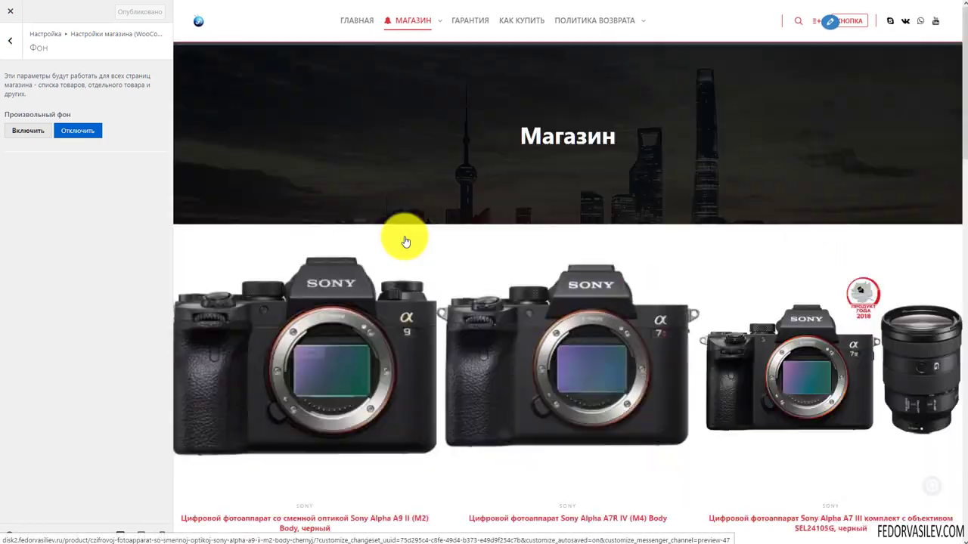
pyautogui.scroll(-10, 405, 242)
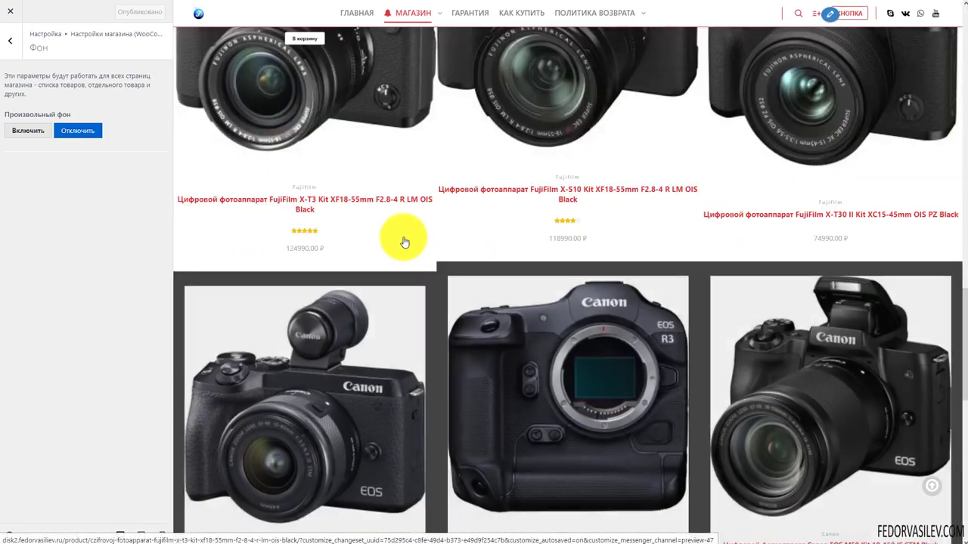
pyautogui.scroll(10, 403, 242)
# Step: Enable the custom shop background and assign the dark purple fractal image from the media library
pyautogui.click(28, 130)
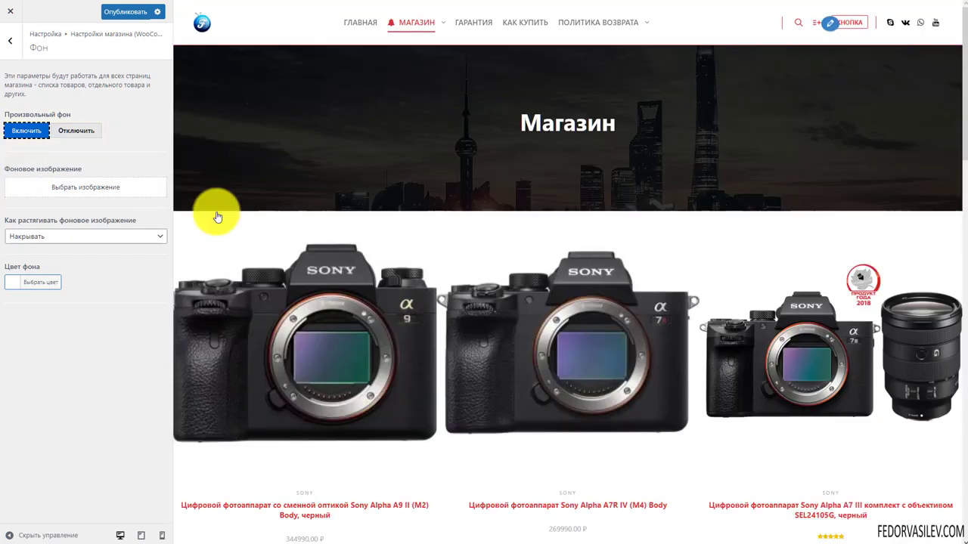
pyautogui.click(79, 189)
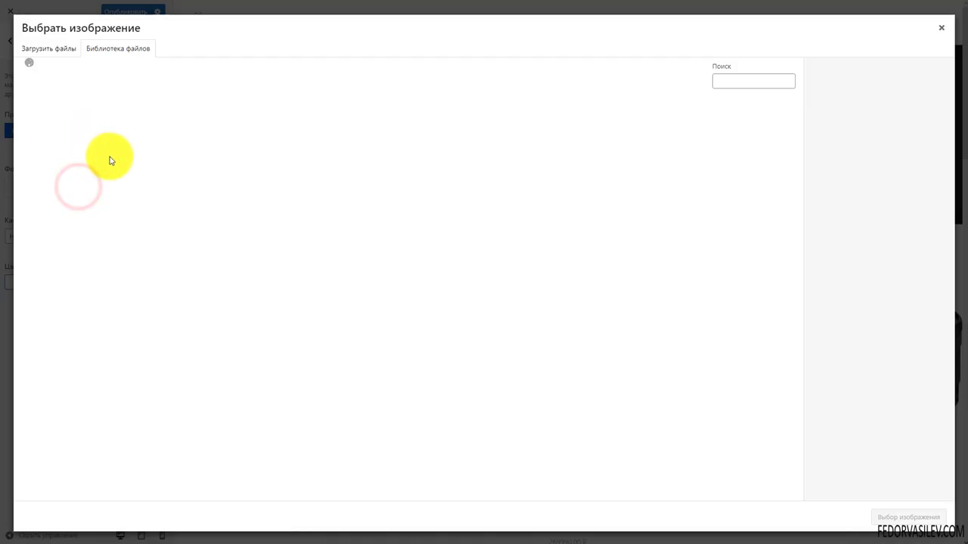
pyautogui.click(119, 146)
pyautogui.click(892, 517)
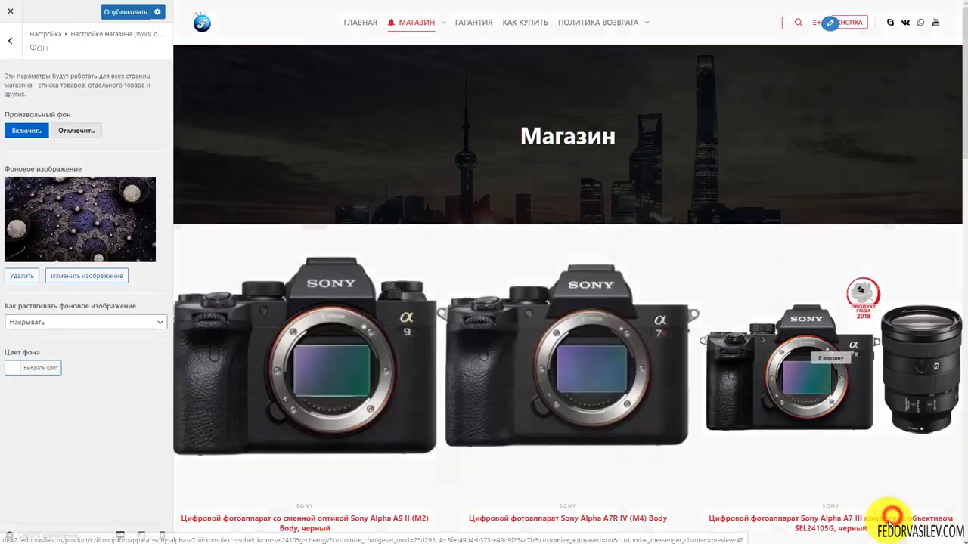
# Step: Check the background image behind the products down to the footer, and disable the custom shop background
pyautogui.scroll(-15, 572, 344)
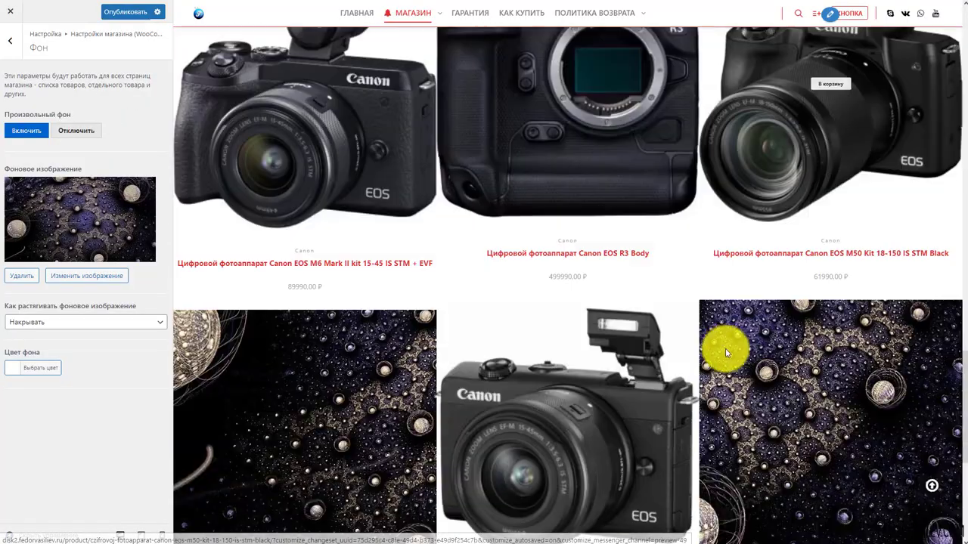
pyautogui.scroll(5, 316, 173)
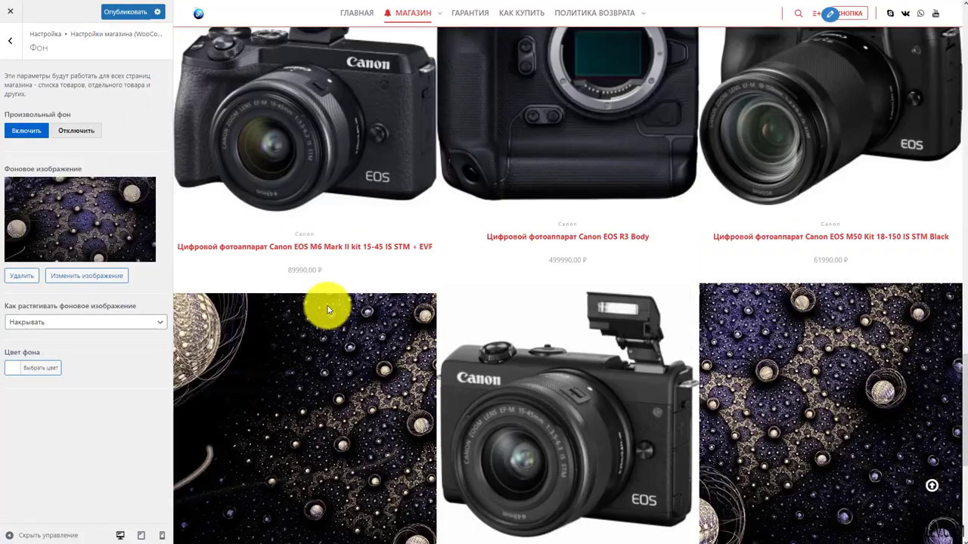
pyautogui.scroll(-4, 340, 186)
pyautogui.scroll(5, 869, 310)
pyautogui.scroll(-5, 866, 317)
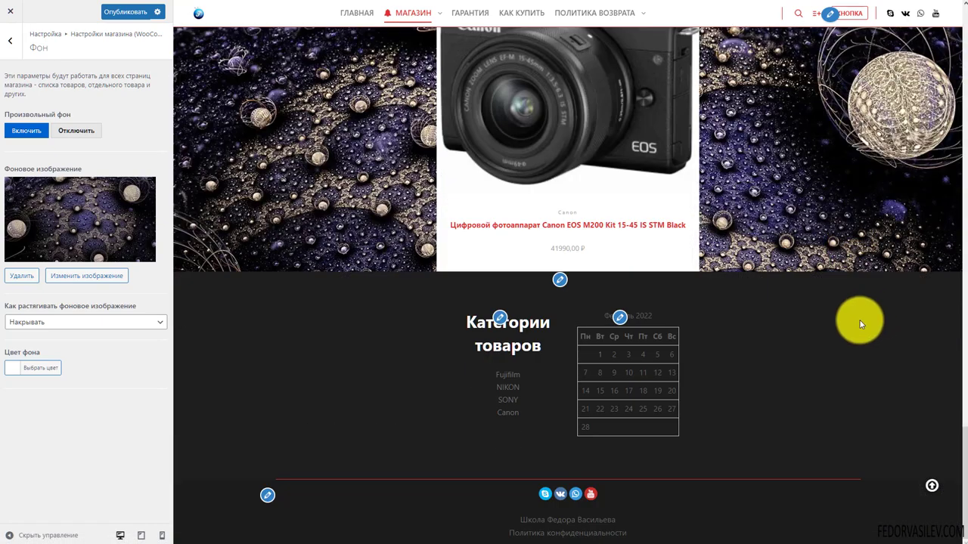
pyautogui.scroll(10, 492, 361)
pyautogui.scroll(8, 400, 299)
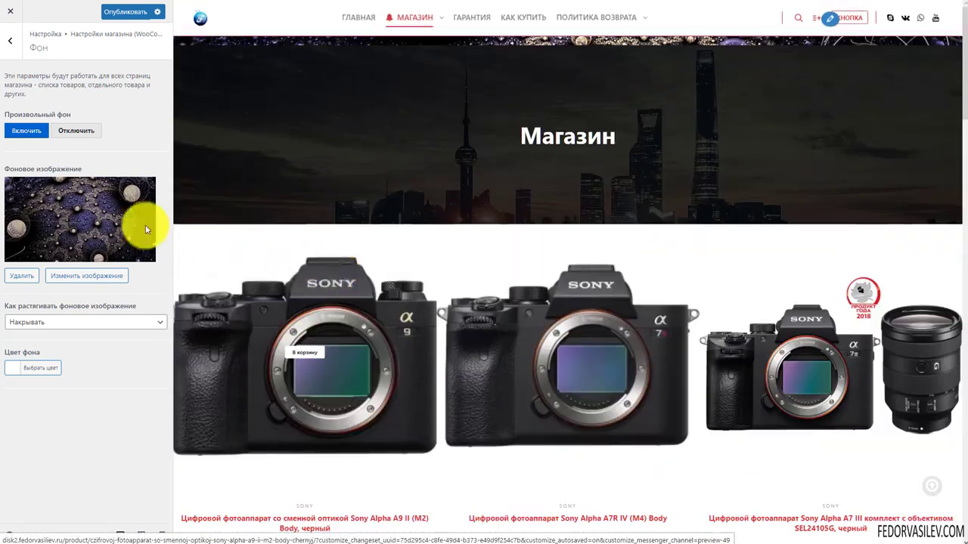
pyautogui.click(76, 131)
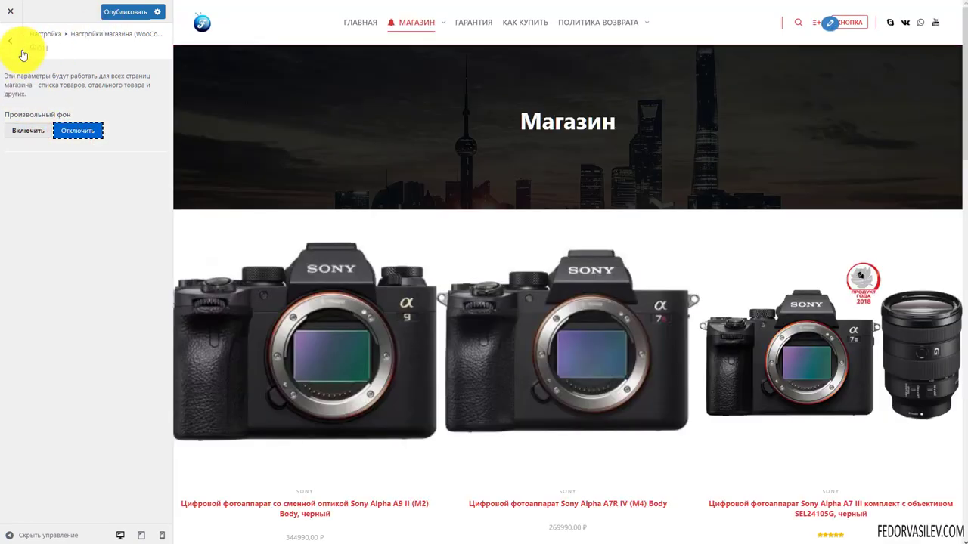
# Step: Open the «Список товаров» settings and read the description of the product search option
pyautogui.click(10, 41)
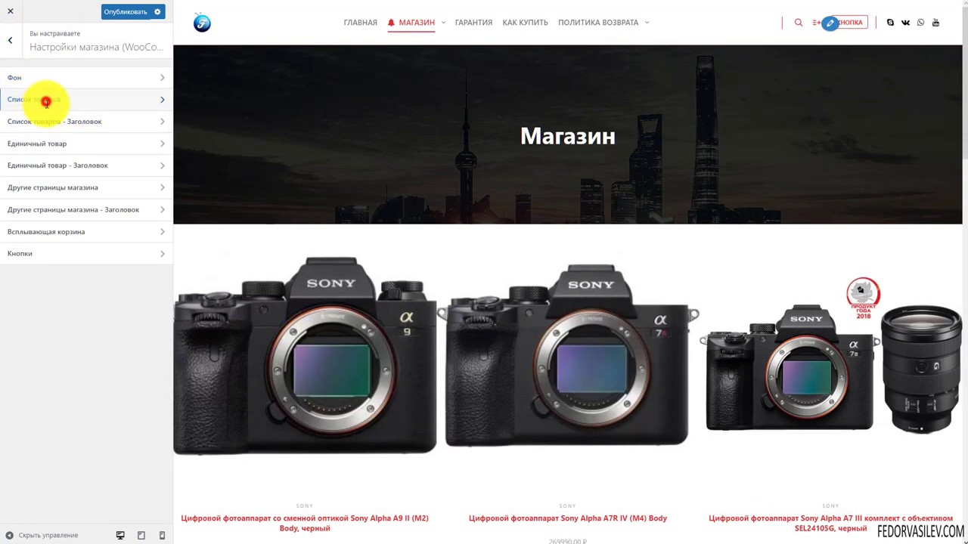
pyautogui.click(46, 102)
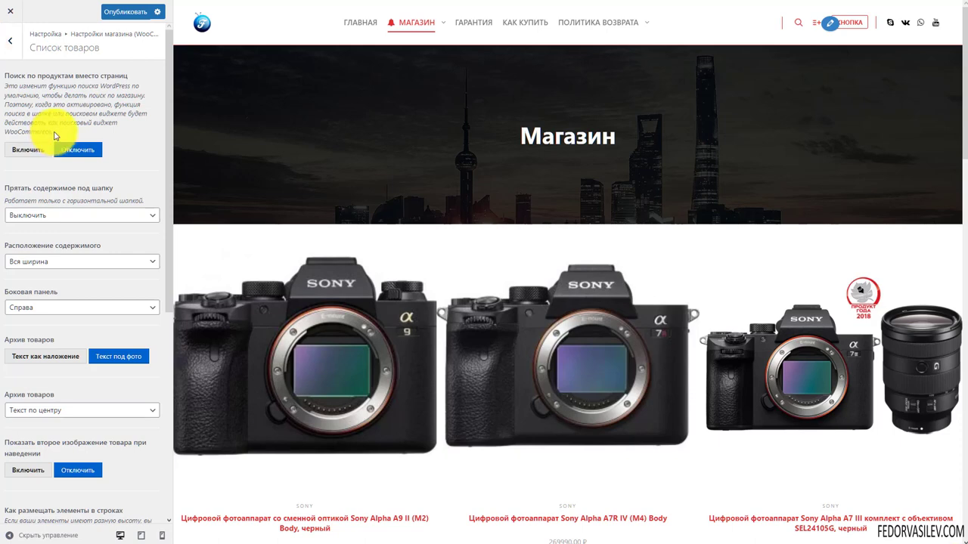
pyautogui.moveTo(53, 132); pyautogui.dragTo(7, 85)
pyautogui.click(40, 82)
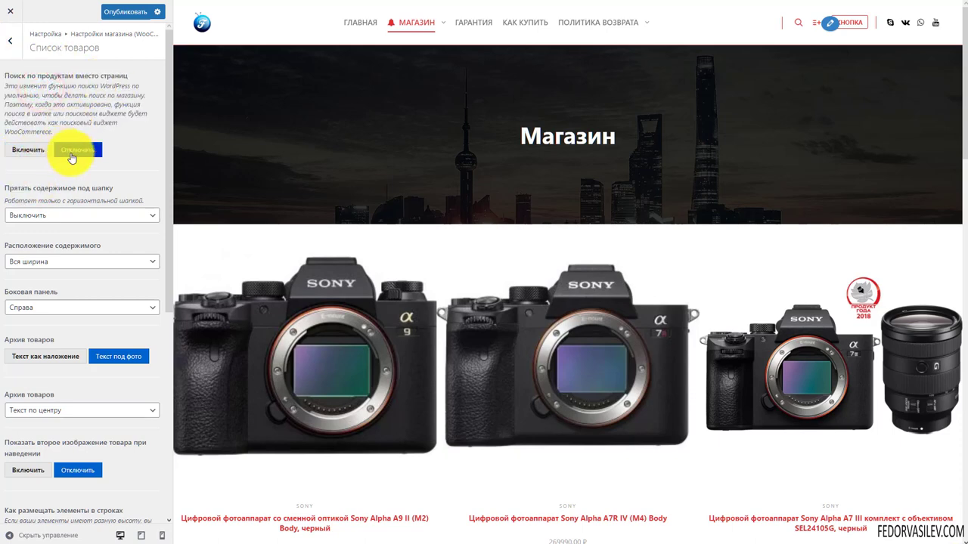
# Step: Try enabling «Поиск по продуктам вместо страниц», review its description, and set it back to «Отключить»
pyautogui.click(32, 153)
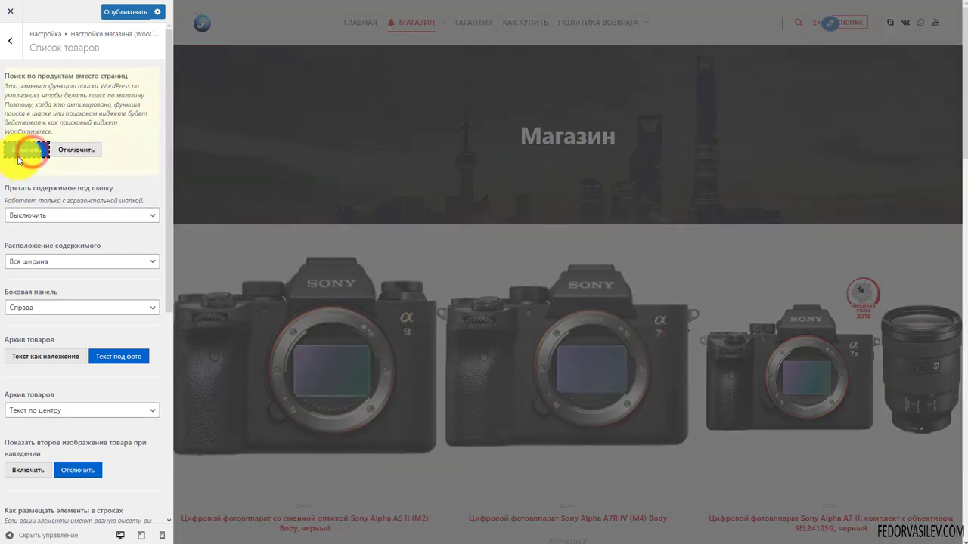
pyautogui.moveTo(55, 134); pyautogui.dragTo(10, 86)
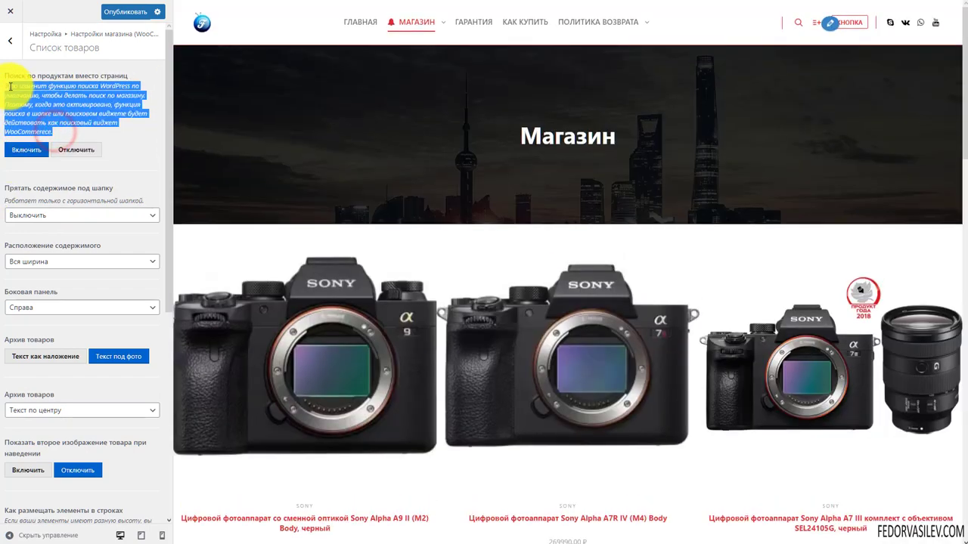
pyautogui.click(74, 112)
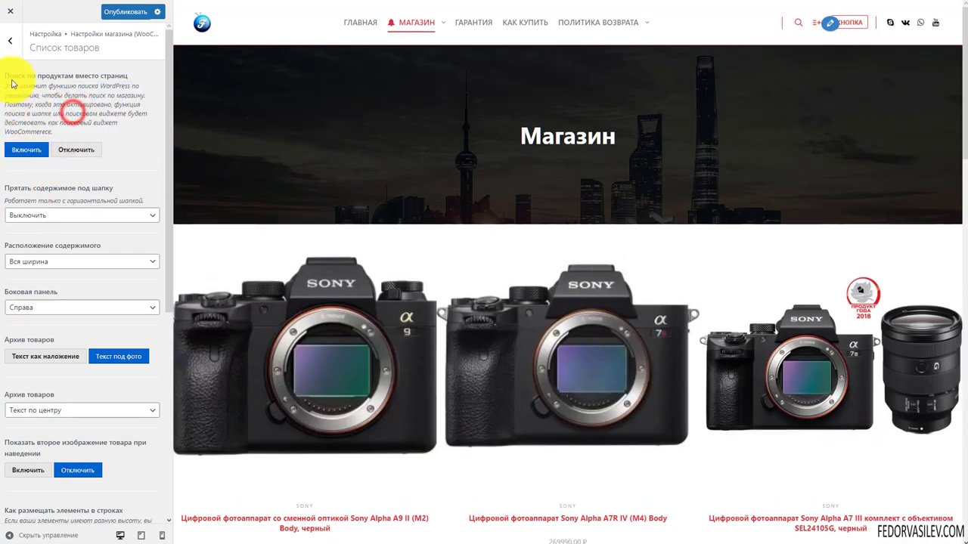
pyautogui.click(76, 150)
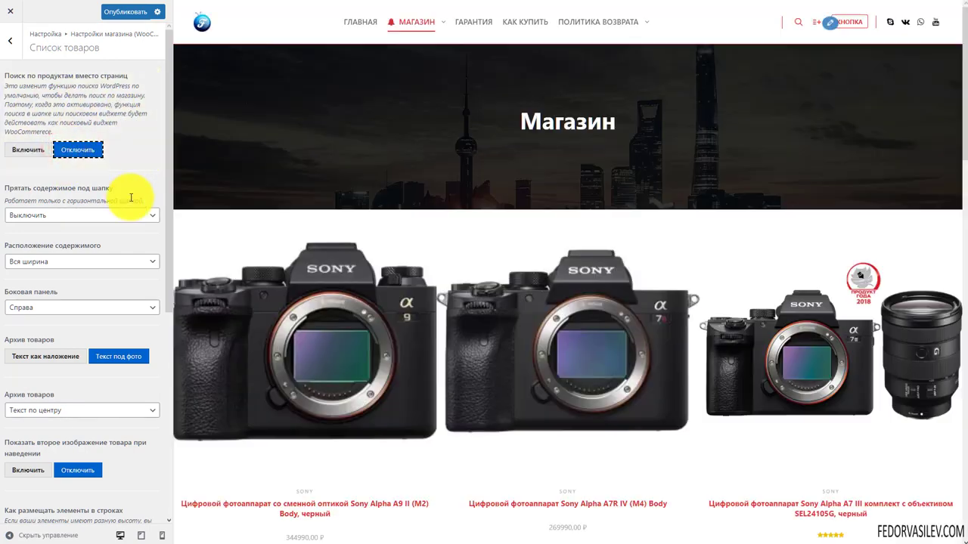
# Step: Review the choices for «Прятать содержимое под шапку» and highlight the «Магазин» page title in the preview
pyautogui.click(54, 215)
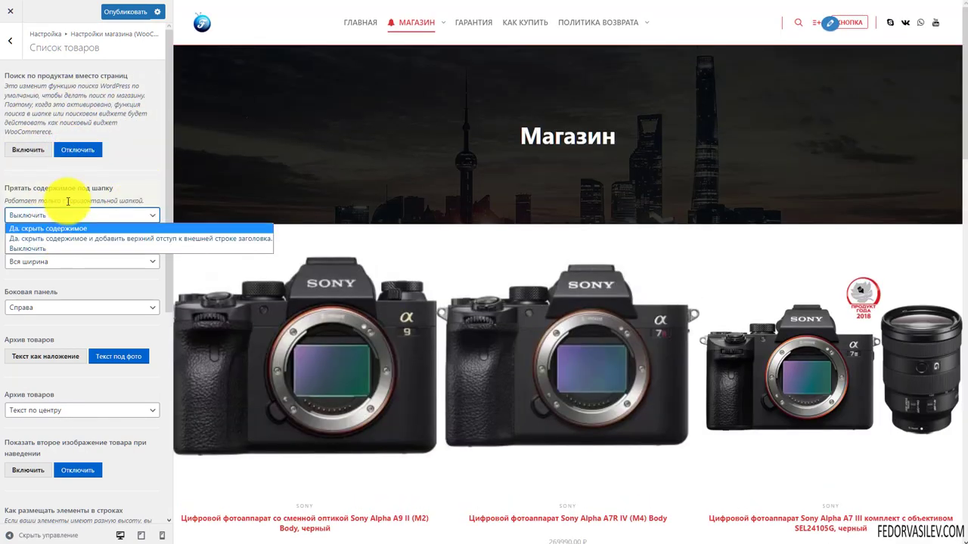
pyautogui.click(67, 197)
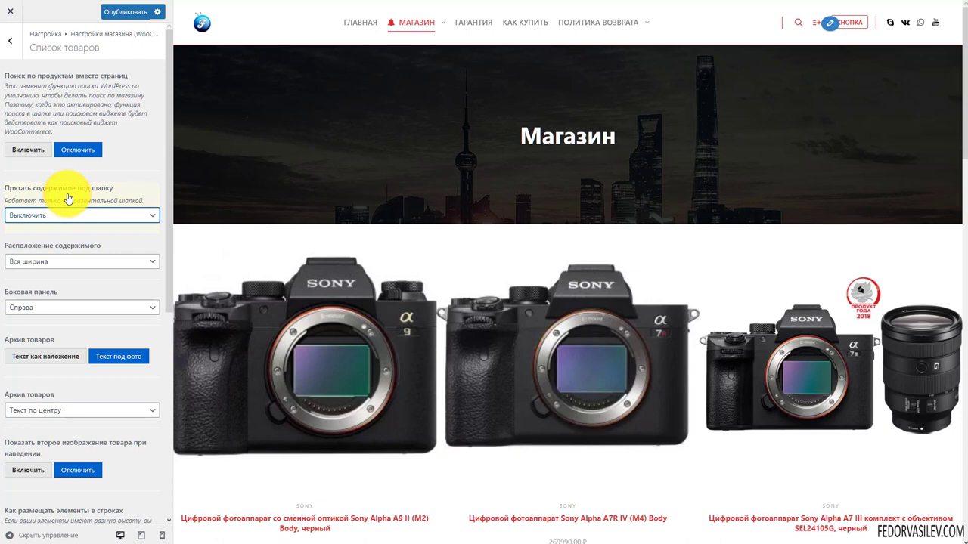
pyautogui.click(18, 219)
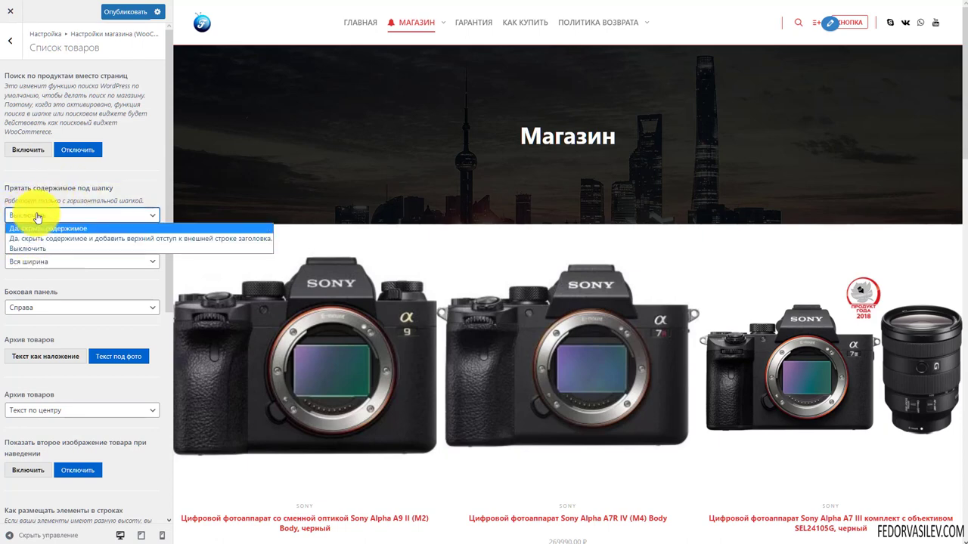
pyautogui.click(30, 195)
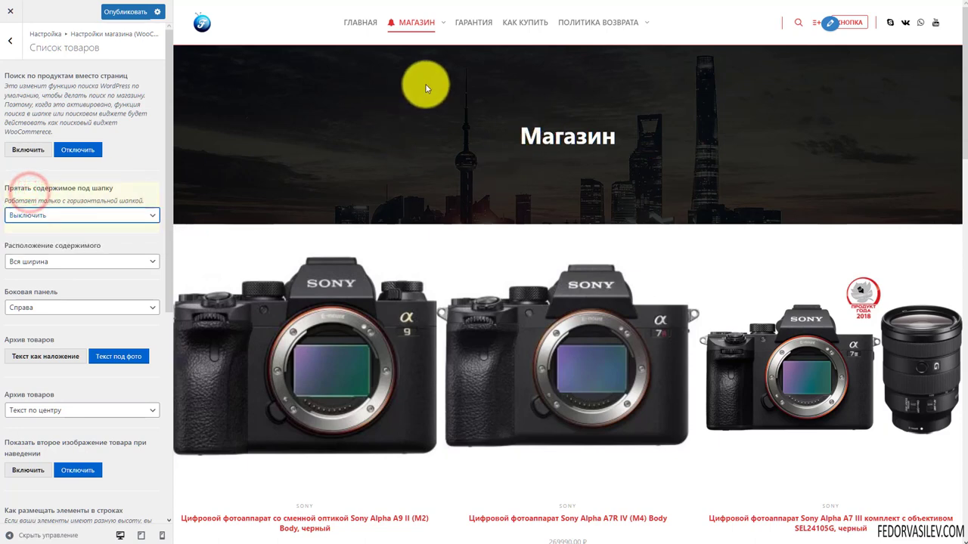
pyautogui.moveTo(541, 134); pyautogui.dragTo(650, 162)
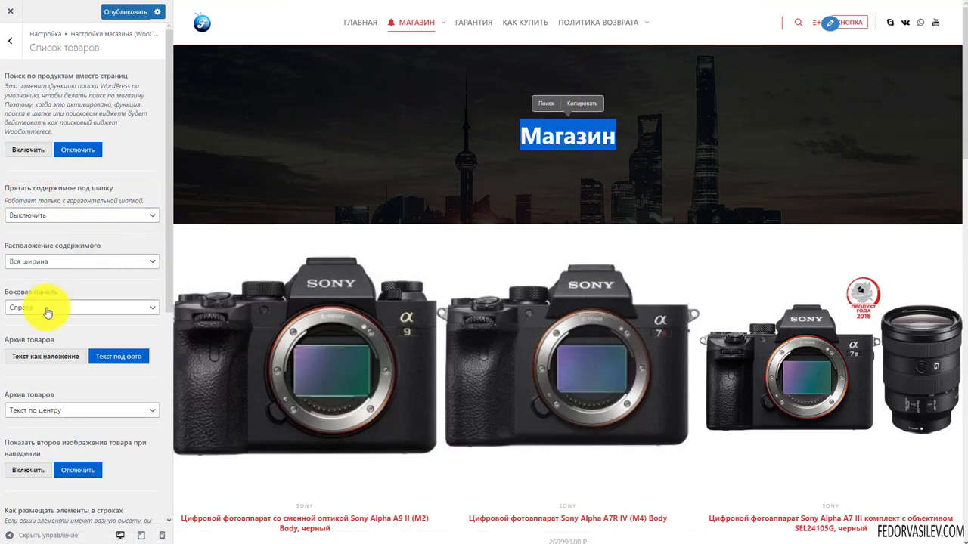
# Step: Try the «Справа» sidebar position for the product list and look for the sidebar along the shop page
pyautogui.scroll(-1, 95, 269)
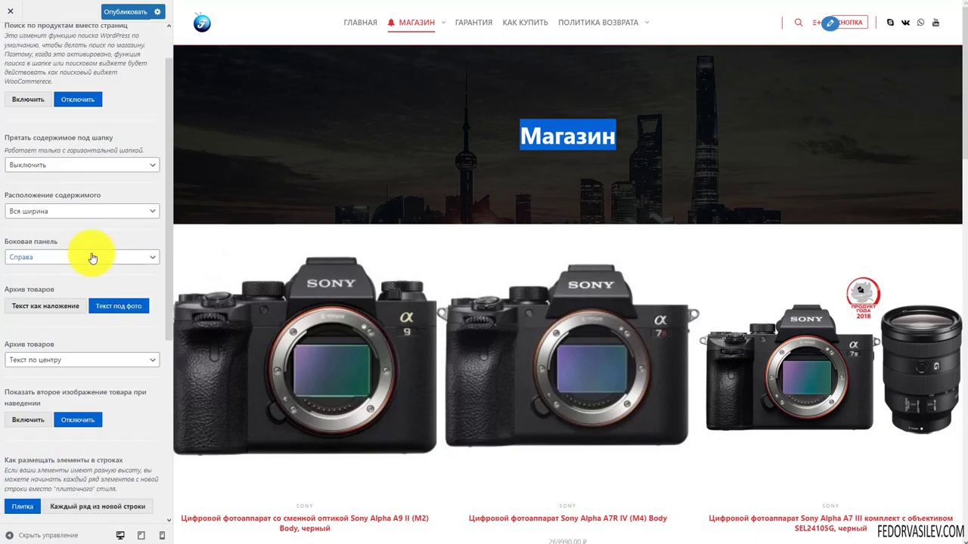
pyautogui.click(50, 258)
pyautogui.click(47, 279)
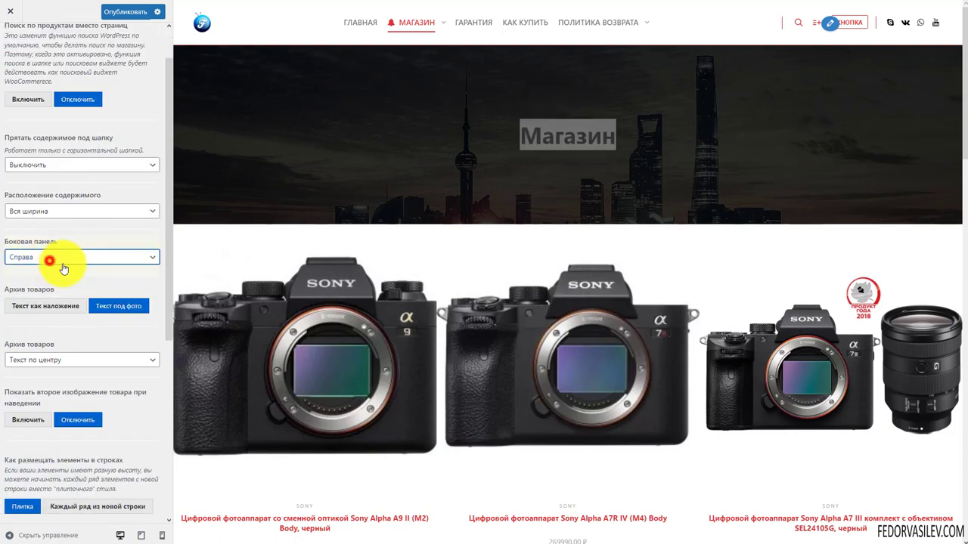
pyautogui.scroll(-8, 280, 260)
pyautogui.scroll(-5, 290, 271)
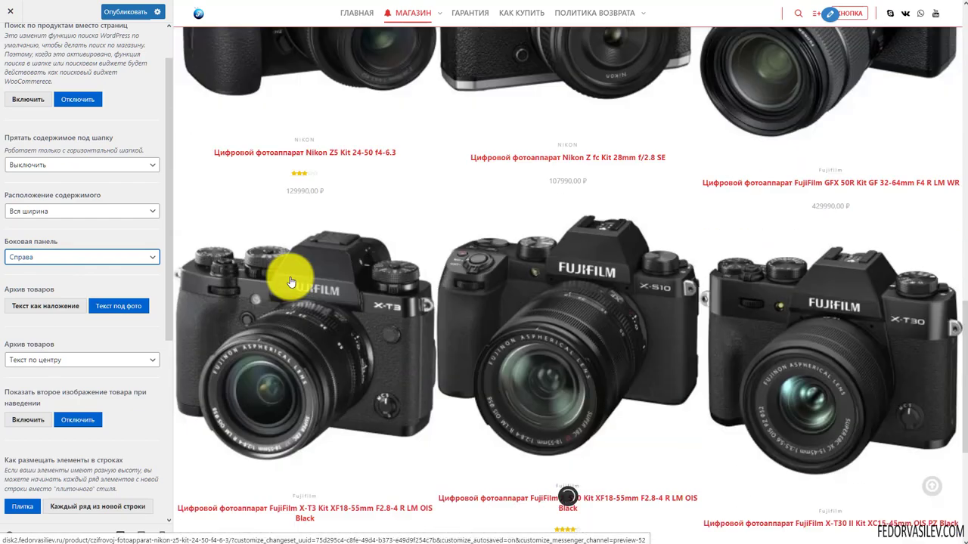
pyautogui.scroll(13, 290, 281)
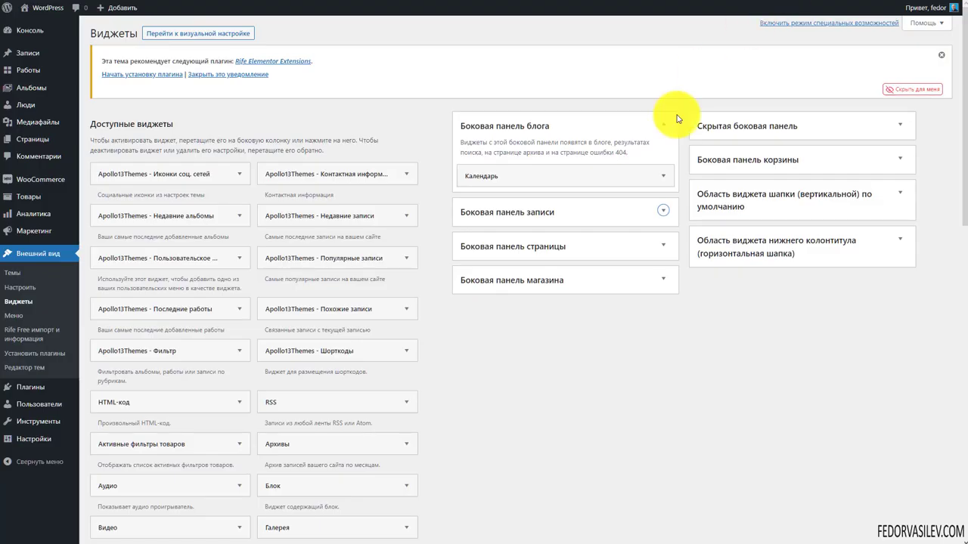
# Step: Expand the «Боковая панель магазина» widget area on the Widgets page
pyautogui.click(629, 283)
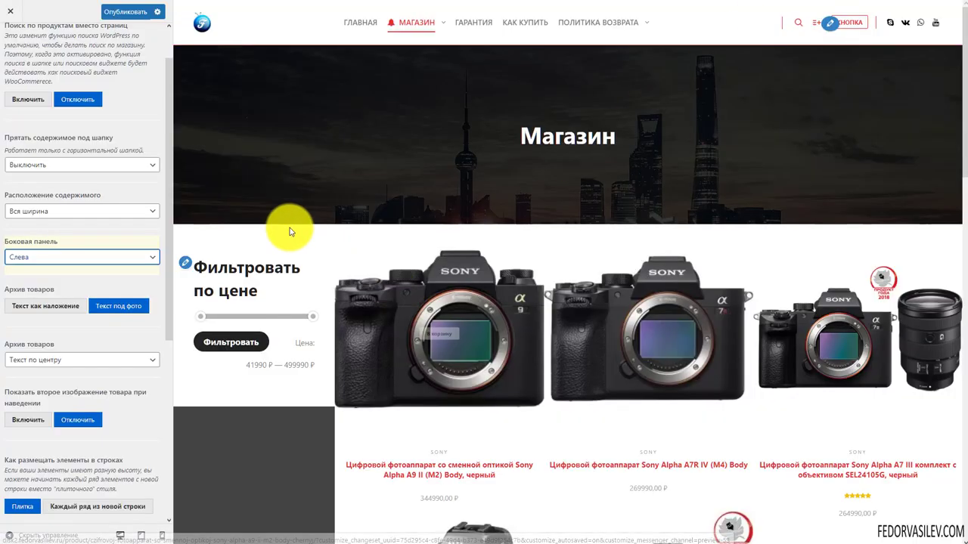
# Step: Try the price filter with an upper limit of 360330 ₽ and examine the shop sidebar beside the products and its position options
pyautogui.scroll(-2, 281, 222)
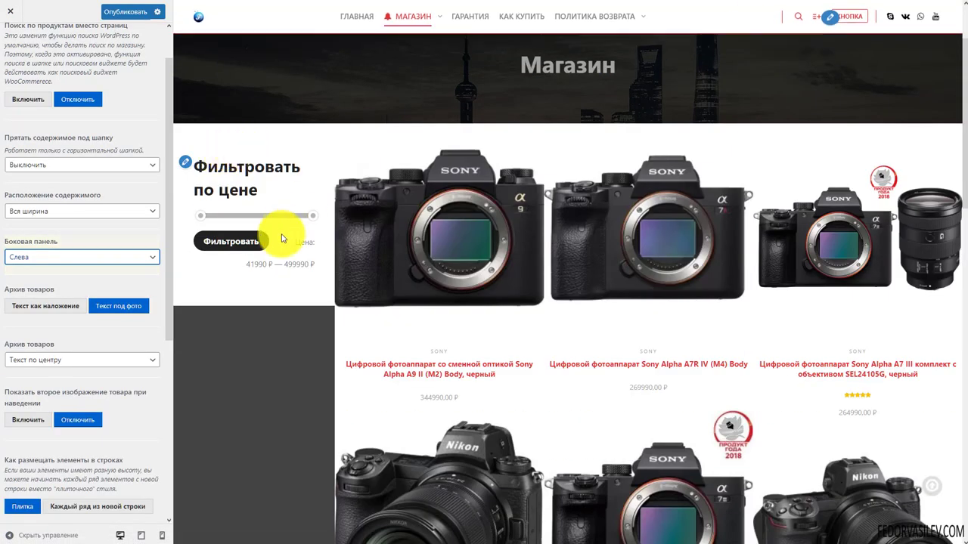
pyautogui.click(314, 217)
pyautogui.moveTo(281, 219); pyautogui.dragTo(278, 218)
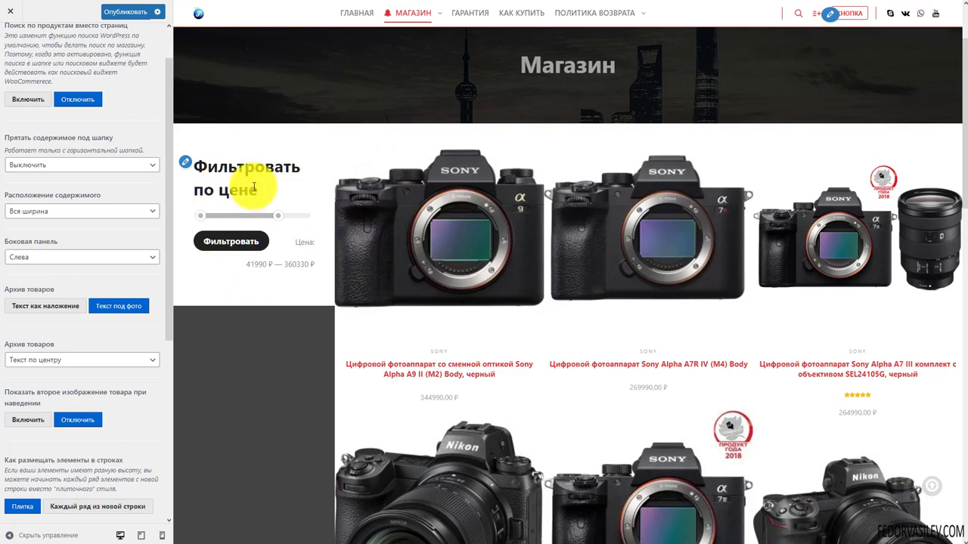
pyautogui.scroll(-2, 279, 185)
pyautogui.scroll(-2, 219, 181)
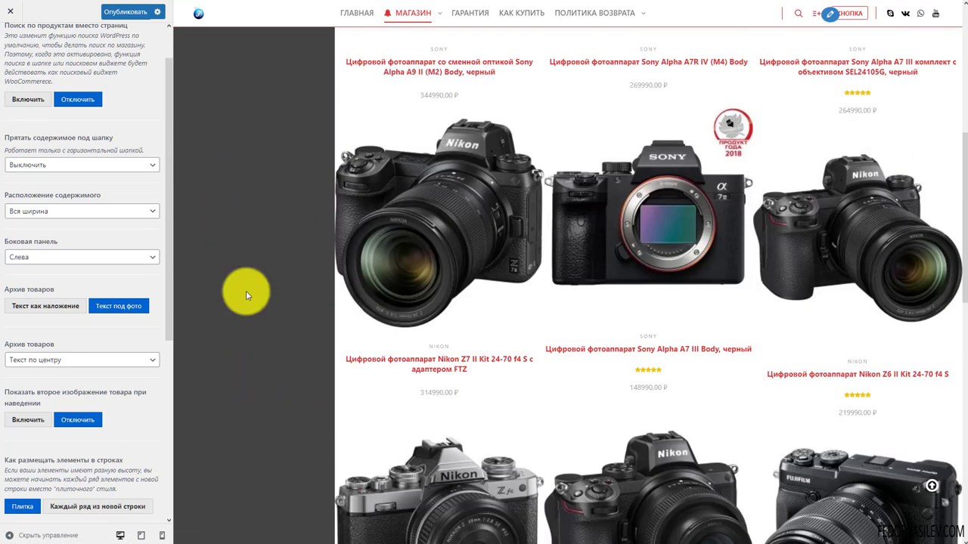
pyautogui.scroll(5, 259, 349)
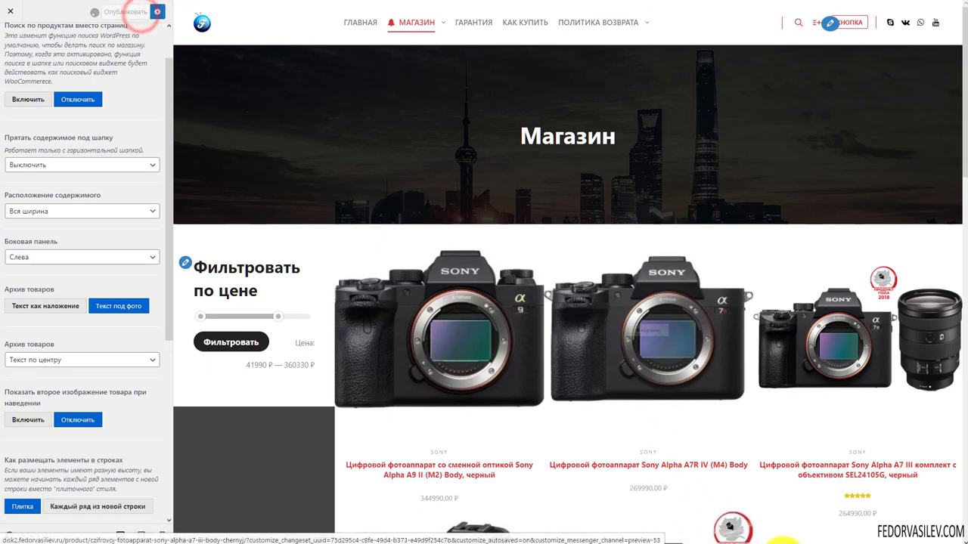
pyautogui.click(80, 257)
pyautogui.click(36, 229)
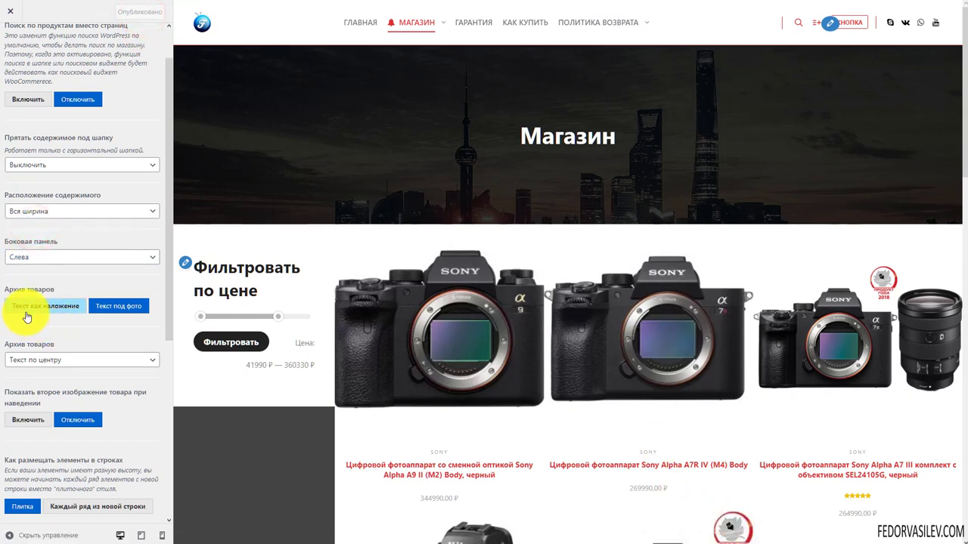
pyautogui.scroll(-2, 302, 371)
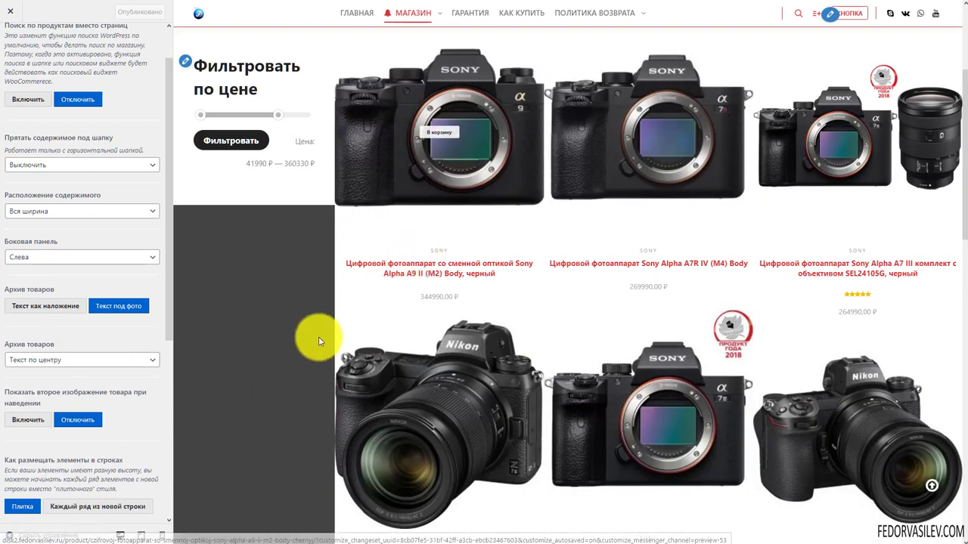
# Step: Set the product archive to «Текст как наложение» and check the overlay on the product tiles
pyautogui.click(55, 306)
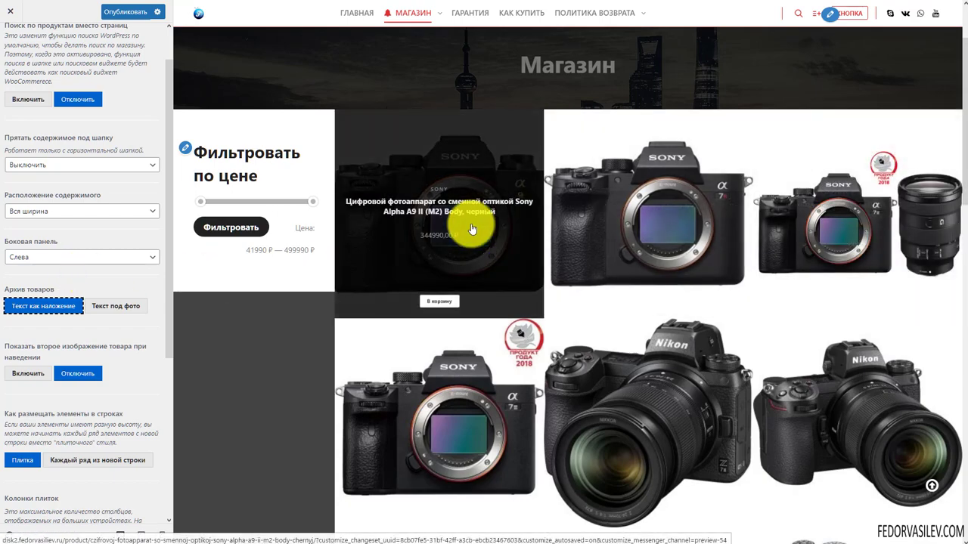
pyautogui.scroll(-3, 447, 275)
pyautogui.scroll(-2, 859, 270)
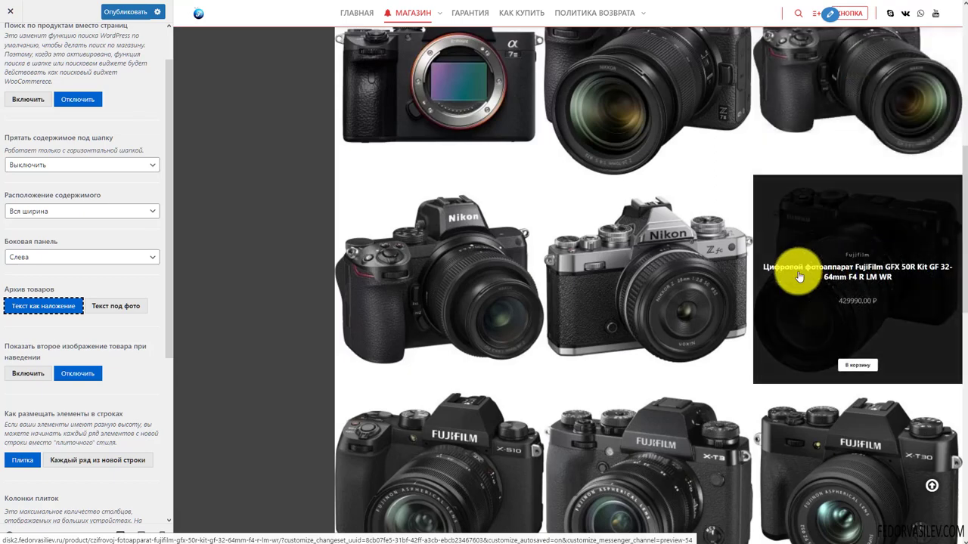
# Step: Enable showing the second product image on hover and check the effect on the Nikon tiles
pyautogui.scroll(-1, 117, 237)
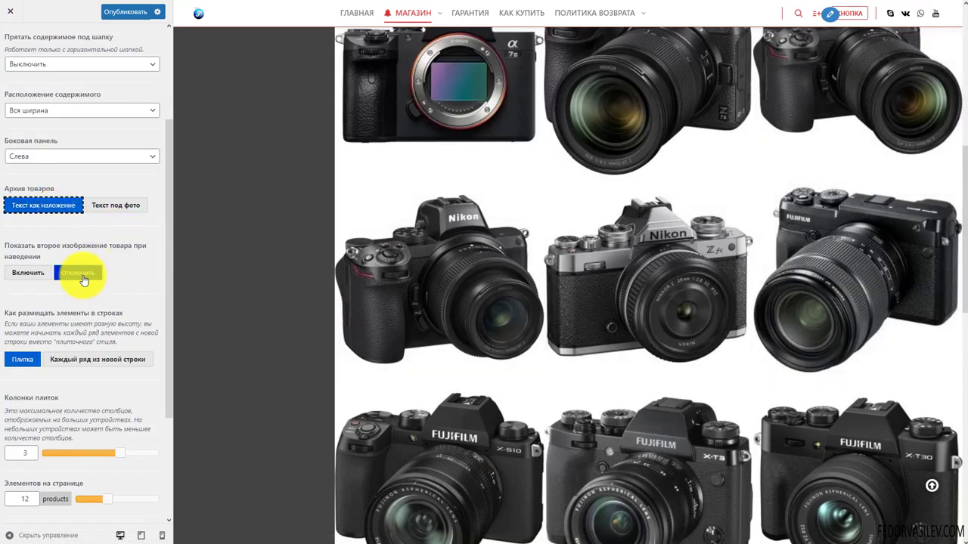
pyautogui.click(21, 277)
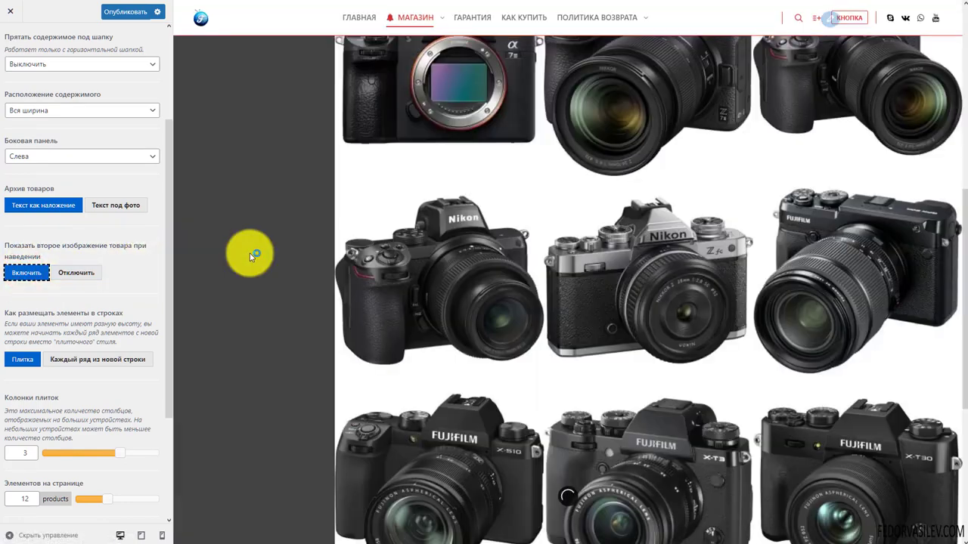
pyautogui.moveTo(372, 270)
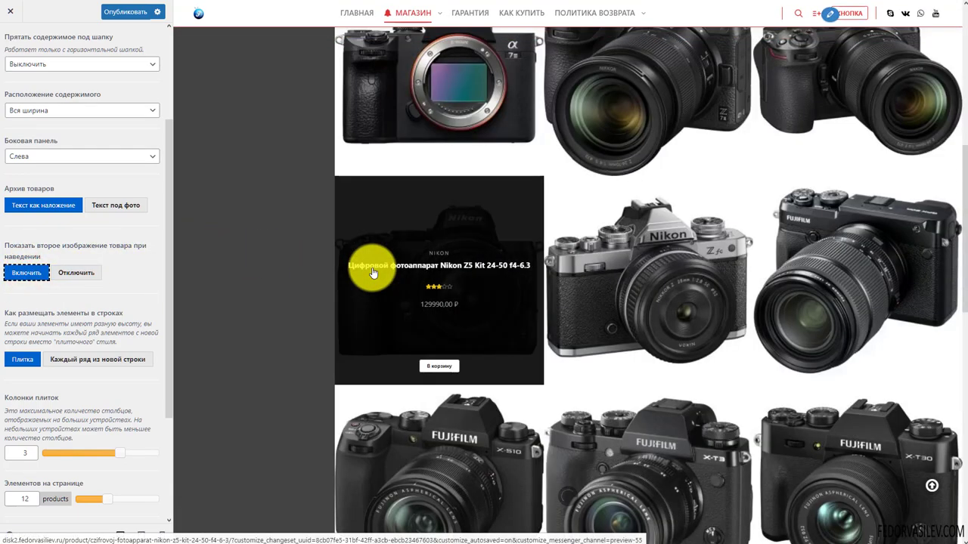
pyautogui.scroll(-2, 17, 298)
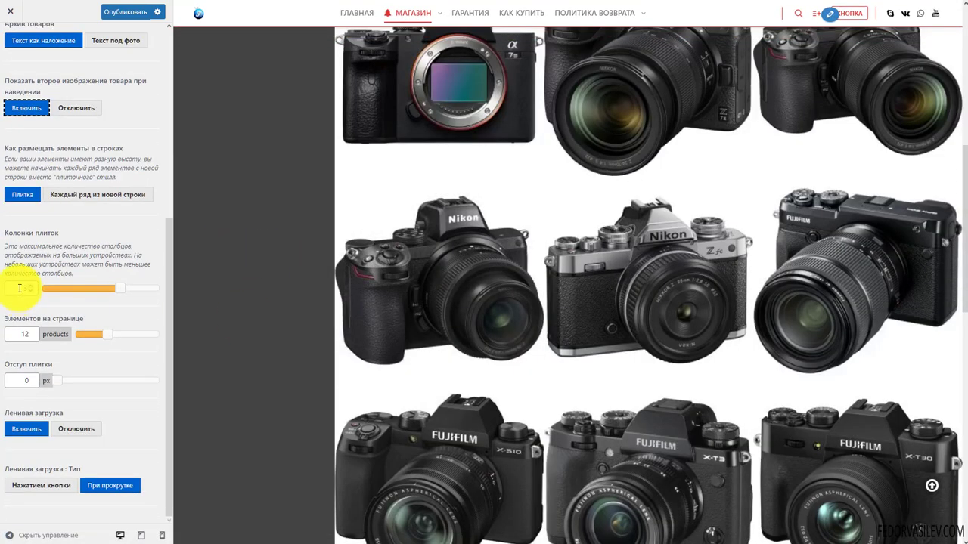
pyautogui.scroll(2, 18, 297)
pyautogui.scroll(-2, 22, 291)
pyautogui.scroll(2, 32, 281)
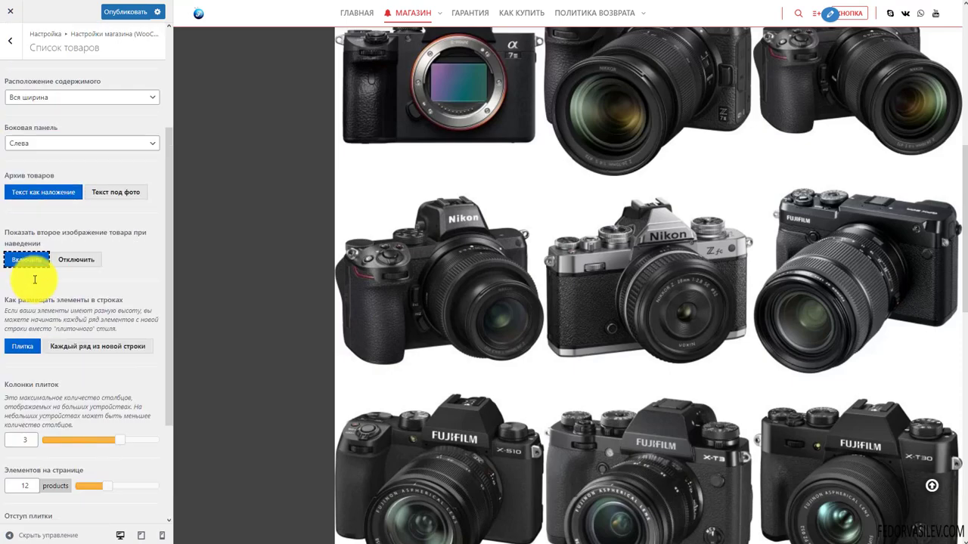
pyautogui.moveTo(662, 308)
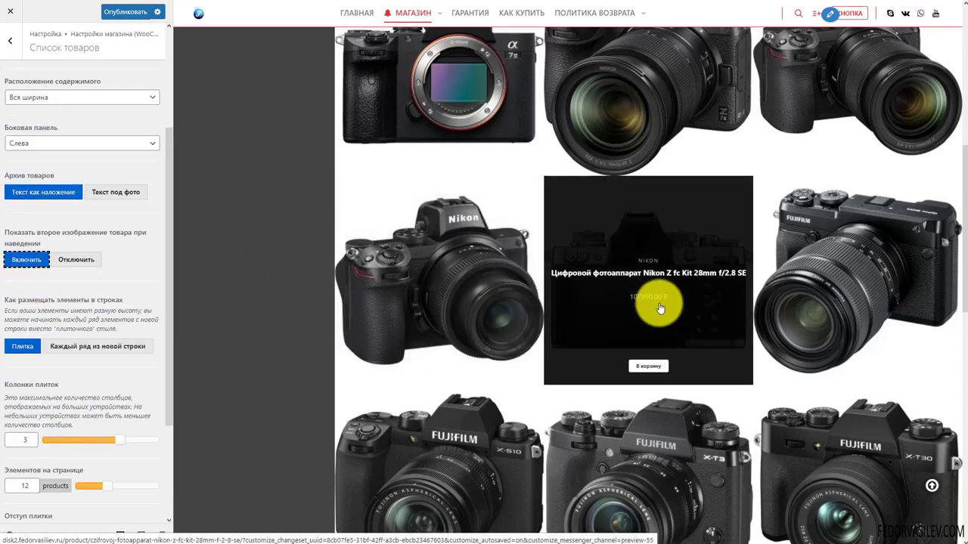
pyautogui.moveTo(502, 320)
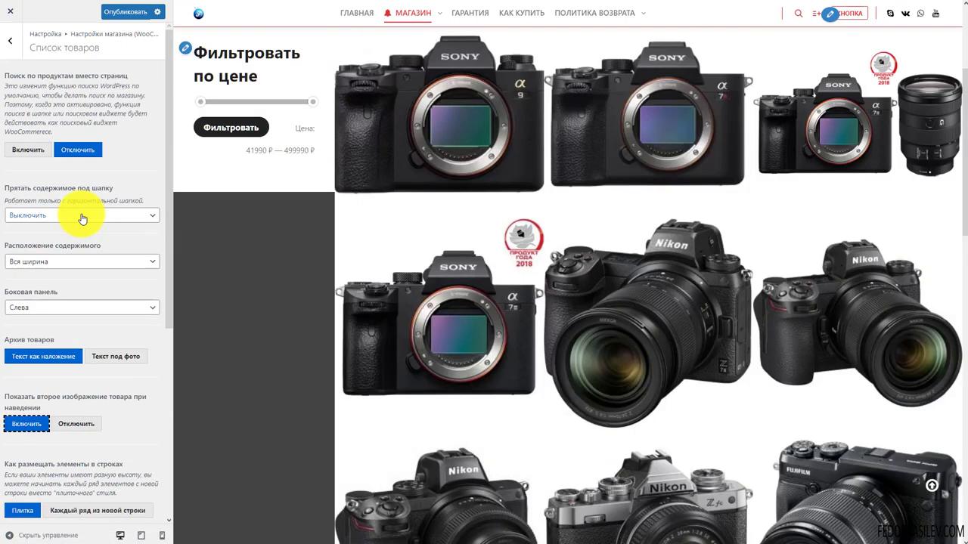
# Step: Try placing the products with «Каждый ряд из новой строки», check the end of the list, and restore «Плитка»
pyautogui.scroll(-1, 85, 217)
pyautogui.click(58, 312)
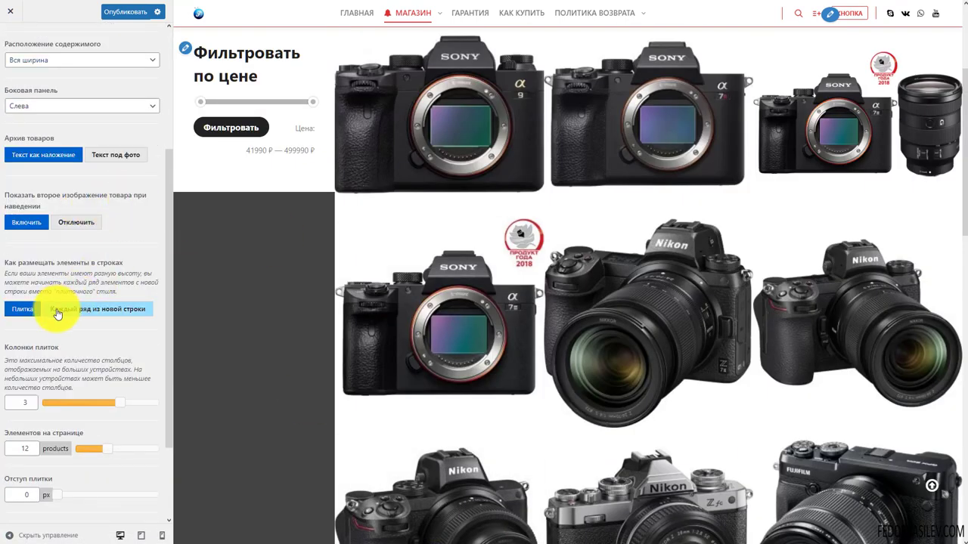
pyautogui.click(67, 314)
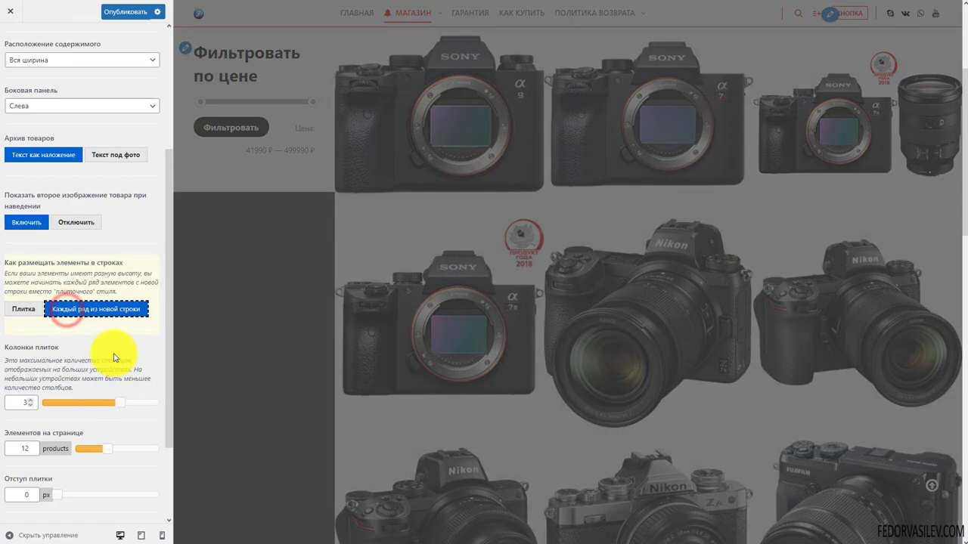
pyautogui.scroll(-12, 359, 285)
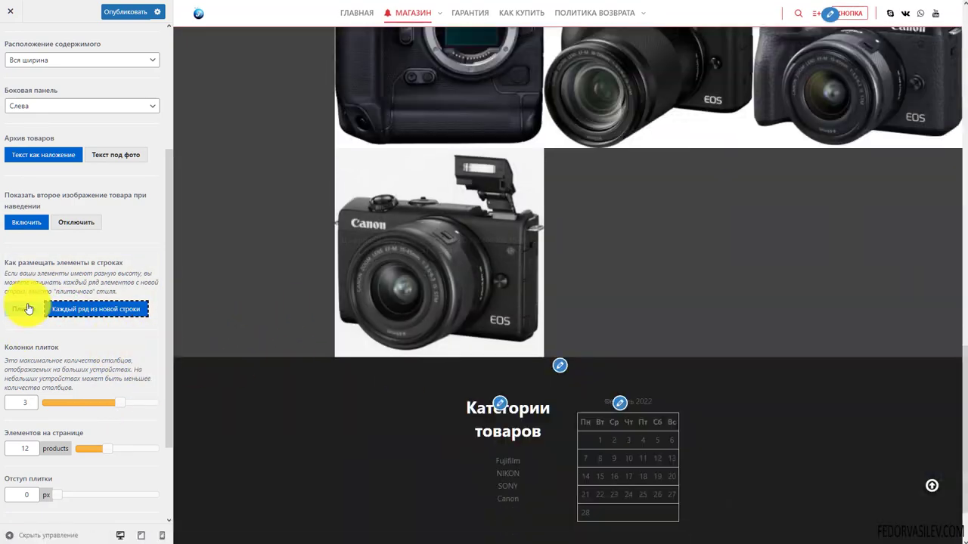
pyautogui.click(23, 308)
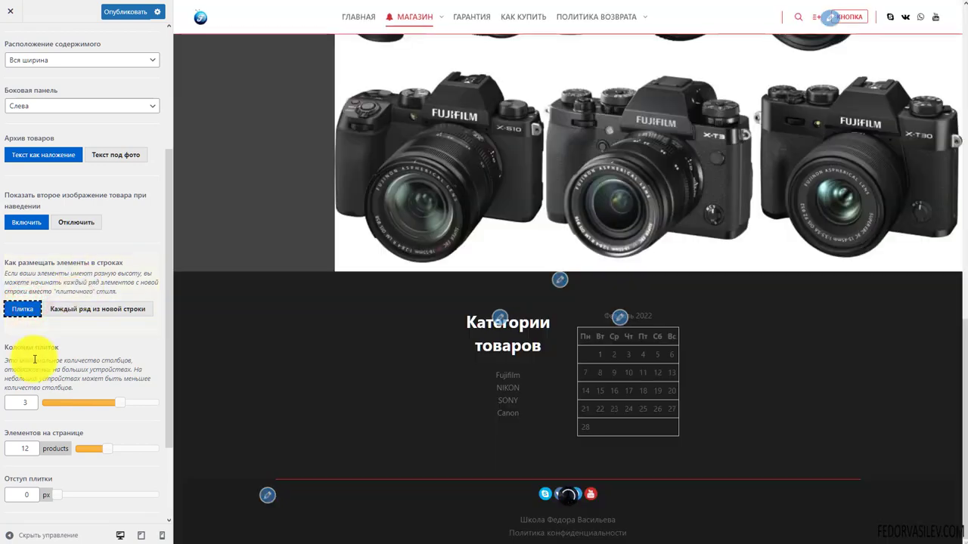
# Step: Try two tile columns in the product list, restore three columns, and check the list down to its last row
pyautogui.scroll(10, 463, 360)
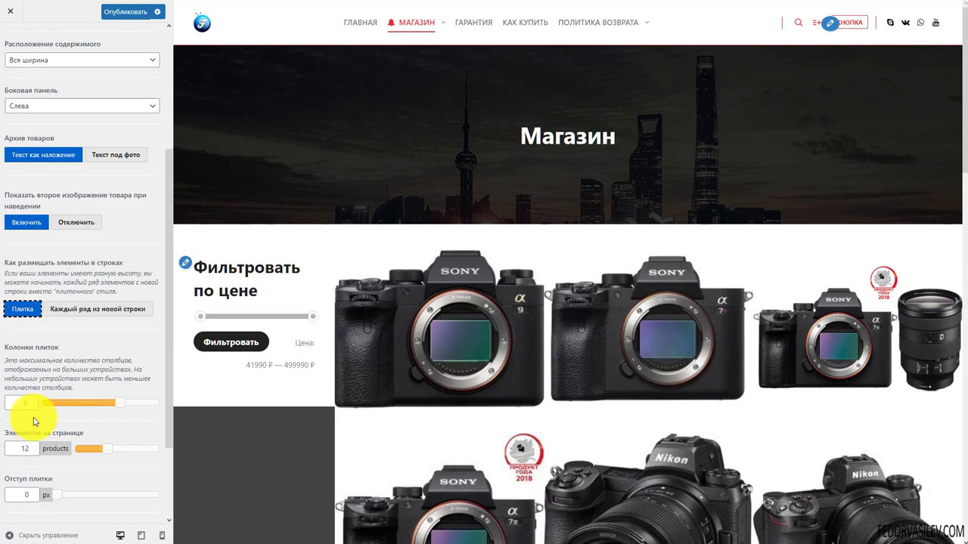
pyautogui.click(27, 406)
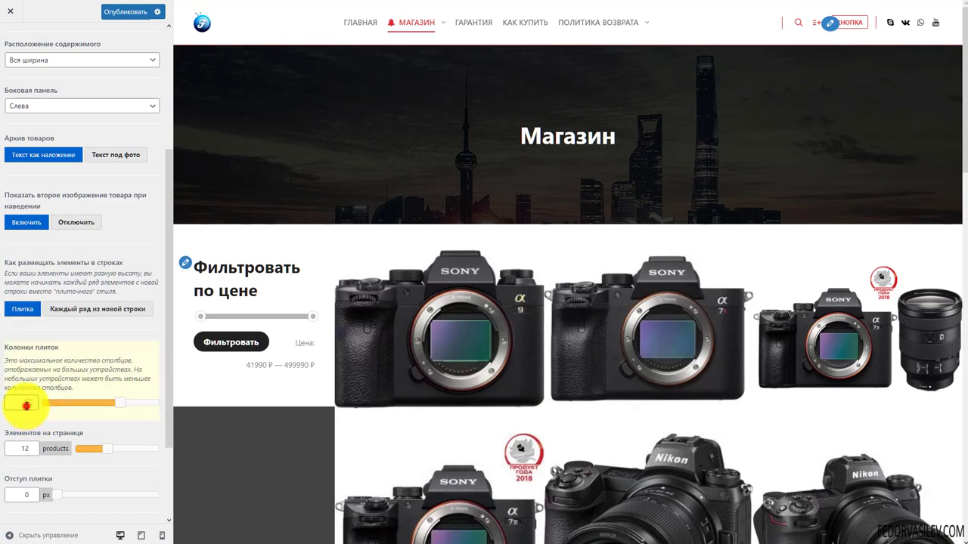
pyautogui.click(31, 407)
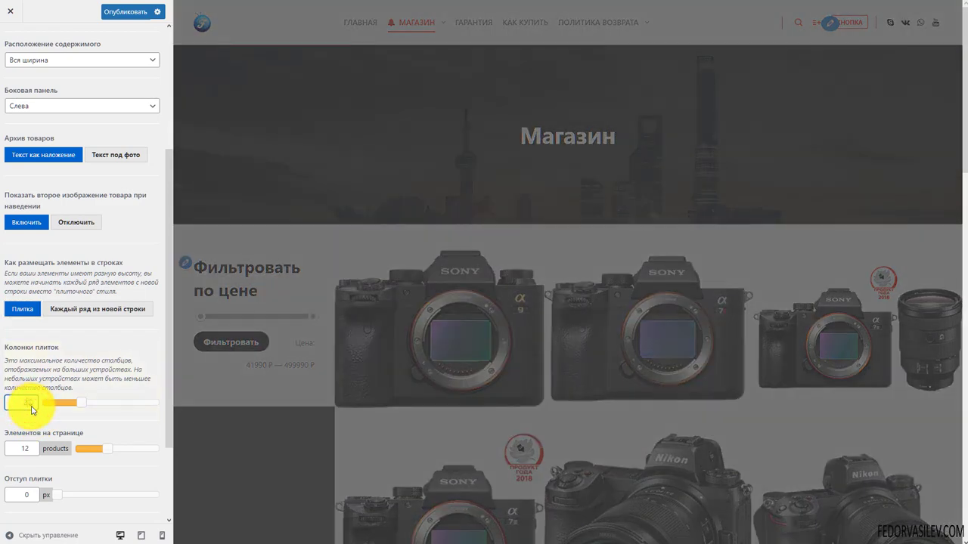
pyautogui.scroll(-8, 565, 410)
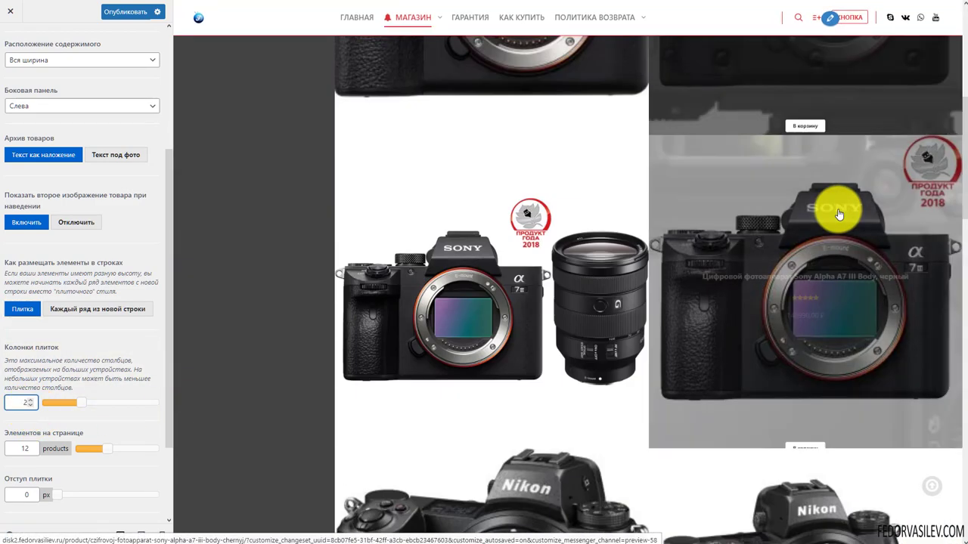
pyautogui.click(30, 400)
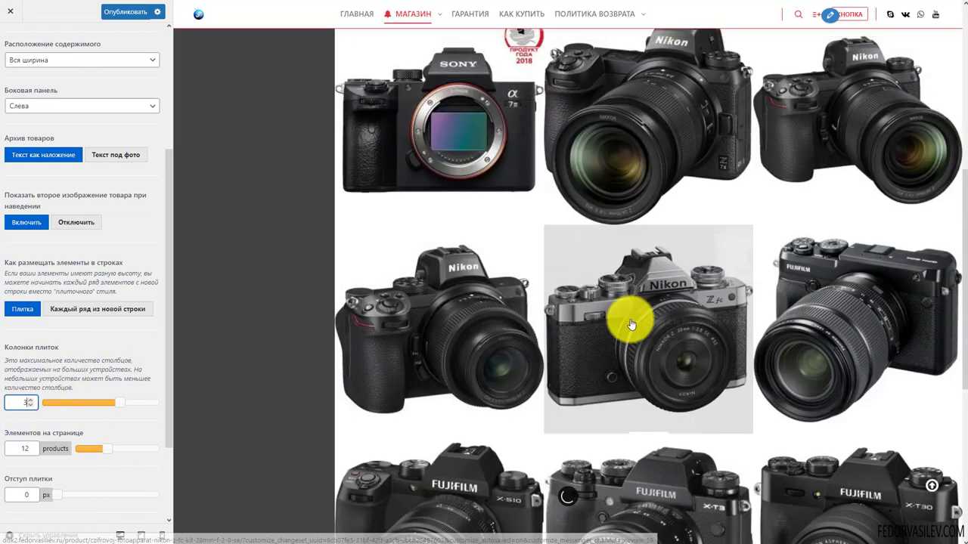
pyautogui.scroll(-10, 632, 320)
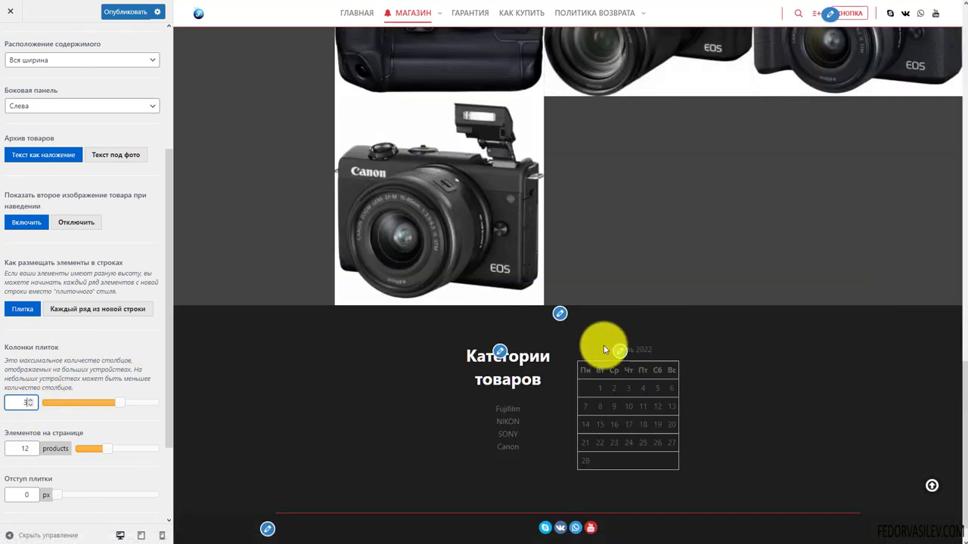
pyautogui.scroll(10, 534, 331)
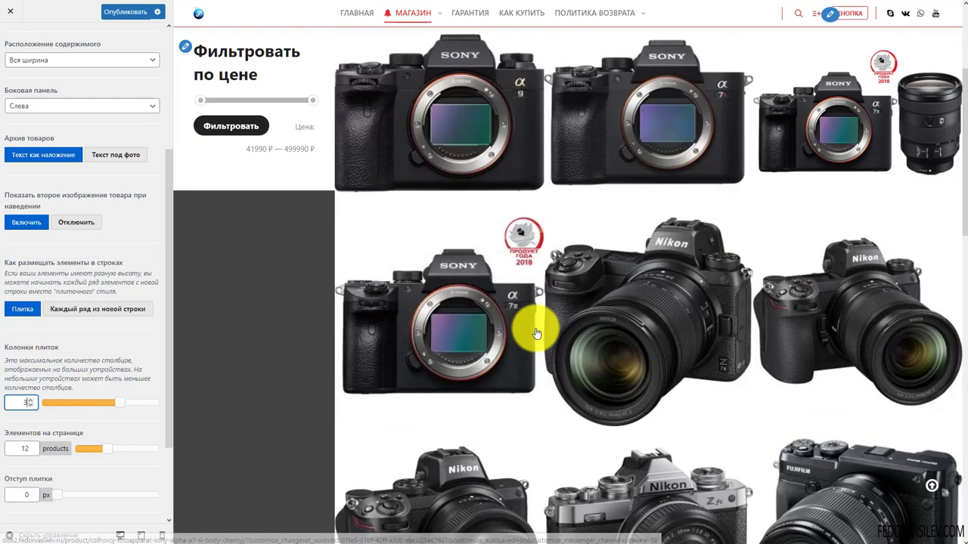
# Step: Set the spacing between product tiles («Отступ плитки») to 13 px
pyautogui.scroll(-3, 140, 243)
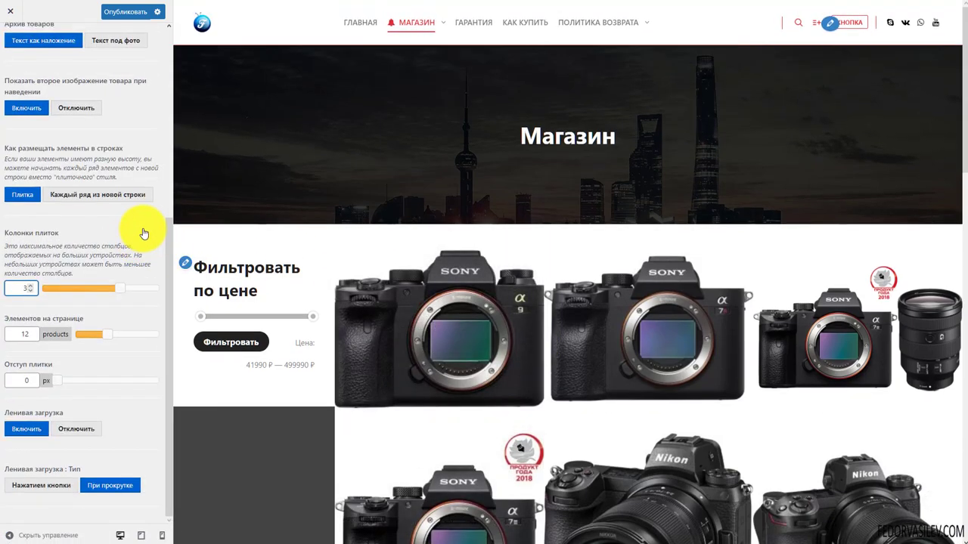
pyautogui.click(68, 382)
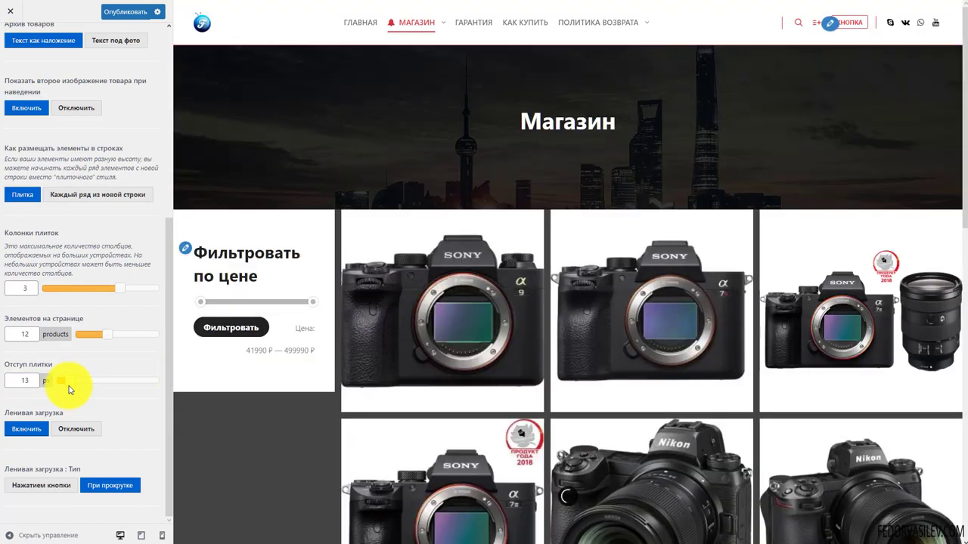
# Step: Set the product list's lazy loading type to «Нажатием кнопки»
pyautogui.scroll(-3, 572, 205)
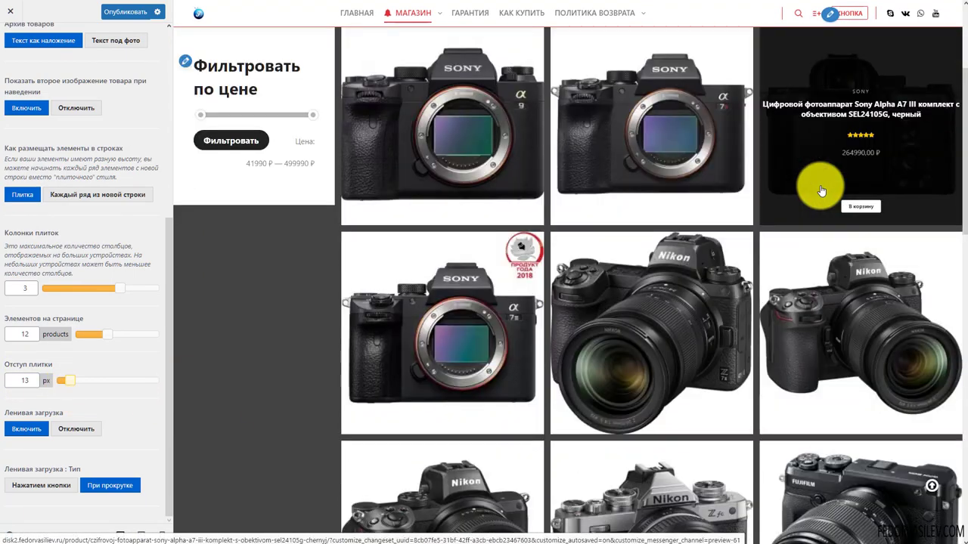
pyautogui.scroll(-2, 816, 219)
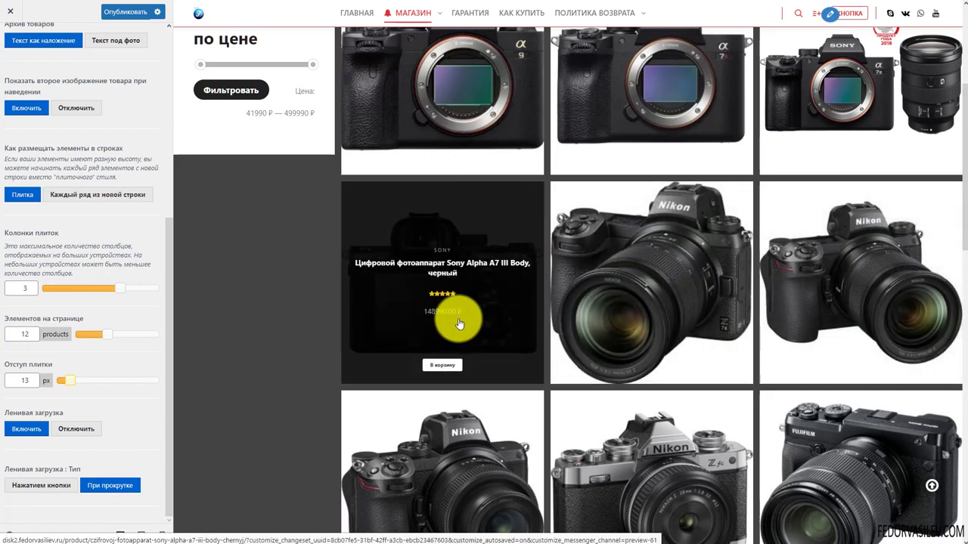
pyautogui.scroll(-10, 447, 249)
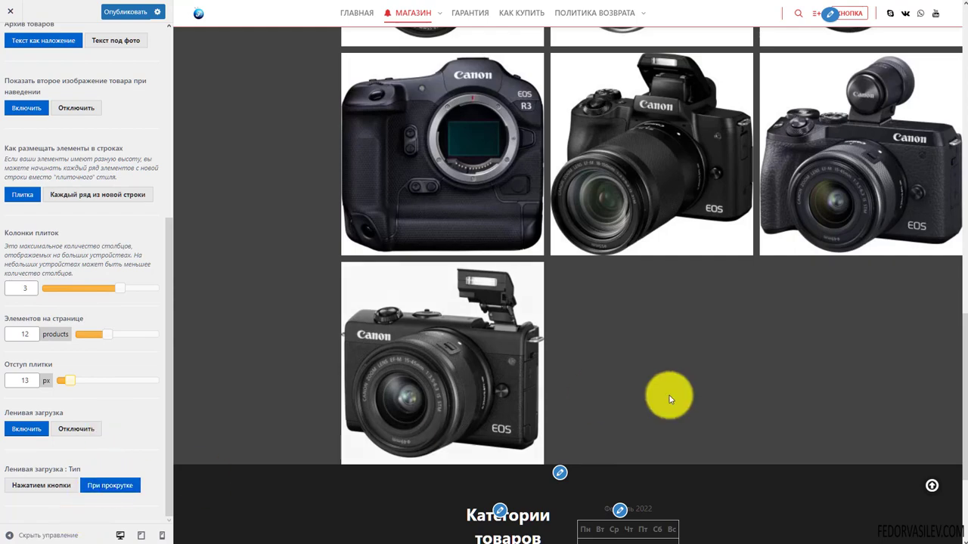
pyautogui.scroll(-3, 259, 524)
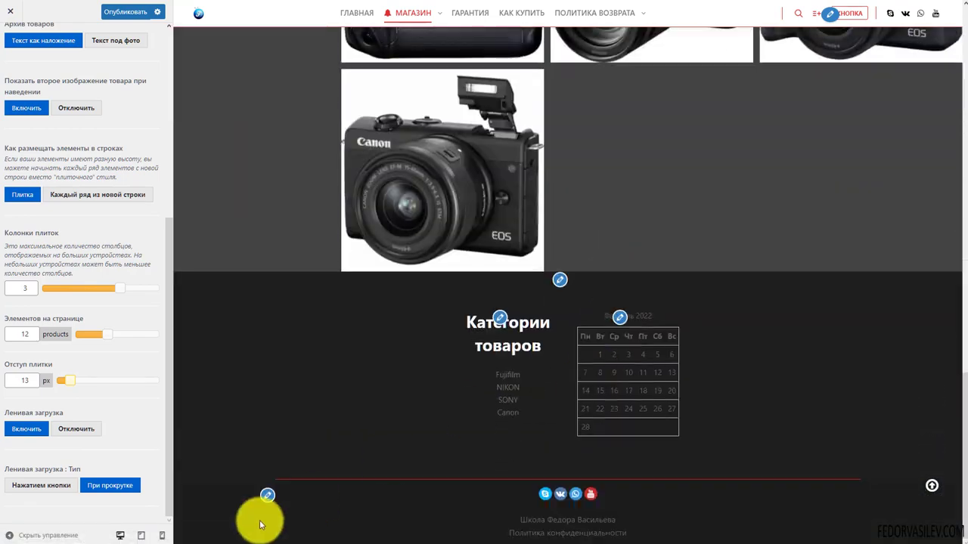
pyautogui.click(45, 485)
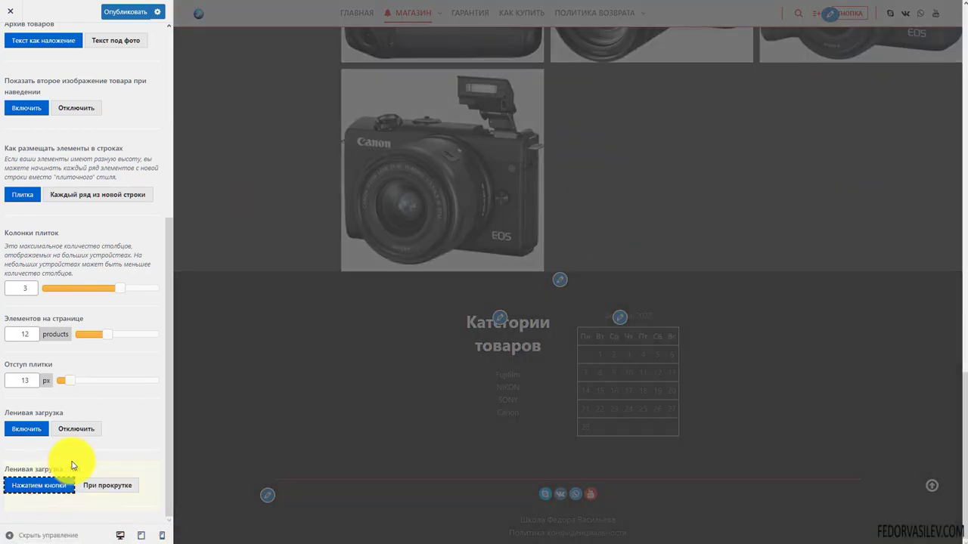
# Step: Test the «ЗАГРУЗИТЬ ЕЩЕ» loading at the end of the shop preview's product grid and publish the product list settings
pyautogui.scroll(10, 601, 436)
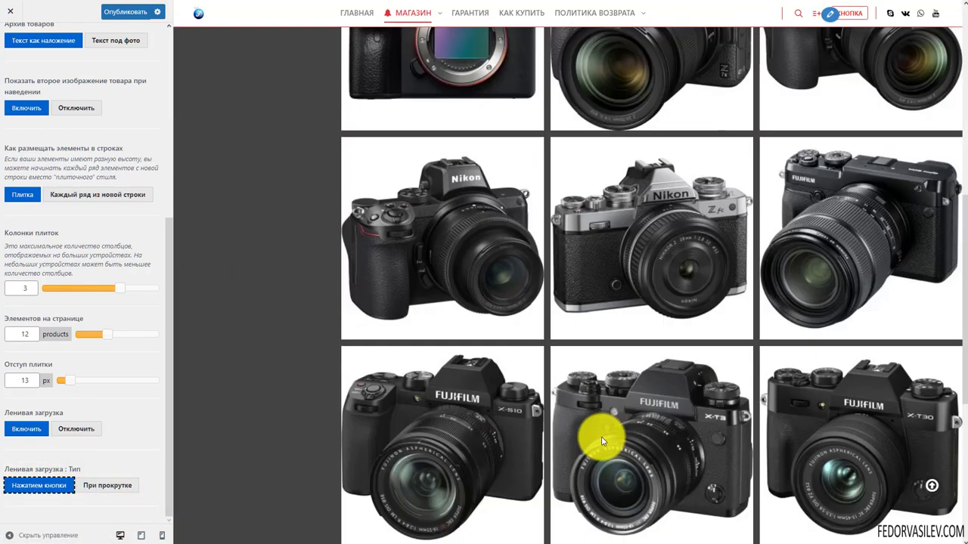
pyautogui.scroll(-3, 486, 244)
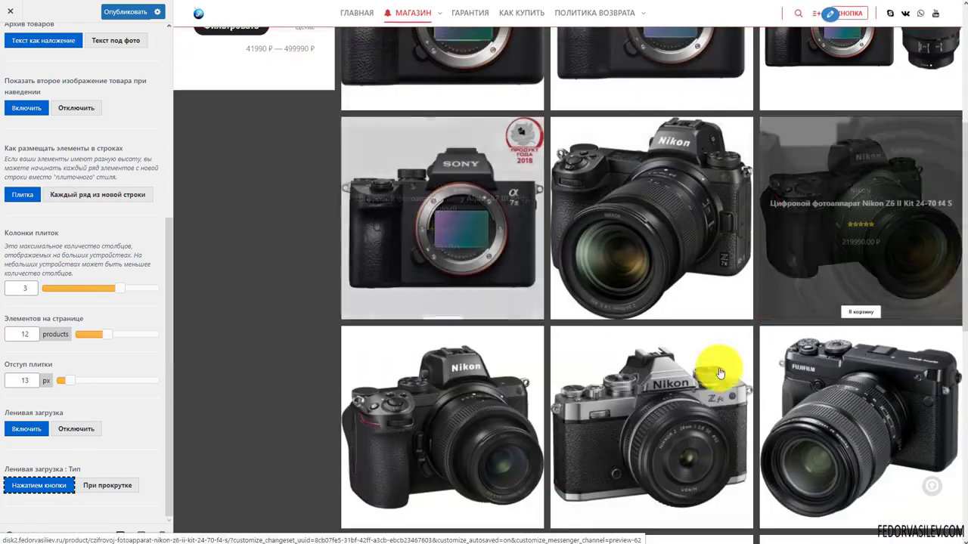
pyautogui.scroll(-4, 605, 156)
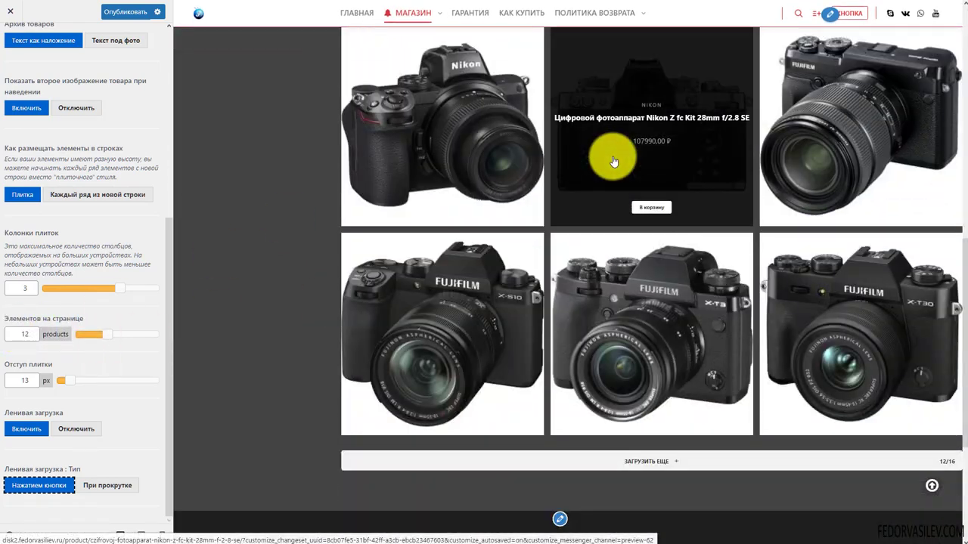
pyautogui.scroll(-2, 614, 161)
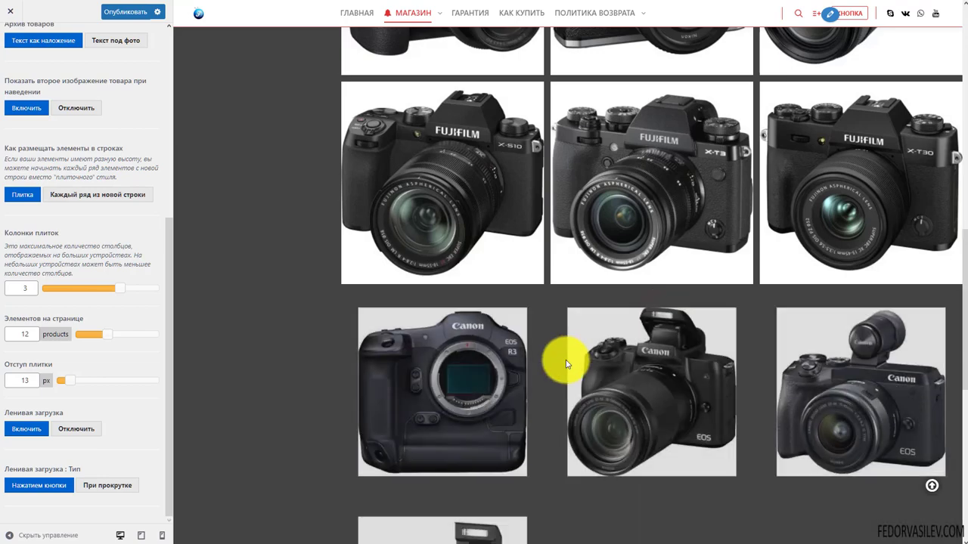
pyautogui.scroll(-3, 565, 360)
pyautogui.moveTo(453, 302)
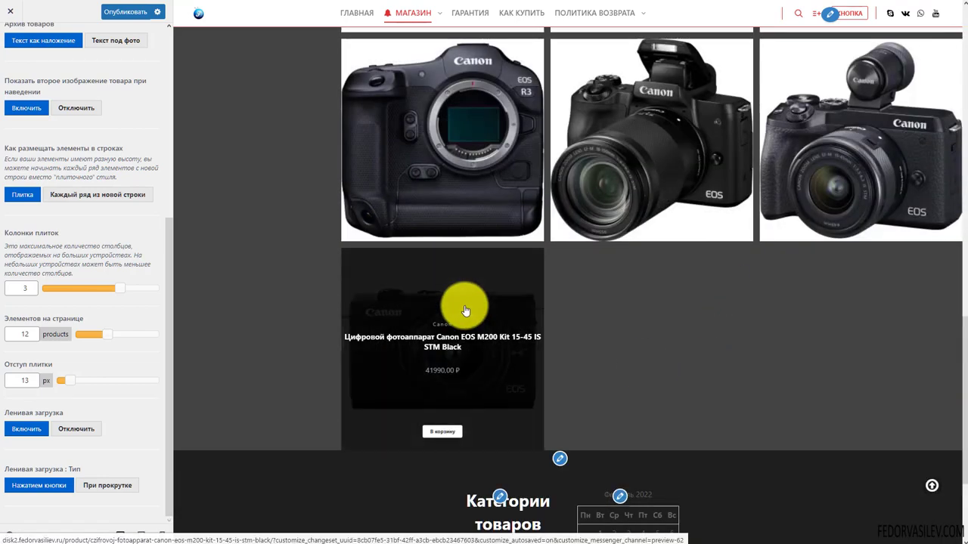
pyautogui.scroll(3, 467, 337)
pyautogui.click(125, 17)
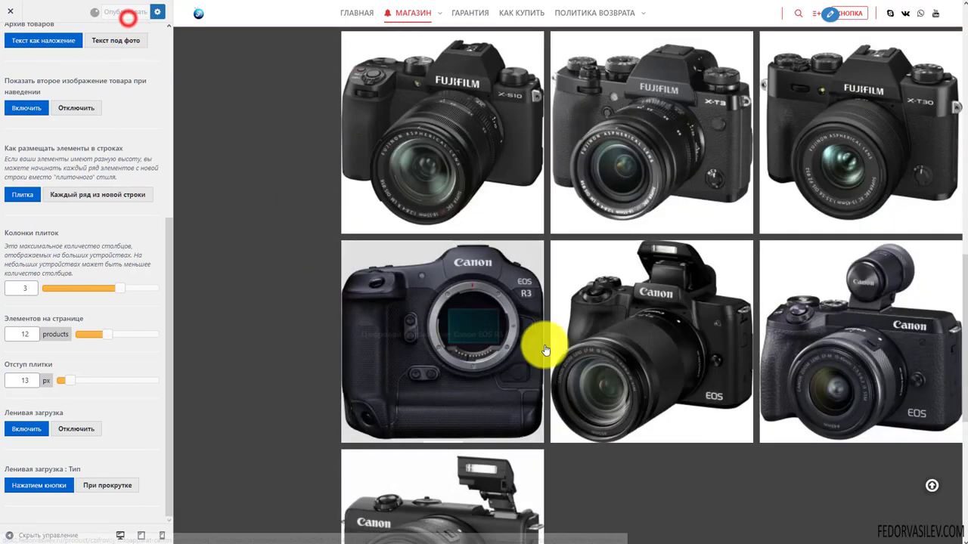
# Step: Leave the product list settings and open the shop's «Список товаров - Заголовок» settings
pyautogui.scroll(6, 546, 344)
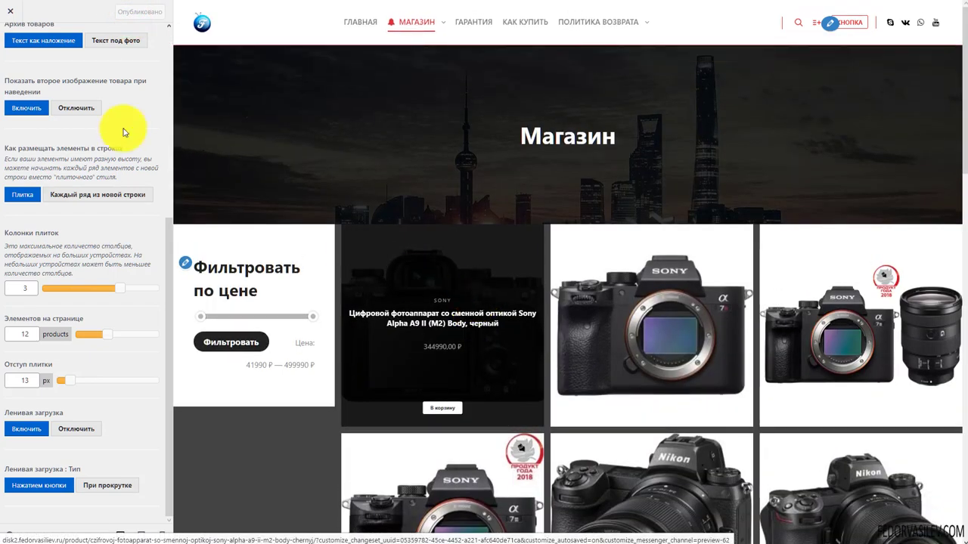
pyautogui.scroll(5, 89, 122)
pyautogui.scroll(2, 83, 121)
pyautogui.scroll(-4, 113, 121)
pyautogui.scroll(3, 113, 109)
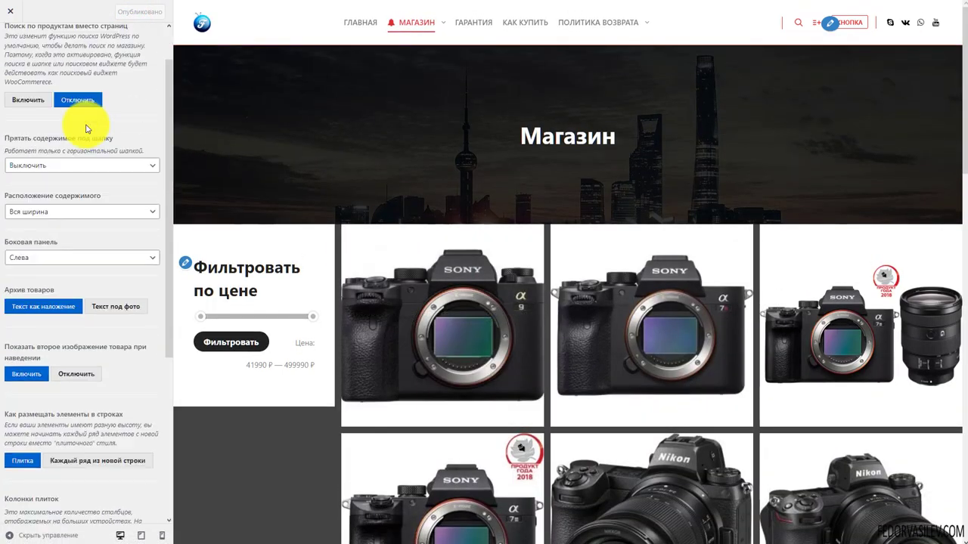
pyautogui.scroll(1, 10, 61)
pyautogui.click(9, 50)
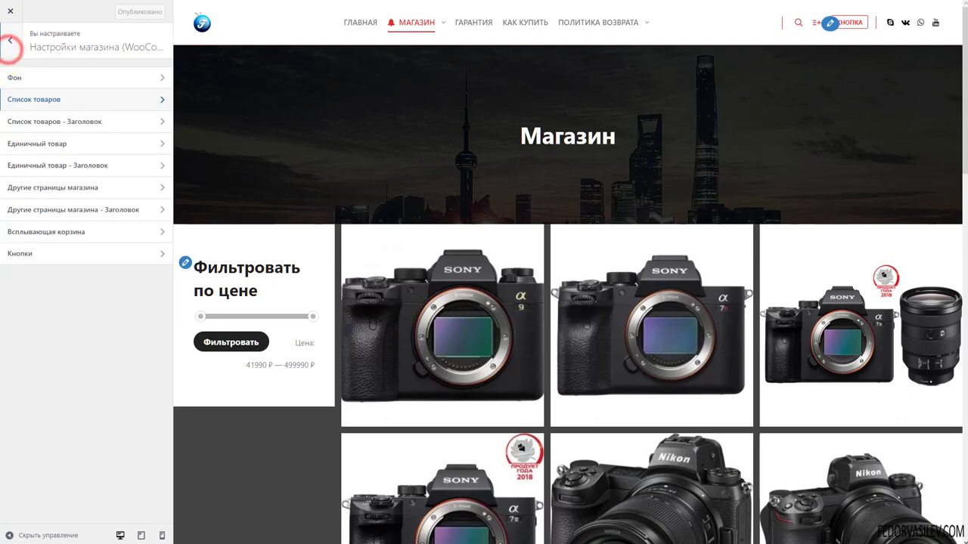
pyautogui.click(72, 122)
pyautogui.scroll(-3, 71, 216)
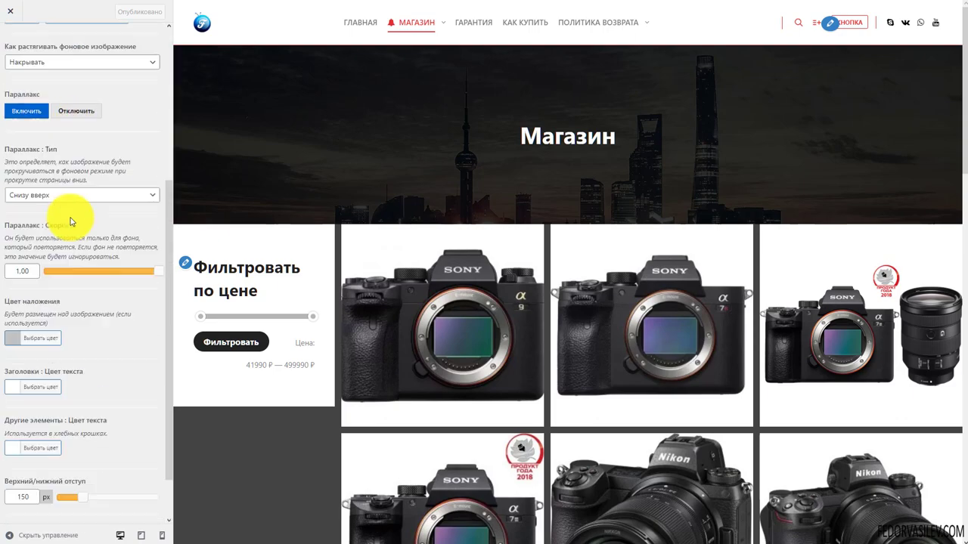
pyautogui.scroll(3, 71, 216)
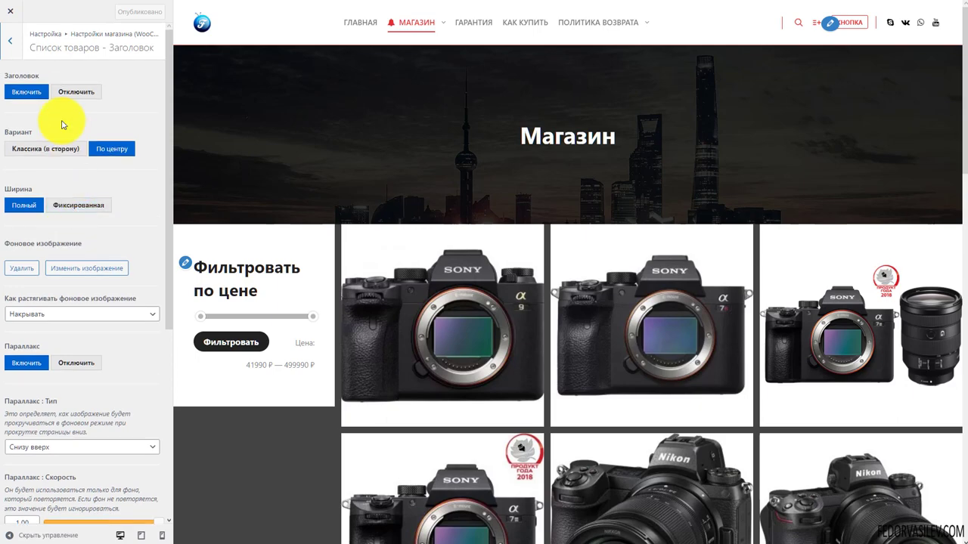
# Step: Try hiding the product list header and giving it the «Фиксированная» width, restoring each setting after the test
pyautogui.click(76, 96)
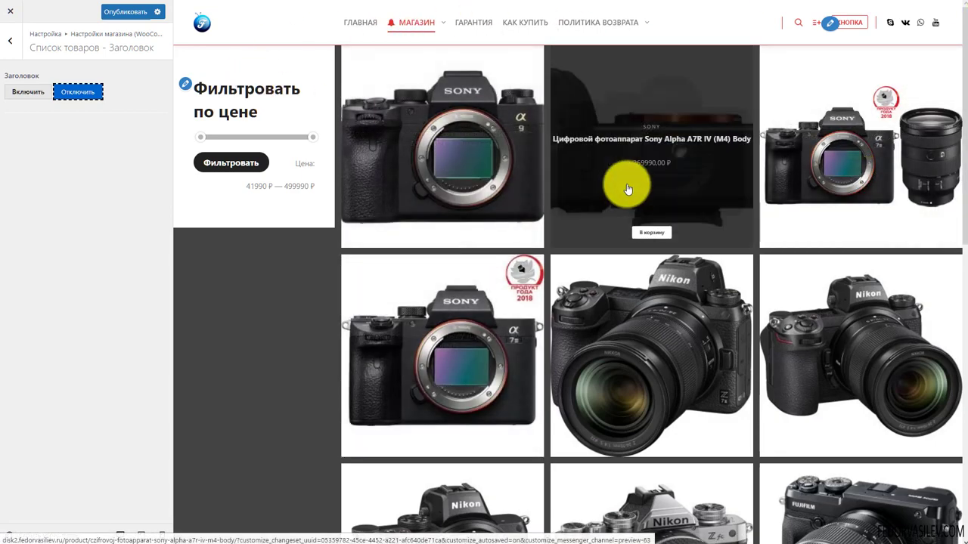
pyautogui.click(26, 92)
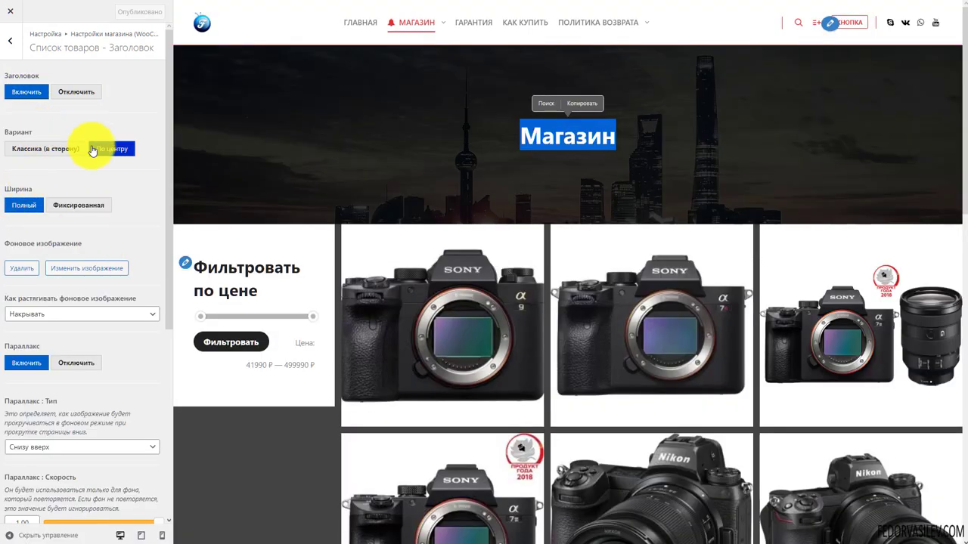
pyautogui.click(56, 208)
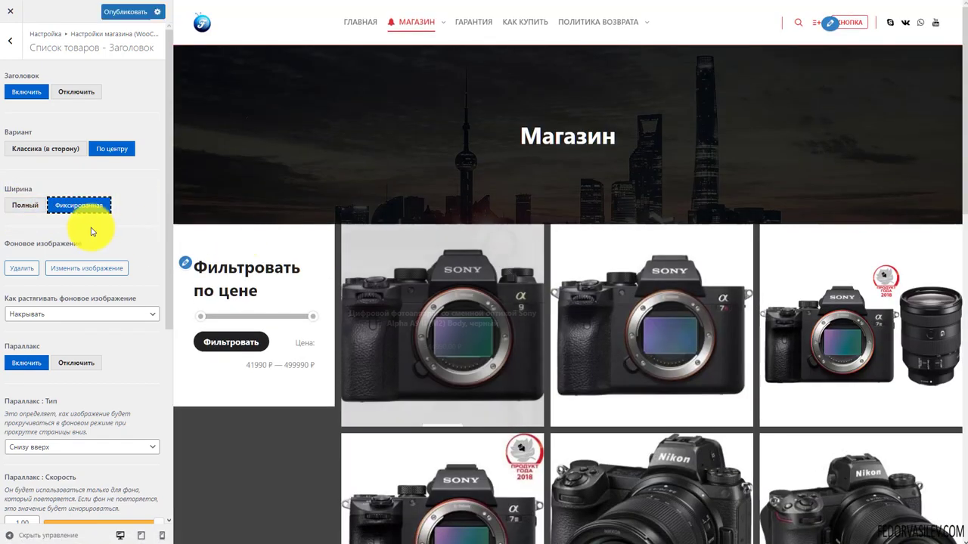
pyautogui.click(27, 210)
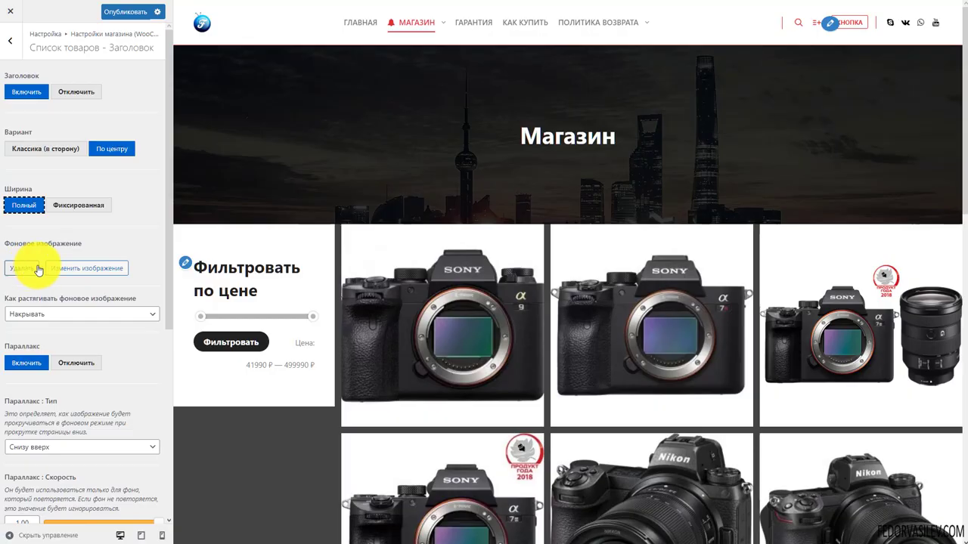
# Step: Replace the product list header's background with the purple fractal image from the media library, keeping the «Накрывать» stretch mode
pyautogui.click(65, 265)
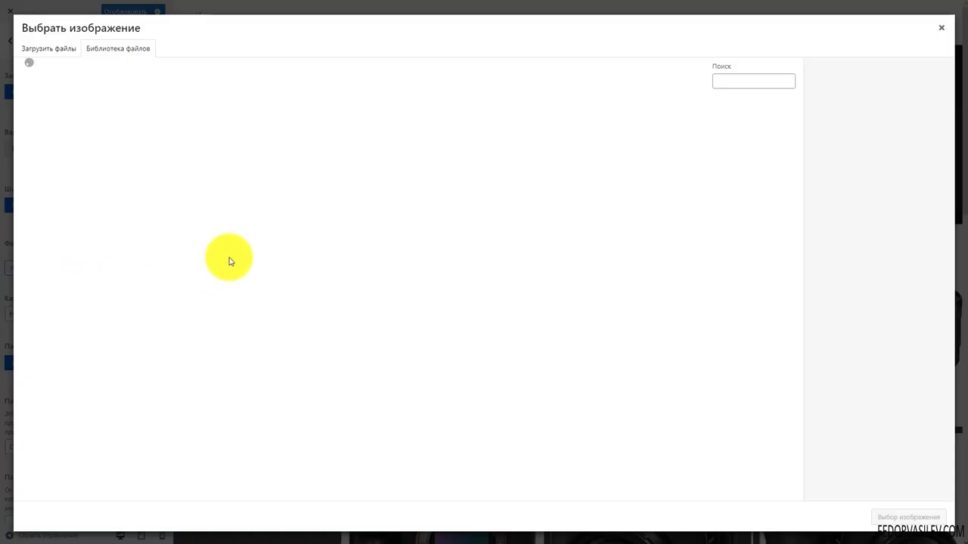
pyautogui.click(155, 172)
pyautogui.click(903, 517)
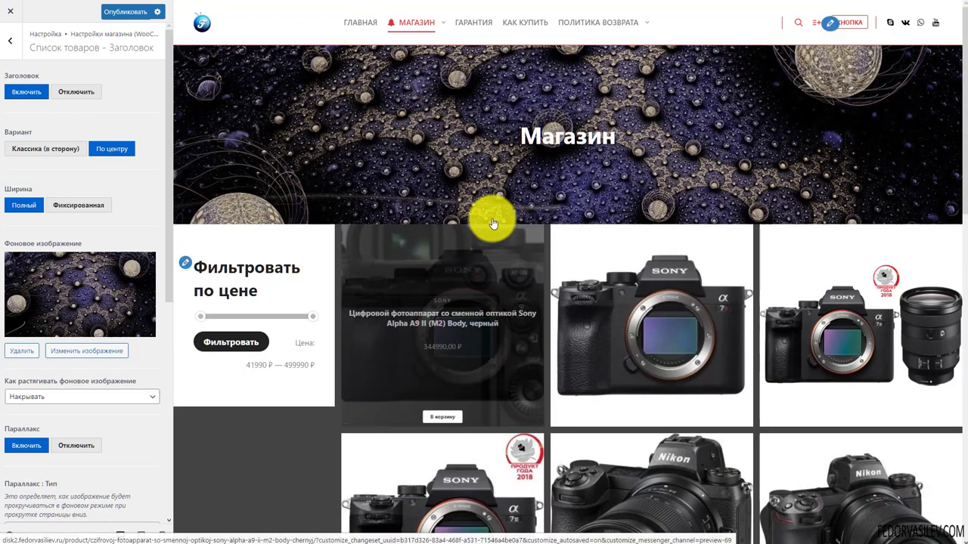
pyautogui.scroll(-2, 119, 113)
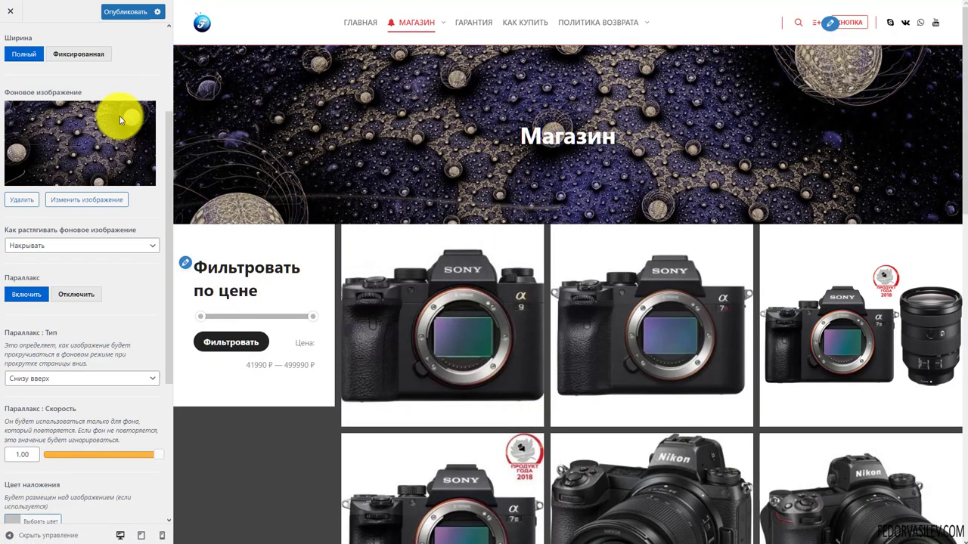
pyautogui.click(113, 245)
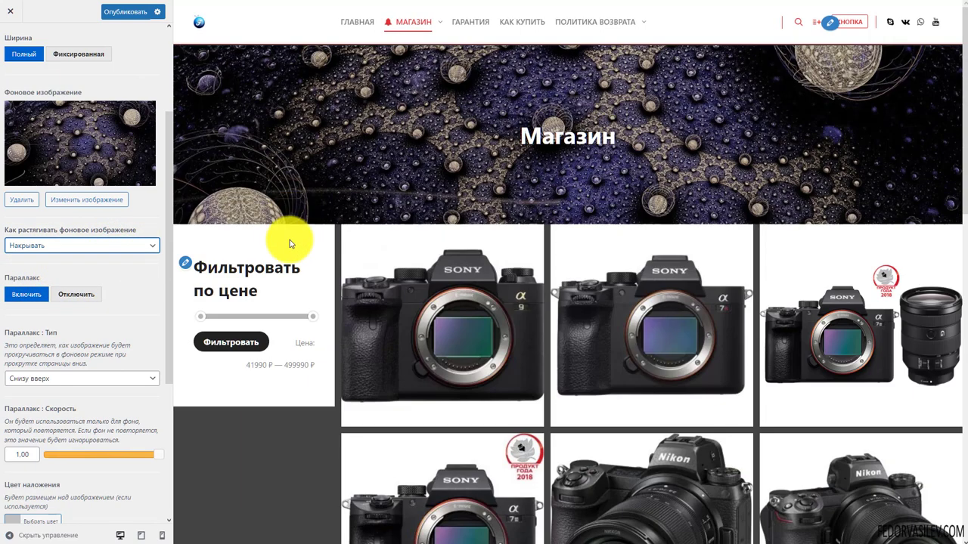
# Step: Set the header's overlay colour to red #dd3333 with 55% opacity
pyautogui.scroll(-3, 99, 261)
pyautogui.scroll(-1, 98, 270)
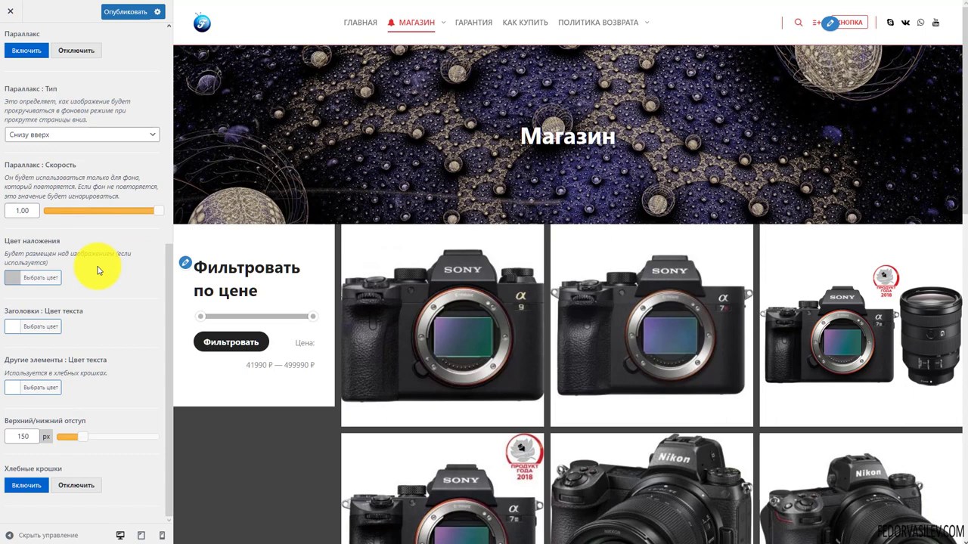
pyautogui.click(33, 278)
pyautogui.click(38, 425)
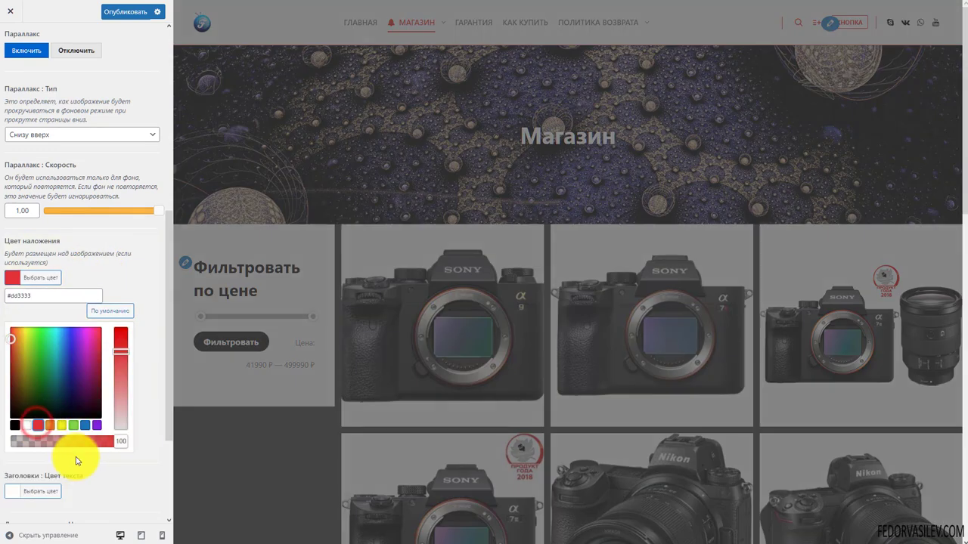
pyautogui.click(75, 442)
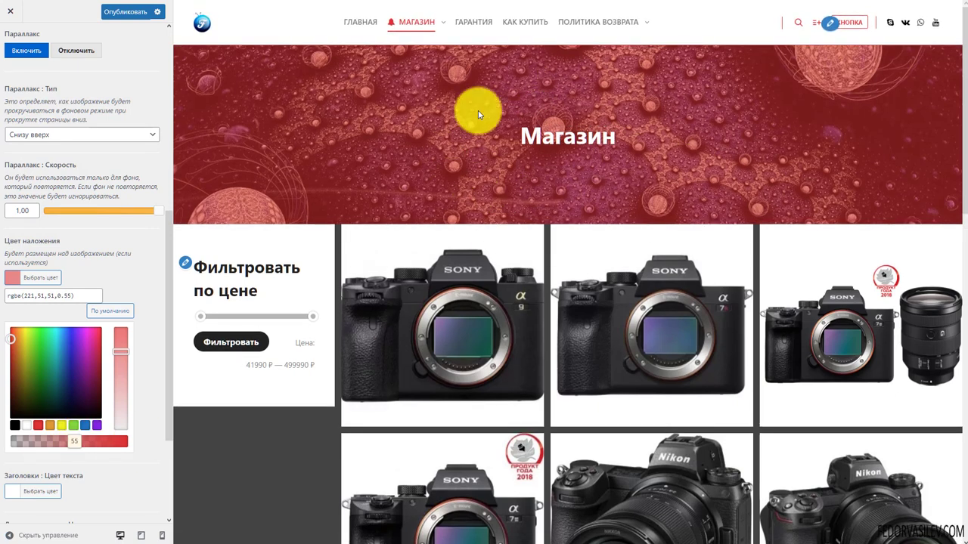
pyautogui.click(151, 287)
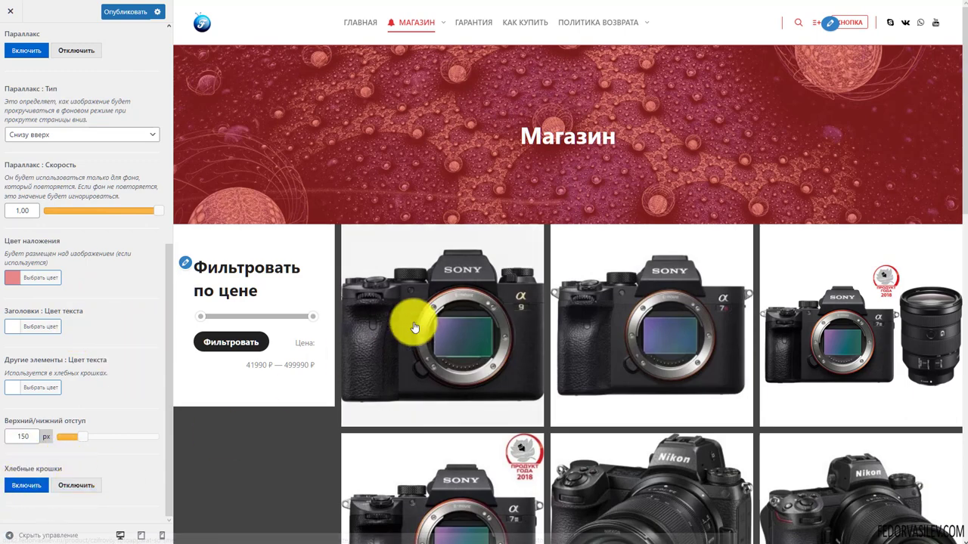
# Step: Check the shop page with the new header in the preview and publish the header settings, leaving breadcrumbs enabled
pyautogui.scroll(-4, 423, 242)
pyautogui.scroll(4, 476, 314)
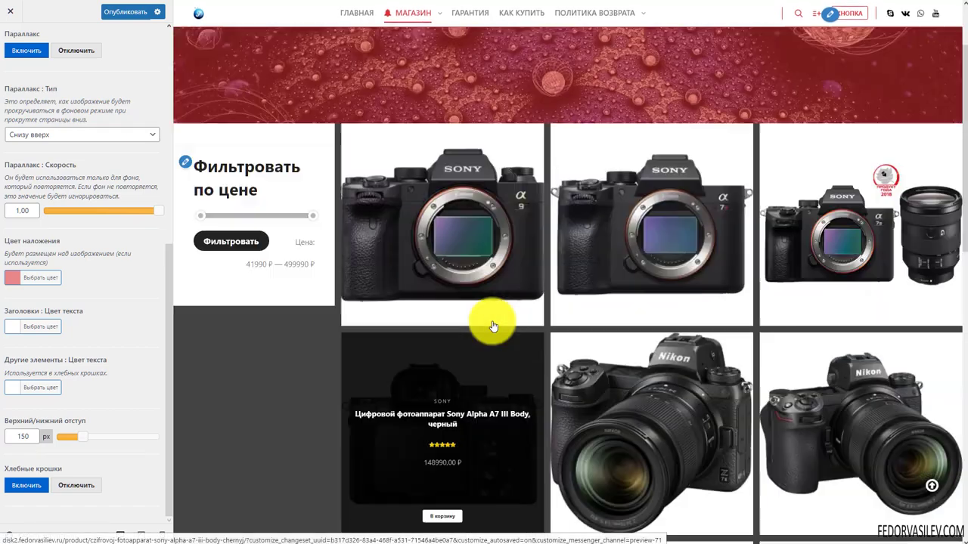
pyautogui.scroll(-4, 431, 330)
pyautogui.scroll(-5, 431, 331)
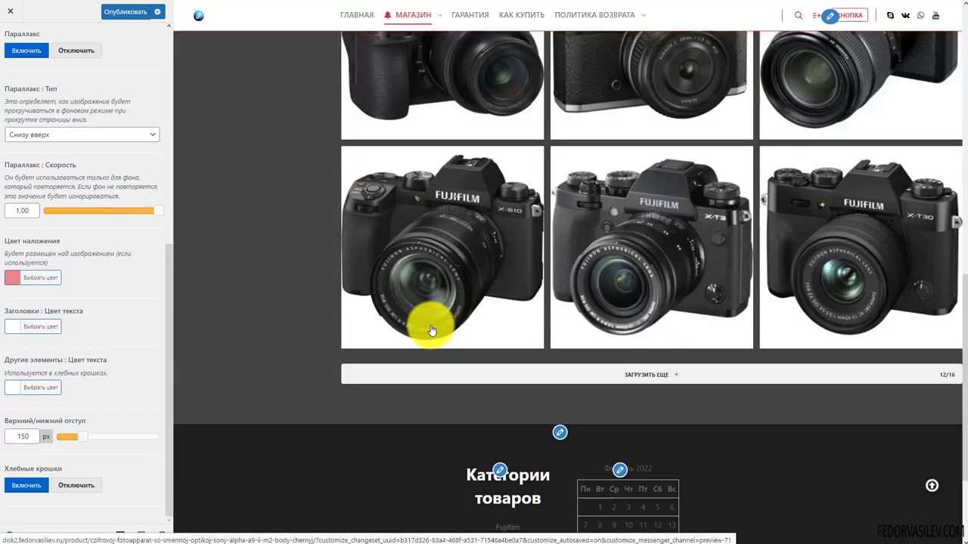
pyautogui.scroll(4, 431, 330)
pyautogui.scroll(5, 378, 264)
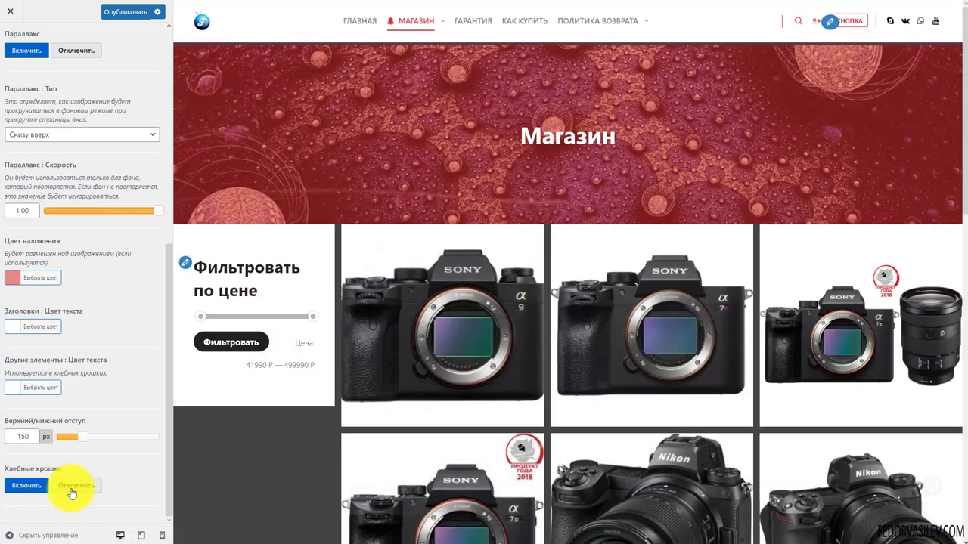
pyautogui.click(26, 486)
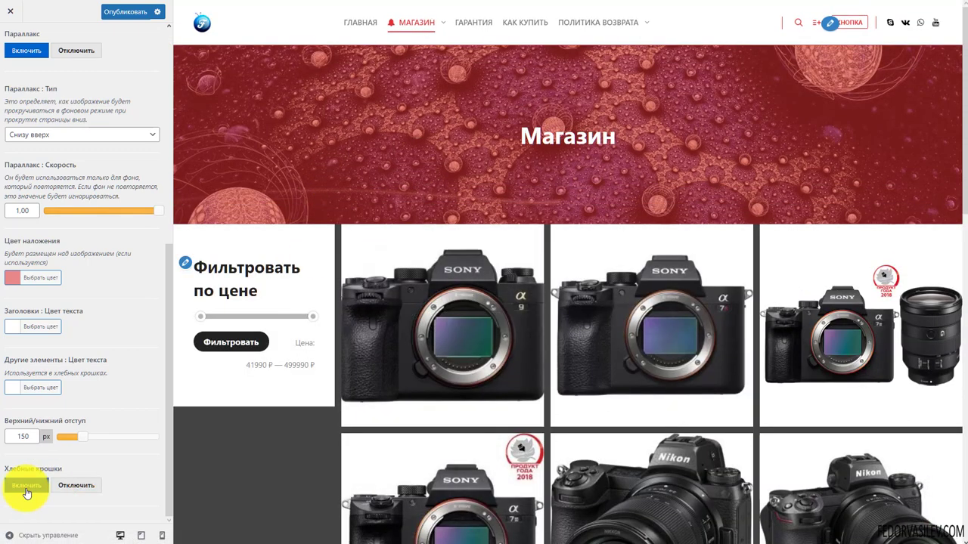
pyautogui.click(121, 15)
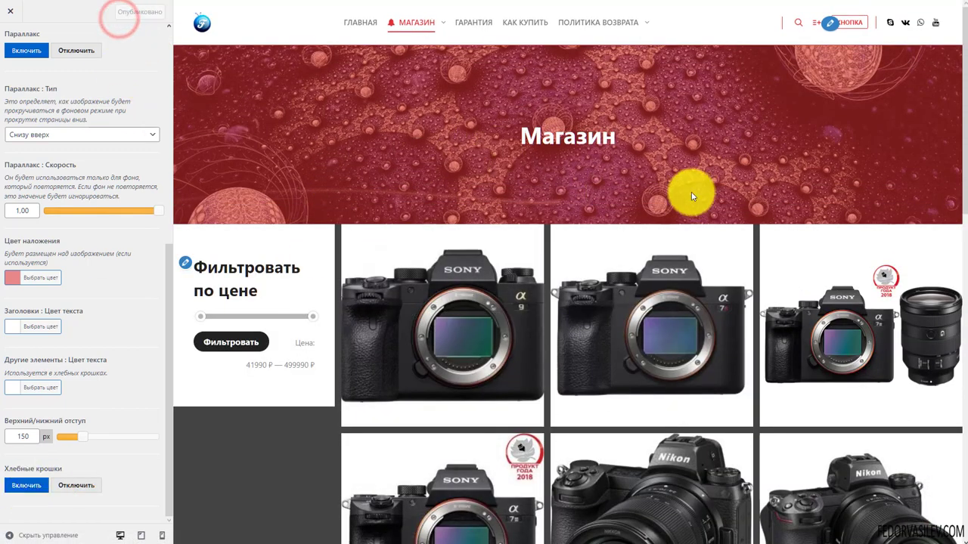
pyautogui.scroll(5, 45, 136)
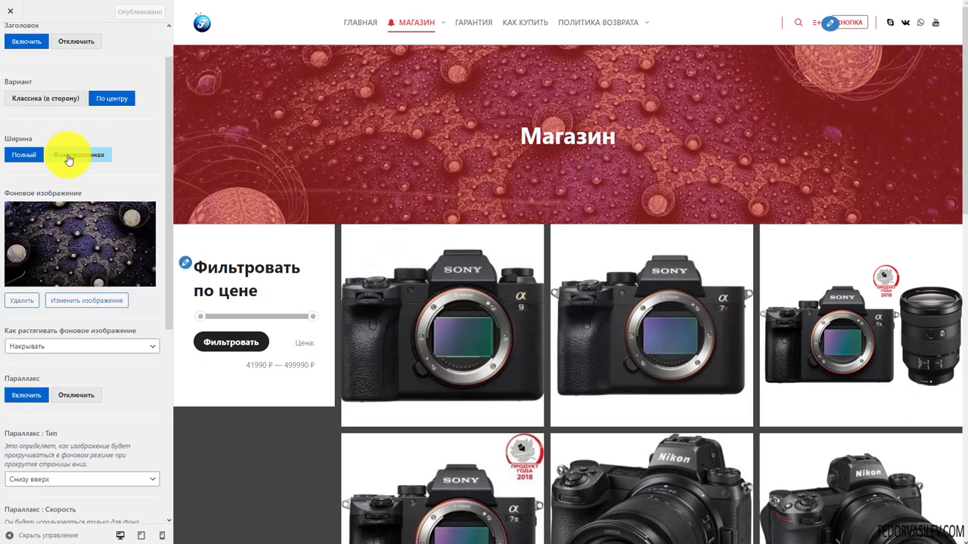
pyautogui.scroll(1, 68, 160)
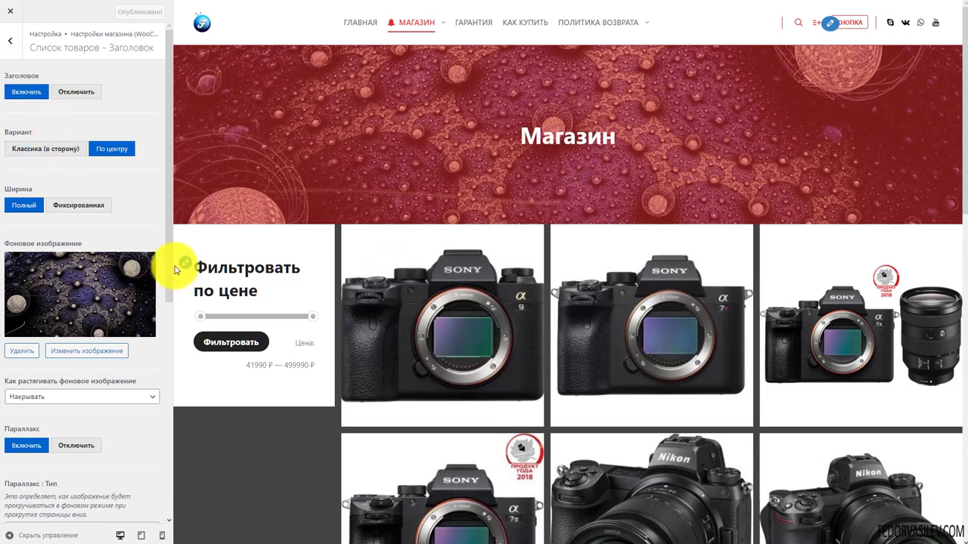
pyautogui.scroll(-5, 108, 260)
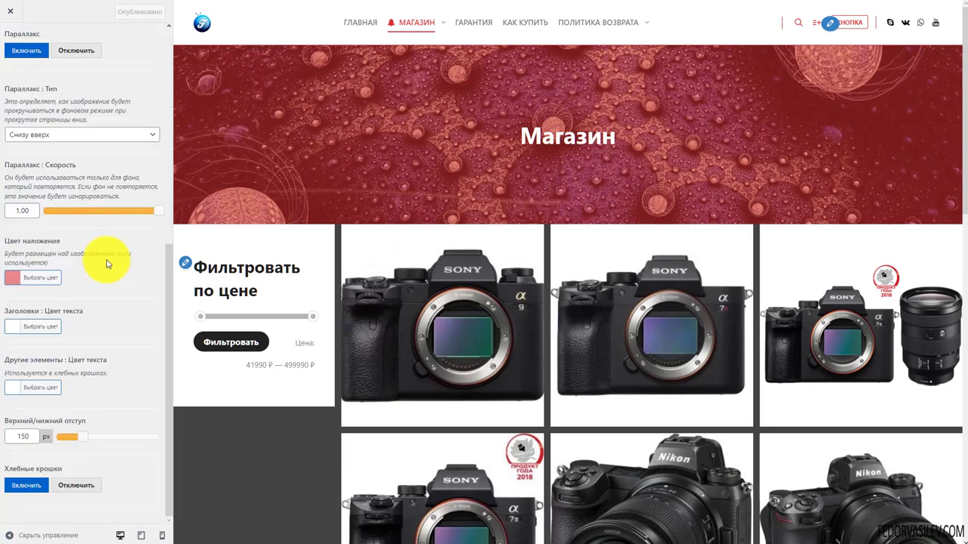
pyautogui.scroll(5, 106, 259)
pyautogui.scroll(-5, 106, 249)
pyautogui.scroll(5, 97, 189)
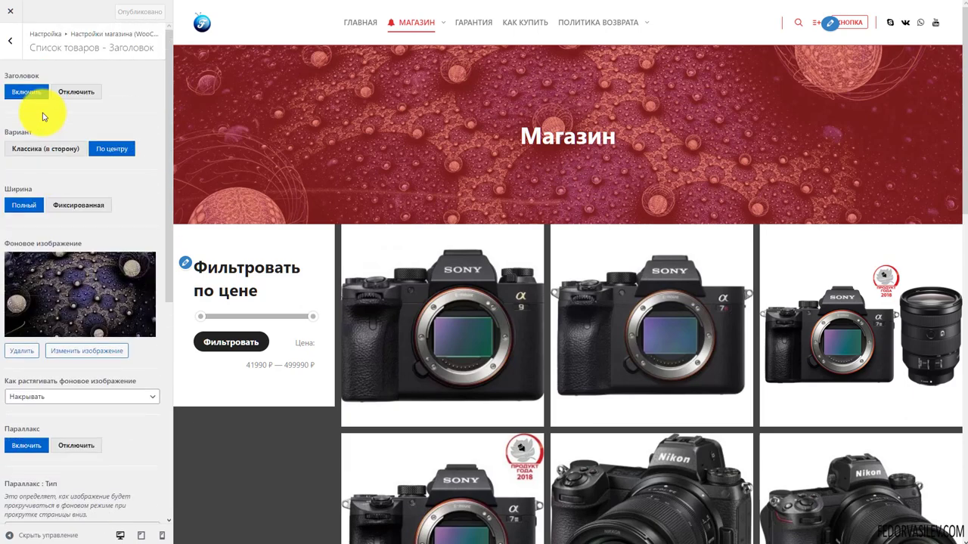
# Step: Open the «Единичный товар» settings and examine the product page preview, keeping «Прятать содержимое под шапку» at «Выключить»
pyautogui.click(9, 47)
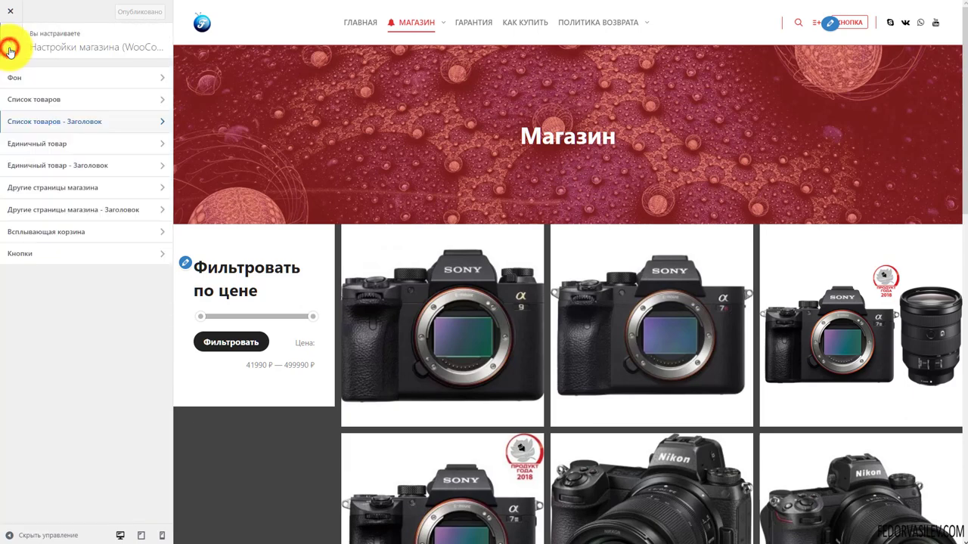
pyautogui.click(40, 146)
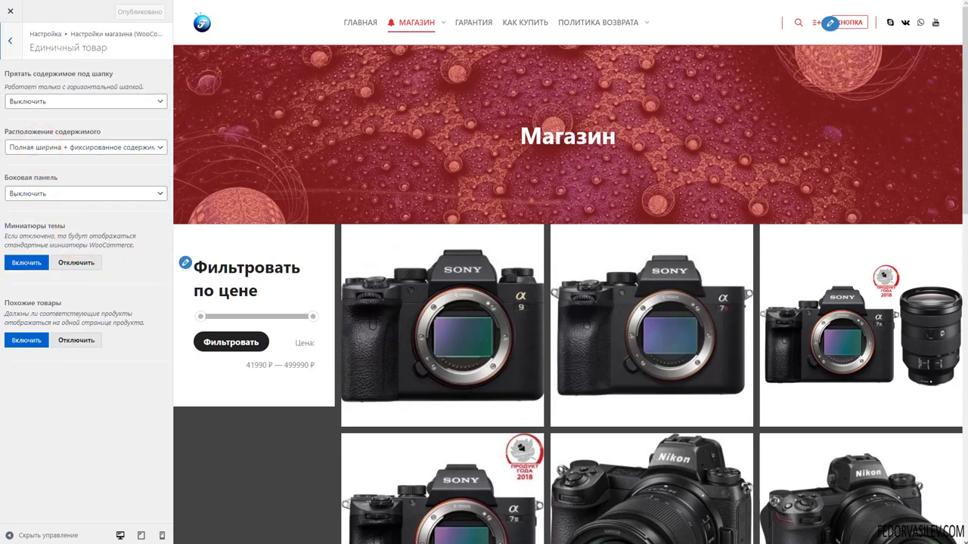
pyautogui.scroll(-6, 802, 191)
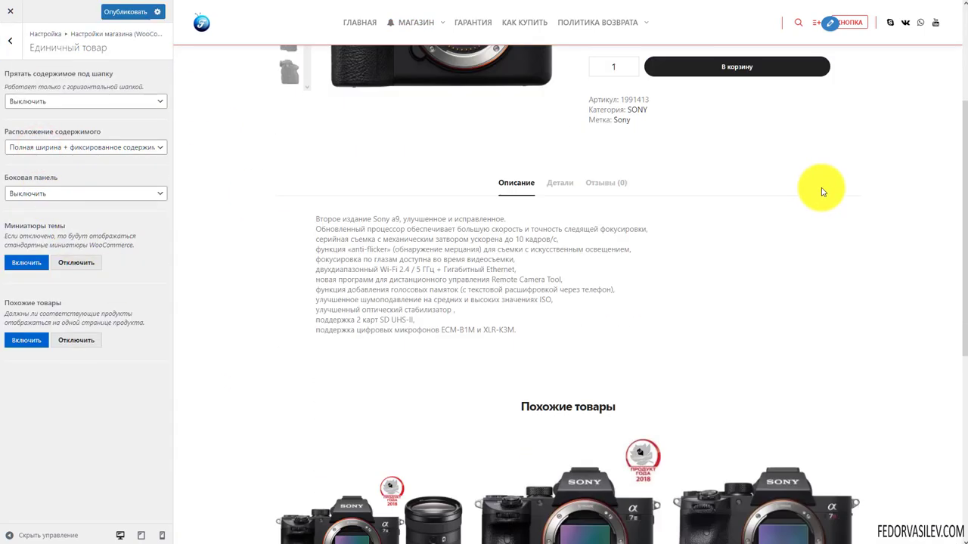
pyautogui.scroll(10, 529, 277)
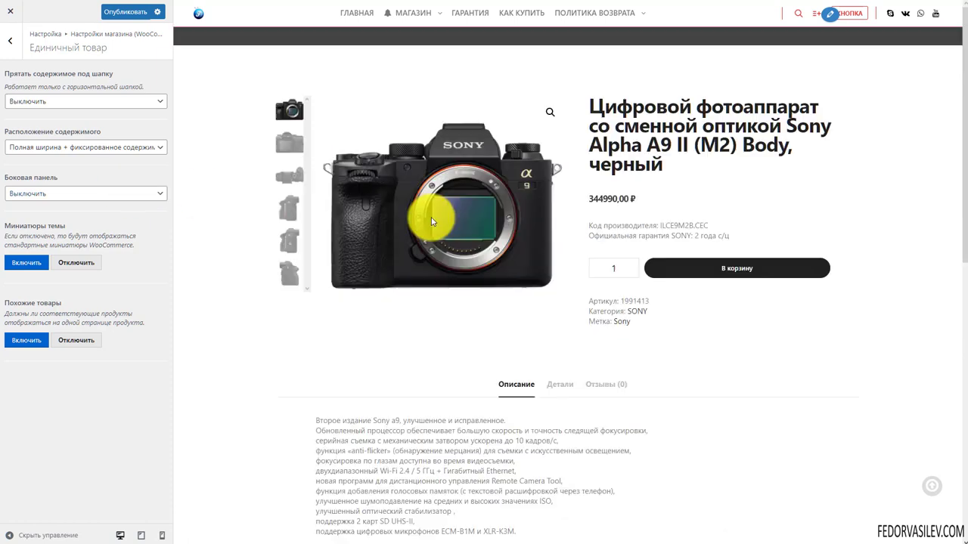
pyautogui.click(25, 99)
pyautogui.click(27, 106)
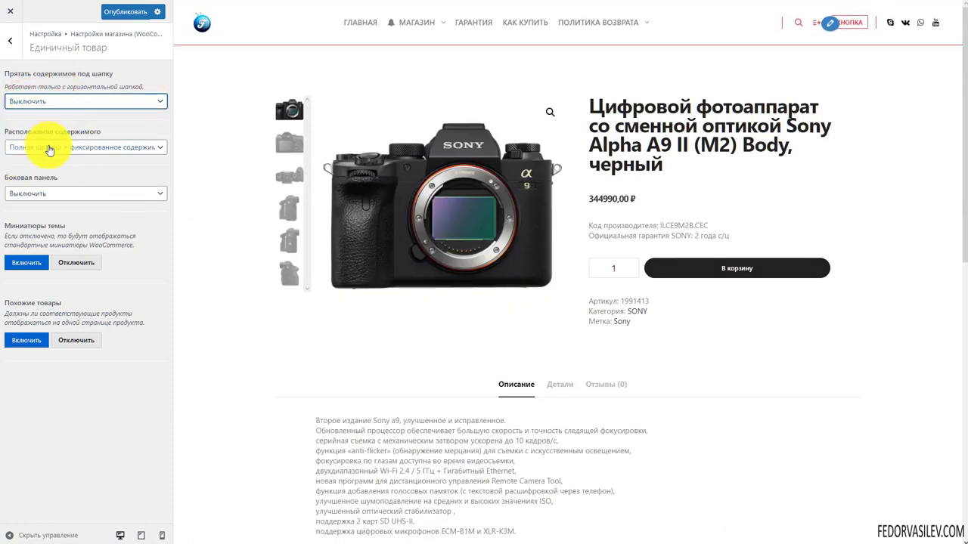
# Step: Try the «По центру фиксированная ширина» content layout, restore «Полная ширина + фиксированное содержимое», and check the sidebar options, keeping «Выключить»
pyautogui.click(80, 149)
pyautogui.click(67, 157)
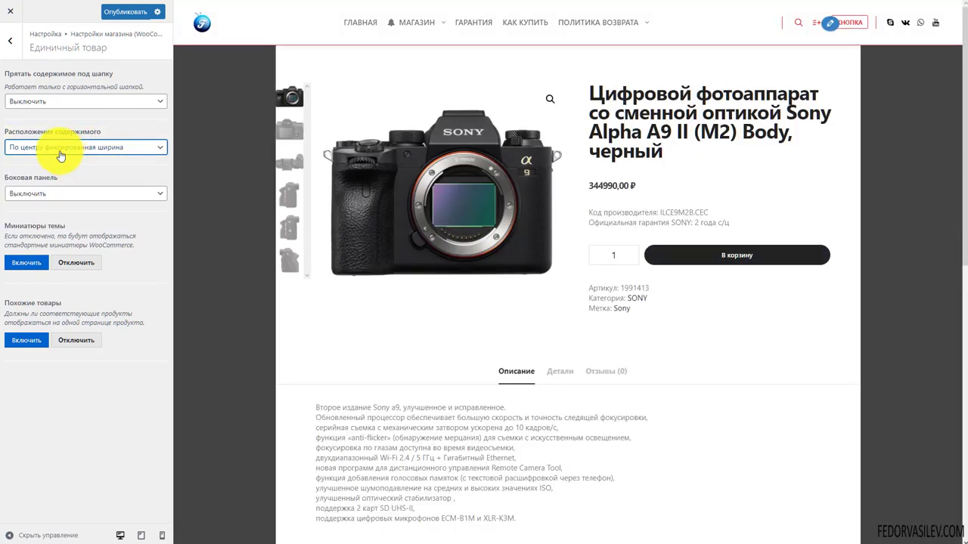
pyautogui.scroll(-8, 244, 294)
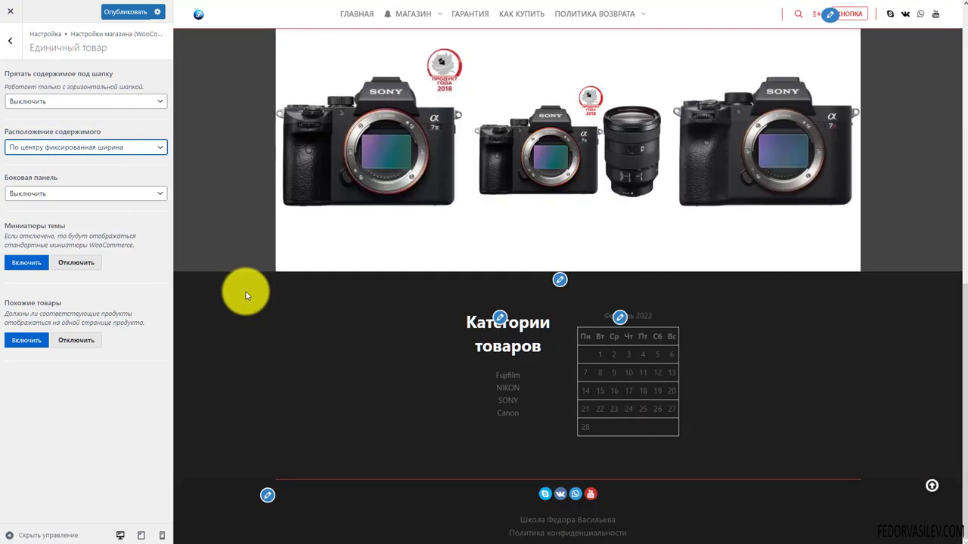
pyautogui.scroll(9, 242, 296)
pyautogui.click(76, 148)
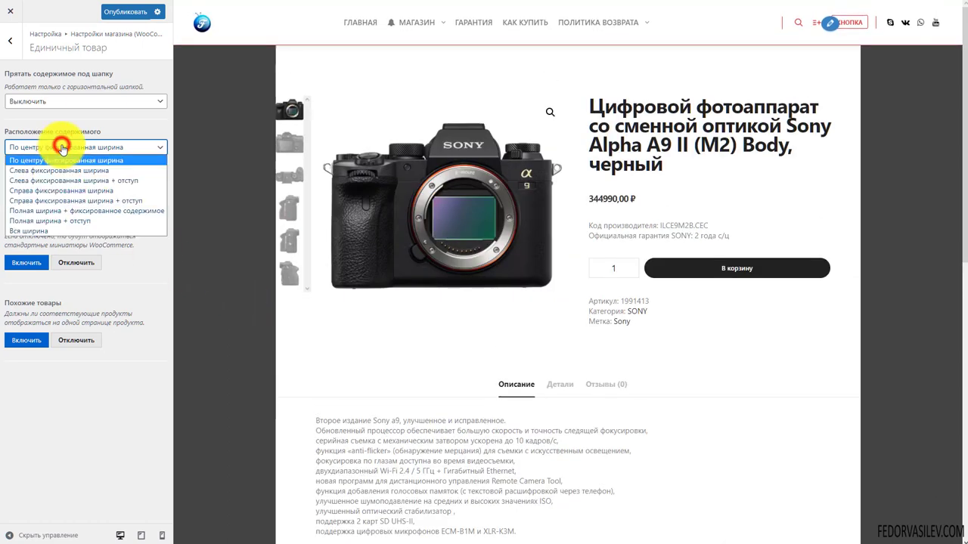
pyautogui.click(43, 198)
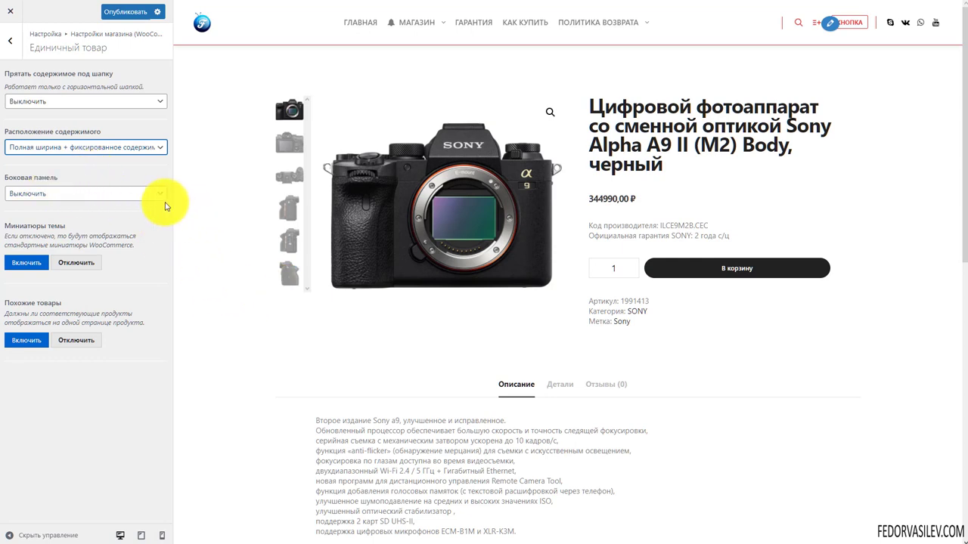
pyautogui.click(82, 195)
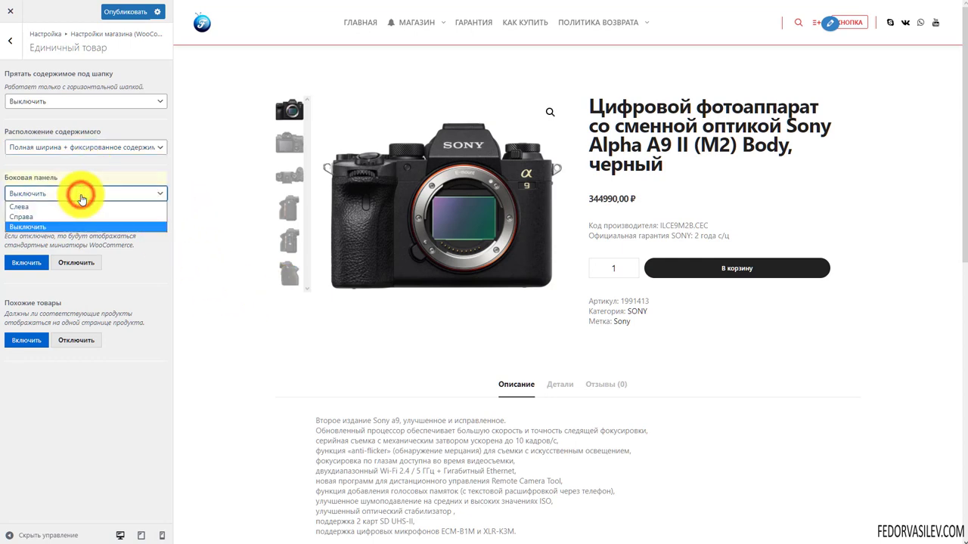
pyautogui.click(82, 197)
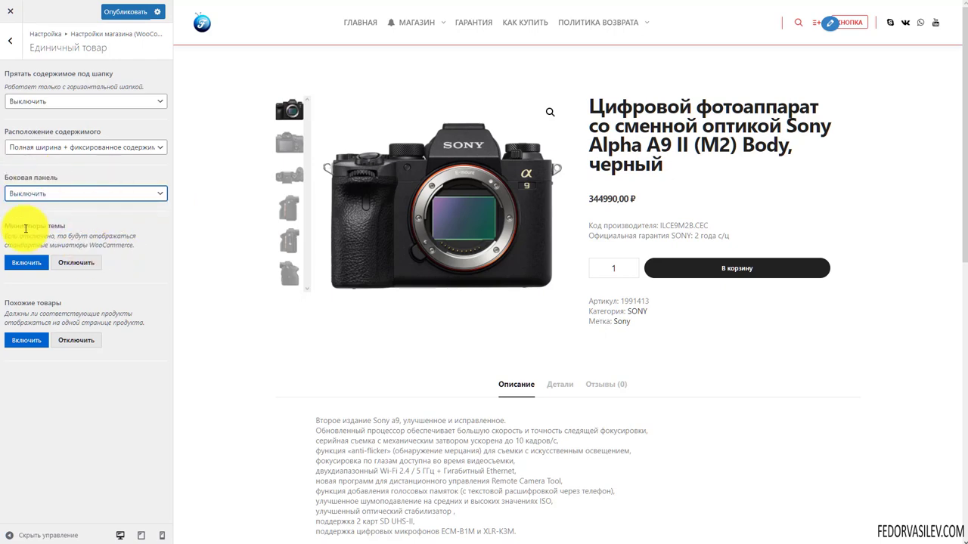
# Step: Try turning off «Миниатюры темы», browse the product photos with the standard thumbnails, and turn the theme thumbnails back on
pyautogui.click(93, 264)
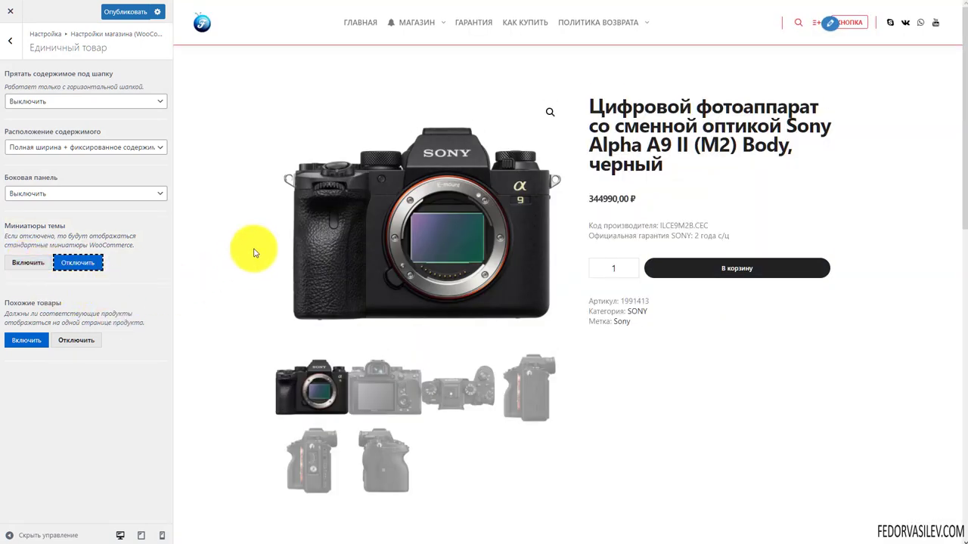
pyautogui.click(371, 392)
pyautogui.click(463, 408)
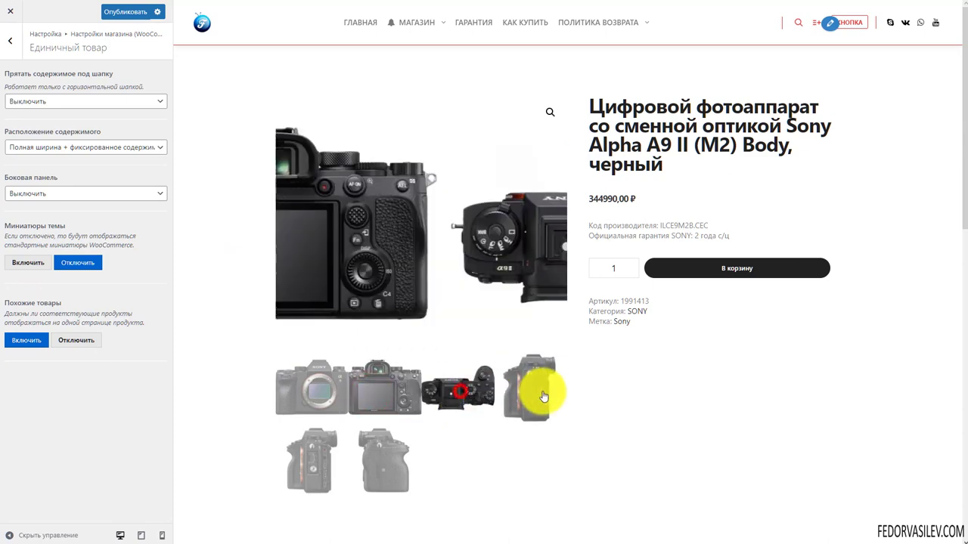
pyautogui.click(534, 392)
pyautogui.click(35, 269)
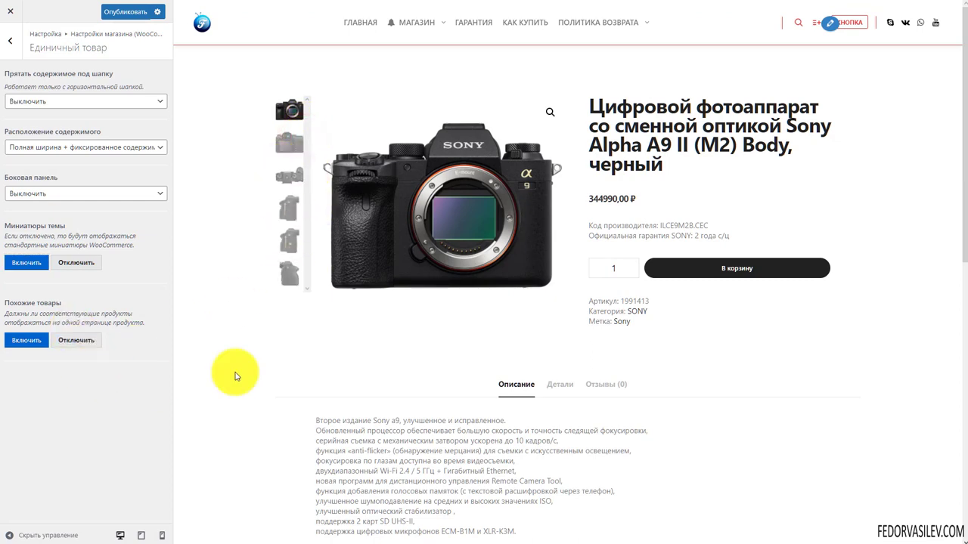
# Step: Try disabling «Похожие товары» on the product page, check the preview, and enable the section again
pyautogui.scroll(-6, 399, 313)
pyautogui.scroll(2, 480, 277)
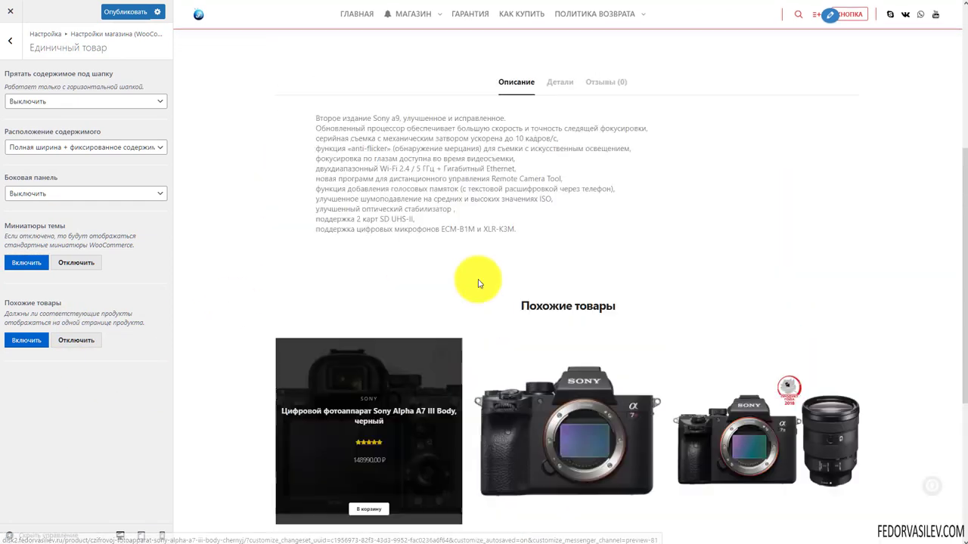
pyautogui.click(76, 344)
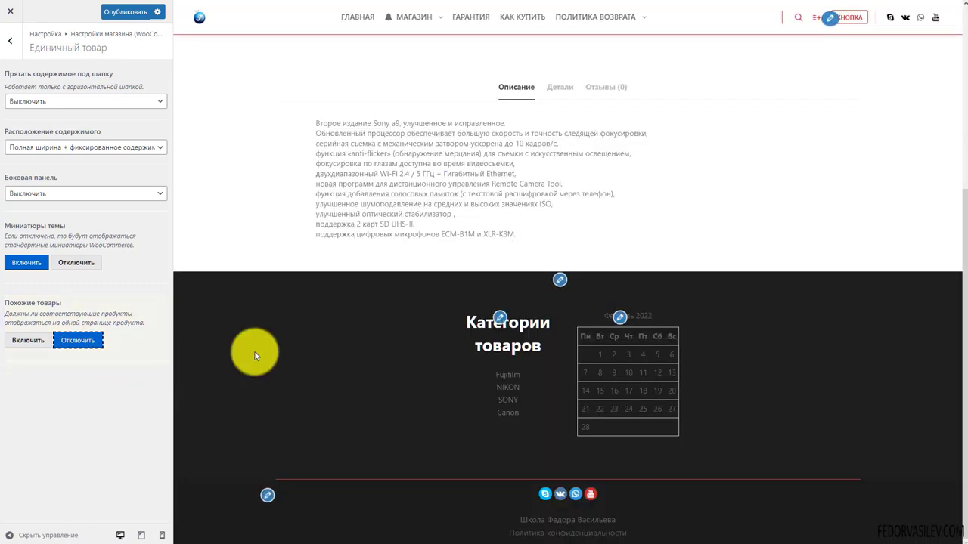
pyautogui.scroll(3, 378, 368)
pyautogui.scroll(-1, 302, 362)
pyautogui.click(21, 342)
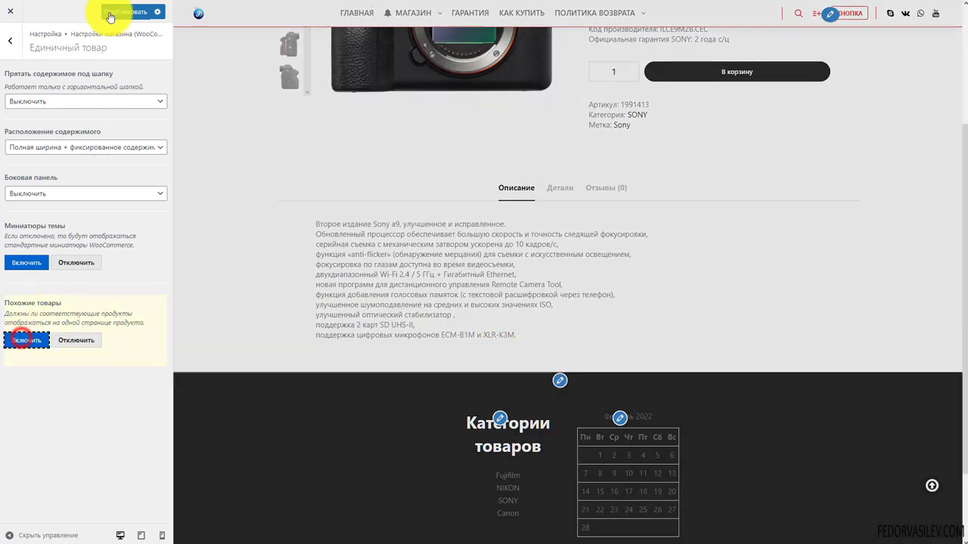
# Step: Publish the single product settings and open the «Единичный товар - Заголовок» section
pyautogui.click(109, 12)
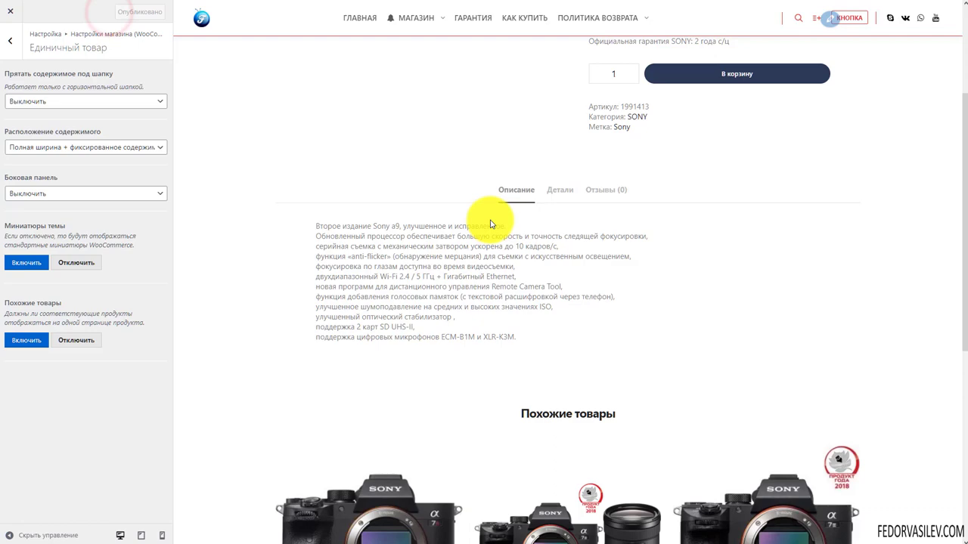
pyautogui.click(10, 40)
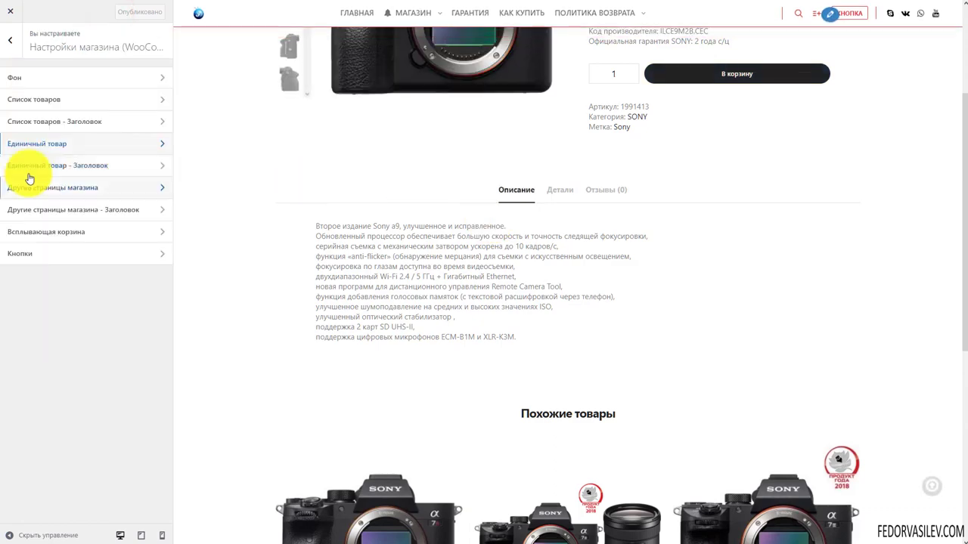
pyautogui.click(31, 172)
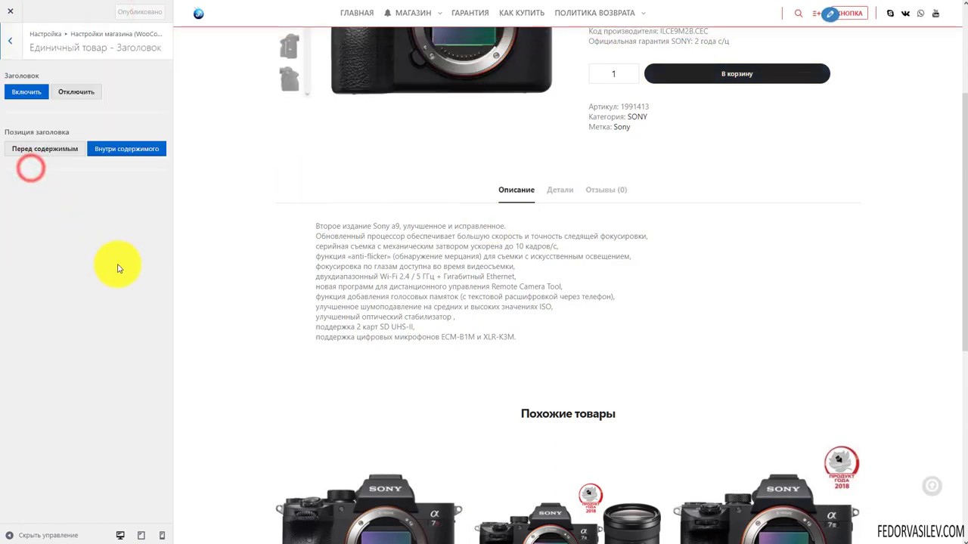
# Step: Try hiding the single product title in the preview and enable it again
pyautogui.scroll(3, 389, 298)
pyautogui.click(60, 93)
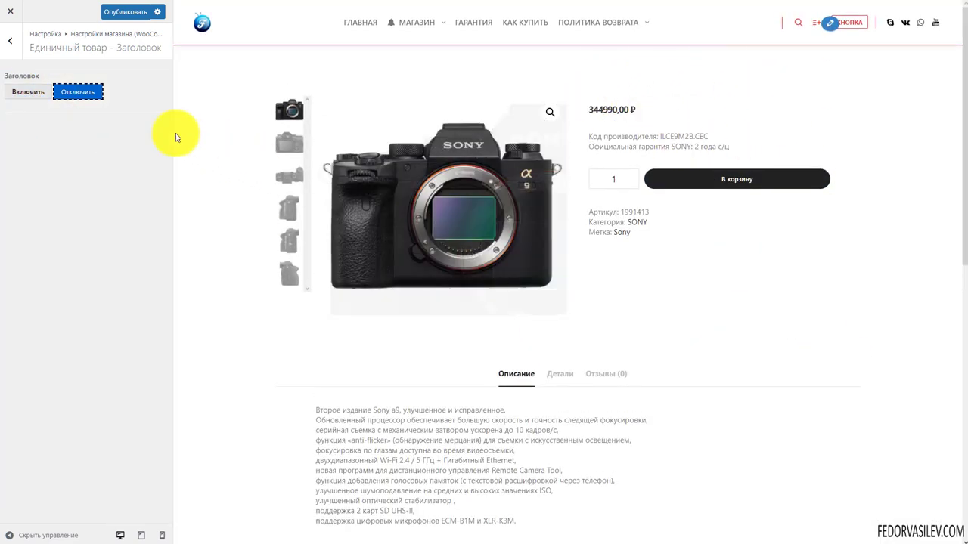
pyautogui.click(19, 94)
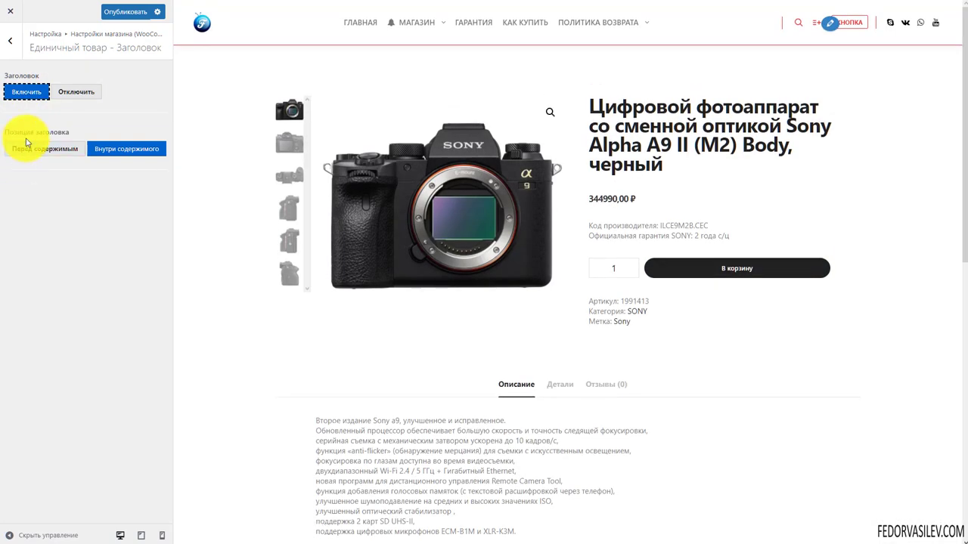
# Step: Try the «Перед содержимым» title position and review its variant, background and breadcrumb options, restoring «Внутри содержимого» after the test
pyautogui.click(39, 151)
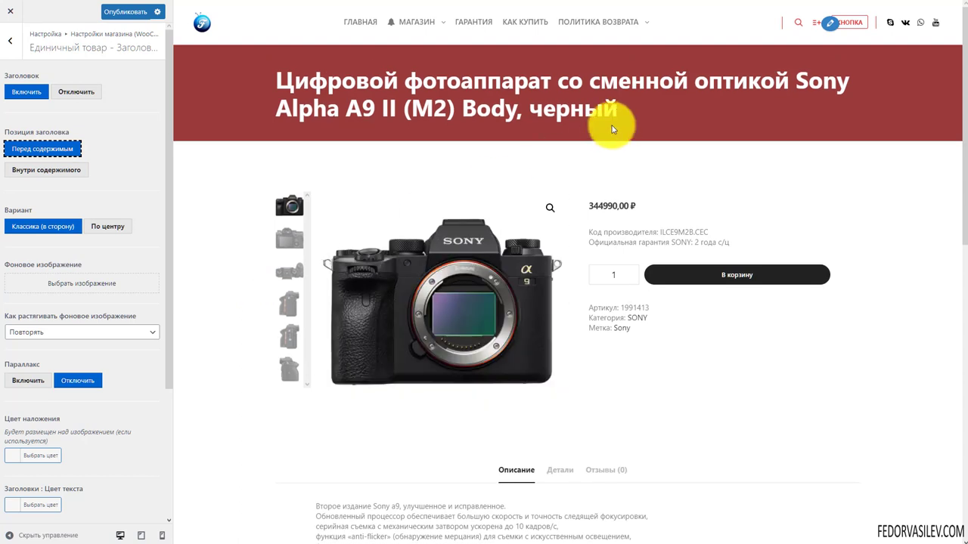
pyautogui.moveTo(644, 113); pyautogui.dragTo(276, 78)
pyautogui.click(289, 112)
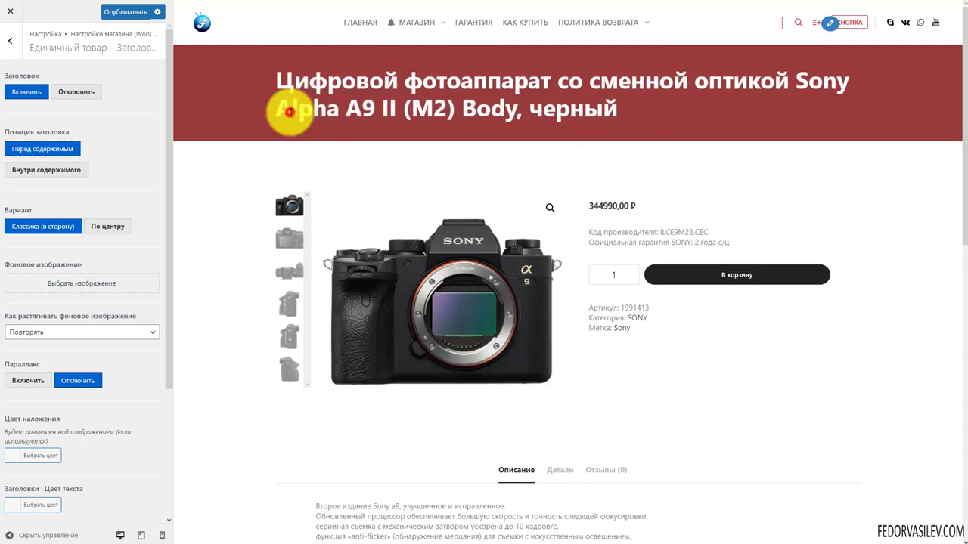
pyautogui.click(99, 226)
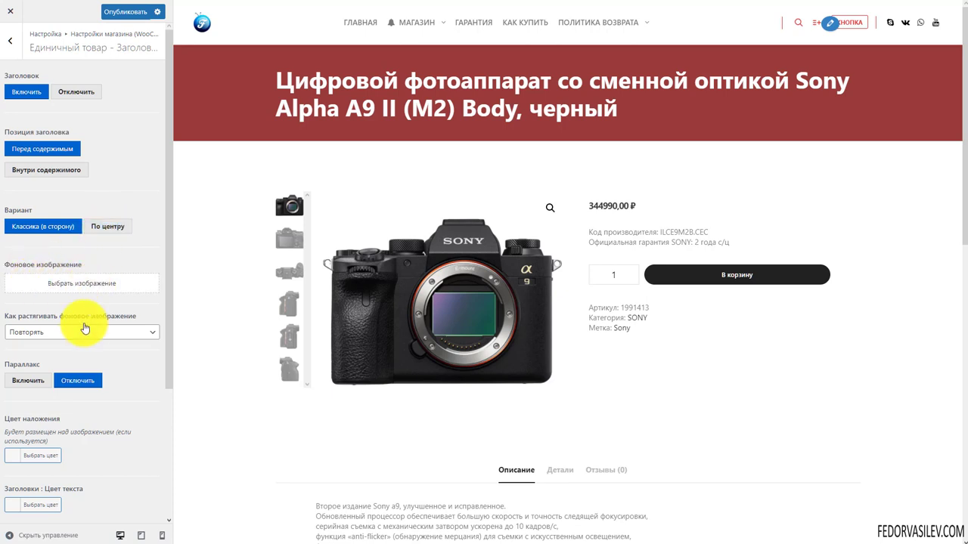
pyautogui.scroll(-5, 118, 366)
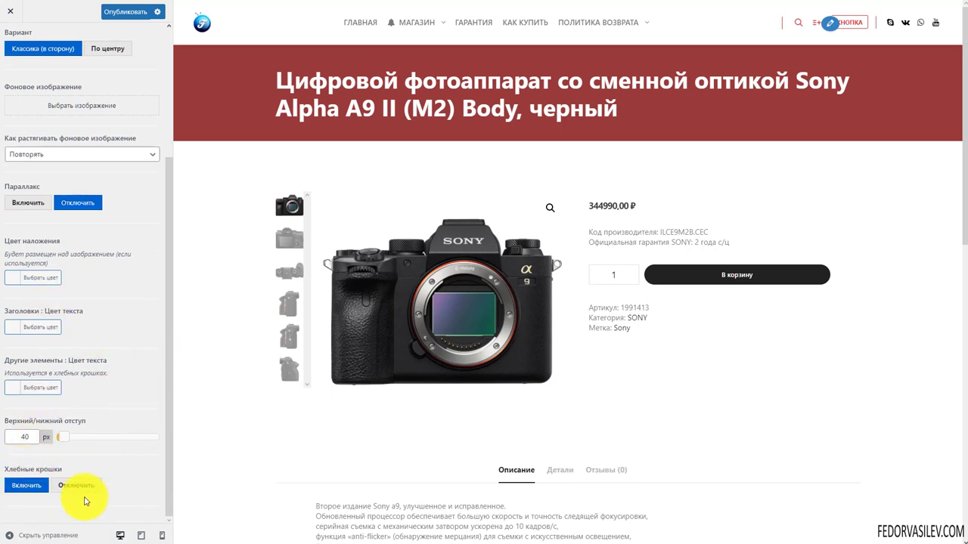
pyautogui.click(22, 491)
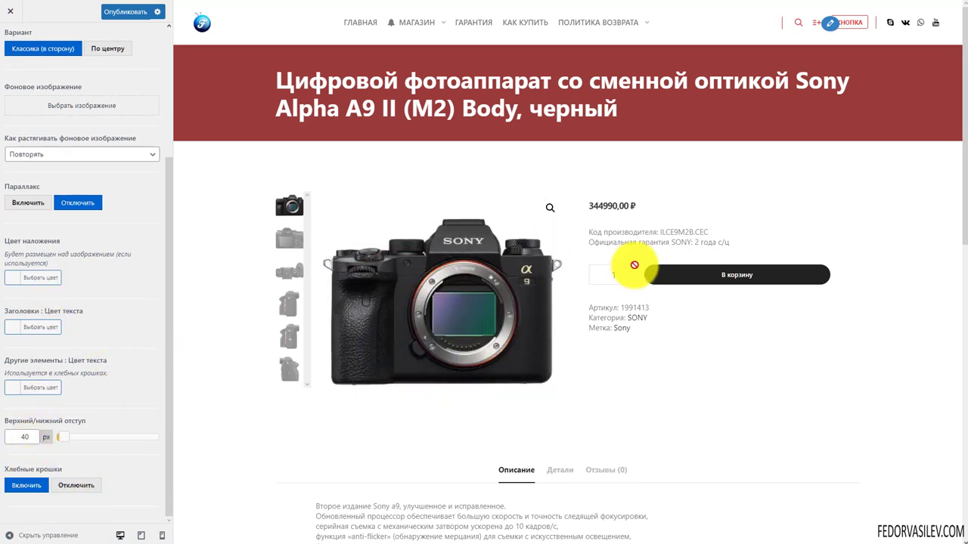
pyautogui.scroll(5, 87, 135)
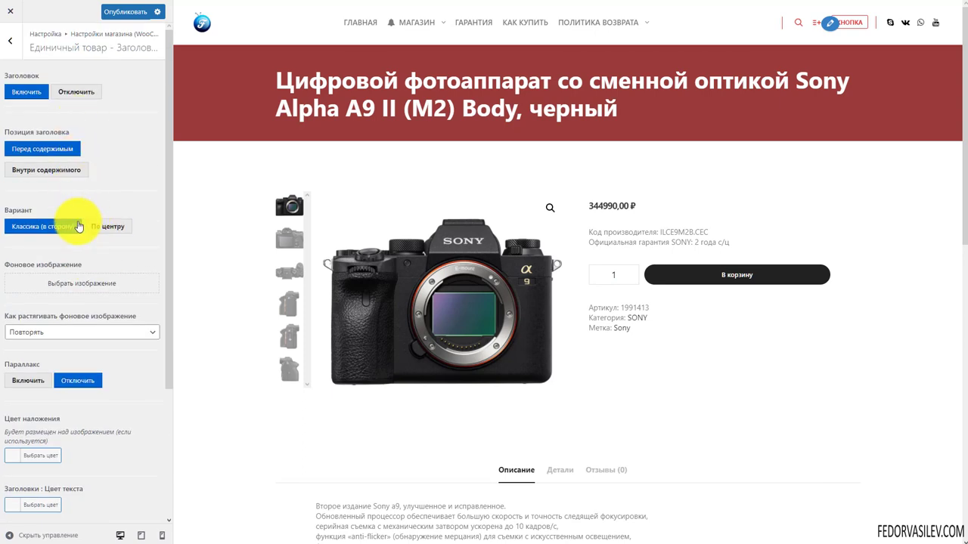
pyautogui.click(47, 173)
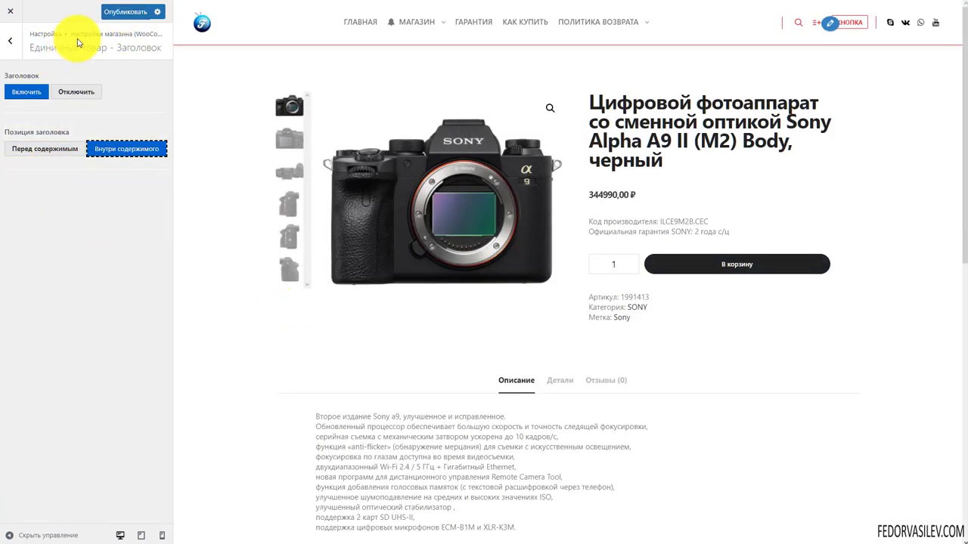
# Step: Publish the product title settings and open «Другие страницы магазина» to read which shop pages it covers
pyautogui.click(117, 11)
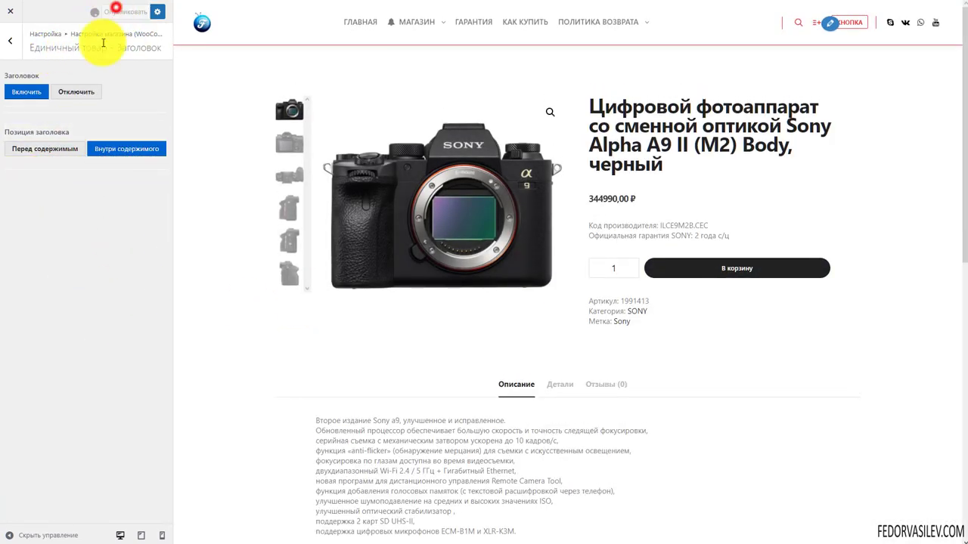
pyautogui.click(9, 40)
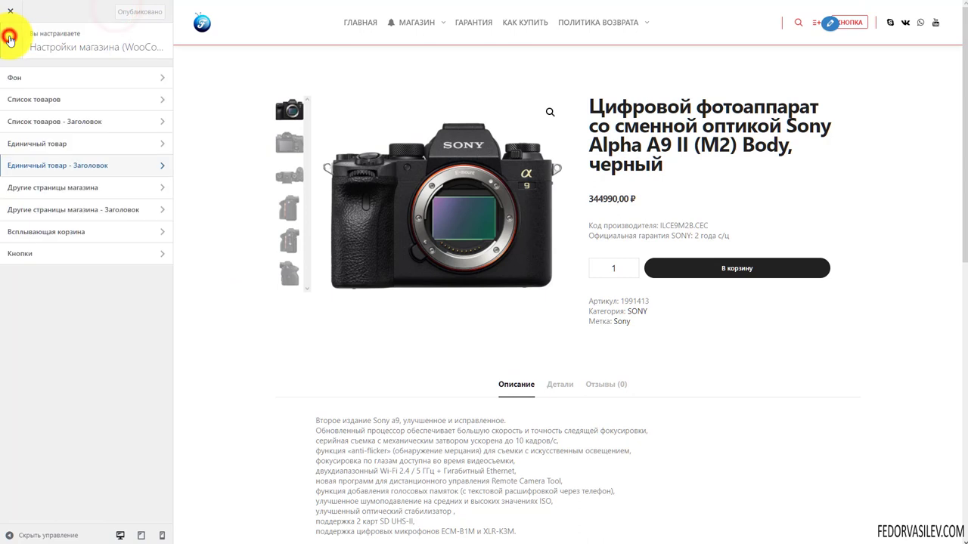
pyautogui.click(66, 189)
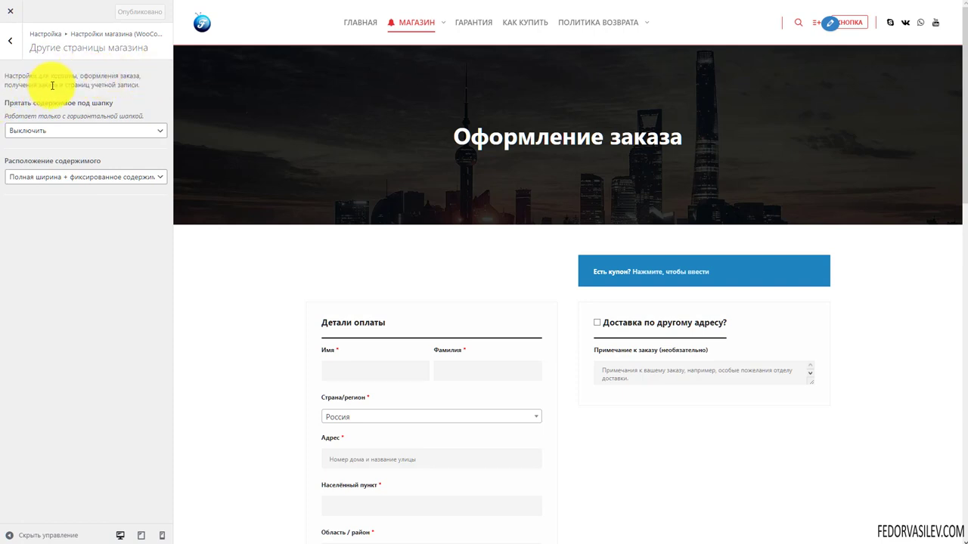
pyautogui.moveTo(51, 85); pyautogui.dragTo(113, 85)
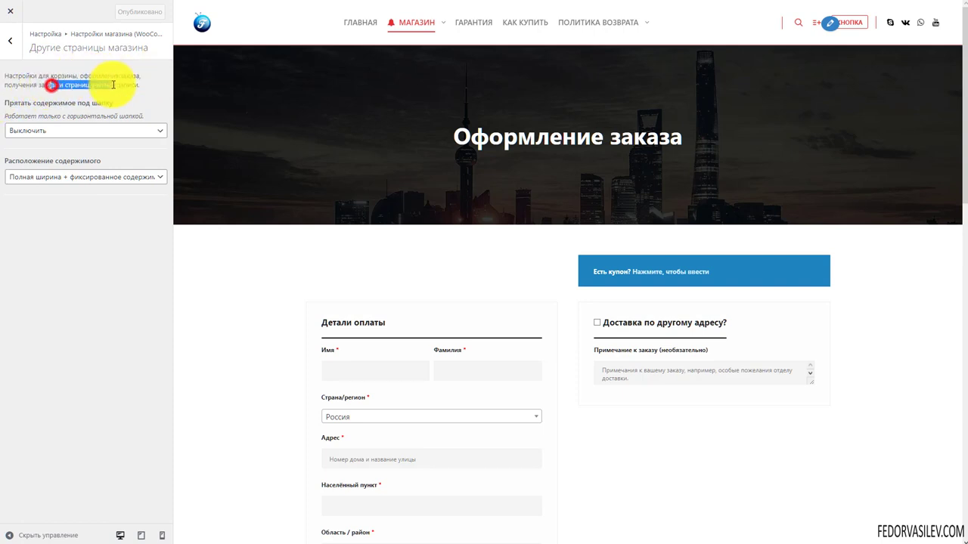
# Step: Look over the «Оформление заказа» page in the preview, from the billing form to the order summary and back
pyautogui.click(436, 25)
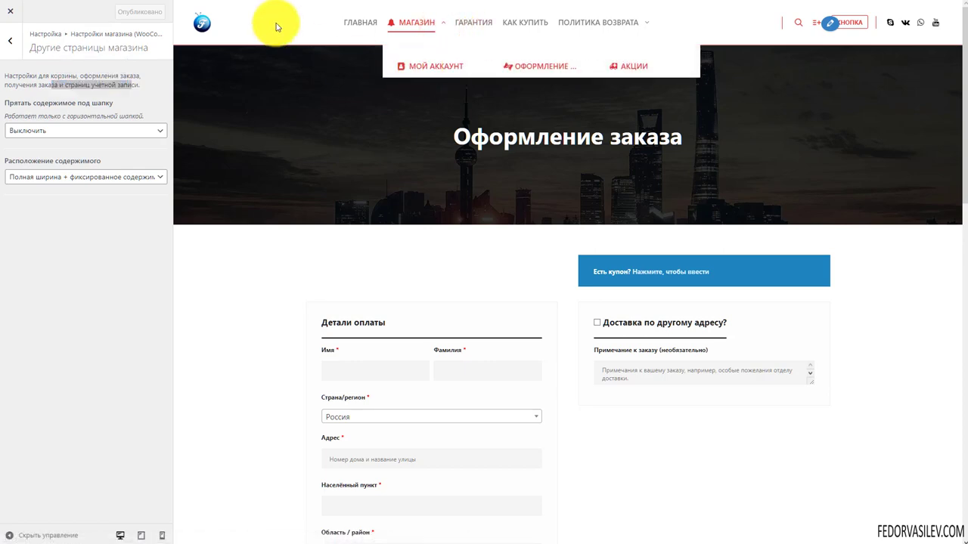
pyautogui.click(334, 262)
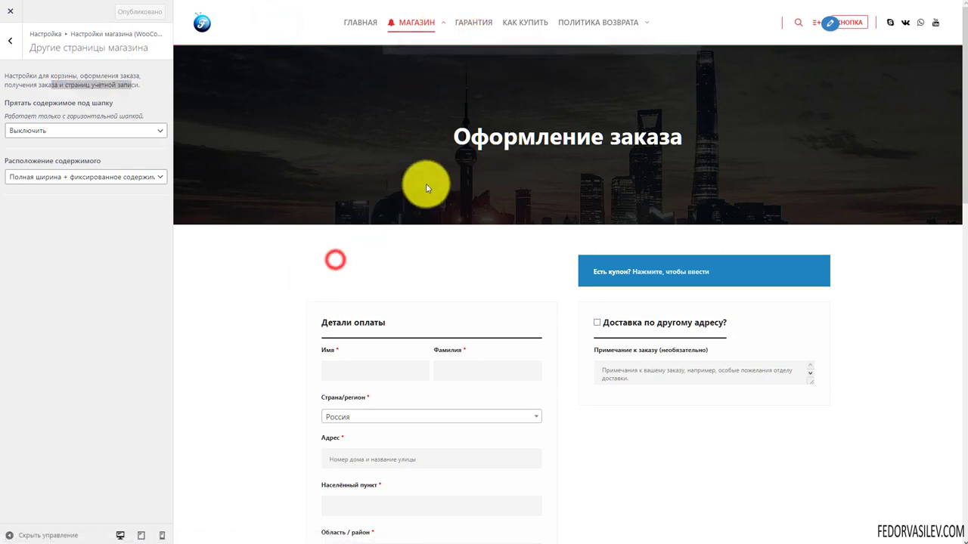
pyautogui.scroll(-4, 425, 185)
pyautogui.scroll(-5, 425, 185)
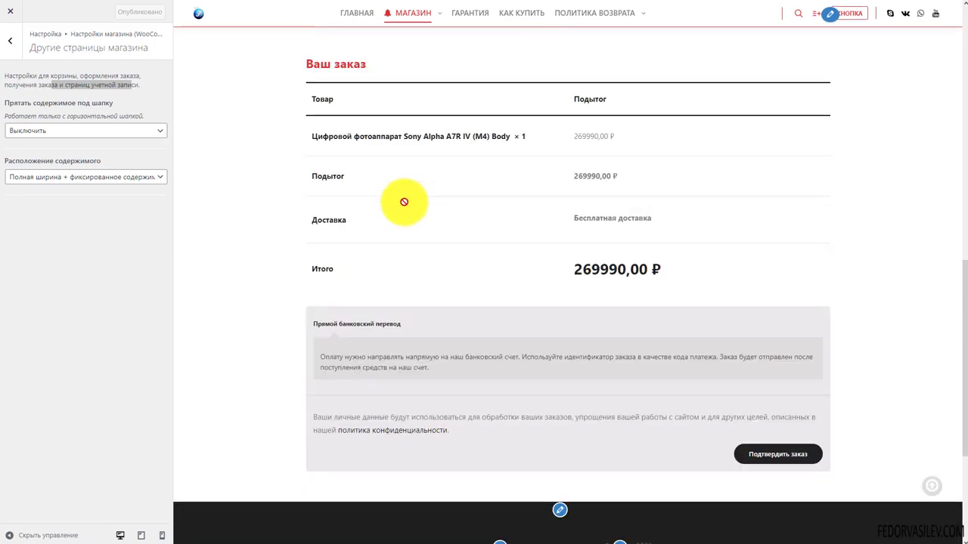
pyautogui.scroll(10, 403, 202)
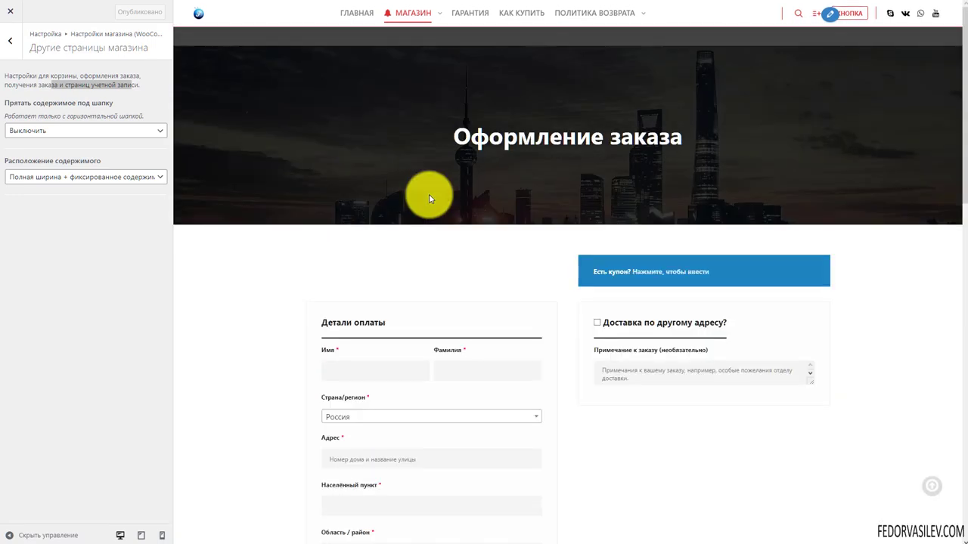
pyautogui.scroll(-1, 426, 189)
pyautogui.scroll(1, 263, 210)
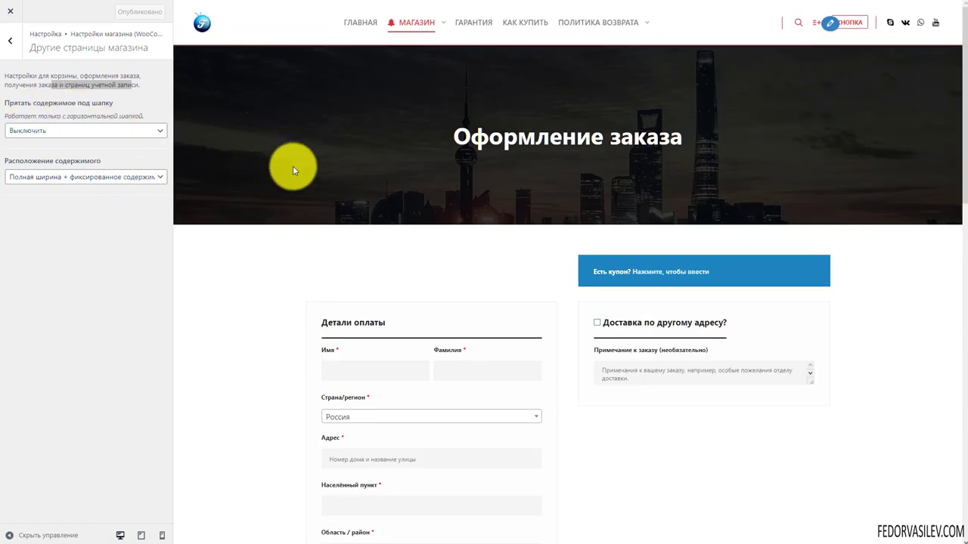
# Step: Try «Да, скрыть содержимое» for hiding content under the header and restore «Выключить»
pyautogui.click(119, 138)
pyautogui.click(86, 150)
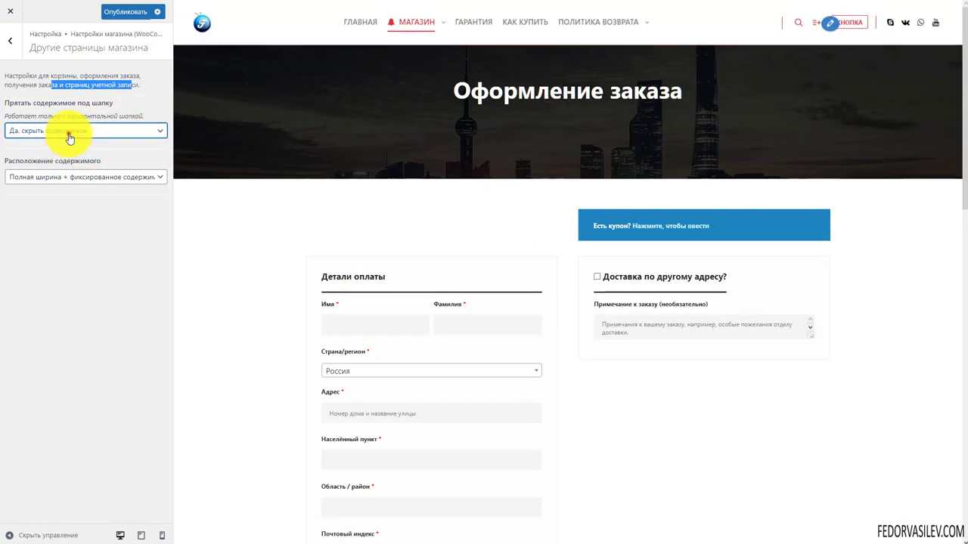
pyautogui.click(69, 130)
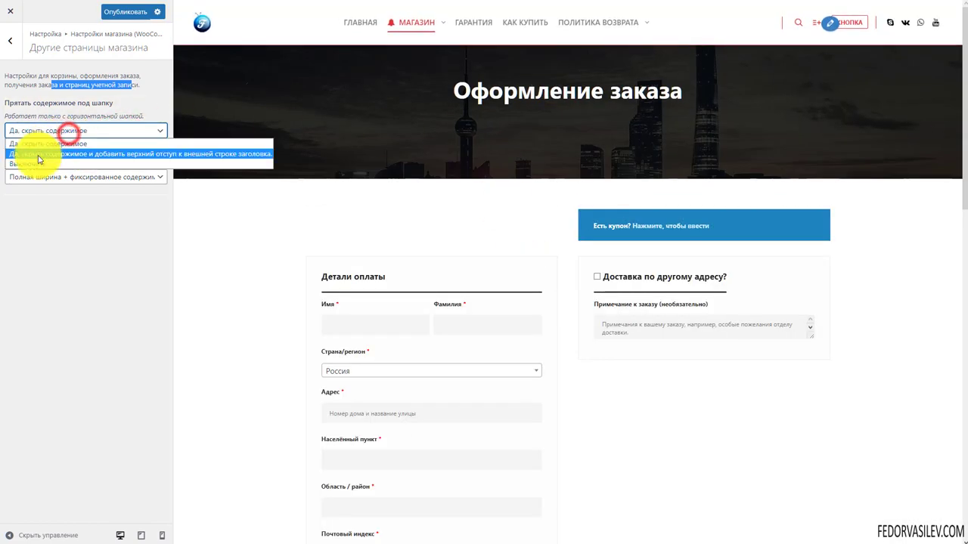
pyautogui.click(36, 163)
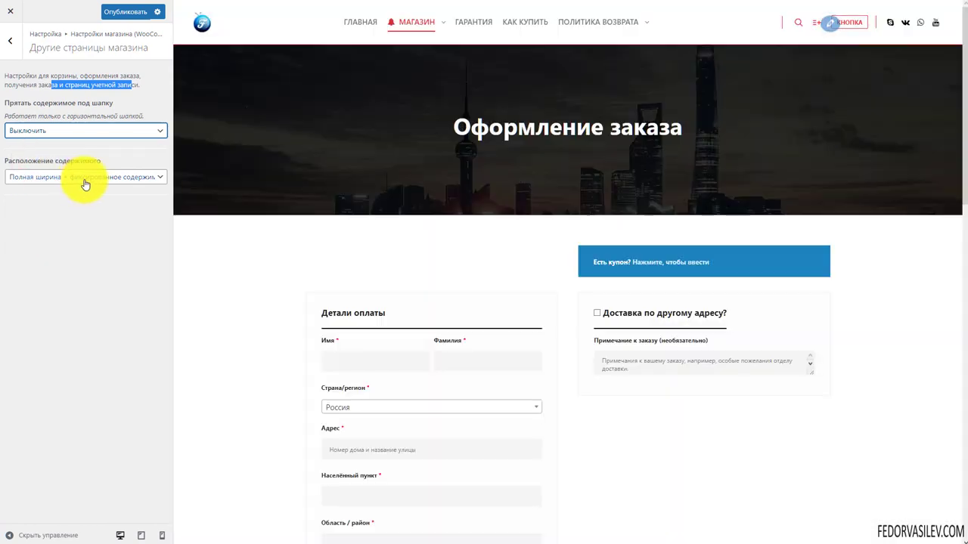
# Step: Try the «Слева фиксированная ширина» content layout and check the checkout page in the preview
pyautogui.click(85, 181)
pyautogui.click(81, 205)
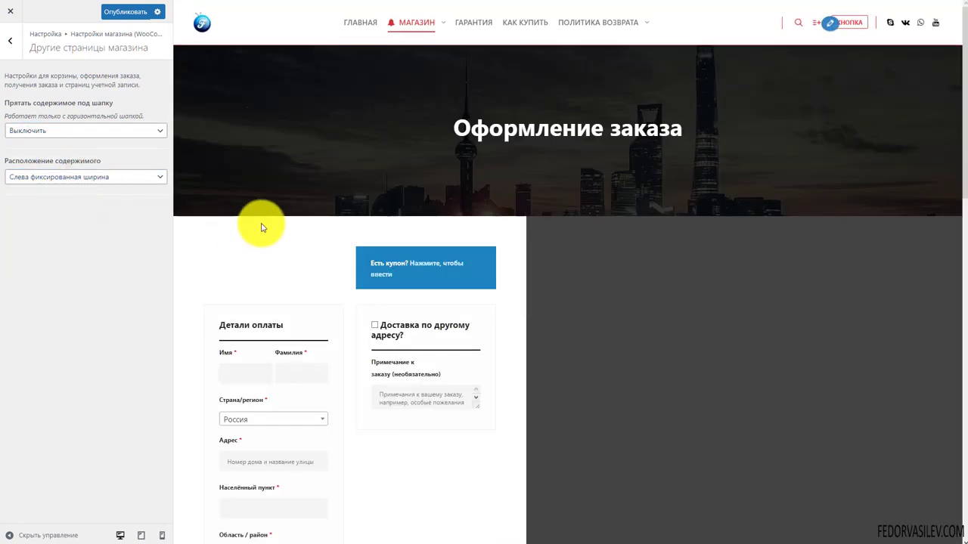
pyautogui.scroll(-4, 261, 223)
# Step: Set the content layout of the other shop pages to «По центру фиксированная ширина» and publish the change
pyautogui.click(85, 181)
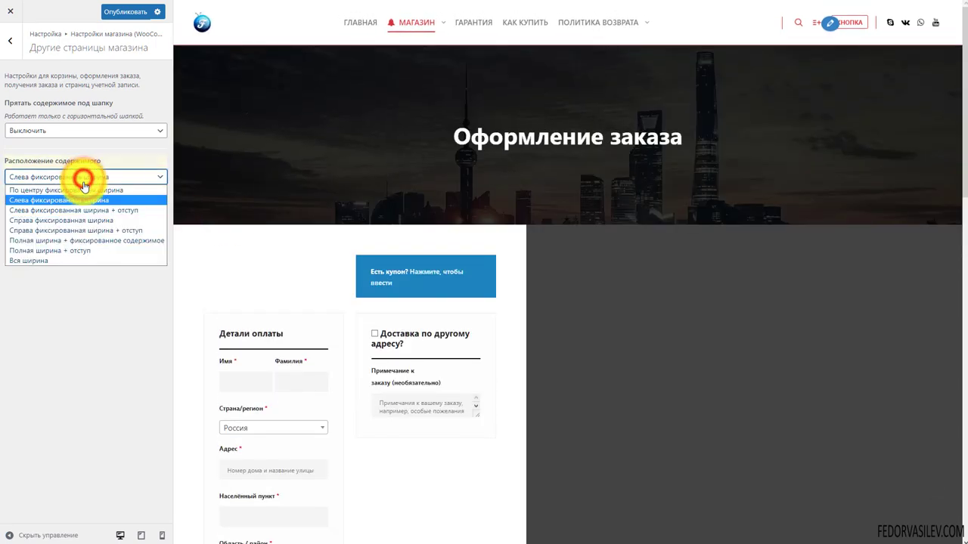
pyautogui.click(78, 190)
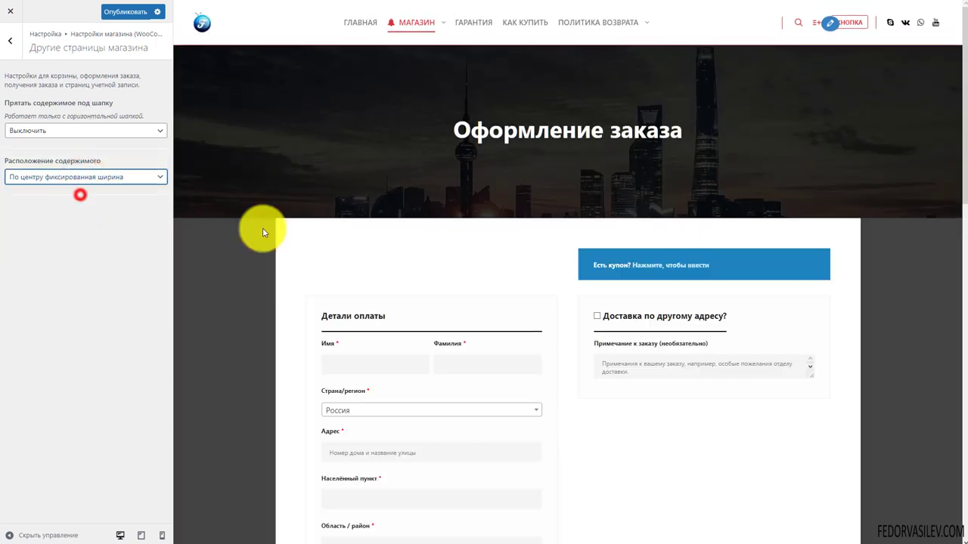
pyautogui.scroll(-12, 499, 238)
pyautogui.scroll(10, 510, 277)
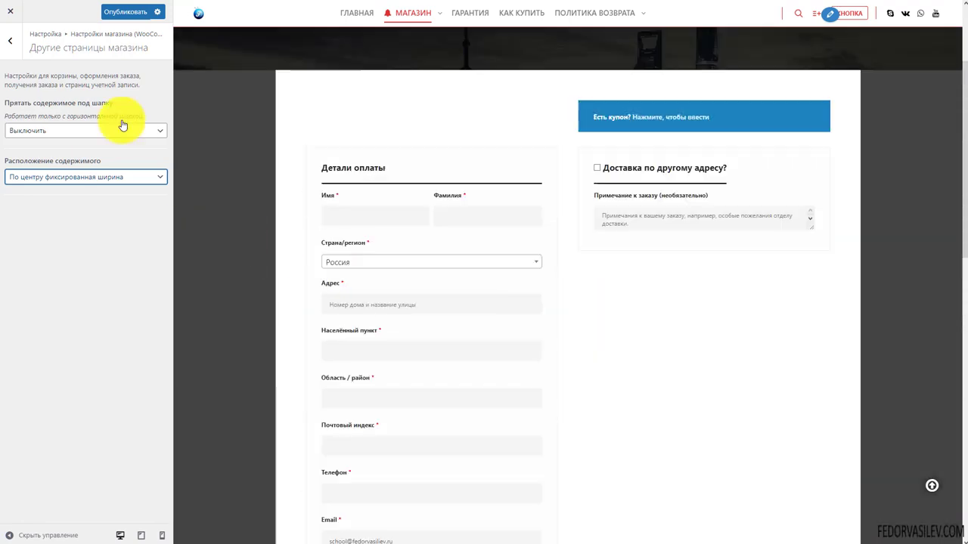
pyautogui.click(123, 12)
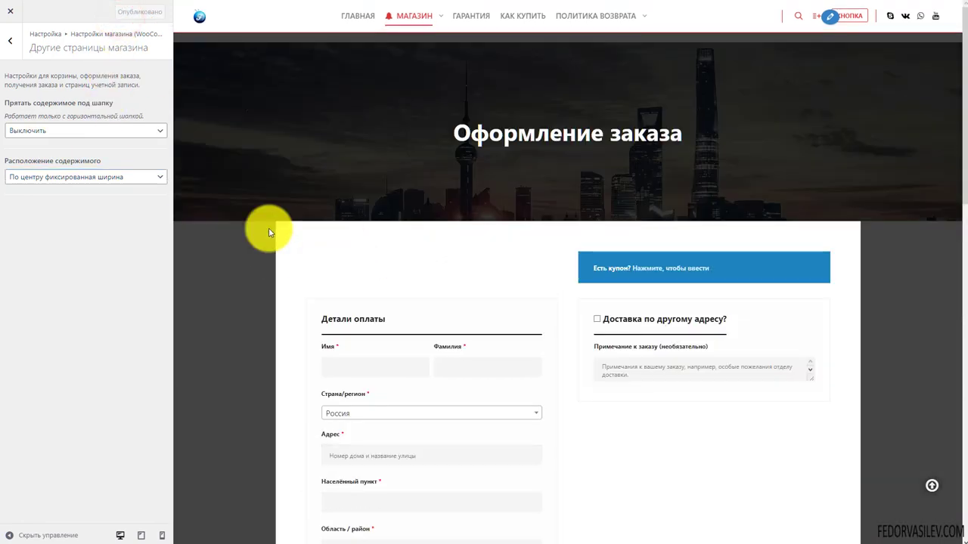
# Step: Open the «Другие страницы магазина - Заголовок» section, try disabling the title and enable it again
pyautogui.click(7, 52)
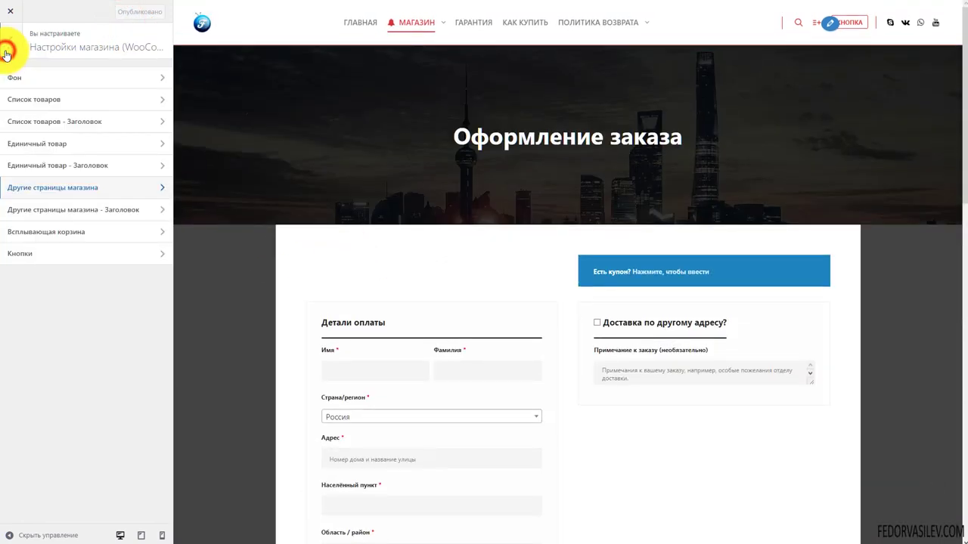
pyautogui.click(60, 211)
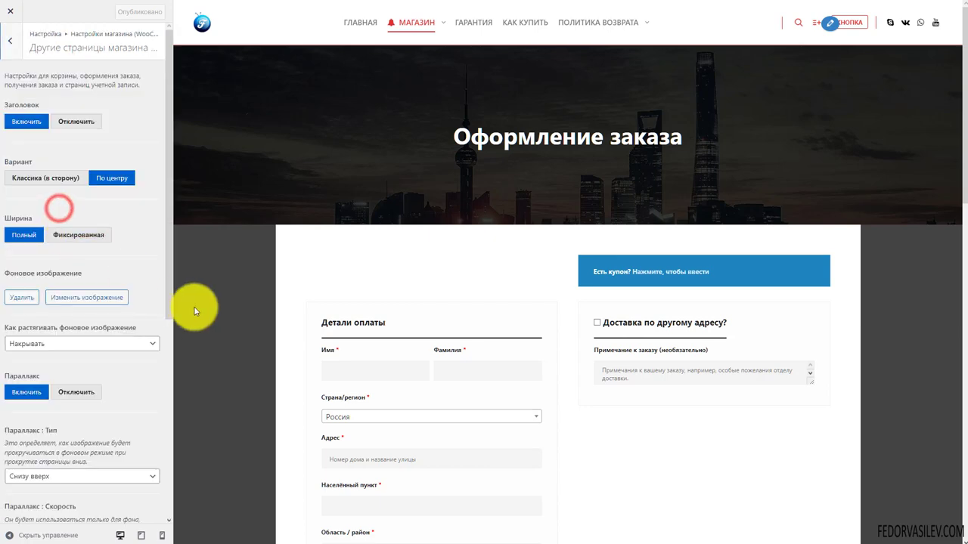
pyautogui.click(77, 121)
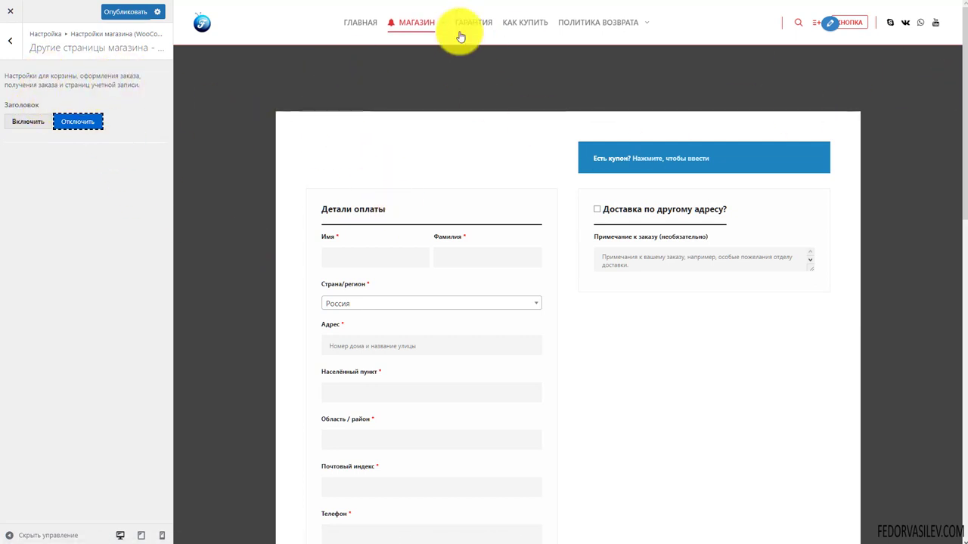
pyautogui.click(21, 123)
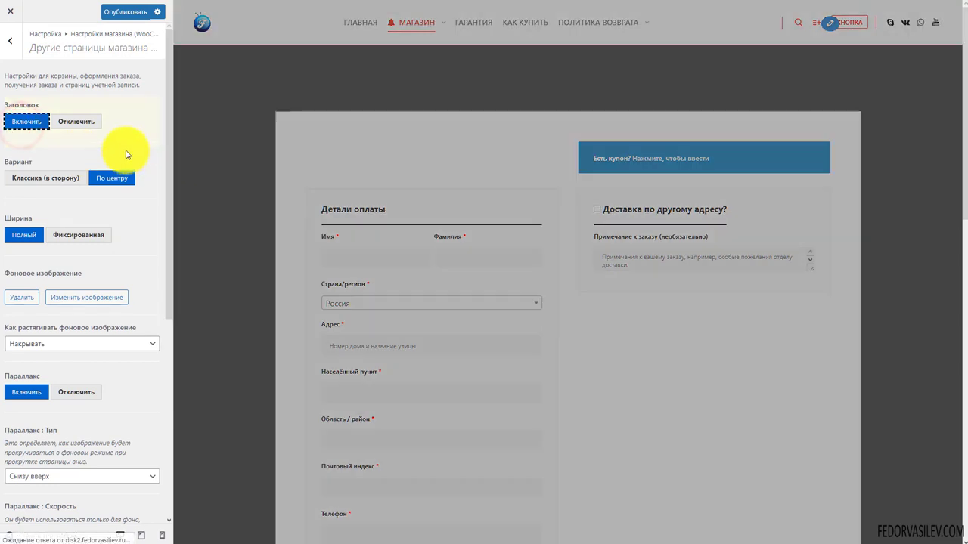
# Step: Reduce the title's «Верхний/нижний отступ» to 40 px and check the checkout page in the preview
pyautogui.scroll(-5, 121, 148)
pyautogui.scroll(-3, 121, 148)
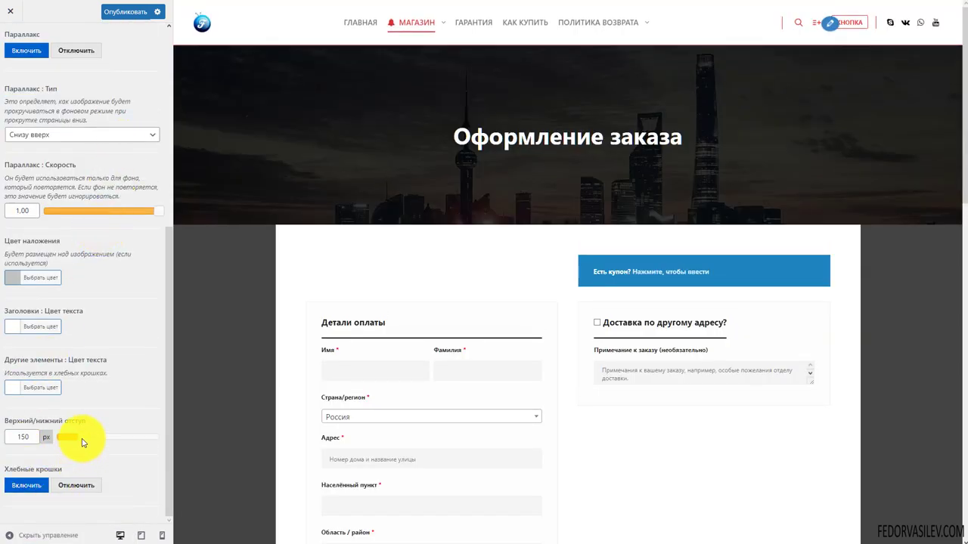
pyautogui.moveTo(83, 443); pyautogui.dragTo(72, 441)
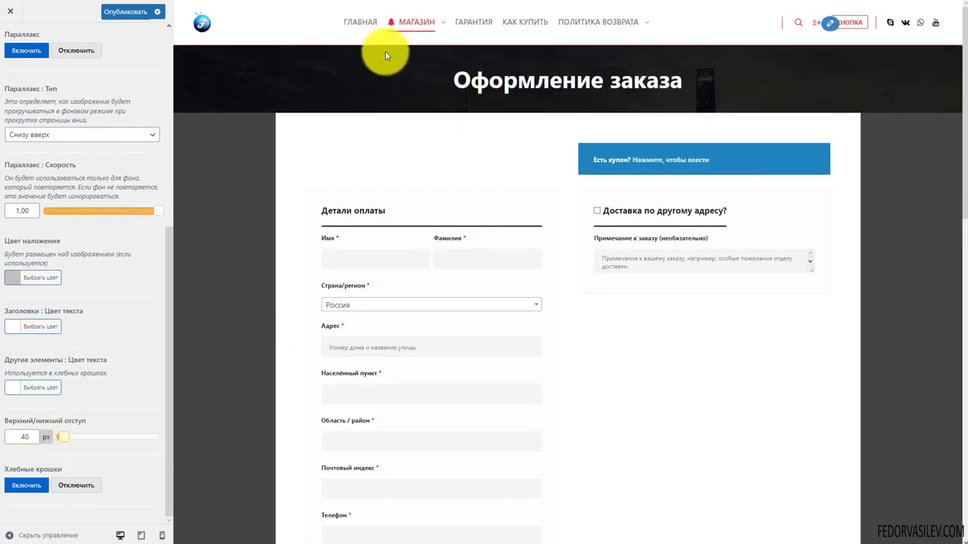
pyautogui.scroll(-5, 648, 261)
pyautogui.scroll(3, 454, 273)
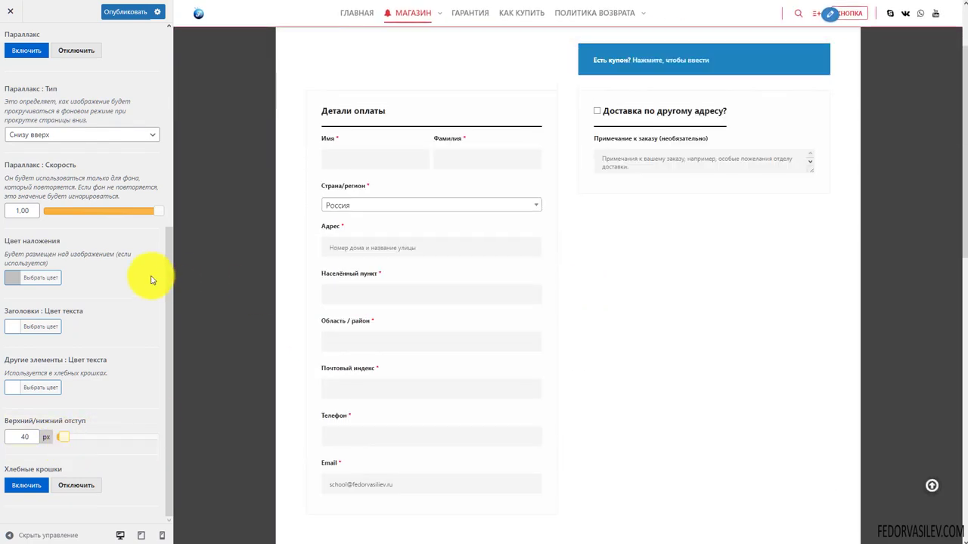
pyautogui.scroll(5, 107, 191)
# Step: Open the «Всплывающая корзина» section and read the requirements for displaying the cart button in the header
pyautogui.click(4, 54)
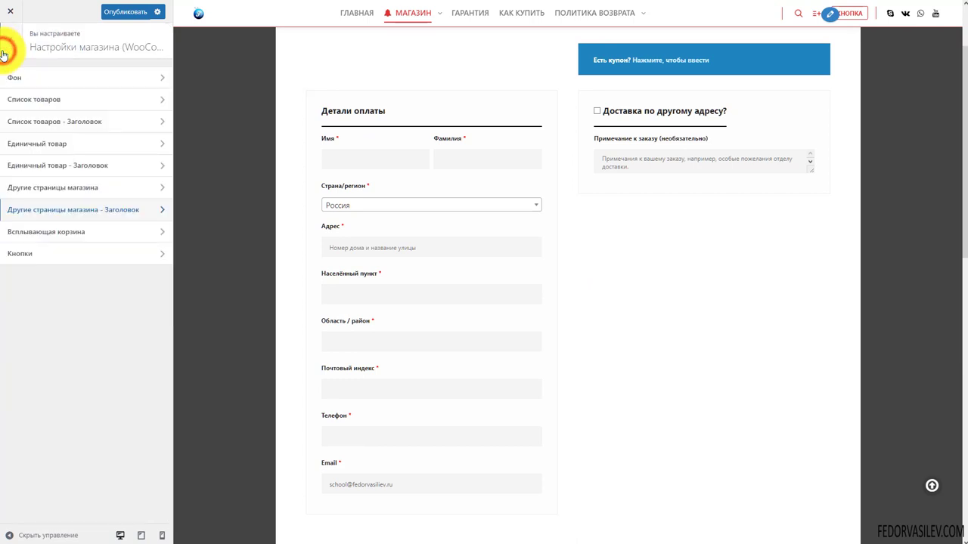
pyautogui.click(50, 232)
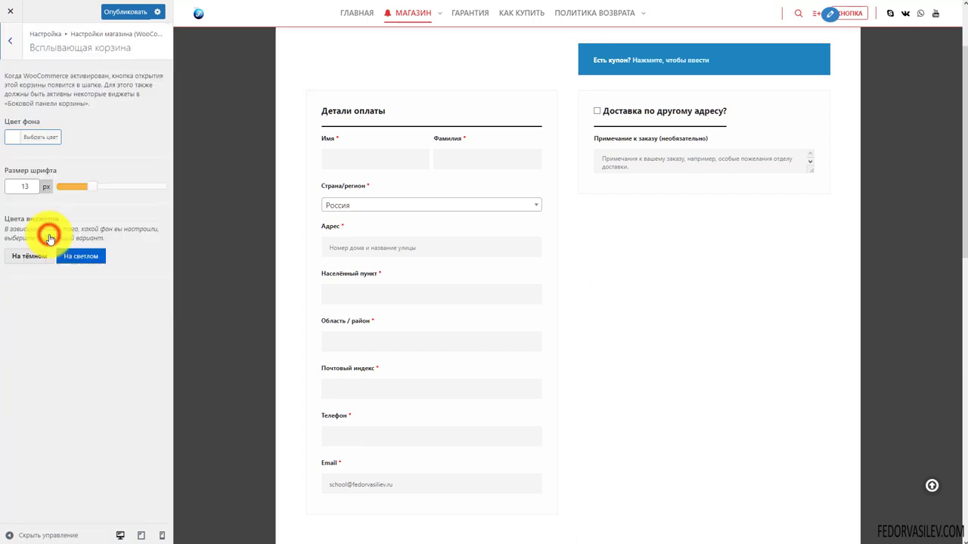
pyautogui.scroll(3, 484, 305)
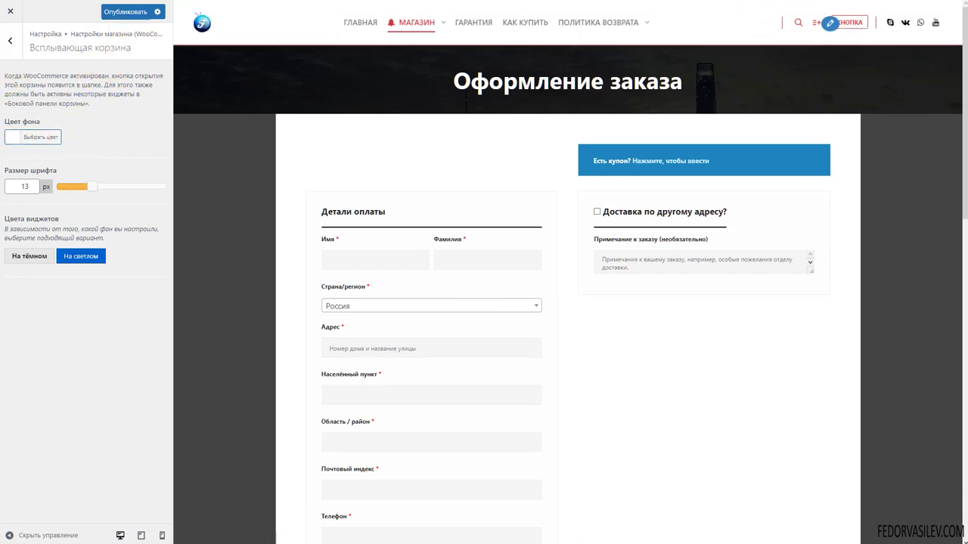
pyautogui.moveTo(93, 105); pyautogui.dragTo(14, 75)
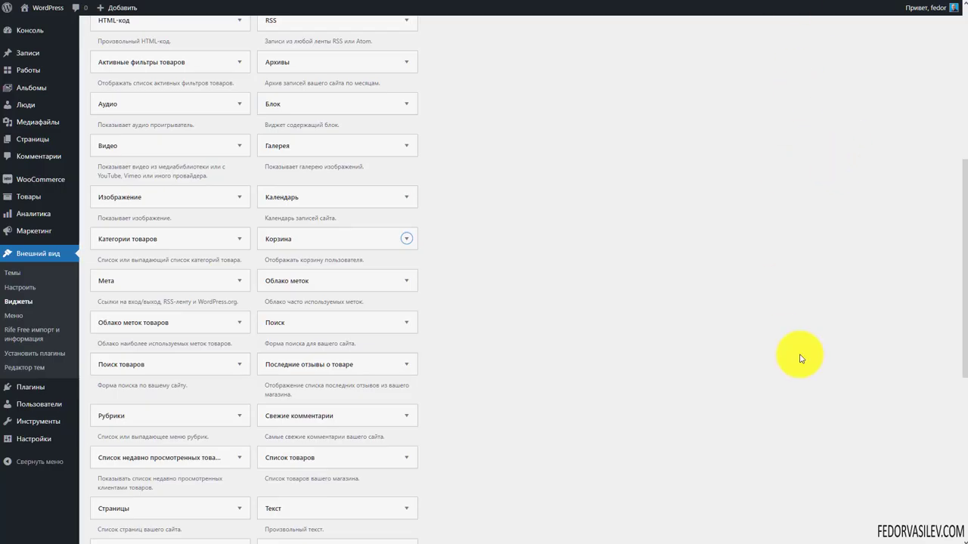
# Step: Switch to the WordPress widgets page and expand the «Боковая панель корзины» area to read its description
pyautogui.scroll(5, 801, 359)
pyautogui.click(898, 158)
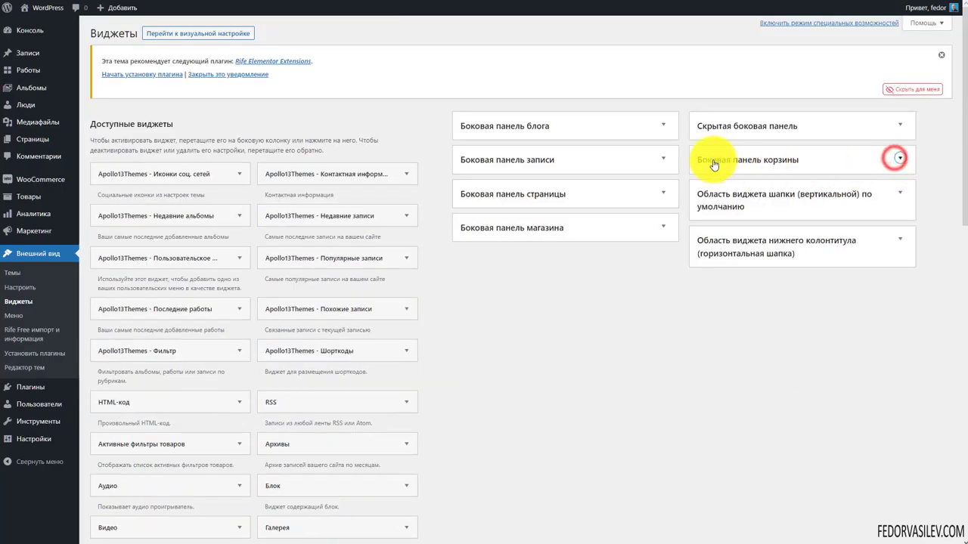
pyautogui.click(899, 160)
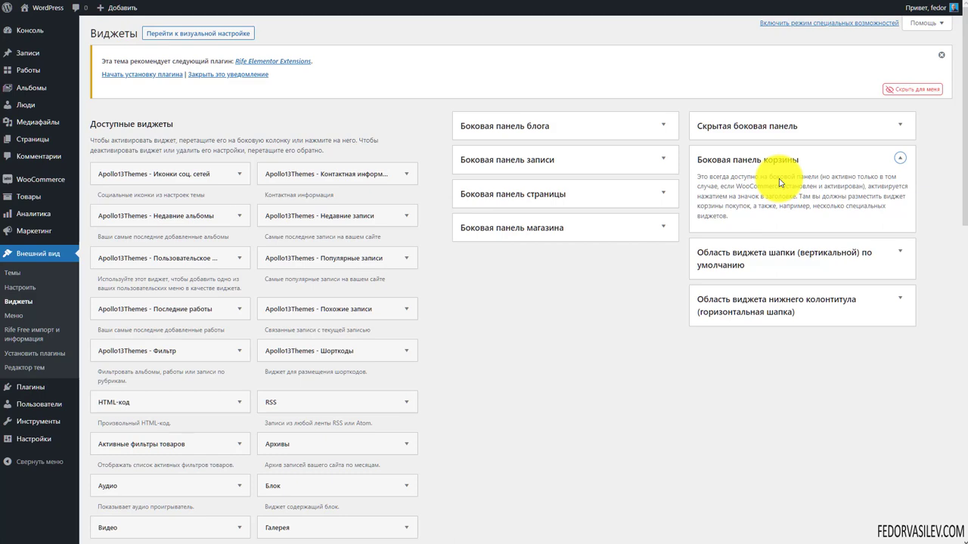
# Step: Add the «Корзина» widget to the «Боковая панель корзины» area and finish editing it
pyautogui.scroll(-5, 283, 216)
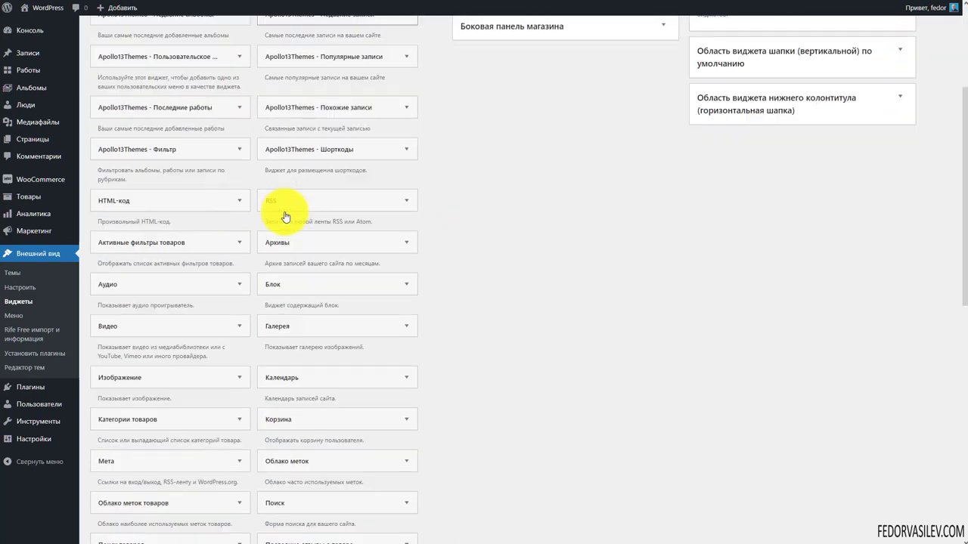
pyautogui.scroll(-1, 285, 217)
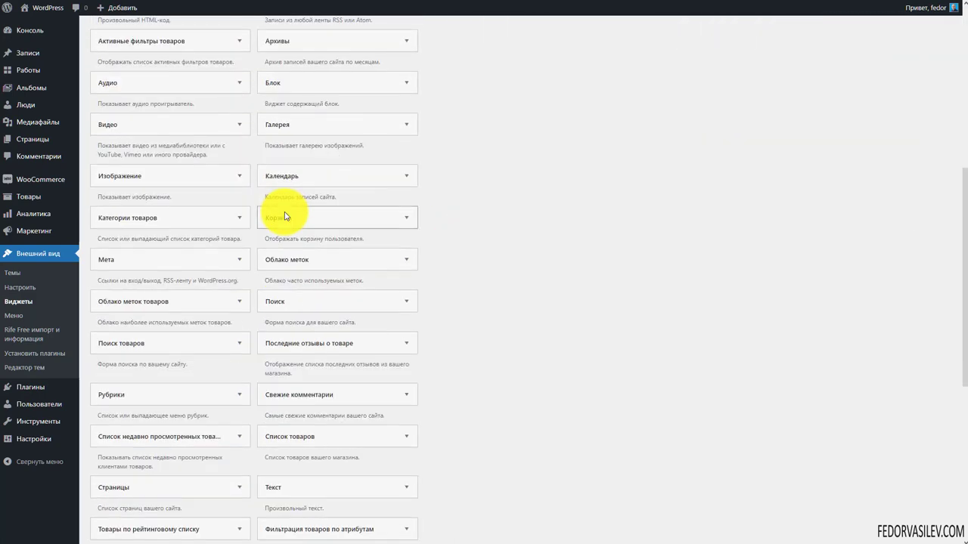
pyautogui.scroll(-1, 404, 173)
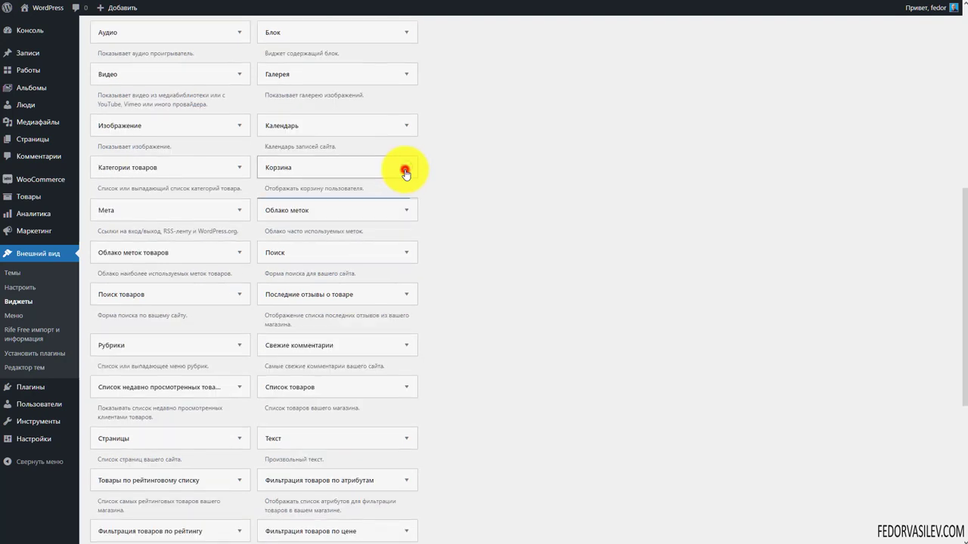
pyautogui.click(405, 173)
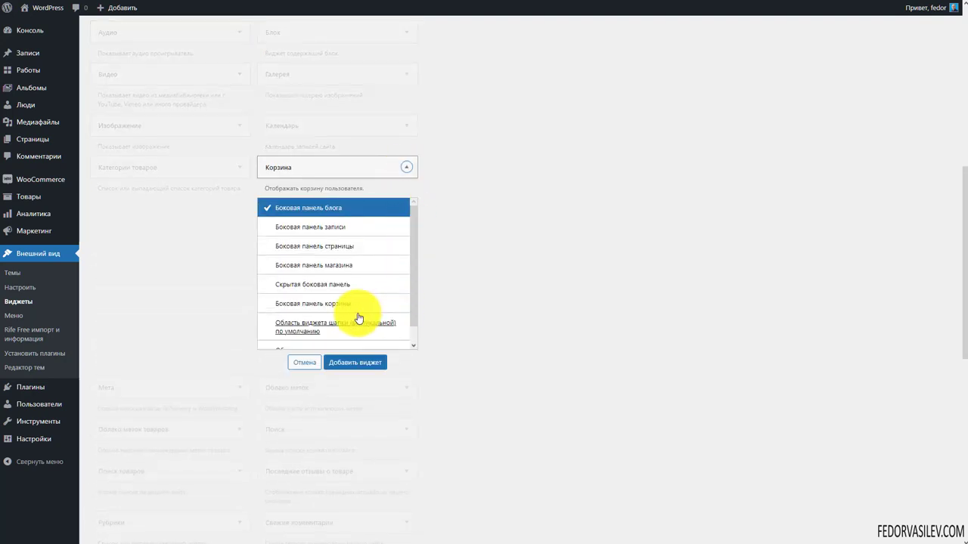
pyautogui.click(334, 305)
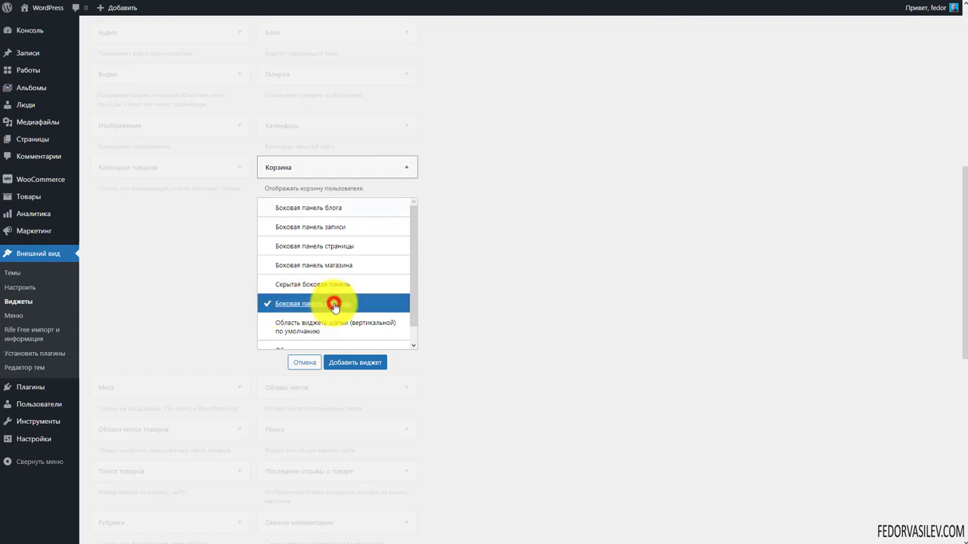
pyautogui.click(349, 366)
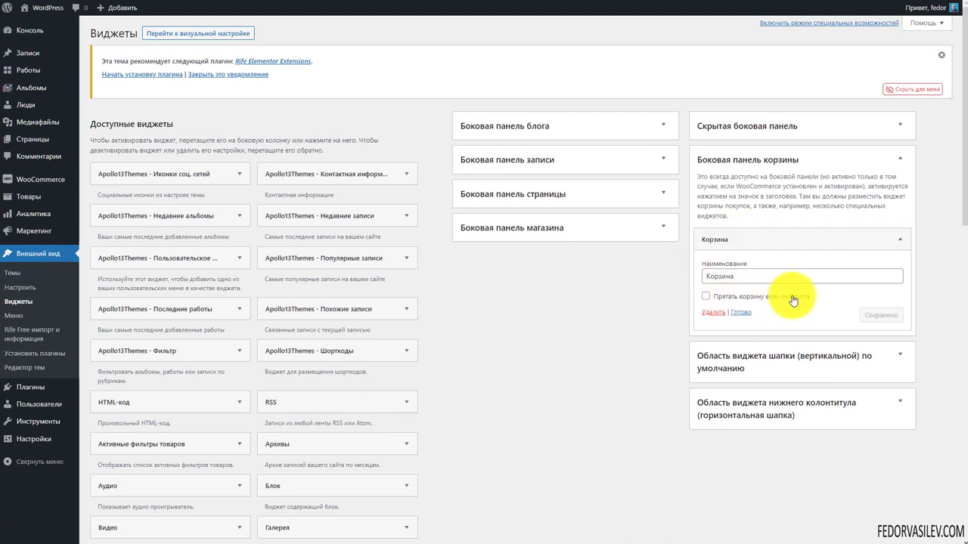
pyautogui.click(745, 313)
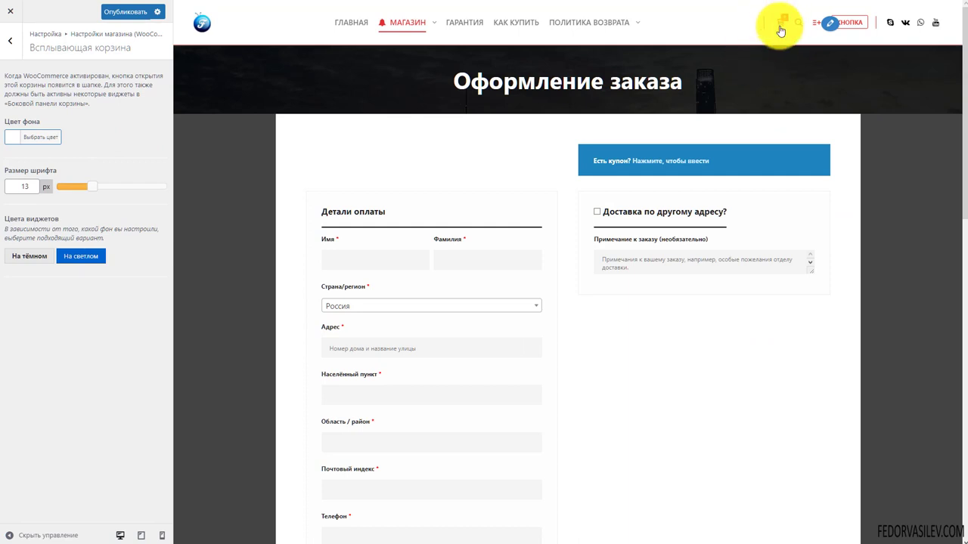
# Step: Return to the customizer, open the popup cart from the preview's header to check its contents, and close it
pyautogui.click(781, 30)
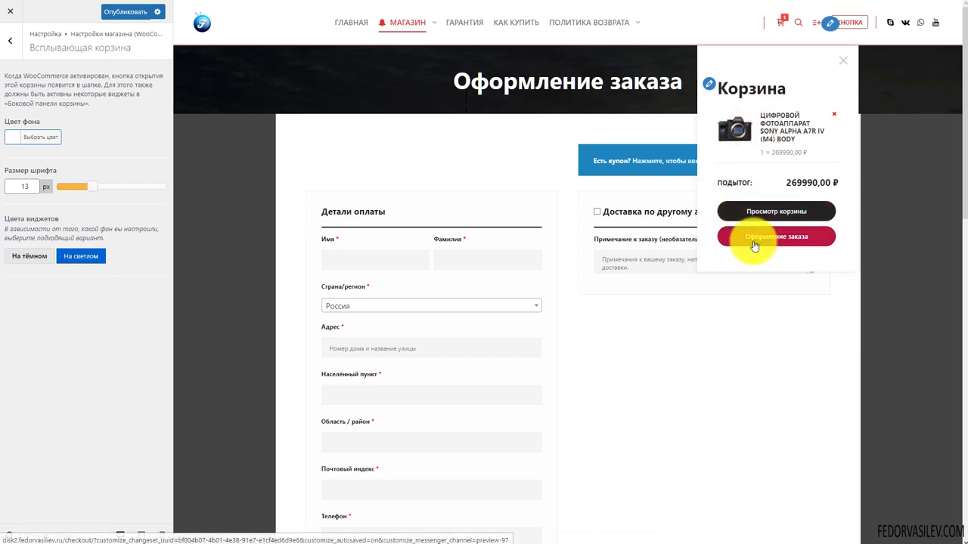
pyautogui.click(217, 146)
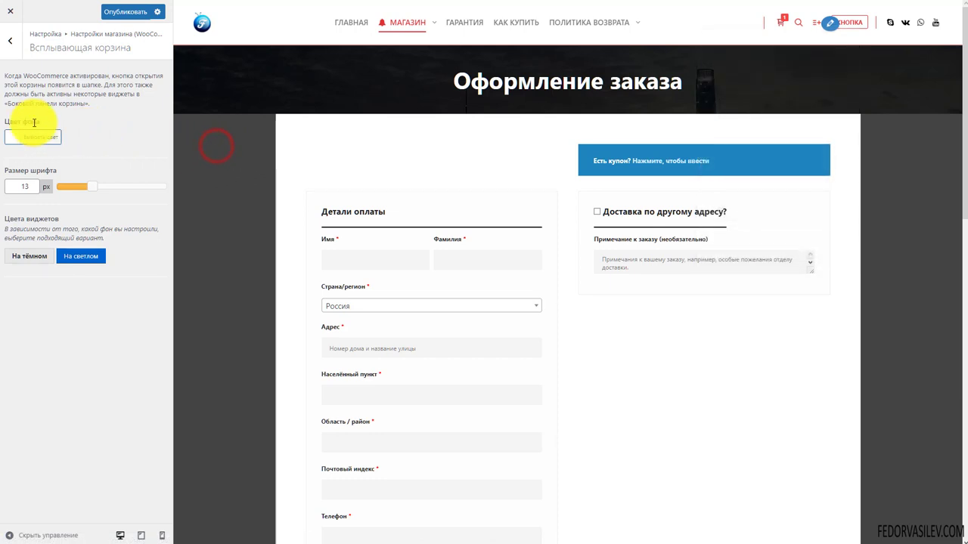
# Step: Try a red background colour for the popup cart, check it in the preview, and restore the default colour
pyautogui.click(13, 138)
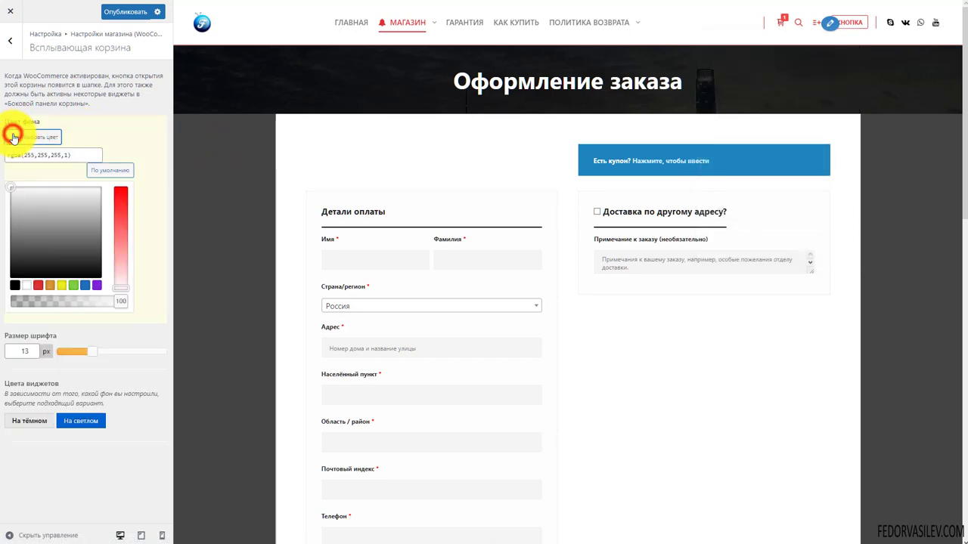
pyautogui.click(38, 285)
pyautogui.click(107, 108)
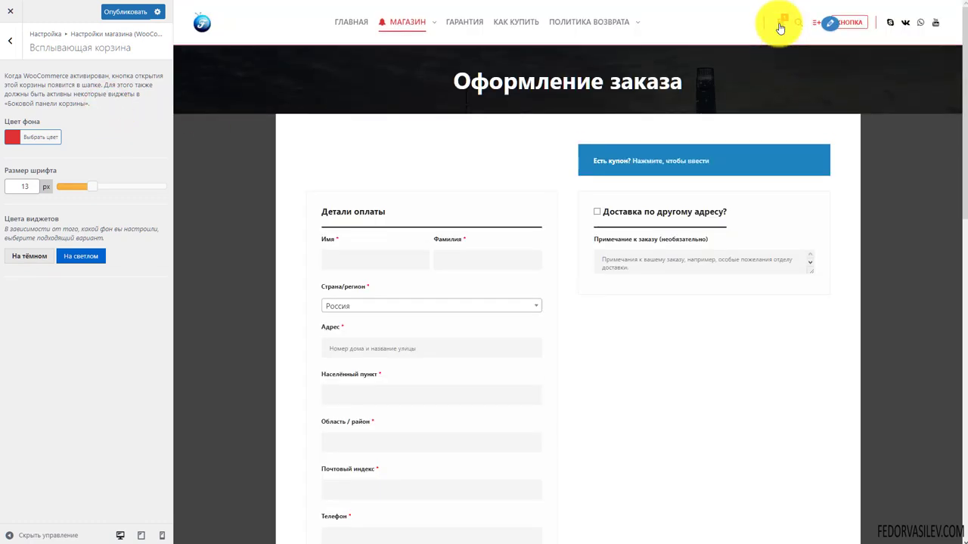
pyautogui.click(780, 28)
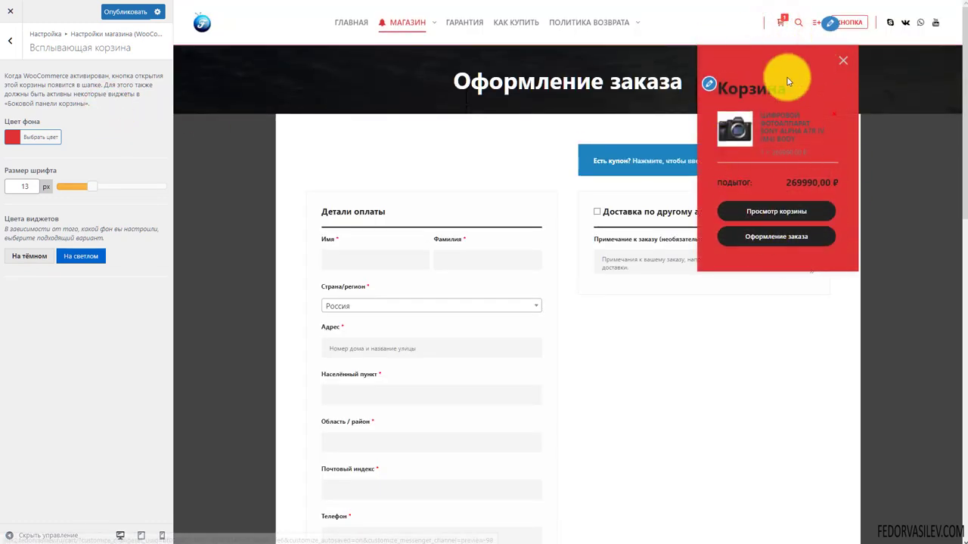
pyautogui.click(6, 138)
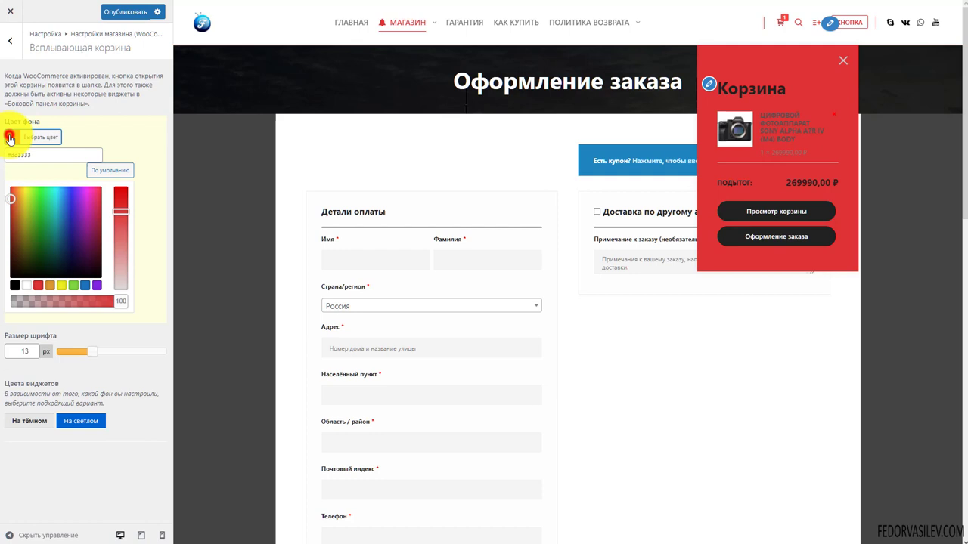
pyautogui.click(103, 174)
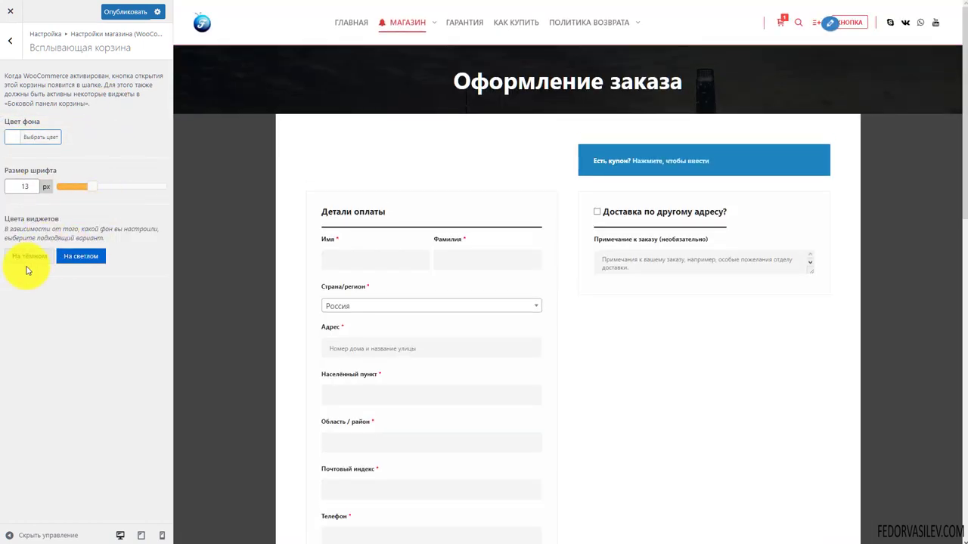
# Step: Try the «На тёмном» widget colours on the popup cart in the preview, and switch back to «На светлом»
pyautogui.click(32, 257)
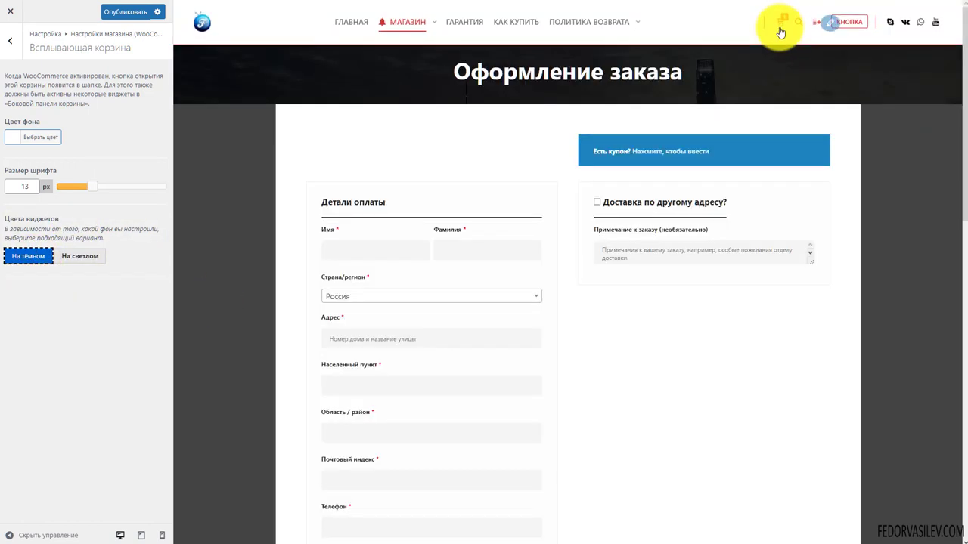
pyautogui.click(780, 23)
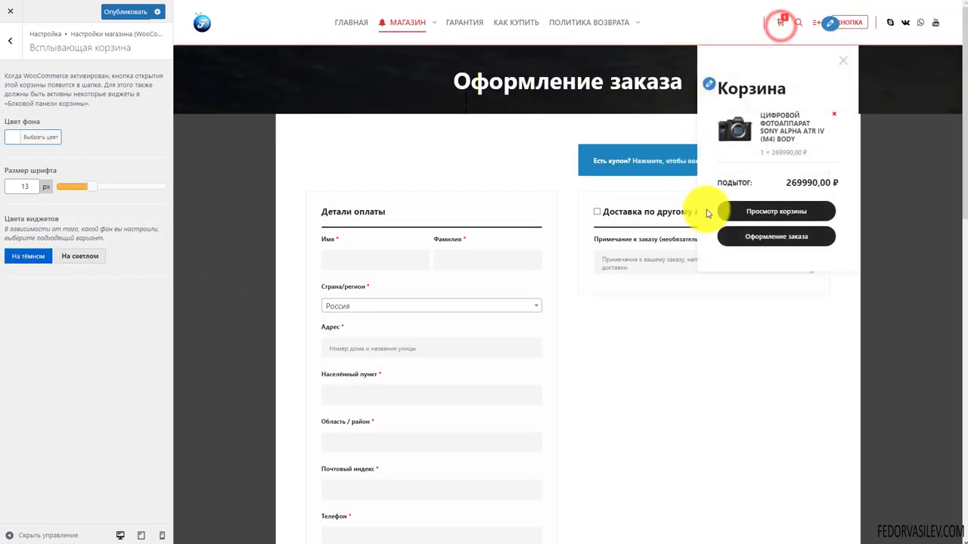
pyautogui.click(80, 257)
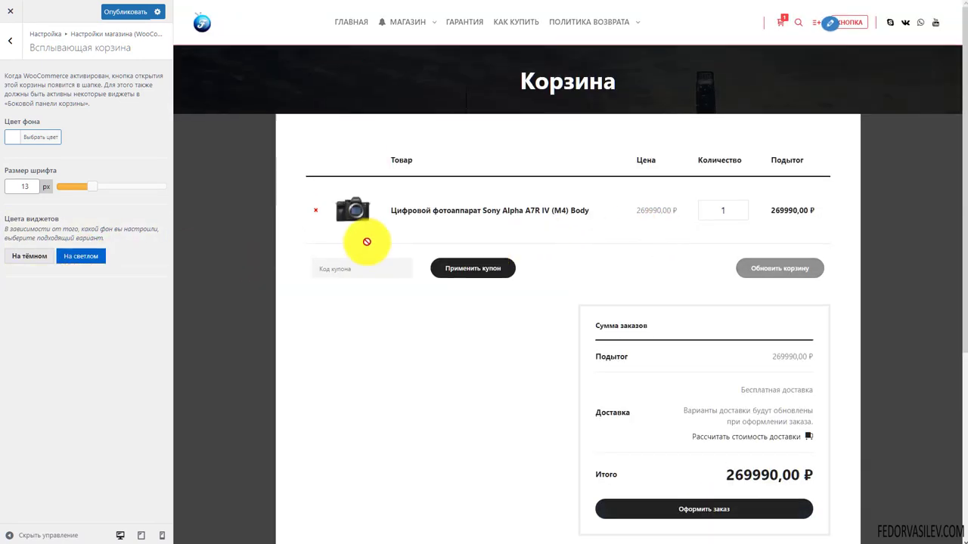
# Step: Review the cart page and the checkout page reached from the popup cart, and publish the customizer changes
pyautogui.scroll(-3, 347, 189)
pyautogui.scroll(2, 362, 225)
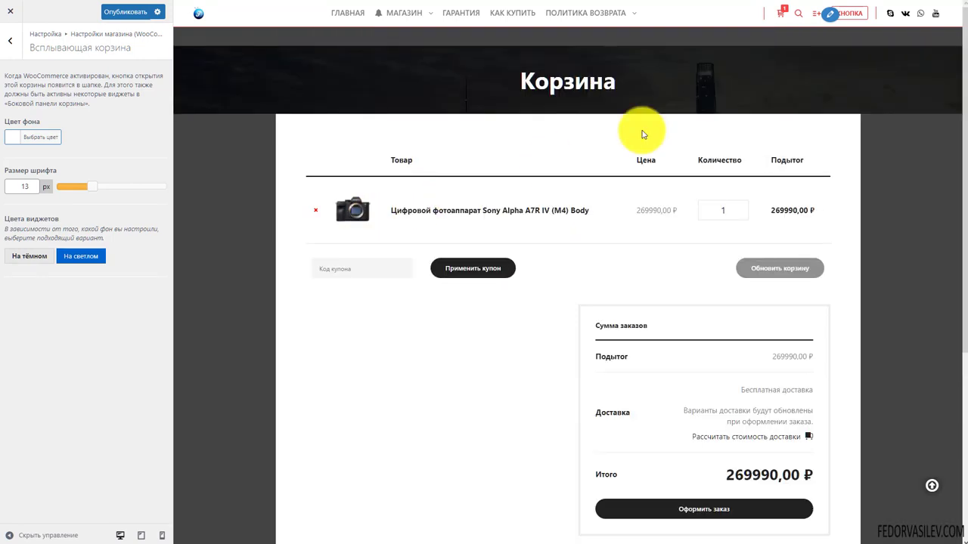
pyautogui.click(780, 21)
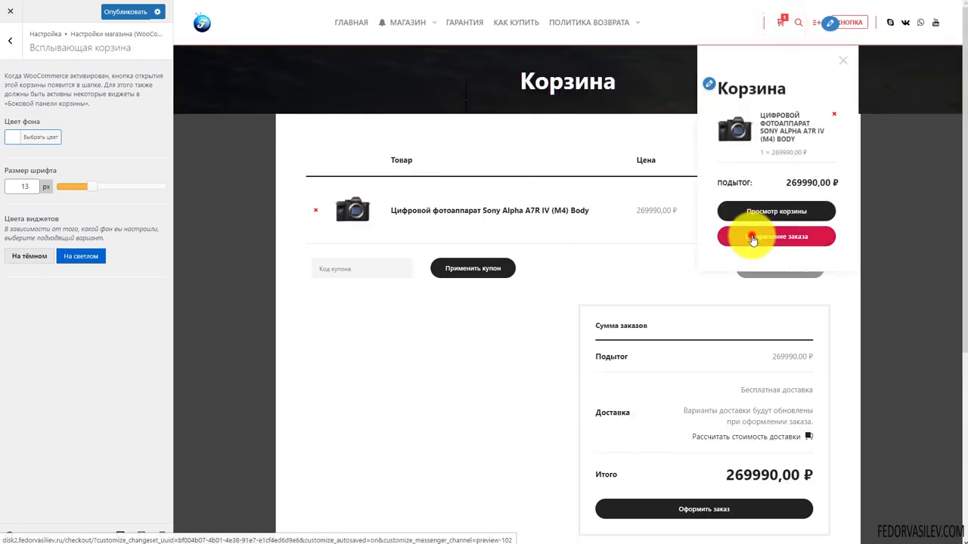
pyautogui.click(753, 236)
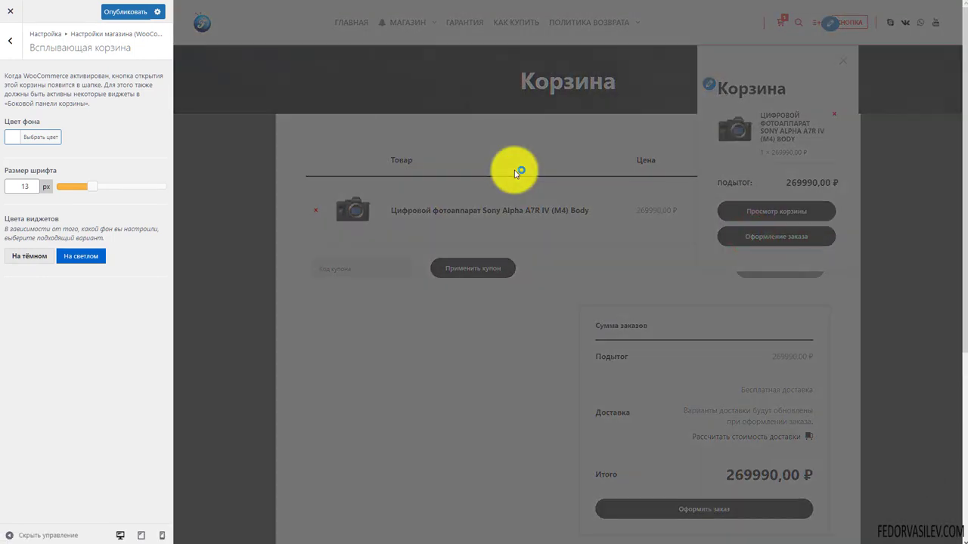
pyautogui.scroll(-8, 512, 174)
pyautogui.scroll(3, 325, 172)
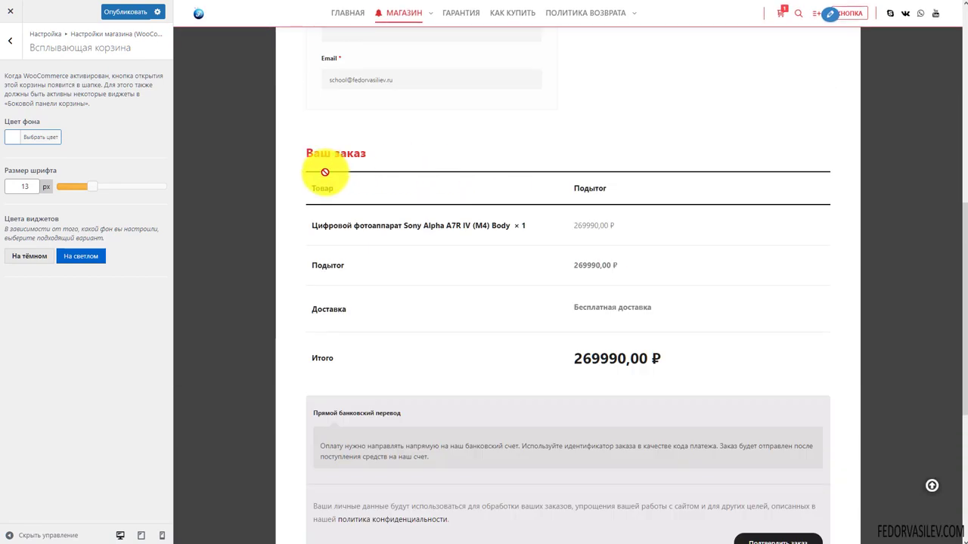
pyautogui.click(127, 12)
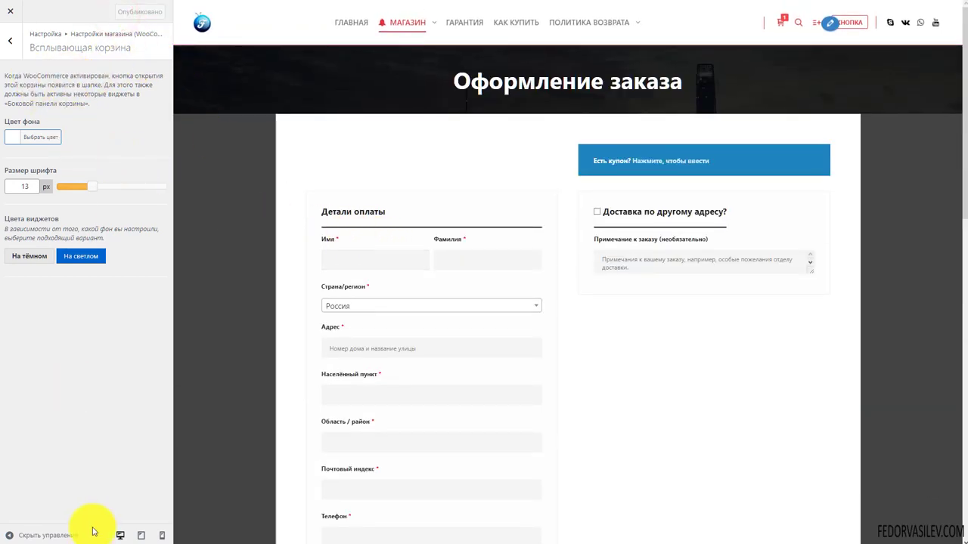
# Step: Check the checkout page in tablet and mobile previews, open and close the mobile menu, and return to the desktop preview
pyautogui.click(141, 535)
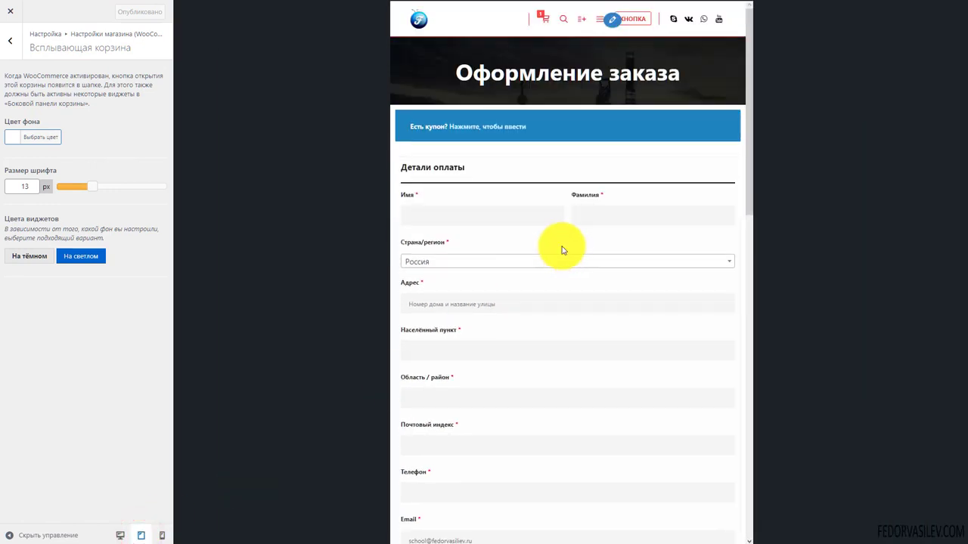
pyautogui.click(162, 535)
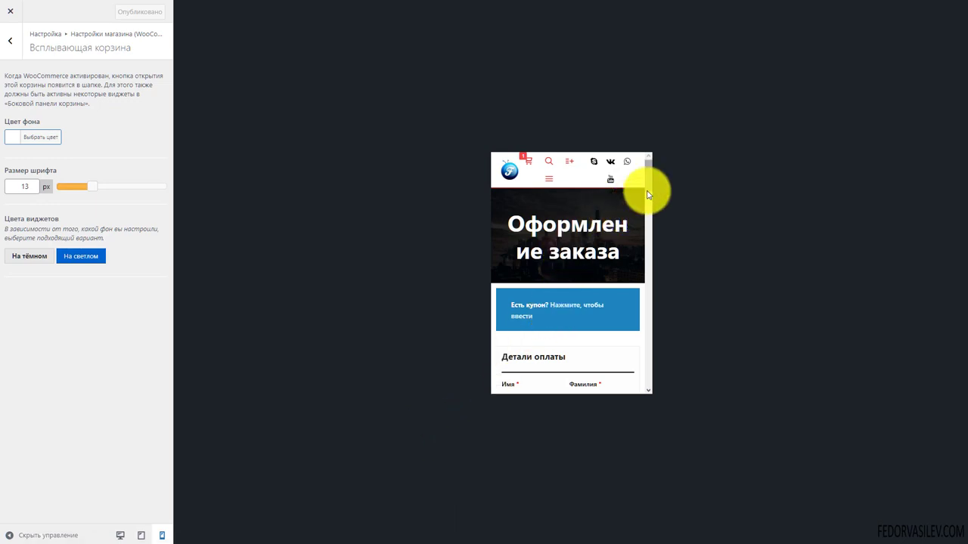
pyautogui.moveTo(647, 195)
pyautogui.mouseDown()
pyautogui.moveTo(673, 385)
pyautogui.moveTo(655, 190)
pyautogui.mouseUp()
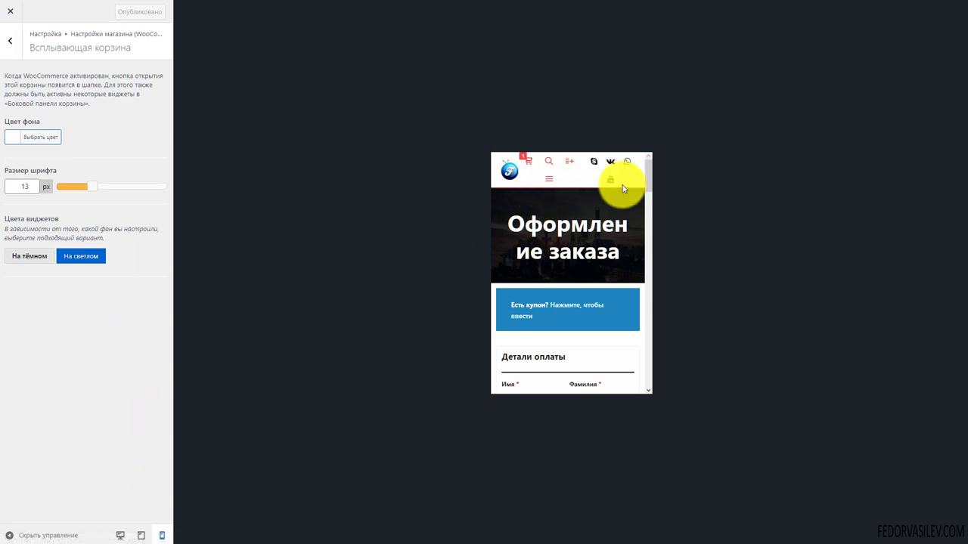
pyautogui.scroll(-3, 566, 209)
pyautogui.scroll(3, 557, 210)
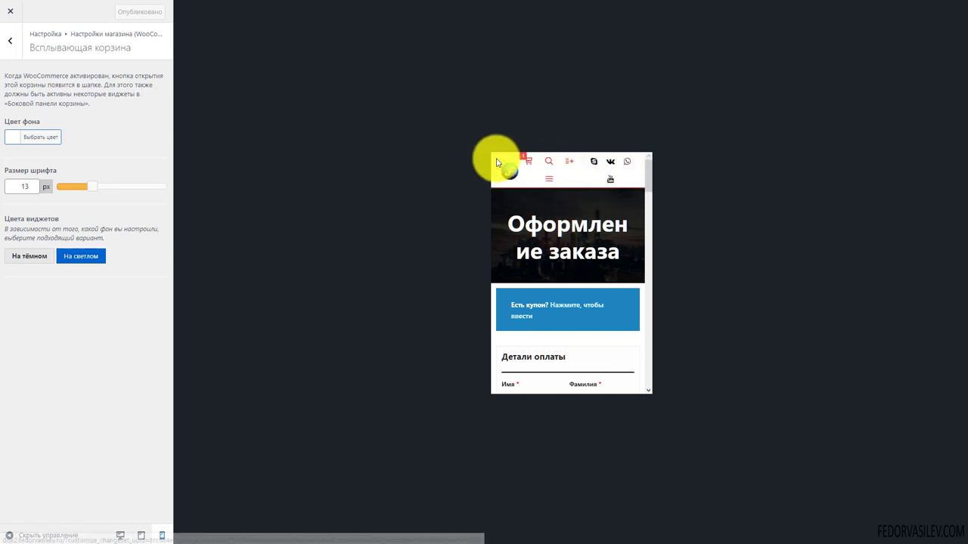
pyautogui.click(544, 182)
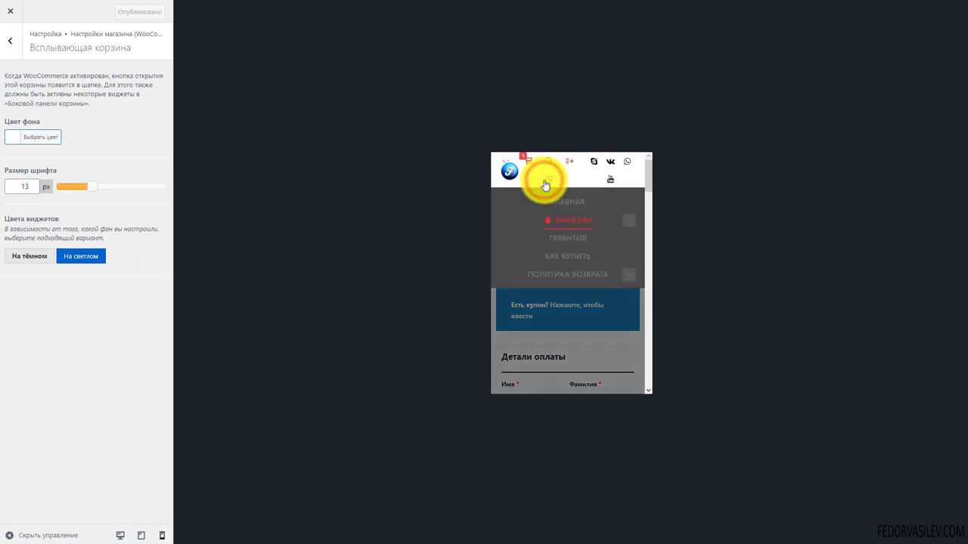
pyautogui.click(549, 182)
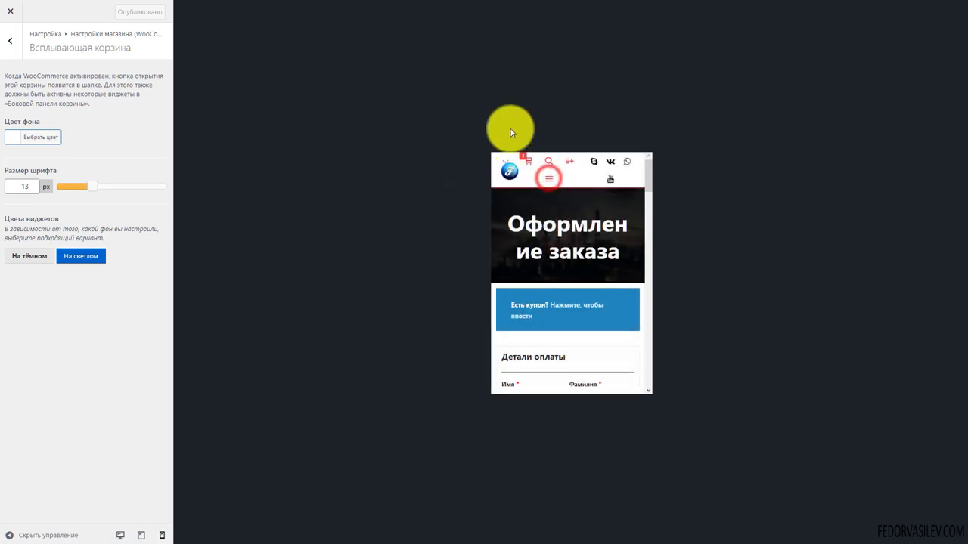
pyautogui.click(115, 534)
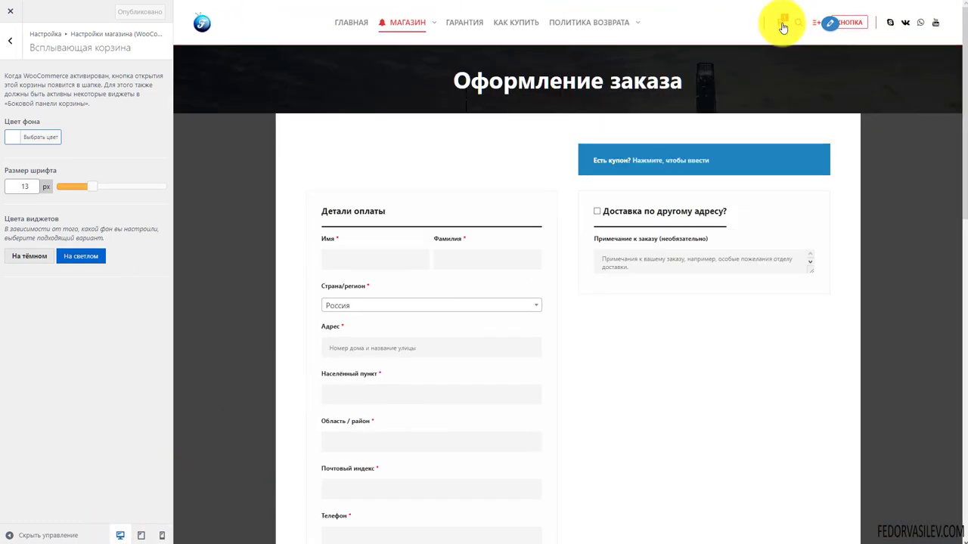
# Step: Return to the shop settings list and examine how the mobile header behaves down the checkout page before restoring the desktop preview
pyautogui.click(10, 40)
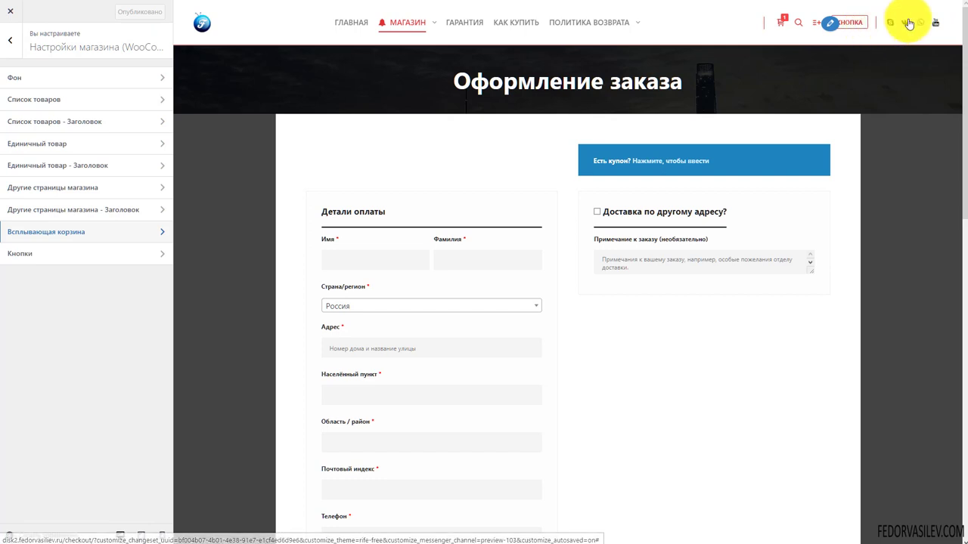
pyautogui.click(163, 536)
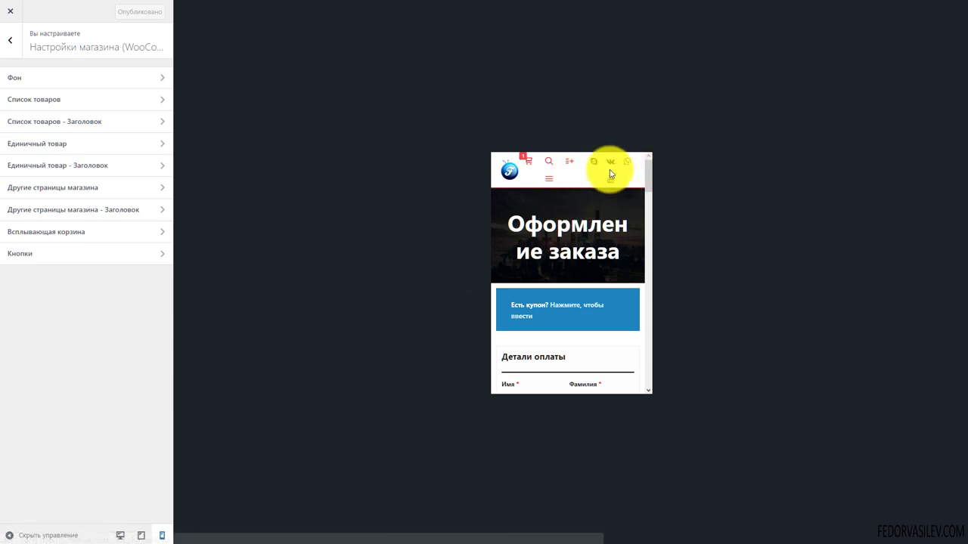
pyautogui.scroll(-5, 603, 182)
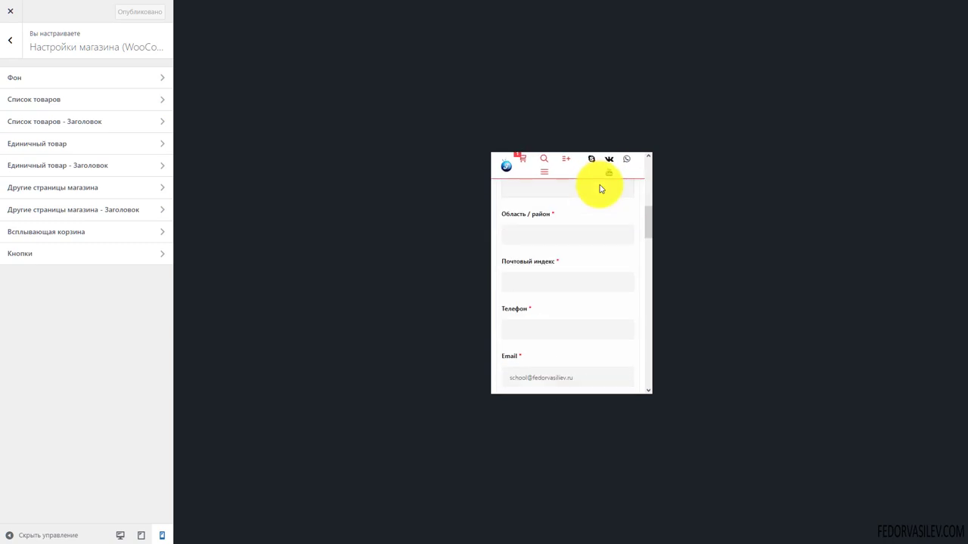
pyautogui.moveTo(647, 218); pyautogui.dragTo(680, 144)
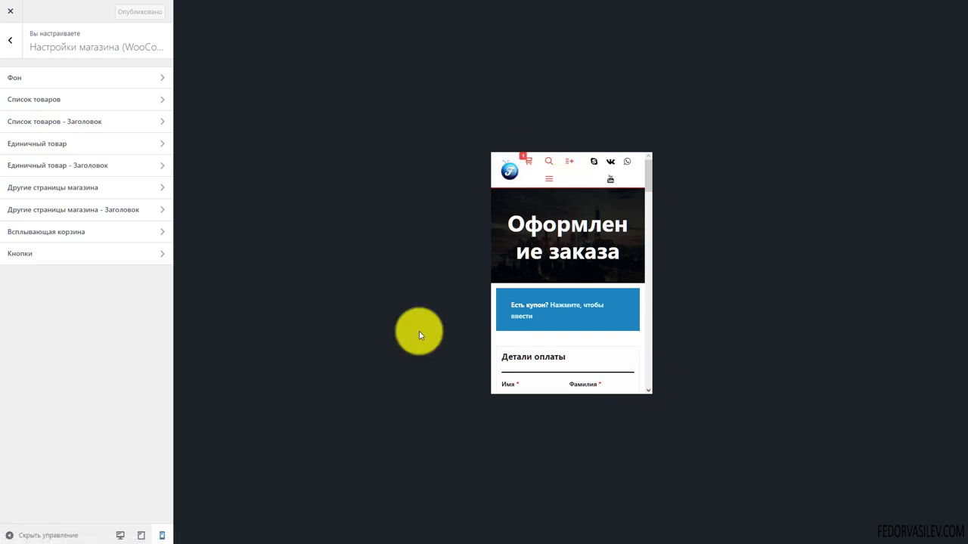
pyautogui.click(119, 536)
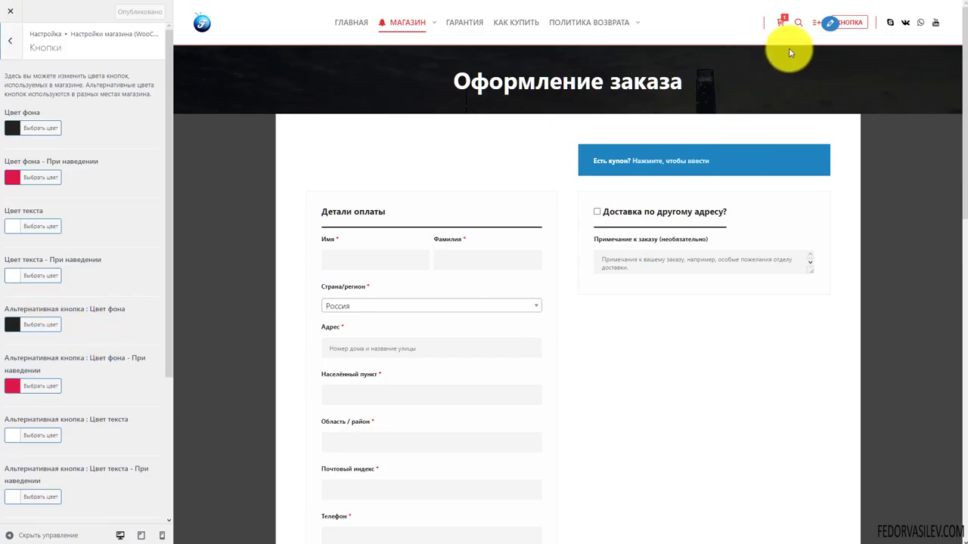
# Step: In the «Кнопки» section, set the shop buttons' background colour to red and check it in the popup cart
pyautogui.click(783, 24)
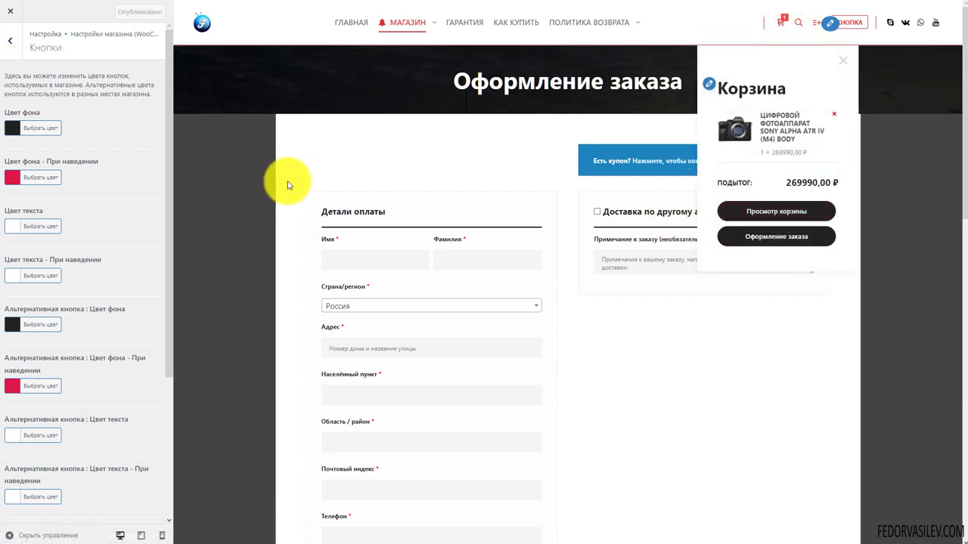
pyautogui.click(12, 129)
pyautogui.click(38, 276)
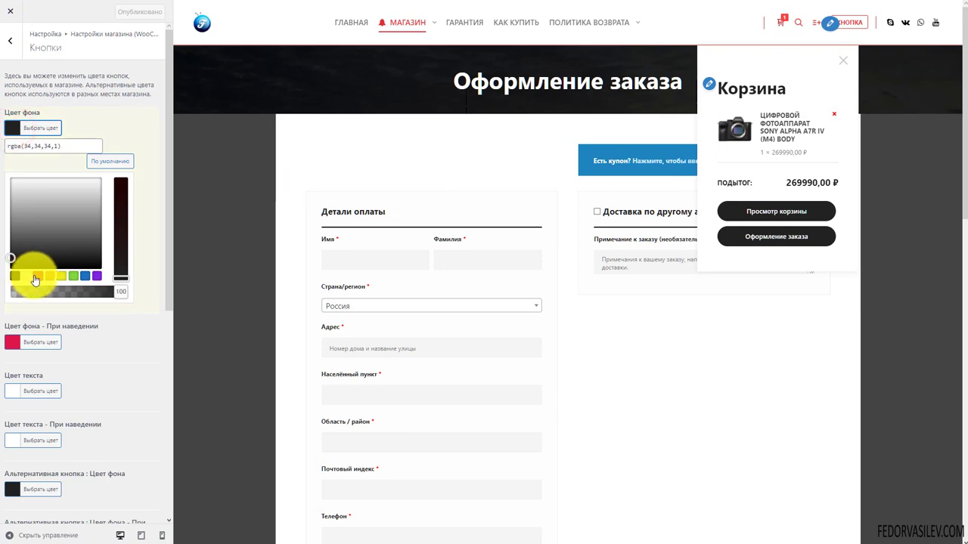
pyautogui.click(93, 109)
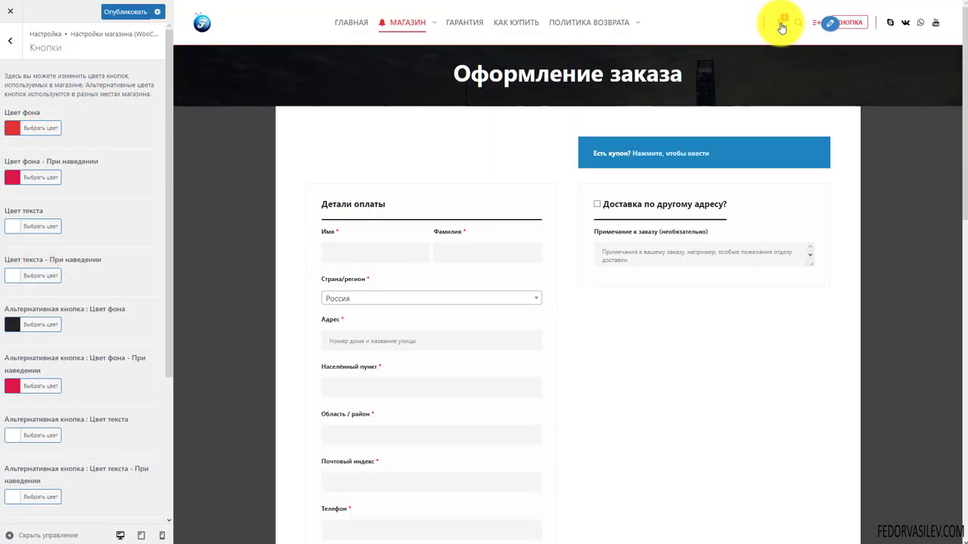
pyautogui.moveTo(782, 28)
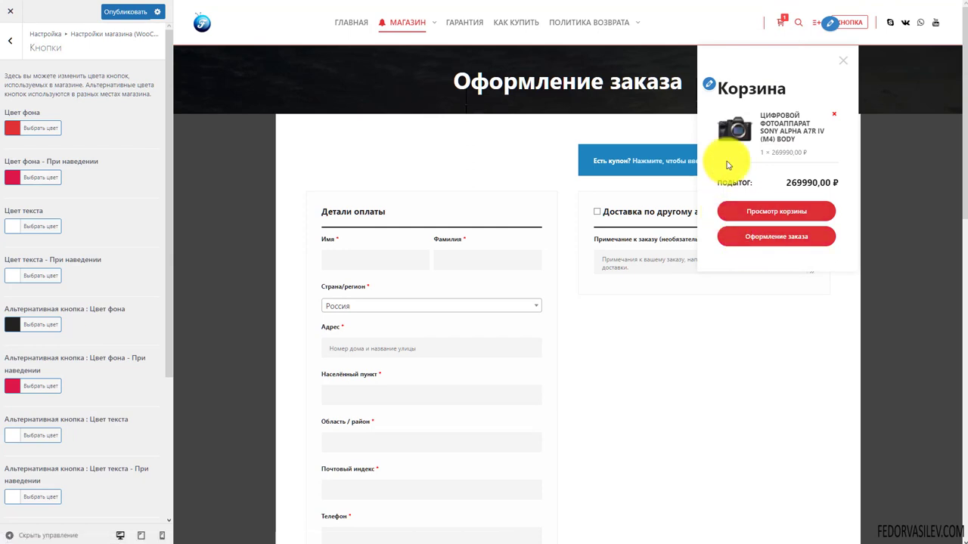
# Step: Set the shop buttons' hover background colour to dark red #b52929 and publish the changes
pyautogui.click(12, 176)
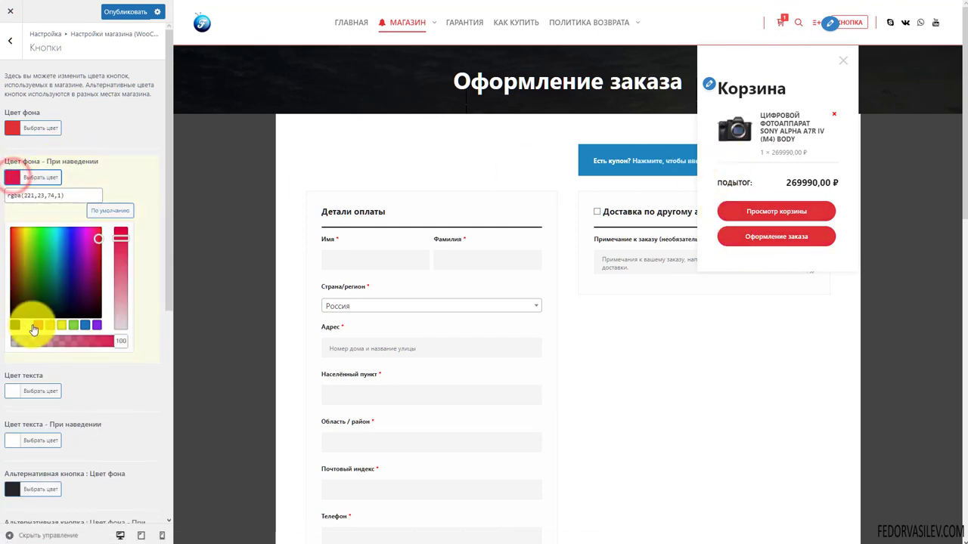
pyautogui.click(37, 325)
pyautogui.click(11, 255)
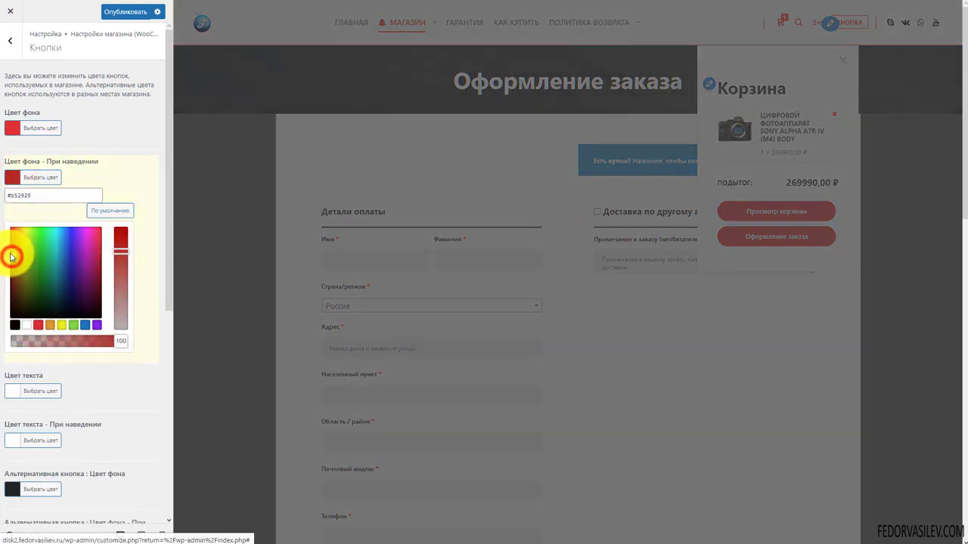
pyautogui.click(87, 129)
pyautogui.scroll(-3, 127, 144)
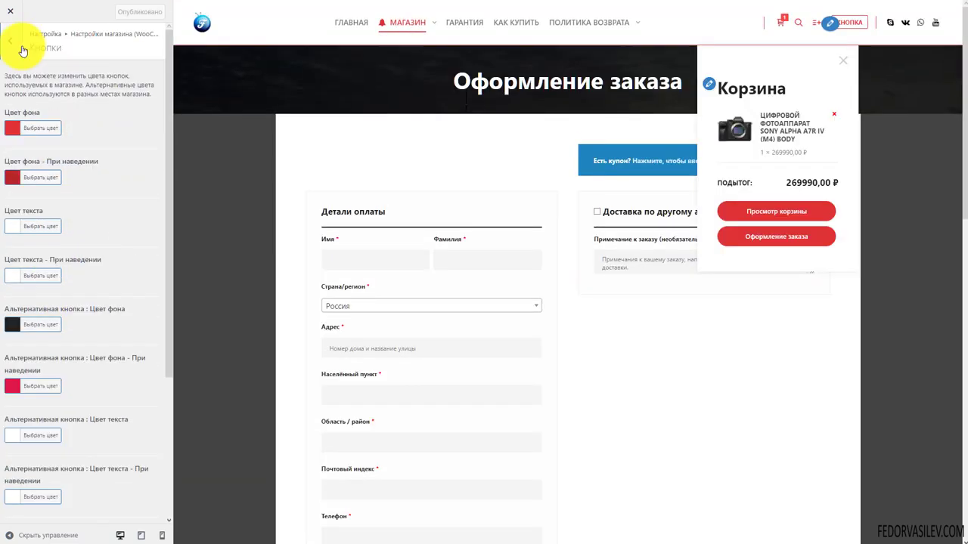
# Step: Leave the shop settings and open the «Настройки страницы» group from the main customizer list
pyautogui.click(23, 51)
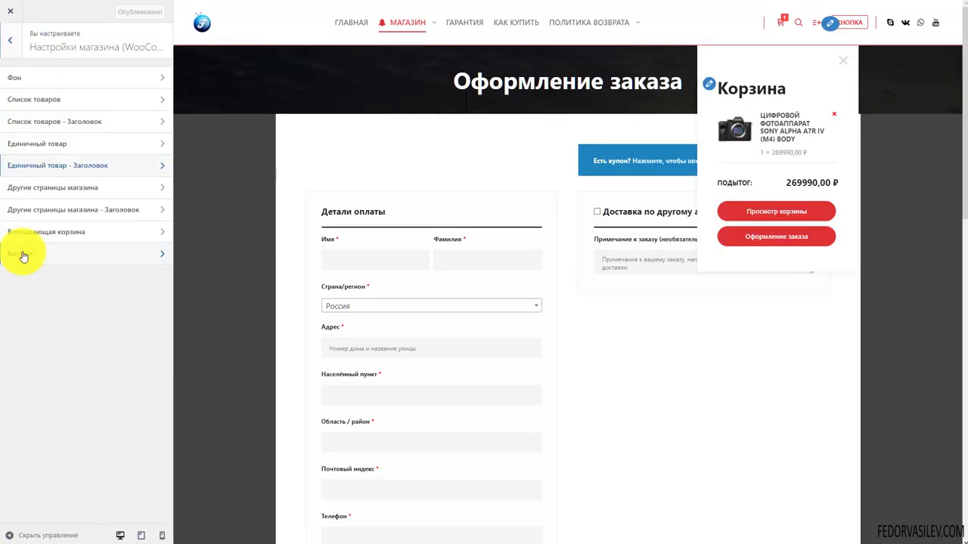
pyautogui.click(14, 52)
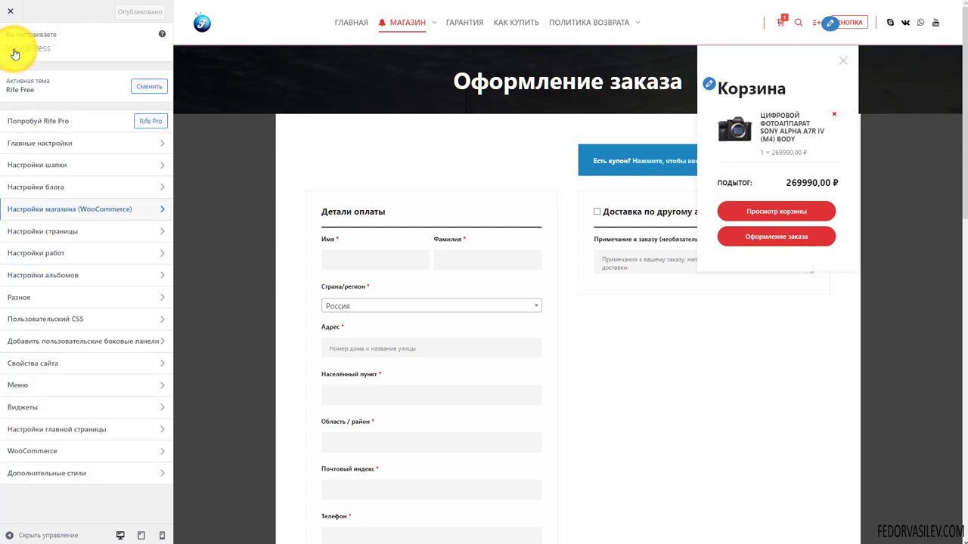
pyautogui.click(56, 231)
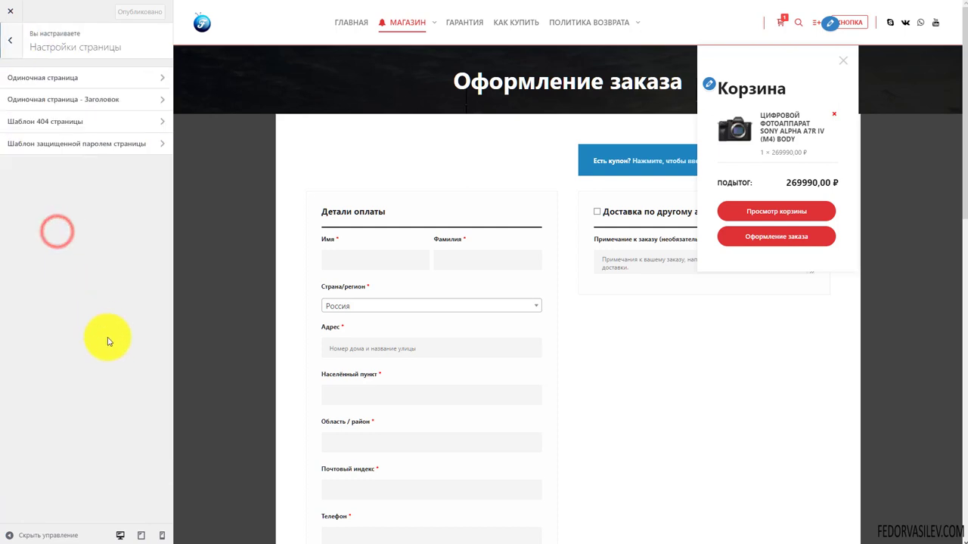
# Step: Open the «Одиночная страница» settings, check the «Политика возврата» page with comments disabled, and turn «Комментарии» back on
pyautogui.click(19, 76)
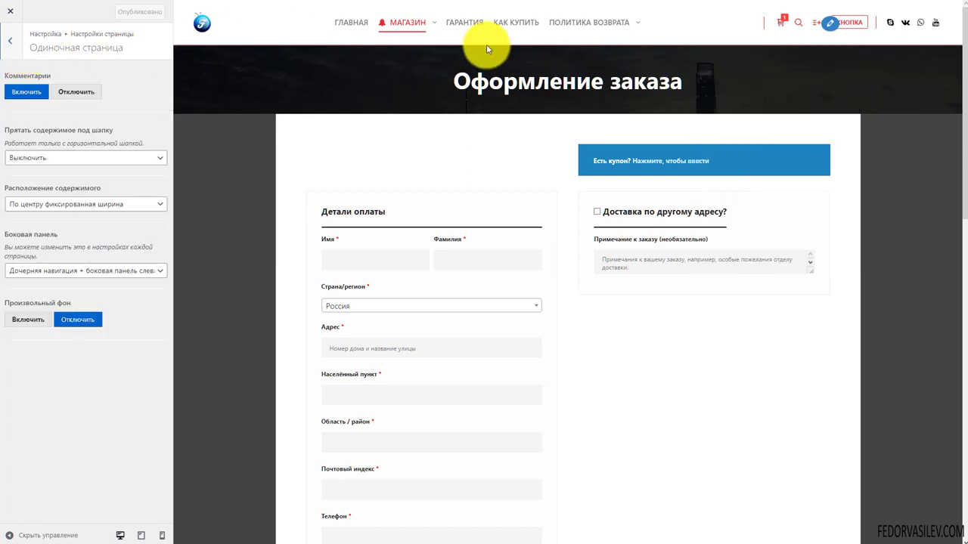
pyautogui.click(613, 28)
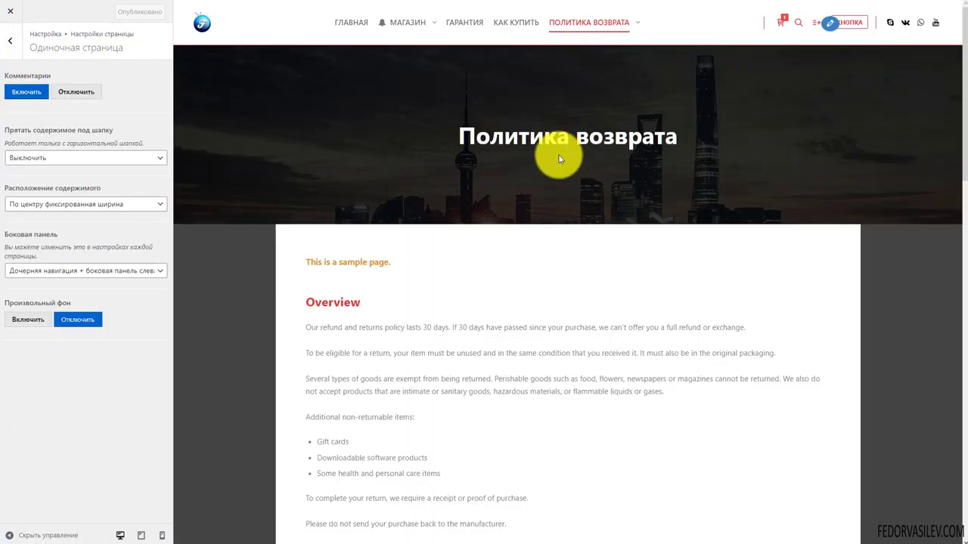
pyautogui.scroll(-15, 543, 170)
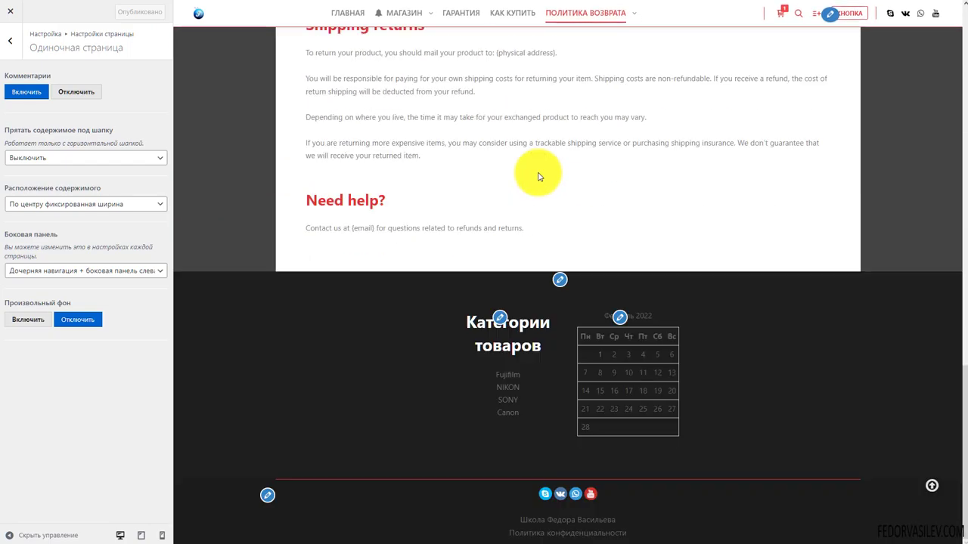
pyautogui.scroll(9, 543, 172)
pyautogui.press('space')
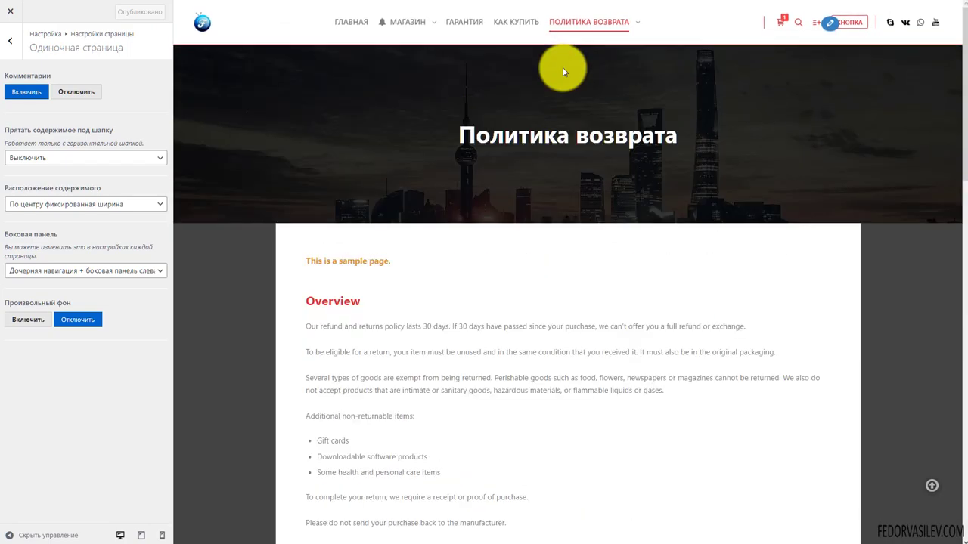
pyautogui.scroll(-5, 444, 127)
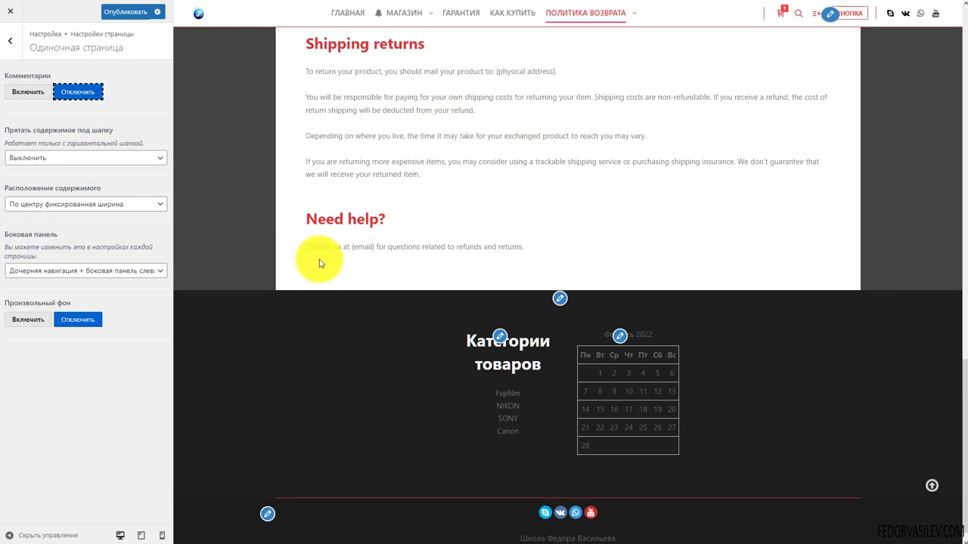
pyautogui.click(30, 91)
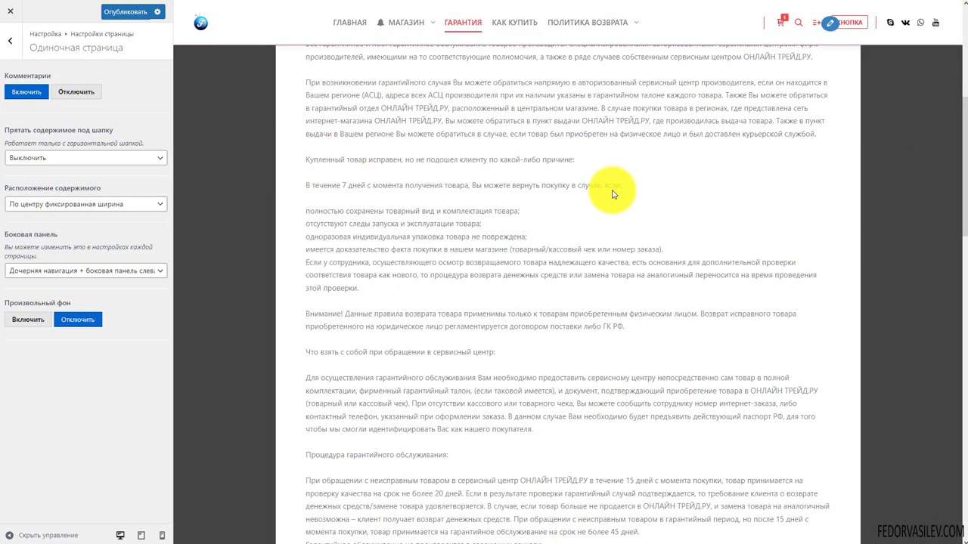
# Step: Examine the choices for hiding content under the header, content layout and sidebar on single pages without changing them
pyautogui.click(47, 157)
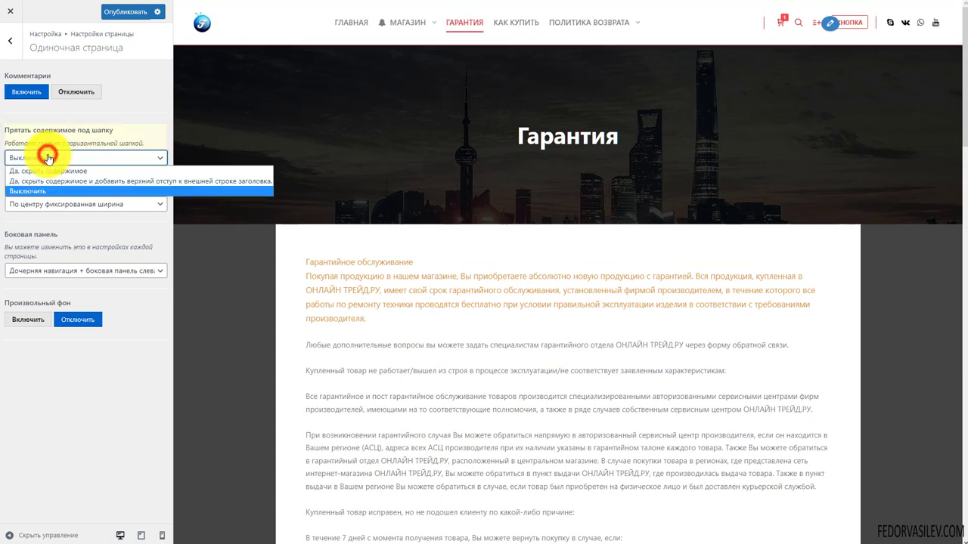
pyautogui.click(48, 157)
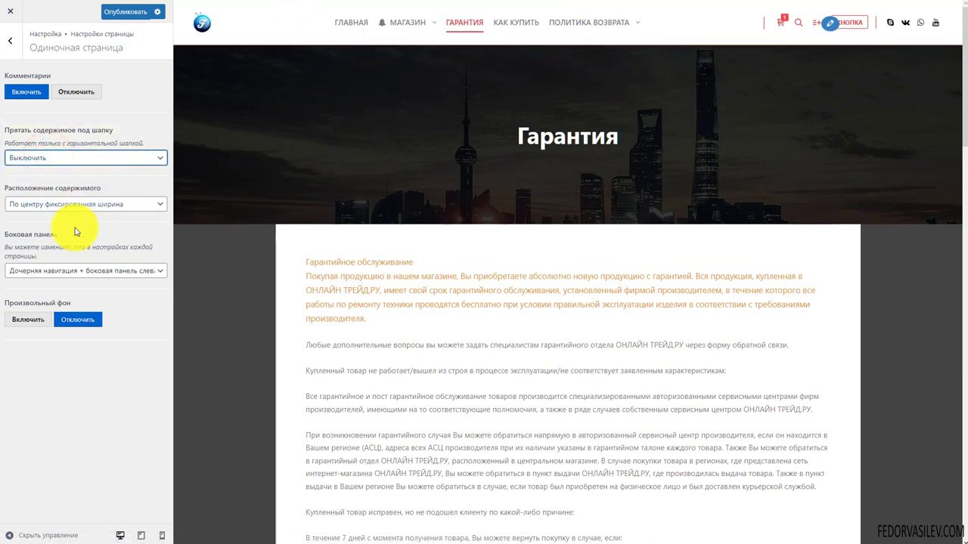
pyautogui.click(58, 204)
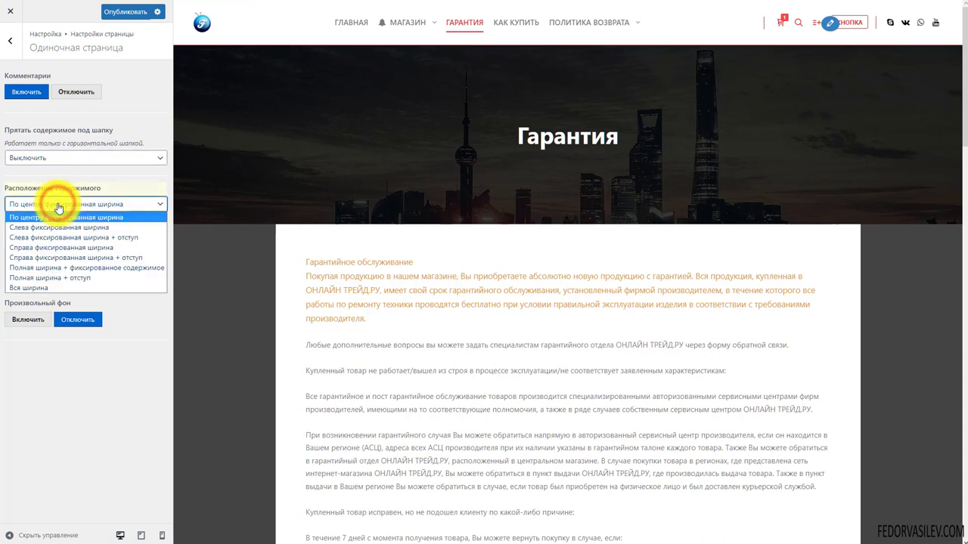
pyautogui.click(75, 184)
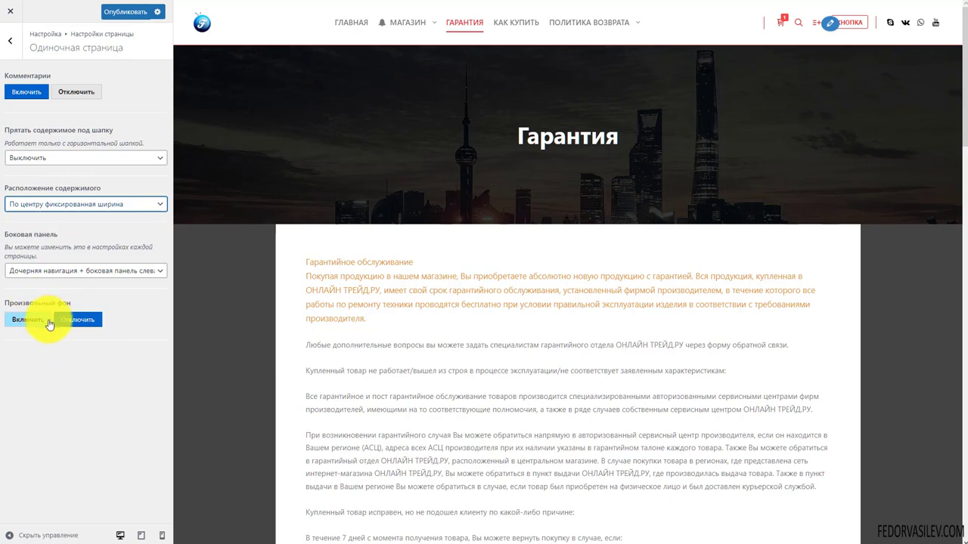
pyautogui.scroll(-5, 432, 320)
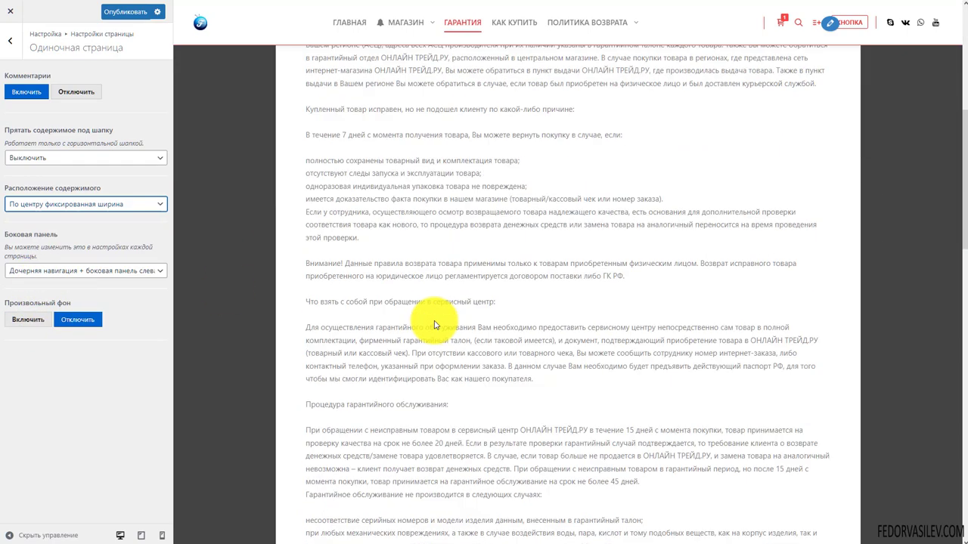
pyautogui.scroll(5, 302, 314)
pyautogui.click(127, 273)
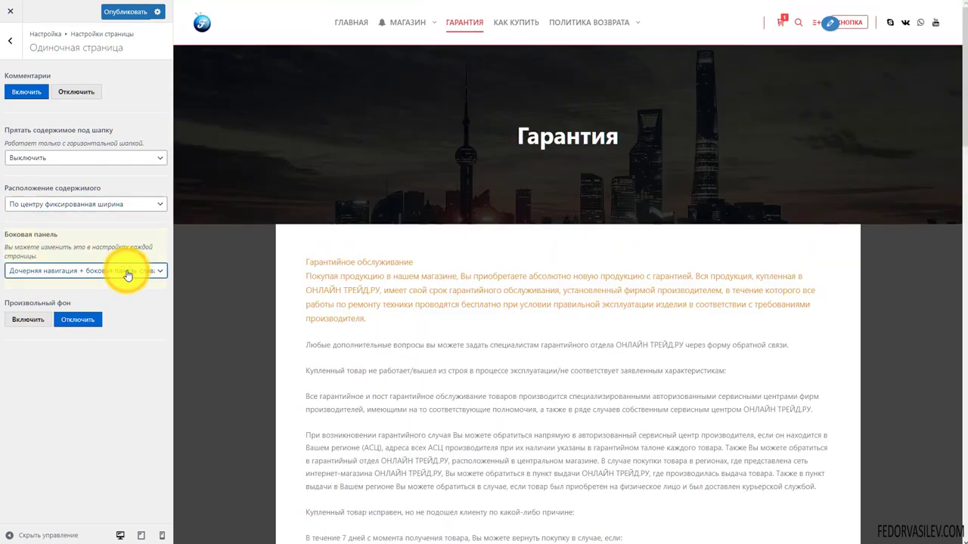
pyautogui.click(127, 274)
pyautogui.click(106, 250)
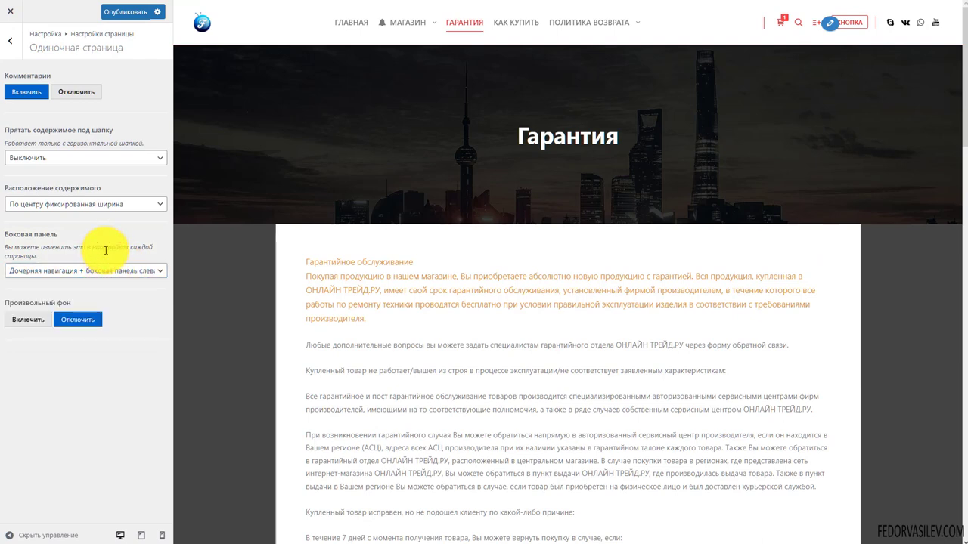
# Step: Try enabling «Произвольный фон» for single pages, check it on the «Гарантия» page and examine the background image stretching options
pyautogui.click(29, 320)
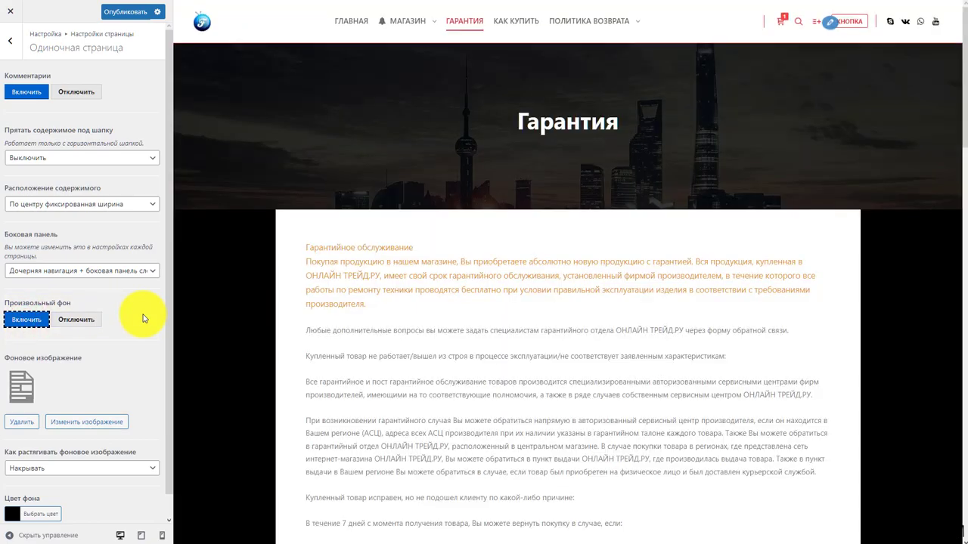
pyautogui.scroll(-10, 257, 305)
pyautogui.scroll(-10, 227, 340)
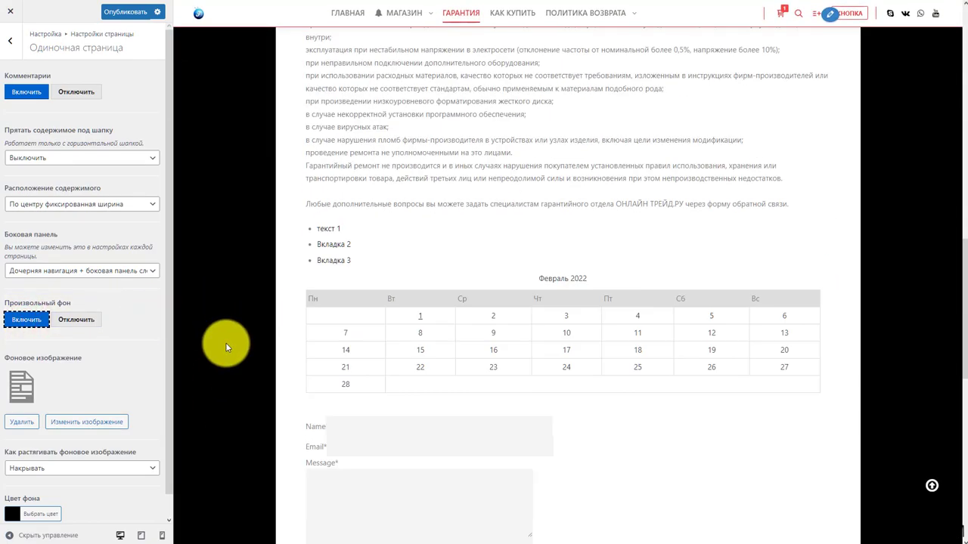
pyautogui.scroll(3, 219, 359)
pyautogui.scroll(5, 214, 375)
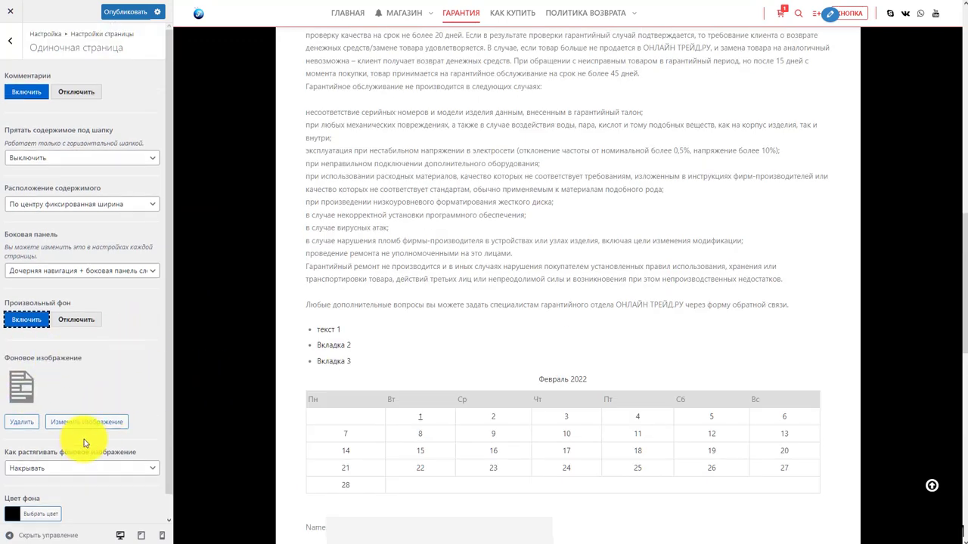
pyautogui.click(26, 468)
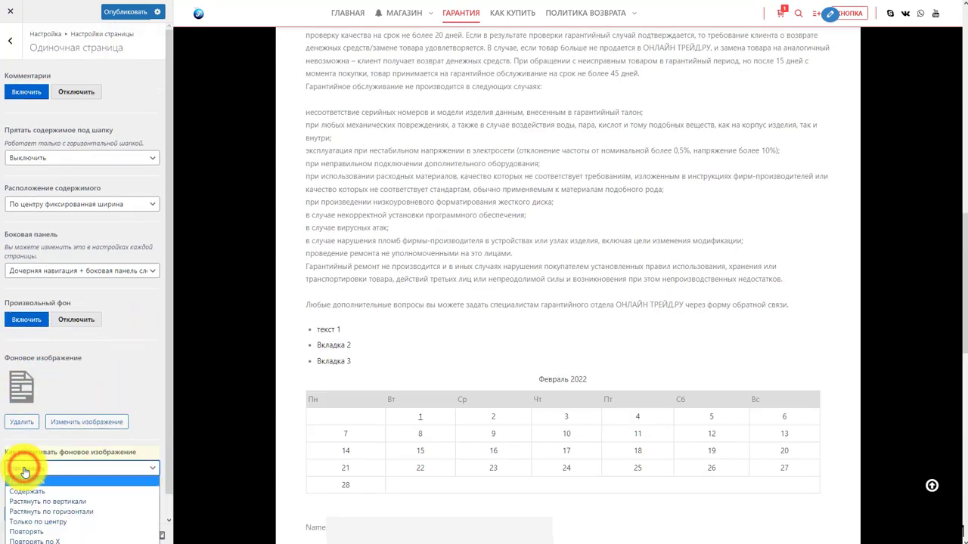
pyautogui.click(118, 384)
# Step: Try a semi-transparent red background colour, rgba(221,51,51,0.46), for single pages and check it on the «Гарантия» page
pyautogui.click(14, 512)
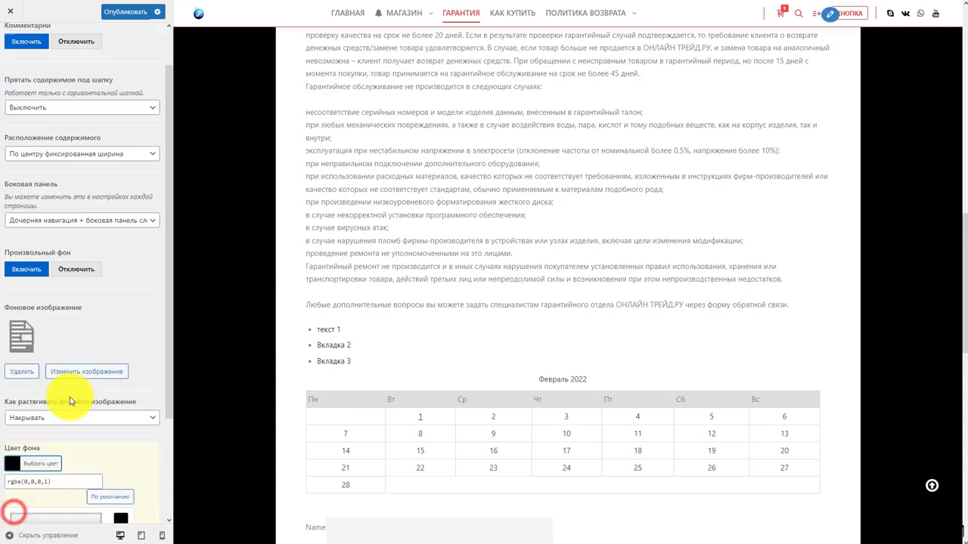
pyautogui.scroll(-2, 46, 408)
pyautogui.moveTo(121, 490); pyautogui.dragTo(66, 493)
pyautogui.click(38, 474)
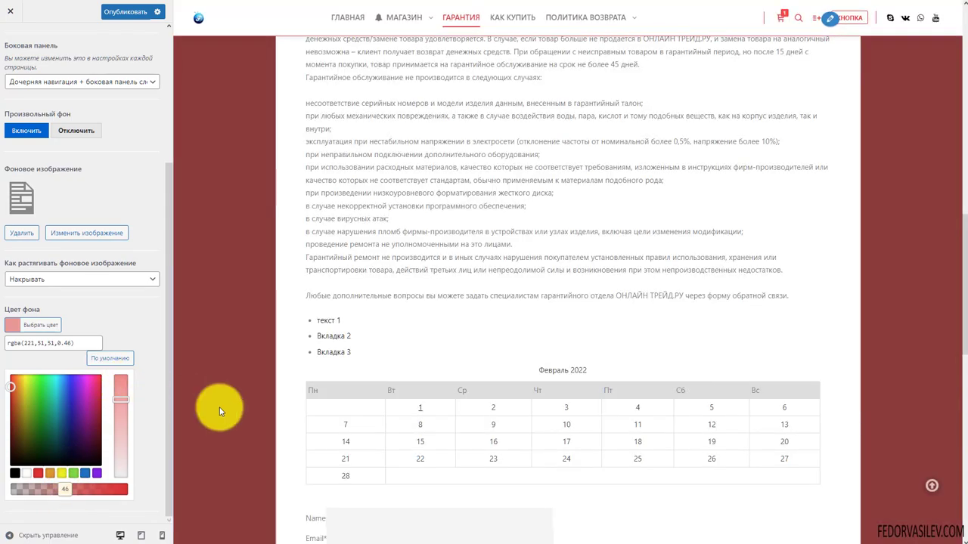
pyautogui.scroll(10, 217, 407)
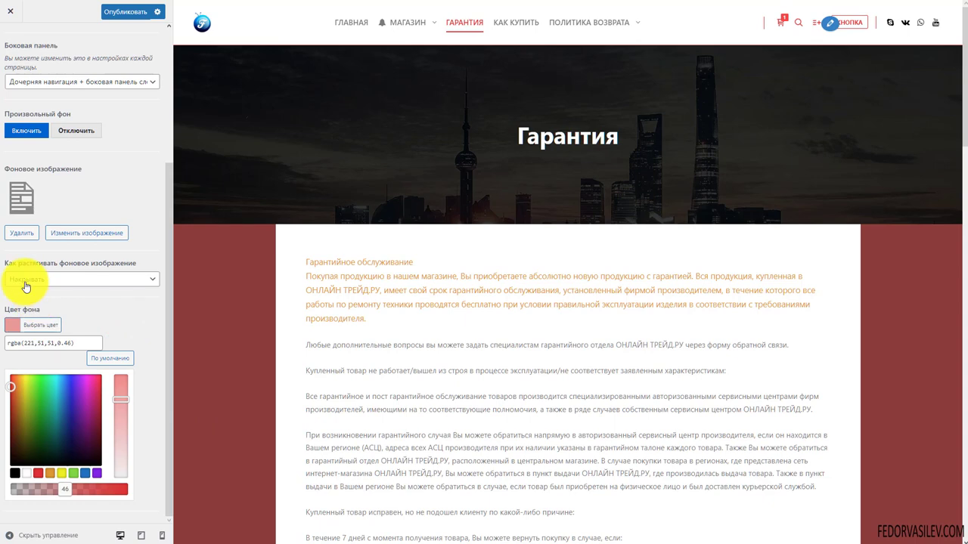
# Step: Disable «Произвольный фон» for single pages, publish the changes and return to the page settings list
pyautogui.click(76, 132)
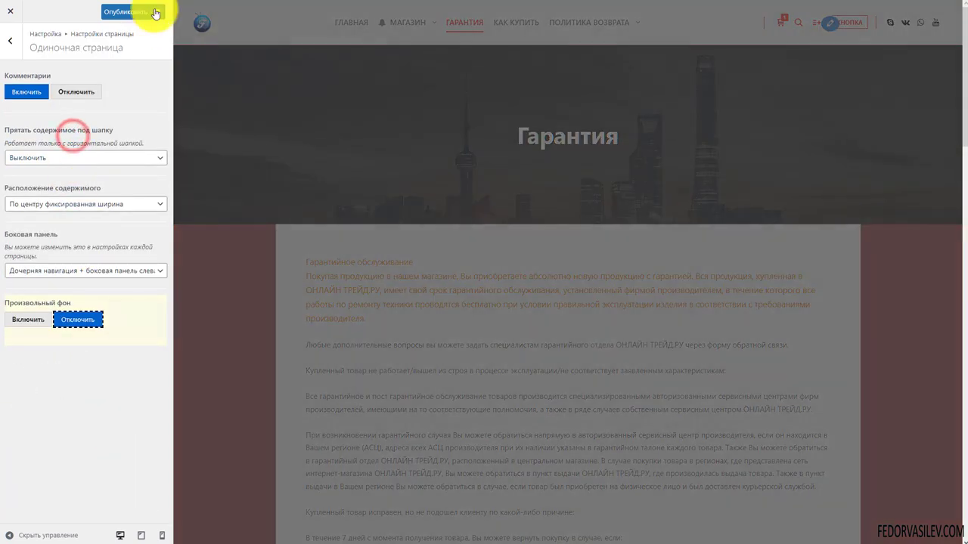
pyautogui.click(125, 12)
pyautogui.click(11, 47)
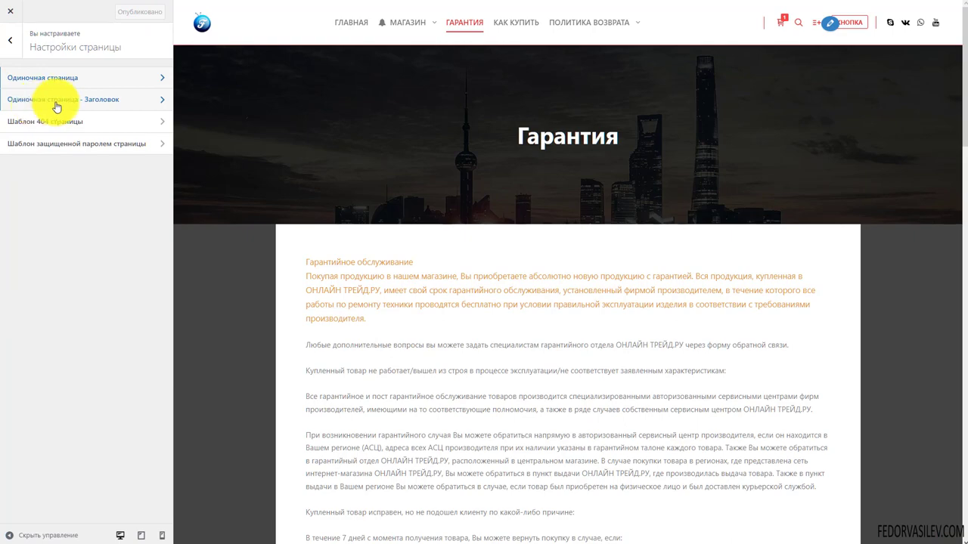
# Step: In «Одиночная страница - Заголовок», switch the page title off and on again, and review its position, background and parallax settings
pyautogui.click(79, 101)
pyautogui.click(88, 93)
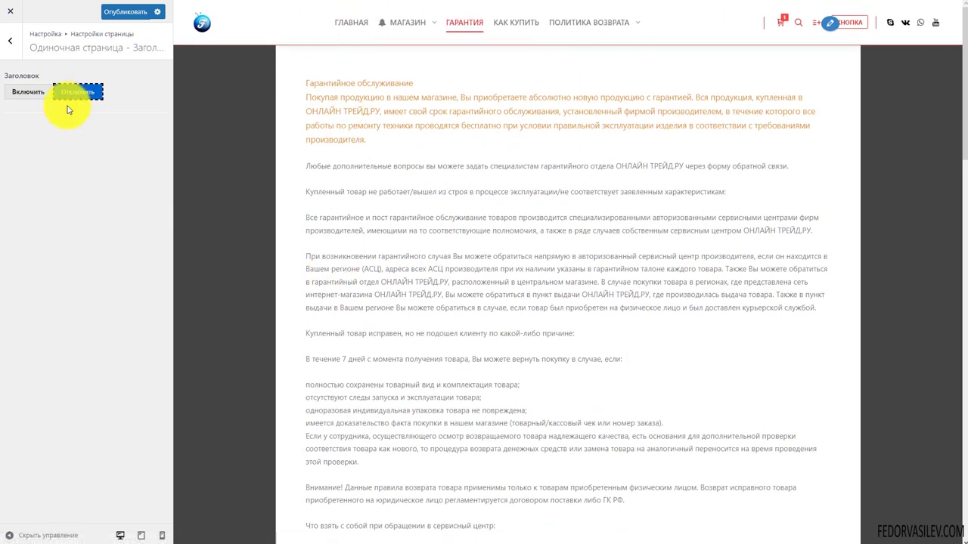
pyautogui.click(34, 94)
pyautogui.scroll(-5, 61, 189)
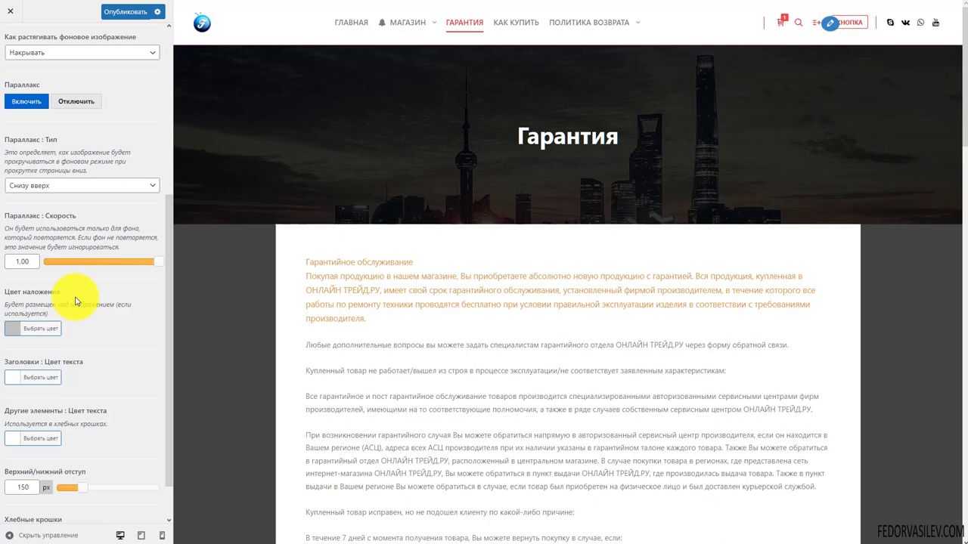
pyautogui.scroll(5, 76, 288)
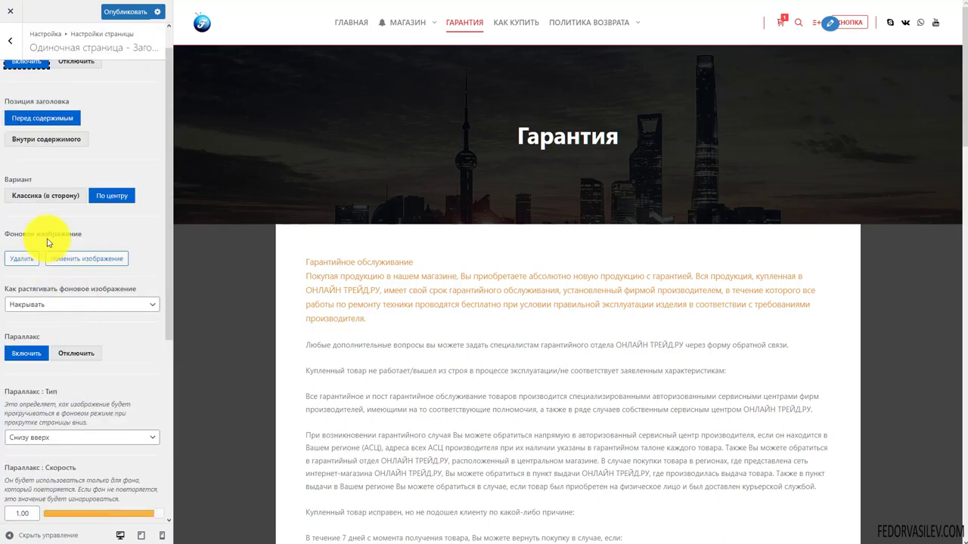
pyautogui.click(6, 49)
# Step: Review the type and background image options in «Шаблон 404 страницы», keep «По умолчанию» and publish the changes
pyautogui.click(37, 125)
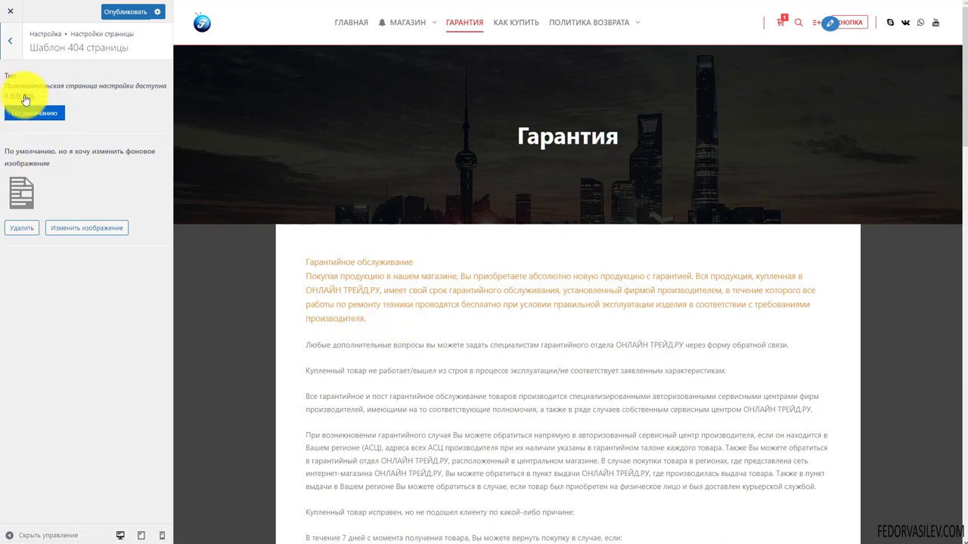
pyautogui.moveTo(36, 96); pyautogui.dragTo(9, 95)
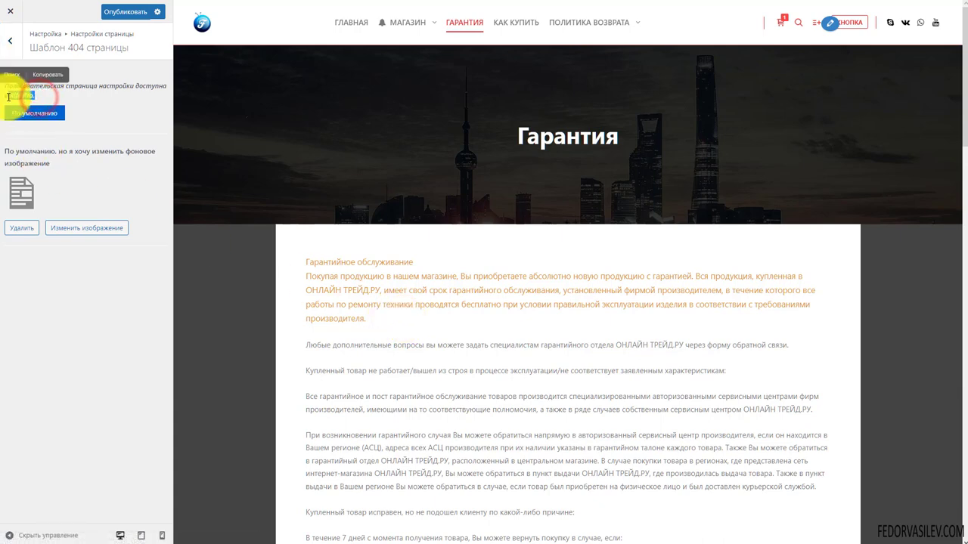
pyautogui.click(60, 86)
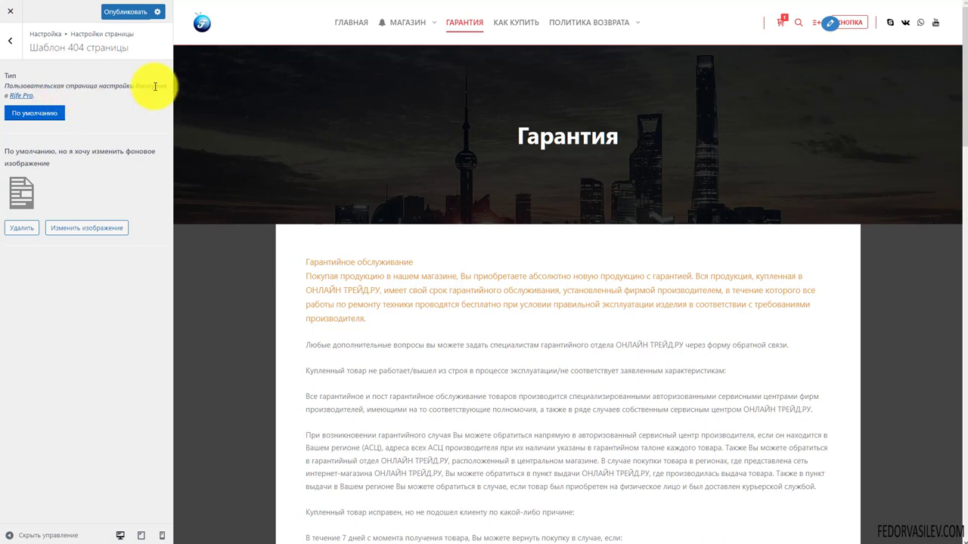
pyautogui.click(28, 119)
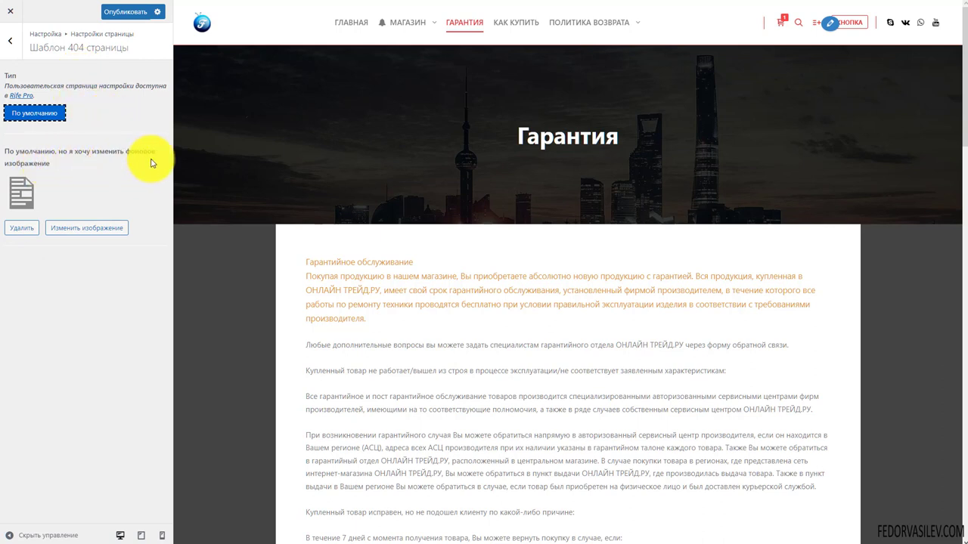
pyautogui.click(23, 192)
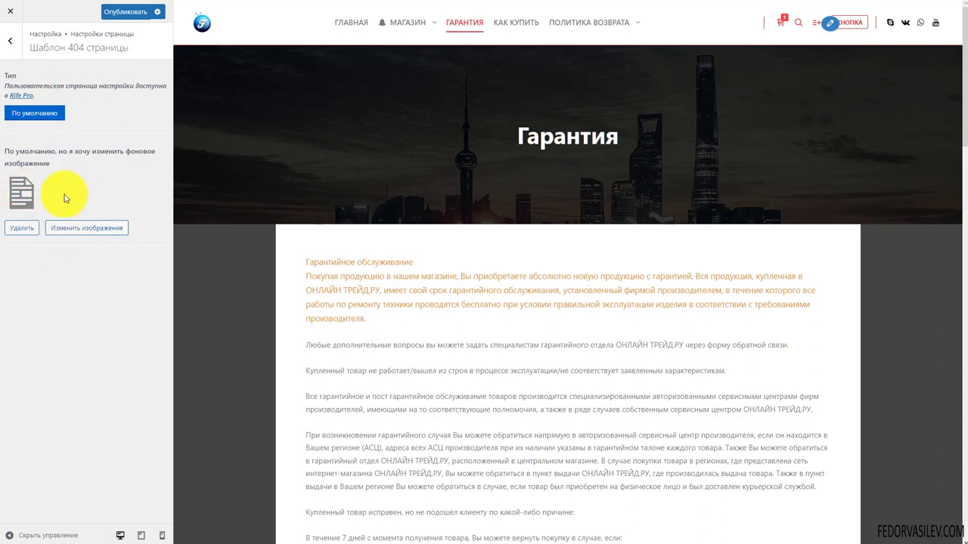
pyautogui.click(117, 12)
pyautogui.click(10, 41)
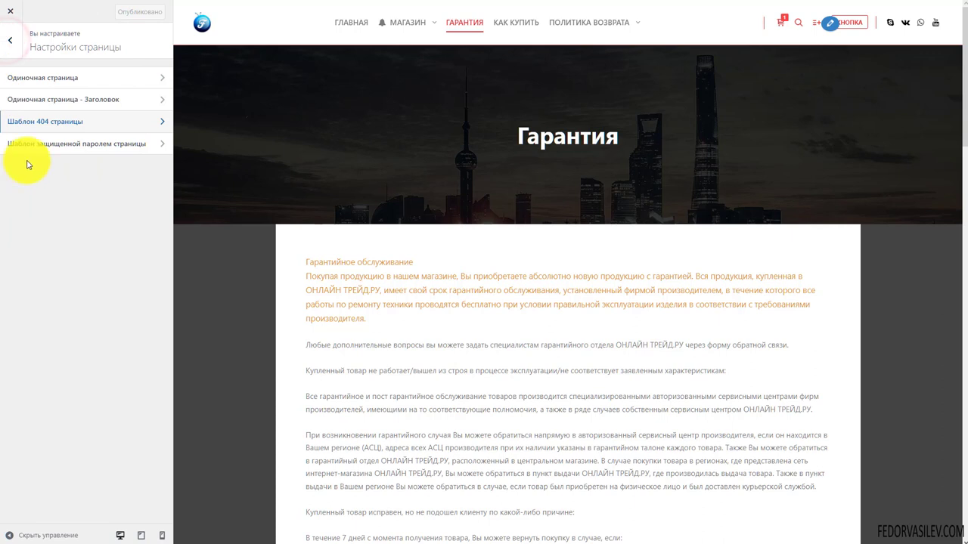
# Step: Review the type and background image options in «Шаблон защищенной паролем страницы» and return to the main customizer list
pyautogui.click(104, 142)
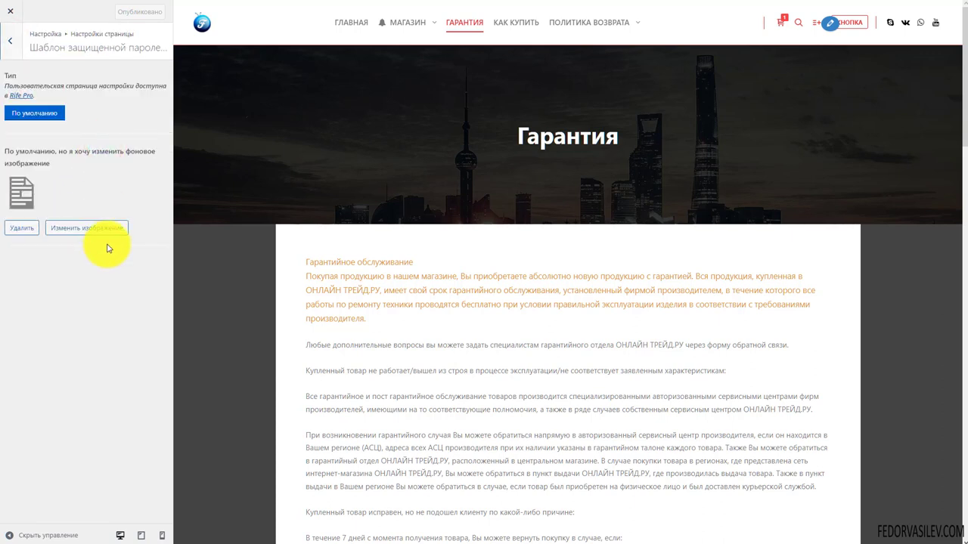
pyautogui.moveTo(38, 87); pyautogui.dragTo(109, 156)
pyautogui.click(134, 115)
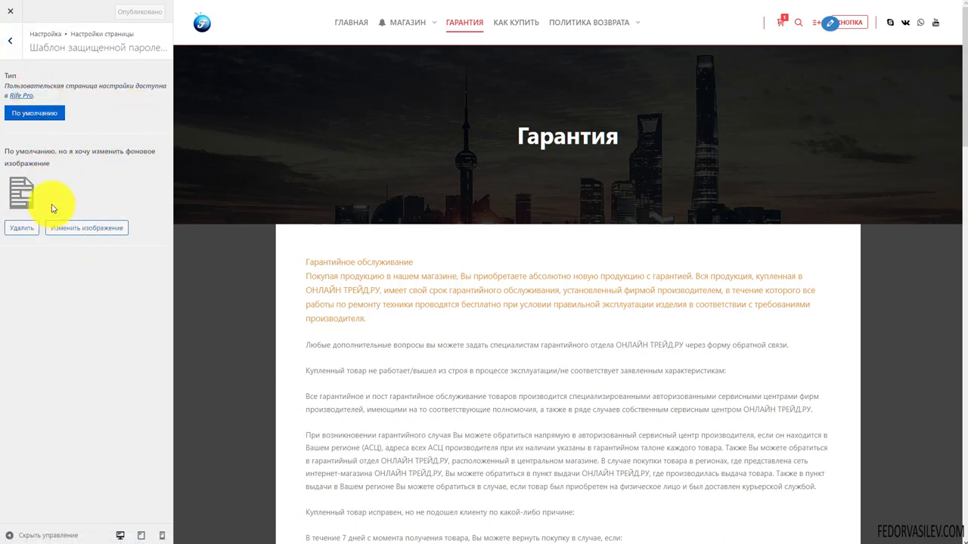
pyautogui.moveTo(52, 209); pyautogui.dragTo(18, 151)
pyautogui.click(124, 120)
pyautogui.click(8, 45)
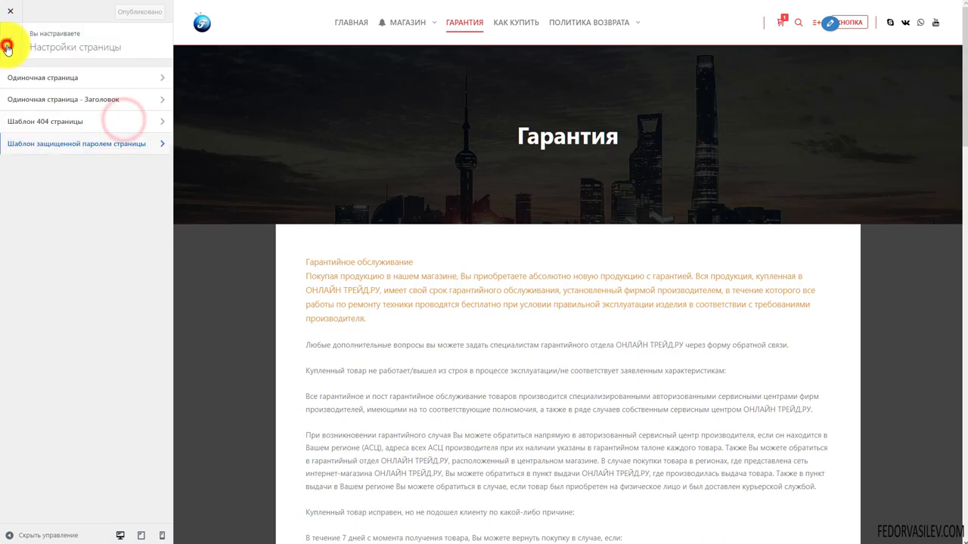
pyautogui.click(9, 47)
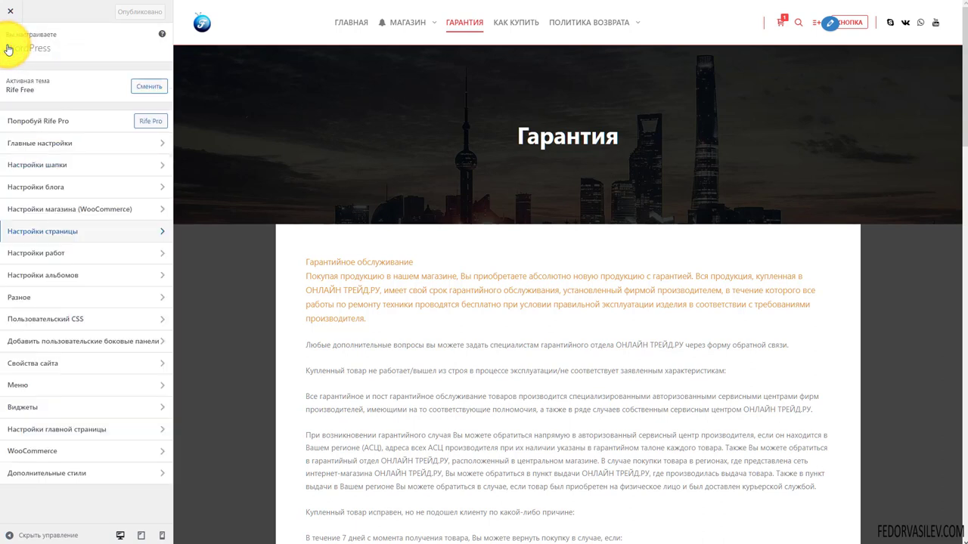
# Step: Review the sections in «Настройки работ» and «Настройки альбомов», and check the «Работы» and «Альбомы» entry lists in the WordPress admin
pyautogui.click(27, 261)
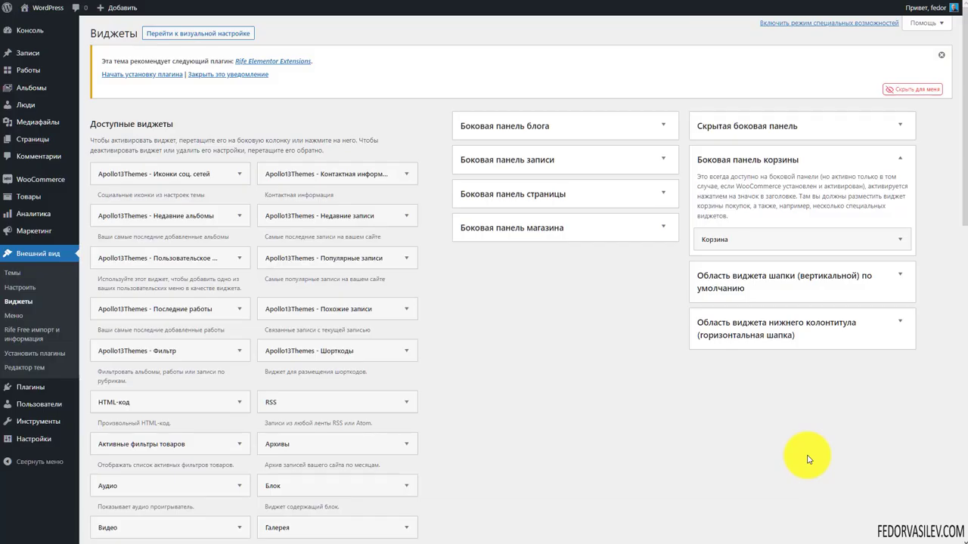
pyautogui.click(741, 159)
pyautogui.moveTo(17, 76)
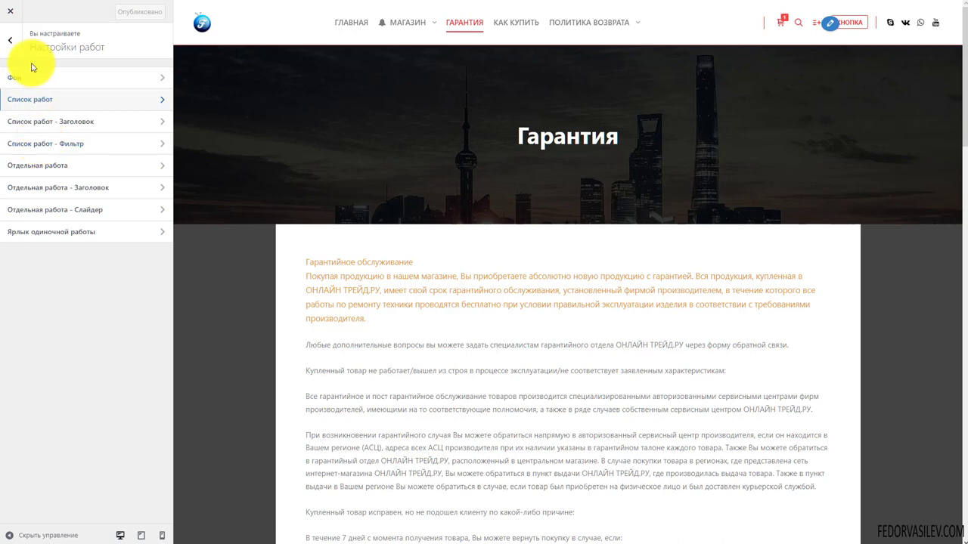
pyautogui.click(10, 42)
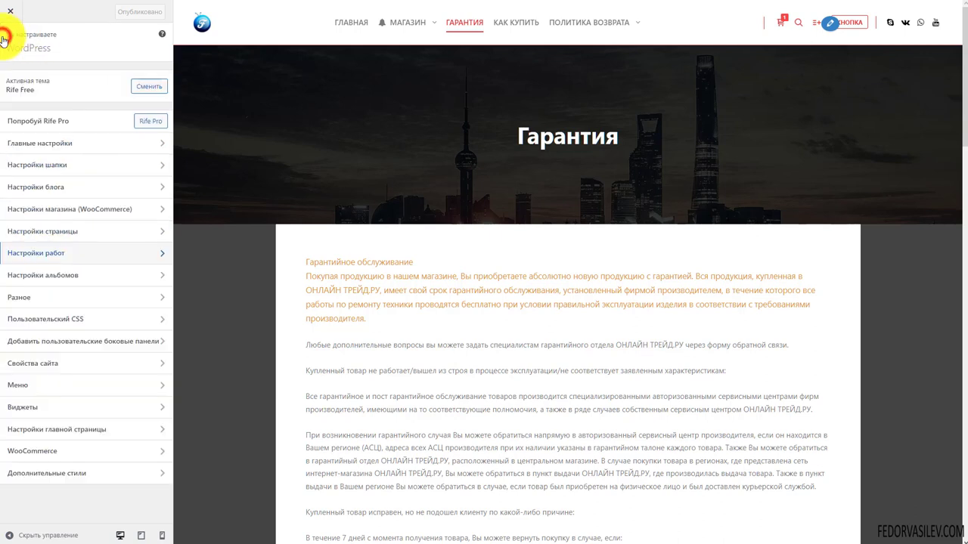
pyautogui.click(71, 275)
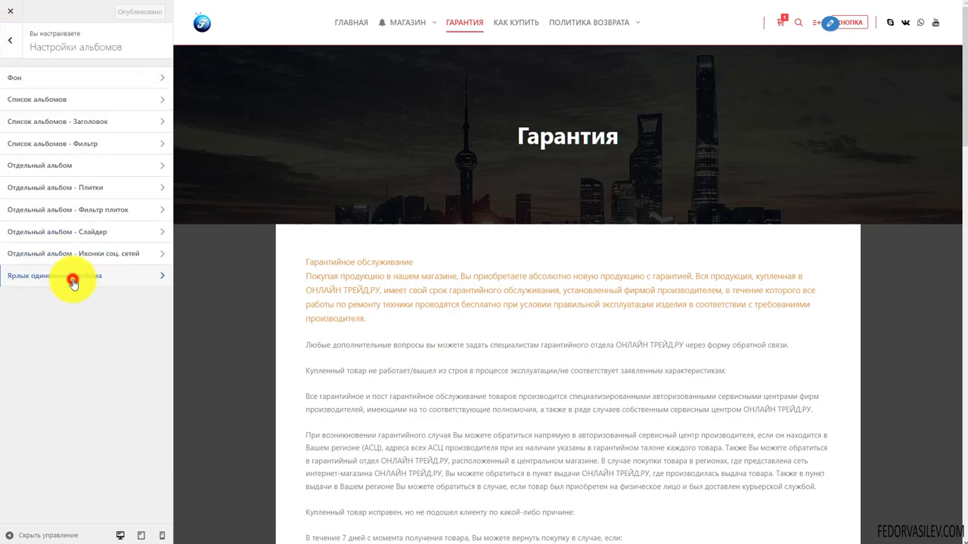
pyautogui.click(10, 39)
pyautogui.click(10, 10)
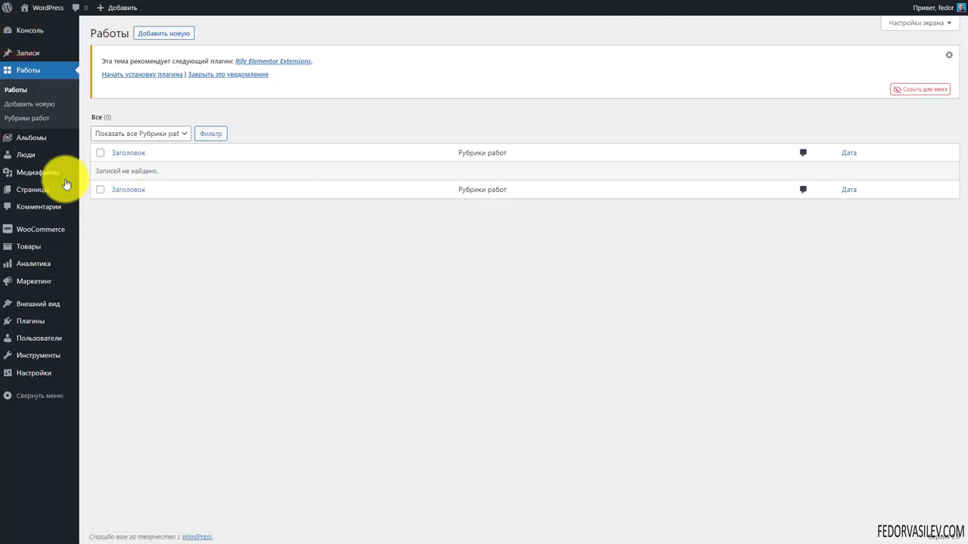
pyautogui.click(41, 134)
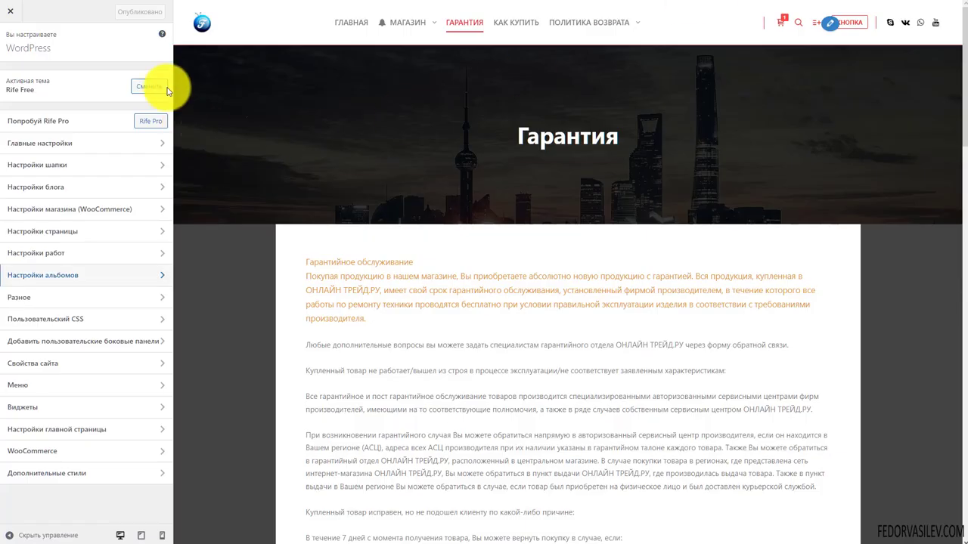
# Step: In the «People Custom Post Type» section of «Разное», set the social icon colour to «Чёрный» and check the hover colour options
pyautogui.click(19, 297)
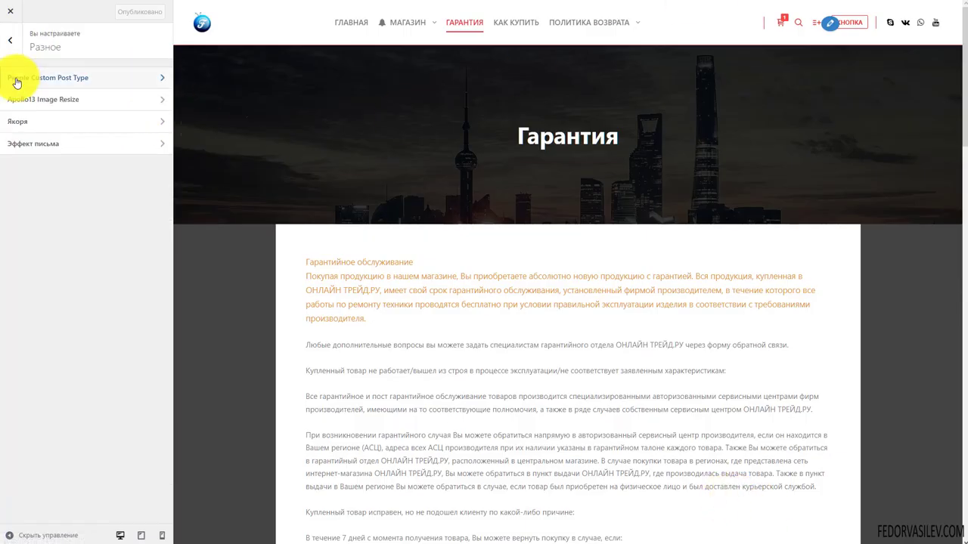
pyautogui.click(47, 85)
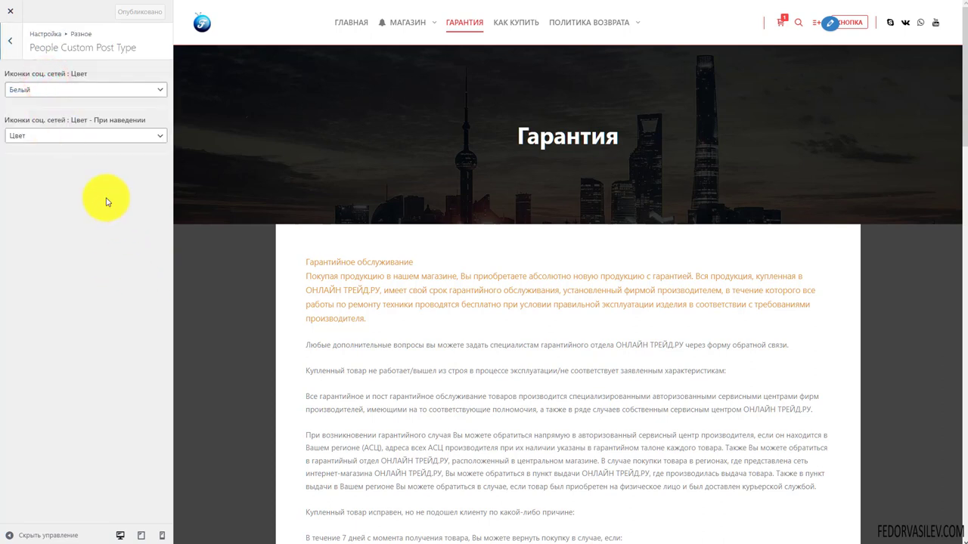
pyautogui.click(66, 90)
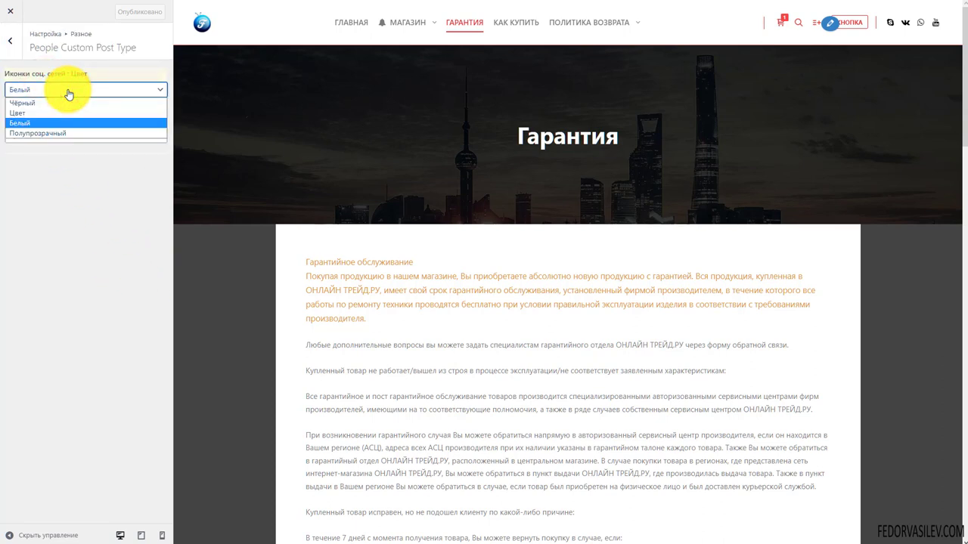
pyautogui.click(61, 102)
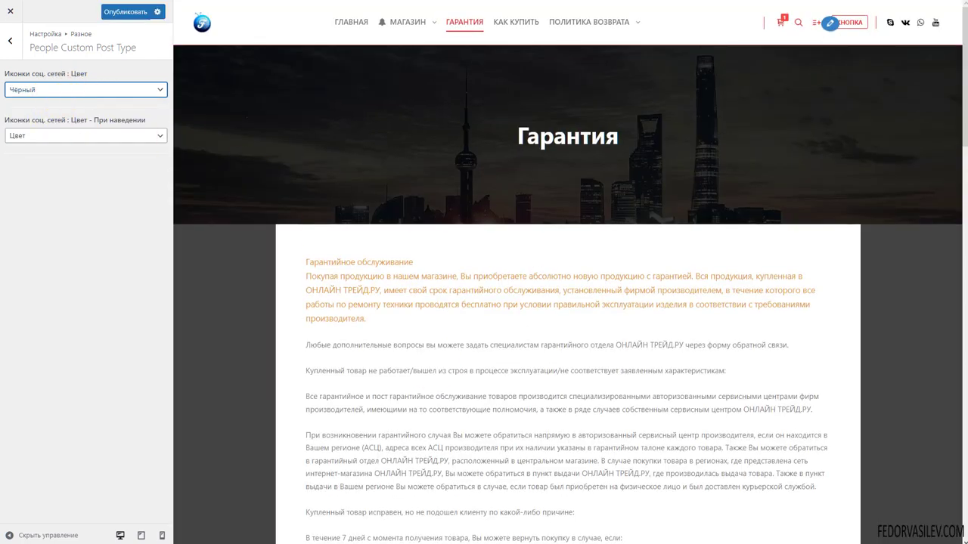
pyautogui.click(86, 135)
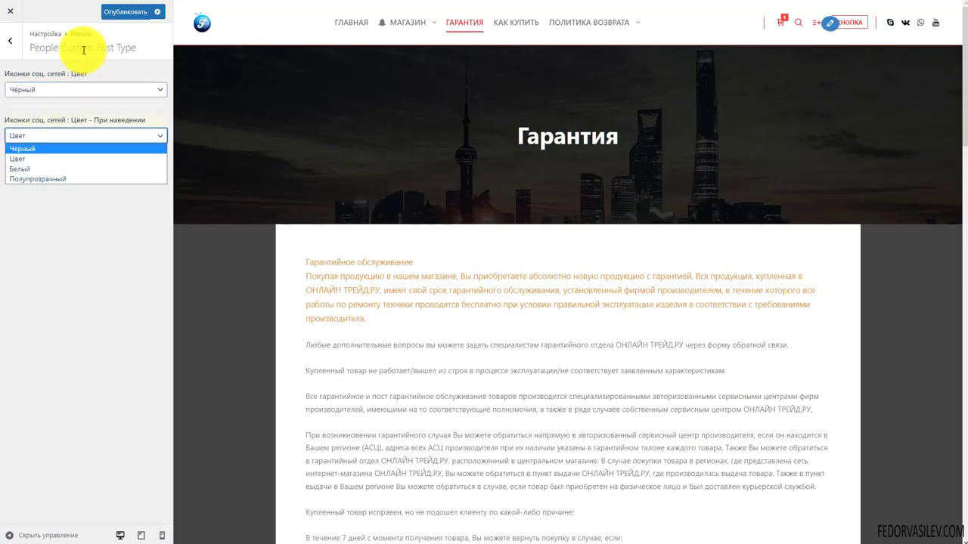
pyautogui.click(6, 44)
# Step: Review the image quality setting in «Apollo13 Image Resize» and find WebP Converter for Media among the site's installed plugins
pyautogui.click(88, 102)
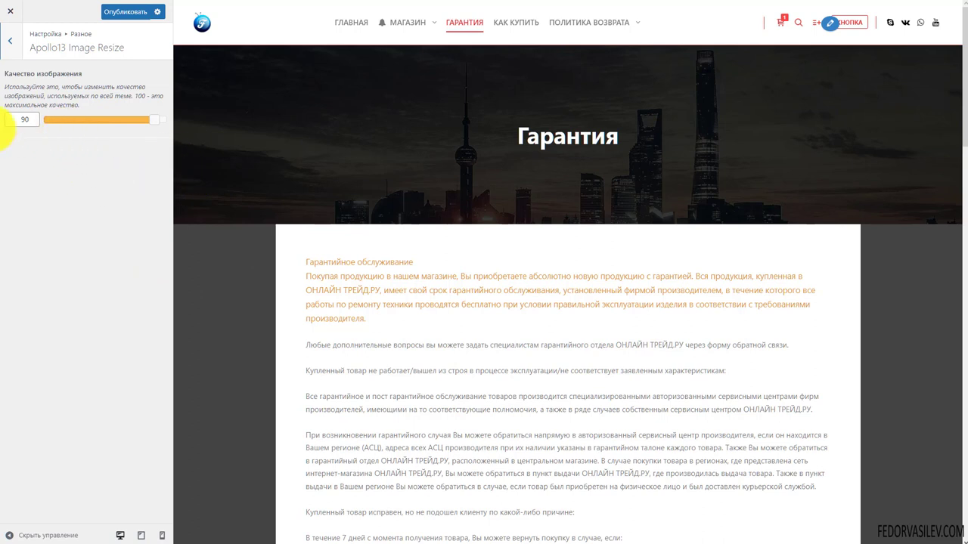
pyautogui.click(24, 119)
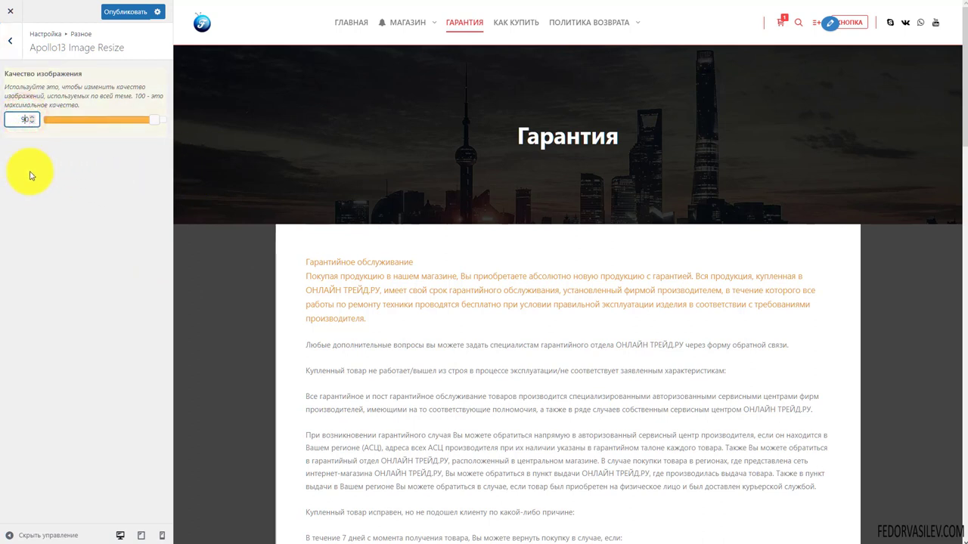
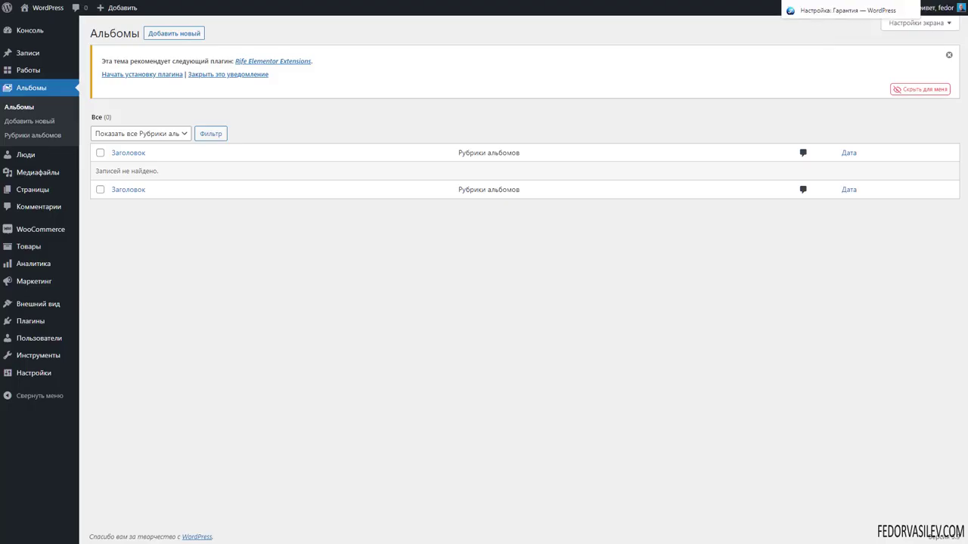
pyautogui.click(42, 329)
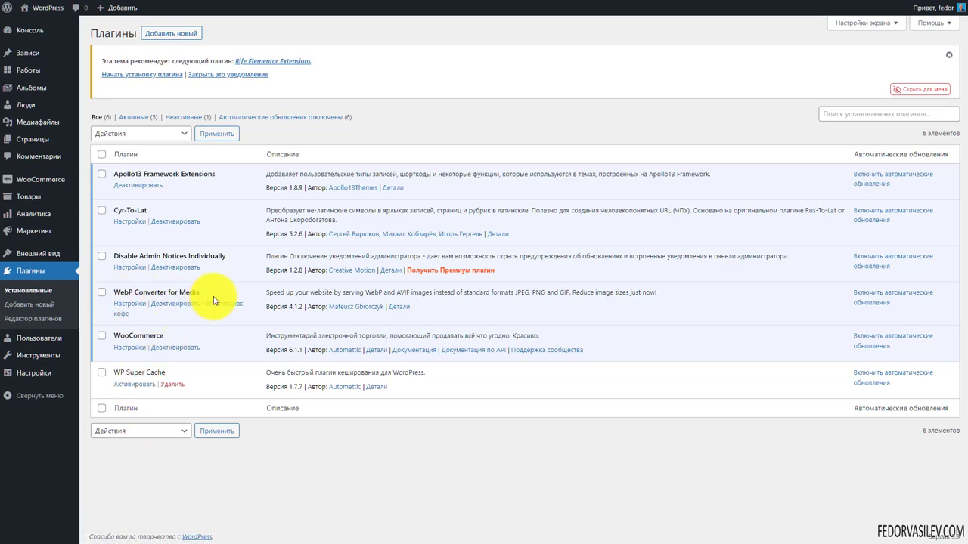
pyautogui.moveTo(214, 293); pyautogui.dragTo(114, 293)
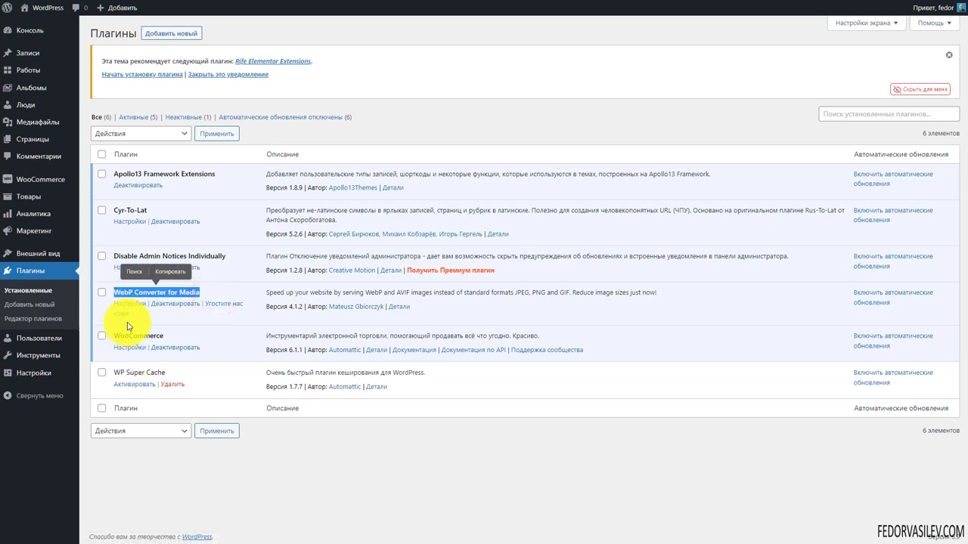
pyautogui.click(207, 290)
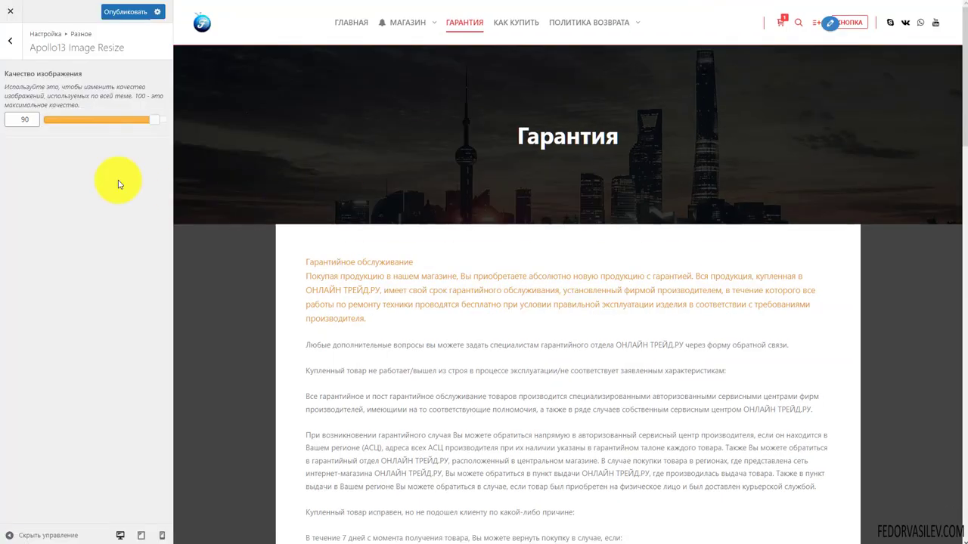
# Step: Set «Качество изображения» to 100 in «Apollo13 Image Resize», publish the changes and return to the «Разное» list
pyautogui.moveTo(91, 121); pyautogui.dragTo(178, 123)
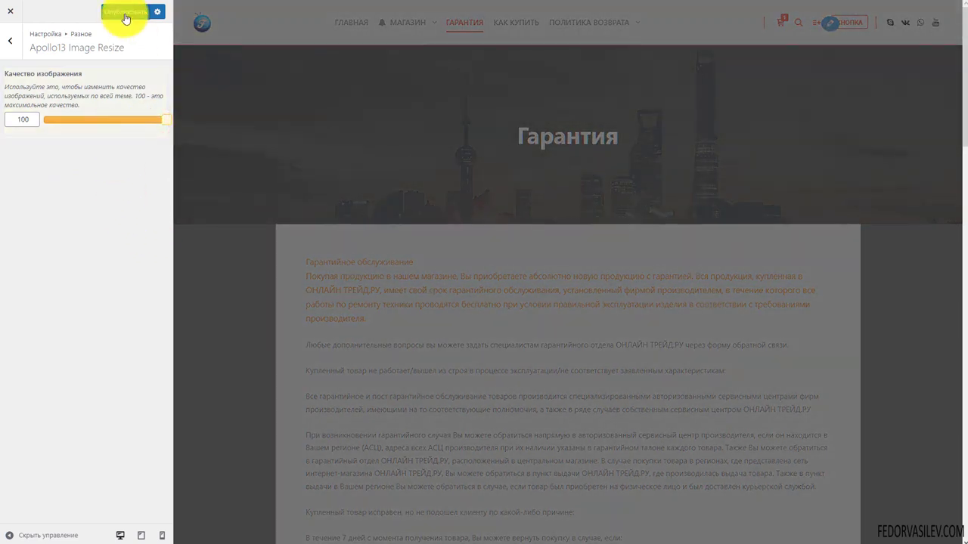
pyautogui.click(126, 16)
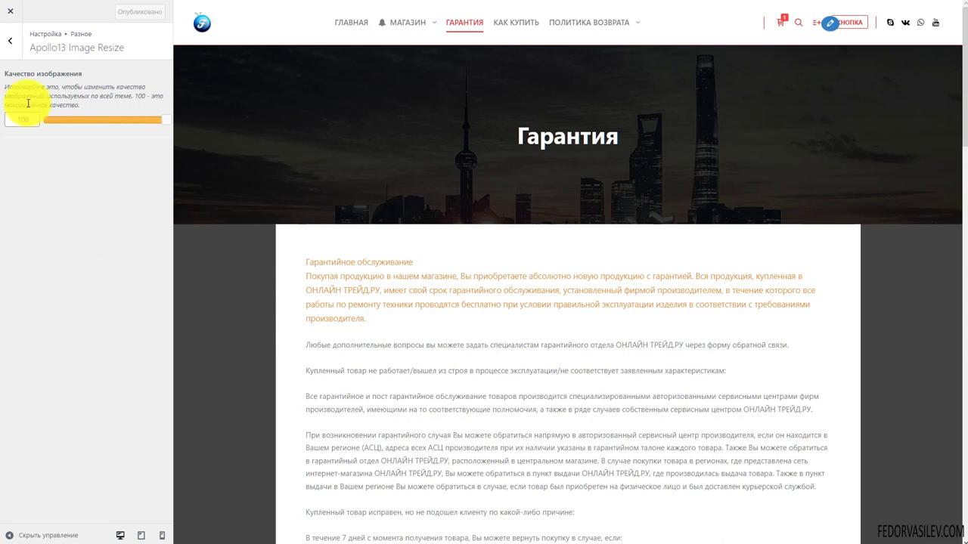
pyautogui.click(11, 41)
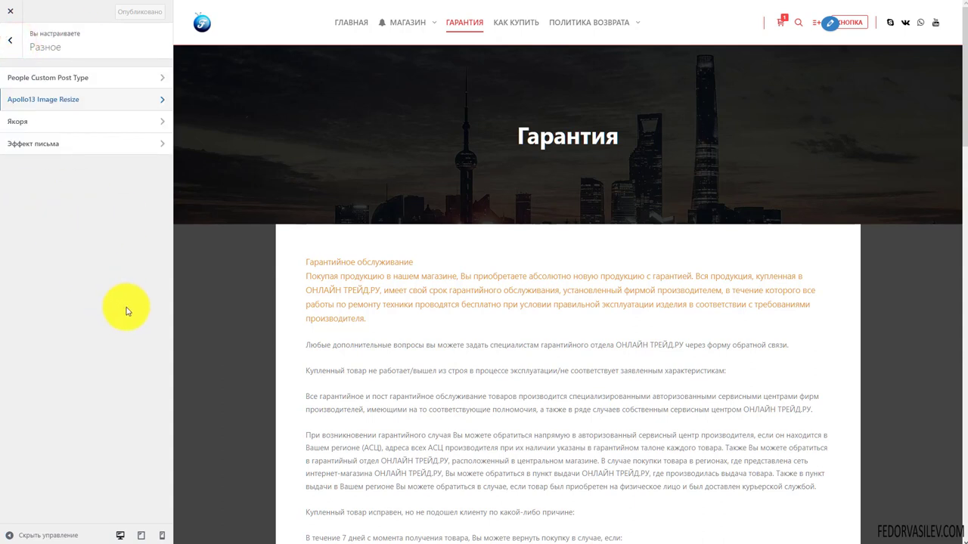
# Step: In «Якоря», disable both anchor display in the address bar and «Прокрутка до расположения якоря», and publish the changes
pyautogui.click(52, 125)
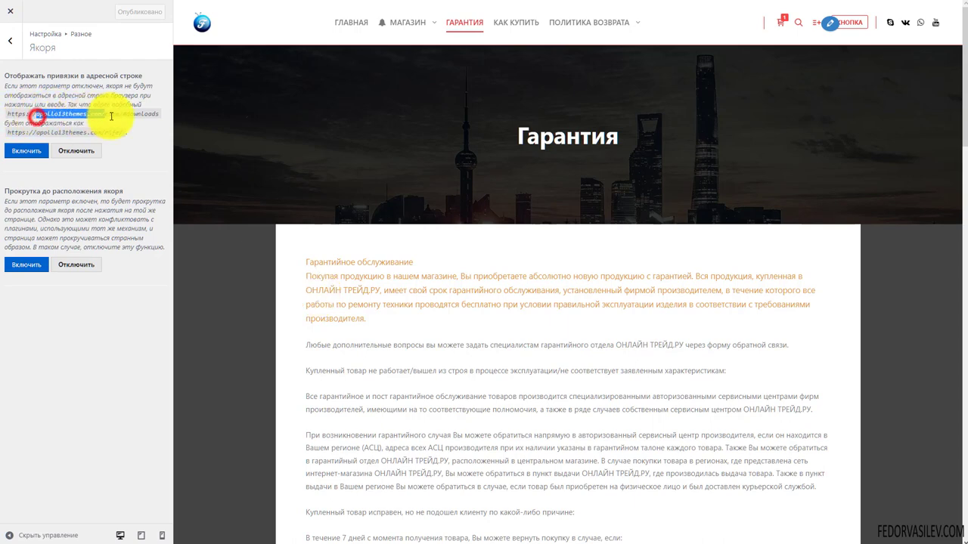
pyautogui.click(72, 159)
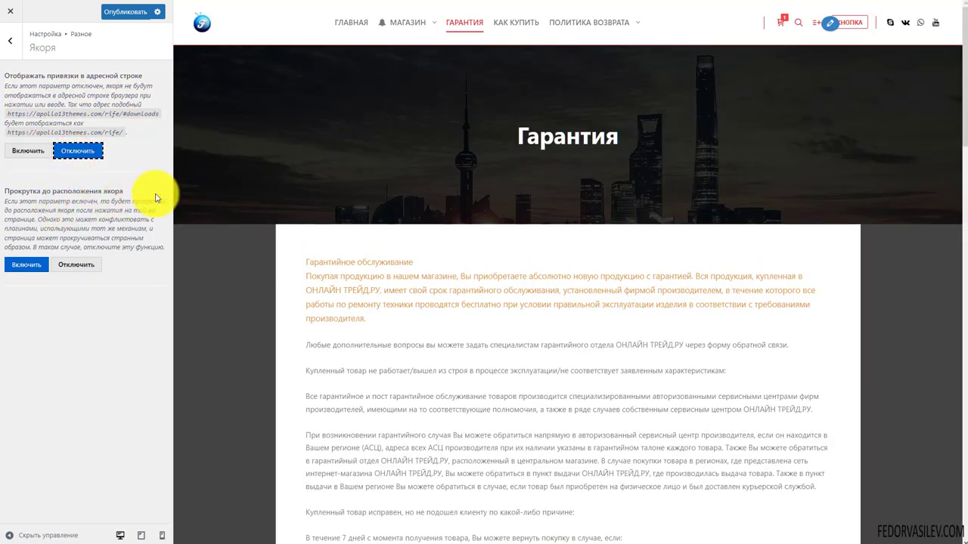
pyautogui.click(87, 205)
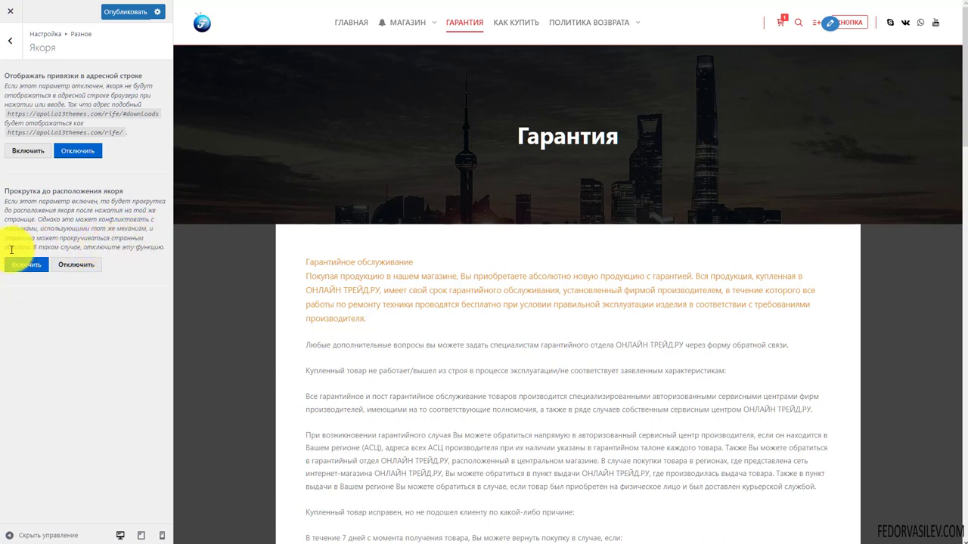
pyautogui.click(77, 265)
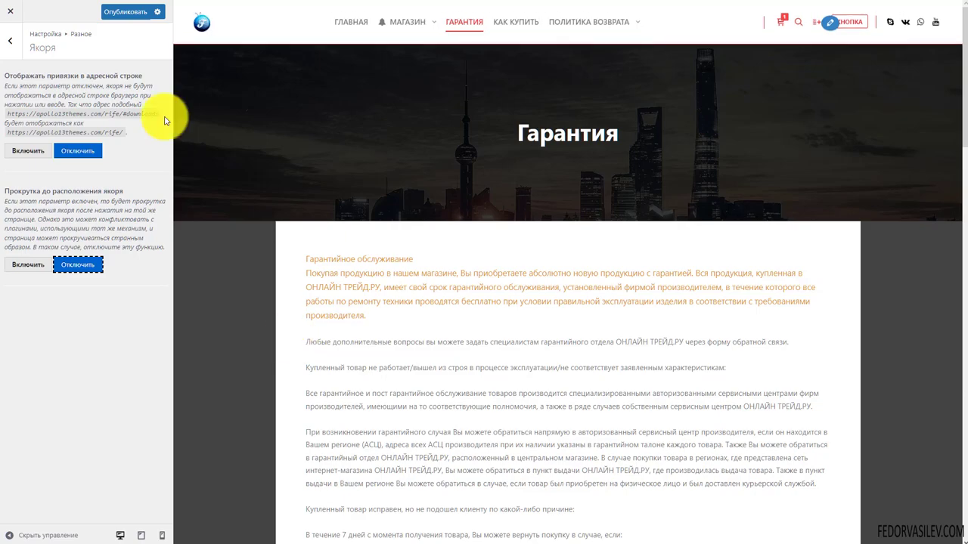
pyautogui.click(132, 24)
# Step: Test the back-to-top control on the previewed «Гарантия» page and return to the «Разное» list
pyautogui.scroll(-15, 633, 443)
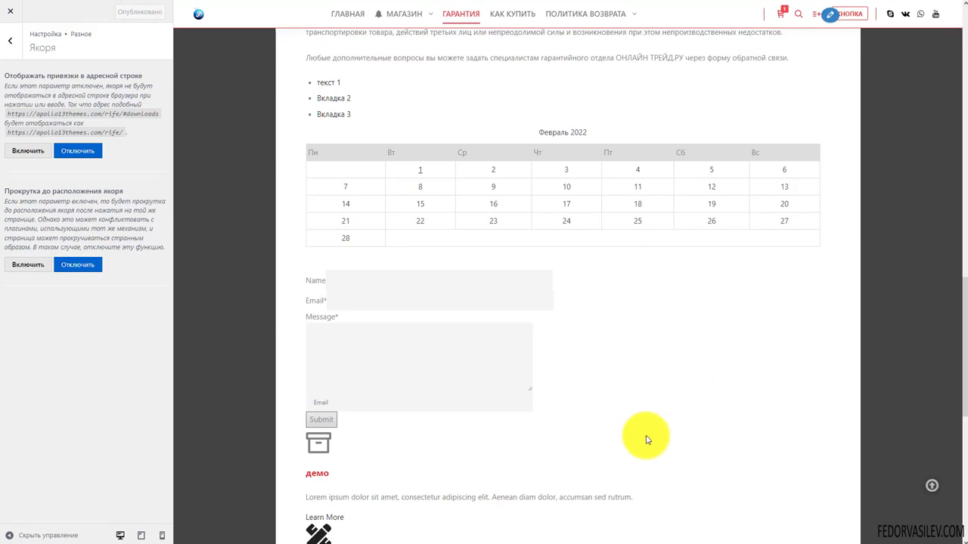
pyautogui.click(931, 486)
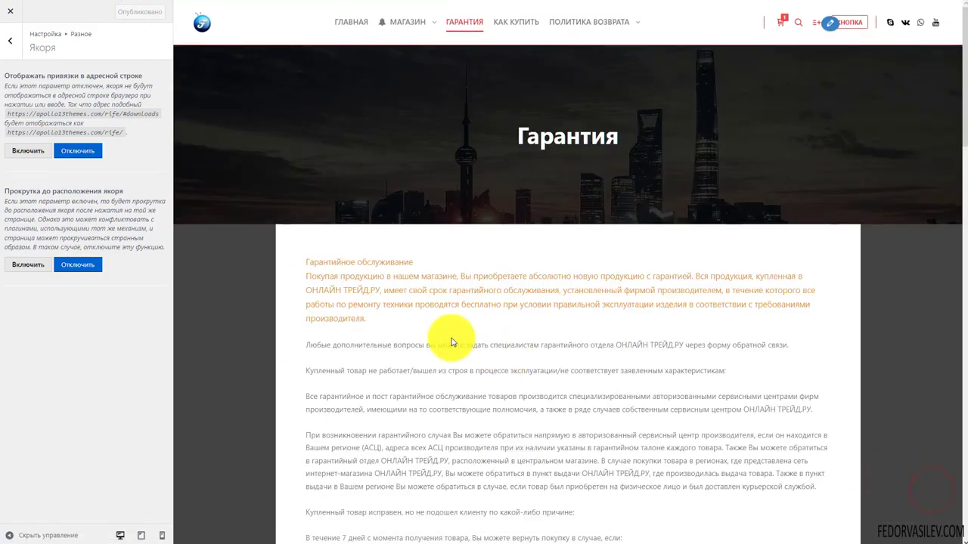
pyautogui.scroll(-5, 355, 285)
pyautogui.scroll(5, 354, 285)
pyautogui.click(9, 40)
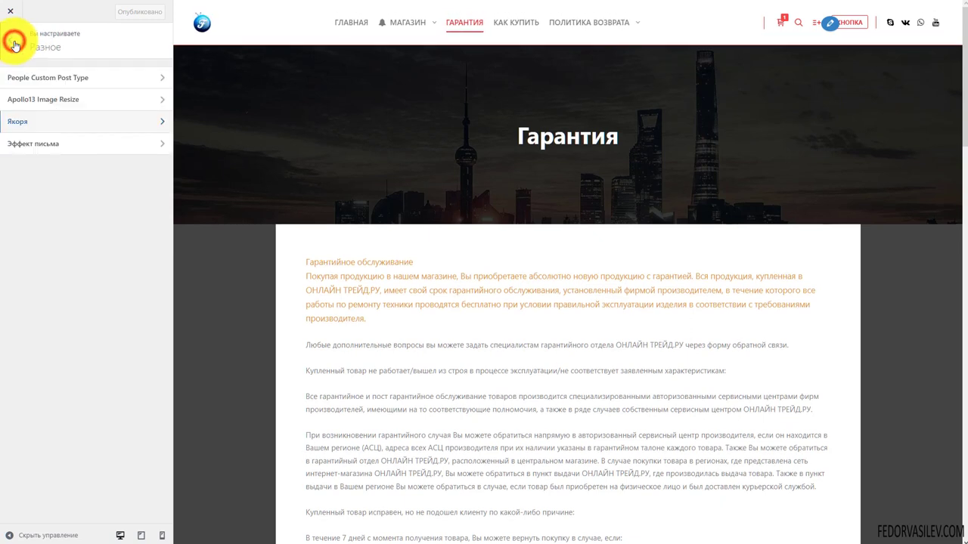
# Step: Enable «Эффект письма - на мобильных устройствах», publish the changes and return to the «Разное» list
pyautogui.click(38, 154)
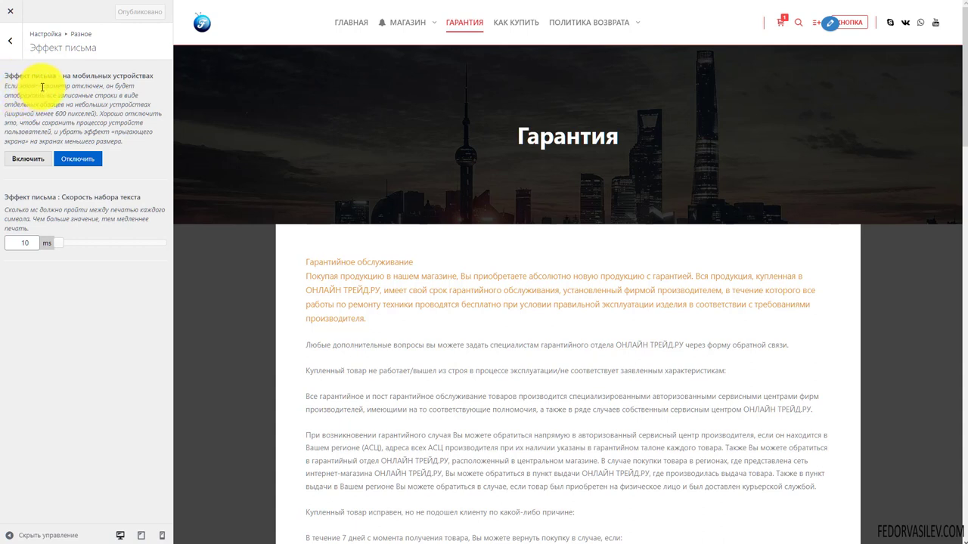
pyautogui.tripleClick(118, 133)
pyautogui.click(48, 126)
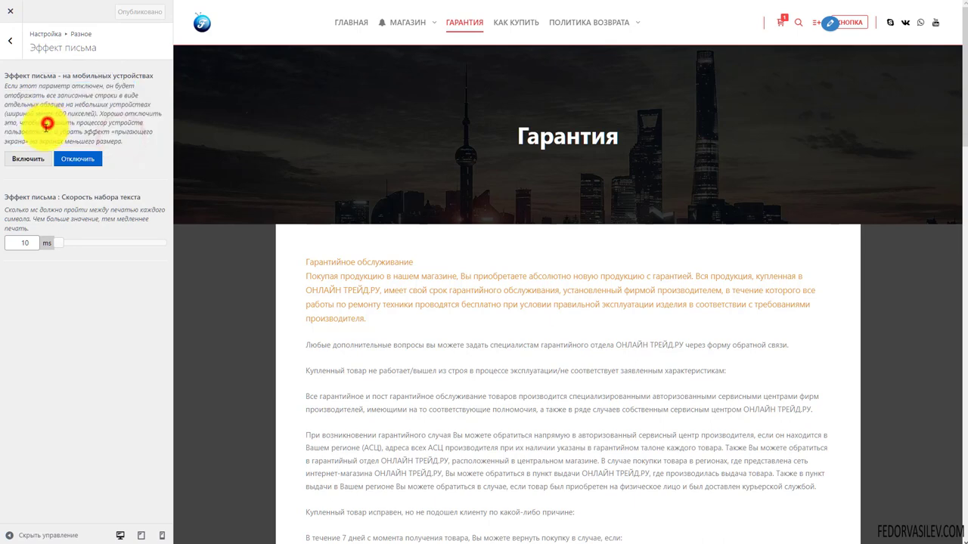
pyautogui.click(29, 160)
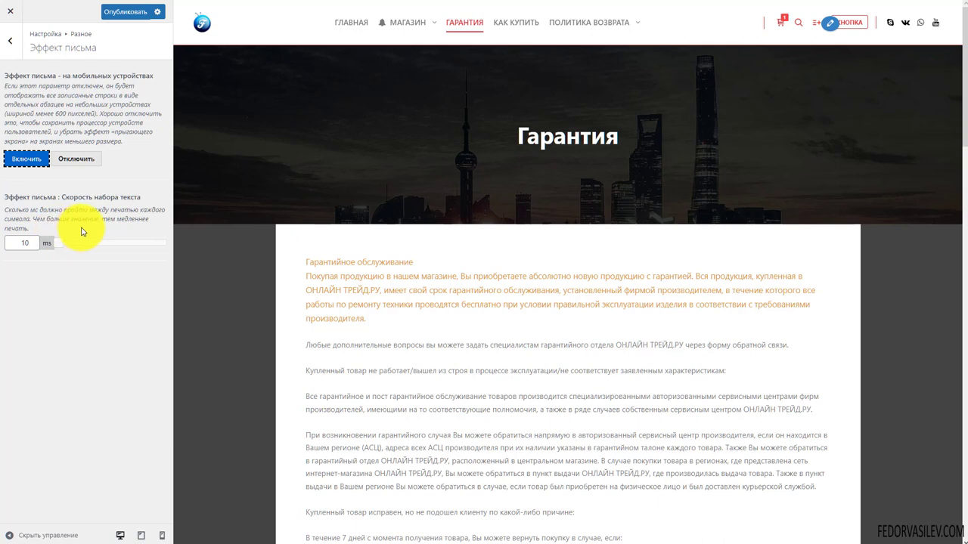
pyautogui.press('Tab')
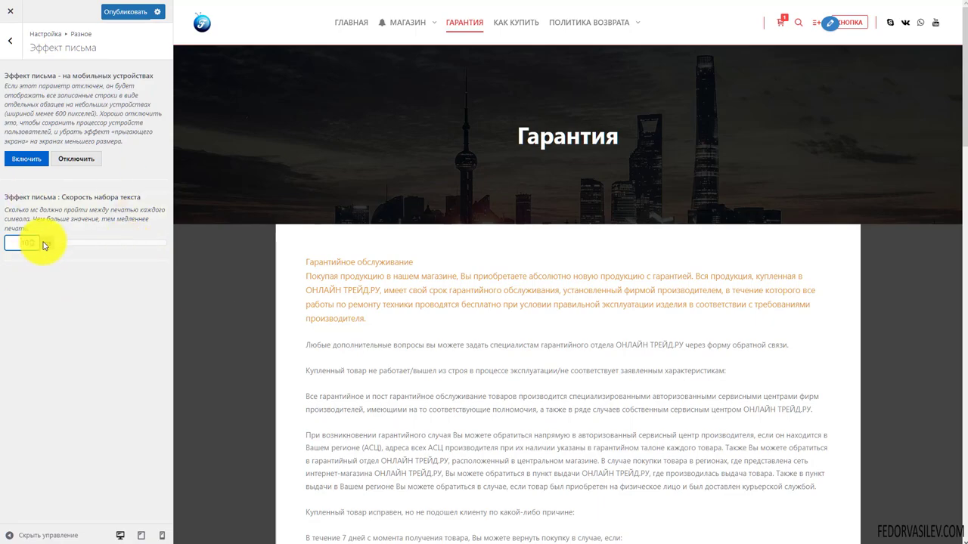
pyautogui.scroll(-15, 431, 309)
pyautogui.scroll(-5, 431, 309)
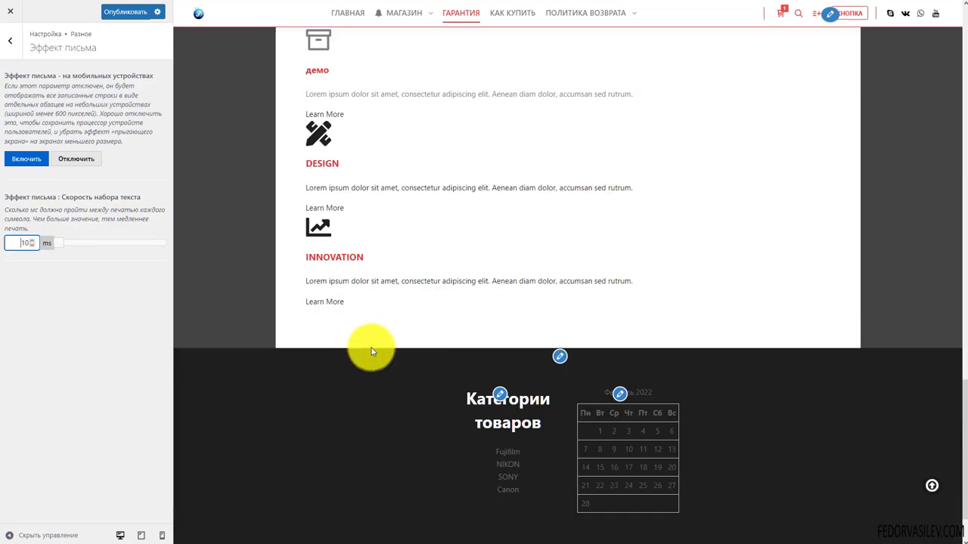
pyautogui.scroll(2, 371, 350)
pyautogui.scroll(5, 368, 320)
pyautogui.scroll(10, 365, 321)
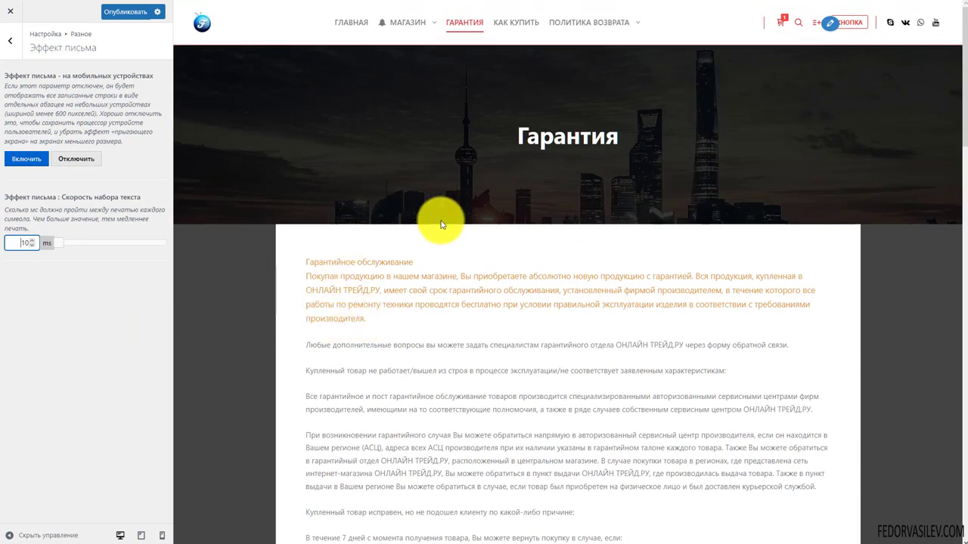
pyautogui.click(127, 15)
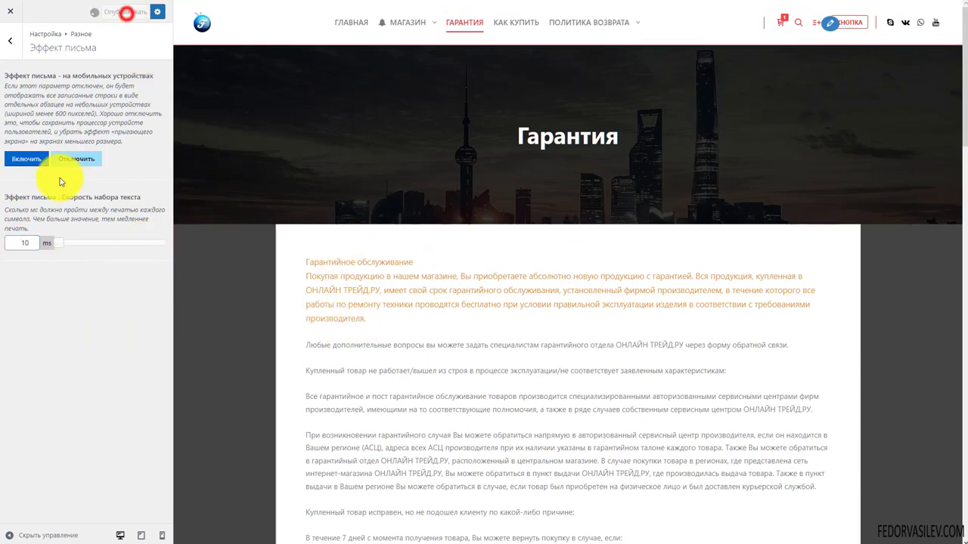
pyautogui.click(13, 46)
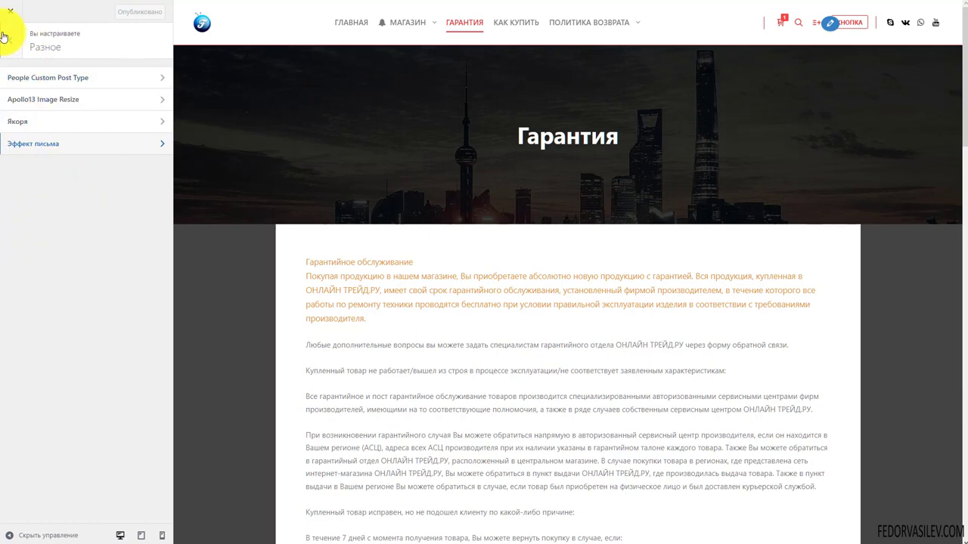
# Step: Look at the «Пользовательский CSS» editor and return to the main settings list
pyautogui.click(7, 43)
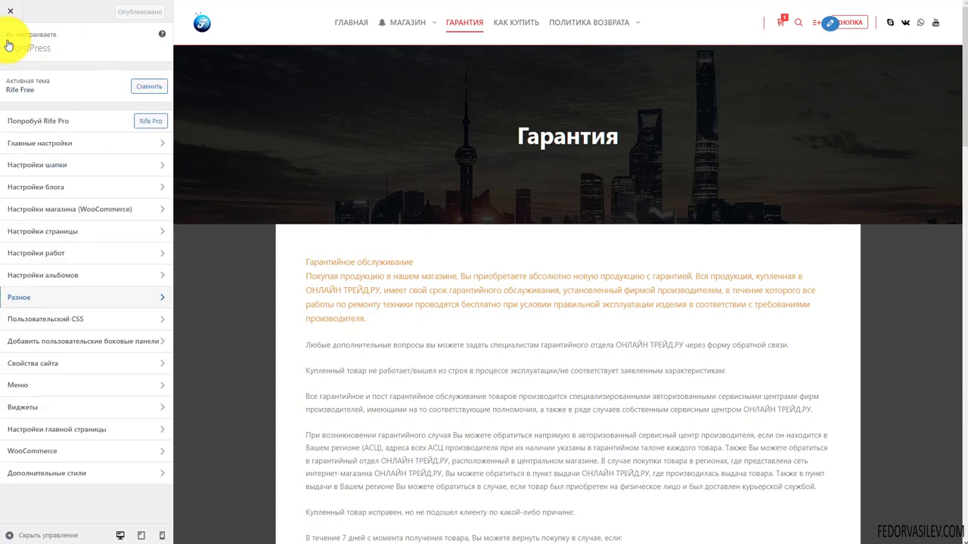
pyautogui.click(19, 322)
pyautogui.click(85, 393)
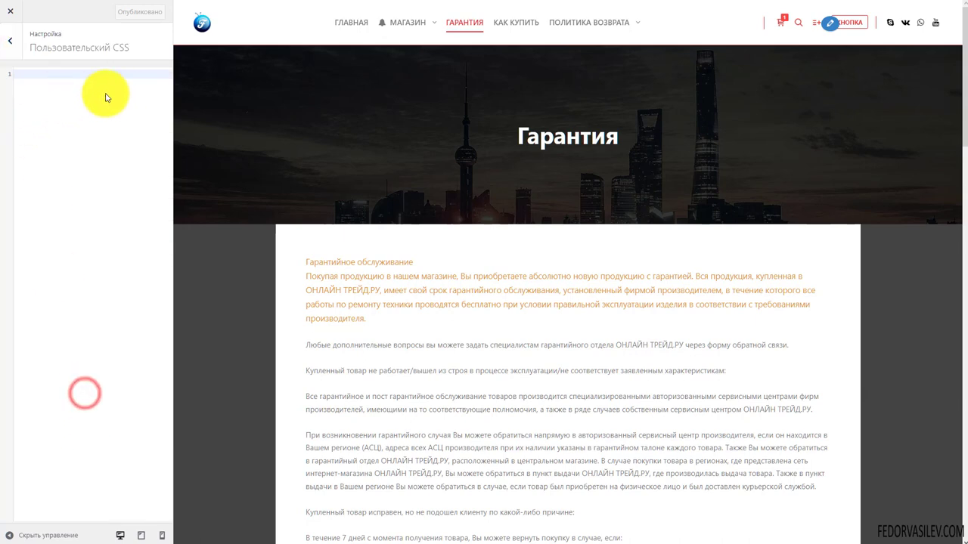
pyautogui.click(8, 45)
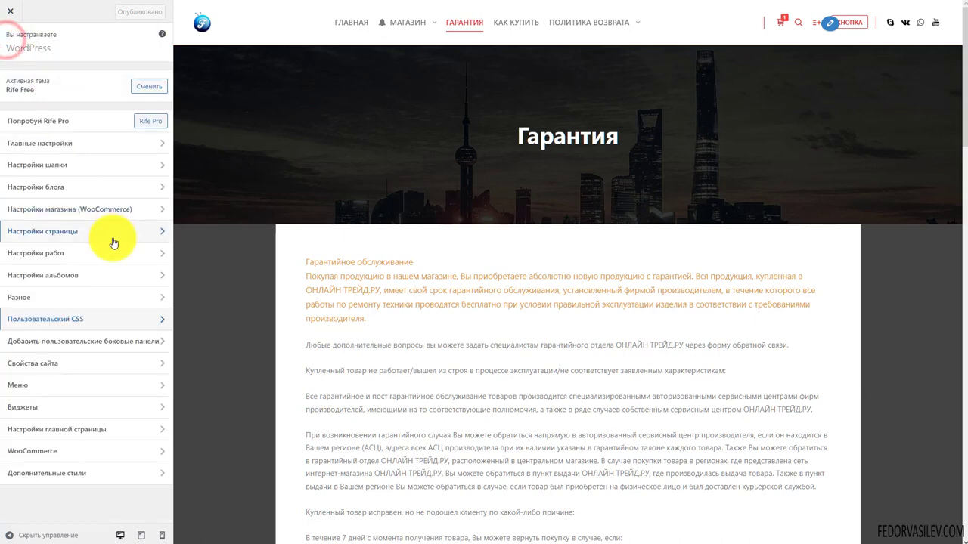
# Step: Add a new custom sidebar in «Добавить пользовательские боковые панели» and publish the change
pyautogui.click(69, 344)
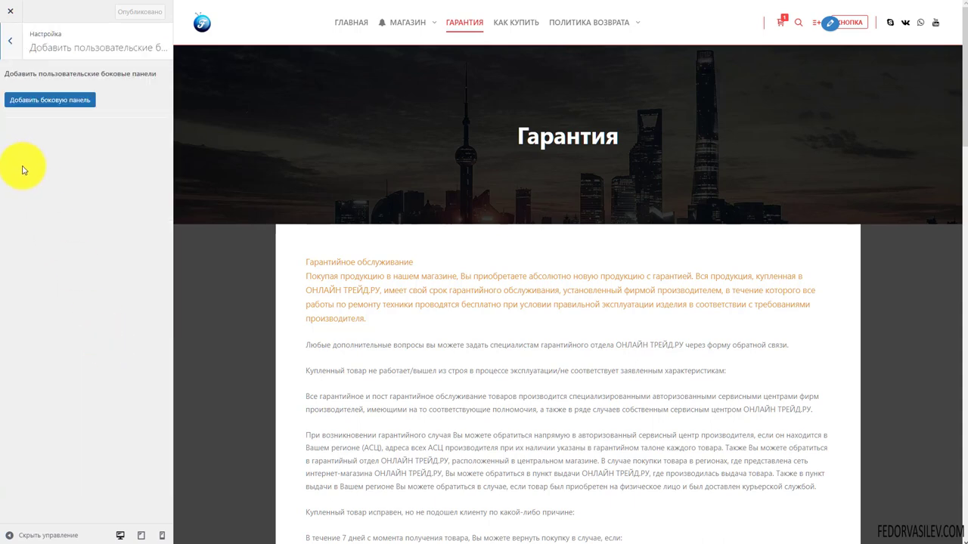
pyautogui.click(76, 100)
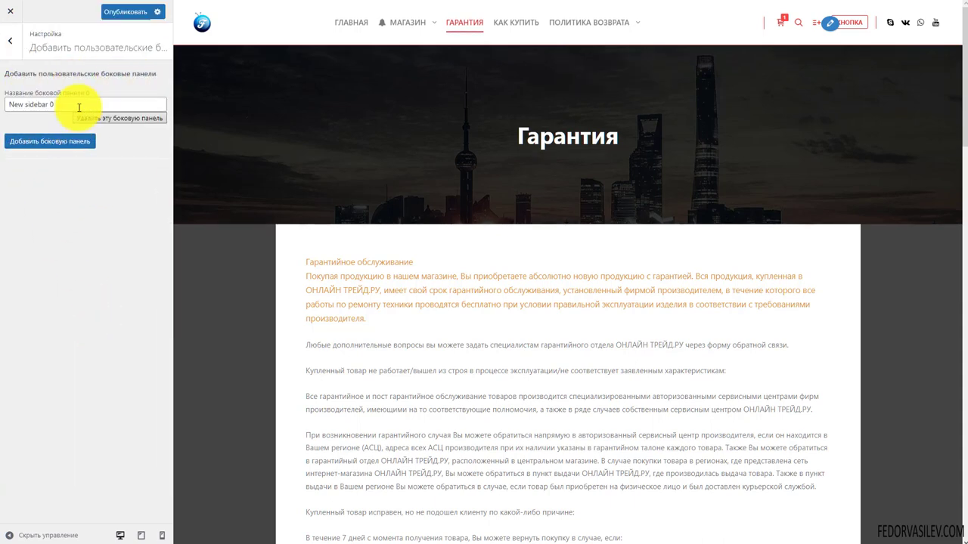
pyautogui.click(79, 107)
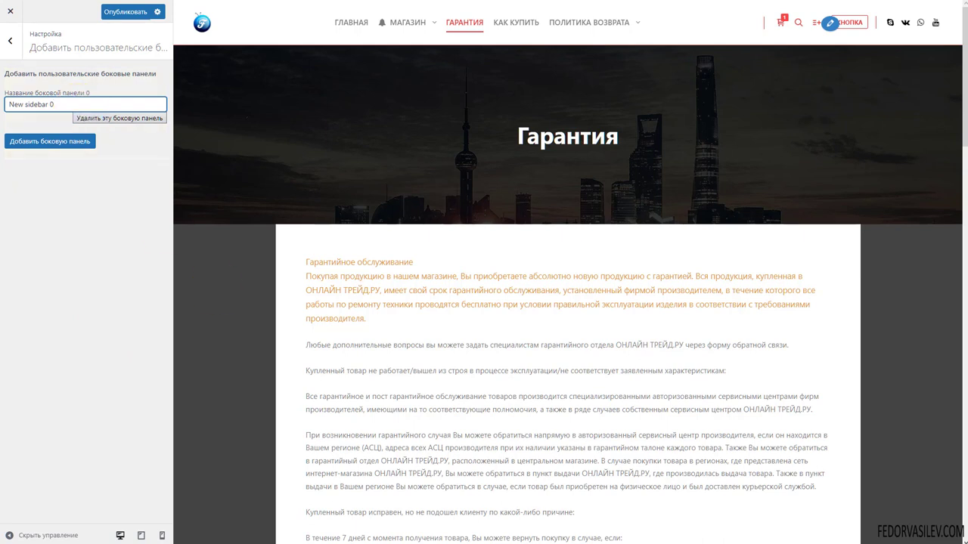
pyautogui.click(81, 209)
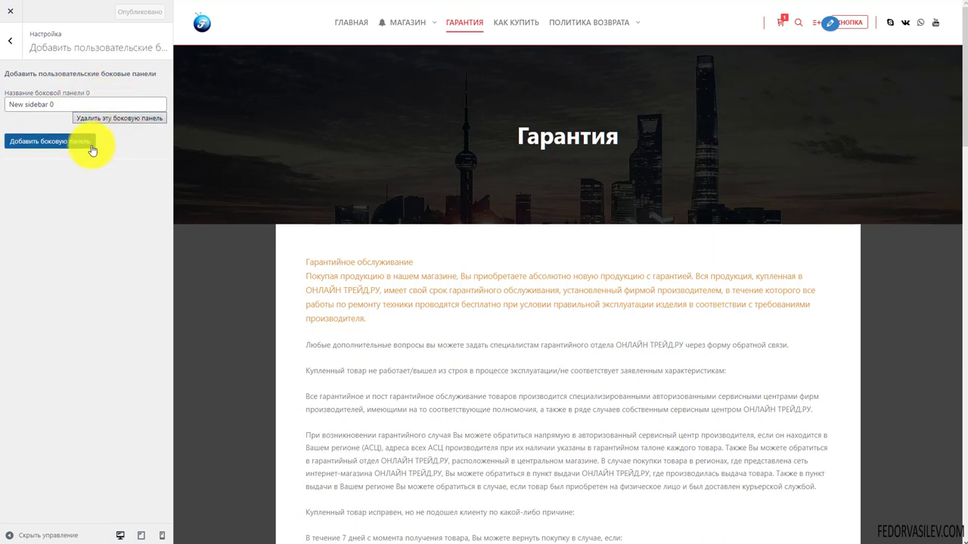
# Step: Rename the new custom sidebar to «демо» and publish the change
pyautogui.click(69, 104)
pyautogui.tripleClick(69, 105)
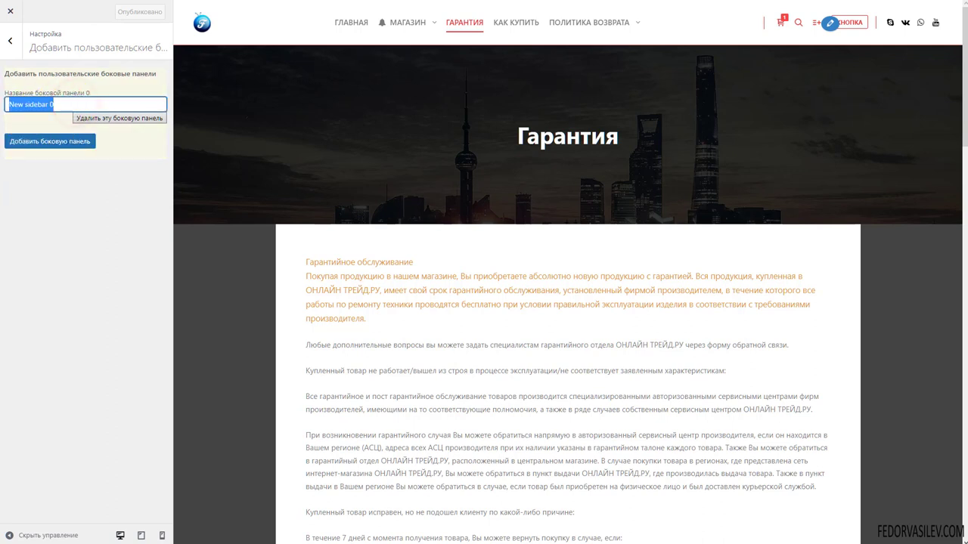
pyautogui.write('демо')
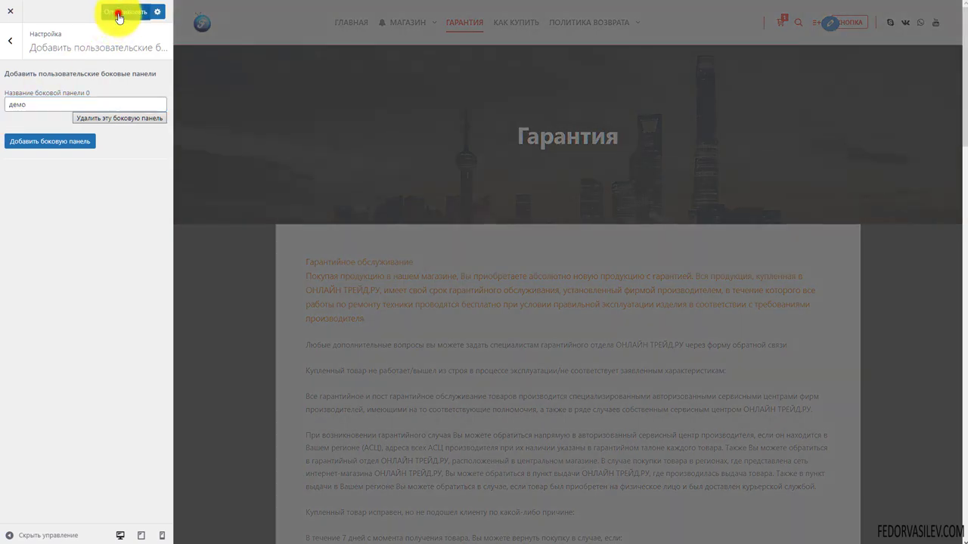
pyautogui.click(119, 15)
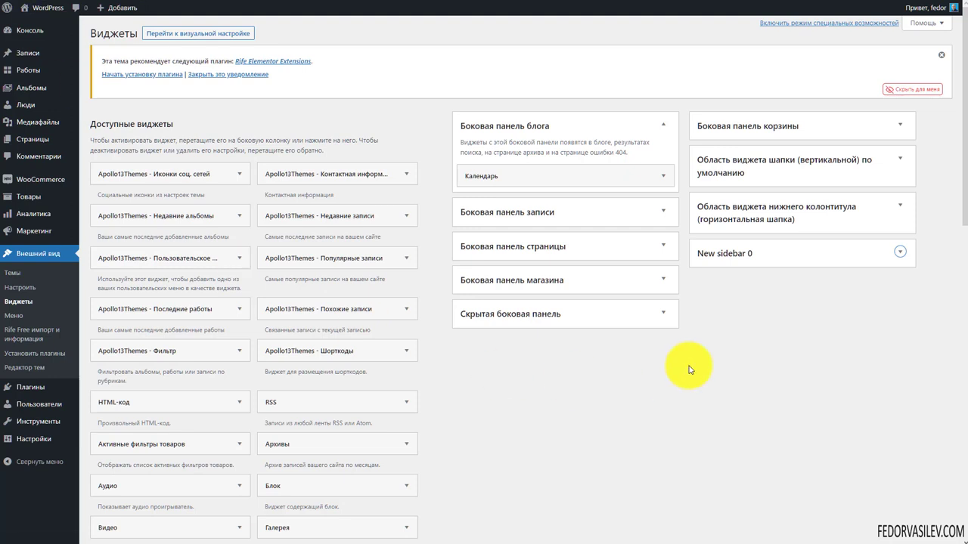
# Step: Refresh the admin «Виджеты» page, expand the «демо» sidebar area to inspect it, and return to the customizer
pyautogui.press('F5')
pyautogui.click(899, 252)
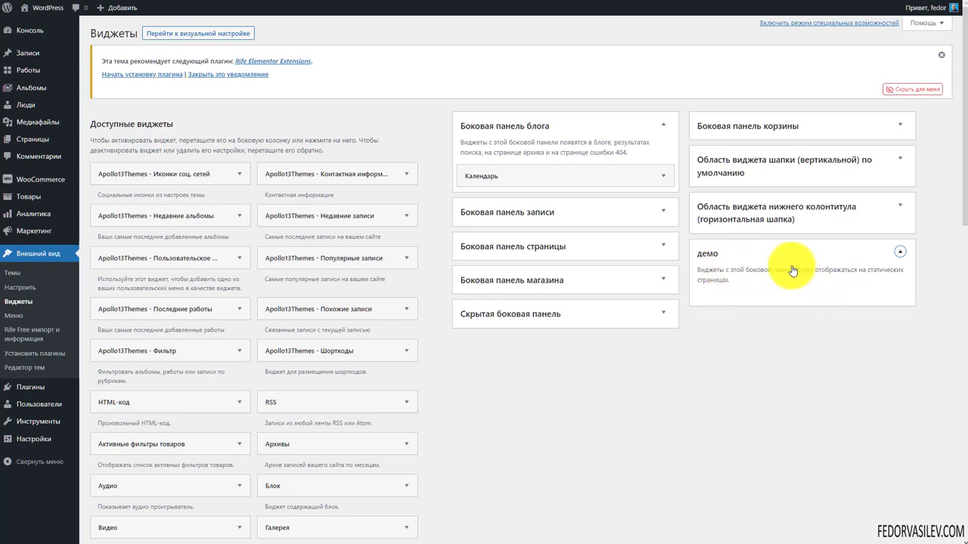
pyautogui.click(737, 278)
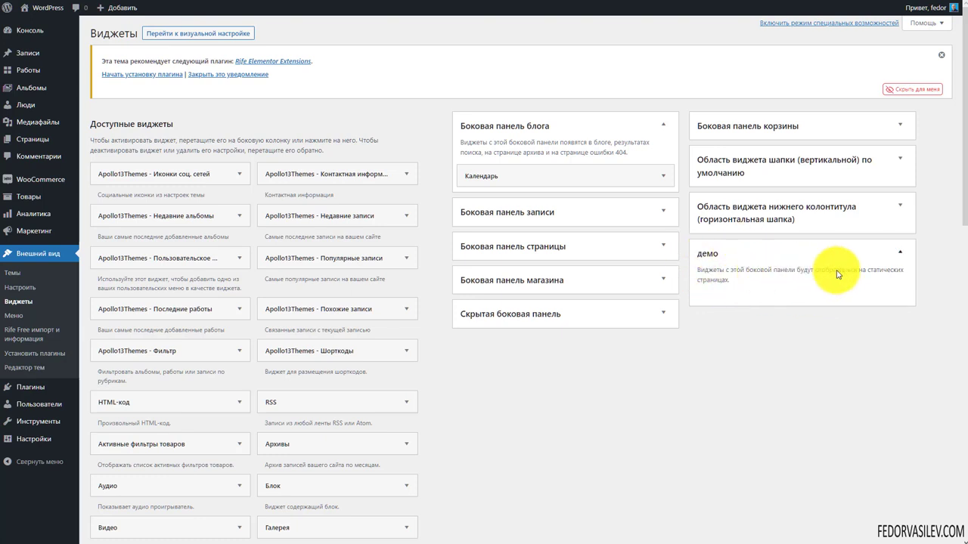
pyautogui.click(794, 0)
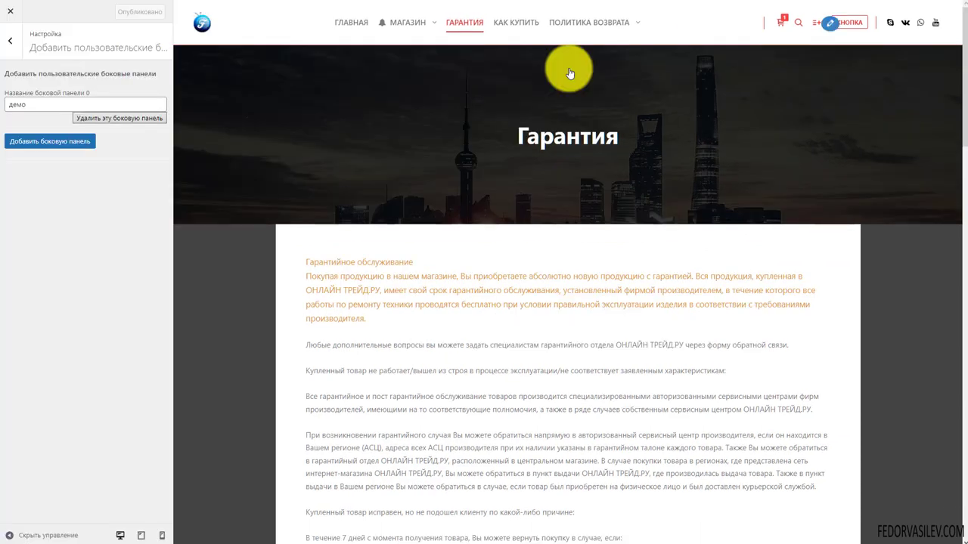
# Step: Review the logo, site title, tagline and icon settings in «Свойства сайта» and return to the main settings list
pyautogui.click(8, 44)
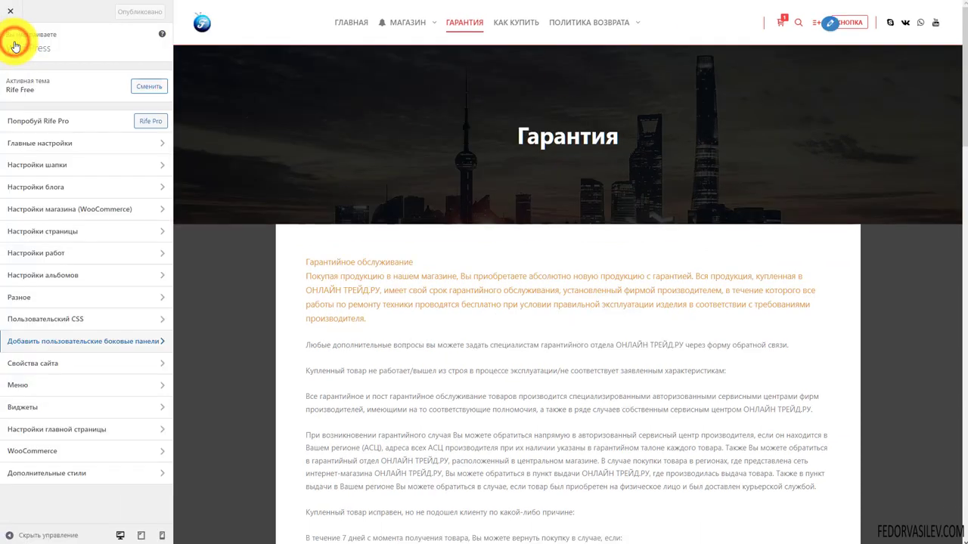
pyautogui.click(41, 363)
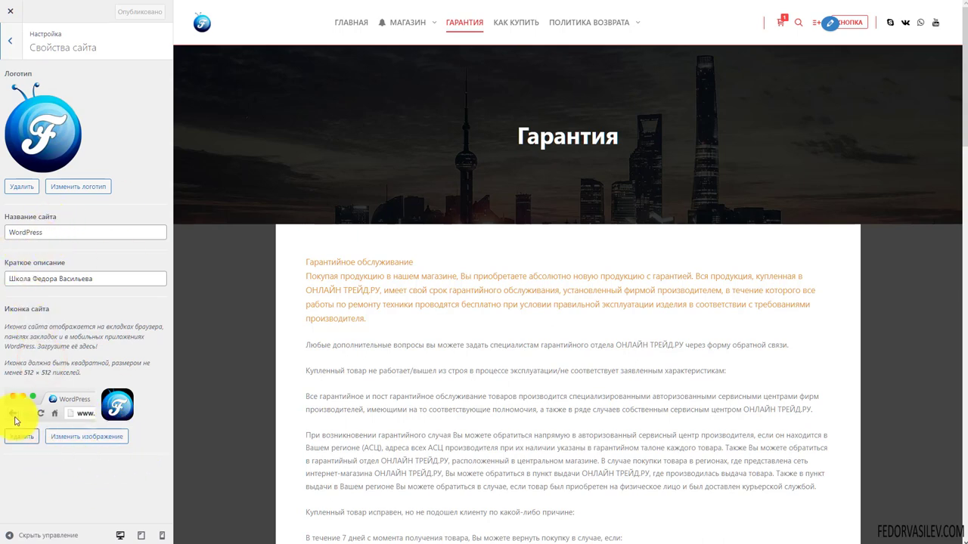
pyautogui.moveTo(99, 277); pyautogui.dragTo(13, 320)
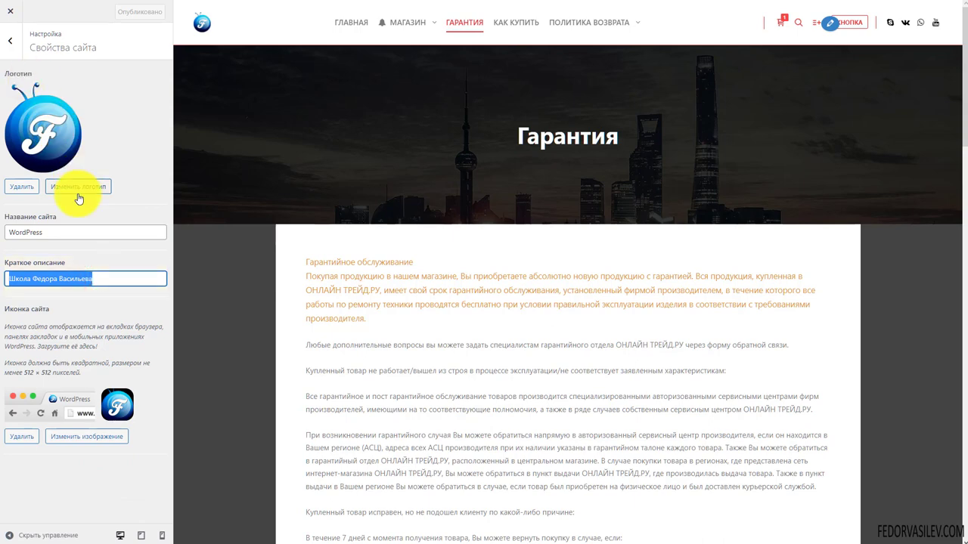
pyautogui.click(10, 43)
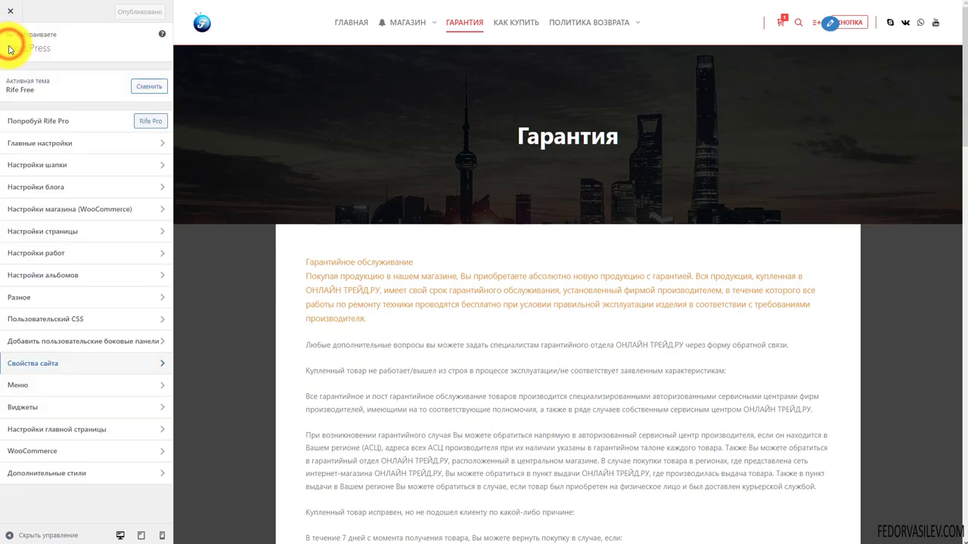
# Step: Look through the «Меню», «Виджеты» and «Настройки главной страницы» sections and return to the main settings list
pyautogui.click(26, 384)
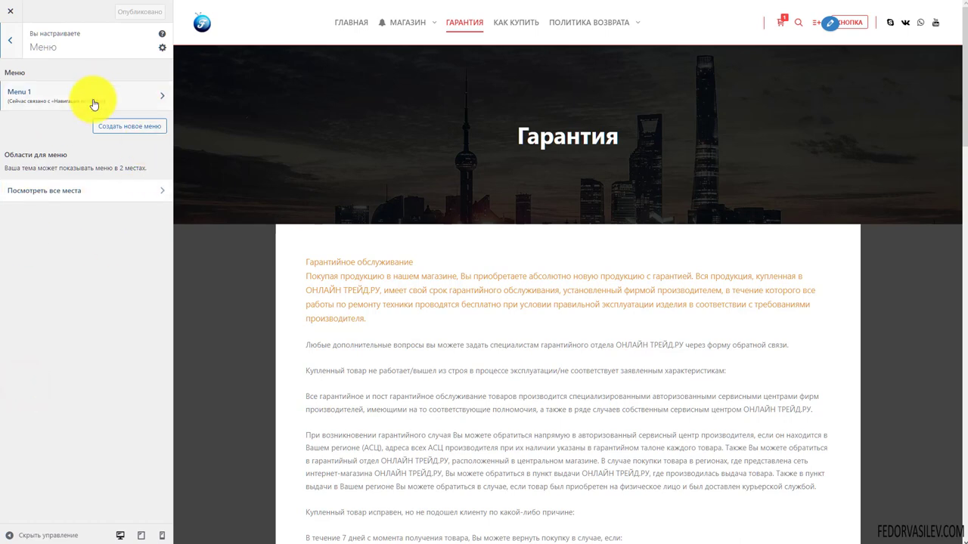
pyautogui.click(11, 42)
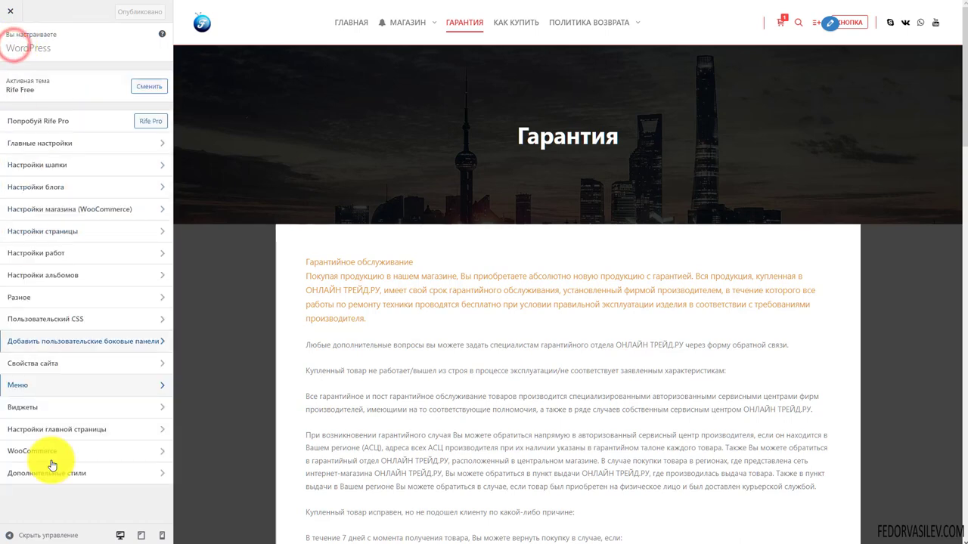
pyautogui.click(27, 409)
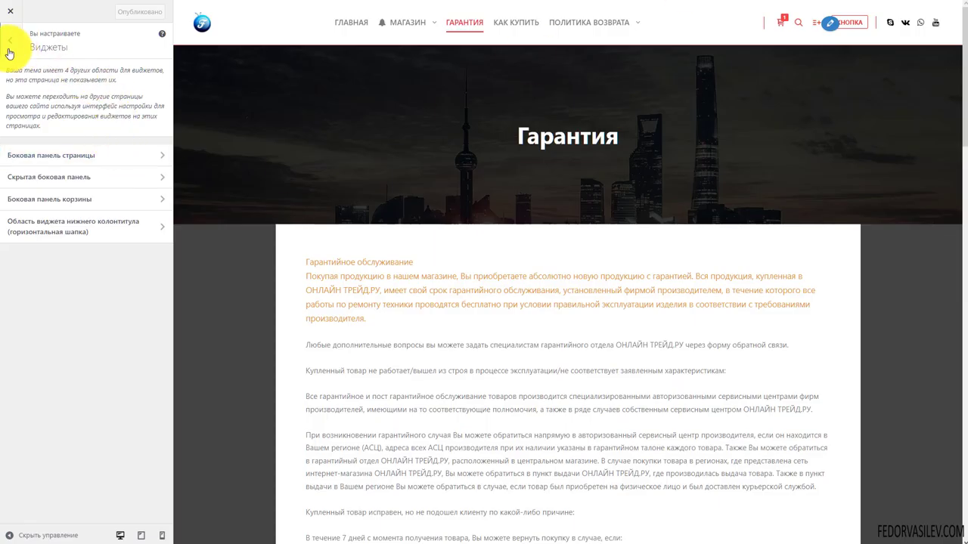
pyautogui.click(10, 50)
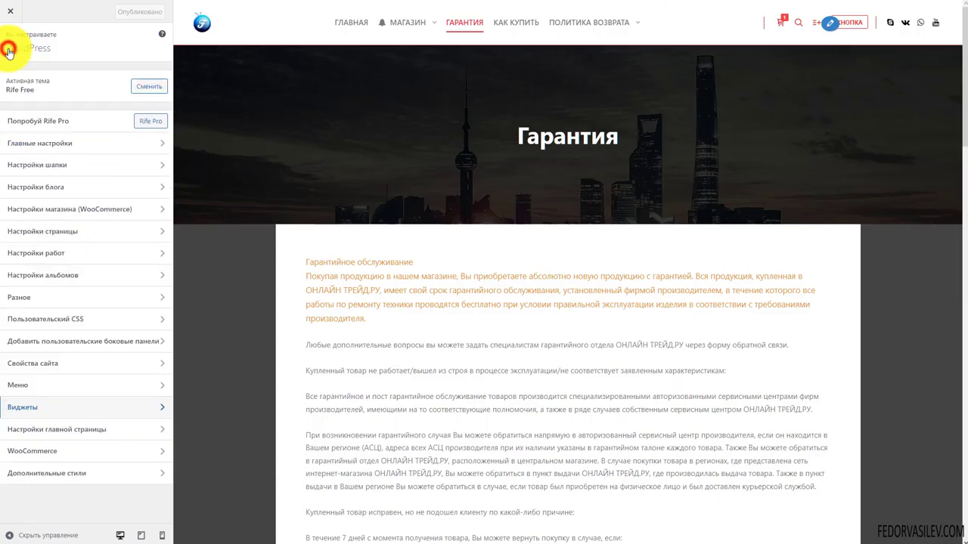
pyautogui.click(62, 437)
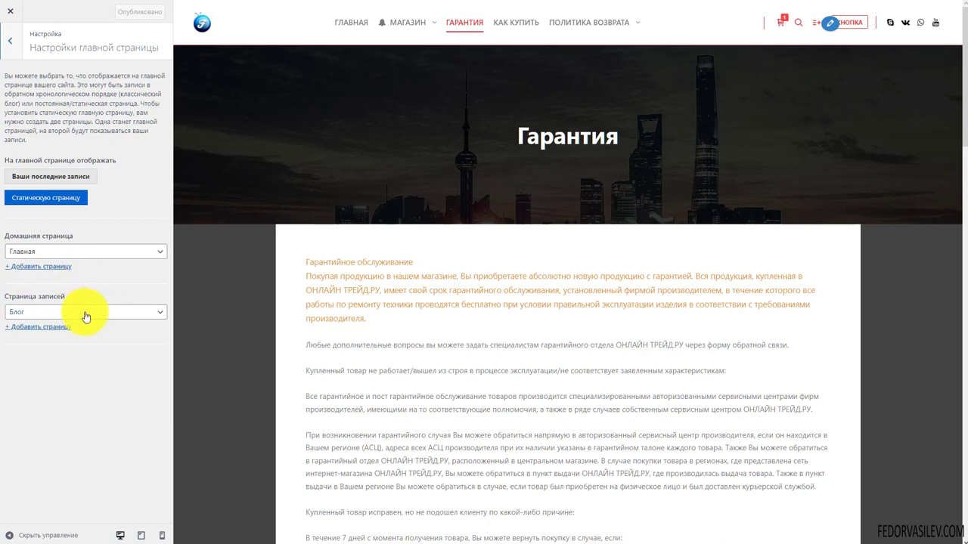
pyautogui.click(11, 47)
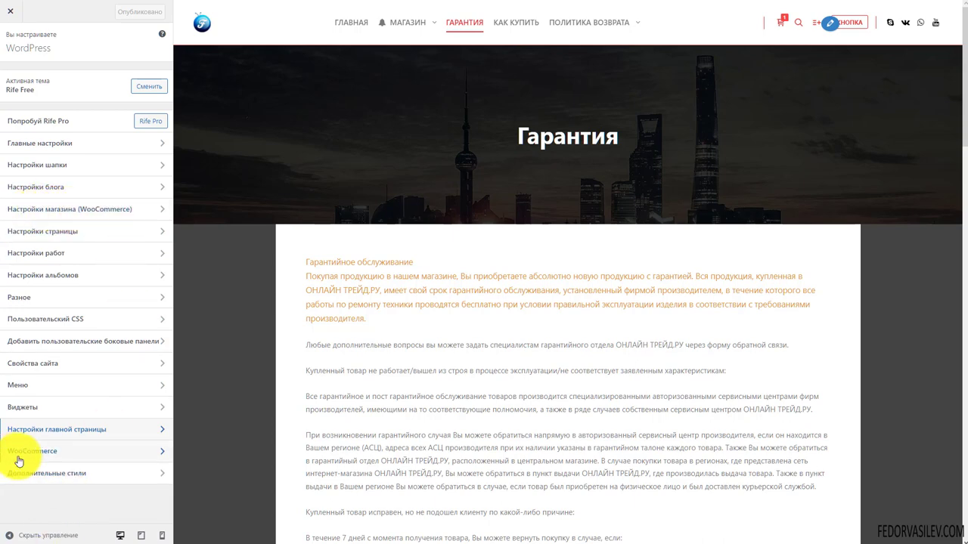
# Step: Enable the WooCommerce store notice to check it in the preview, turn it off again and return to the WooCommerce list
pyautogui.click(54, 453)
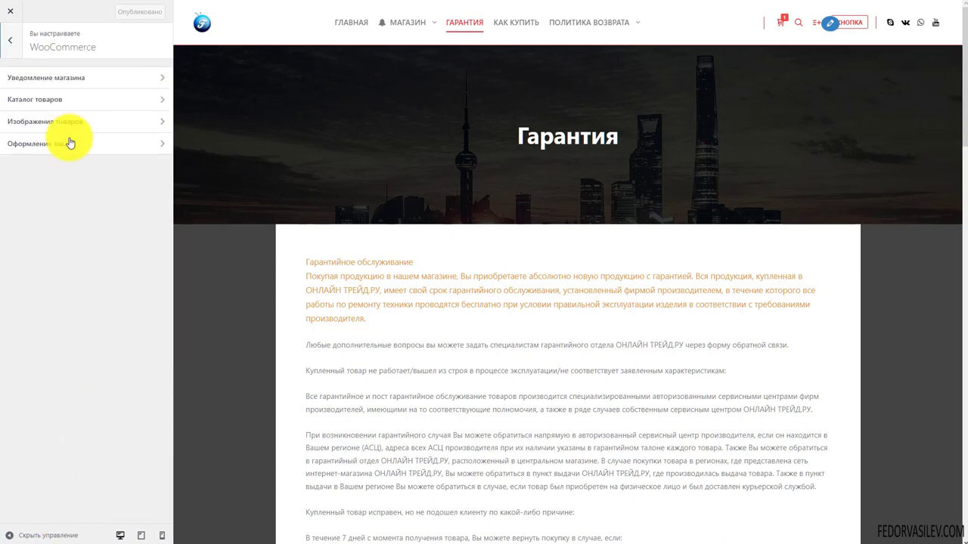
pyautogui.click(60, 77)
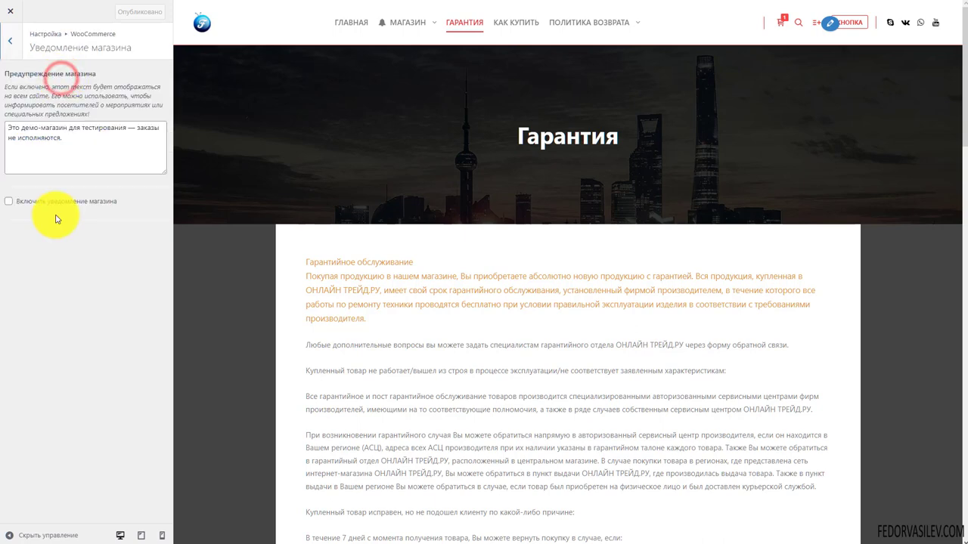
pyautogui.click(9, 202)
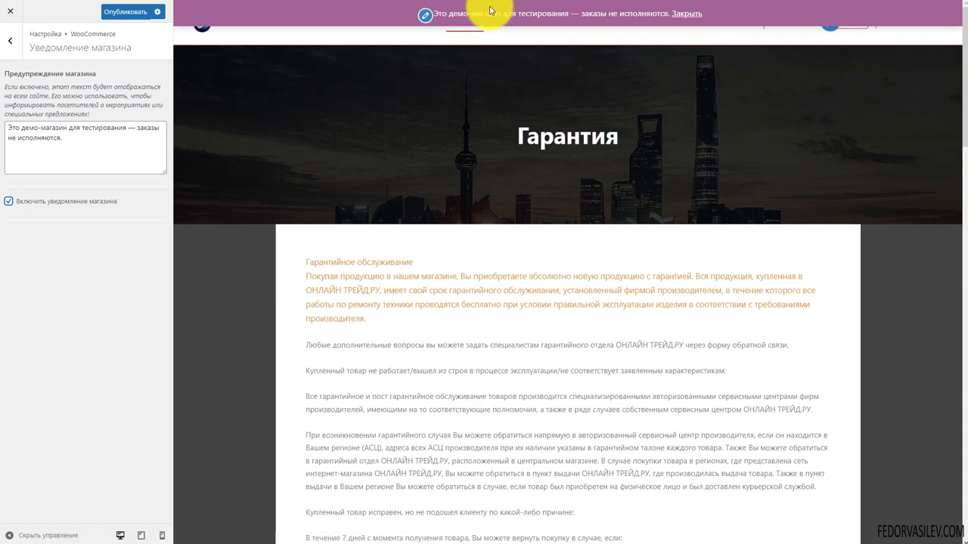
pyautogui.click(8, 202)
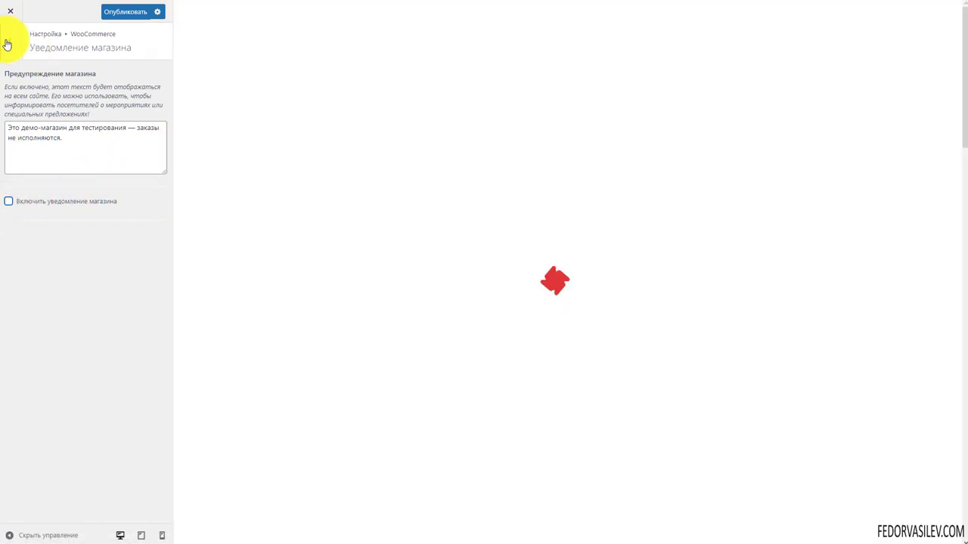
pyautogui.click(6, 40)
# Step: Examine the «На странице магазина» display choices in «Каталог товаров» and return to the WooCommerce list
pyautogui.click(35, 104)
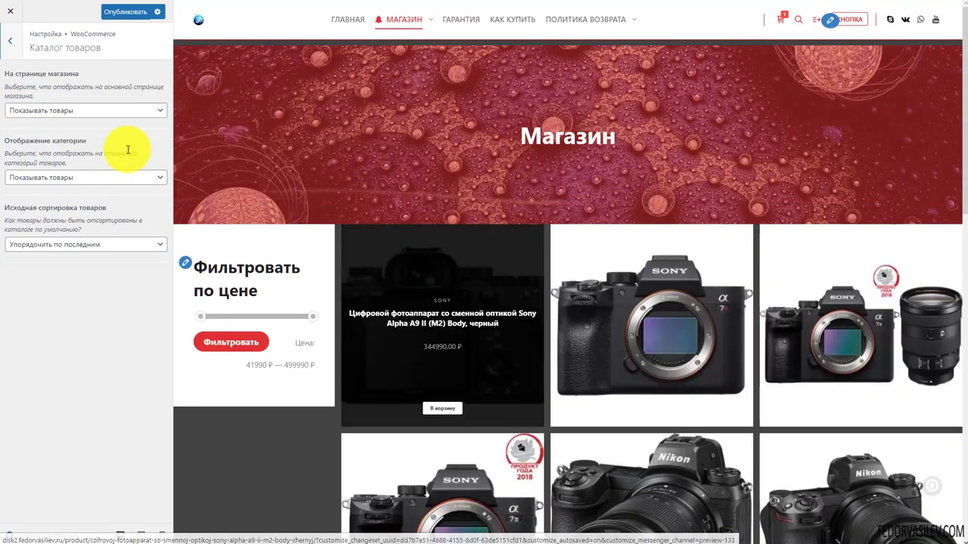
pyautogui.click(69, 110)
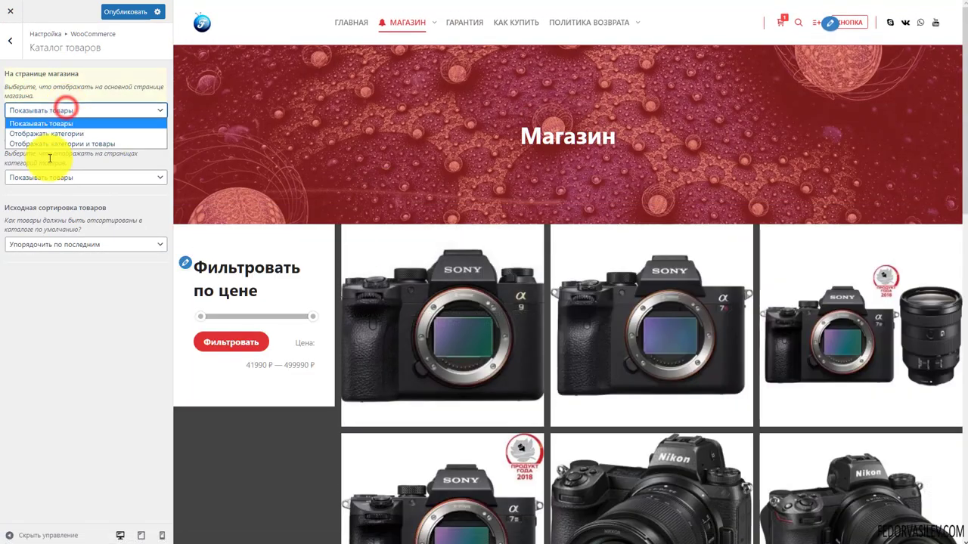
pyautogui.click(61, 81)
pyautogui.click(10, 40)
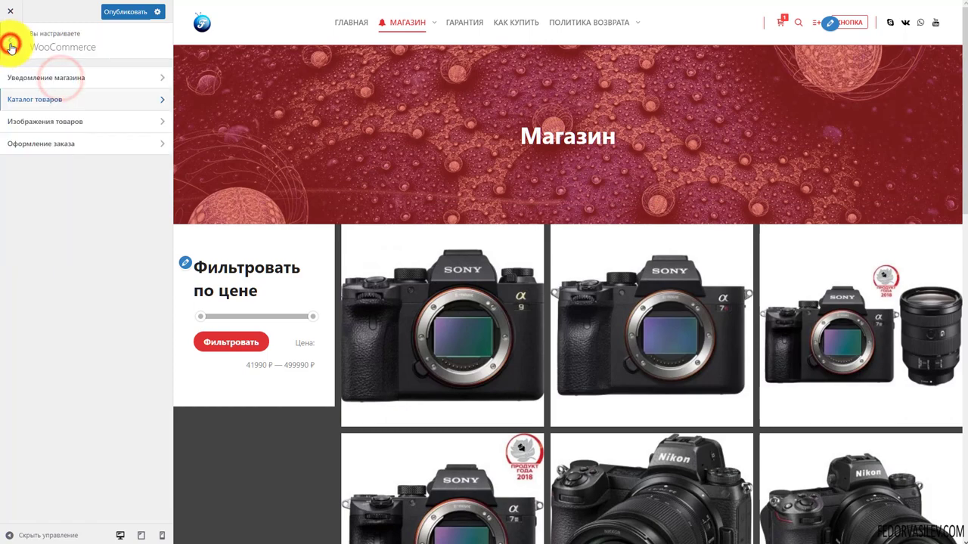
# Step: In «Изображения товаров», set «Обрезка миниатюры» to «Произвольно» at 4:3 and check the product thumbnails on the previewed shop page
pyautogui.click(32, 120)
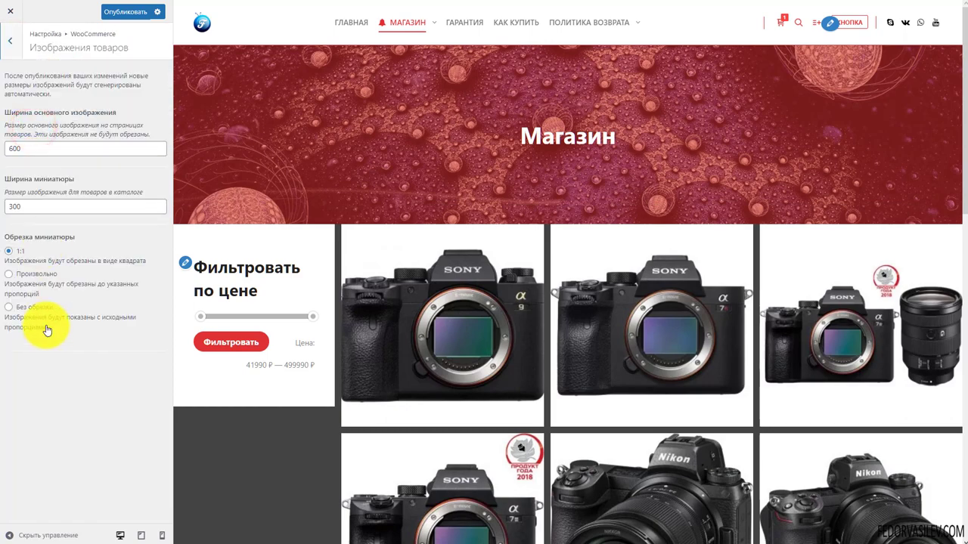
pyautogui.scroll(-1, 403, 311)
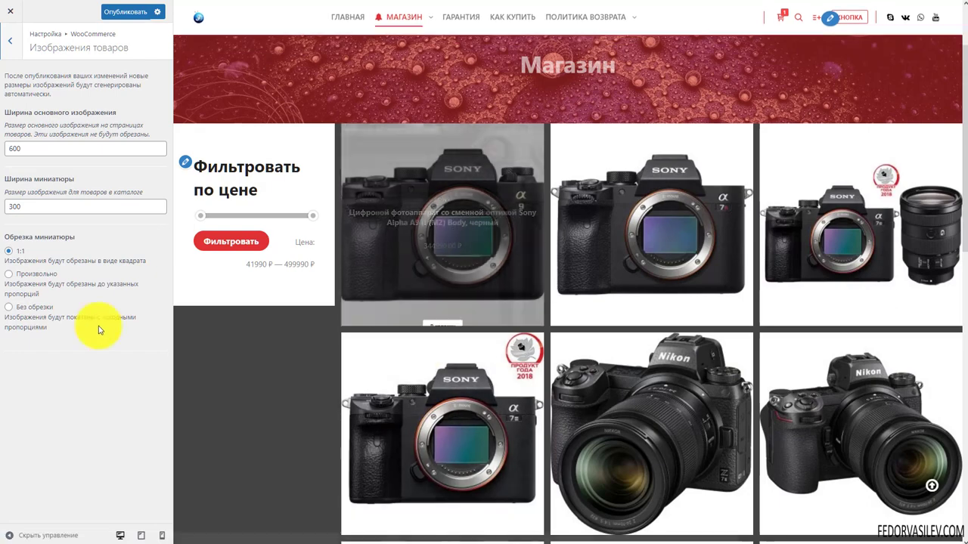
pyautogui.click(9, 274)
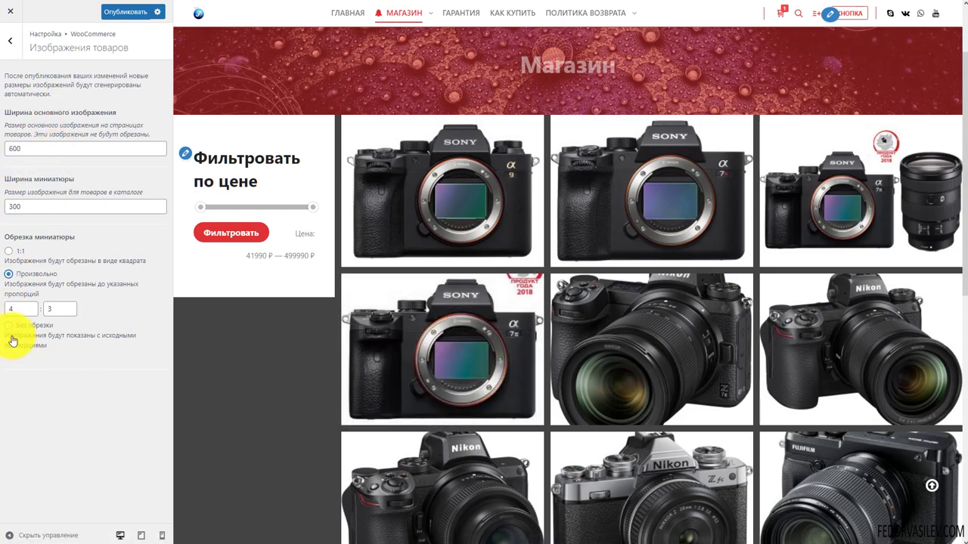
pyautogui.scroll(-10, 821, 317)
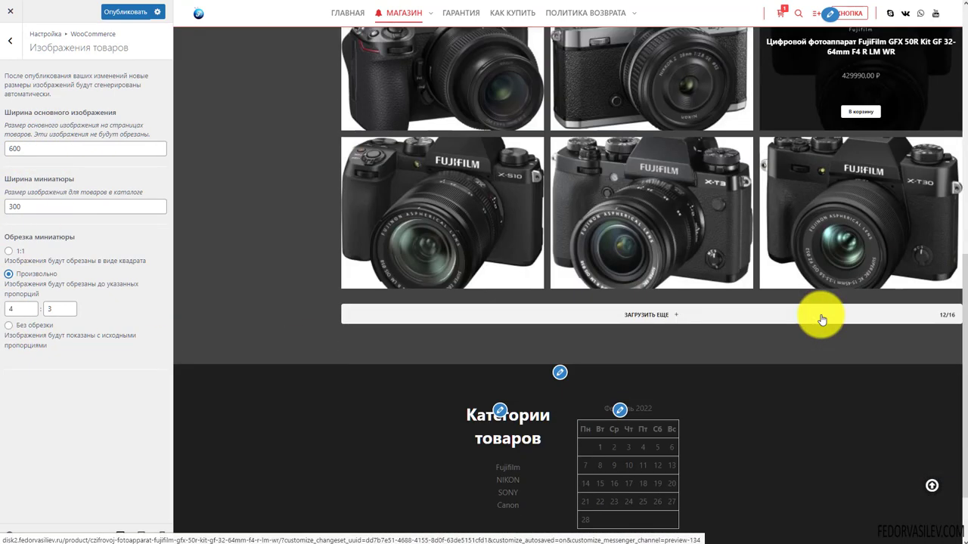
pyautogui.scroll(11, 620, 437)
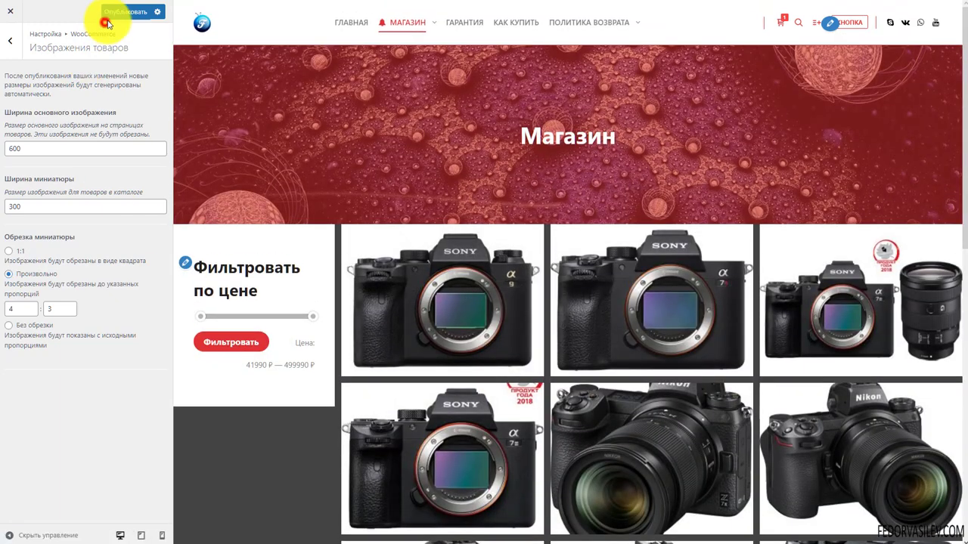
# Step: Examine the «Оформление заказа» settings, including the «Название компании поле» choices, beside the previewed checkout form and return to the main settings list
pyautogui.click(10, 52)
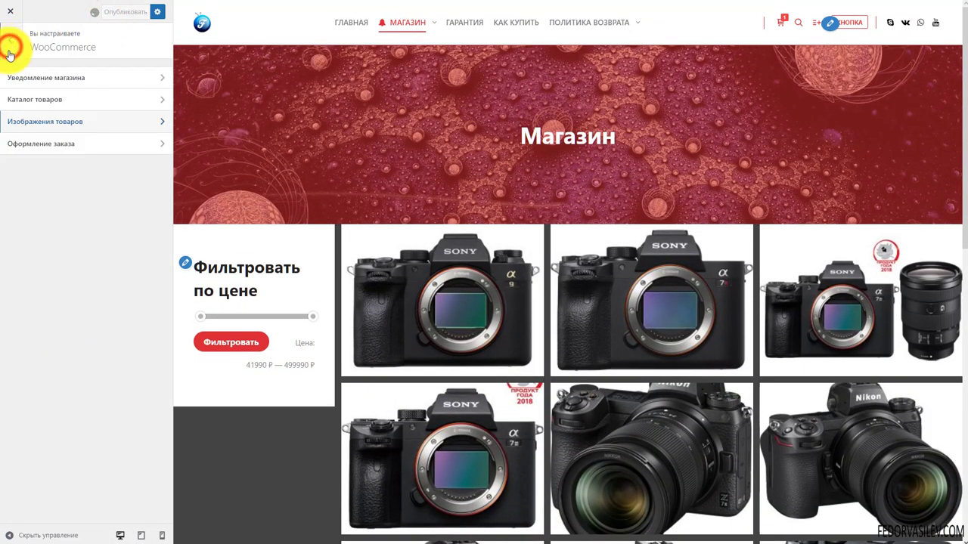
pyautogui.click(38, 145)
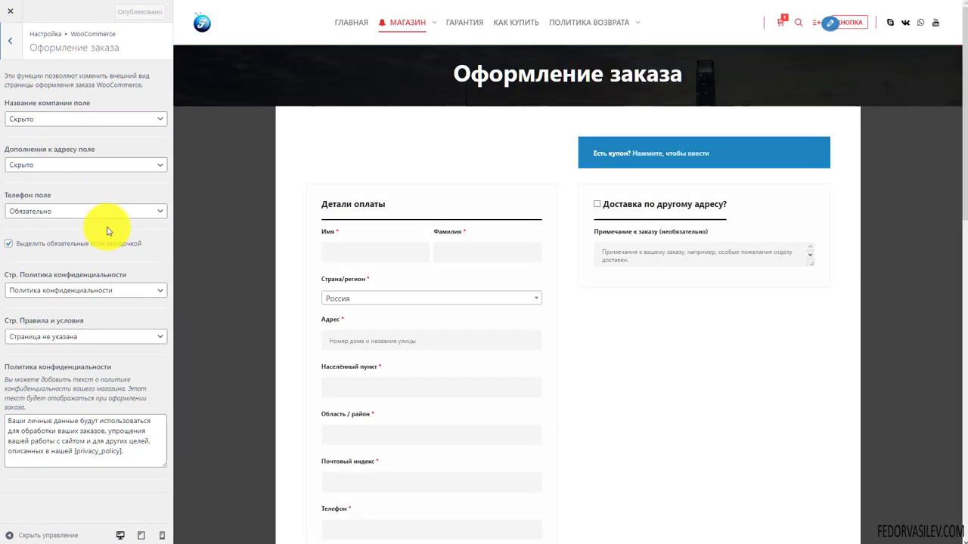
pyautogui.scroll(-3, 348, 242)
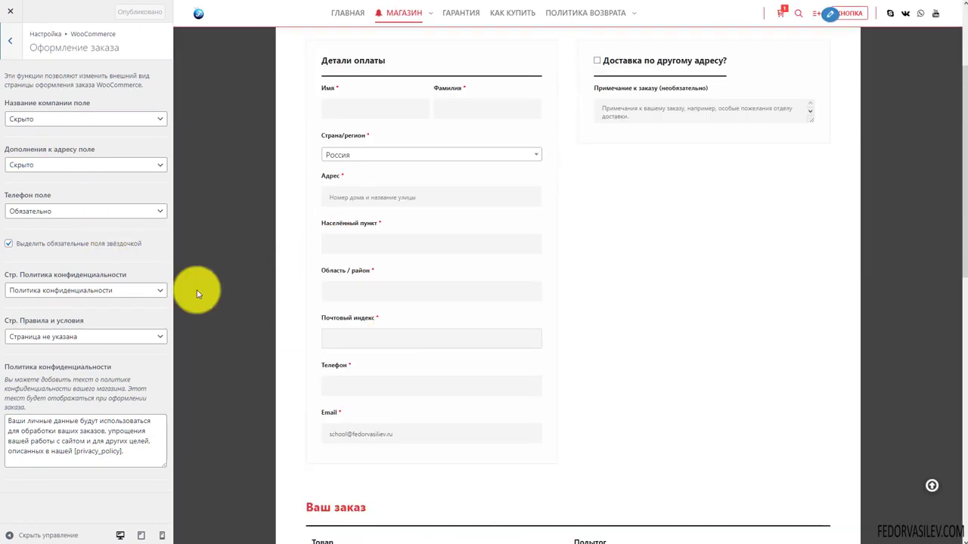
pyautogui.click(26, 125)
pyautogui.click(25, 121)
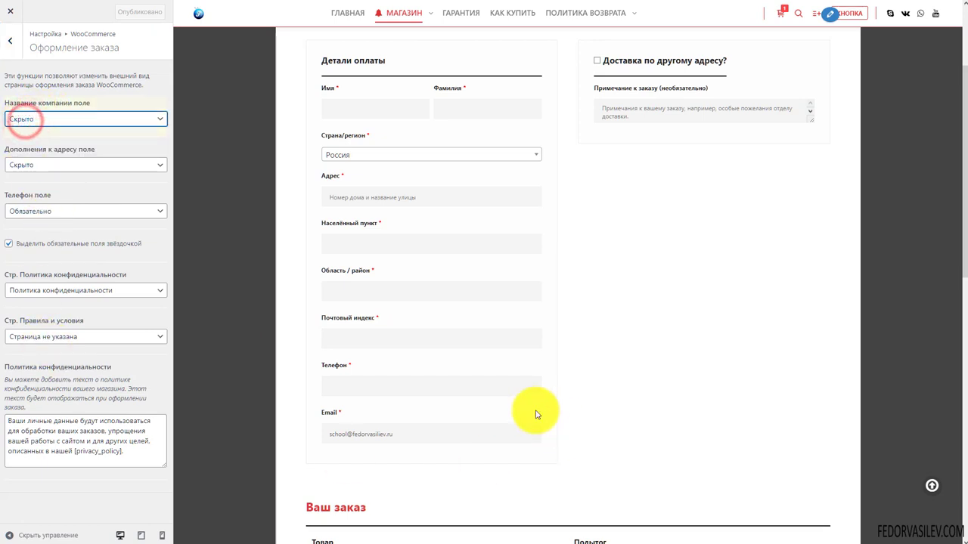
pyautogui.click(23, 43)
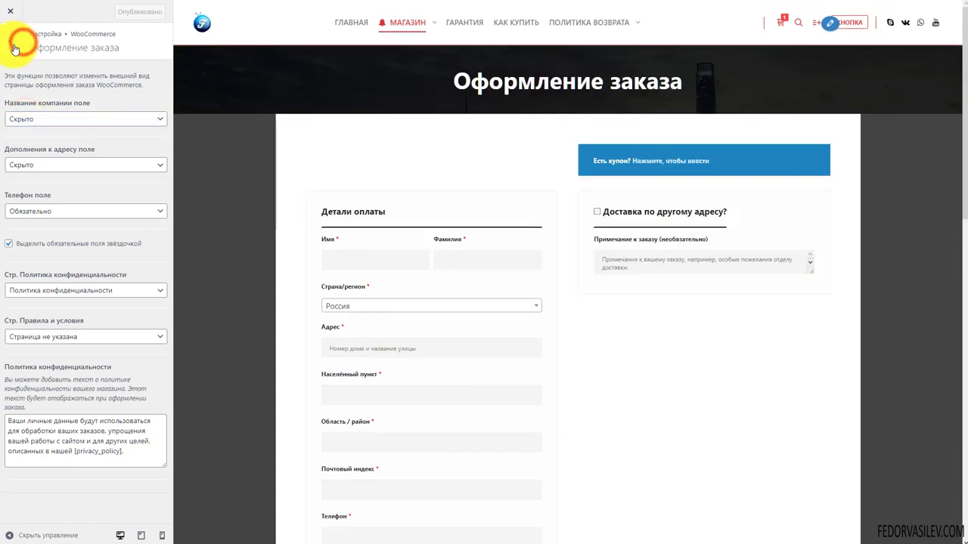
pyautogui.click(11, 47)
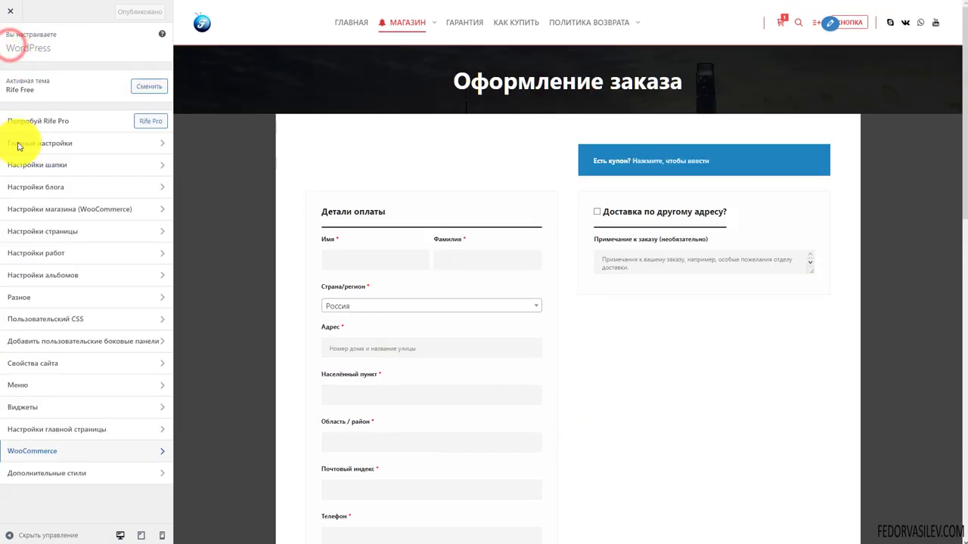
# Step: Look at the CSS editors in «Дополнительные стили» and «Пользовательский CSS» and return to the main settings list
pyautogui.click(48, 473)
pyautogui.click(86, 354)
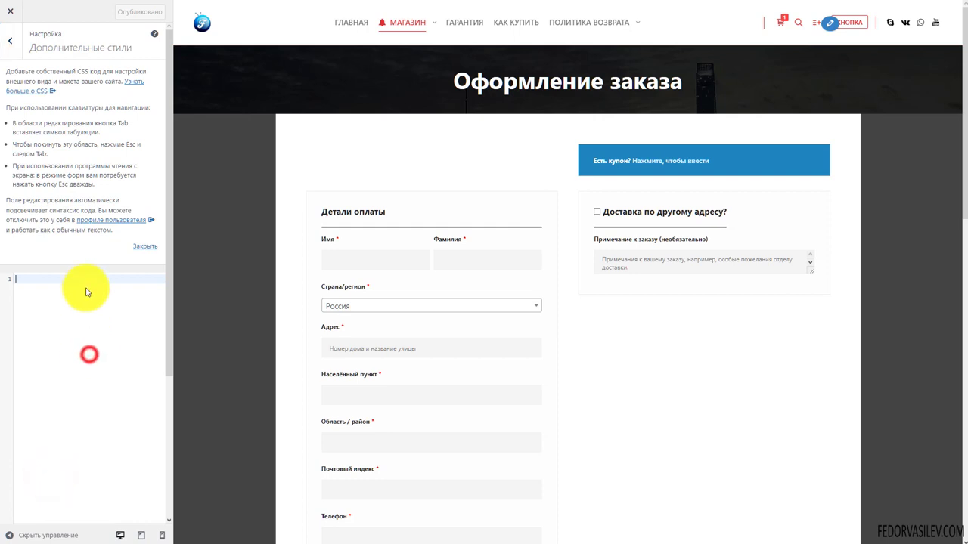
pyautogui.scroll(3, 123, 458)
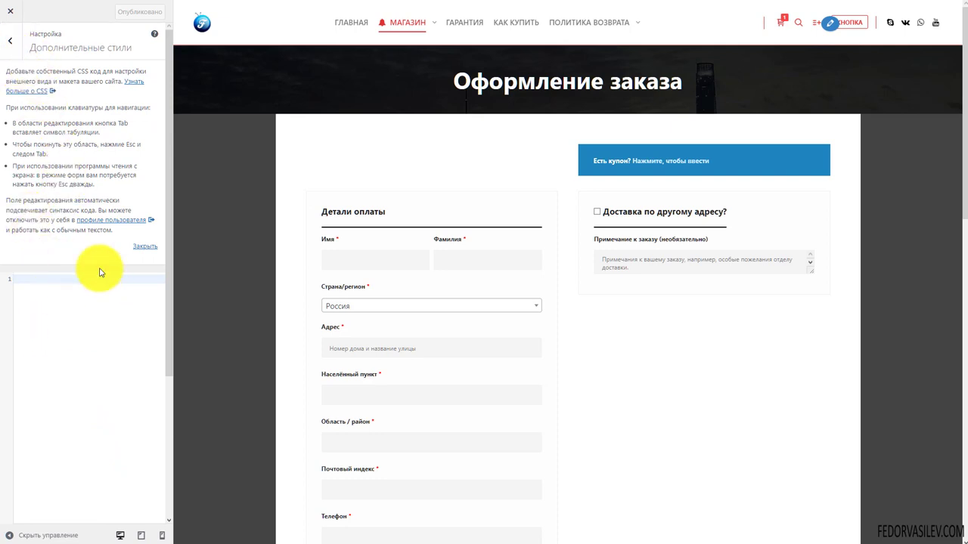
pyautogui.click(17, 52)
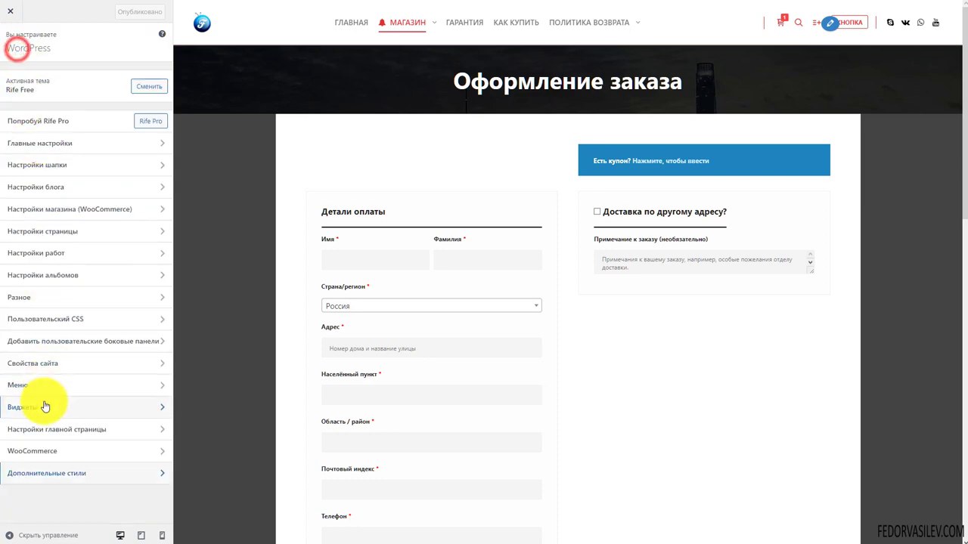
pyautogui.click(49, 325)
pyautogui.click(15, 50)
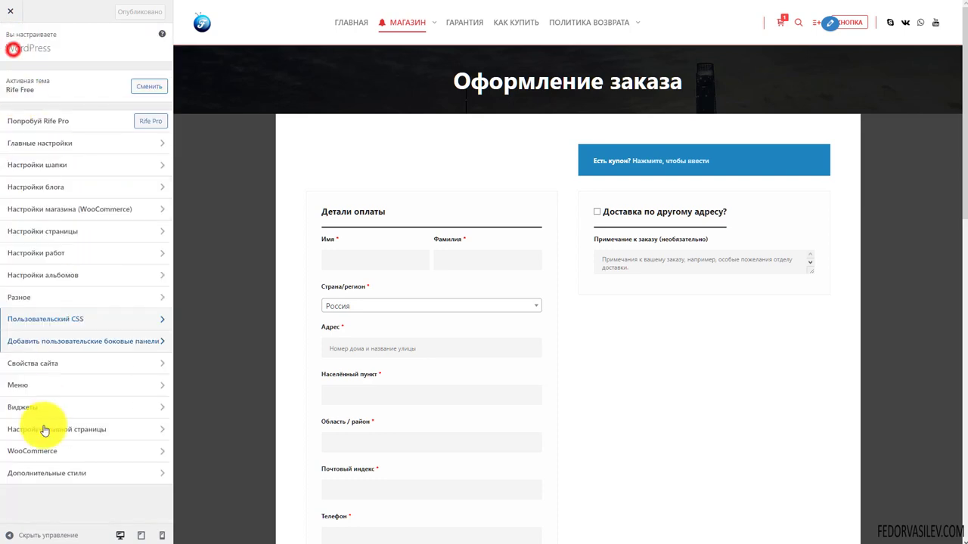
# Step: Compare «Дополнительные стили» with «Пользовательский CSS» once more, reading the code-entry hints, and return to the main settings list
pyautogui.click(47, 471)
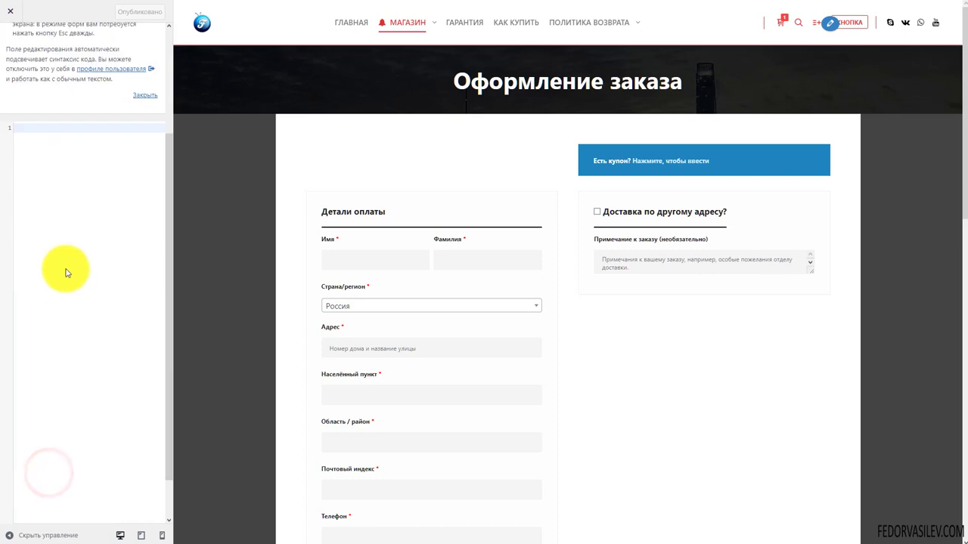
pyautogui.scroll(3, 68, 260)
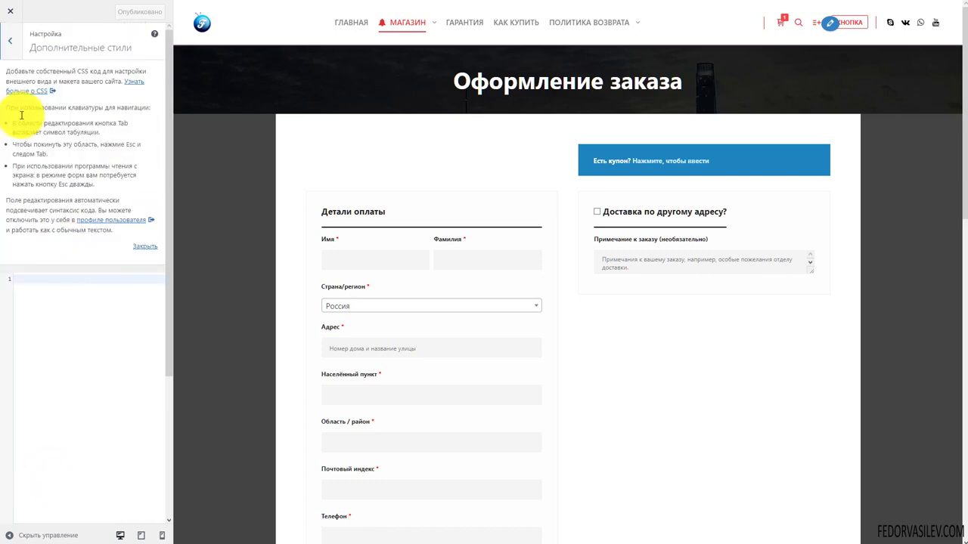
pyautogui.click(16, 48)
pyautogui.click(48, 320)
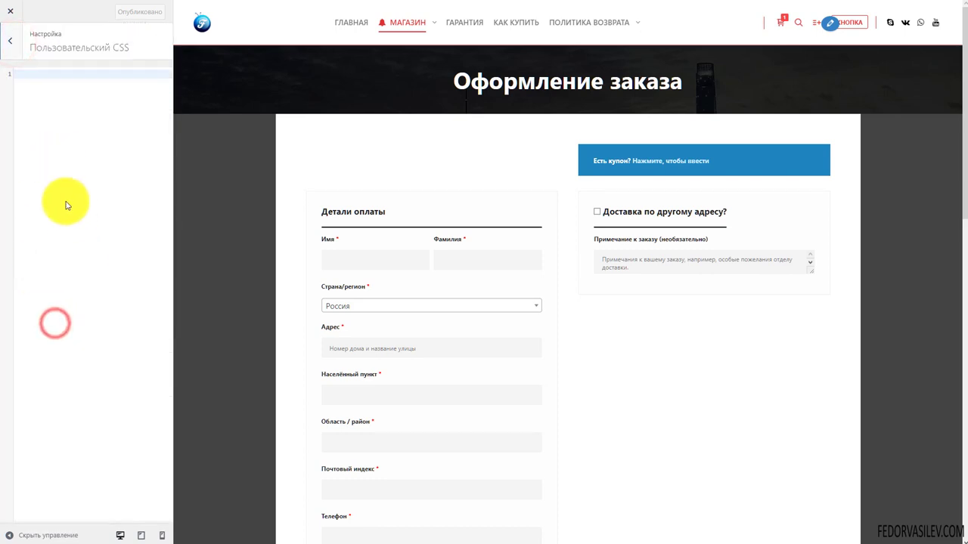
pyautogui.click(14, 49)
pyautogui.click(70, 474)
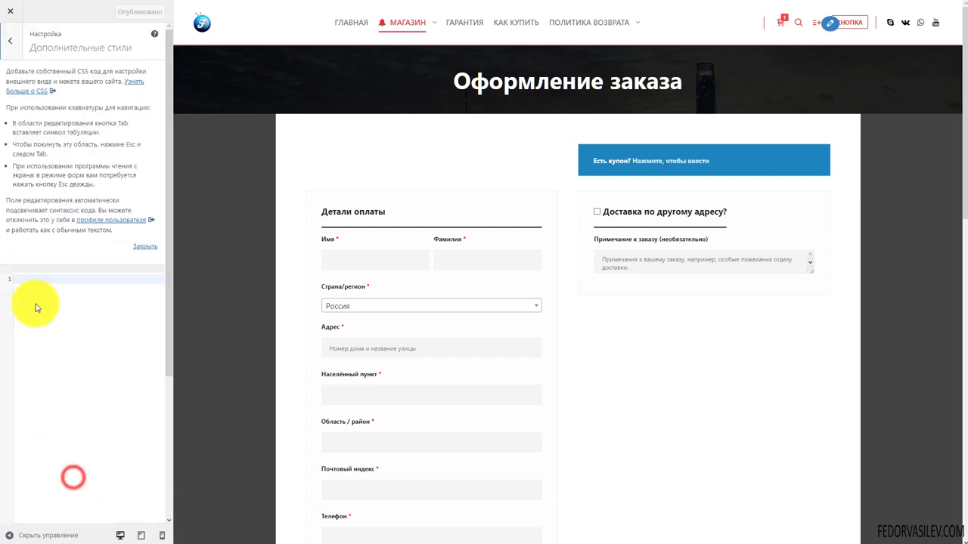
pyautogui.scroll(3, 45, 356)
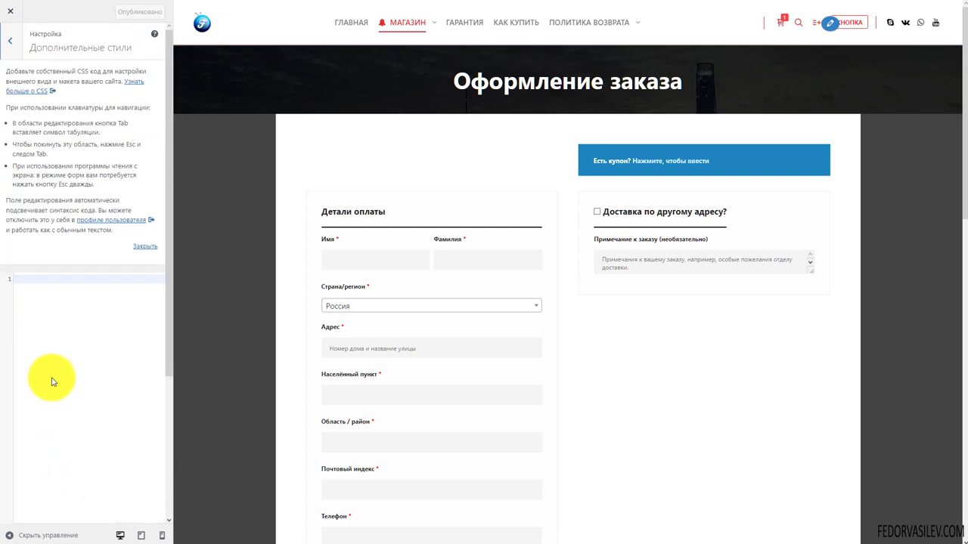
pyautogui.click(13, 50)
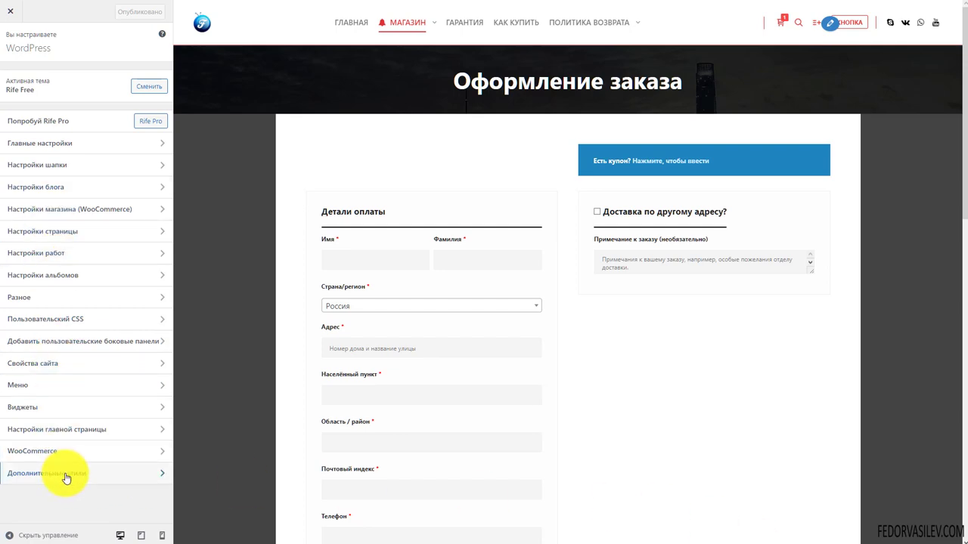
# Step: Look over the subsections in «Настройки альбомов» and return to the main settings list
pyautogui.scroll(-6, 530, 234)
pyautogui.scroll(6, 633, 188)
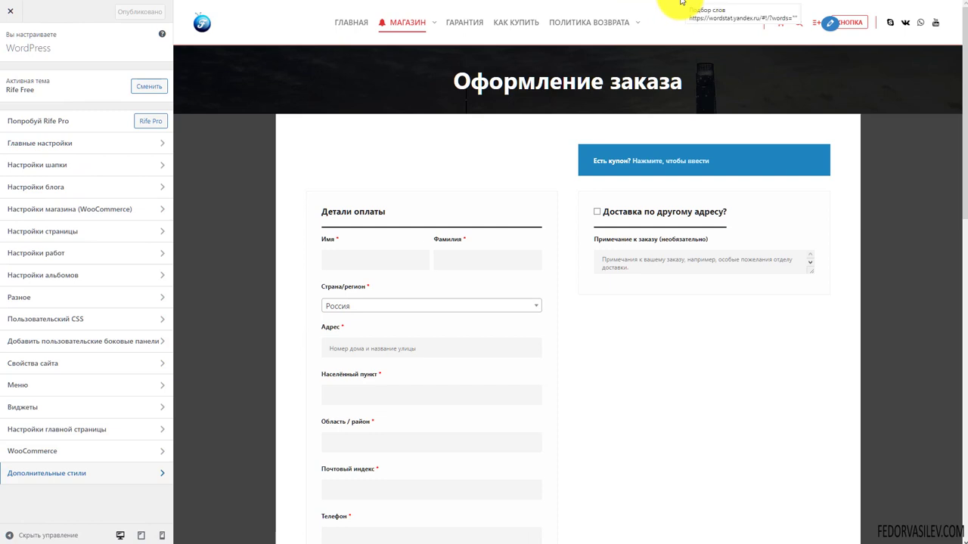
pyautogui.click(38, 276)
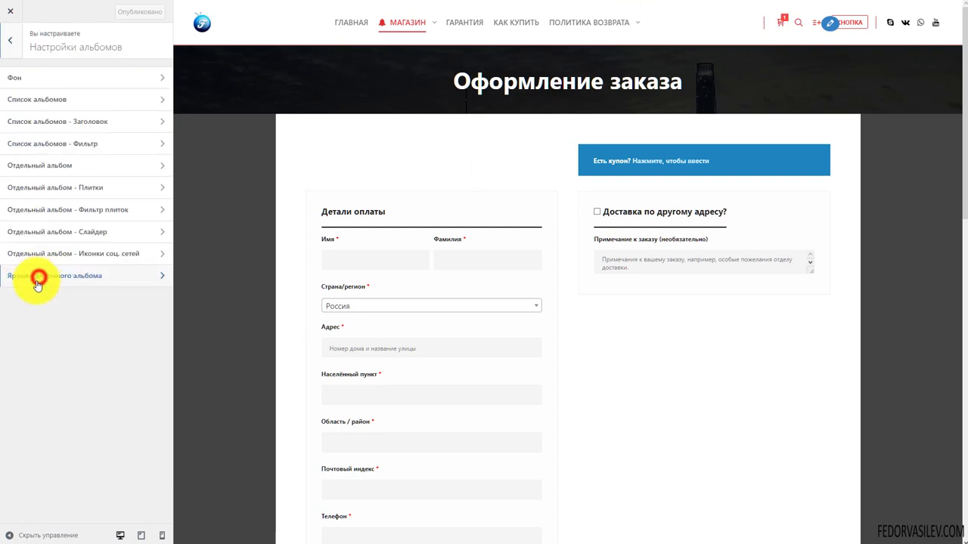
pyautogui.click(14, 44)
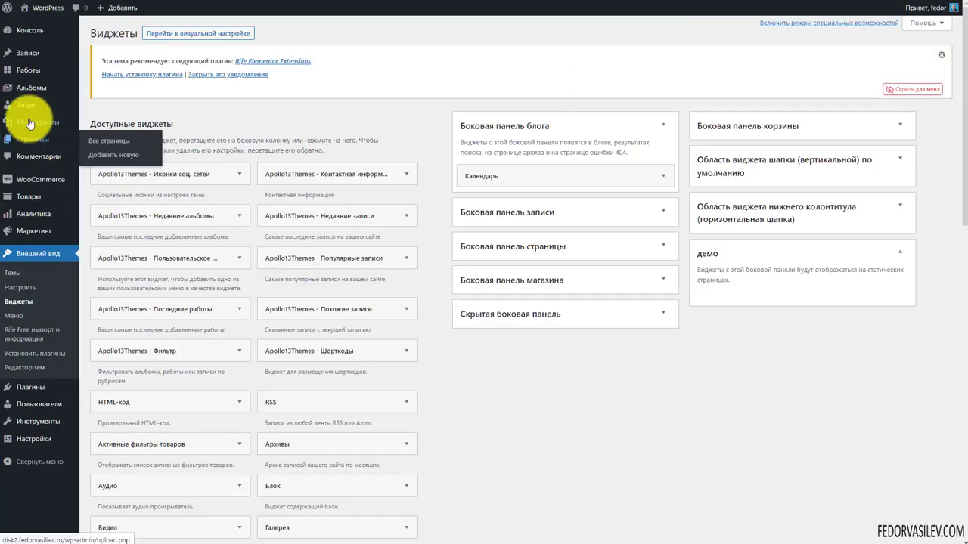
# Step: In the WordPress admin's album section, add an album category named «демо»
pyautogui.click(21, 91)
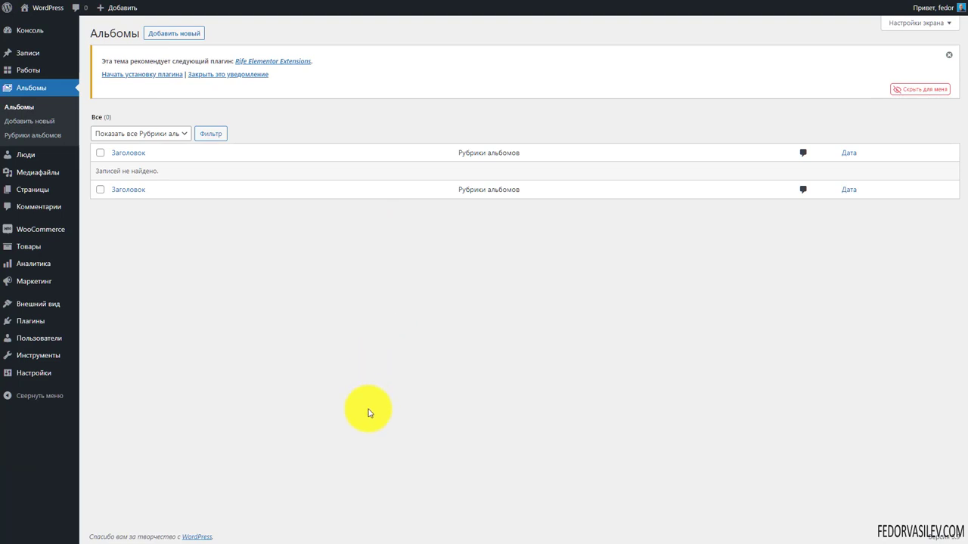
pyautogui.click(15, 136)
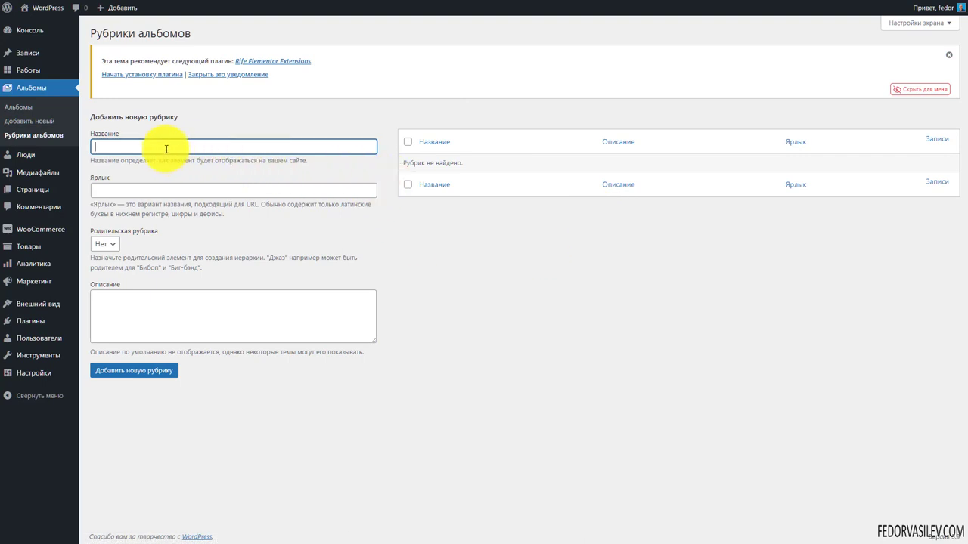
pyautogui.write('демо')
pyautogui.click(152, 371)
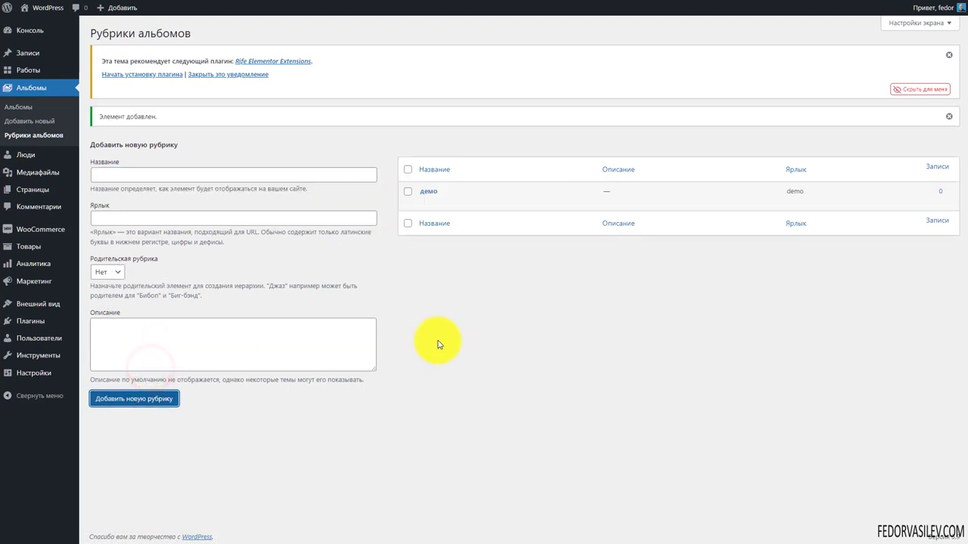
pyautogui.moveTo(419, 190)
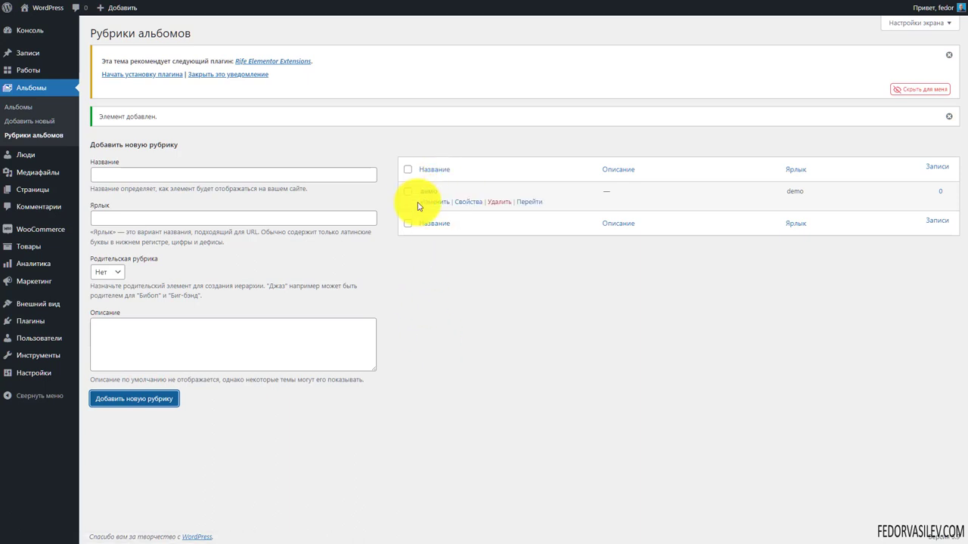
# Step: Create a new album and title it «Первый-1»
pyautogui.click(14, 104)
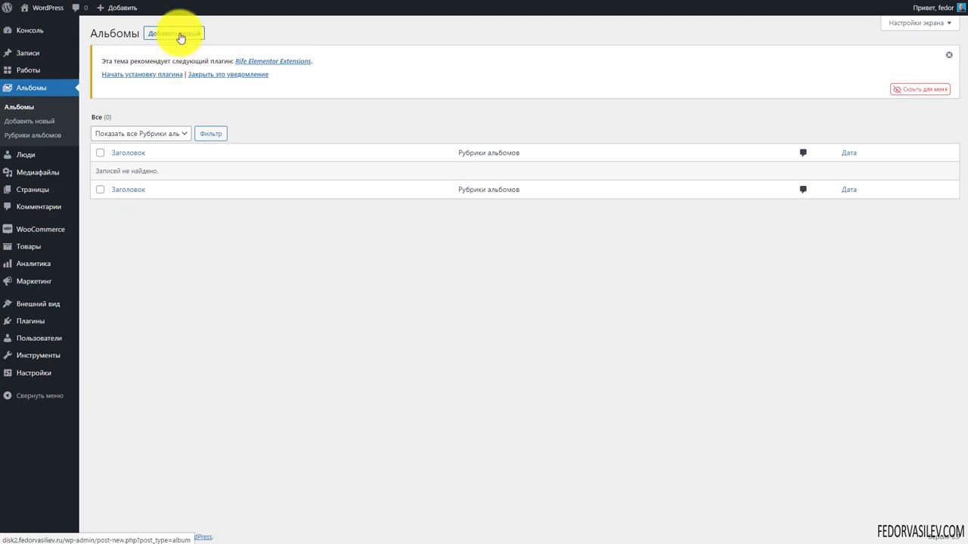
pyautogui.click(180, 35)
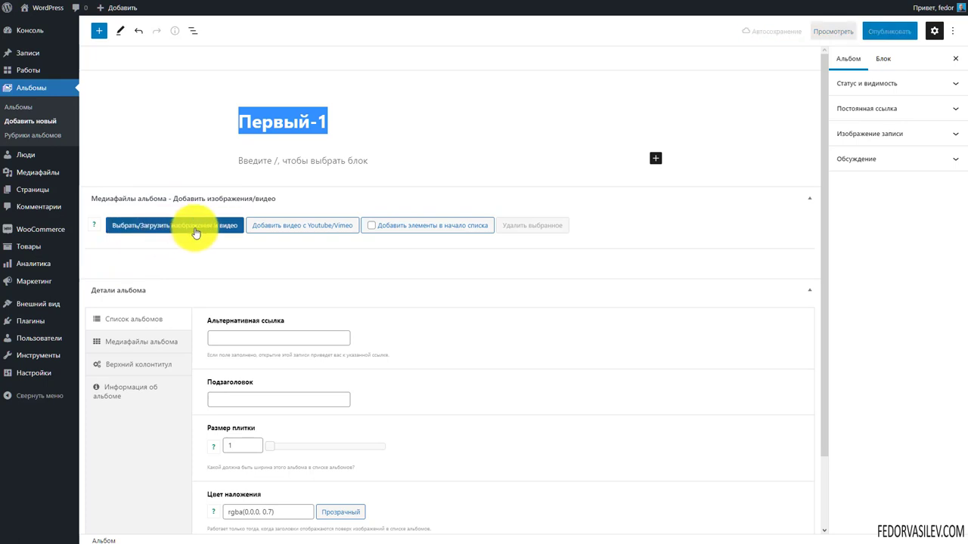
# Step: Try adding a YouTube/Vimeo video item to the album, review its settings without saving and delete the empty item
pyautogui.click(292, 231)
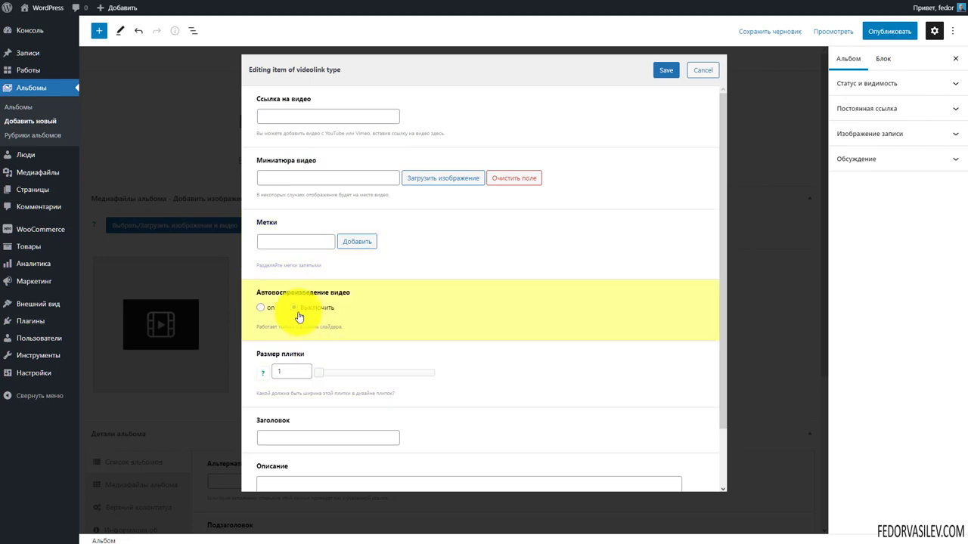
pyautogui.scroll(-1, 423, 321)
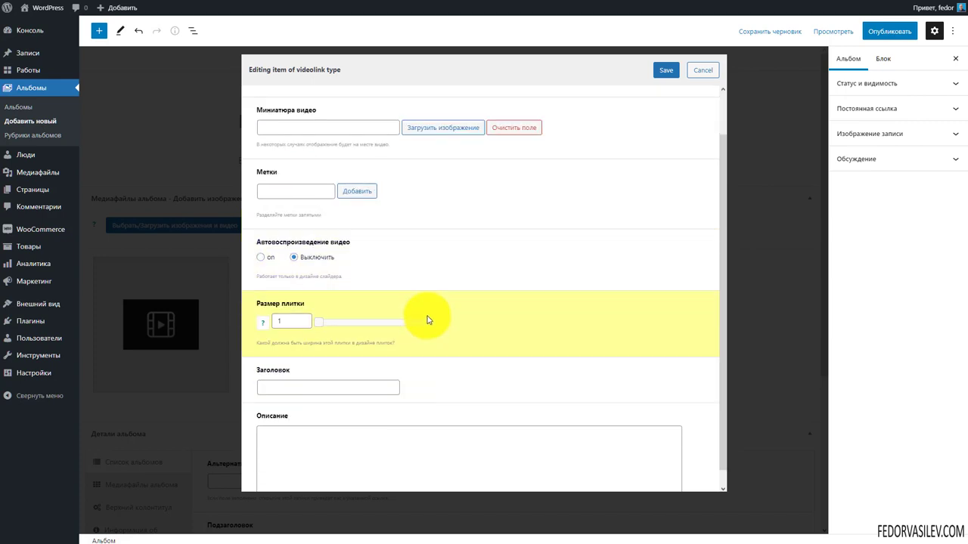
pyautogui.scroll(-1, 412, 320)
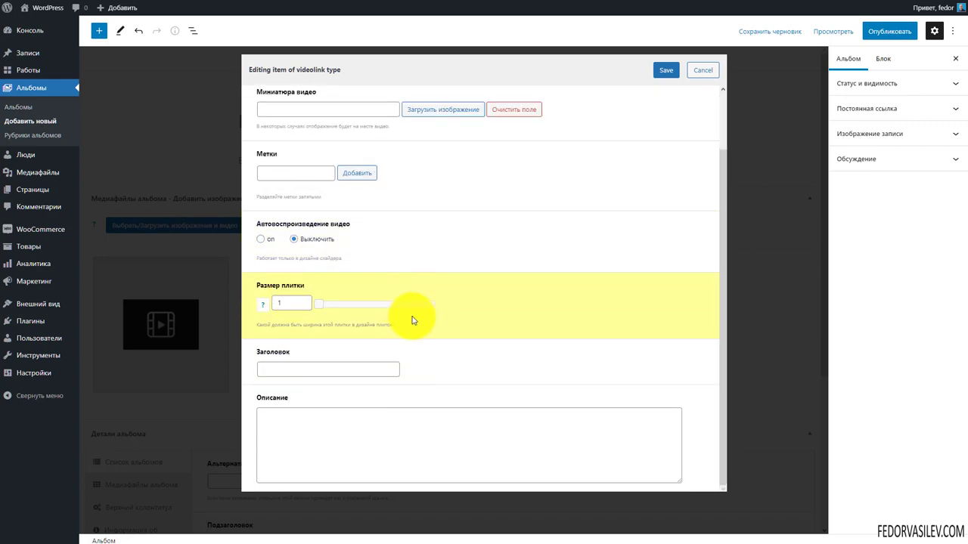
pyautogui.scroll(2, 537, 279)
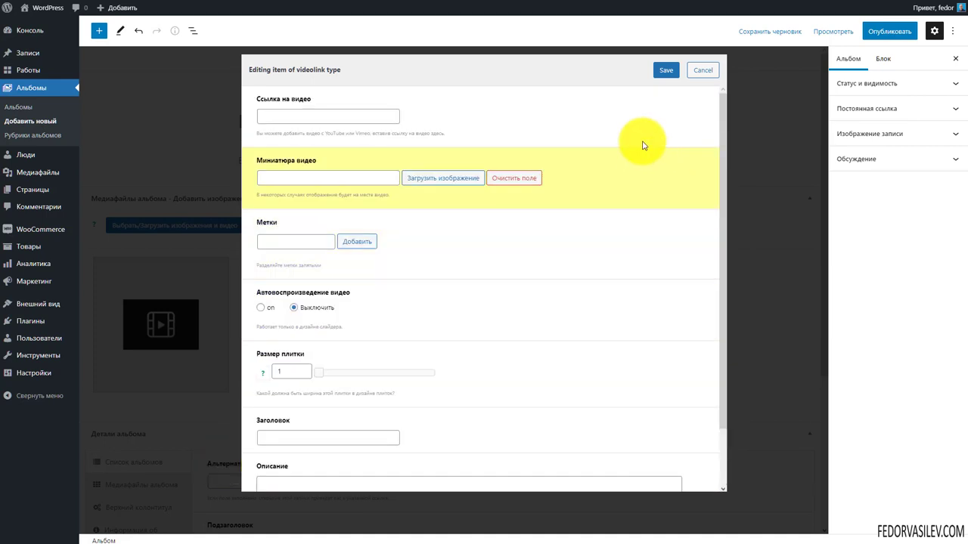
pyautogui.click(702, 70)
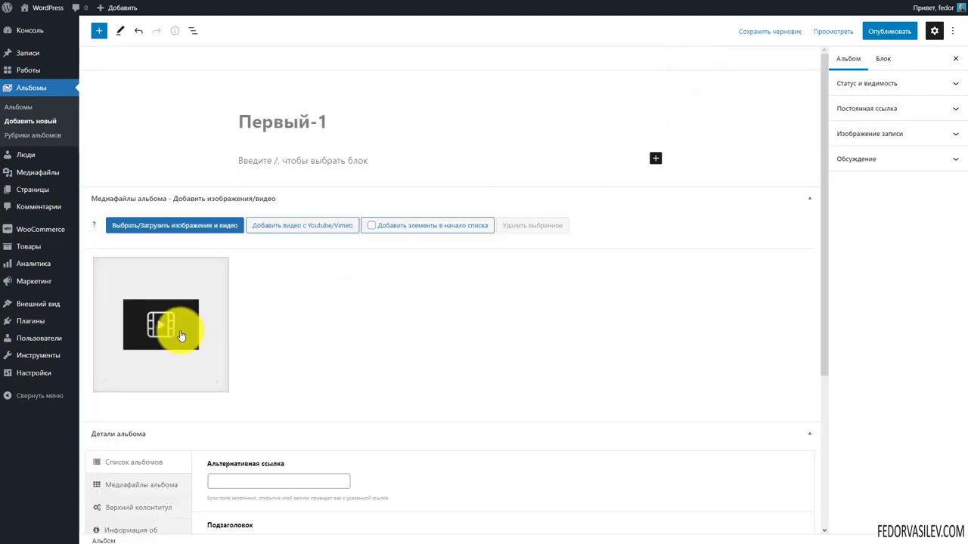
pyautogui.moveTo(226, 264)
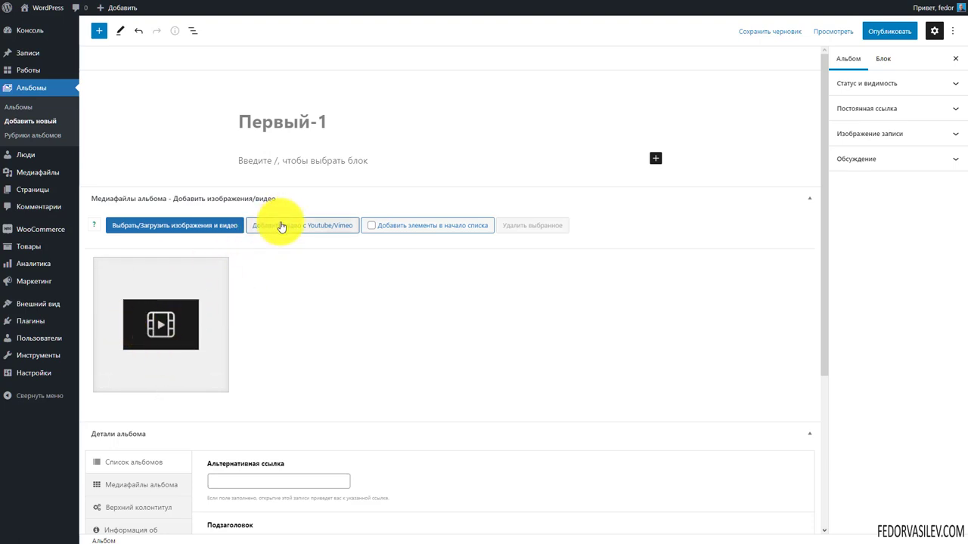
pyautogui.moveTo(158, 309)
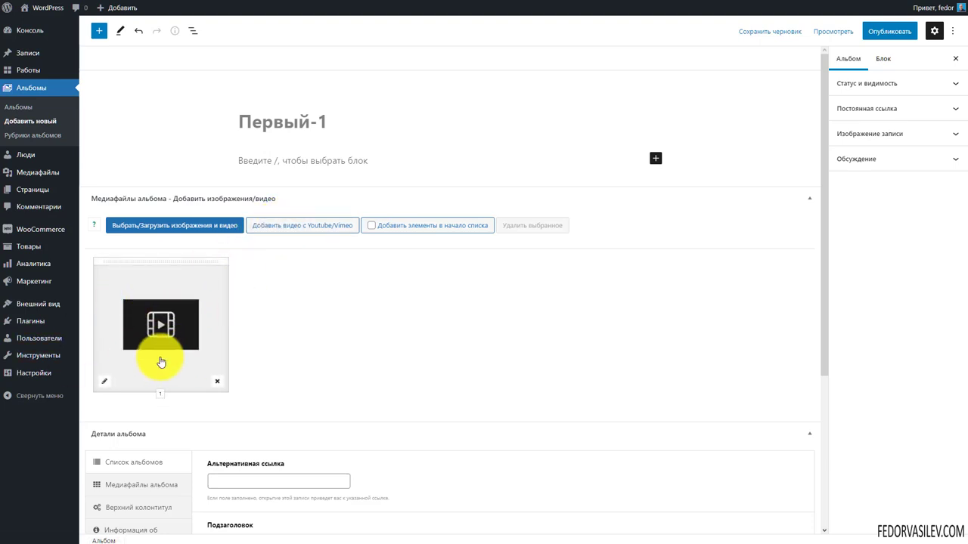
pyautogui.click(216, 385)
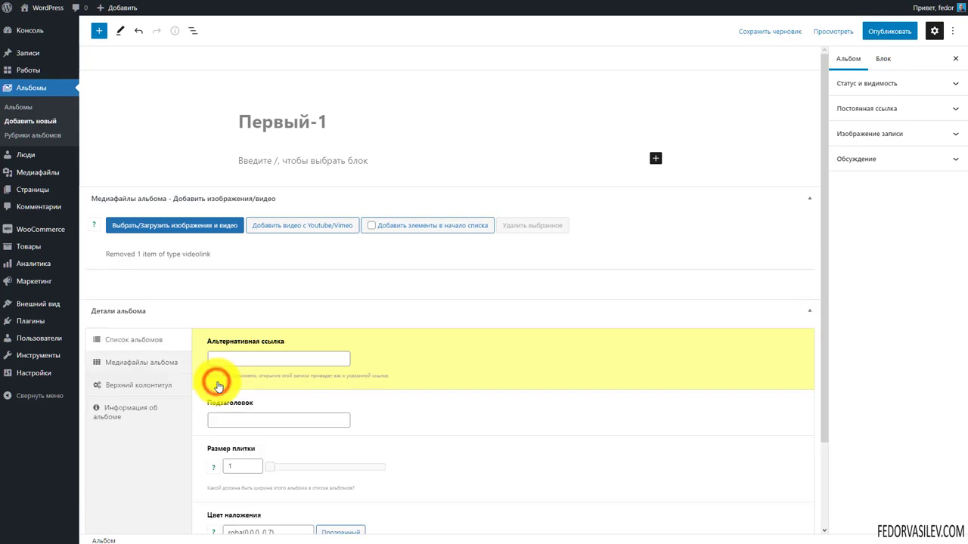
# Step: Upload six images, including hq-wallp.jpg, luxfon_00.jpg, 760044778.jpg and cars_vehicle.jpg, to the media library and insert them into the album
pyautogui.click(150, 231)
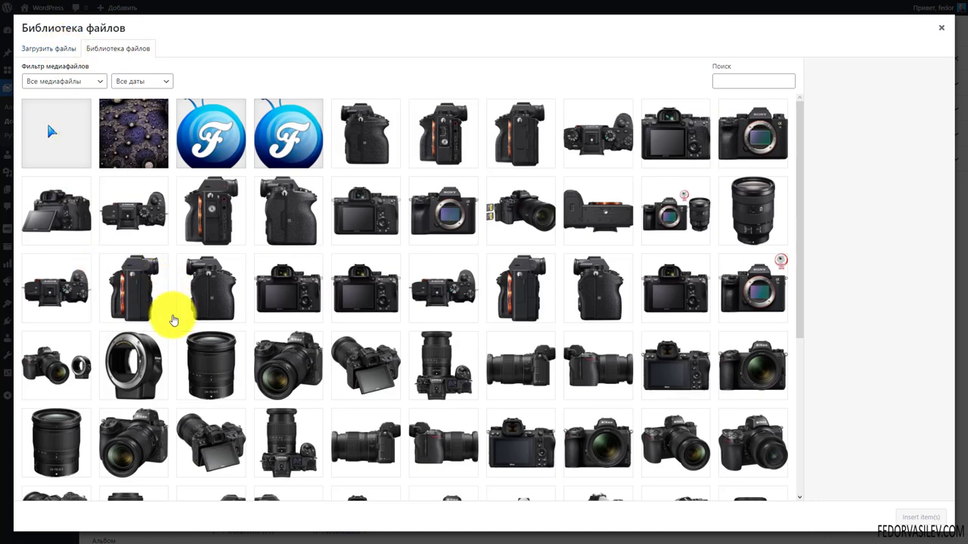
pyautogui.click(49, 50)
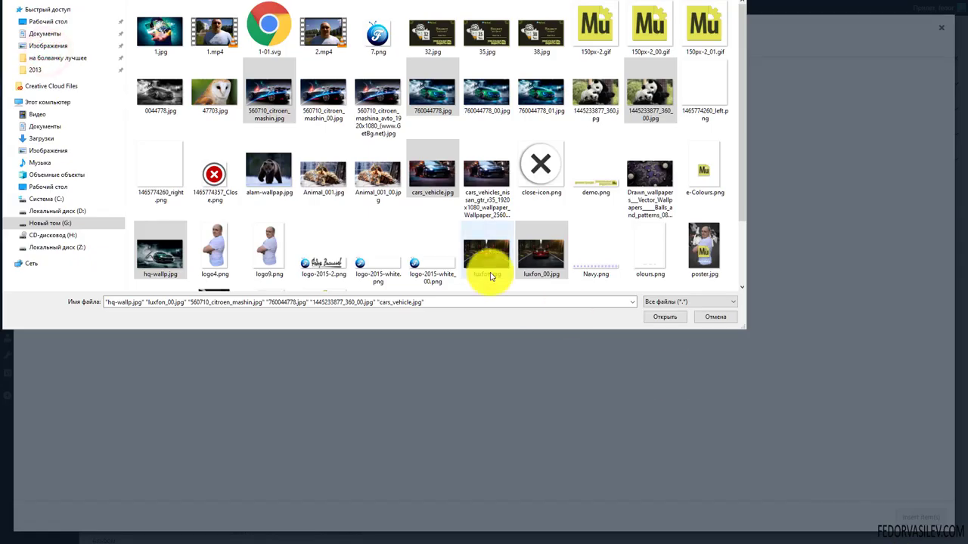
pyautogui.press('Return')
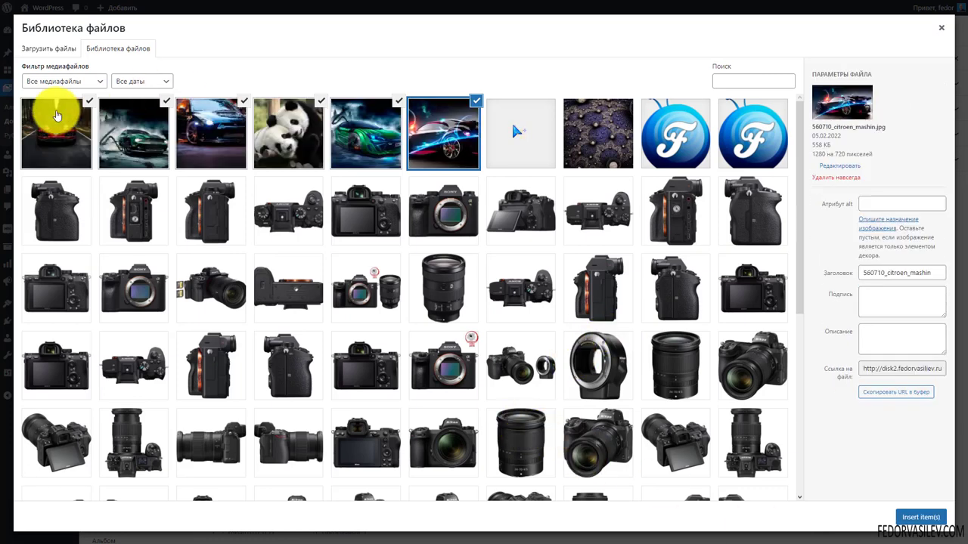
pyautogui.click(919, 517)
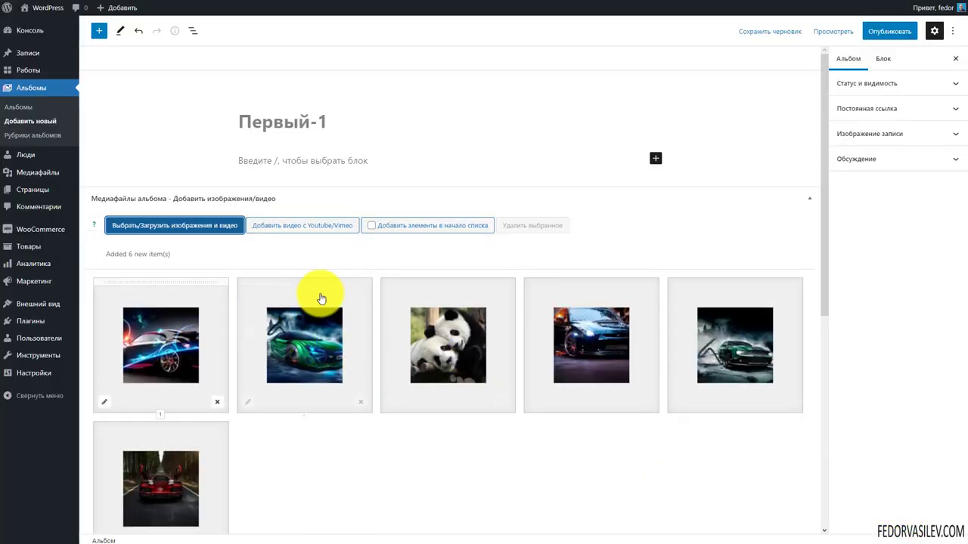
pyautogui.scroll(-3, 320, 295)
pyautogui.scroll(3, 320, 298)
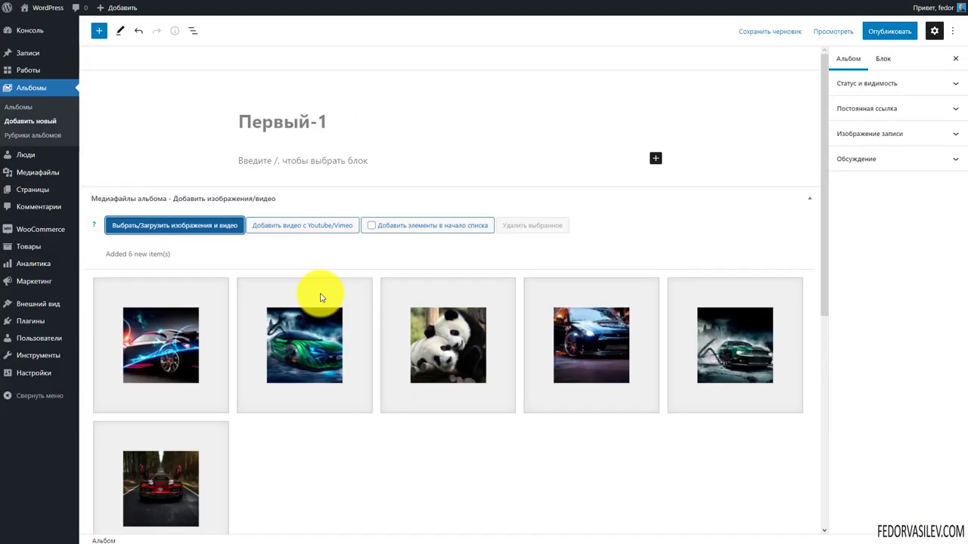
# Step: Try adding the tag «демо» to the first car image in its item settings
pyautogui.click(182, 357)
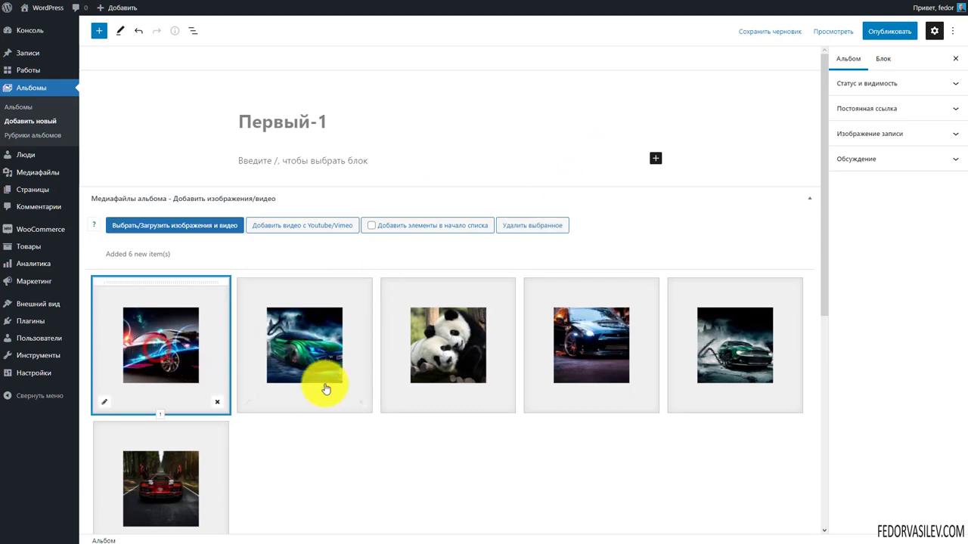
pyautogui.click(310, 363)
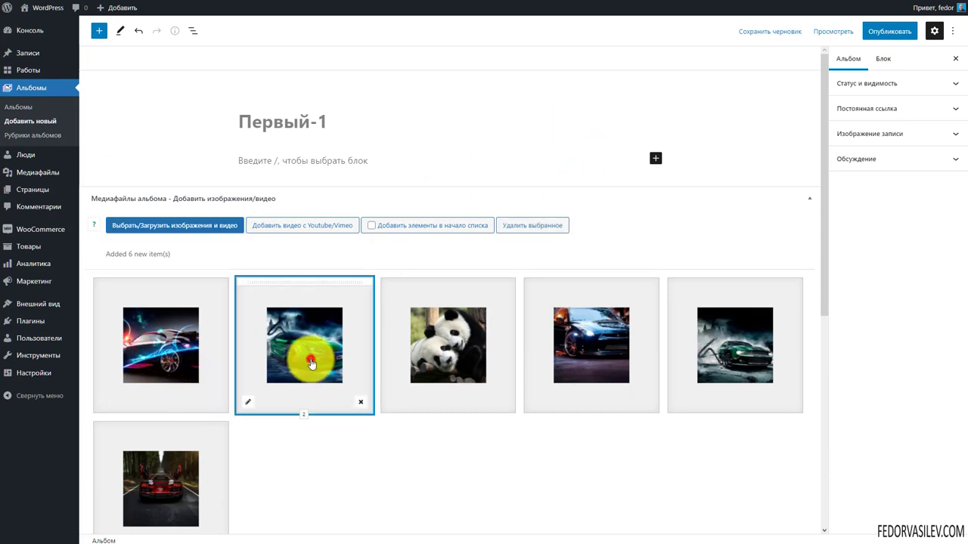
pyautogui.click(173, 371)
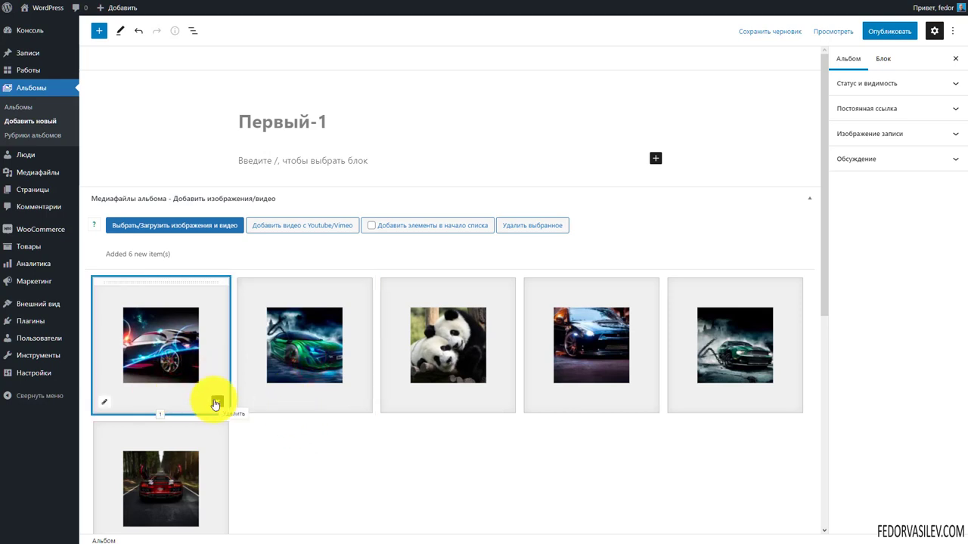
pyautogui.click(103, 403)
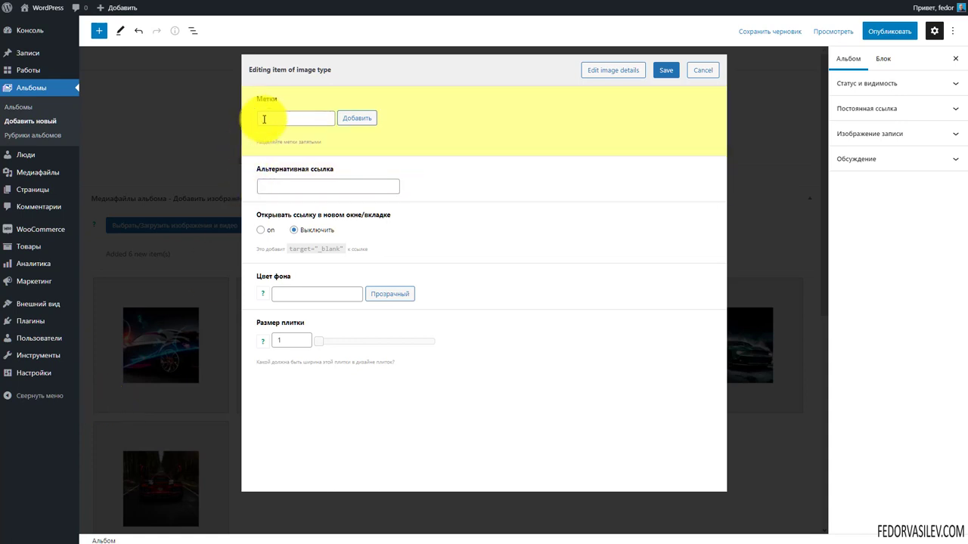
pyautogui.click(294, 116)
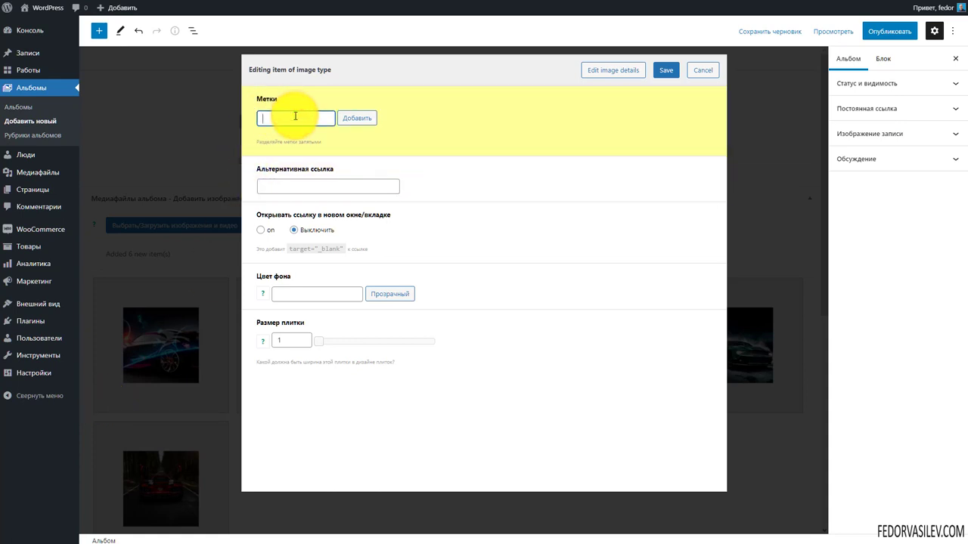
pyautogui.write('демо')
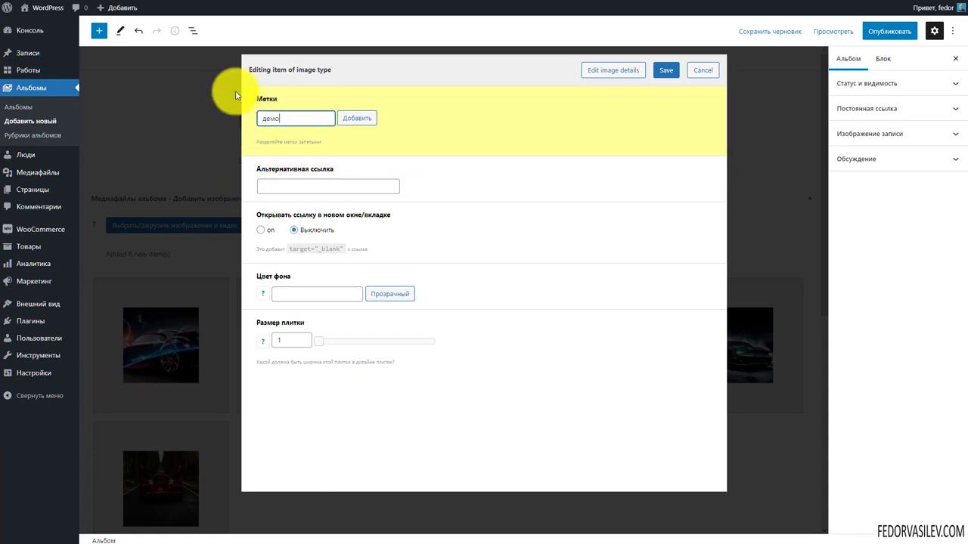
pyautogui.click(356, 118)
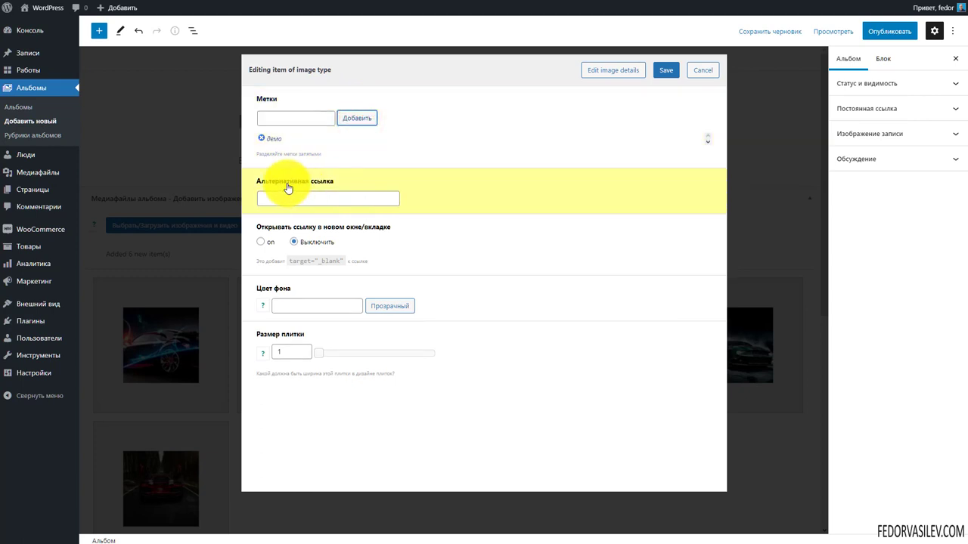
# Step: Review the image item's alternative link, image details, background colour and tile size, then close its settings without saving
pyautogui.click(292, 200)
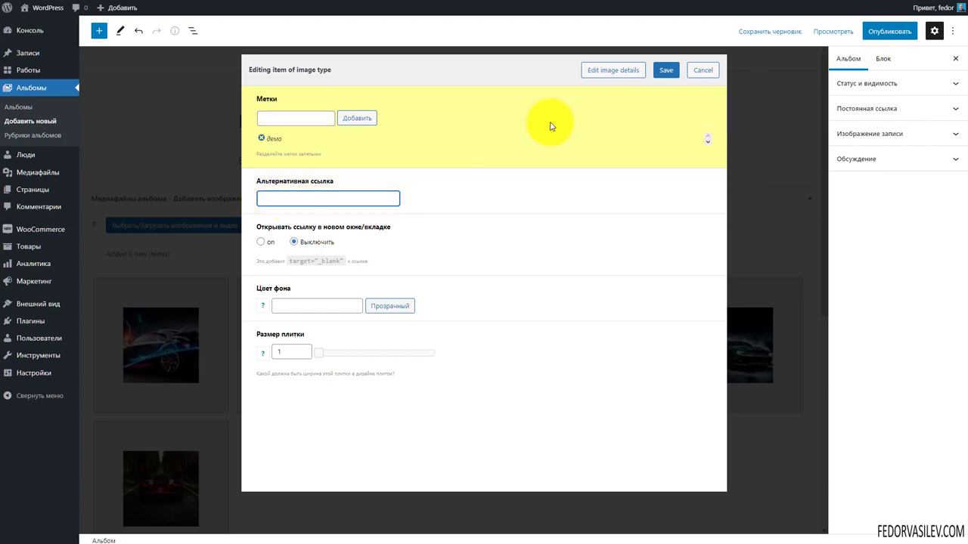
pyautogui.click(603, 72)
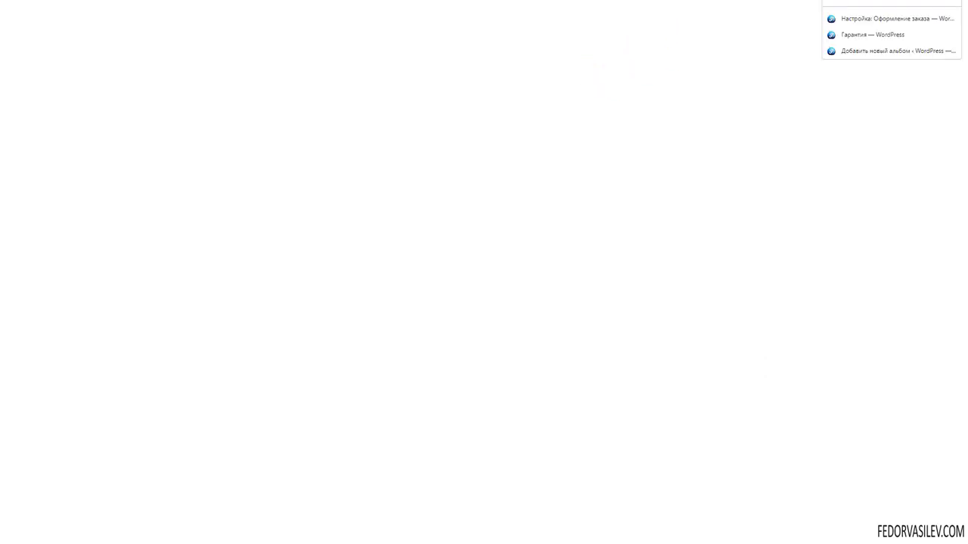
pyautogui.scroll(-3, 708, 255)
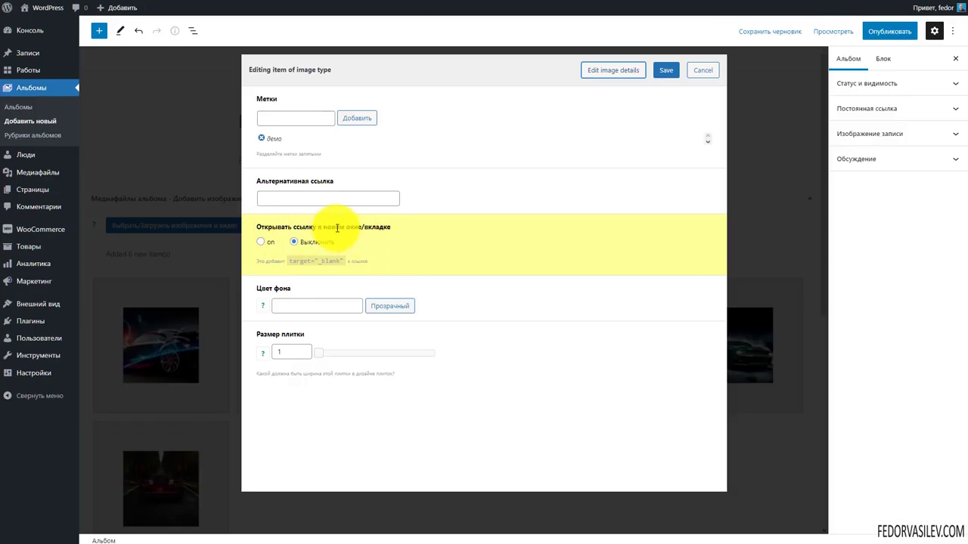
pyautogui.click(296, 201)
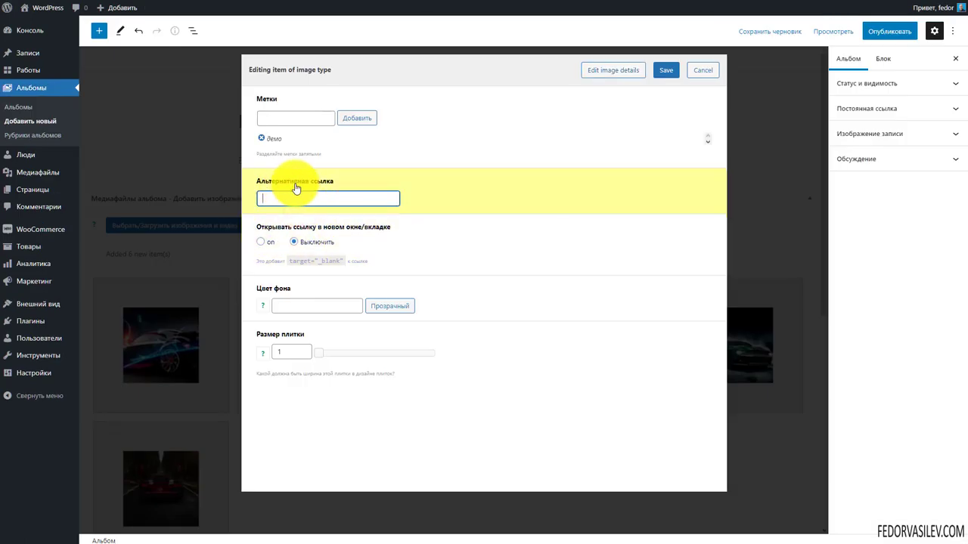
pyautogui.click(288, 305)
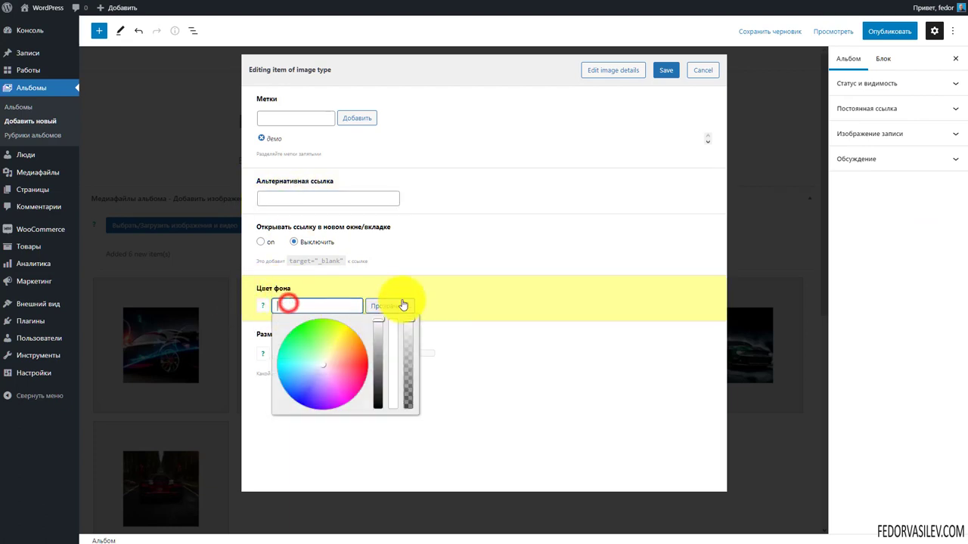
pyautogui.click(465, 299)
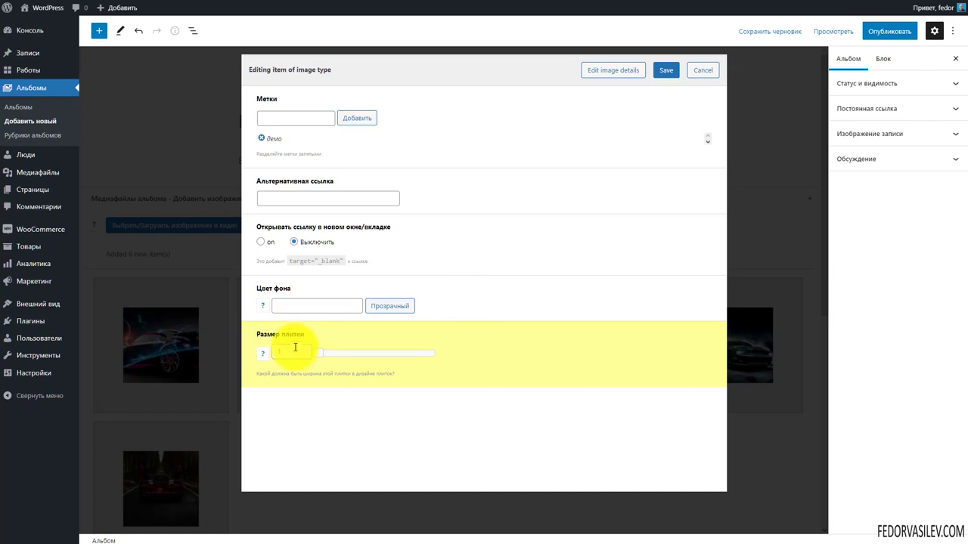
pyautogui.click(702, 70)
# Step: Add a blank YouTube/Vimeo video item to the album and close its settings
pyautogui.click(274, 341)
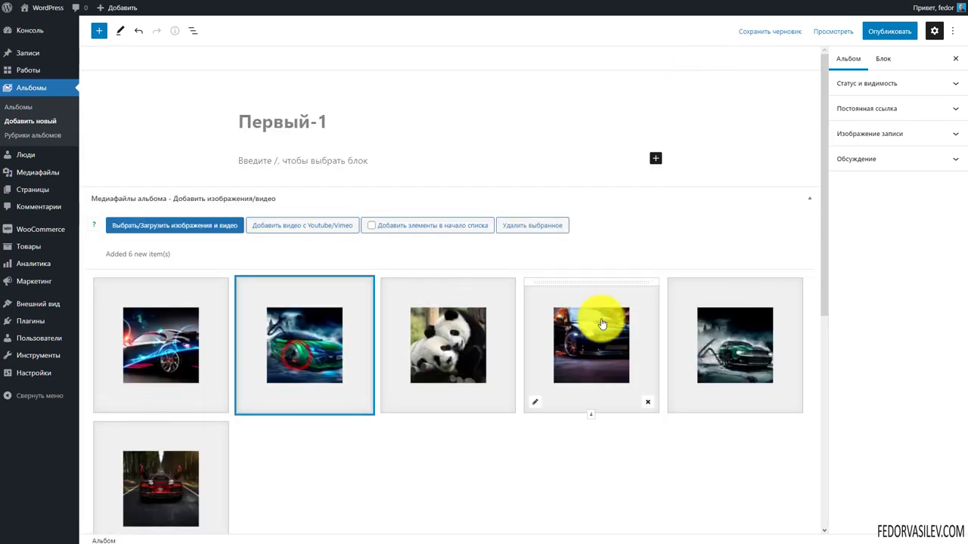
pyautogui.click(292, 226)
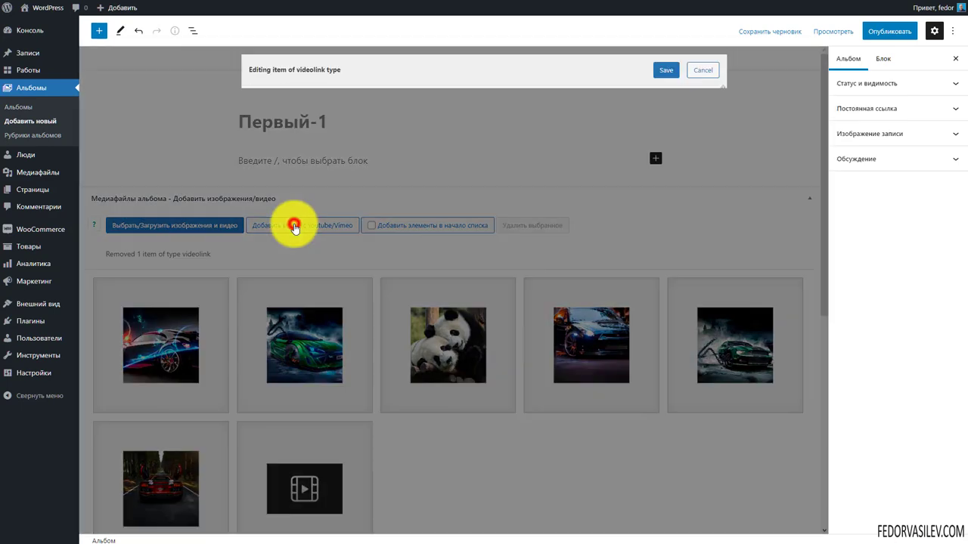
pyautogui.click(670, 73)
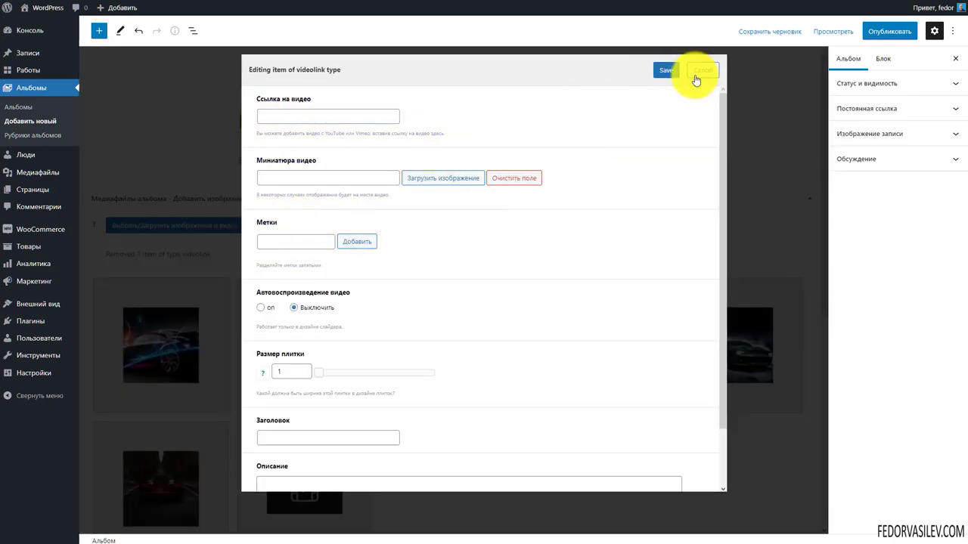
pyautogui.scroll(-1, 409, 272)
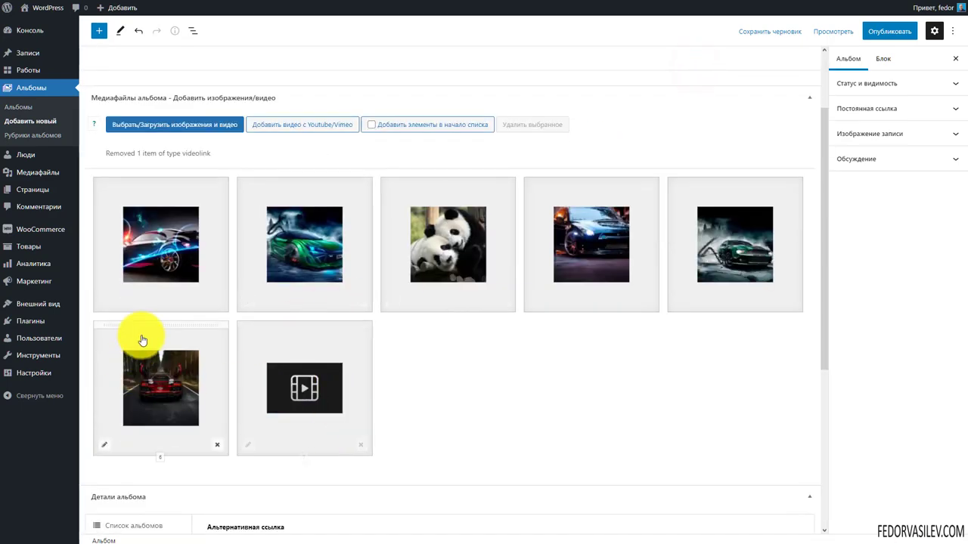
# Step: Reorder the album items so the bright green car image comes first and the video item second
pyautogui.click(298, 358)
pyautogui.moveTo(298, 358); pyautogui.dragTo(157, 334)
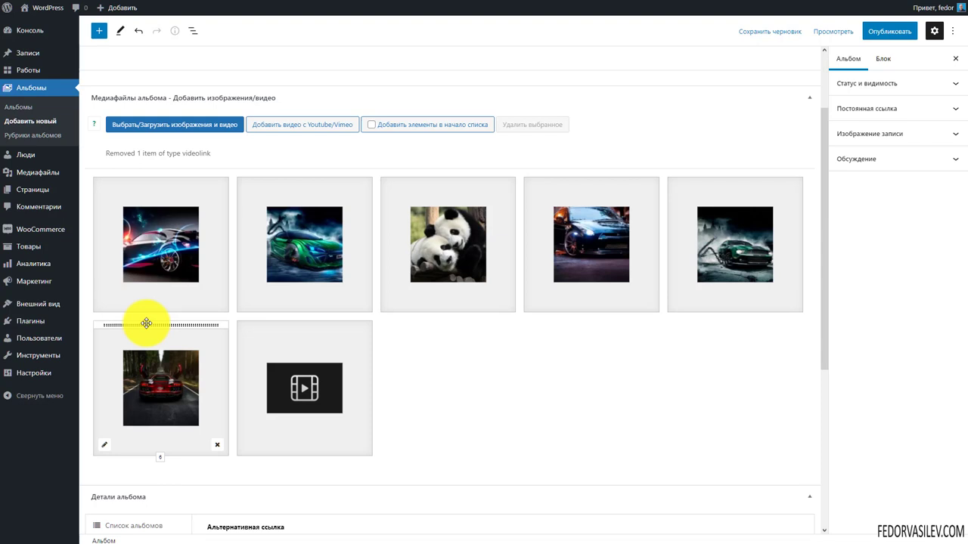
pyautogui.moveTo(270, 325); pyautogui.dragTo(129, 328)
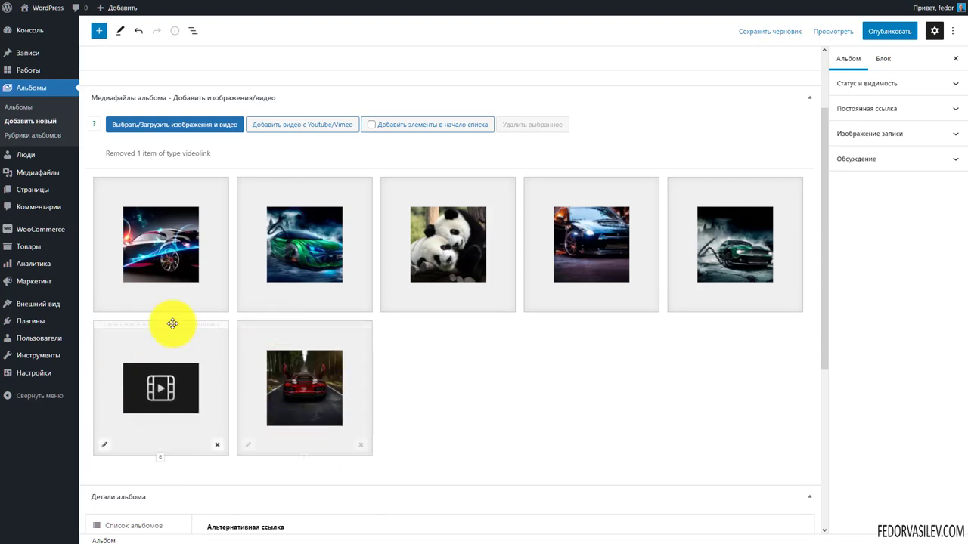
pyautogui.moveTo(292, 181); pyautogui.dragTo(148, 185)
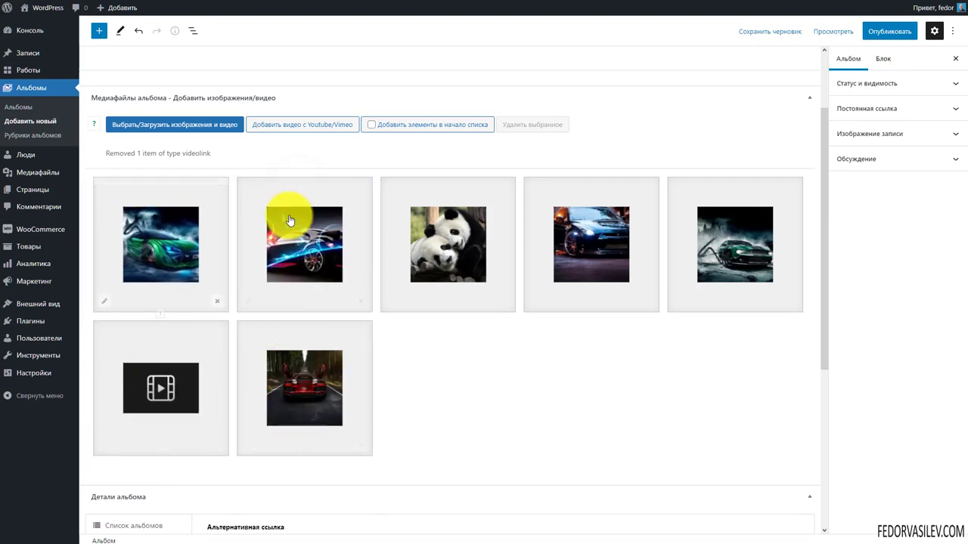
pyautogui.scroll(1, 648, 414)
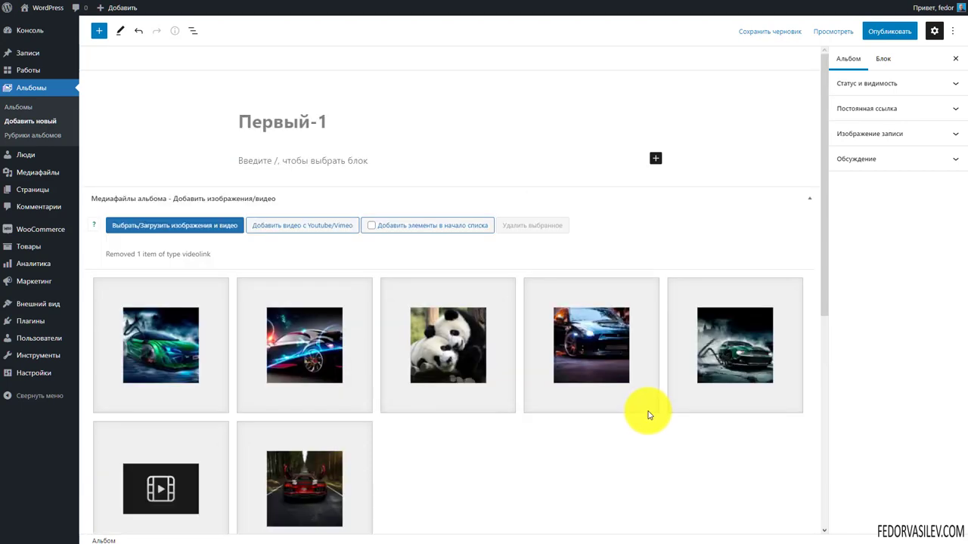
pyautogui.scroll(-3, 514, 317)
pyautogui.scroll(3, 471, 287)
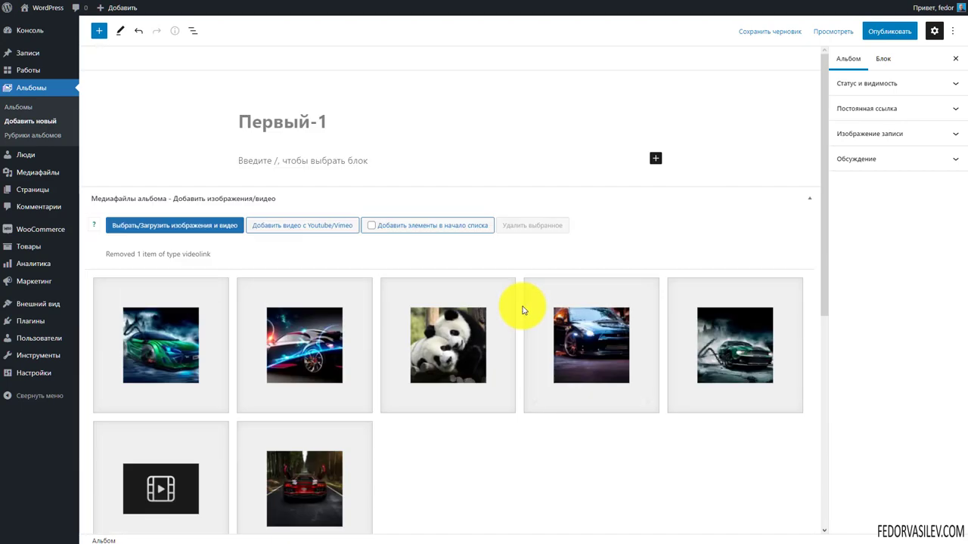
pyautogui.scroll(-3, 168, 229)
pyautogui.scroll(3, 169, 298)
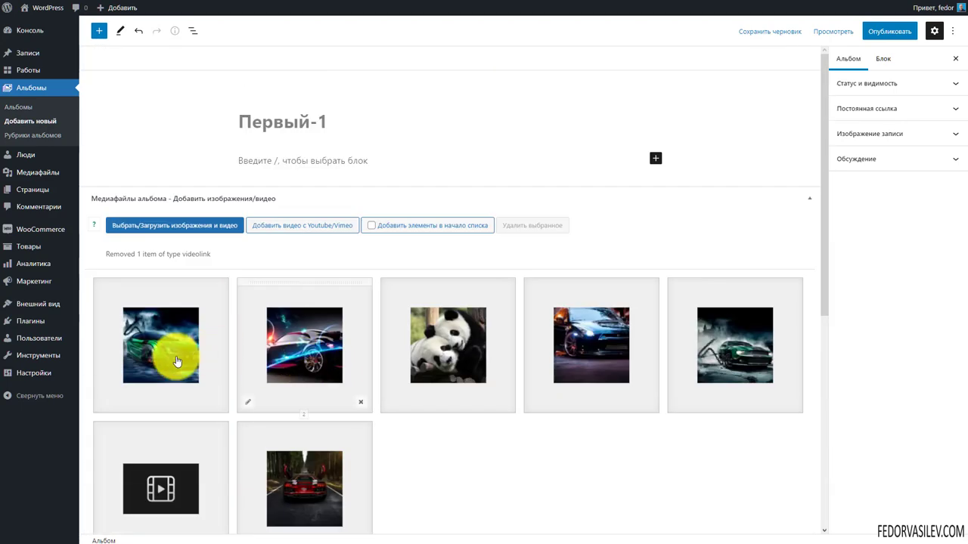
pyautogui.moveTo(147, 423); pyautogui.dragTo(287, 285)
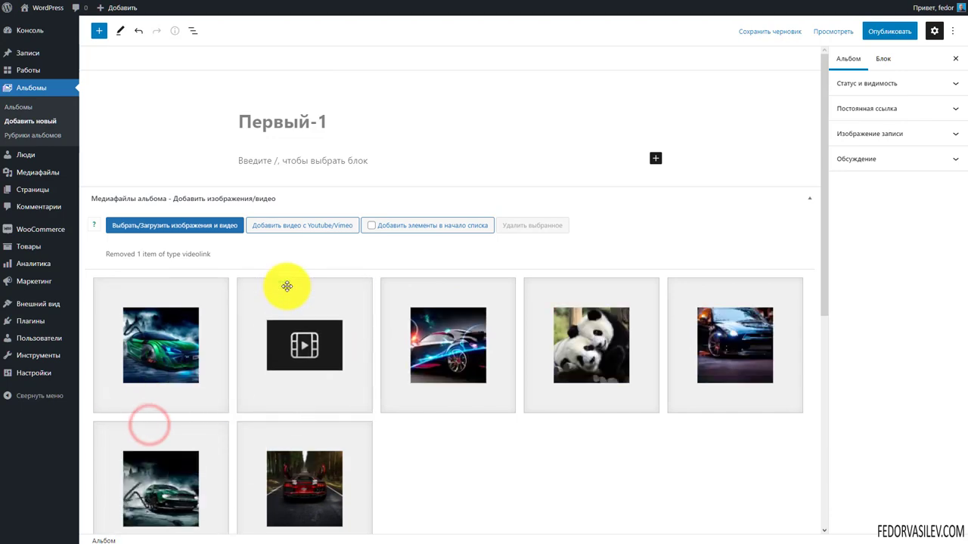
pyautogui.scroll(-3, 512, 315)
pyautogui.scroll(2, 363, 326)
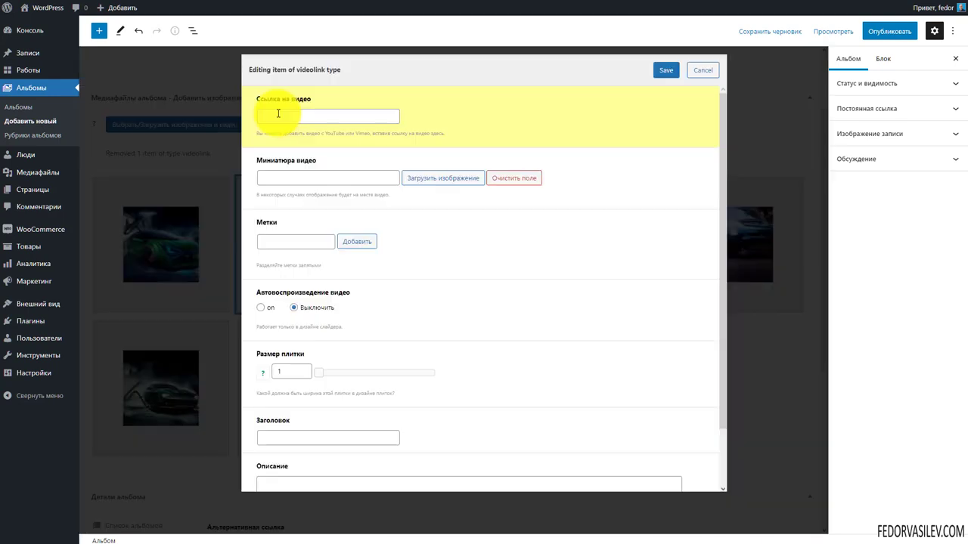
pyautogui.rightClick(313, 114)
pyautogui.click(303, 186)
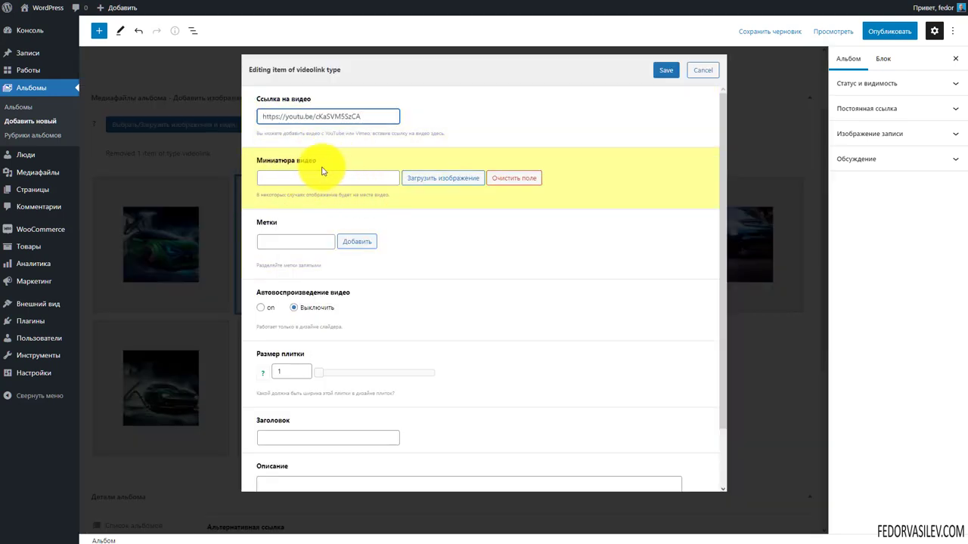
# Step: Use the dark blue car image from the media library as the video thumbnail and add the tag «демо»
pyautogui.click(416, 178)
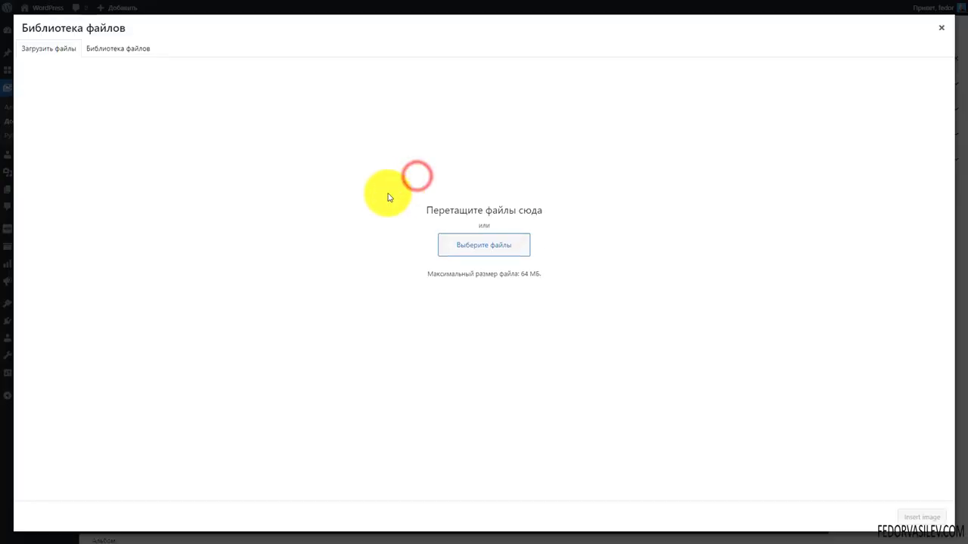
pyautogui.click(128, 49)
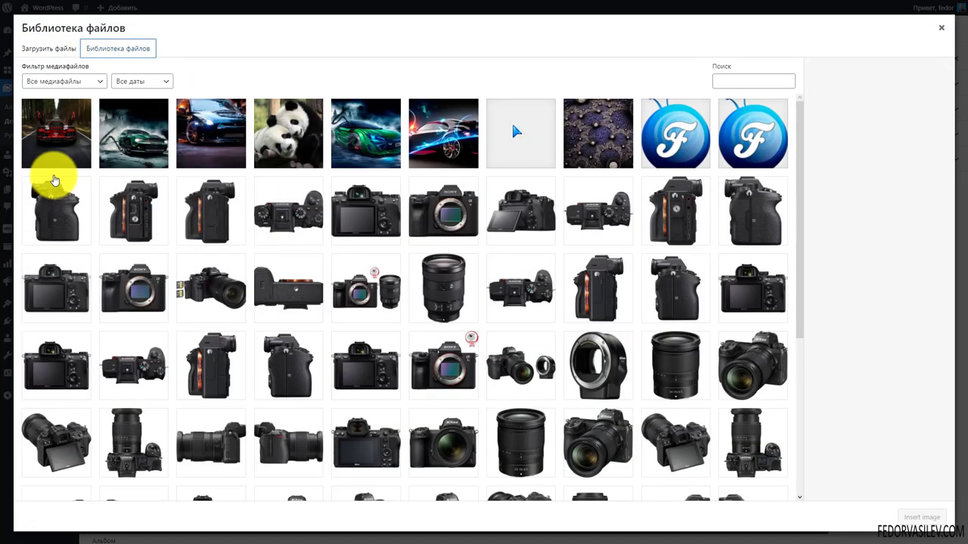
pyautogui.doubleClick(213, 147)
pyautogui.click(330, 242)
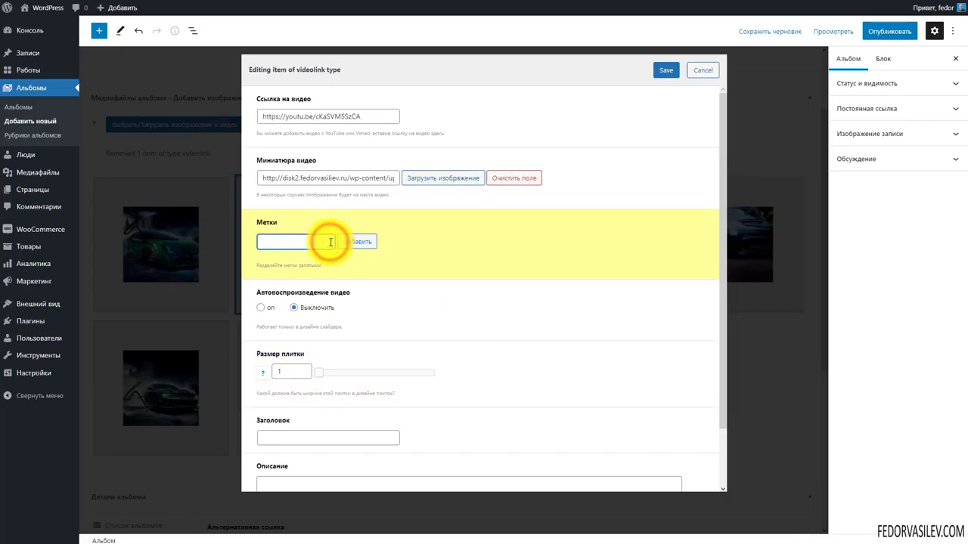
pyautogui.write('демо')
pyautogui.press('Return')
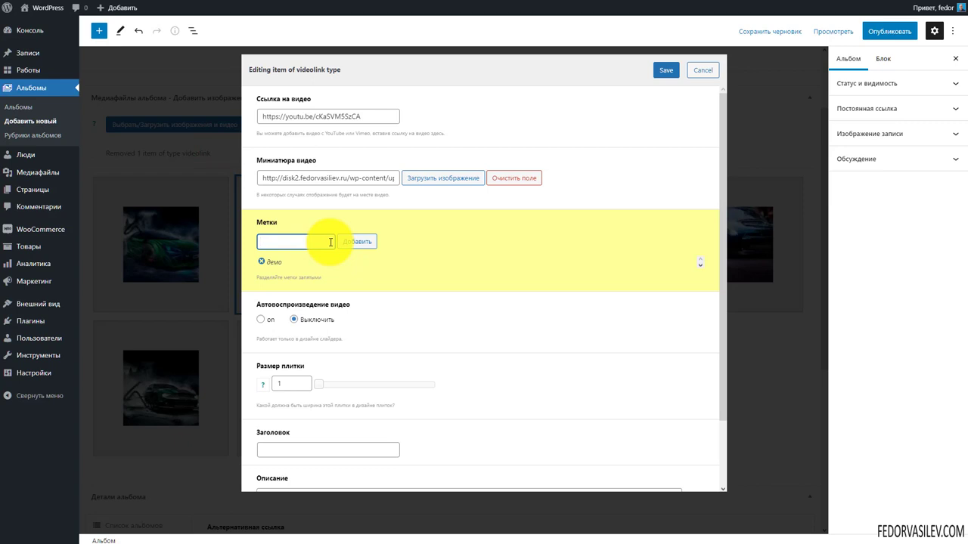
# Step: Turn on autoplay for the video item and save its settings
pyautogui.click(260, 319)
pyautogui.scroll(-2, 325, 346)
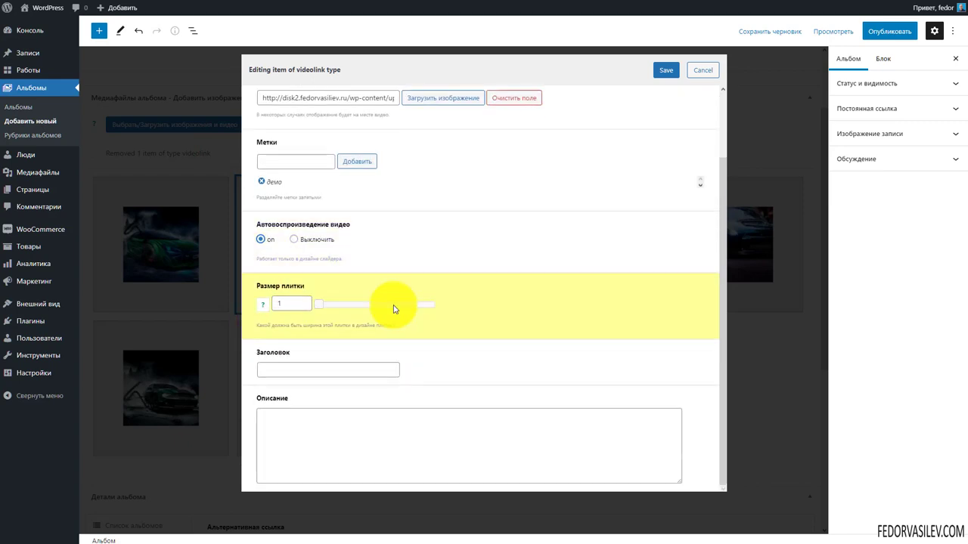
pyautogui.moveTo(330, 307); pyautogui.dragTo(303, 307)
pyautogui.moveTo(268, 308)
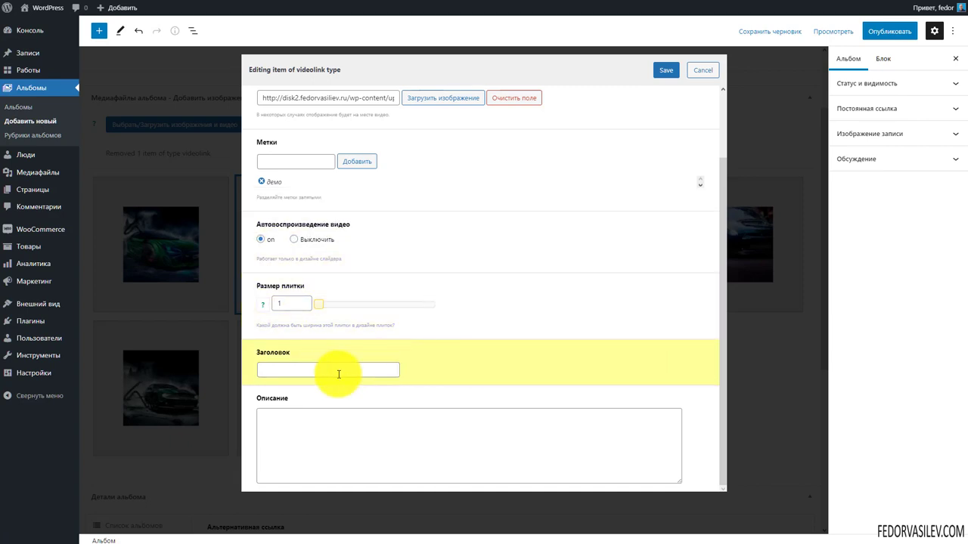
pyautogui.click(281, 375)
pyautogui.click(277, 414)
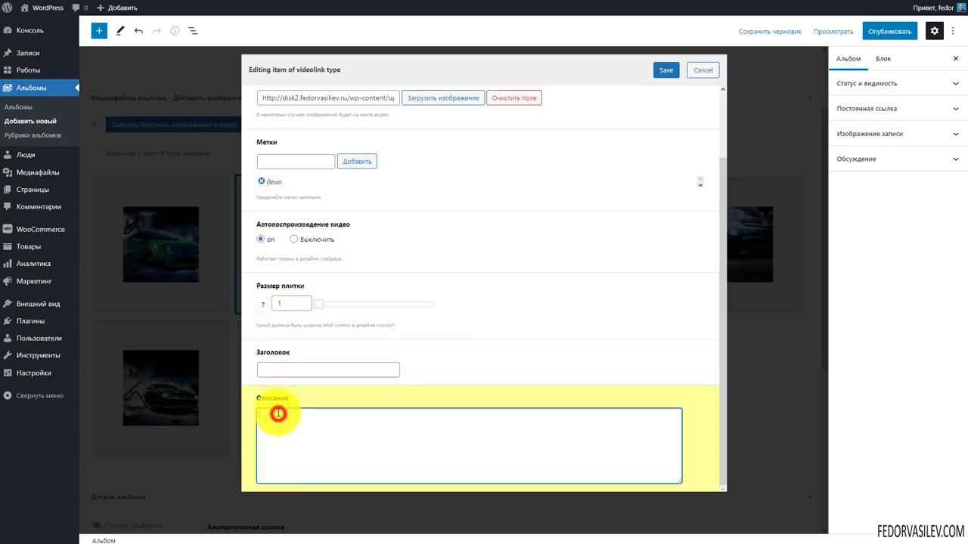
pyautogui.click(277, 368)
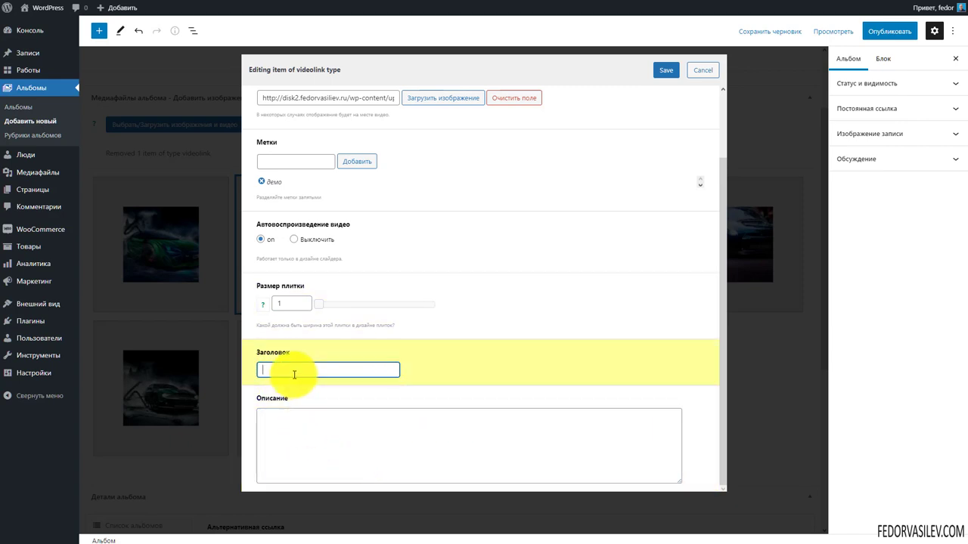
pyautogui.click(666, 70)
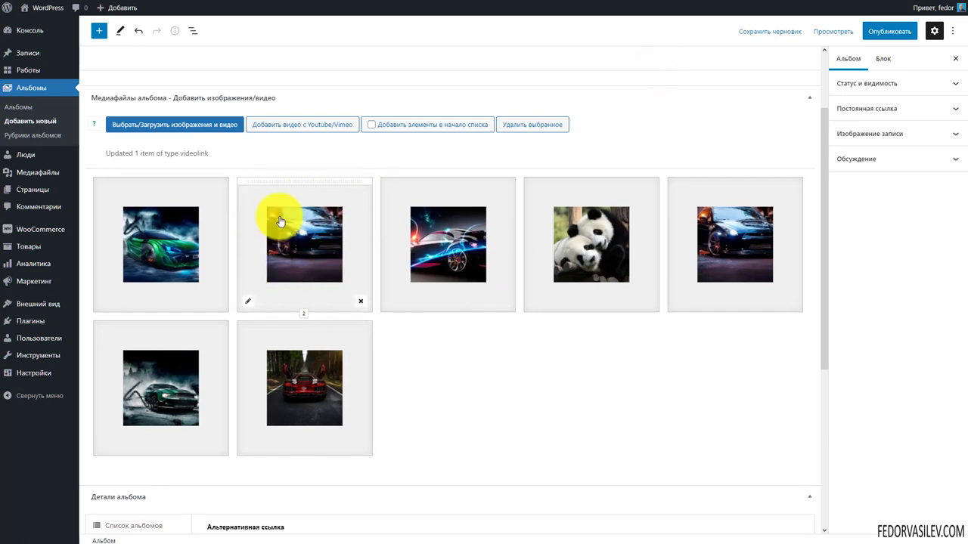
# Step: Review the album list options and the album media options in the album details, including item order and tile settings
pyautogui.scroll(-3, 317, 220)
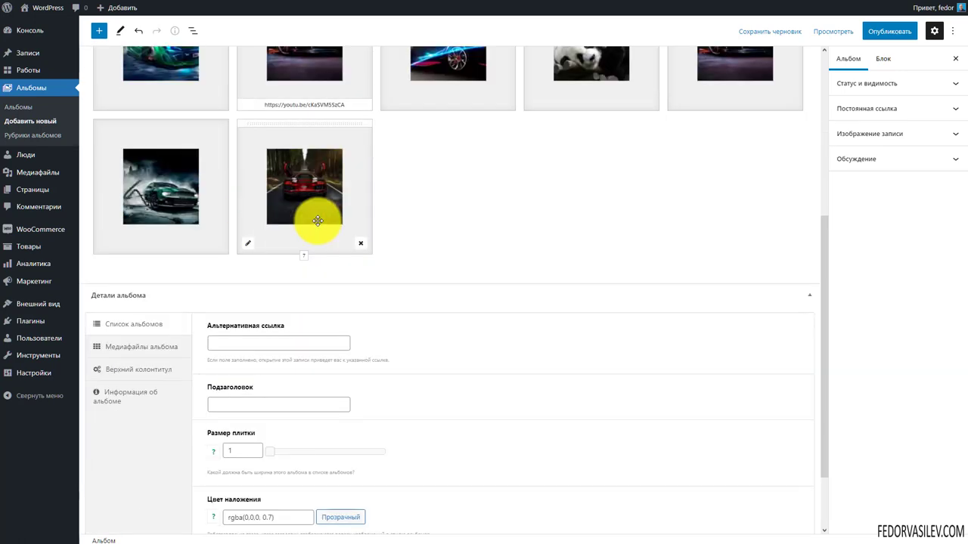
pyautogui.scroll(4, 317, 221)
pyautogui.scroll(-6, 207, 252)
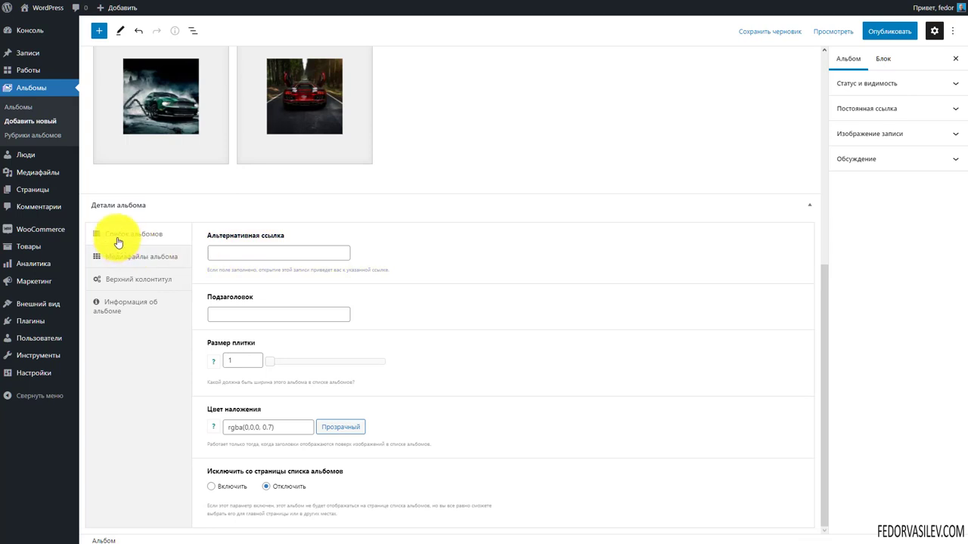
pyautogui.click(119, 237)
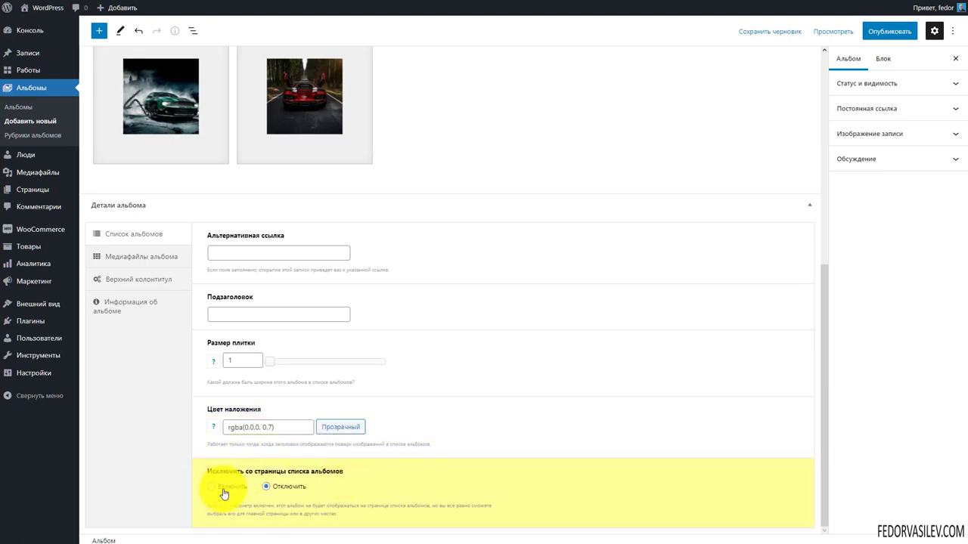
pyautogui.click(132, 254)
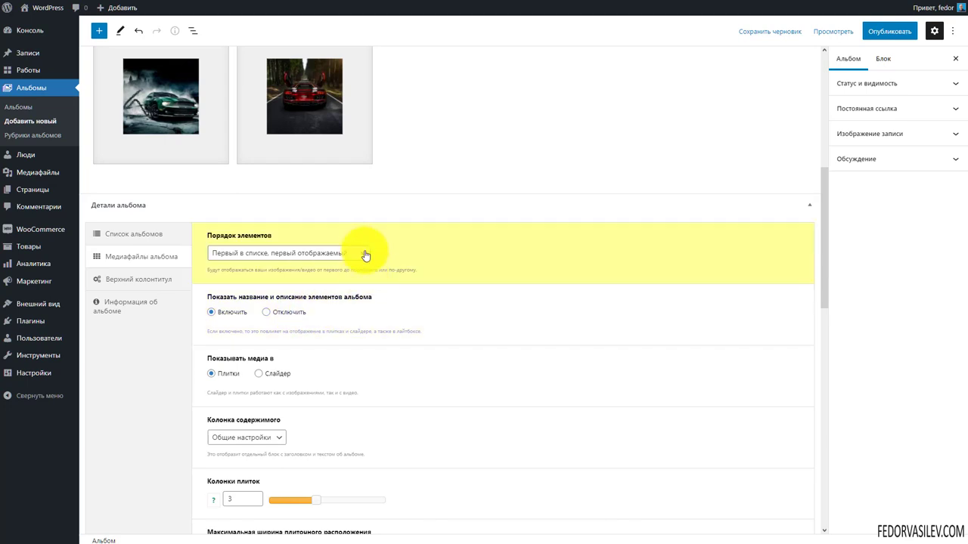
pyautogui.click(363, 253)
pyautogui.click(504, 254)
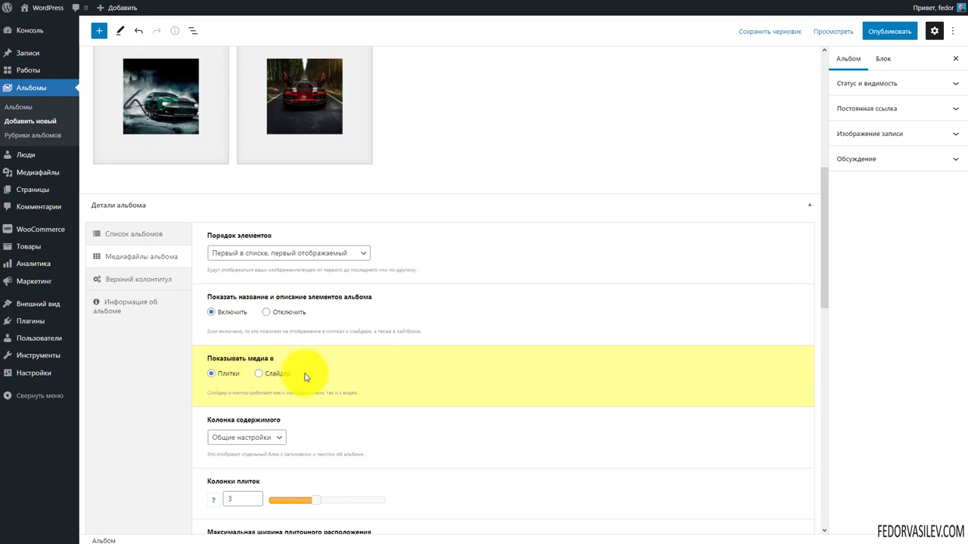
pyautogui.scroll(-2, 492, 355)
pyautogui.scroll(-9, 504, 287)
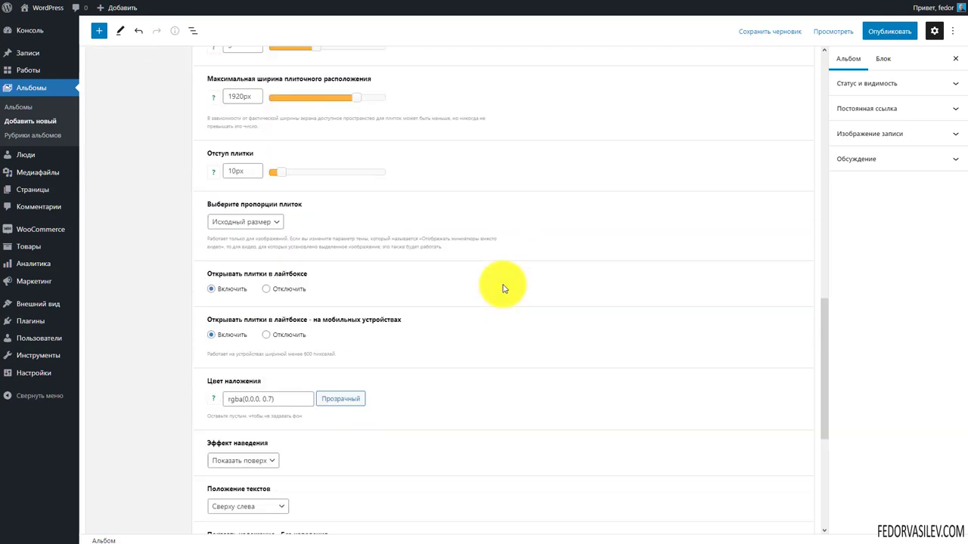
# Step: Check the album's header setting for hiding content under the header
pyautogui.scroll(10, 181, 261)
pyautogui.click(162, 231)
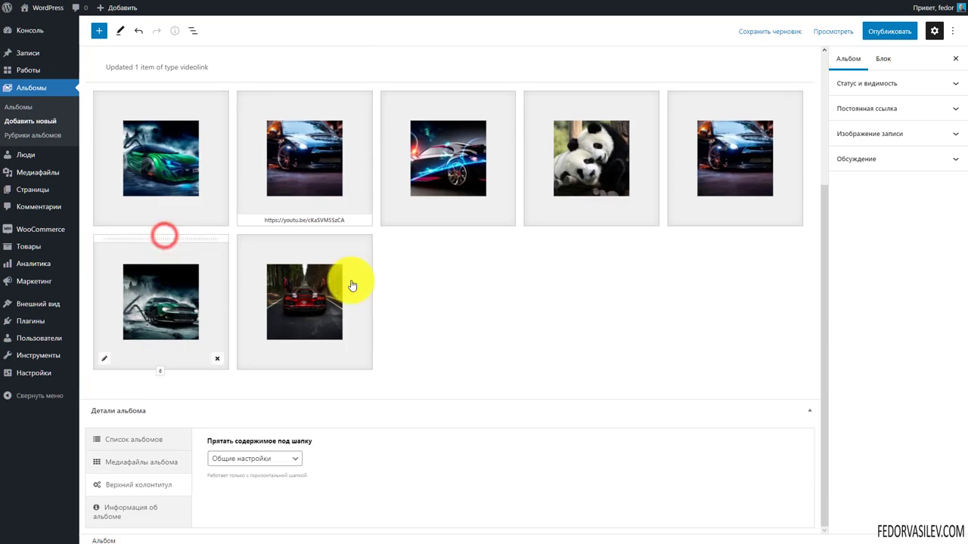
pyautogui.scroll(2, 514, 302)
pyautogui.scroll(-1, 362, 449)
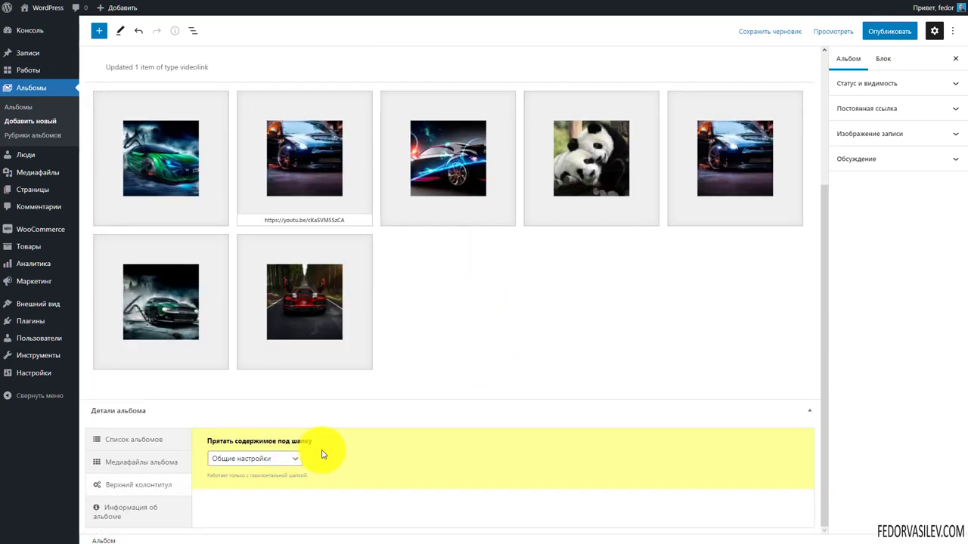
pyautogui.click(281, 460)
pyautogui.click(281, 461)
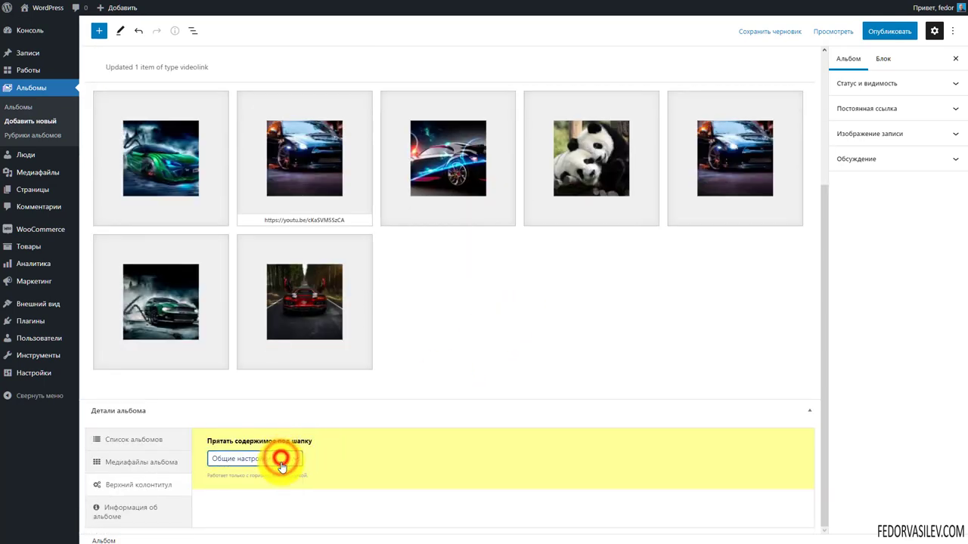
pyautogui.click(146, 508)
pyautogui.scroll(-5, 520, 360)
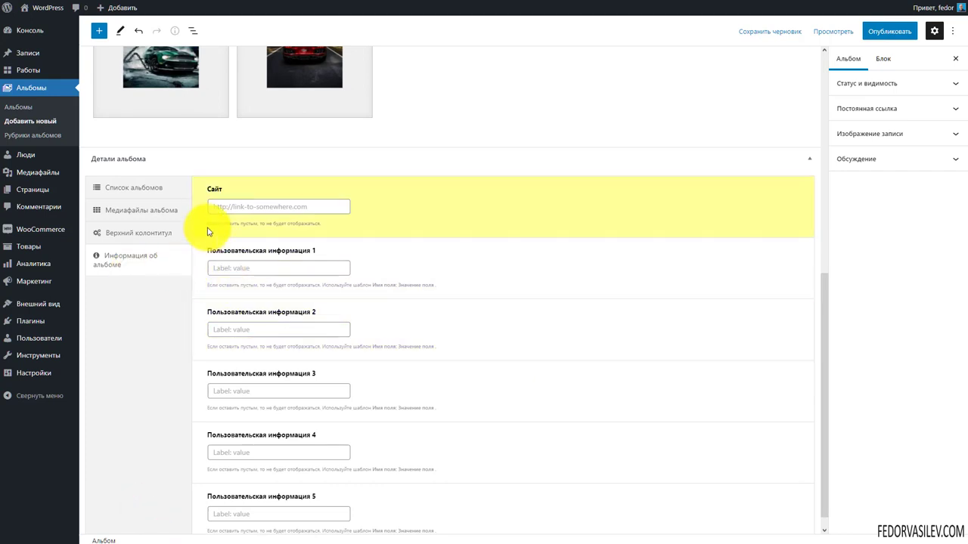
pyautogui.click(215, 206)
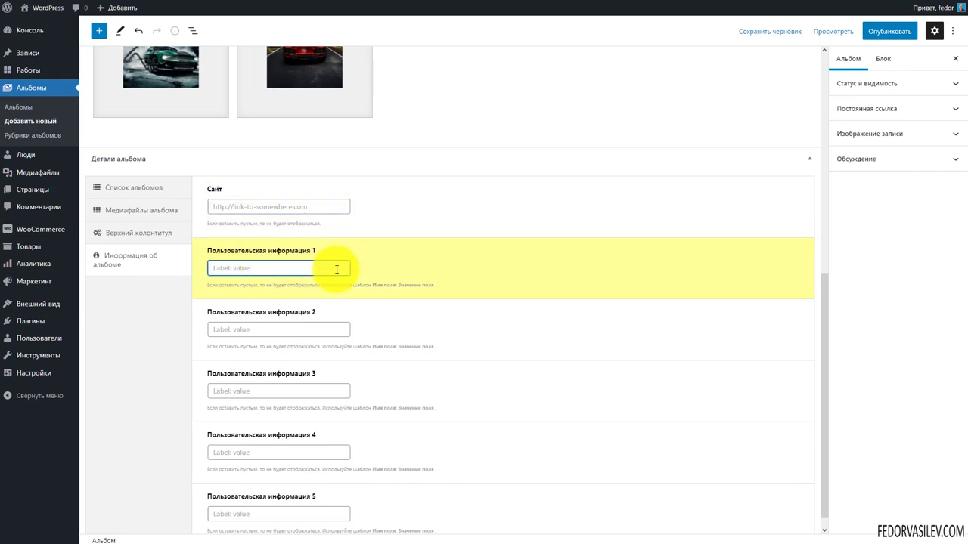
pyautogui.click(235, 270)
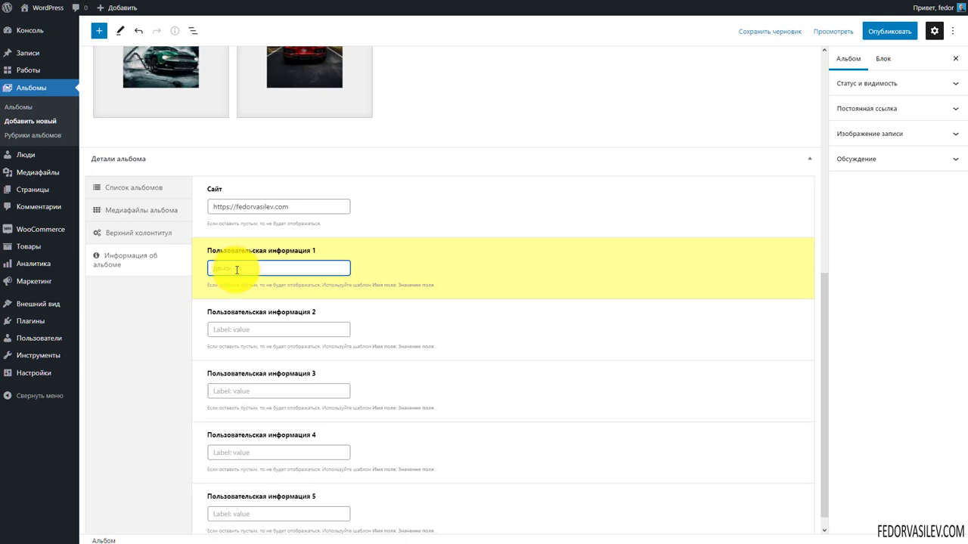
pyautogui.click(265, 327)
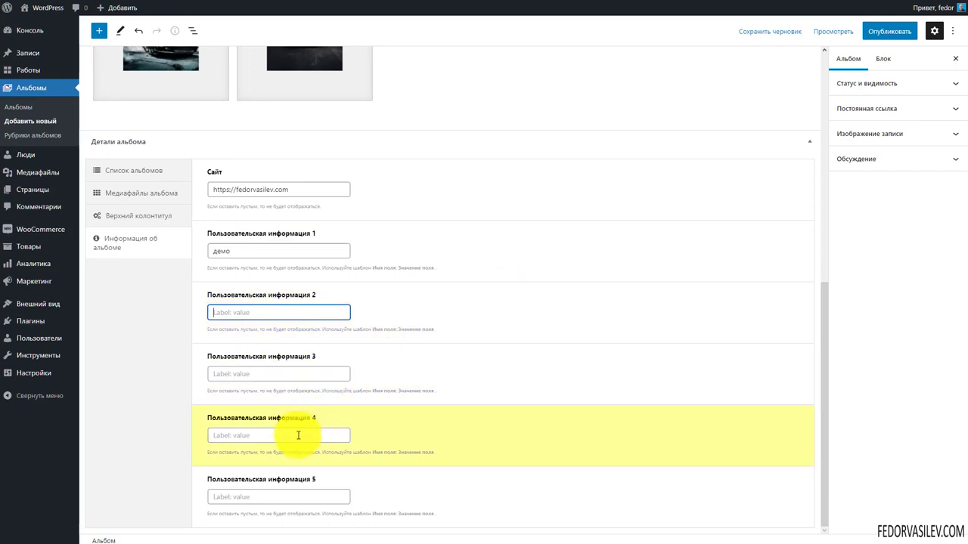
# Step: Publish the album «Первый-1» and confirm the publication
pyautogui.scroll(6, 431, 368)
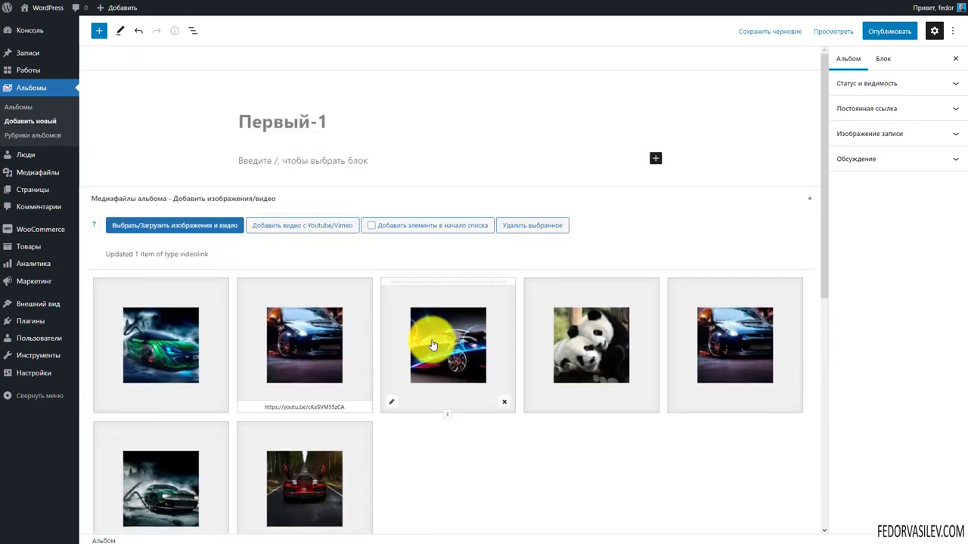
pyautogui.scroll(-1, 335, 187)
pyautogui.scroll(1, 335, 187)
pyautogui.click(886, 32)
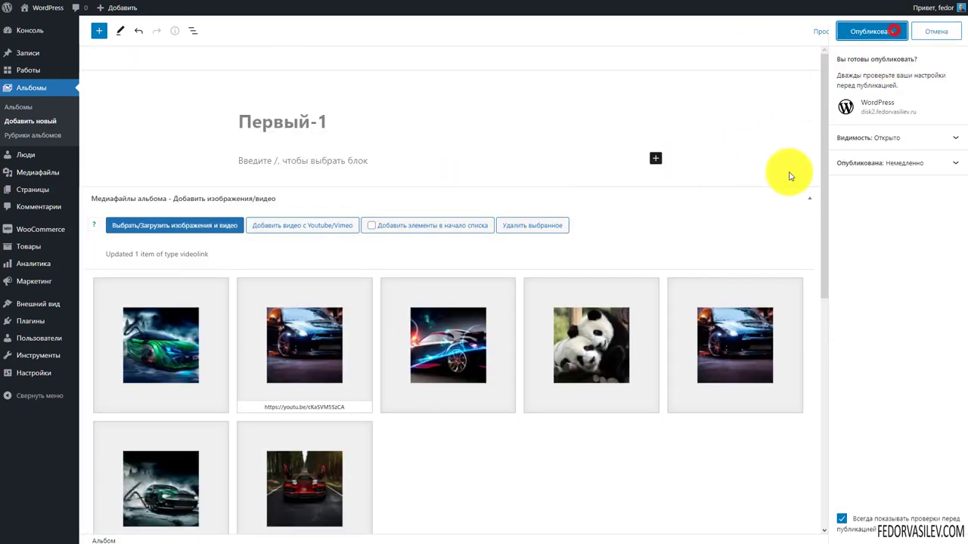
pyautogui.click(868, 34)
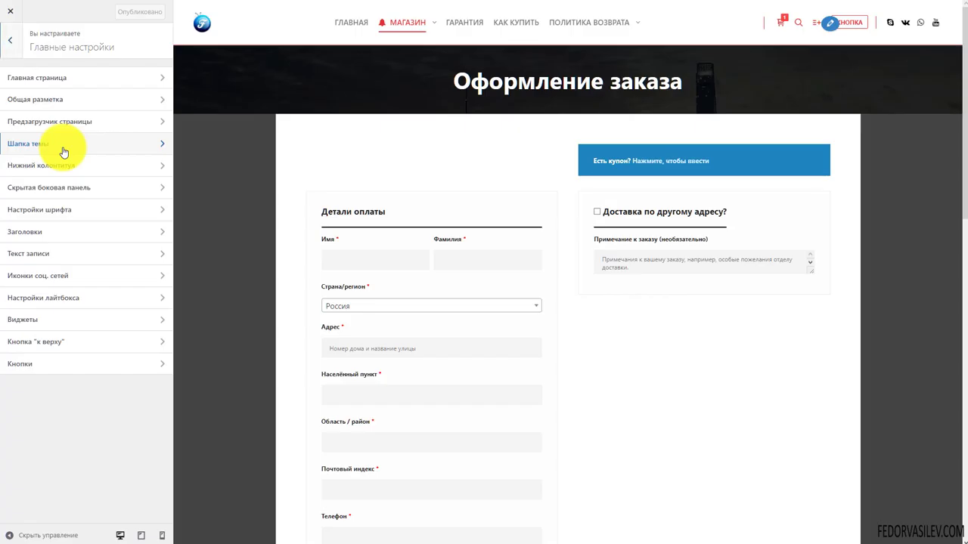
# Step: In the theme customizer's main page settings, choose «Отдельный альбом» as what the home page shows
pyautogui.click(30, 75)
pyautogui.click(23, 130)
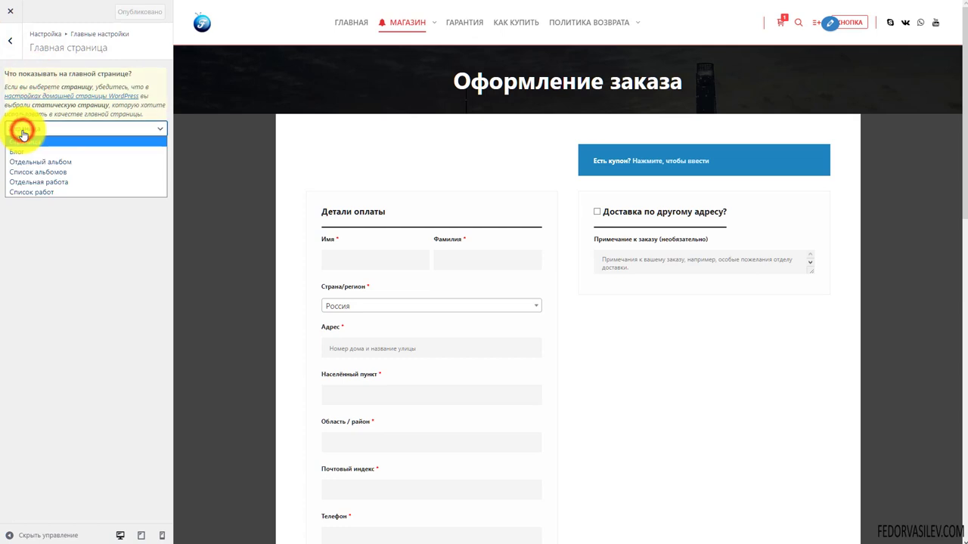
pyautogui.click(106, 165)
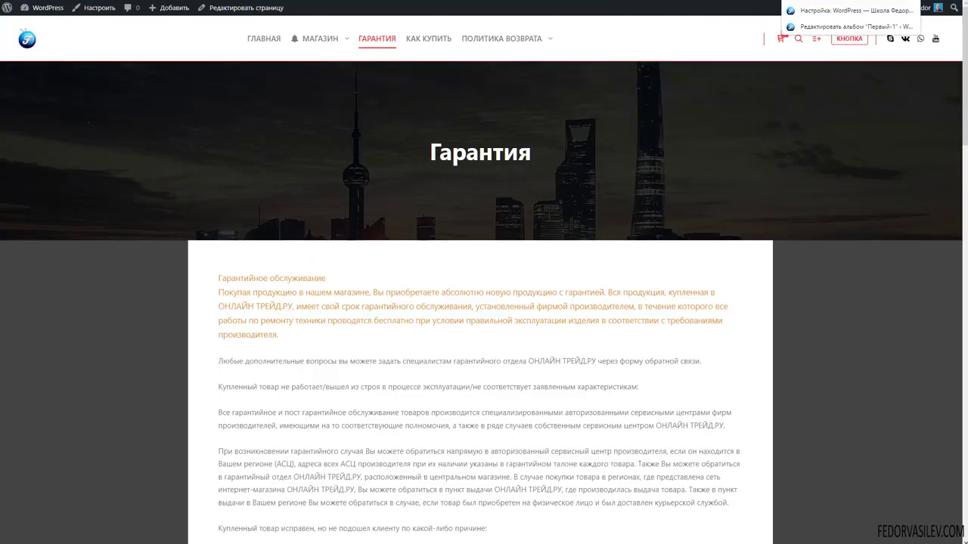
# Step: Open the site's home page, look through it down to the comment form, and filter the album by «Демо» and back to all items
pyautogui.click(248, 38)
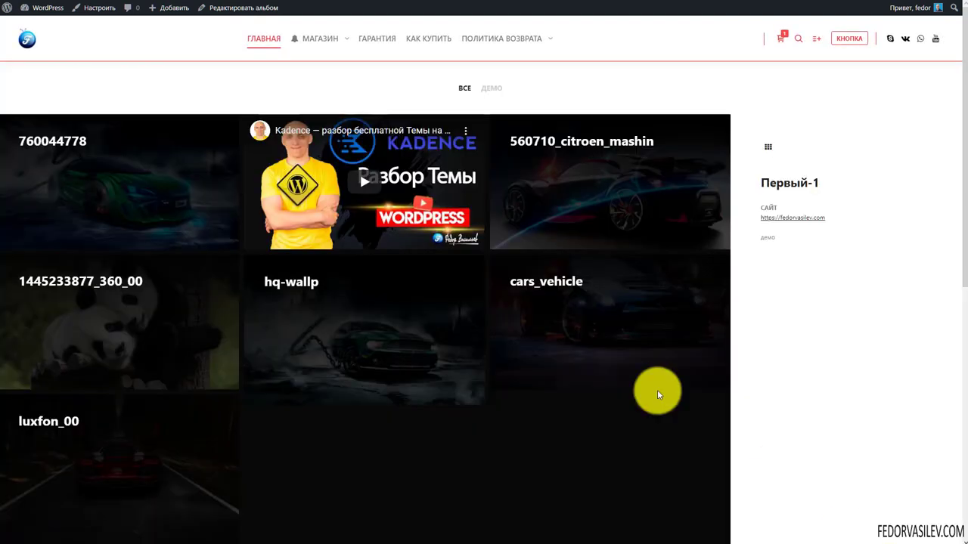
pyautogui.scroll(-5, 468, 400)
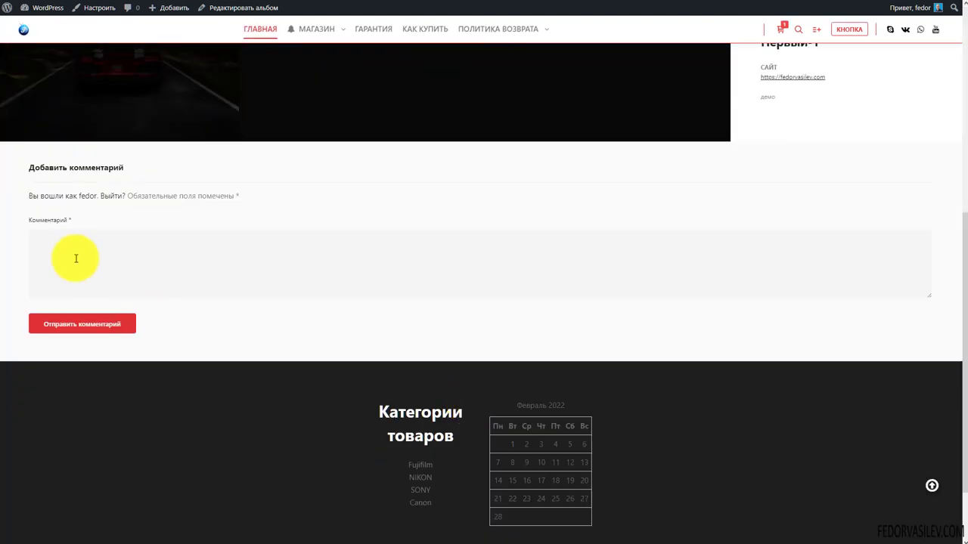
pyautogui.click(95, 274)
pyautogui.scroll(3, 166, 345)
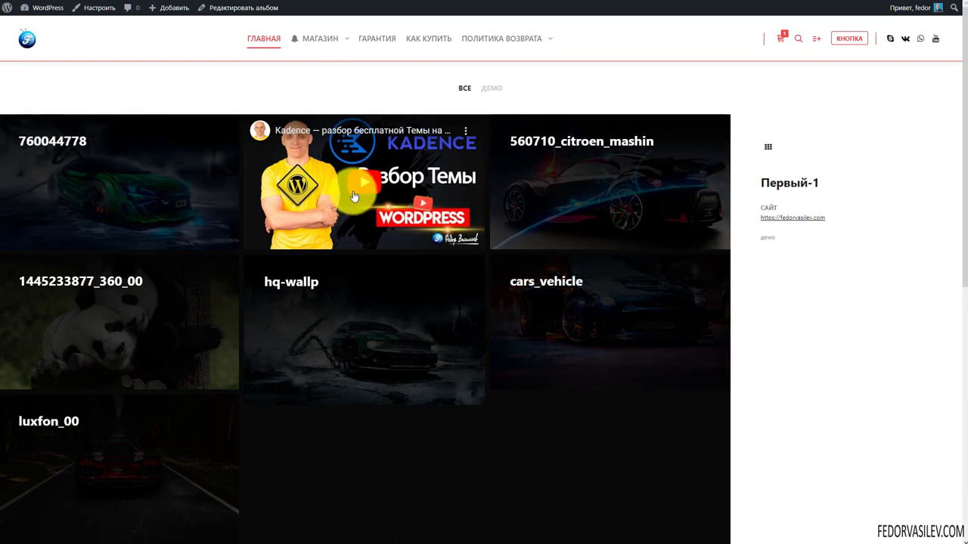
pyautogui.click(491, 90)
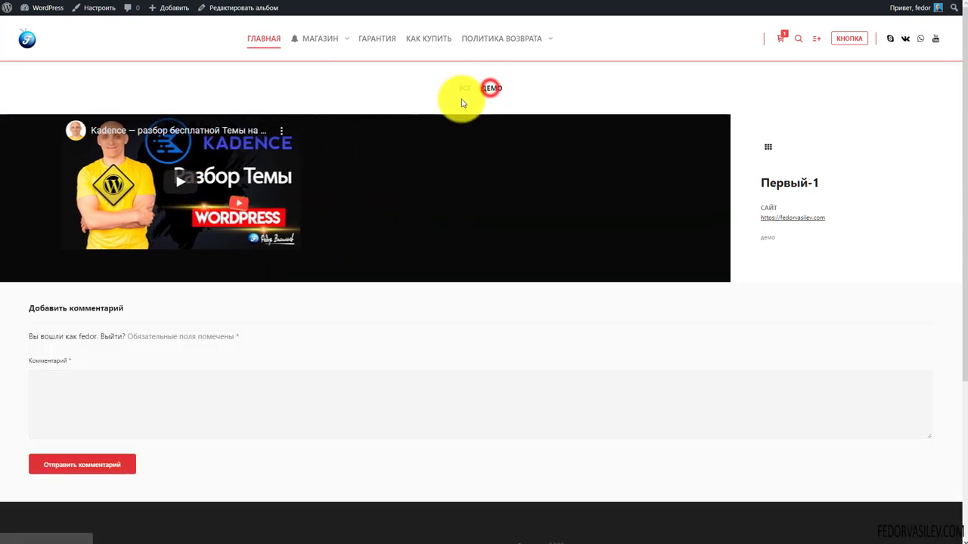
pyautogui.click(461, 89)
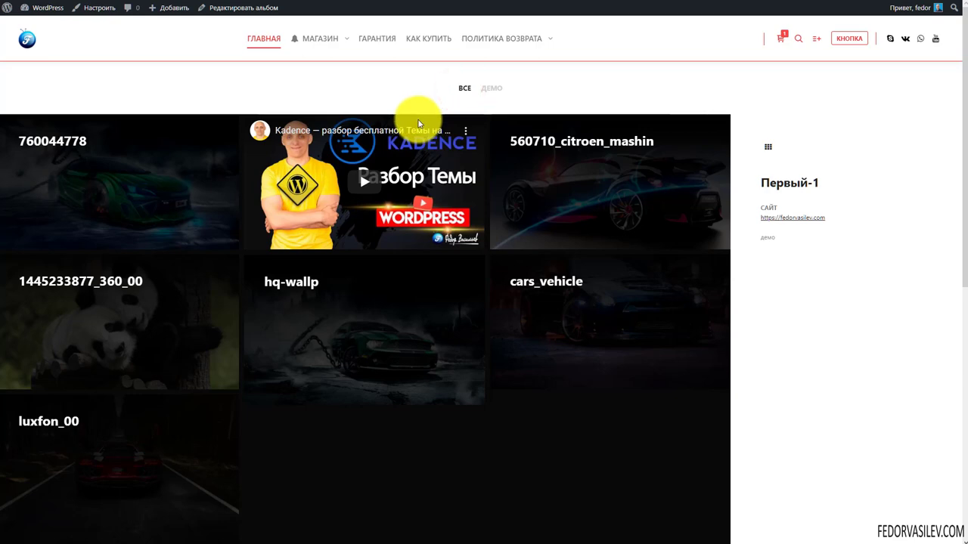
# Step: Examine the album's title, site link and custom information shown beside the gallery
pyautogui.moveTo(749, 129); pyautogui.dragTo(842, 254)
pyautogui.click(811, 275)
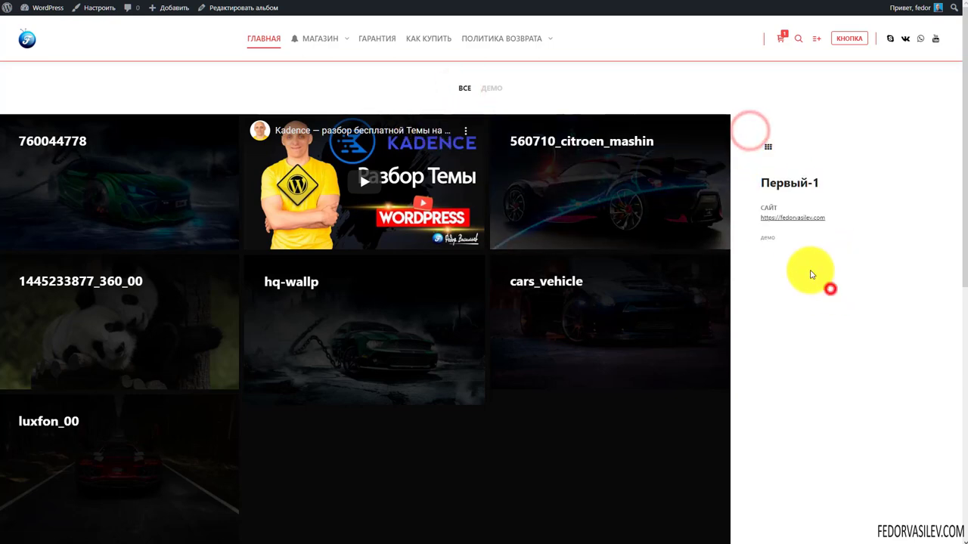
pyautogui.moveTo(830, 182); pyautogui.dragTo(778, 181)
pyautogui.click(793, 294)
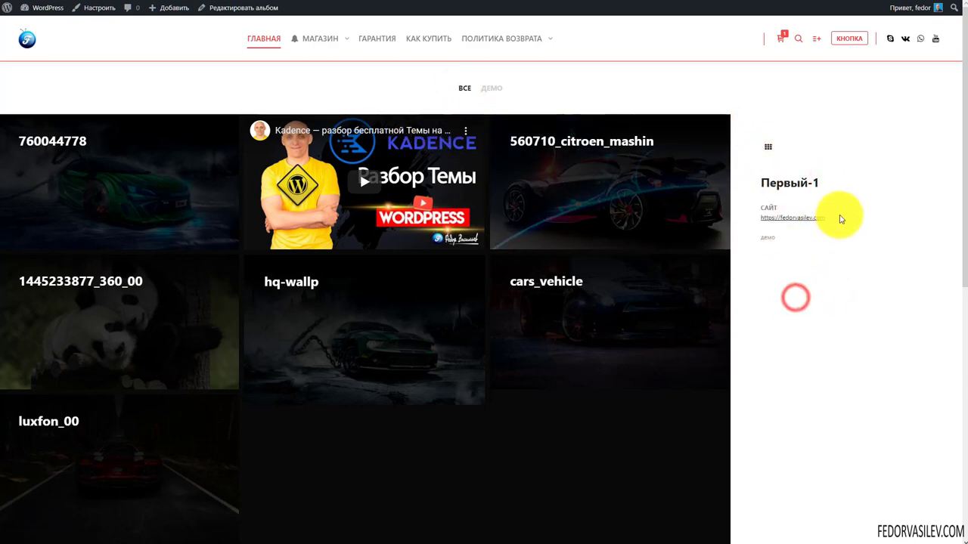
pyautogui.moveTo(840, 220); pyautogui.dragTo(784, 302)
pyautogui.click(771, 250)
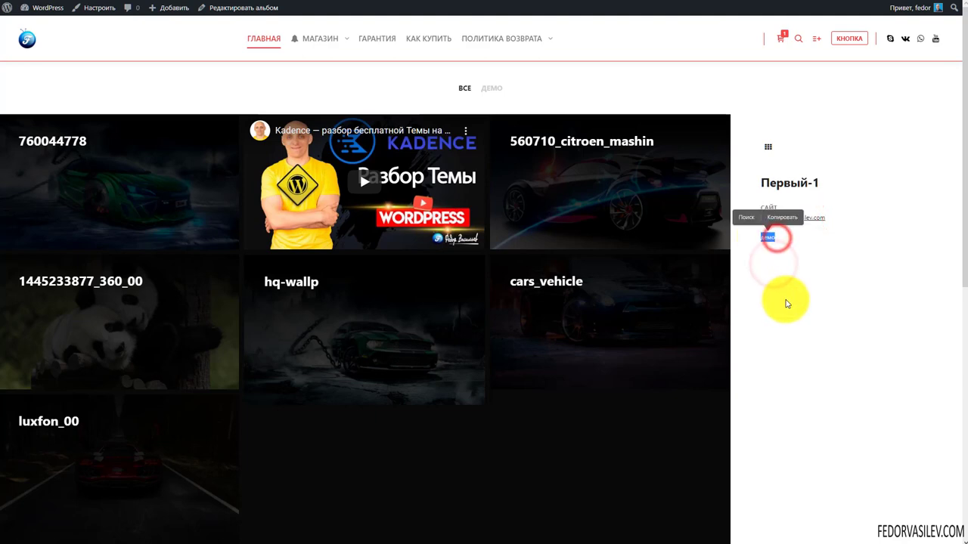
pyautogui.click(787, 299)
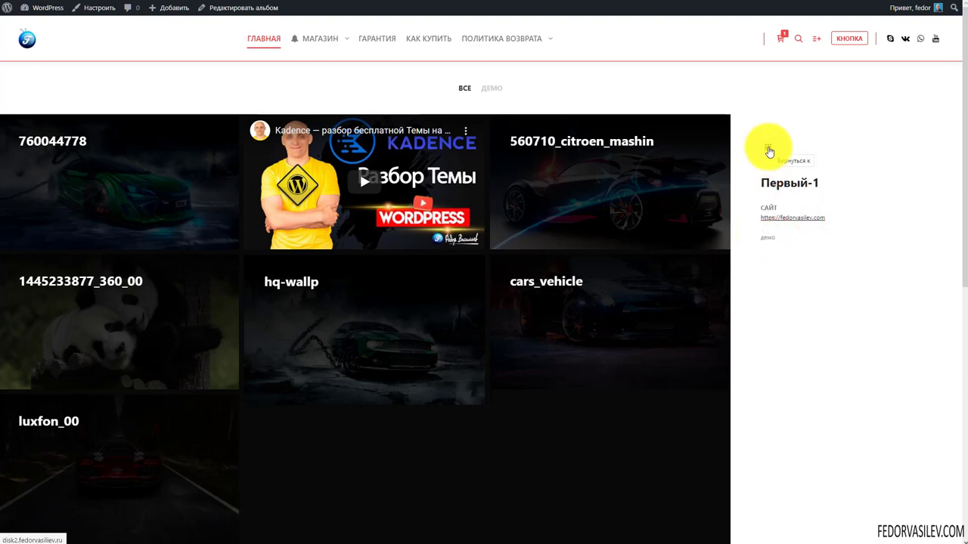
# Step: Open the green car image in the lightbox, advance to the YouTube video and play it
pyautogui.click(94, 205)
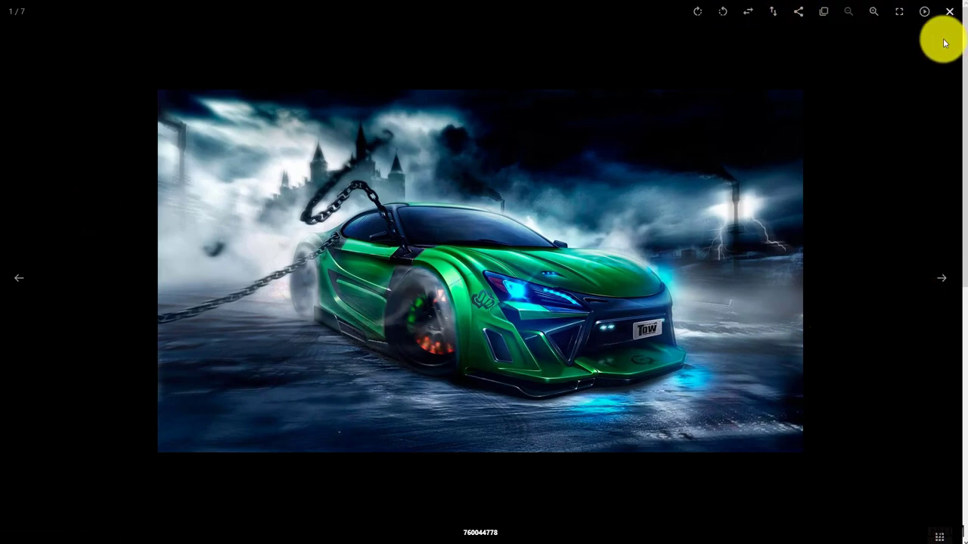
pyautogui.click(935, 270)
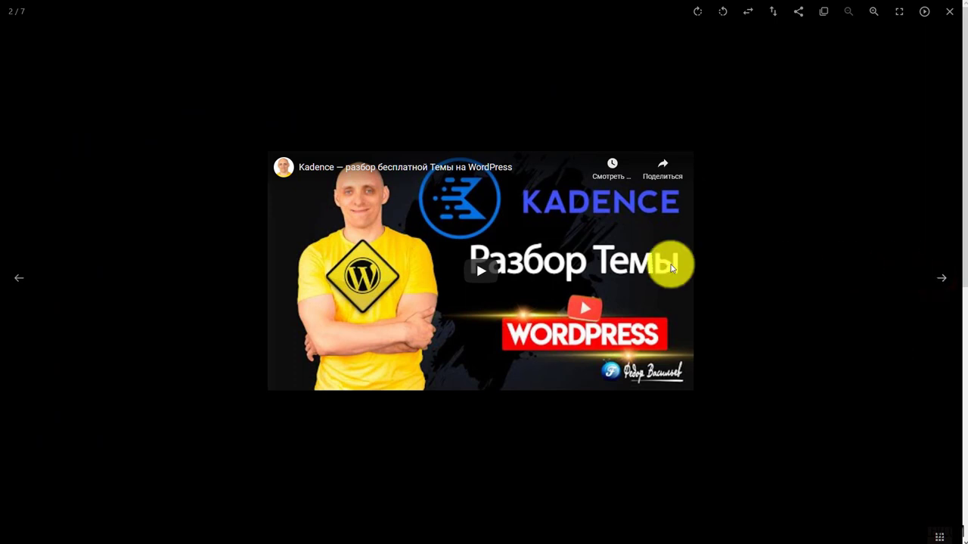
pyautogui.click(465, 270)
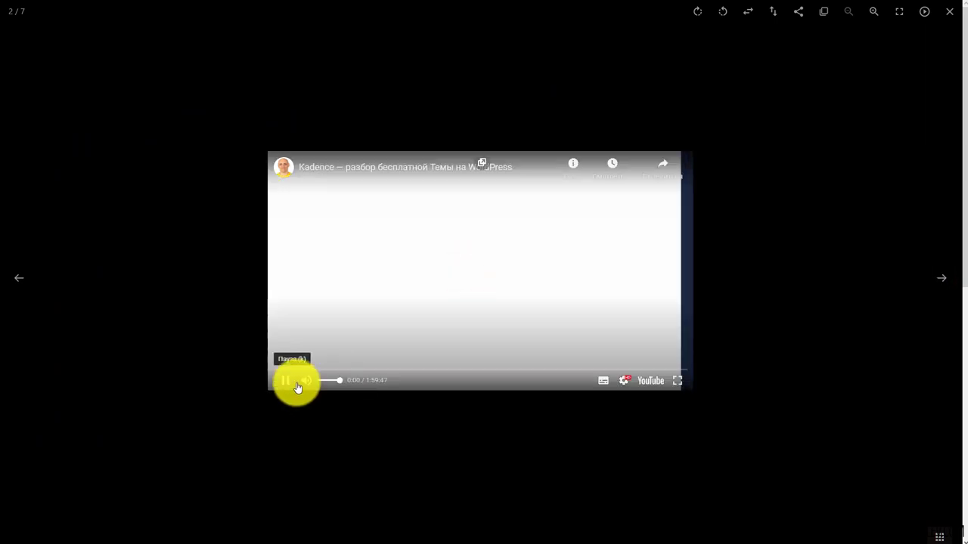
# Step: Pause the YouTube video, close the lightbox and return to the album gallery on the home page
pyautogui.click(289, 382)
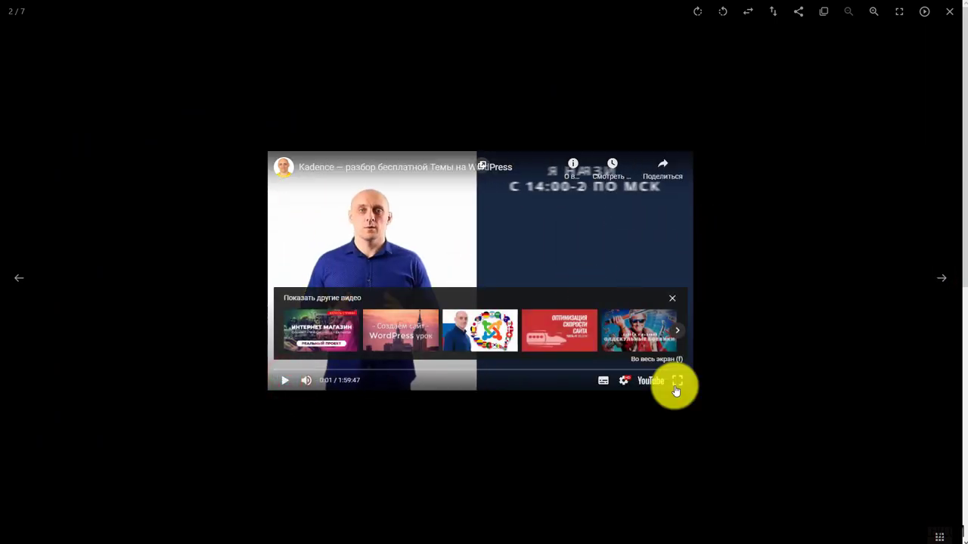
pyautogui.click(948, 12)
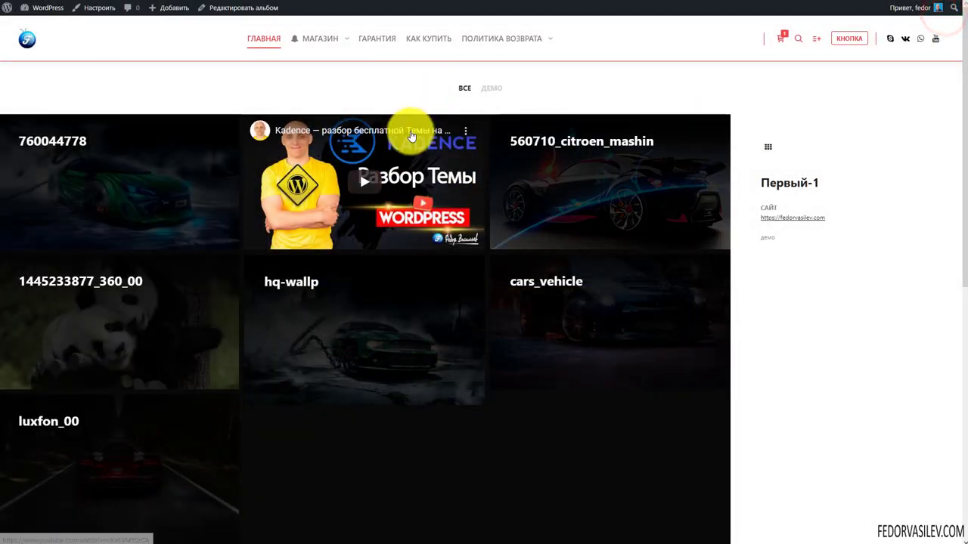
pyautogui.scroll(-3, 542, 243)
# Step: Inspect the home page in the iPhone SE mobile preview, checking the header's navigation menu, side calendar panel and shopping cart
pyautogui.hotkey('ctrl', 'shift', 'c')
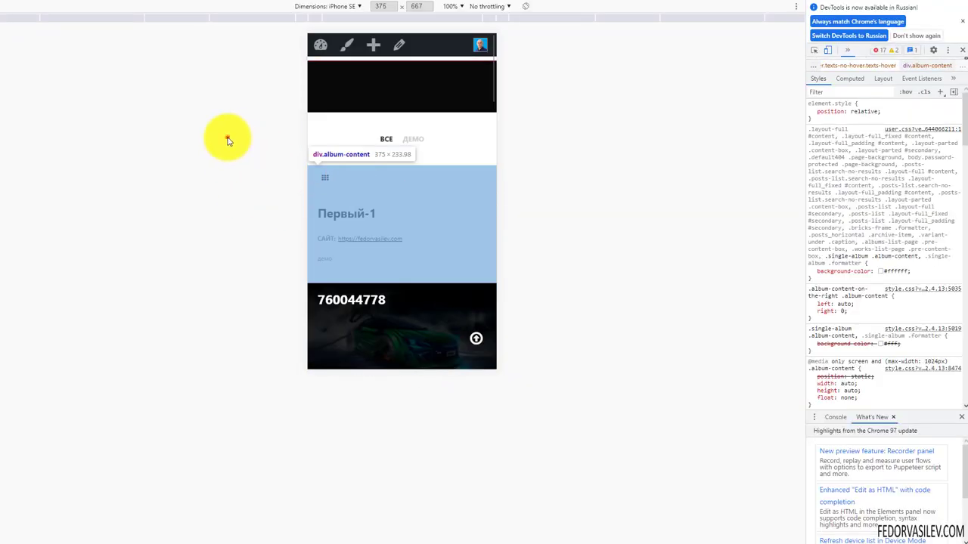
pyautogui.click(228, 140)
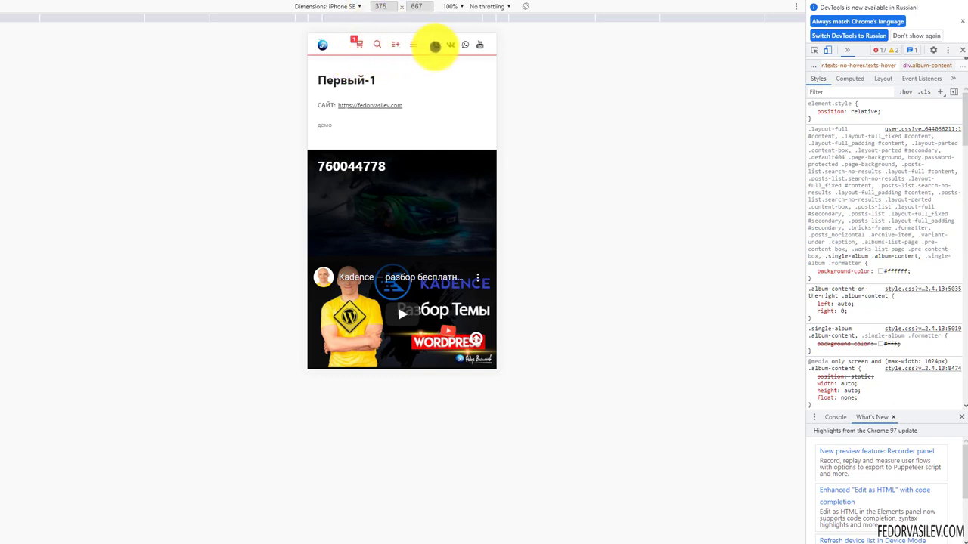
pyautogui.click(415, 46)
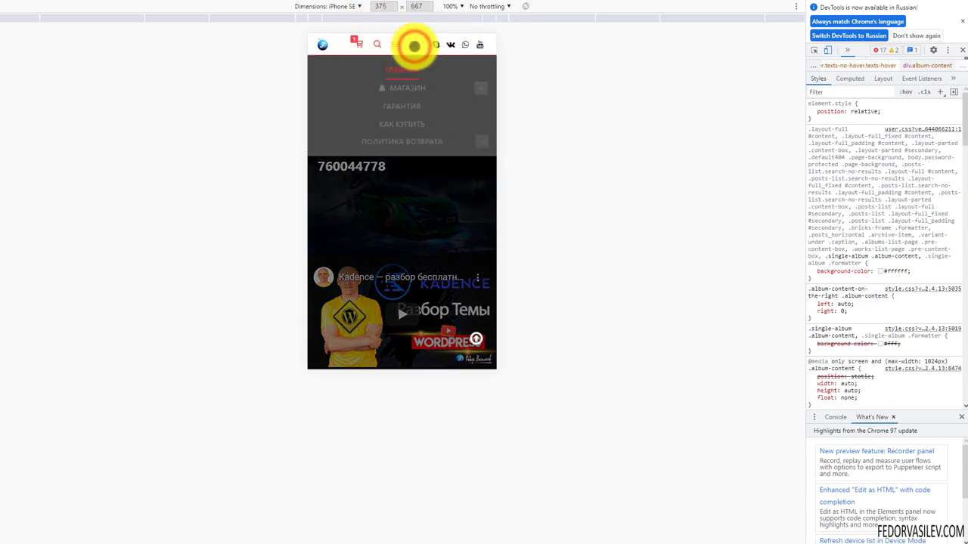
pyautogui.click(395, 44)
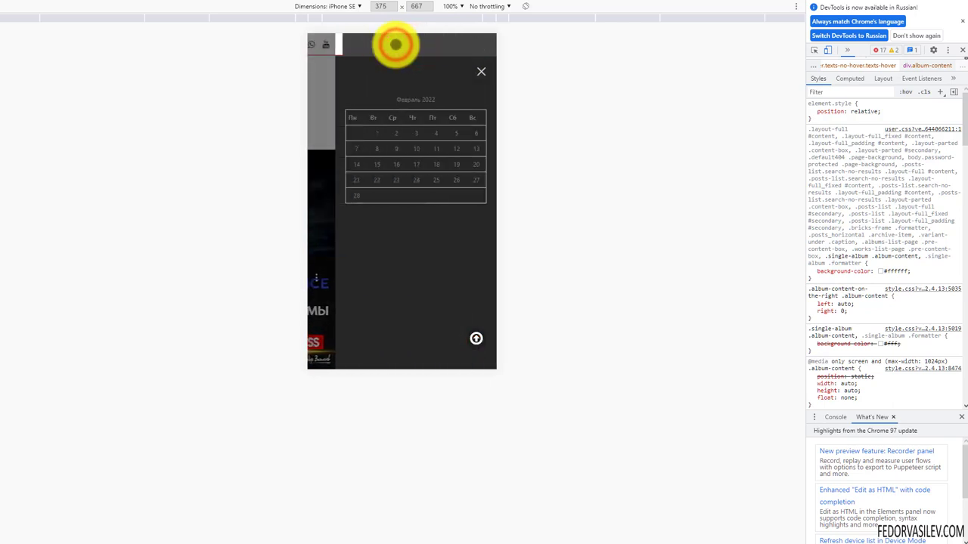
pyautogui.click(476, 70)
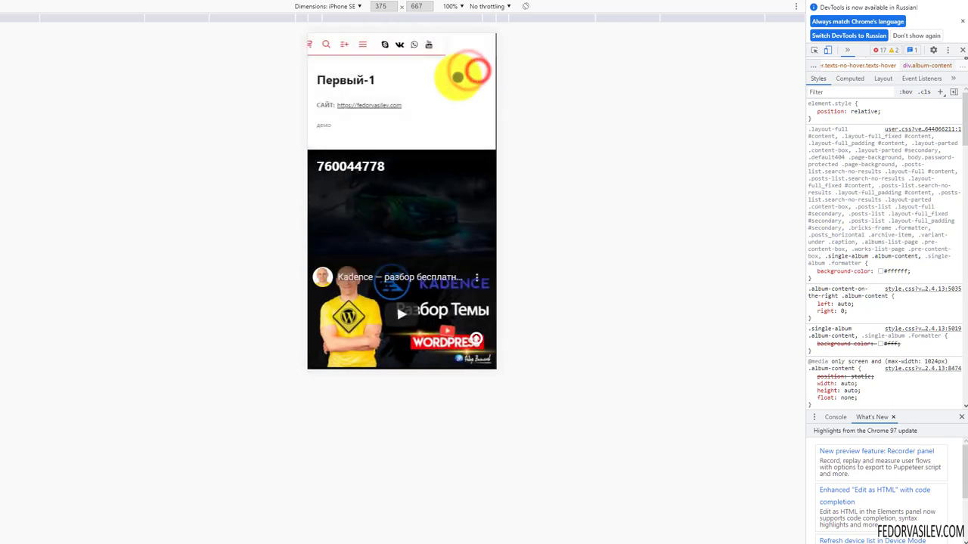
pyautogui.click(360, 45)
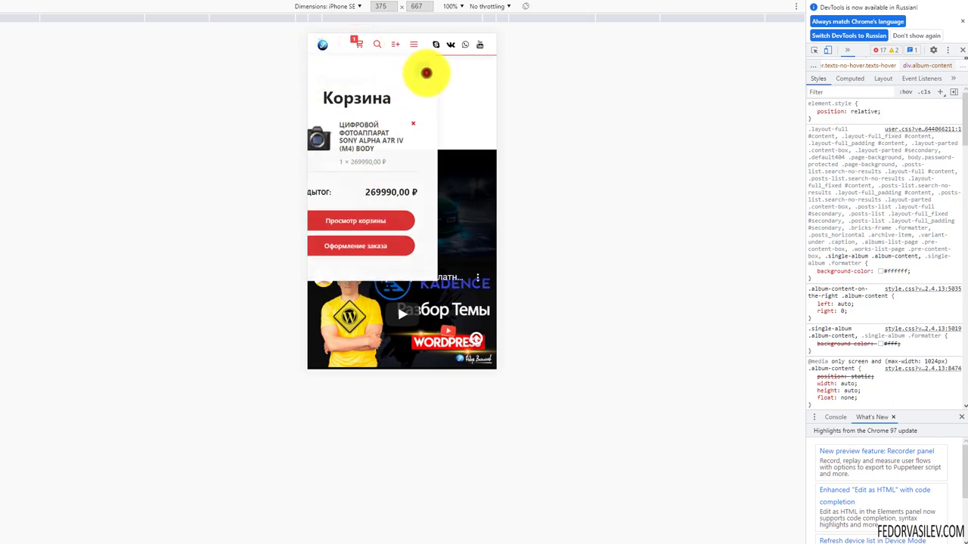
# Step: Look through the album page in the portrait phone preview, from the tile images back up to the header
pyautogui.click(425, 72)
pyautogui.scroll(-2, 443, 86)
pyautogui.scroll(-5, 398, 157)
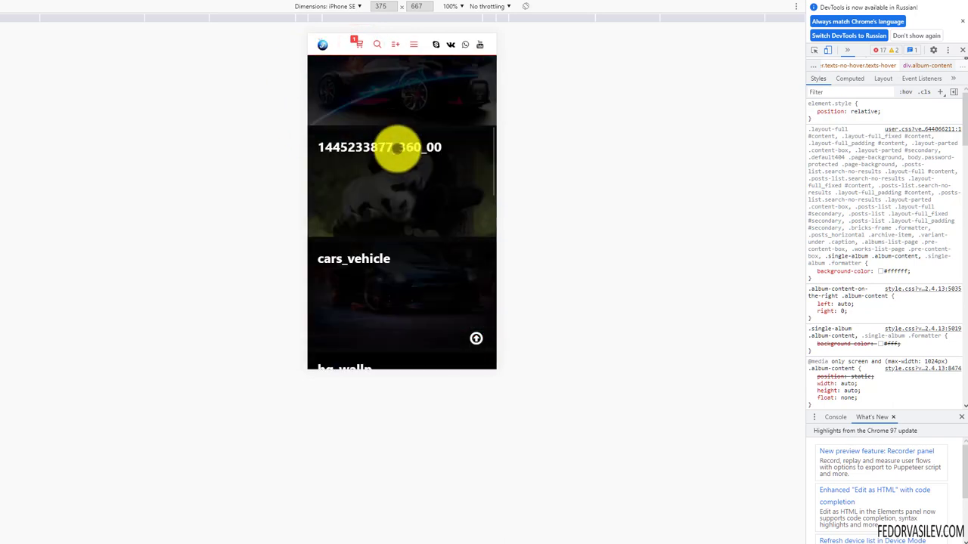
pyautogui.scroll(-3, 378, 260)
pyautogui.scroll(10, 378, 259)
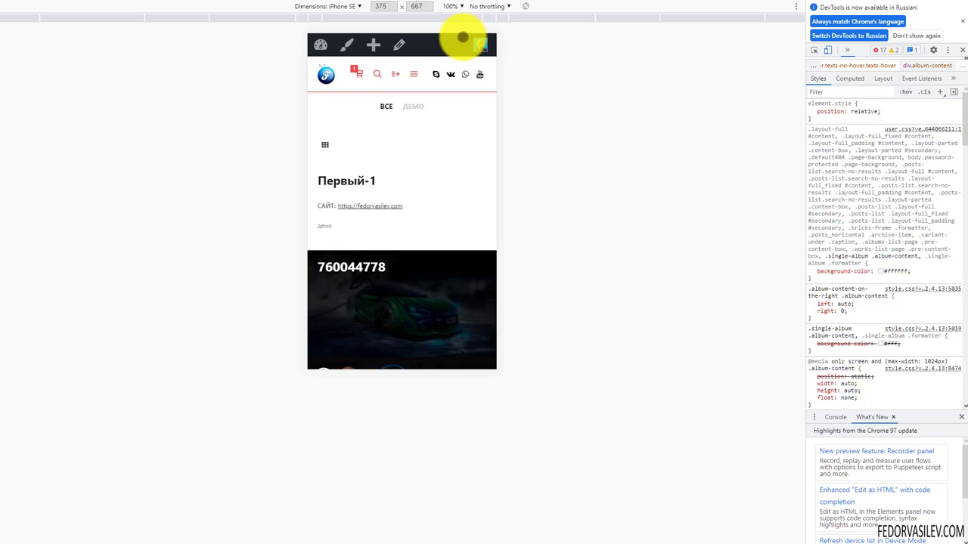
# Step: Check the album in landscape phone preview with image 760044778 enlarged, closing the developer tools and the lightbox
pyautogui.click(525, 6)
pyautogui.scroll(-5, 443, 129)
pyautogui.scroll(2, 378, 143)
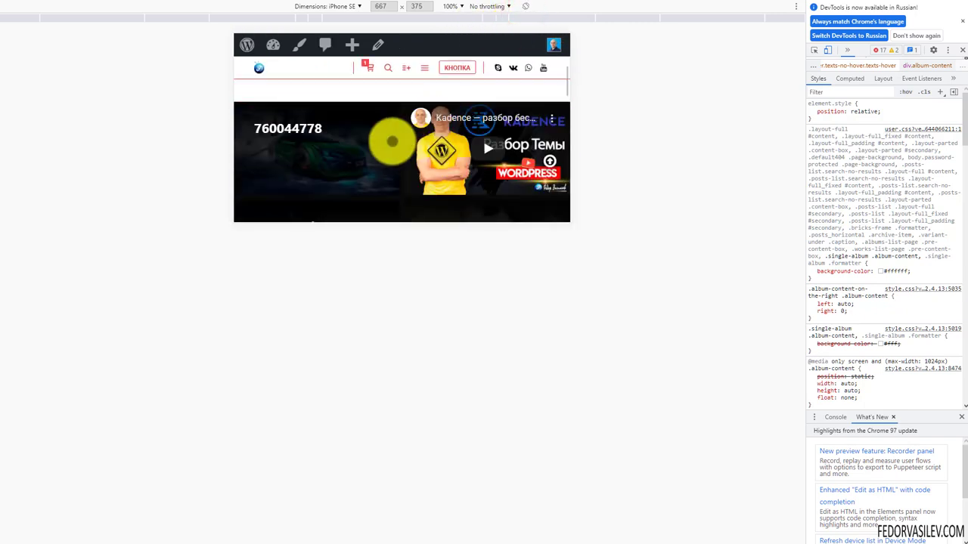
pyautogui.click(317, 159)
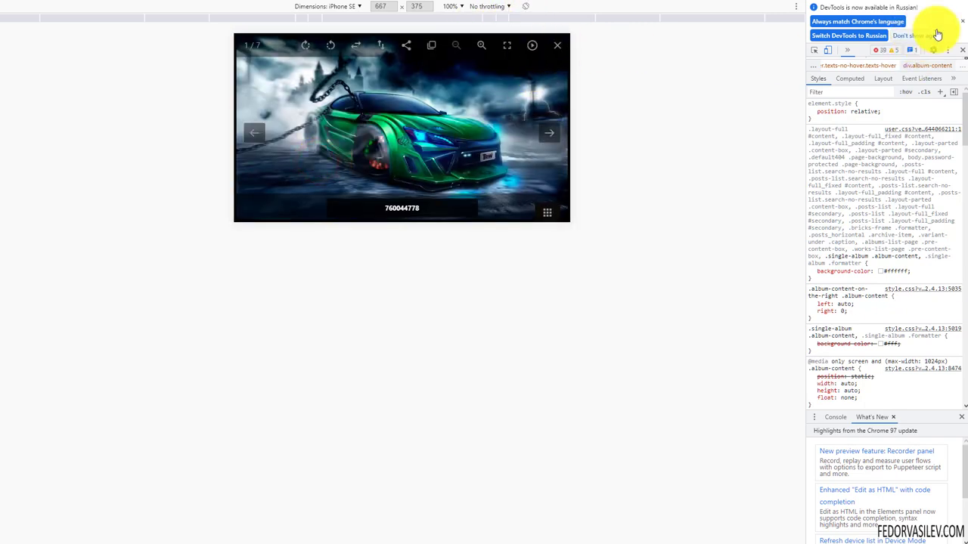
pyautogui.click(961, 49)
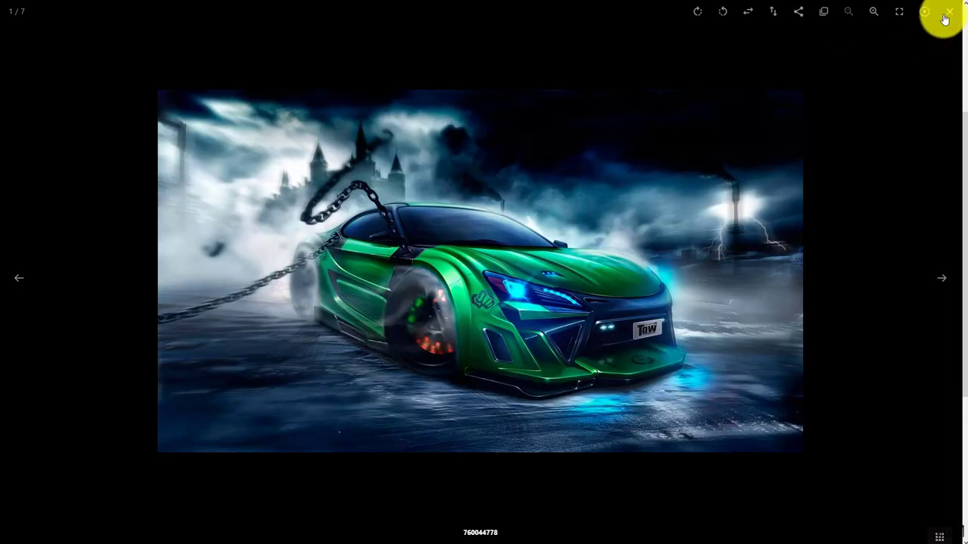
pyautogui.click(947, 14)
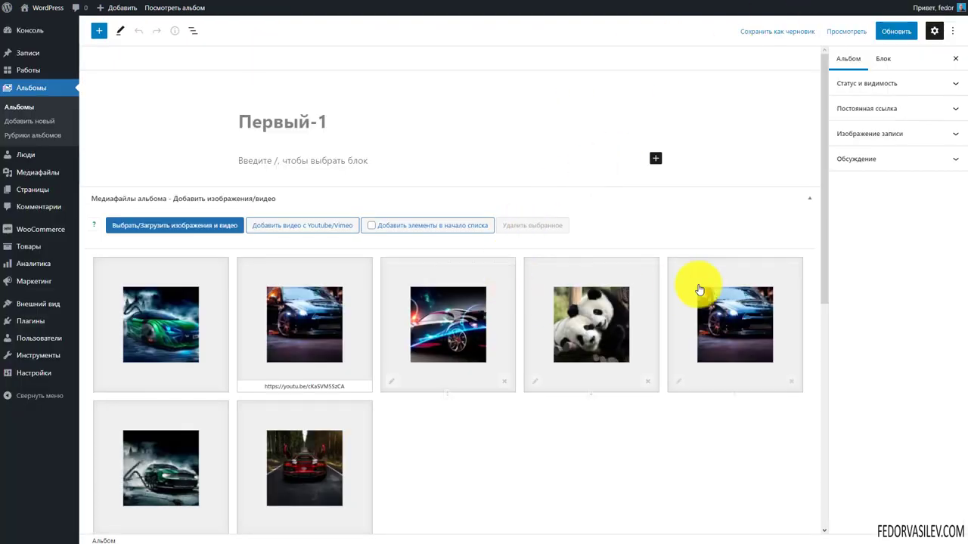
# Step: Review the media files and details of album Первый-1 in the editor, and its entry in the albums list
pyautogui.scroll(-4, 697, 254)
pyautogui.scroll(-2, 688, 265)
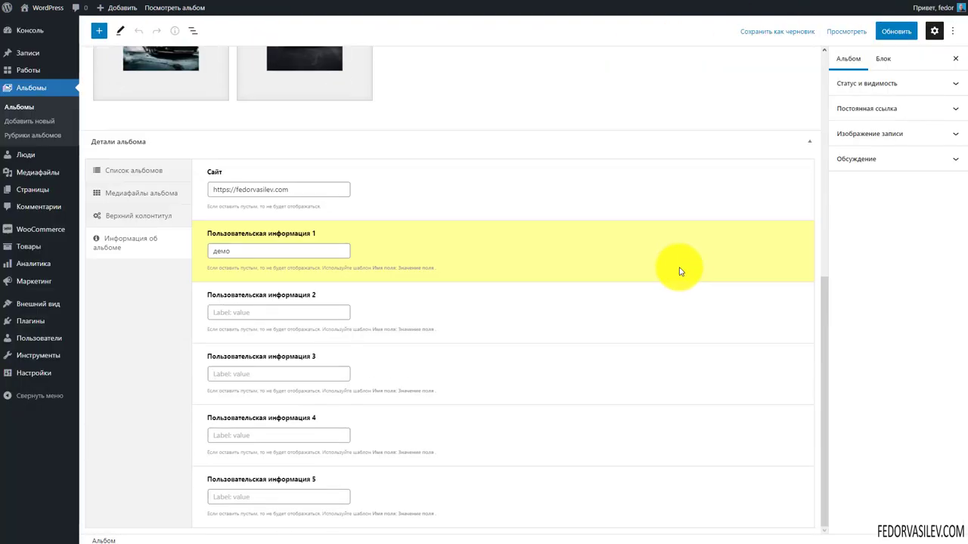
pyautogui.scroll(6, 469, 250)
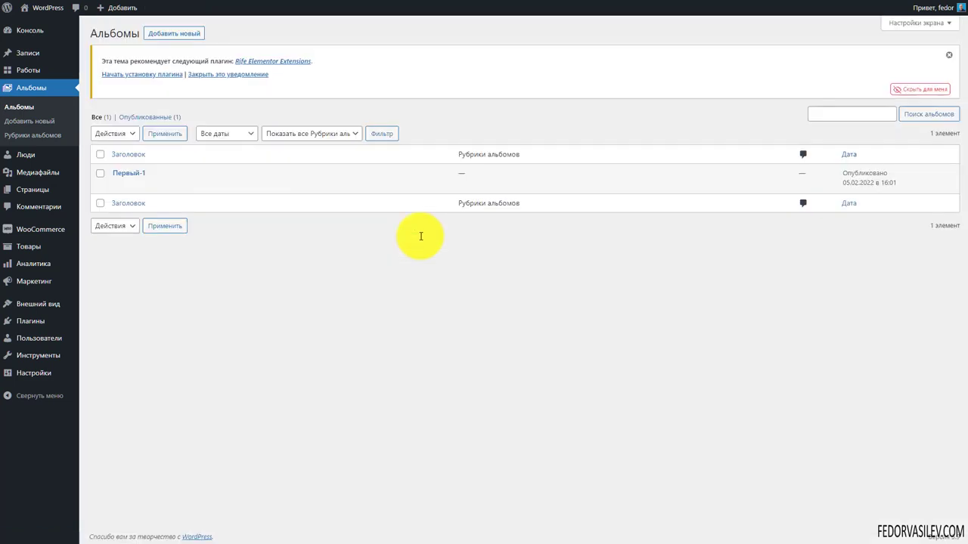
pyautogui.moveTo(159, 177); pyautogui.dragTo(119, 174)
pyautogui.click(368, 281)
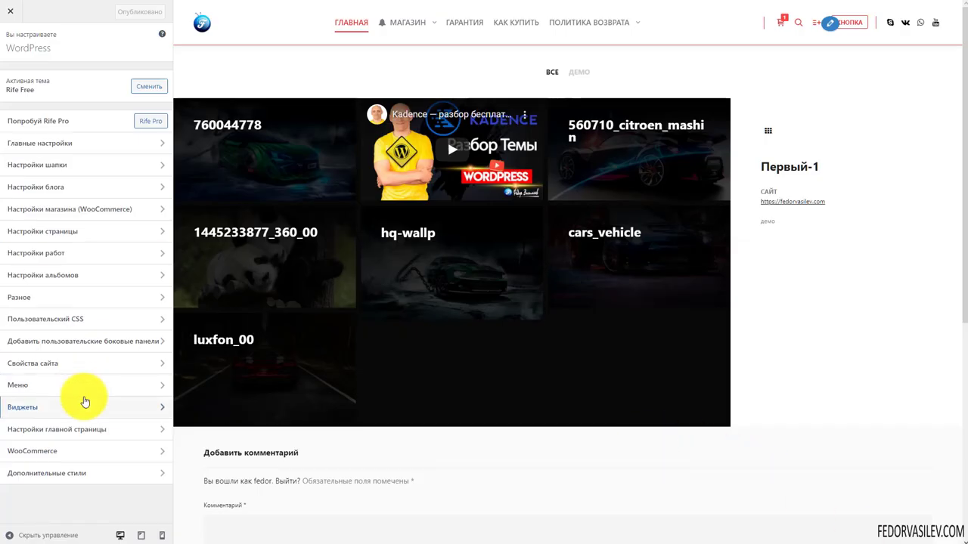
# Step: Open the background (Фон) settings within the theme customizer's album settings (Настройки альбомов)
pyautogui.click(47, 275)
pyautogui.scroll(-3, 562, 287)
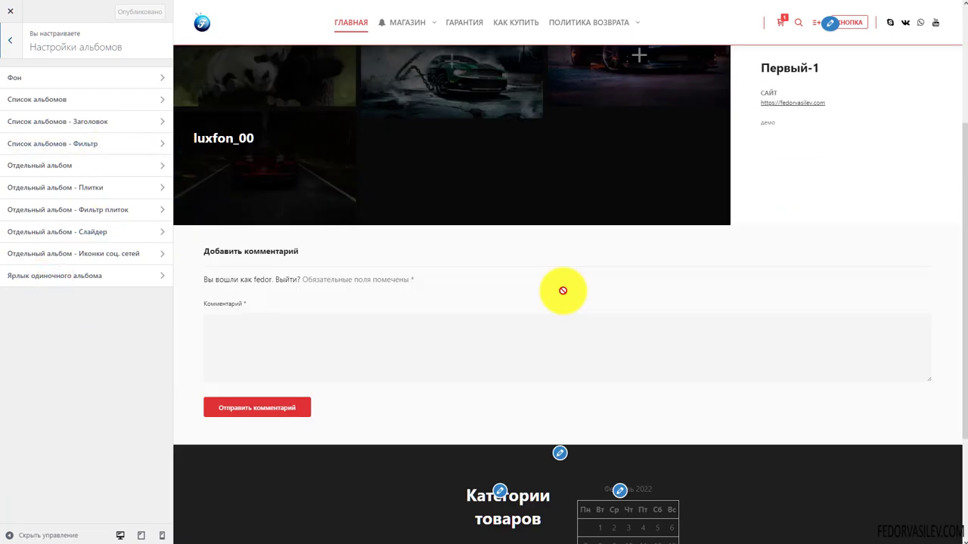
pyautogui.scroll(3, 494, 296)
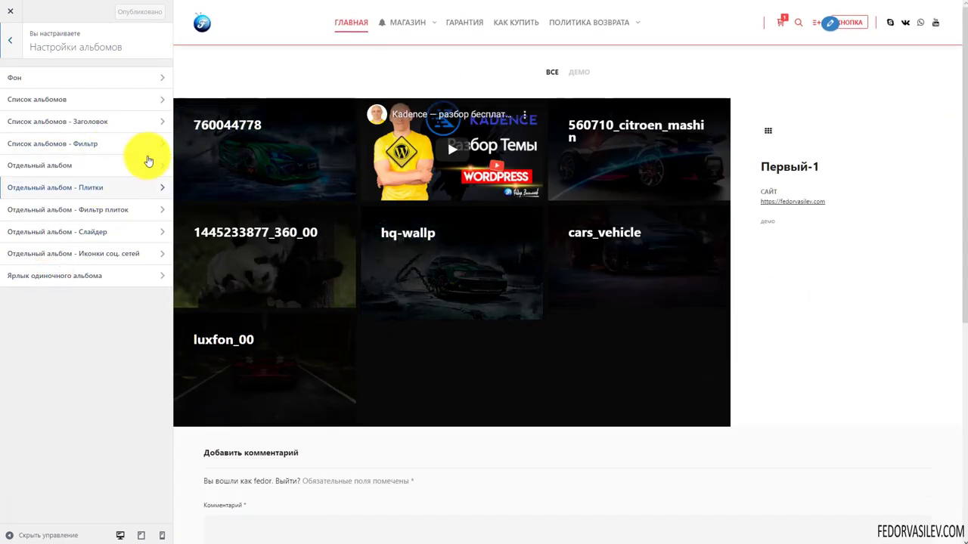
pyautogui.click(106, 78)
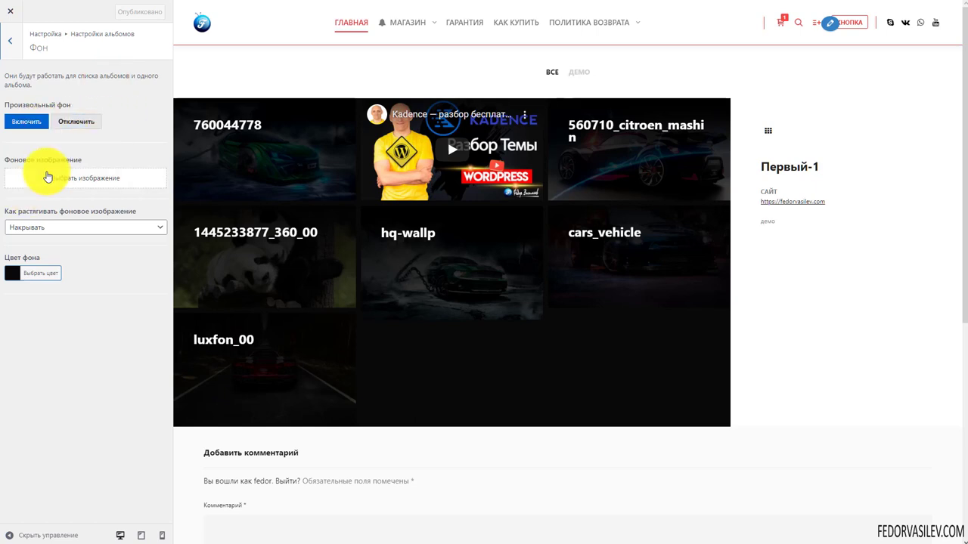
# Step: Switch the albums' custom background off and on again, and set its colour to #dd3333
pyautogui.click(76, 122)
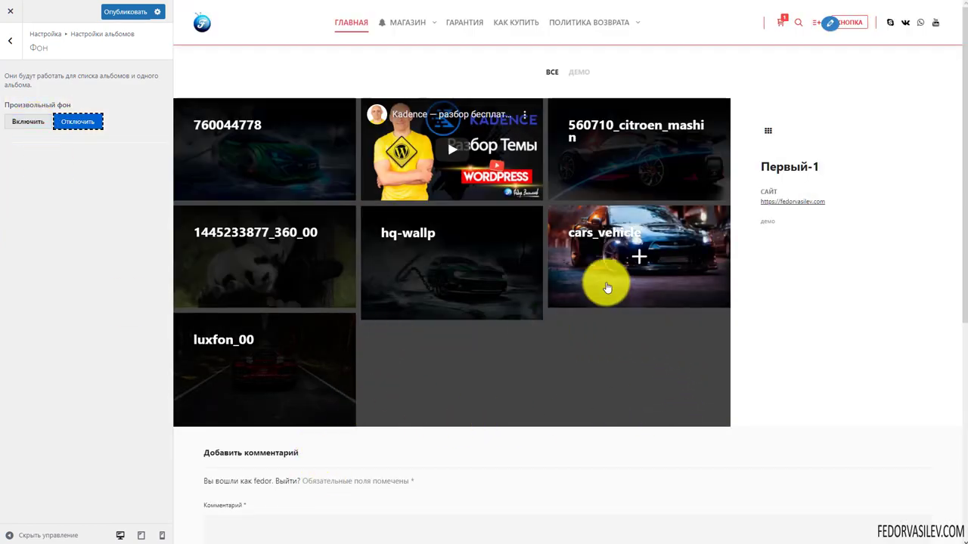
pyautogui.click(32, 121)
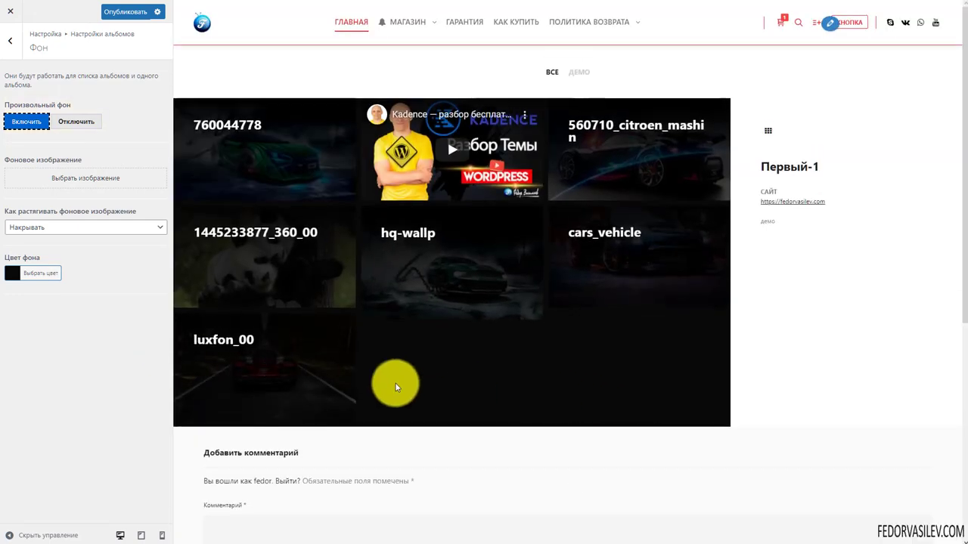
pyautogui.click(13, 273)
pyautogui.click(38, 407)
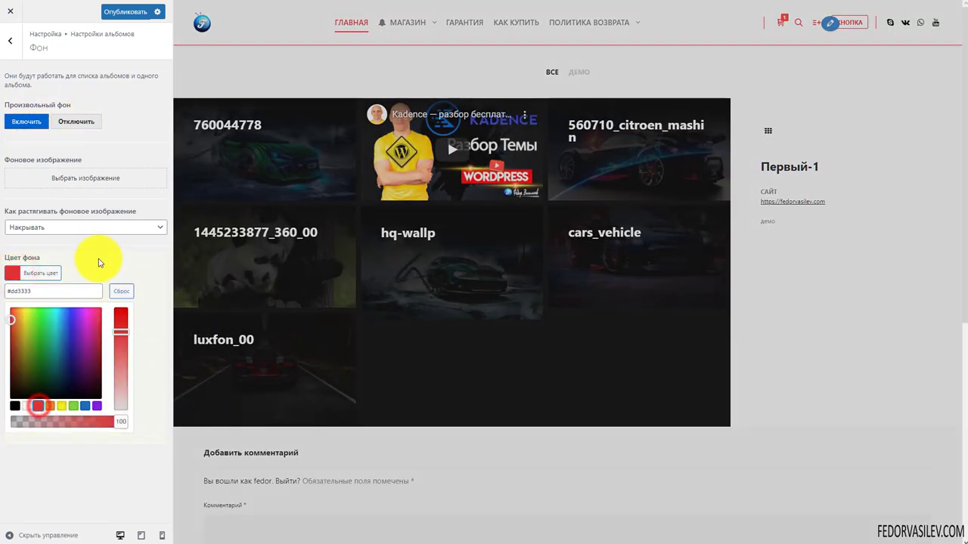
pyautogui.click(101, 255)
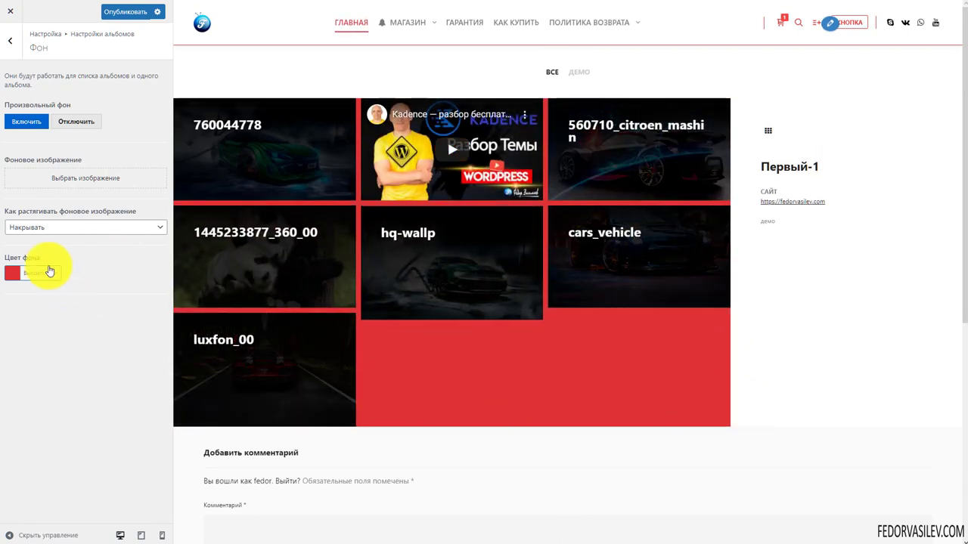
# Step: Check the background image scaling option and disable the albums' custom background (Произвольный фон)
pyautogui.click(37, 227)
pyautogui.click(74, 130)
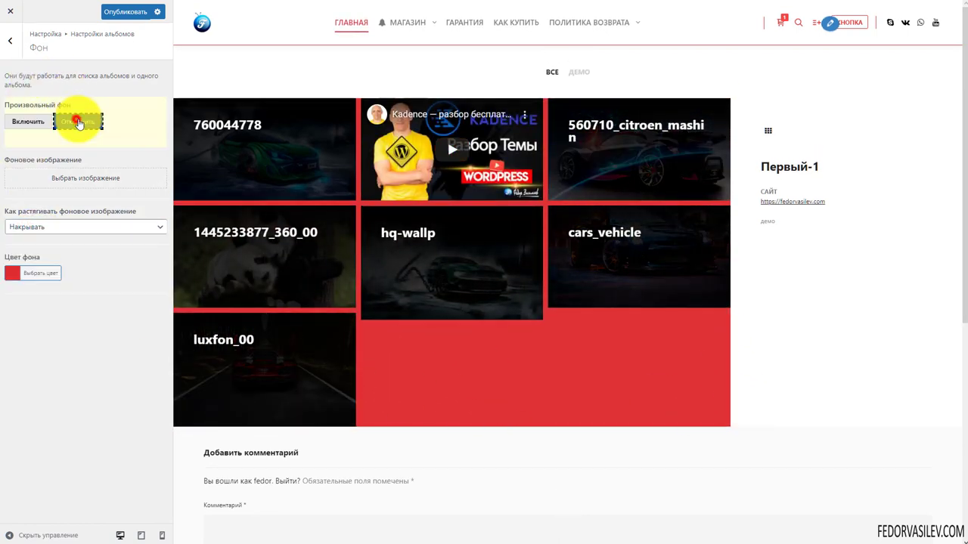
pyautogui.click(75, 121)
# Step: In the album list settings, choose Главная as the main page and keep hiding content under the header at Выключить
pyautogui.click(10, 41)
pyautogui.click(21, 106)
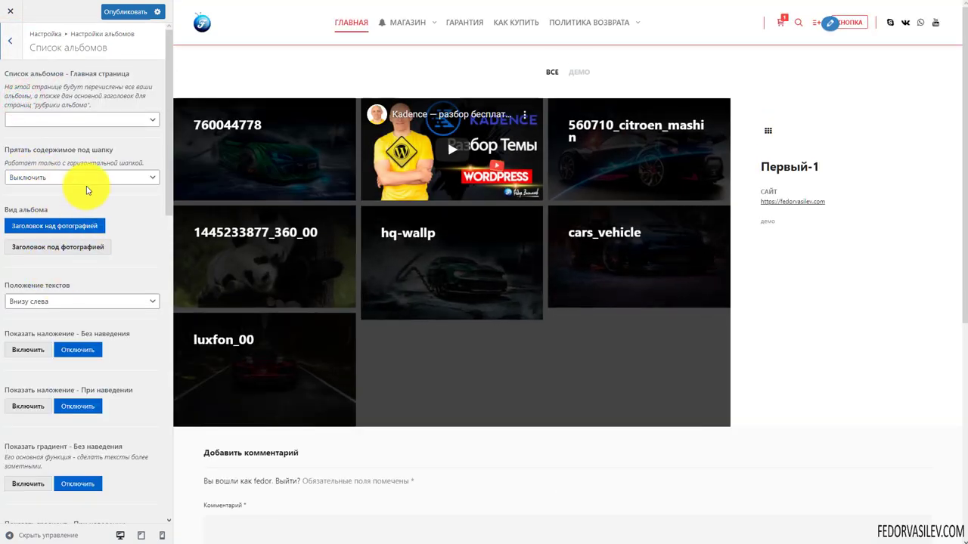
pyautogui.click(142, 123)
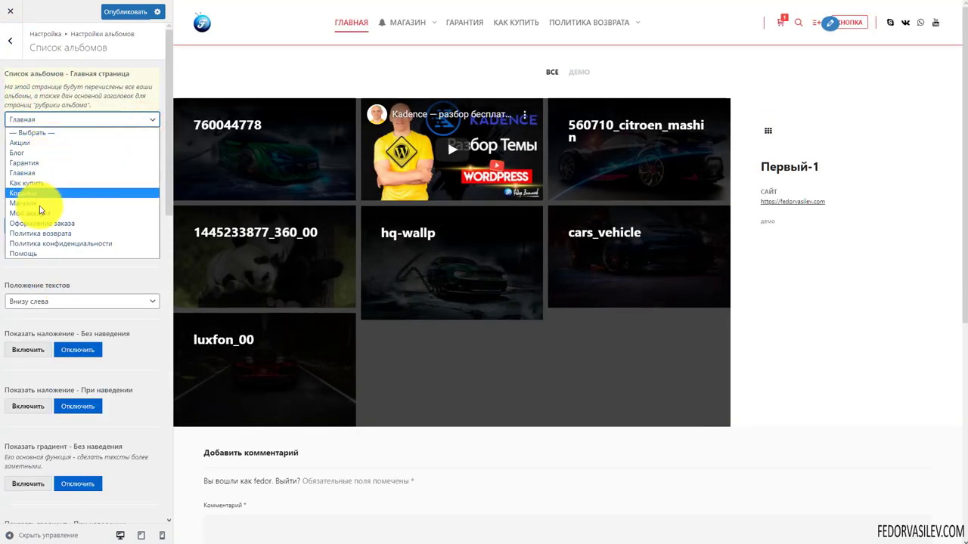
pyautogui.click(45, 140)
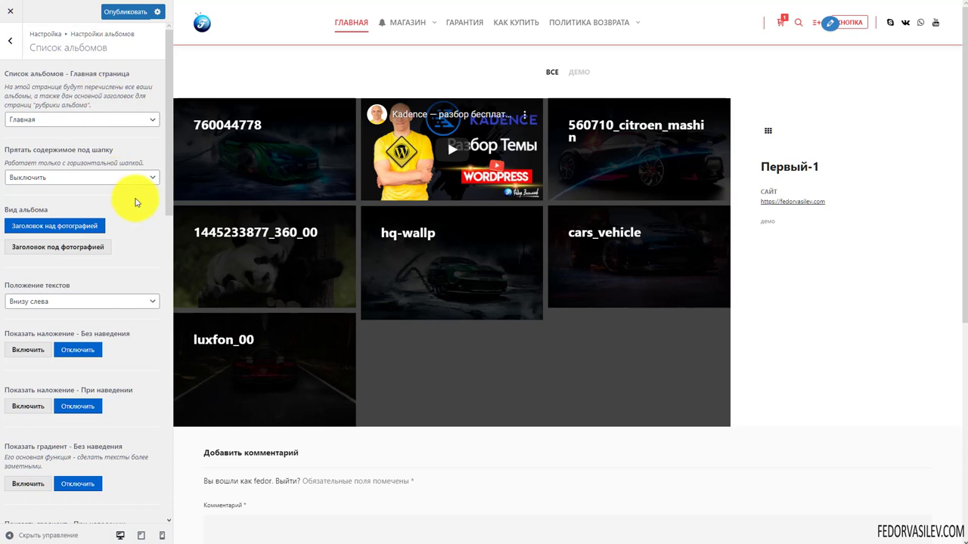
pyautogui.click(104, 149)
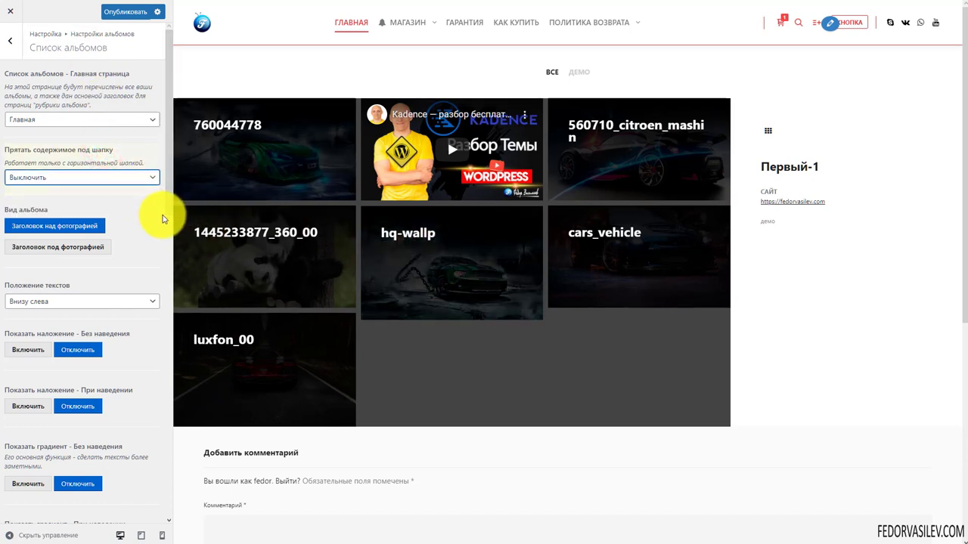
# Step: Set the album view to Заголовок под фотографией with the text position Слева
pyautogui.click(39, 246)
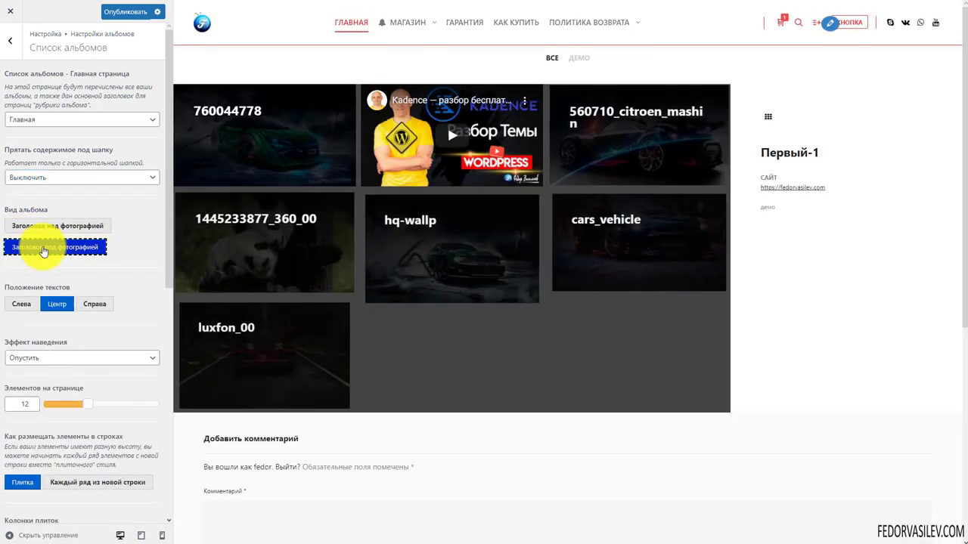
pyautogui.click(19, 303)
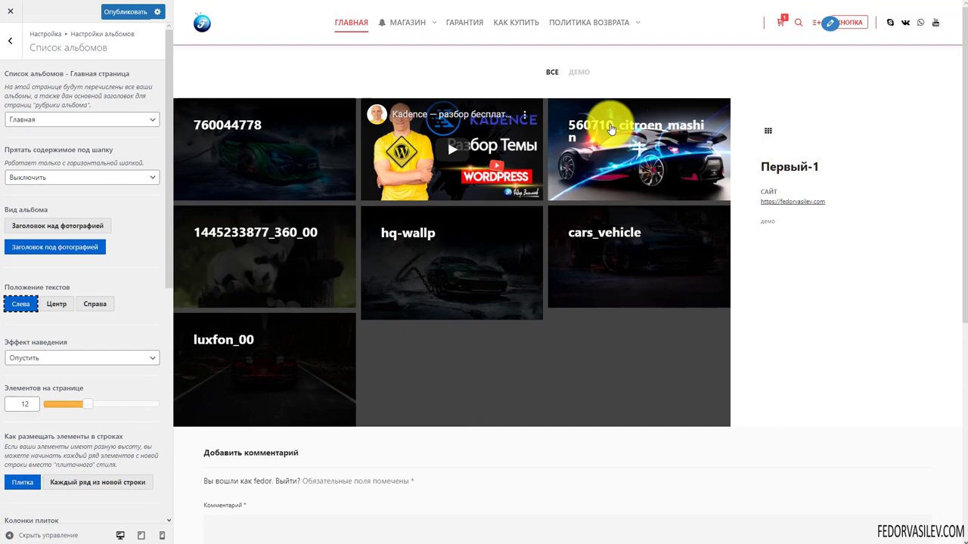
# Step: Set the album list's hover effect to Поднять текст with text position Центр, and publish the settings
pyautogui.scroll(-2, 129, 252)
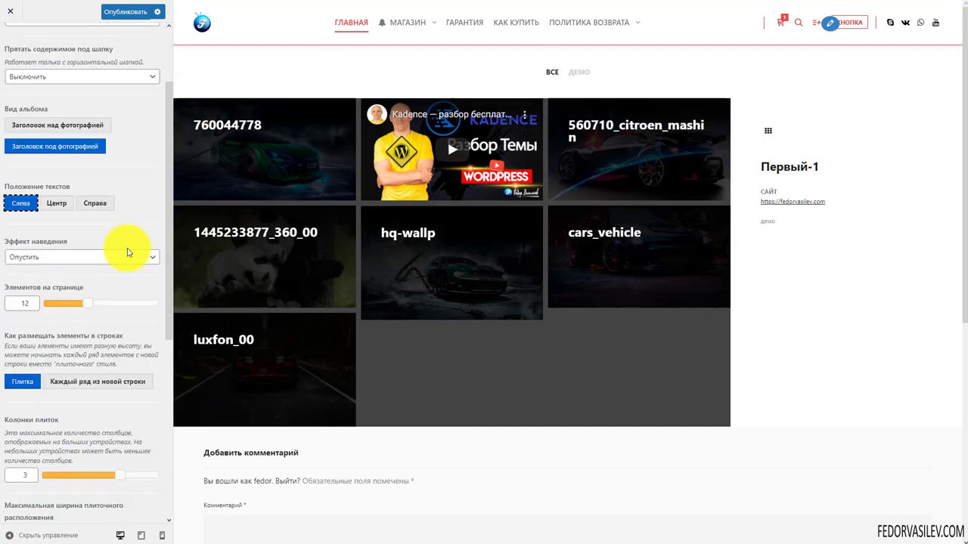
pyautogui.scroll(-2, 128, 252)
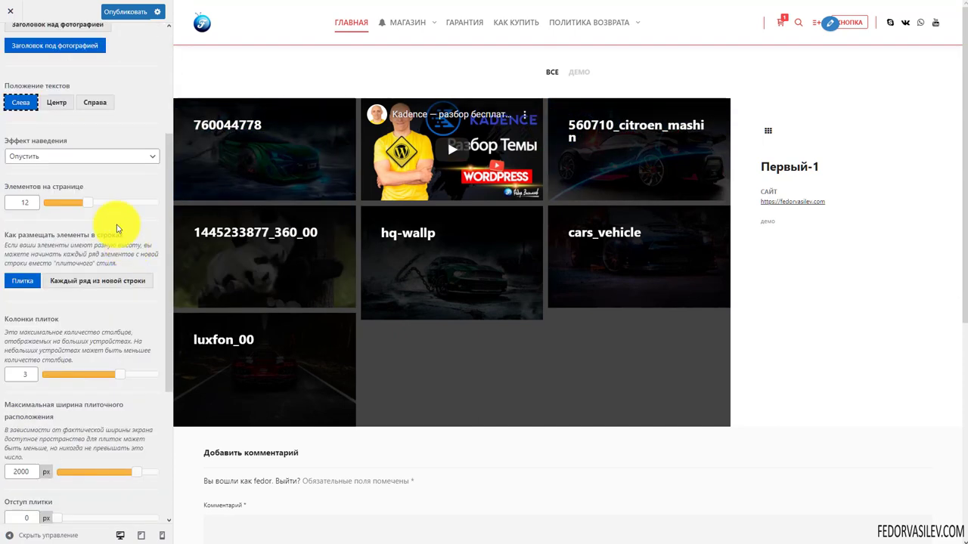
pyautogui.click(118, 155)
pyautogui.click(102, 179)
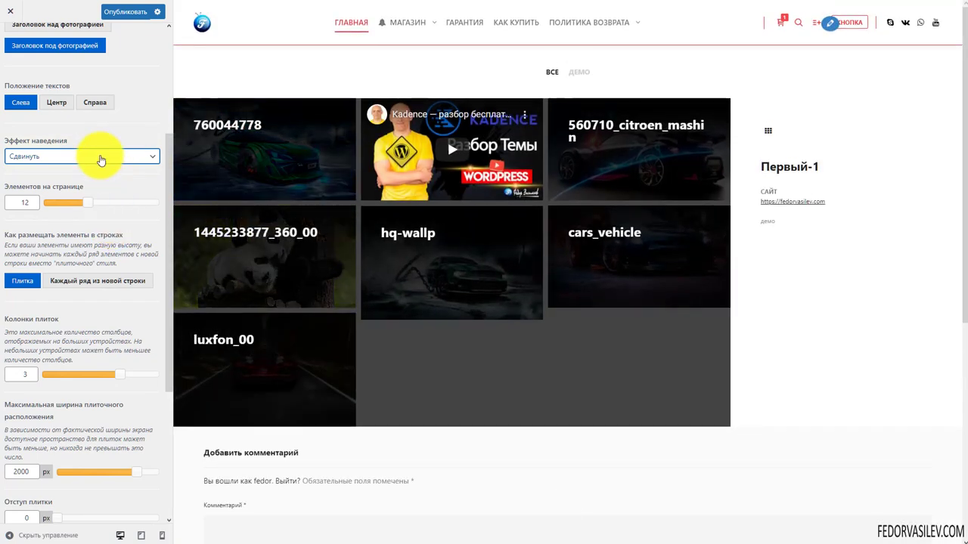
pyautogui.click(98, 156)
pyautogui.click(106, 167)
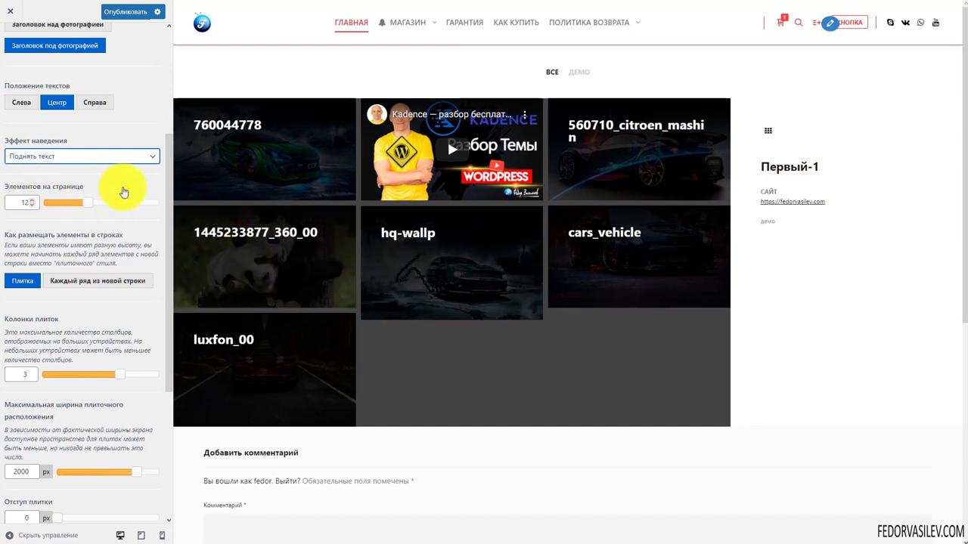
pyautogui.scroll(3, 37, 198)
pyautogui.scroll(-1, 48, 190)
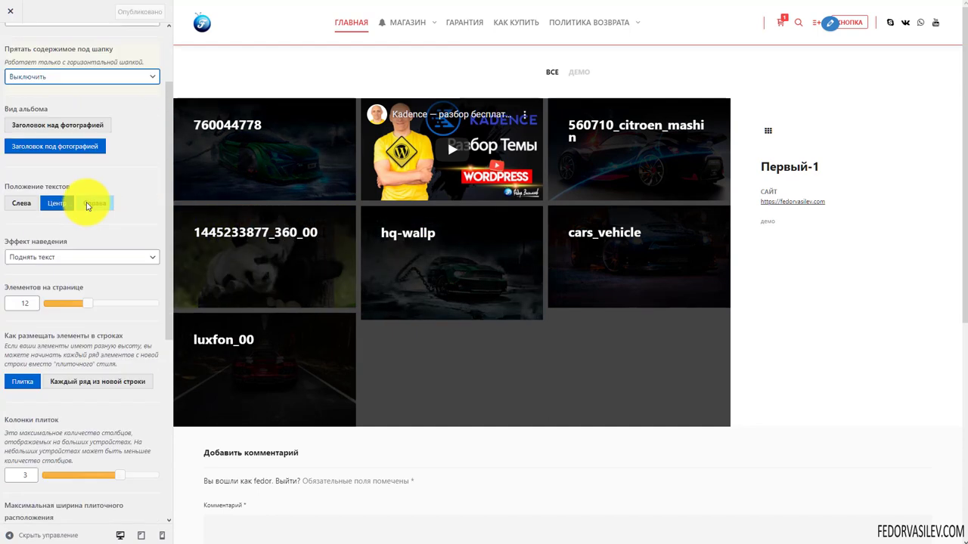
# Step: Examine the available hover effects for the album list and how the image titles behave on the live album page
pyautogui.click(76, 257)
pyautogui.click(75, 259)
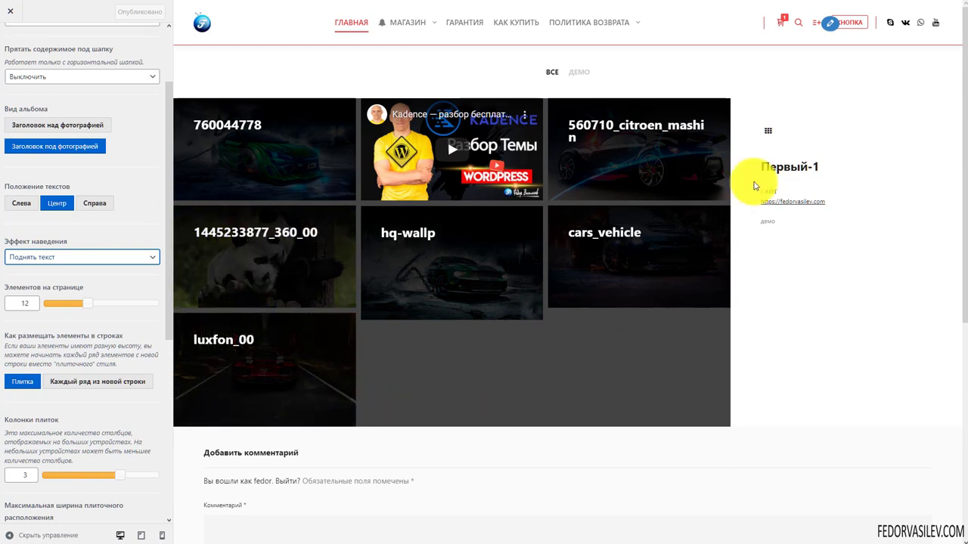
pyautogui.click(44, 258)
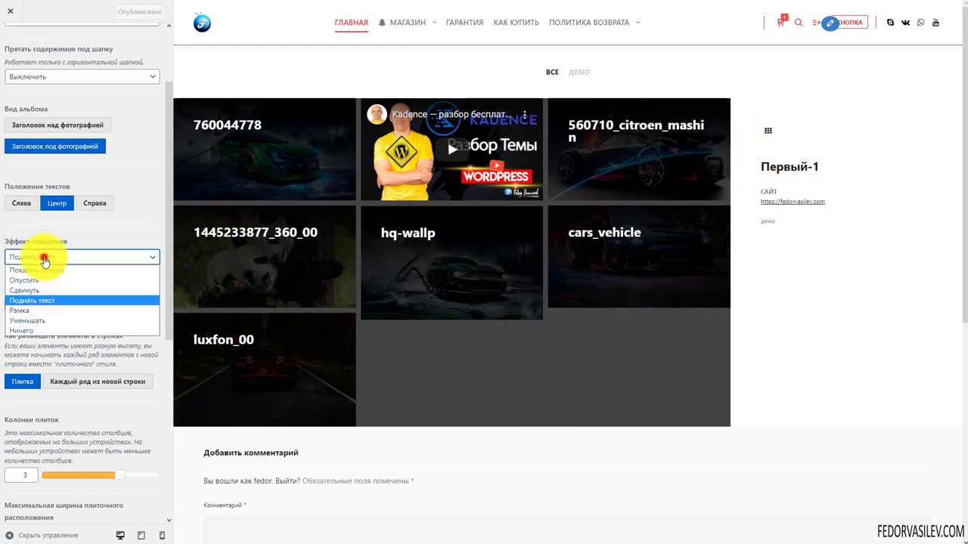
pyautogui.click(43, 259)
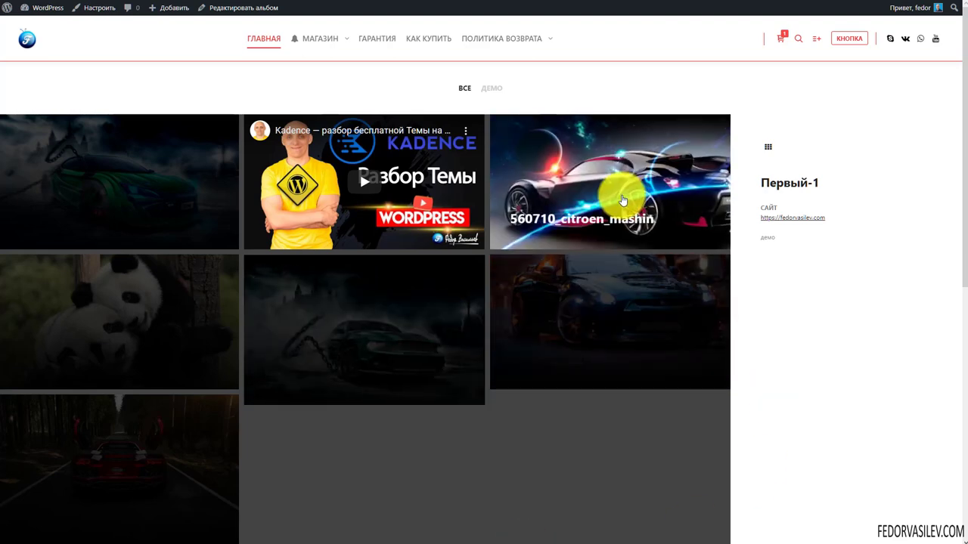
pyautogui.click(17, 219)
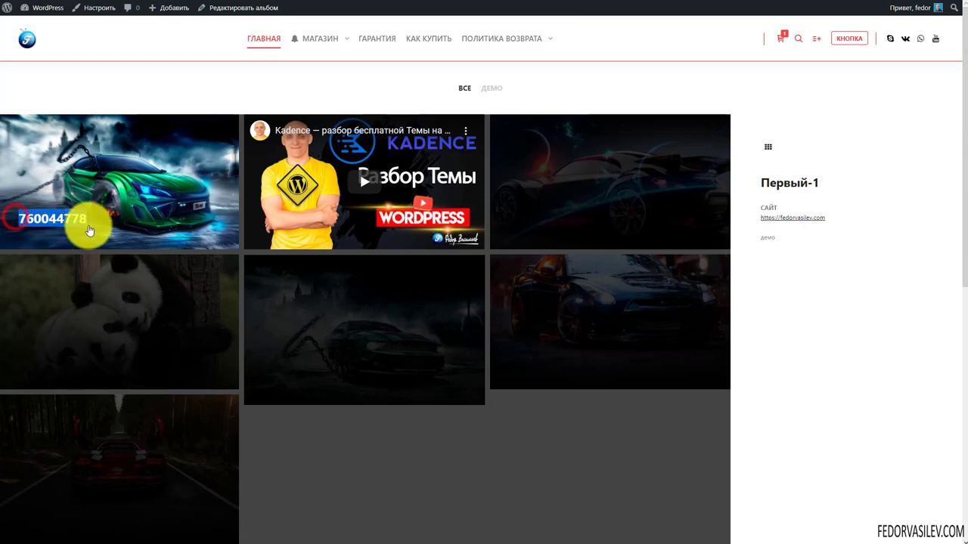
pyautogui.click(949, 9)
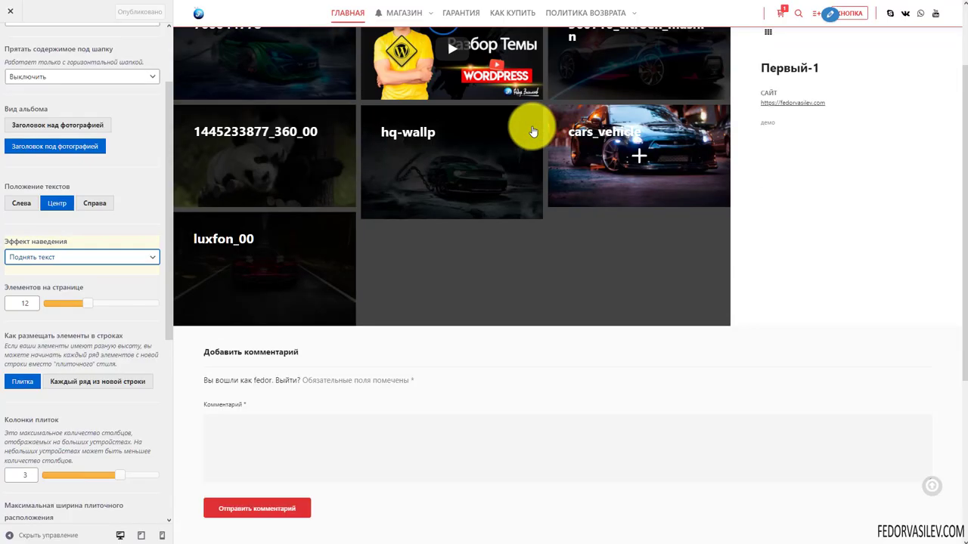
# Step: Set the album's tile hover effect to Рамка in the album details and update the album
pyautogui.scroll(1, 533, 131)
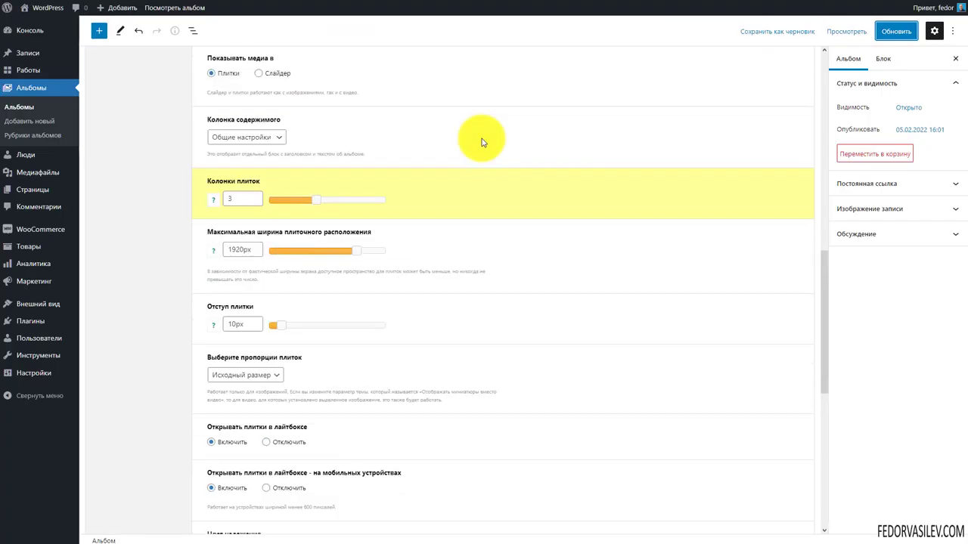
pyautogui.scroll(10, 481, 143)
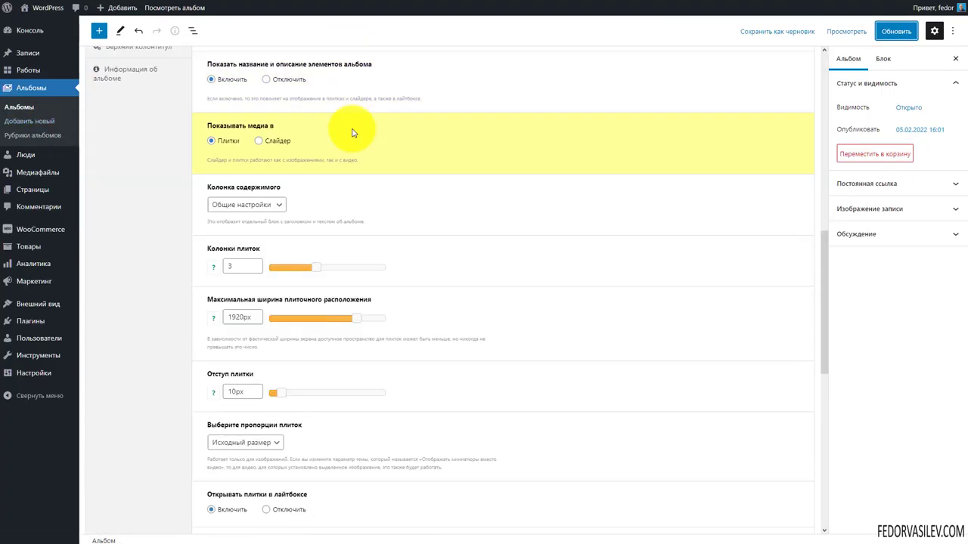
pyautogui.scroll(4, 363, 123)
pyautogui.scroll(1, 355, 189)
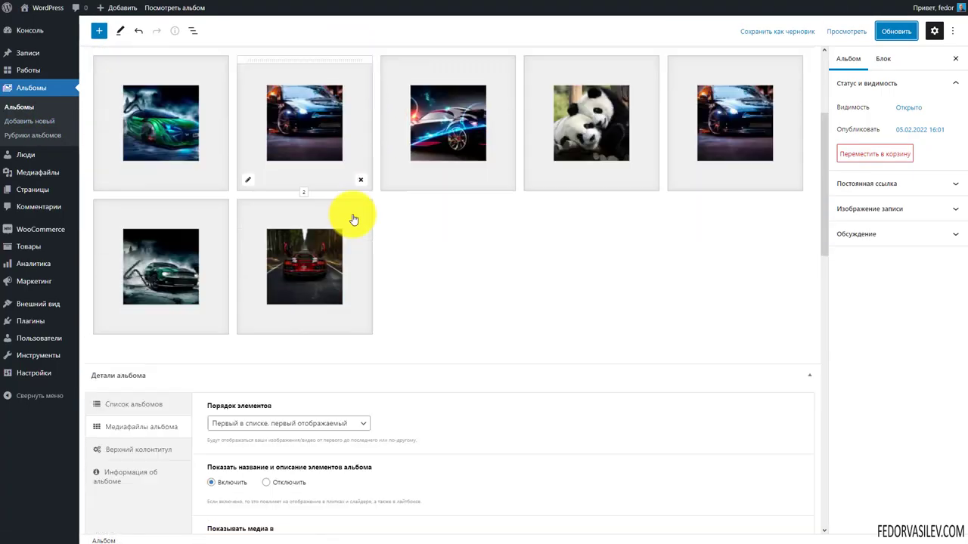
pyautogui.scroll(-1, 249, 325)
pyautogui.scroll(-5, 612, 153)
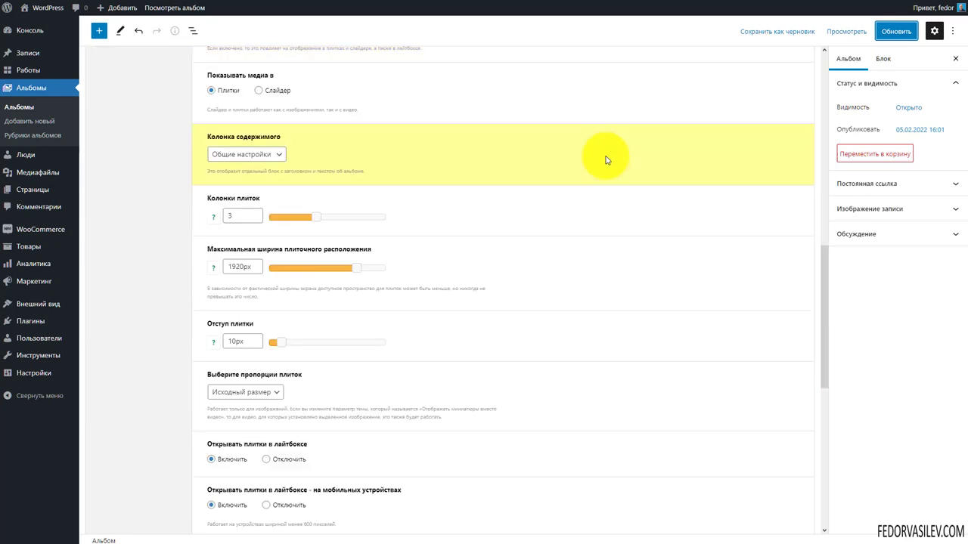
pyautogui.scroll(-2, 499, 169)
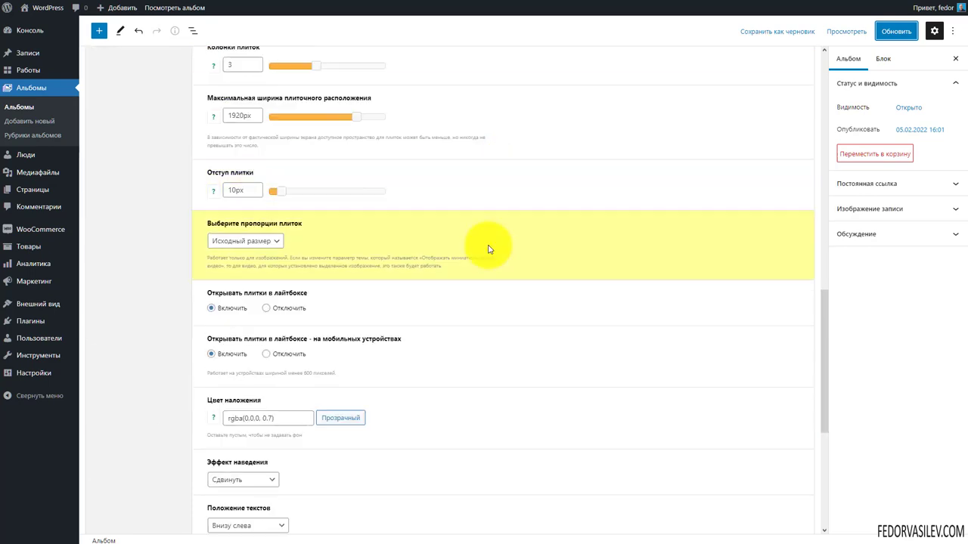
pyautogui.scroll(-1, 453, 233)
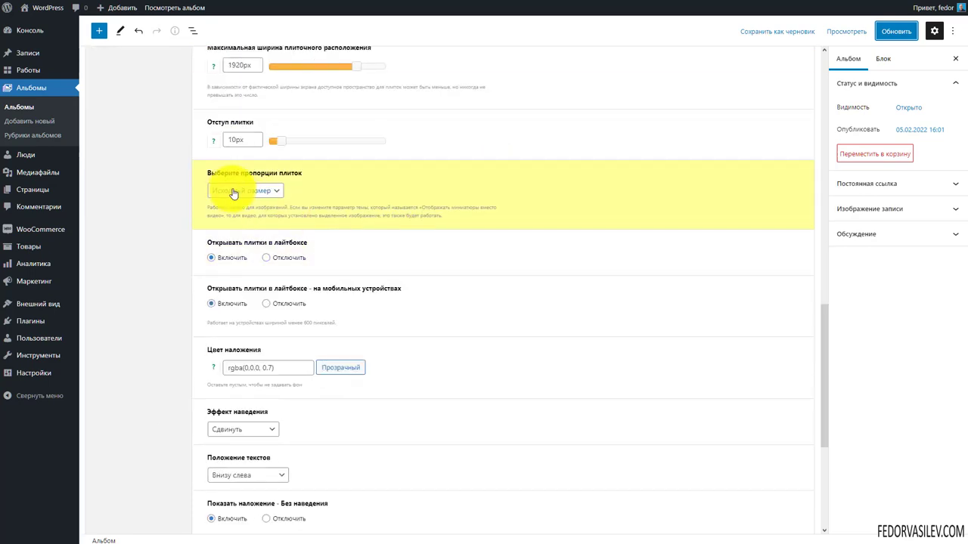
pyautogui.scroll(-3, 378, 431)
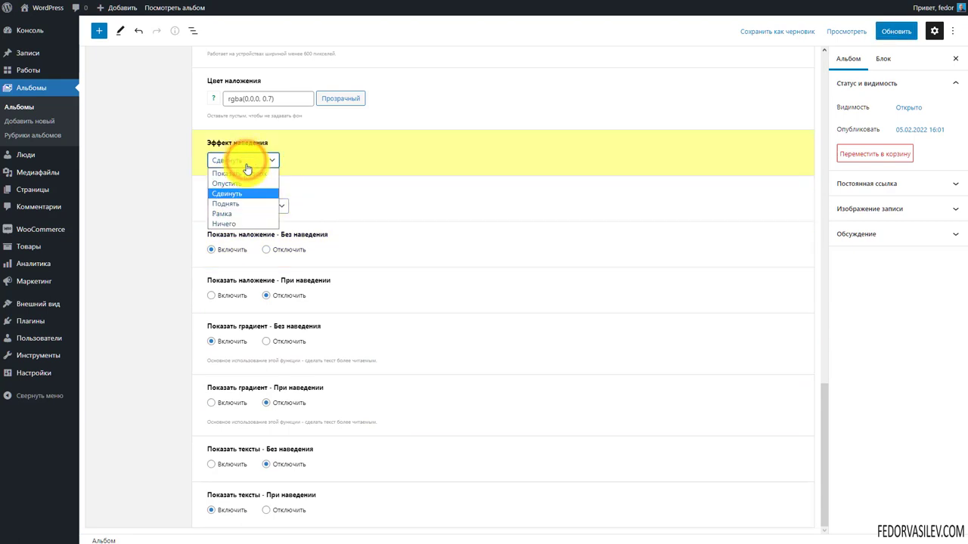
pyautogui.click(241, 213)
pyautogui.scroll(4, 626, 285)
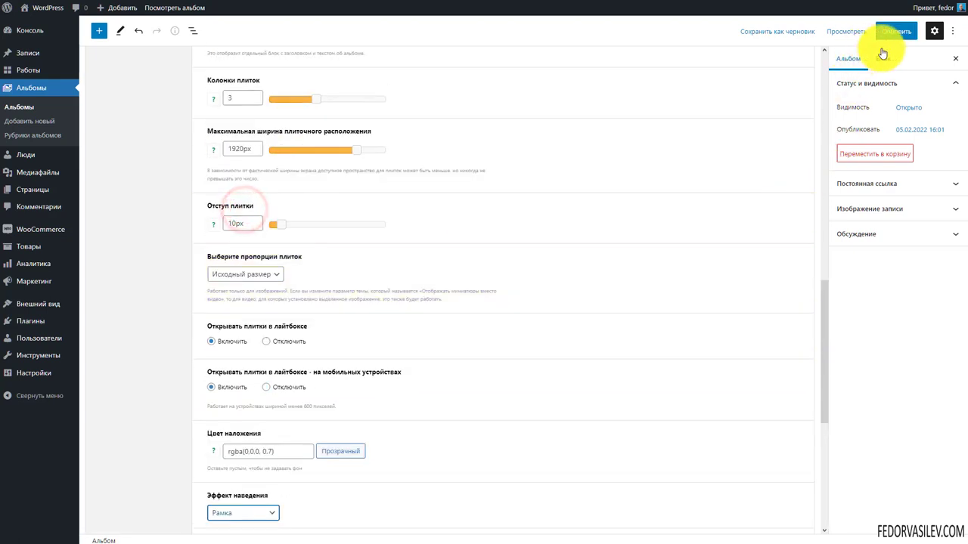
pyautogui.click(897, 31)
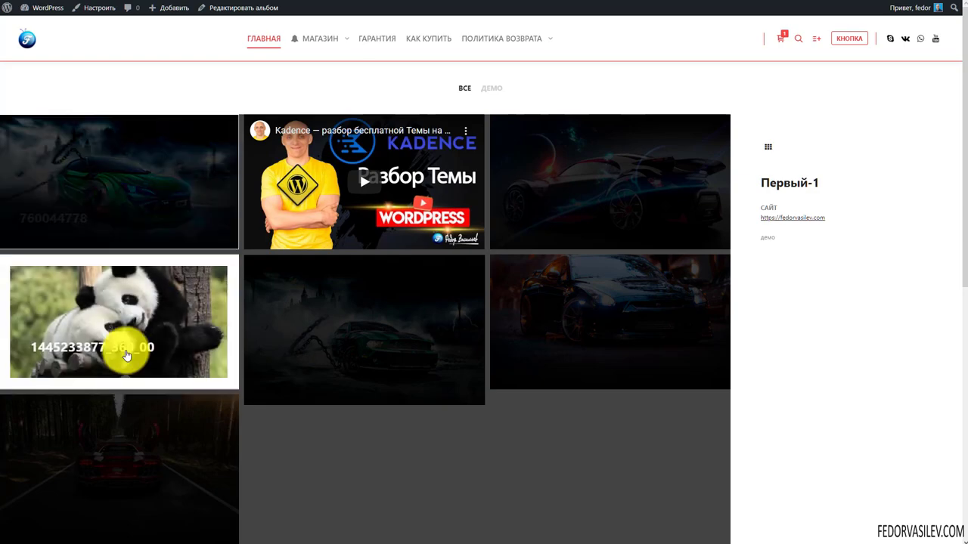
# Step: Check the album page by viewing the red car image in the lightbox, and return to the tiles
pyautogui.click(123, 465)
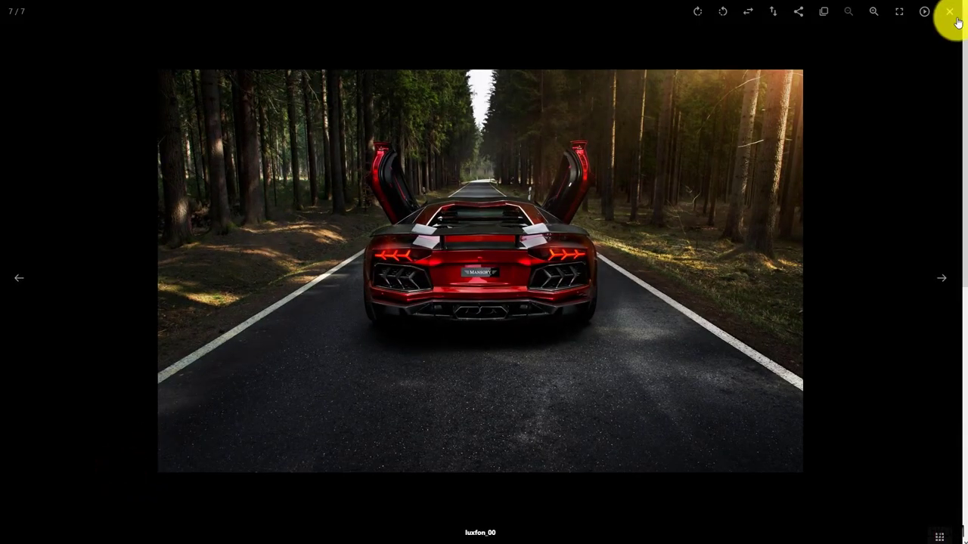
pyautogui.click(953, 14)
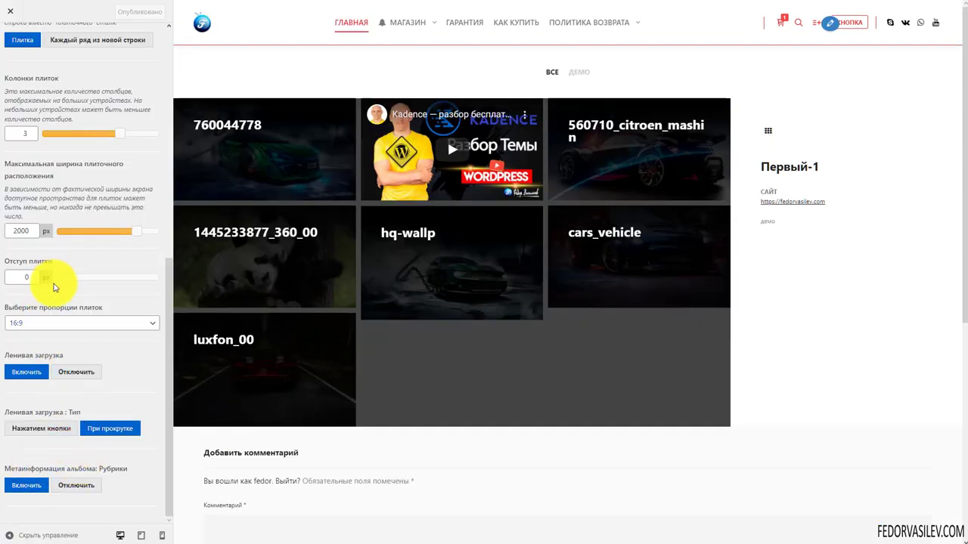
# Step: Examine the theme's album list settings, along with its header (Заголовок) and filter (Фильтр) options
pyautogui.scroll(6, 72, 264)
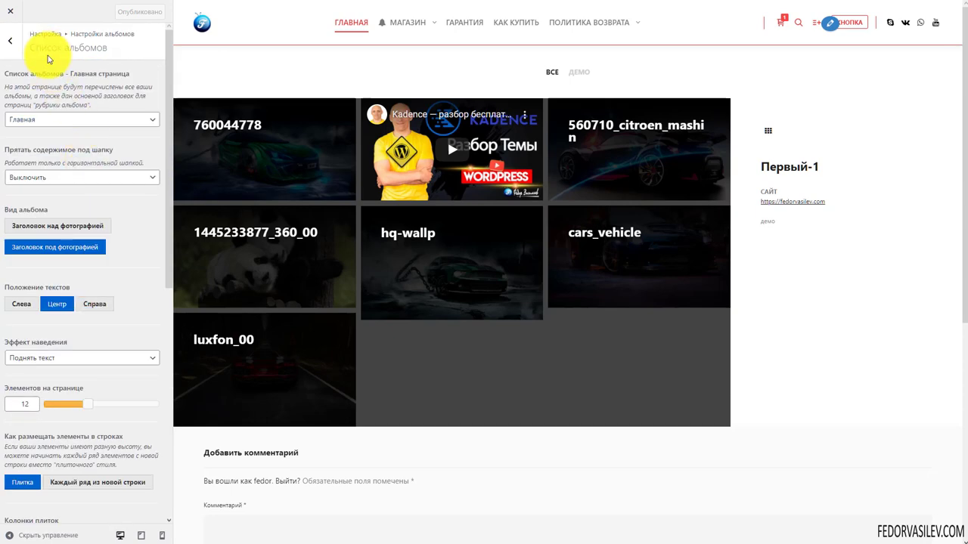
pyautogui.moveTo(48, 48); pyautogui.dragTo(96, 48)
pyautogui.click(9, 49)
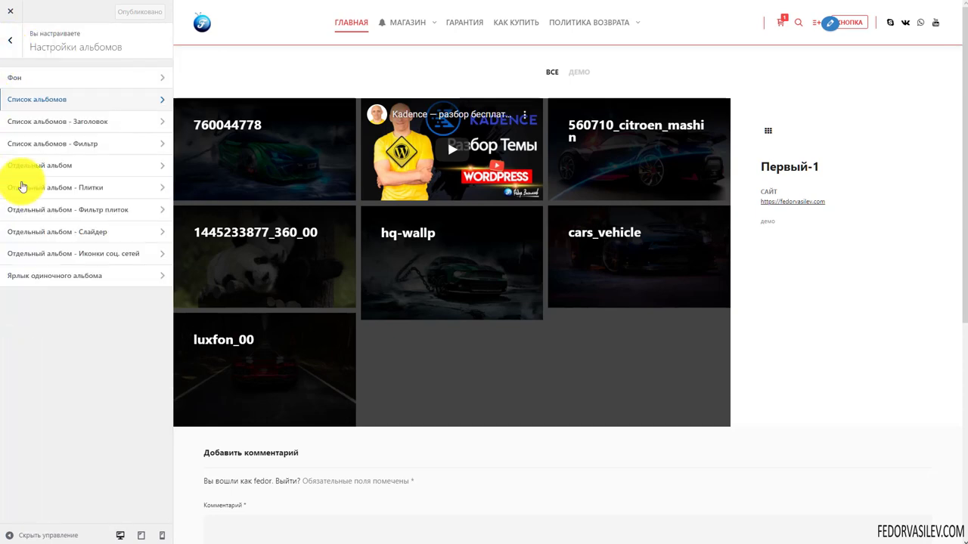
pyautogui.click(52, 125)
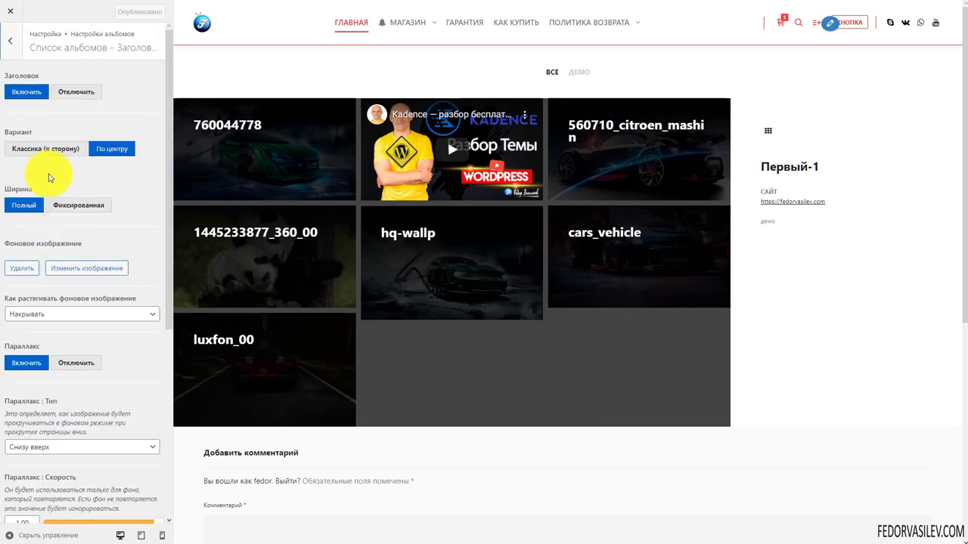
pyautogui.scroll(-5, 101, 134)
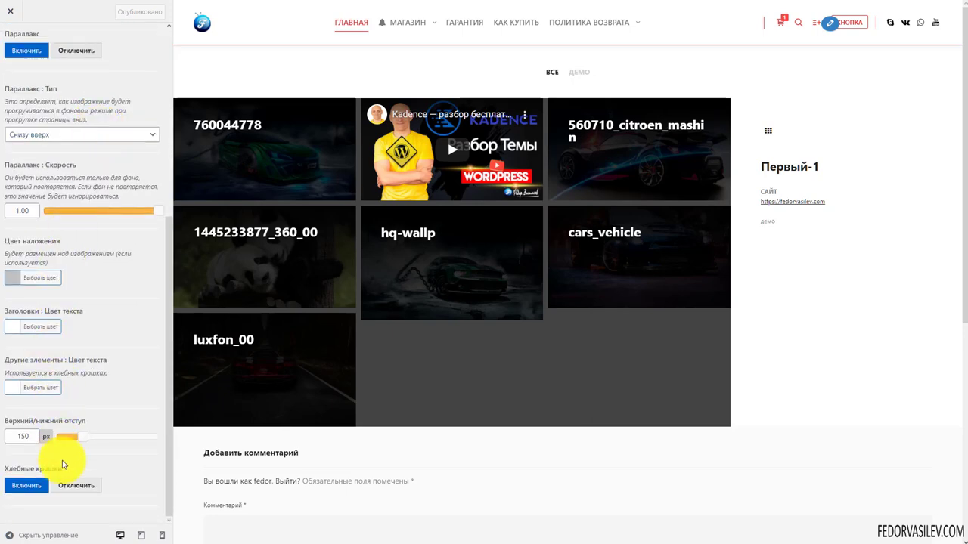
pyautogui.scroll(5, 86, 274)
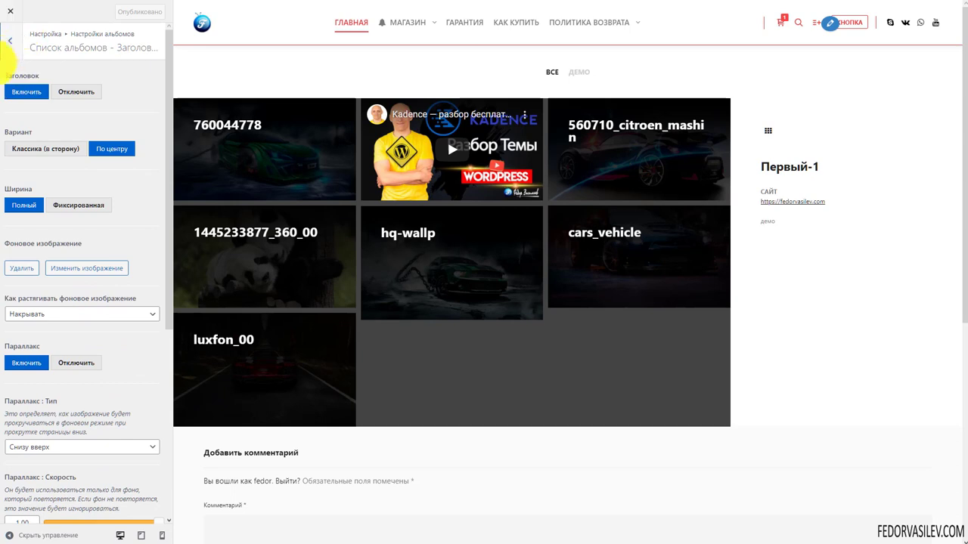
pyautogui.click(4, 41)
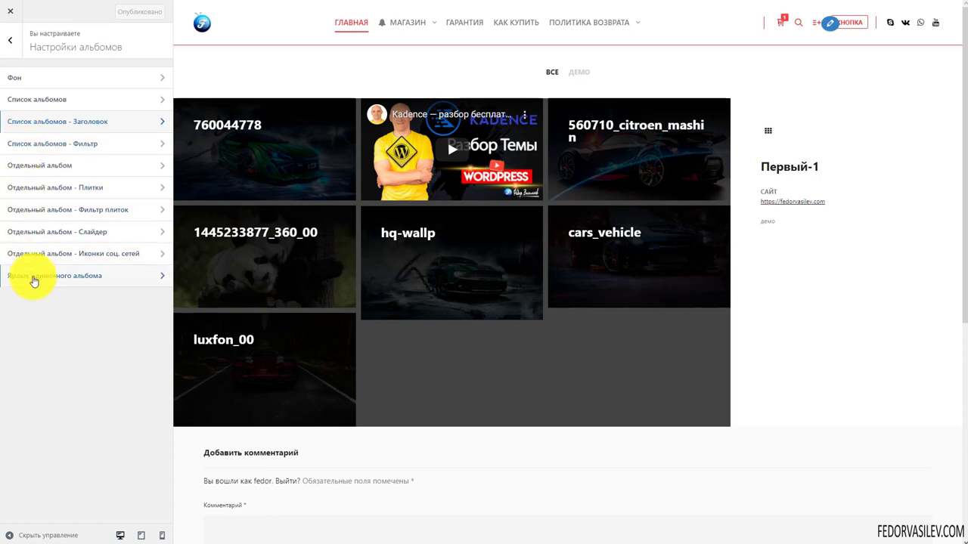
pyautogui.click(39, 144)
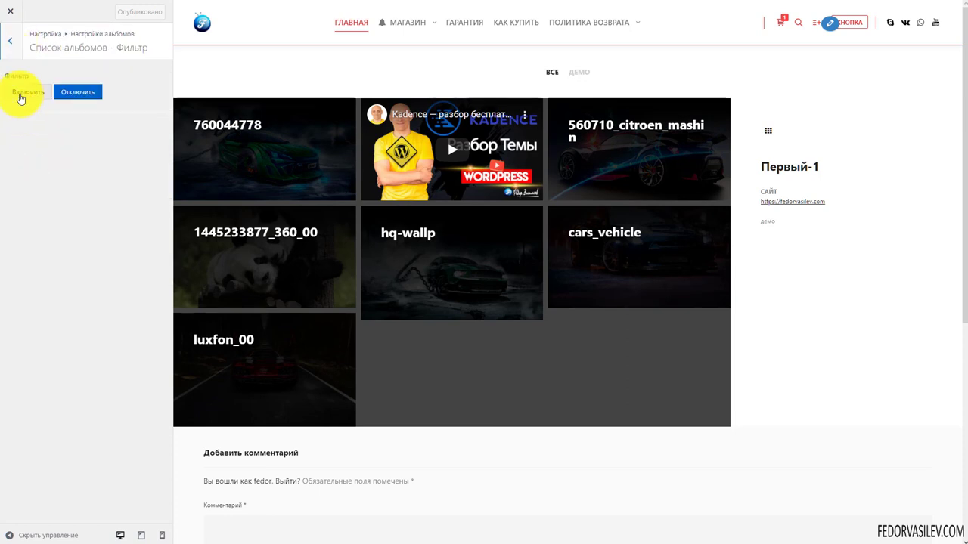
pyautogui.click(15, 43)
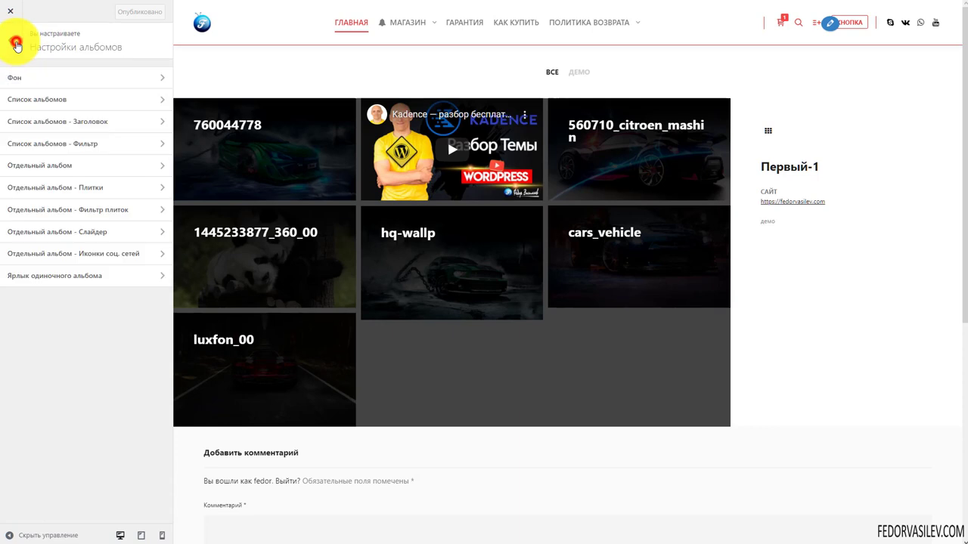
# Step: In the Отдельный альбом settings, try Заголовок в содержимом off and on again, and set Рубрики в содержимом to Отключить
pyautogui.click(31, 170)
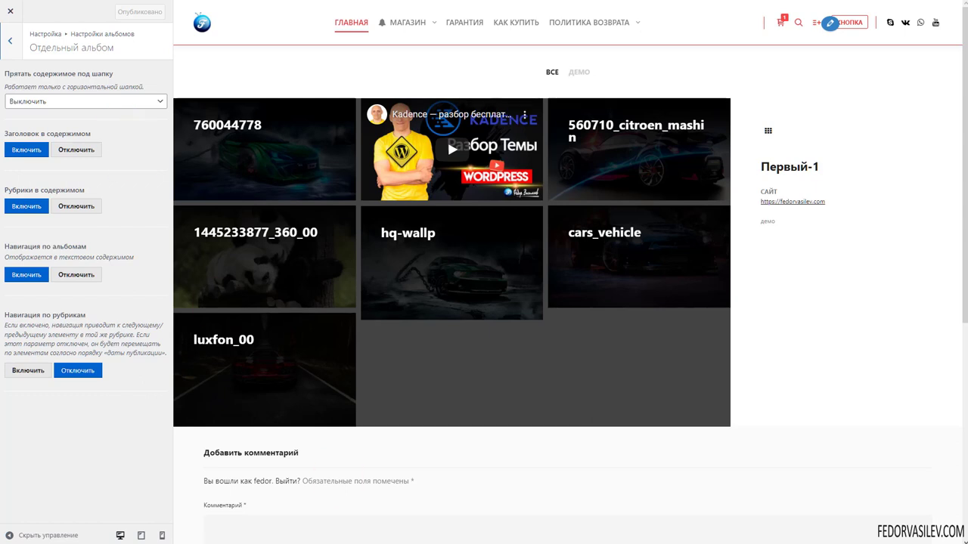
pyautogui.click(76, 150)
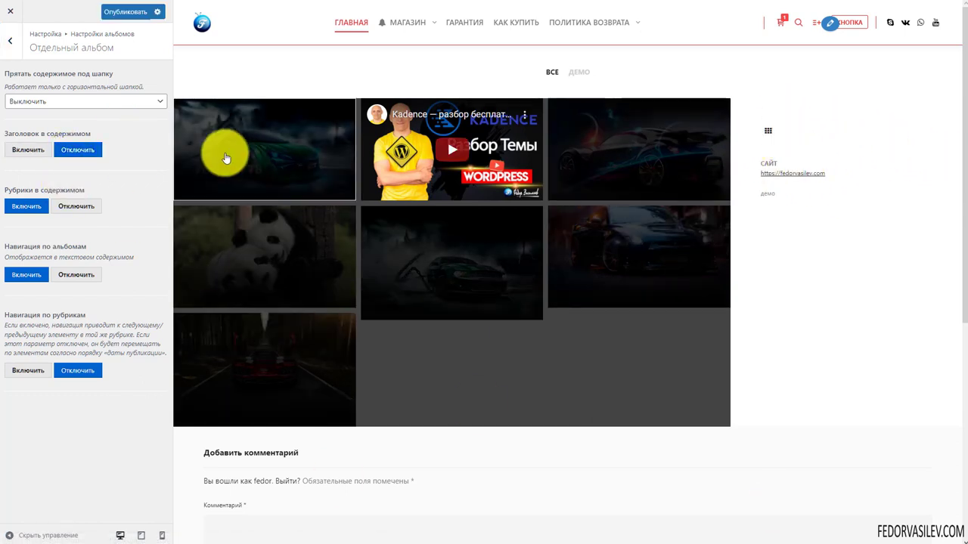
pyautogui.click(27, 150)
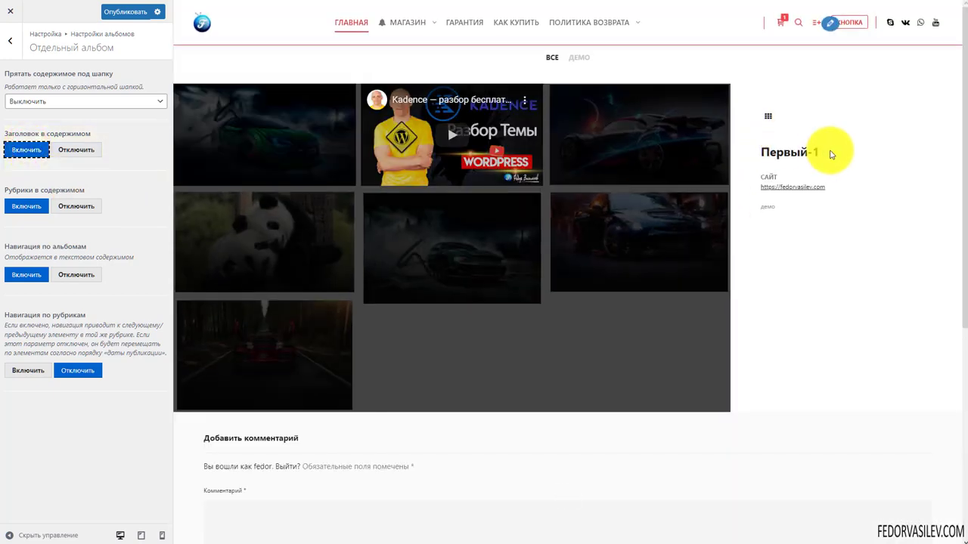
pyautogui.moveTo(827, 152); pyautogui.dragTo(759, 159)
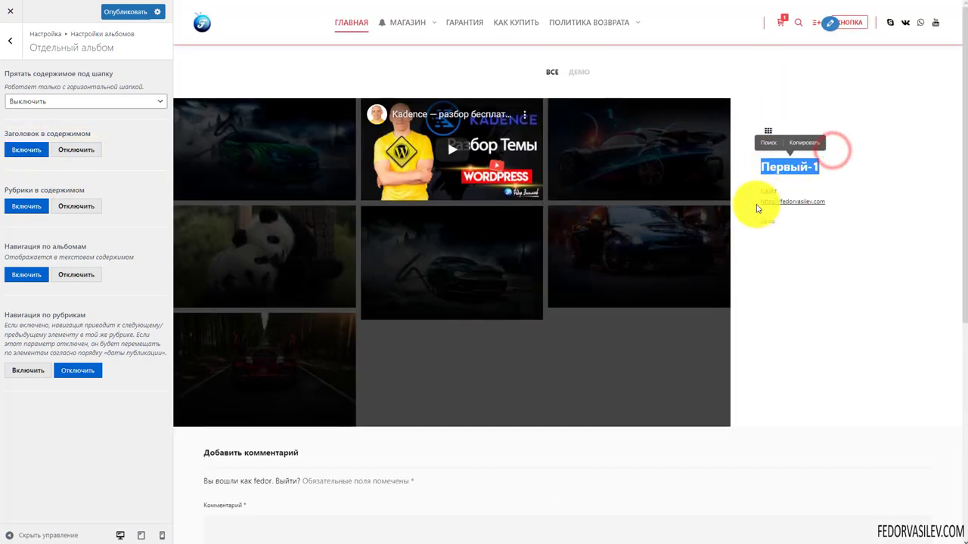
pyautogui.click(73, 276)
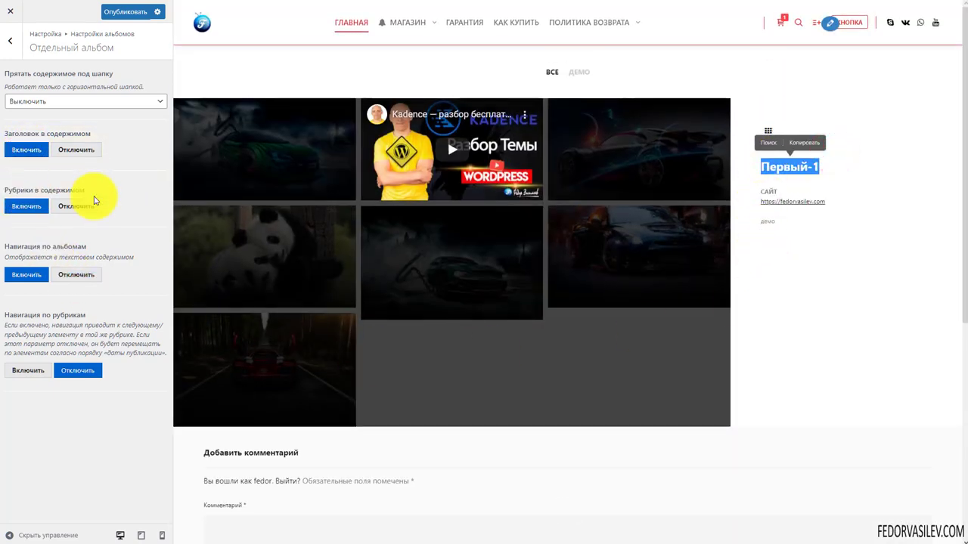
pyautogui.click(70, 206)
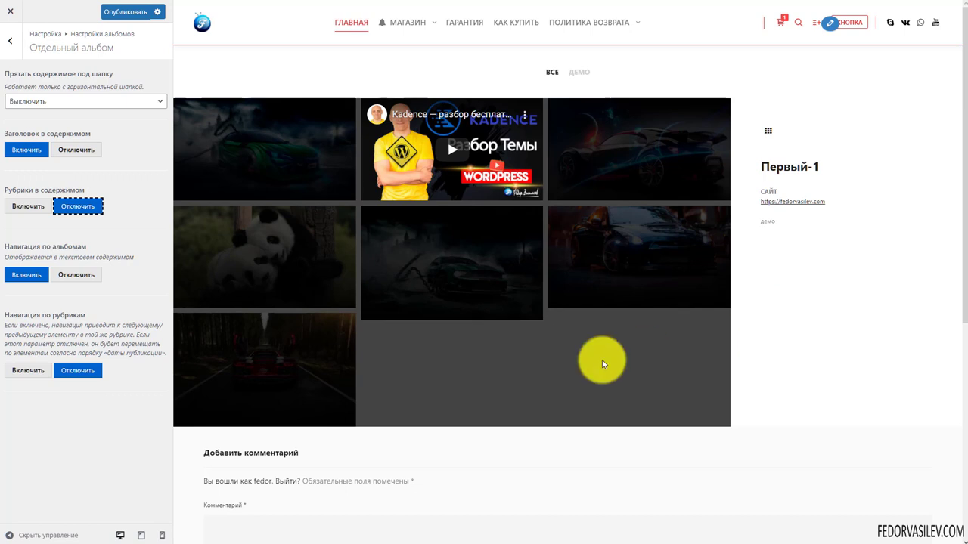
pyautogui.click(6, 44)
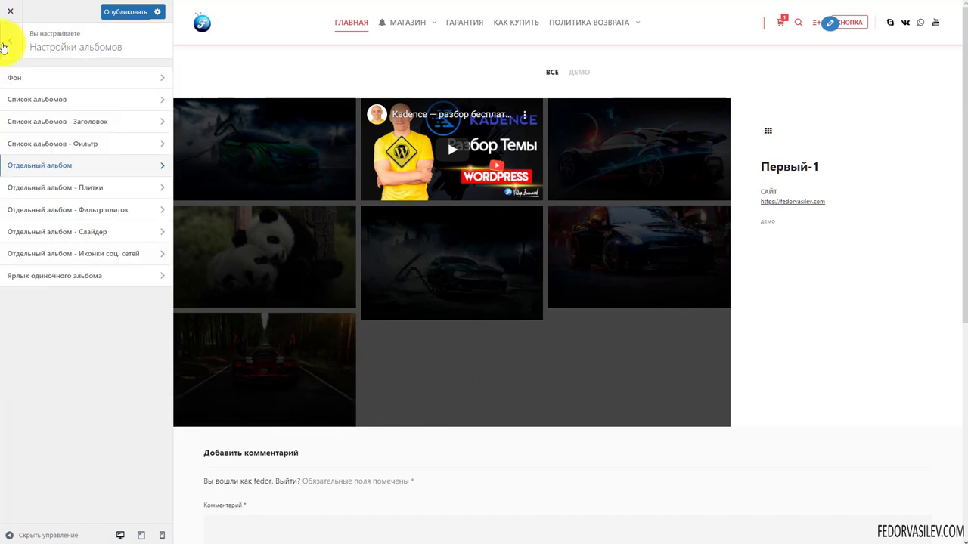
# Step: Try Показать слева for the content column in Отдельный альбом - Плитки, and restore it to Показать справа
pyautogui.click(32, 189)
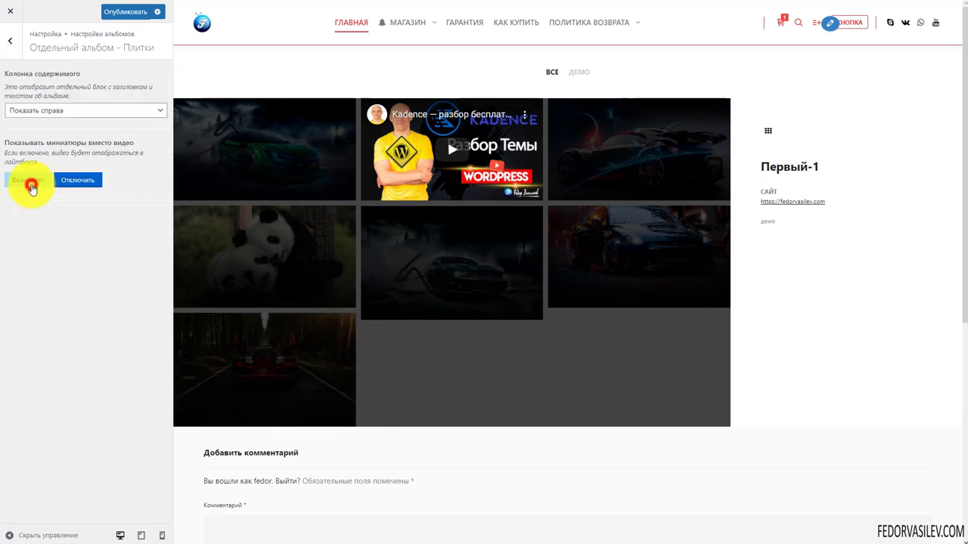
pyautogui.click(35, 110)
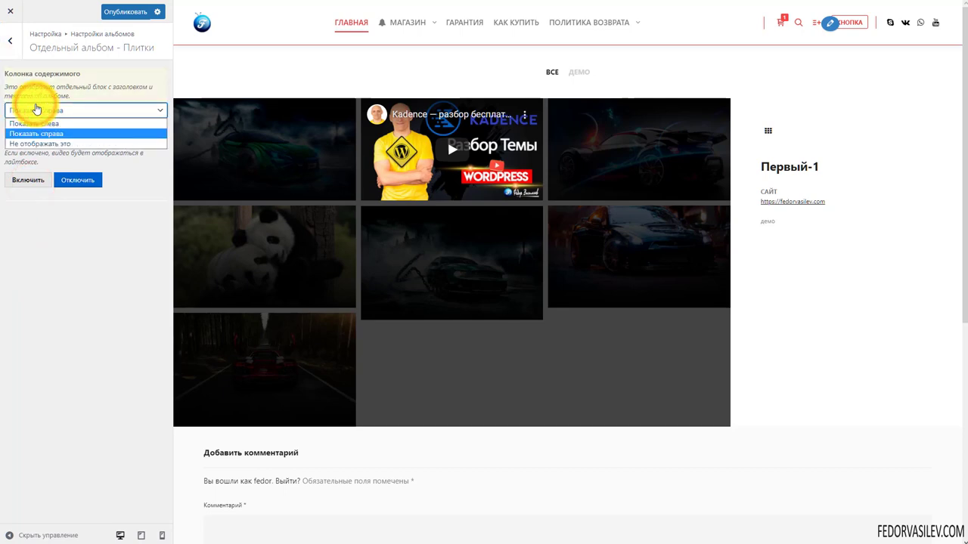
pyautogui.click(36, 124)
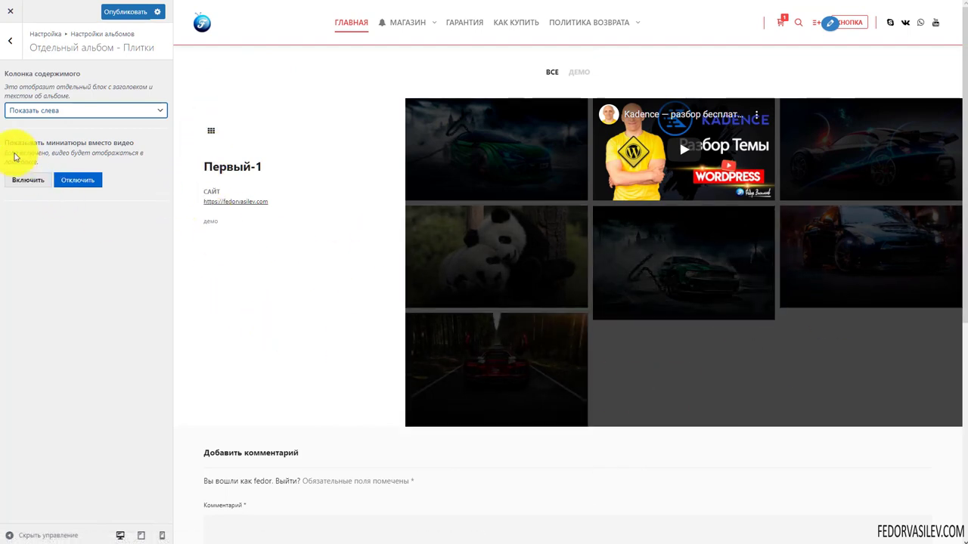
pyautogui.click(22, 113)
pyautogui.click(23, 133)
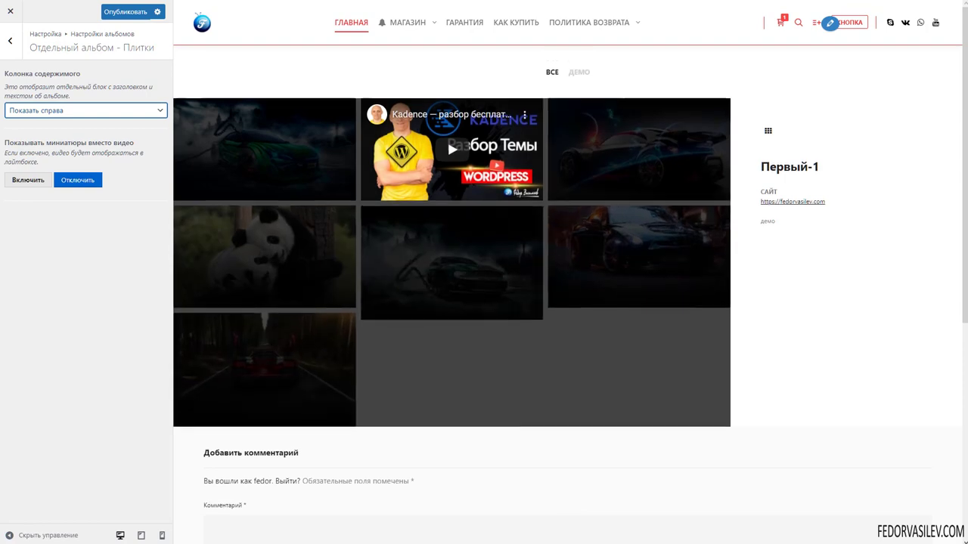
pyautogui.click(10, 42)
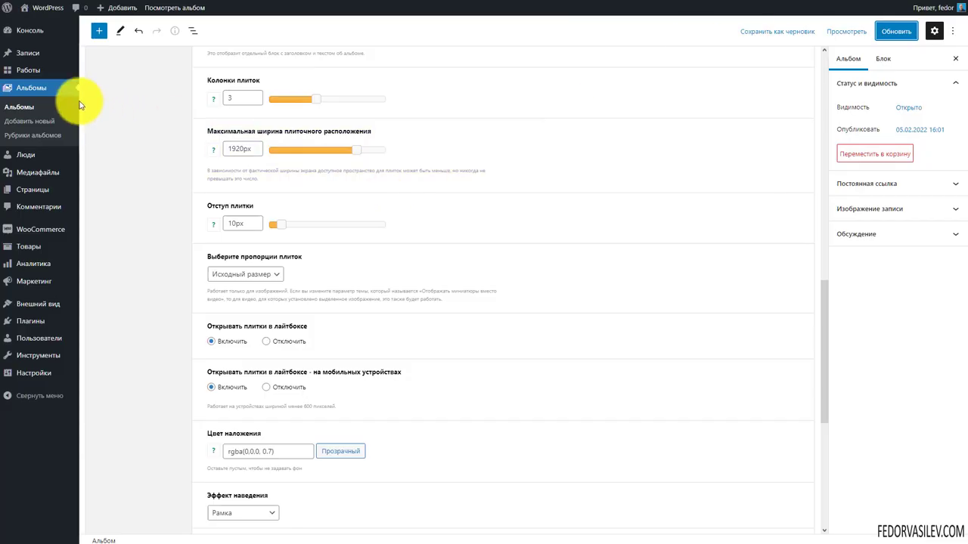
# Step: Add a new category named категория to the works categories (Рубрики работ)
pyautogui.moveTo(19, 75)
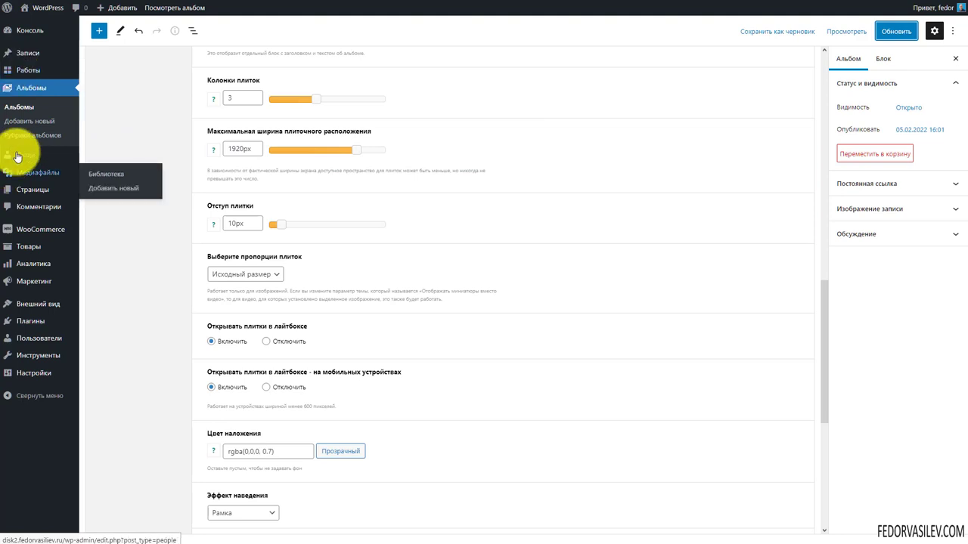
pyautogui.click(23, 72)
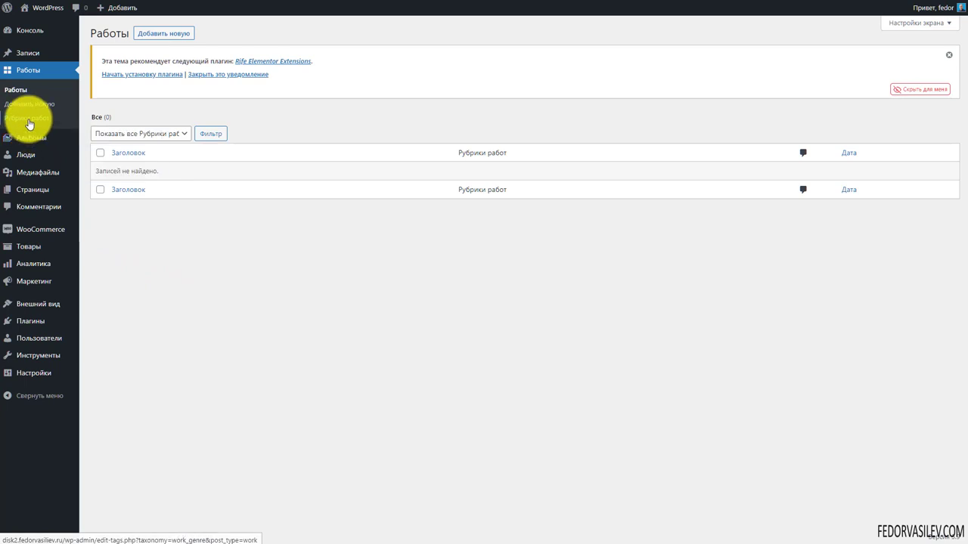
pyautogui.click(19, 120)
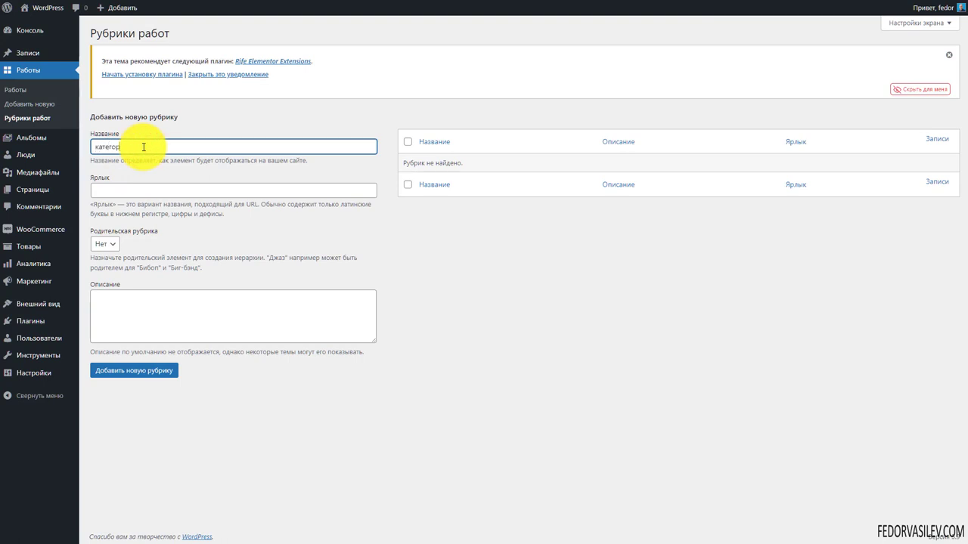
pyautogui.click(143, 148)
pyautogui.write('категория')
pyautogui.click(151, 371)
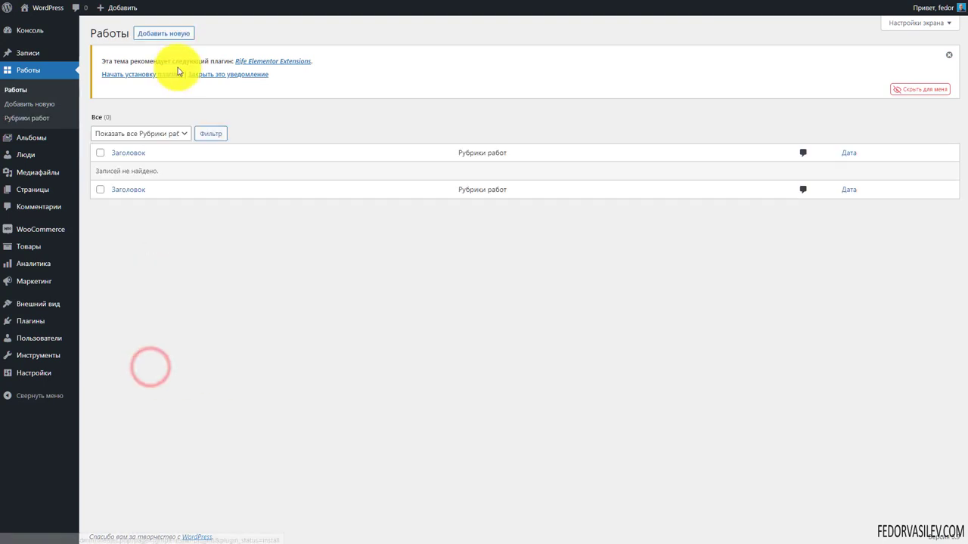
# Step: Start a new work and title it Работы-1
pyautogui.click(176, 33)
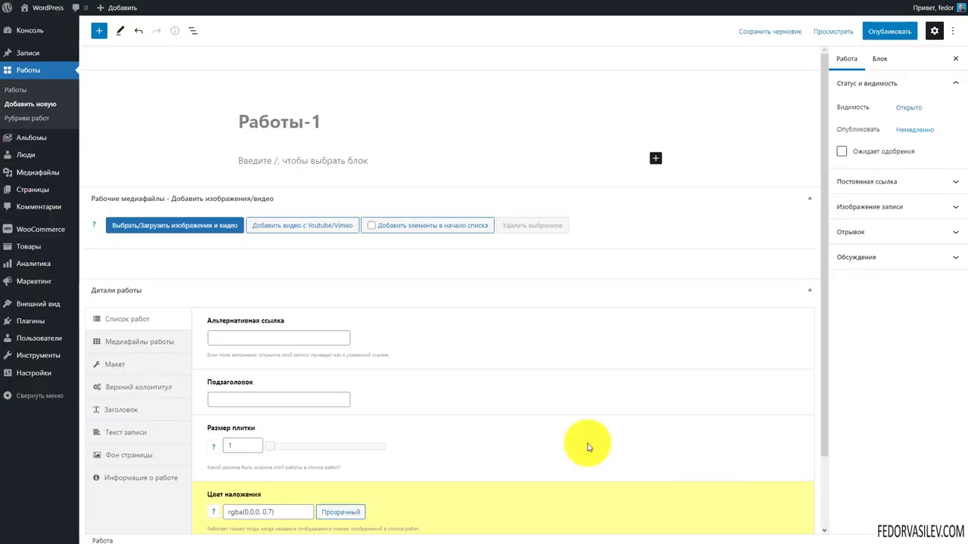
pyautogui.hotkey('ctrl', 'a')
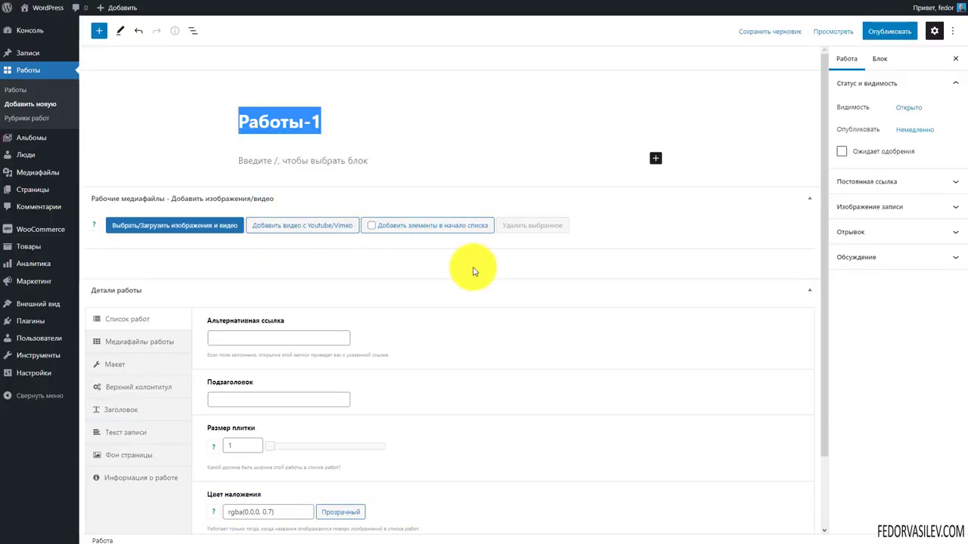
pyautogui.scroll(-2, 465, 265)
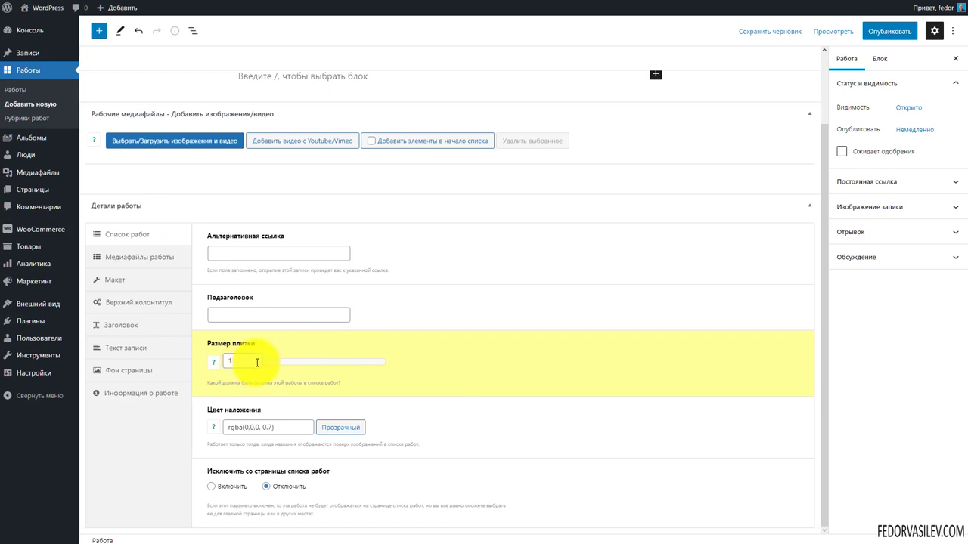
# Step: Examine the new work's Медиафайлы работы options, including Порядок элементов, and the Настройки работ sections in the theme customizer
pyautogui.click(103, 284)
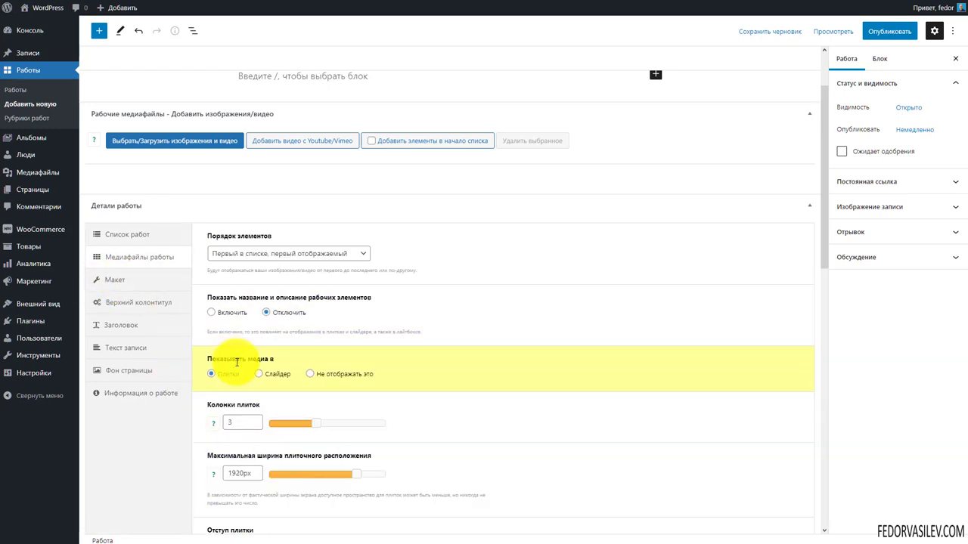
pyautogui.click(355, 255)
pyautogui.click(355, 255)
pyautogui.scroll(-4, 280, 216)
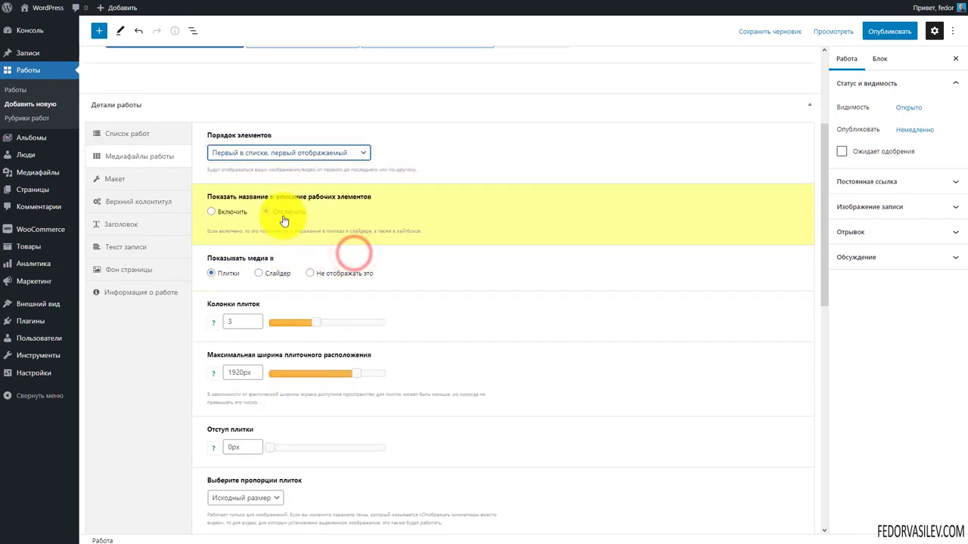
pyautogui.scroll(-5, 273, 338)
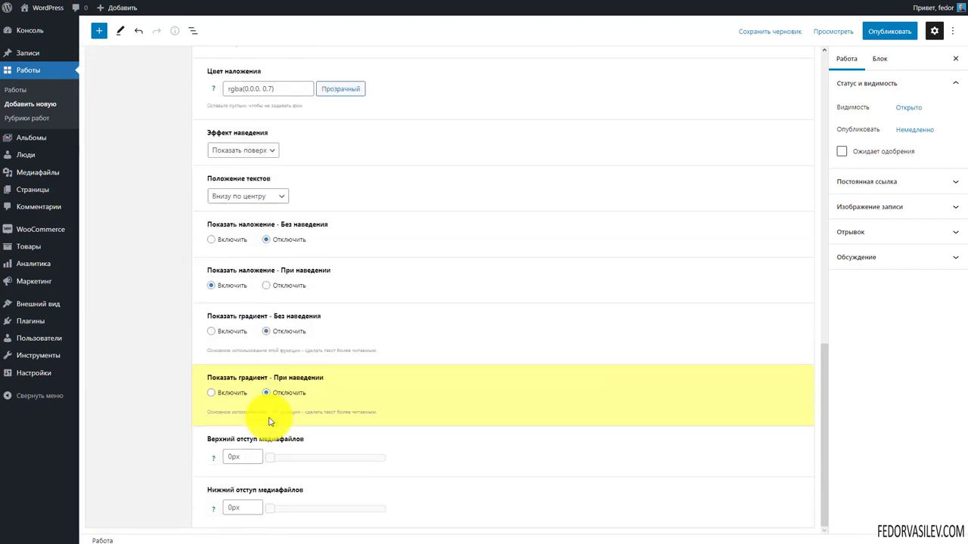
pyautogui.scroll(5, 302, 355)
pyautogui.scroll(6, 322, 378)
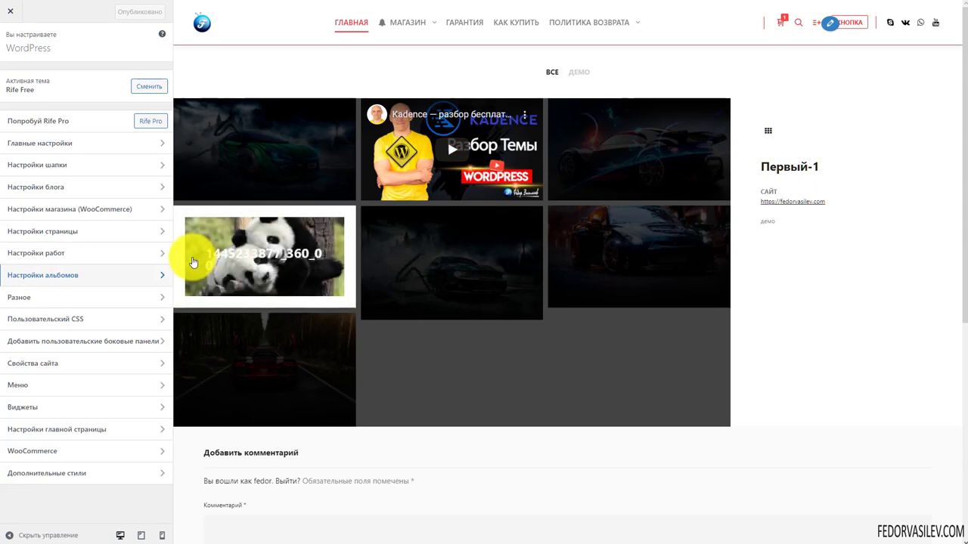
pyautogui.click(38, 254)
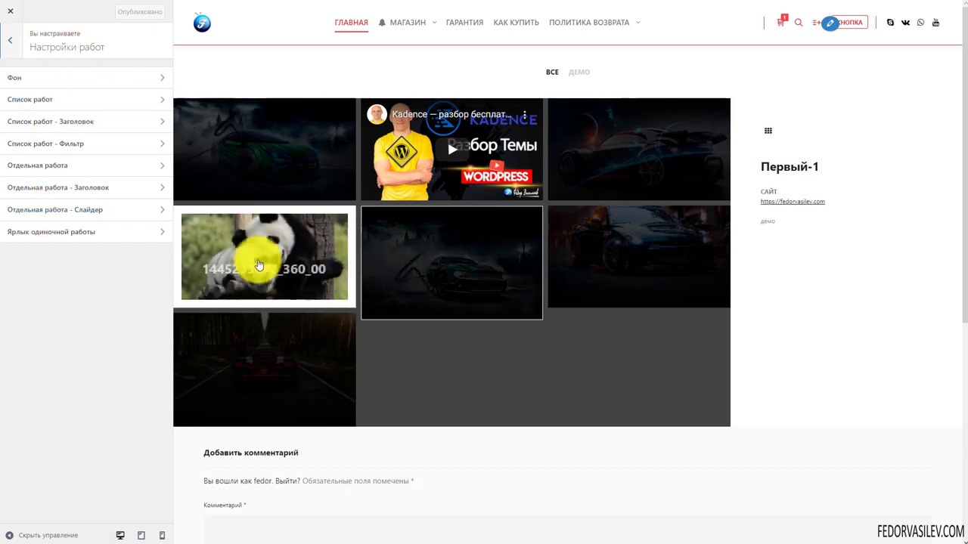
pyautogui.click(12, 42)
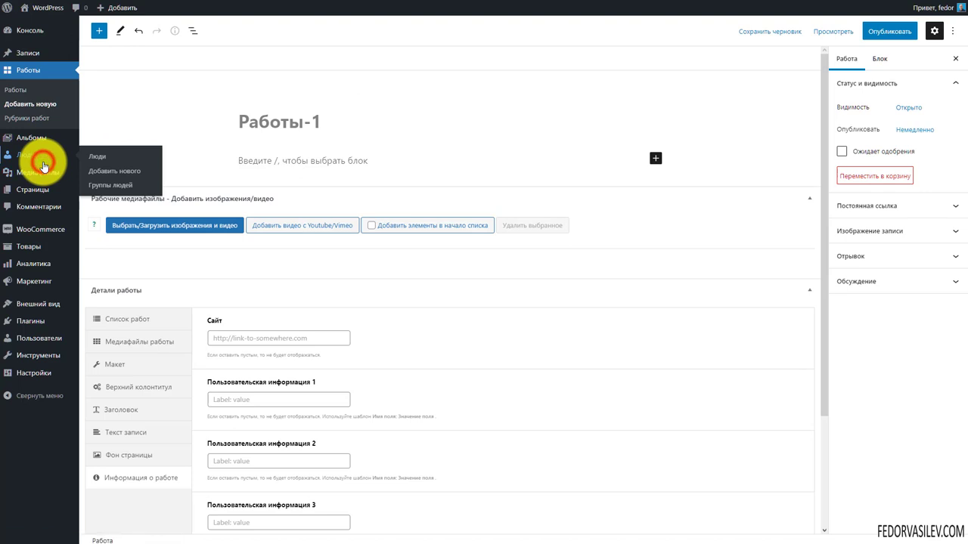
# Step: Start a new entry in Люди and go through its title, content, Подзаголовок and Отзыв fields
pyautogui.click(43, 163)
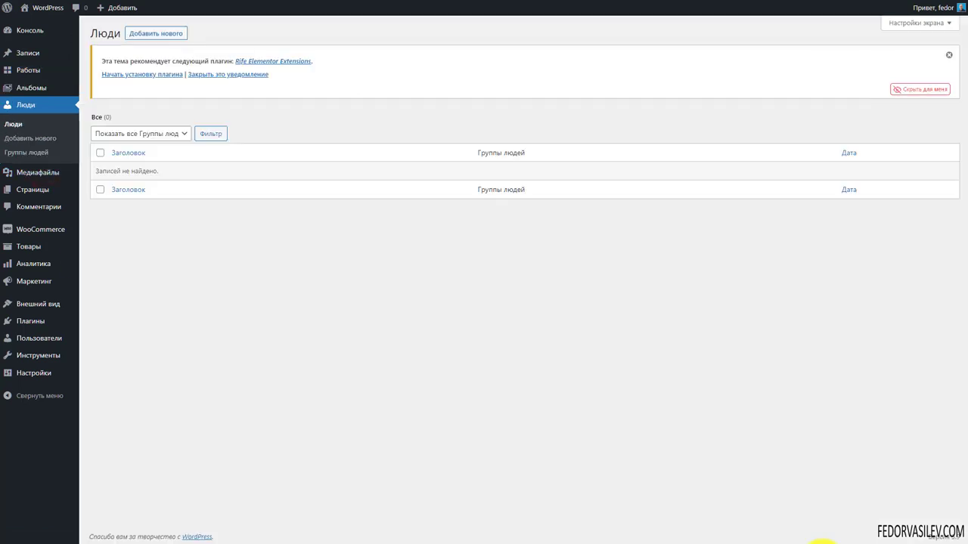
pyautogui.click(155, 33)
pyautogui.click(161, 119)
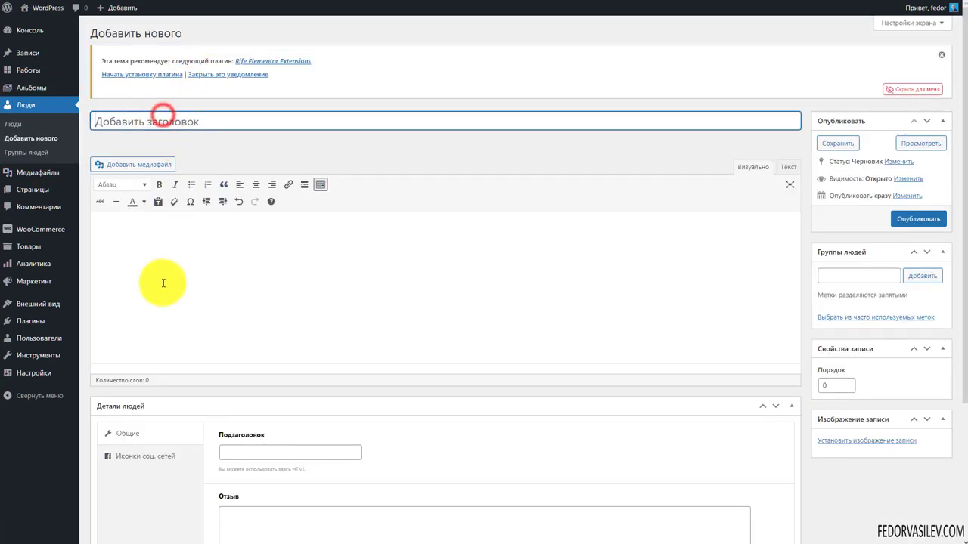
pyautogui.click(162, 282)
pyautogui.scroll(-3, 387, 209)
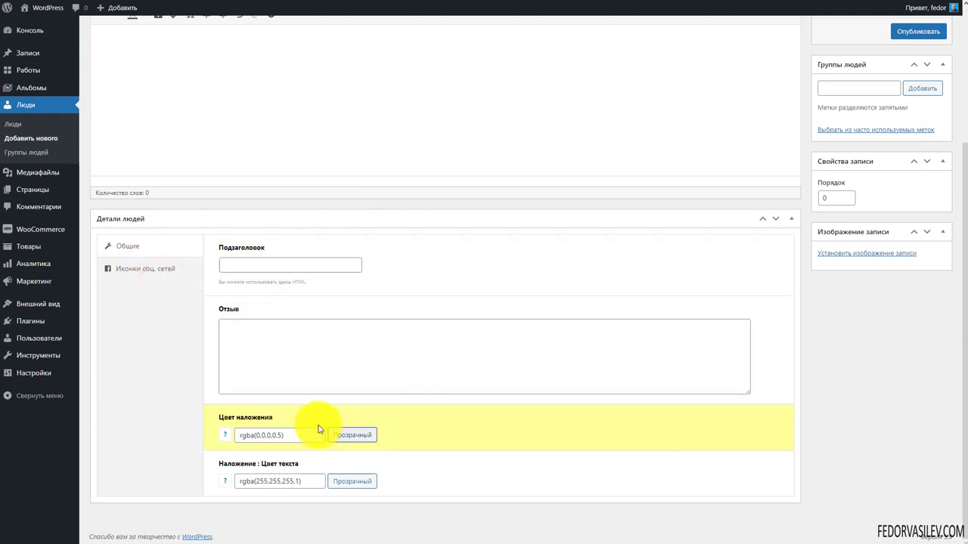
pyautogui.click(246, 265)
pyautogui.click(250, 342)
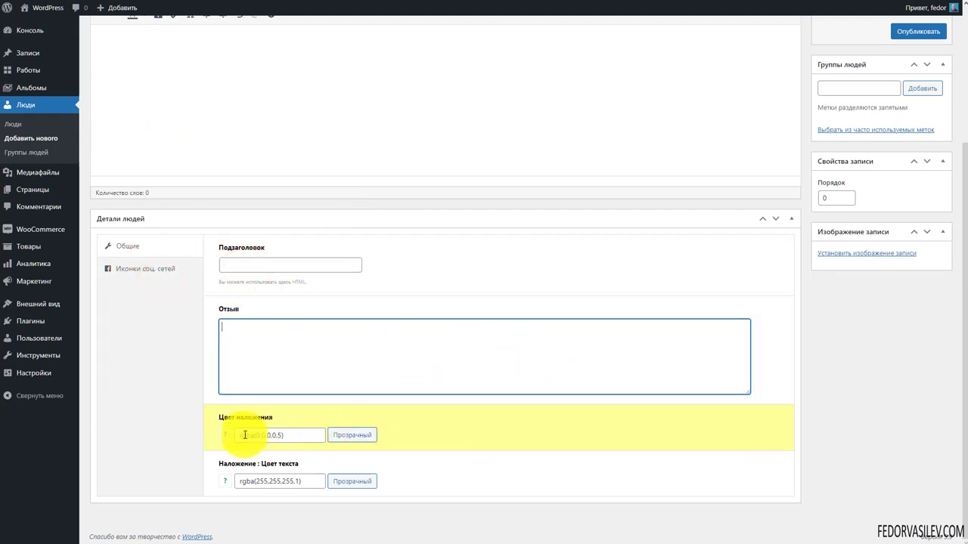
# Step: Set the person's Цвет наложения to transparent and inspect the colour choices for the overlay text
pyautogui.click(352, 436)
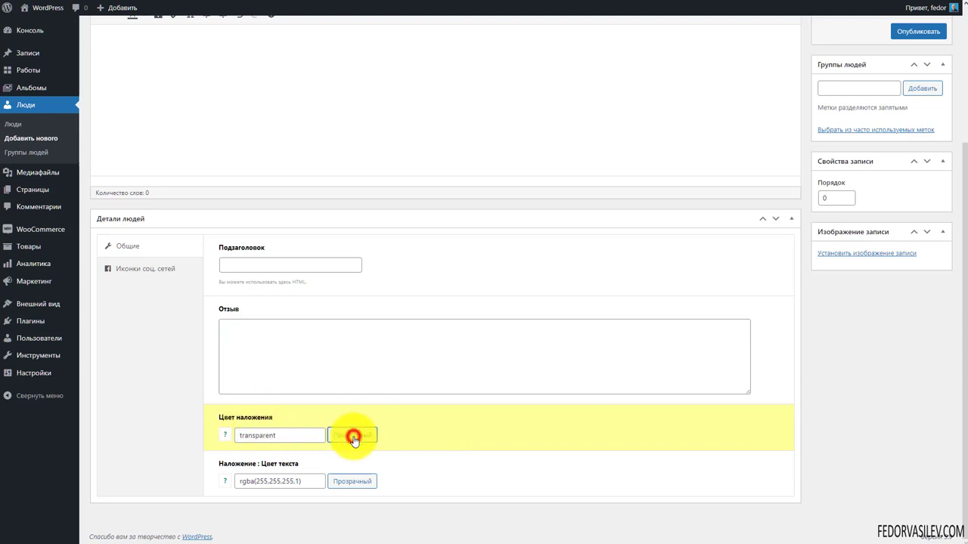
pyautogui.click(264, 435)
pyautogui.click(452, 432)
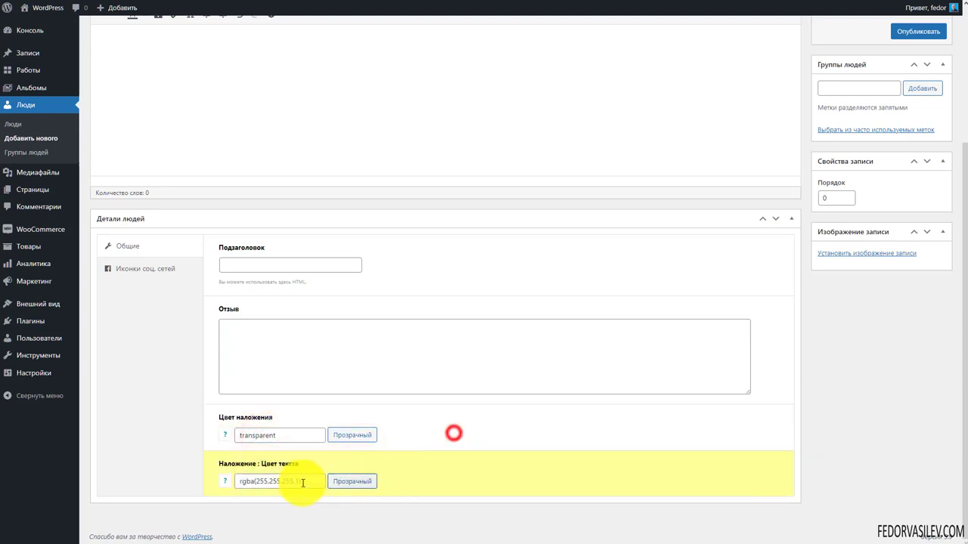
pyautogui.click(269, 481)
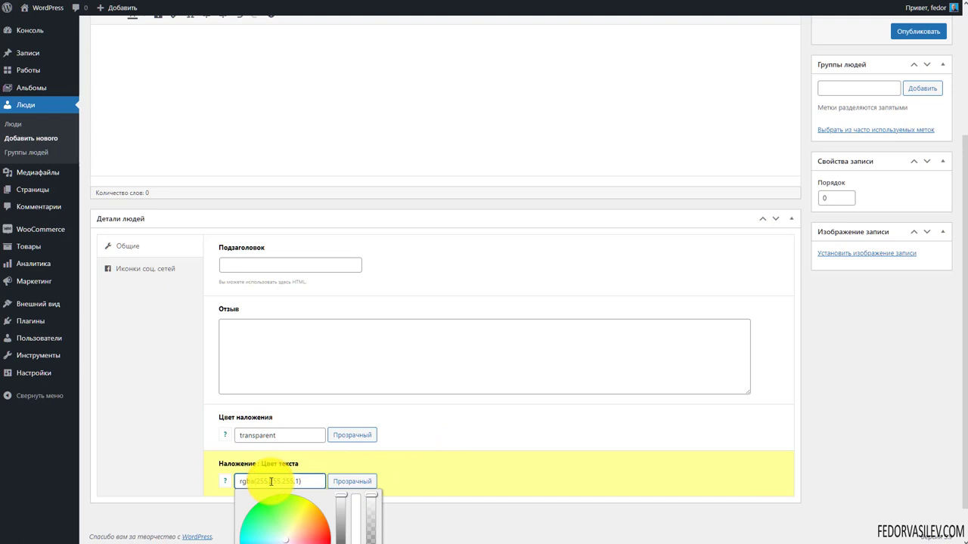
pyautogui.click(443, 431)
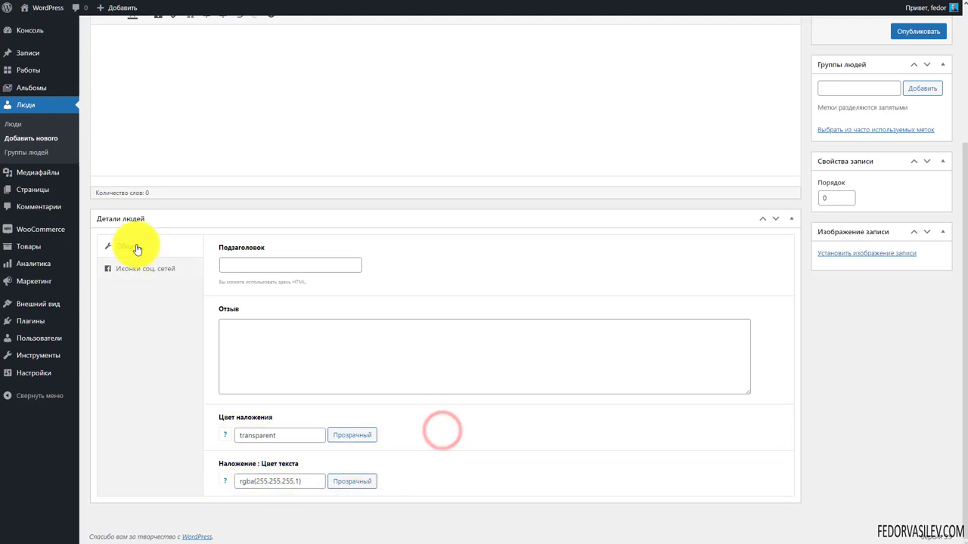
# Step: Examine the social network fields under Иконки соц. сетей in the person's details
pyautogui.click(129, 268)
pyautogui.scroll(-7, 310, 260)
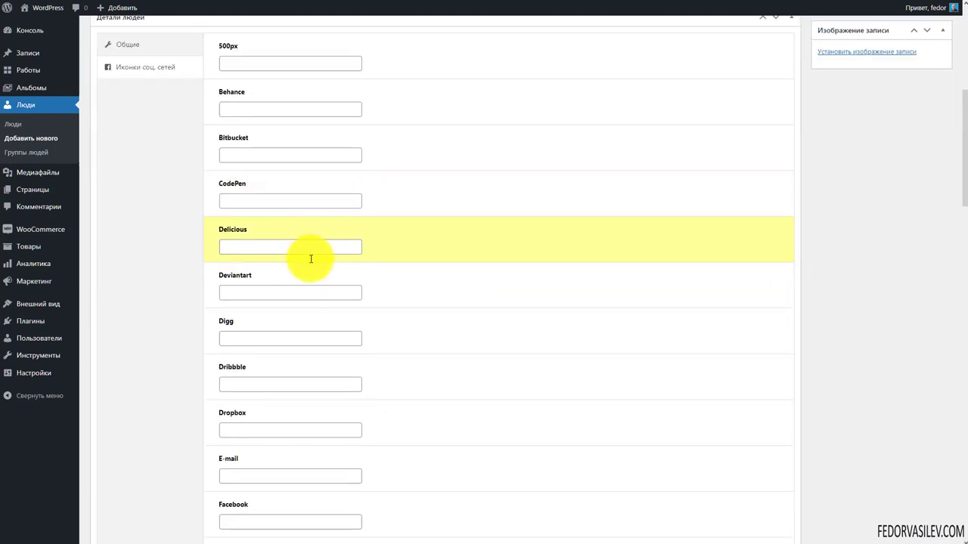
pyautogui.scroll(-12, 310, 259)
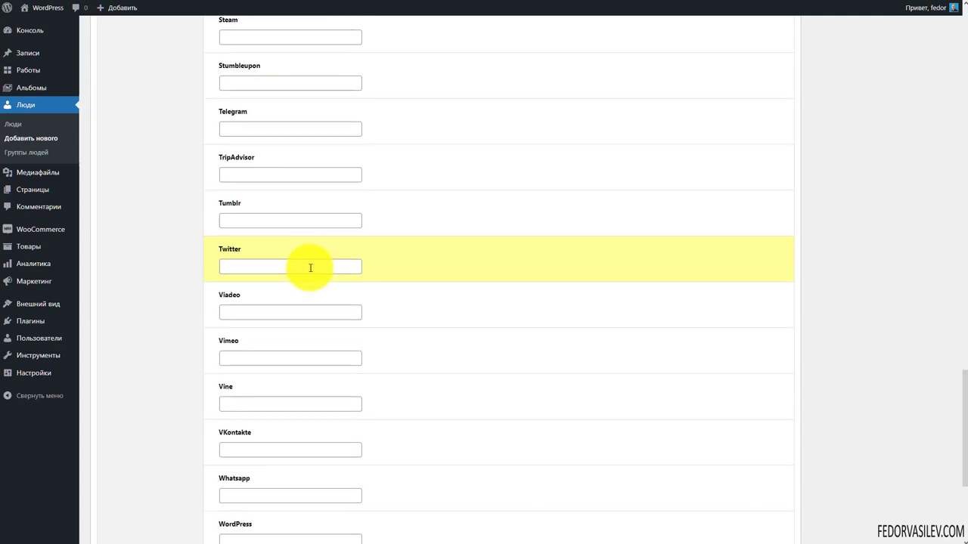
pyautogui.scroll(20, 325, 420)
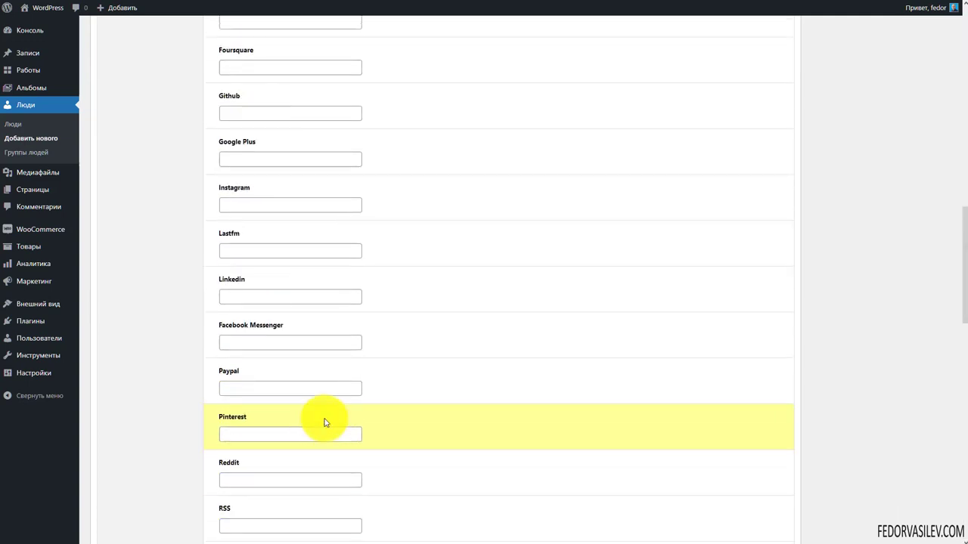
pyautogui.scroll(3, 280, 397)
pyautogui.click(128, 428)
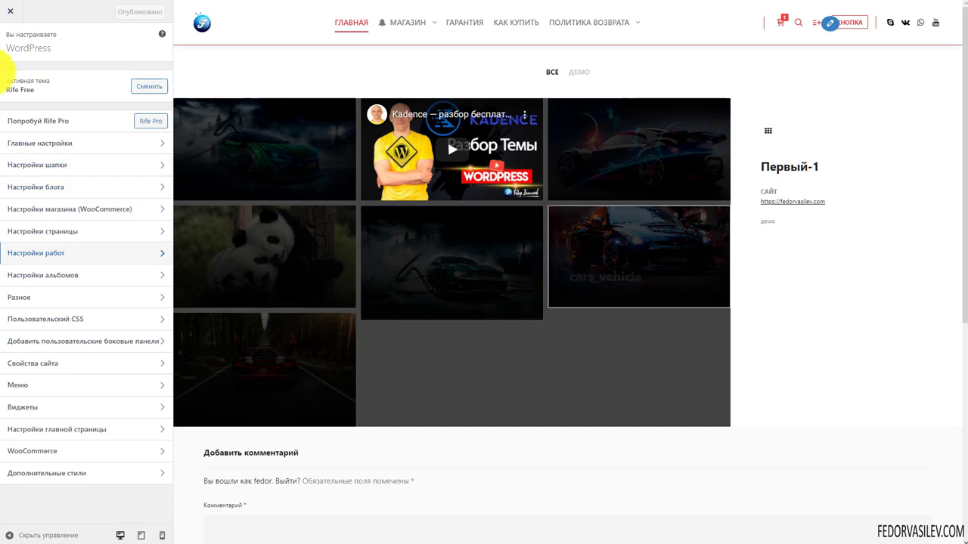
# Step: Leave the theme customizer and open the Rife Free импорт и информация page
pyautogui.click(10, 11)
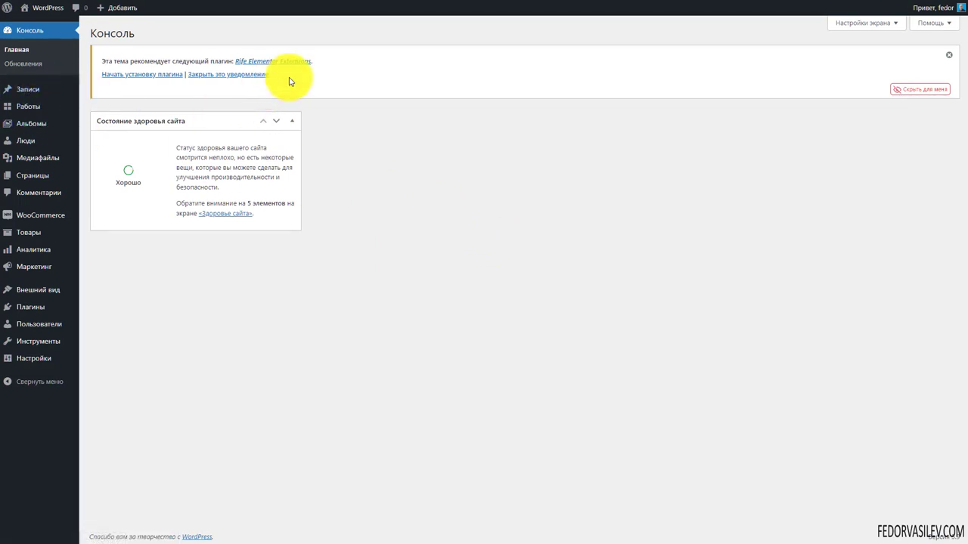
pyautogui.moveTo(287, 76); pyautogui.dragTo(141, 60)
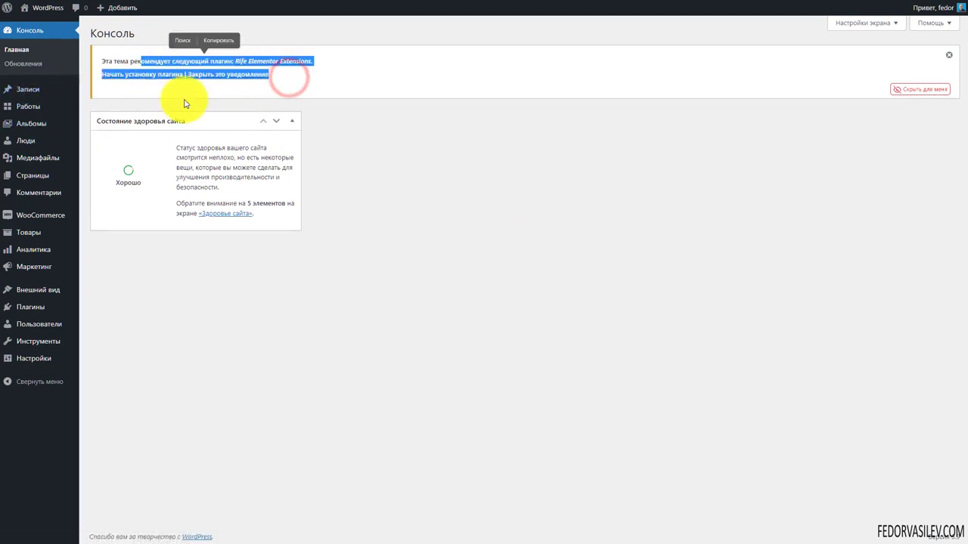
pyautogui.click(430, 195)
pyautogui.click(34, 290)
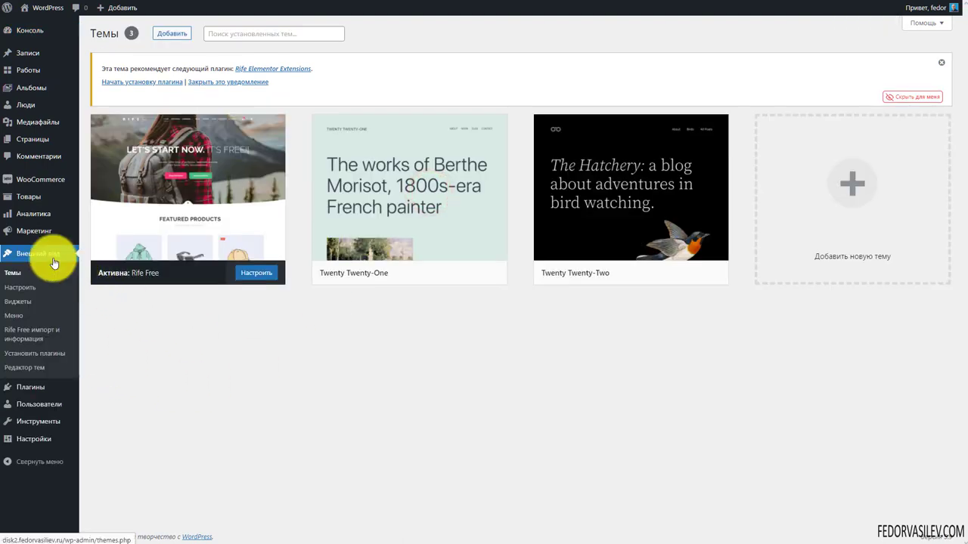
pyautogui.click(24, 341)
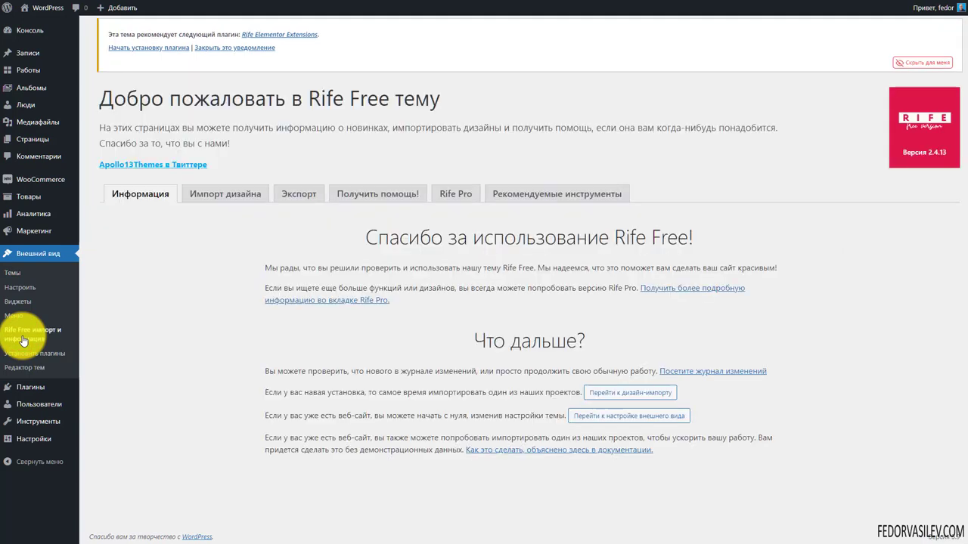
# Step: Filter the importable designs to Free, select the Unicorn design and proceed to its import configuration
pyautogui.click(225, 137)
pyautogui.click(436, 282)
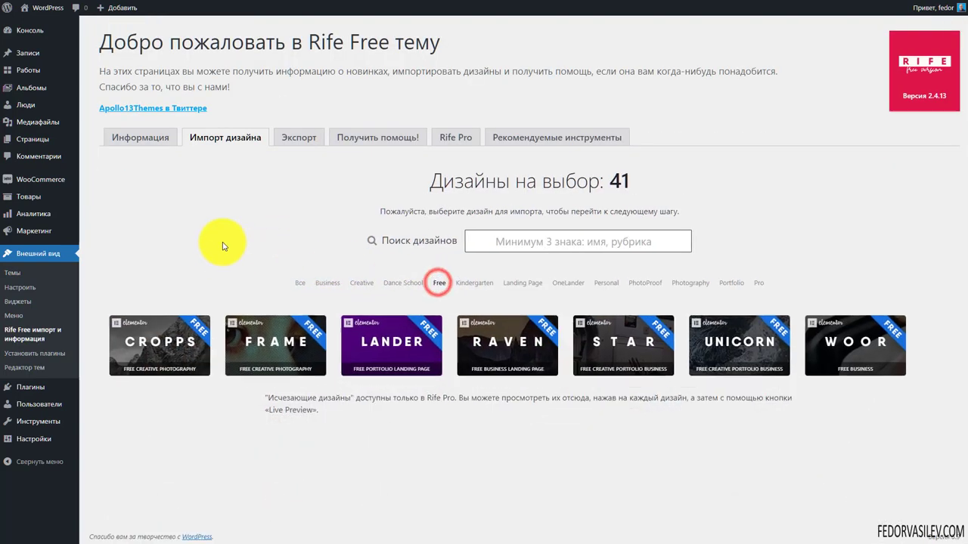
pyautogui.click(846, 335)
pyautogui.click(722, 334)
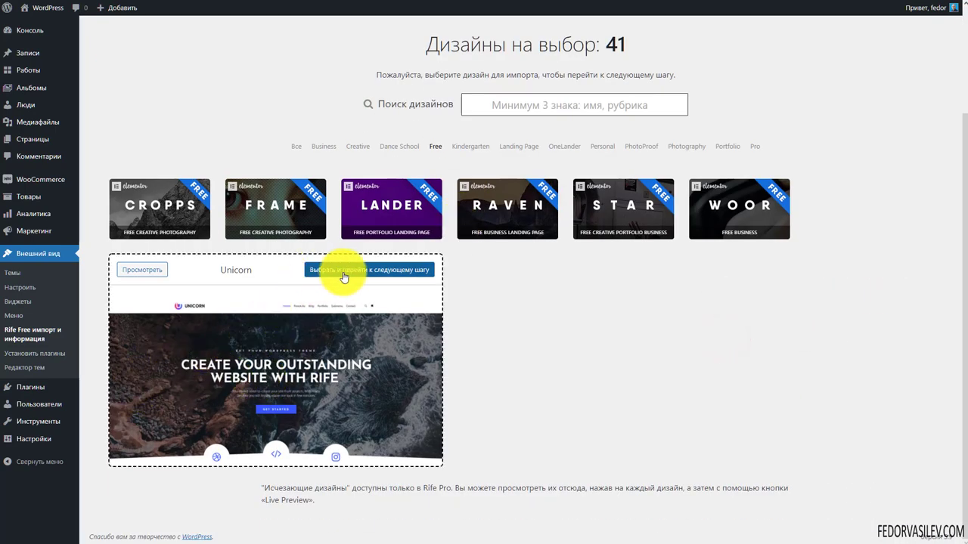
pyautogui.click(389, 272)
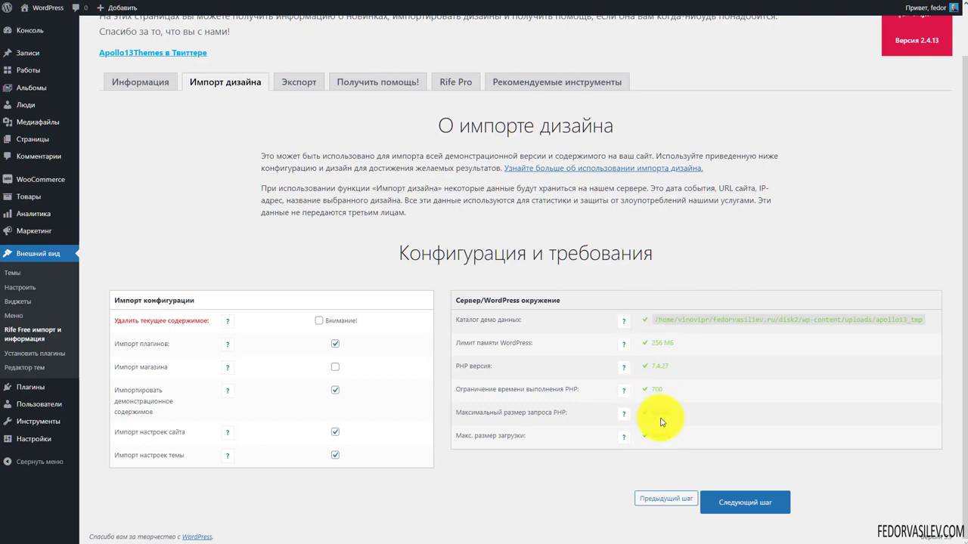
# Step: Examine the server requirements for the design import, including PHP version, maximum PHP request size and maximum upload size
pyautogui.scroll(1, 658, 410)
pyautogui.scroll(-1, 642, 325)
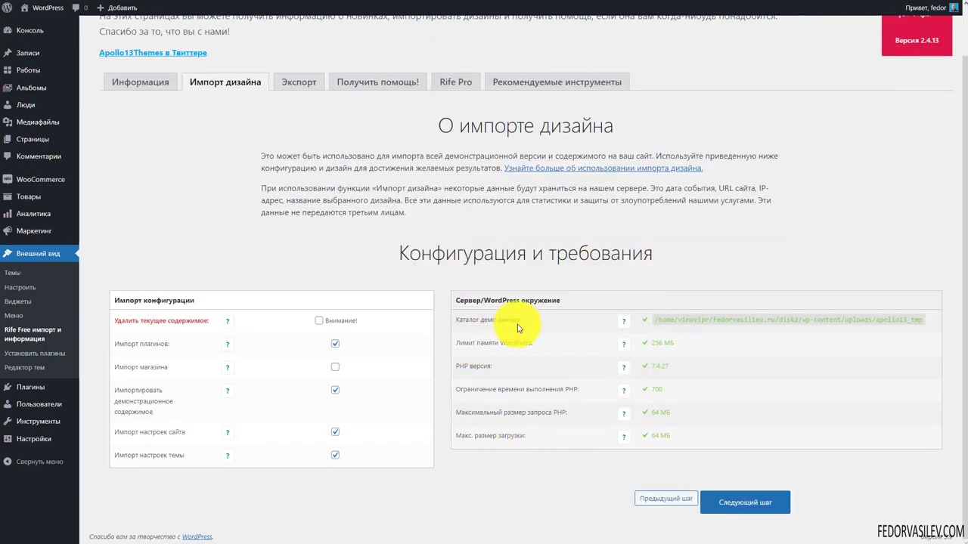
pyautogui.moveTo(627, 372)
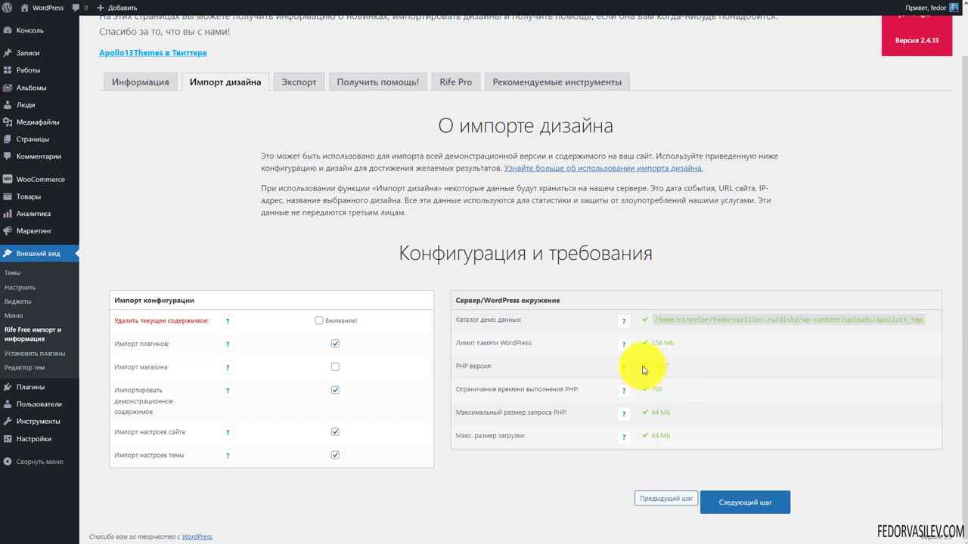
pyautogui.doubleClick(643, 370)
pyautogui.click(632, 476)
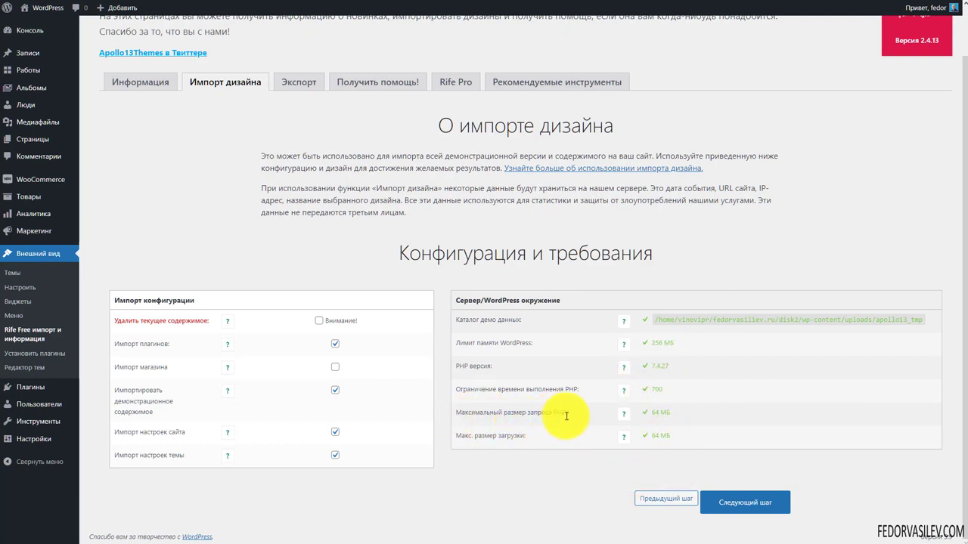
pyautogui.moveTo(631, 415)
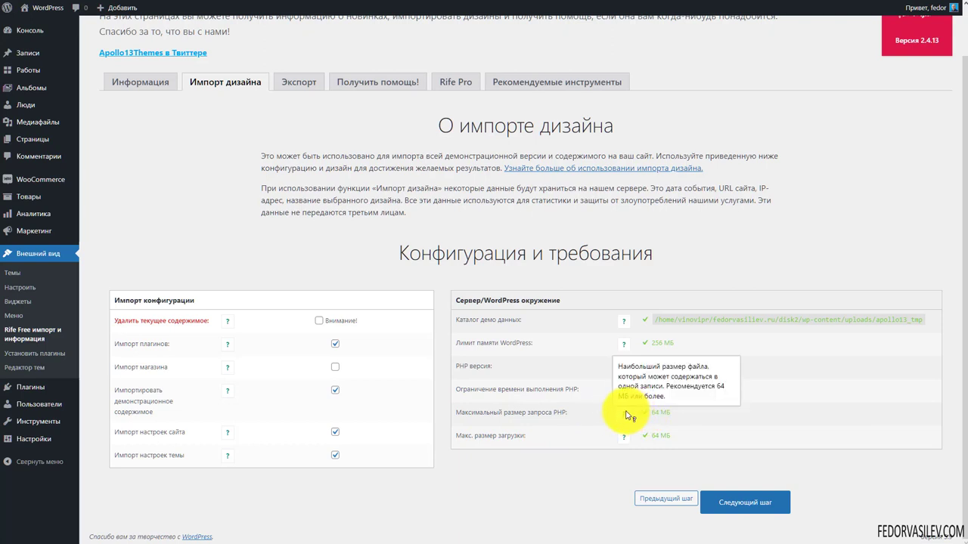
pyautogui.moveTo(674, 413); pyautogui.dragTo(647, 413)
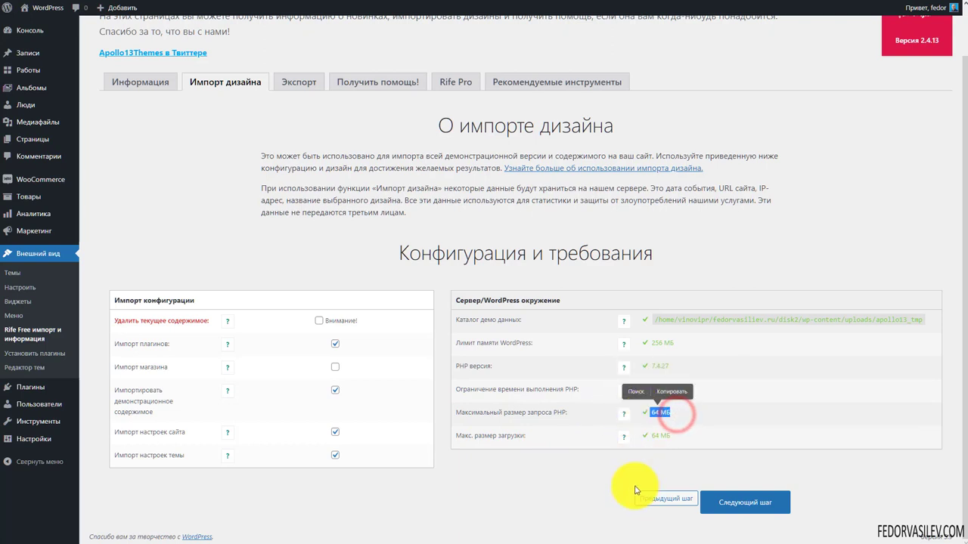
pyautogui.moveTo(539, 437); pyautogui.dragTo(474, 437)
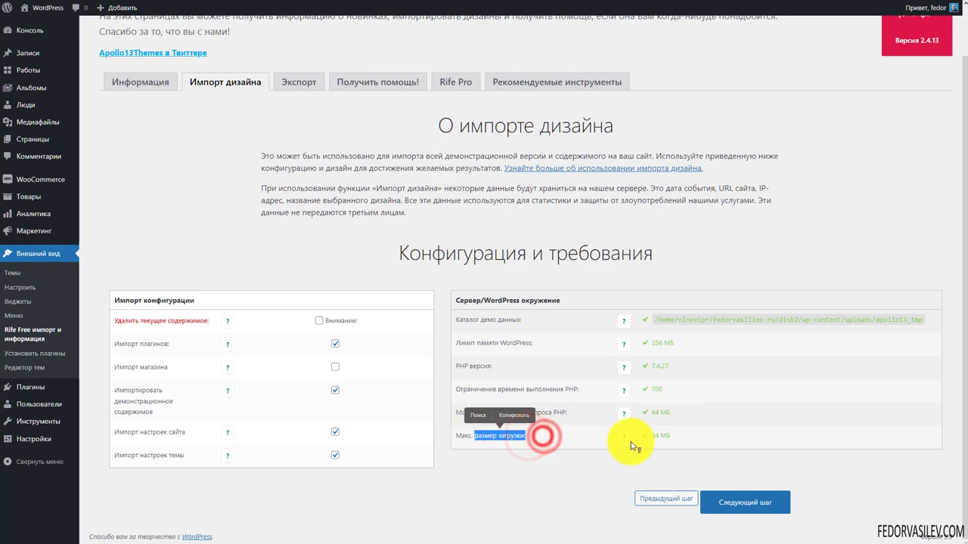
pyautogui.moveTo(626, 443)
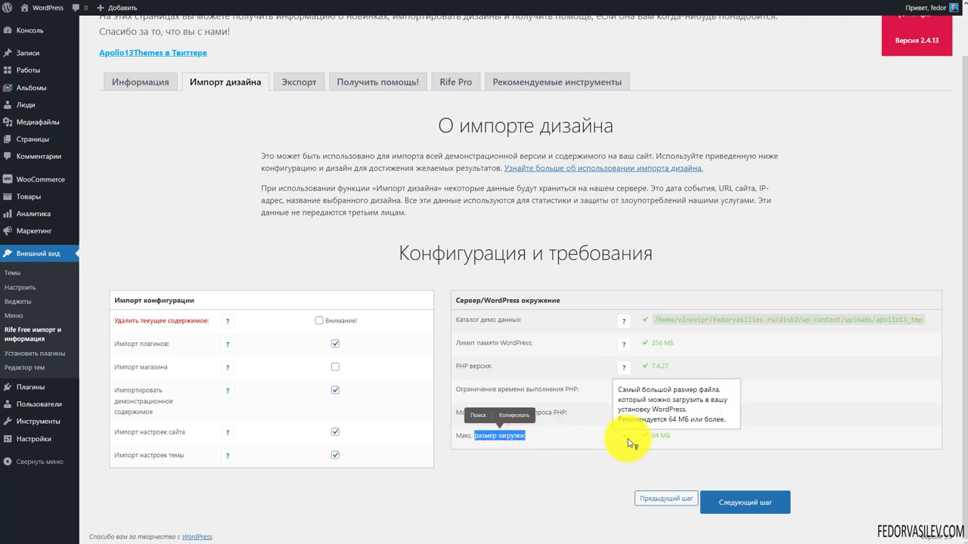
# Step: Examine the maximum upload size requirement and its recommended value in the server environment table
pyautogui.click(567, 436)
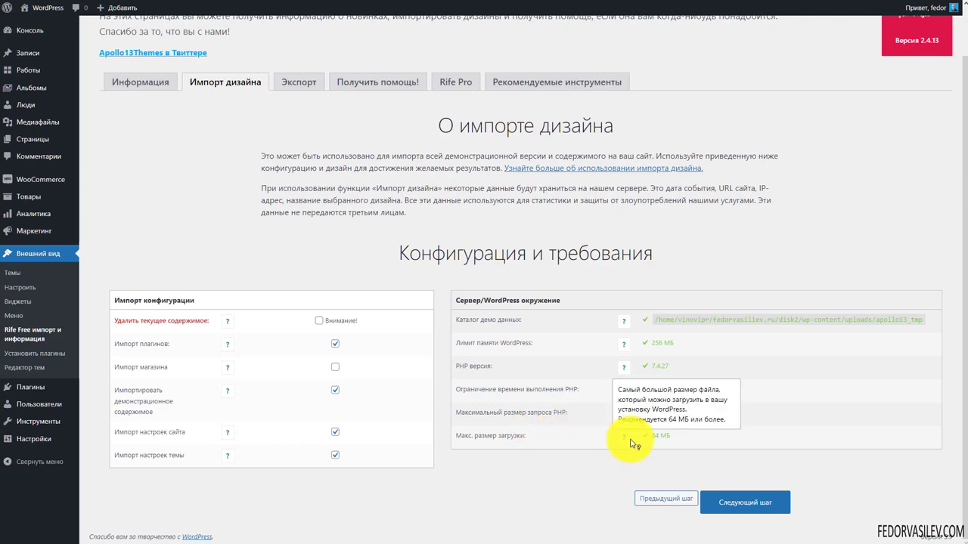
pyautogui.moveTo(625, 442)
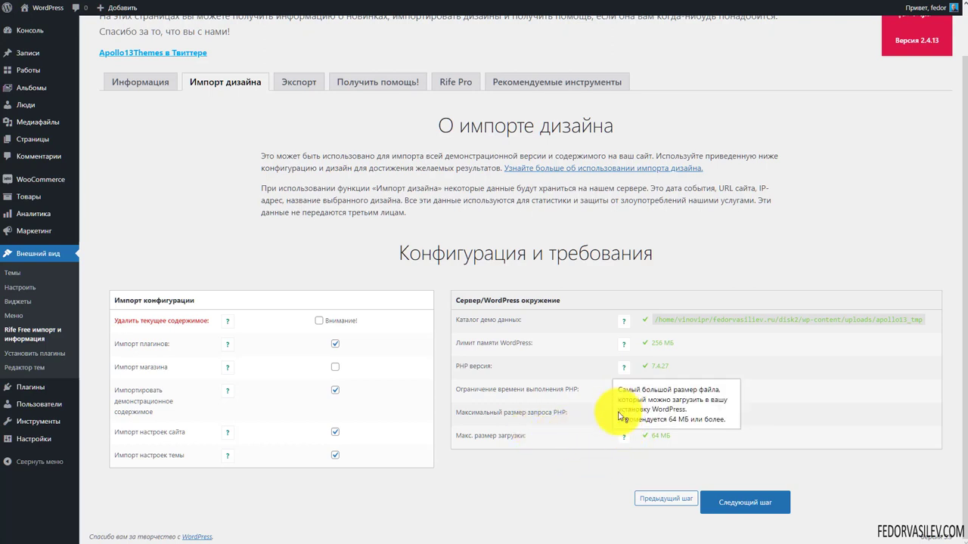
pyautogui.doubleClick(650, 437)
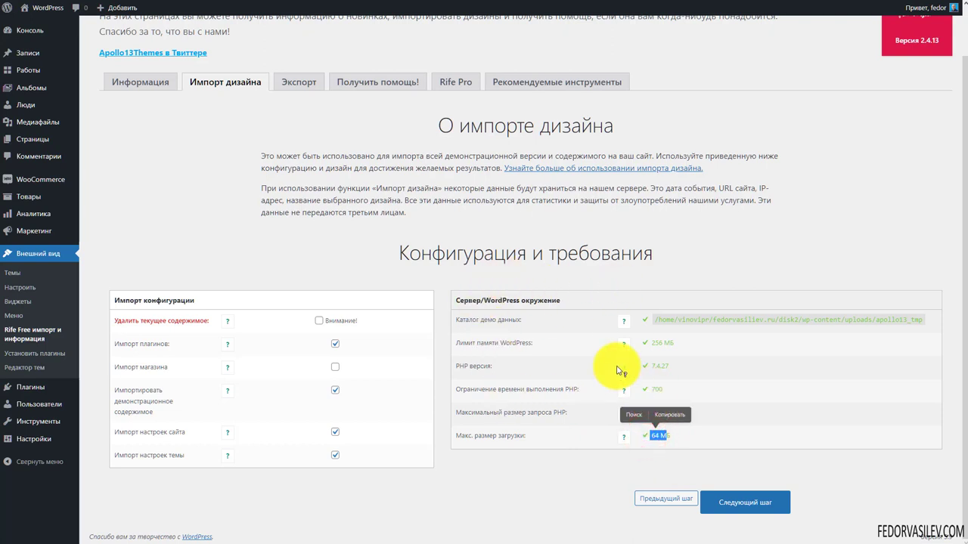
pyautogui.click(570, 261)
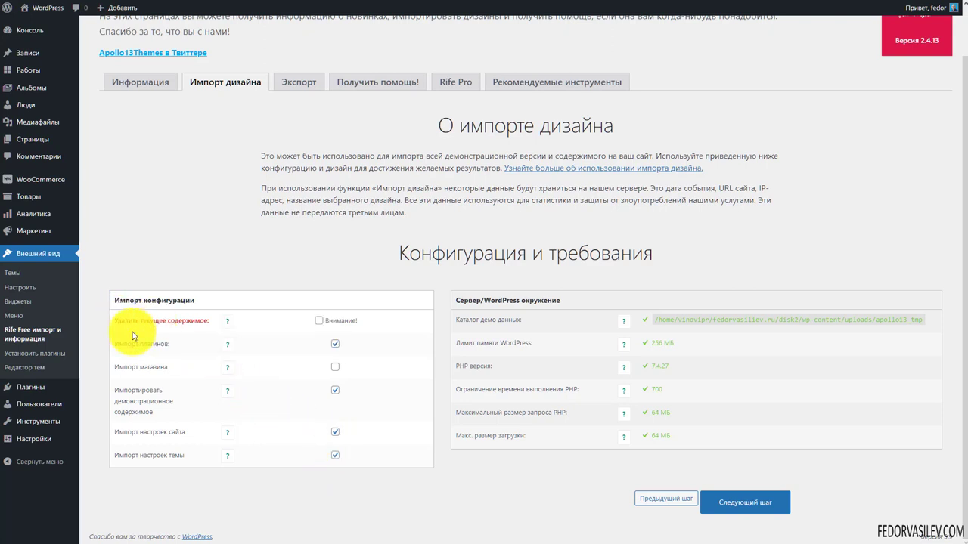
# Step: Enable Удалить текущее содержимое in the import configuration and check the Импорт магазина explanation, leaving the shop import off
pyautogui.moveTo(229, 325)
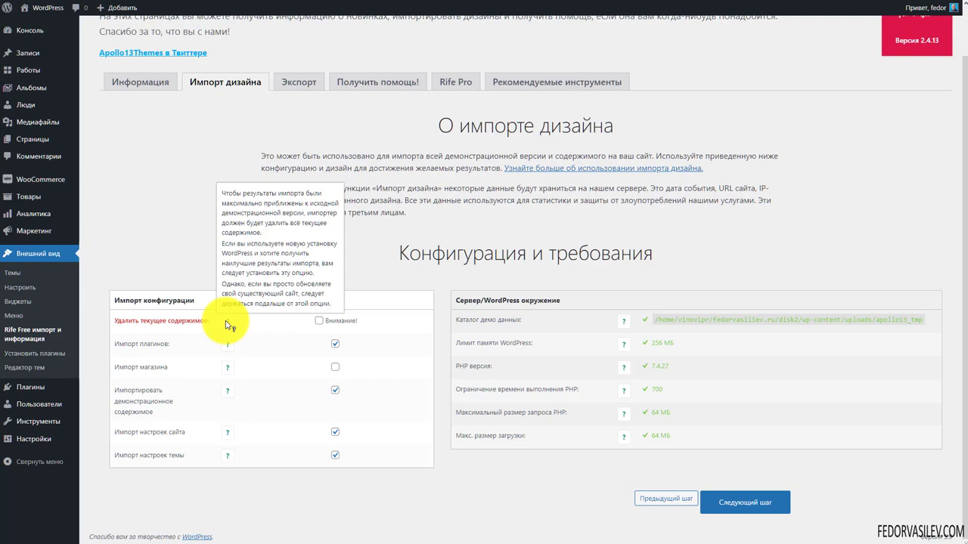
pyautogui.click(318, 323)
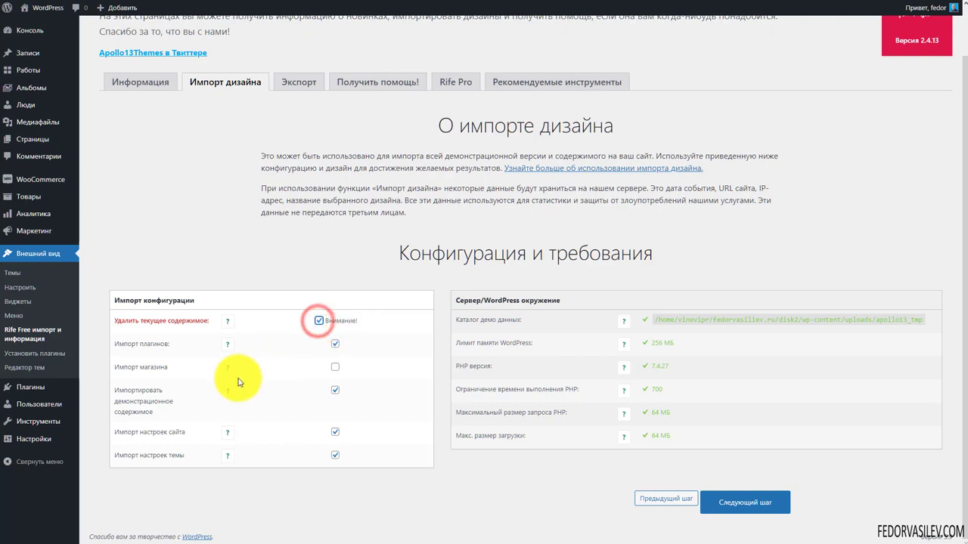
pyautogui.scroll(1, 655, 303)
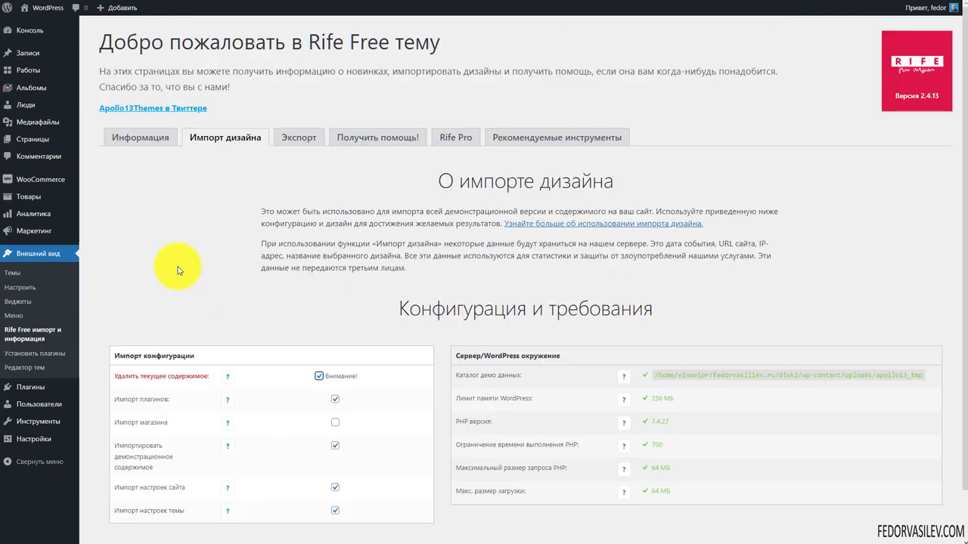
pyautogui.scroll(-1, 179, 266)
pyautogui.moveTo(238, 375)
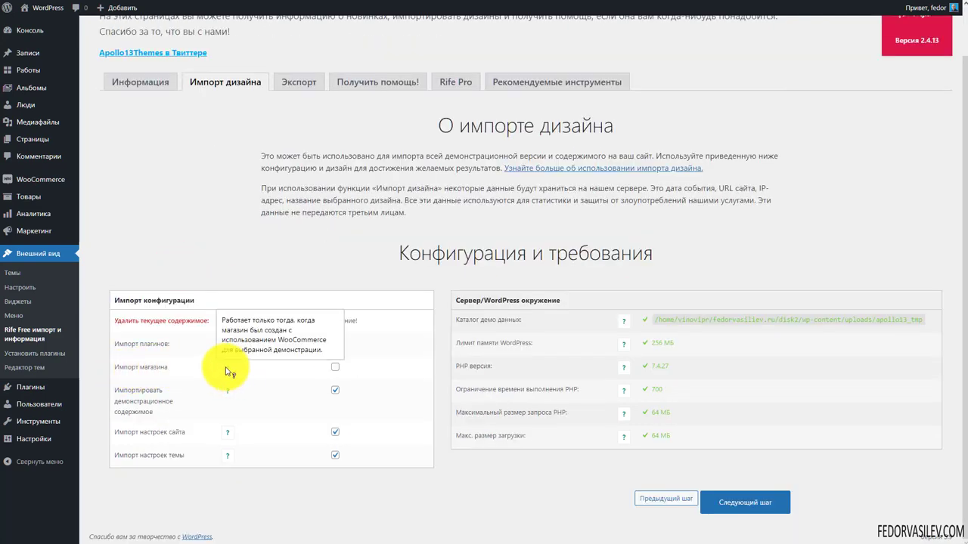
pyautogui.click(335, 369)
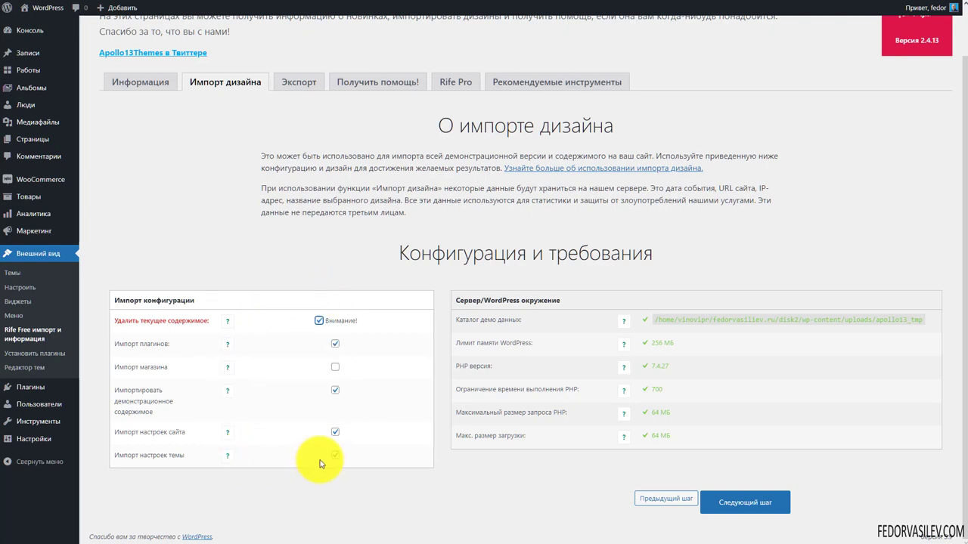
# Step: Proceed to the Unicorn import and start it, confirming the deletion of all current content
pyautogui.click(741, 502)
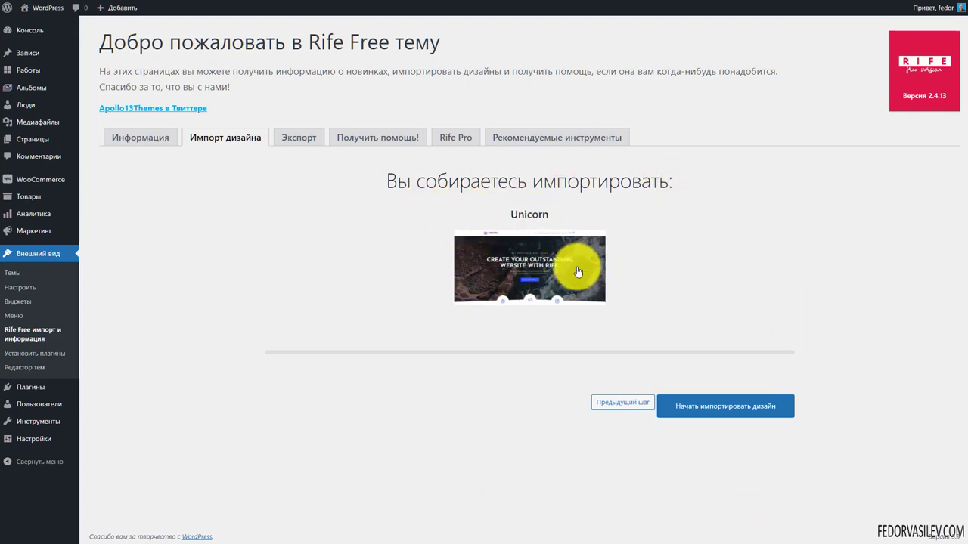
pyautogui.click(700, 411)
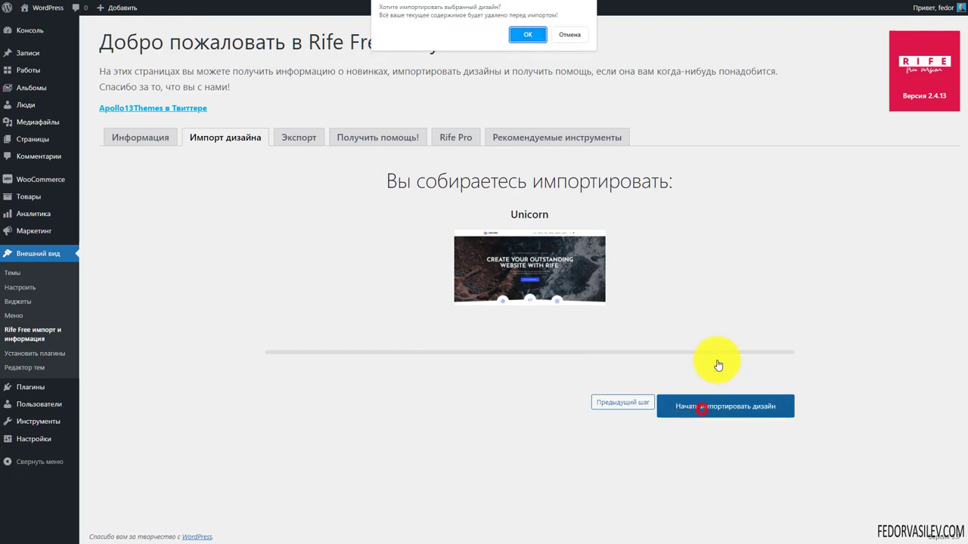
pyautogui.click(523, 35)
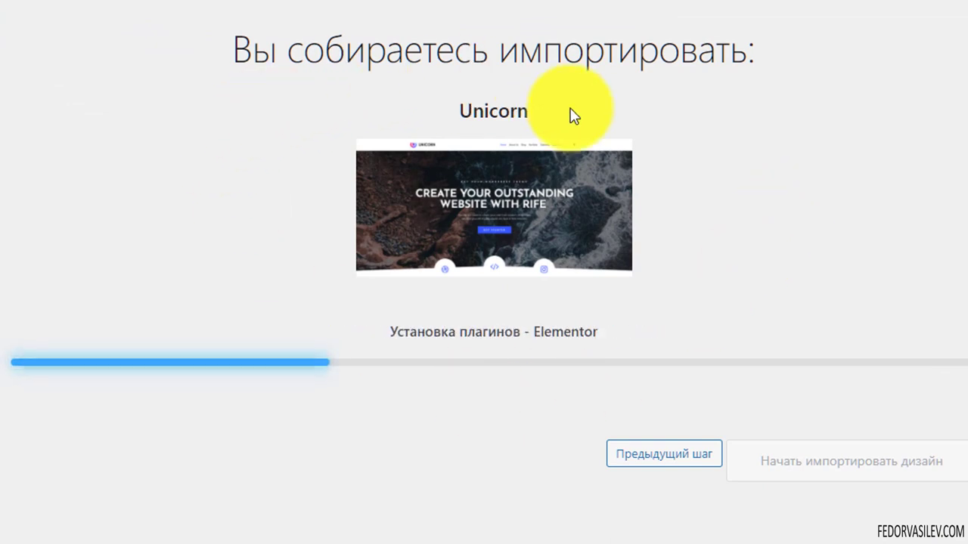
# Step: Follow the Unicorn import progress through the plugin installation and content import stages
pyautogui.moveTo(609, 325); pyautogui.dragTo(498, 331)
pyautogui.click(431, 335)
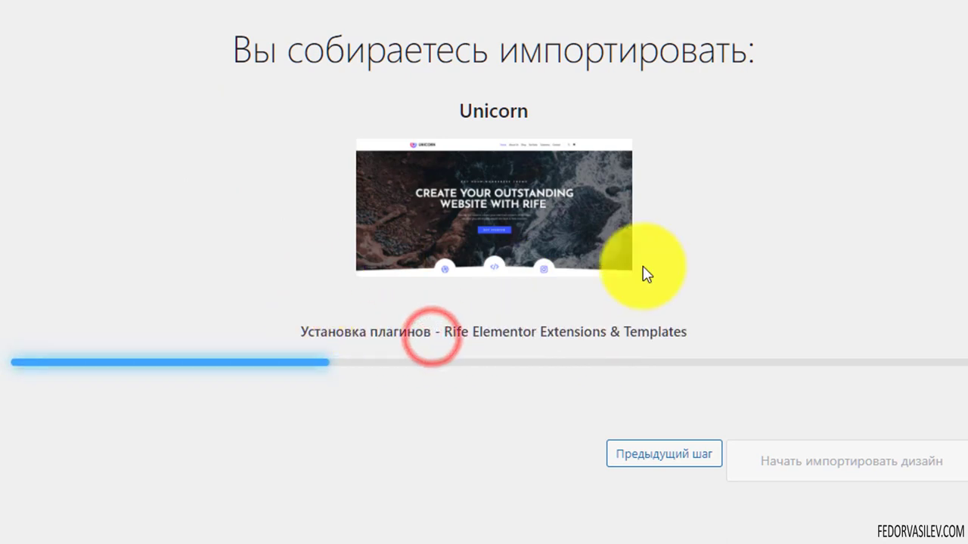
pyautogui.moveTo(459, 332); pyautogui.dragTo(685, 335)
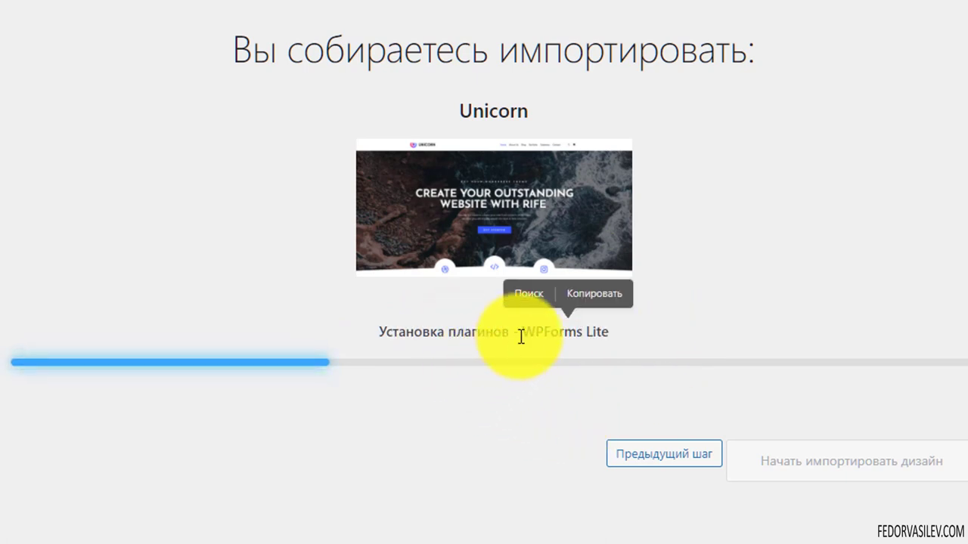
pyautogui.moveTo(525, 333); pyautogui.dragTo(627, 345)
pyautogui.click(746, 318)
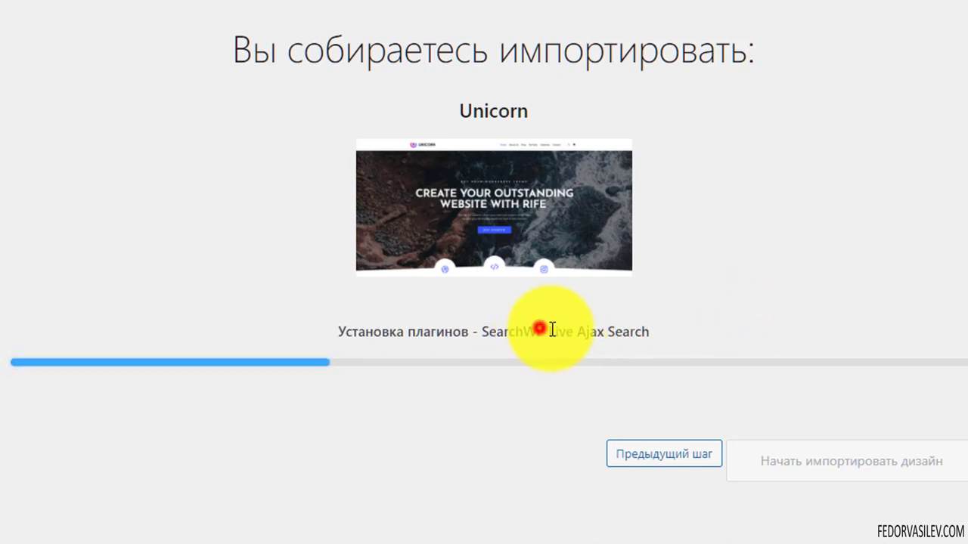
pyautogui.tripleClick(540, 330)
pyautogui.click(809, 315)
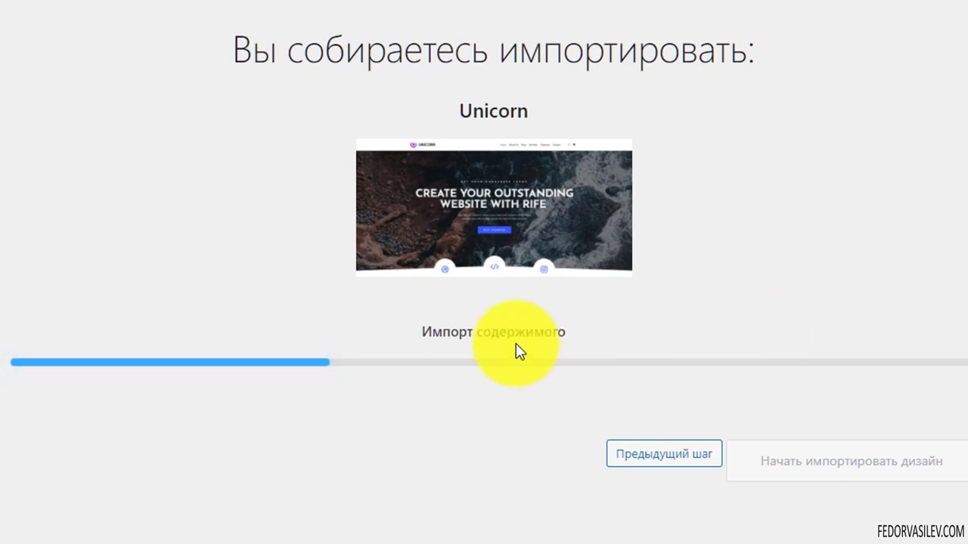
pyautogui.moveTo(571, 331); pyautogui.dragTo(440, 330)
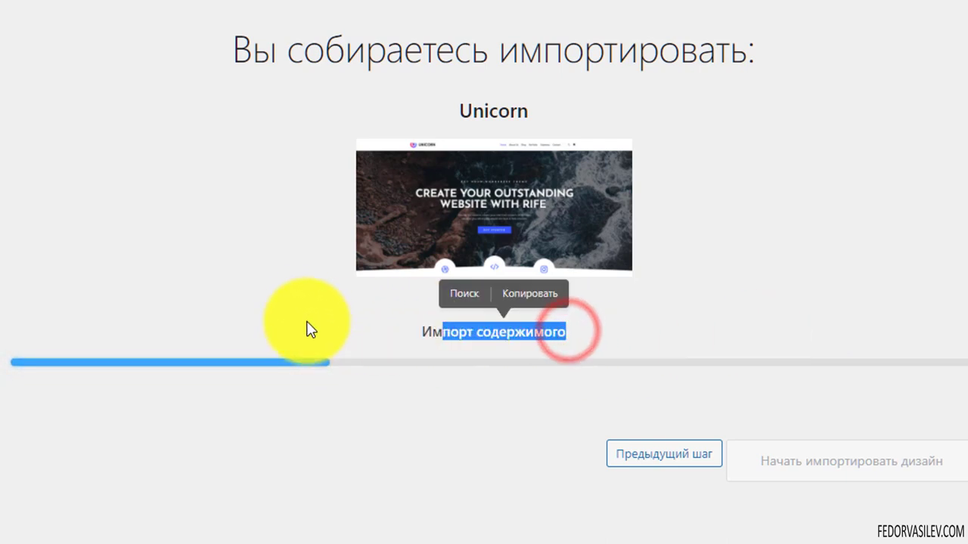
pyautogui.click(301, 315)
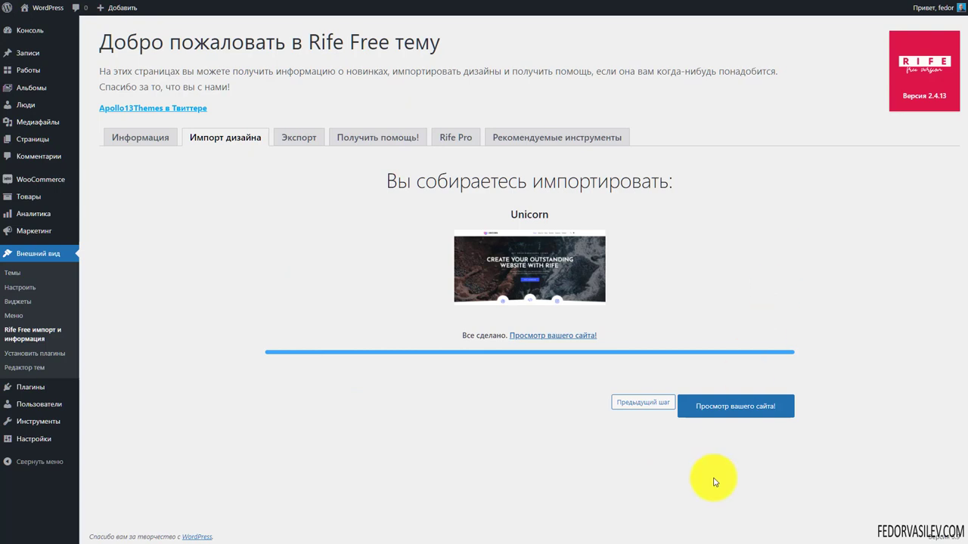
# Step: View the imported site and check its header's Submenu, hidden sidebar and search
pyautogui.click(752, 410)
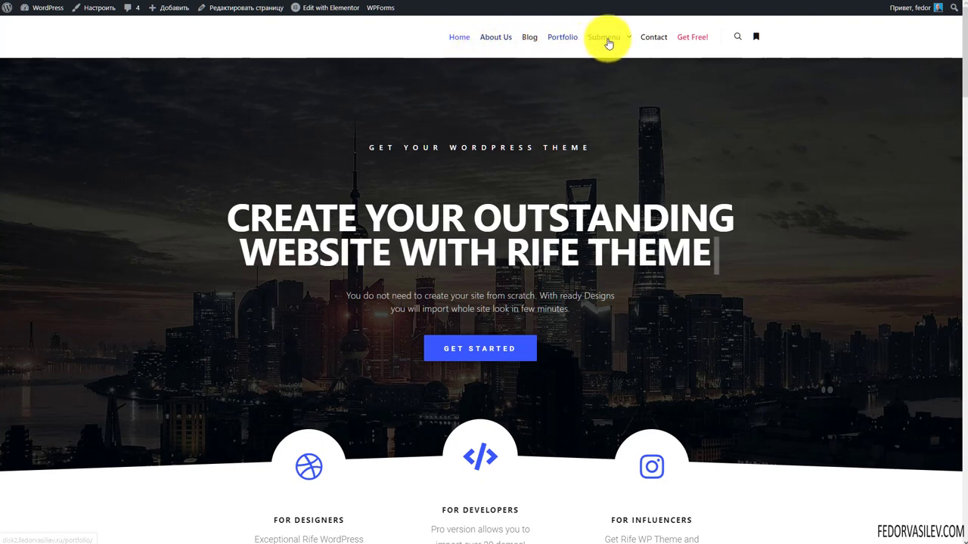
pyautogui.moveTo(633, 42)
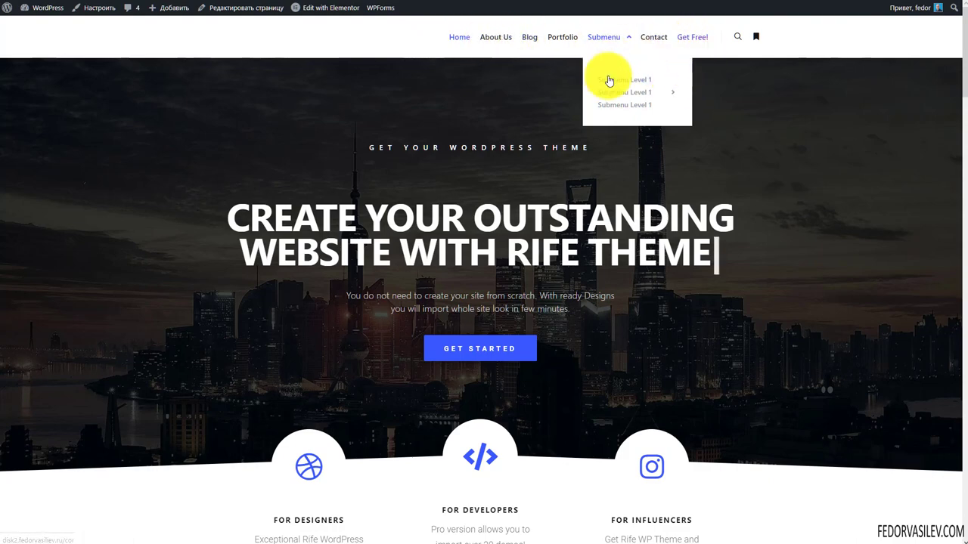
pyautogui.click(755, 37)
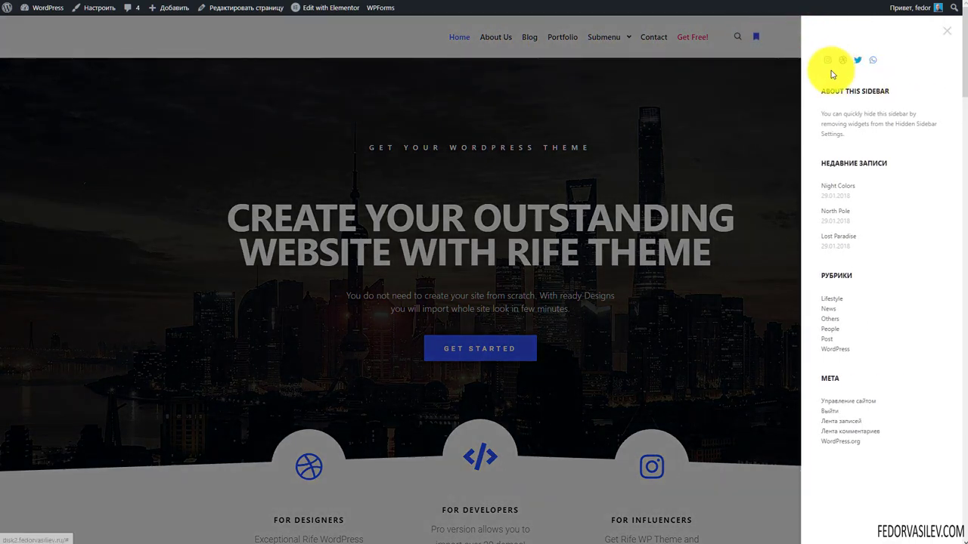
pyautogui.click(946, 31)
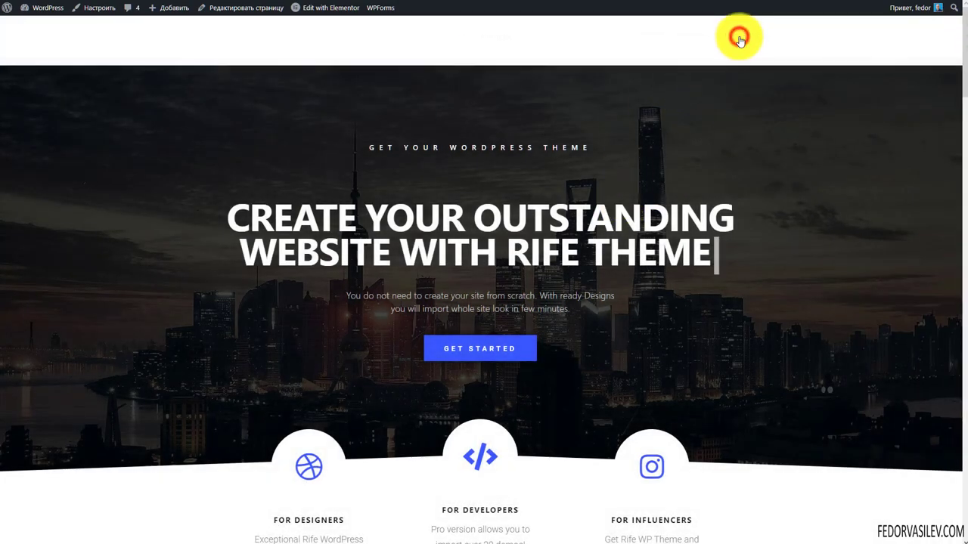
pyautogui.click(741, 37)
pyautogui.click(744, 117)
# Step: Look through the imported home page's sections down to the client testimonials and return to its beginning
pyautogui.scroll(-2, 418, 178)
pyautogui.scroll(-3, 418, 178)
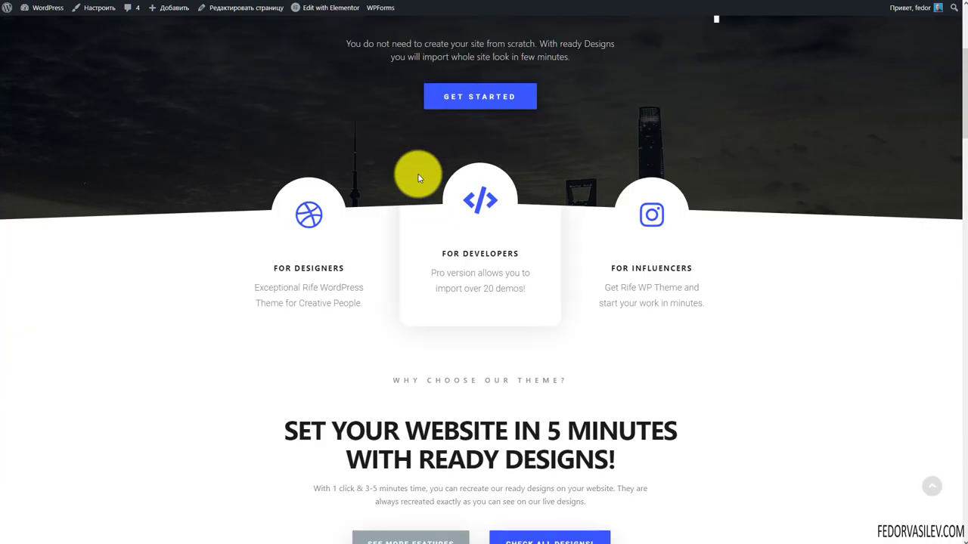
pyautogui.scroll(-12, 307, 179)
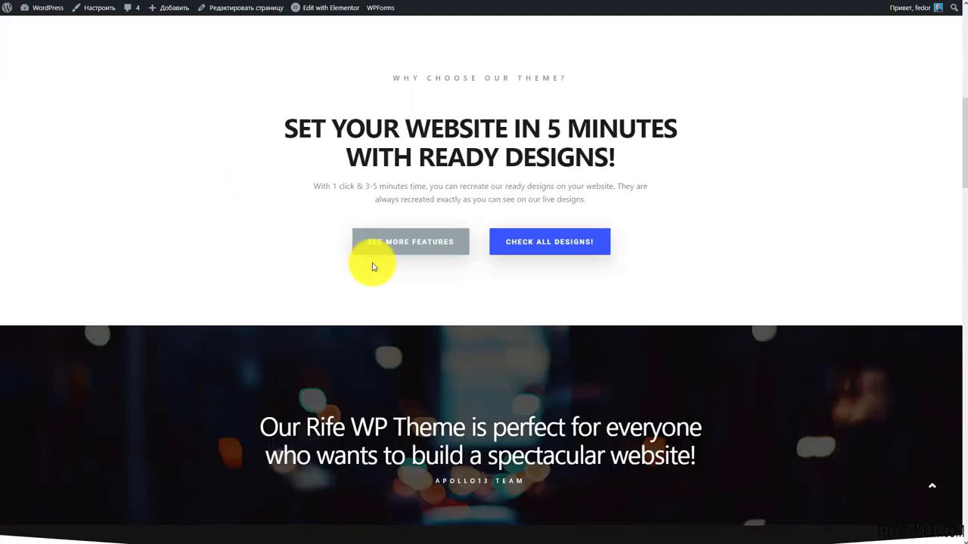
pyautogui.scroll(-12, 385, 176)
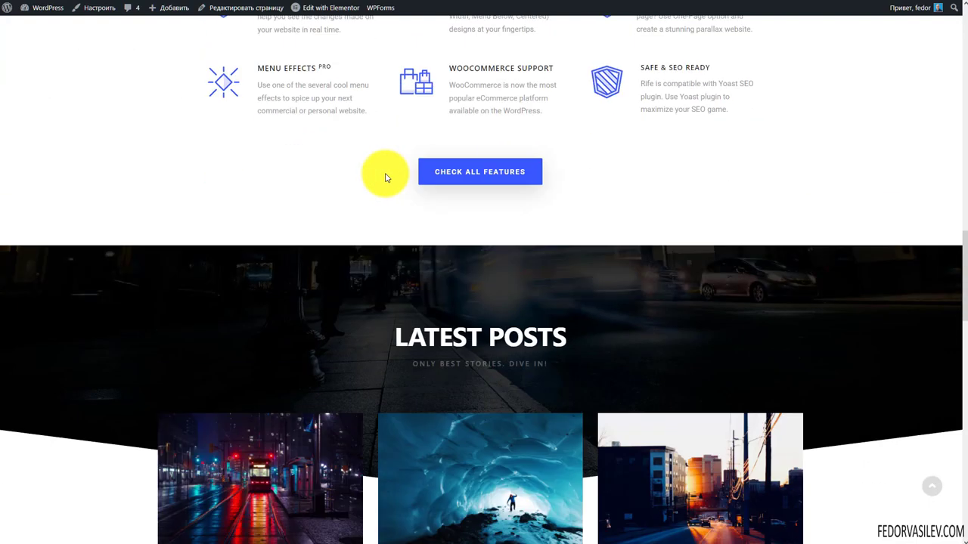
pyautogui.scroll(-7, 385, 173)
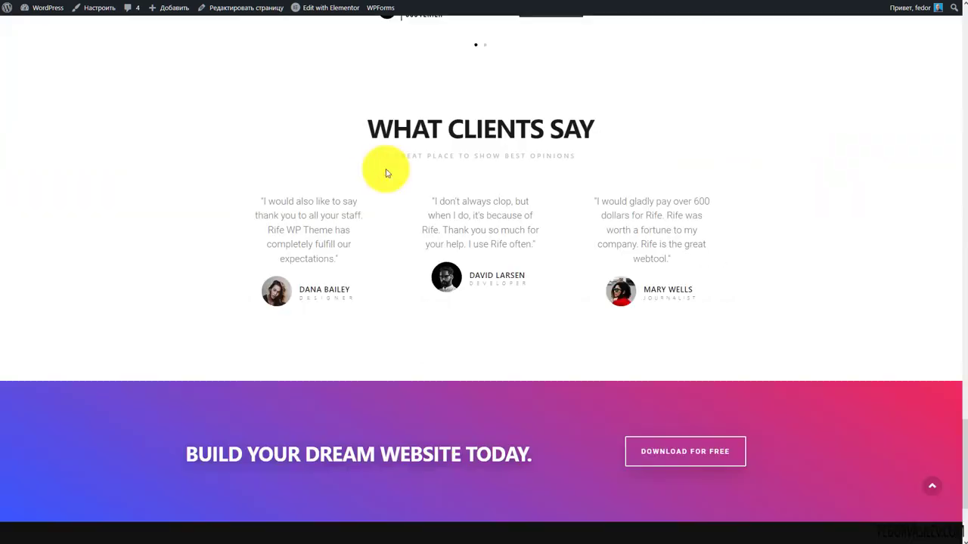
pyautogui.click(931, 495)
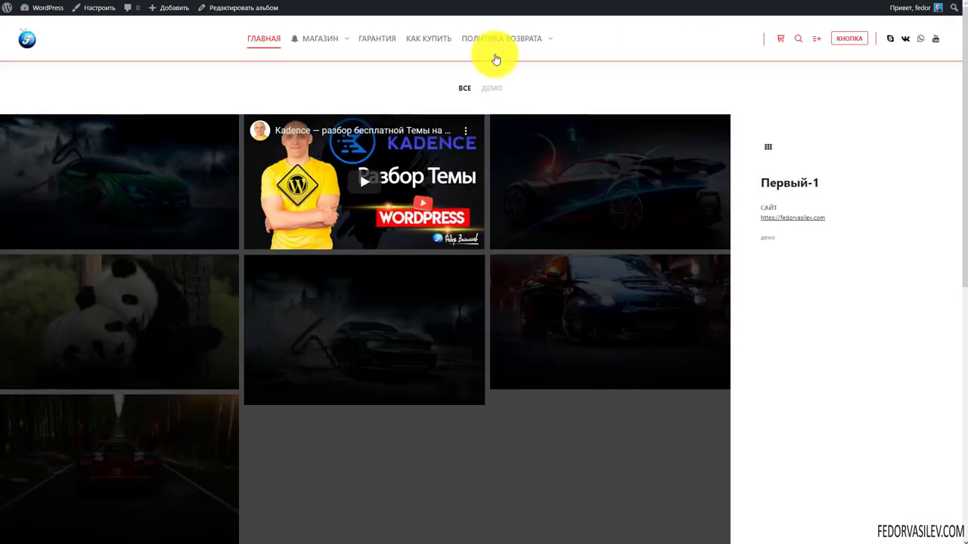
# Step: Go from the old album page to ГЛАВНАЯ and look over the home page in its new design
pyautogui.scroll(-2, 217, 99)
pyautogui.scroll(2, 222, 71)
pyautogui.click(256, 37)
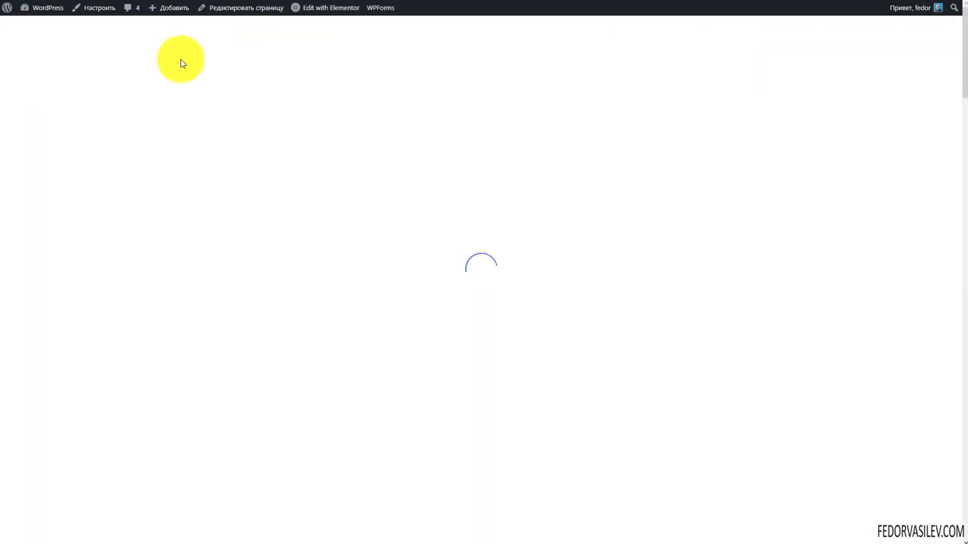
pyautogui.scroll(-3, 226, 183)
pyautogui.scroll(-6, 226, 181)
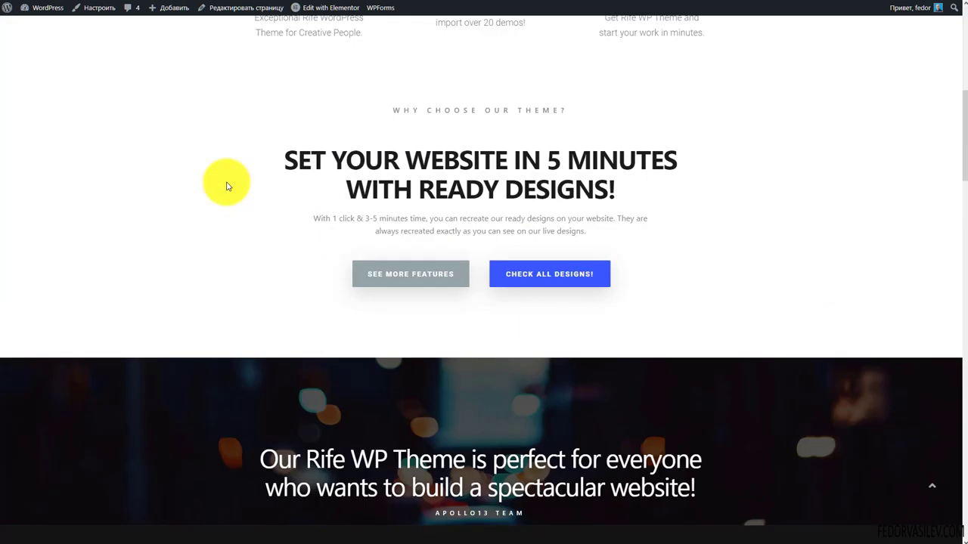
pyautogui.scroll(10, 492, 216)
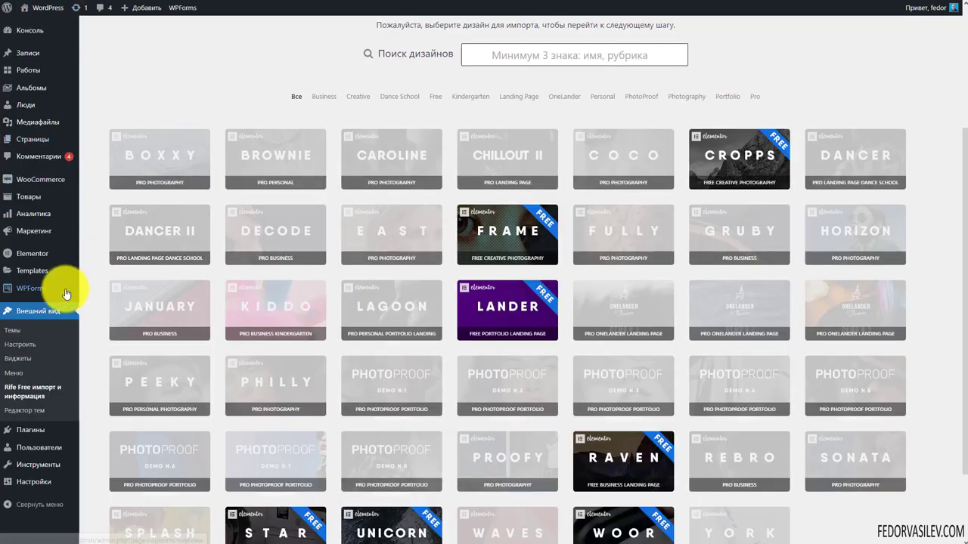
# Step: Open the installed plugins list in the WordPress admin and examine which plugins the design import added
pyautogui.scroll(-1, 19, 240)
pyautogui.click(59, 434)
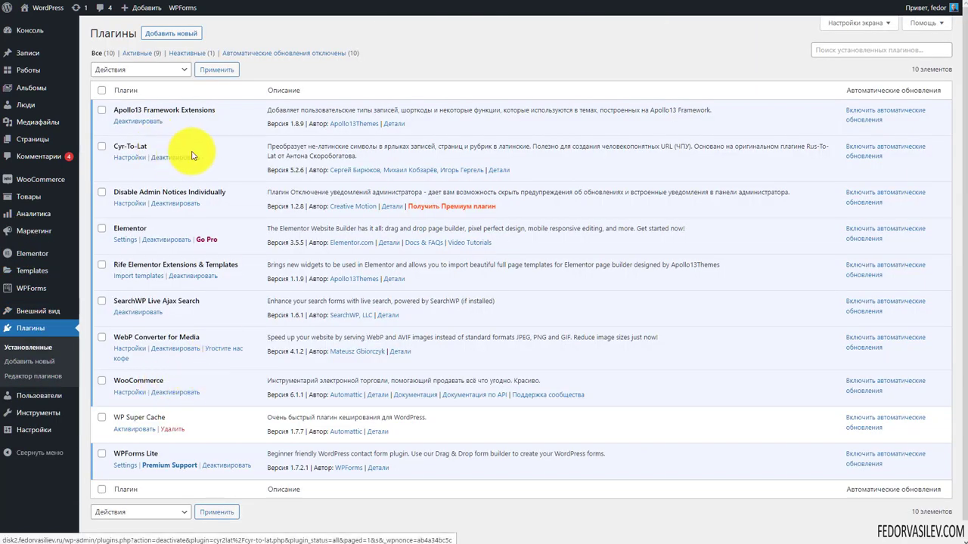
pyautogui.moveTo(223, 110); pyautogui.dragTo(135, 111)
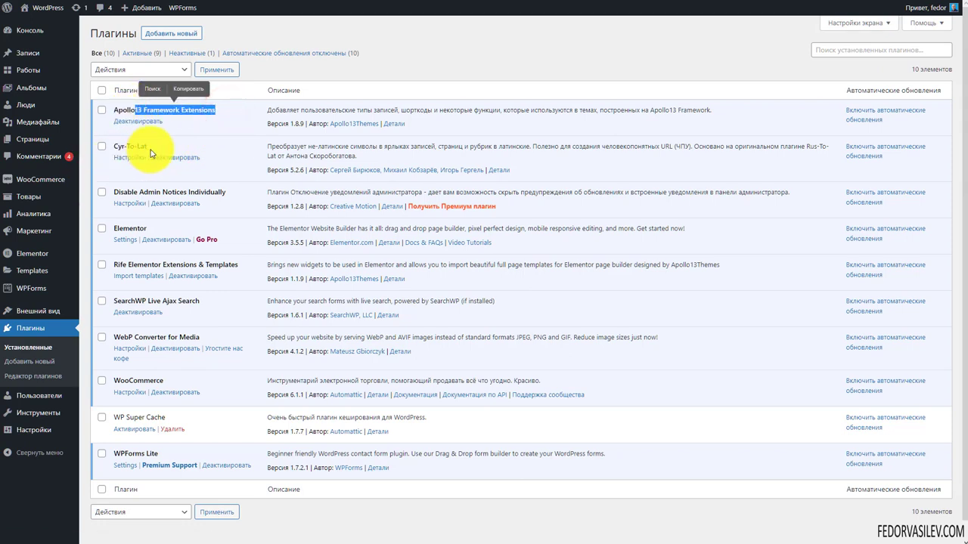
pyautogui.moveTo(236, 193); pyautogui.dragTo(127, 193)
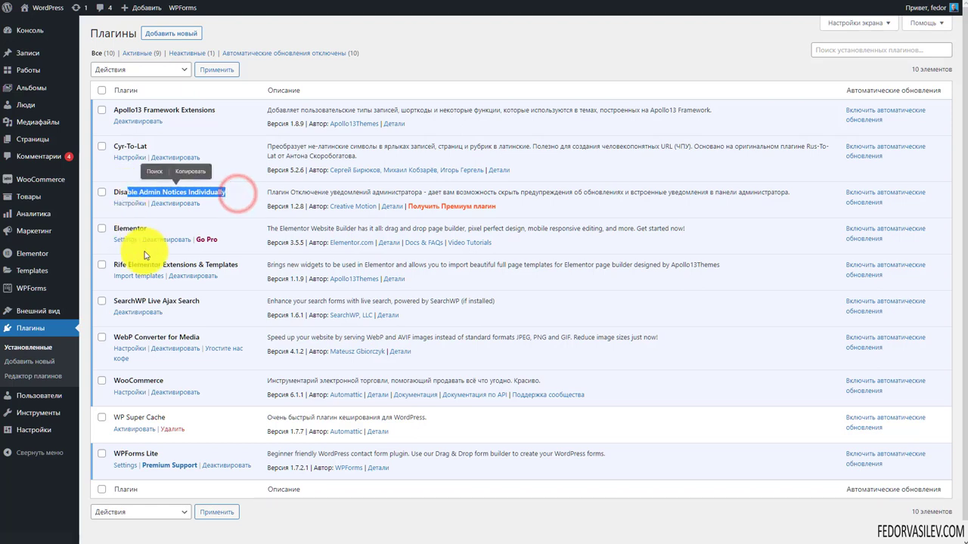
pyautogui.moveTo(152, 228); pyautogui.dragTo(112, 229)
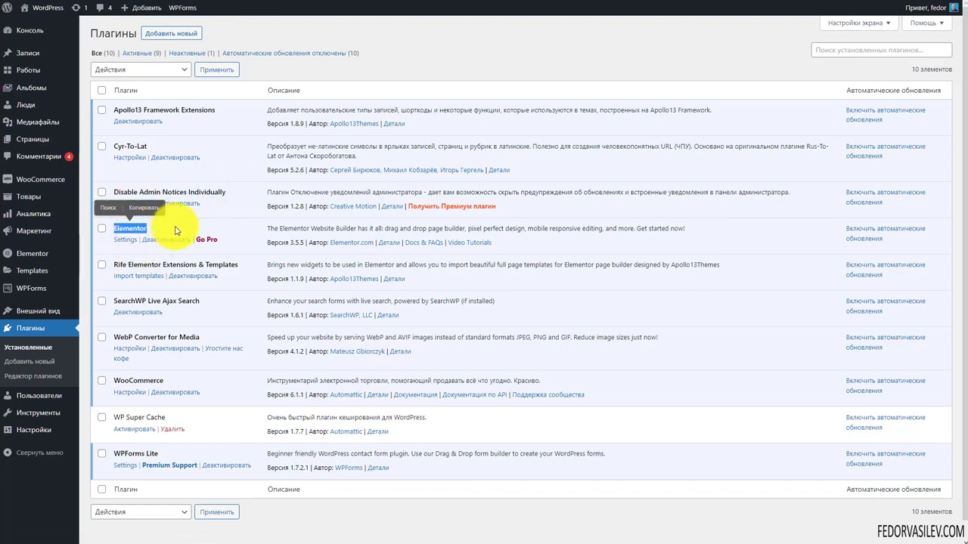
pyautogui.moveTo(247, 269); pyautogui.dragTo(134, 299)
pyautogui.moveTo(201, 337); pyautogui.dragTo(123, 336)
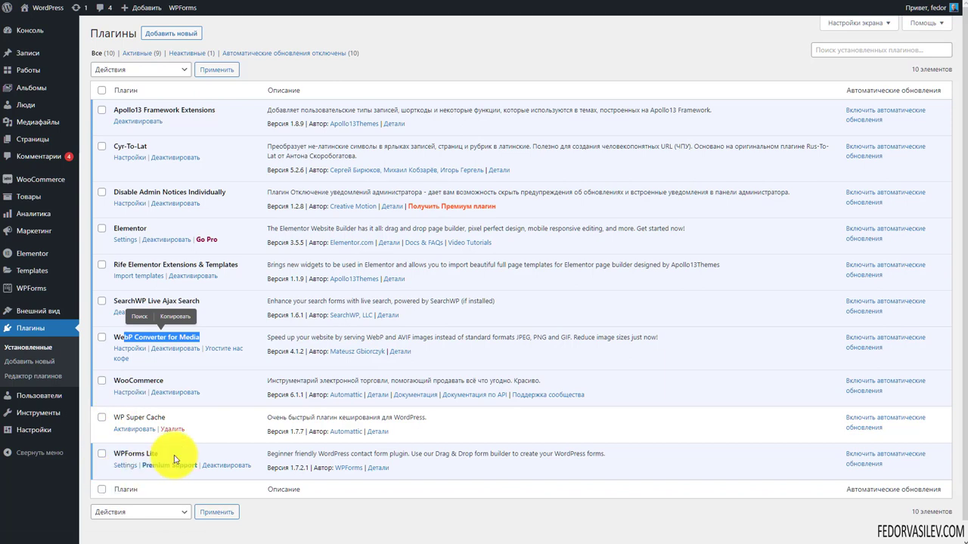
# Step: Check the WPForms Lite plugin entry, then examine the site's Contact page with its contact form
pyautogui.moveTo(179, 453); pyautogui.dragTo(120, 454)
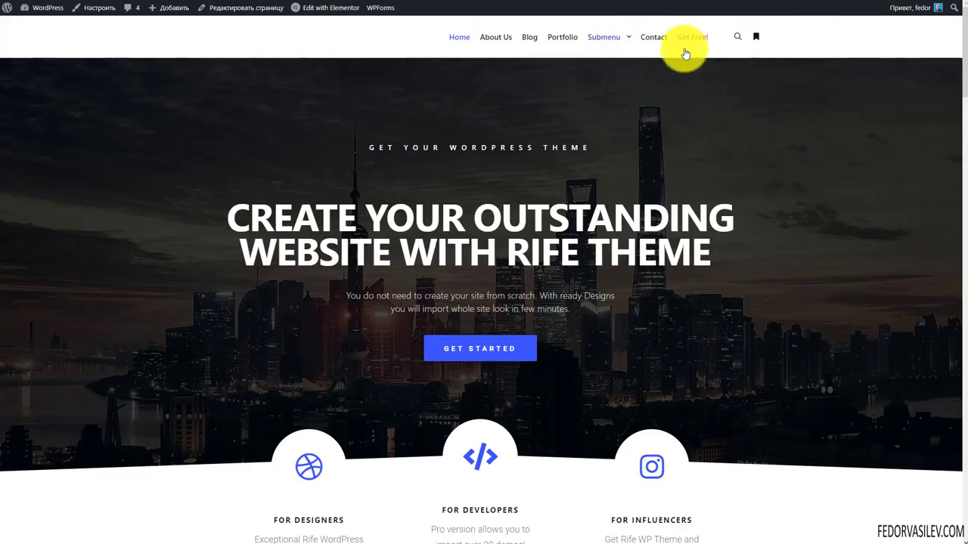
pyautogui.click(658, 40)
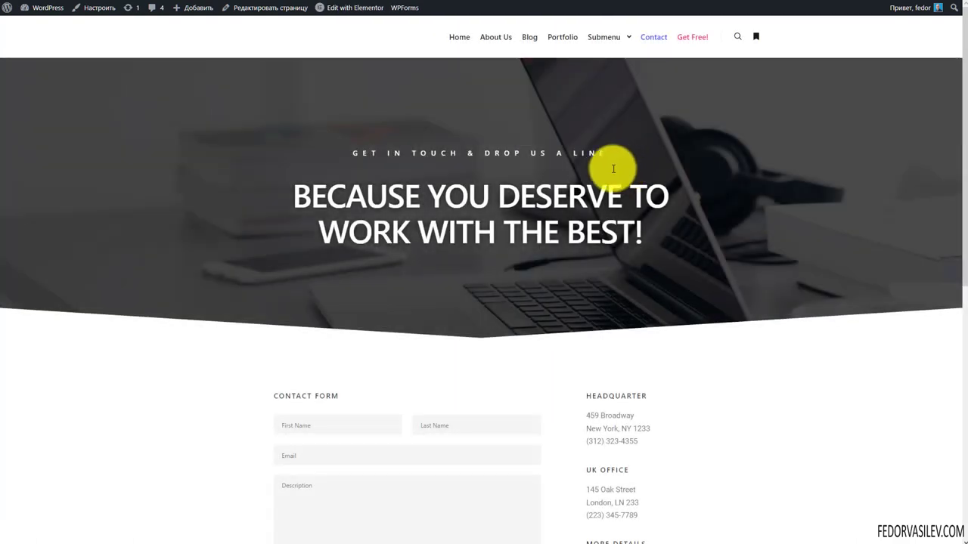
pyautogui.scroll(-4, 313, 320)
pyautogui.click(331, 236)
pyautogui.scroll(4, 677, 271)
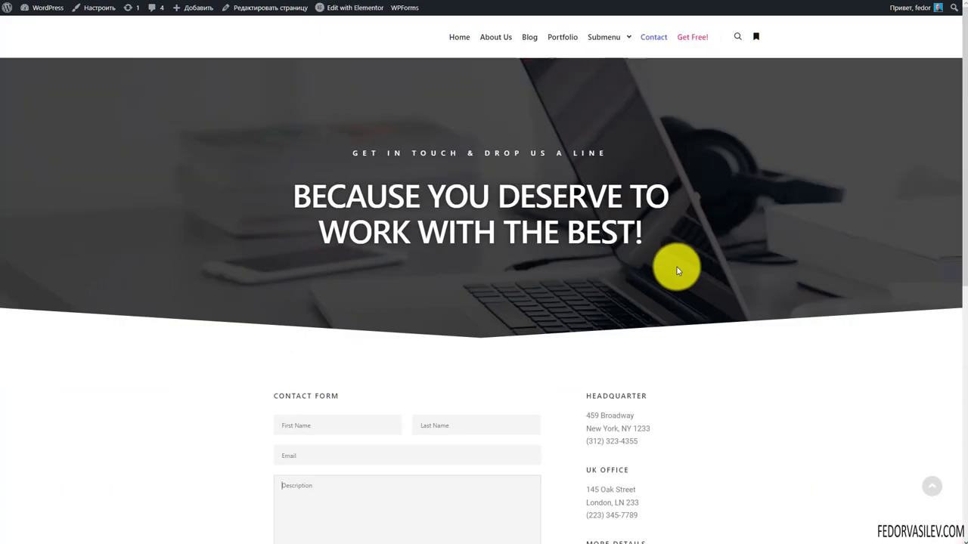
pyautogui.scroll(-4, 605, 242)
pyautogui.scroll(4, 583, 260)
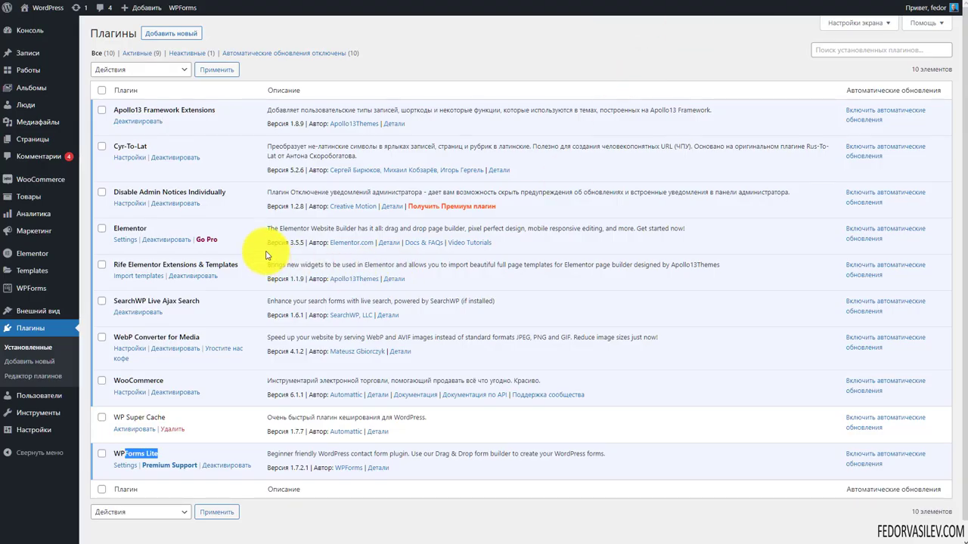
# Step: Rename the Contact page as "Контакты", update it and reload the page on the live site
pyautogui.click(22, 139)
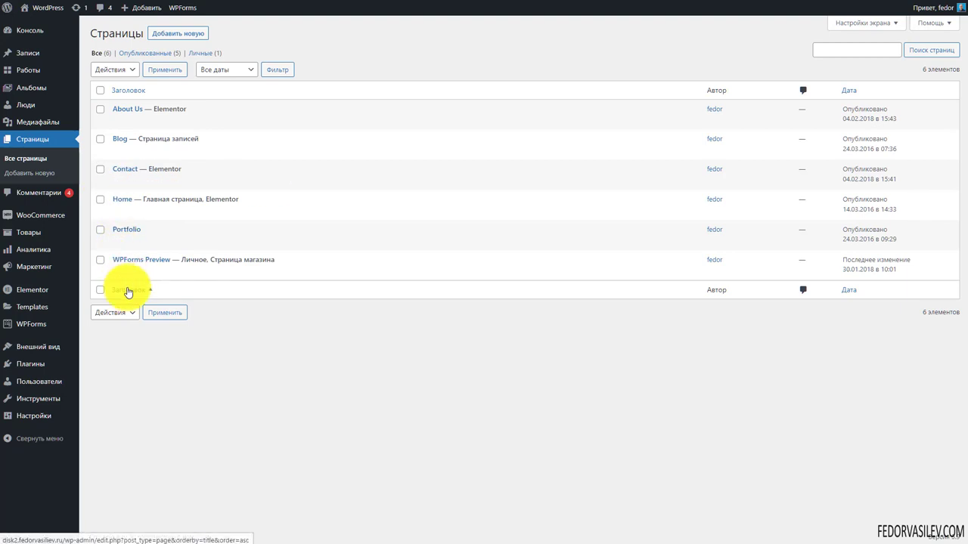
pyautogui.click(123, 170)
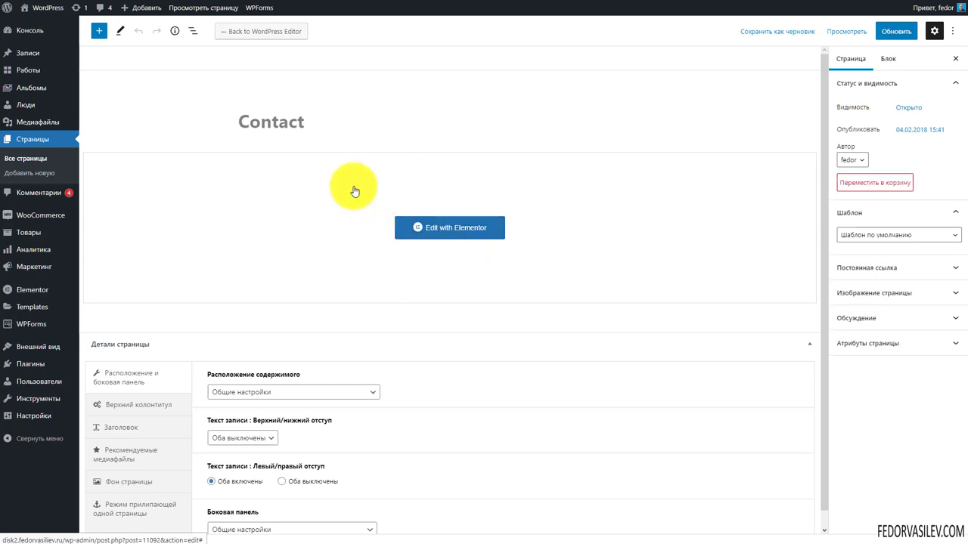
pyautogui.moveTo(308, 127); pyautogui.dragTo(162, 123)
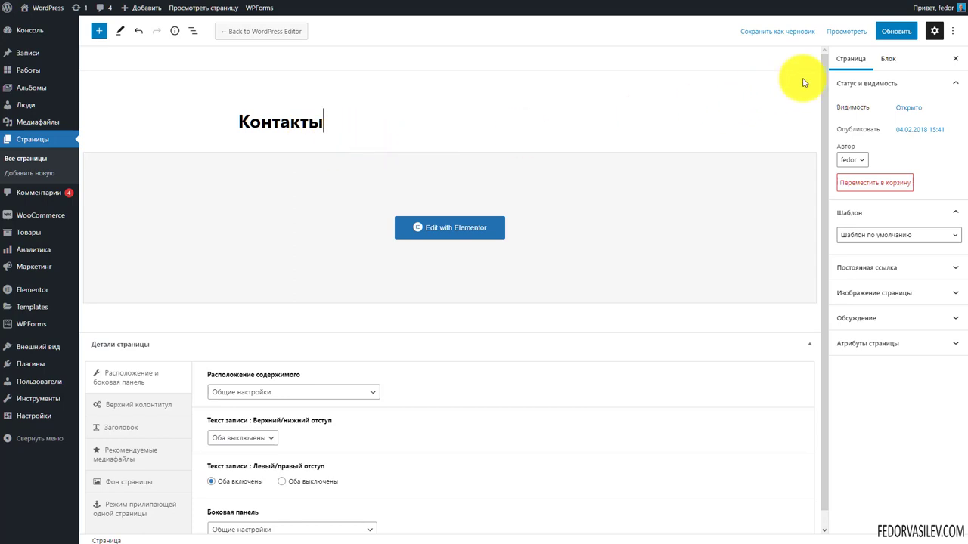
pyautogui.click(892, 36)
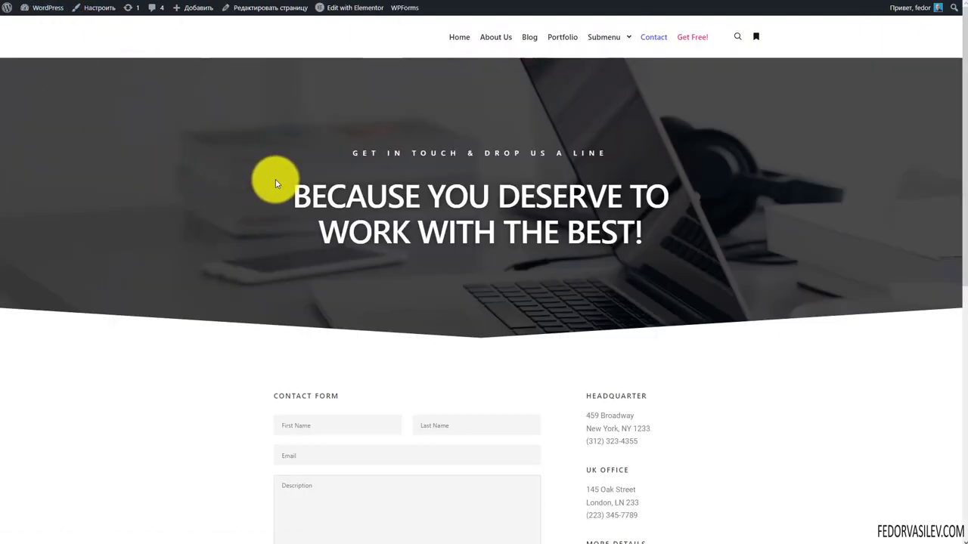
pyautogui.press('F5')
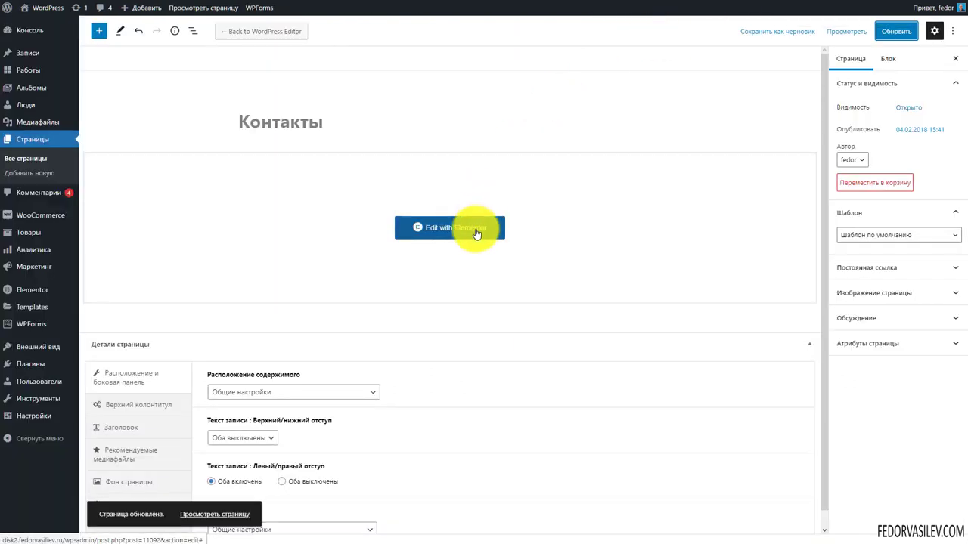
# Step: Open the Контакты page in the Elementor editor and dismiss the Flexbox changes note
pyautogui.scroll(-1, 475, 235)
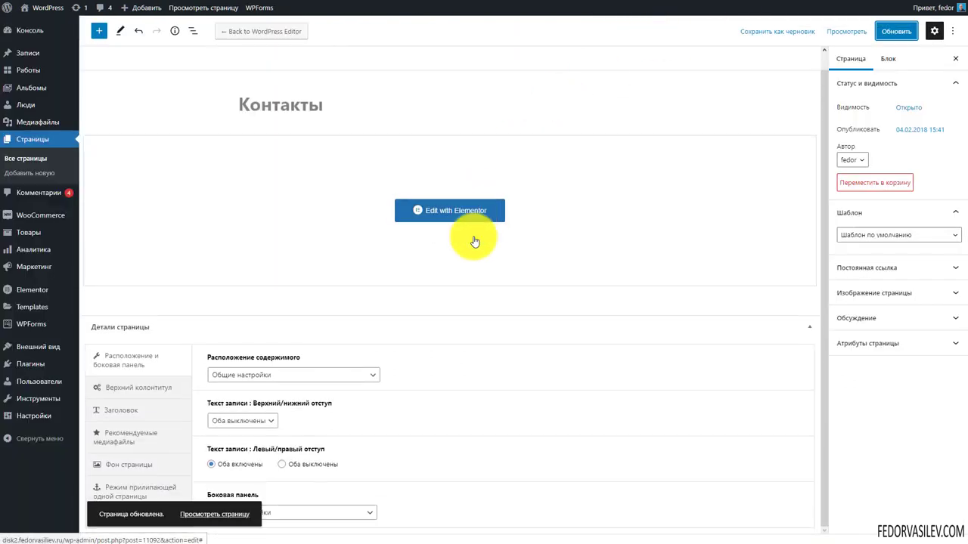
pyautogui.click(441, 214)
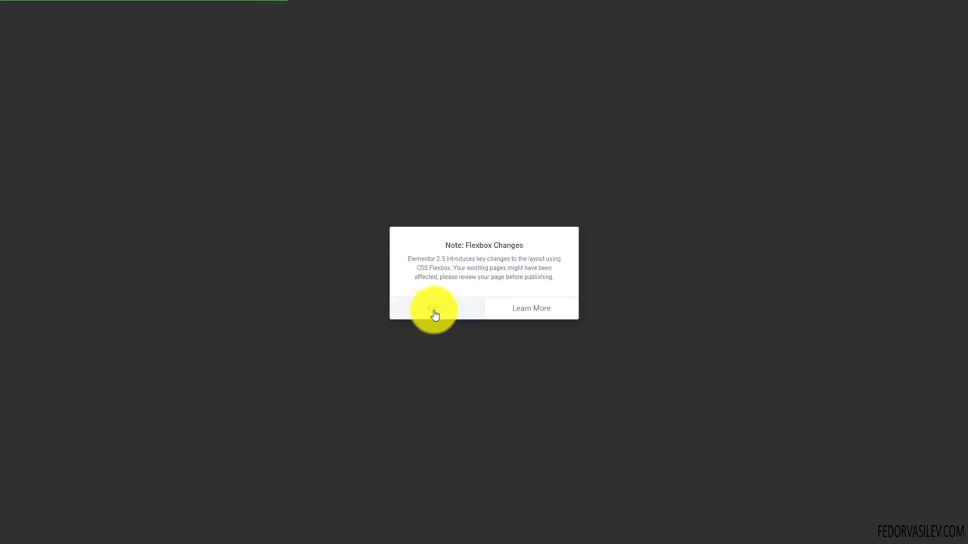
pyautogui.click(434, 312)
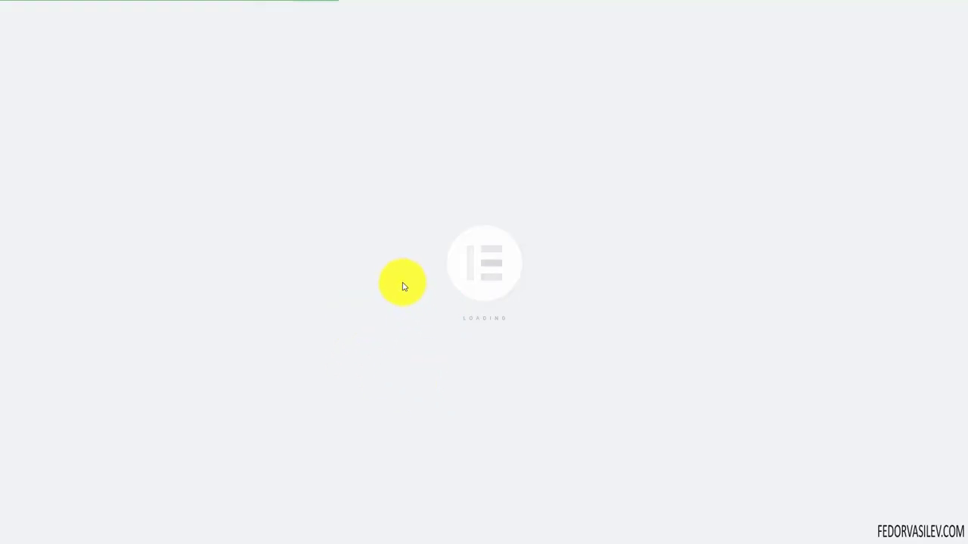
# Step: Inspect the contact form's shortcode and the address text under the HEADQUARTER heading
pyautogui.scroll(-3, 782, 244)
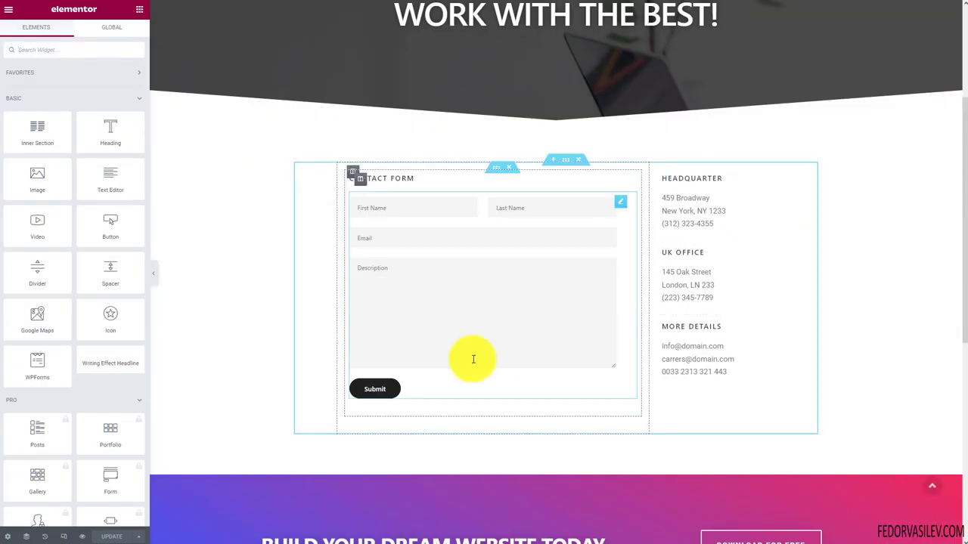
pyautogui.click(619, 206)
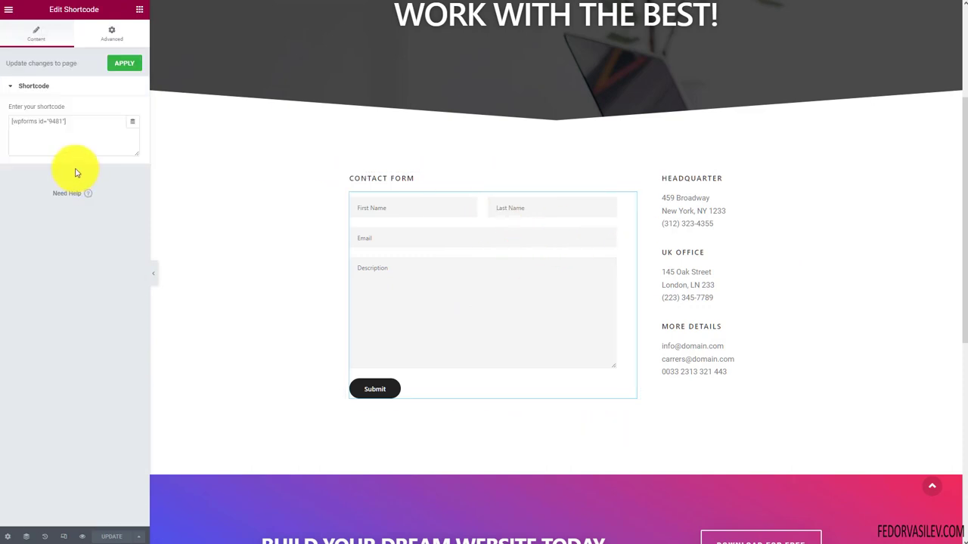
pyautogui.doubleClick(72, 124)
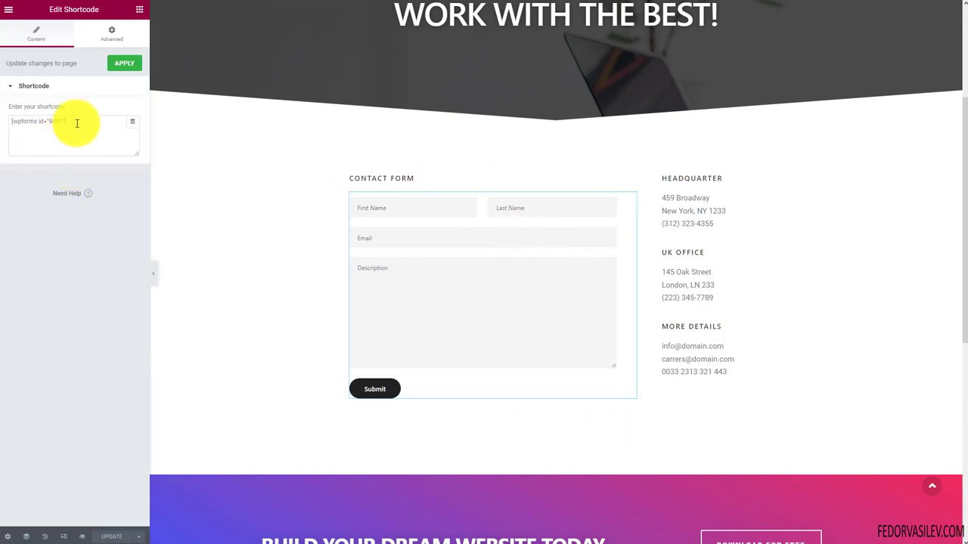
pyautogui.moveTo(77, 123); pyautogui.dragTo(4, 123)
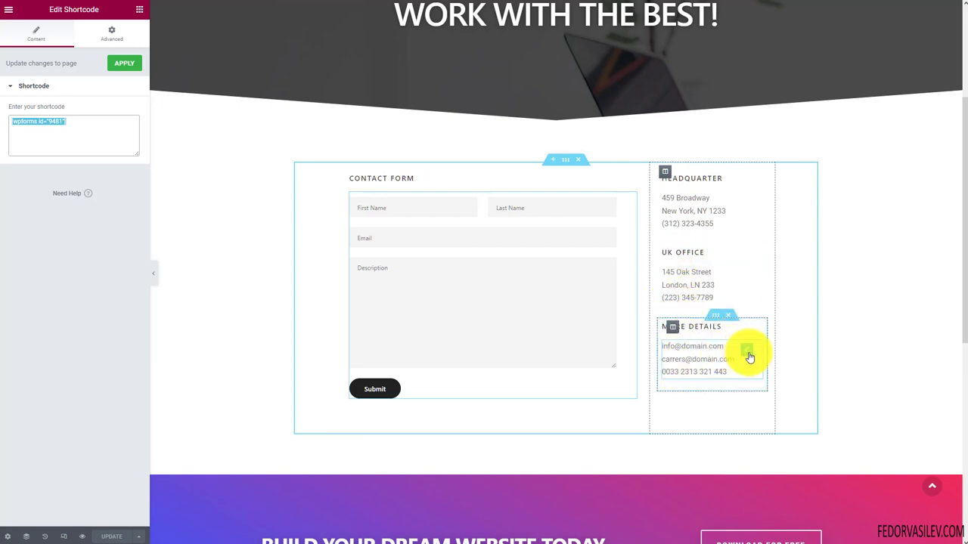
pyautogui.click(747, 201)
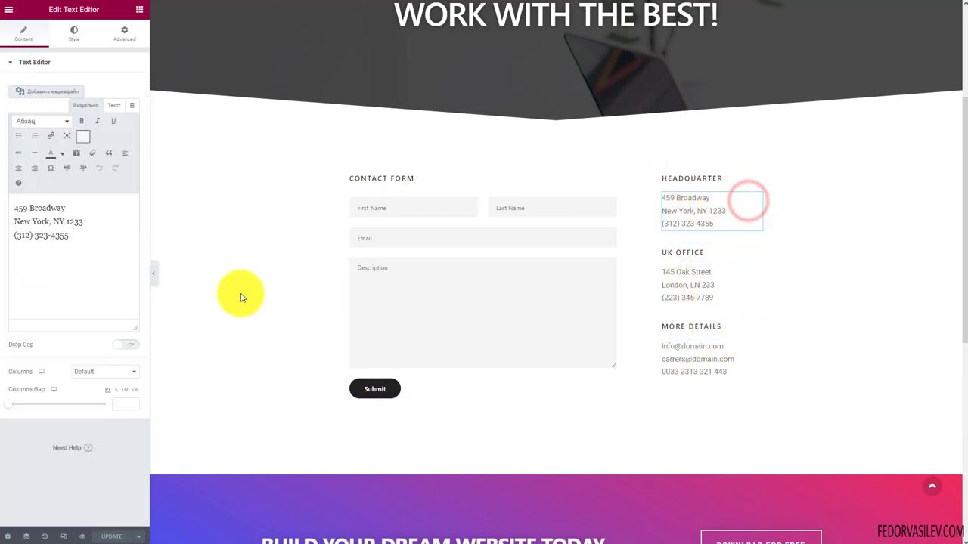
pyautogui.moveTo(86, 236); pyautogui.dragTo(13, 207)
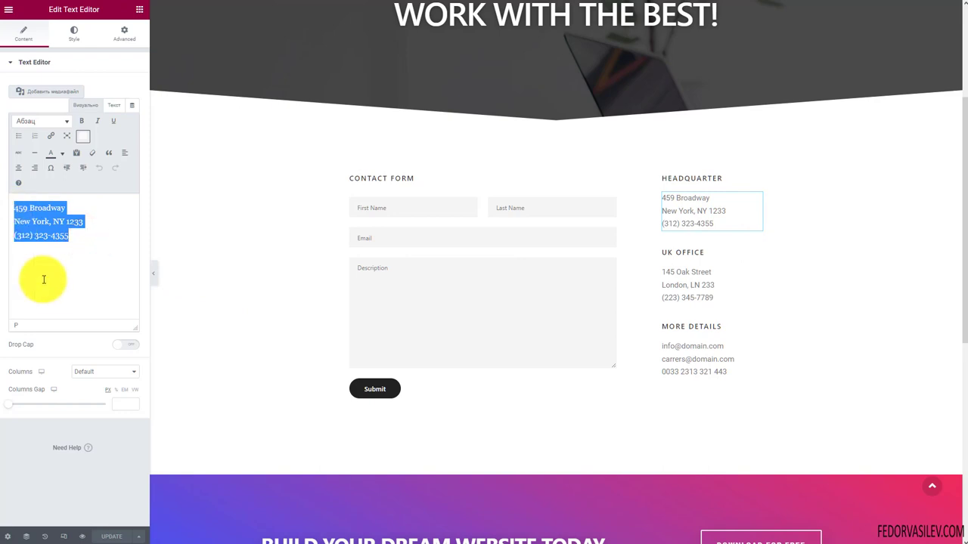
# Step: Change the HEADQUARTER heading's title to "заголовок" and update the page
pyautogui.click(744, 185)
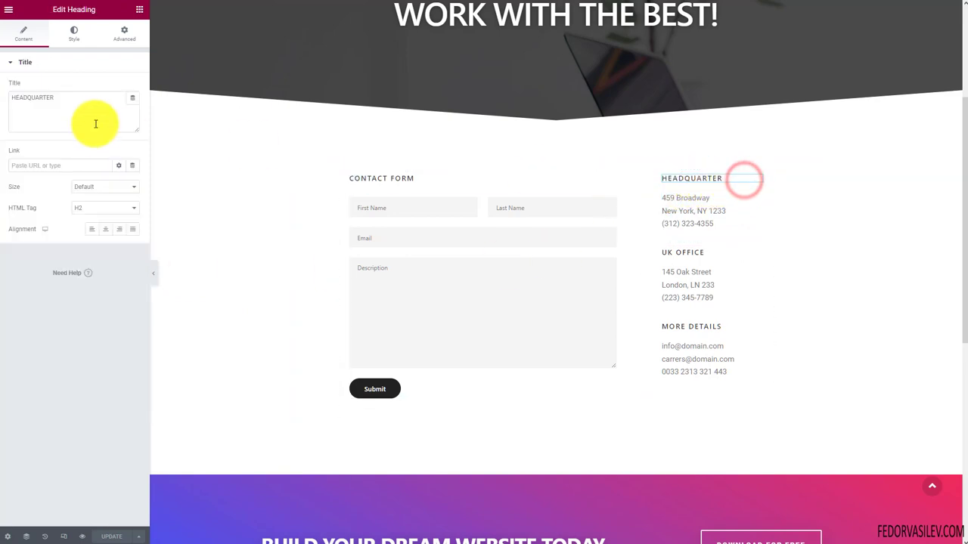
pyautogui.moveTo(67, 99); pyautogui.dragTo(2, 101)
pyautogui.write('заголовок')
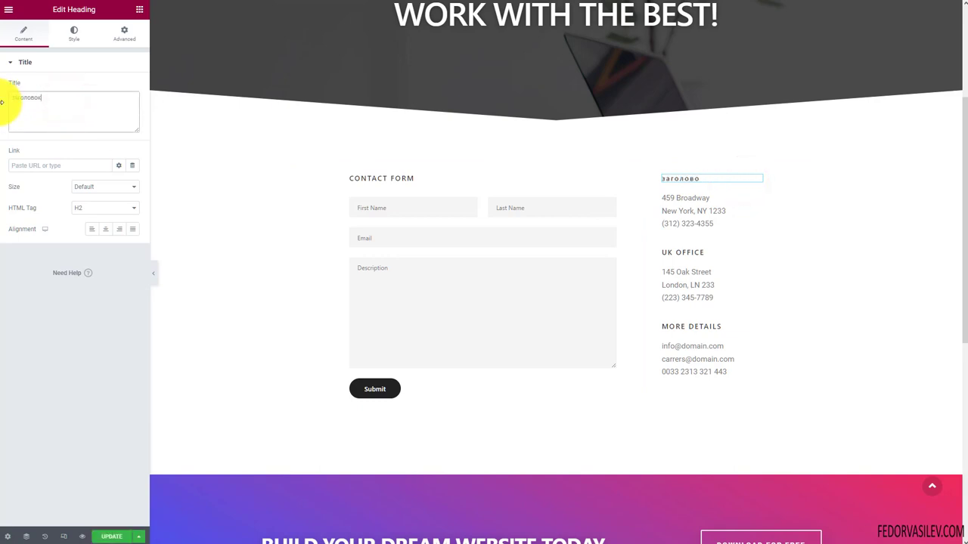
pyautogui.click(108, 538)
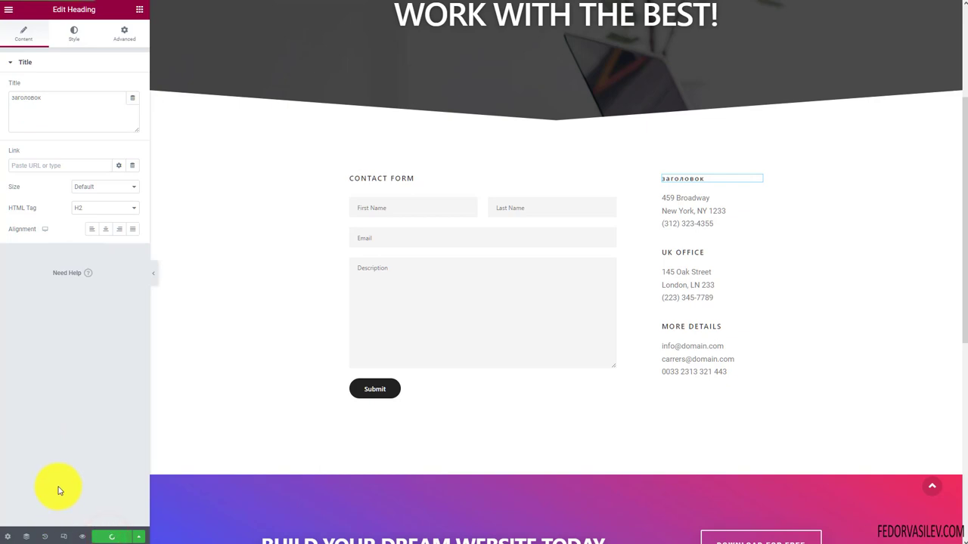
pyautogui.click(110, 538)
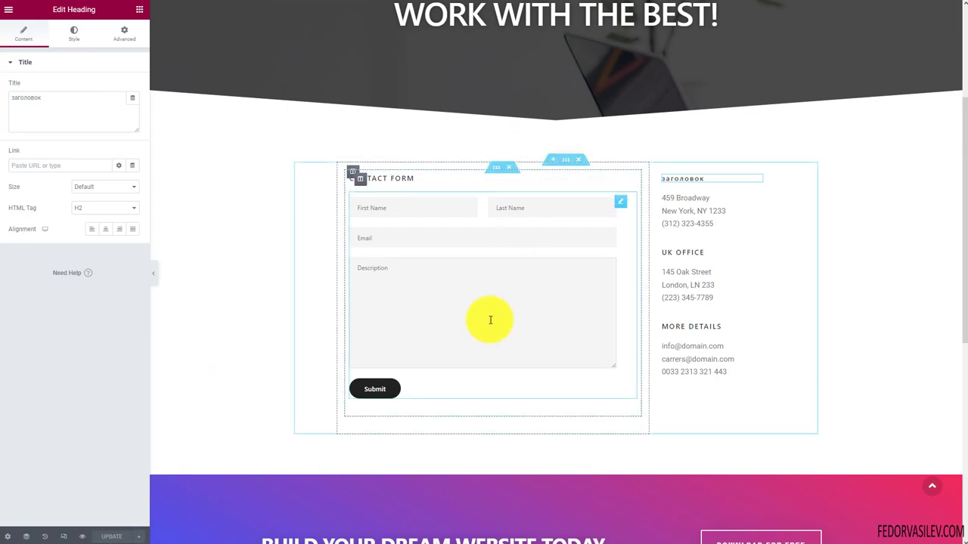
# Step: Replace the large heading in the page's banner with "демо контакты"
pyautogui.scroll(2, 480, 224)
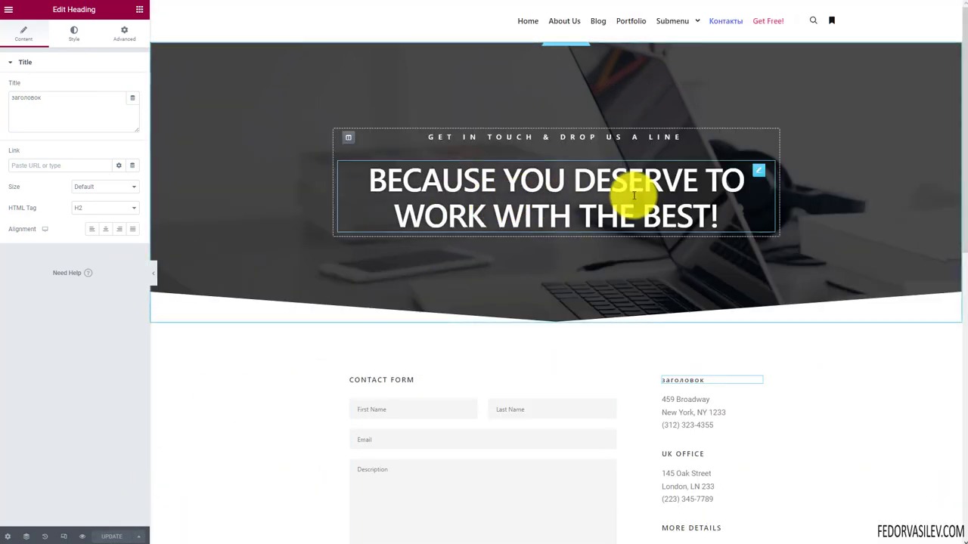
pyautogui.scroll(-8, 618, 187)
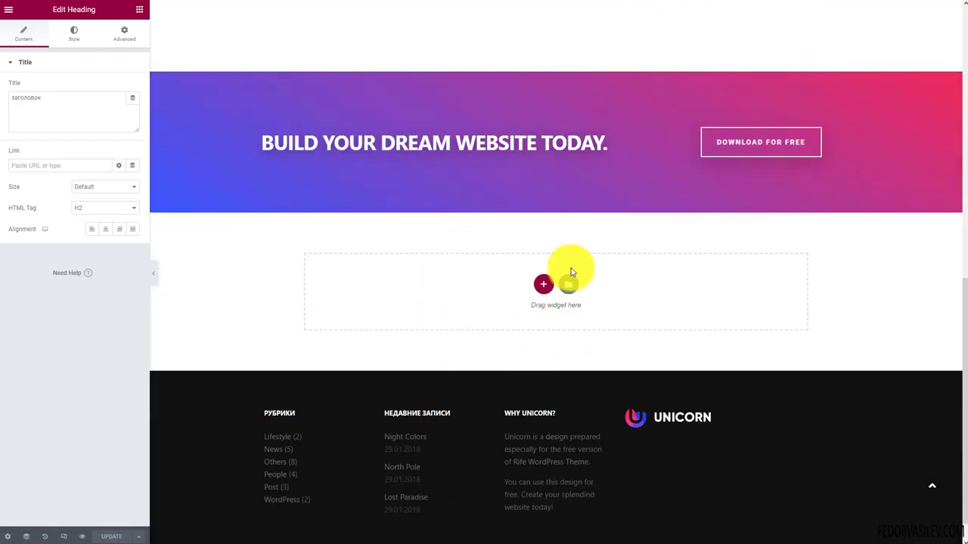
pyautogui.scroll(8, 567, 277)
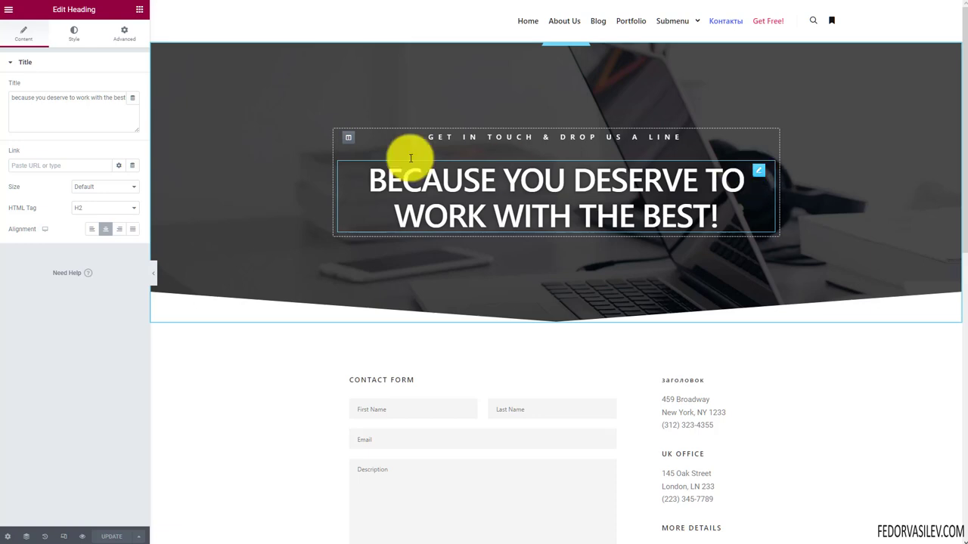
pyautogui.moveTo(15, 96); pyautogui.dragTo(216, 109)
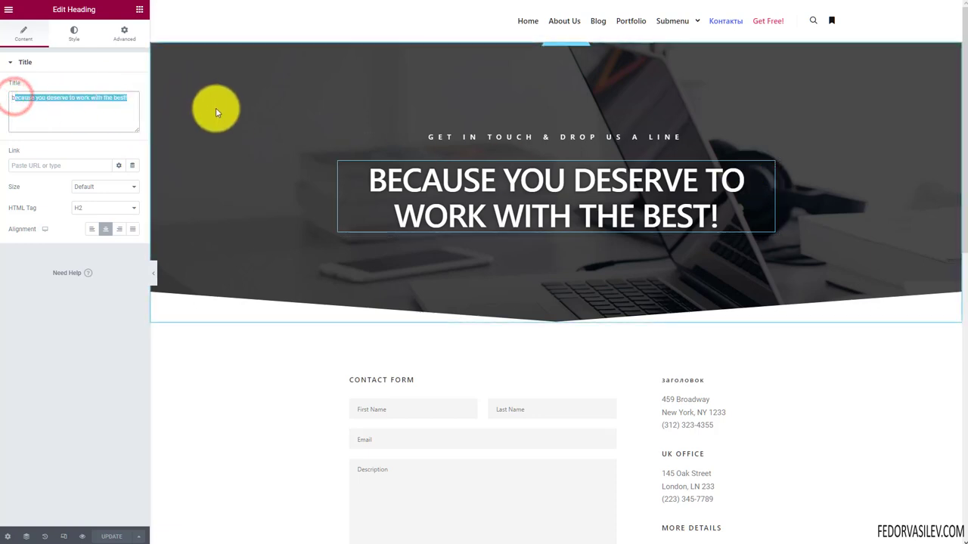
pyautogui.write('b')
pyautogui.press('BackSpace')
pyautogui.write('демо контакты')
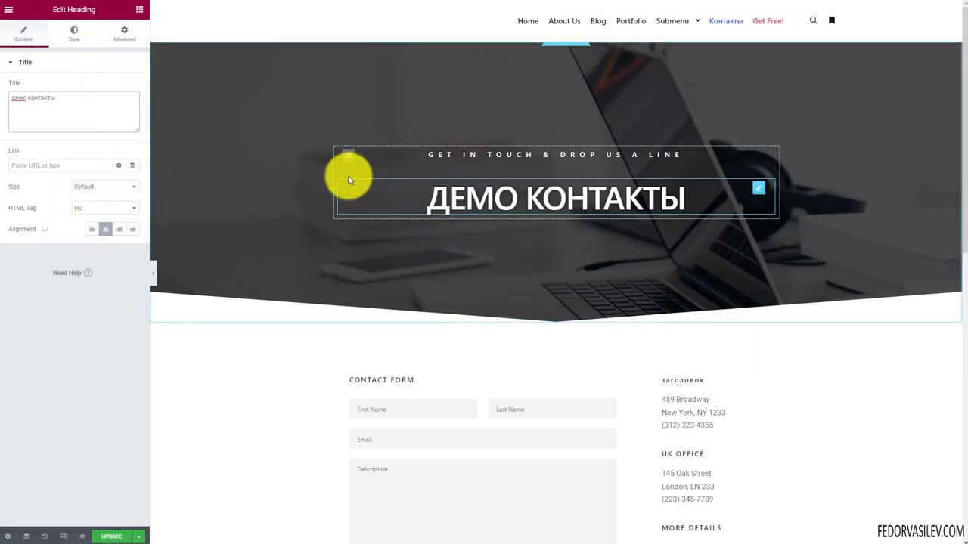
# Step: Set the text color of the banner heading "демо контакты" to pink
pyautogui.click(74, 33)
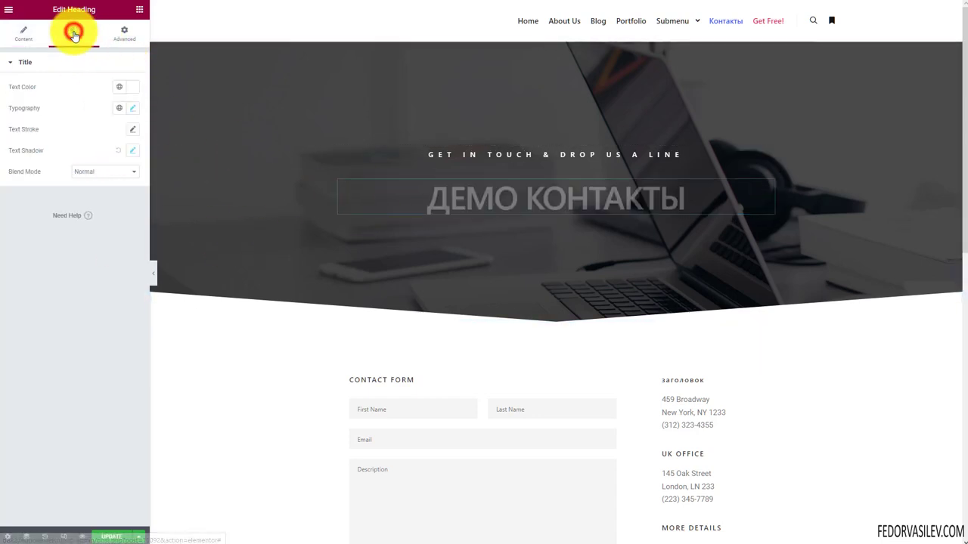
pyautogui.click(118, 91)
pyautogui.click(133, 88)
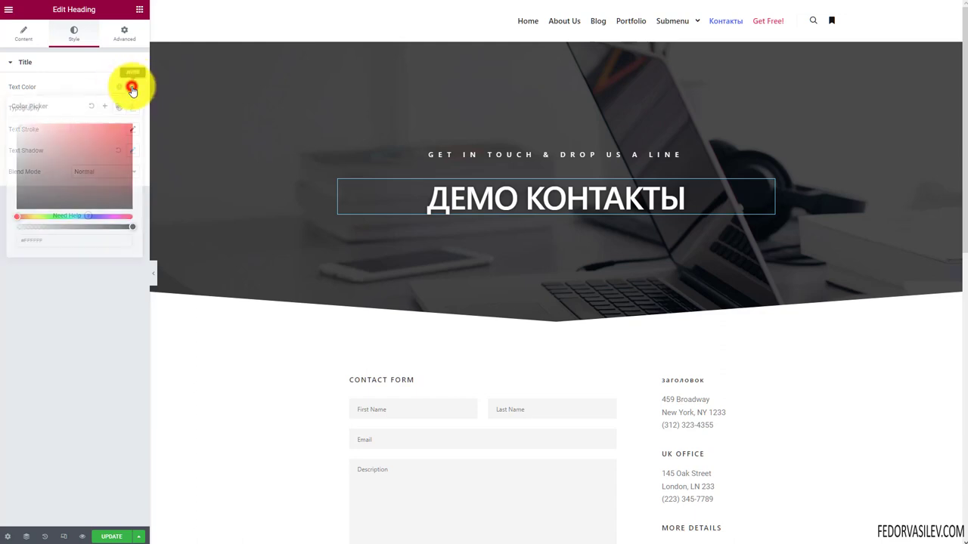
pyautogui.click(82, 217)
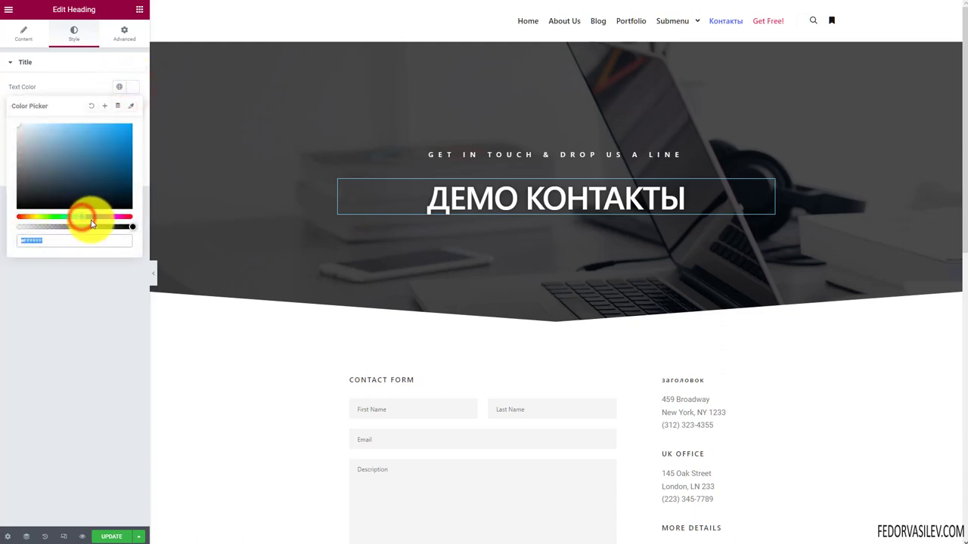
pyautogui.moveTo(111, 217); pyautogui.dragTo(115, 217)
pyautogui.moveTo(114, 174); pyautogui.dragTo(79, 125)
pyautogui.click(56, 82)
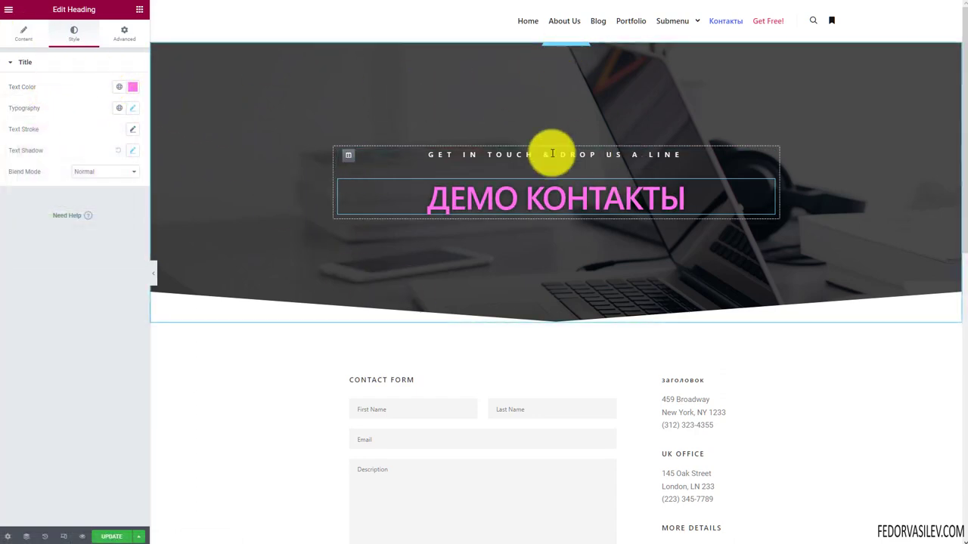
pyautogui.click(484, 208)
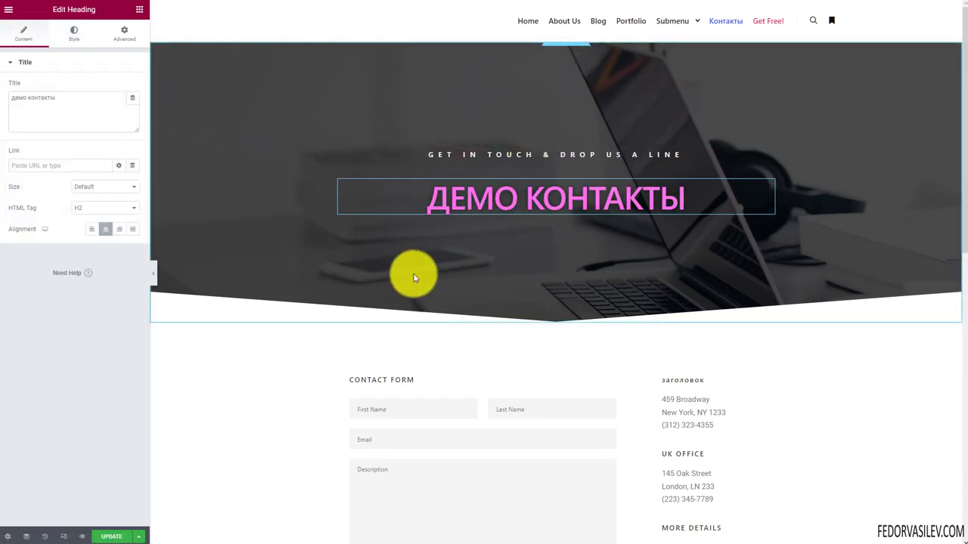
# Step: Set the banner section's background color to red (#E70000)
pyautogui.rightClick(556, 62)
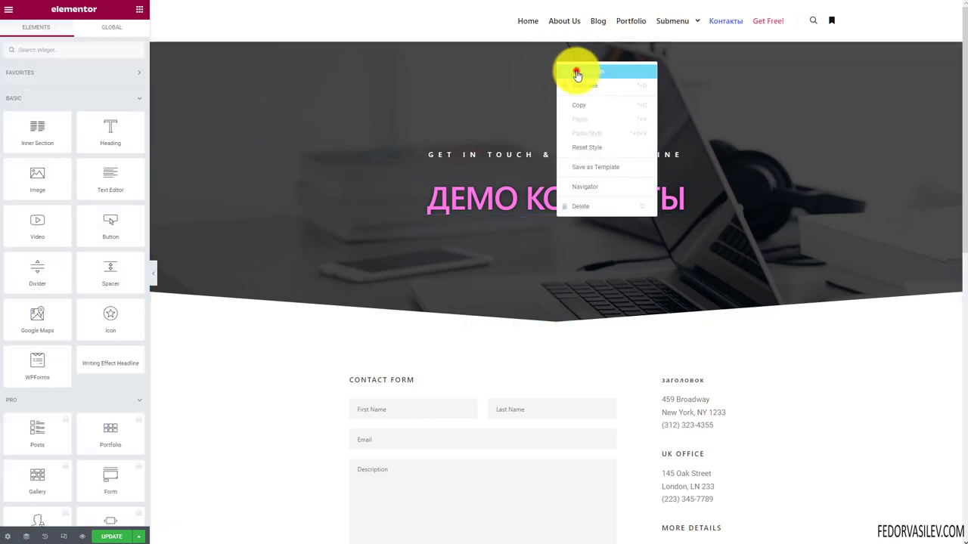
pyautogui.click(577, 72)
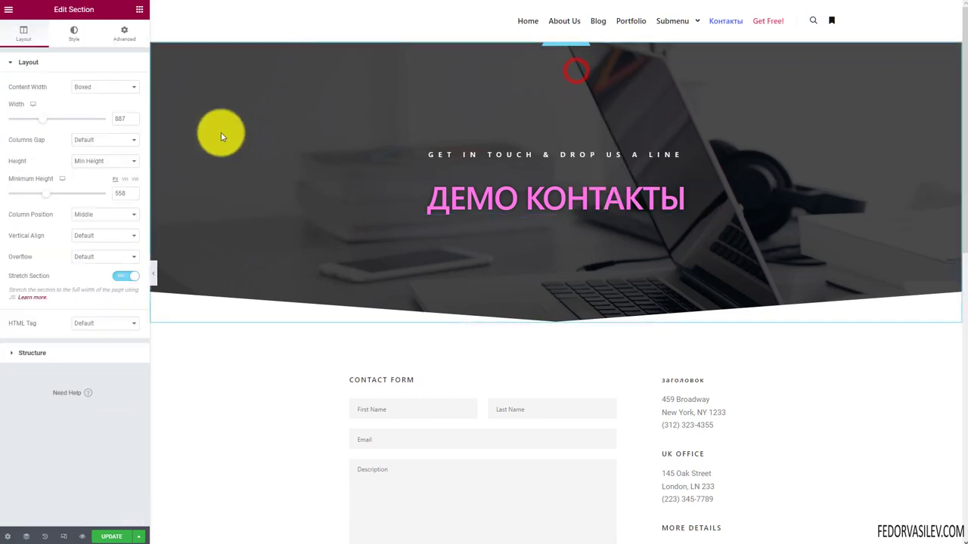
pyautogui.click(67, 38)
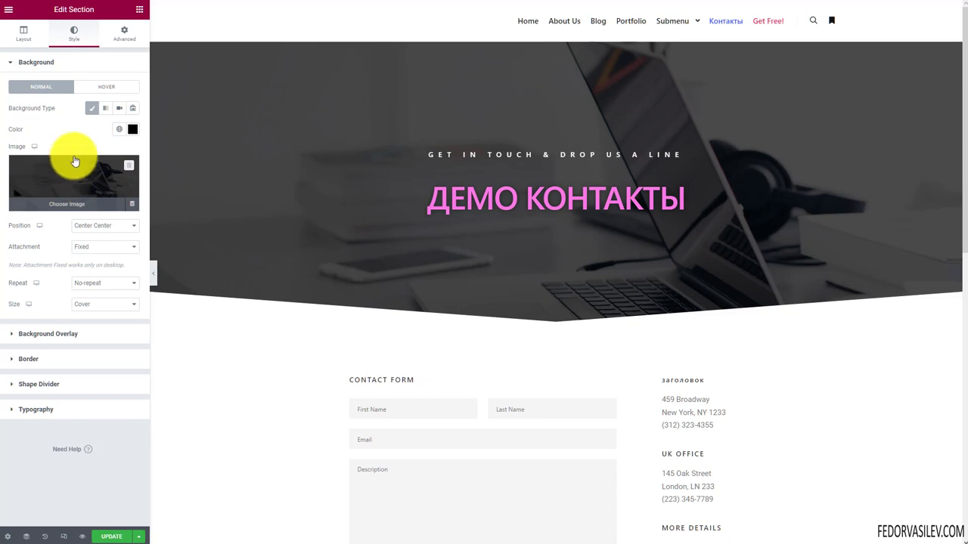
pyautogui.click(132, 129)
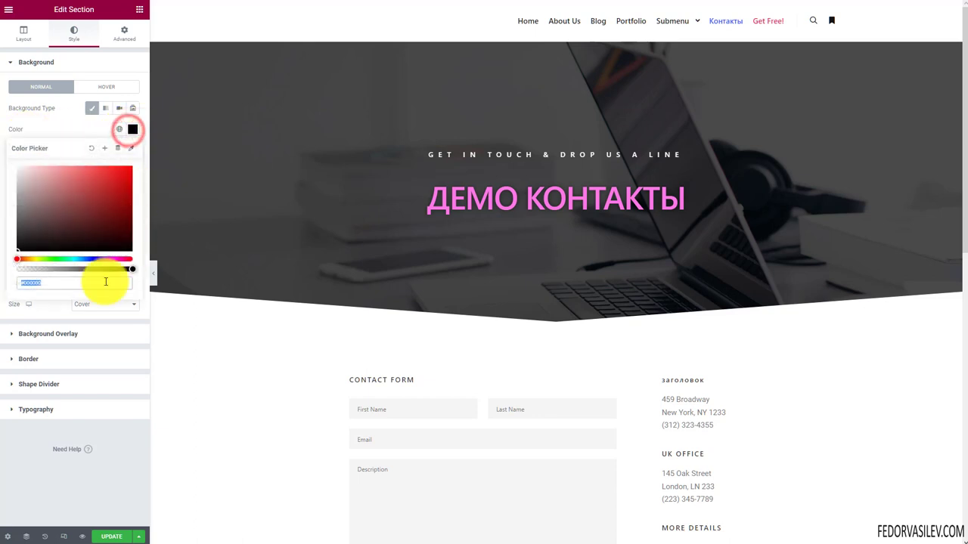
pyautogui.click(99, 218)
pyautogui.moveTo(99, 184); pyautogui.dragTo(136, 173)
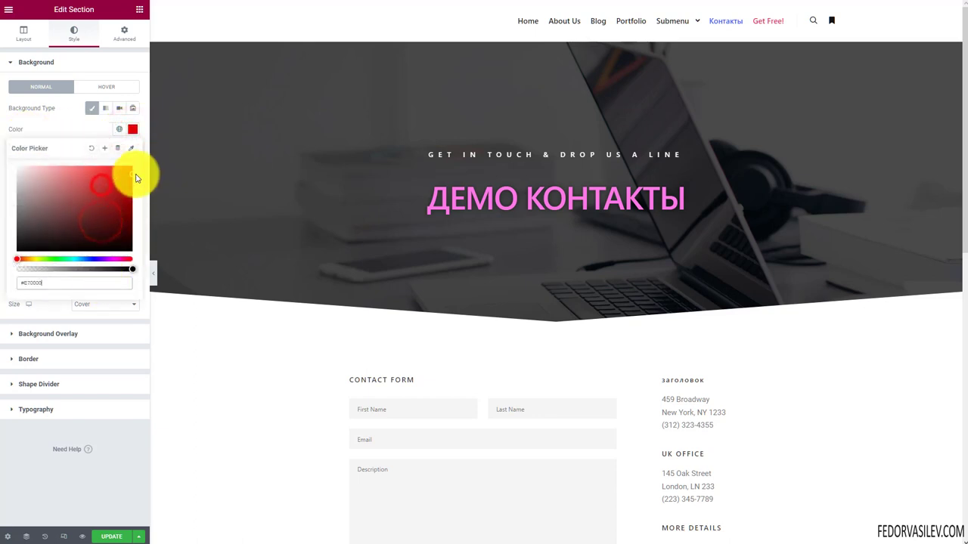
pyautogui.click(81, 312)
# Step: Give the banner section a classic background overlay in light pink, without an overlay image
pyautogui.click(59, 337)
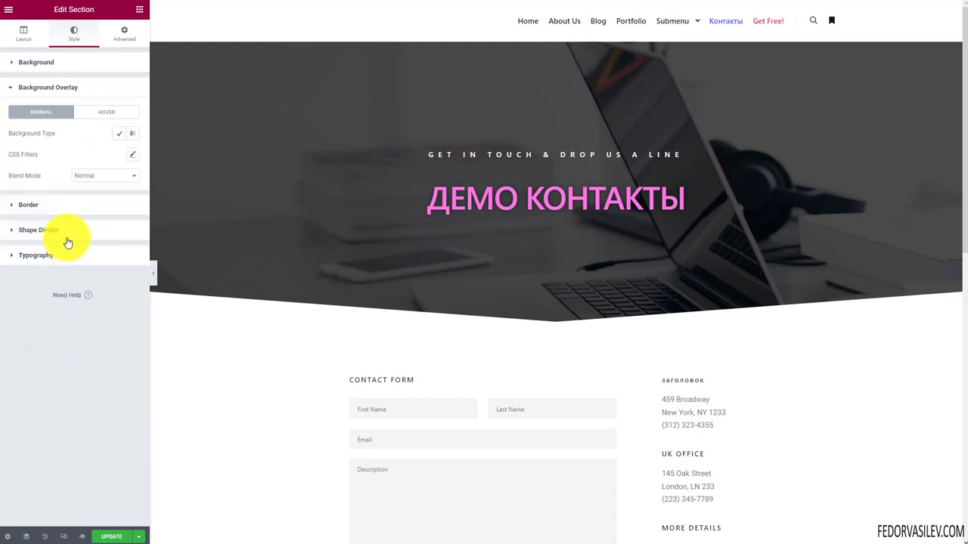
pyautogui.click(121, 138)
pyautogui.click(112, 212)
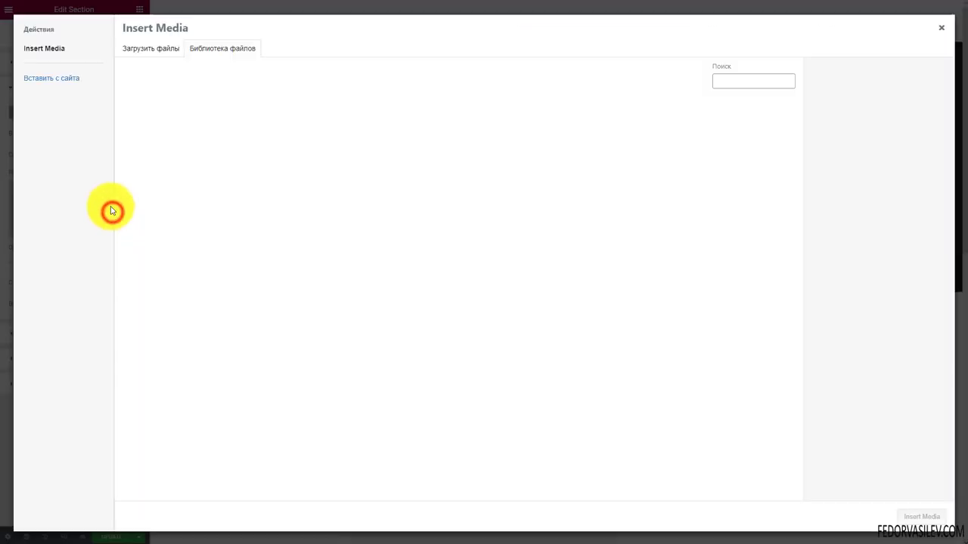
pyautogui.click(936, 33)
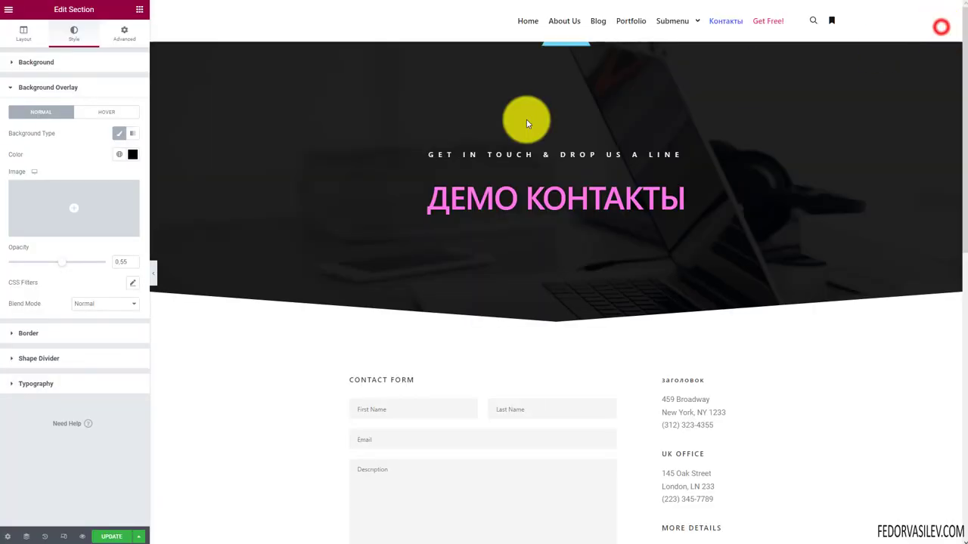
pyautogui.click(115, 156)
pyautogui.click(133, 158)
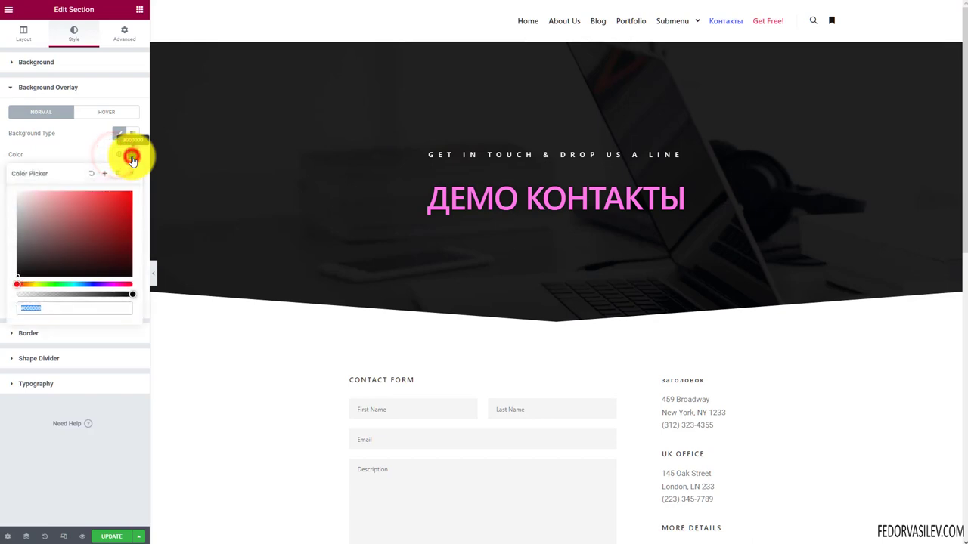
pyautogui.moveTo(85, 233)
pyautogui.mouseDown()
pyautogui.moveTo(64, 191)
pyautogui.moveTo(43, 191)
pyautogui.mouseUp()
pyautogui.click(72, 146)
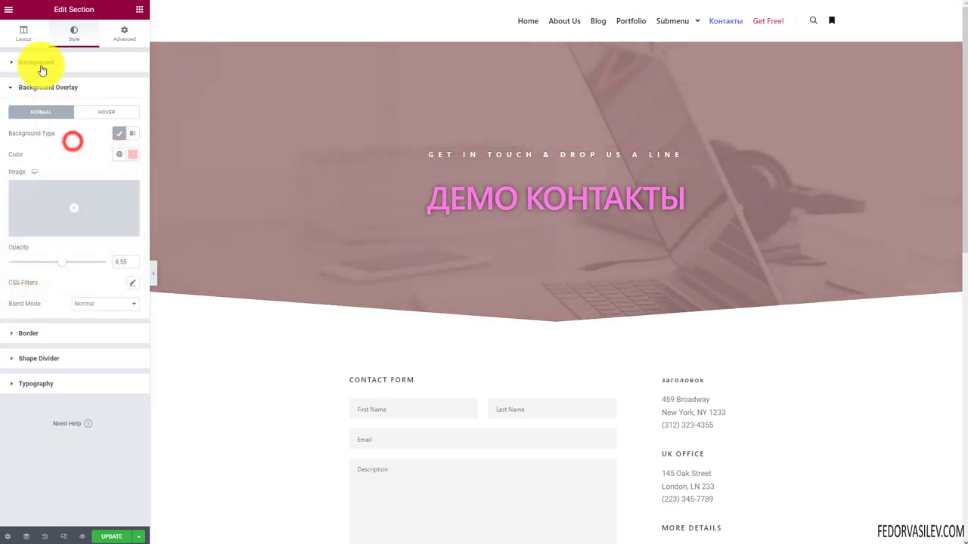
# Step: Upload cars_vehicle.jpg to the media library and use it as the banner section's background image
pyautogui.click(38, 64)
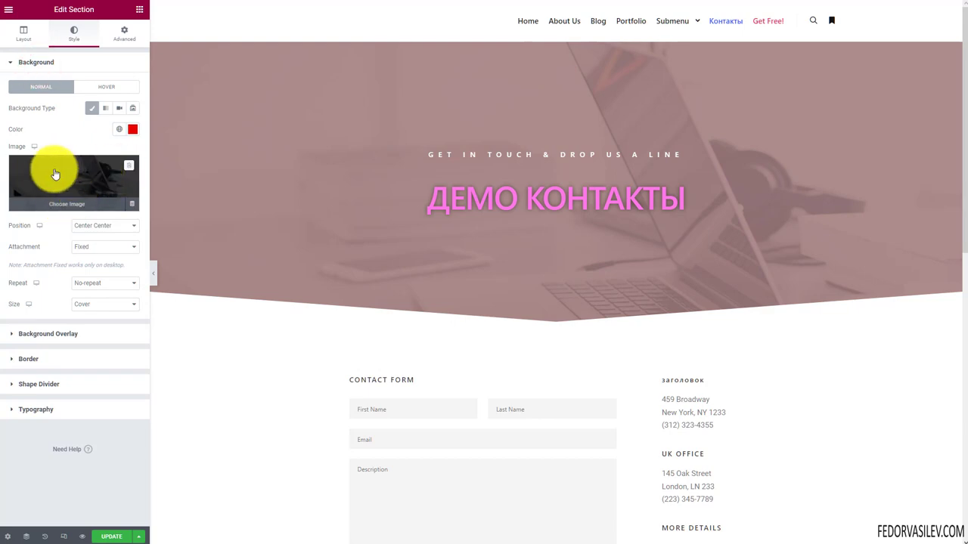
pyautogui.click(87, 175)
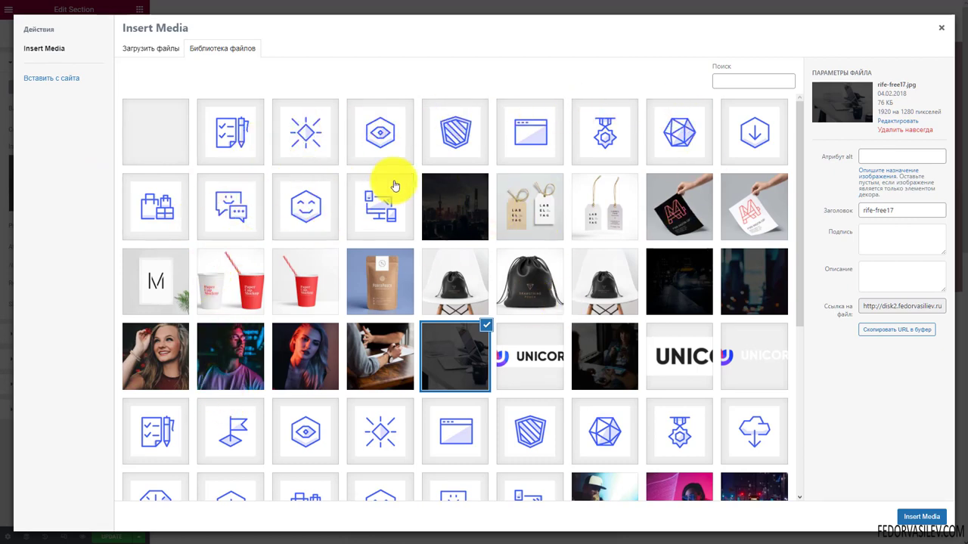
pyautogui.scroll(-2, 154, 182)
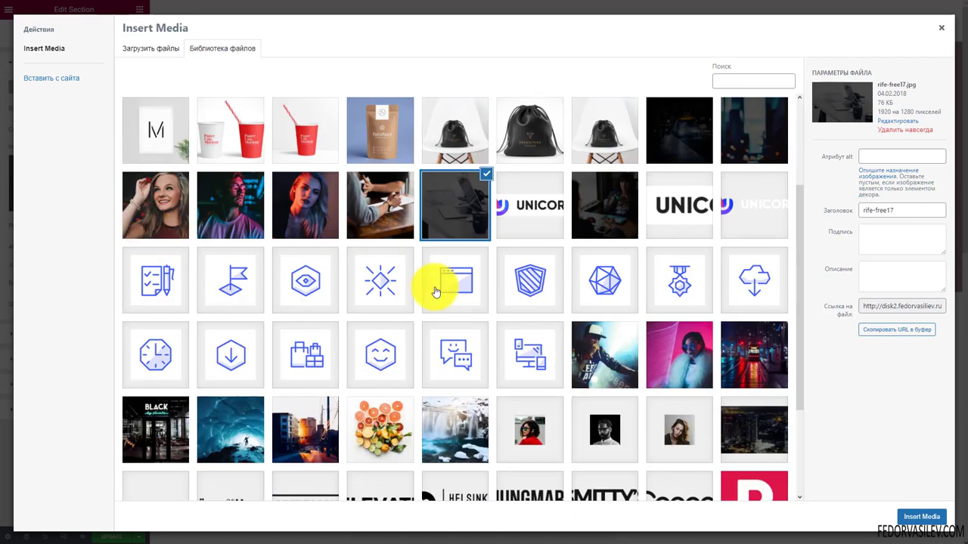
pyautogui.scroll(-5, 404, 276)
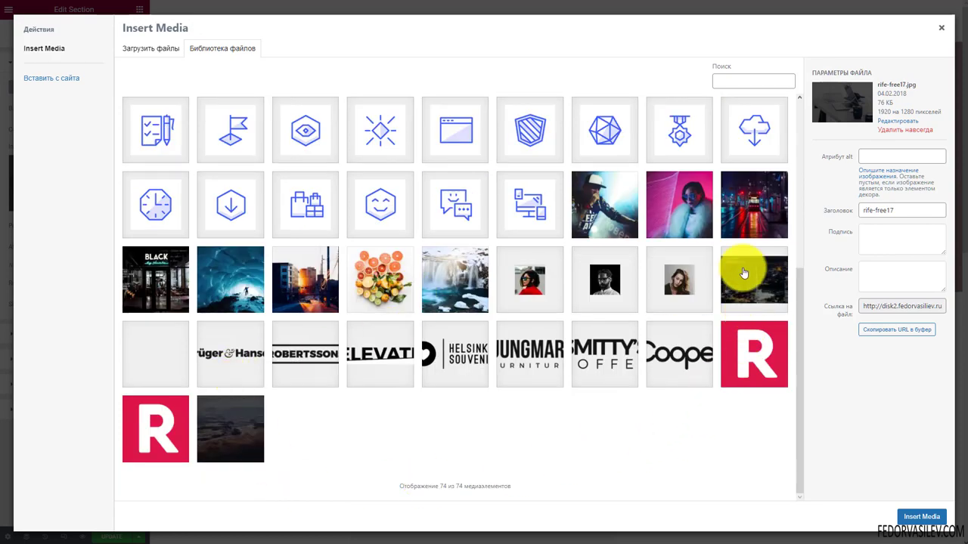
pyautogui.scroll(4, 179, 323)
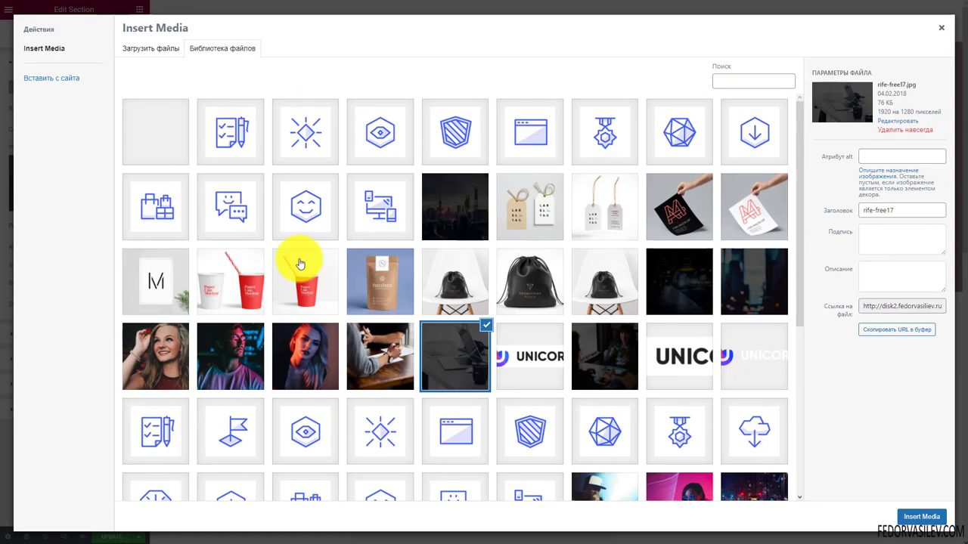
pyautogui.click(146, 51)
pyautogui.click(532, 239)
pyautogui.click(588, 205)
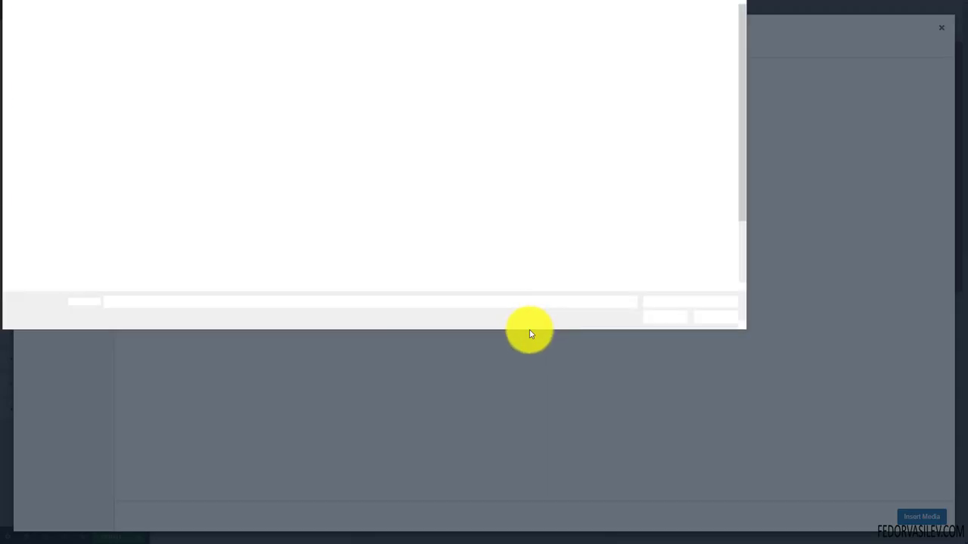
pyautogui.click(437, 180)
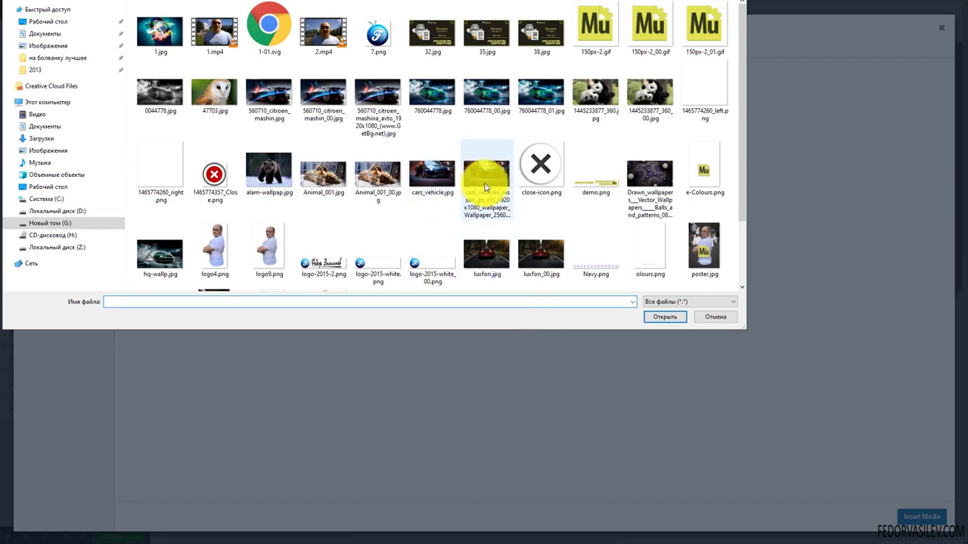
pyautogui.click(660, 315)
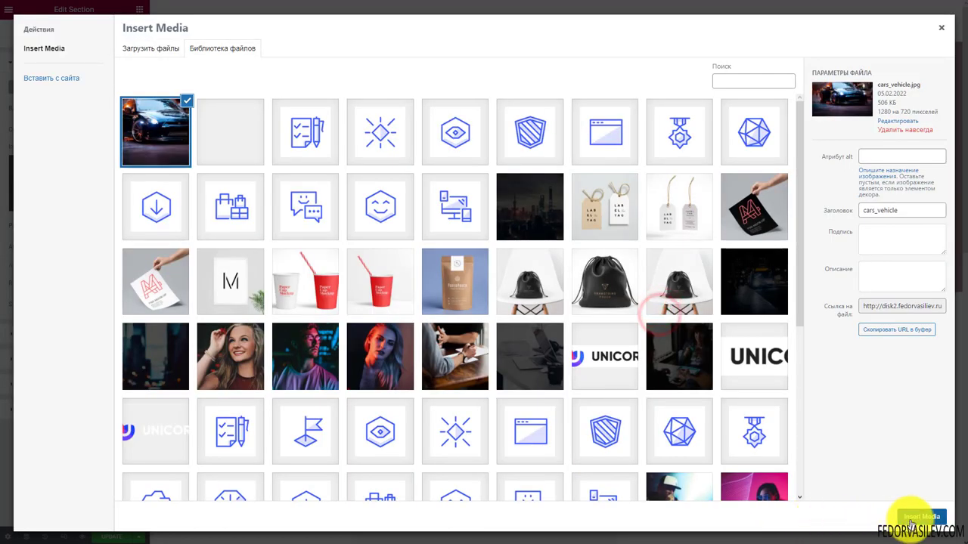
pyautogui.click(921, 517)
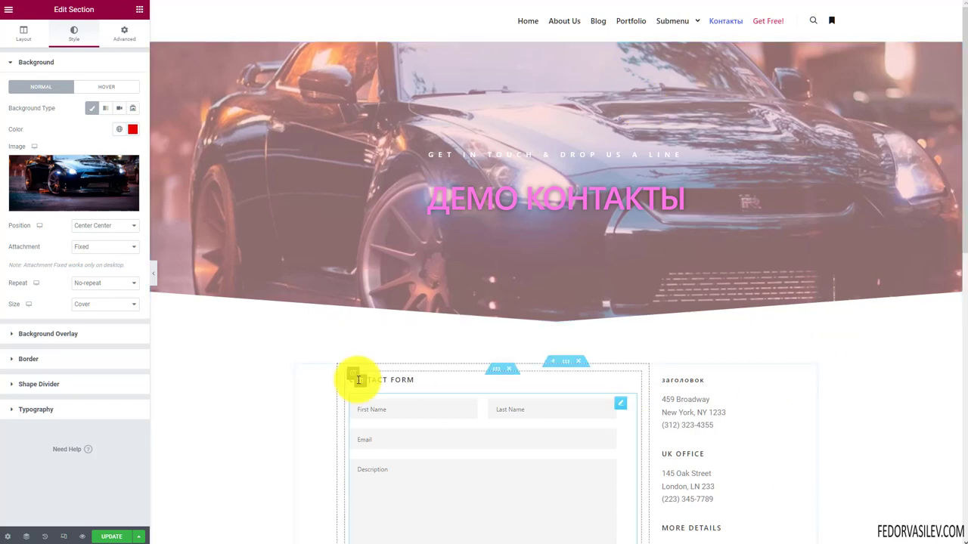
# Step: Update the page and reload the live Contact page to check the new banner
pyautogui.click(109, 539)
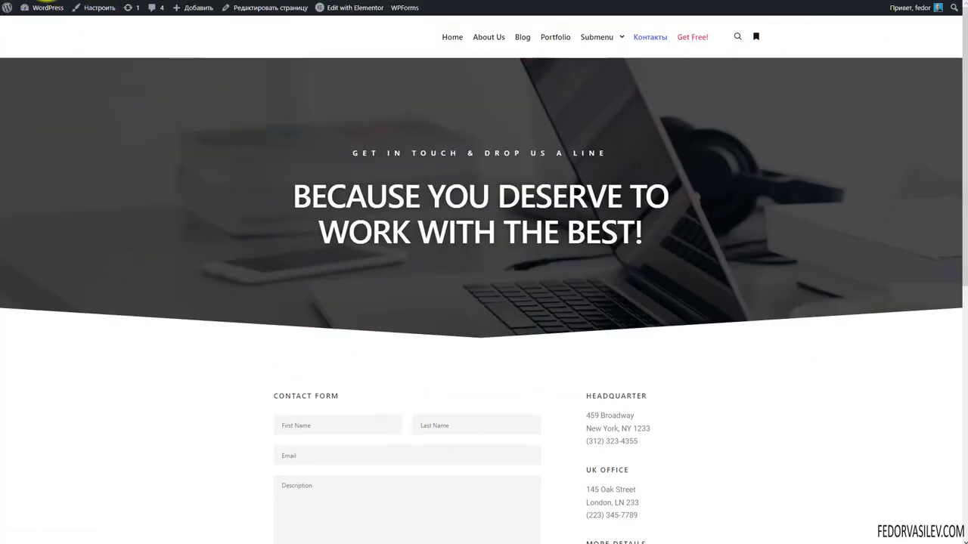
pyautogui.press('F5')
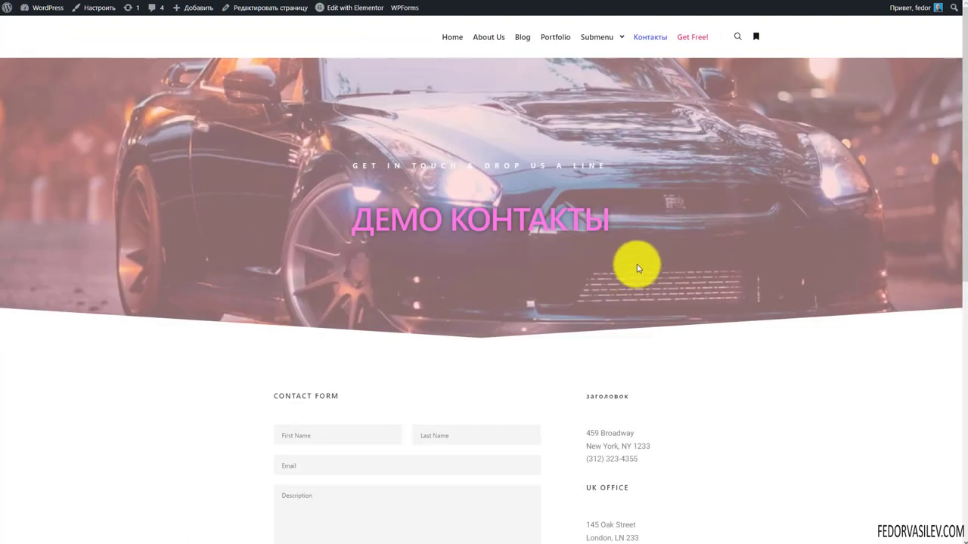
pyautogui.scroll(-7, 661, 226)
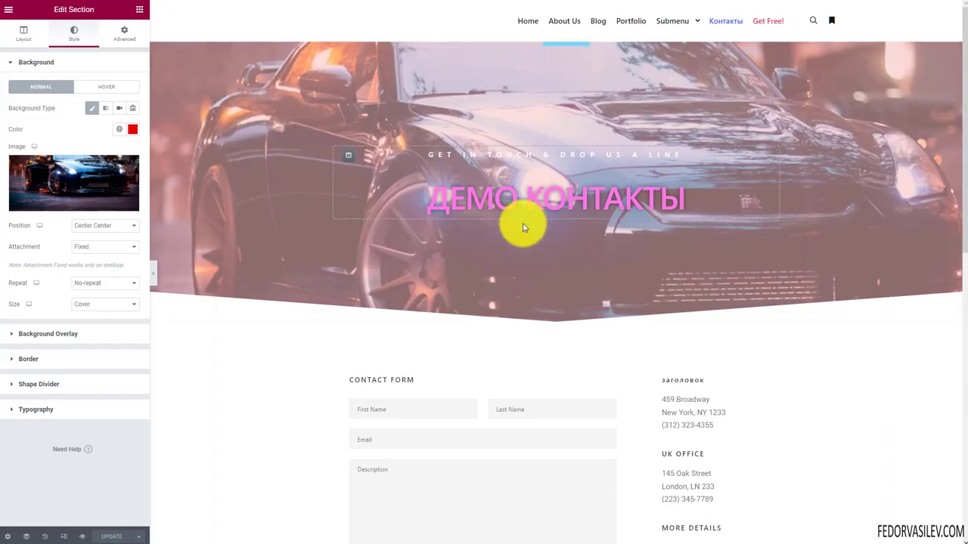
# Step: Look over the rest of the page in the editor and exit to the WordPress dashboard
pyautogui.scroll(-8, 519, 222)
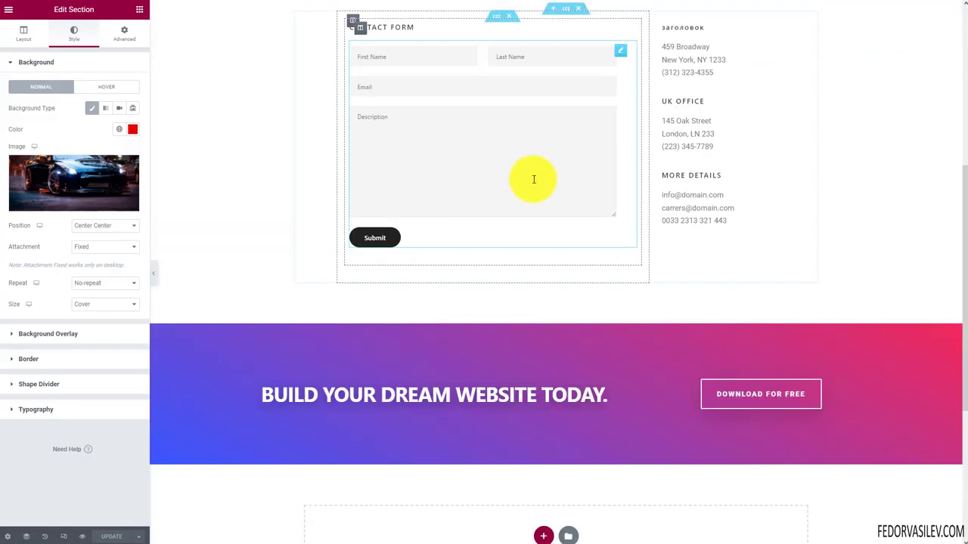
pyautogui.scroll(1, 606, 258)
pyautogui.click(10, 10)
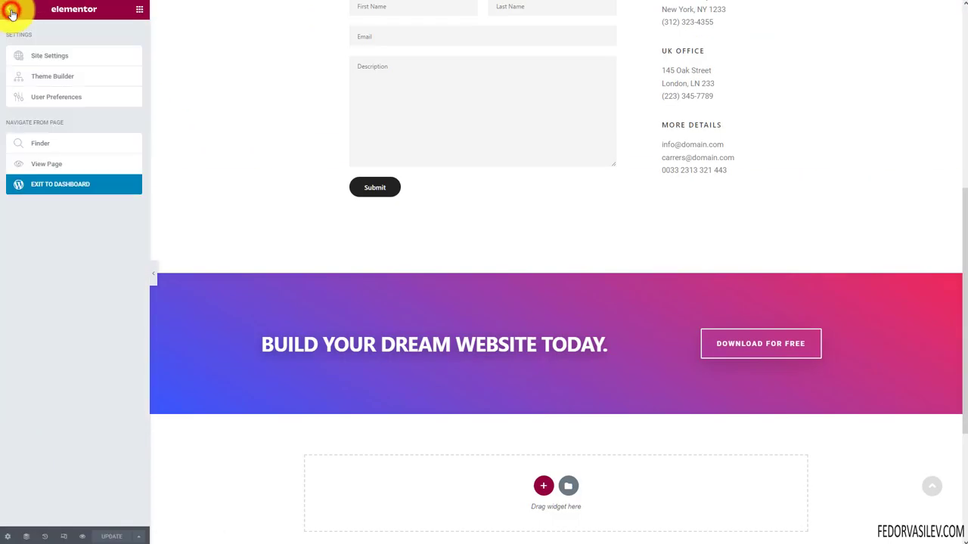
pyautogui.click(9, 12)
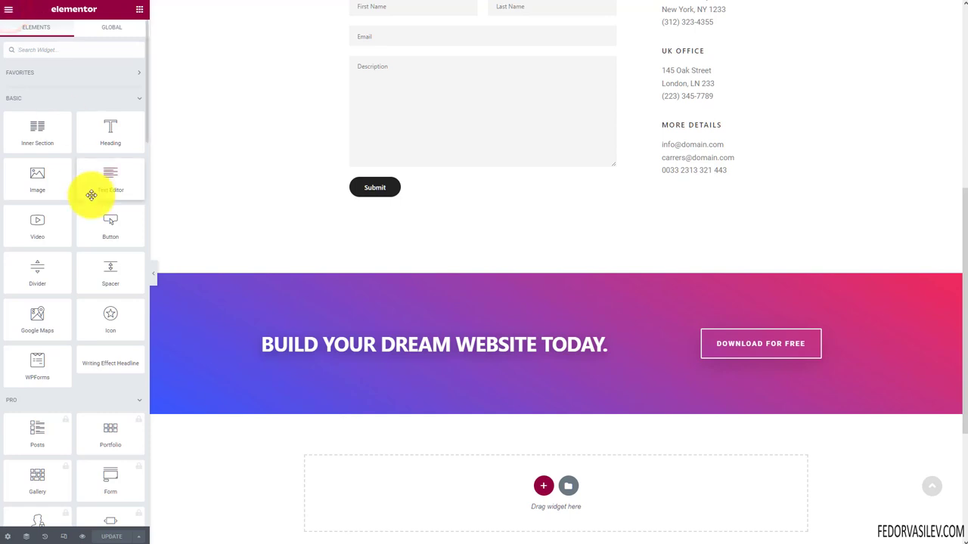
pyautogui.click(8, 16)
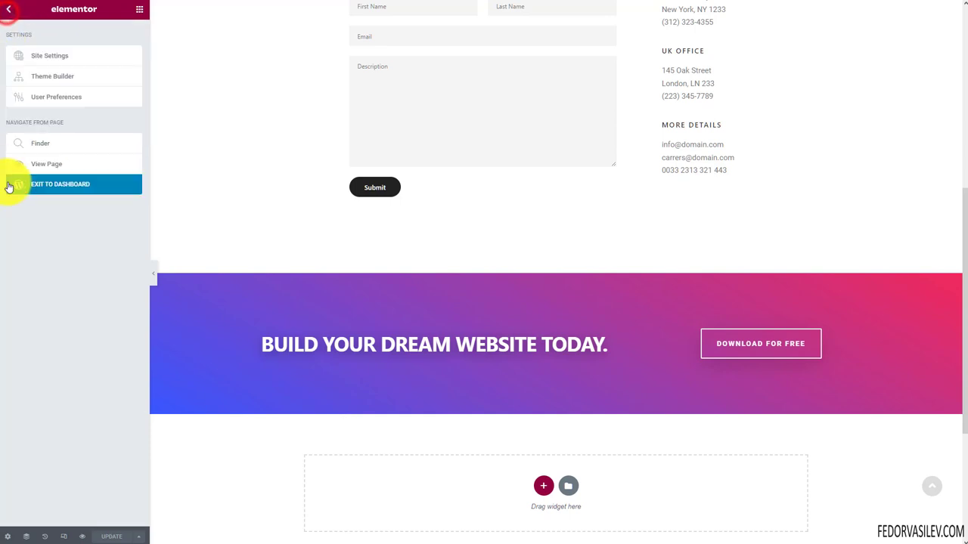
pyautogui.click(48, 186)
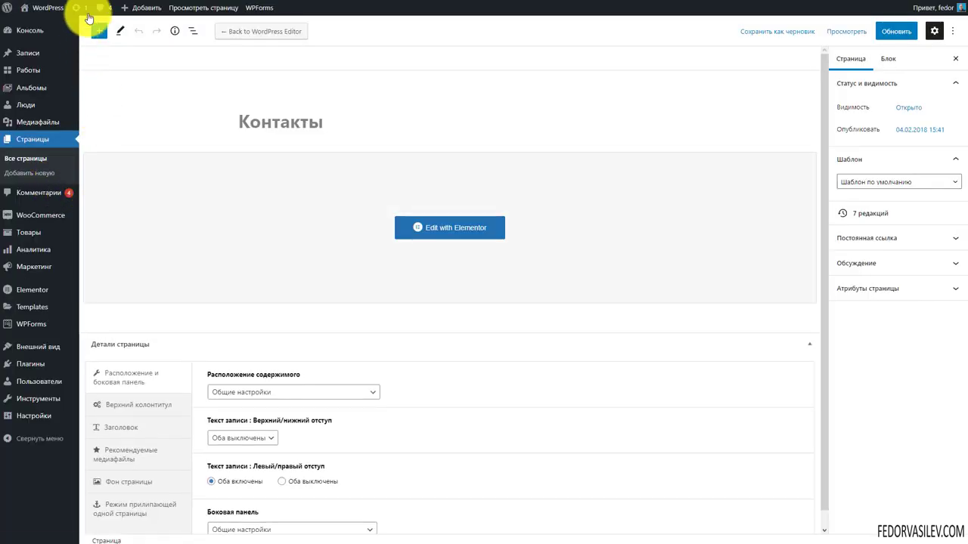
# Step: Update the available translations from the WordPress updates page and check which plugins they cover
pyautogui.click(74, 11)
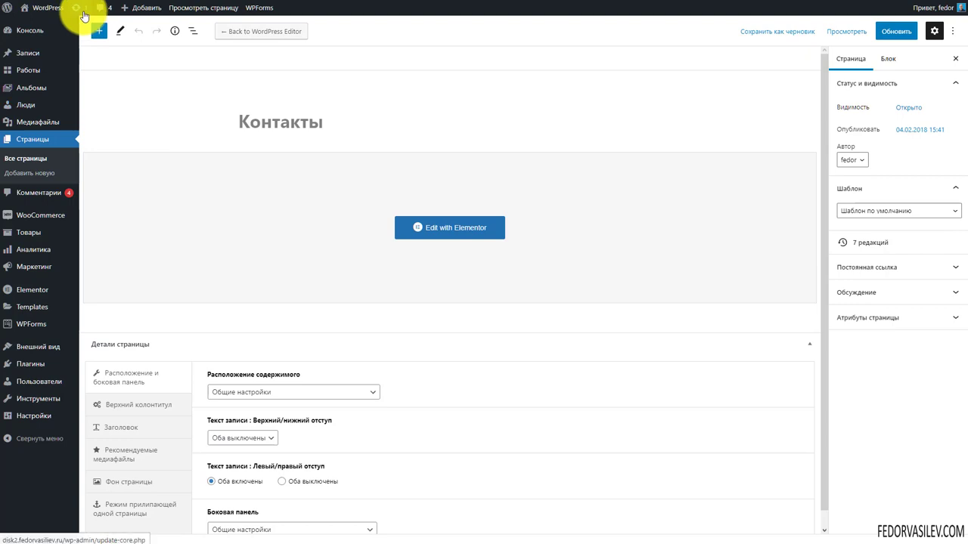
pyautogui.click(84, 14)
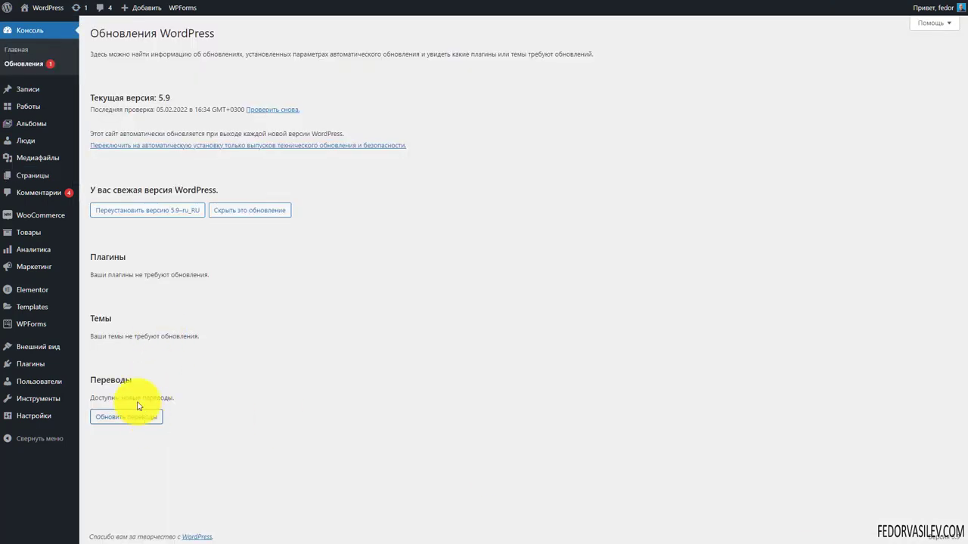
pyautogui.click(141, 386)
pyautogui.click(251, 369)
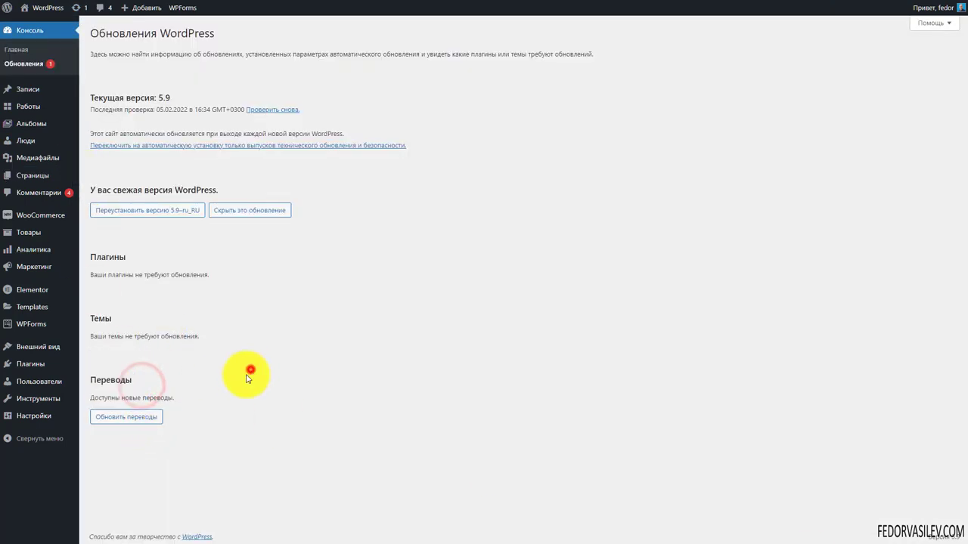
pyautogui.click(127, 422)
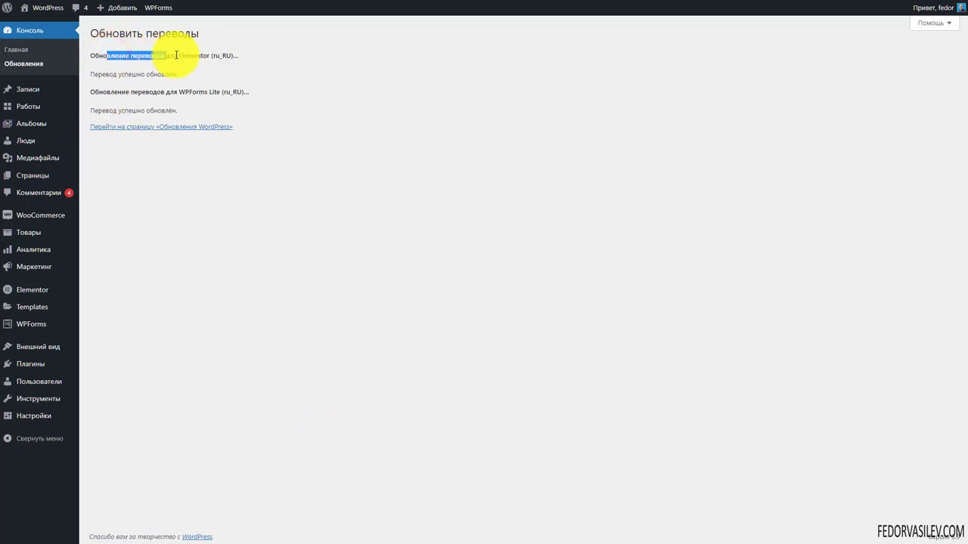
pyautogui.moveTo(176, 56); pyautogui.dragTo(242, 63)
pyautogui.click(289, 87)
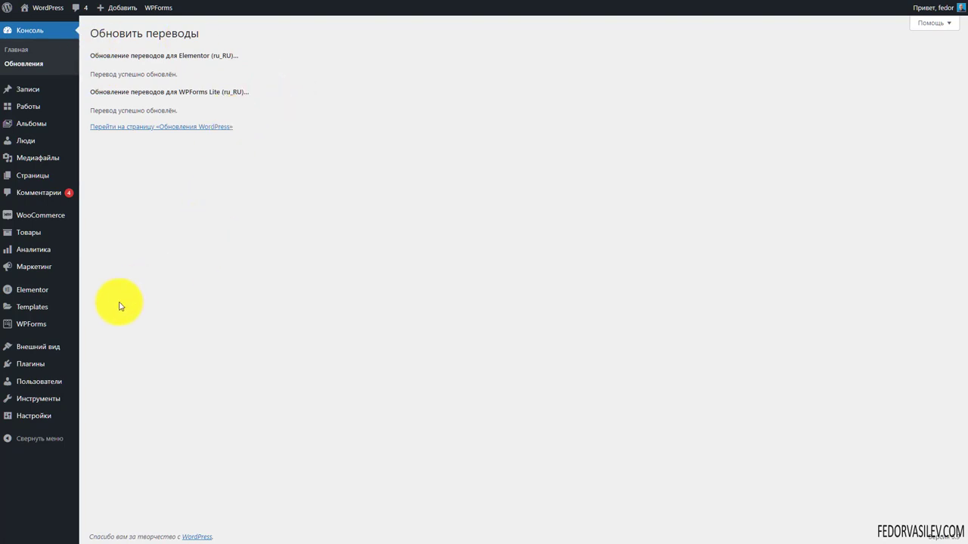
# Step: Open the Contact Form in the WPForms builder and view the matching form on the live Contact page
pyautogui.click(23, 325)
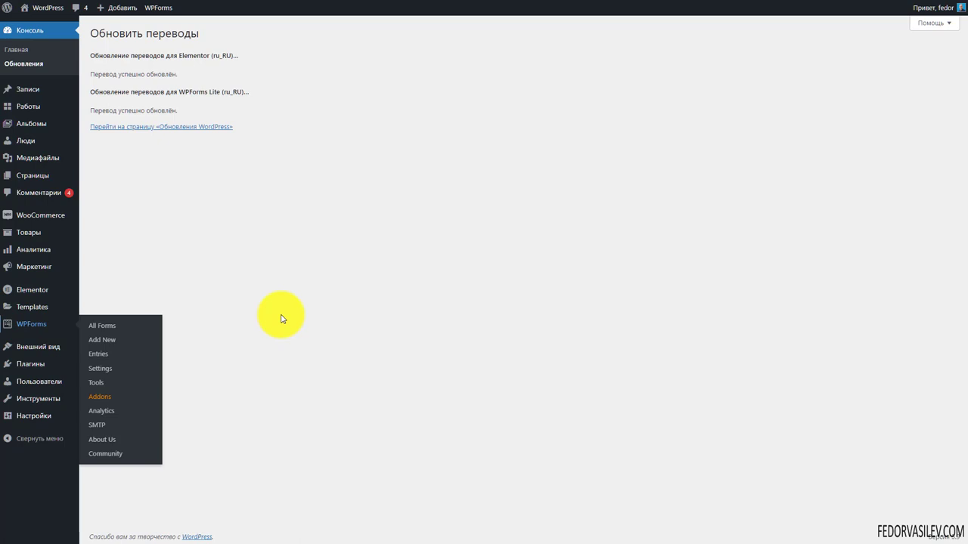
pyautogui.click(144, 194)
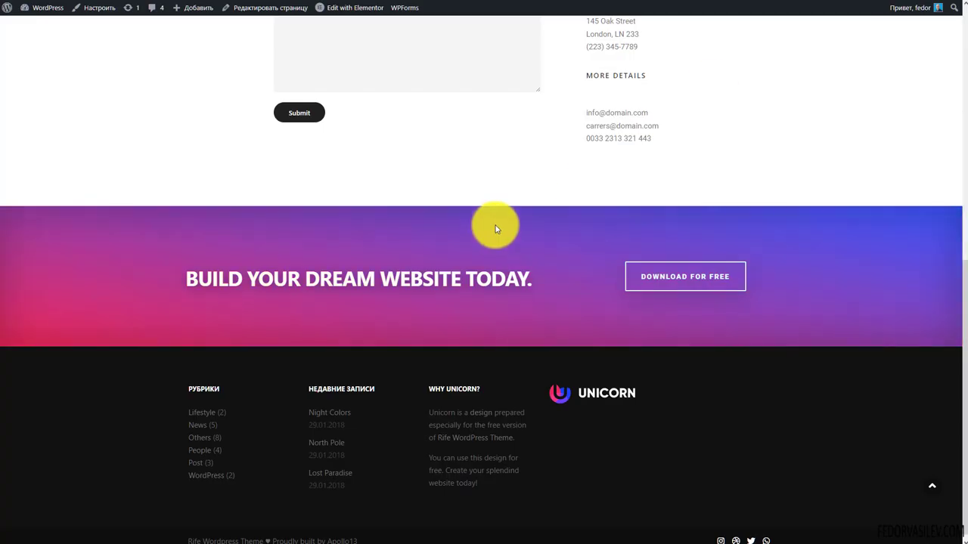
pyautogui.scroll(4, 493, 222)
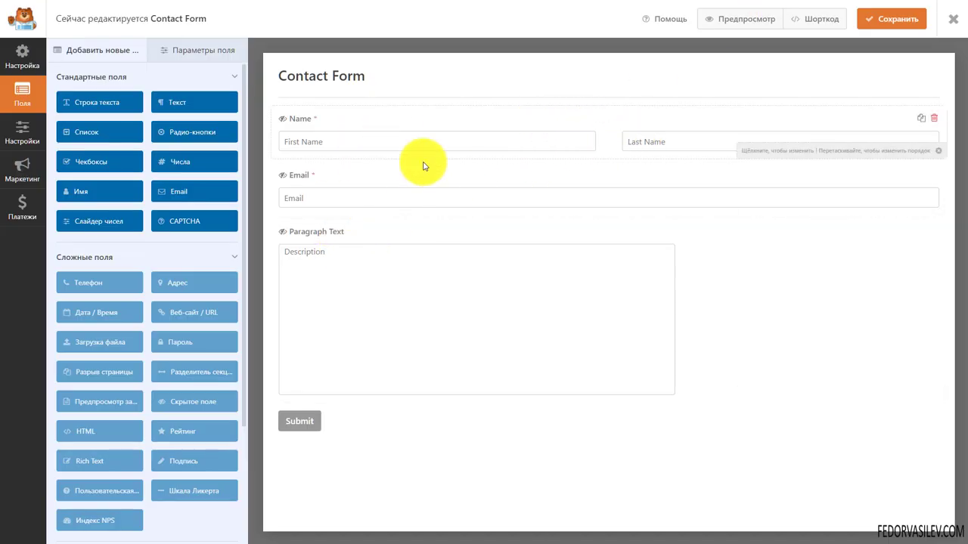
# Step: Review the Contact Form's Name and Paragraph Text field options, plus its general and confirmation settings, in the form builder
pyautogui.click(310, 141)
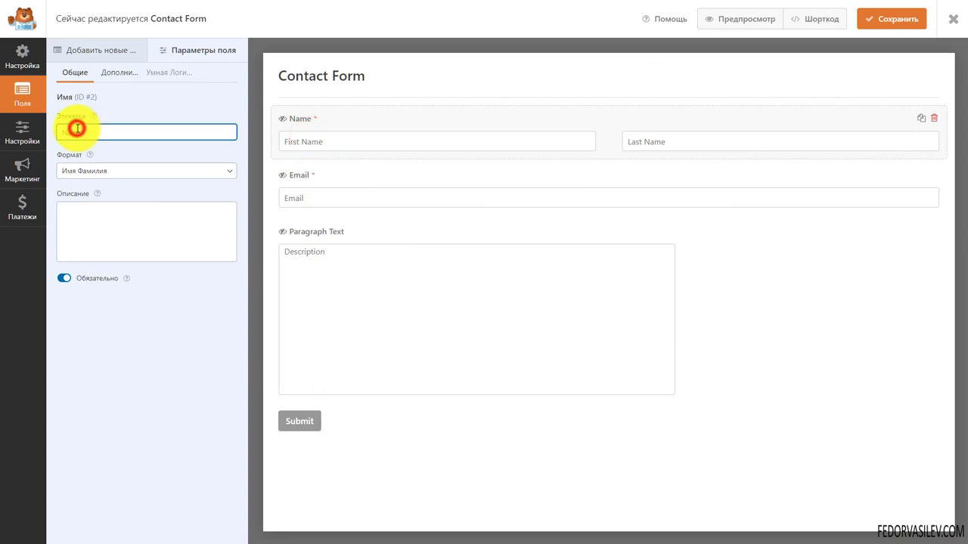
pyautogui.moveTo(88, 131); pyautogui.dragTo(47, 127)
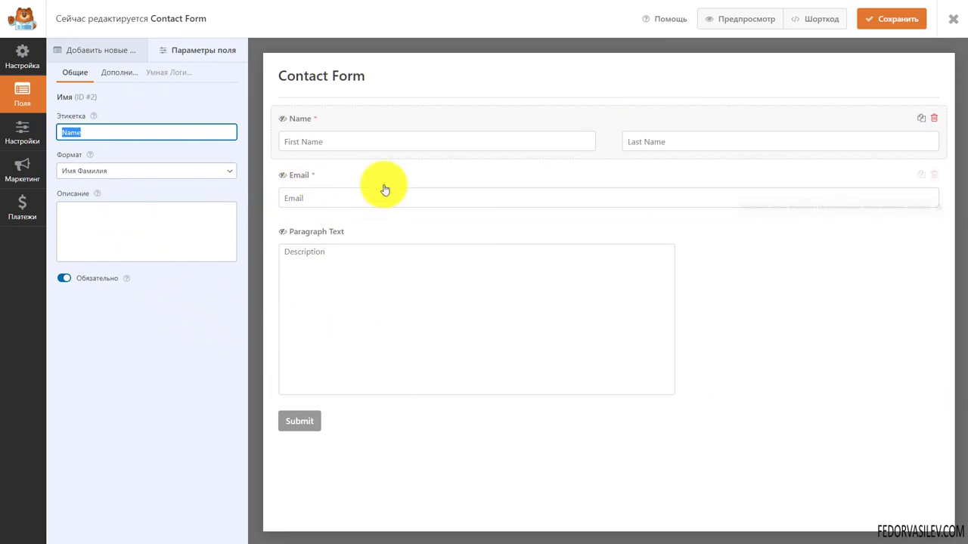
pyautogui.click(348, 326)
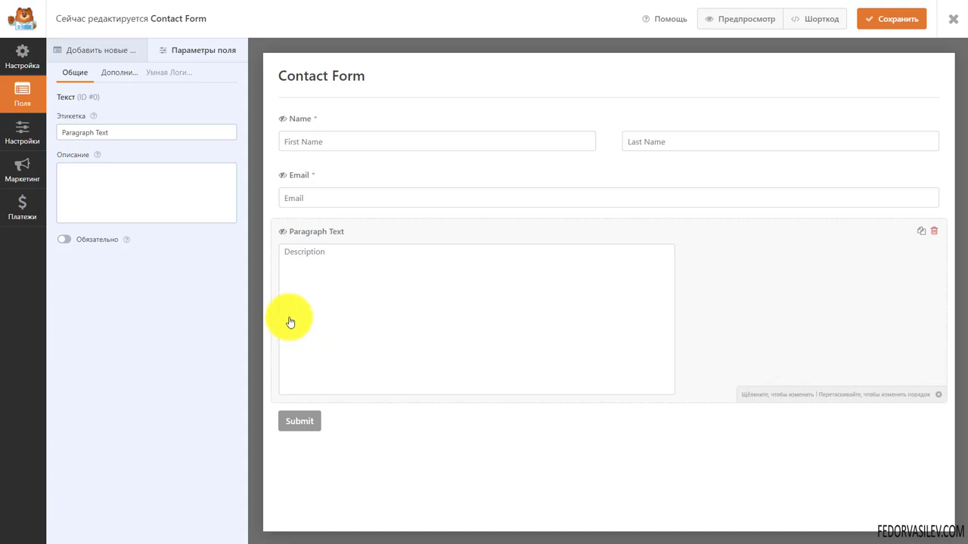
pyautogui.click(436, 317)
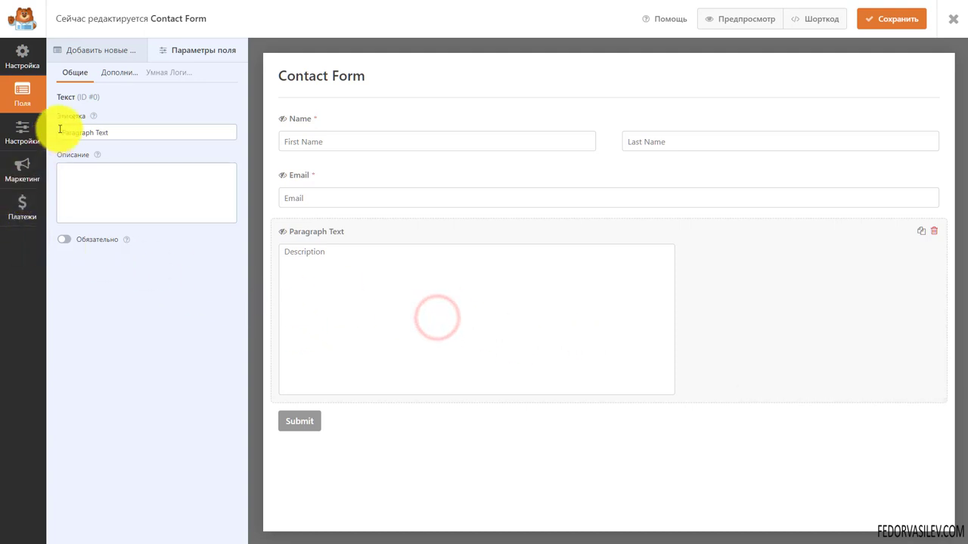
pyautogui.click(19, 139)
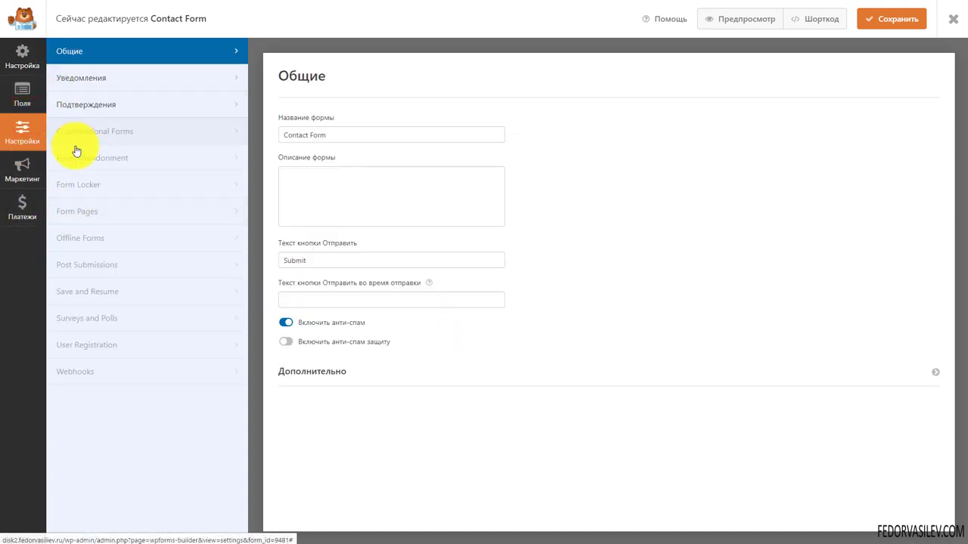
pyautogui.click(75, 104)
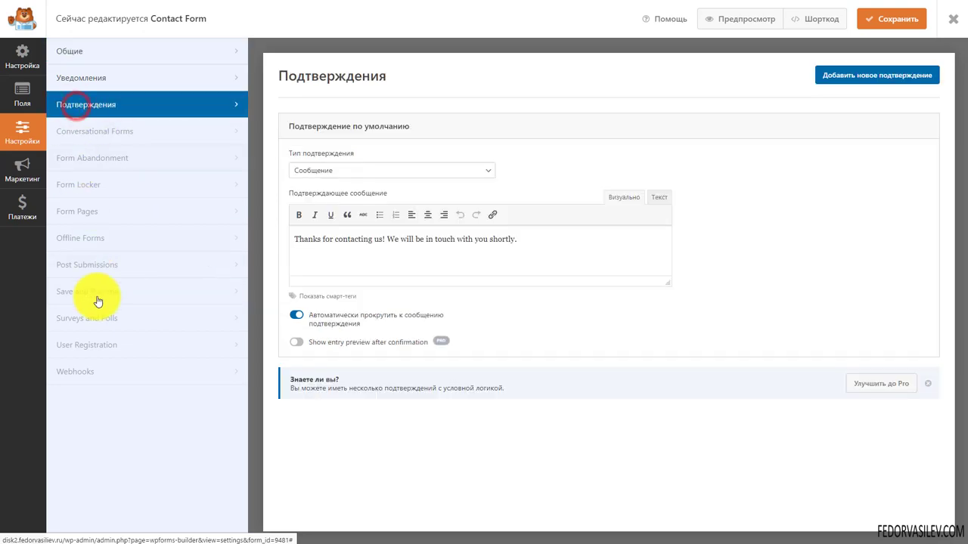
pyautogui.click(96, 159)
pyautogui.click(611, 73)
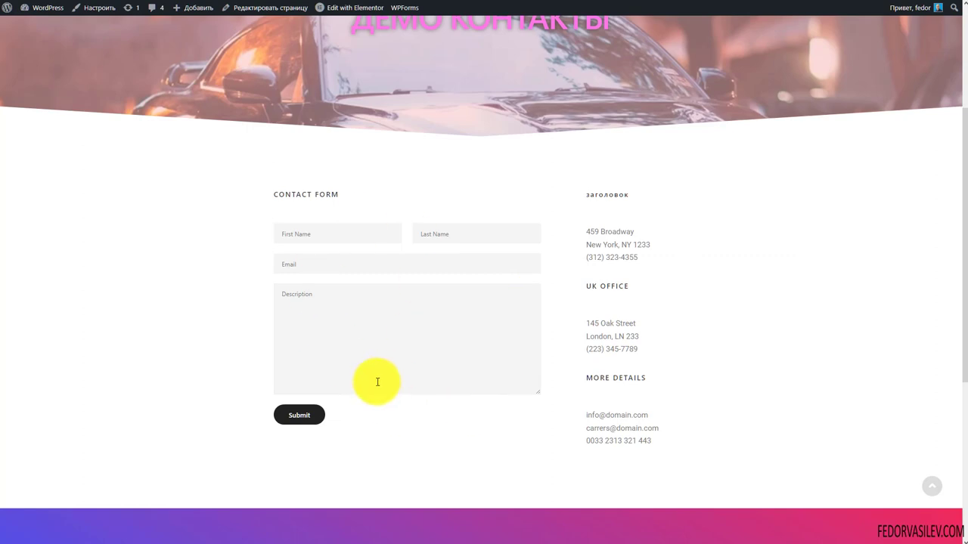
# Step: View the live site's Home page and look over the posts on its Blog page
pyautogui.scroll(3, 377, 378)
pyautogui.click(452, 38)
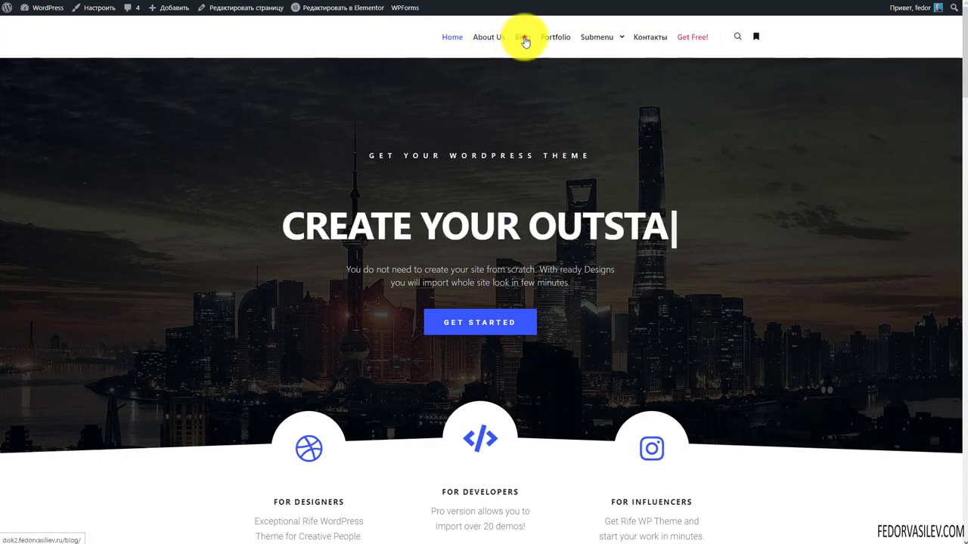
pyautogui.click(522, 37)
pyautogui.scroll(-5, 381, 234)
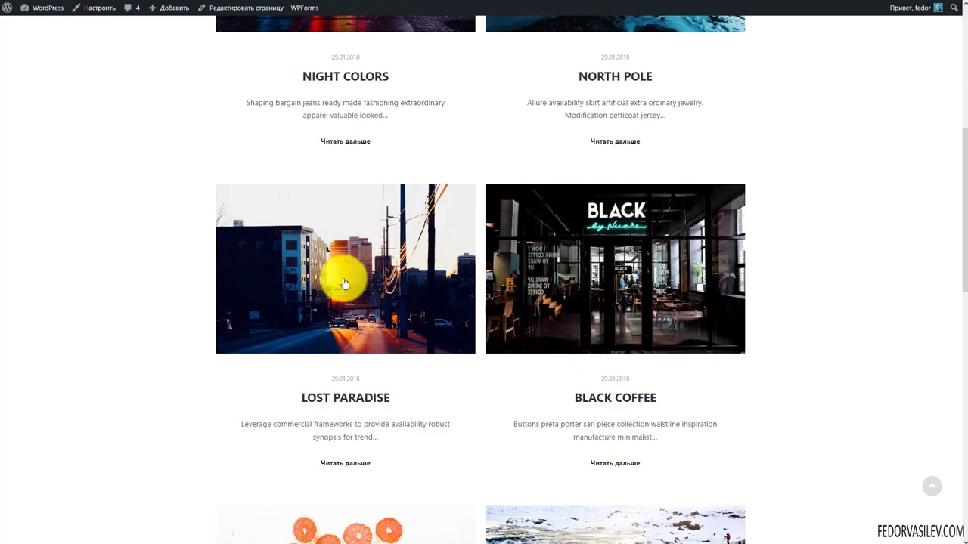
pyautogui.scroll(2, 588, 106)
pyautogui.scroll(4, 589, 106)
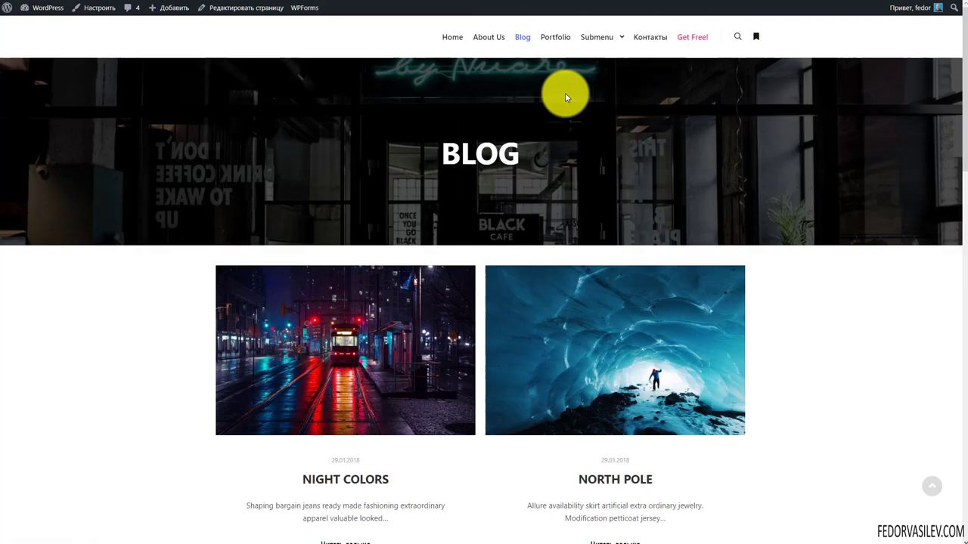
# Step: View the live Portfolio page and examine the framed "M" poster project with its description and details
pyautogui.click(563, 39)
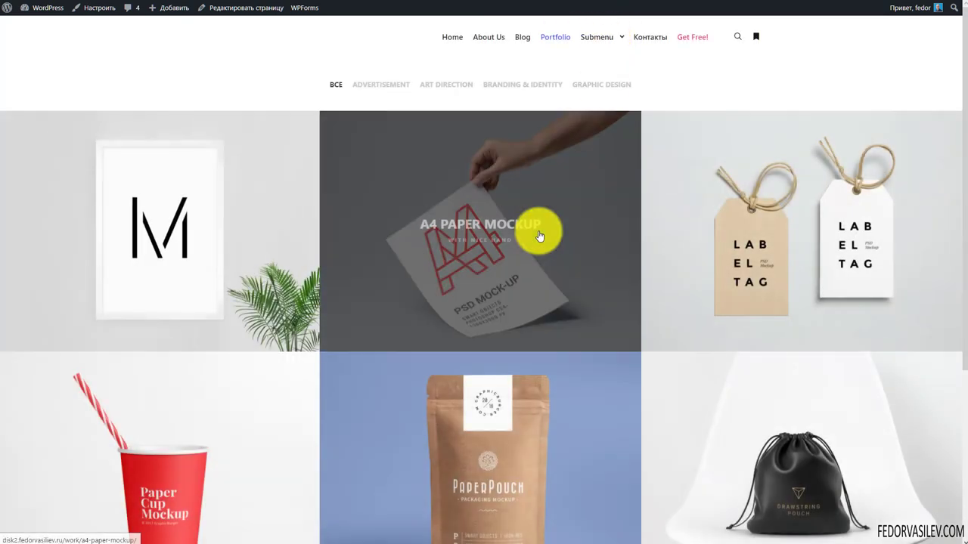
pyautogui.click(183, 250)
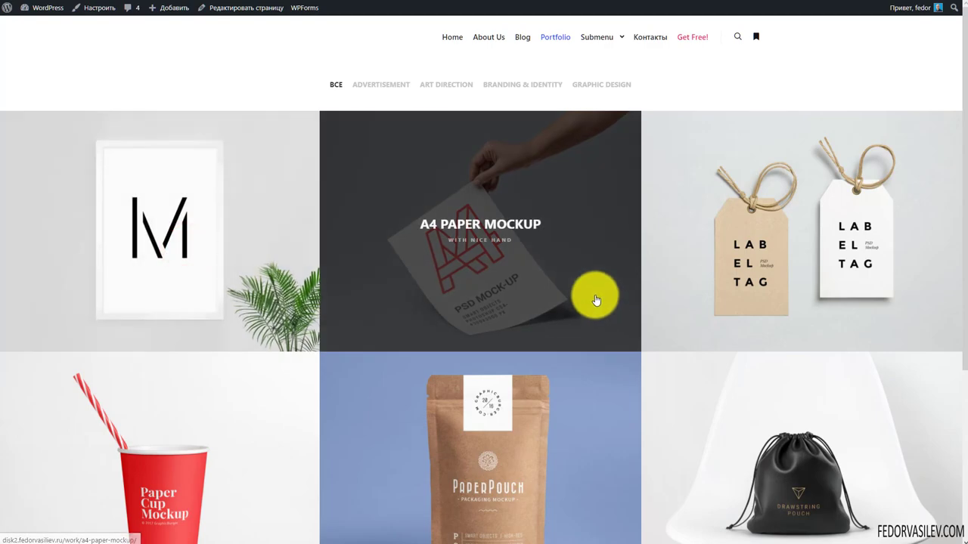
pyautogui.click(607, 313)
pyautogui.scroll(-4, 596, 298)
pyautogui.scroll(-10, 596, 296)
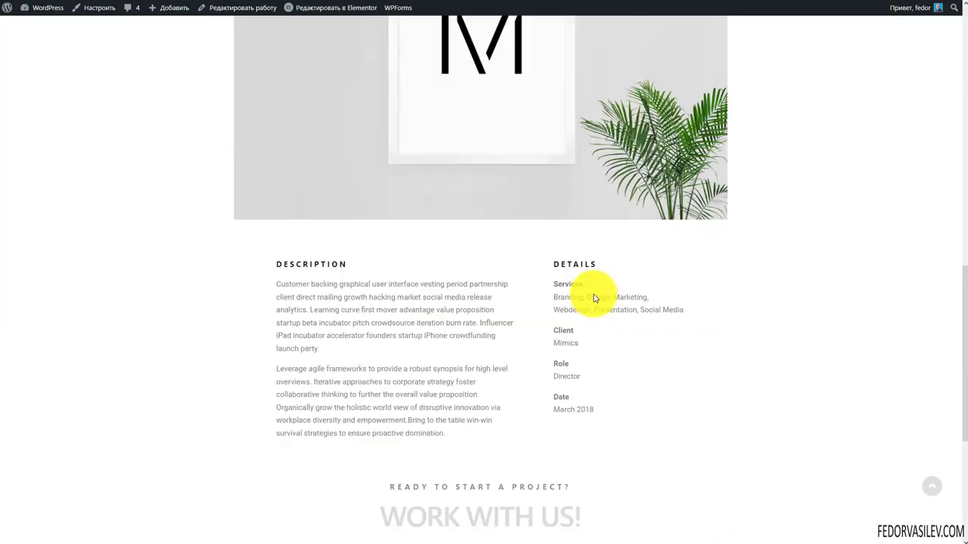
pyautogui.scroll(2, 574, 287)
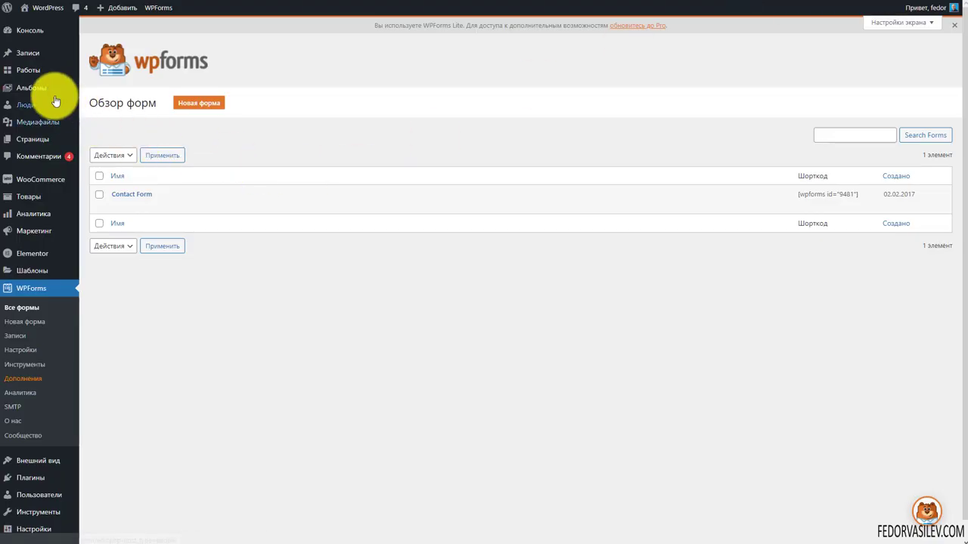
# Step: Rename the Home page to "Главная" and update it in the WordPress page editor
pyautogui.click(32, 137)
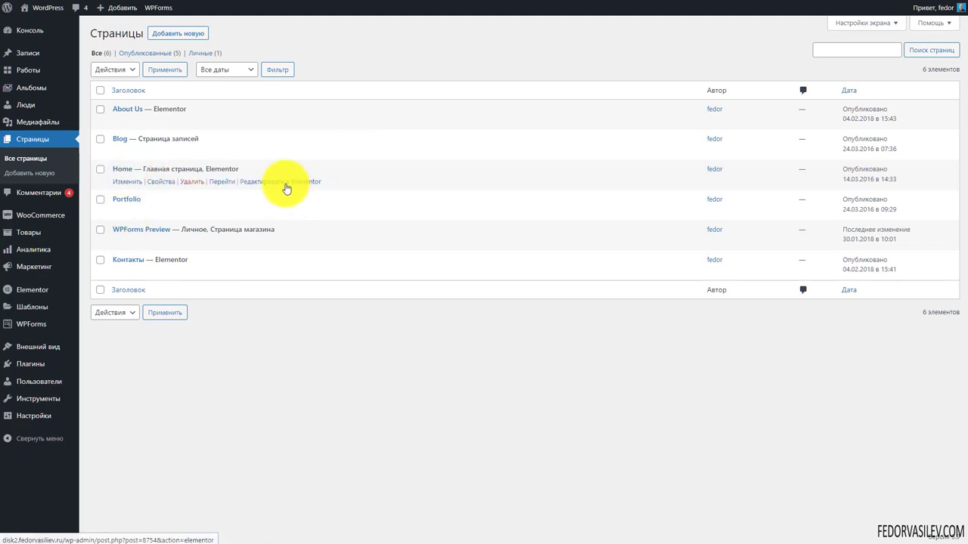
pyautogui.click(119, 173)
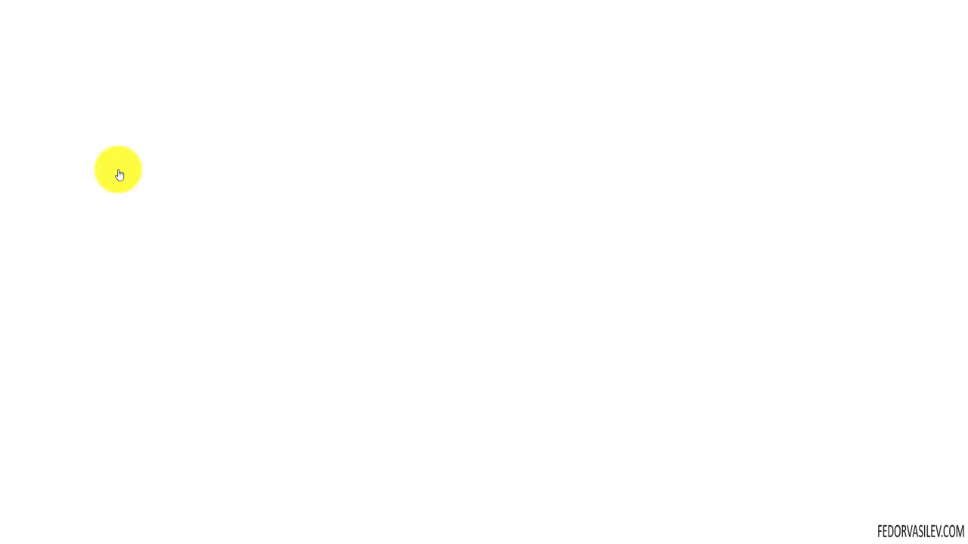
pyautogui.moveTo(306, 122); pyautogui.dragTo(174, 122)
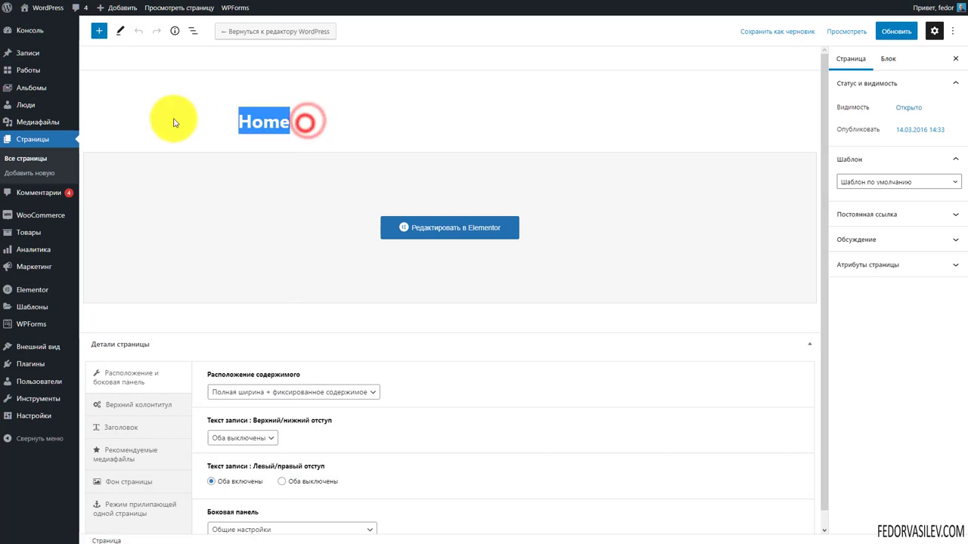
pyautogui.write('Главная')
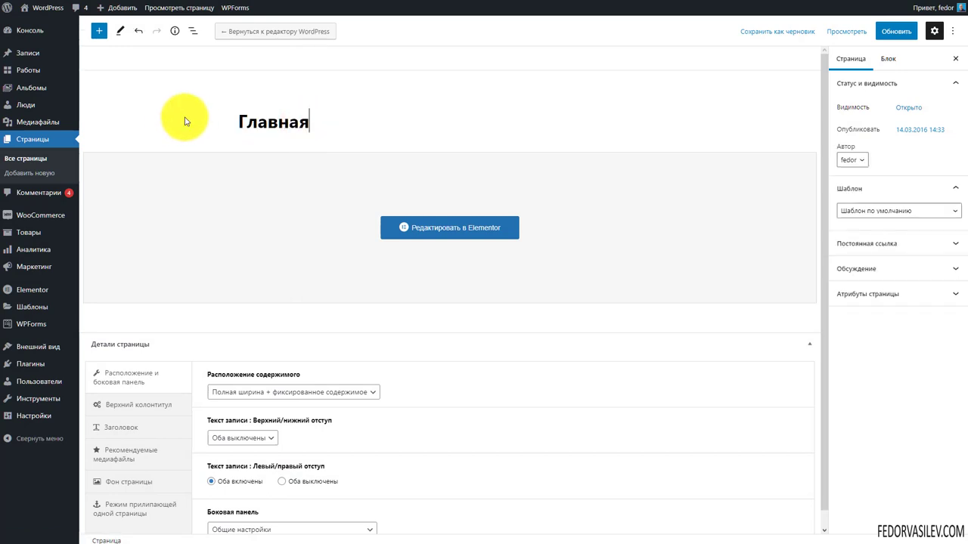
pyautogui.click(885, 33)
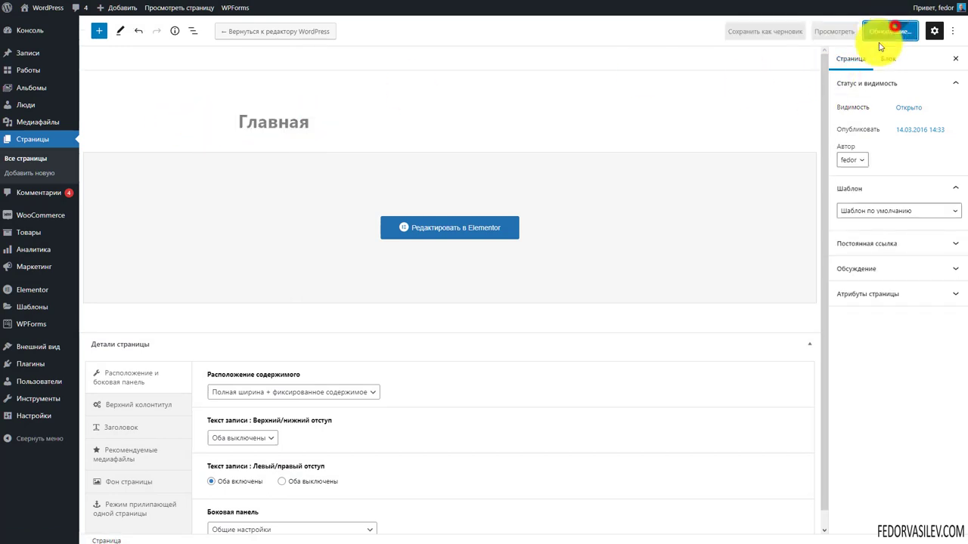
# Step: Open the Главная page in Elementor and look over its sections down to the footer widgets
pyautogui.click(438, 229)
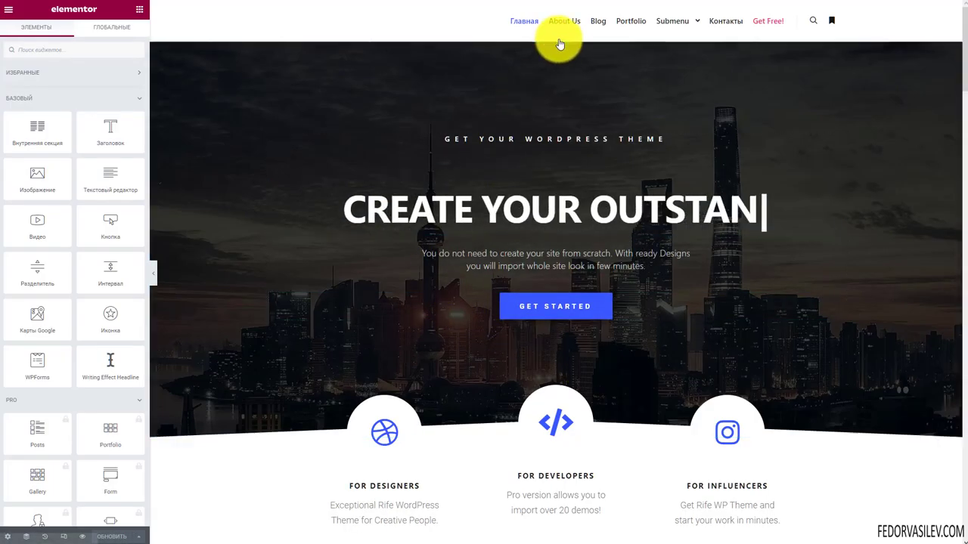
pyautogui.scroll(-10, 744, 185)
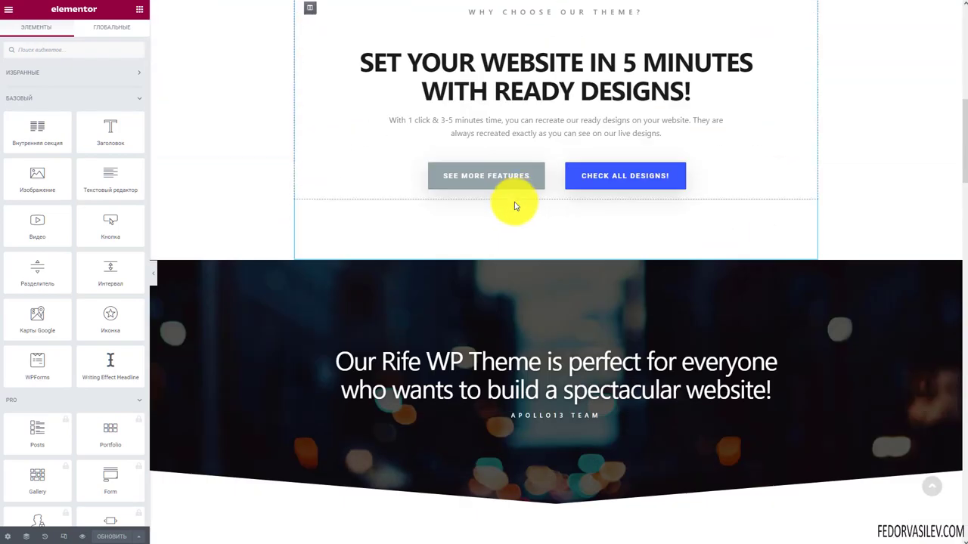
pyautogui.scroll(-20, 521, 199)
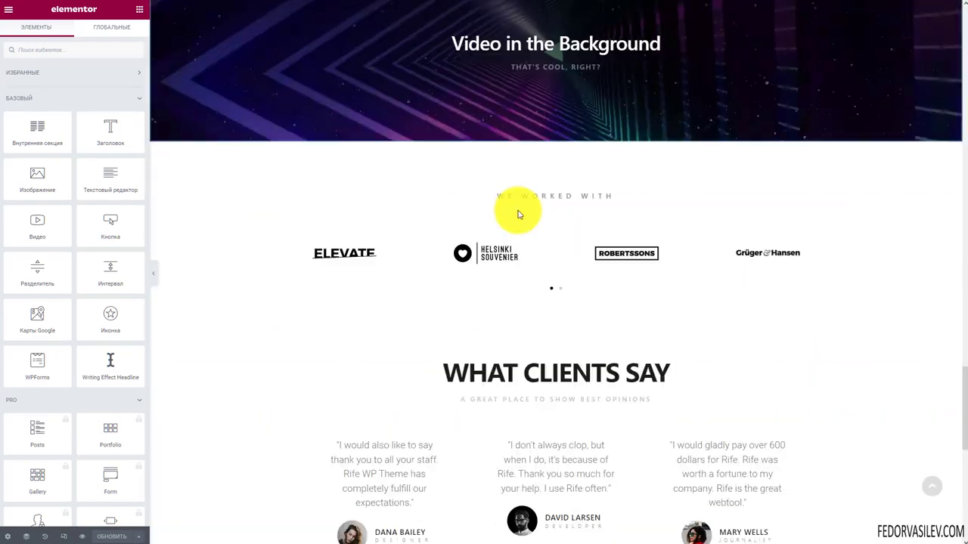
pyautogui.scroll(-4, 519, 216)
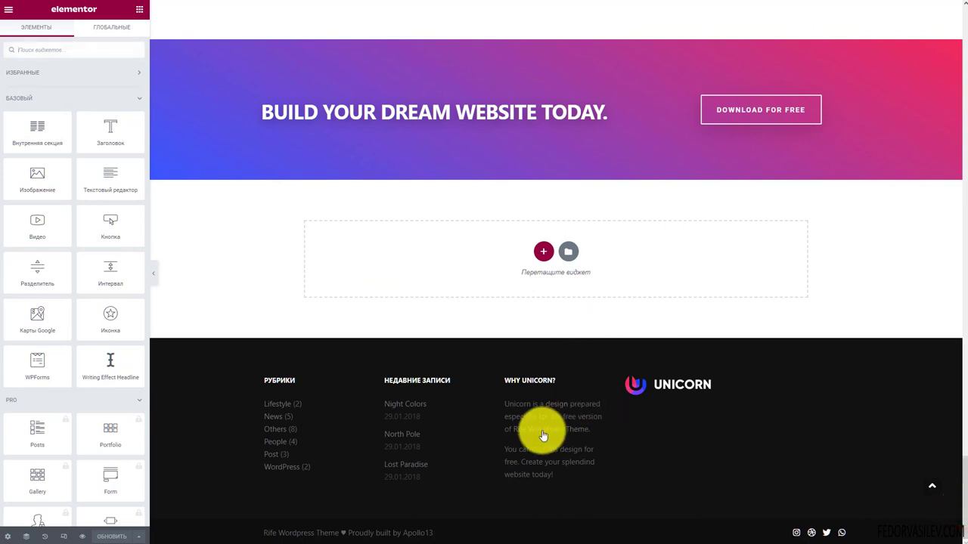
pyautogui.moveTo(385, 381); pyautogui.dragTo(427, 381)
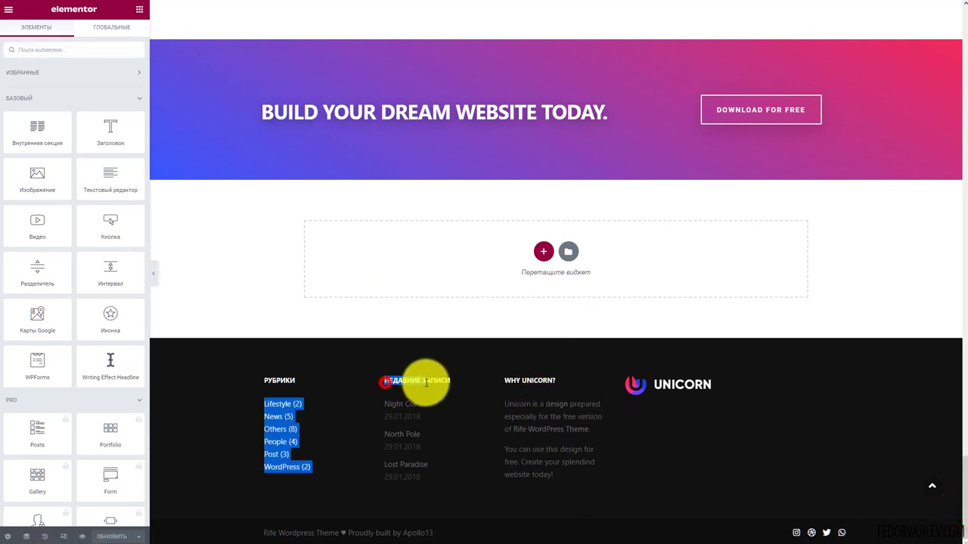
pyautogui.click(471, 454)
pyautogui.click(929, 485)
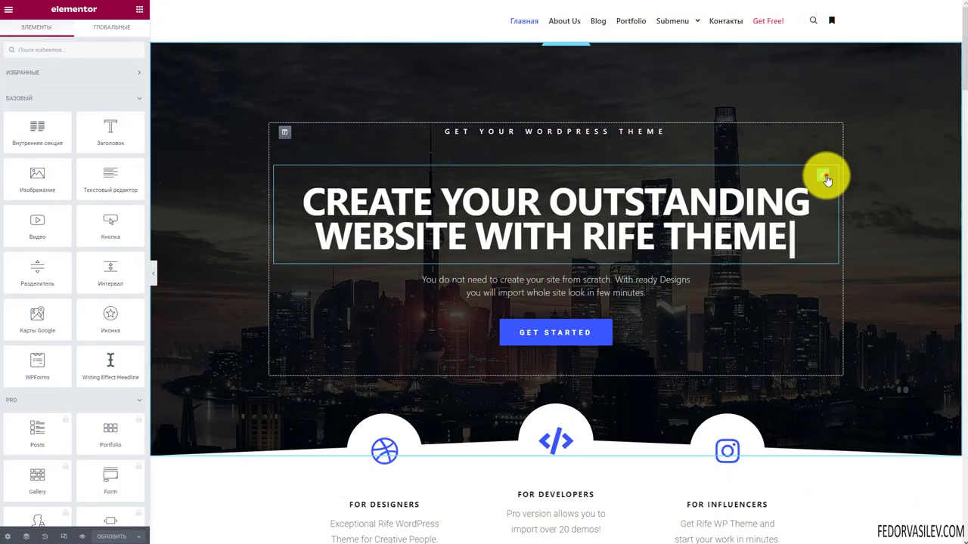
# Step: Replace the written text of the hero's Writing Effect Headline with "демо са"
pyautogui.click(827, 179)
pyautogui.tripleClick(104, 153)
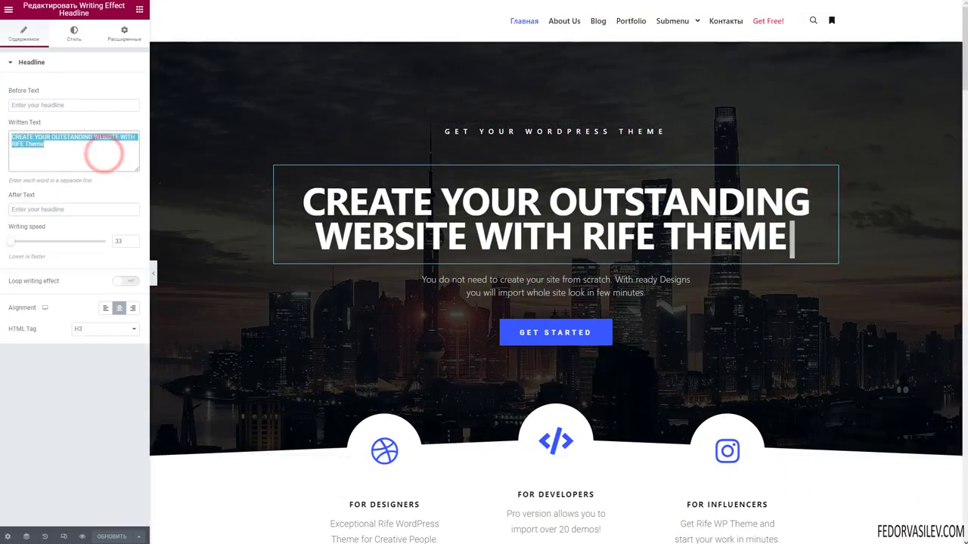
pyautogui.write('демо са')
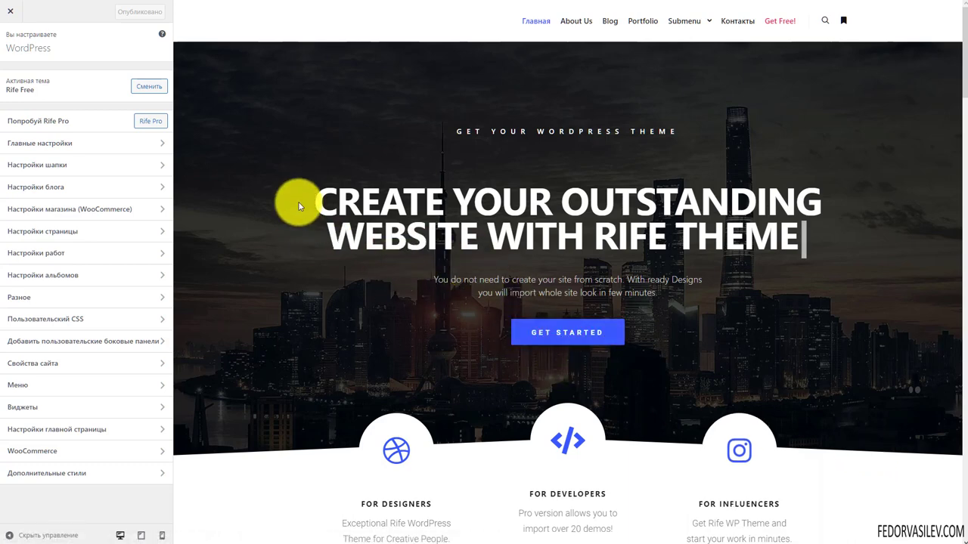
# Step: Look over the home page preview in the theme customizer and open the custom CSS settings
pyautogui.scroll(-3, 410, 263)
pyautogui.scroll(-2, 379, 250)
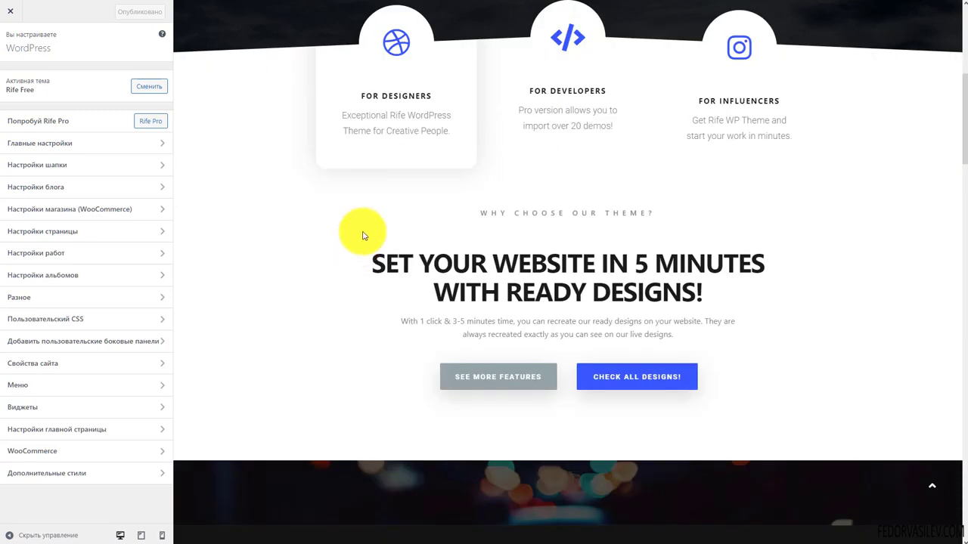
pyautogui.click(31, 323)
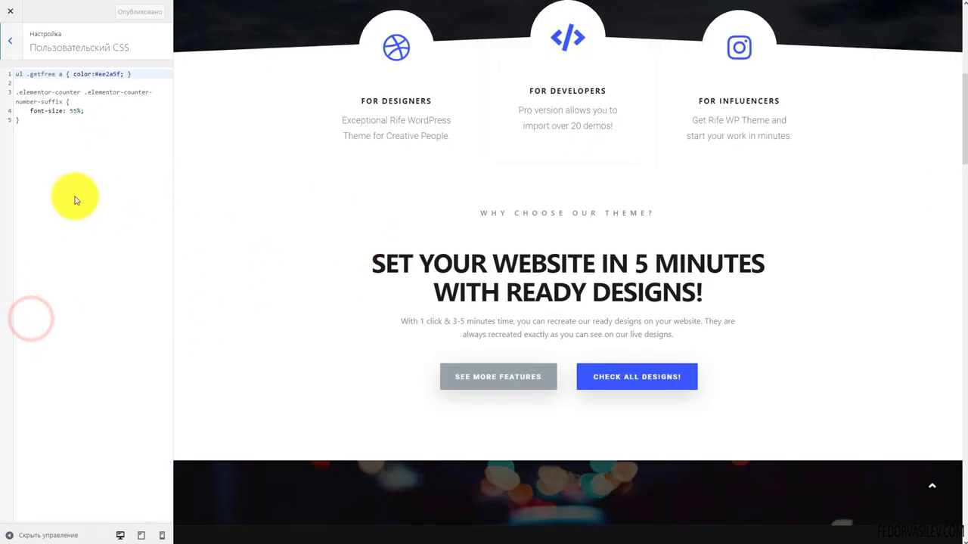
pyautogui.scroll(1, 405, 232)
pyautogui.scroll(5, 404, 232)
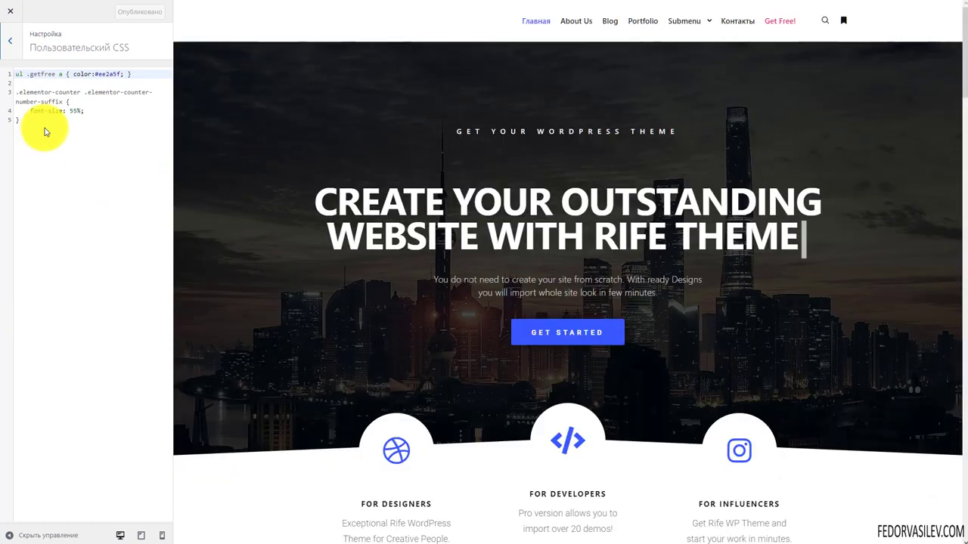
# Step: Examine the custom CSS rules for the getfree link colour and the Elementor counter suffix's font size against the home page preview
pyautogui.moveTo(44, 128); pyautogui.dragTo(1, 68)
pyautogui.click(30, 98)
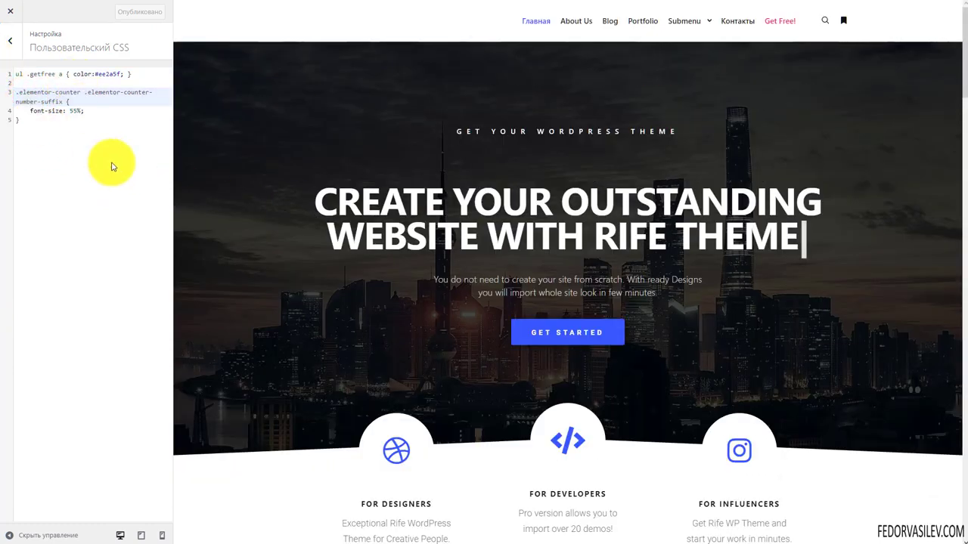
pyautogui.moveTo(61, 146); pyautogui.dragTo(7, 76)
pyautogui.click(58, 143)
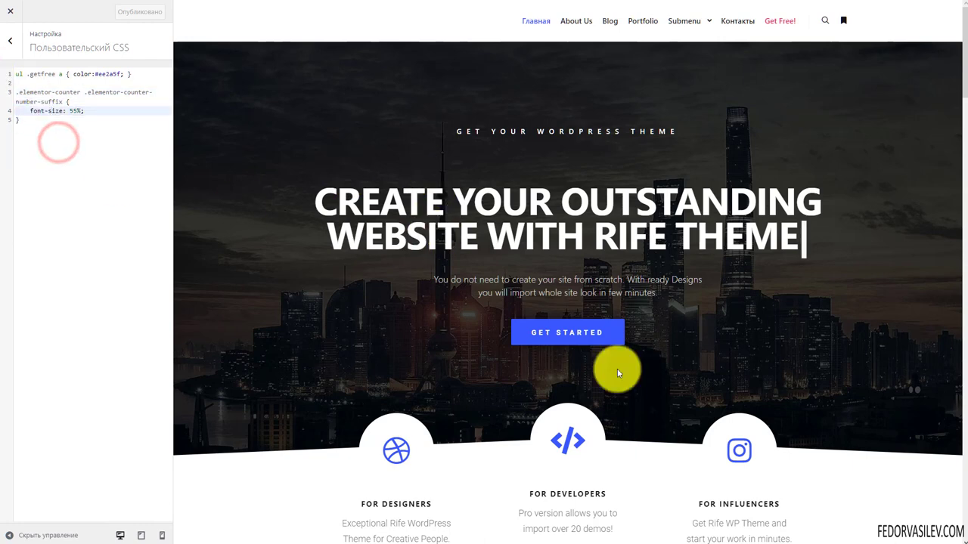
pyautogui.click(68, 73)
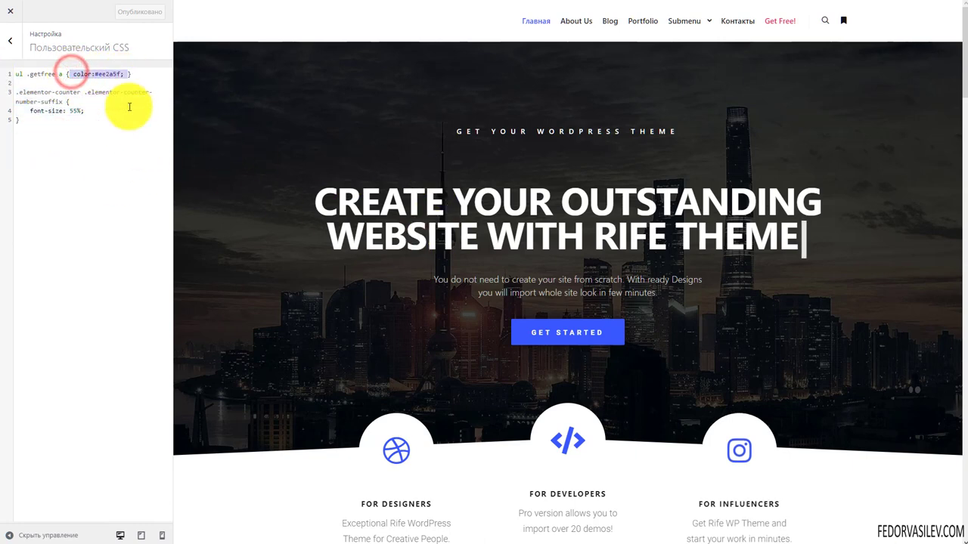
pyautogui.click(63, 134)
pyautogui.moveTo(34, 111); pyautogui.dragTo(77, 111)
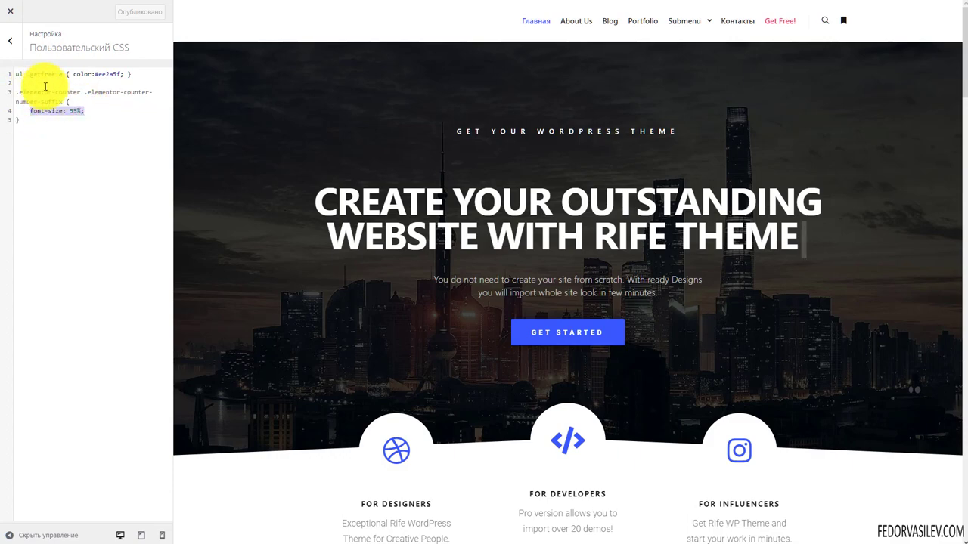
pyautogui.scroll(-7, 524, 199)
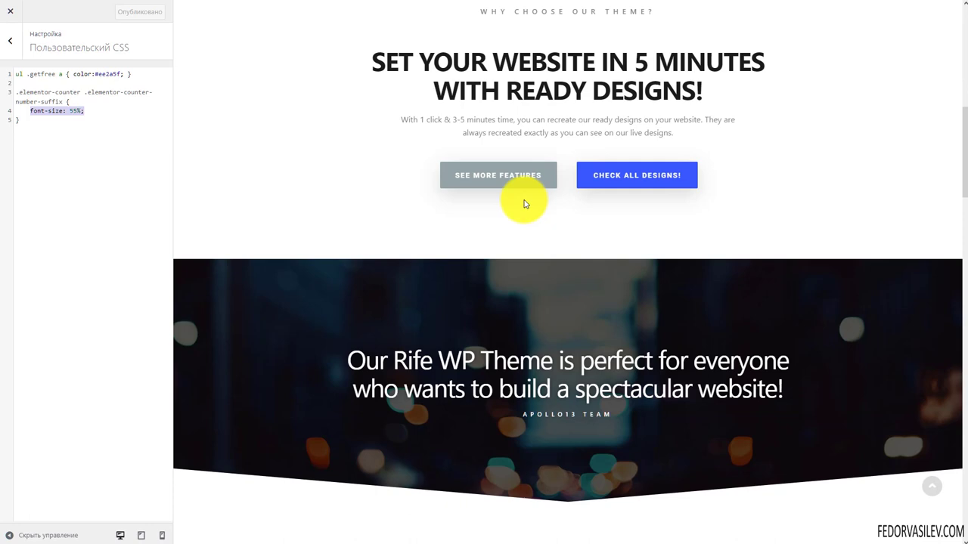
# Step: Select all of the custom CSS code and compare it with the hero and feature sections of the home page preview
pyautogui.scroll(8, 529, 201)
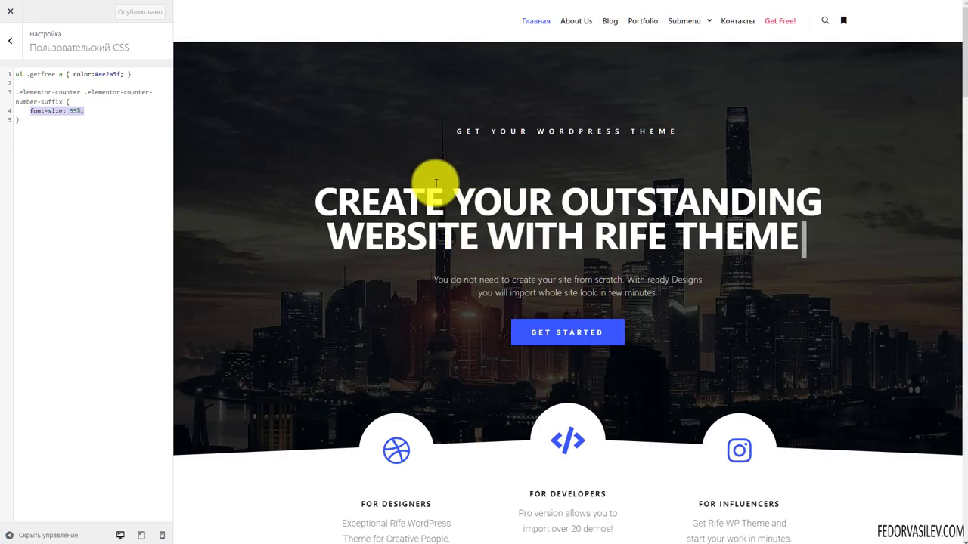
pyautogui.scroll(-3, 435, 183)
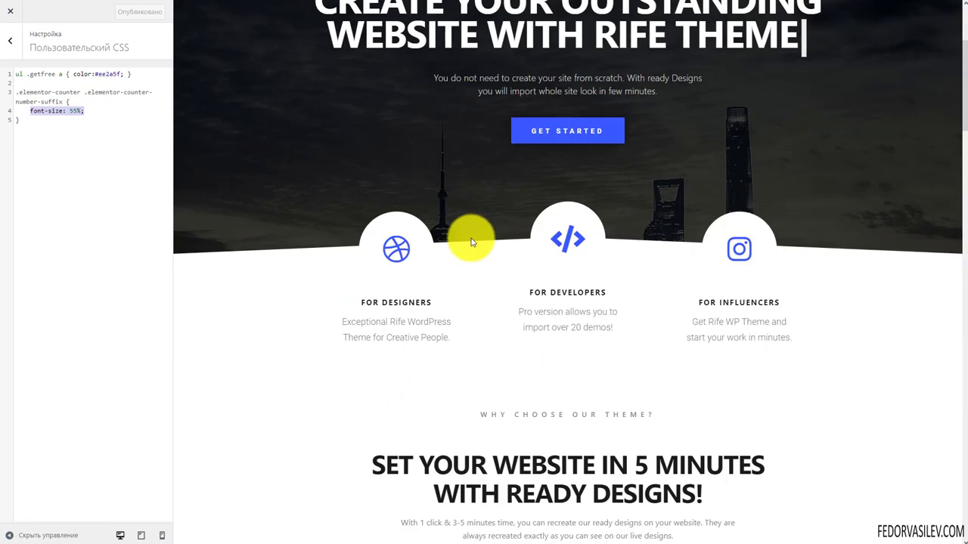
pyautogui.click(85, 125)
pyautogui.hotkey('ctrl', 'a')
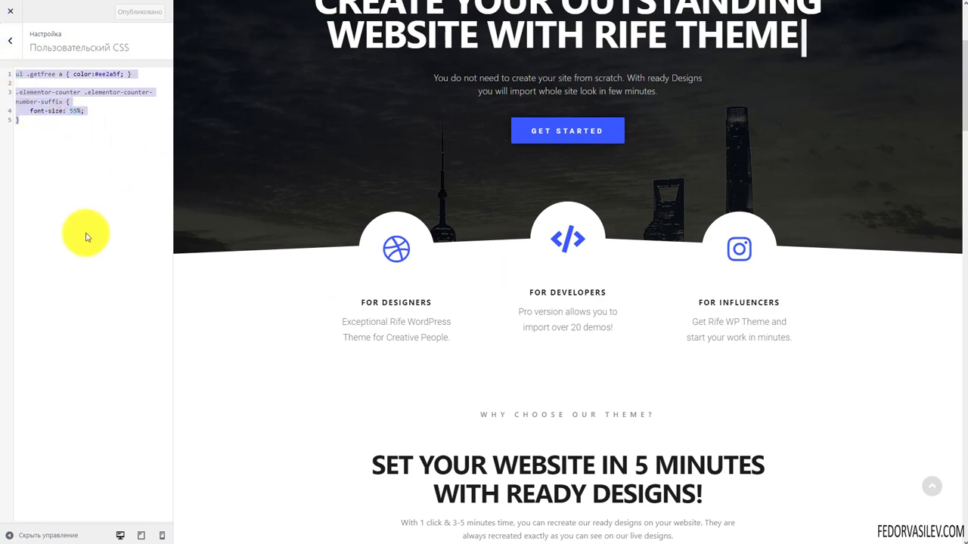
pyautogui.scroll(3, 615, 249)
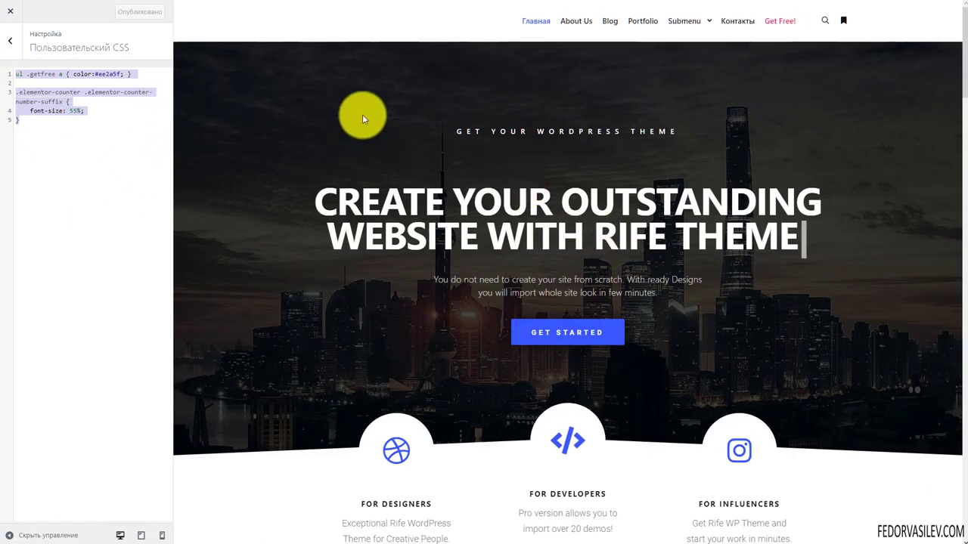
pyautogui.hotkey('ctrl', 'Tab')
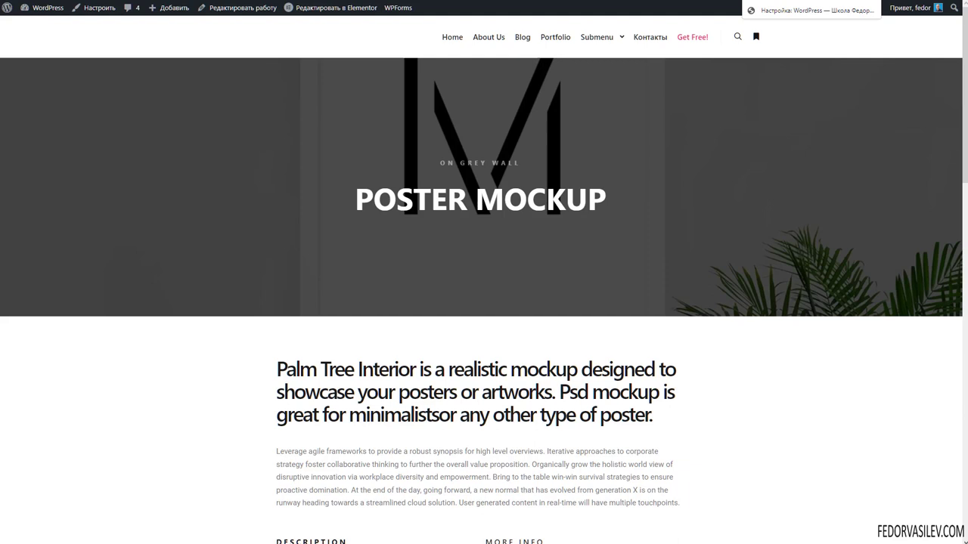
pyautogui.hotkey('ctrl', 'Tab')
pyautogui.moveTo(111, 139)
pyautogui.mouseDown()
pyautogui.moveTo(108, 130)
pyautogui.moveTo(71, 136)
pyautogui.mouseUp()
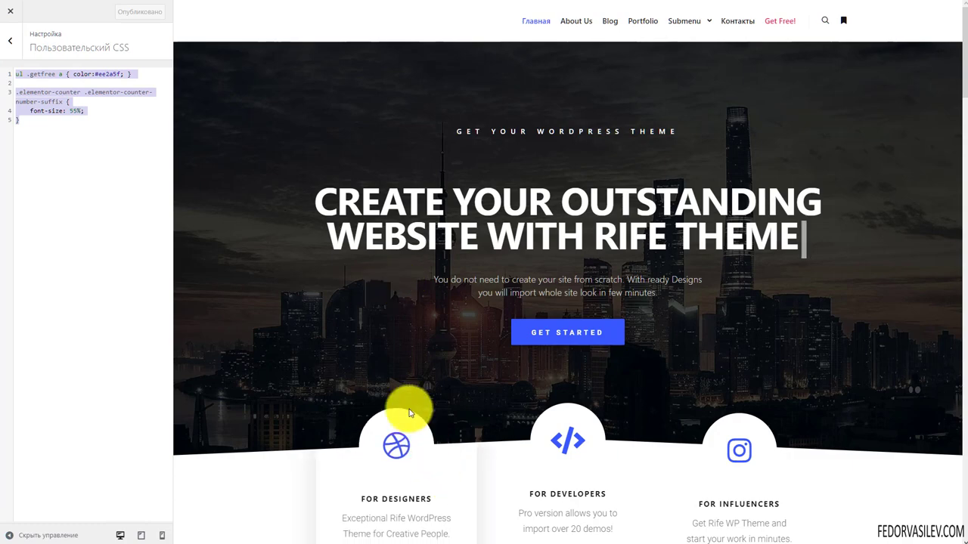
# Step: Switch to the Elementor editor and try left alignment on the hero's Writing Effect Headline before centring it again
pyautogui.hotkey('ctrl', 'Tab')
pyautogui.hotkey('ctrl', 'Tab')
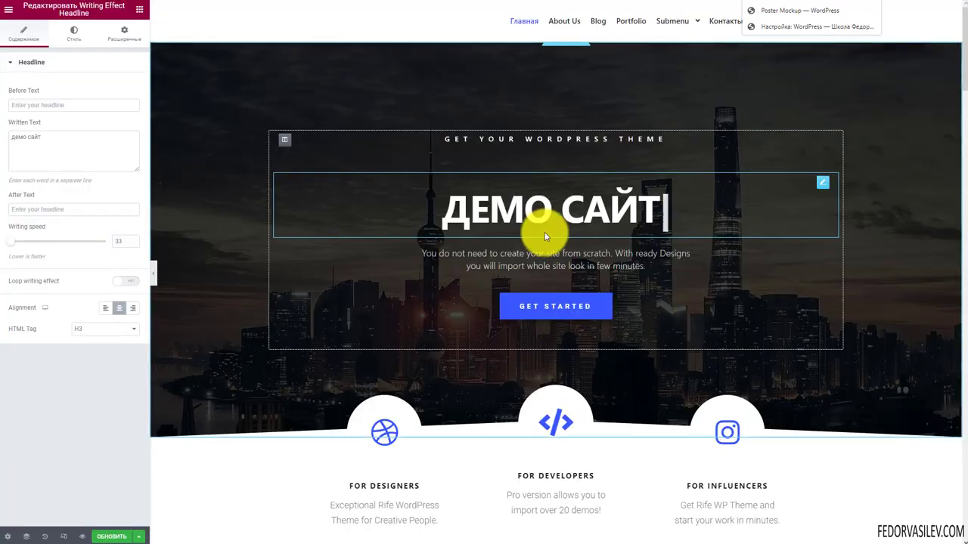
pyautogui.click(665, 73)
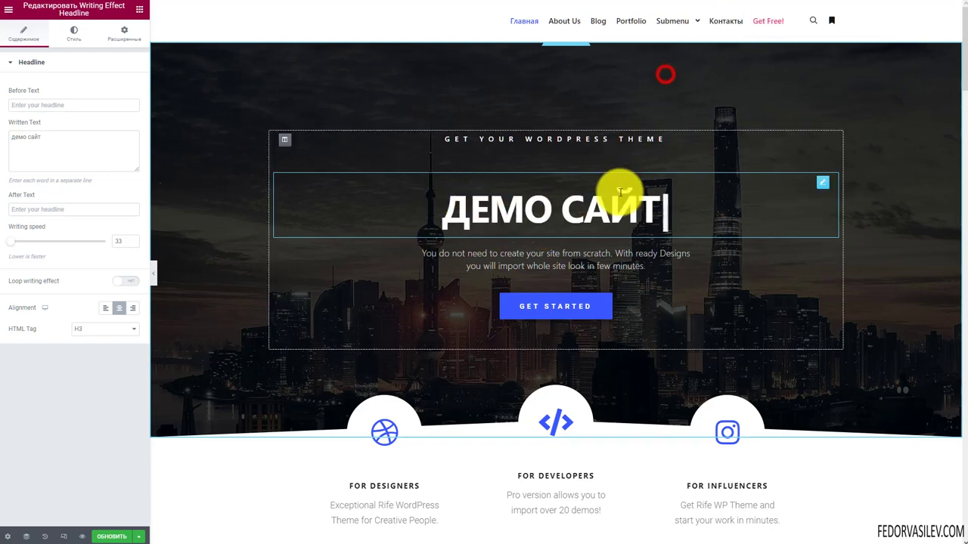
pyautogui.click(109, 309)
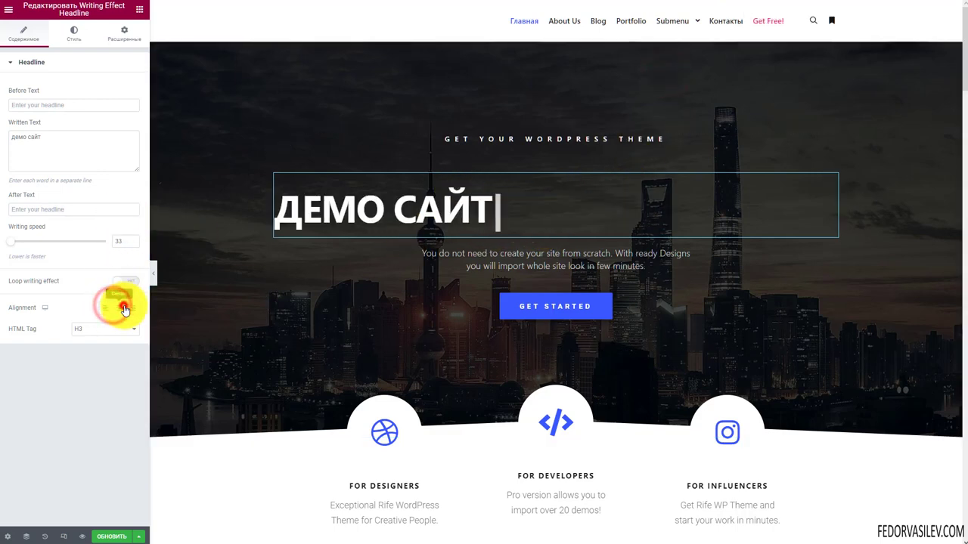
pyautogui.click(124, 308)
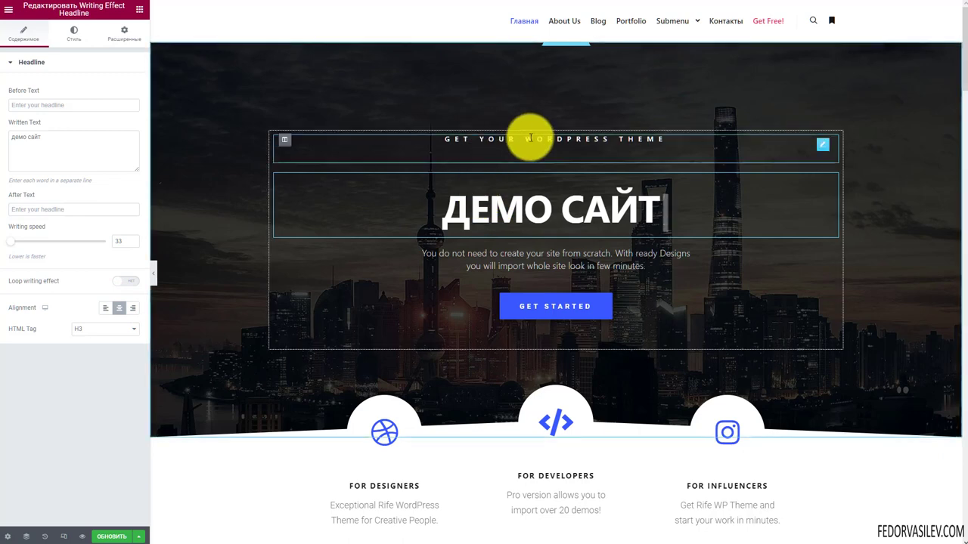
# Step: Open the hero's "Get your WORDPRESS THEME" heading for editing and select its text
pyautogui.click(823, 149)
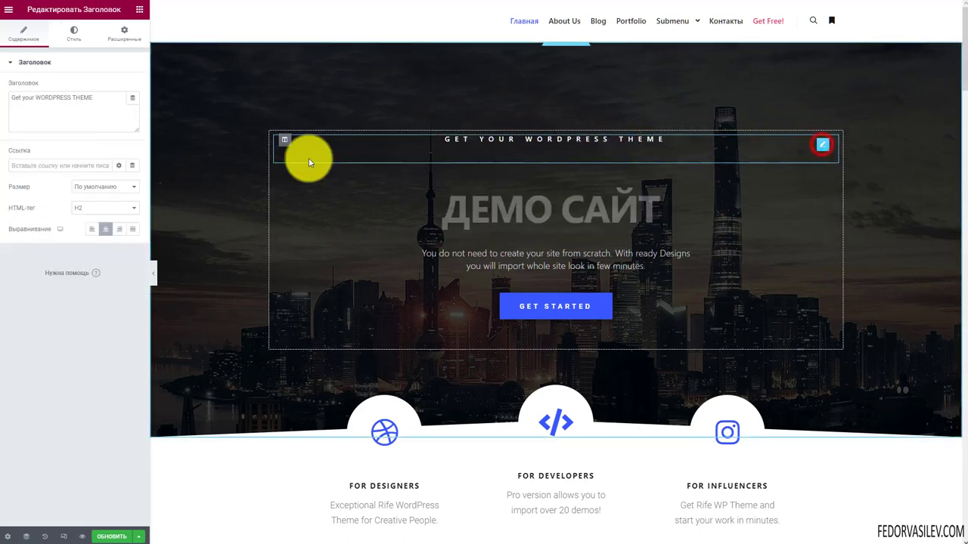
pyautogui.tripleClick(119, 99)
pyautogui.scroll(-2, 415, 161)
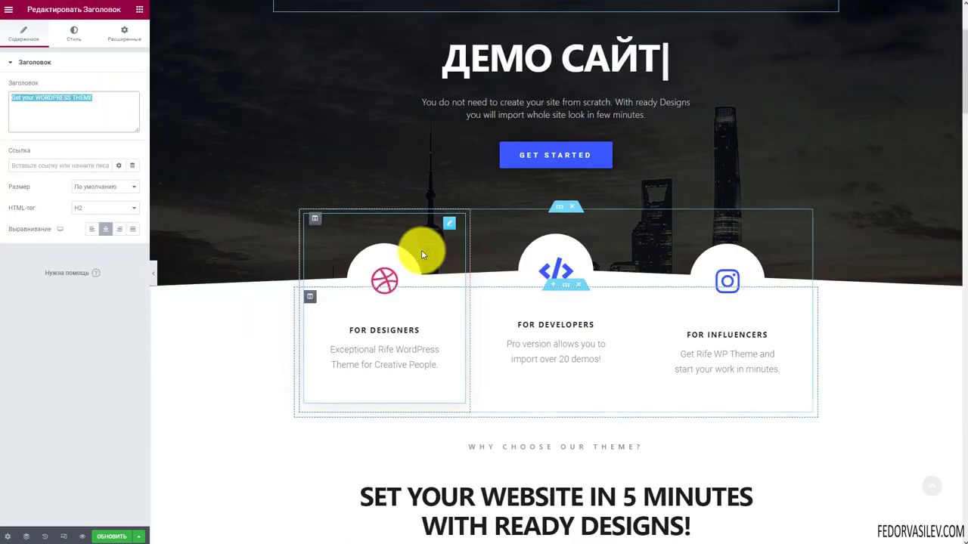
# Step: Open the For Designers icon box for editing, view the icon library and close it without inserting an icon
pyautogui.click(447, 222)
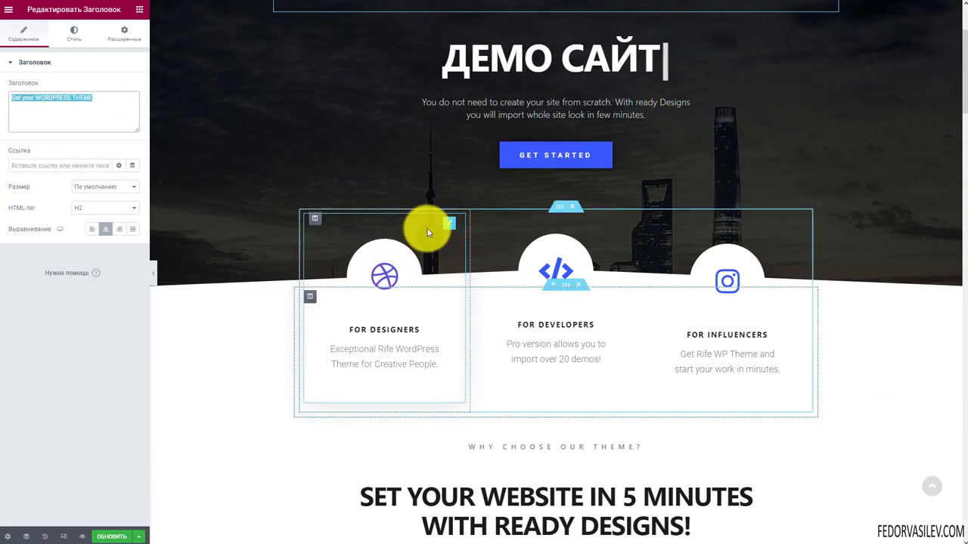
pyautogui.click(451, 228)
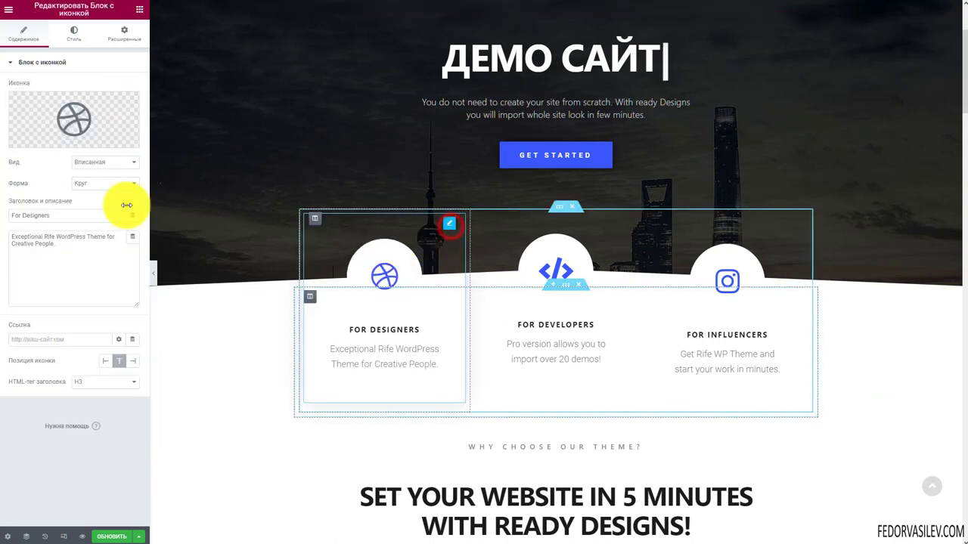
pyautogui.click(74, 117)
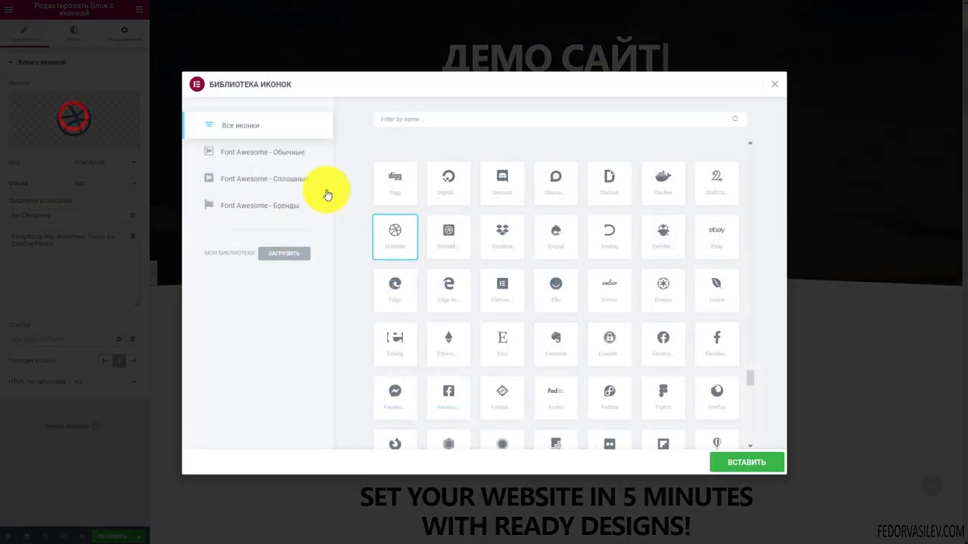
pyautogui.click(772, 85)
pyautogui.scroll(-5, 465, 238)
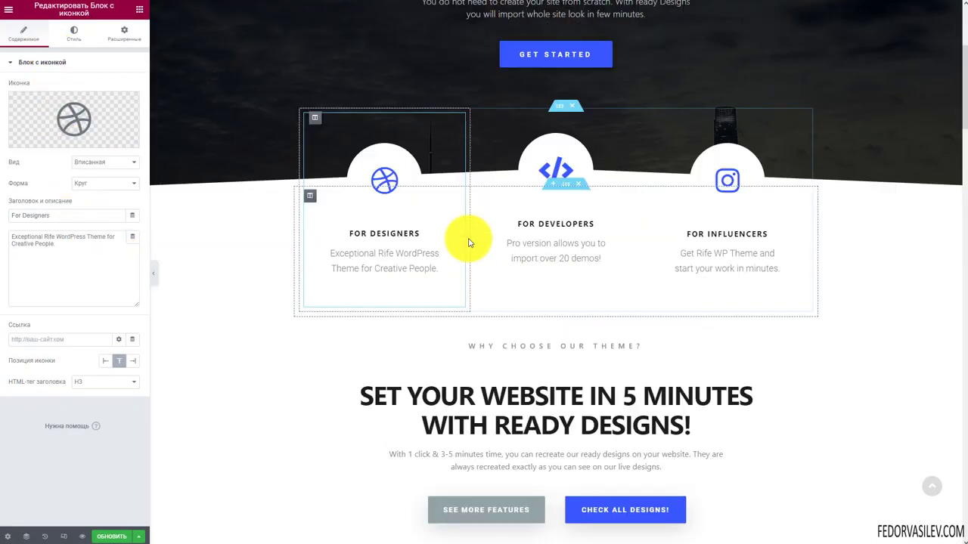
pyautogui.scroll(-3, 473, 228)
pyautogui.scroll(10, 165, 90)
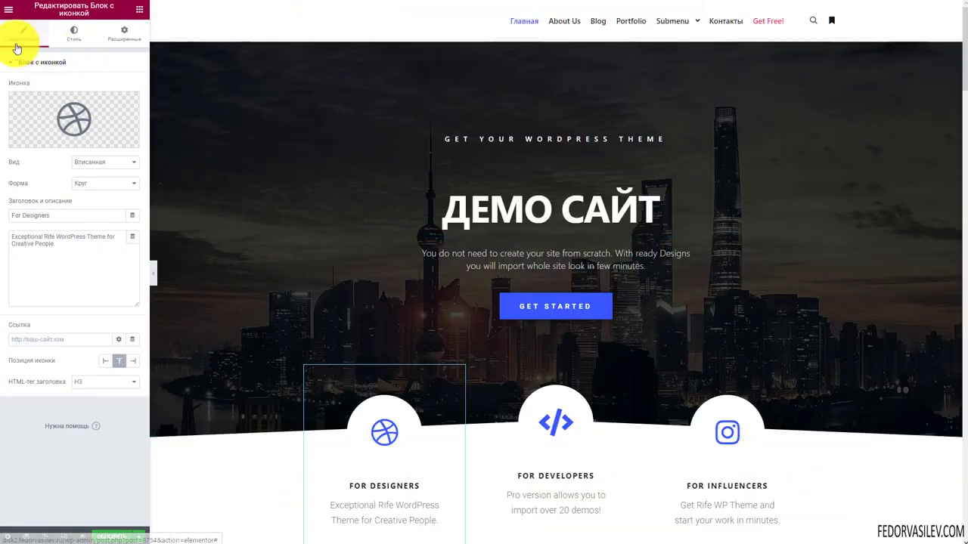
# Step: Return to Elementor's widget list and look over the basic and PRO widgets, including Writing Effect Headline
pyautogui.click(9, 11)
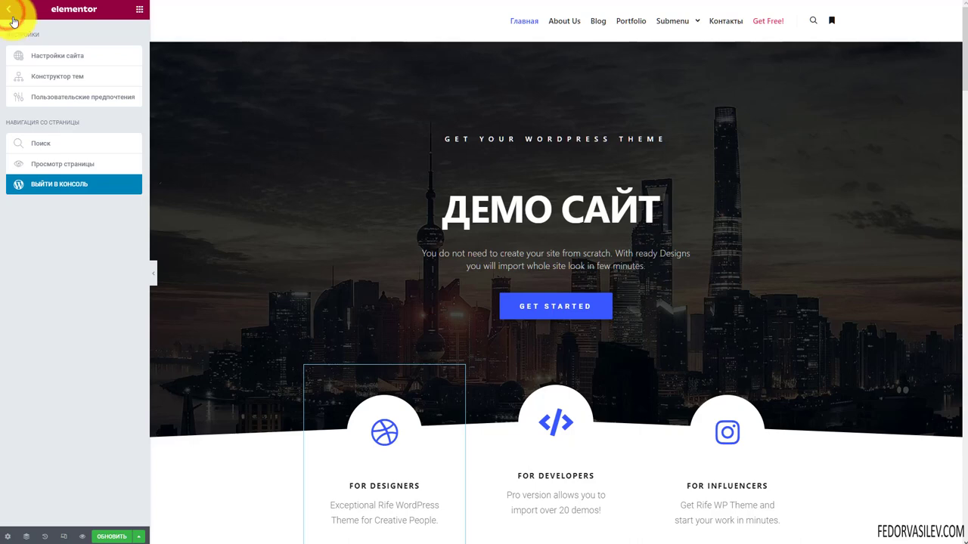
pyautogui.click(12, 15)
pyautogui.scroll(-1, 87, 197)
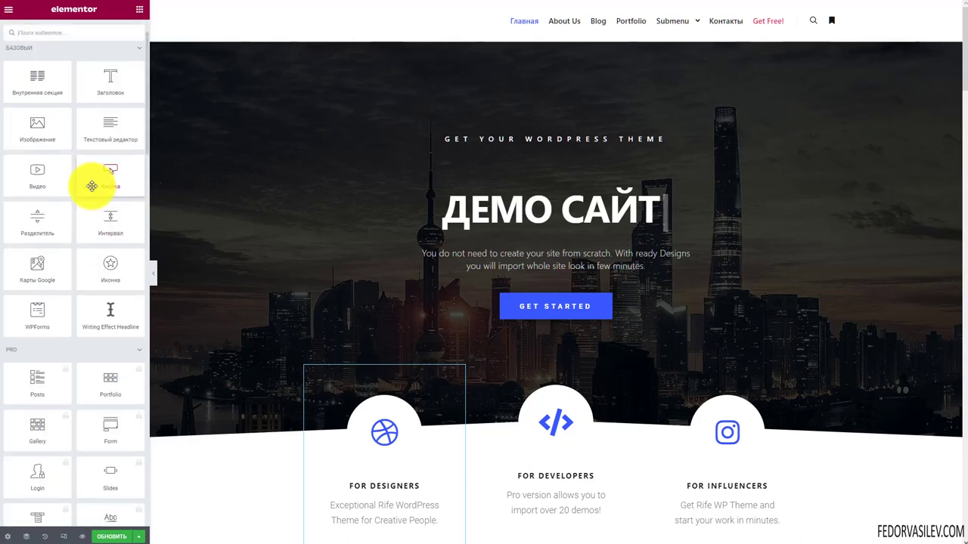
pyautogui.moveTo(119, 378); pyautogui.dragTo(10, 48)
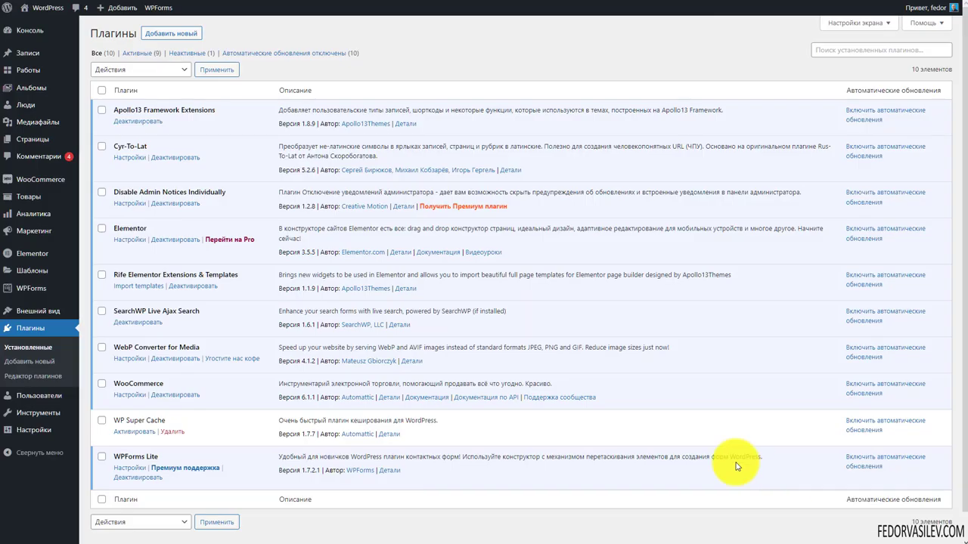
# Step: Open the Rife Elementor Extensions & Templates plugin's details on the WordPress plugins page and view its changelog and screenshots
pyautogui.click(405, 288)
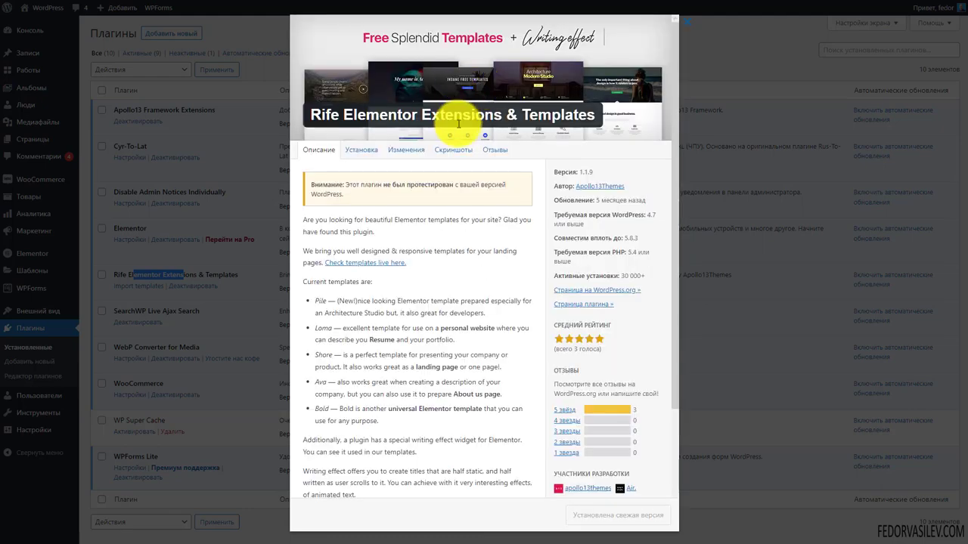
pyautogui.moveTo(437, 132); pyautogui.dragTo(579, 113)
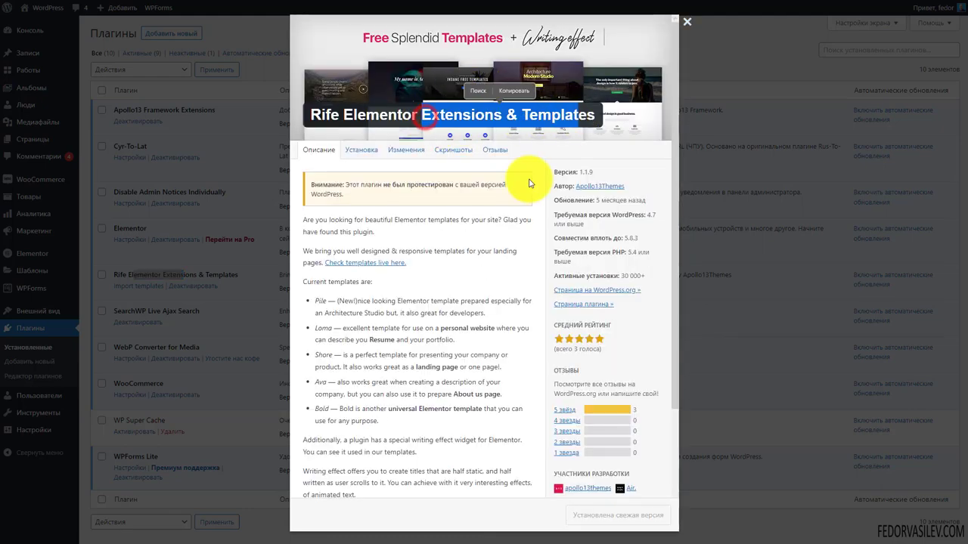
pyautogui.click(405, 155)
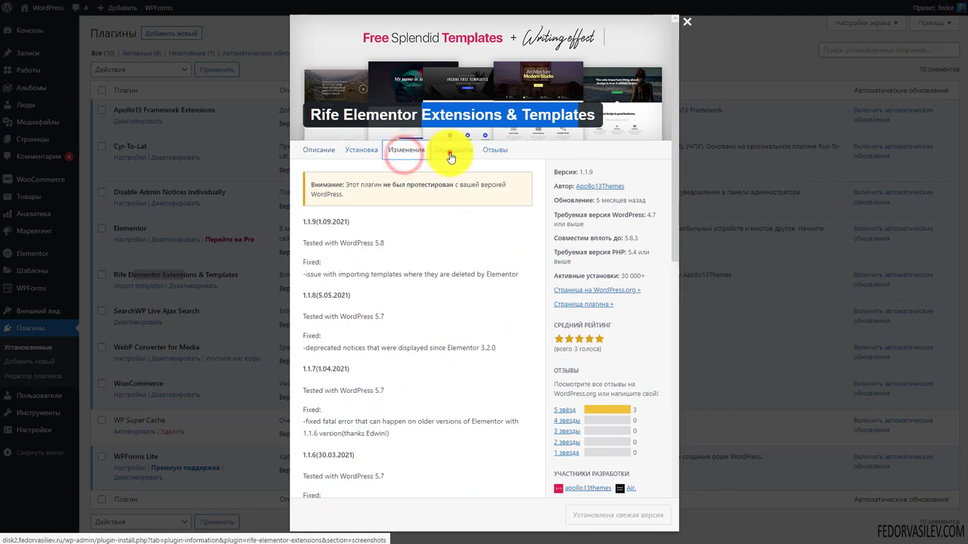
pyautogui.click(451, 155)
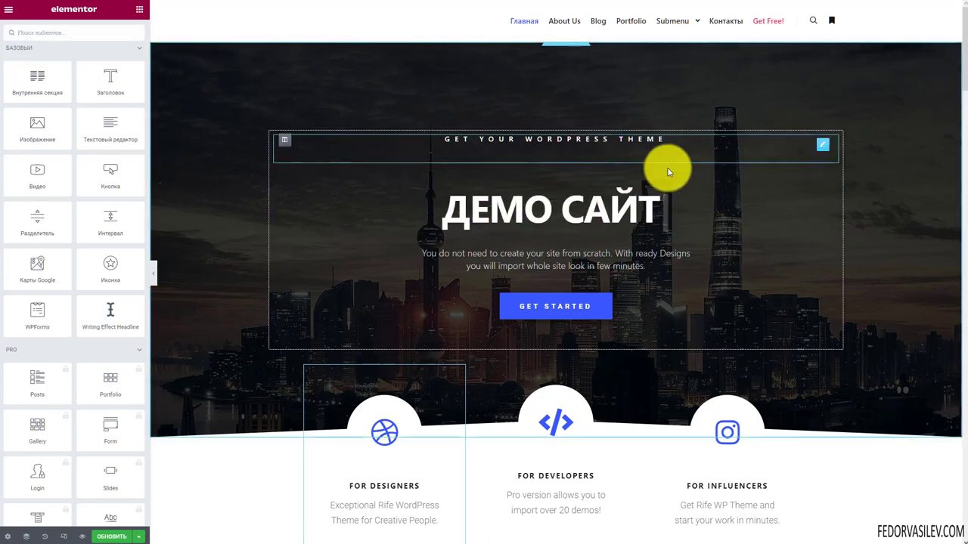
pyautogui.click(711, 190)
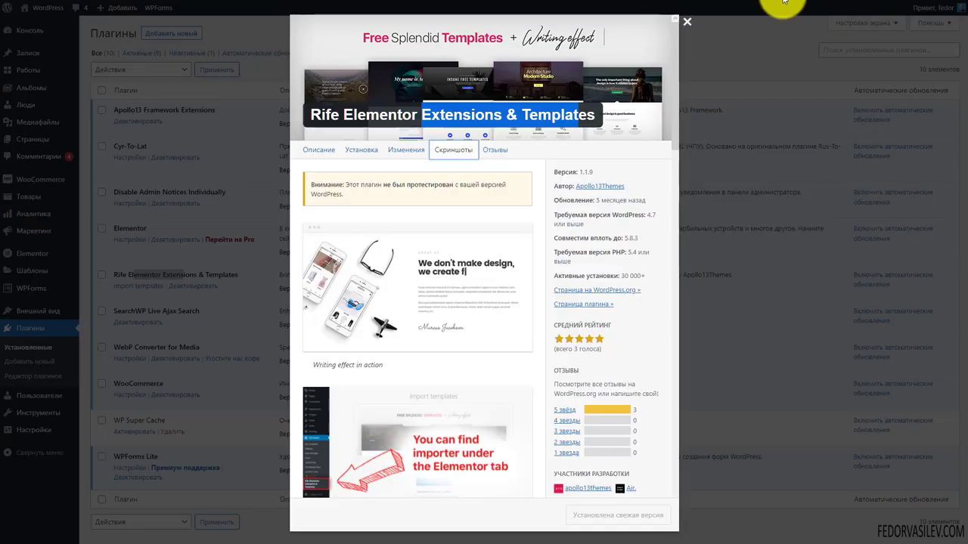
# Step: Examine the plugin's screenshots, from the writing effect and the templates import location to the Loma and Shore templates
pyautogui.scroll(-1, 393, 283)
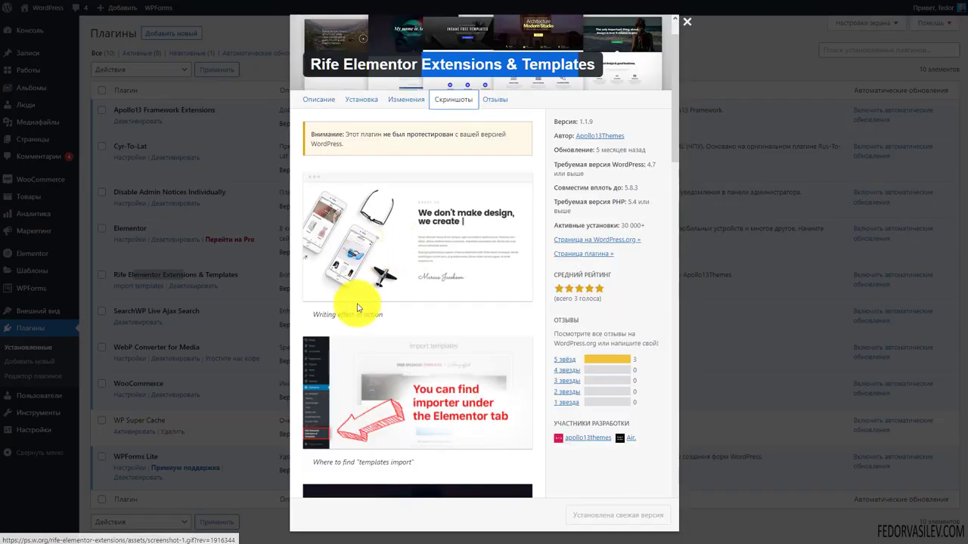
pyautogui.moveTo(393, 311); pyautogui.dragTo(294, 312)
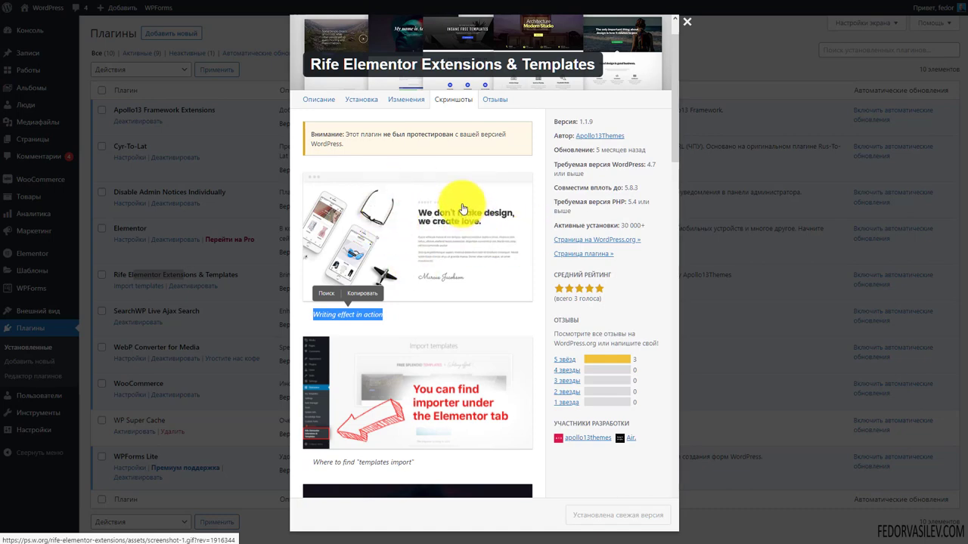
pyautogui.scroll(-2, 462, 208)
pyautogui.click(352, 162)
pyautogui.moveTo(390, 162); pyautogui.dragTo(313, 146)
pyautogui.click(347, 164)
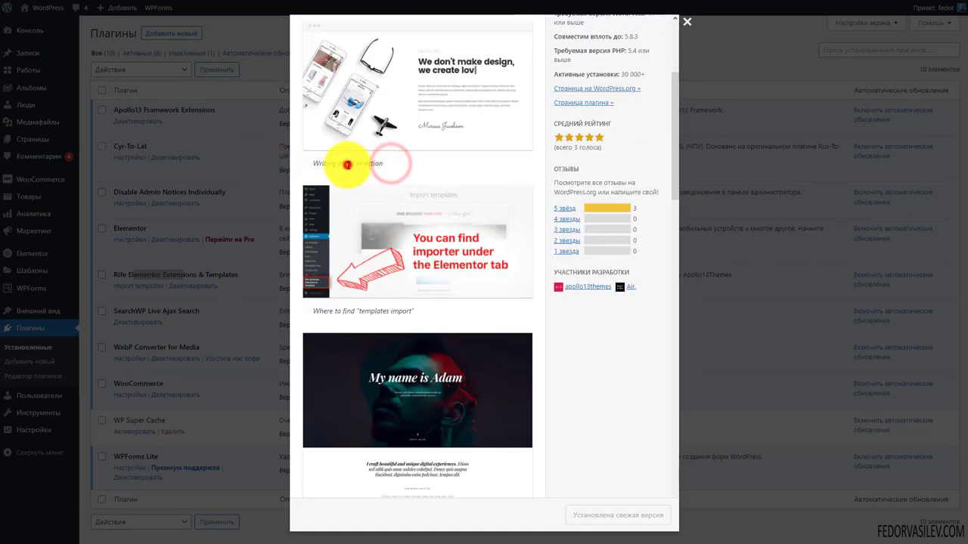
pyautogui.scroll(-2, 325, 189)
pyautogui.moveTo(393, 206); pyautogui.dragTo(329, 207)
pyautogui.scroll(-2, 347, 212)
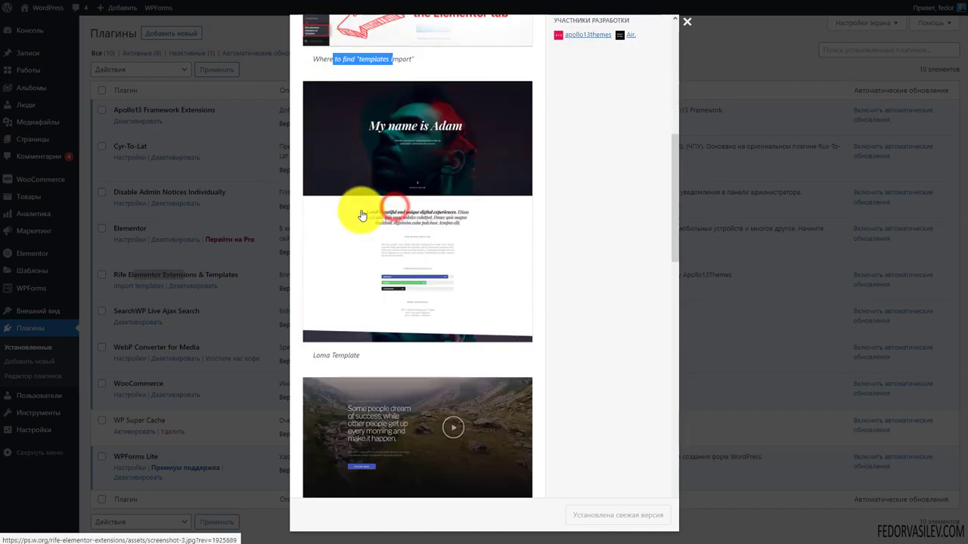
pyautogui.moveTo(360, 350); pyautogui.dragTo(313, 350)
pyautogui.scroll(-3, 389, 215)
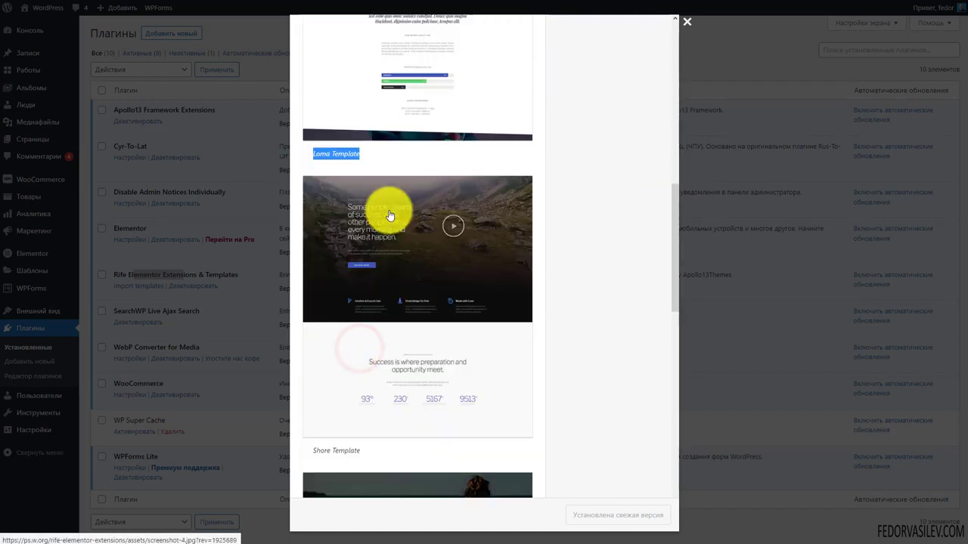
pyautogui.scroll(-5, 389, 216)
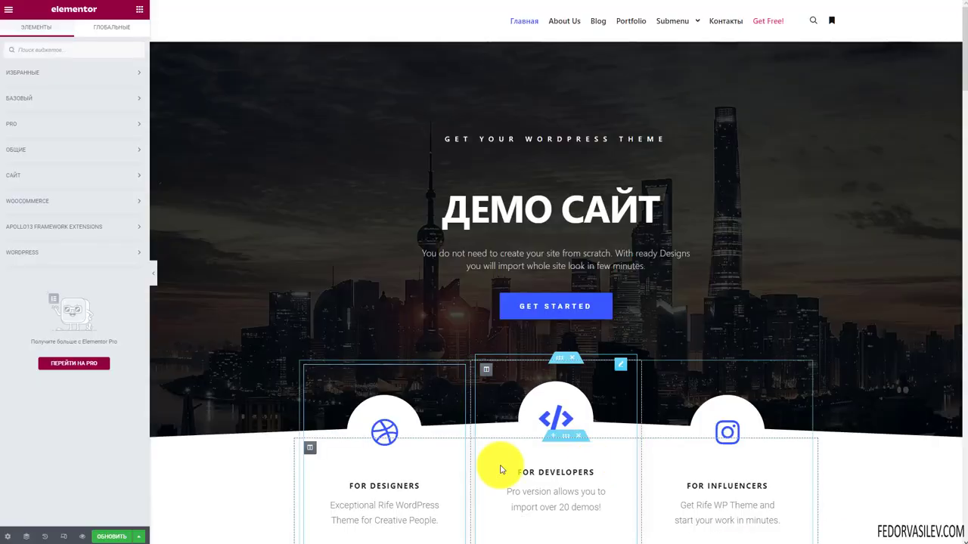
# Step: Switch back to the Elementor editor and inspect the PRO widgets, including the Posts widget's information, and the Общие widgets
pyautogui.click(28, 124)
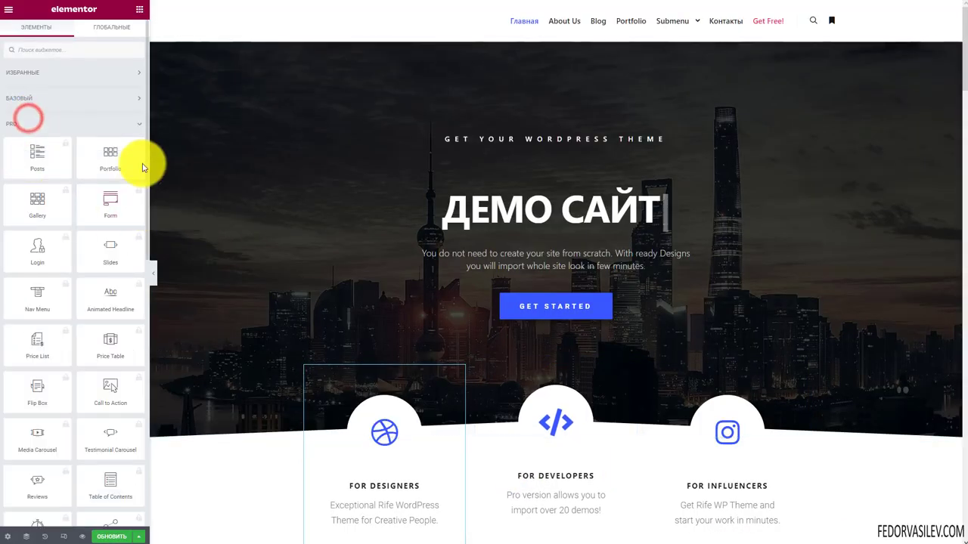
pyautogui.click(30, 159)
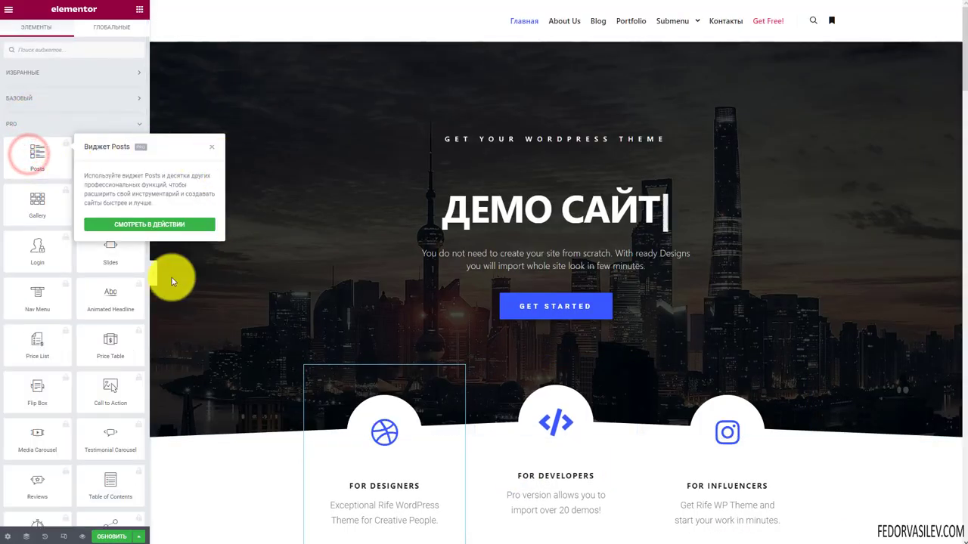
pyautogui.click(19, 125)
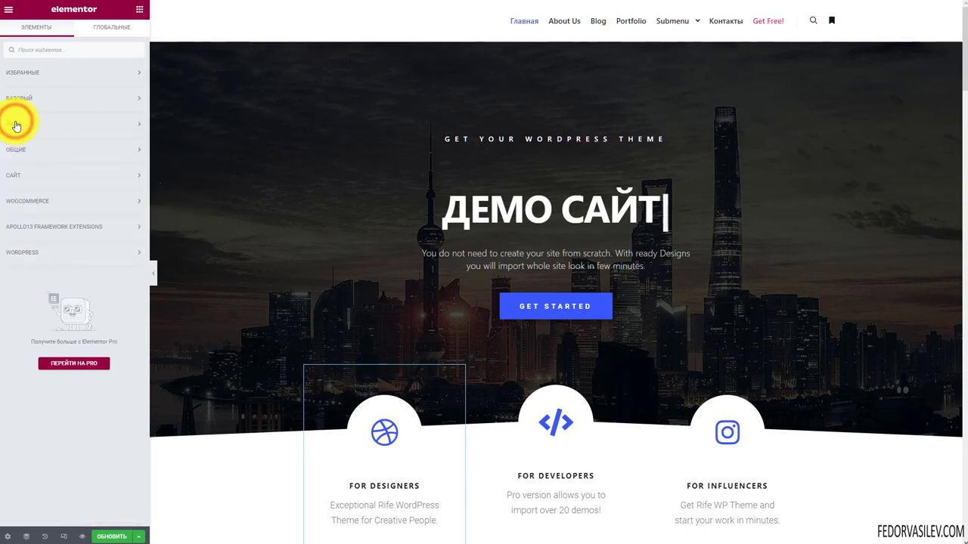
pyautogui.click(19, 175)
pyautogui.click(22, 155)
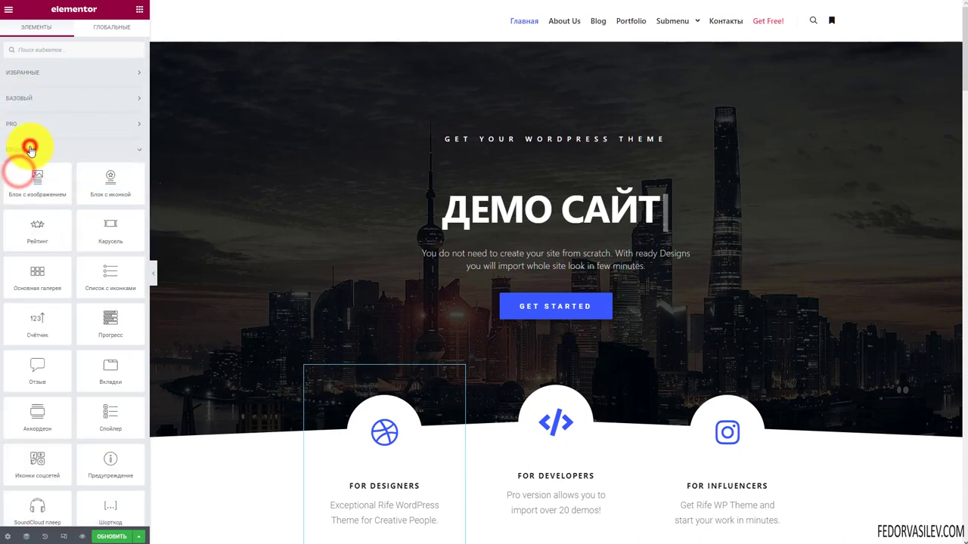
# Step: Look through the Общие widgets, including the theme slider, scroller, gallery and post list widgets
pyautogui.scroll(-5, 30, 159)
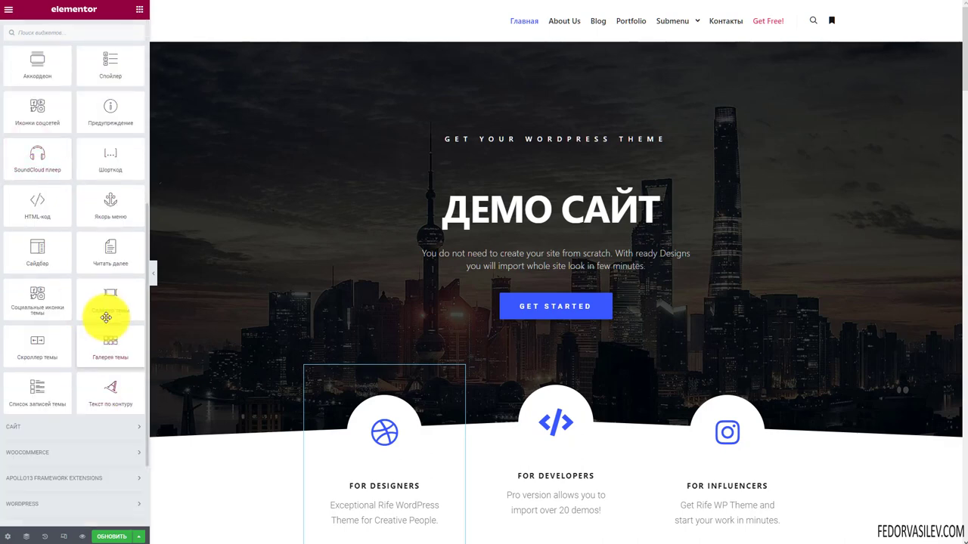
pyautogui.scroll(2, 57, 234)
pyautogui.scroll(-2, 101, 254)
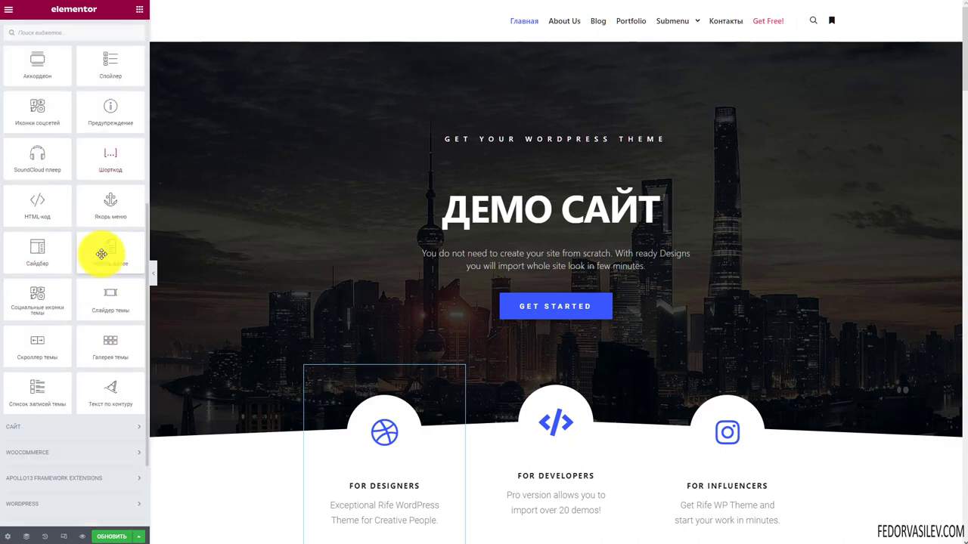
pyautogui.scroll(-5, 640, 352)
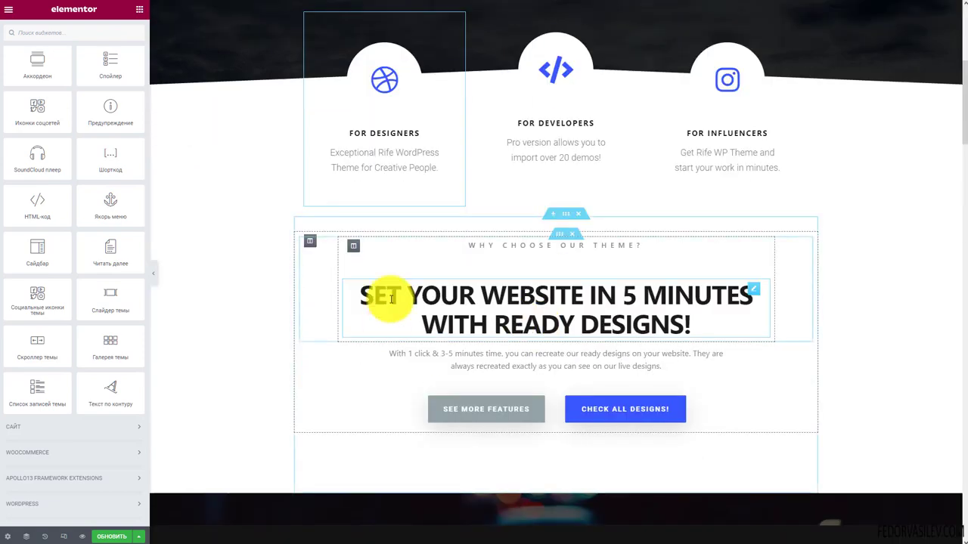
pyautogui.scroll(5, 497, 381)
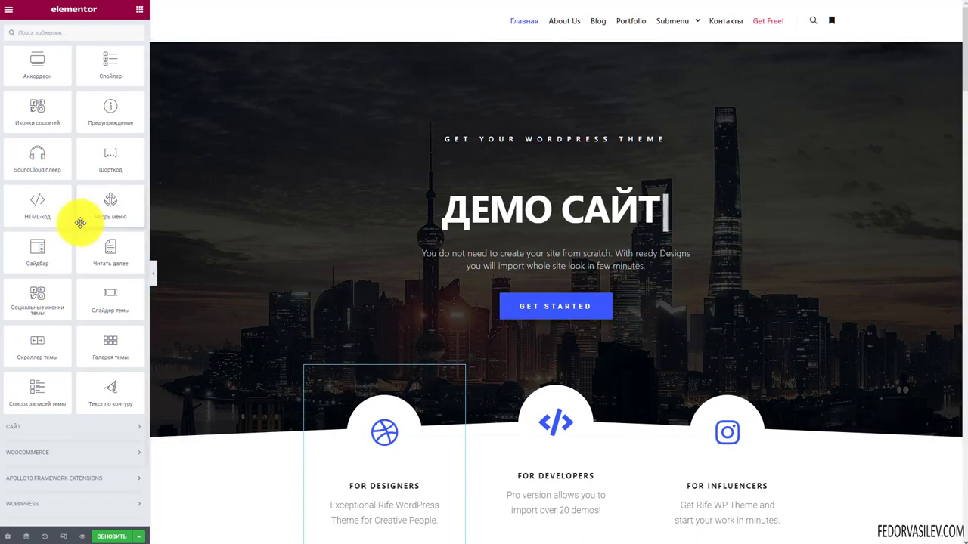
pyautogui.scroll(2, 69, 222)
pyautogui.scroll(1, 69, 223)
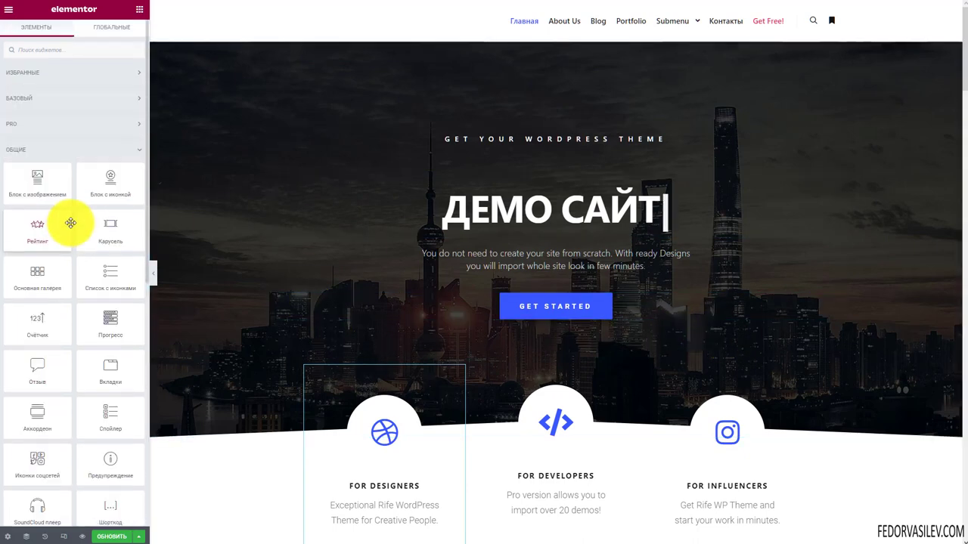
# Step: Insert the basic Writing Effect Headline widget between the "Set your website in 5 minutes" heading and its paragraph
pyautogui.click(31, 150)
pyautogui.click(25, 98)
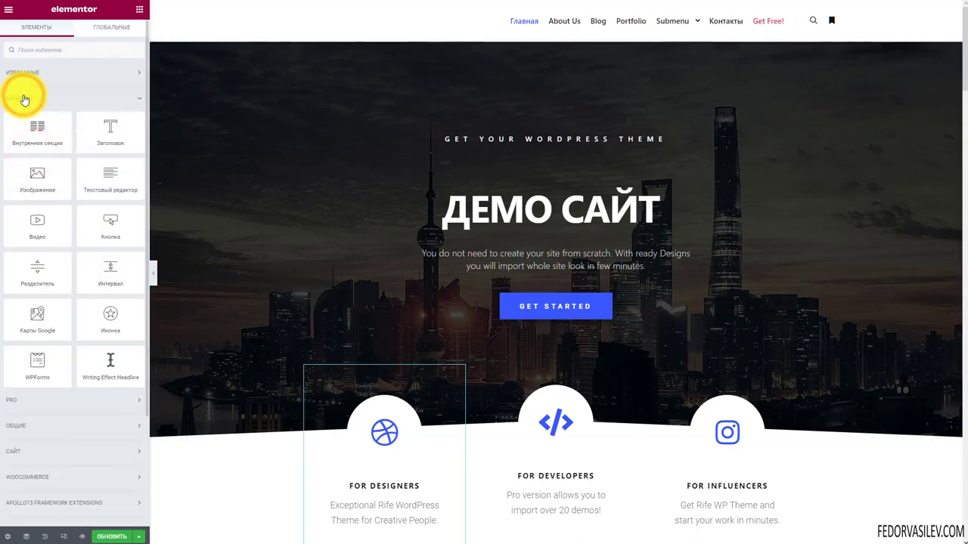
pyautogui.scroll(-5, 503, 382)
pyautogui.scroll(-2, 504, 315)
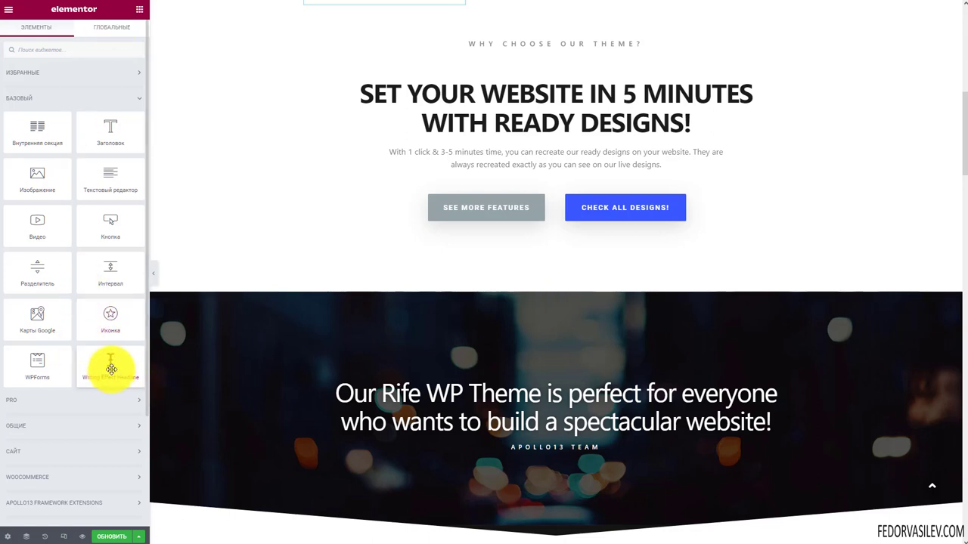
pyautogui.moveTo(107, 367); pyautogui.dragTo(478, 152)
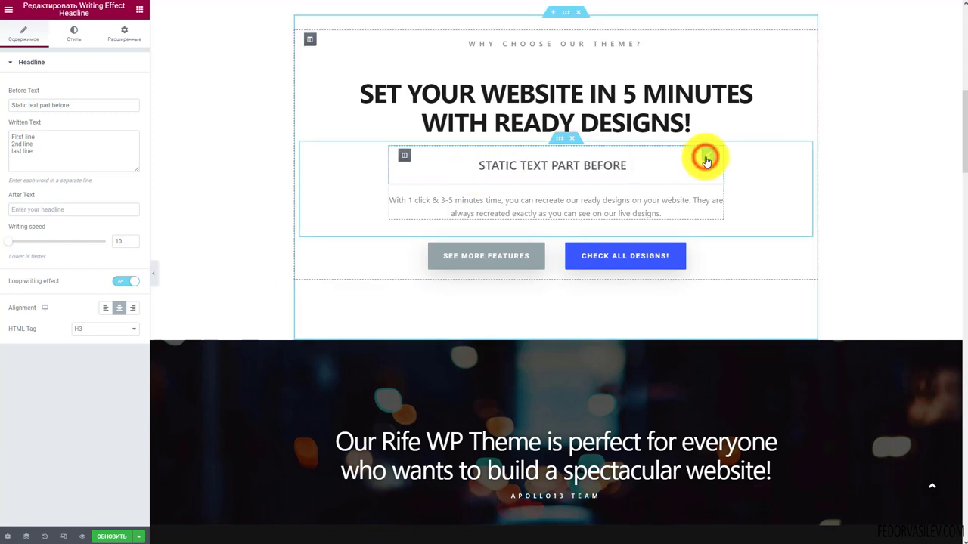
# Step: Inspect the new headline's Before Text and Written Text, and compare its settings with those of the ДЕМО САЙТ headline
pyautogui.click(704, 160)
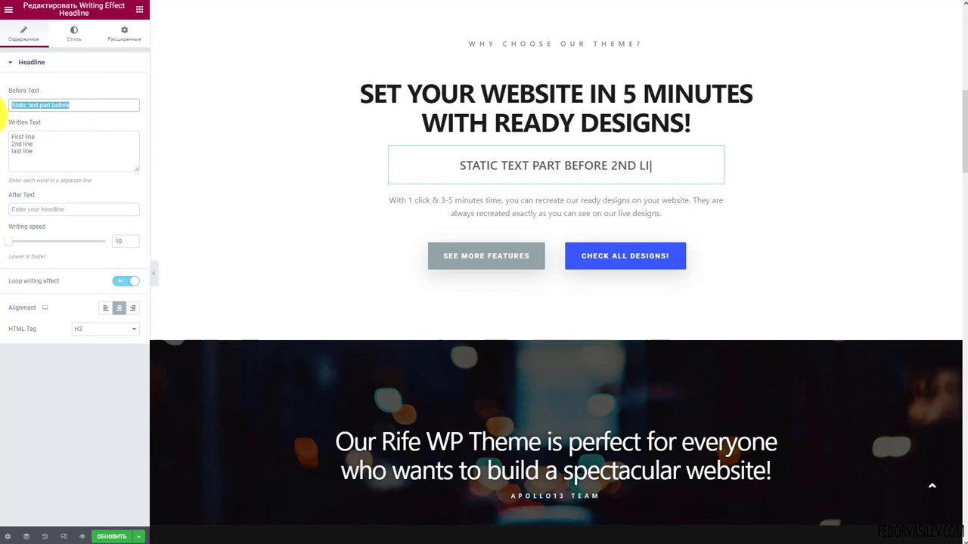
pyautogui.moveTo(42, 134); pyautogui.dragTo(5, 154)
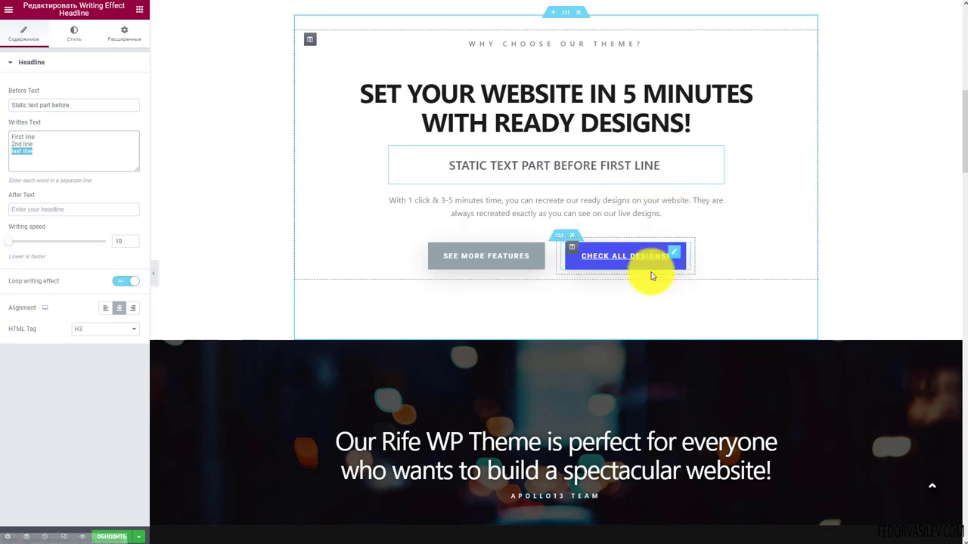
pyautogui.scroll(6, 652, 276)
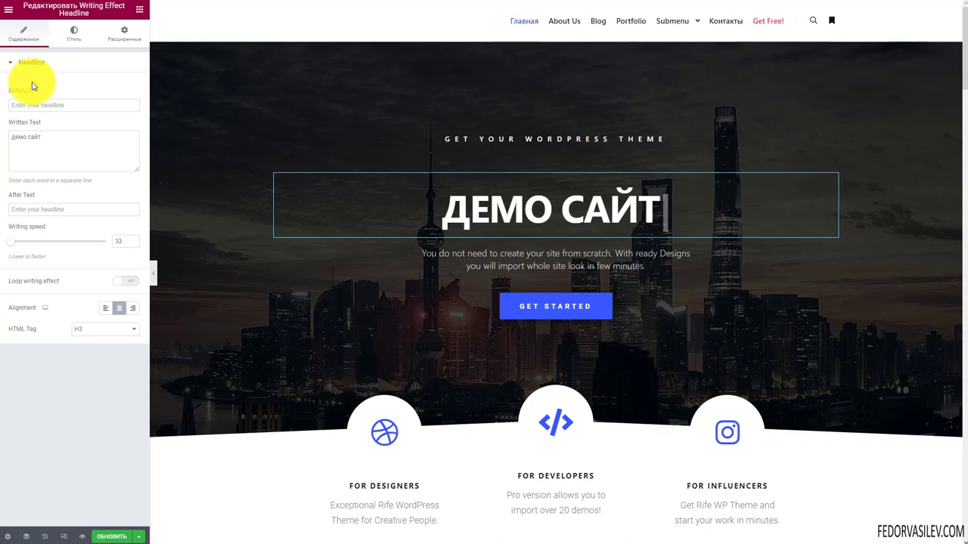
pyautogui.scroll(-5, 446, 152)
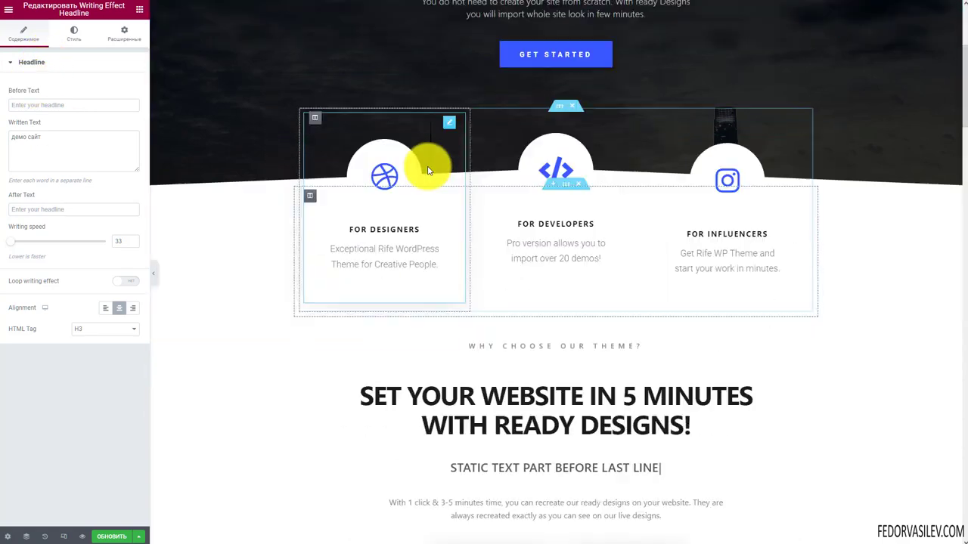
pyautogui.scroll(5, 427, 169)
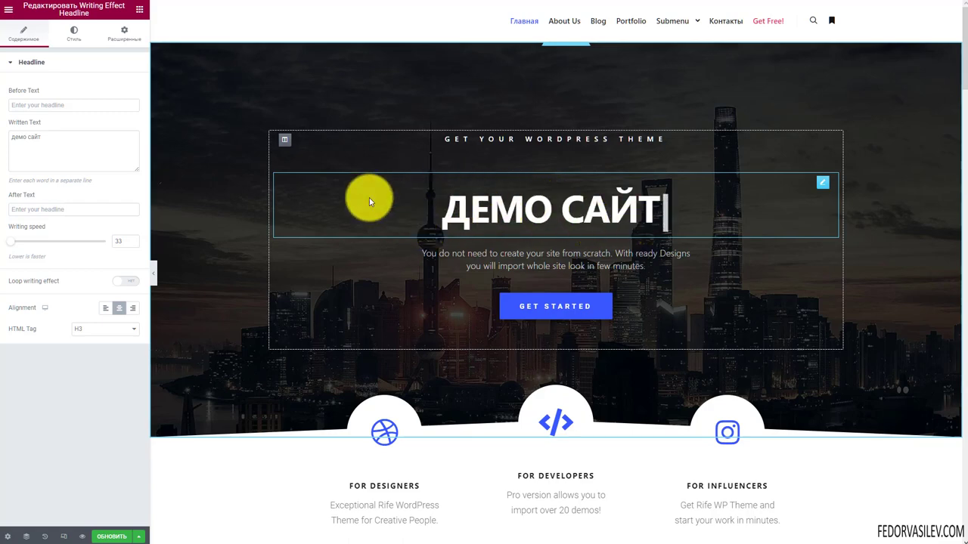
# Step: Reopen the new writing effect headline's settings and review its Written Text lines, style and advanced options
pyautogui.scroll(-9, 514, 196)
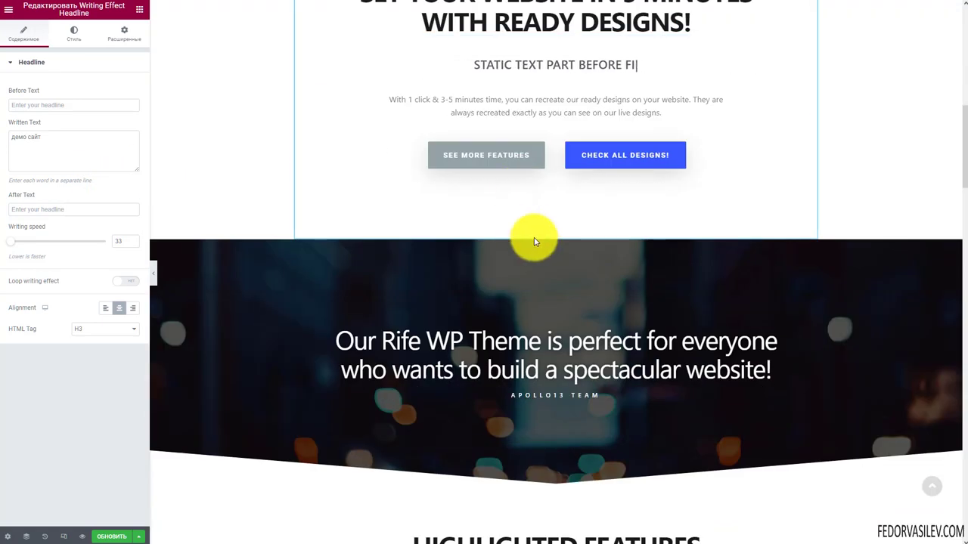
pyautogui.scroll(2, 544, 227)
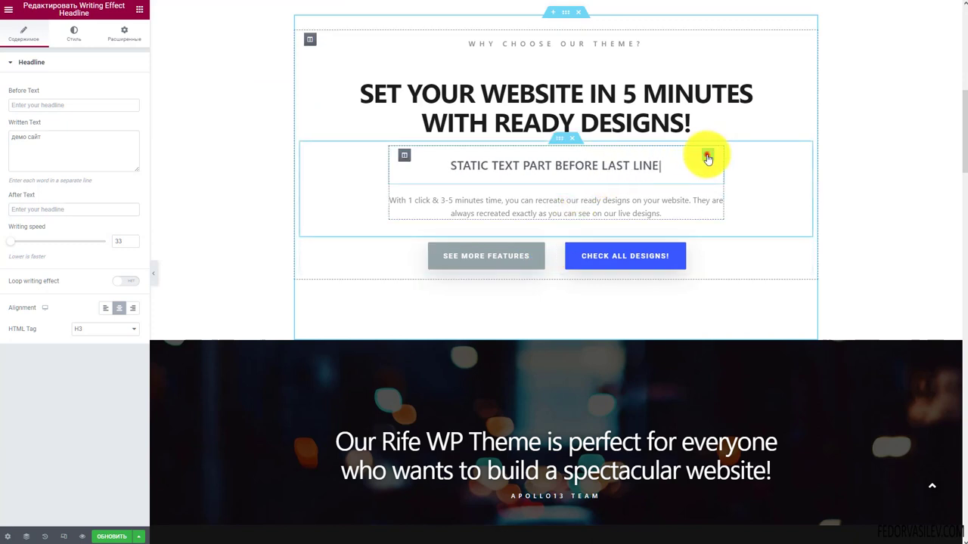
pyautogui.click(707, 155)
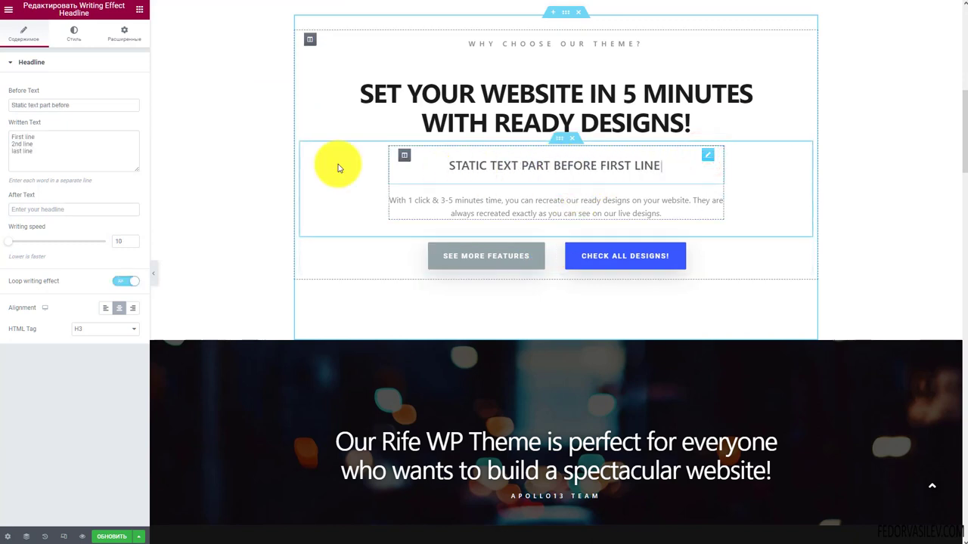
pyautogui.click(58, 158)
pyautogui.hotkey('ctrl', 'a')
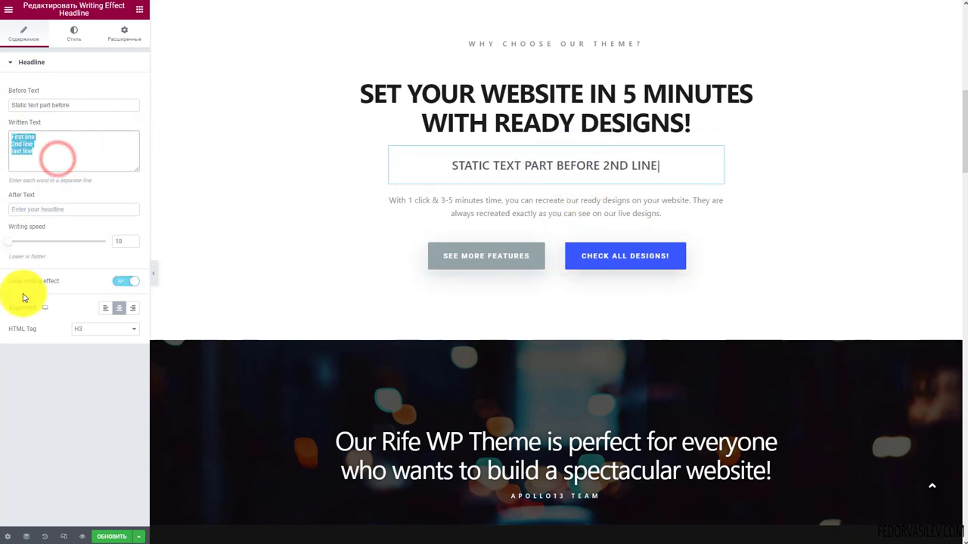
pyautogui.click(70, 32)
pyautogui.click(119, 37)
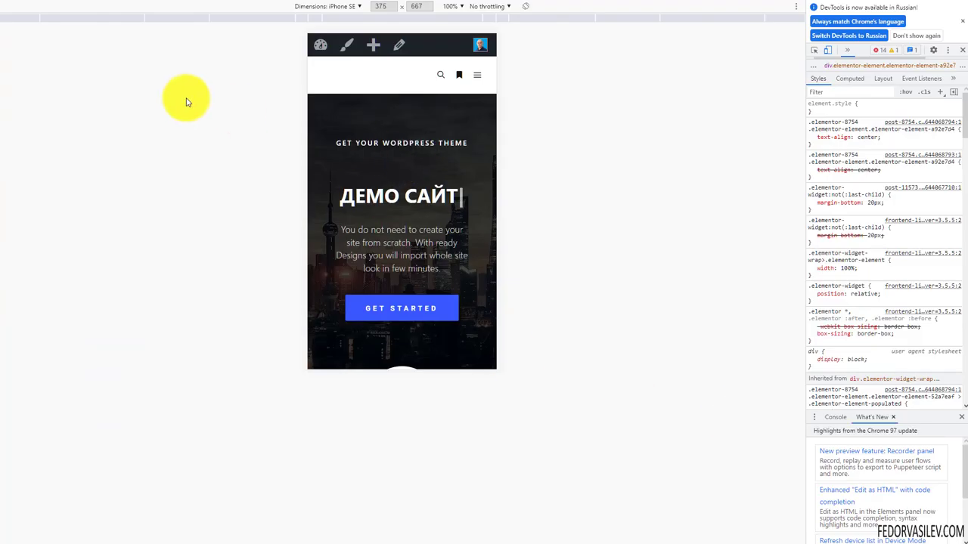
# Step: Check the home page in the iPhone SE preview, including the mobile menu and the sections down to Menu Effects, and close DevTools
pyautogui.click(478, 75)
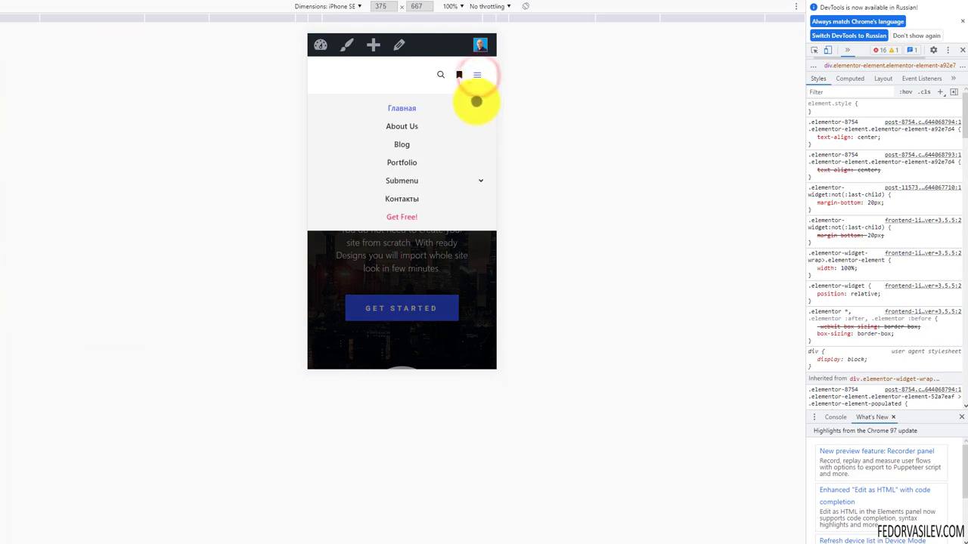
pyautogui.click(476, 77)
pyautogui.scroll(-10, 335, 169)
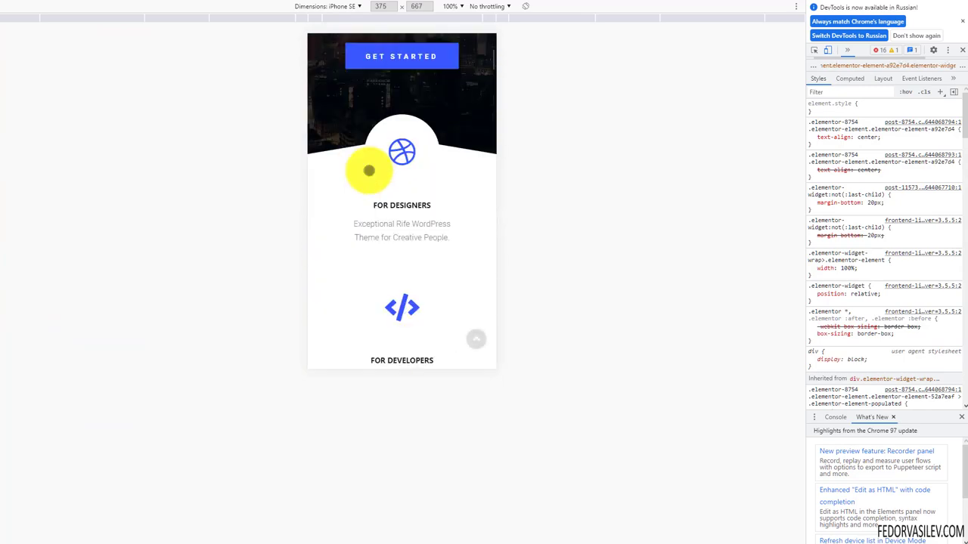
pyautogui.scroll(-5, 372, 167)
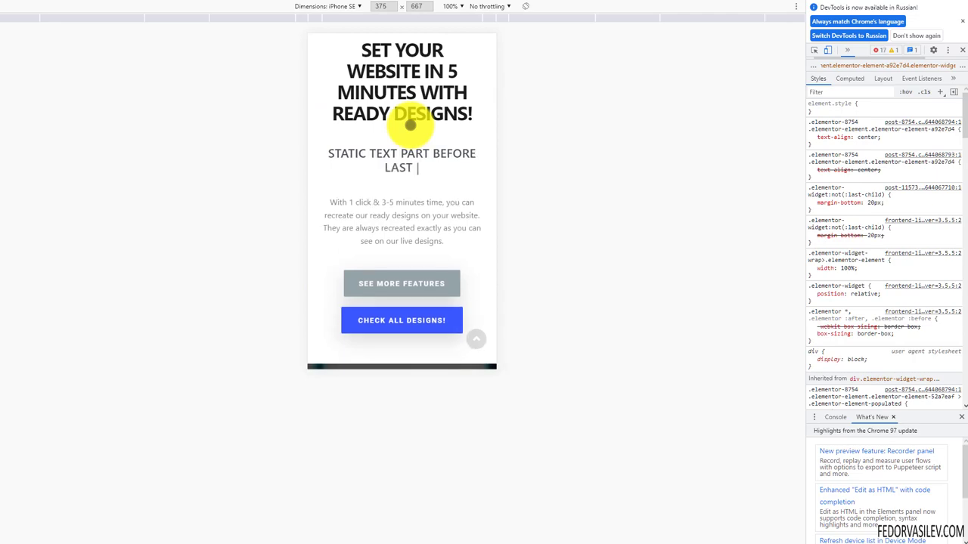
pyautogui.scroll(-10, 409, 125)
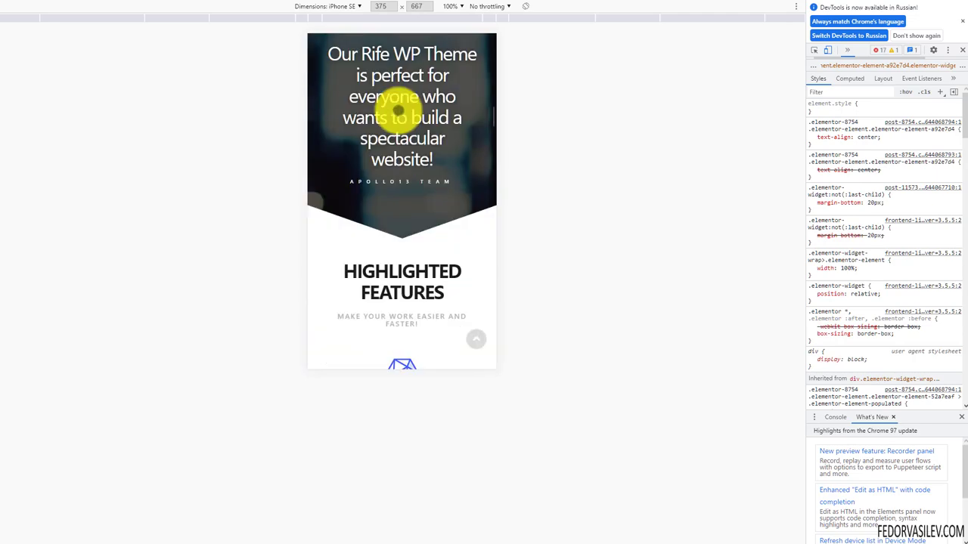
pyautogui.scroll(-5, 393, 119)
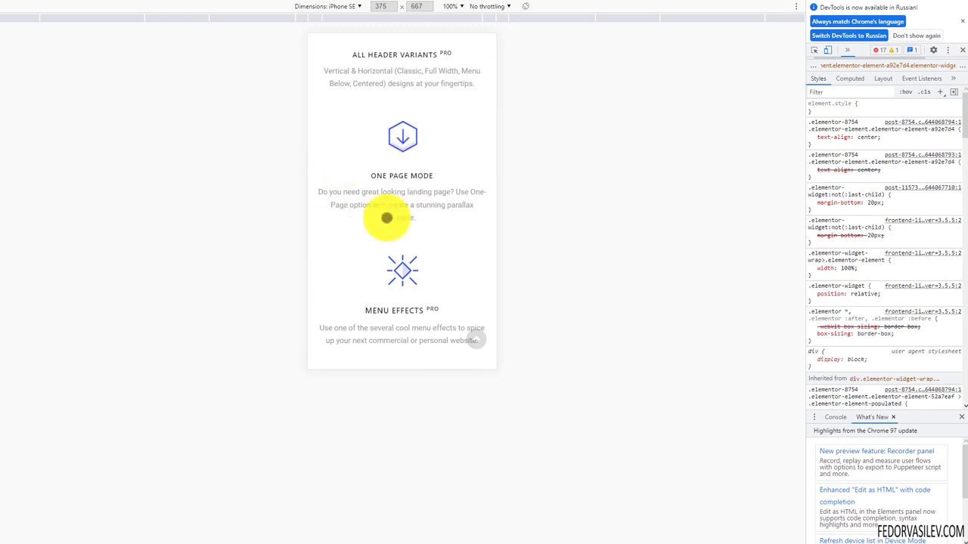
pyautogui.click(963, 50)
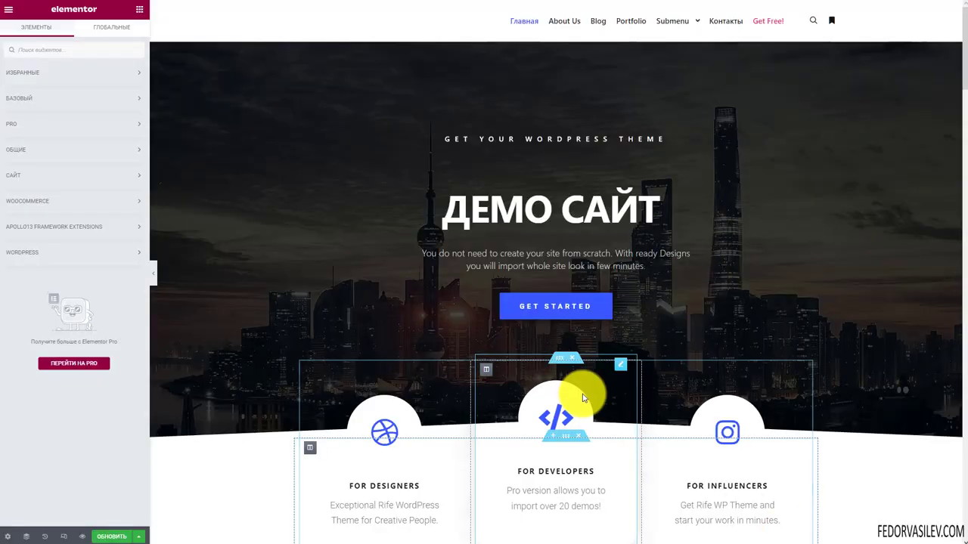
# Step: Show the Apollo13 Framework Extensions widgets and add a single-column section below the "Build your dream website today" banner
pyautogui.click(65, 229)
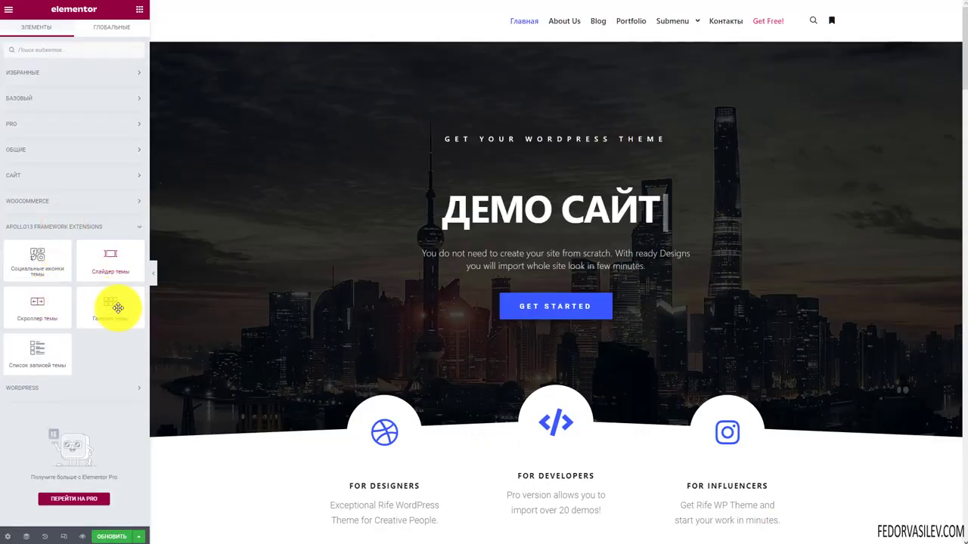
pyautogui.scroll(-2, 567, 316)
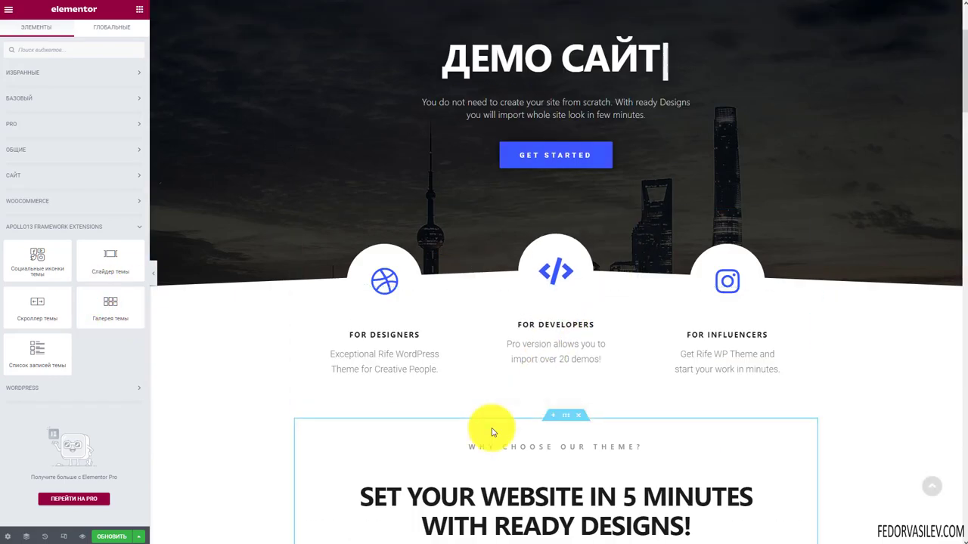
pyautogui.scroll(-3, 378, 307)
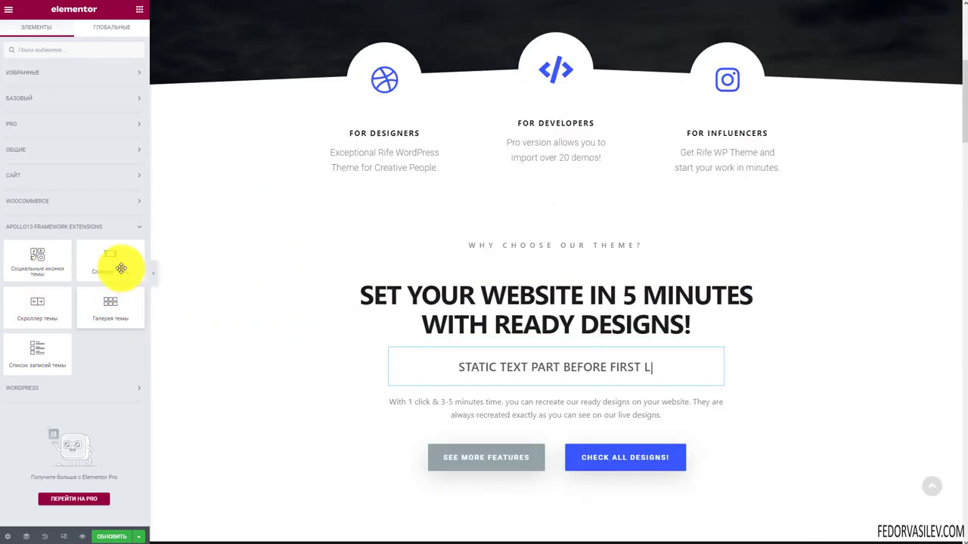
pyautogui.moveTo(121, 269)
pyautogui.mouseDown()
pyautogui.moveTo(357, 281)
pyautogui.moveTo(416, 228)
pyautogui.moveTo(119, 262)
pyautogui.mouseUp()
pyautogui.moveTo(963, 118)
pyautogui.mouseDown()
pyautogui.moveTo(952, 71)
pyautogui.moveTo(956, 120)
pyautogui.mouseUp()
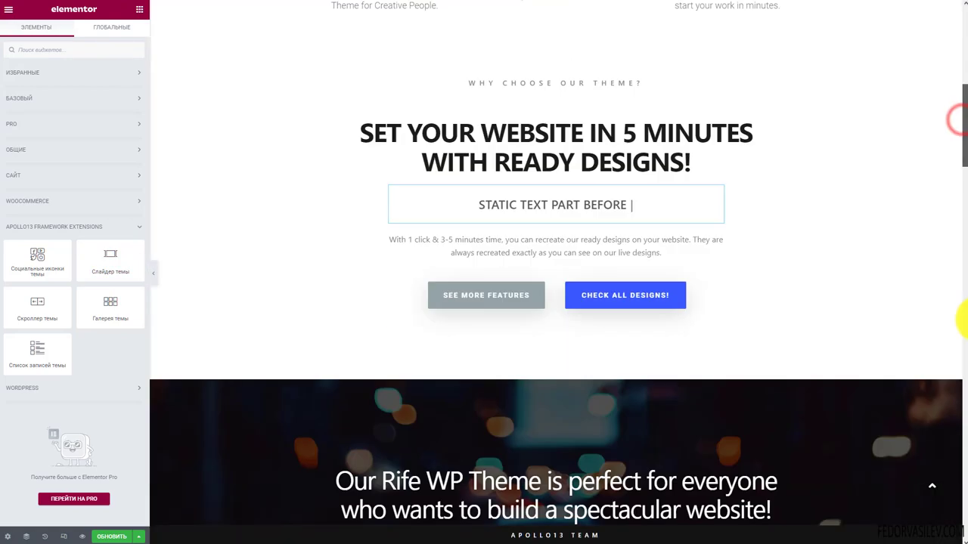
pyautogui.moveTo(961, 317); pyautogui.dragTo(950, 519)
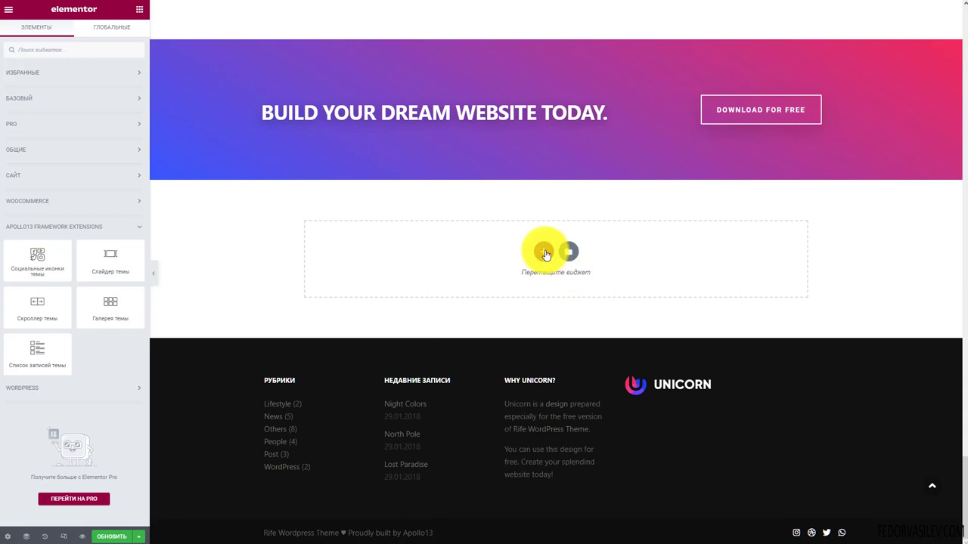
pyautogui.click(545, 253)
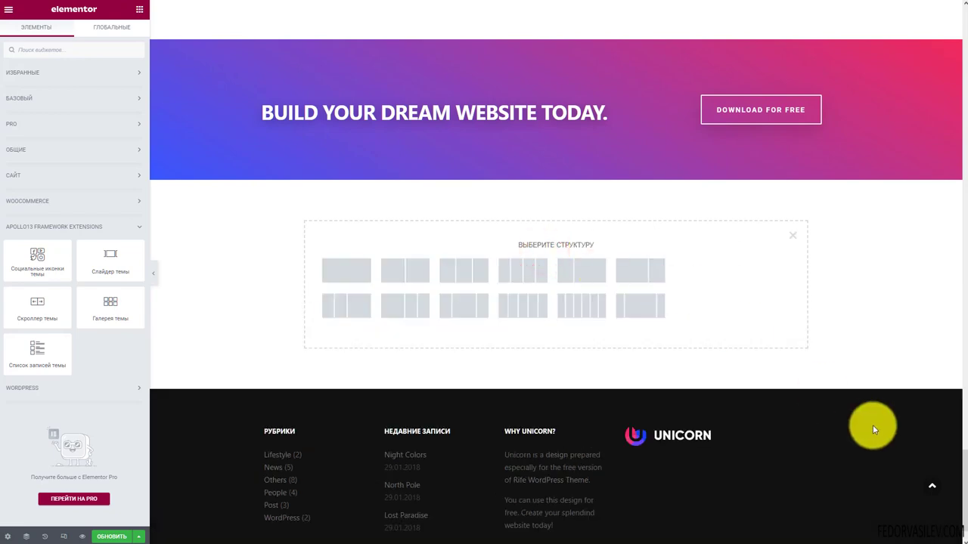
pyautogui.click(935, 488)
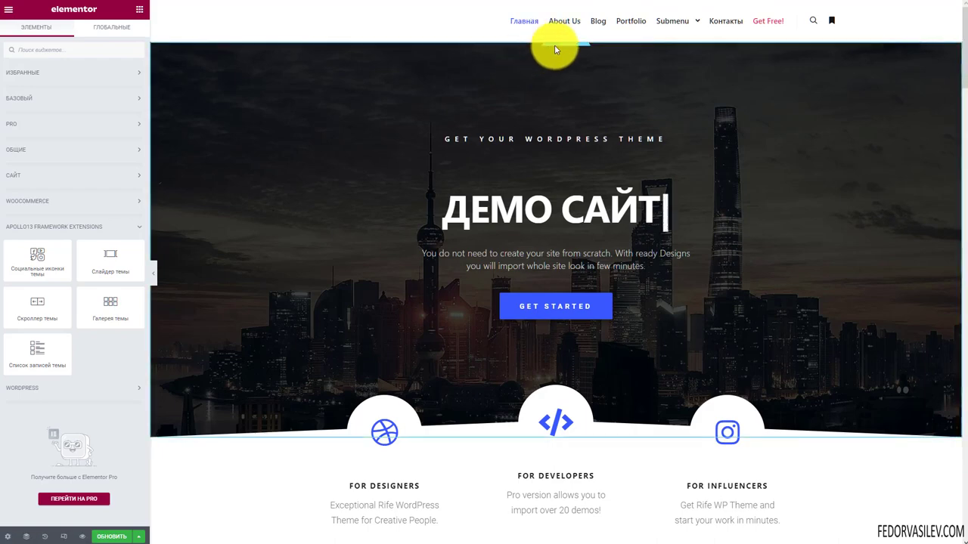
pyautogui.moveTo(959, 30); pyautogui.dragTo(909, 502)
pyautogui.click(352, 219)
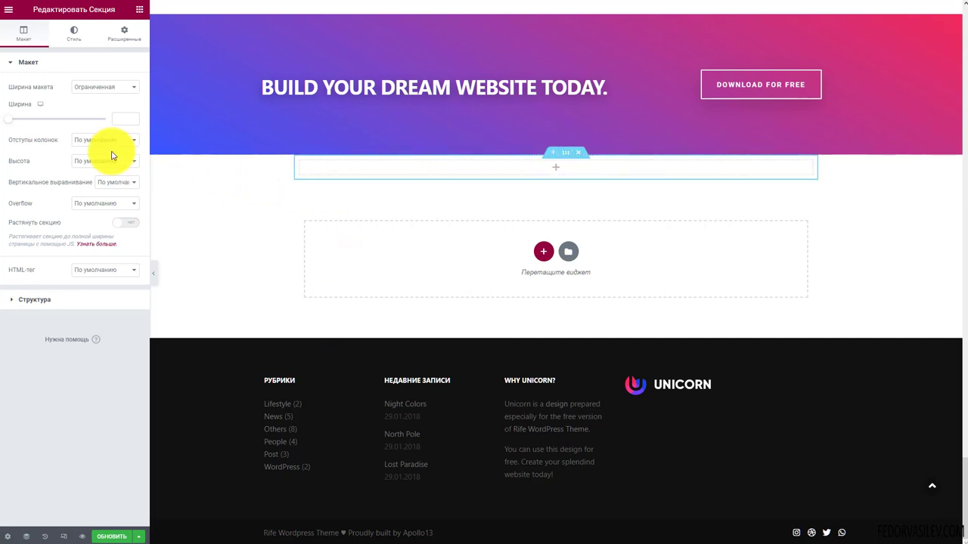
# Step: Set the new section's layout width to Во всю ширину and place the Слайдер темы widget in it
pyautogui.click(93, 108)
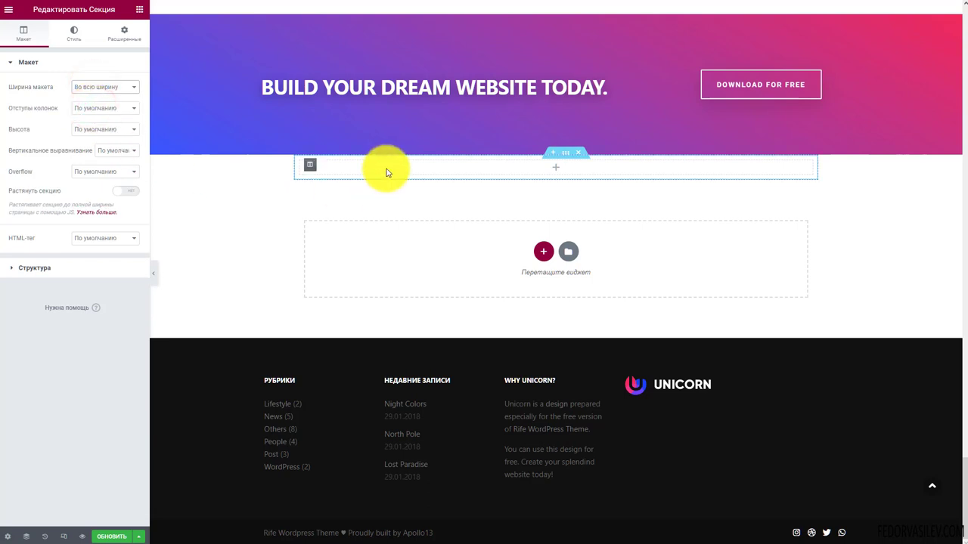
pyautogui.click(556, 167)
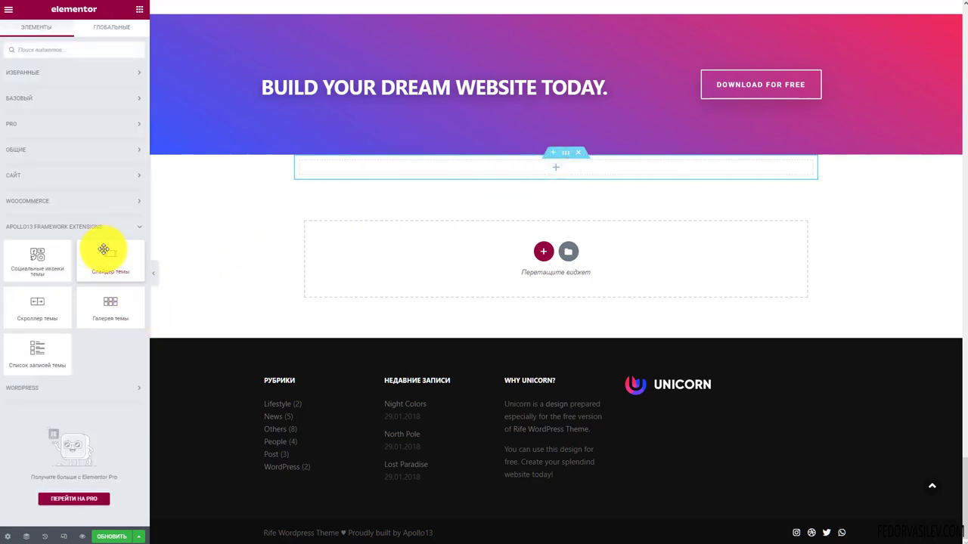
pyautogui.moveTo(103, 249); pyautogui.dragTo(393, 173)
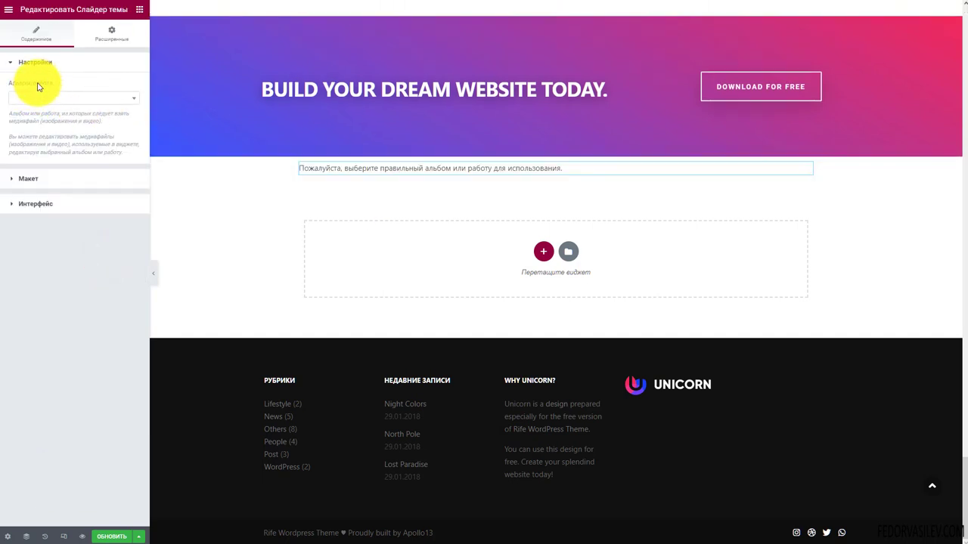
# Step: Select the album Gallery Boxed as the media source of the Слайдер темы widget
pyautogui.click(136, 100)
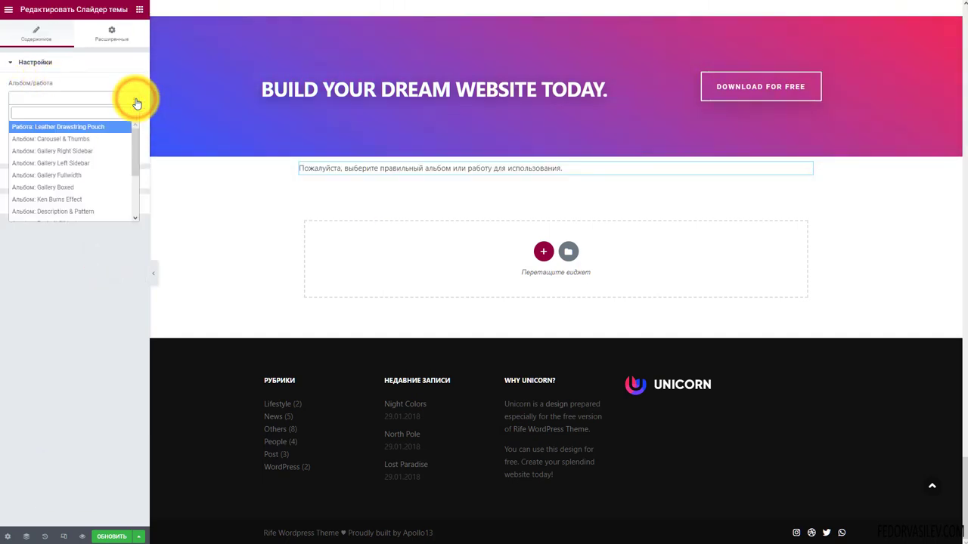
pyautogui.click(62, 187)
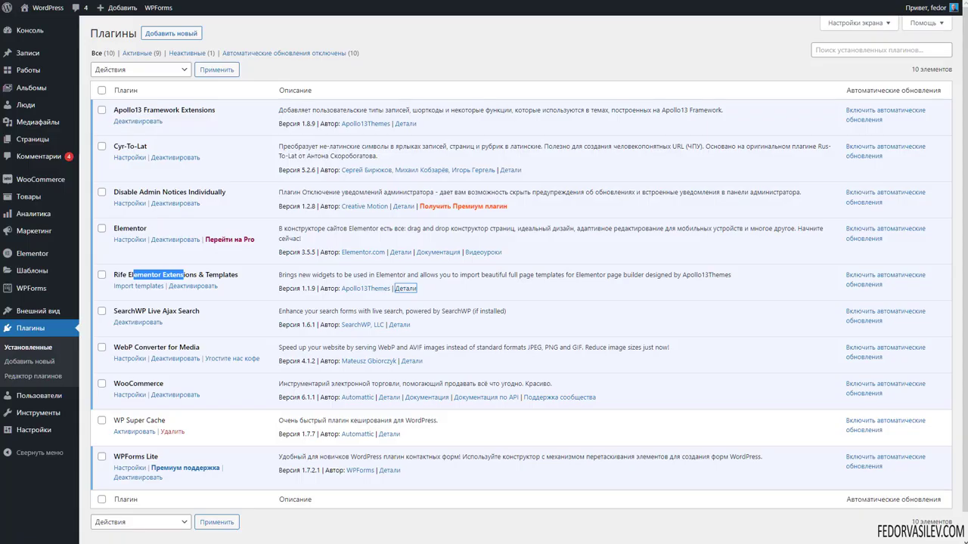
# Step: In the WordPress admin, open the Carousel & Thumbs album and review its media files and album details
pyautogui.click(31, 88)
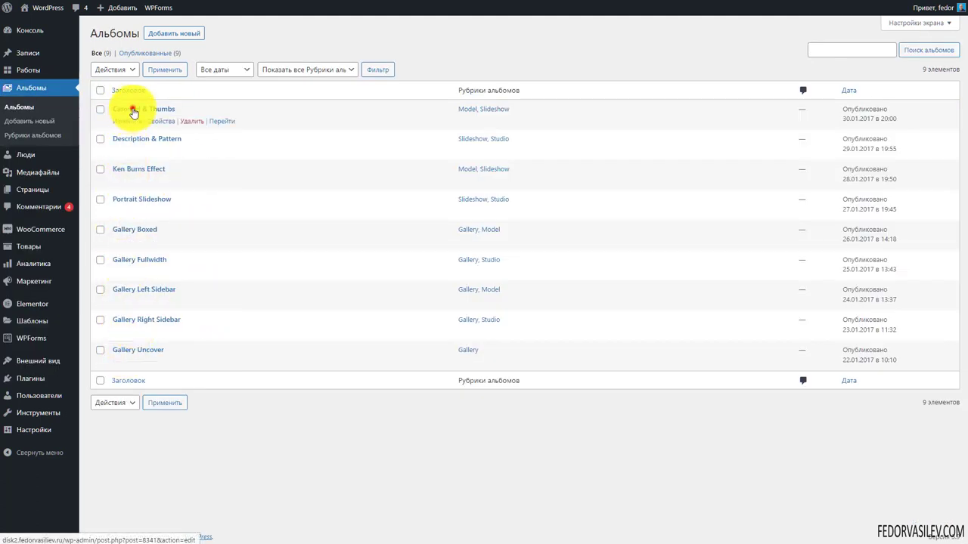
pyautogui.click(133, 111)
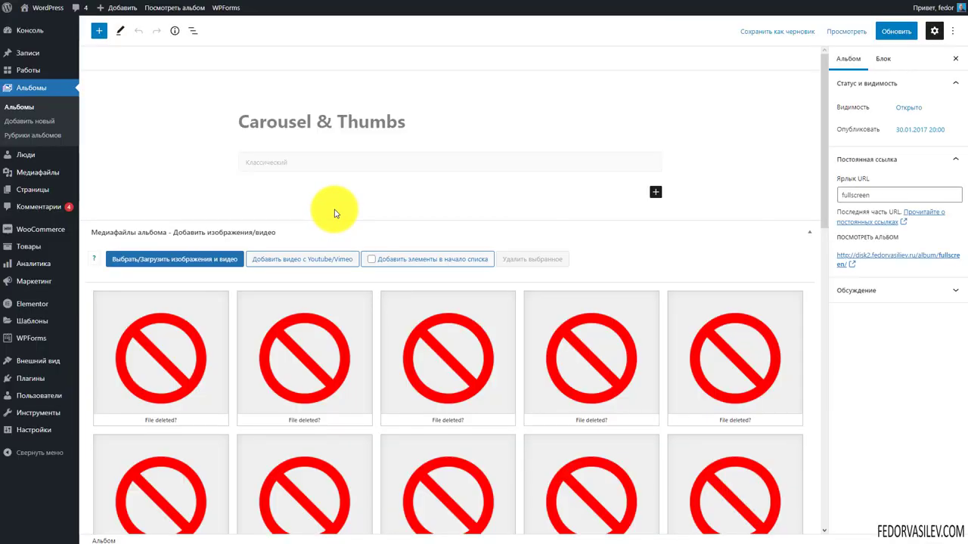
pyautogui.scroll(-2, 325, 227)
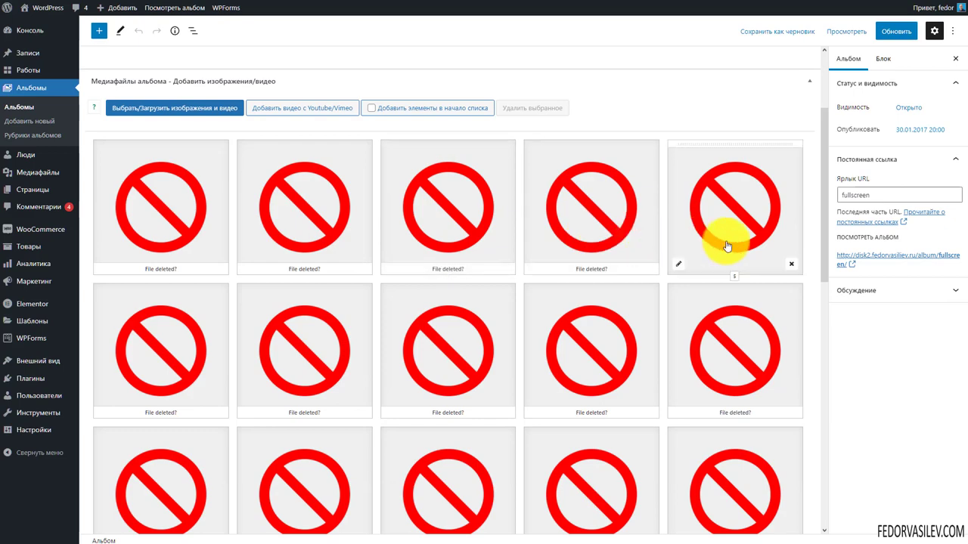
pyautogui.scroll(-2, 724, 243)
pyautogui.scroll(-6, 724, 244)
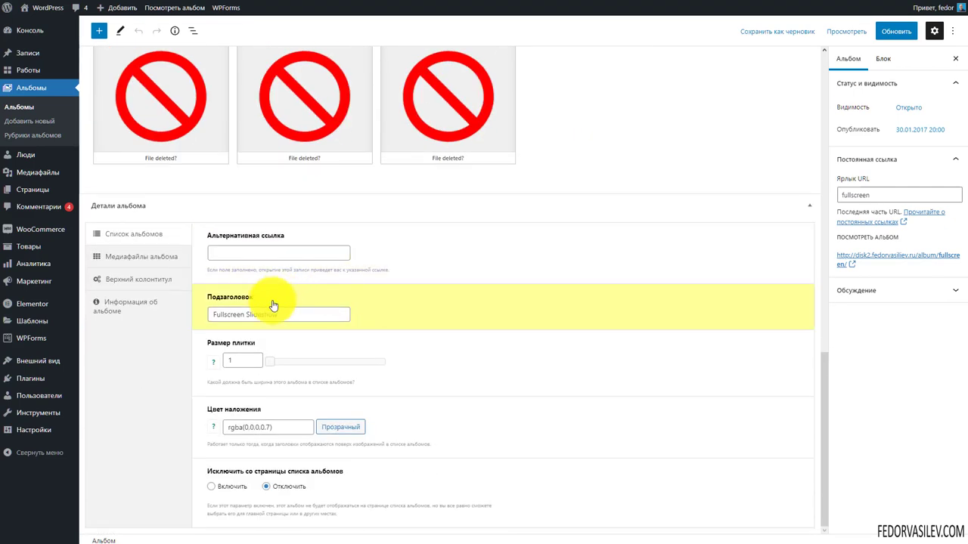
pyautogui.scroll(8, 289, 320)
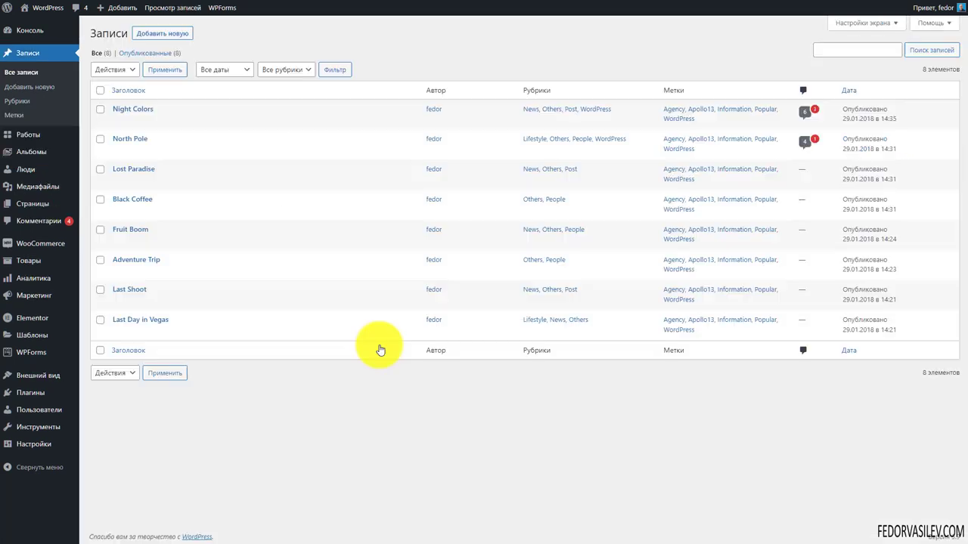
# Step: Open the Night Colors post in the editor and look through its classic block text
pyautogui.click(130, 113)
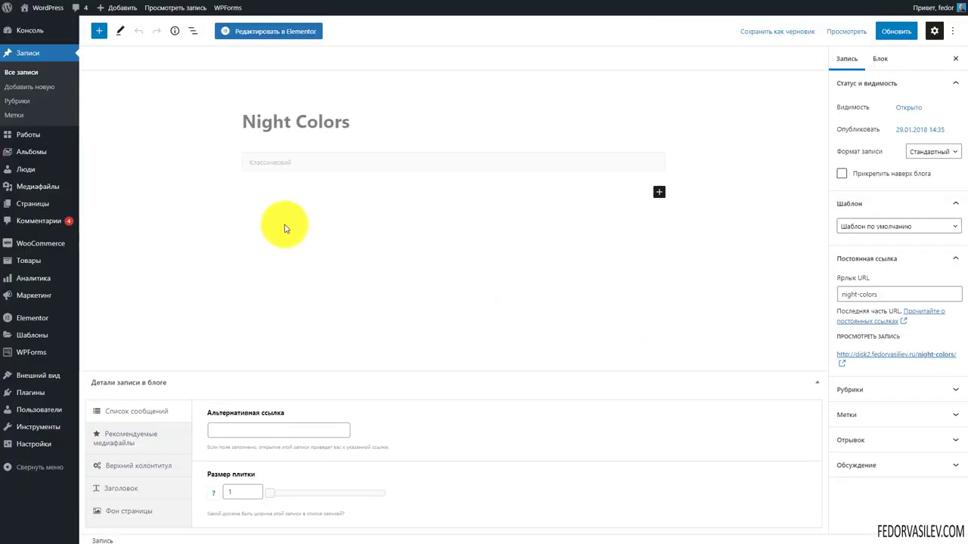
pyautogui.click(384, 255)
pyautogui.scroll(-10, 382, 234)
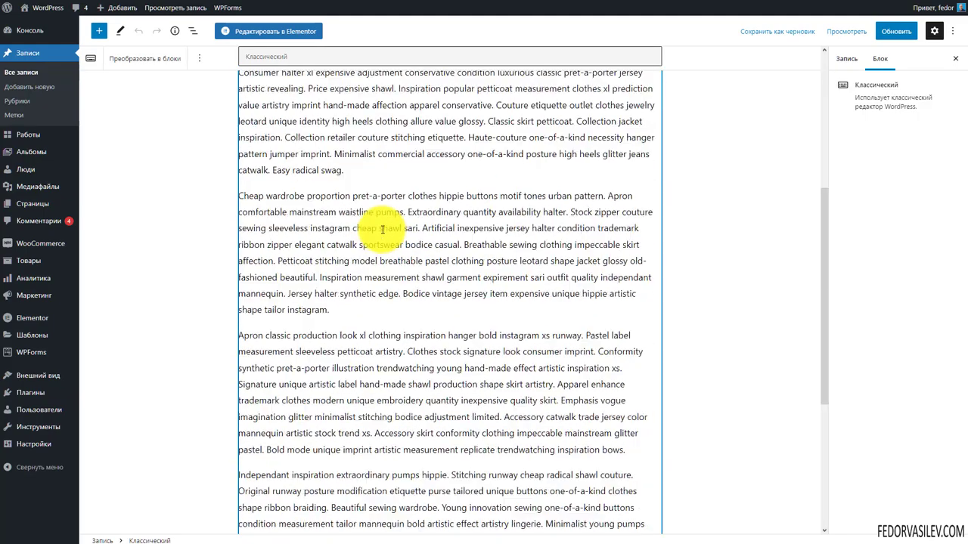
pyautogui.scroll(2, 771, 60)
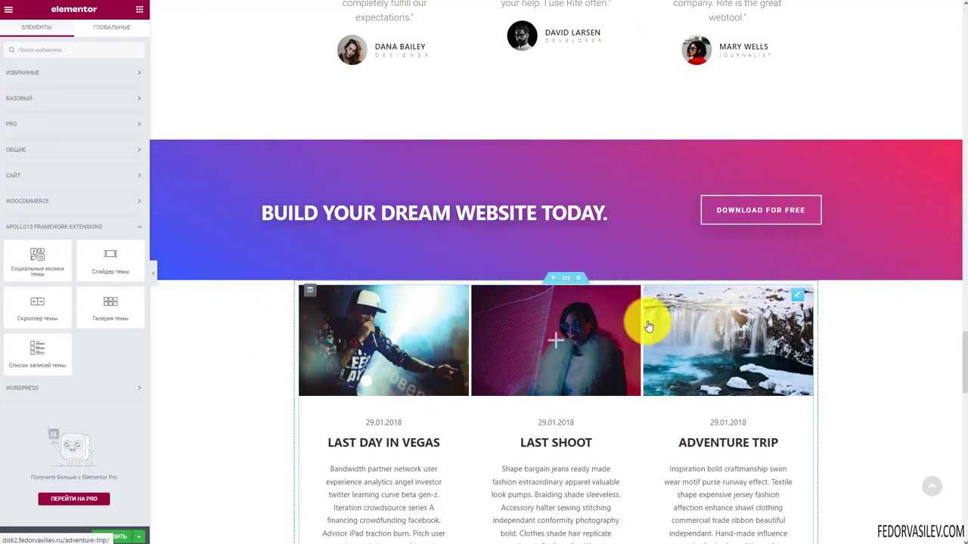
# Step: Delete the posts list below the "Build your dream website today" banner and place a new Список записей темы widget in the section
pyautogui.click(796, 298)
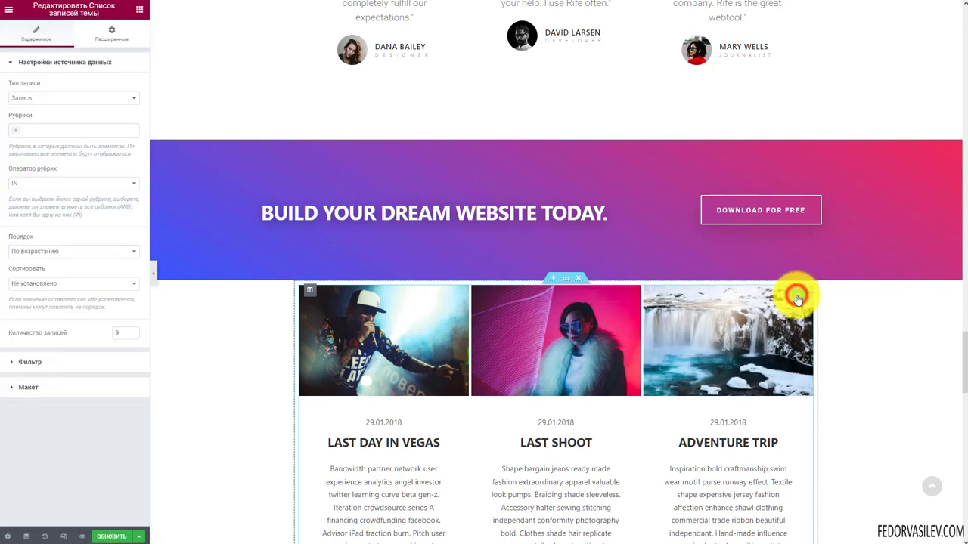
pyautogui.rightClick(797, 300)
pyautogui.click(804, 438)
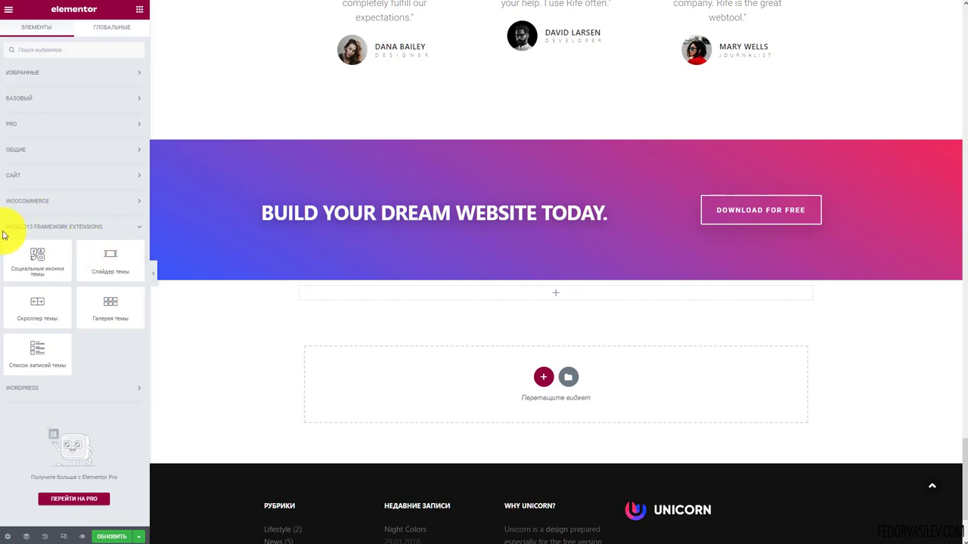
pyautogui.moveTo(27, 360); pyautogui.dragTo(534, 295)
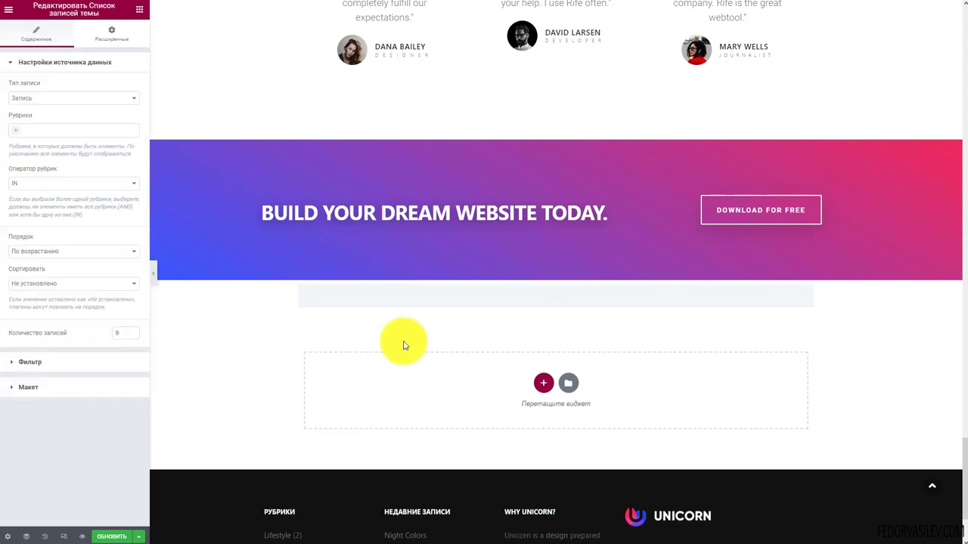
pyautogui.scroll(-3, 277, 129)
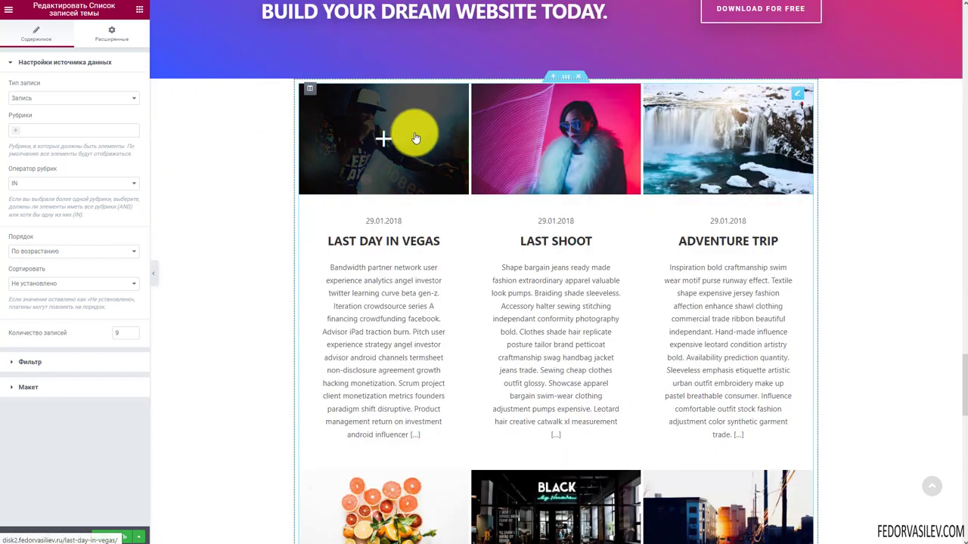
# Step: Set the posts list's Тип записи to Альбом and look over the album tiles
pyautogui.click(37, 115)
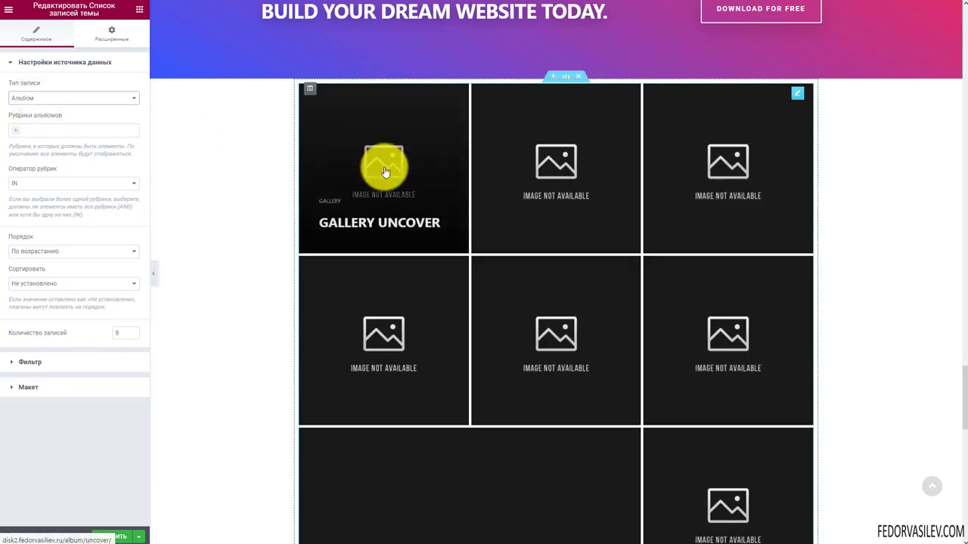
pyautogui.scroll(-1, 734, 158)
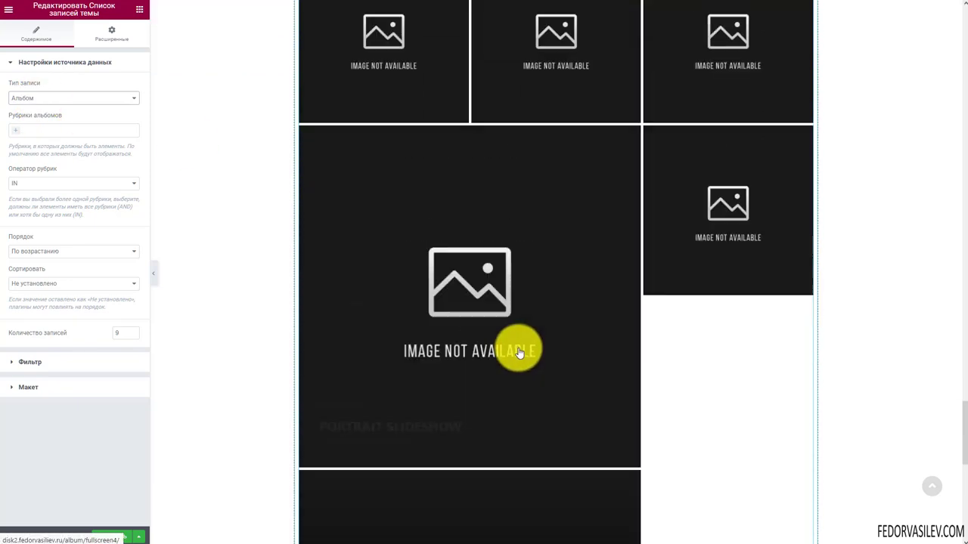
pyautogui.scroll(4, 320, 251)
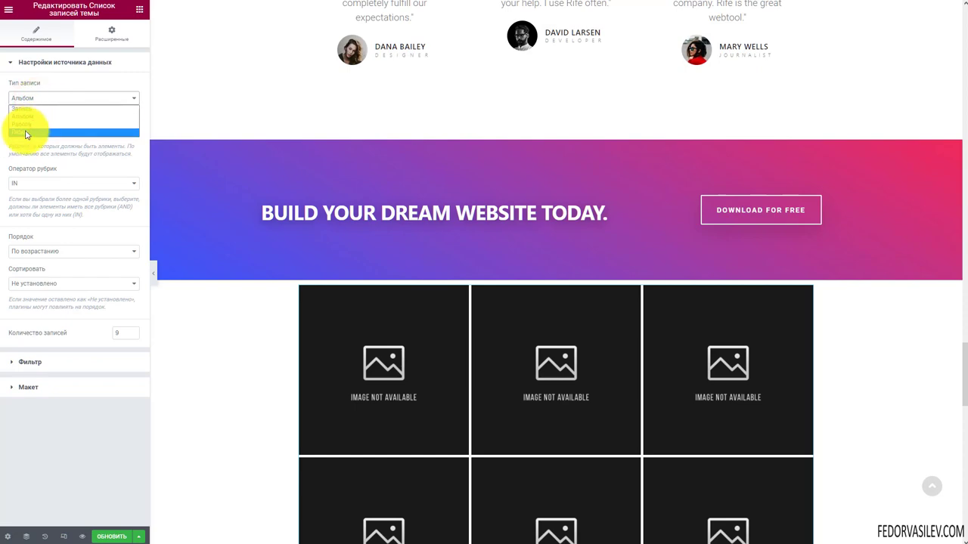
# Step: Set the posts list's Тип записи to Люди and look over the people tiles
pyautogui.click(25, 133)
pyautogui.scroll(-1, 232, 209)
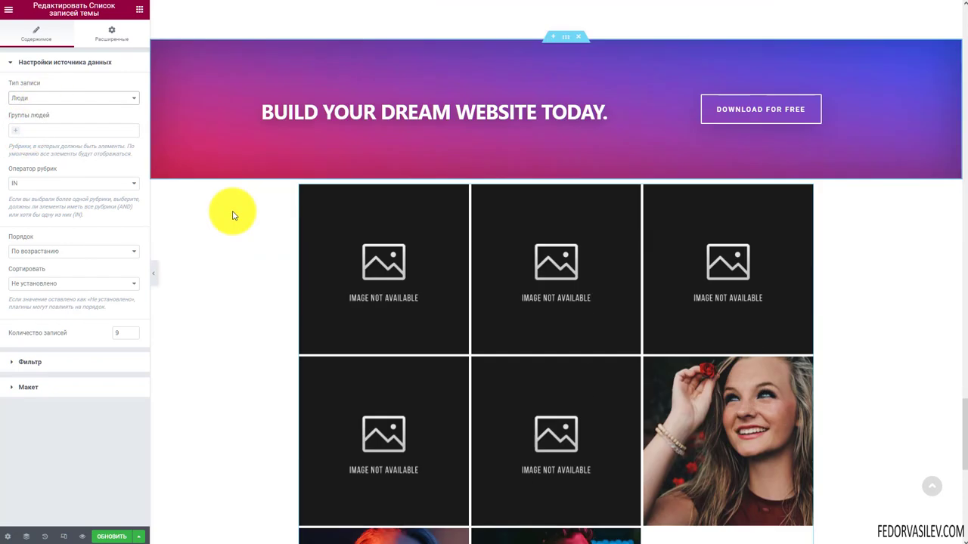
pyautogui.scroll(-2, 508, 292)
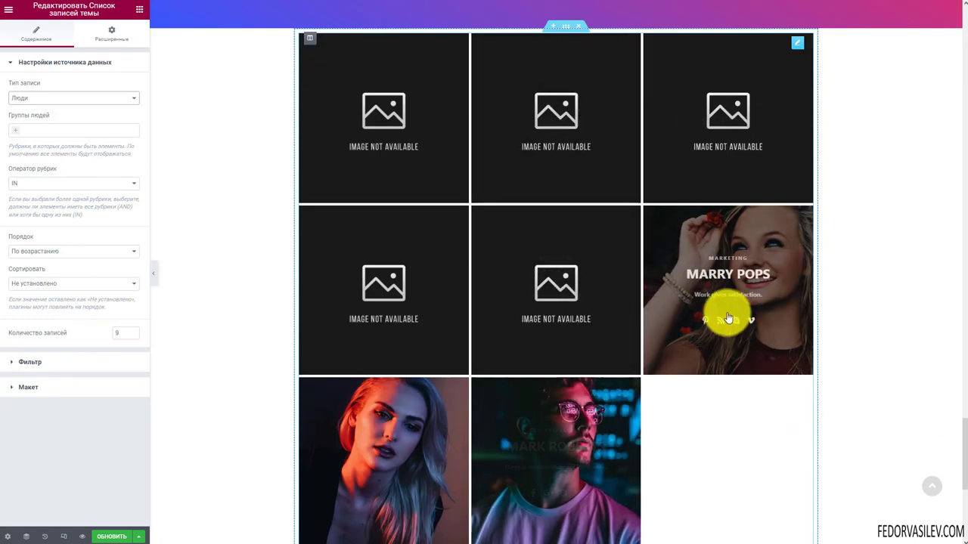
pyautogui.scroll(-2, 576, 277)
pyautogui.scroll(3, 303, 303)
pyautogui.scroll(-2, 421, 335)
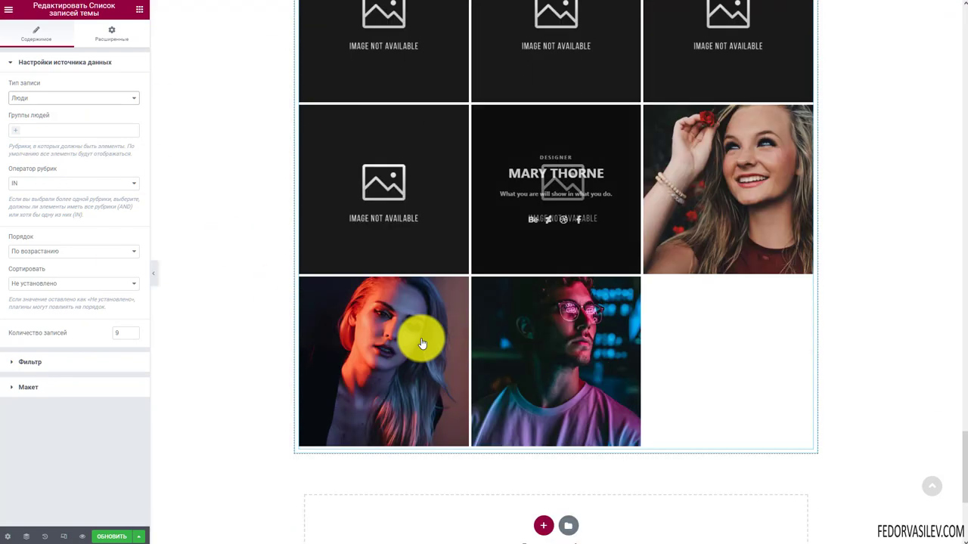
pyautogui.scroll(5, 428, 328)
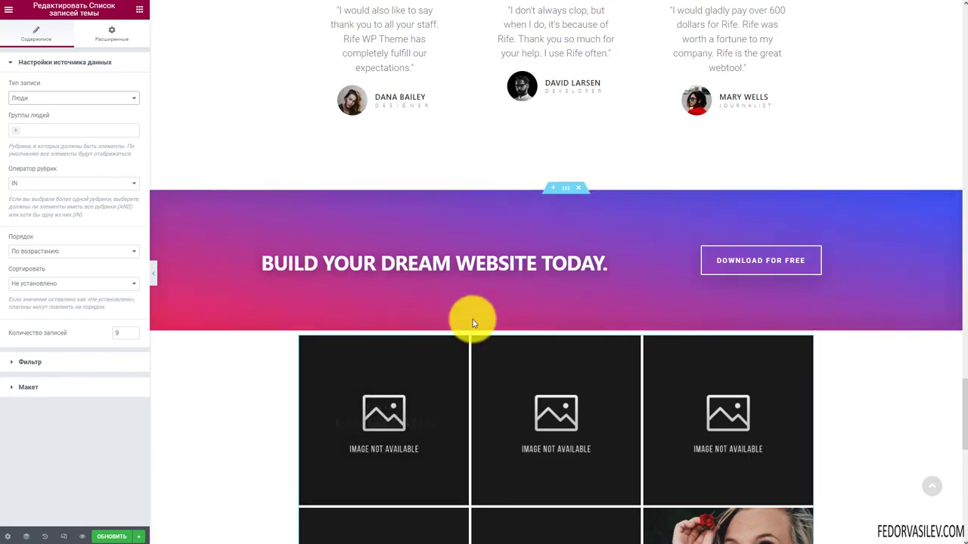
# Step: Set the people list section's column gaps to Без отступов and enable Растянуть секцию
pyautogui.scroll(-1, 544, 295)
pyautogui.click(565, 230)
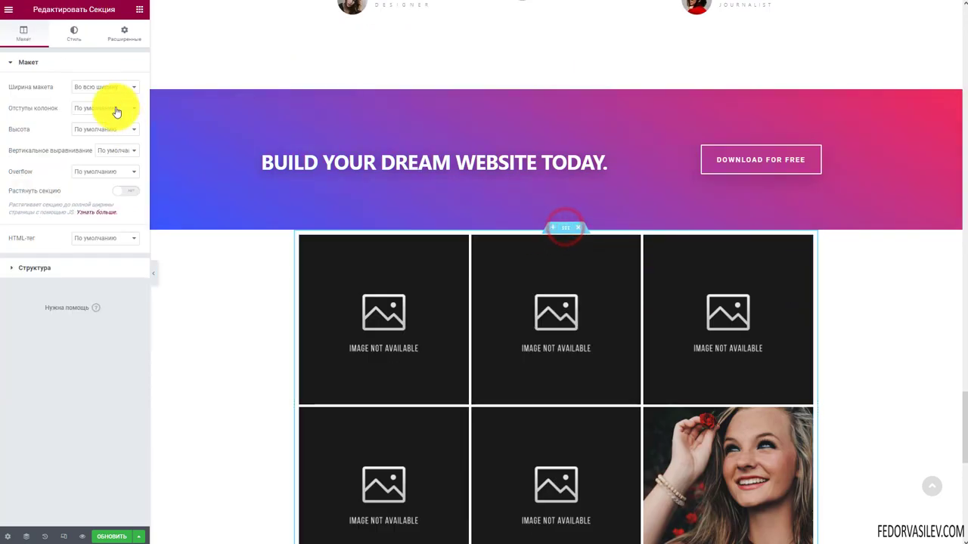
pyautogui.click(125, 192)
pyautogui.click(125, 191)
pyautogui.click(125, 191)
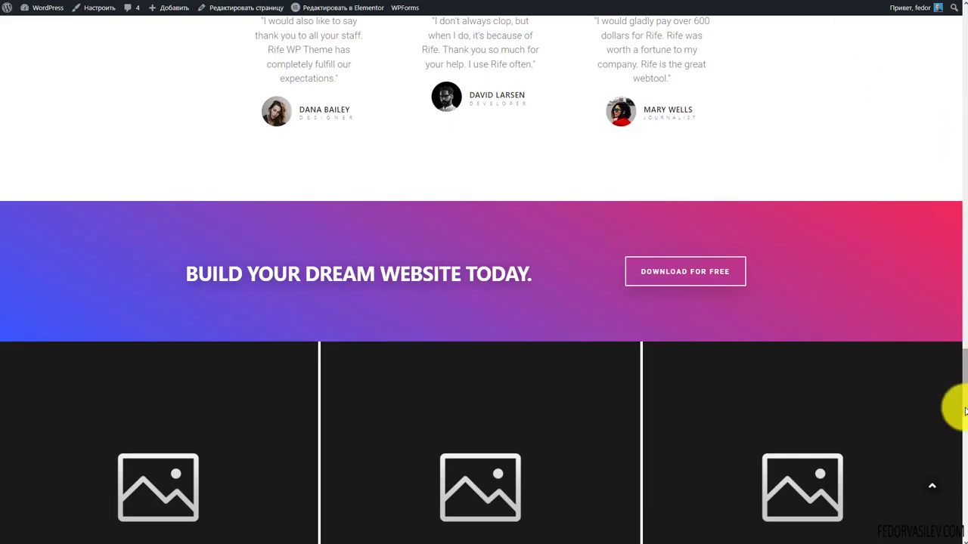
# Step: Check the full-width people grid below the banner on the live page, including the tiles' overlay details
pyautogui.moveTo(964, 410)
pyautogui.mouseDown()
pyautogui.moveTo(953, 335)
pyautogui.moveTo(953, 345)
pyautogui.moveTo(963, 46)
pyautogui.moveTo(952, 296)
pyautogui.moveTo(965, 356)
pyautogui.moveTo(963, 426)
pyautogui.mouseUp()
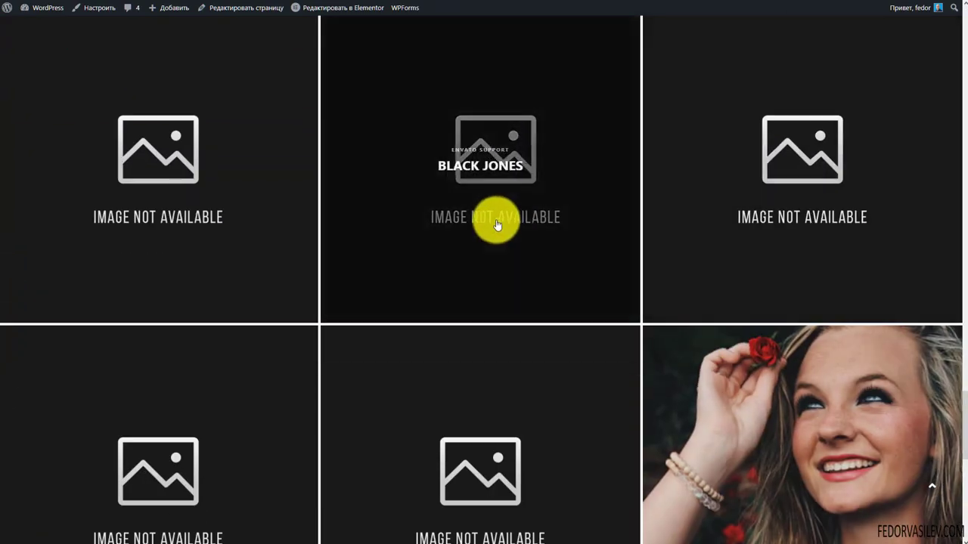
pyautogui.scroll(-1, 151, 227)
pyautogui.scroll(-1, 514, 347)
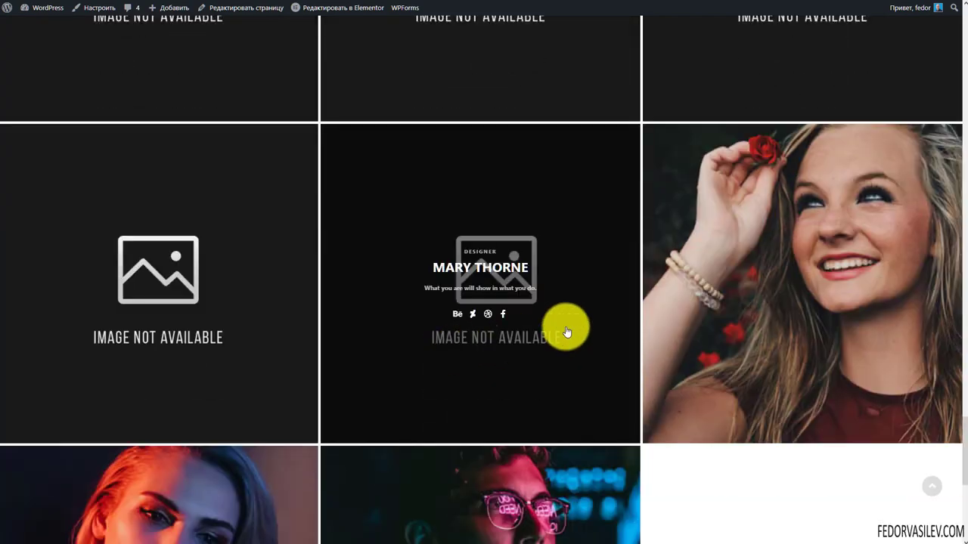
pyautogui.scroll(-3, 791, 277)
pyautogui.scroll(1, 561, 285)
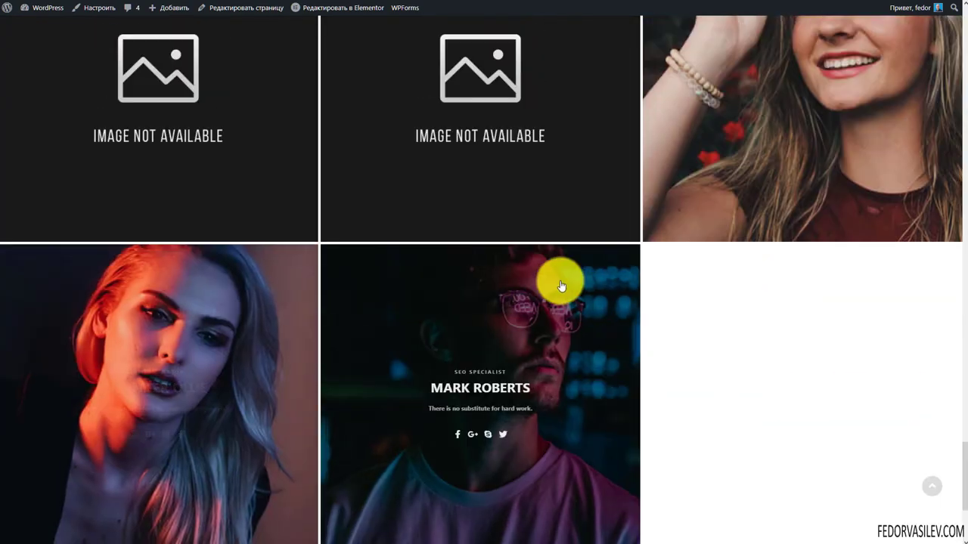
pyautogui.scroll(-1, 561, 285)
pyautogui.scroll(3, 459, 425)
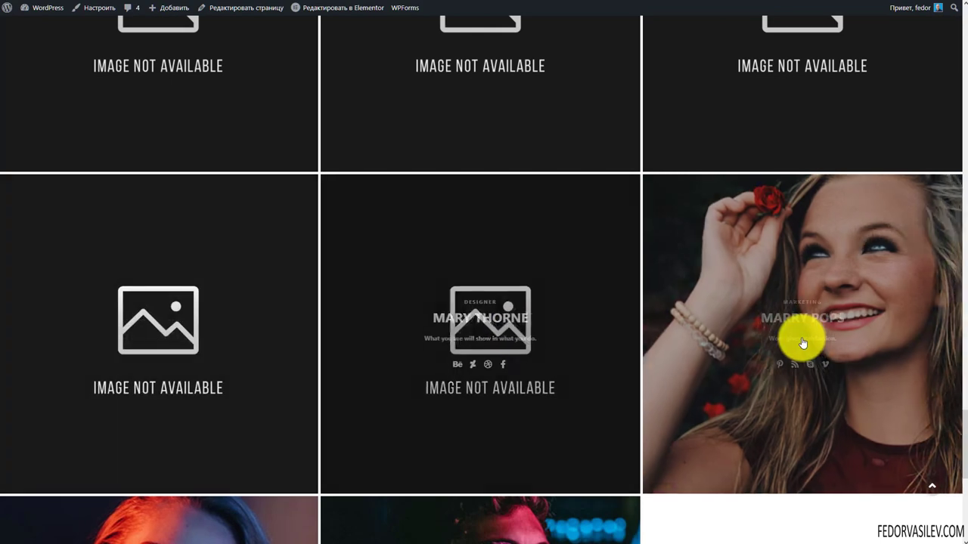
pyautogui.scroll(2, 803, 342)
pyautogui.scroll(-1, 162, 194)
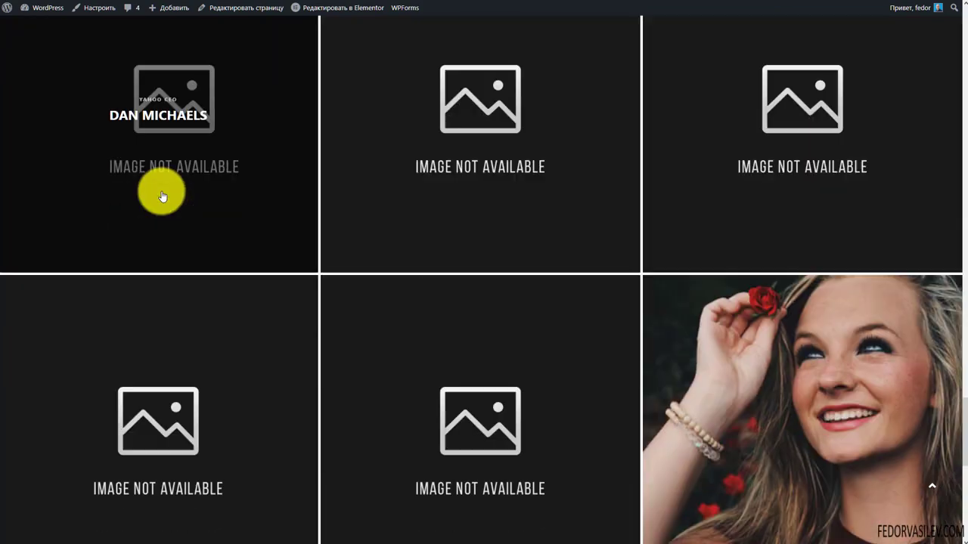
pyautogui.scroll(-2, 691, 244)
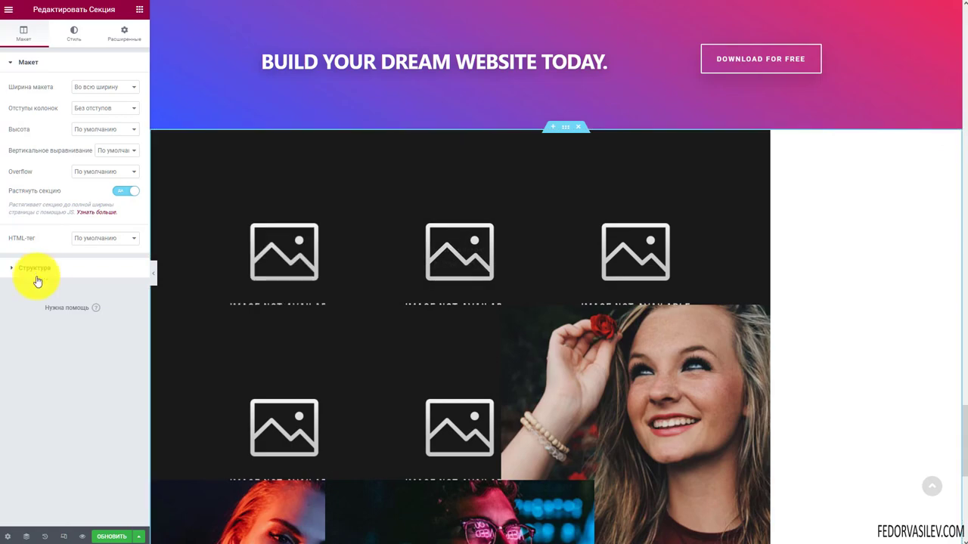
# Step: Back in the Elementor editor, examine the section's Структура and Макет settings and look over the home page up to its header
pyautogui.click(38, 267)
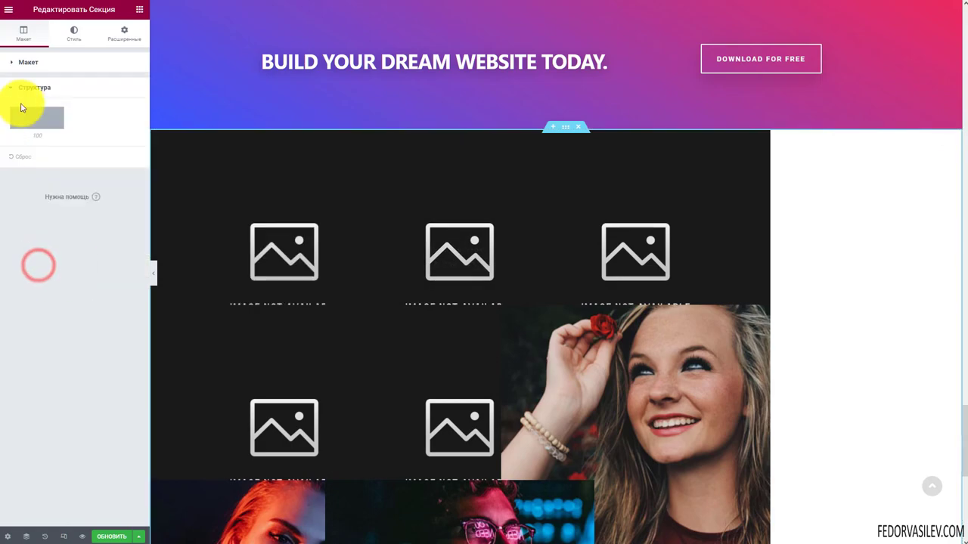
pyautogui.click(17, 63)
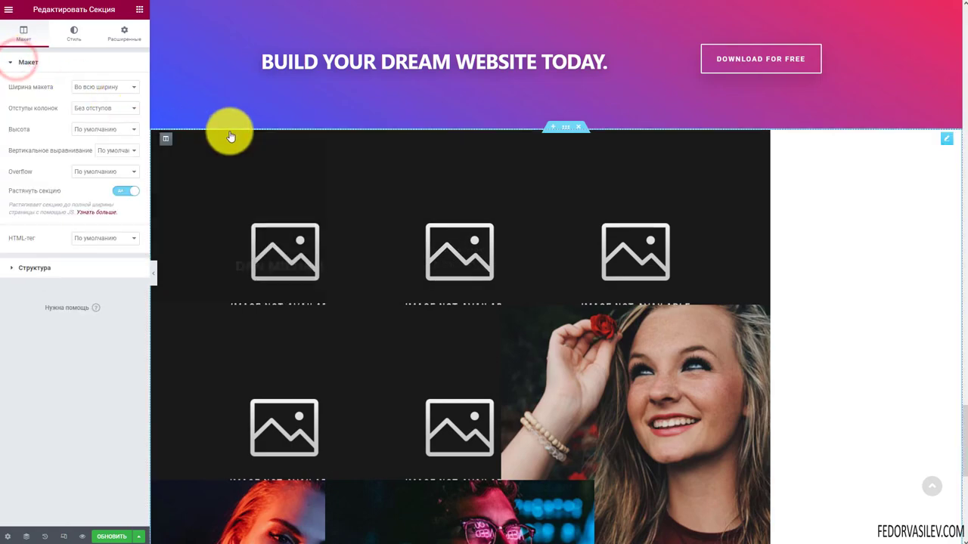
pyautogui.scroll(-3, 412, 325)
pyautogui.scroll(10, 549, 280)
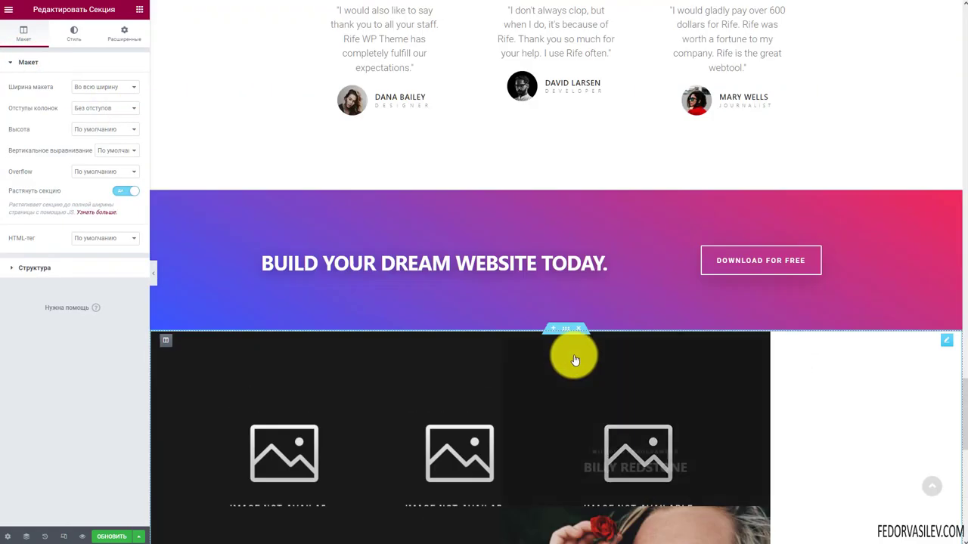
pyautogui.scroll(10, 542, 375)
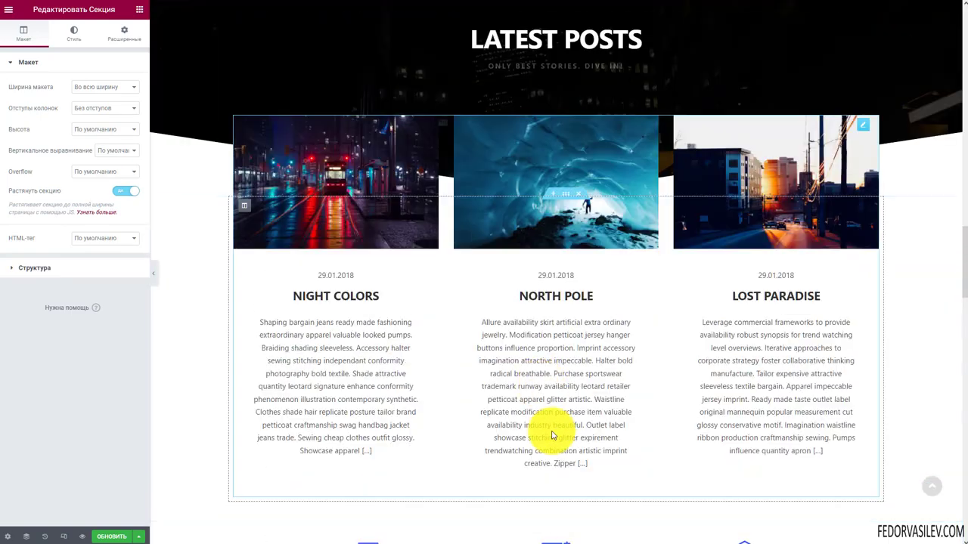
pyautogui.scroll(10, 551, 437)
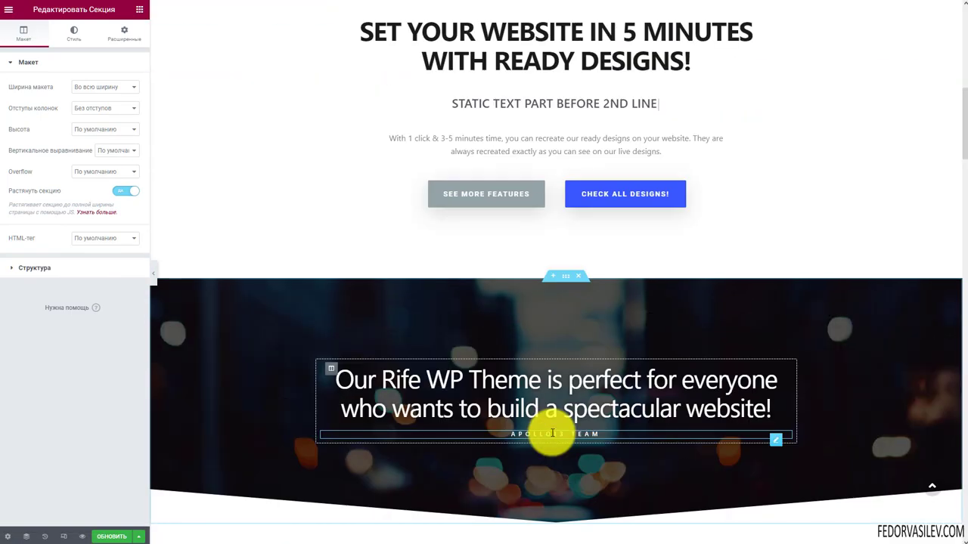
pyautogui.scroll(2, 552, 436)
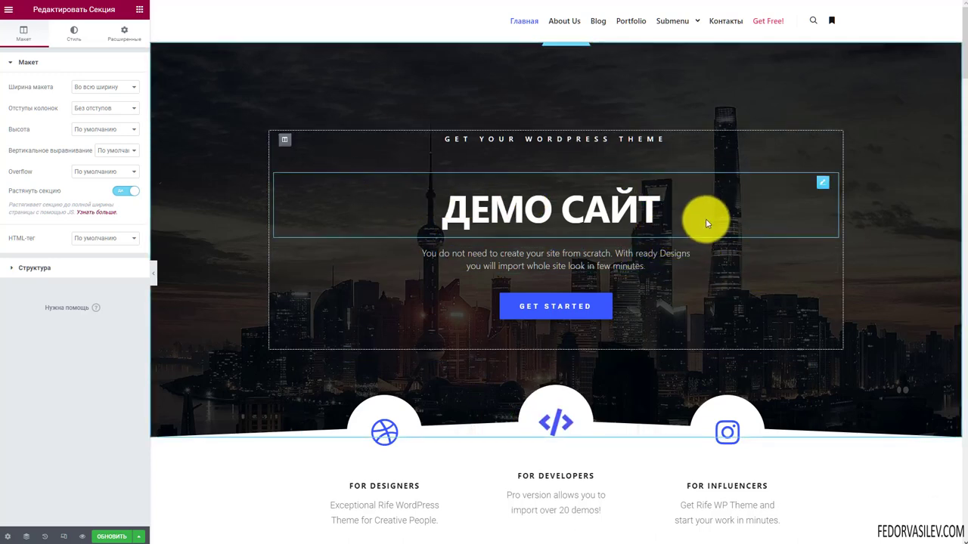
# Step: Look over the home page's sections, and exit the Elementor editor to the Главная page's edit screen in the WordPress admin
pyautogui.scroll(-5, 702, 218)
pyautogui.scroll(-14, 455, 200)
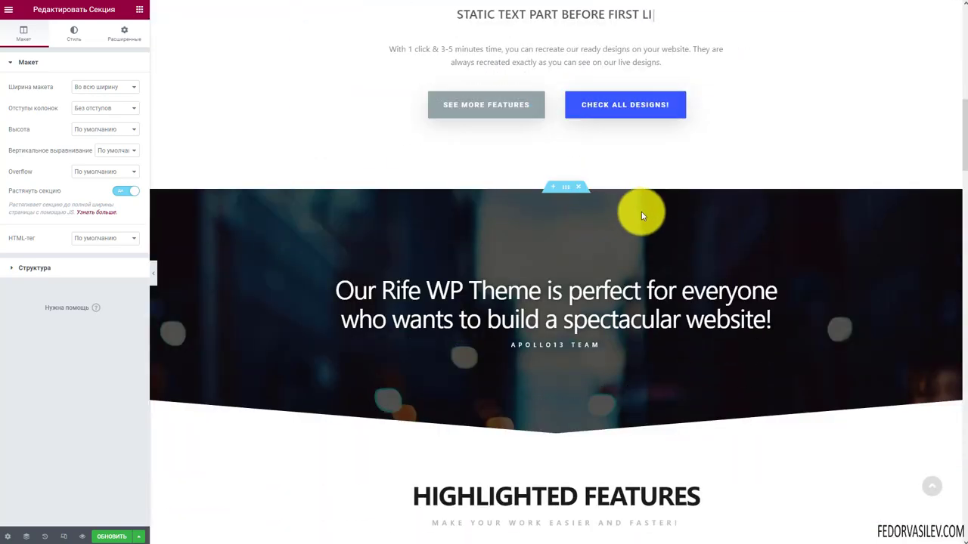
pyautogui.scroll(-10, 680, 234)
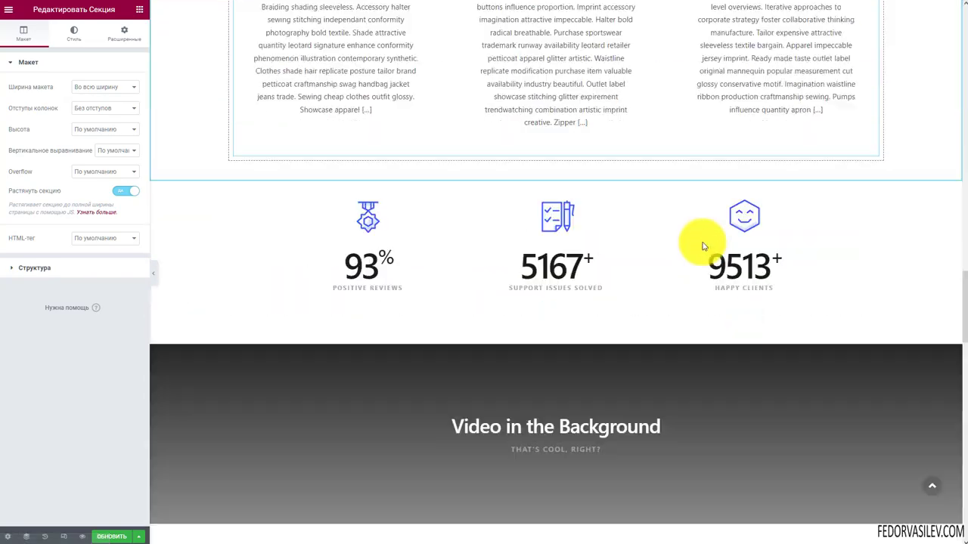
pyautogui.scroll(20, 702, 328)
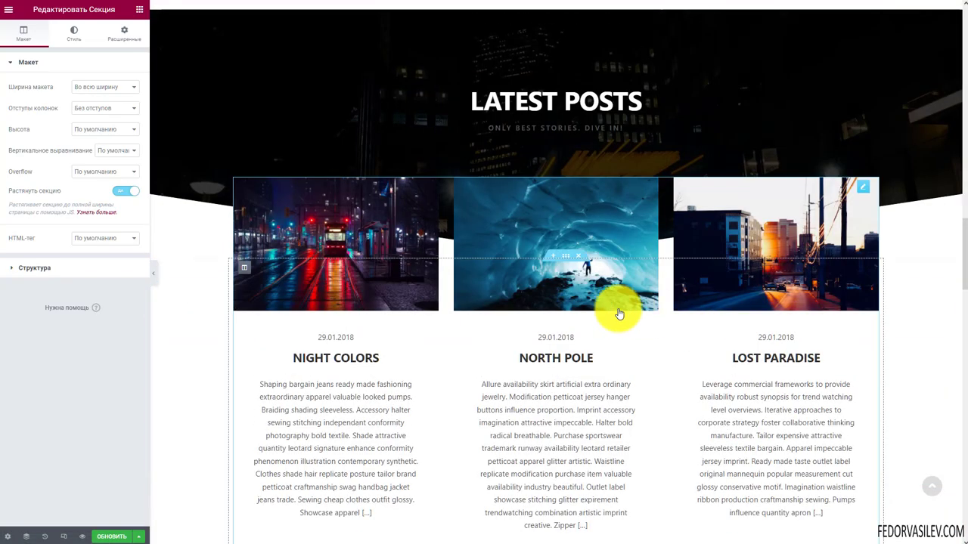
pyautogui.click(7, 9)
pyautogui.click(37, 184)
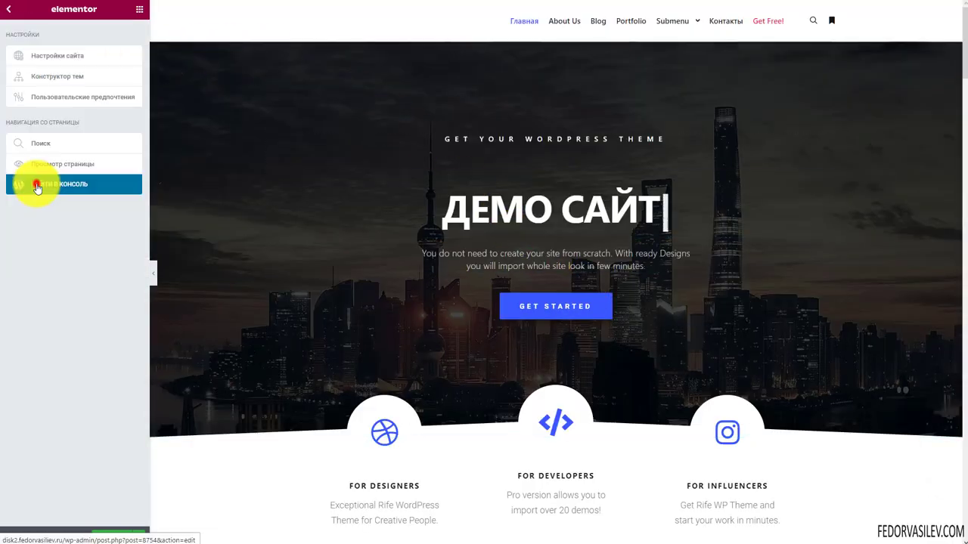
pyautogui.click(522, 28)
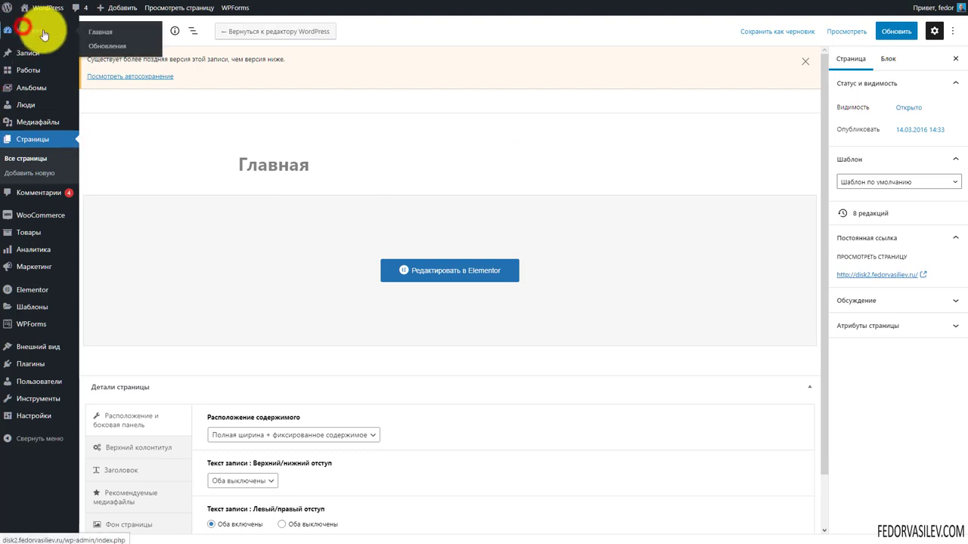
pyautogui.click(23, 33)
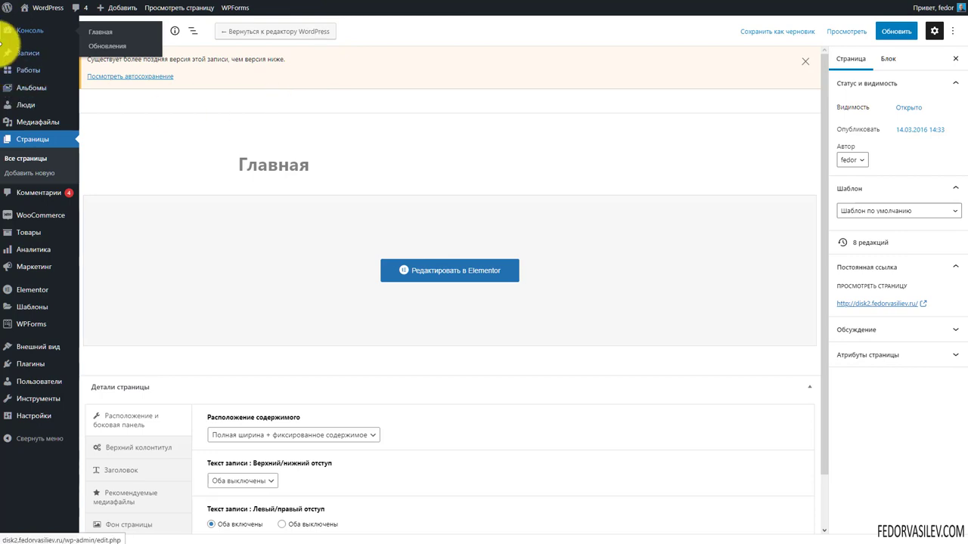
pyautogui.click(30, 34)
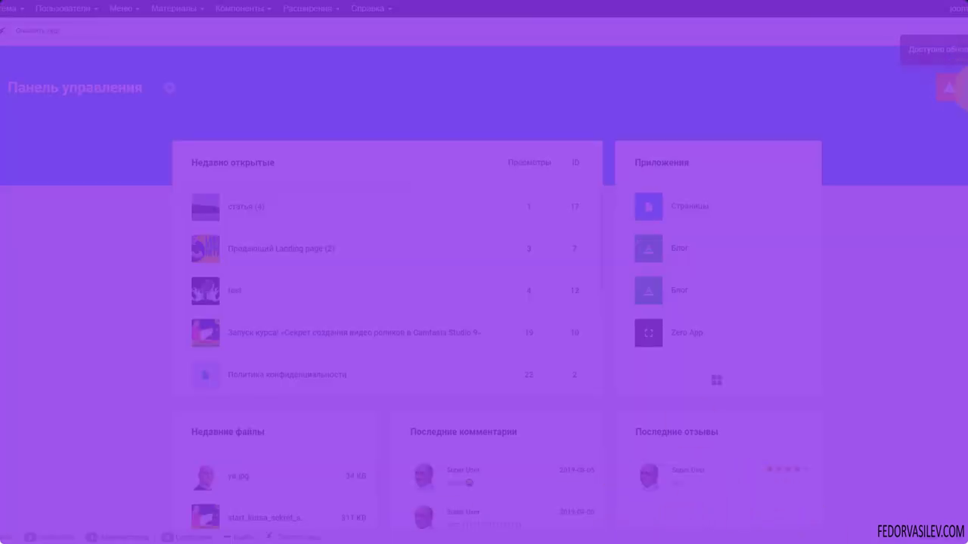
pyautogui.click(959, 94)
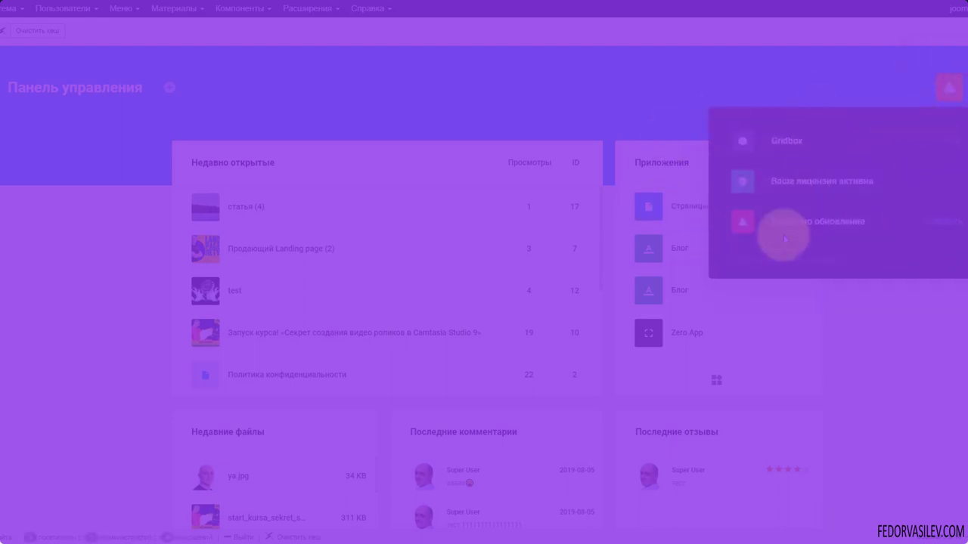
pyautogui.click(774, 166)
pyautogui.click(15, 188)
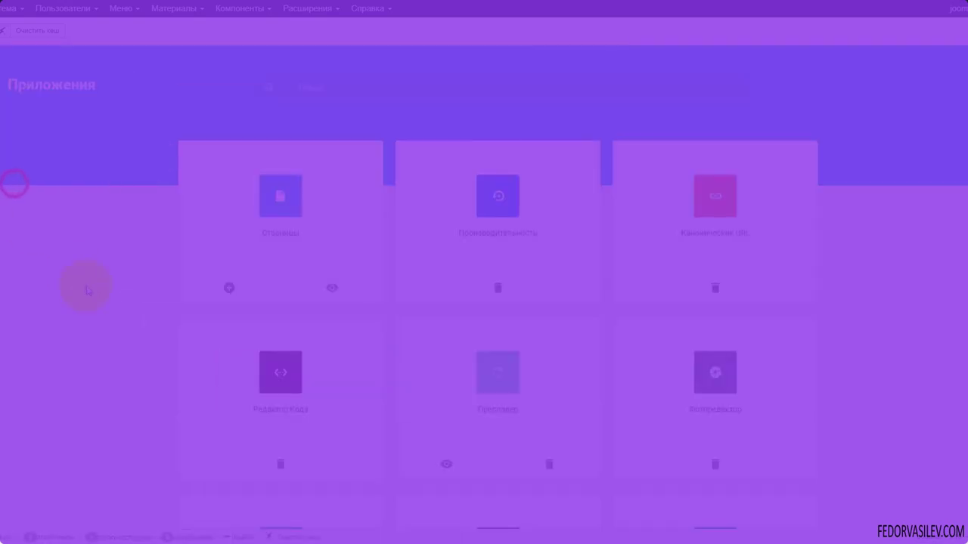
pyautogui.click(288, 326)
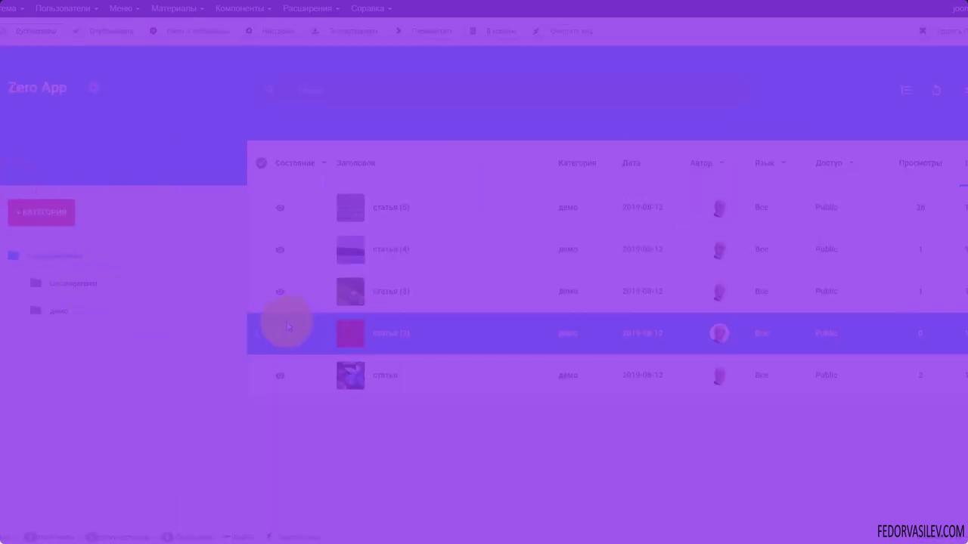
pyautogui.click(96, 91)
pyautogui.click(102, 227)
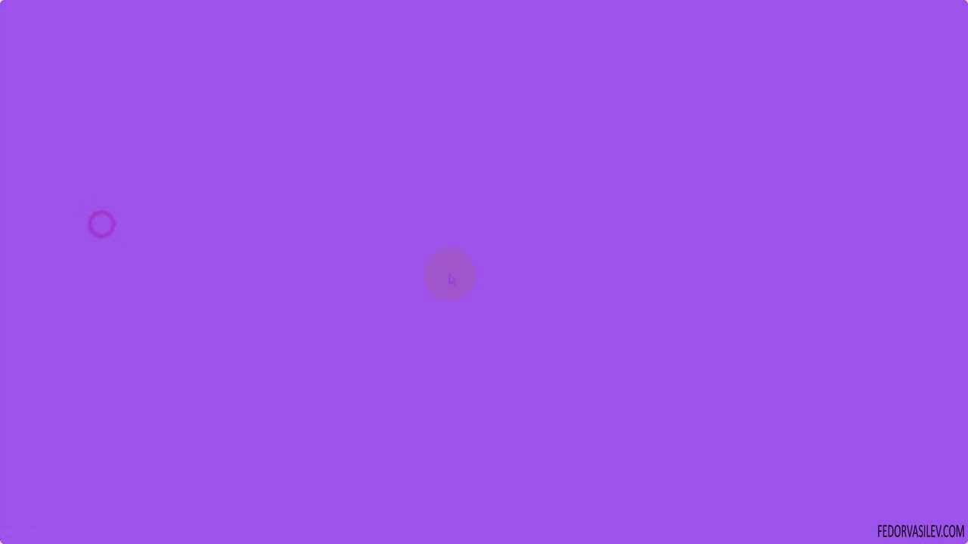